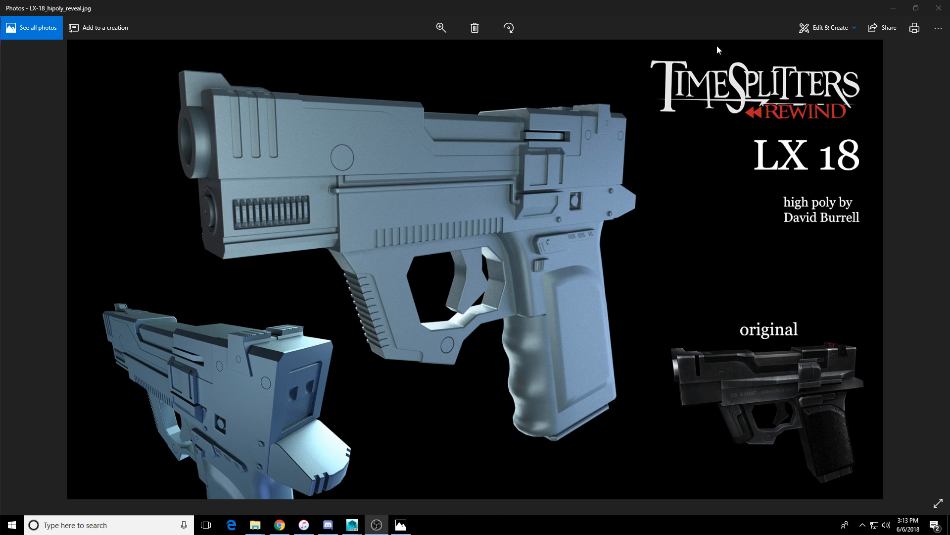
# Step: Close the high-poly reveal picture, then view and close the shell ejection geometry render
pyautogui.click(937, 7)
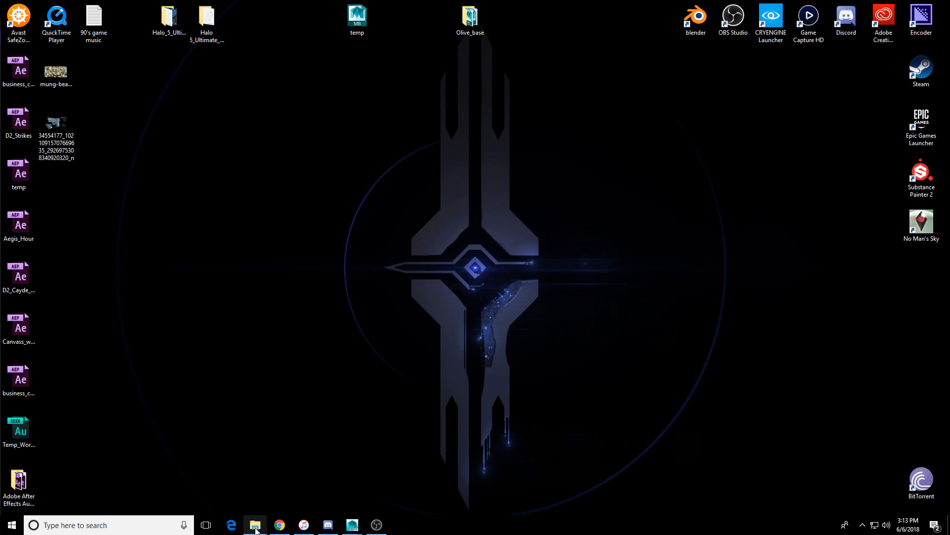
pyautogui.moveTo(255, 524)
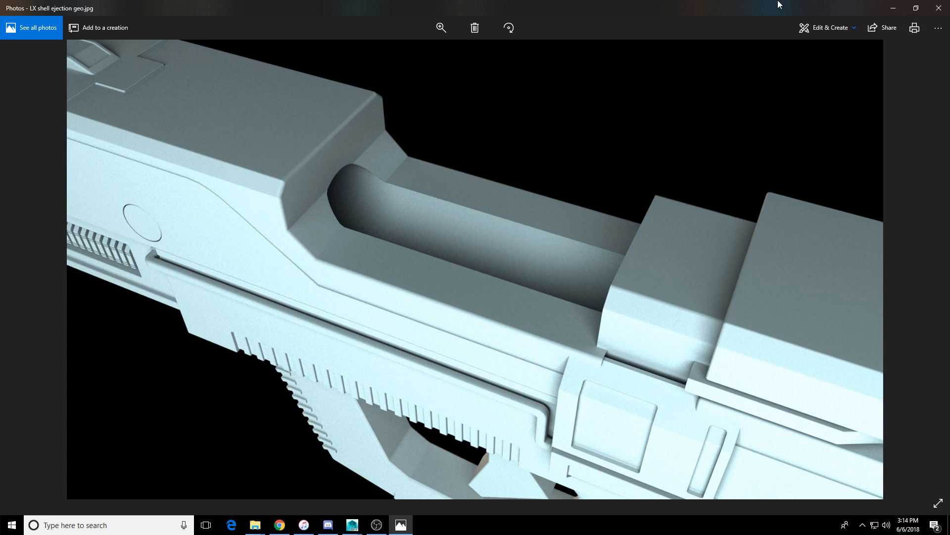
pyautogui.click(938, 9)
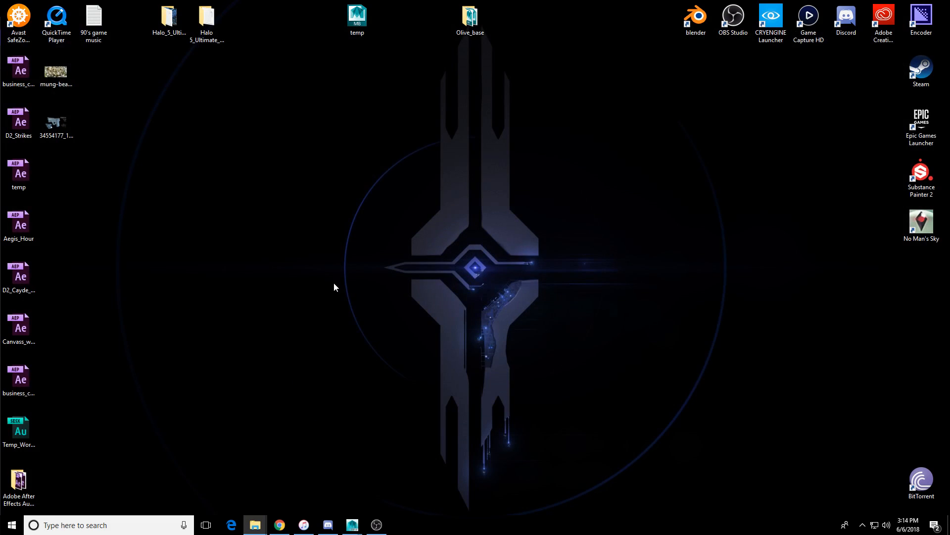
# Step: Delete the two picture files from the desktop
pyautogui.moveTo(99, 70); pyautogui.dragTo(62, 152)
pyautogui.click(125, 137)
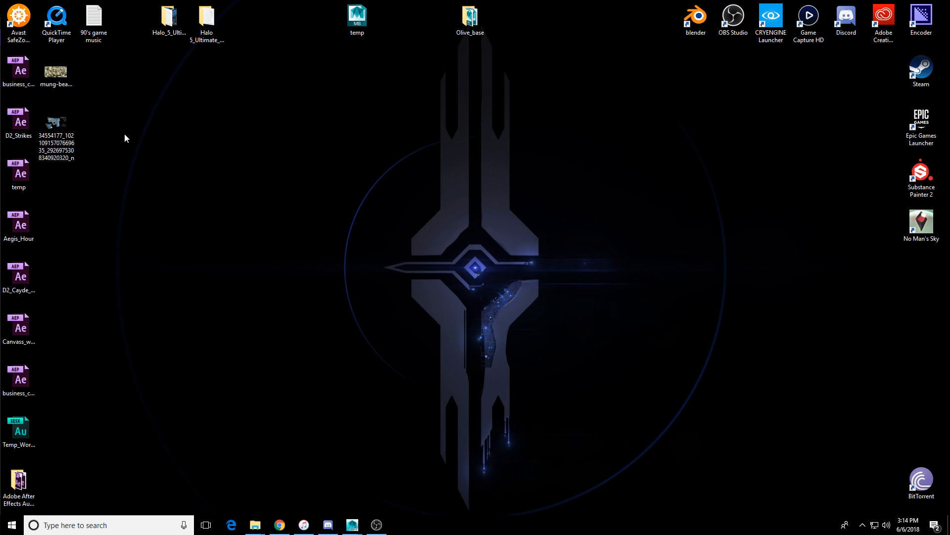
pyautogui.moveTo(104, 75); pyautogui.dragTo(55, 163)
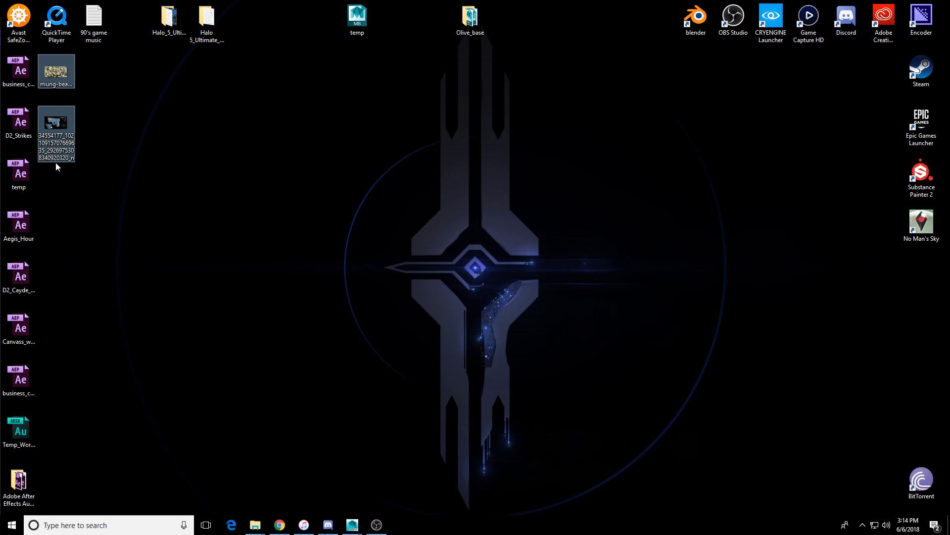
pyautogui.press('Delete')
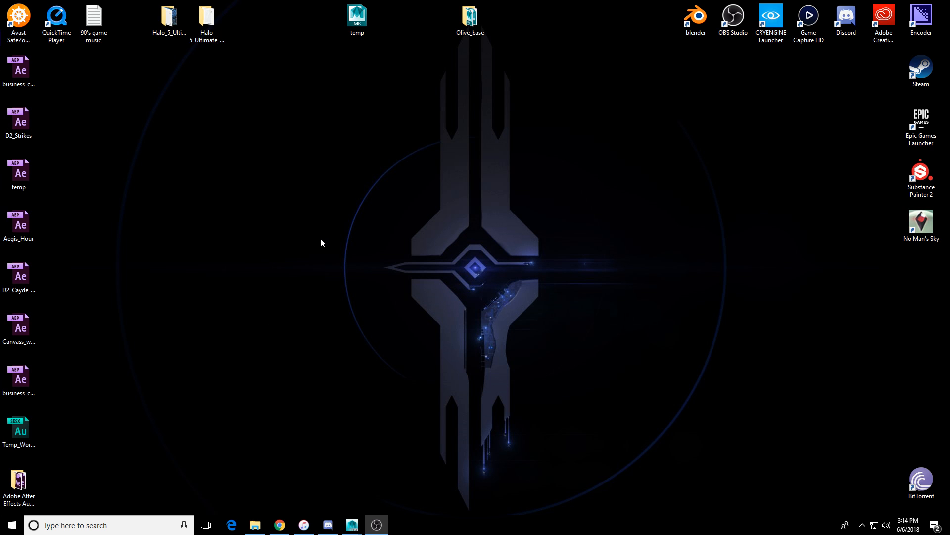
# Step: Switch to Maya and slide the block covering the ejection opening back to Translate Y 35.3
pyautogui.moveTo(352, 524)
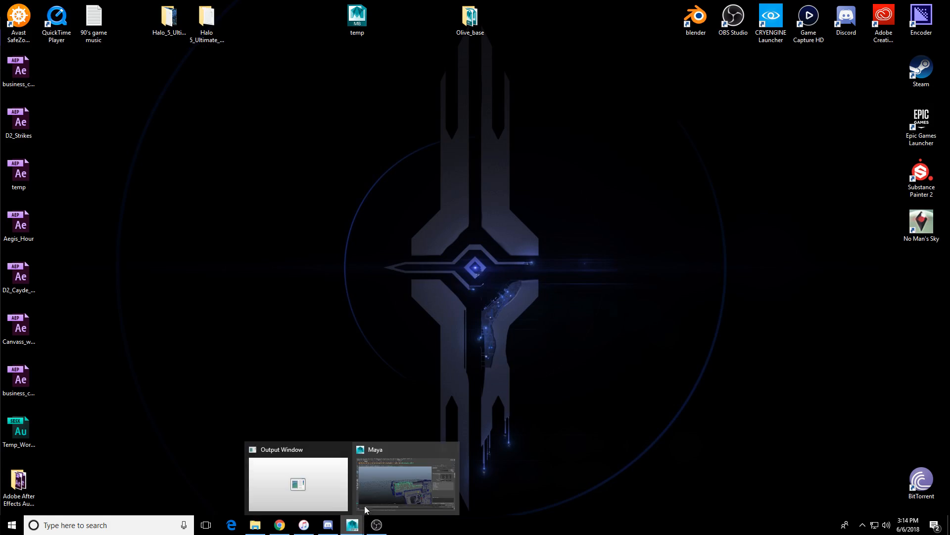
pyautogui.click(395, 484)
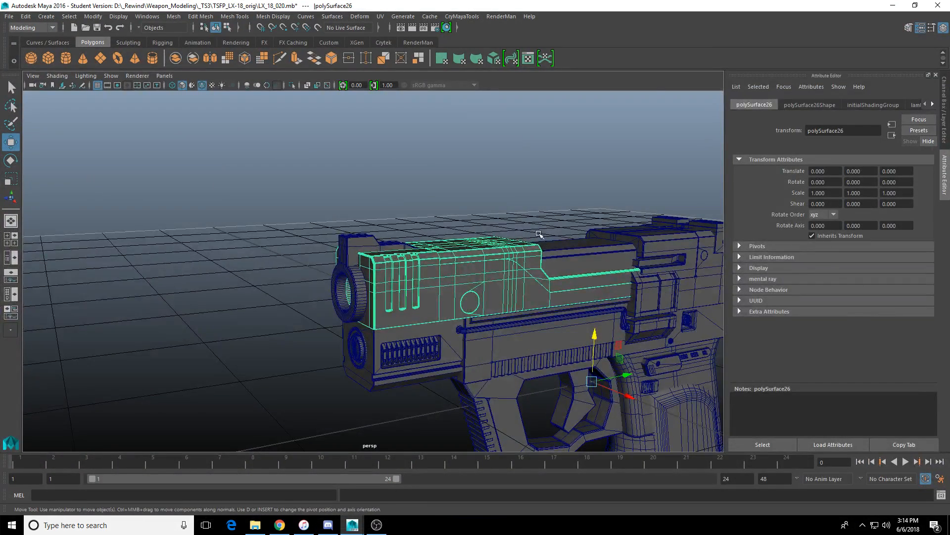
pyautogui.scroll(5, 400, 200)
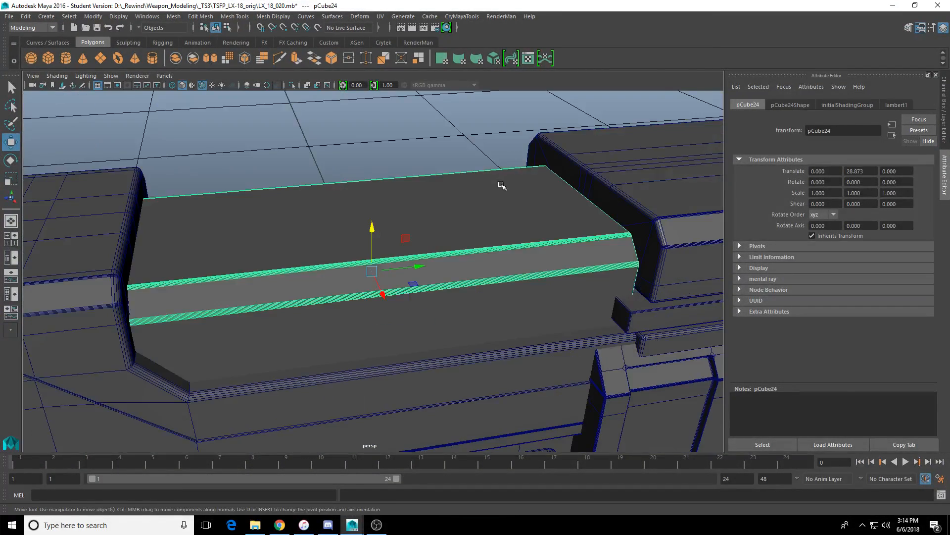
pyautogui.keyDown('alt'); pyautogui.moveTo(500, 184); pyautogui.dragTo(837, 339); pyautogui.keyUp('alt')
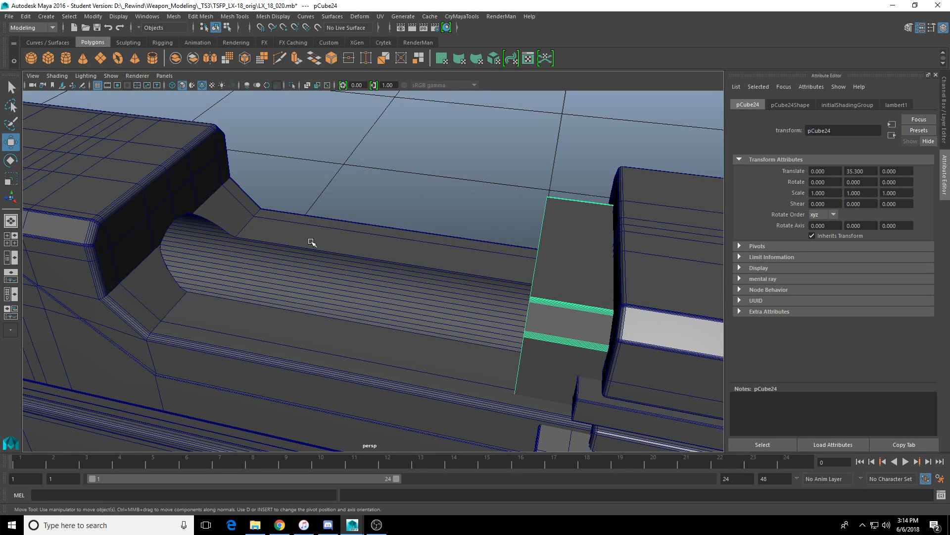
# Step: Examine the slide's faces around the exposed barrel channel and its side profile
pyautogui.click(299, 257)
pyautogui.press('F11')
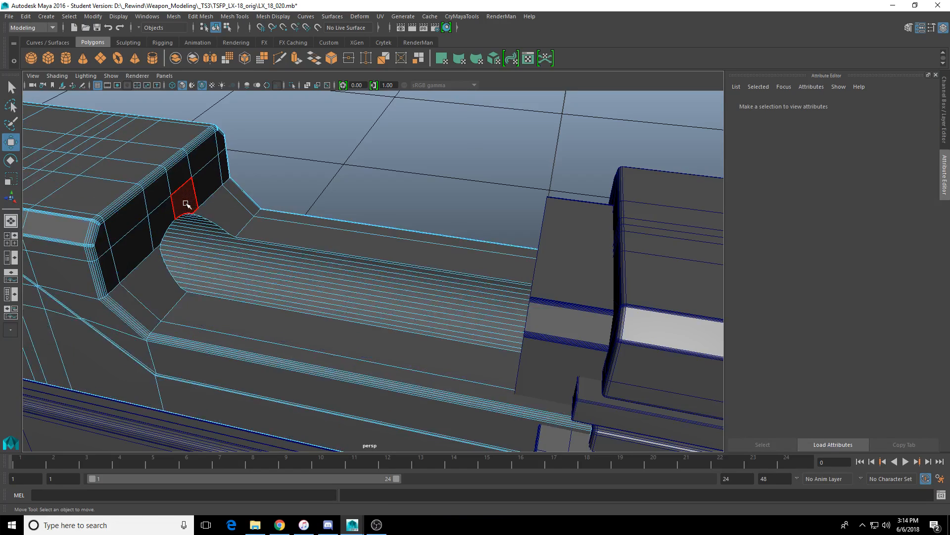
pyautogui.click(180, 201)
pyautogui.press('f')
pyautogui.click(423, 195)
pyautogui.keyDown('alt'); pyautogui.moveTo(423, 195); pyautogui.dragTo(504, 201); pyautogui.keyUp('alt')
pyautogui.click(439, 225)
pyautogui.keyDown('alt'); pyautogui.moveTo(505, 202); pyautogui.dragTo(263, 265, button='right'); pyautogui.keyUp('alt')
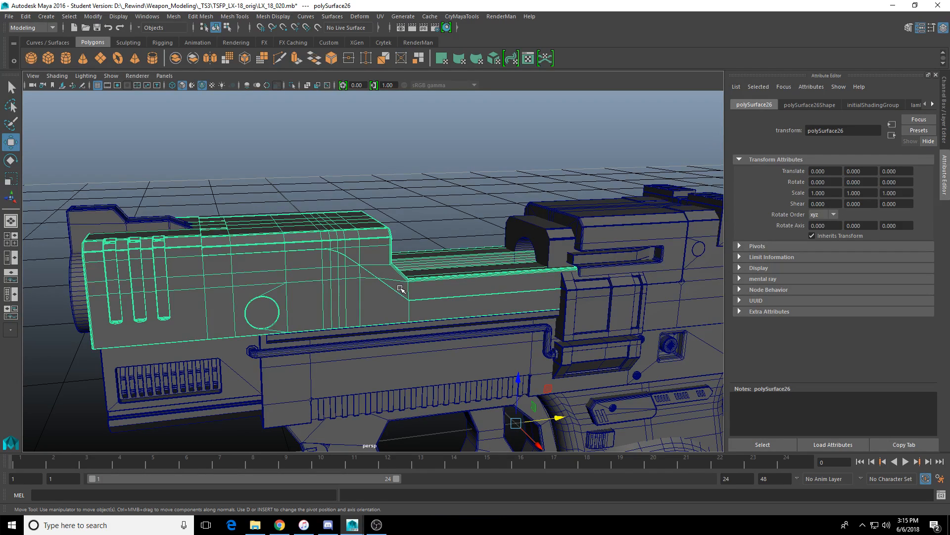
# Step: Examine the slide's side, the muzzle ring and the barrel bore from the front, through to the ejection block
pyautogui.scroll(3, 340, 275)
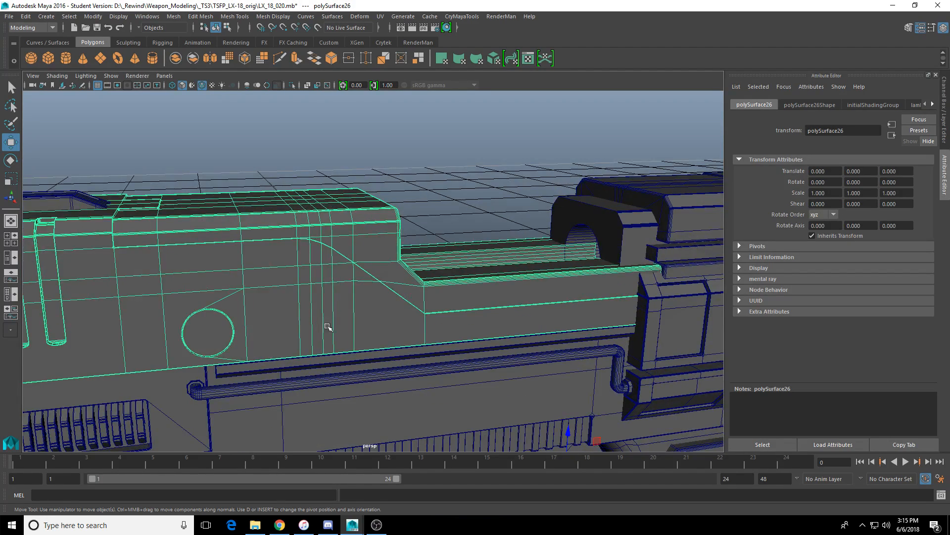
pyautogui.keyDown('alt'); pyautogui.moveTo(299, 338); pyautogui.dragTo(424, 336); pyautogui.keyUp('alt')
pyautogui.scroll(2, 411, 338)
pyautogui.click(468, 346)
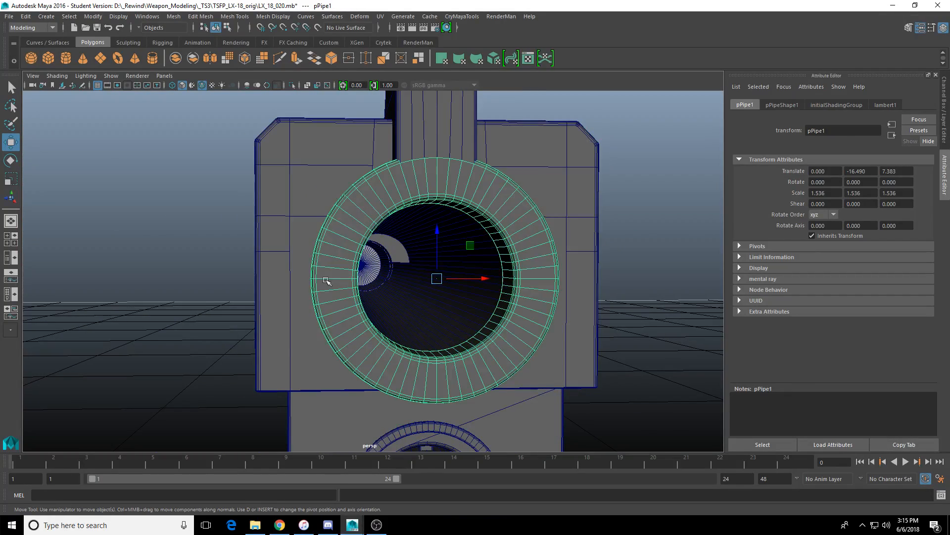
pyautogui.scroll(2, 313, 277)
pyautogui.moveTo(312, 272)
pyautogui.keyDown('alt'); pyautogui.mouseDown()
pyautogui.moveTo(348, 281)
pyautogui.moveTo(326, 285)
pyautogui.mouseUp(); pyautogui.keyUp('alt')
pyautogui.scroll(2, 348, 282)
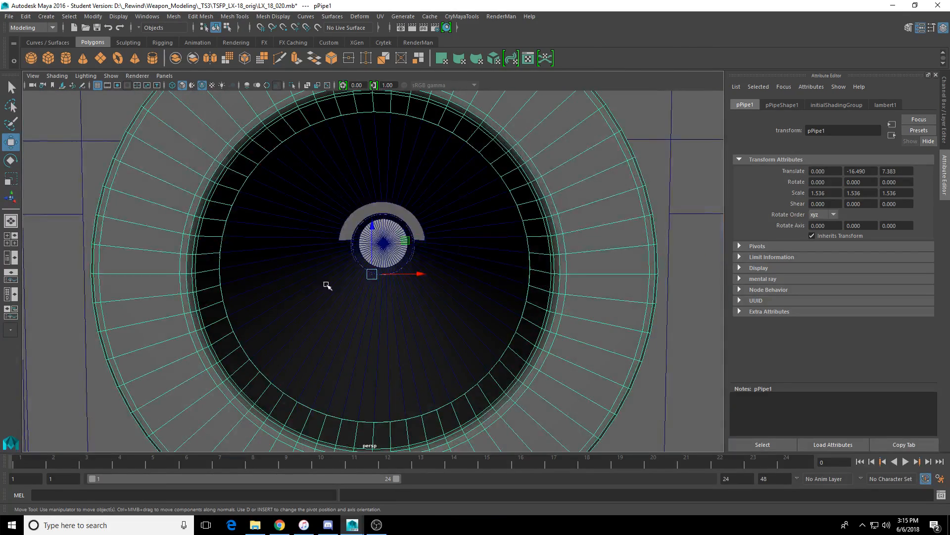
pyautogui.click(355, 255)
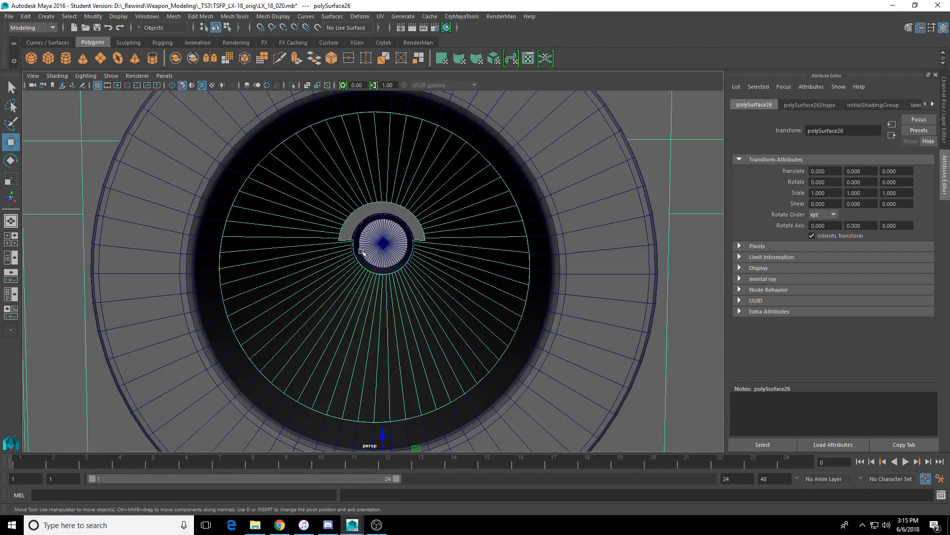
pyautogui.click(362, 252)
pyautogui.press('f')
pyautogui.keyDown('alt'); pyautogui.moveTo(443, 282); pyautogui.dragTo(340, 320); pyautogui.keyUp('alt')
pyautogui.scroll(-3, 339, 319)
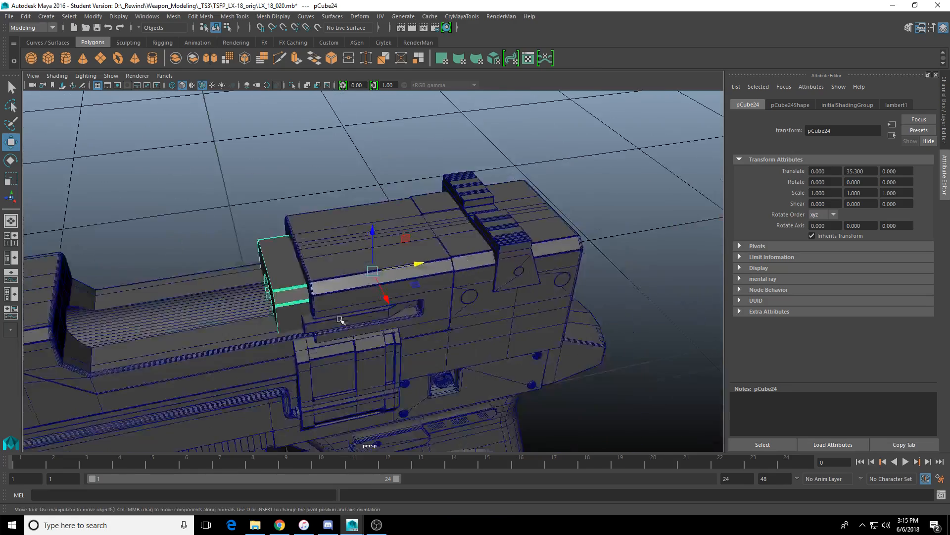
# Step: Undo the recent selection changes and reselect the ejection block
pyautogui.hotkey('ctrl', 'z')
pyautogui.hotkey('ctrl', 'z')
pyautogui.hotkey('ctrl', 'z')
pyautogui.hotkey('ctrl', 'z')
pyautogui.hotkey('ctrl', 'z')
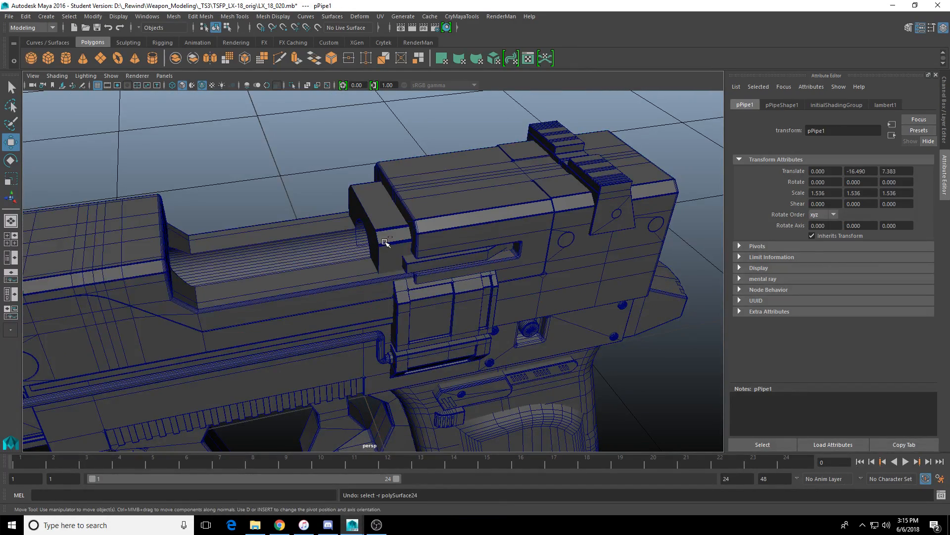
pyautogui.hotkey('ctrl', 'z')
pyautogui.hotkey('ctrl', 'z')
pyautogui.click(383, 243)
# Step: Examine the gun's rear upper body and grip, selecting the rear housing and its side slot insert
pyautogui.keyDown('alt'); pyautogui.moveTo(515, 431); pyautogui.dragTo(484, 390); pyautogui.keyUp('alt')
pyautogui.scroll(-3, 515, 352)
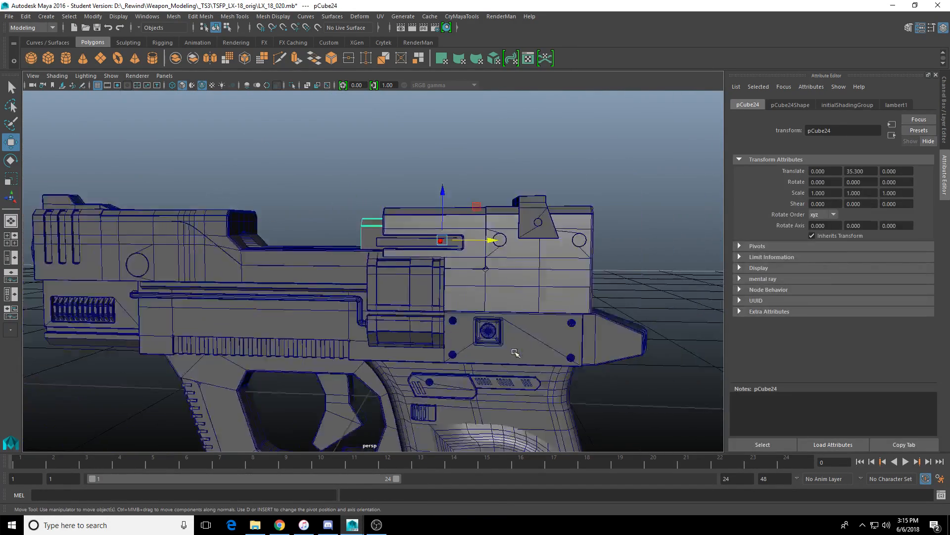
pyautogui.scroll(-2, 515, 352)
pyautogui.keyDown('alt'); pyautogui.moveTo(515, 352); pyautogui.dragTo(373, 208, button='middle'); pyautogui.keyUp('alt')
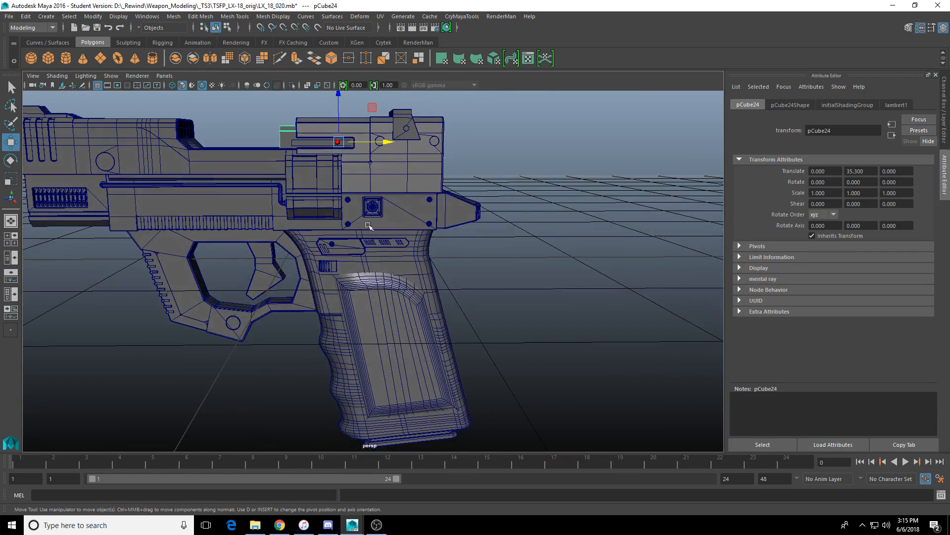
pyautogui.keyDown('alt'); pyautogui.moveTo(347, 159); pyautogui.dragTo(407, 153); pyautogui.keyUp('alt')
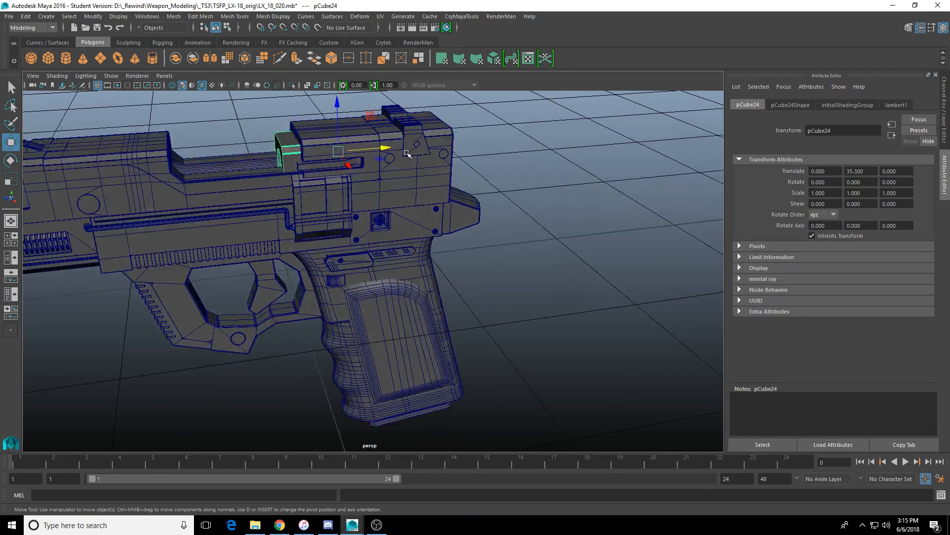
pyautogui.keyDown('alt'); pyautogui.moveTo(387, 199); pyautogui.dragTo(436, 302, button='middle'); pyautogui.keyUp('alt')
pyautogui.scroll(4, 446, 297)
pyautogui.click(465, 292)
pyautogui.keyDown('shift'); pyautogui.click(410, 282); pyautogui.keyUp('shift')
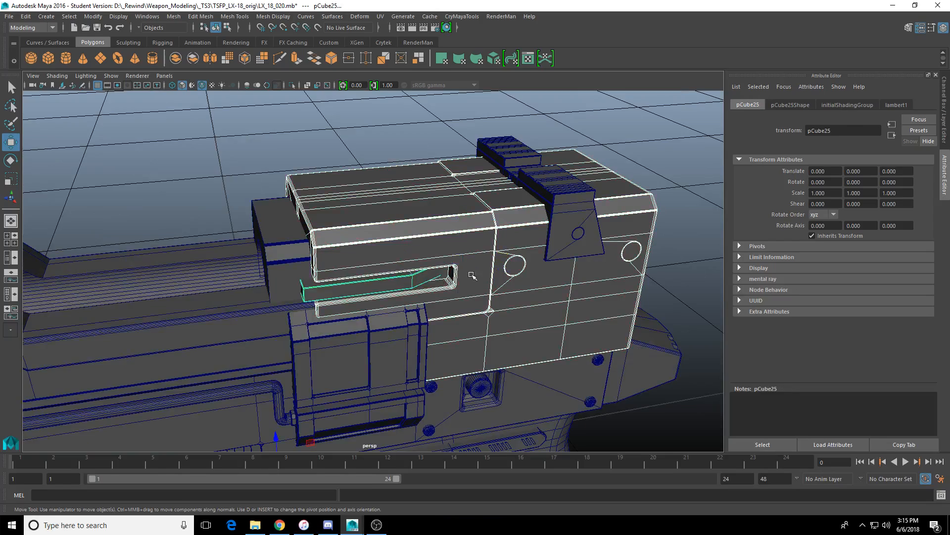
# Step: Inspect the side slot in the rear housing up close and how the ejection block sits under it
pyautogui.keyDown('alt'); pyautogui.moveTo(487, 290); pyautogui.dragTo(497, 265); pyautogui.keyUp('alt')
pyautogui.keyDown('alt'); pyautogui.moveTo(495, 226); pyautogui.dragTo(455, 243); pyautogui.keyUp('alt')
pyautogui.scroll(5, 465, 227)
pyautogui.click(475, 209)
pyautogui.keyDown('alt'); pyautogui.moveTo(602, 194); pyautogui.dragTo(565, 148); pyautogui.keyUp('alt')
pyautogui.click(569, 144)
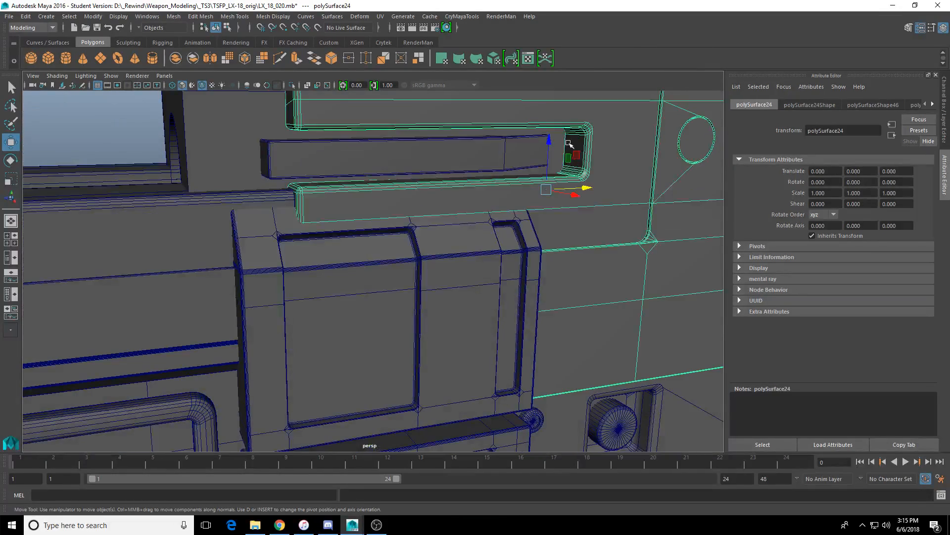
pyautogui.scroll(-3, 498, 285)
pyautogui.keyDown('alt'); pyautogui.moveTo(498, 285); pyautogui.dragTo(516, 295); pyautogui.keyUp('alt')
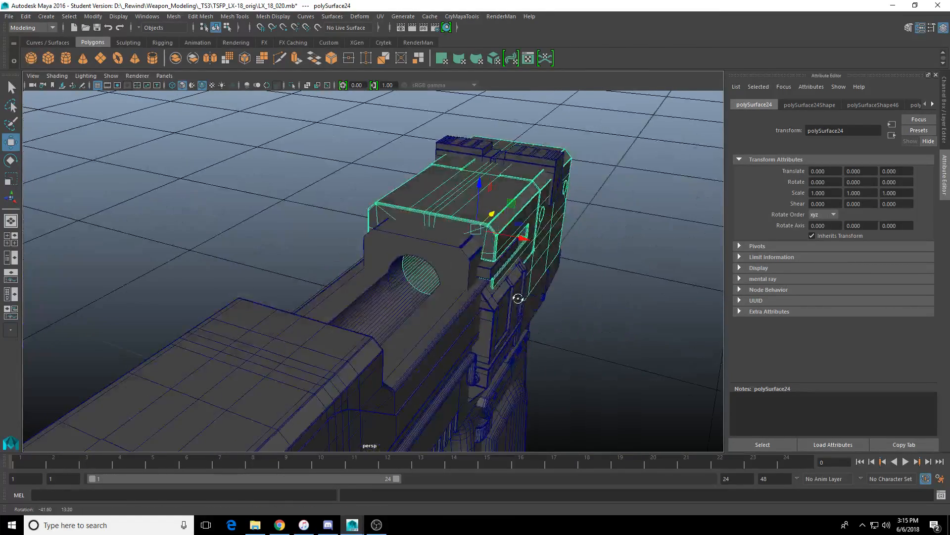
pyautogui.click(474, 268)
pyautogui.keyDown('alt'); pyautogui.moveTo(545, 237); pyautogui.dragTo(408, 237); pyautogui.keyUp('alt')
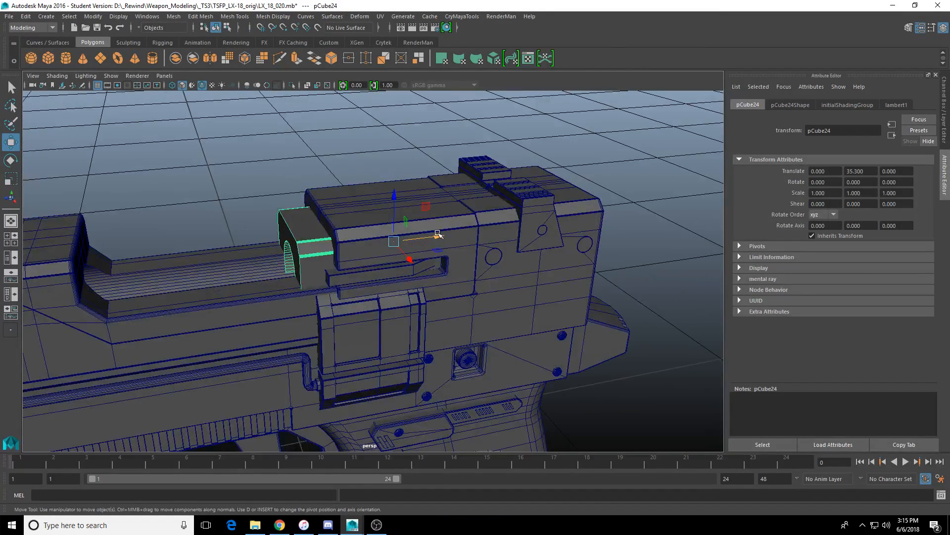
# Step: Undo the ejection block's backward move along with the selection changes made since
pyautogui.hotkey('ctrl', 'z')
pyautogui.hotkey('ctrl', 'z')
pyautogui.hotkey('ctrl', 'z')
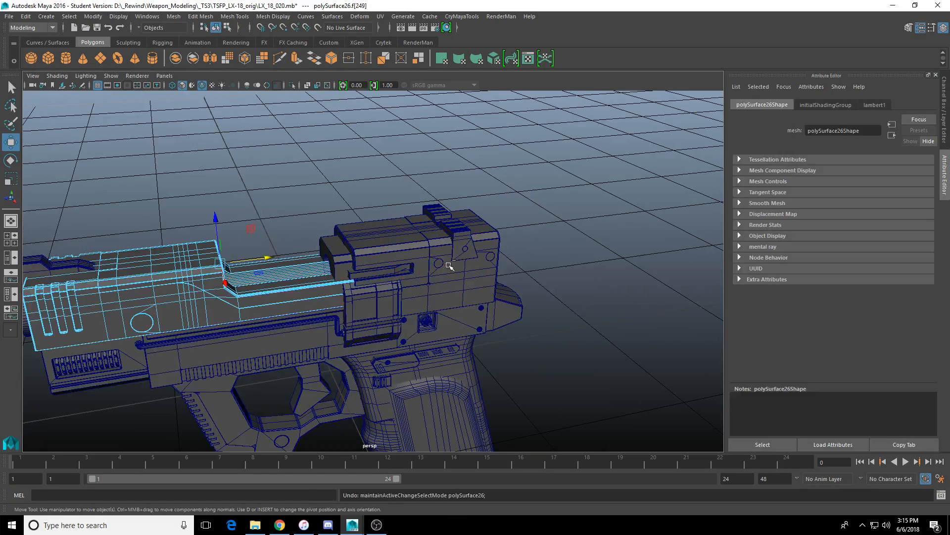
pyautogui.hotkey('ctrl', 'z')
pyautogui.hotkey('ctrl', 'z')
pyautogui.hotkey('ctrl', 'z')
pyautogui.hotkey('ctrl', 'z')
pyautogui.hotkey('ctrl', 'z')
pyautogui.hotkey('ctrl', 'z')
pyautogui.hotkey('ctrl', 'z')
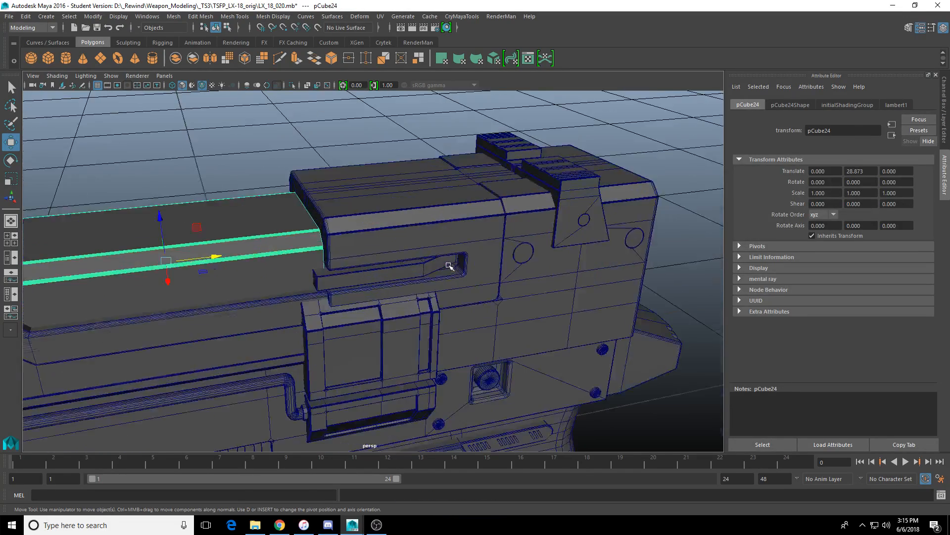
pyautogui.hotkey('ctrl', 'z')
pyautogui.hotkey('ctrl', 'z')
pyautogui.hotkey('ctrl', 'z')
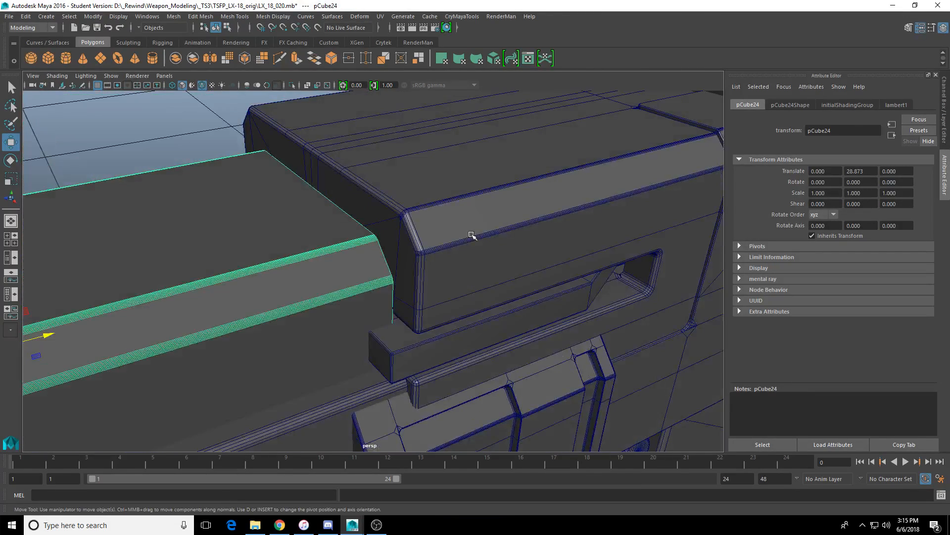
# Step: Examine the gun's internal geometry in wireframe display, then return to shaded display at the base of the grip
pyautogui.press('4')
pyautogui.moveTo(466, 206)
pyautogui.keyDown('alt'); pyautogui.mouseDown()
pyautogui.moveTo(450, 197)
pyautogui.moveTo(314, 257)
pyautogui.moveTo(371, 350)
pyautogui.moveTo(428, 300)
pyautogui.moveTo(312, 310)
pyautogui.mouseUp(); pyautogui.keyUp('alt')
pyautogui.keyDown('alt'); pyautogui.moveTo(312, 310); pyautogui.dragTo(286, 315, button='middle'); pyautogui.keyUp('alt')
pyautogui.keyDown('alt'); pyautogui.moveTo(473, 189); pyautogui.dragTo(500, 221); pyautogui.keyUp('alt')
pyautogui.keyDown('alt'); pyautogui.moveTo(500, 220); pyautogui.dragTo(396, 232, button='right'); pyautogui.keyUp('alt')
pyautogui.scroll(-2, 396, 233)
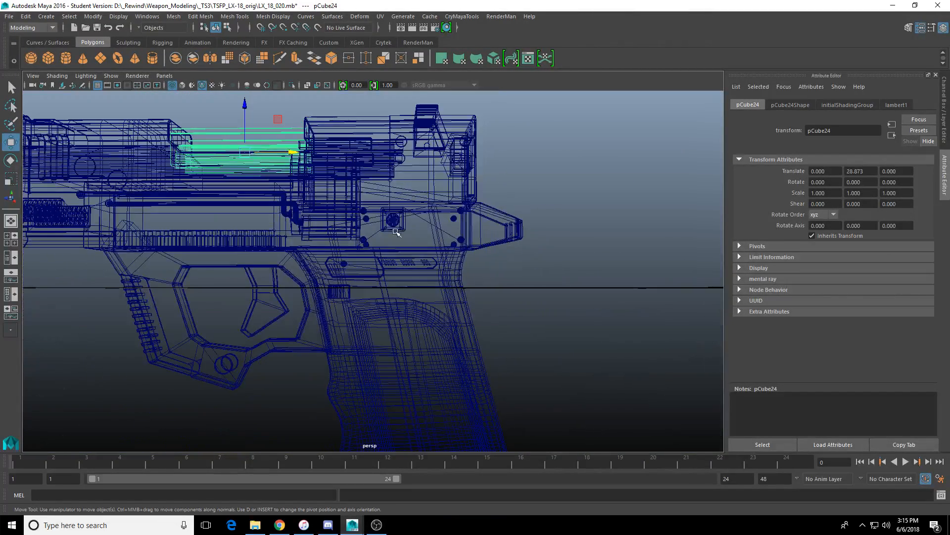
pyautogui.moveTo(393, 185)
pyautogui.keyDown('alt'); pyautogui.mouseDown()
pyautogui.moveTo(403, 206)
pyautogui.moveTo(381, 226)
pyautogui.moveTo(399, 276)
pyautogui.mouseUp(); pyautogui.keyUp('alt')
pyautogui.press('5')
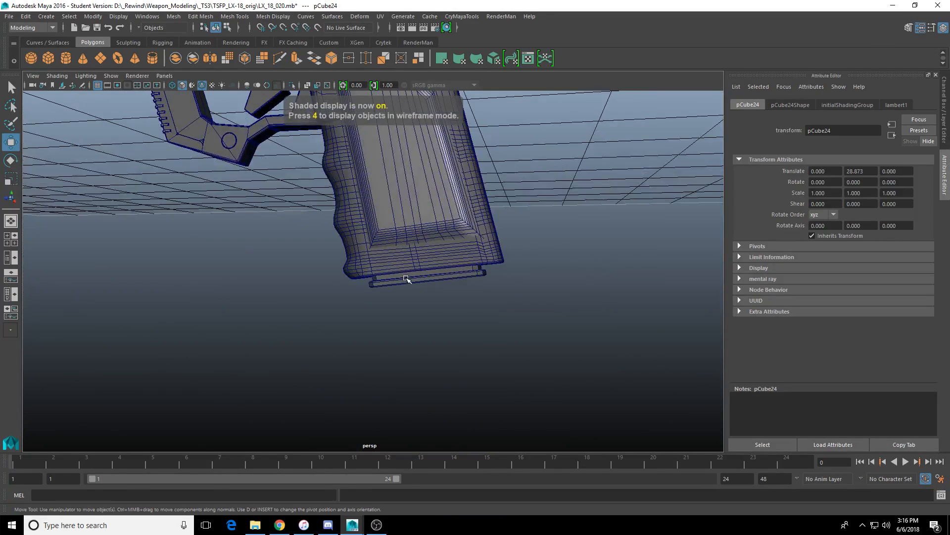
# Step: Pull the magazine down out of the grip, then undo the move
pyautogui.click(417, 274)
pyautogui.moveTo(390, 142); pyautogui.dragTo(460, 285)
pyautogui.click(443, 248)
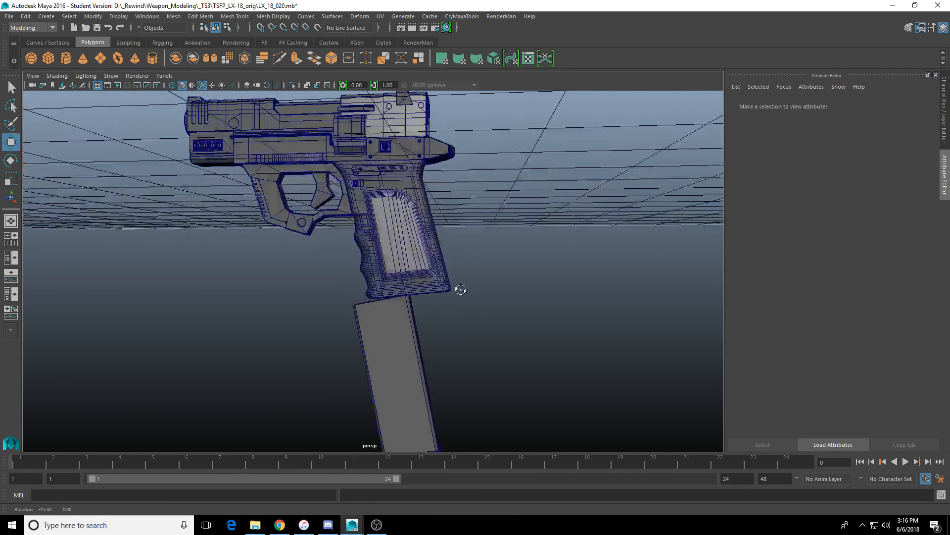
pyautogui.hotkey('ctrl', 'z')
pyautogui.hotkey('ctrl', 'z')
# Step: Isolate the magazine to inspect its shape, then bring back the full gun
pyautogui.scroll(3, 461, 284)
pyautogui.moveTo(380, 265)
pyautogui.keyDown('alt'); pyautogui.mouseDown()
pyautogui.moveTo(346, 276)
pyautogui.moveTo(419, 286)
pyautogui.moveTo(382, 306)
pyautogui.moveTo(401, 271)
pyautogui.moveTo(384, 293)
pyautogui.moveTo(385, 281)
pyautogui.mouseUp(); pyautogui.keyUp('alt')
pyautogui.hotkey('ctrl', '1')
pyautogui.press('f')
pyautogui.scroll(4, 382, 305)
pyautogui.scroll(-4, 382, 306)
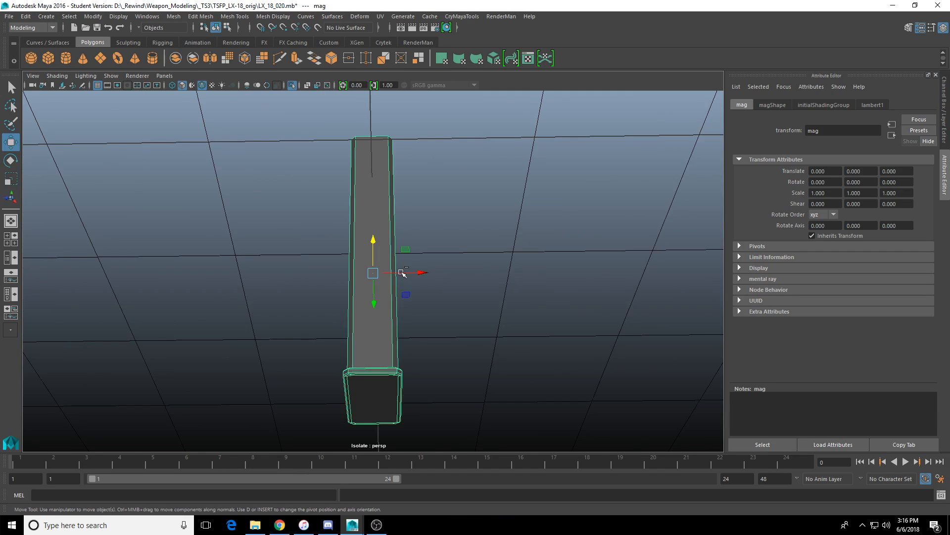
pyautogui.hotkey('ctrl', '1')
# Step: Isolate the slide and frame its front face with the bore opening
pyautogui.scroll(-3, 385, 280)
pyautogui.keyDown('alt'); pyautogui.moveTo(385, 280); pyautogui.dragTo(423, 329, button='middle'); pyautogui.keyUp('alt')
pyautogui.click(344, 188)
pyautogui.press('f')
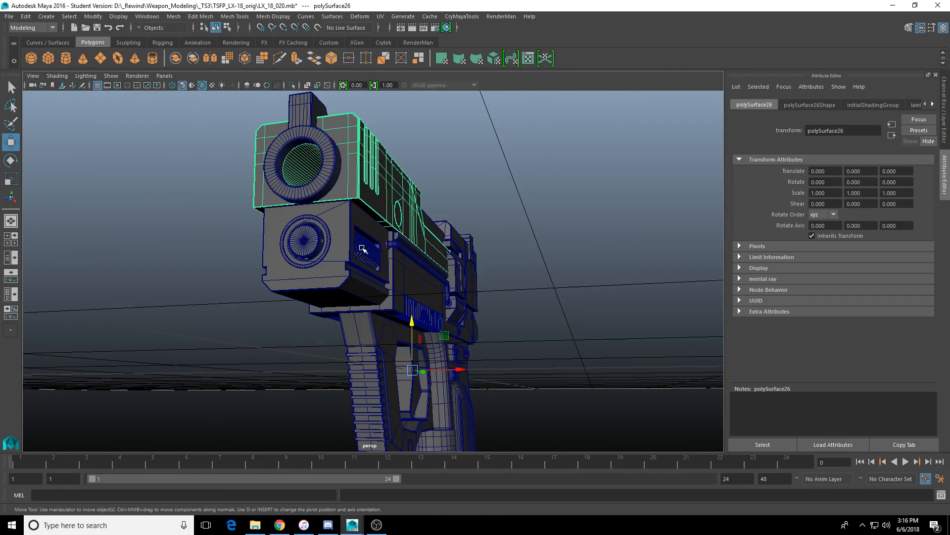
pyautogui.keyDown('alt'); pyautogui.moveTo(416, 227); pyautogui.dragTo(430, 259); pyautogui.keyUp('alt')
pyautogui.hotkey('ctrl', '1')
pyautogui.press('f')
pyautogui.keyDown('alt'); pyautogui.moveTo(360, 271); pyautogui.dragTo(396, 212); pyautogui.keyUp('alt')
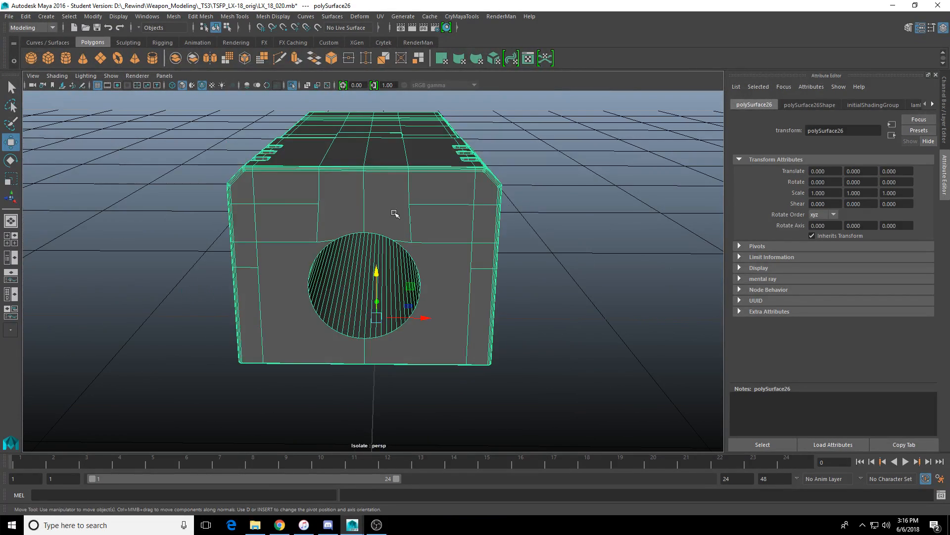
# Step: Select the vertex at the top centre of the slide's bore opening and frame it
pyautogui.moveTo(397, 212); pyautogui.dragTo(371, 232, button='right')
pyautogui.click(359, 229)
pyautogui.press('f')
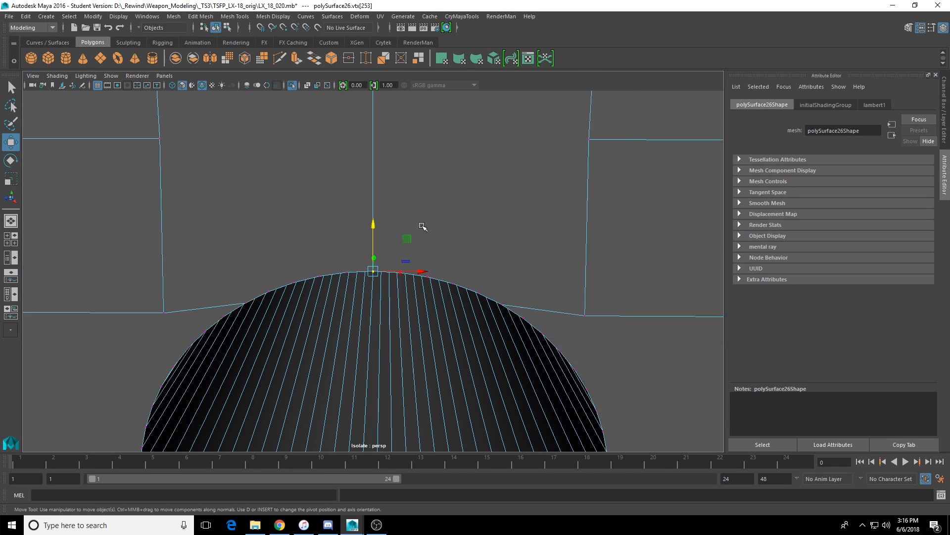
# Step: Pull the vertex at the top centre of the bore opening upward to test for a split, and undo the move
pyautogui.keyDown('alt'); pyautogui.moveTo(432, 213); pyautogui.dragTo(395, 198); pyautogui.keyUp('alt')
pyautogui.moveTo(374, 229); pyautogui.dragTo(375, 134)
pyautogui.keyDown('alt'); pyautogui.moveTo(392, 139); pyautogui.dragTo(420, 242); pyautogui.keyUp('alt')
pyautogui.hotkey('ctrl', 'z')
# Step: Merge the coincident vertices at the top centre of the slide's front bore opening
pyautogui.keyDown('alt'); pyautogui.moveTo(394, 211); pyautogui.dragTo(471, 238); pyautogui.keyUp('alt')
pyautogui.click(471, 238)
pyautogui.moveTo(503, 246); pyautogui.dragTo(365, 242, button='right')
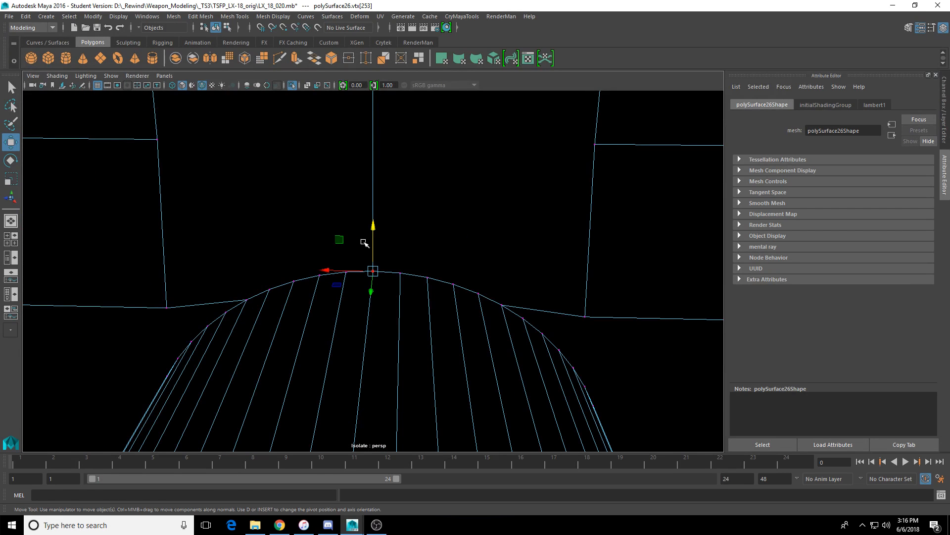
pyautogui.press('q')
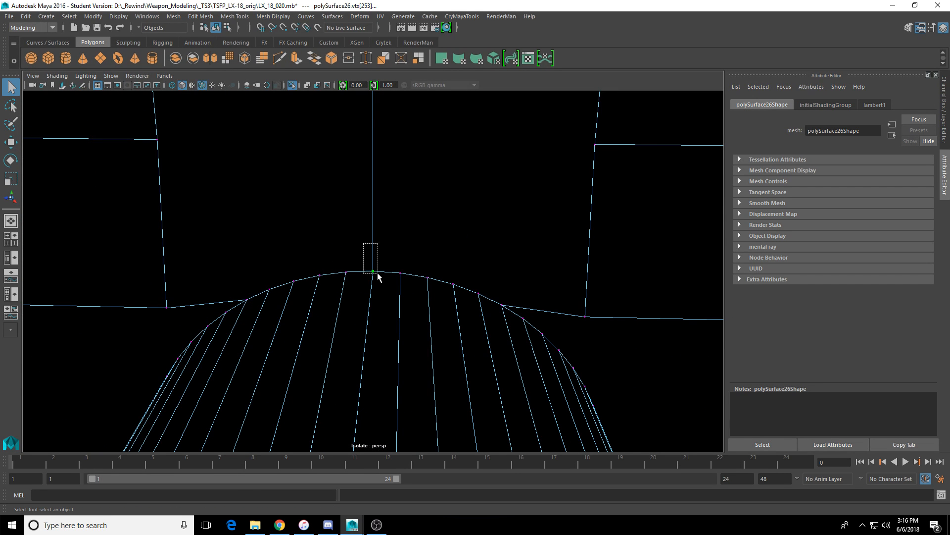
pyautogui.keyDown('shift'); pyautogui.moveTo(378, 278); pyautogui.dragTo(379, 216, button='right'); pyautogui.keyUp('shift')
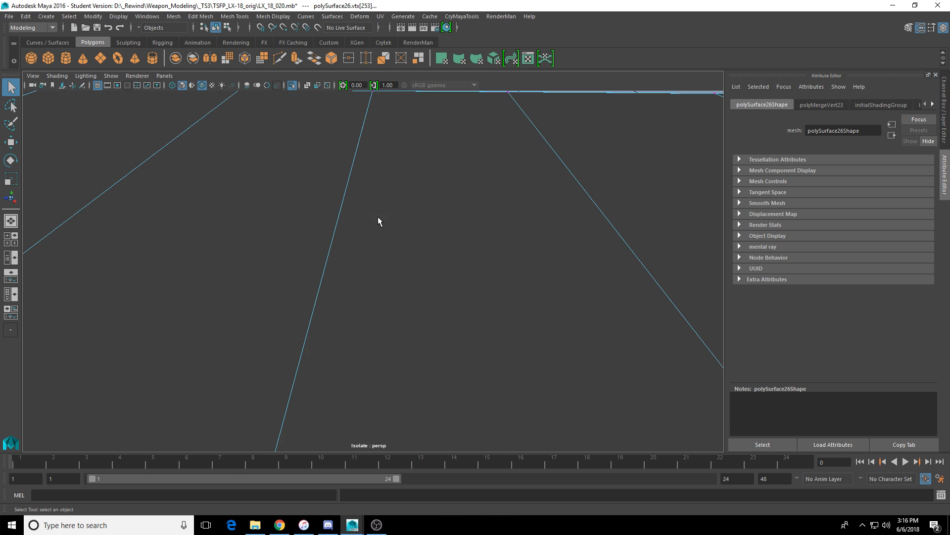
pyautogui.keyDown('alt'); pyautogui.moveTo(386, 342); pyautogui.dragTo(386, 297); pyautogui.keyUp('alt')
pyautogui.scroll(-2, 384, 184)
pyautogui.keyDown('alt'); pyautogui.moveTo(378, 191); pyautogui.dragTo(375, 261); pyautogui.keyUp('alt')
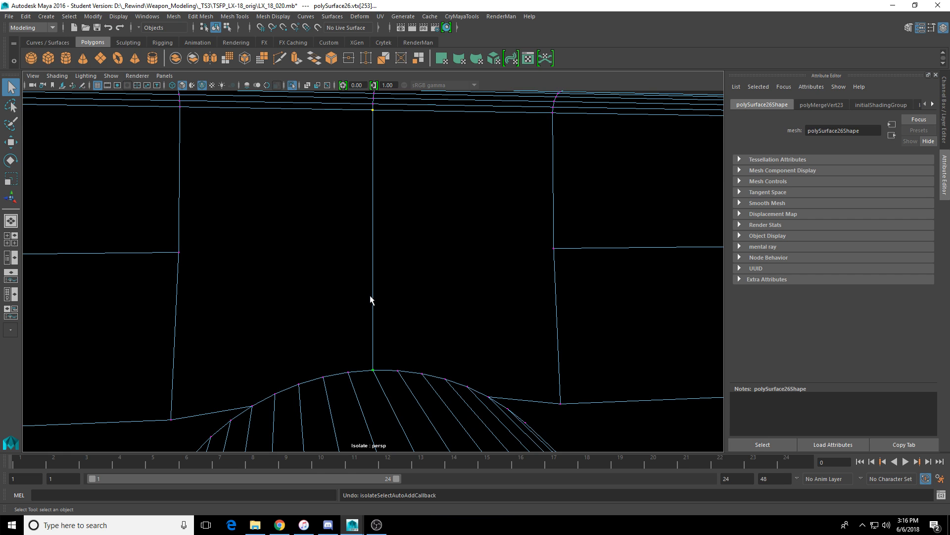
pyautogui.keyDown('shift'); pyautogui.moveTo(377, 372); pyautogui.dragTo(379, 306, button='right'); pyautogui.keyUp('shift')
# Step: Merge each pair of duplicate vertices where the centre seam crosses the bevel of the slide's front top edge
pyautogui.keyDown('alt'); pyautogui.moveTo(365, 193); pyautogui.dragTo(363, 292, button='middle'); pyautogui.keyUp('alt')
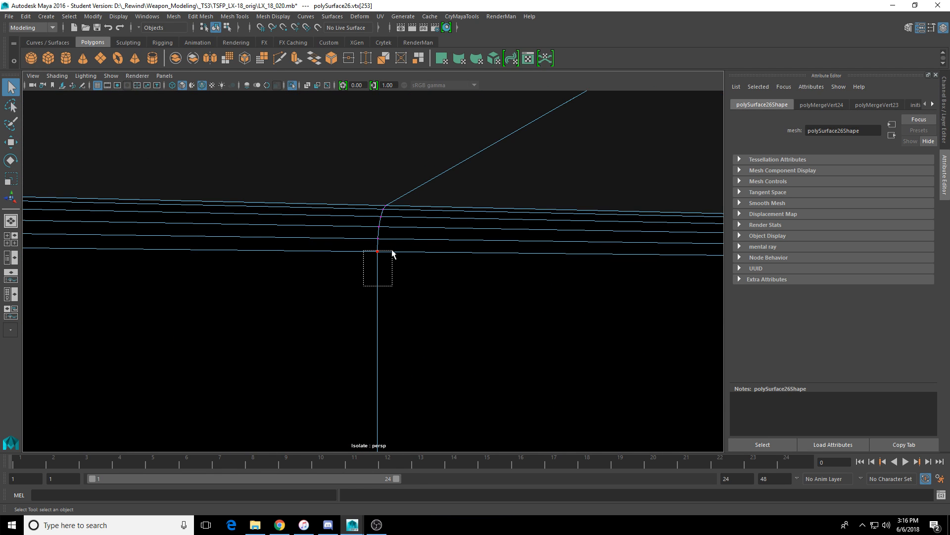
pyautogui.keyDown('alt'); pyautogui.moveTo(393, 254); pyautogui.dragTo(372, 257); pyautogui.keyUp('alt')
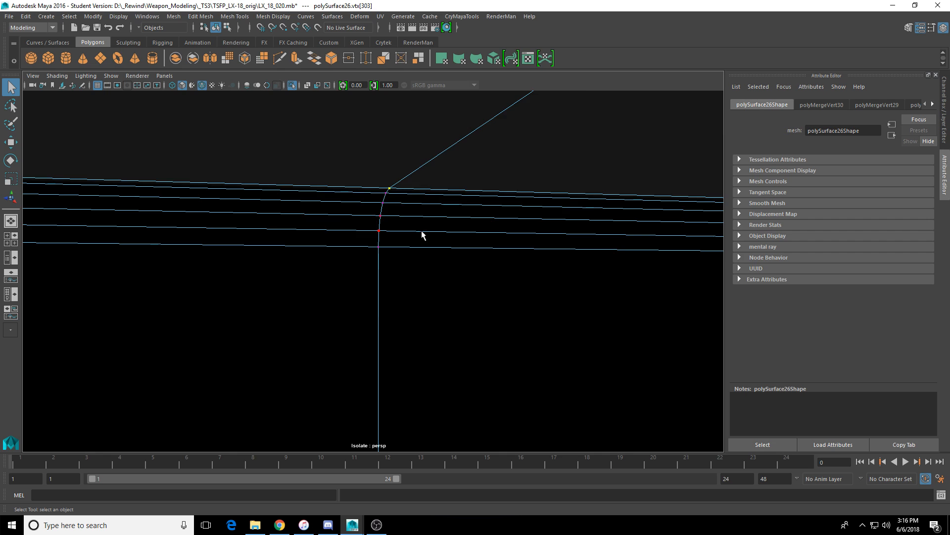
pyautogui.scroll(-5, 422, 235)
pyautogui.keyDown('alt'); pyautogui.moveTo(439, 258); pyautogui.dragTo(411, 304); pyautogui.keyUp('alt')
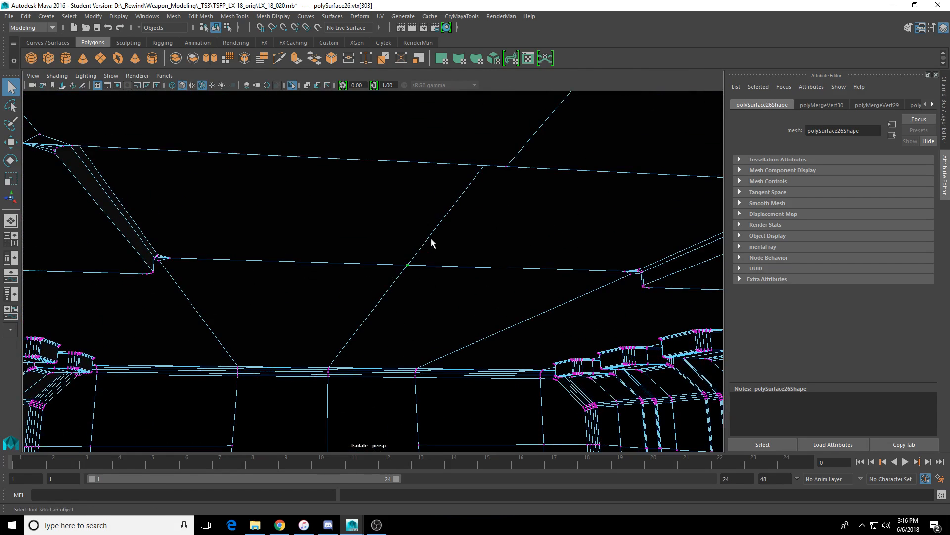
# Step: Merge the duplicate centre-seam vertices along the slide's top face, including the panel groove and the closely spaced edge loops
pyautogui.keyDown('alt'); pyautogui.moveTo(453, 249); pyautogui.dragTo(537, 319); pyautogui.keyUp('alt')
pyautogui.press('f')
pyautogui.scroll(-5, 392, 323)
pyautogui.moveTo(422, 292)
pyautogui.keyDown('alt'); pyautogui.mouseDown()
pyautogui.moveTo(378, 272)
pyautogui.moveTo(409, 300)
pyautogui.mouseUp(); pyautogui.keyUp('alt')
pyautogui.click(436, 309)
pyautogui.press('f')
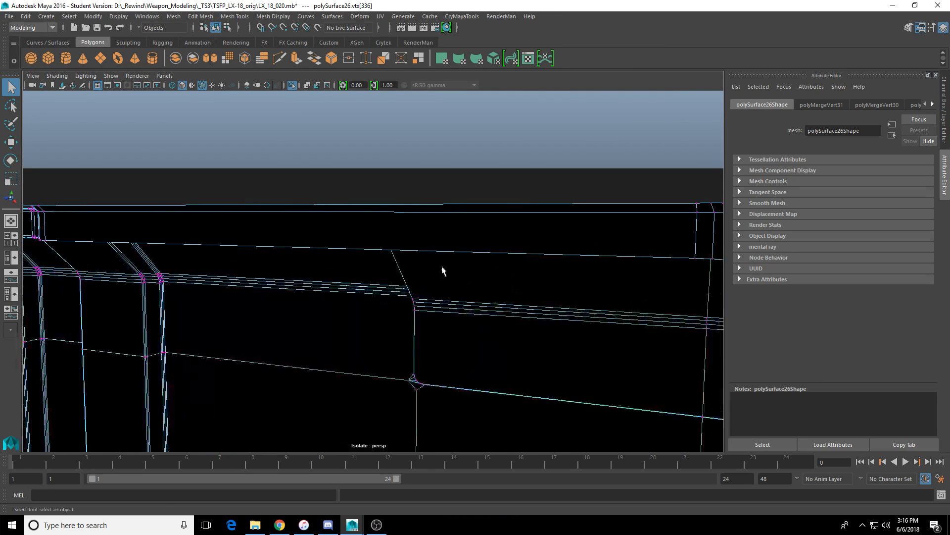
pyautogui.keyDown('alt'); pyautogui.moveTo(442, 270); pyautogui.dragTo(403, 242); pyautogui.keyUp('alt')
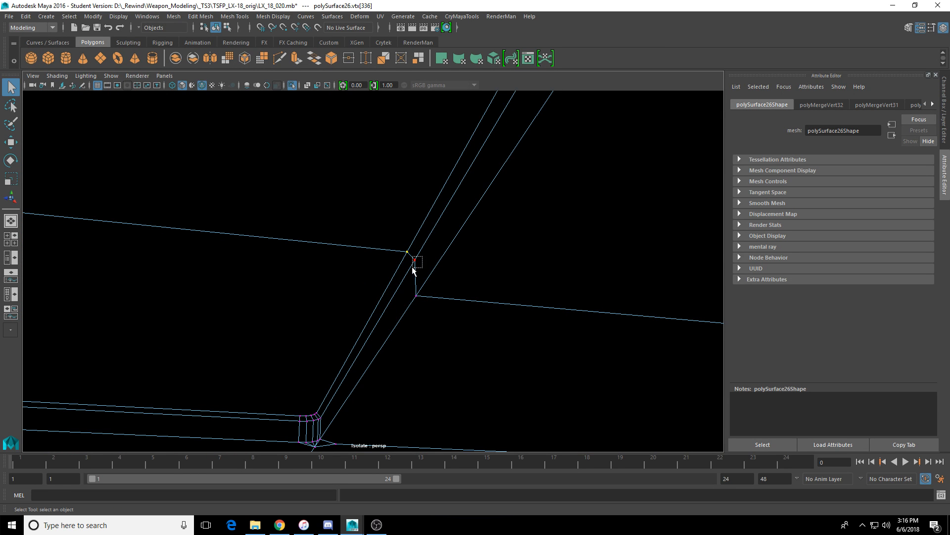
pyautogui.moveTo(420, 299); pyautogui.dragTo(420, 299)
pyautogui.scroll(-4, 484, 318)
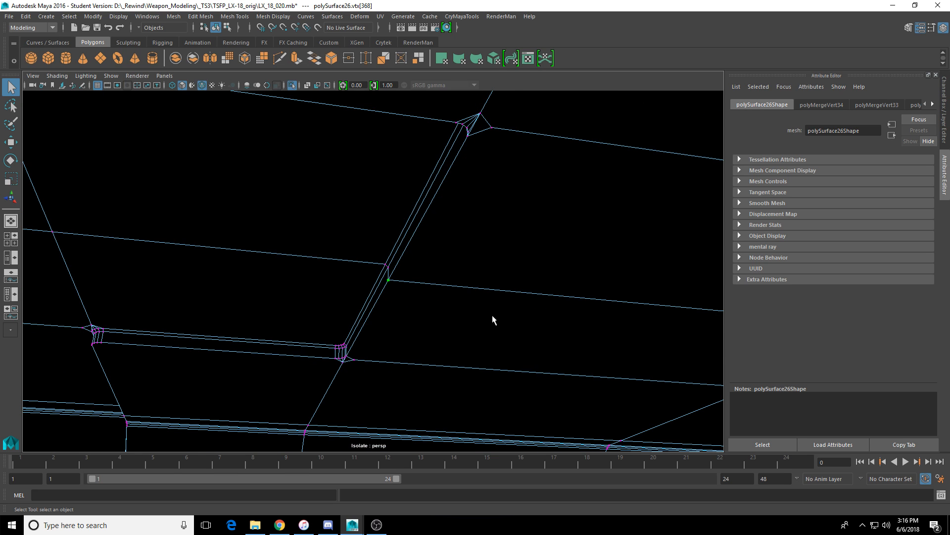
pyautogui.keyDown('alt'); pyautogui.moveTo(463, 284); pyautogui.dragTo(380, 247, button='middle'); pyautogui.keyUp('alt')
pyautogui.keyDown('alt'); pyautogui.moveTo(489, 291); pyautogui.dragTo(437, 366); pyautogui.keyUp('alt')
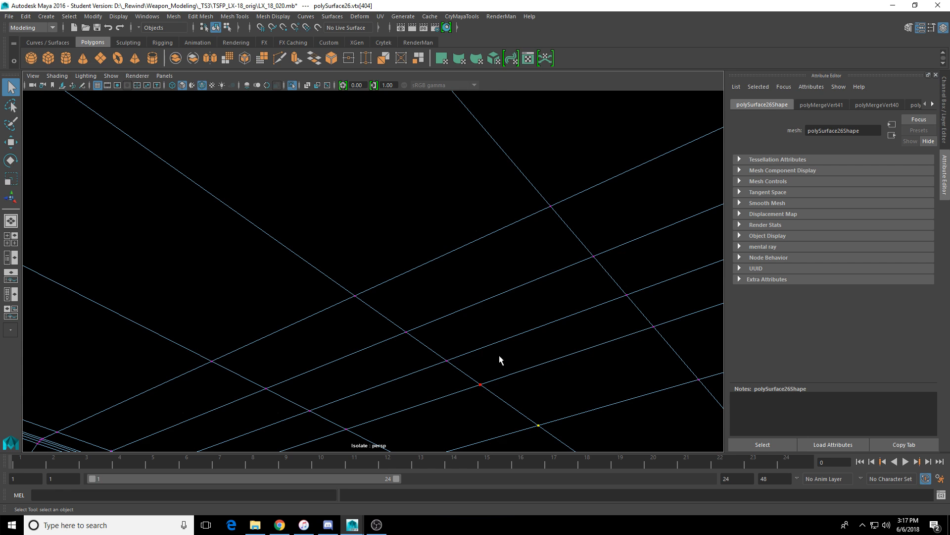
# Step: Merge the duplicate centre-seam vertices across the bevel between the slide's top face and its rear stepped face
pyautogui.keyDown('alt'); pyautogui.moveTo(500, 360); pyautogui.dragTo(427, 306); pyautogui.keyUp('alt')
pyautogui.press('f')
pyautogui.scroll(-10, 427, 305)
pyautogui.scroll(1, 410, 274)
pyautogui.moveTo(331, 237); pyautogui.dragTo(344, 245)
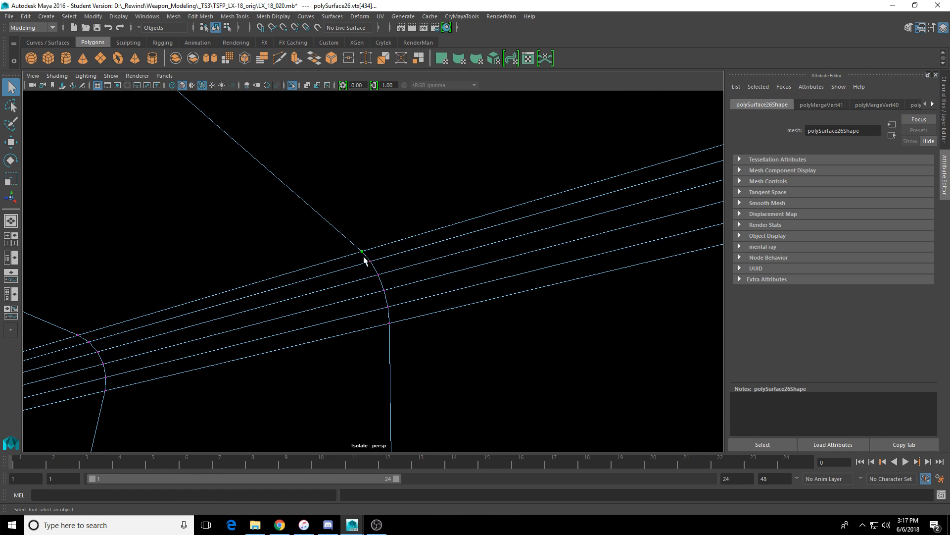
pyautogui.scroll(3, 364, 260)
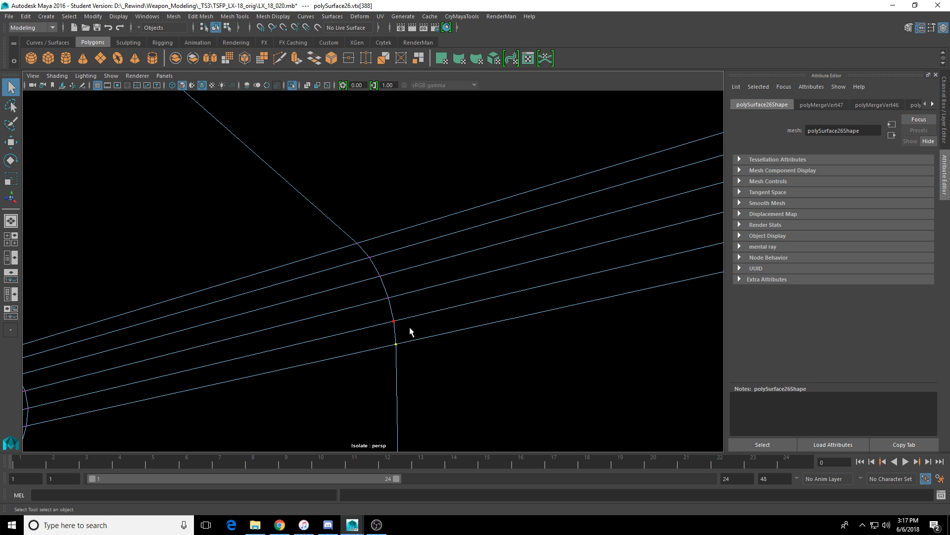
# Step: Merge the duplicate centre-seam vertices on the stepped face above the bore and test one by pulling it upward
pyautogui.keyDown('alt'); pyautogui.moveTo(424, 311); pyautogui.dragTo(383, 210); pyautogui.keyUp('alt')
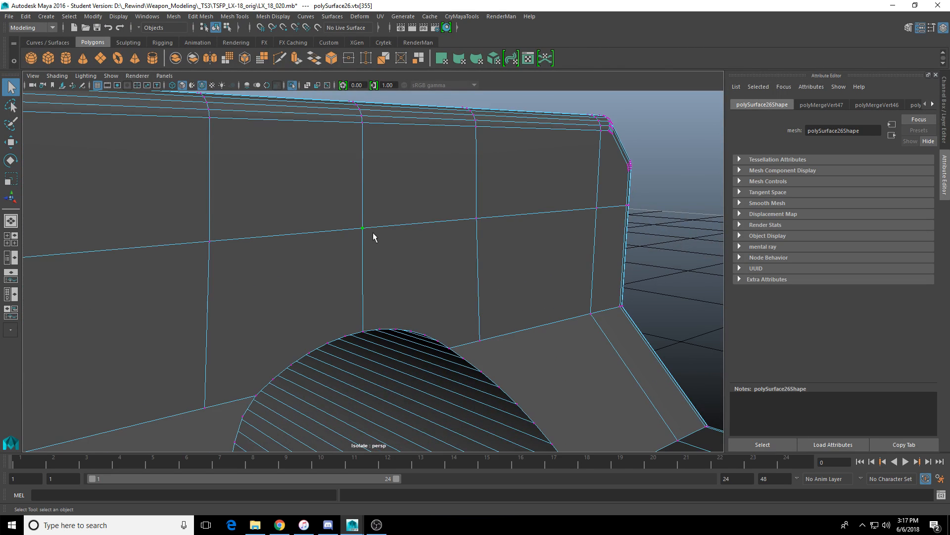
pyautogui.press('f')
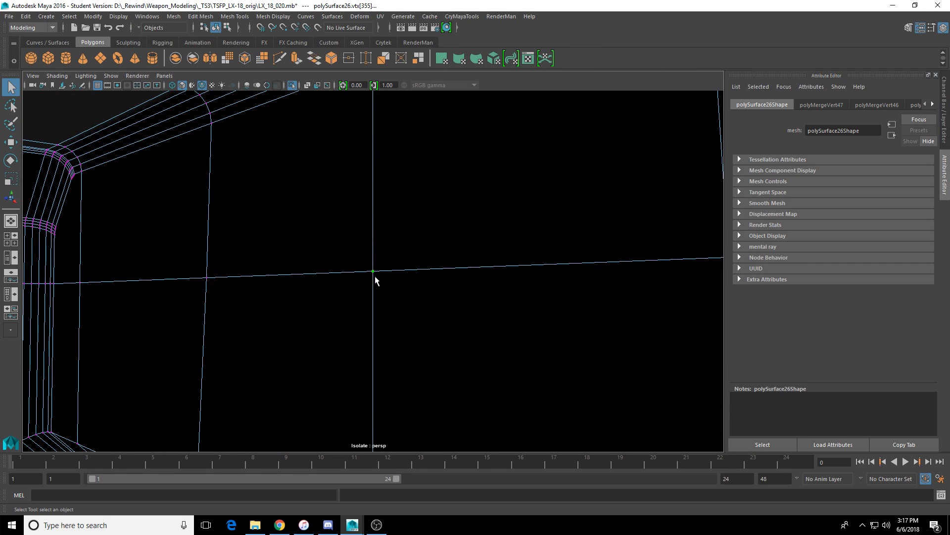
pyautogui.keyDown('shift'); pyautogui.moveTo(373, 275); pyautogui.dragTo(375, 213, button='right'); pyautogui.keyUp('shift')
pyautogui.keyDown('alt'); pyautogui.moveTo(356, 281); pyautogui.dragTo(384, 297); pyautogui.keyUp('alt')
pyautogui.press('f')
pyautogui.click(373, 271)
pyautogui.press('w')
pyautogui.moveTo(374, 225); pyautogui.dragTo(374, 173)
pyautogui.moveTo(375, 173)
pyautogui.keyDown('alt'); pyautogui.mouseDown()
pyautogui.moveTo(380, 160)
pyautogui.moveTo(395, 278)
pyautogui.moveTo(459, 323)
pyautogui.moveTo(392, 261)
pyautogui.moveTo(410, 312)
pyautogui.moveTo(407, 302)
pyautogui.moveTo(433, 303)
pyautogui.moveTo(285, 306)
pyautogui.moveTo(297, 262)
pyautogui.mouseUp(); pyautogui.keyUp('alt')
pyautogui.press('4')
pyautogui.press('5')
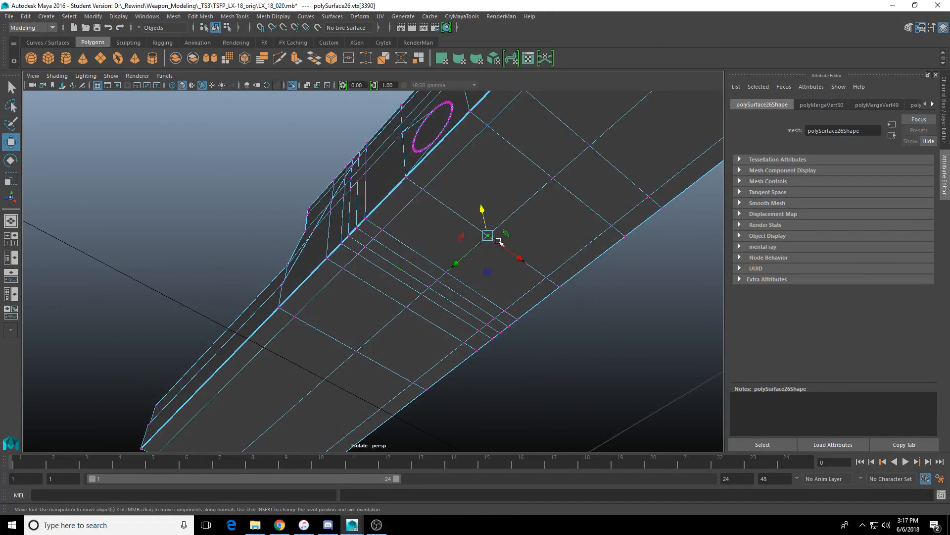
# Step: Merge the duplicate vertices at the bottom centre of the slide's front bore opening
pyautogui.keyDown('alt'); pyautogui.moveTo(498, 241); pyautogui.dragTo(458, 214); pyautogui.keyUp('alt')
pyautogui.keyDown('alt'); pyautogui.moveTo(522, 153); pyautogui.dragTo(454, 324); pyautogui.keyUp('alt')
pyautogui.click(608, 147)
pyautogui.press('f')
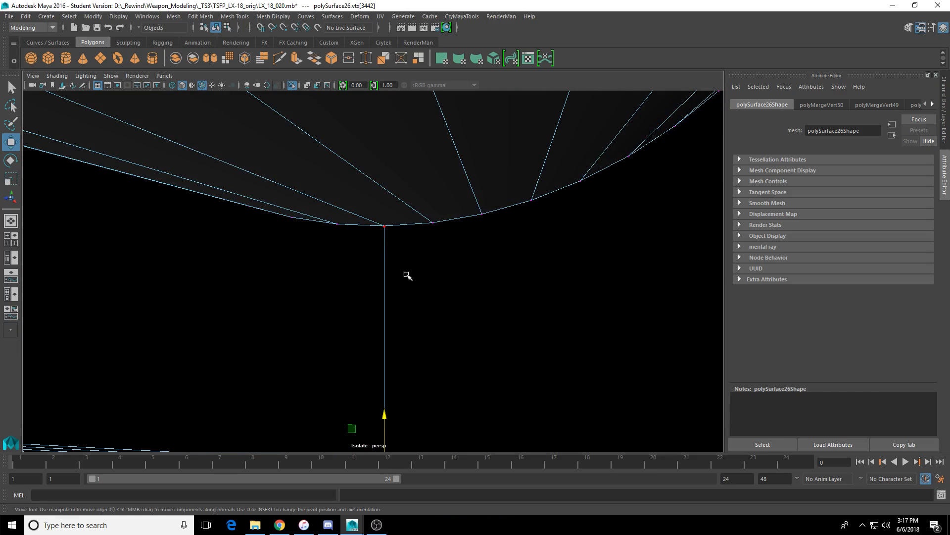
pyautogui.press('g')
# Step: Merge the duplicate seam vertices one by one across the front lower edge bevel, undoing the merge that collapses adjacent edge loops
pyautogui.keyDown('alt'); pyautogui.moveTo(415, 268); pyautogui.dragTo(415, 312, button='right'); pyautogui.keyUp('alt')
pyautogui.keyDown('alt'); pyautogui.moveTo(415, 312); pyautogui.dragTo(420, 244); pyautogui.keyUp('alt')
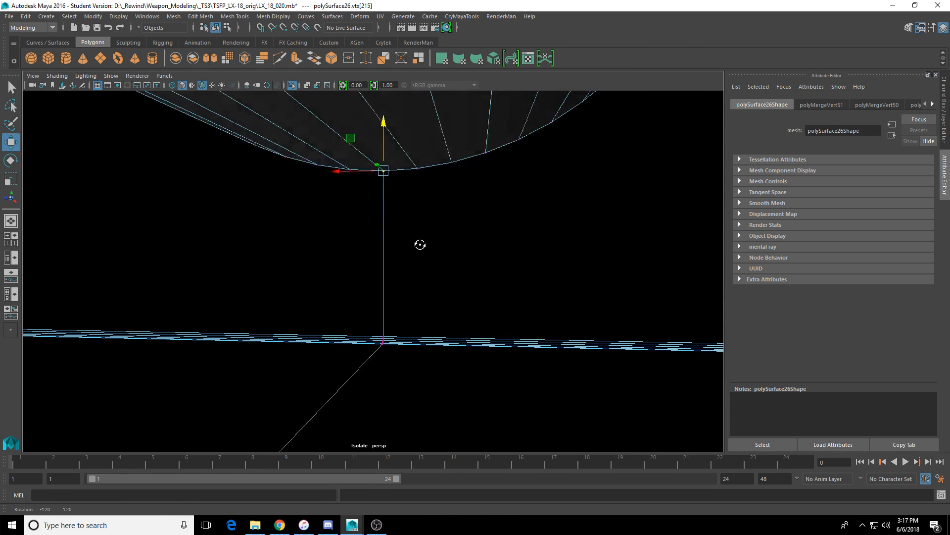
pyautogui.keyDown('alt'); pyautogui.moveTo(285, 317); pyautogui.dragTo(495, 323, button='right'); pyautogui.keyUp('alt')
pyautogui.keyDown('alt'); pyautogui.moveTo(495, 322); pyautogui.dragTo(390, 257); pyautogui.keyUp('alt')
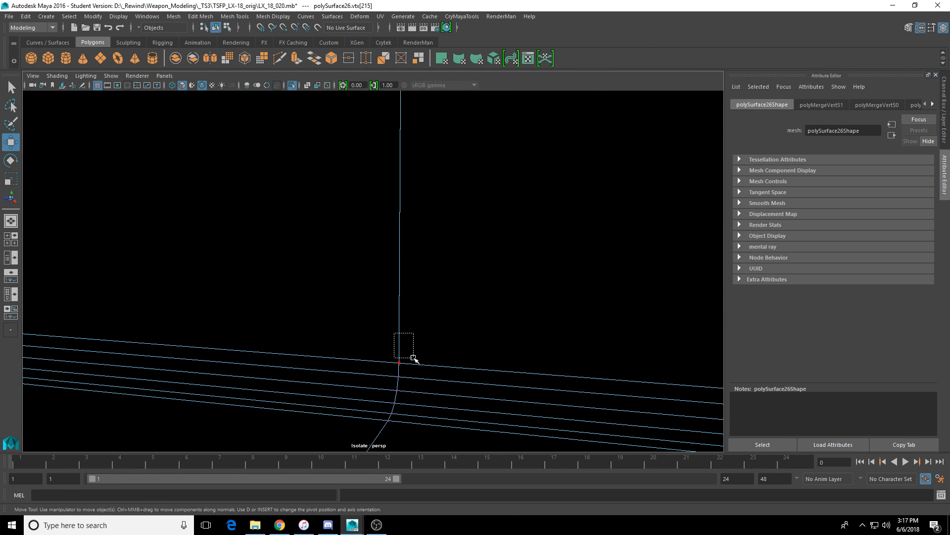
pyautogui.click(398, 377)
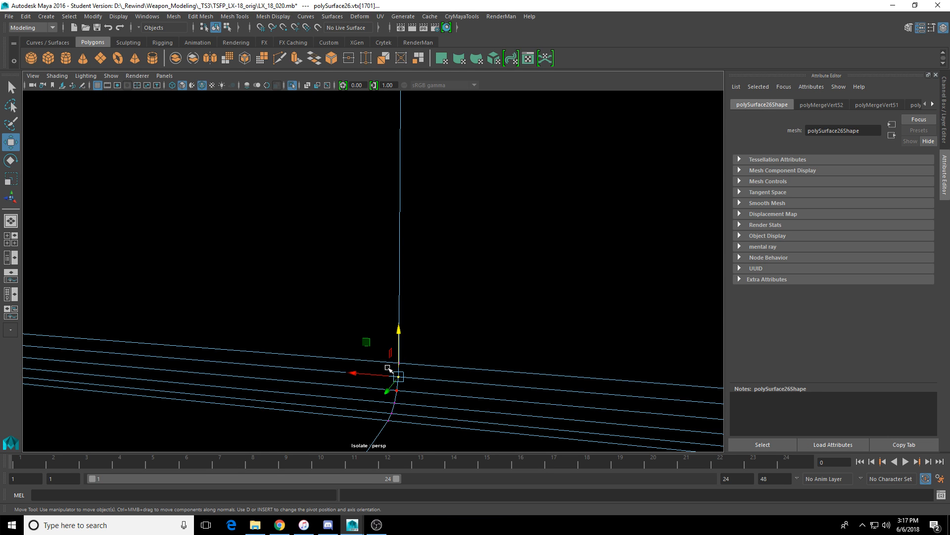
pyautogui.press('q')
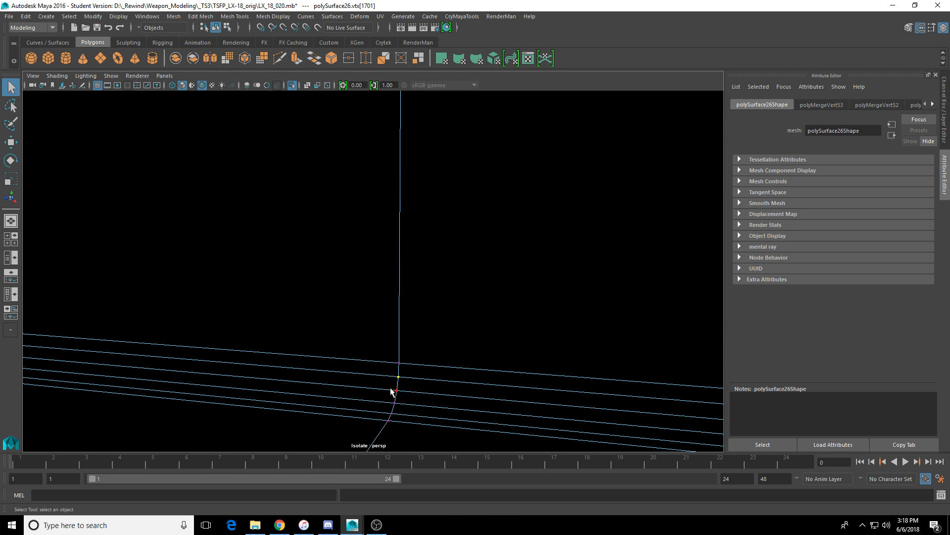
pyautogui.press('g')
pyautogui.click(400, 363)
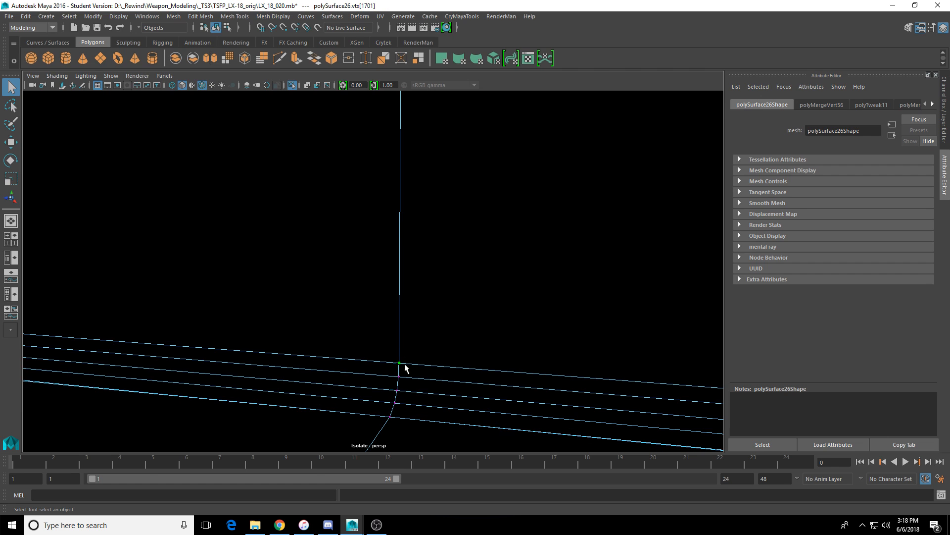
pyautogui.hotkey('ctrl', 'z')
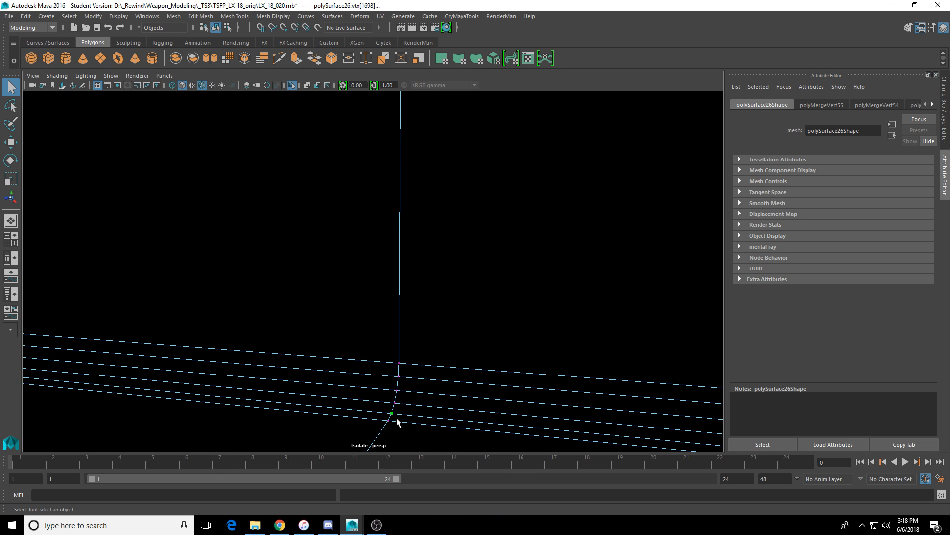
# Step: Test the front lower bevel's uppermost seam vertex with an upward move, undo it, and merge the bevel's lowest duplicate vertices
pyautogui.click(400, 363)
pyautogui.press('w')
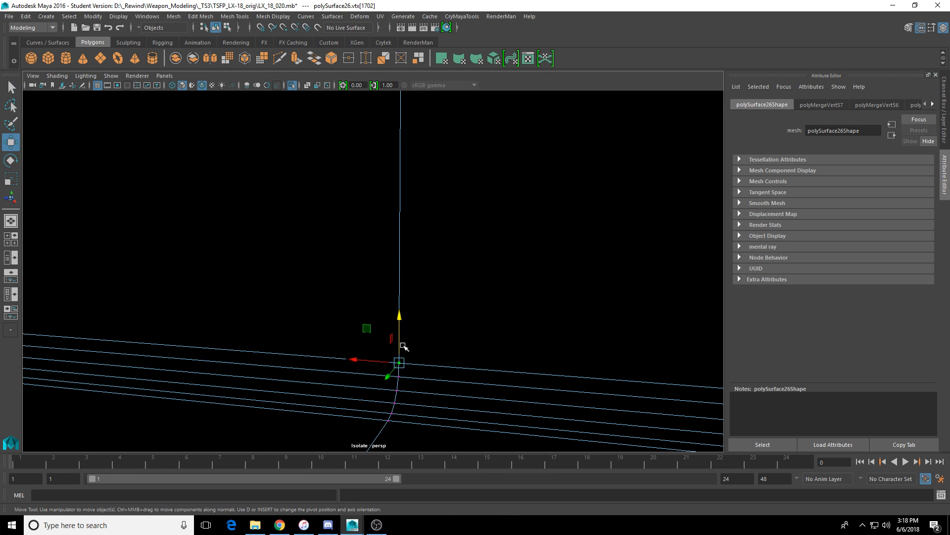
pyautogui.moveTo(402, 346); pyautogui.dragTo(399, 297)
pyautogui.hotkey('ctrl', 'z')
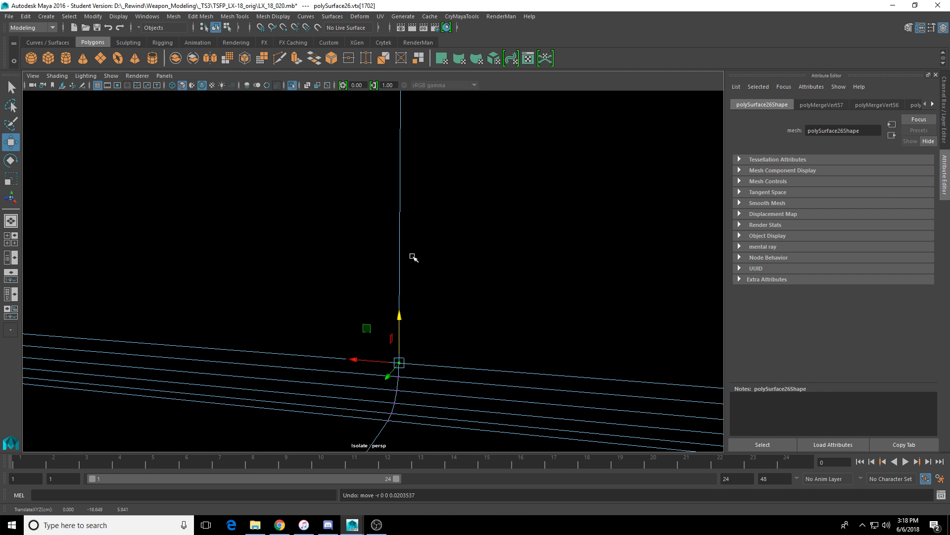
pyautogui.keyDown('alt'); pyautogui.moveTo(428, 292); pyautogui.dragTo(476, 339); pyautogui.keyUp('alt')
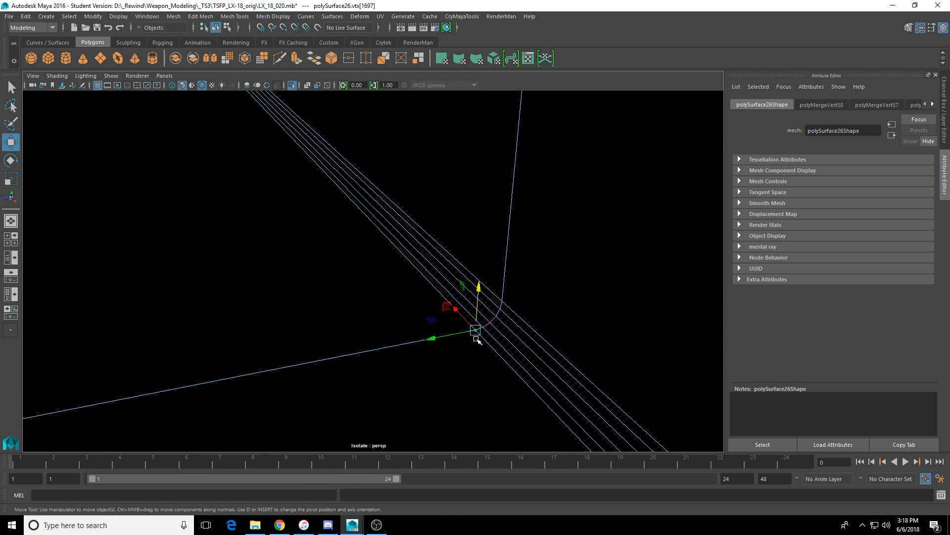
# Step: Examine the slide's side, top and stepped face for remaining unmerged vertices along the centre seam
pyautogui.keyDown('alt'); pyautogui.moveTo(477, 339); pyautogui.dragTo(318, 339, button='right'); pyautogui.keyUp('alt')
pyautogui.keyDown('alt'); pyautogui.moveTo(318, 339); pyautogui.dragTo(659, 284, button='middle'); pyautogui.keyUp('alt')
pyautogui.keyDown('alt'); pyautogui.moveTo(659, 284); pyautogui.dragTo(496, 295); pyautogui.keyUp('alt')
pyautogui.scroll(-5, 495, 294)
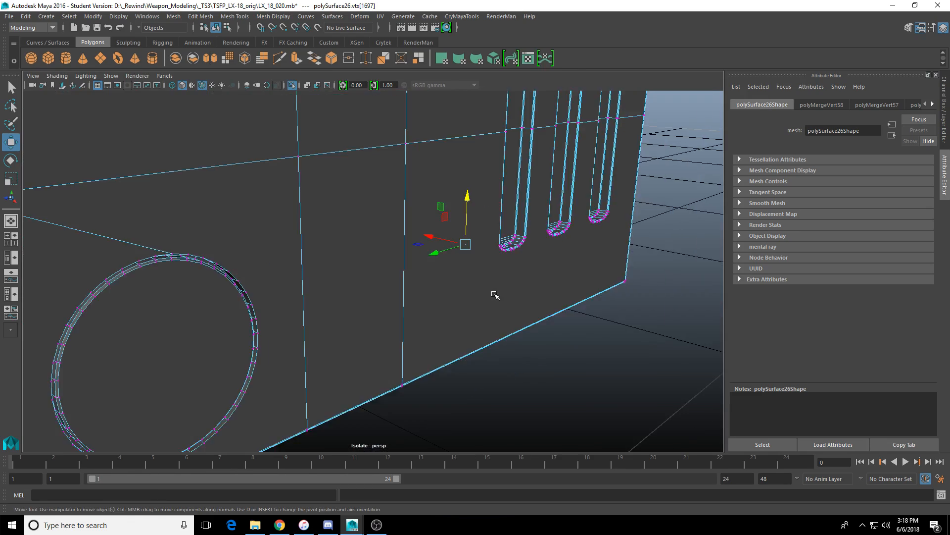
pyautogui.scroll(-5, 495, 295)
pyautogui.keyDown('alt'); pyautogui.moveTo(431, 304); pyautogui.dragTo(382, 187); pyautogui.keyUp('alt')
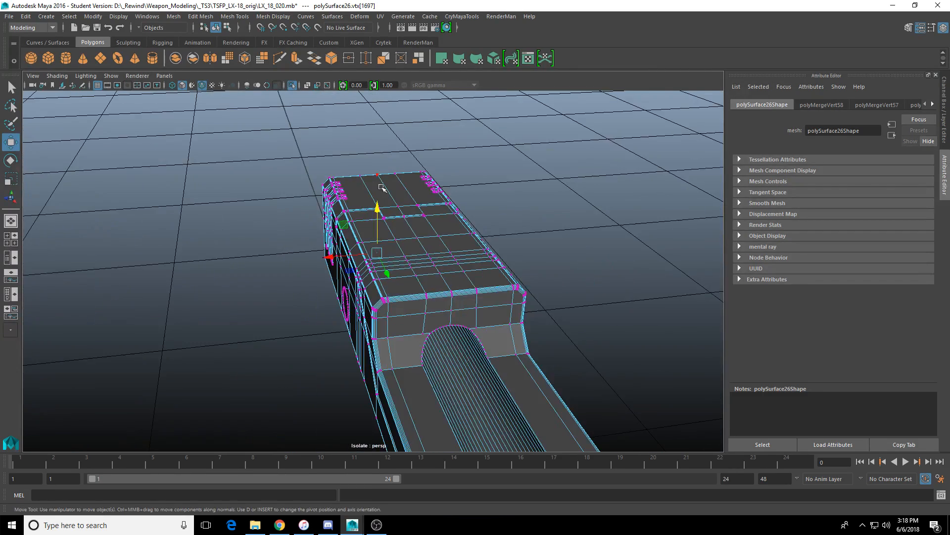
pyautogui.keyDown('alt'); pyautogui.moveTo(452, 280); pyautogui.dragTo(424, 272); pyautogui.keyUp('alt')
pyautogui.click(399, 280)
pyautogui.keyDown('alt'); pyautogui.moveTo(329, 302); pyautogui.dragTo(530, 216); pyautogui.keyUp('alt')
pyautogui.keyDown('alt'); pyautogui.moveTo(532, 257); pyautogui.dragTo(318, 228); pyautogui.keyUp('alt')
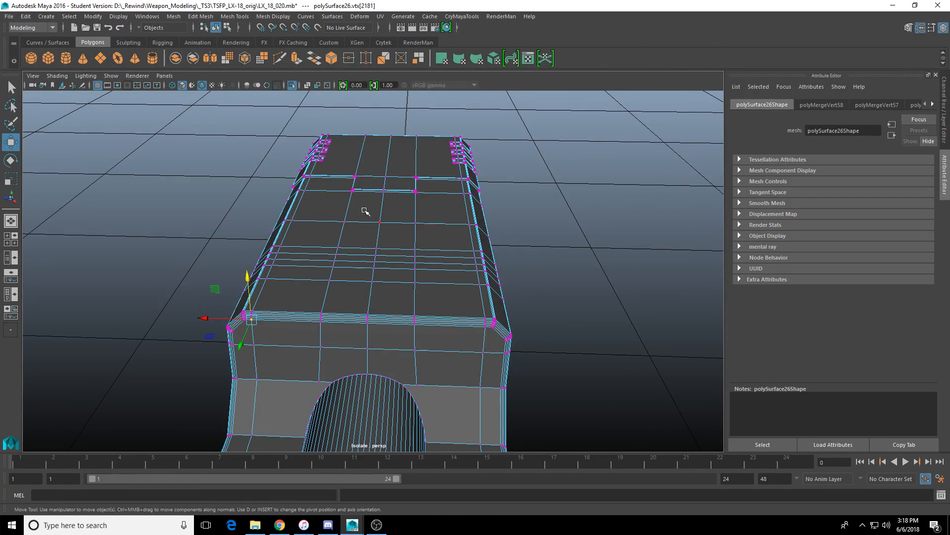
pyautogui.scroll(-3, 461, 290)
pyautogui.scroll(-3, 481, 302)
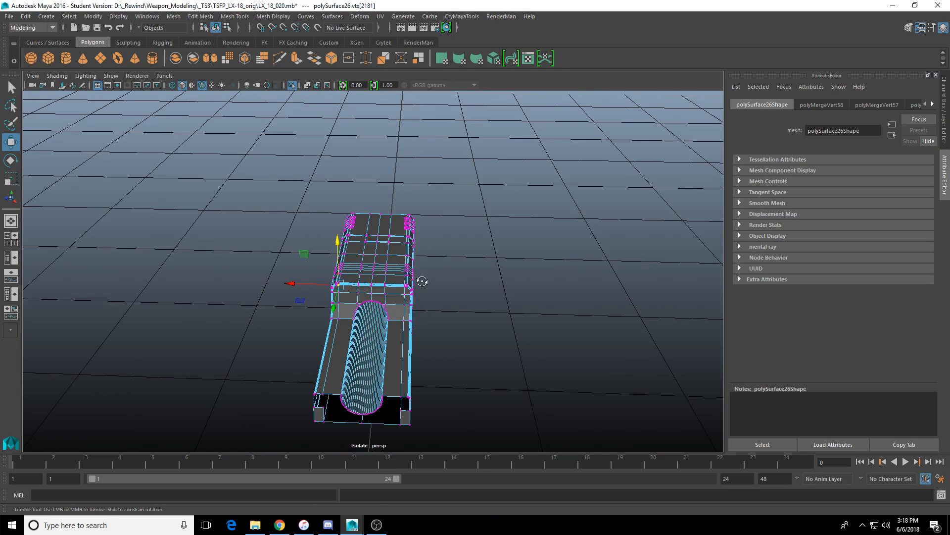
# Step: Frame the centre seam on the slide's underside and merge the duplicate vertices at the framed edge crossing
pyautogui.scroll(5, 417, 282)
pyautogui.scroll(5, 418, 326)
pyautogui.keyDown('alt'); pyautogui.moveTo(418, 327); pyautogui.dragTo(391, 308); pyautogui.keyUp('alt')
pyautogui.scroll(2, 436, 285)
pyautogui.press('f')
pyautogui.moveTo(339, 309); pyautogui.dragTo(378, 269)
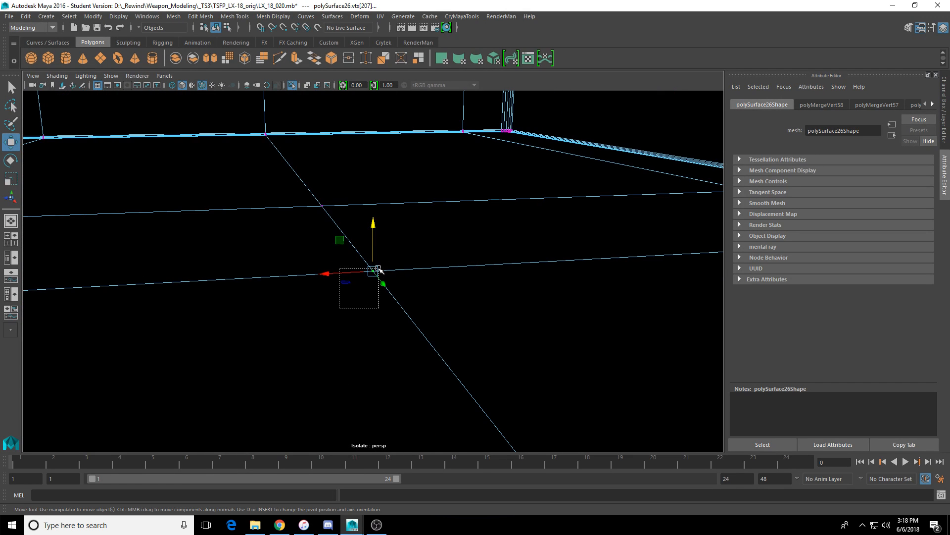
pyautogui.press('g')
# Step: Merge the duplicate vertices at the next edge crossings farther along the underside's centre seam
pyautogui.moveTo(343, 218); pyautogui.dragTo(433, 265)
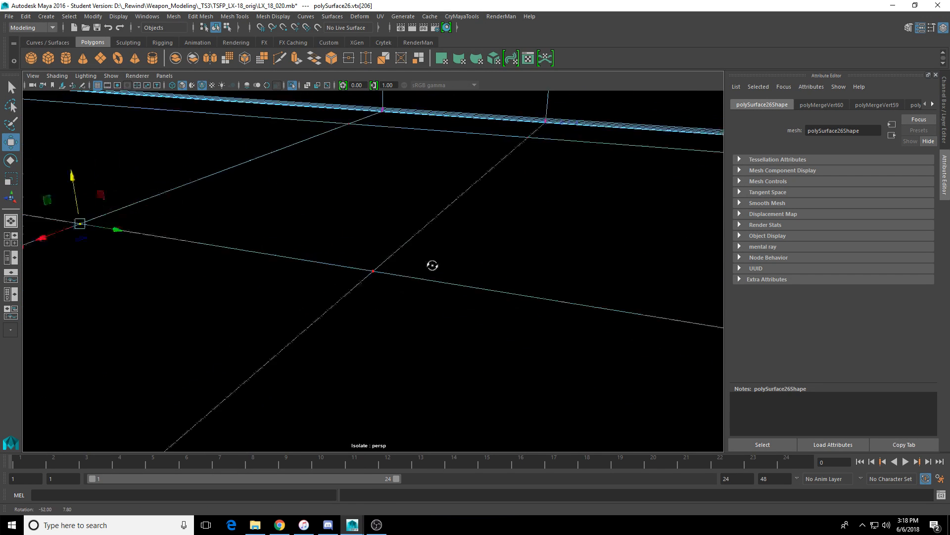
pyautogui.keyDown('alt'); pyautogui.moveTo(433, 266); pyautogui.dragTo(207, 259, button='middle'); pyautogui.keyUp('alt')
pyautogui.keyDown('alt'); pyautogui.moveTo(448, 264); pyautogui.dragTo(482, 265); pyautogui.keyUp('alt')
pyautogui.keyDown('alt'); pyautogui.moveTo(695, 272); pyautogui.dragTo(481, 278, button='middle'); pyautogui.keyUp('alt')
pyautogui.click(495, 241)
pyautogui.moveTo(445, 242); pyautogui.dragTo(487, 281)
pyautogui.press('g')
# Step: Merge the duplicate vertices where the first closely spaced edge loops cross the underside's centre seam
pyautogui.keyDown('alt'); pyautogui.moveTo(549, 284); pyautogui.dragTo(297, 292, button='middle'); pyautogui.keyUp('alt')
pyautogui.keyDown('alt'); pyautogui.moveTo(420, 297); pyautogui.dragTo(163, 310, button='middle'); pyautogui.keyUp('alt')
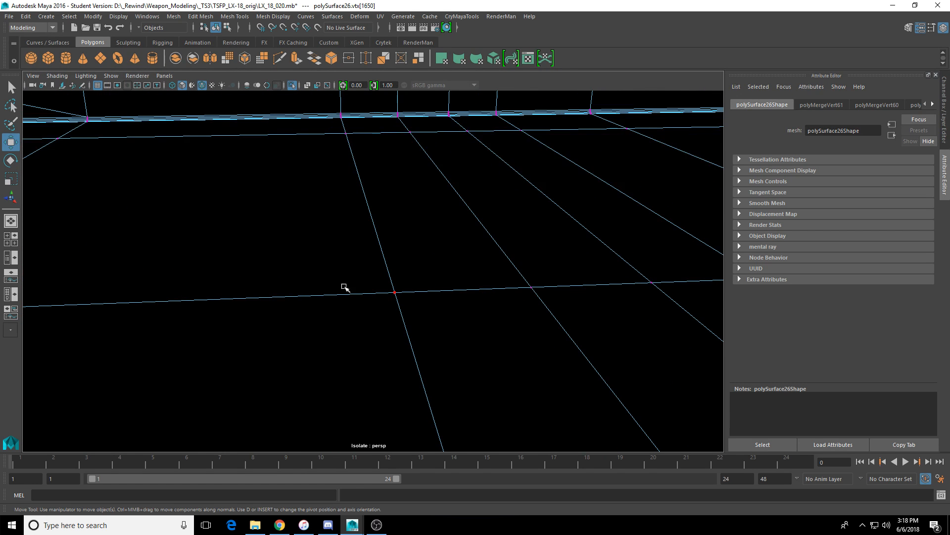
pyautogui.moveTo(494, 257); pyautogui.dragTo(553, 299)
pyautogui.press('g')
pyautogui.moveTo(615, 258); pyautogui.dragTo(674, 301)
pyautogui.press('g')
# Step: Merge the duplicate vertices at the last closely spaced loop on the underside and at the seam crossing beyond it
pyautogui.keyDown('alt'); pyautogui.moveTo(535, 340); pyautogui.dragTo(544, 334); pyautogui.keyUp('alt')
pyautogui.keyDown('alt'); pyautogui.moveTo(544, 334); pyautogui.dragTo(462, 335, button='middle'); pyautogui.keyUp('alt')
pyautogui.keyDown('alt'); pyautogui.moveTo(462, 334); pyautogui.dragTo(390, 350); pyautogui.keyUp('alt')
pyautogui.keyDown('alt'); pyautogui.moveTo(390, 350); pyautogui.dragTo(282, 356, button='middle'); pyautogui.keyUp('alt')
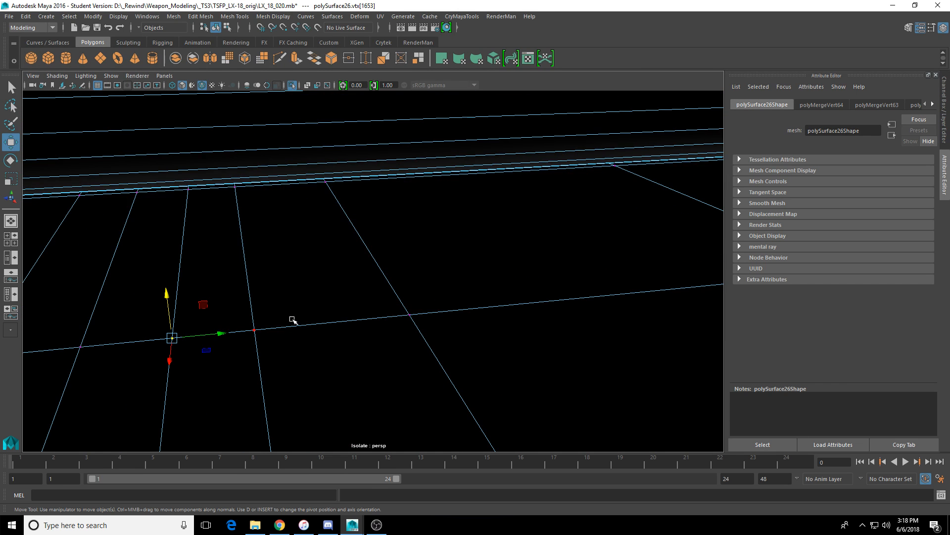
pyautogui.moveTo(293, 318); pyautogui.dragTo(249, 349)
pyautogui.moveTo(404, 299); pyautogui.dragTo(405, 331)
pyautogui.press('g')
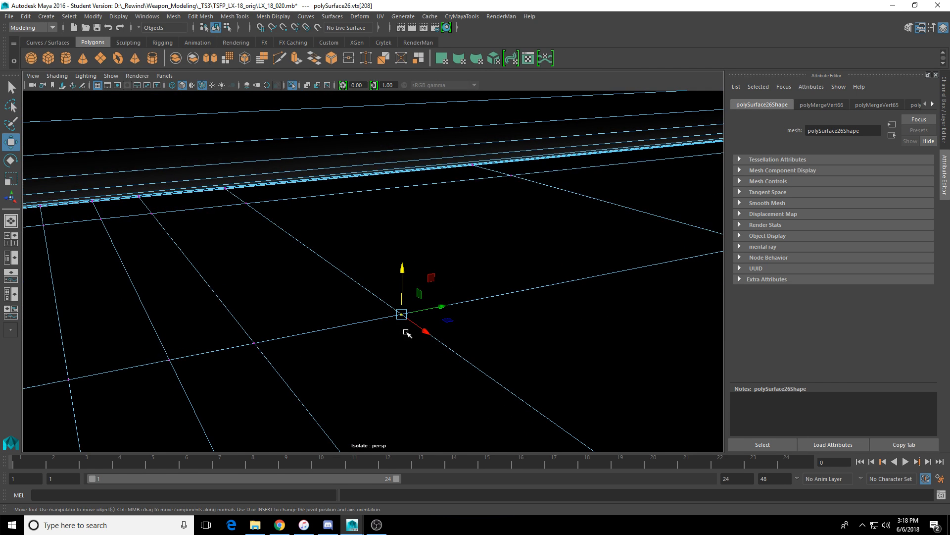
# Step: Merge the duplicate vertices at the remaining underside centre-seam crossings, up to the slide's end edge
pyautogui.keyDown('alt'); pyautogui.moveTo(470, 309); pyautogui.dragTo(587, 258); pyautogui.keyUp('alt')
pyautogui.moveTo(512, 227); pyautogui.dragTo(548, 195)
pyautogui.press('g')
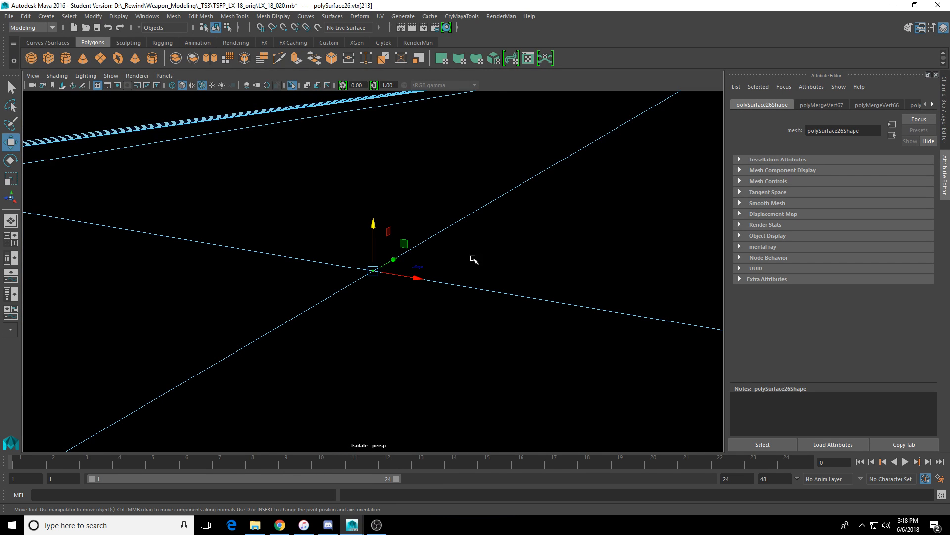
pyautogui.keyDown('alt'); pyautogui.moveTo(473, 259); pyautogui.dragTo(541, 221); pyautogui.keyUp('alt')
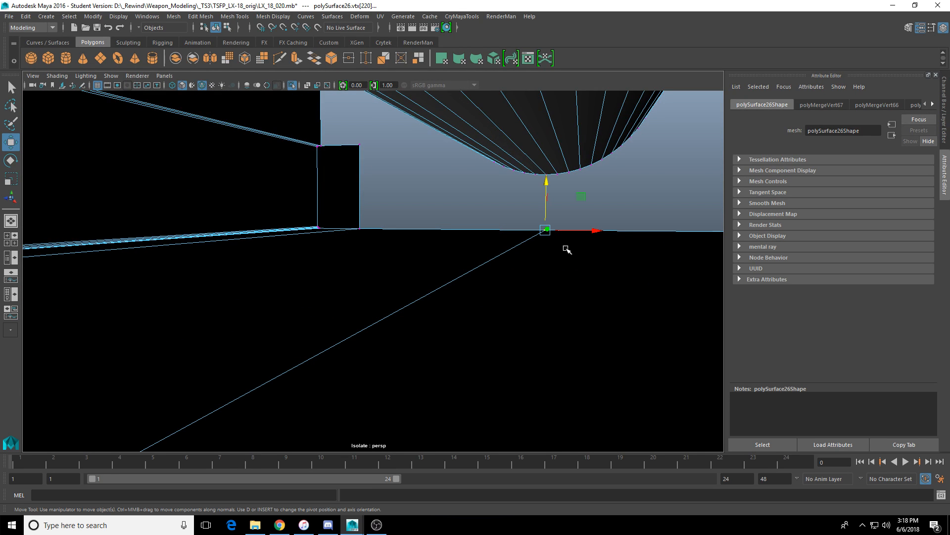
pyautogui.press('g')
pyautogui.press('f')
pyautogui.scroll(-2, 515, 278)
pyautogui.keyDown('alt'); pyautogui.moveTo(515, 279); pyautogui.dragTo(358, 289); pyautogui.keyUp('alt')
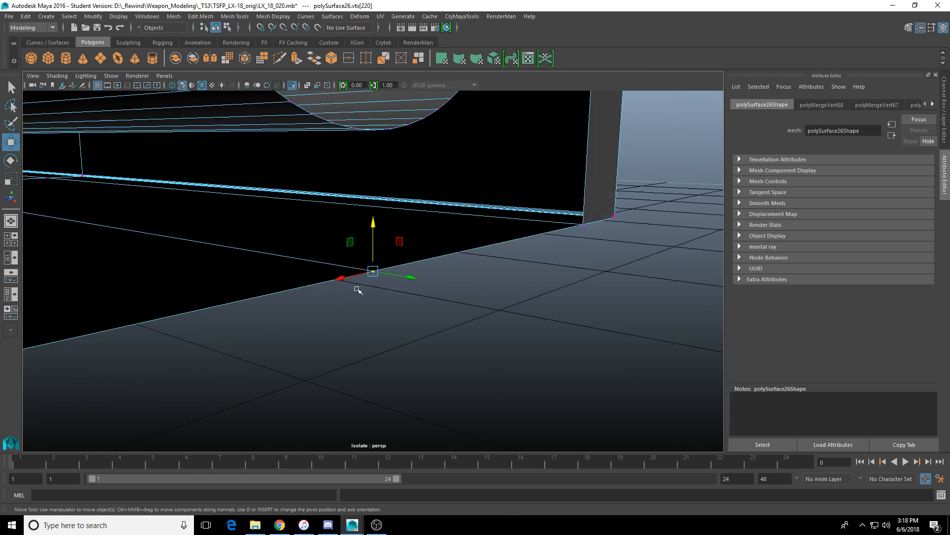
# Step: Check the vertices where the centre seam meets the end of the slide for remaining duplicates
pyautogui.scroll(-7, 372, 290)
pyautogui.scroll(2, 347, 279)
pyautogui.moveTo(309, 267); pyautogui.dragTo(331, 263, button='right')
pyautogui.keyDown('alt'); pyautogui.moveTo(331, 263); pyautogui.dragTo(381, 302); pyautogui.keyUp('alt')
pyautogui.press('F9')
pyautogui.click(412, 395)
pyautogui.click(407, 394)
pyautogui.press('f')
pyautogui.scroll(-4, 407, 394)
pyautogui.scroll(-3, 382, 301)
pyautogui.moveTo(372, 222); pyautogui.dragTo(445, 272)
pyautogui.press('z')
pyautogui.scroll(4, 459, 280)
pyautogui.press('q')
pyautogui.moveTo(356, 254); pyautogui.dragTo(385, 284)
pyautogui.scroll(-4, 386, 284)
# Step: Return the slide to object mode, delete its construction history and turn off isolation to show the whole pistol
pyautogui.moveTo(426, 262); pyautogui.dragTo(429, 233, button='right')
pyautogui.scroll(-5, 396, 292)
pyautogui.keyDown('alt'); pyautogui.moveTo(383, 305); pyautogui.dragTo(358, 265); pyautogui.keyUp('alt')
pyautogui.scroll(-5, 361, 289)
pyautogui.hotkey('ctrl', '1')
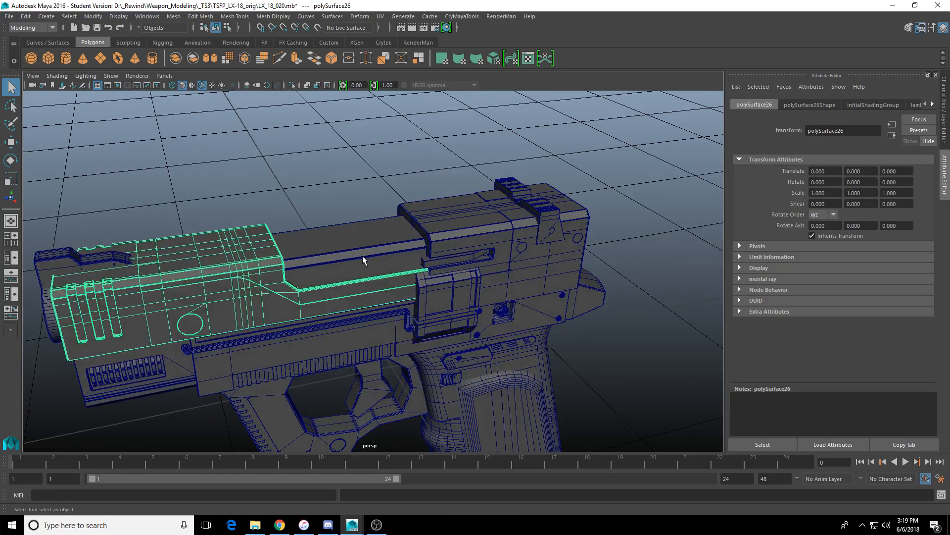
pyautogui.click(363, 237)
pyautogui.keyDown('alt'); pyautogui.moveTo(364, 237); pyautogui.dragTo(439, 229); pyautogui.keyUp('alt')
pyautogui.click(459, 195)
pyautogui.scroll(-5, 471, 210)
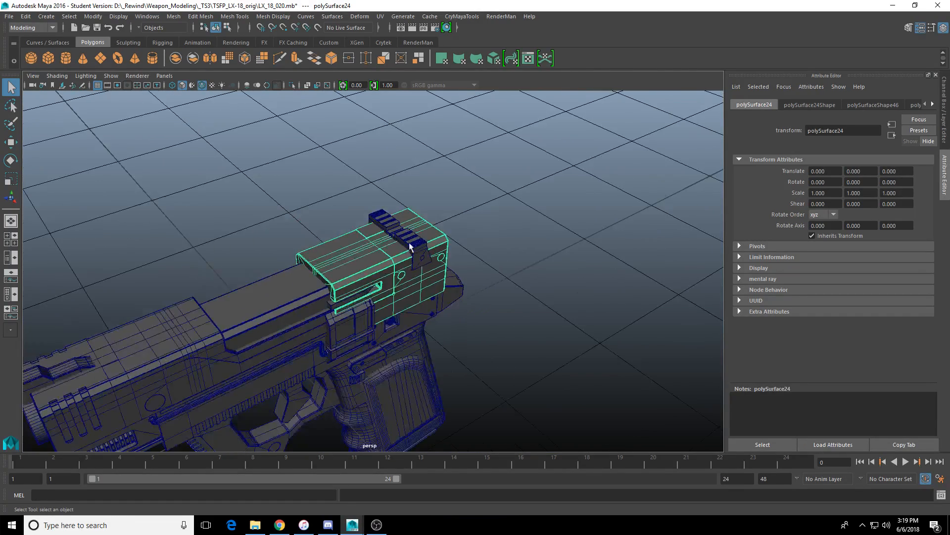
pyautogui.scroll(-5, 286, 299)
# Step: Create a polygon cube, move it to about 20.485 in Z, clear of the pistol, and scale it uniformly to about 3.874
pyautogui.click(30, 58)
pyautogui.press('w')
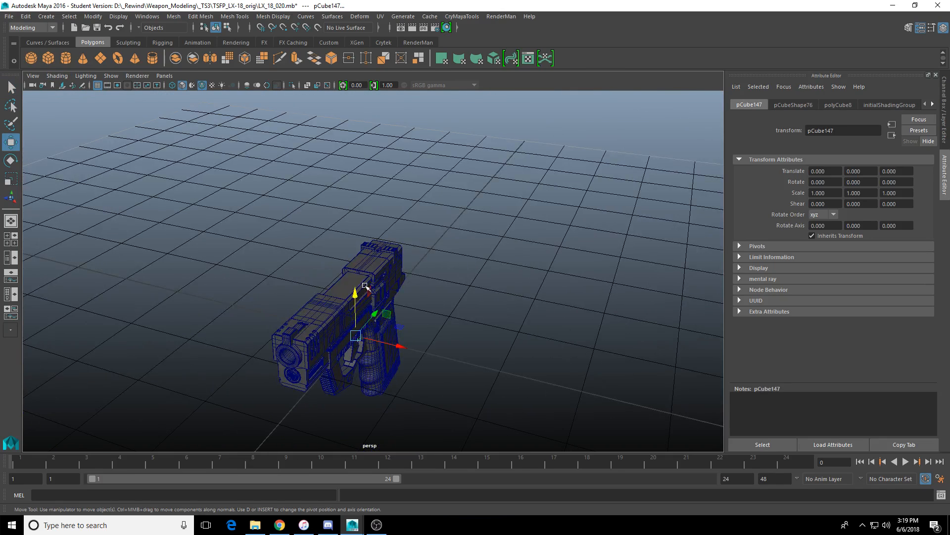
pyautogui.moveTo(366, 287); pyautogui.dragTo(364, 188)
pyautogui.press('f')
pyautogui.press('r')
pyautogui.scroll(-5, 372, 257)
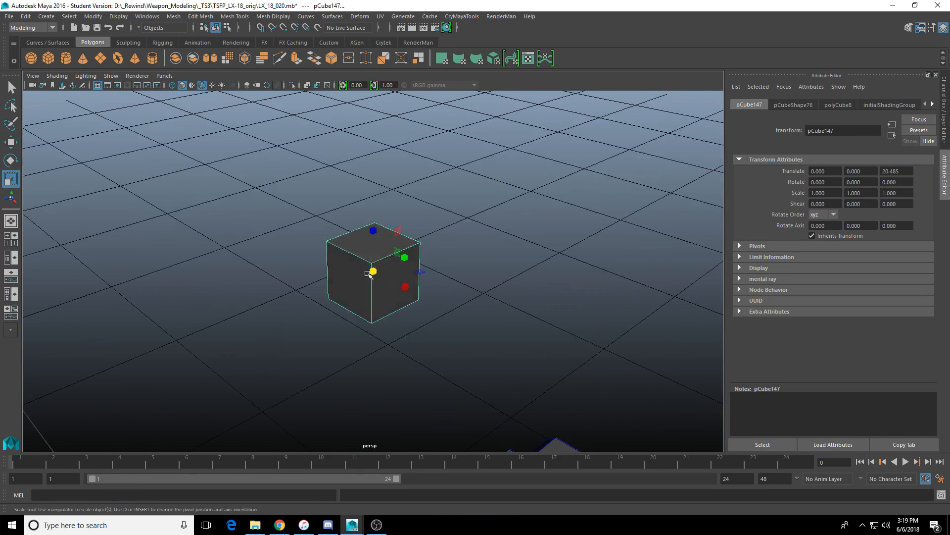
pyautogui.moveTo(372, 272); pyautogui.dragTo(471, 320)
pyautogui.scroll(-5, 471, 319)
# Step: Extrude one side face of the cube and scale it inward to form a frame around a smaller face
pyautogui.press('F11')
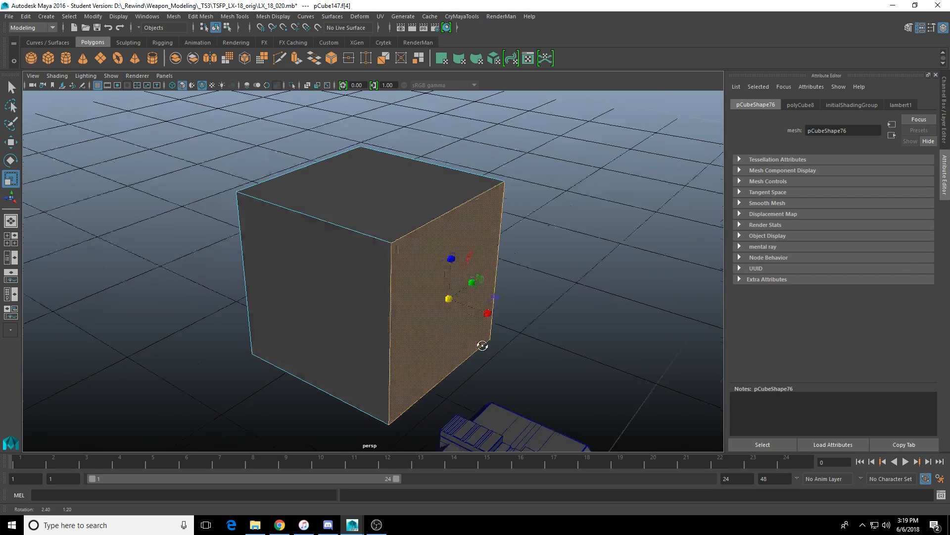
pyautogui.press('q')
pyautogui.click(423, 270)
pyautogui.keyDown('shift'); pyautogui.moveTo(423, 268); pyautogui.dragTo(436, 297, button='right'); pyautogui.keyUp('shift')
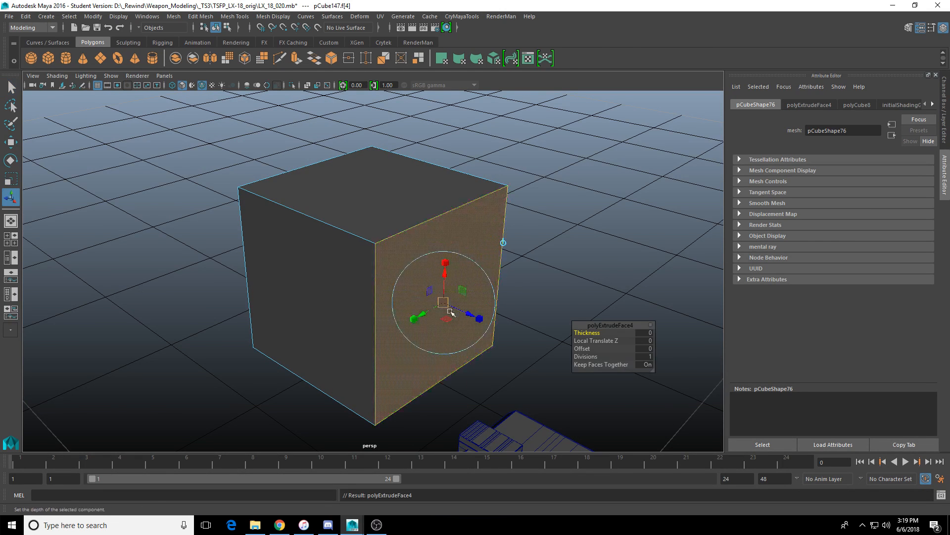
pyautogui.keyDown('alt'); pyautogui.moveTo(450, 312); pyautogui.dragTo(458, 295); pyautogui.keyUp('alt')
pyautogui.moveTo(451, 254); pyautogui.dragTo(412, 306)
# Step: Extrude the inner face inward as a recess, and extrude it again with a 0.702 by 0.839 scale and 0.254 local Z offset
pyautogui.hotkey('ctrl', 'e')
pyautogui.keyDown('alt'); pyautogui.moveTo(411, 306); pyautogui.dragTo(374, 300); pyautogui.keyUp('alt')
pyautogui.hotkey('ctrl', 'e')
pyautogui.click(404, 272)
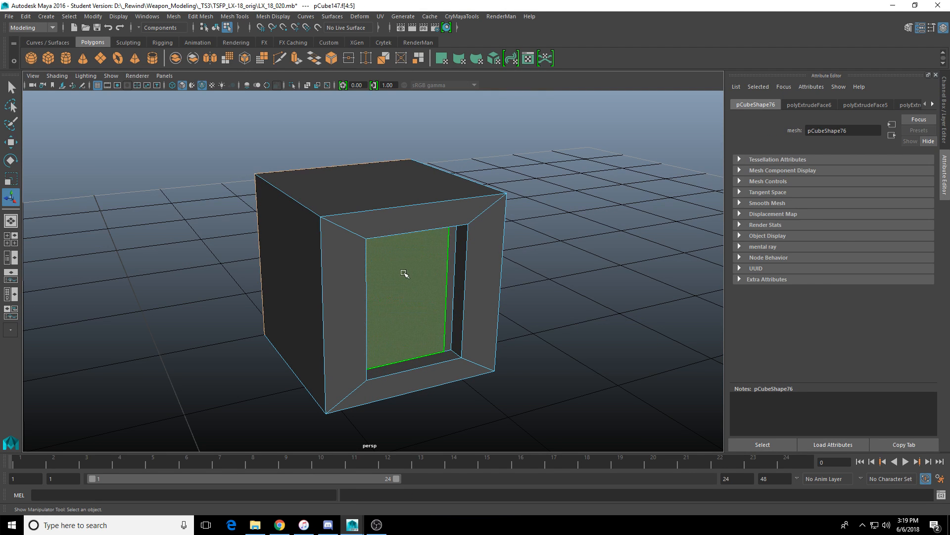
pyautogui.hotkey('ctrl', 'z')
pyautogui.moveTo(408, 252); pyautogui.dragTo(409, 260)
pyautogui.moveTo(418, 301); pyautogui.dragTo(426, 307)
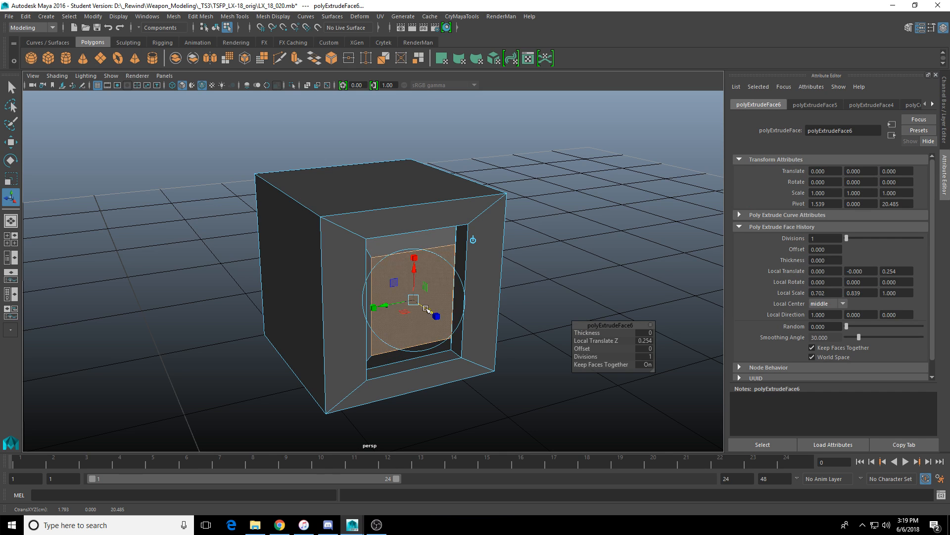
# Step: Raise one upper corner vertex of the cube's recessed inner panel so that its top edge slopes
pyautogui.moveTo(356, 243); pyautogui.dragTo(386, 209, button='right')
pyautogui.keyDown('alt'); pyautogui.moveTo(396, 270); pyautogui.dragTo(355, 280); pyautogui.keyUp('alt')
pyautogui.moveTo(399, 287); pyautogui.dragTo(391, 338, button='right')
pyautogui.press('F8')
pyautogui.click(376, 314)
pyautogui.scroll(5, 380, 292)
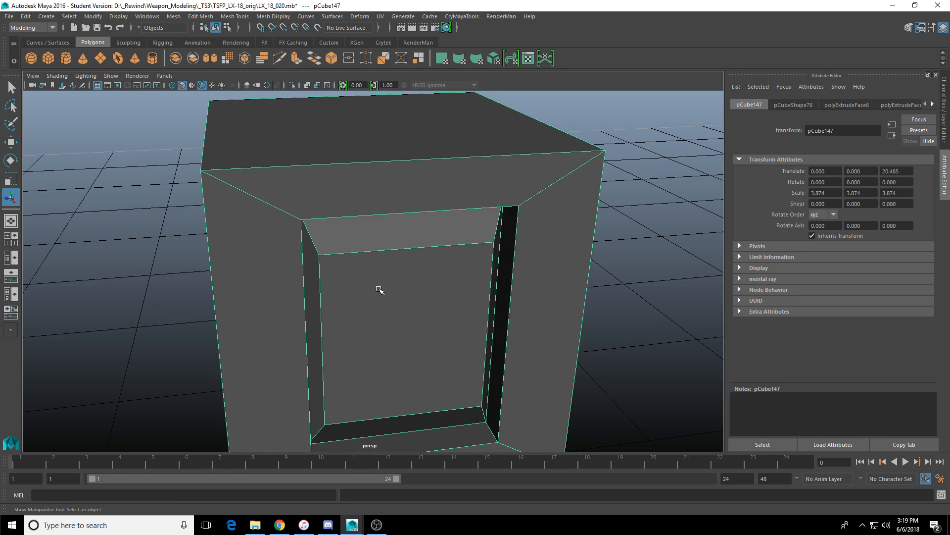
pyautogui.moveTo(380, 290); pyautogui.dragTo(344, 285, button='right')
pyautogui.click(322, 256)
pyautogui.press('w')
pyautogui.moveTo(322, 215); pyautogui.dragTo(320, 148)
# Step: Poke the upright frame face beside the recess, on the side opposite the raised corner
pyautogui.keyDown('alt'); pyautogui.moveTo(320, 149); pyautogui.dragTo(462, 290); pyautogui.keyUp('alt')
pyautogui.press('F11')
pyautogui.click(462, 290)
pyautogui.press('q')
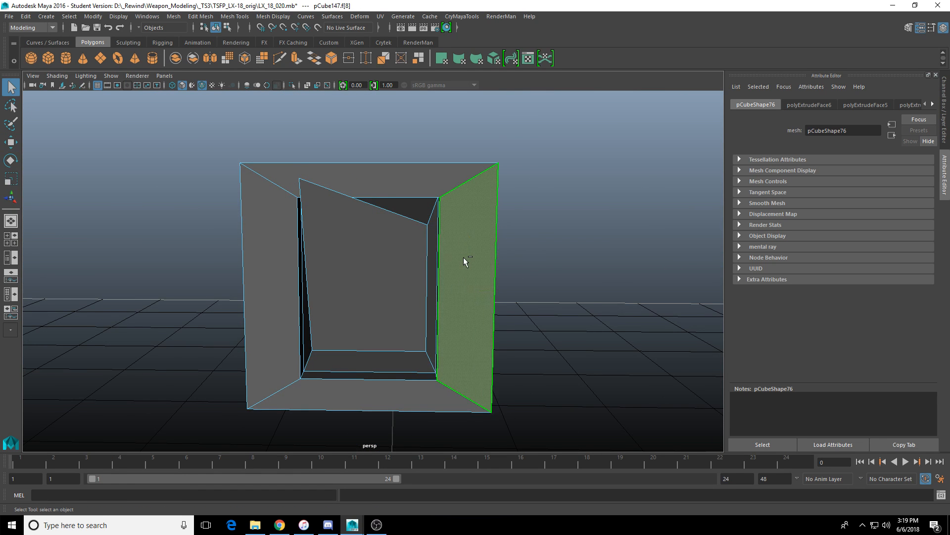
pyautogui.keyDown('shift'); pyautogui.rightClick(464, 258); pyautogui.keyUp('shift')
pyautogui.keyDown('shift'); pyautogui.moveTo(474, 255); pyautogui.dragTo(487, 250, button='right'); pyautogui.keyUp('shift')
# Step: Pull the poked face's centre vertex outward from the cube to form a spike
pyautogui.moveTo(513, 323); pyautogui.dragTo(477, 300, button='right')
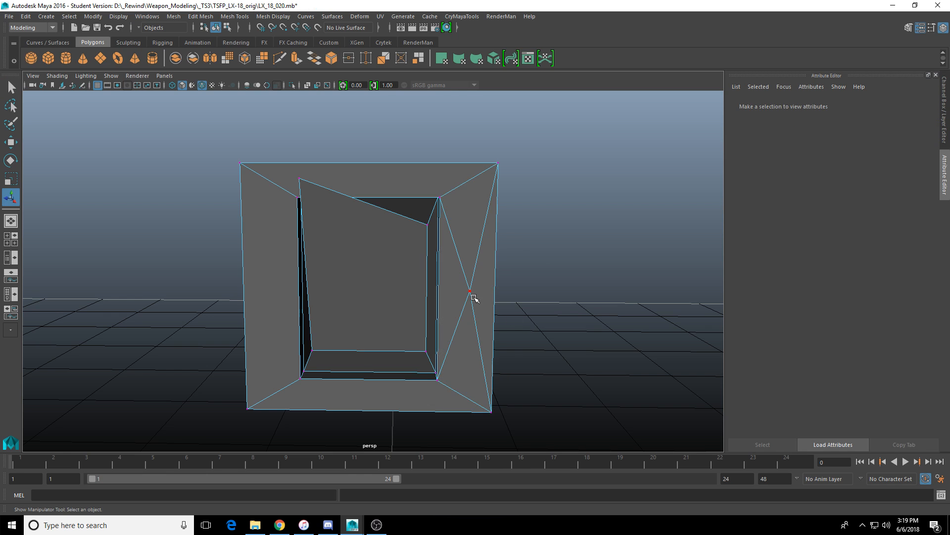
pyautogui.click(469, 292)
pyautogui.press('w')
pyautogui.keyDown('alt'); pyautogui.moveTo(469, 292); pyautogui.dragTo(306, 283); pyautogui.keyUp('alt')
pyautogui.keyDown('alt'); pyautogui.moveTo(306, 284); pyautogui.dragTo(363, 291); pyautogui.keyUp('alt')
# Step: Insert a centred edge loop down the middle of the cube with Multi-Cut, and reselect the cube as an object
pyautogui.press('F8')
pyautogui.click(233, 322)
pyautogui.keyDown('alt'); pyautogui.moveTo(263, 336); pyautogui.dragTo(402, 296); pyautogui.keyUp('alt')
pyautogui.click(391, 367)
pyautogui.press('q')
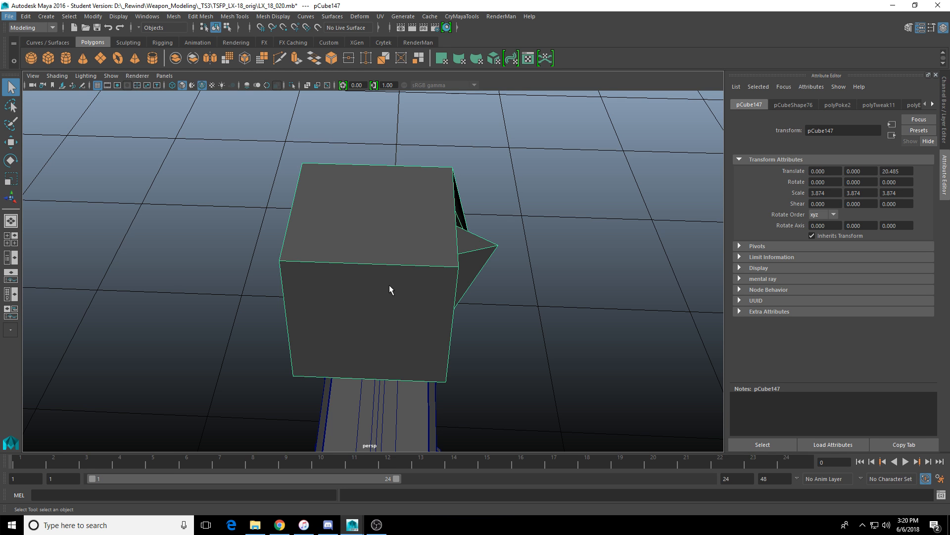
pyautogui.keyDown('alt'); pyautogui.moveTo(390, 281); pyautogui.dragTo(394, 282); pyautogui.keyUp('alt')
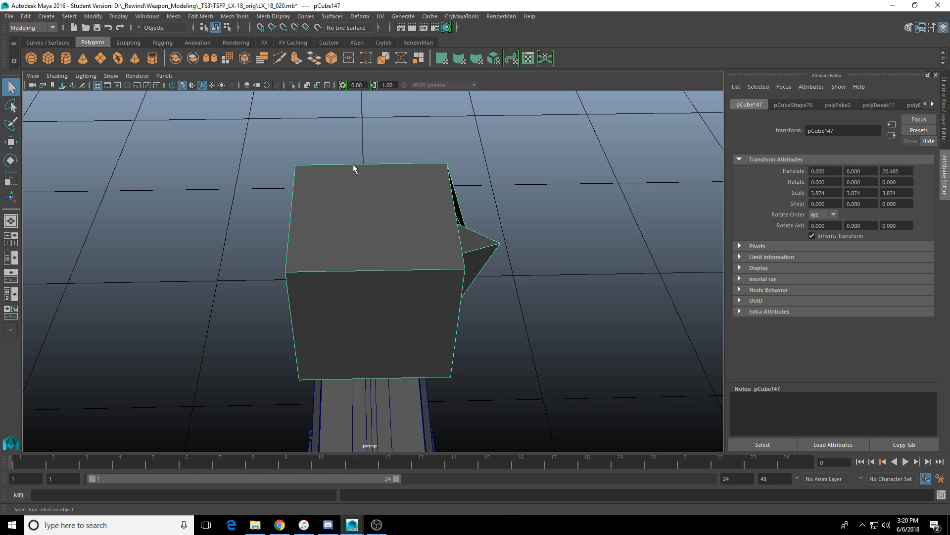
pyautogui.hotkey('ctrl', 'shift', 'x')
pyautogui.moveTo(396, 236)
pyautogui.keyDown('alt'); pyautogui.mouseDown()
pyautogui.moveTo(399, 244)
pyautogui.moveTo(387, 243)
pyautogui.mouseUp(); pyautogui.keyUp('alt')
pyautogui.keyDown('ctrl'); pyautogui.middleClick(387, 258); pyautogui.keyUp('ctrl')
pyautogui.click(374, 264)
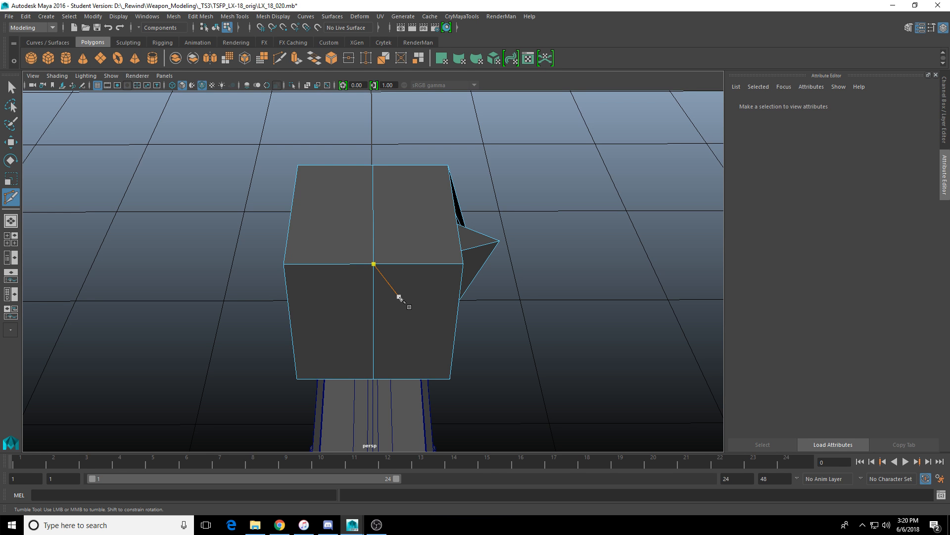
pyautogui.press('w')
pyautogui.press('F8')
pyautogui.click(331, 267)
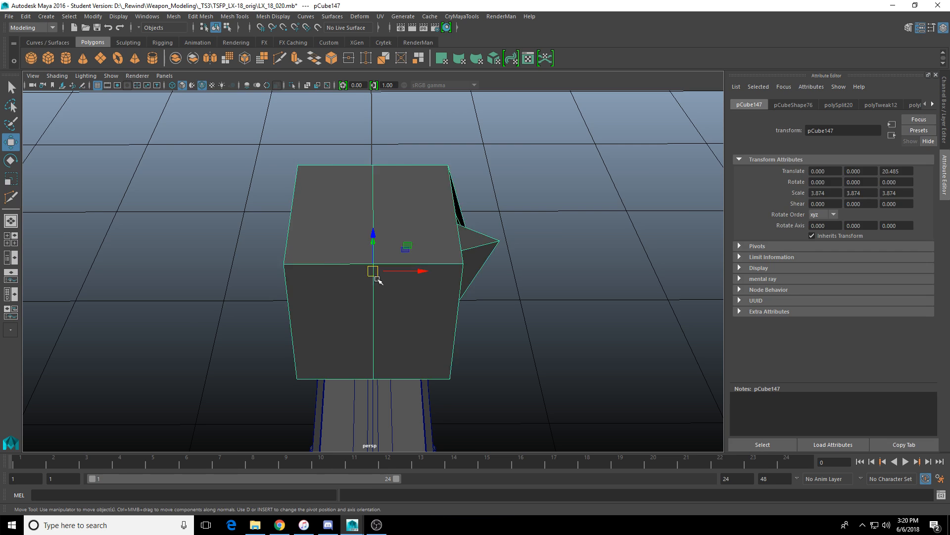
# Step: Delete all faces on the half of the cube opposite the spike, leaving it open at the centre loop
pyautogui.keyDown('alt'); pyautogui.moveTo(443, 321); pyautogui.dragTo(358, 295); pyautogui.keyUp('alt')
pyautogui.press('q')
pyautogui.press('F11')
pyautogui.keyDown('alt'); pyautogui.moveTo(315, 269); pyautogui.dragTo(334, 404); pyautogui.keyUp('alt')
pyautogui.keyDown('alt'); pyautogui.moveTo(304, 319); pyautogui.dragTo(311, 326); pyautogui.keyUp('alt')
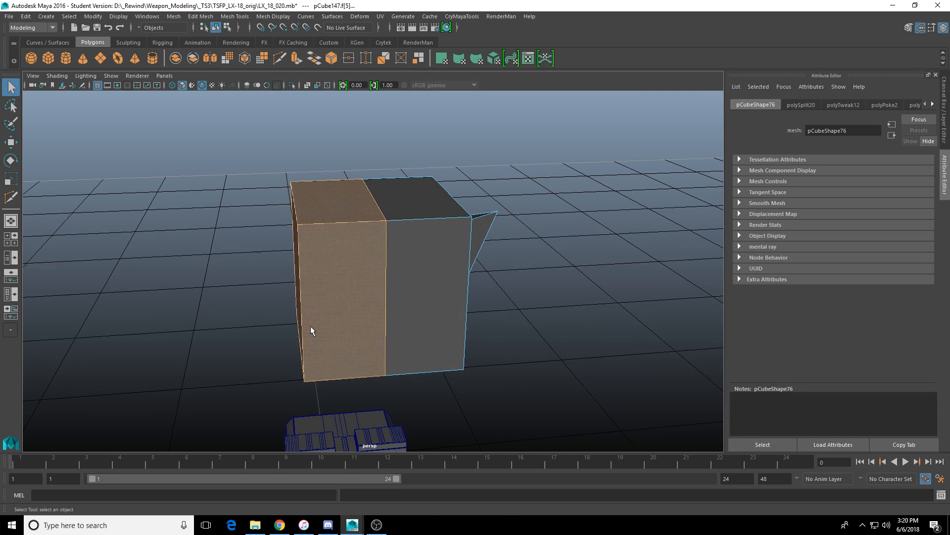
pyautogui.press('Delete')
pyautogui.press('F8')
pyautogui.keyDown('alt'); pyautogui.moveTo(414, 230); pyautogui.dragTo(480, 333); pyautogui.keyUp('alt')
# Step: Open the Outliner and select the half cube, pCube147, in it
pyautogui.press('w')
pyautogui.hotkey('shift', 'o')
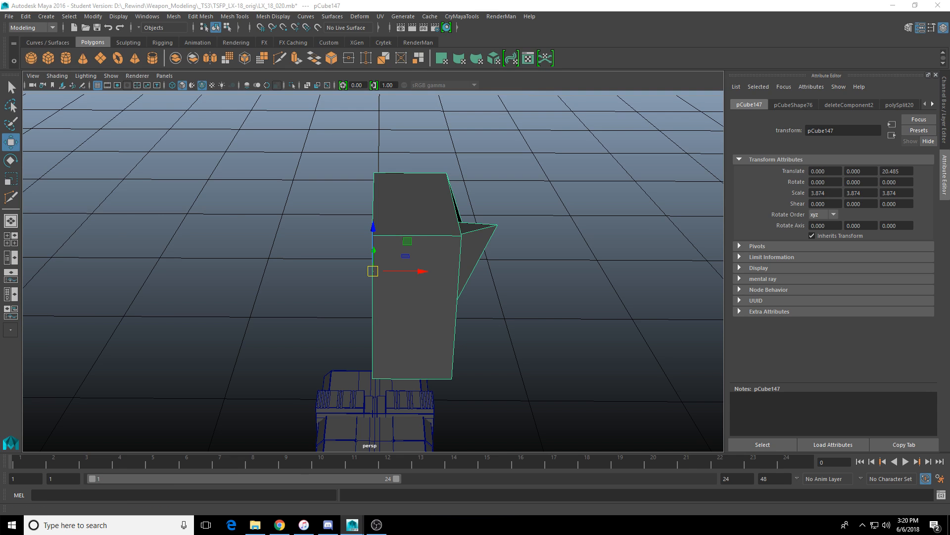
pyautogui.moveTo(132, 50); pyautogui.dragTo(99, 30)
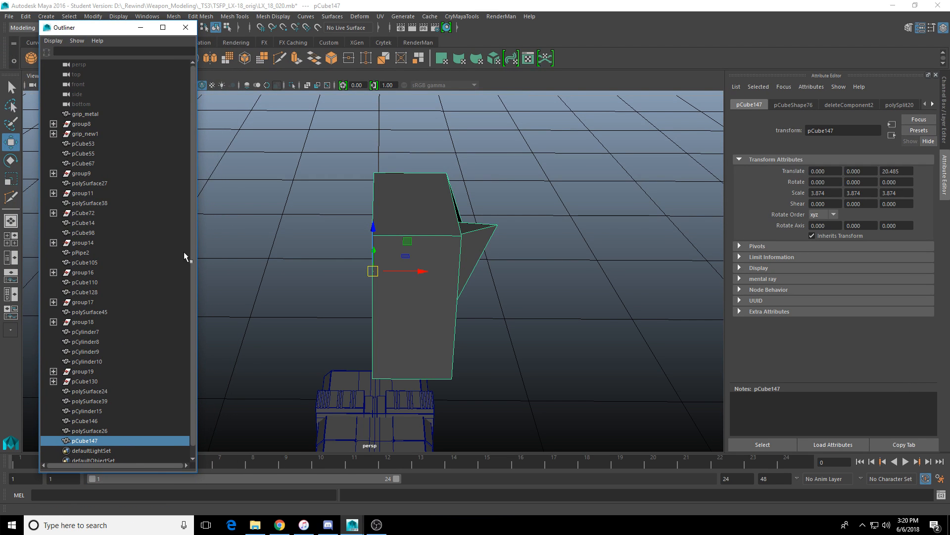
pyautogui.moveTo(200, 258); pyautogui.dragTo(227, 262)
pyautogui.scroll(-1, 148, 346)
pyautogui.click(108, 410)
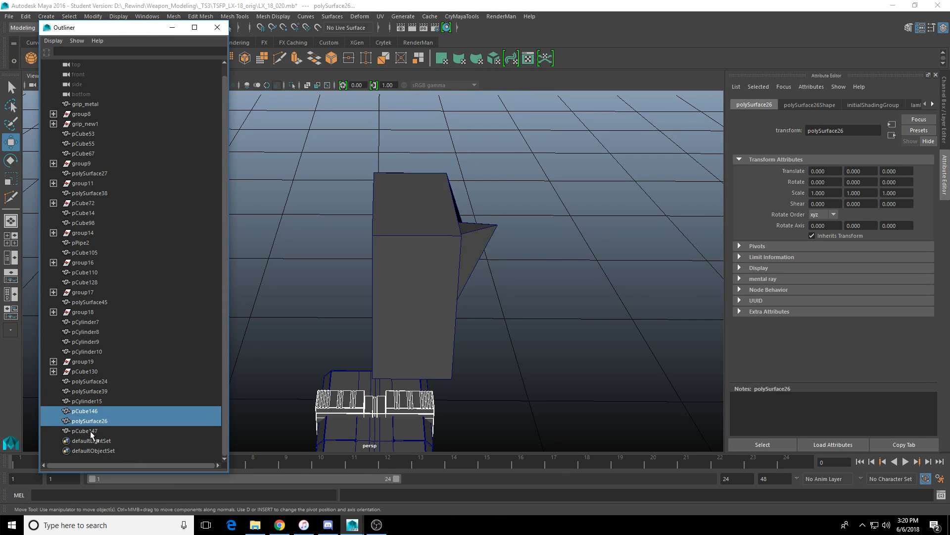
pyautogui.click(94, 431)
pyautogui.keyDown('alt'); pyautogui.moveTo(278, 422); pyautogui.dragTo(405, 325); pyautogui.keyUp('alt')
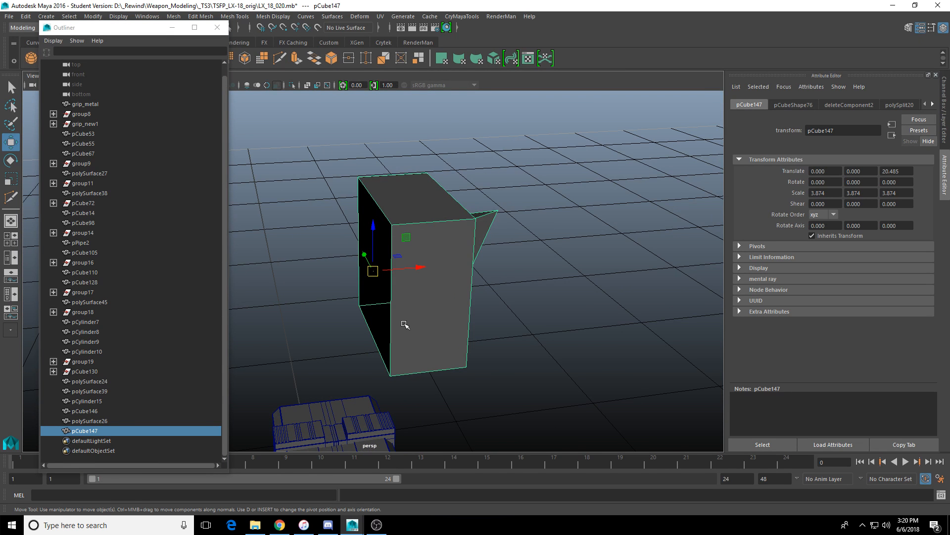
# Step: Duplicate the half cube and place the duplicate in its own group pivoting at the origin
pyautogui.hotkey('ctrl', 'd')
pyautogui.scroll(-4, 407, 288)
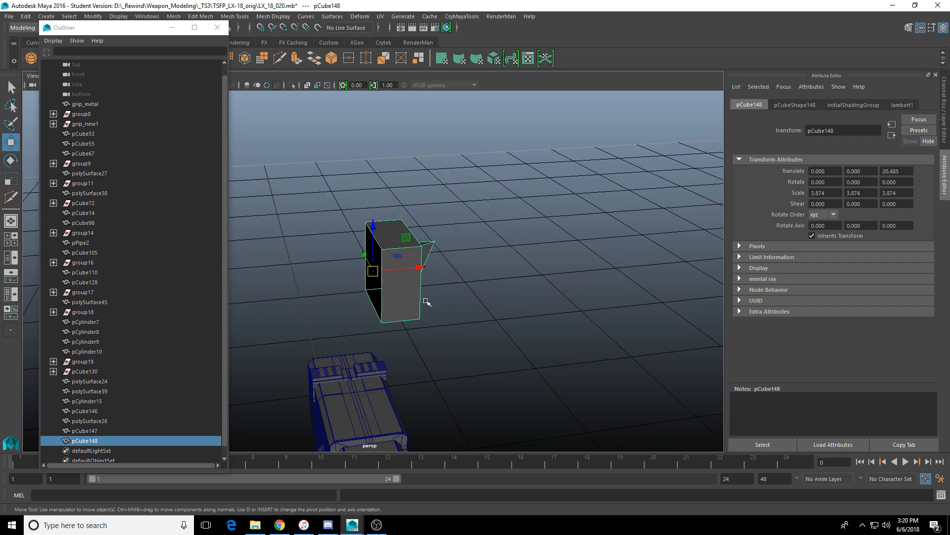
pyautogui.keyDown('alt'); pyautogui.moveTo(426, 301); pyautogui.dragTo(413, 351); pyautogui.keyUp('alt')
pyautogui.scroll(-6, 426, 300)
pyautogui.scroll(2, 411, 350)
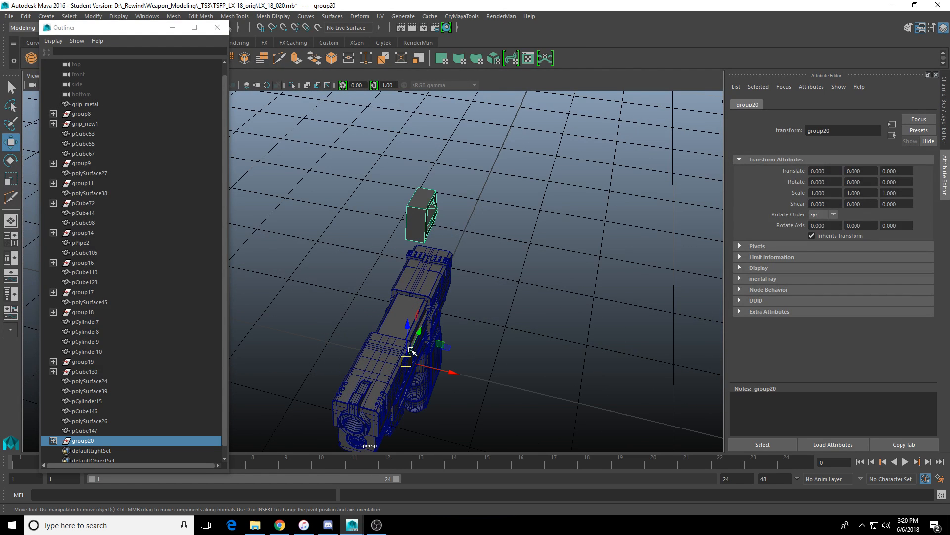
pyautogui.scroll(-1, 193, 375)
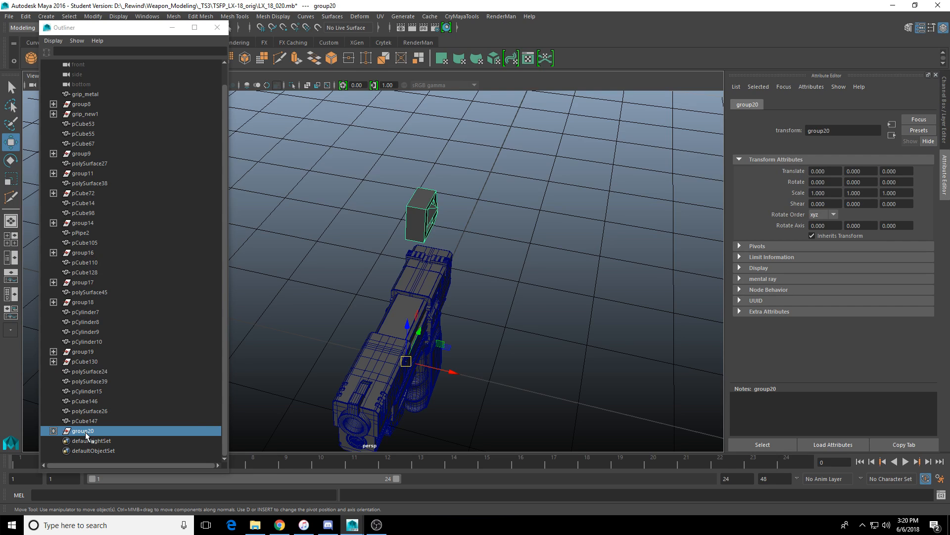
# Step: Mirror the grouped duplicate across the centre by setting the group's Scale X to -1
pyautogui.doubleClick(826, 191)
pyautogui.write('-1')
pyautogui.press('Return')
pyautogui.keyDown('alt'); pyautogui.moveTo(305, 255); pyautogui.dragTo(334, 246); pyautogui.keyUp('alt')
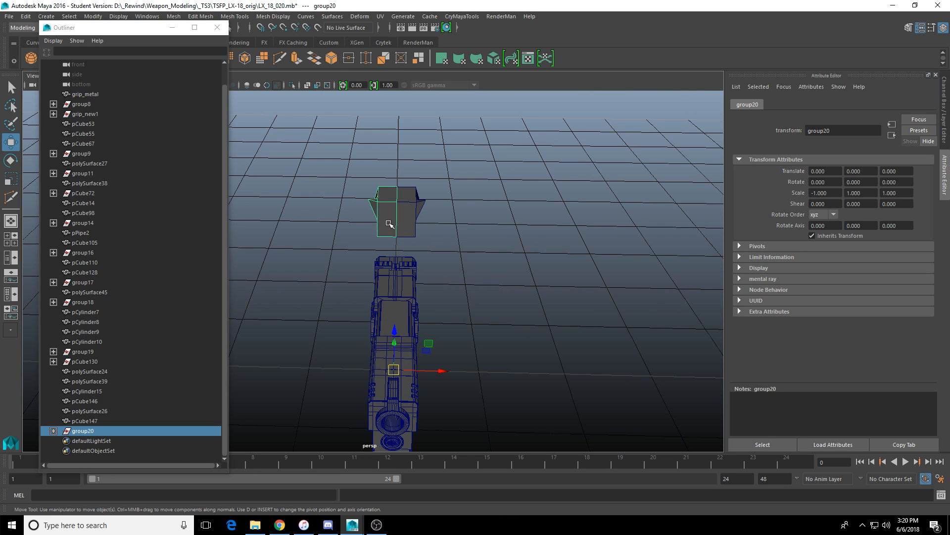
# Step: Combine the original half cube and its mirrored duplicate into one mesh, and delete the history
pyautogui.click(406, 221)
pyautogui.press('f')
pyautogui.keyDown('alt'); pyautogui.moveTo(399, 226); pyautogui.dragTo(429, 233); pyautogui.keyUp('alt')
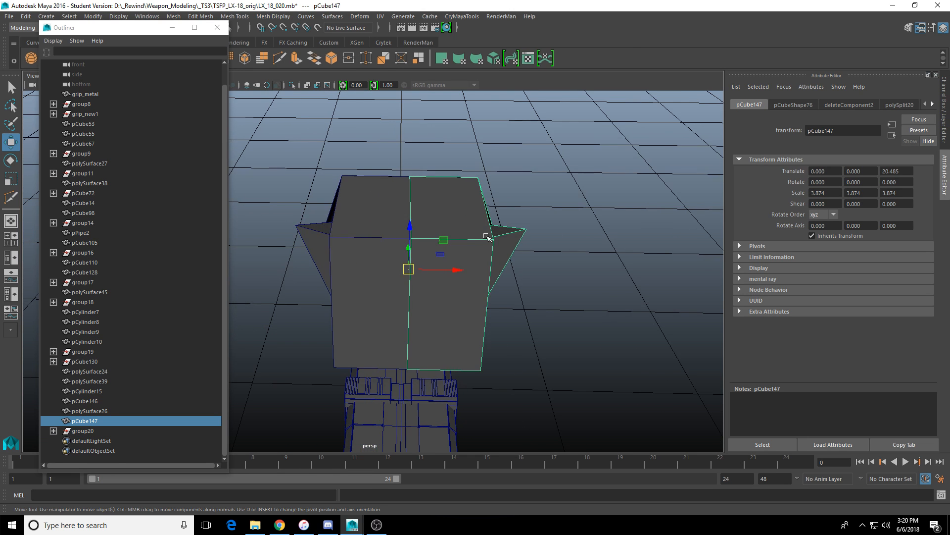
pyautogui.keyDown('shift'); pyautogui.click(439, 208); pyautogui.keyUp('shift')
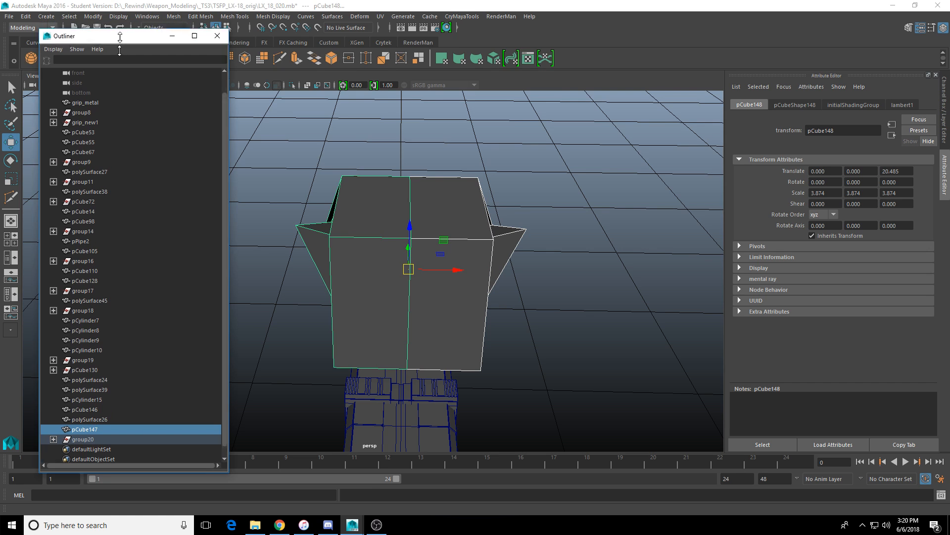
pyautogui.moveTo(123, 30); pyautogui.dragTo(124, 111)
pyautogui.click(176, 58)
pyautogui.keyDown('alt'); pyautogui.moveTo(494, 310); pyautogui.dragTo(533, 222); pyautogui.keyUp('alt')
pyautogui.hotkey('alt', 'shift', 'd')
# Step: Test whether the combined cube's halves are joined by moving a vertex on the centre seam, and undo the move
pyautogui.moveTo(441, 261); pyautogui.dragTo(415, 267, button='right')
pyautogui.moveTo(414, 269); pyautogui.dragTo(448, 221, button='right')
pyautogui.scroll(-3, 149, 345)
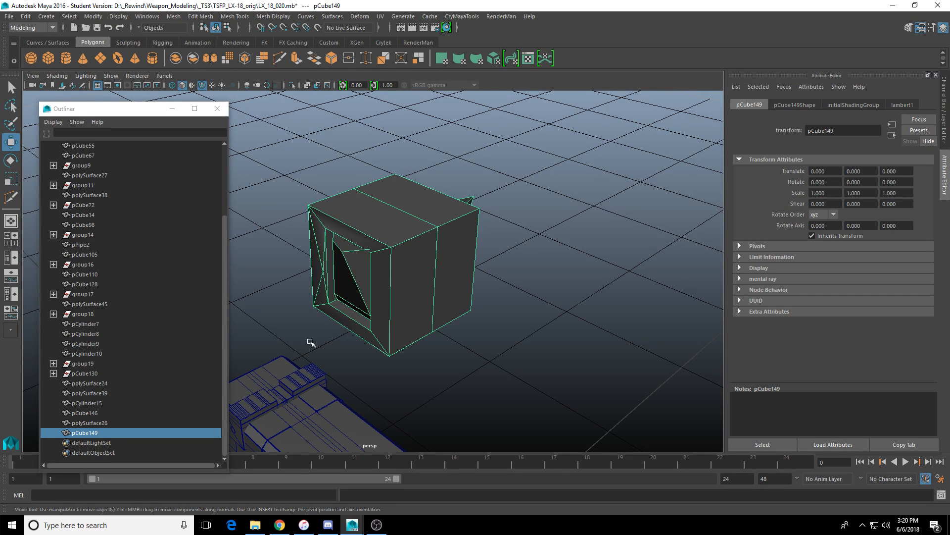
pyautogui.keyDown('alt'); pyautogui.moveTo(400, 307); pyautogui.dragTo(351, 317); pyautogui.keyUp('alt')
pyautogui.moveTo(441, 270); pyautogui.dragTo(411, 269, button='right')
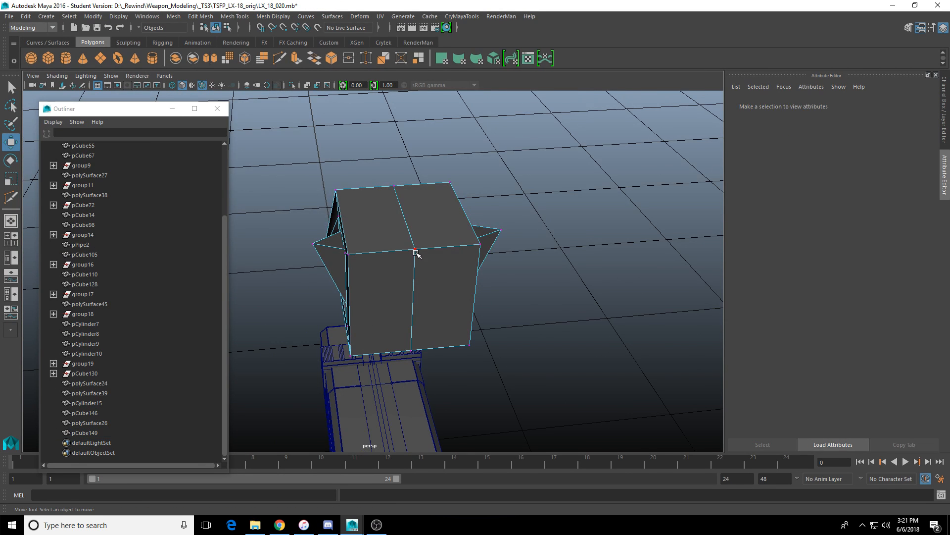
pyautogui.click(415, 250)
pyautogui.press('f')
pyautogui.keyDown('alt'); pyautogui.moveTo(412, 272); pyautogui.dragTo(419, 269); pyautogui.keyUp('alt')
pyautogui.keyDown('alt'); pyautogui.moveTo(418, 268); pyautogui.dragTo(378, 232, button='right'); pyautogui.keyUp('alt')
pyautogui.moveTo(375, 230); pyautogui.dragTo(401, 166)
pyautogui.hotkey('ctrl', 'z')
pyautogui.keyDown('alt'); pyautogui.moveTo(363, 289); pyautogui.dragTo(350, 318); pyautogui.keyUp('alt')
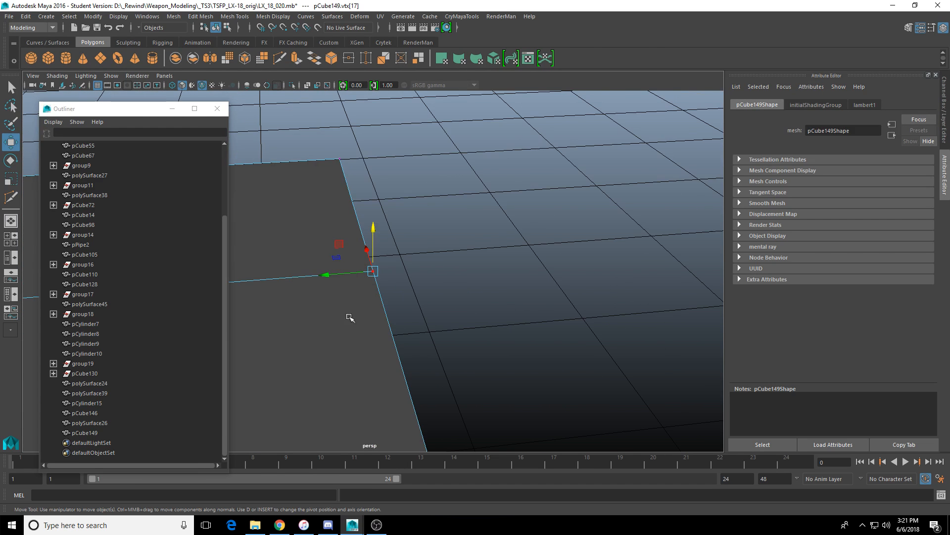
# Step: Inspect the corner vertex on the test cube's centre seam up close
pyautogui.press('F8')
pyautogui.scroll(5, 380, 318)
pyautogui.keyDown('alt'); pyautogui.moveTo(416, 332); pyautogui.dragTo(470, 292); pyautogui.keyUp('alt')
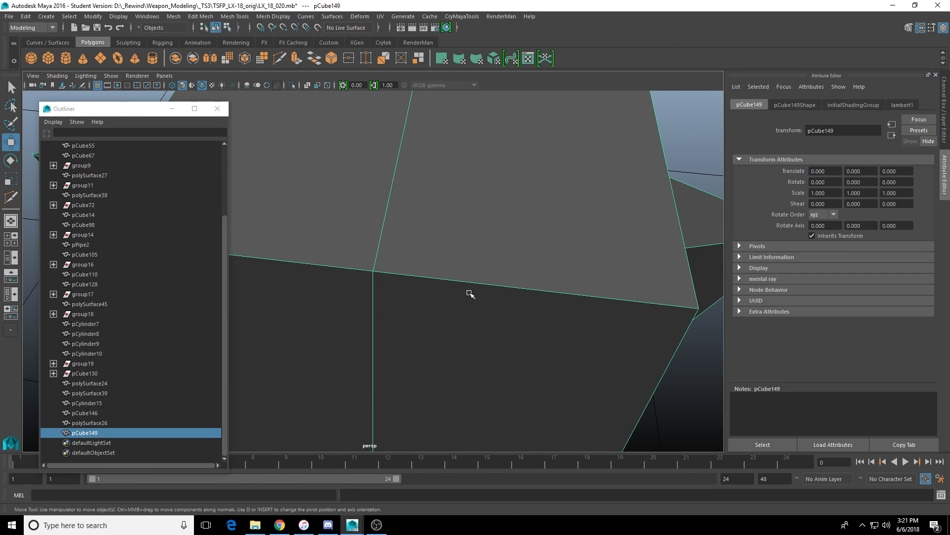
pyautogui.press('F8')
pyautogui.click(375, 273)
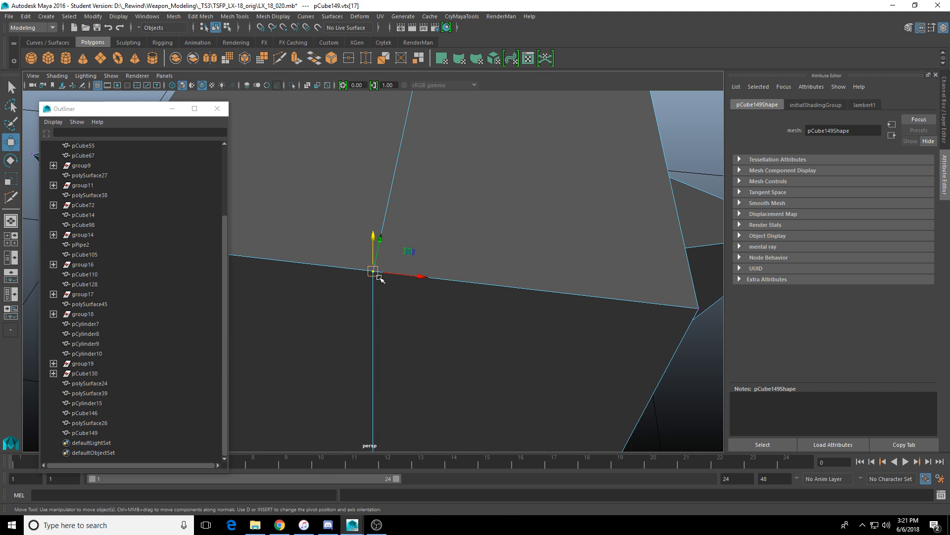
pyautogui.scroll(-4, 461, 270)
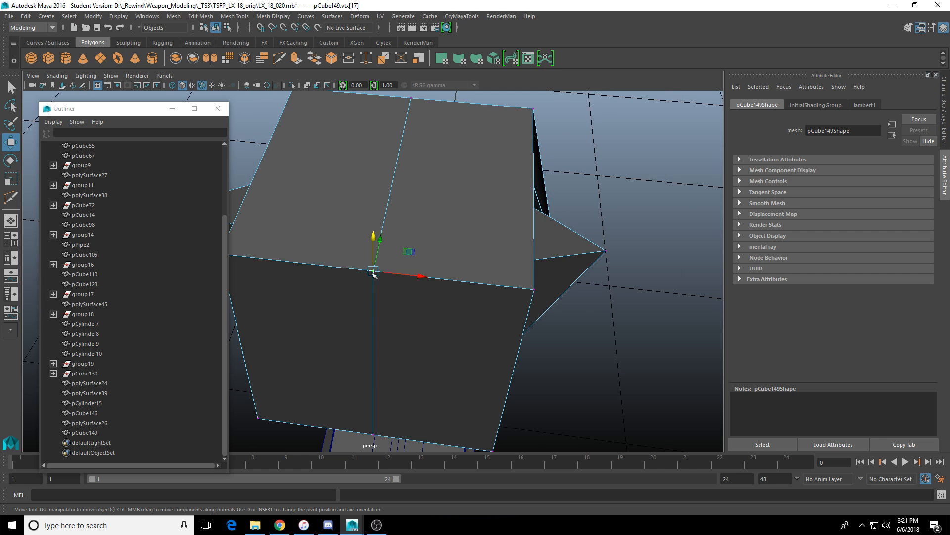
# Step: Narrow the Outliner and move it out of the viewport, and delete the combined test cube
pyautogui.press('F8')
pyautogui.scroll(-3, 452, 307)
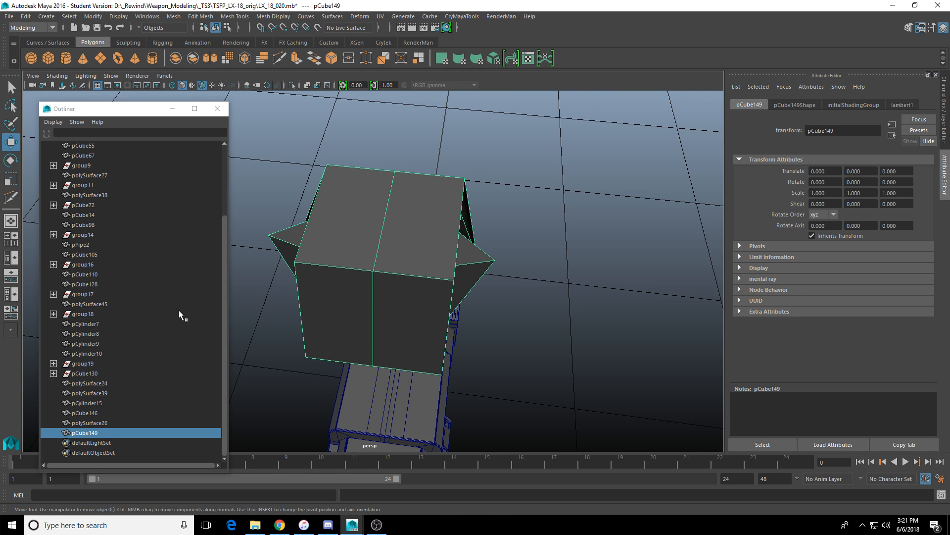
pyautogui.moveTo(227, 320); pyautogui.dragTo(184, 322)
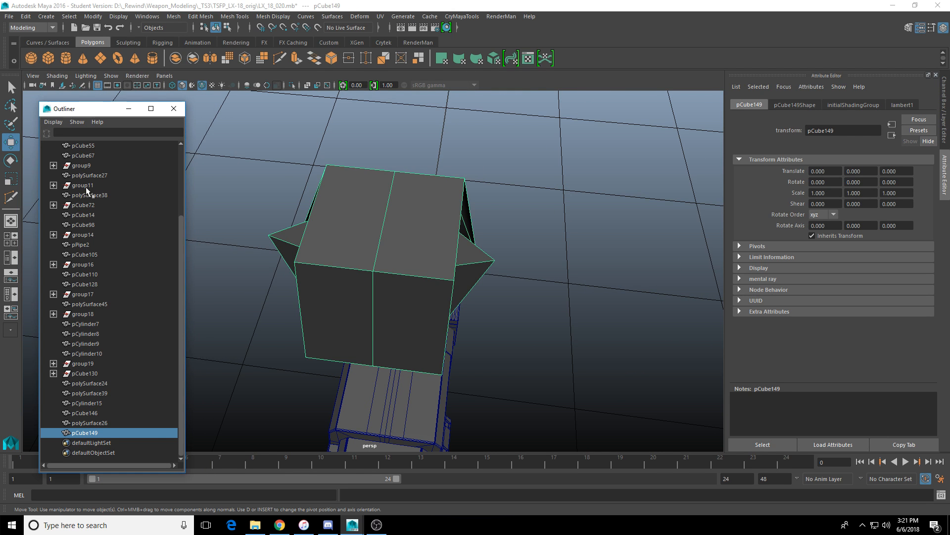
pyautogui.moveTo(90, 111); pyautogui.dragTo(0, 111)
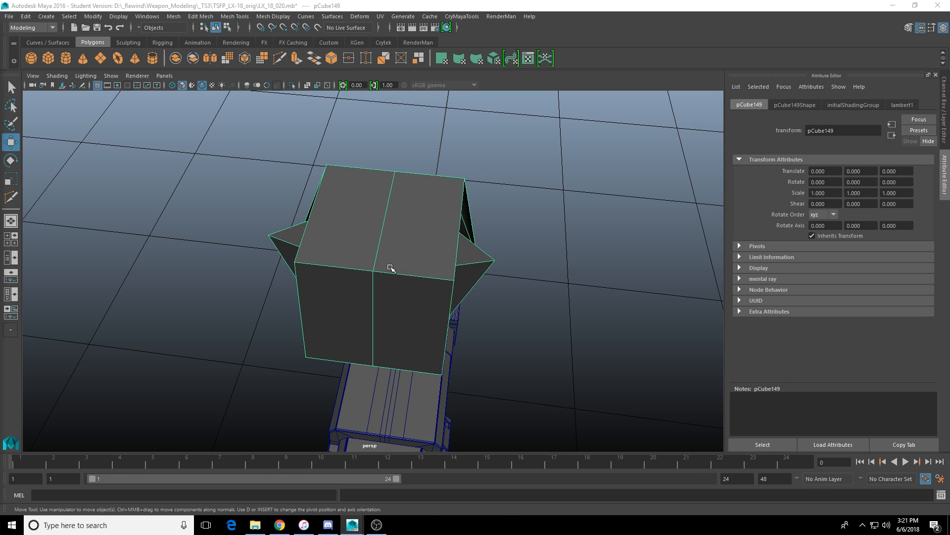
pyautogui.press('Delete')
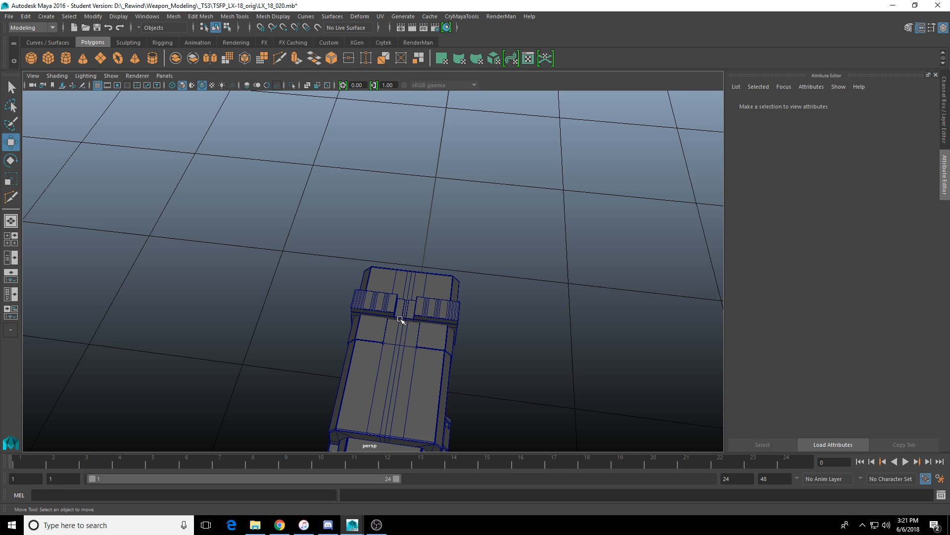
# Step: Test whether the slide's centre seam is joined by moving a front-edge seam vertex upward, and undo the move
pyautogui.click(401, 350)
pyautogui.press('f')
pyautogui.keyDown('alt'); pyautogui.moveTo(358, 307); pyautogui.dragTo(388, 276); pyautogui.keyUp('alt')
pyautogui.scroll(4, 382, 269)
pyautogui.moveTo(388, 275); pyautogui.dragTo(376, 294, button='right')
pyautogui.click(424, 309)
pyautogui.press('f')
pyautogui.scroll(-4, 427, 320)
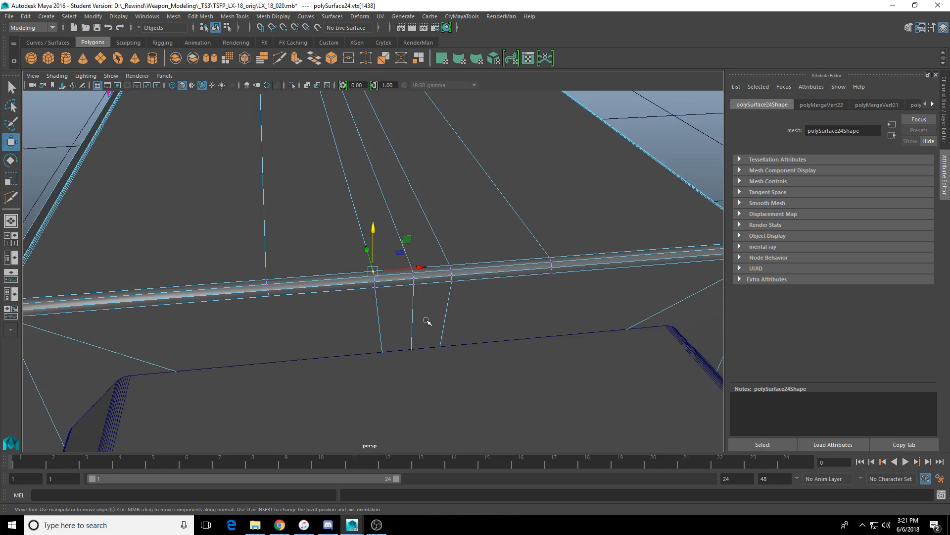
pyautogui.press('q')
pyautogui.keyDown('alt'); pyautogui.moveTo(427, 321); pyautogui.dragTo(439, 148); pyautogui.keyUp('alt')
pyautogui.press('w')
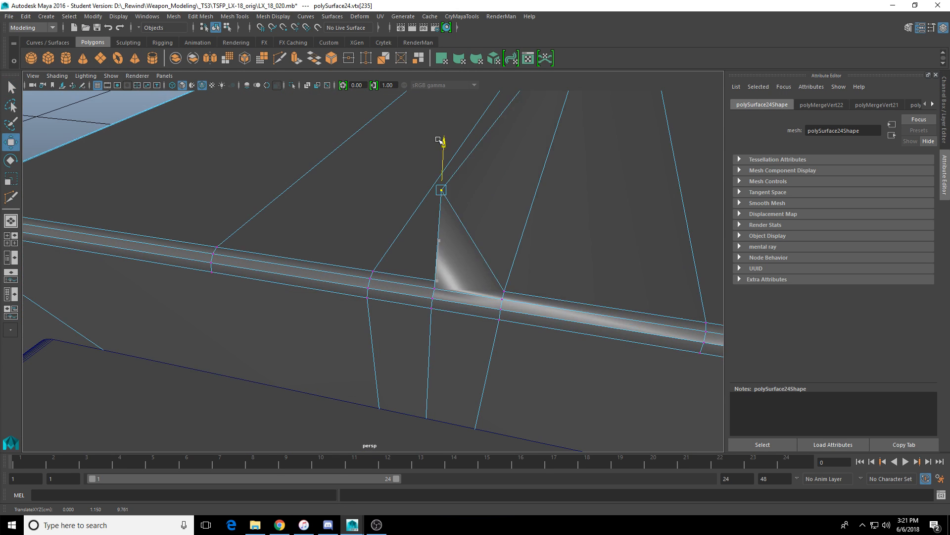
pyautogui.hotkey('ctrl', 'z')
# Step: Isolate the slide mesh and set it up for vertex selection in wireframe display at the front centre seam
pyautogui.keyDown('alt'); pyautogui.moveTo(393, 244); pyautogui.dragTo(391, 270); pyautogui.keyUp('alt')
pyautogui.moveTo(391, 268); pyautogui.dragTo(399, 232, button='right')
pyautogui.click(342, 282)
pyautogui.hotkey('ctrl', '1')
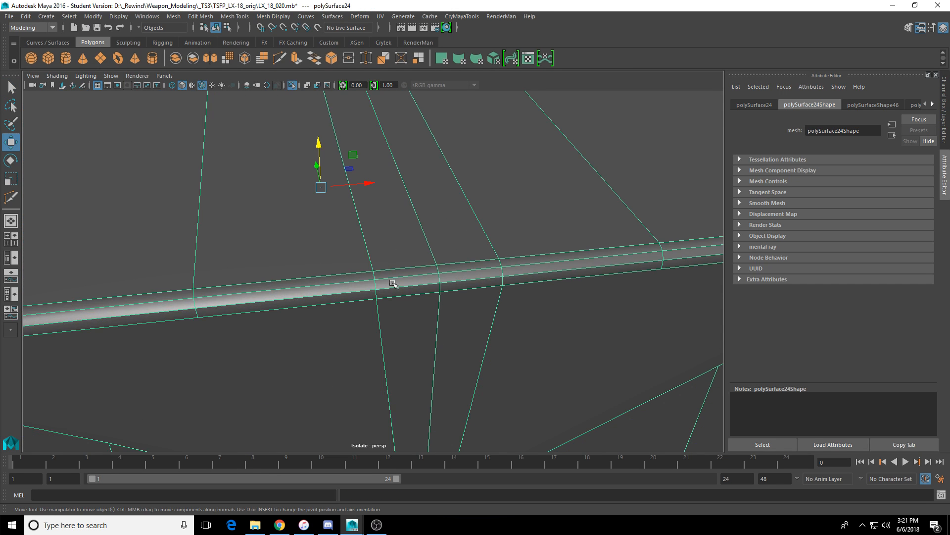
pyautogui.moveTo(393, 282); pyautogui.dragTo(357, 283, button='right')
pyautogui.scroll(4, 406, 288)
pyautogui.press('q')
pyautogui.press('4')
pyautogui.keyDown('alt'); pyautogui.moveTo(438, 286); pyautogui.dragTo(374, 274); pyautogui.keyUp('alt')
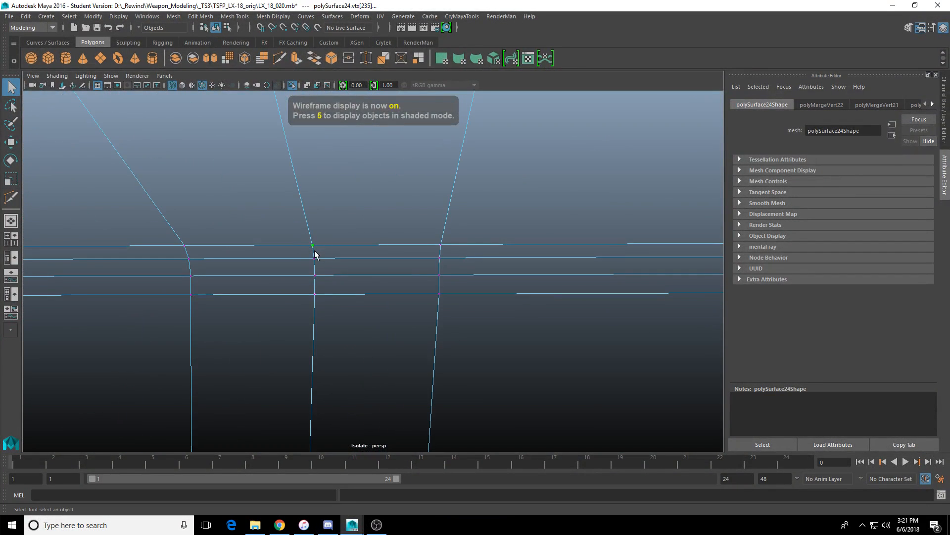
# Step: Merge the overlapping centre-seam vertices one point at a time down the slide's rounded front edge
pyautogui.keyDown('shift'); pyautogui.moveTo(314, 253); pyautogui.dragTo(301, 277, button='right'); pyautogui.keyUp('shift')
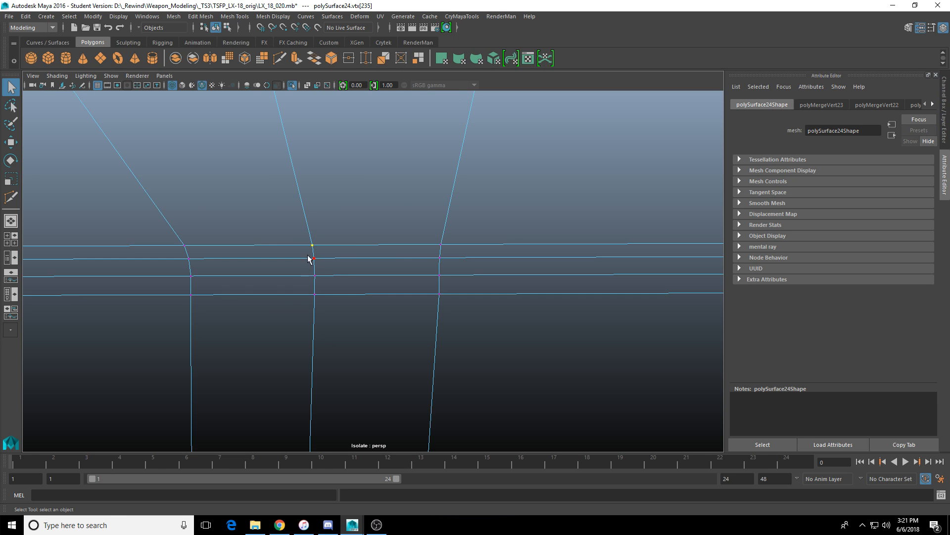
pyautogui.moveTo(308, 257); pyautogui.dragTo(322, 309)
pyautogui.press('g')
pyautogui.scroll(-3, 351, 330)
pyautogui.keyDown('alt'); pyautogui.moveTo(364, 334); pyautogui.dragTo(393, 282, button='middle'); pyautogui.keyUp('alt')
pyautogui.keyDown('alt'); pyautogui.moveTo(393, 282); pyautogui.dragTo(371, 284); pyautogui.keyUp('alt')
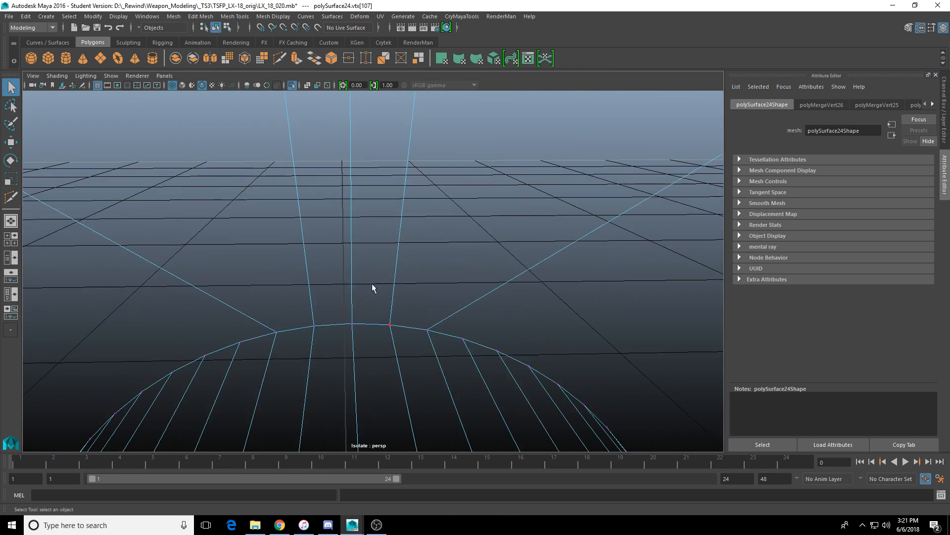
# Step: Merge the overlapping centre-seam vertices on the two crossing edges along the slide's top, behind the front bevel
pyautogui.keyDown('alt'); pyautogui.moveTo(371, 345); pyautogui.dragTo(509, 295); pyautogui.keyUp('alt')
pyautogui.keyDown('alt'); pyautogui.moveTo(509, 295); pyautogui.dragTo(50, 311, button='middle'); pyautogui.keyUp('alt')
pyautogui.keyDown('alt'); pyautogui.moveTo(317, 280); pyautogui.dragTo(213, 223); pyautogui.keyUp('alt')
pyautogui.scroll(-2, 297, 242)
pyautogui.keyDown('alt'); pyautogui.moveTo(377, 246); pyautogui.dragTo(435, 158); pyautogui.keyUp('alt')
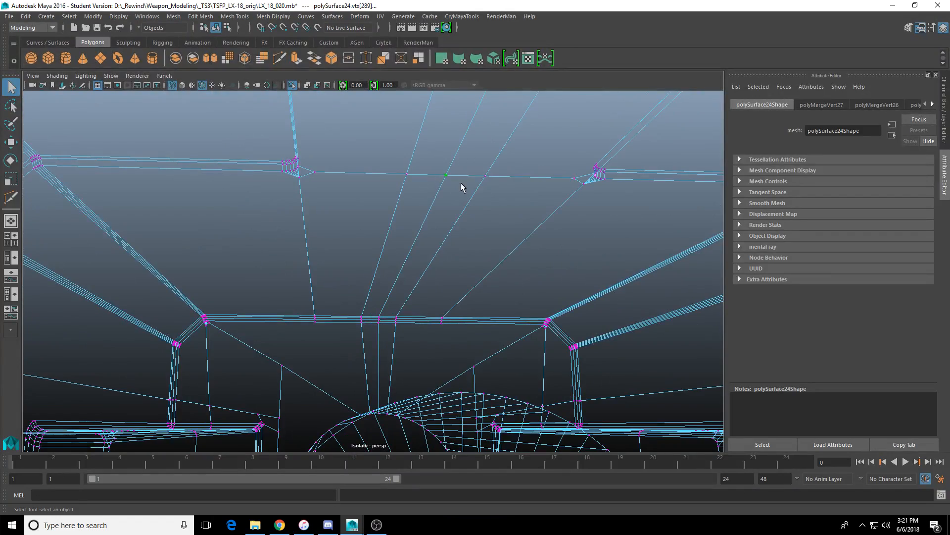
pyautogui.scroll(-2, 461, 183)
pyautogui.keyDown('alt'); pyautogui.moveTo(463, 184); pyautogui.dragTo(425, 249, button='middle'); pyautogui.keyUp('alt')
pyautogui.click(426, 170)
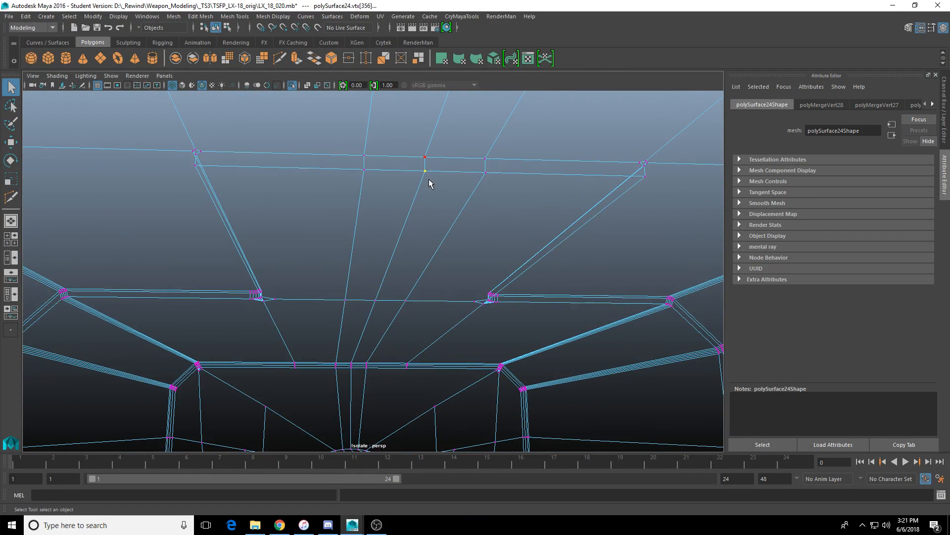
# Step: Merge the overlapping seam vertices around the next rounded edge farther along the slide's top
pyautogui.keyDown('alt'); pyautogui.moveTo(442, 180); pyautogui.dragTo(402, 254); pyautogui.keyUp('alt')
pyautogui.click(349, 241)
pyautogui.scroll(6, 384, 224)
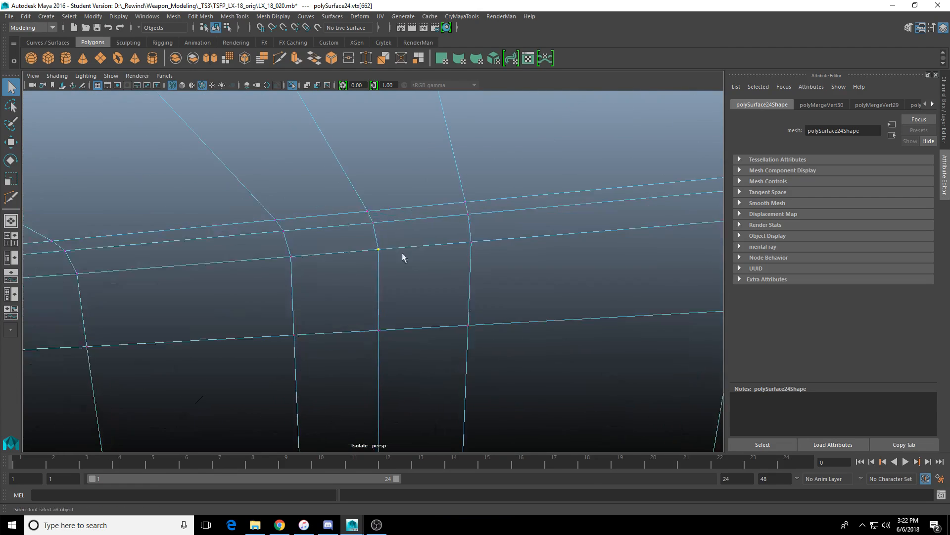
pyautogui.moveTo(371, 319); pyautogui.dragTo(394, 343)
pyautogui.click(367, 212)
pyautogui.keyDown('alt'); pyautogui.moveTo(361, 206); pyautogui.dragTo(383, 246); pyautogui.keyUp('alt')
pyautogui.keyDown('alt'); pyautogui.moveTo(384, 246); pyautogui.dragTo(212, 254, button='right'); pyautogui.keyUp('alt')
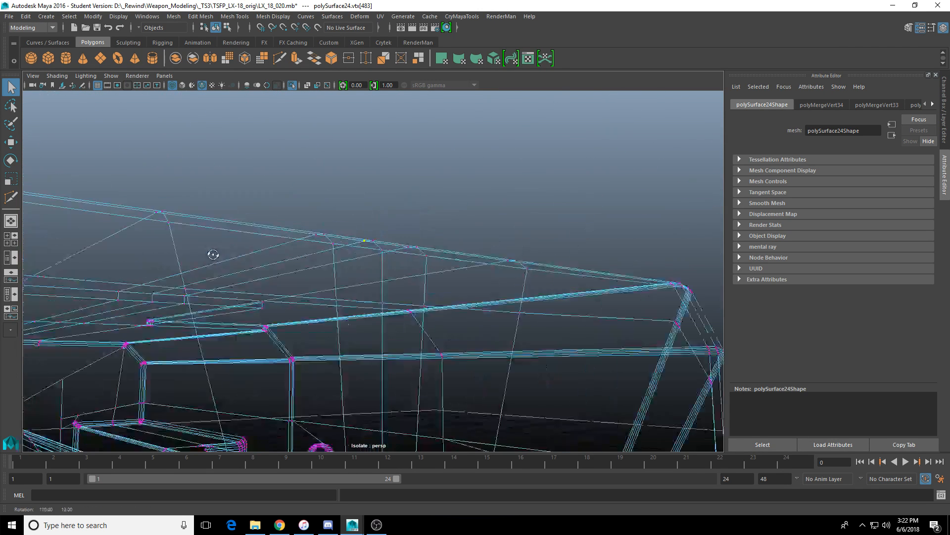
# Step: Merge the overlapping seam vertices across the multi-segment bevel and on the single edge just below it
pyautogui.keyDown('alt'); pyautogui.moveTo(213, 254); pyautogui.dragTo(553, 280); pyautogui.keyUp('alt')
pyautogui.scroll(5, 502, 277)
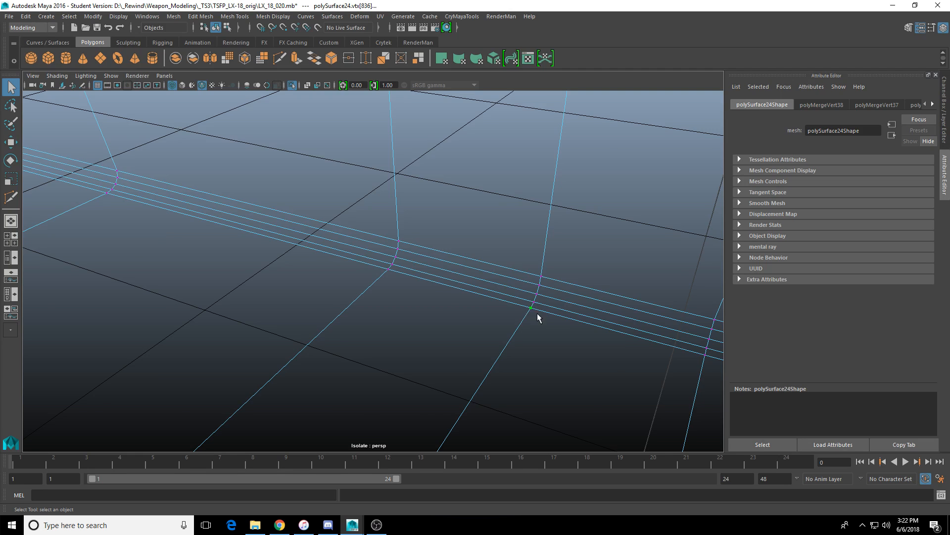
pyautogui.press('g')
pyautogui.keyDown('alt'); pyautogui.moveTo(537, 313); pyautogui.dragTo(391, 345, button='right'); pyautogui.keyUp('alt')
pyautogui.keyDown('alt'); pyautogui.moveTo(392, 345); pyautogui.dragTo(408, 307, button='middle'); pyautogui.keyUp('alt')
pyautogui.moveTo(391, 345); pyautogui.dragTo(396, 349)
pyautogui.press('g')
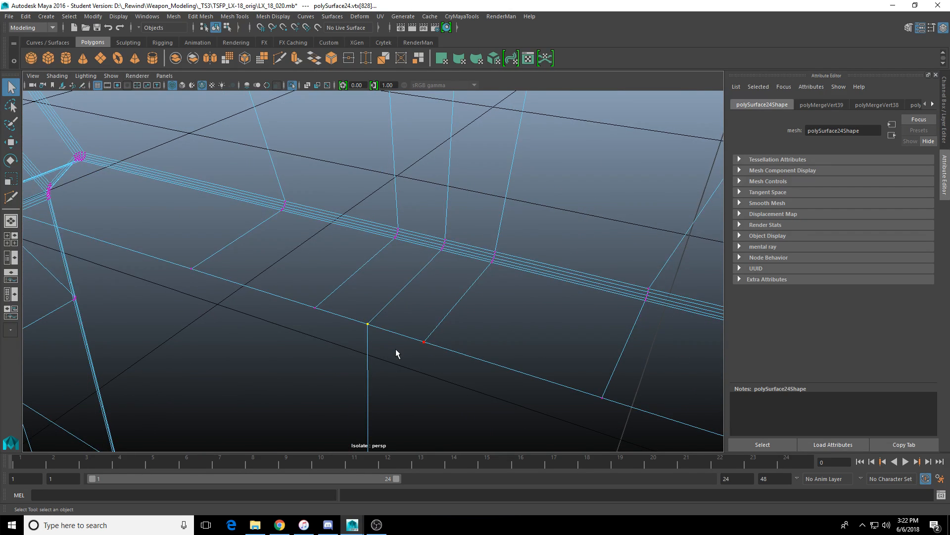
# Step: Merge the overlapping seam vertices where the centre line meets the next cross edges beyond the bevel
pyautogui.scroll(-4, 394, 352)
pyautogui.keyDown('alt'); pyautogui.moveTo(391, 355); pyautogui.dragTo(422, 207, button='middle'); pyautogui.keyUp('alt')
pyautogui.keyDown('alt'); pyautogui.moveTo(422, 208); pyautogui.dragTo(396, 330); pyautogui.keyUp('alt')
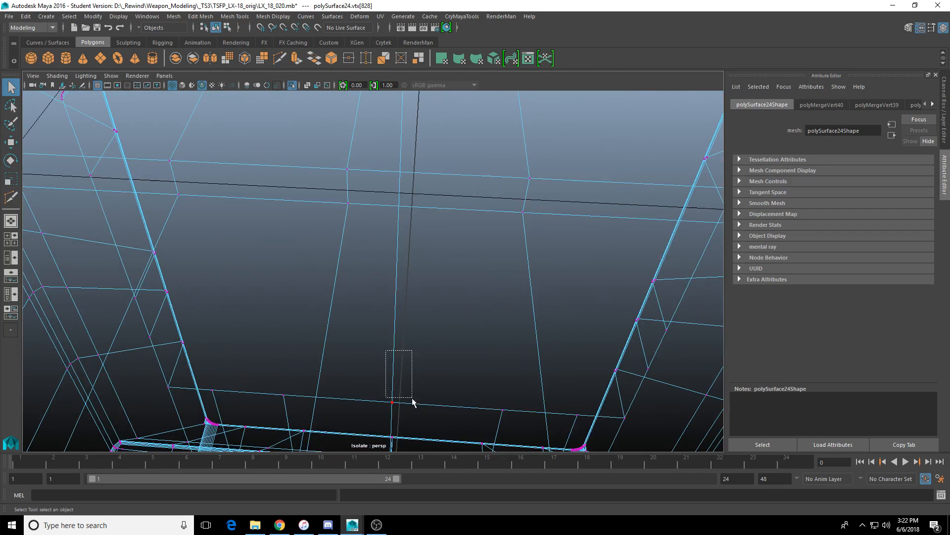
pyautogui.moveTo(412, 397); pyautogui.dragTo(413, 408)
pyautogui.press('f')
pyautogui.scroll(-2, 348, 300)
pyautogui.moveTo(361, 240); pyautogui.dragTo(384, 266)
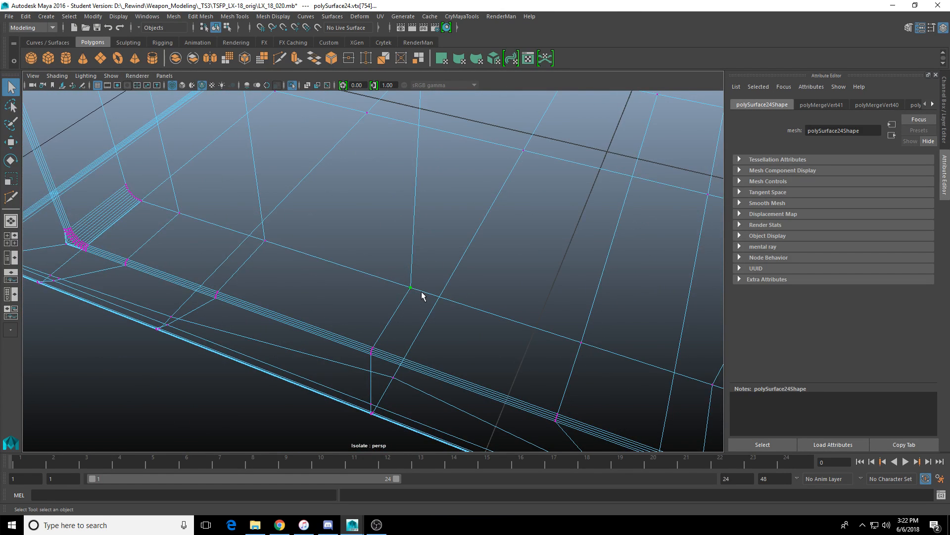
# Step: Merge the overlapping seam vertices through the following five-line bevel and down toward the lower edge
pyautogui.moveTo(355, 334); pyautogui.dragTo(385, 367)
pyautogui.press('f')
pyautogui.press('g')
pyautogui.scroll(-4, 398, 285)
pyautogui.scroll(4, 399, 285)
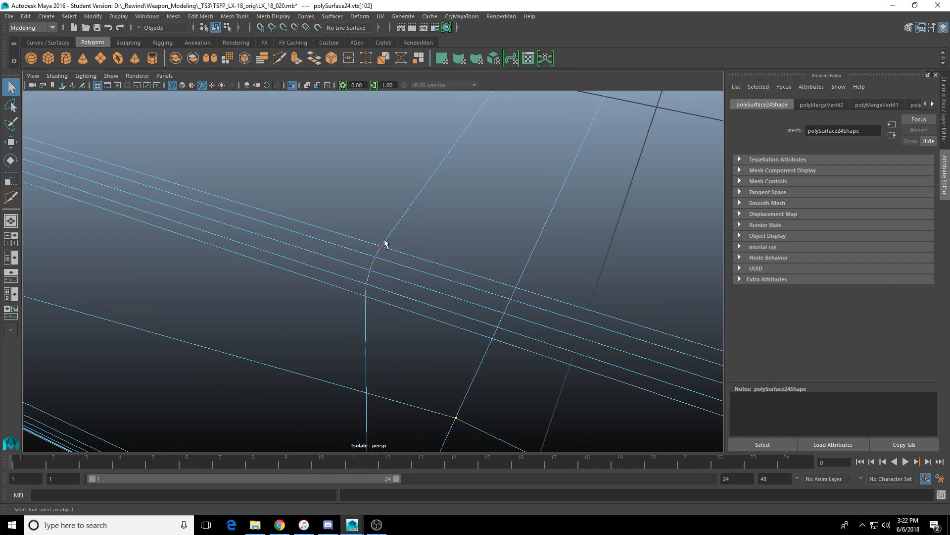
pyautogui.moveTo(381, 233); pyautogui.dragTo(390, 256)
pyautogui.moveTo(362, 279); pyautogui.dragTo(372, 290)
pyautogui.press('g')
pyautogui.keyDown('alt'); pyautogui.moveTo(394, 253); pyautogui.dragTo(394, 226, button='middle'); pyautogui.keyUp('alt')
pyautogui.keyDown('alt'); pyautogui.moveTo(405, 238); pyautogui.dragTo(346, 338); pyautogui.keyUp('alt')
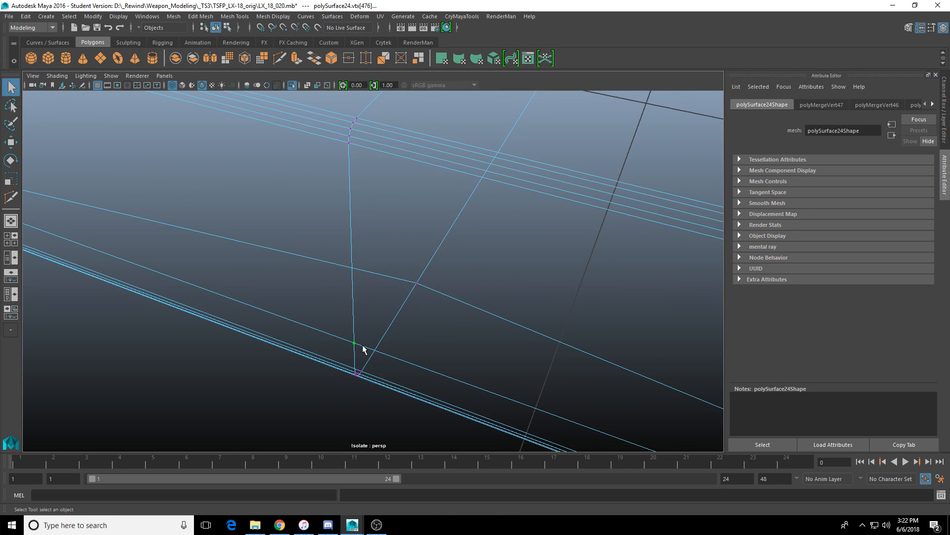
# Step: Merge the overlapping seam vertices along the small lower-edge bevel and the six-line curved bevel
pyautogui.click(349, 366)
pyautogui.press('f')
pyautogui.keyDown('alt'); pyautogui.moveTo(391, 290); pyautogui.dragTo(384, 292, button='right'); pyautogui.keyUp('alt')
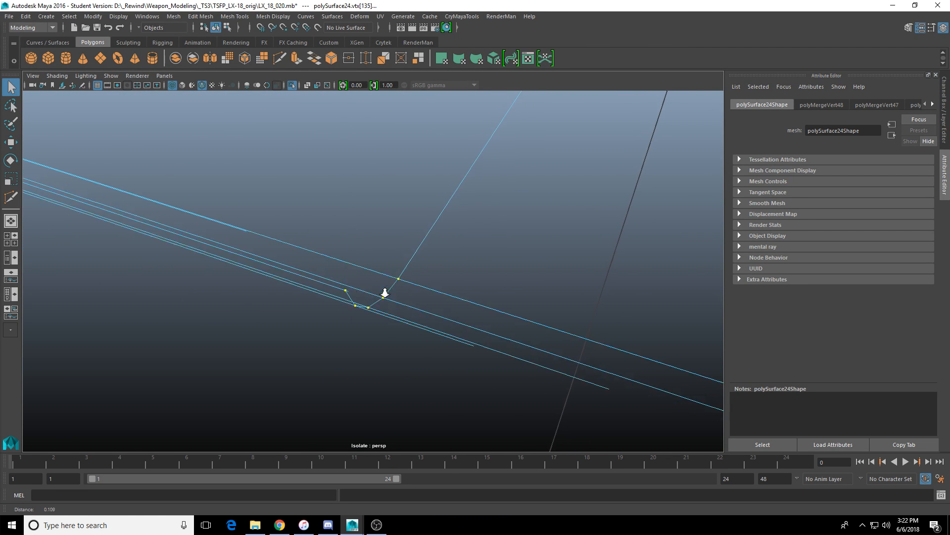
pyautogui.keyDown('alt'); pyautogui.moveTo(385, 293); pyautogui.dragTo(245, 261); pyautogui.keyUp('alt')
pyautogui.moveTo(314, 199); pyautogui.dragTo(365, 230)
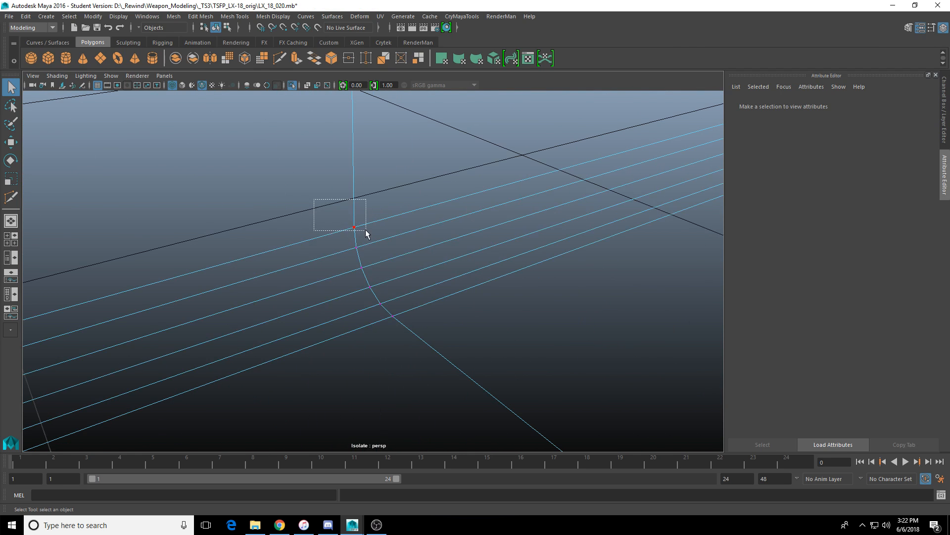
pyautogui.click(369, 232)
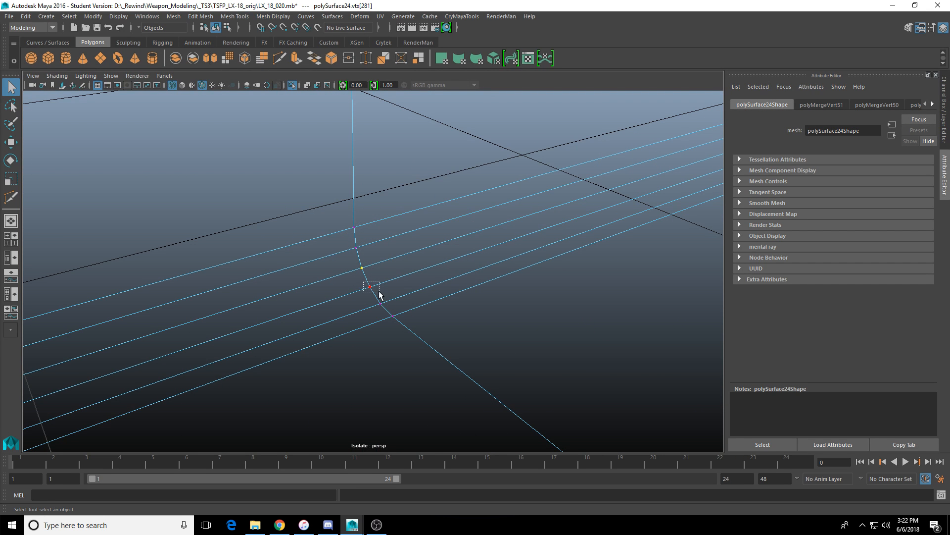
pyautogui.click(402, 327)
# Step: Merge the overlapping seam vertices at the slide's bottom front edge, where several edges fan into one point
pyautogui.keyDown('alt'); pyautogui.moveTo(402, 328); pyautogui.dragTo(313, 241); pyautogui.keyUp('alt')
pyautogui.click(358, 296)
pyautogui.click(493, 287)
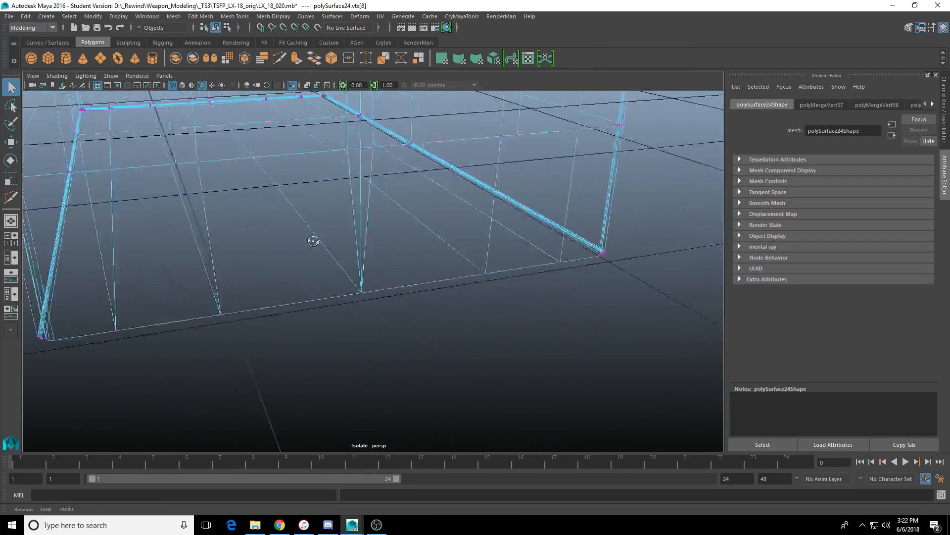
pyautogui.scroll(5, 313, 241)
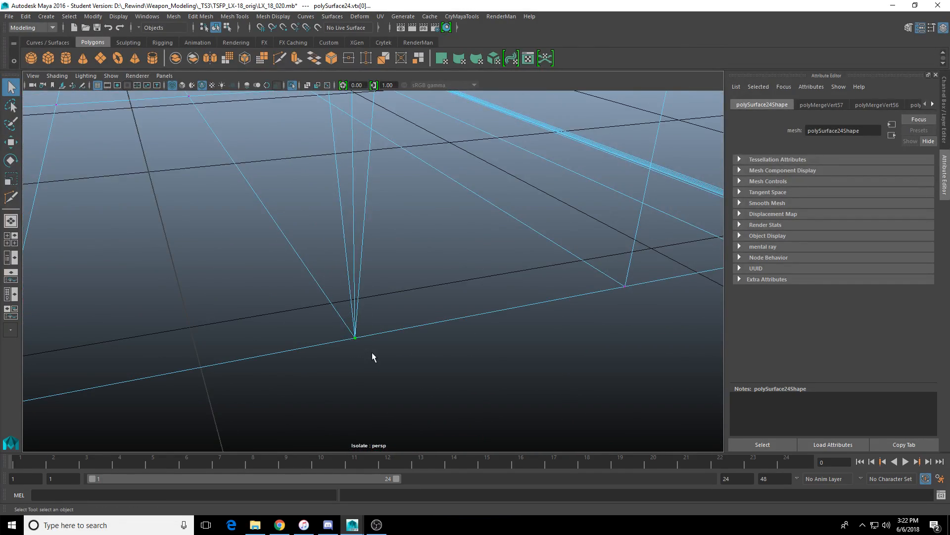
pyautogui.moveTo(379, 359)
pyautogui.keyDown('alt'); pyautogui.mouseDown()
pyautogui.moveTo(357, 322)
pyautogui.moveTo(403, 351)
pyautogui.moveTo(375, 352)
pyautogui.mouseUp(); pyautogui.keyUp('alt')
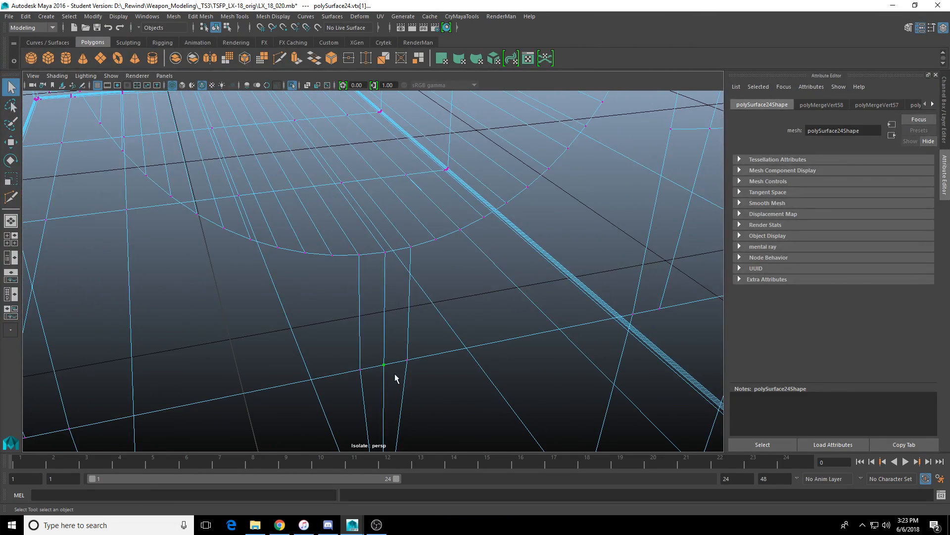
# Step: Merge the overlapping seam vertices at the lower and upper rims of the slide's round front hole
pyautogui.moveTo(389, 262); pyautogui.dragTo(389, 262)
pyautogui.press('g')
pyautogui.scroll(-4, 389, 262)
pyautogui.keyDown('alt'); pyautogui.moveTo(389, 262); pyautogui.dragTo(416, 350, button='middle'); pyautogui.keyUp('alt')
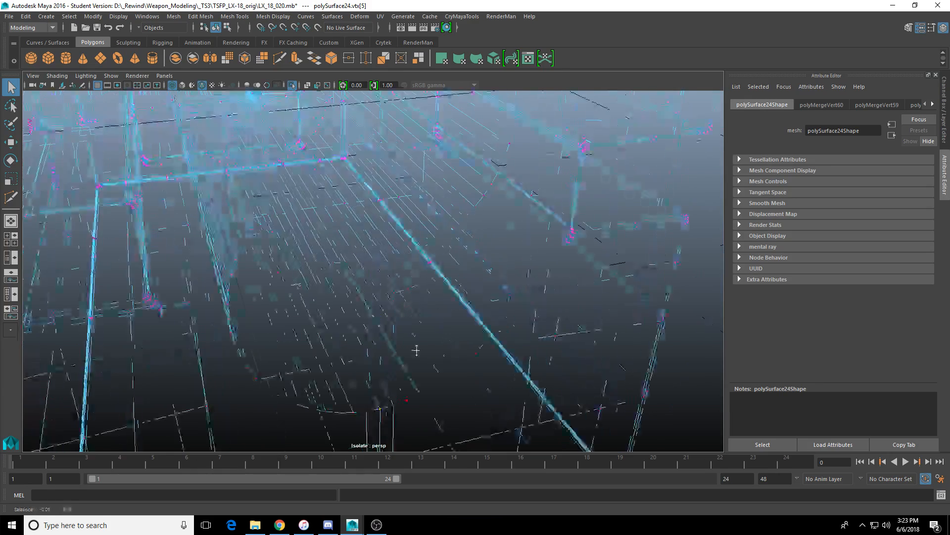
pyautogui.keyDown('alt'); pyautogui.moveTo(420, 301); pyautogui.dragTo(421, 303); pyautogui.keyUp('alt')
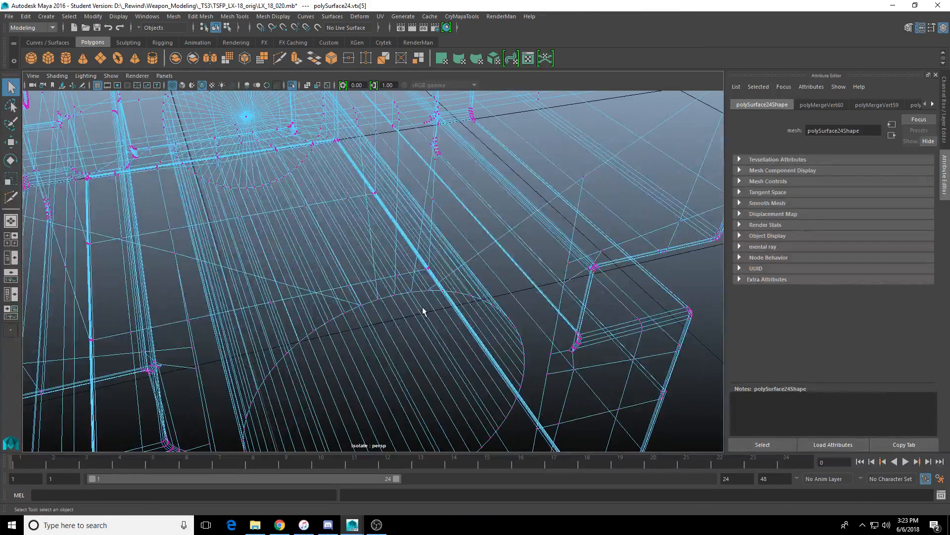
pyautogui.press('5')
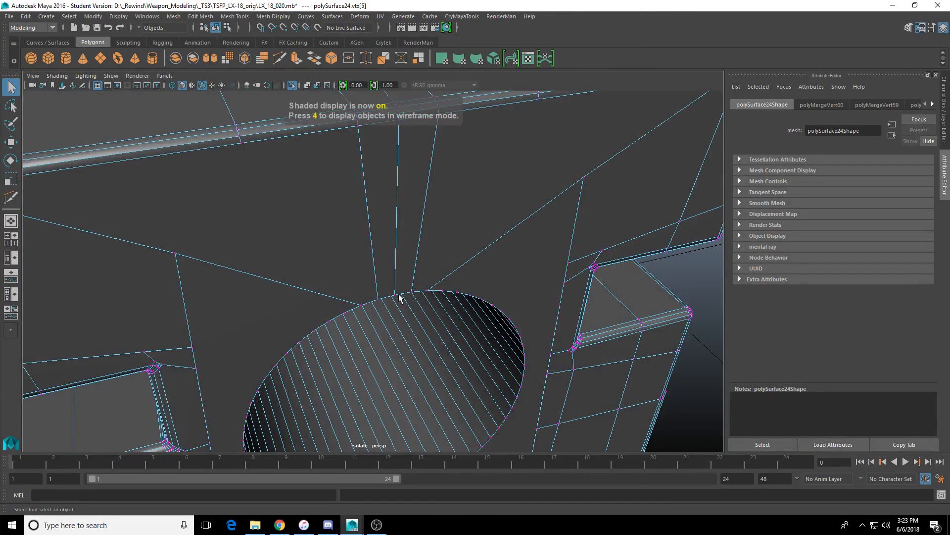
pyautogui.press('4')
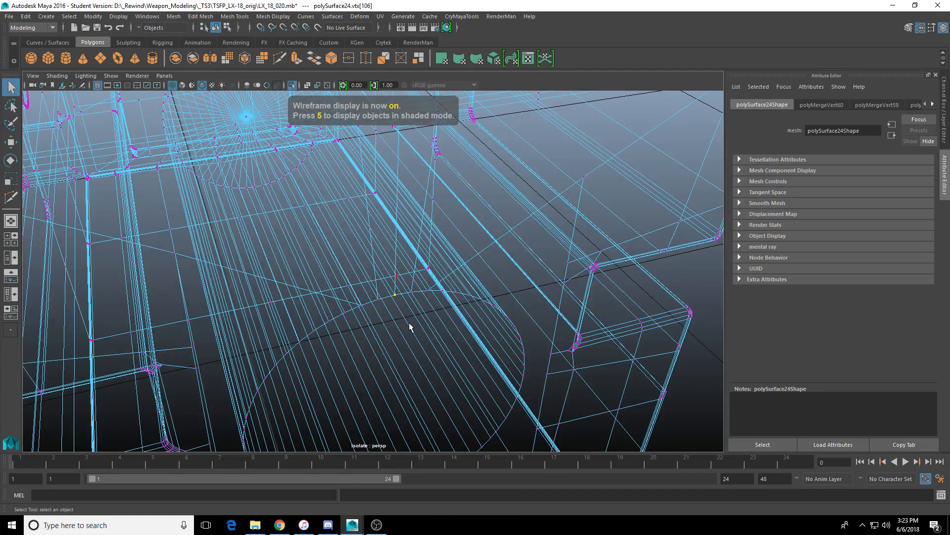
pyautogui.keyDown('alt'); pyautogui.moveTo(428, 257); pyautogui.dragTo(501, 290); pyautogui.keyUp('alt')
# Step: Test-move a seam vertex on the slide's upper front bevel in shaded display to check the merge, and undo the move
pyautogui.press('5')
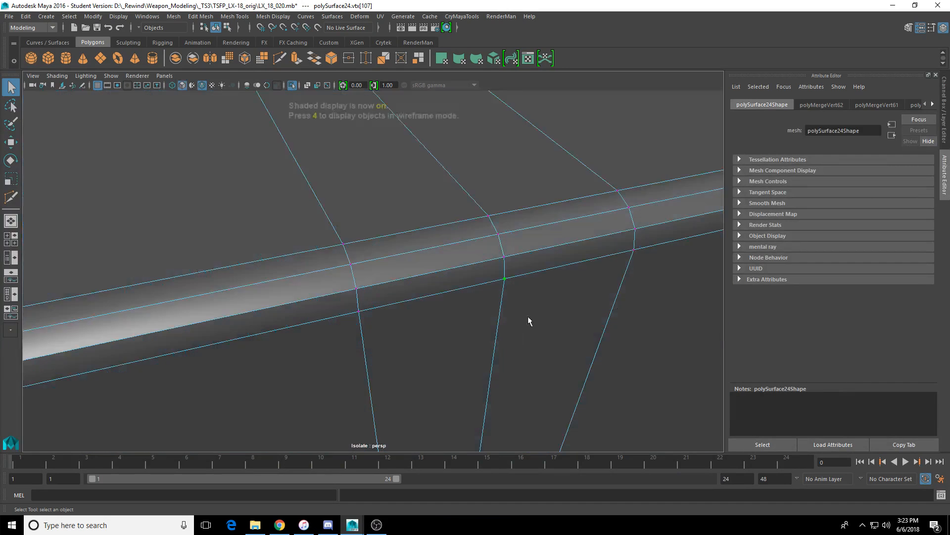
pyautogui.moveTo(510, 208); pyautogui.dragTo(510, 232)
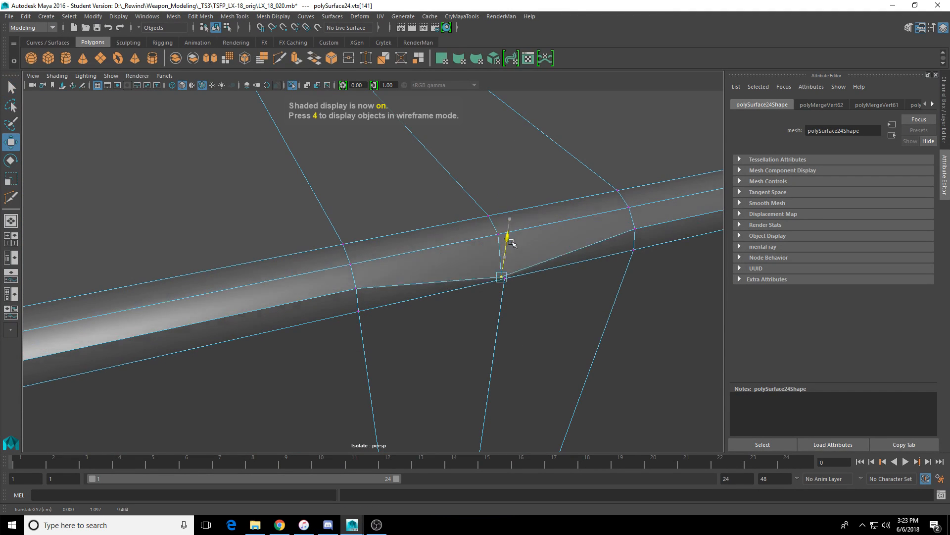
pyautogui.hotkey('ctrl', 'z')
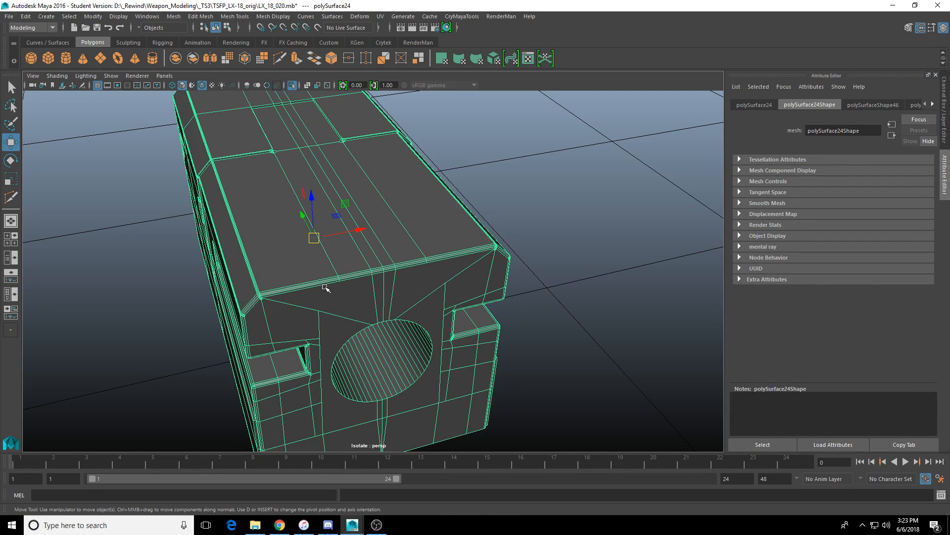
pyautogui.scroll(-6, 325, 287)
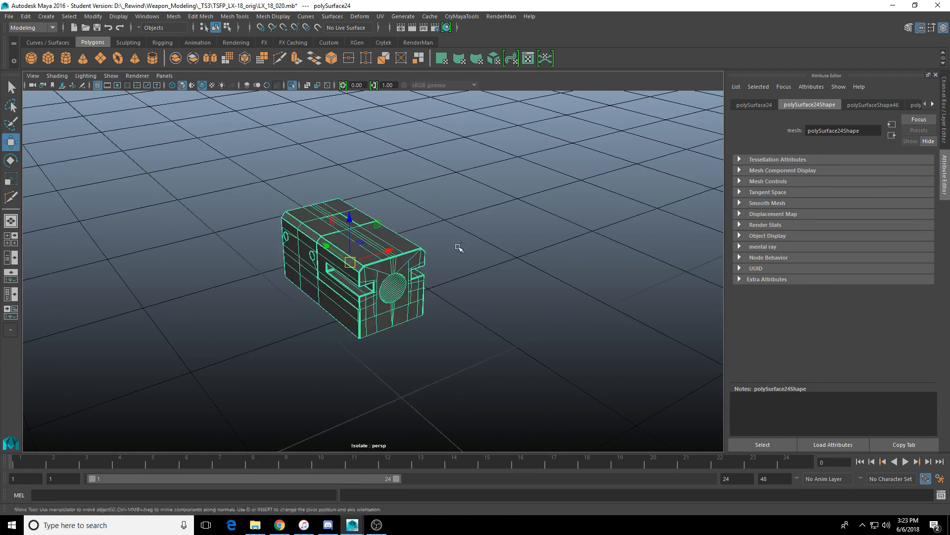
# Step: Restore the full gun view and isolate the sight mount on top of the slide in vertex mode
pyautogui.hotkey('ctrl', '1')
pyautogui.scroll(4, 462, 279)
pyautogui.keyDown('alt'); pyautogui.moveTo(462, 279); pyautogui.dragTo(485, 242); pyautogui.keyUp('alt')
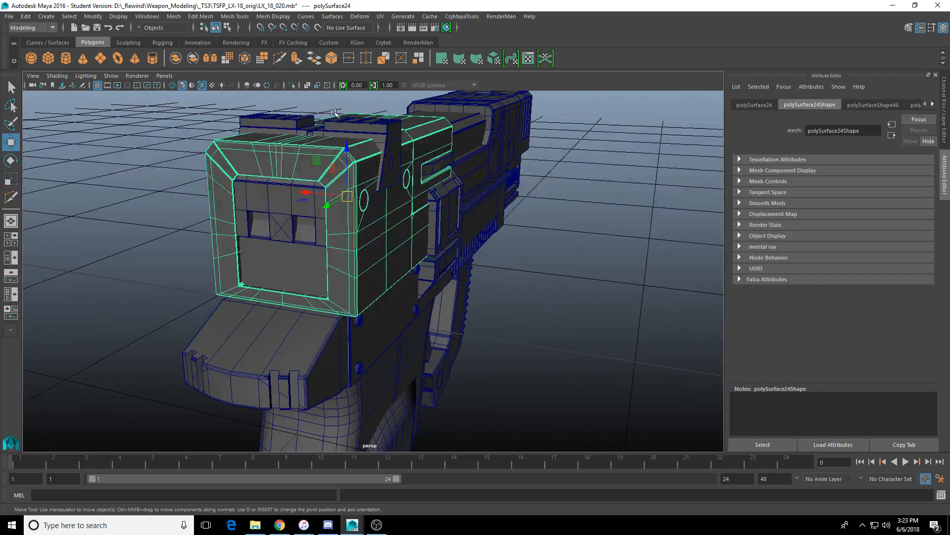
pyautogui.click(335, 125)
pyautogui.hotkey('ctrl', '1')
pyautogui.press('F9')
pyautogui.scroll(8, 313, 135)
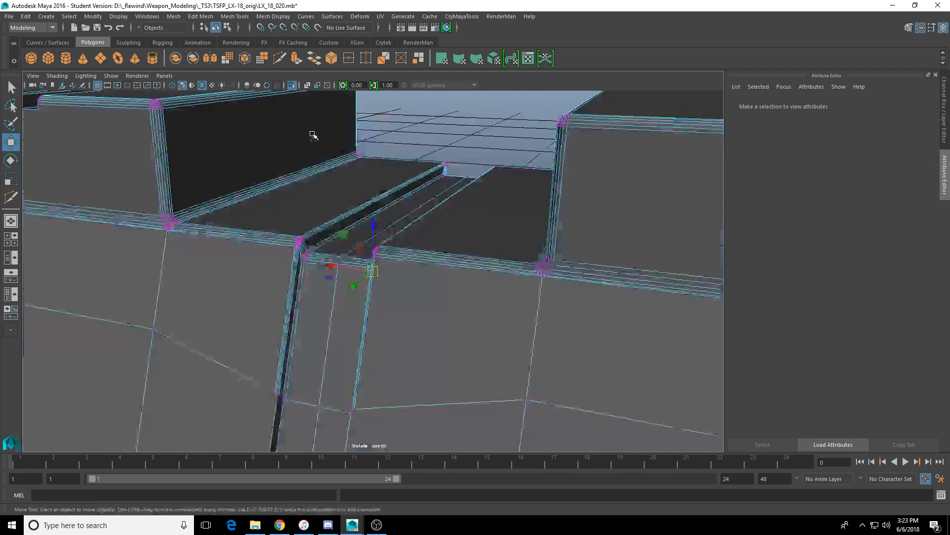
# Step: Check the sight mount's centre-seam vertices on the beveled upper edge and the face below by selecting and test-moving them
pyautogui.click(318, 252)
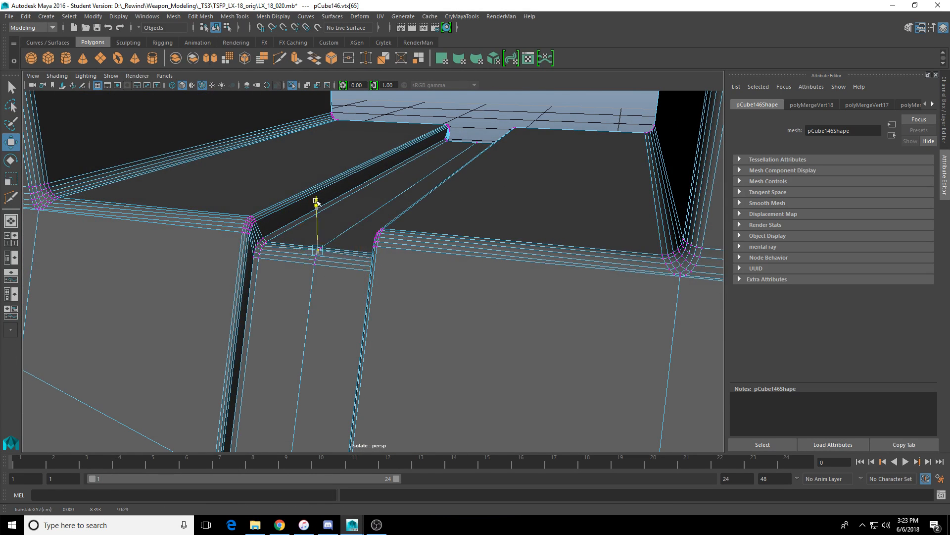
pyautogui.keyDown('alt'); pyautogui.moveTo(318, 212); pyautogui.dragTo(401, 235); pyautogui.keyUp('alt')
pyautogui.click(381, 200)
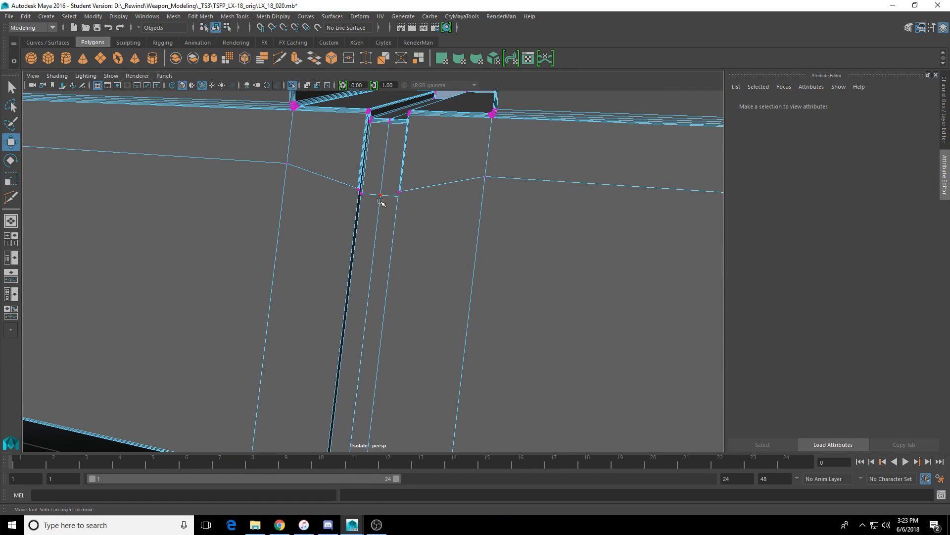
pyautogui.keyDown('alt'); pyautogui.moveTo(380, 200); pyautogui.dragTo(405, 240); pyautogui.keyUp('alt')
pyautogui.click(388, 196)
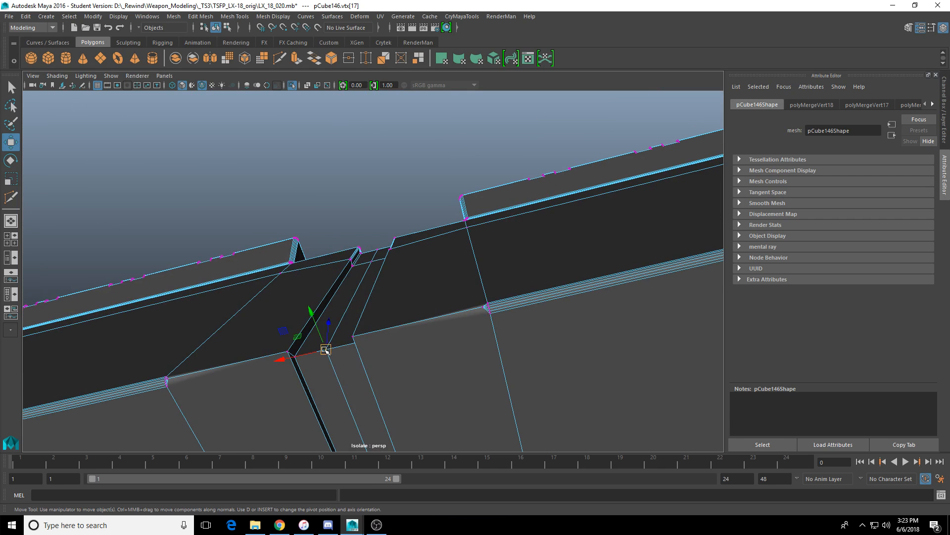
# Step: Test-move the remaining centre-seam vertices around the sight mount's central groove, and undo the moves
pyautogui.keyDown('alt'); pyautogui.moveTo(559, 324); pyautogui.dragTo(432, 288); pyautogui.keyUp('alt')
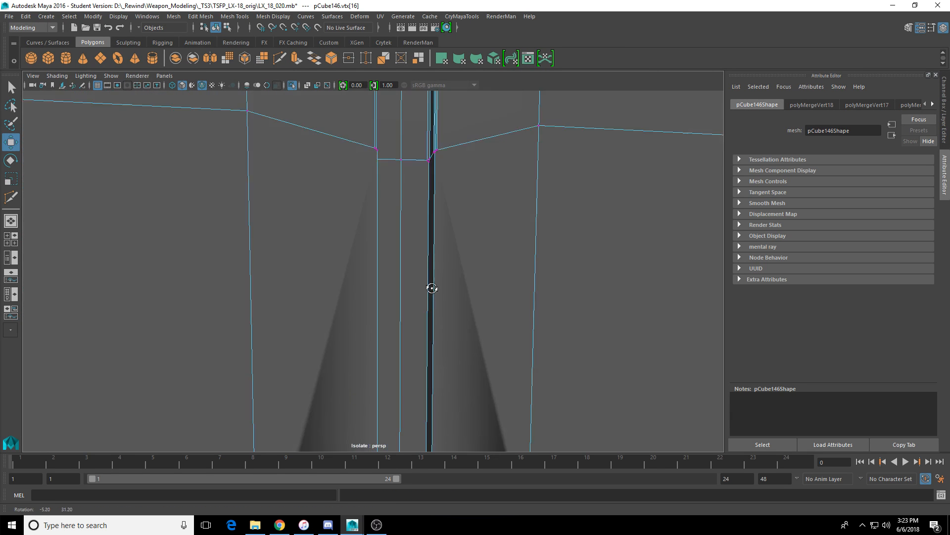
pyautogui.keyDown('alt'); pyautogui.moveTo(432, 288); pyautogui.dragTo(410, 299, button='right'); pyautogui.keyUp('alt')
pyautogui.keyDown('alt'); pyautogui.moveTo(400, 241); pyautogui.dragTo(340, 311); pyautogui.keyUp('alt')
pyautogui.moveTo(274, 303); pyautogui.dragTo(302, 278)
pyautogui.hotkey('ctrl', 'z')
pyautogui.scroll(-9, 357, 329)
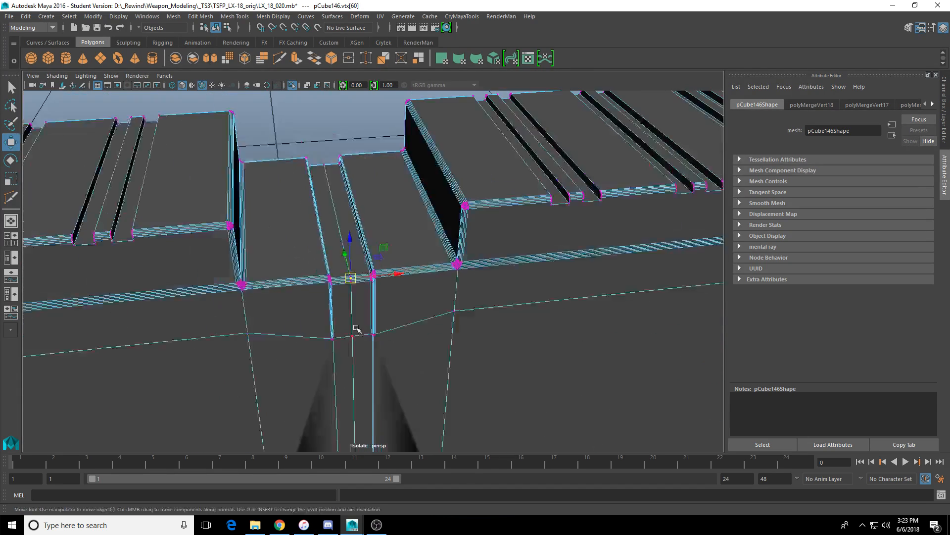
# Step: Return to object mode, show the whole gun and select the notched panel set into the slide's rear face
pyautogui.press('F8')
pyautogui.keyDown('alt'); pyautogui.moveTo(431, 326); pyautogui.dragTo(333, 155, button='right'); pyautogui.keyUp('alt')
pyautogui.hotkey('ctrl', '1')
pyautogui.keyDown('alt'); pyautogui.moveTo(380, 338); pyautogui.dragTo(488, 312); pyautogui.keyUp('alt')
pyautogui.keyDown('alt'); pyautogui.moveTo(488, 312); pyautogui.dragTo(520, 332, button='right'); pyautogui.keyUp('alt')
pyautogui.keyDown('alt'); pyautogui.moveTo(521, 331); pyautogui.dragTo(407, 261); pyautogui.keyUp('alt')
pyautogui.click(407, 261)
pyautogui.scroll(3, 409, 273)
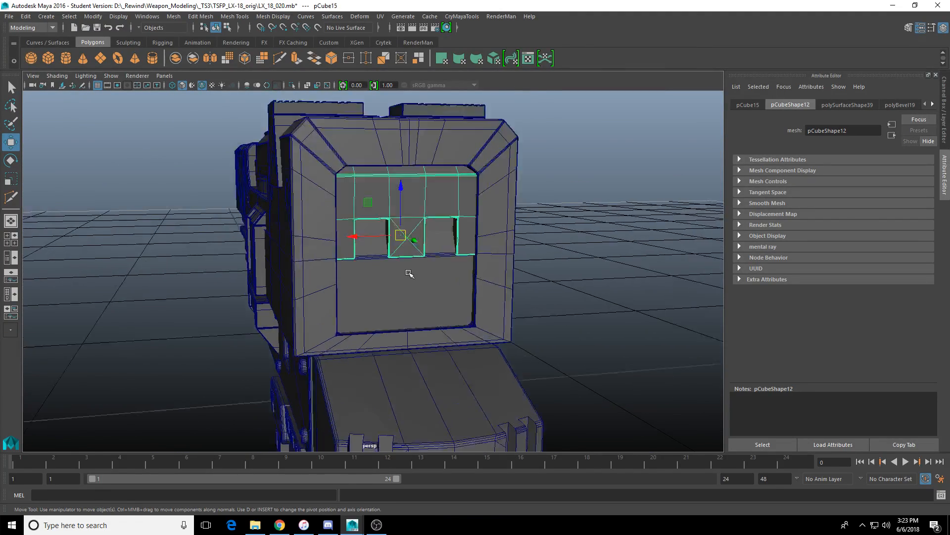
# Step: Delete the four triangular faces that form an X on the rear panel's centre tab
pyautogui.press('F11')
pyautogui.click(414, 246)
pyautogui.press('f')
pyautogui.press('q')
pyautogui.scroll(-4, 416, 252)
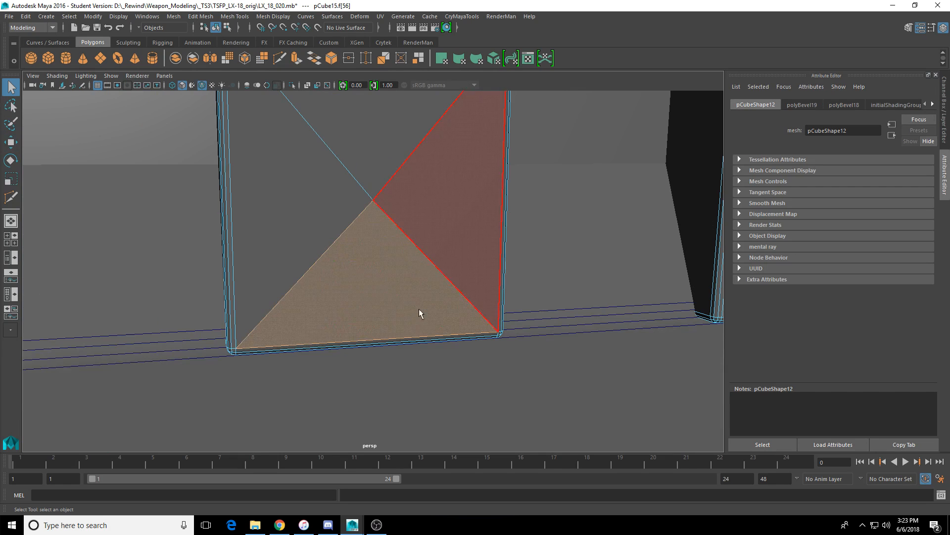
pyautogui.keyDown('alt'); pyautogui.moveTo(419, 308); pyautogui.dragTo(430, 451, button='middle'); pyautogui.keyUp('alt')
pyautogui.keyDown('shift'); pyautogui.click(333, 336); pyautogui.keyUp('shift')
pyautogui.keyDown('shift'); pyautogui.click(376, 277); pyautogui.keyUp('shift')
pyautogui.keyDown('shift'); pyautogui.click(416, 346); pyautogui.keyUp('shift')
pyautogui.scroll(-4, 416, 341)
pyautogui.keyDown('alt'); pyautogui.moveTo(416, 340); pyautogui.dragTo(440, 336); pyautogui.keyUp('alt')
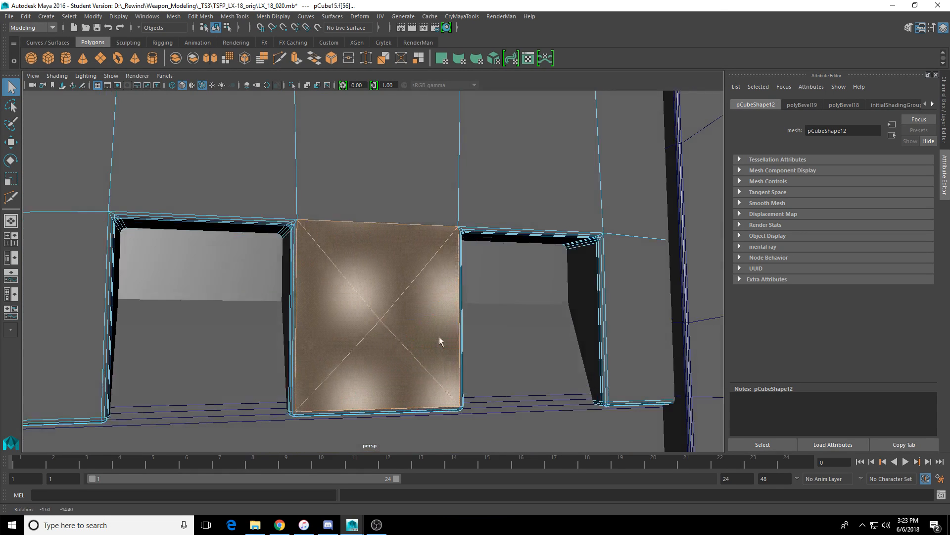
pyautogui.press('Delete')
# Step: Bridge the upper and lower edges of the centre tab's opening into one face, and clear the panel's construction history
pyautogui.scroll(3, 403, 273)
pyautogui.click(410, 204)
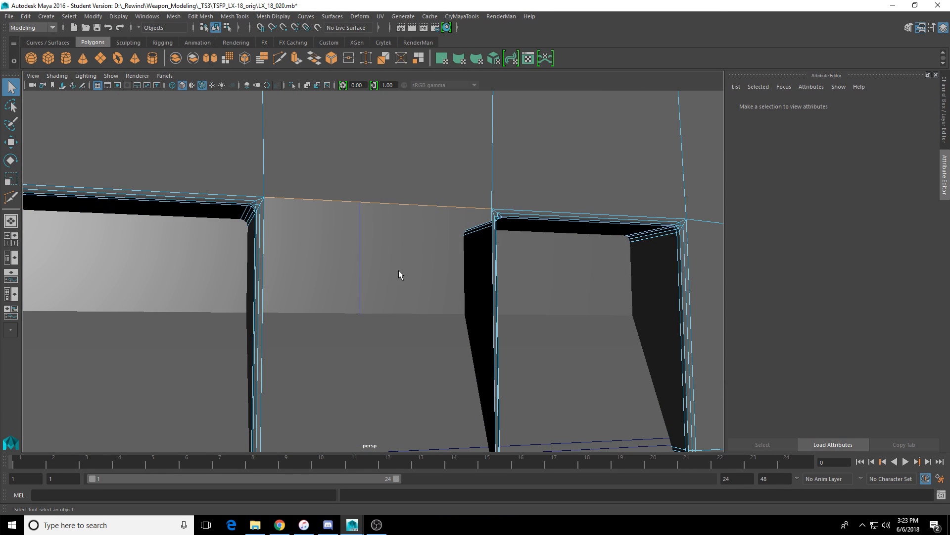
pyautogui.keyDown('alt'); pyautogui.moveTo(399, 261); pyautogui.dragTo(422, 324, button='middle'); pyautogui.keyUp('alt')
pyautogui.scroll(2, 441, 403)
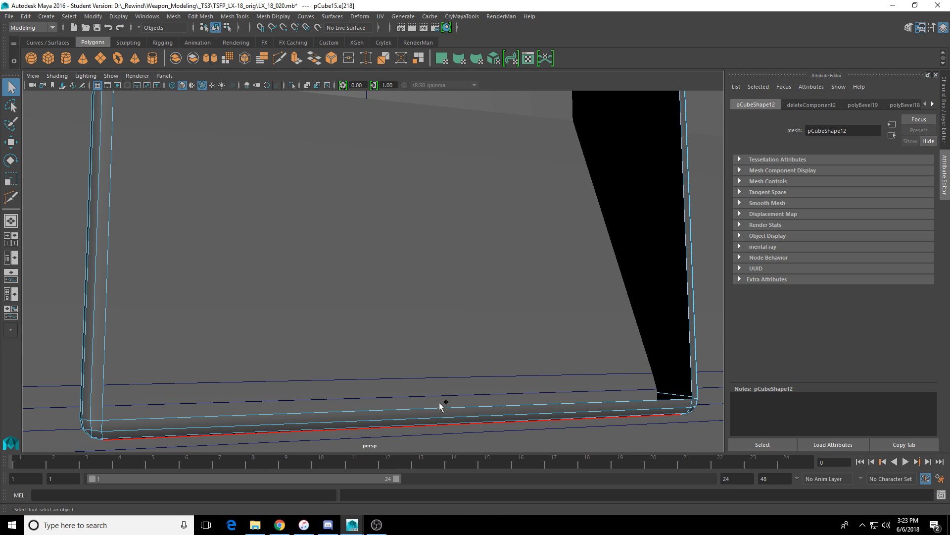
pyautogui.click(443, 411)
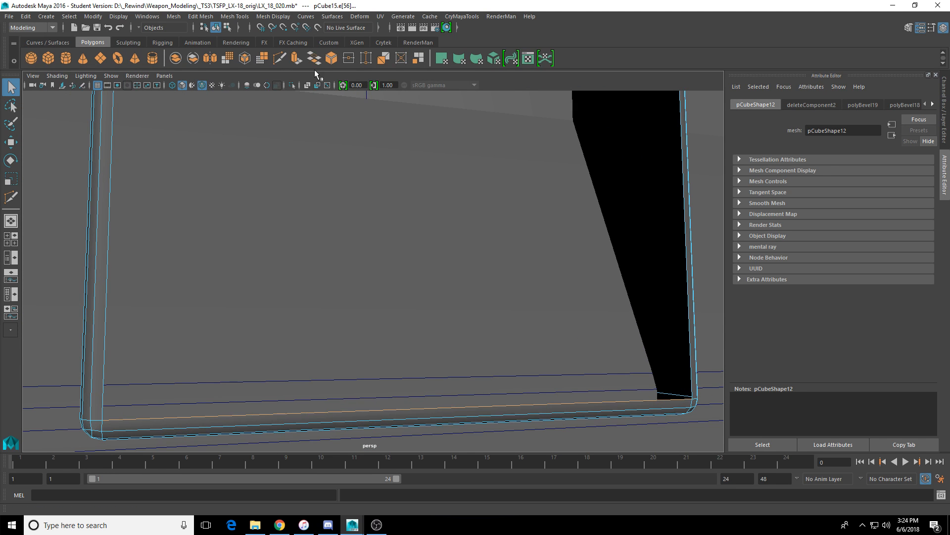
pyautogui.scroll(-8, 376, 212)
pyautogui.press('F8')
pyautogui.press('t')
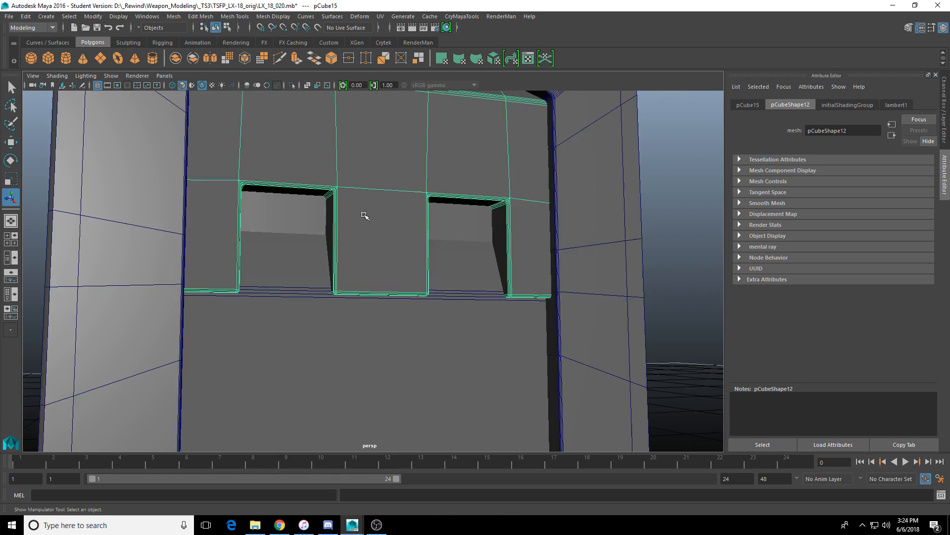
# Step: Isolate the large lower frame block with the ribbed grips along its bottom edges
pyautogui.scroll(-2, 364, 215)
pyautogui.keyDown('alt'); pyautogui.moveTo(365, 215); pyautogui.dragTo(447, 222); pyautogui.keyUp('alt')
pyautogui.scroll(-8, 429, 249)
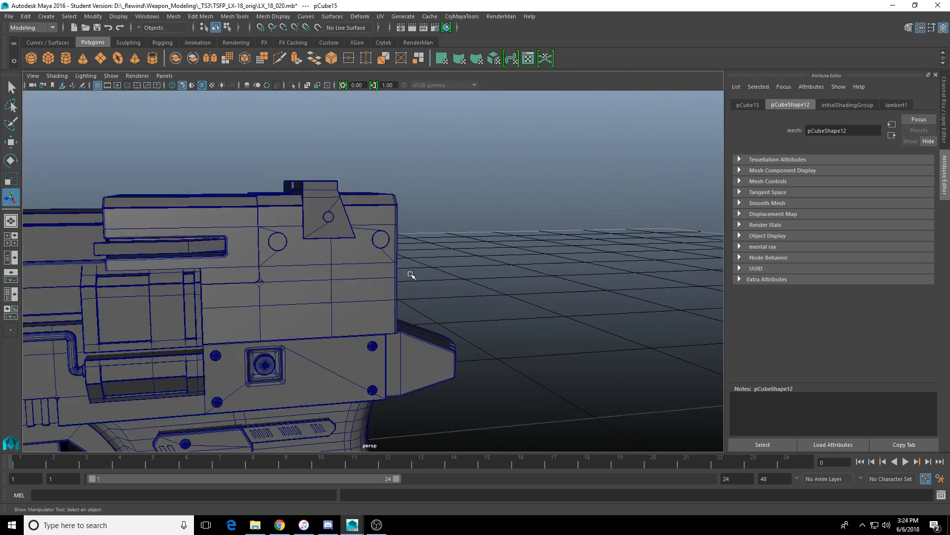
pyautogui.keyDown('alt'); pyautogui.moveTo(285, 301); pyautogui.dragTo(400, 280, button='middle'); pyautogui.keyUp('alt')
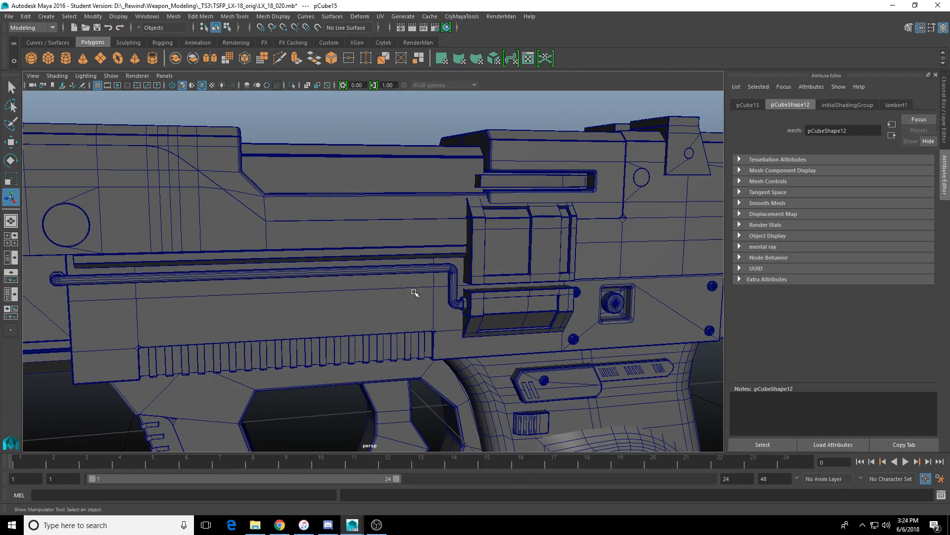
pyautogui.keyDown('alt'); pyautogui.moveTo(398, 303); pyautogui.dragTo(316, 290); pyautogui.keyUp('alt')
pyautogui.click(406, 211)
pyautogui.hotkey('ctrl', '1')
pyautogui.scroll(5, 349, 287)
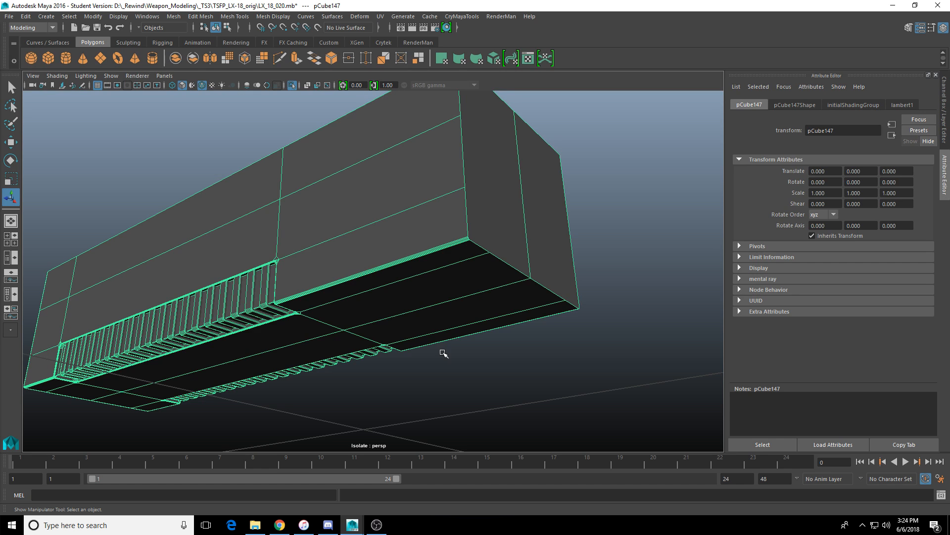
# Step: Merge the overlapping seam vertices at the middle of the block's bottom end edge, where it meets the plain end face
pyautogui.moveTo(481, 259); pyautogui.dragTo(480, 260, button='right')
pyautogui.click(530, 276)
pyautogui.press('f')
pyautogui.press('q')
pyautogui.keyDown('alt'); pyautogui.moveTo(469, 299); pyautogui.dragTo(499, 339); pyautogui.keyUp('alt')
pyautogui.scroll(-3, 401, 329)
pyautogui.keyDown('alt'); pyautogui.moveTo(401, 329); pyautogui.dragTo(400, 258); pyautogui.keyUp('alt')
pyautogui.scroll(-4, 348, 313)
pyautogui.moveTo(400, 258); pyautogui.dragTo(370, 282)
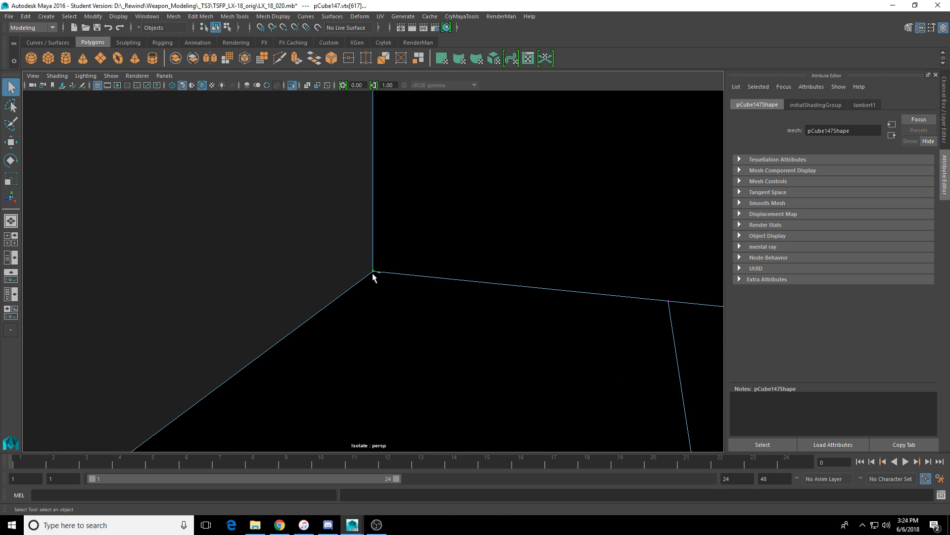
pyautogui.moveTo(374, 276); pyautogui.dragTo(374, 229, button='right')
# Step: Switch to wireframe display and merge the overlapping seam vertices along the block's bottom face
pyautogui.press('4')
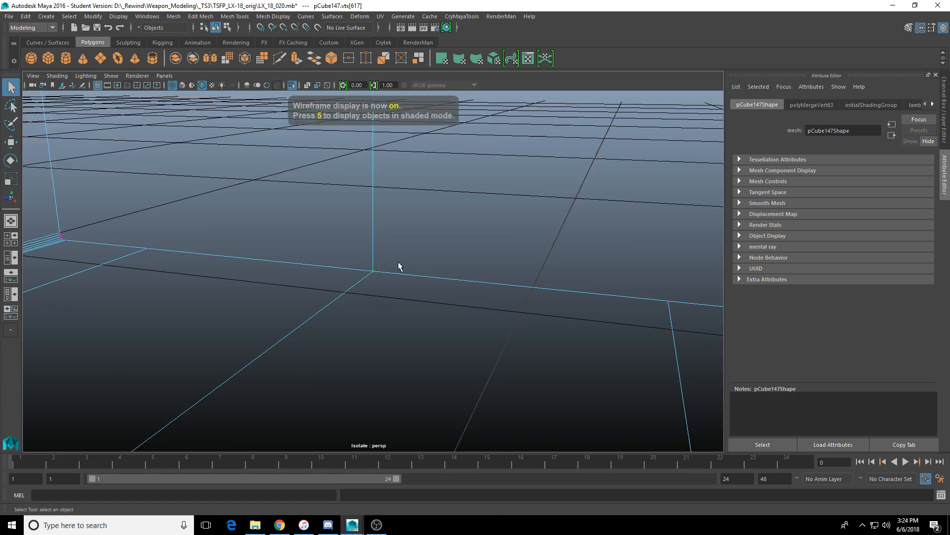
pyautogui.moveTo(398, 265)
pyautogui.keyDown('alt'); pyautogui.mouseDown()
pyautogui.moveTo(388, 318)
pyautogui.moveTo(446, 266)
pyautogui.moveTo(375, 284)
pyautogui.moveTo(406, 284)
pyautogui.moveTo(450, 254)
pyautogui.mouseUp(); pyautogui.keyUp('alt')
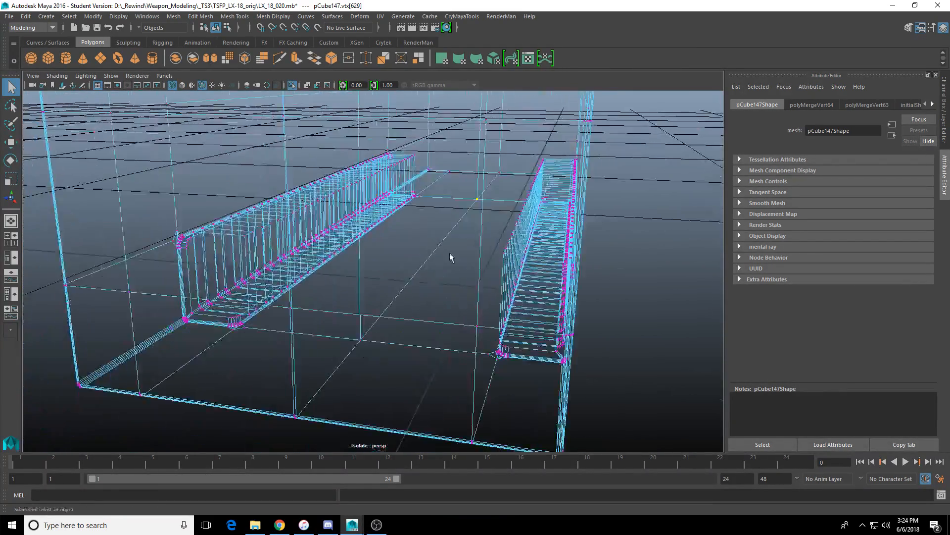
pyautogui.moveTo(343, 331); pyautogui.dragTo(361, 344)
# Step: Merge the overlapping seam vertices one by one through the bevel at the opposite bottom end edge of the block
pyautogui.moveTo(282, 401); pyautogui.dragTo(310, 428)
pyautogui.press('f')
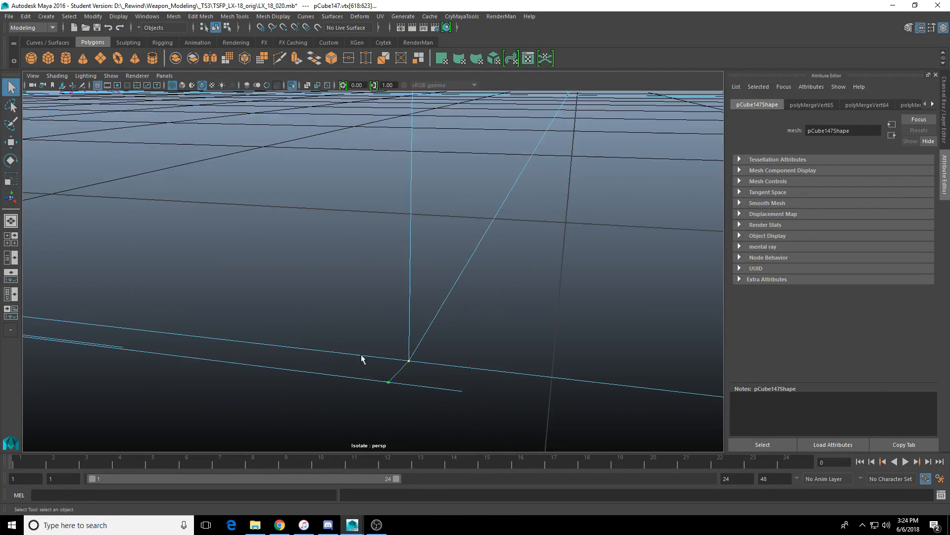
pyautogui.keyDown('alt'); pyautogui.moveTo(427, 334); pyautogui.dragTo(382, 337, button='right'); pyautogui.keyUp('alt')
pyautogui.keyDown('alt'); pyautogui.moveTo(382, 338); pyautogui.dragTo(333, 345); pyautogui.keyUp('alt')
pyautogui.keyDown('alt'); pyautogui.moveTo(333, 346); pyautogui.dragTo(587, 300, button='right'); pyautogui.keyUp('alt')
pyautogui.click(587, 300)
pyautogui.moveTo(387, 275); pyautogui.dragTo(392, 281)
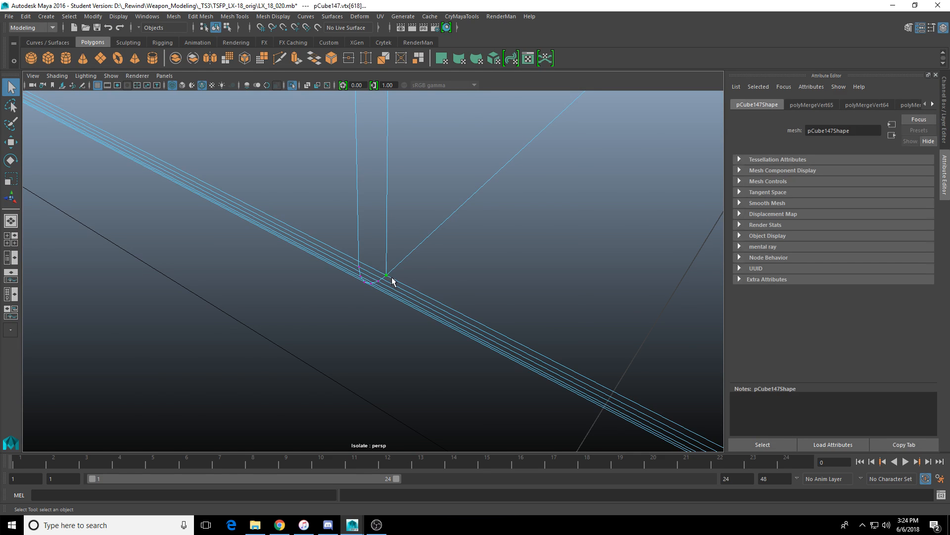
pyautogui.keyDown('alt'); pyautogui.moveTo(477, 314); pyautogui.dragTo(347, 320); pyautogui.keyUp('alt')
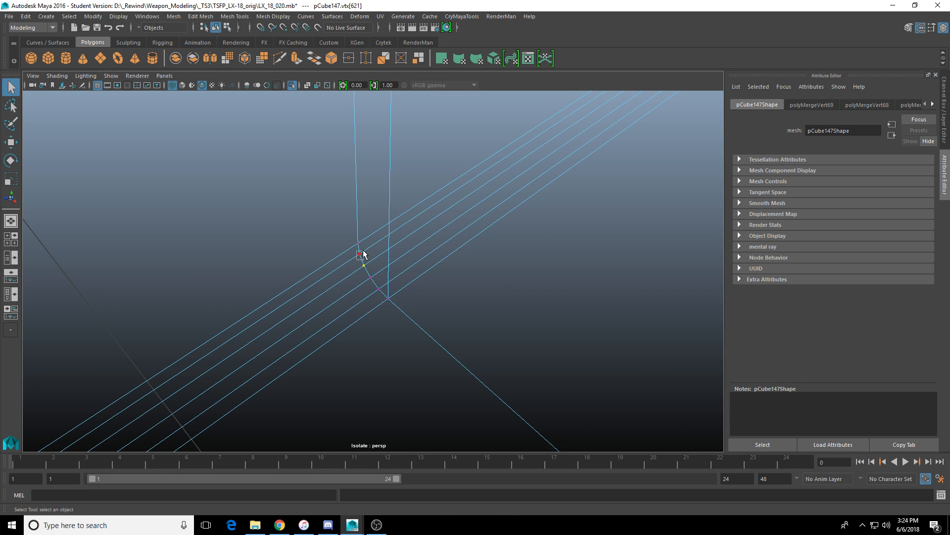
pyautogui.scroll(-5, 412, 255)
# Step: Merge the overlapping seam vertices from the bevel's upper edge up the block's end face
pyautogui.keyDown('alt'); pyautogui.moveTo(412, 256); pyautogui.dragTo(393, 356, button='middle'); pyautogui.keyUp('alt')
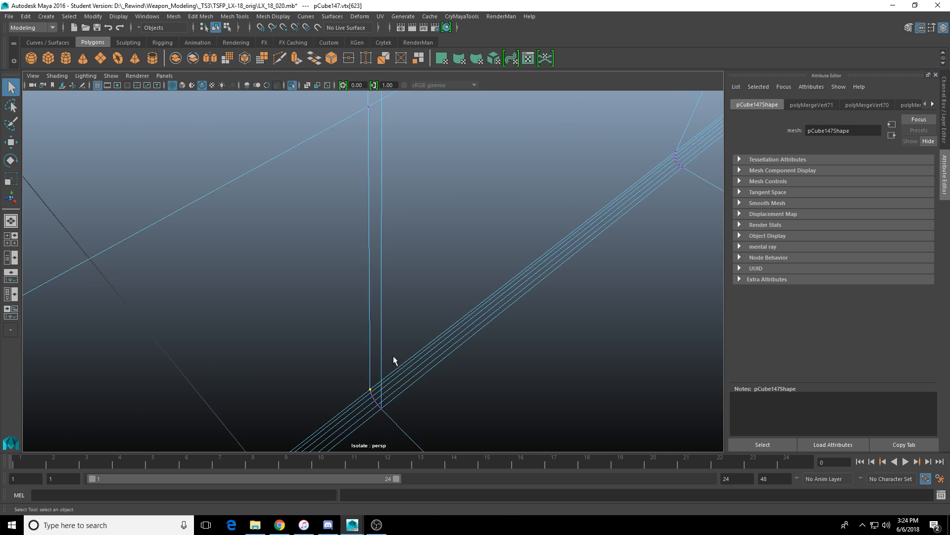
pyautogui.keyDown('alt'); pyautogui.moveTo(393, 355); pyautogui.dragTo(391, 257); pyautogui.keyUp('alt')
pyautogui.keyDown('alt'); pyautogui.moveTo(337, 225); pyautogui.dragTo(323, 310, button='middle'); pyautogui.keyUp('alt')
pyautogui.keyDown('alt'); pyautogui.moveTo(406, 183); pyautogui.dragTo(369, 269); pyautogui.keyUp('alt')
pyautogui.press('g')
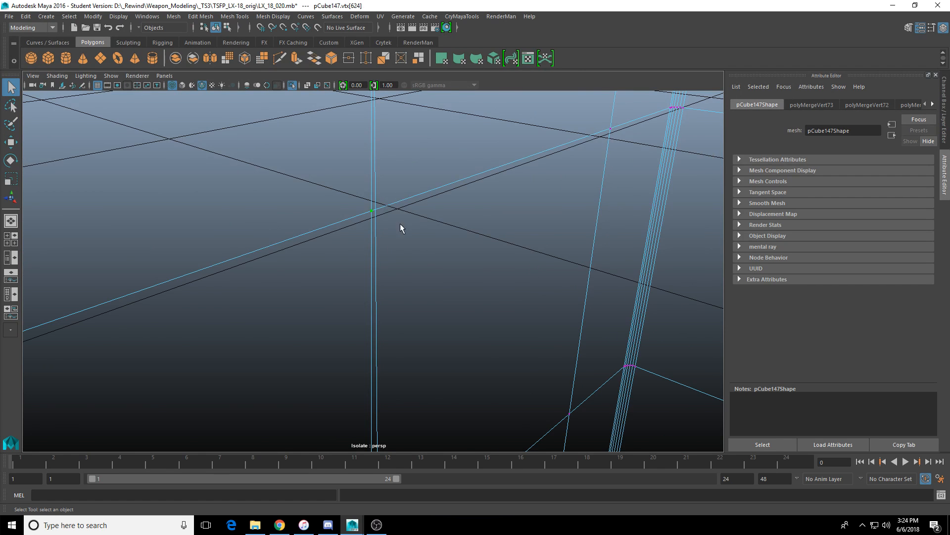
# Step: Merge the overlapping seam vertices where the block's end face meets its top face
pyautogui.scroll(-3, 400, 224)
pyautogui.keyDown('alt'); pyautogui.moveTo(400, 224); pyautogui.dragTo(389, 401, button='middle'); pyautogui.keyUp('alt')
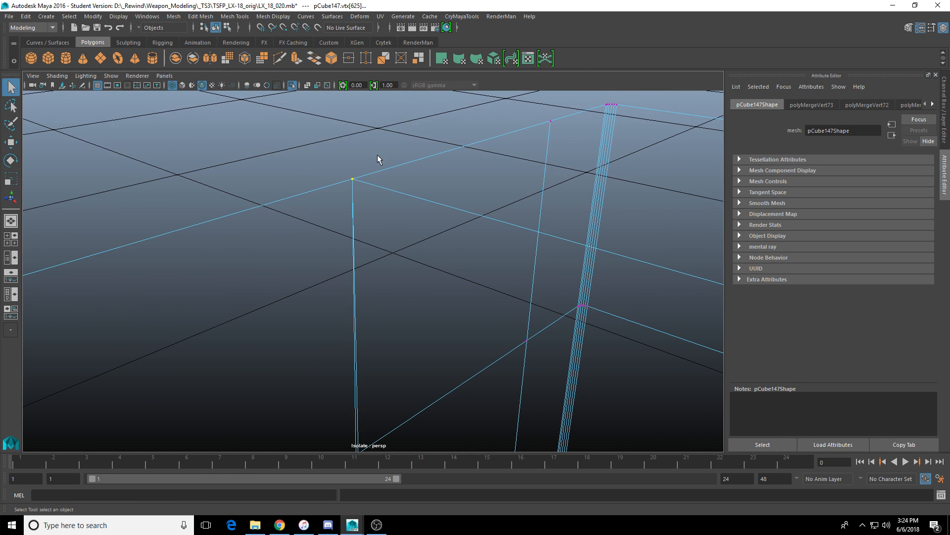
pyautogui.press('g')
pyautogui.keyDown('alt'); pyautogui.moveTo(399, 256); pyautogui.dragTo(368, 288); pyautogui.keyUp('alt')
pyautogui.press('f')
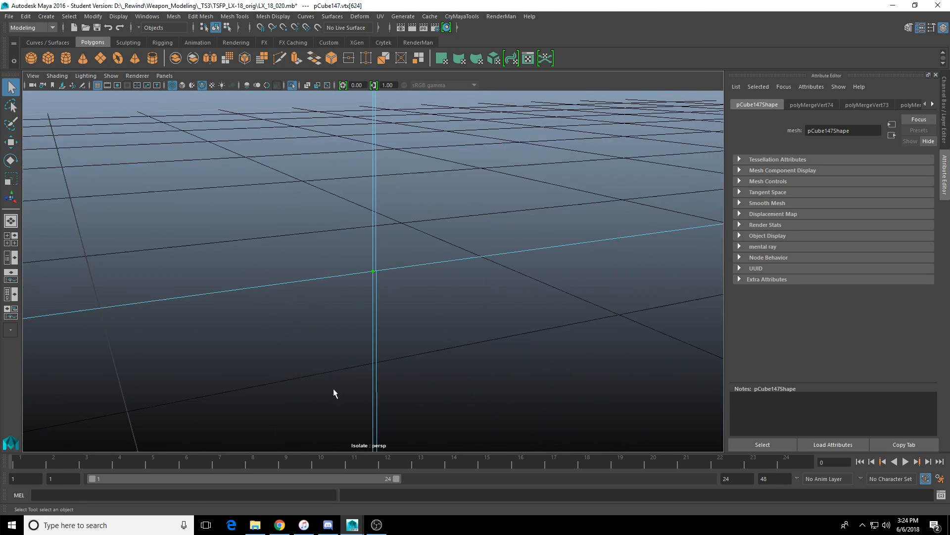
pyautogui.keyDown('alt'); pyautogui.moveTo(386, 321); pyautogui.dragTo(279, 384); pyautogui.keyUp('alt')
pyautogui.click(227, 271)
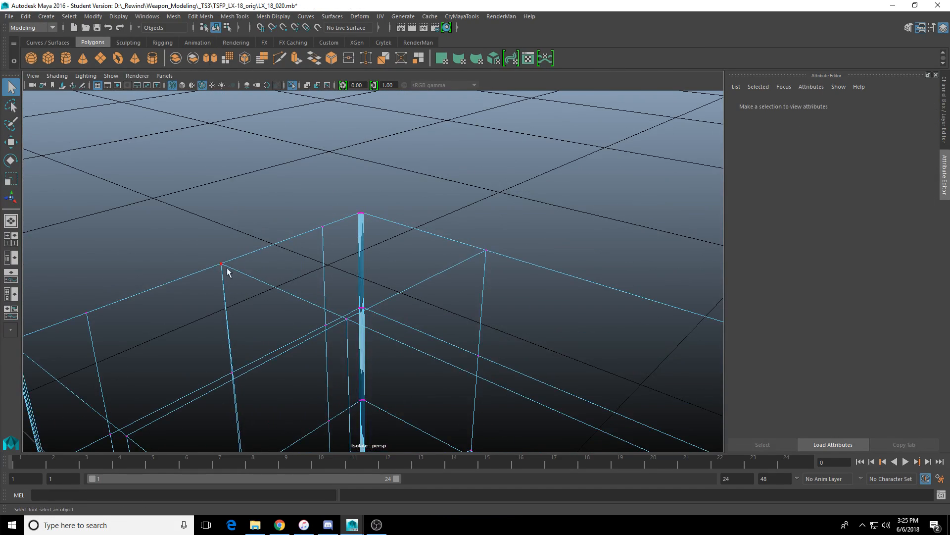
pyautogui.moveTo(234, 292)
pyautogui.keyDown('alt'); pyautogui.mouseDown()
pyautogui.moveTo(244, 299)
pyautogui.moveTo(229, 275)
pyautogui.mouseUp(); pyautogui.keyUp('alt')
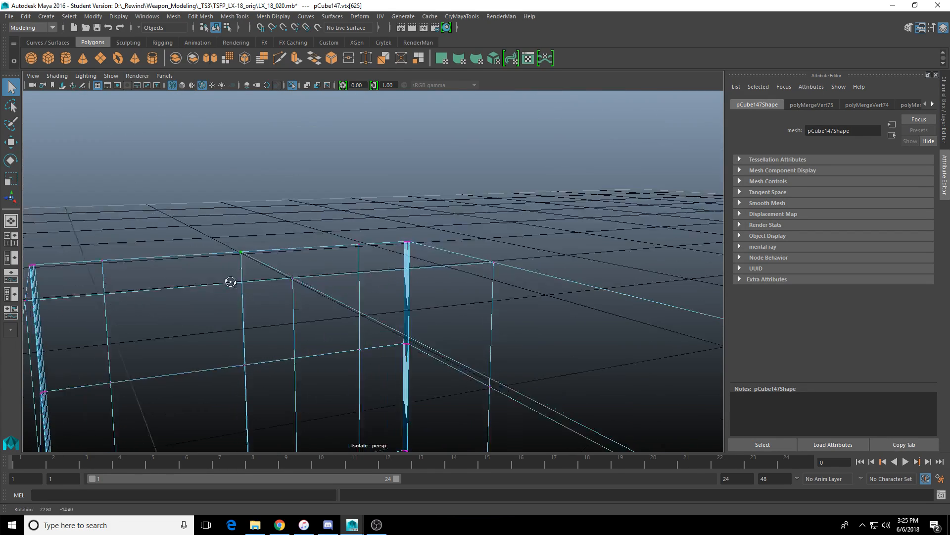
# Step: Merge the remaining overlapping seam vertices along the block's top face and its far end, and return to shaded object display
pyautogui.click(297, 288)
pyautogui.keyDown('alt'); pyautogui.moveTo(297, 287); pyautogui.dragTo(230, 266, button='middle'); pyautogui.keyUp('alt')
pyautogui.scroll(5, 231, 265)
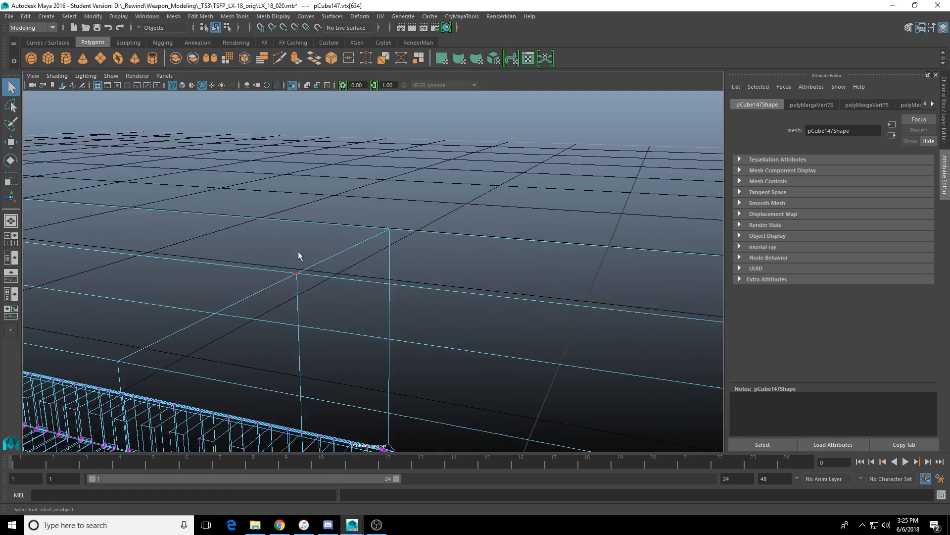
pyautogui.moveTo(310, 280)
pyautogui.keyDown('alt'); pyautogui.mouseDown()
pyautogui.moveTo(409, 286)
pyautogui.moveTo(310, 279)
pyautogui.mouseUp(); pyautogui.keyUp('alt')
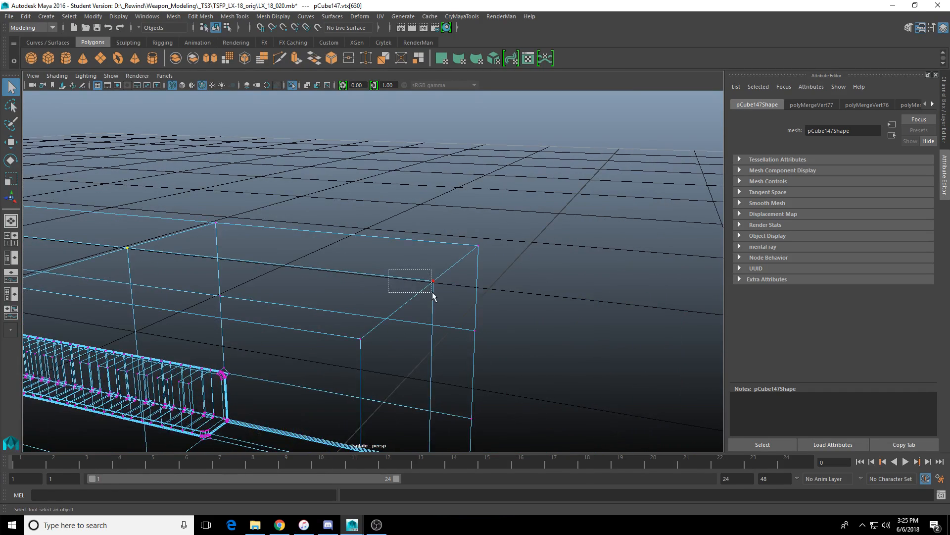
pyautogui.moveTo(432, 293); pyautogui.dragTo(381, 273)
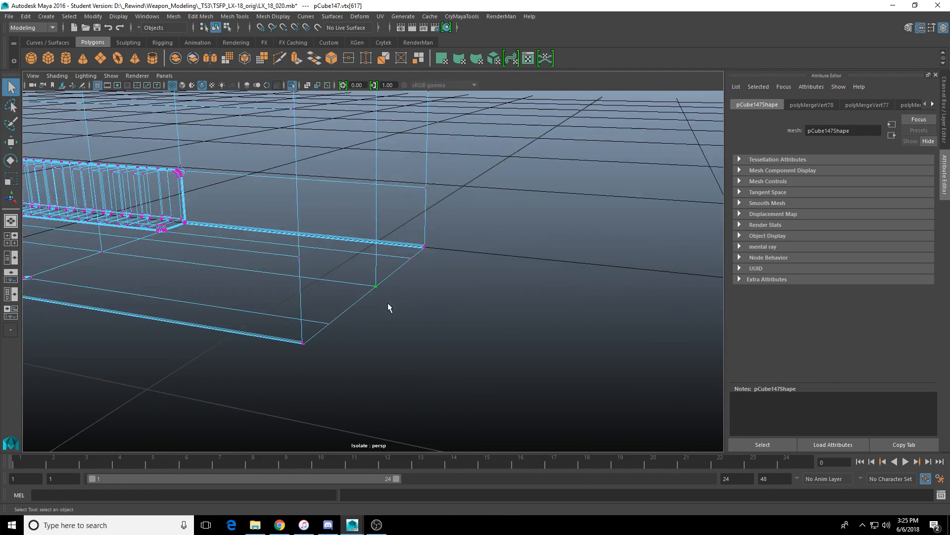
pyautogui.press('5')
pyautogui.scroll(3, 388, 302)
pyautogui.press('F8')
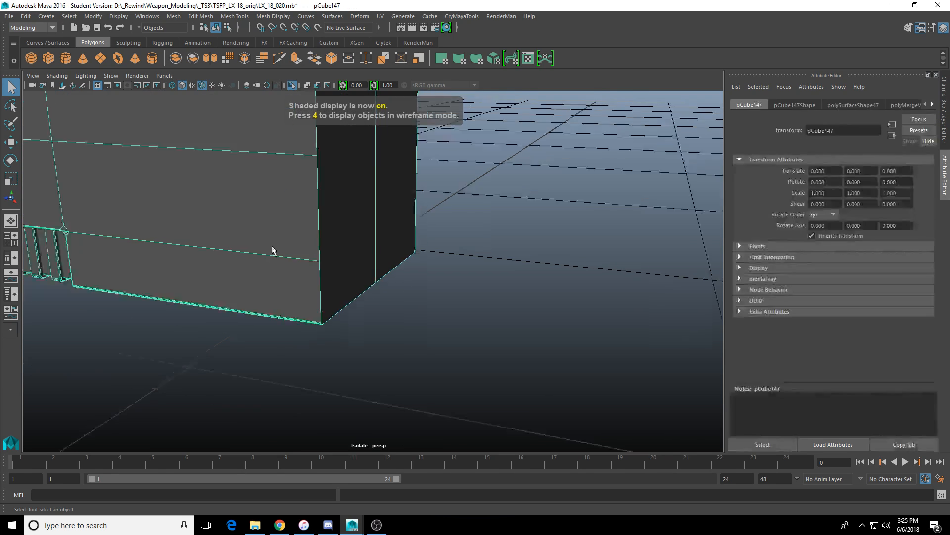
# Step: Delete the leftover interior faces along the centre plane inside the hollow block
pyautogui.keyDown('alt'); pyautogui.moveTo(272, 251); pyautogui.dragTo(407, 260); pyautogui.keyUp('alt')
pyautogui.moveTo(486, 296); pyautogui.dragTo(567, 341, button='right')
pyautogui.keyDown('alt'); pyautogui.moveTo(568, 342); pyautogui.dragTo(458, 320); pyautogui.keyUp('alt')
pyautogui.scroll(5, 464, 259)
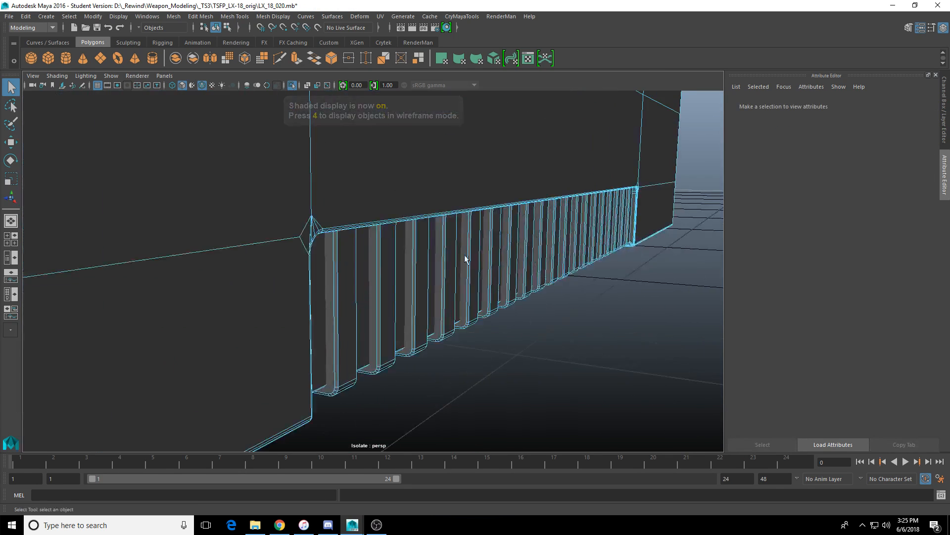
pyautogui.scroll(6, 465, 259)
pyautogui.click(444, 302)
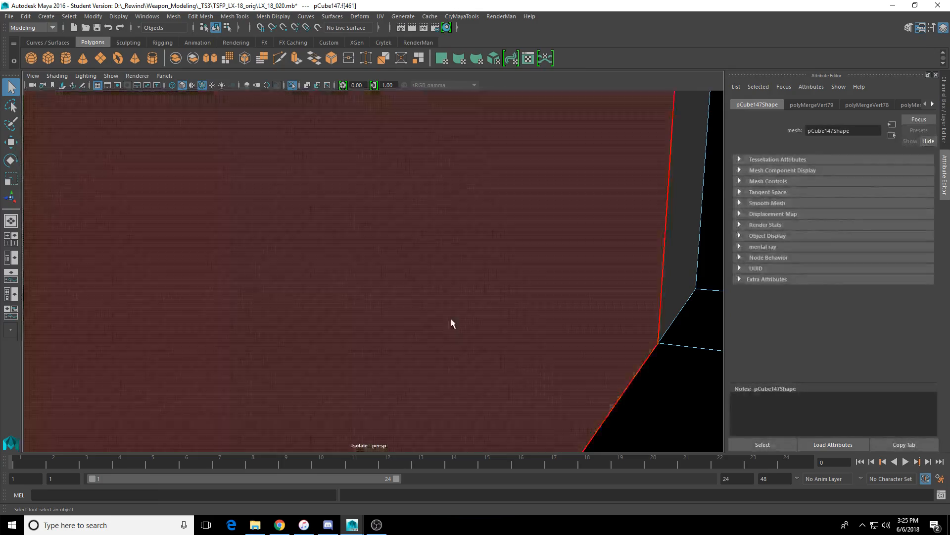
pyautogui.press('Delete')
pyautogui.click(658, 250)
pyautogui.press('Delete')
pyautogui.click(672, 243)
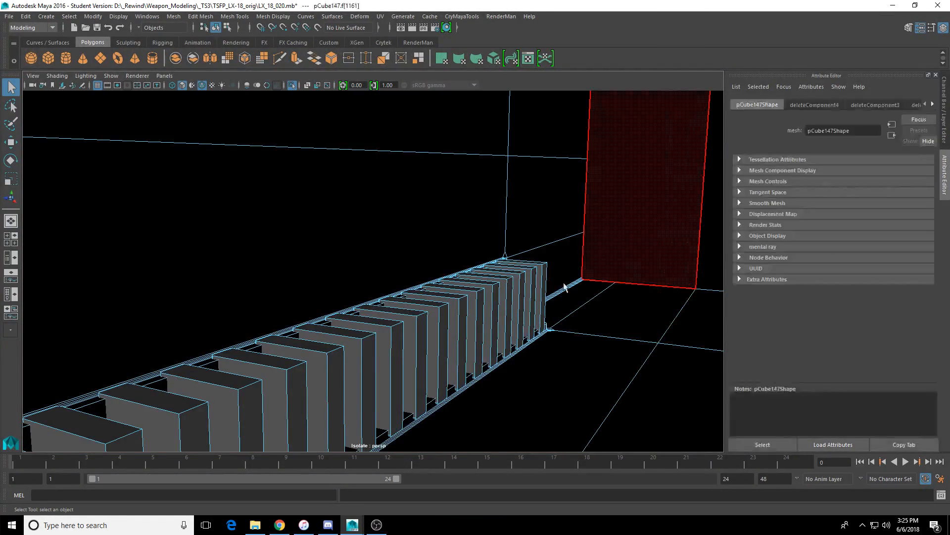
pyautogui.press('Delete')
# Step: Delete the last narrow interior face on the centre seam at the block's end and return to object selection
pyautogui.keyDown('alt'); pyautogui.moveTo(509, 308); pyautogui.dragTo(318, 265); pyautogui.keyUp('alt')
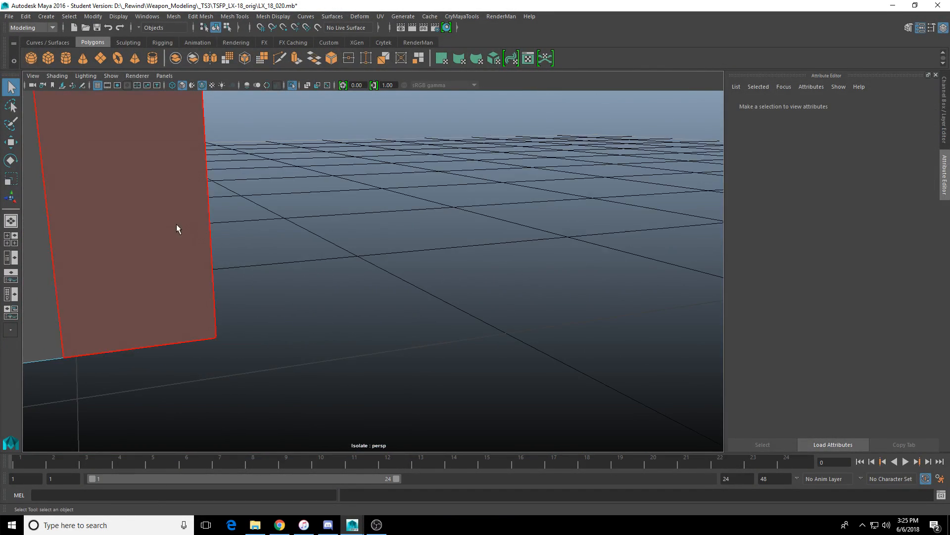
pyautogui.keyDown('alt'); pyautogui.moveTo(177, 224); pyautogui.dragTo(444, 304, button='middle'); pyautogui.keyUp('alt')
pyautogui.keyDown('alt'); pyautogui.moveTo(444, 305); pyautogui.dragTo(725, 315, button='right'); pyautogui.keyUp('alt')
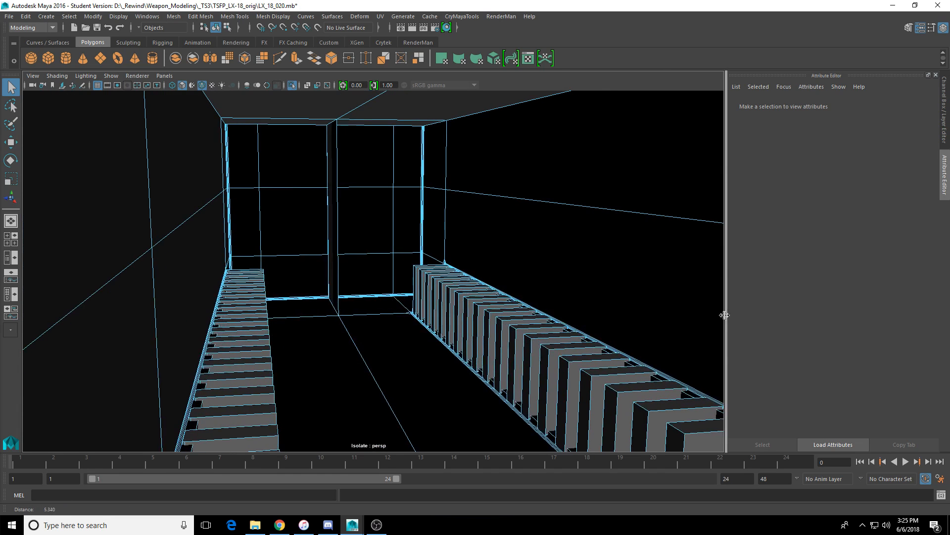
pyautogui.click(334, 239)
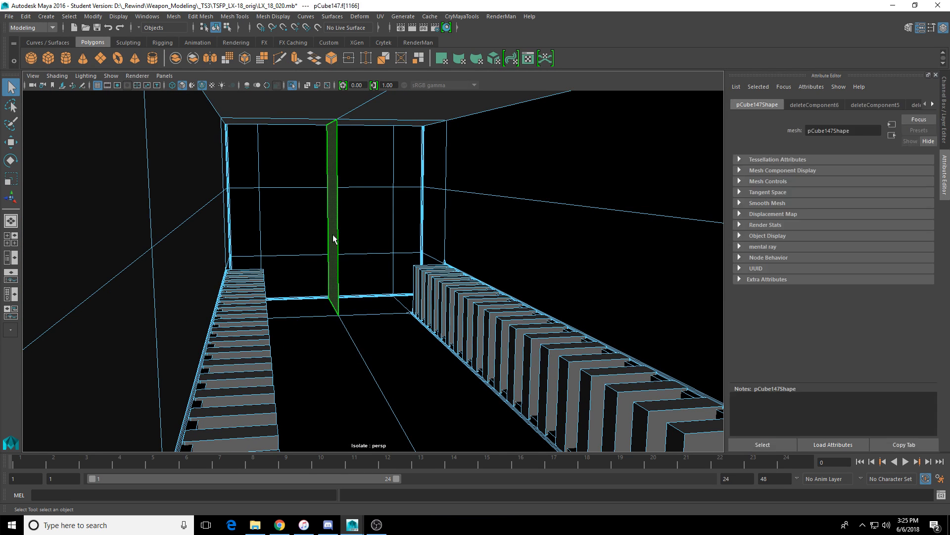
pyautogui.press('Delete')
pyautogui.moveTo(323, 251); pyautogui.dragTo(371, 216, button='right')
pyautogui.scroll(-5, 306, 275)
pyautogui.keyDown('alt'); pyautogui.moveTo(306, 275); pyautogui.dragTo(471, 312); pyautogui.keyUp('alt')
pyautogui.click(419, 275)
pyautogui.scroll(4, 470, 312)
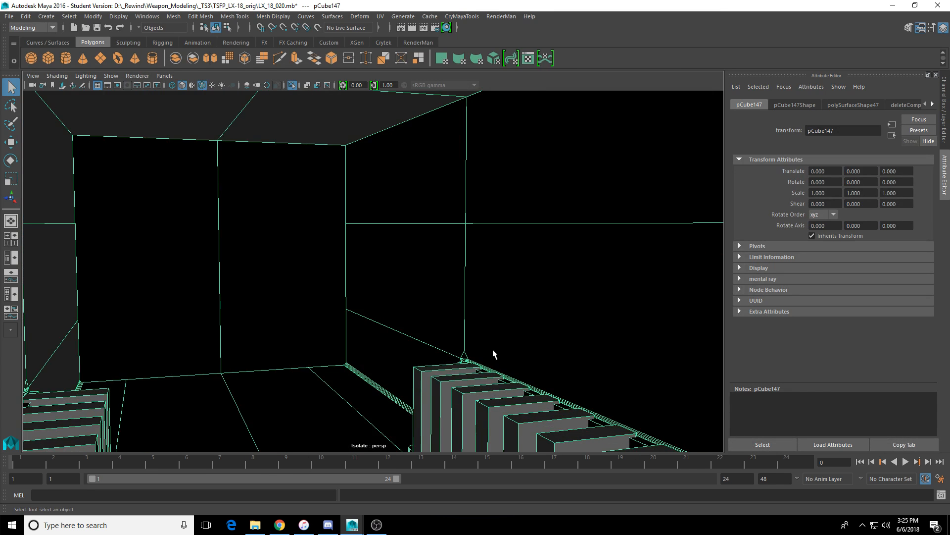
pyautogui.keyDown('alt'); pyautogui.moveTo(493, 354); pyautogui.dragTo(452, 206, button='middle'); pyautogui.keyUp('alt')
pyautogui.keyDown('alt'); pyautogui.moveTo(452, 206); pyautogui.dragTo(447, 281); pyautogui.keyUp('alt')
pyautogui.moveTo(448, 281); pyautogui.dragTo(452, 318, button='right')
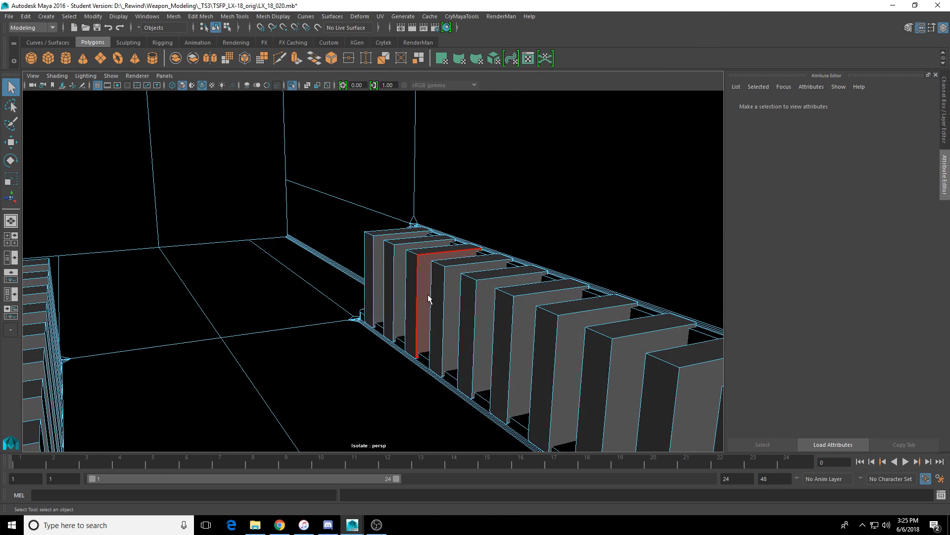
pyautogui.click(385, 234)
pyautogui.keyDown('alt'); pyautogui.moveTo(413, 265); pyautogui.dragTo(460, 242); pyautogui.keyUp('alt')
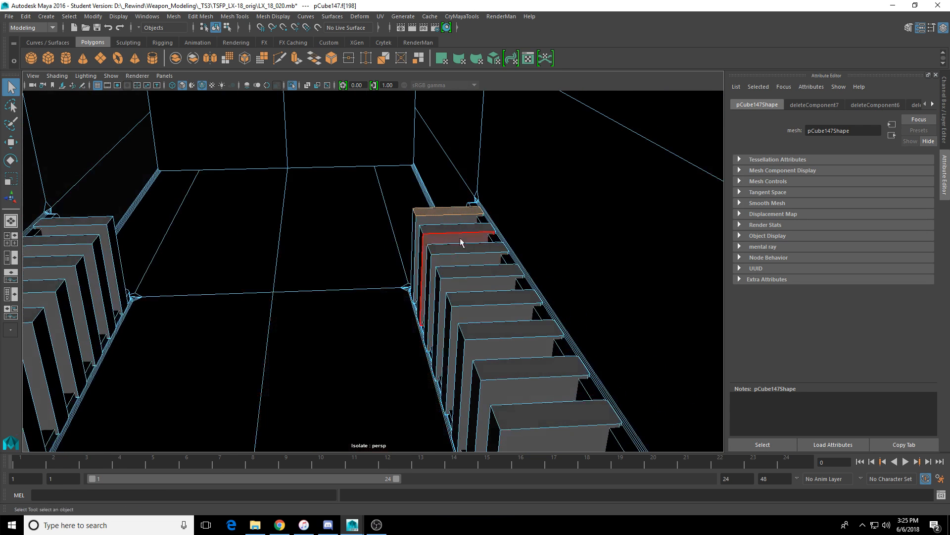
pyautogui.moveTo(356, 287); pyautogui.dragTo(377, 311, button='right')
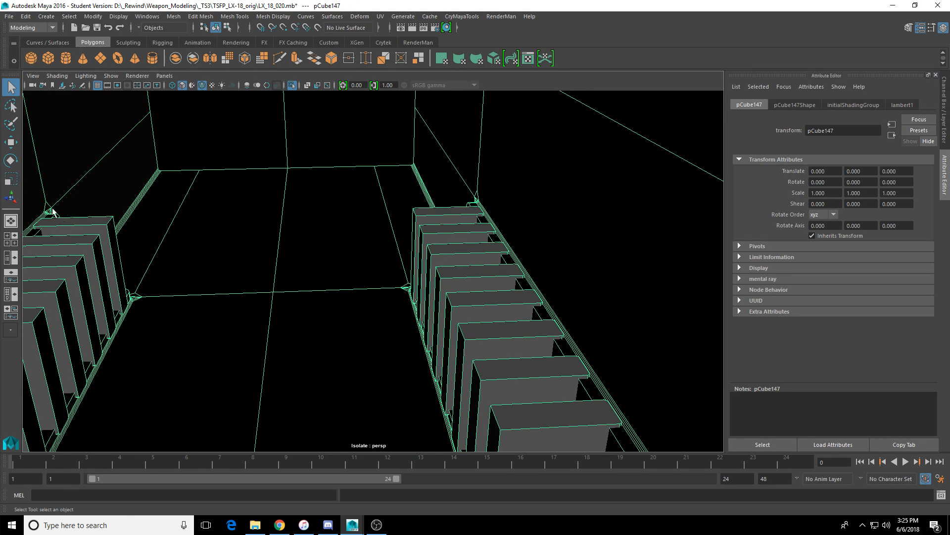
# Step: Set the Select tool's symmetry to Object X and switch to face selection
pyautogui.doubleClick(16, 89)
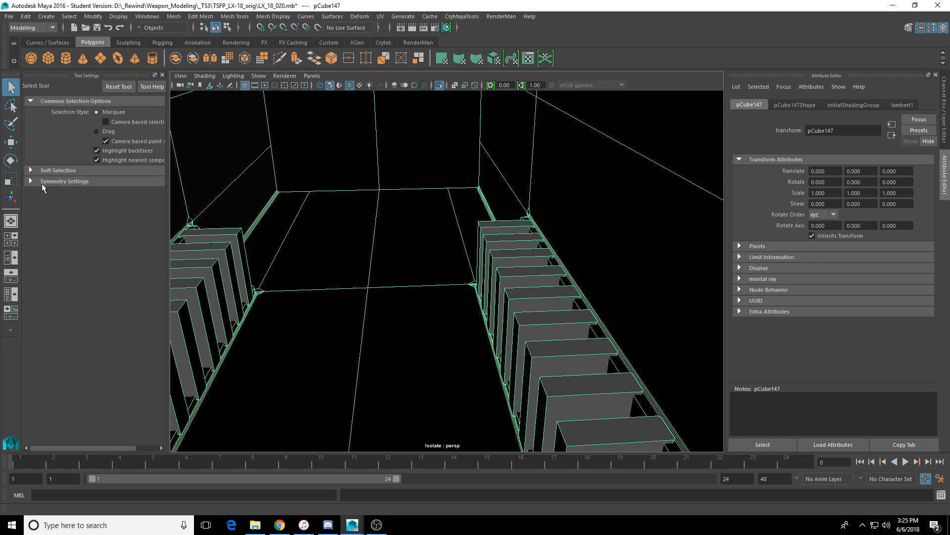
pyautogui.click(36, 180)
pyautogui.click(100, 194)
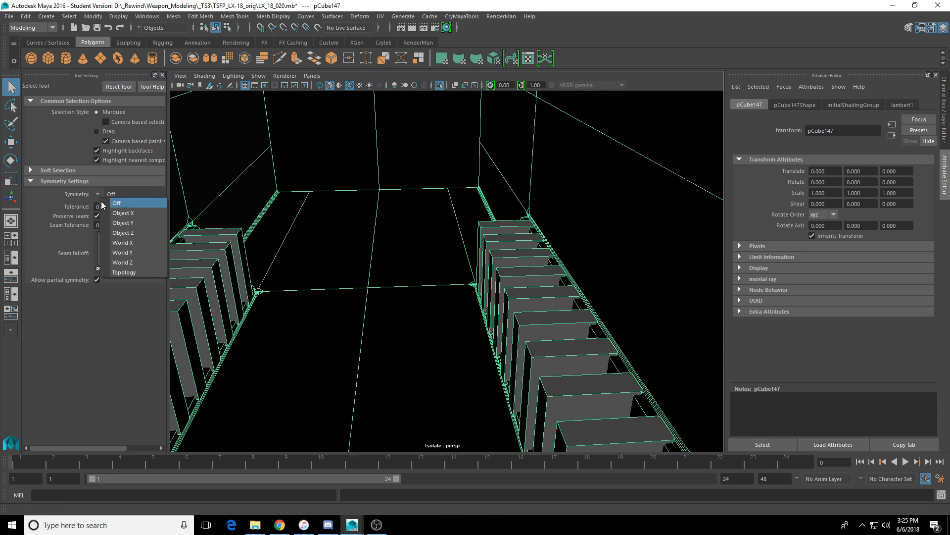
pyautogui.click(132, 214)
pyautogui.press('F11')
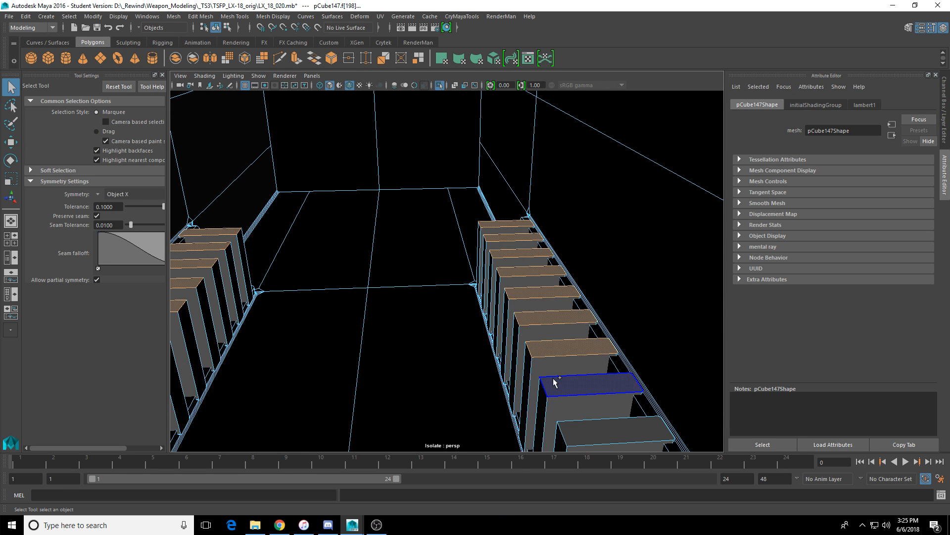
# Step: With symmetry on, select the top and inner faces of the interior ribs from the far end to the middle of the row
pyautogui.keyDown('alt'); pyautogui.moveTo(554, 381); pyautogui.dragTo(500, 360); pyautogui.keyUp('alt')
pyautogui.keyDown('alt'); pyautogui.moveTo(546, 350); pyautogui.dragTo(526, 333); pyautogui.keyUp('alt')
pyautogui.keyDown('shift'); pyautogui.click(368, 290); pyautogui.keyUp('shift')
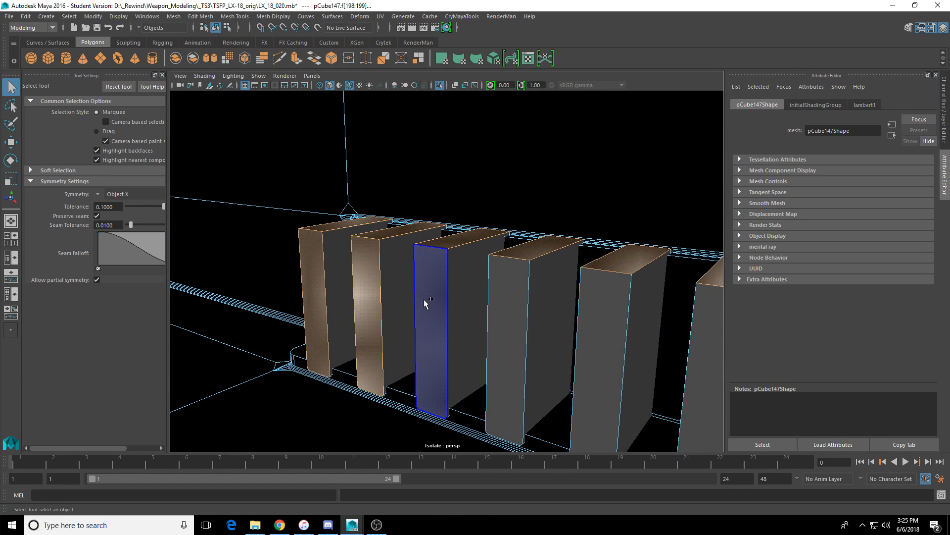
pyautogui.keyDown('alt'); pyautogui.moveTo(585, 336); pyautogui.dragTo(387, 255); pyautogui.keyUp('alt')
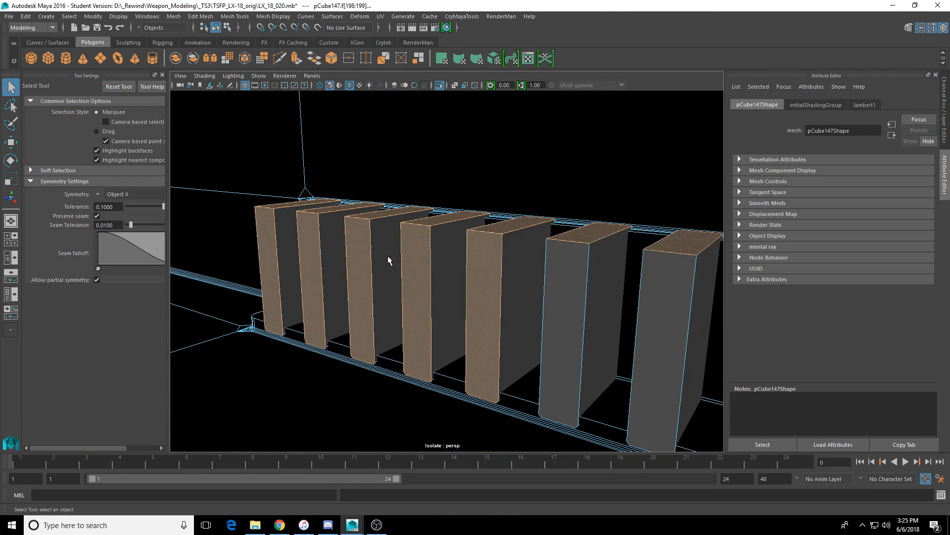
pyautogui.keyDown('alt'); pyautogui.moveTo(666, 340); pyautogui.dragTo(464, 290); pyautogui.keyUp('alt')
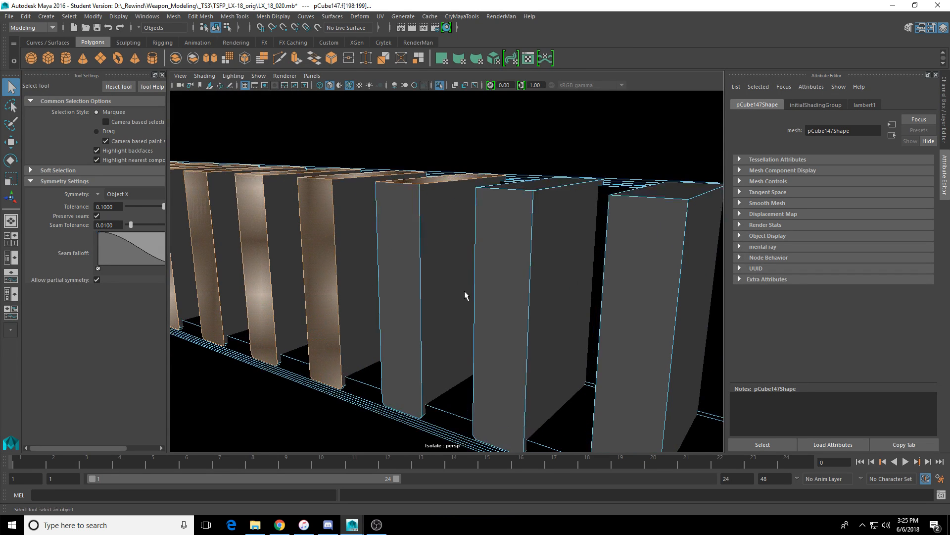
pyautogui.keyDown('shift'); pyautogui.click(394, 293); pyautogui.keyUp('shift')
pyautogui.keyDown('shift'); pyautogui.click(498, 313); pyautogui.keyUp('shift')
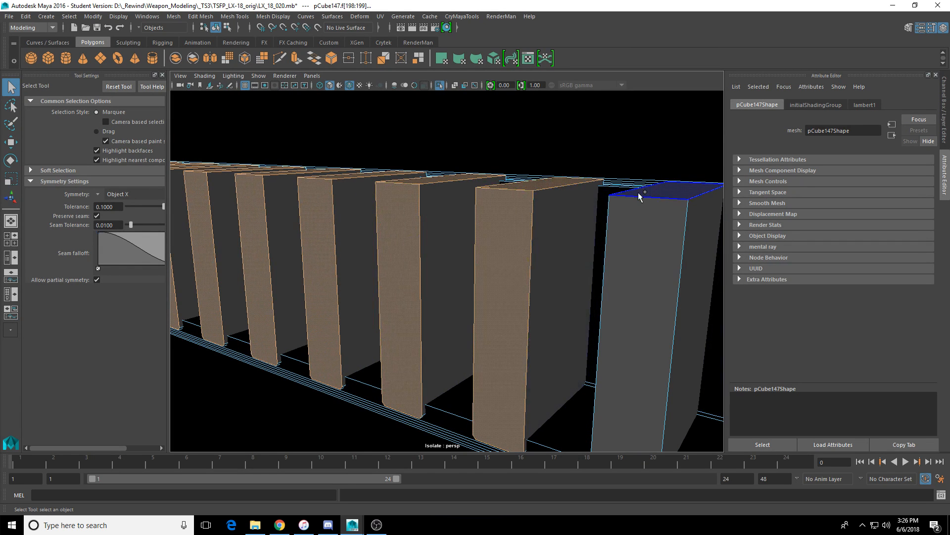
pyautogui.keyDown('alt'); pyautogui.moveTo(649, 265); pyautogui.dragTo(421, 274); pyautogui.keyUp('alt')
pyautogui.keyDown('shift'); pyautogui.click(391, 278); pyautogui.keyUp('shift')
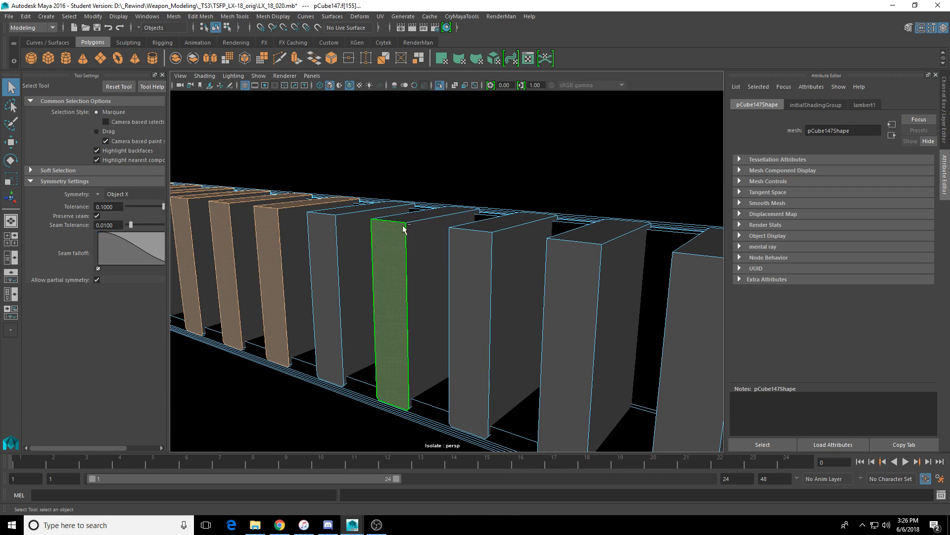
pyautogui.keyDown('shift'); pyautogui.click(326, 248); pyautogui.keyUp('shift')
pyautogui.keyDown('shift'); pyautogui.click(446, 281); pyautogui.keyUp('shift')
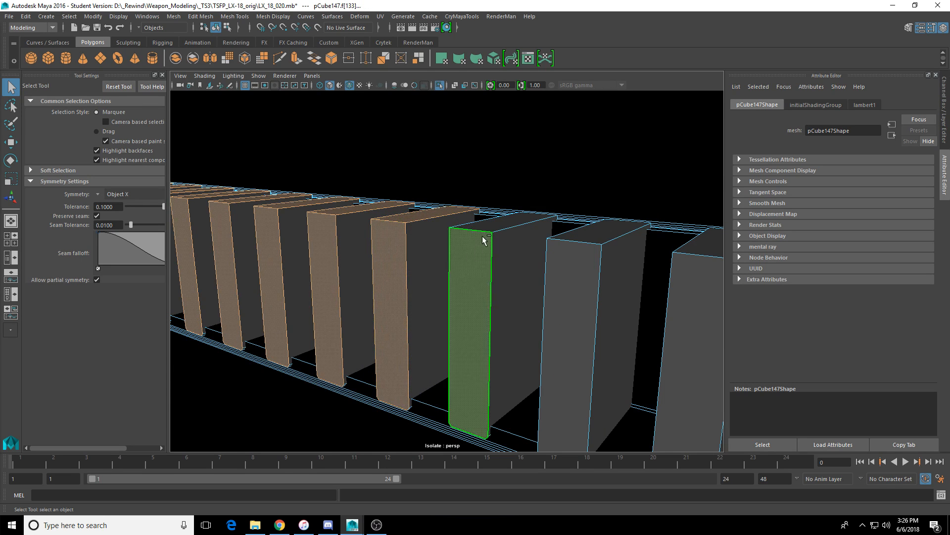
# Step: Add the remaining ribs' top and inner faces to the selection, up to the rounded end of the recess
pyautogui.keyDown('alt'); pyautogui.moveTo(576, 262); pyautogui.dragTo(372, 236, button='middle'); pyautogui.keyUp('alt')
pyautogui.keyDown('shift'); pyautogui.click(373, 236); pyautogui.keyUp('shift')
pyautogui.keyDown('shift'); pyautogui.click(351, 280); pyautogui.keyUp('shift')
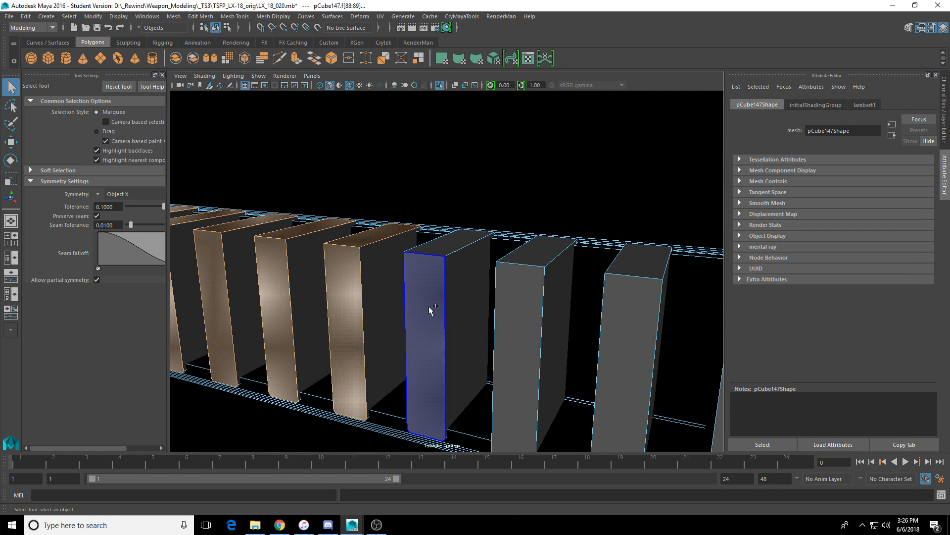
pyautogui.keyDown('shift'); pyautogui.click(431, 297); pyautogui.keyUp('shift')
pyautogui.keyDown('shift'); pyautogui.click(511, 298); pyautogui.keyUp('shift')
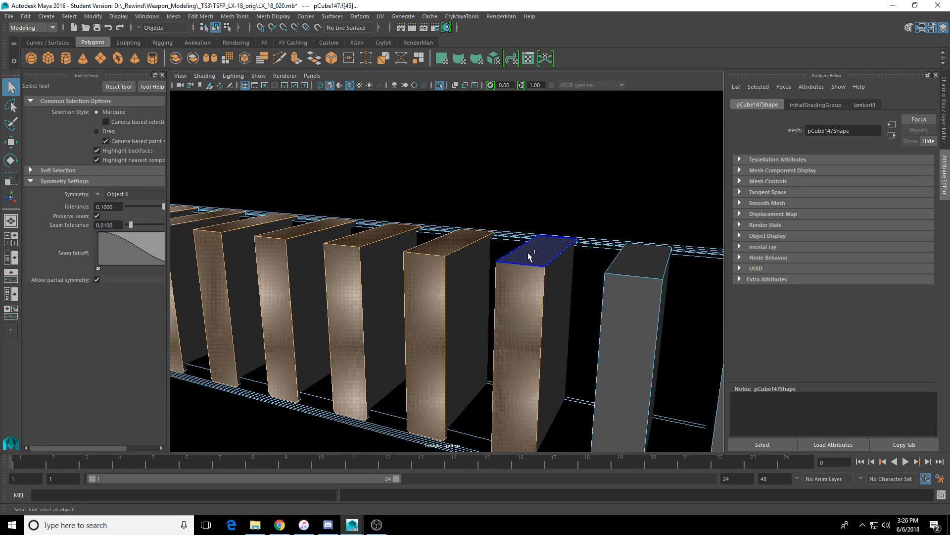
pyautogui.keyDown('shift'); pyautogui.click(531, 252); pyautogui.keyUp('shift')
pyautogui.scroll(-5, 639, 307)
pyautogui.scroll(4, 633, 327)
pyautogui.keyDown('alt'); pyautogui.moveTo(633, 327); pyautogui.dragTo(403, 229, button='middle'); pyautogui.keyUp('alt')
pyautogui.keyDown('shift'); pyautogui.click(403, 230); pyautogui.keyUp('shift')
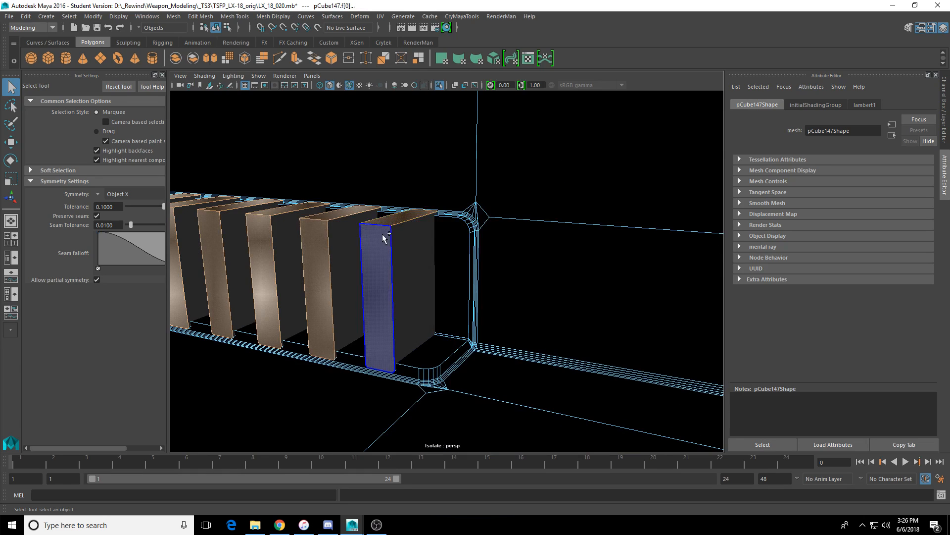
# Step: Show the block in shaded object display, check it among the gun's other parts, and isolate and frame it again
pyautogui.scroll(4, 383, 233)
pyautogui.keyDown('alt'); pyautogui.moveTo(382, 234); pyautogui.dragTo(463, 282); pyautogui.keyUp('alt')
pyautogui.click(429, 284)
pyautogui.press('5')
pyautogui.scroll(-5, 410, 333)
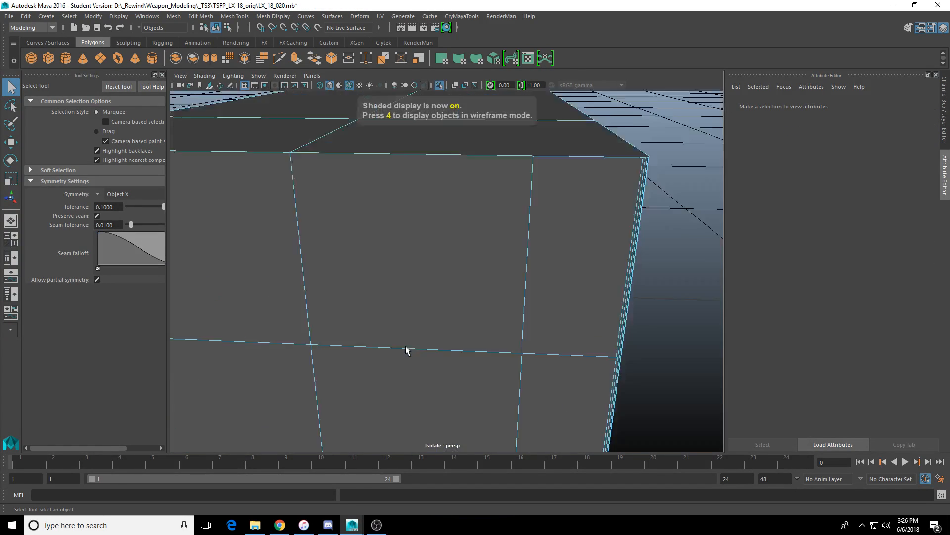
pyautogui.keyDown('alt'); pyautogui.moveTo(405, 350); pyautogui.dragTo(344, 297); pyautogui.keyUp('alt')
pyautogui.moveTo(344, 297); pyautogui.dragTo(456, 204, button='right')
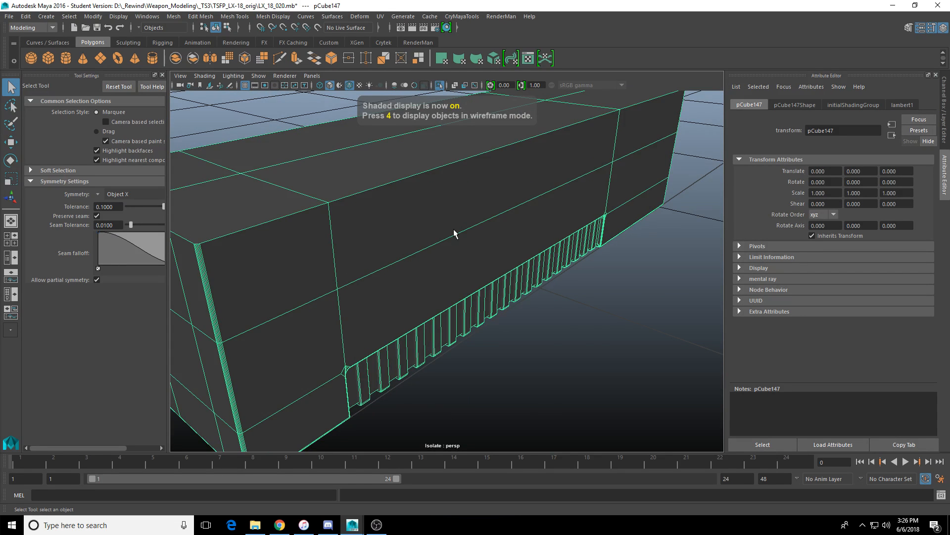
pyautogui.hotkey('ctrl', '1')
pyautogui.keyDown('alt'); pyautogui.moveTo(424, 254); pyautogui.dragTo(447, 257); pyautogui.keyUp('alt')
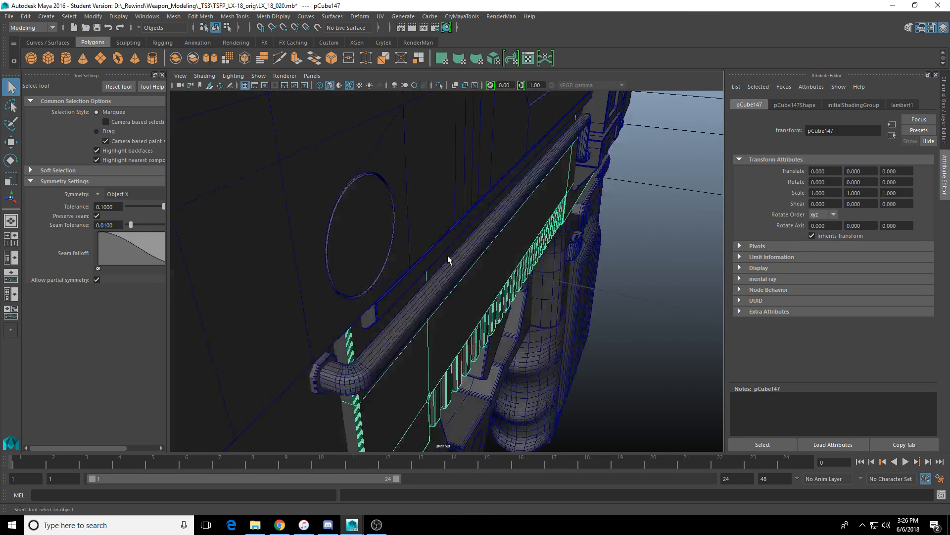
pyautogui.hotkey('ctrl', '1')
pyautogui.press('f')
# Step: Select the mirrored pair of top faces at the block's end and apply Poke Face to them
pyautogui.press('F11')
pyautogui.click(543, 188)
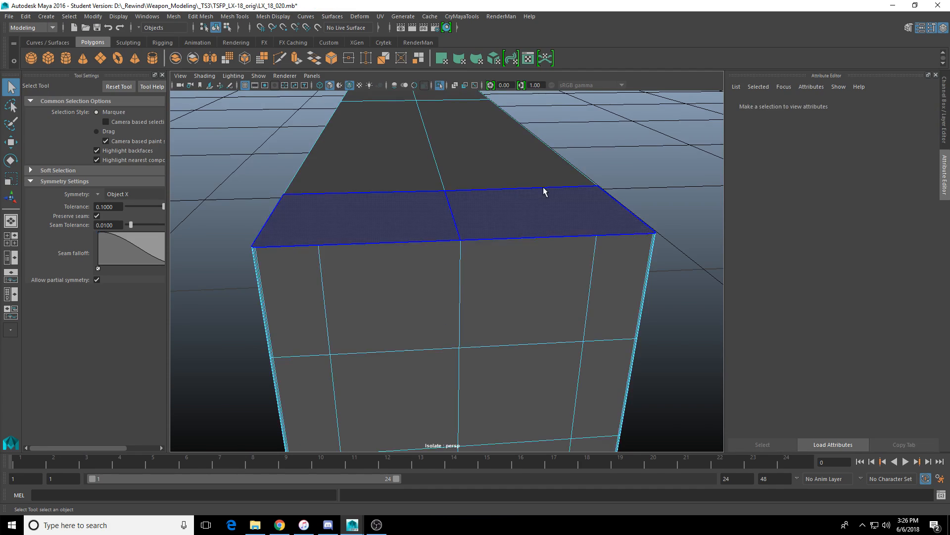
pyautogui.click(543, 189)
pyautogui.scroll(-5, 421, 257)
pyautogui.keyDown('alt'); pyautogui.moveTo(414, 250); pyautogui.dragTo(421, 256); pyautogui.keyUp('alt')
pyautogui.scroll(4, 421, 256)
pyautogui.keyDown('alt'); pyautogui.moveTo(391, 218); pyautogui.dragTo(388, 283); pyautogui.keyUp('alt')
pyautogui.keyDown('alt'); pyautogui.moveTo(388, 283); pyautogui.dragTo(492, 239, button='middle'); pyautogui.keyUp('alt')
pyautogui.keyDown('alt'); pyautogui.moveTo(492, 239); pyautogui.dragTo(529, 297); pyautogui.keyUp('alt')
pyautogui.keyDown('shift'); pyautogui.rightClick(529, 297); pyautogui.keyUp('shift')
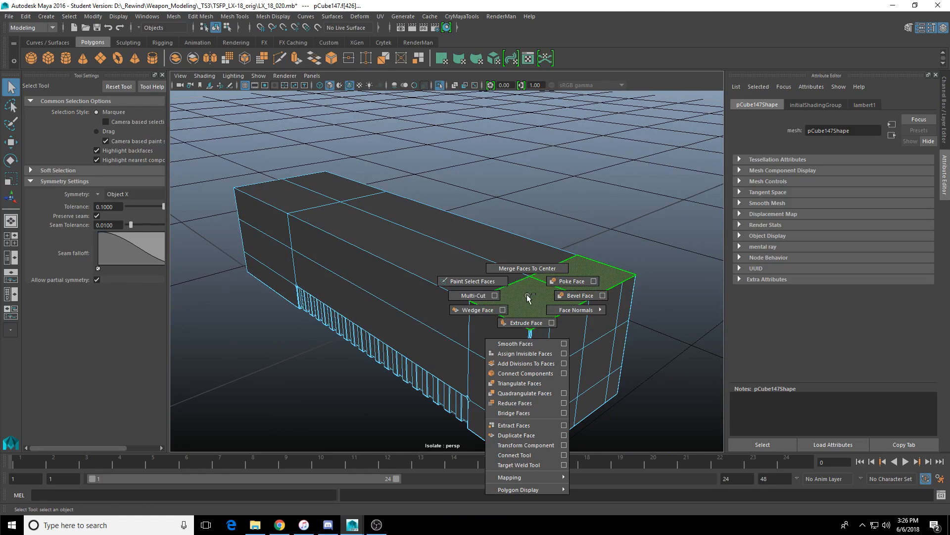
pyautogui.click(568, 282)
pyautogui.keyDown('alt'); pyautogui.moveTo(519, 233); pyautogui.dragTo(322, 342); pyautogui.keyUp('alt')
pyautogui.click(361, 337)
# Step: Try poking the lower side face between the block's end and the ribbed strip, and undo the poke
pyautogui.keyDown('alt'); pyautogui.moveTo(323, 341); pyautogui.dragTo(417, 337, button='middle'); pyautogui.keyUp('alt')
pyautogui.scroll(4, 417, 337)
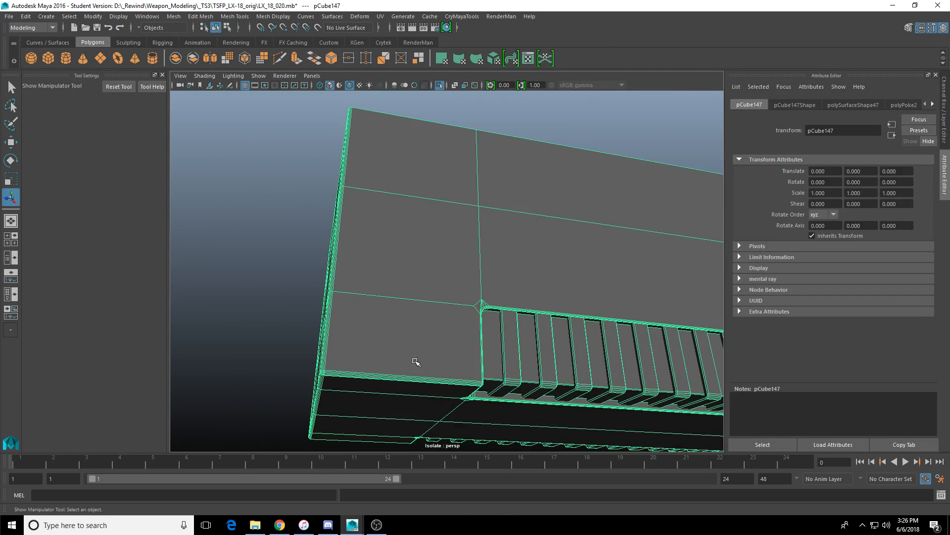
pyautogui.moveTo(416, 361); pyautogui.dragTo(416, 386, button='right')
pyautogui.click(424, 344)
pyautogui.press('f')
pyautogui.scroll(-2, 424, 343)
pyautogui.keyDown('alt'); pyautogui.moveTo(509, 322); pyautogui.dragTo(477, 332); pyautogui.keyUp('alt')
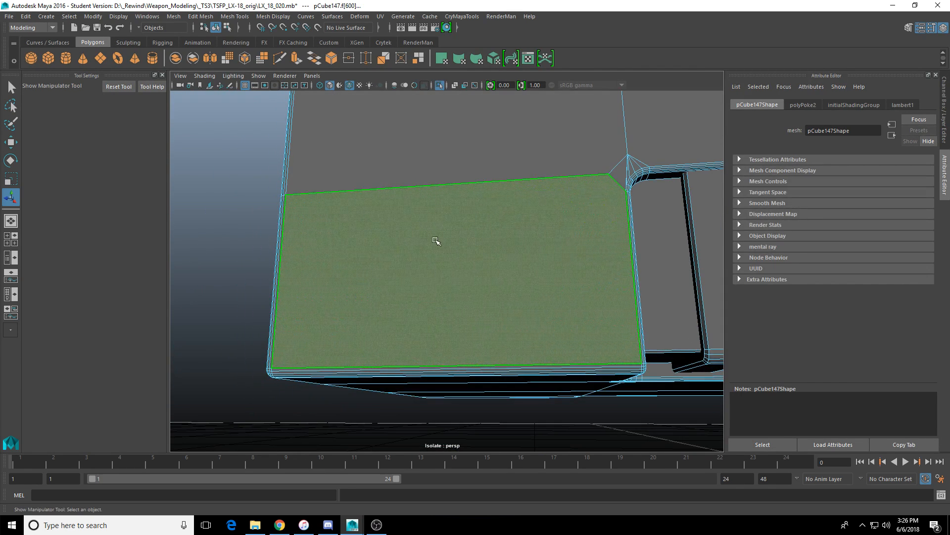
pyautogui.scroll(-5, 435, 239)
pyautogui.keyDown('alt'); pyautogui.moveTo(515, 224); pyautogui.dragTo(528, 248); pyautogui.keyUp('alt')
pyautogui.keyDown('alt'); pyautogui.moveTo(528, 248); pyautogui.dragTo(449, 327, button='middle'); pyautogui.keyUp('alt')
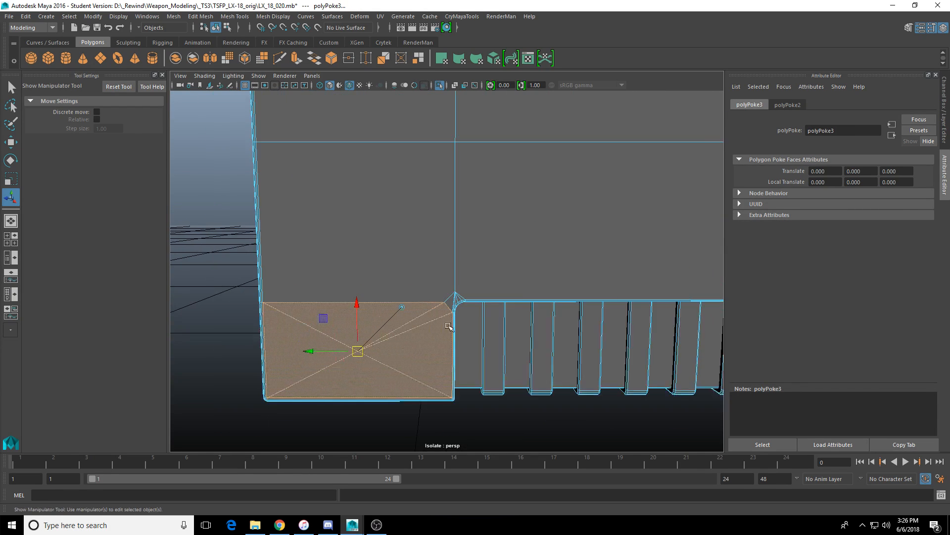
pyautogui.keyDown('alt'); pyautogui.moveTo(536, 286); pyautogui.dragTo(503, 308); pyautogui.keyUp('alt')
pyautogui.hotkey('ctrl', 'z')
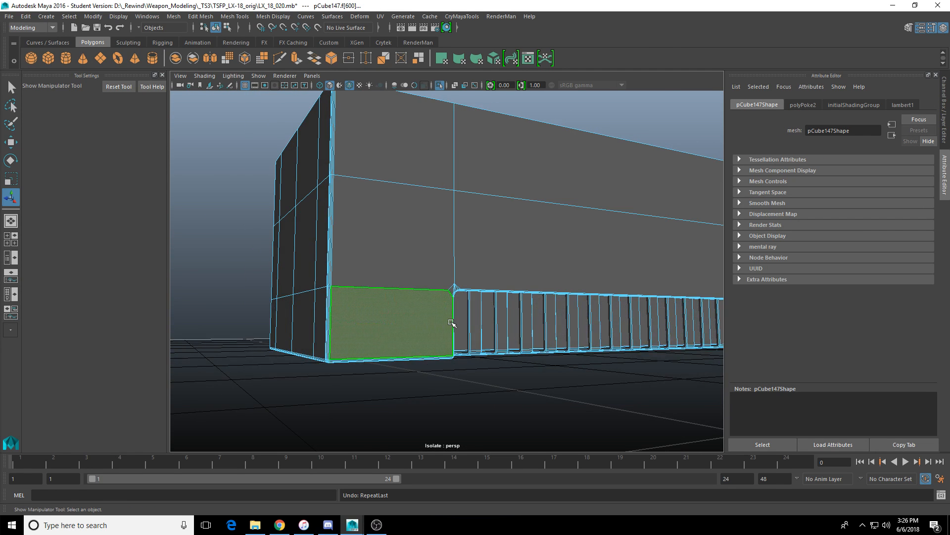
# Step: Triangulate the mirrored lower side faces between the block's end and the ribbed strip
pyautogui.keyDown('alt'); pyautogui.moveTo(456, 329); pyautogui.dragTo(503, 333); pyautogui.keyUp('alt')
pyautogui.press('q')
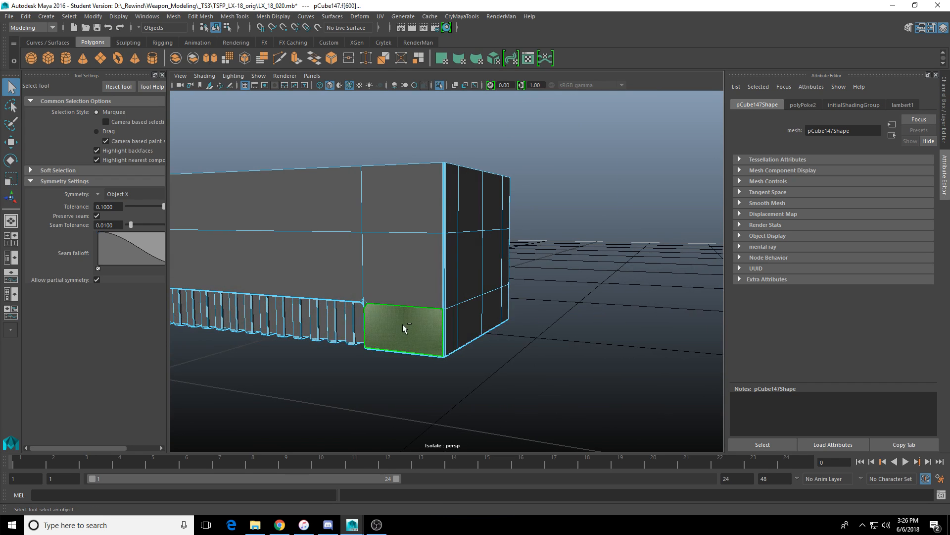
pyautogui.keyDown('shift'); pyautogui.rightClick(403, 326); pyautogui.keyUp('shift')
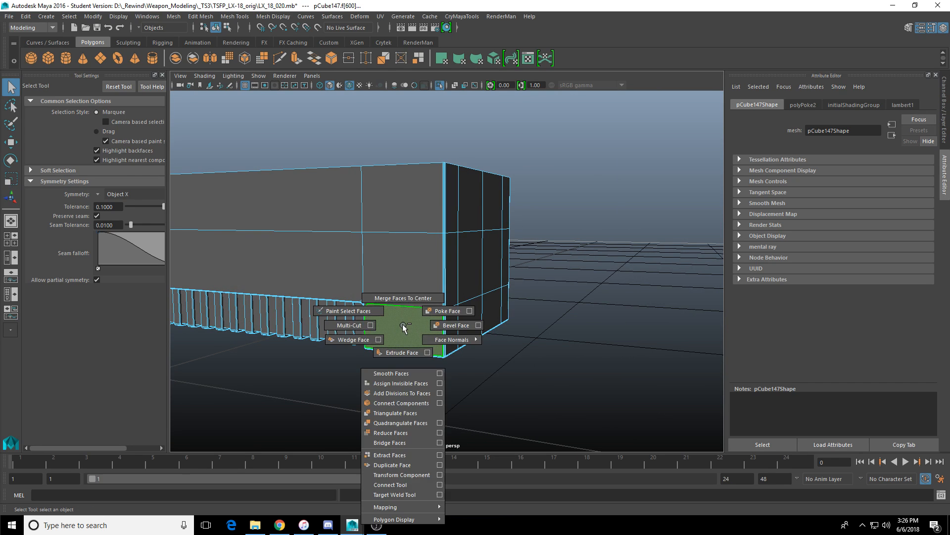
pyautogui.click(396, 413)
pyautogui.keyDown('alt'); pyautogui.moveTo(542, 285); pyautogui.dragTo(357, 278); pyautogui.keyUp('alt')
pyautogui.scroll(3, 486, 287)
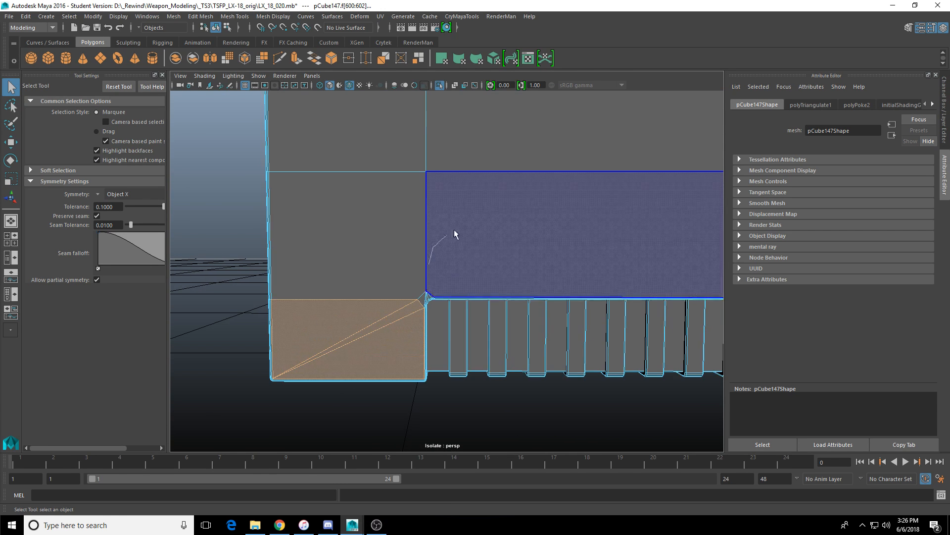
# Step: Triangulate the mirrored long side faces directly above the ribbed strip
pyautogui.scroll(-1, 454, 230)
pyautogui.click(477, 218)
pyautogui.keyDown('alt'); pyautogui.moveTo(562, 234); pyautogui.dragTo(465, 234, button='middle'); pyautogui.keyUp('alt')
pyautogui.scroll(2, 469, 234)
pyautogui.moveTo(524, 247); pyautogui.dragTo(524, 285, button='right')
pyautogui.click(530, 251)
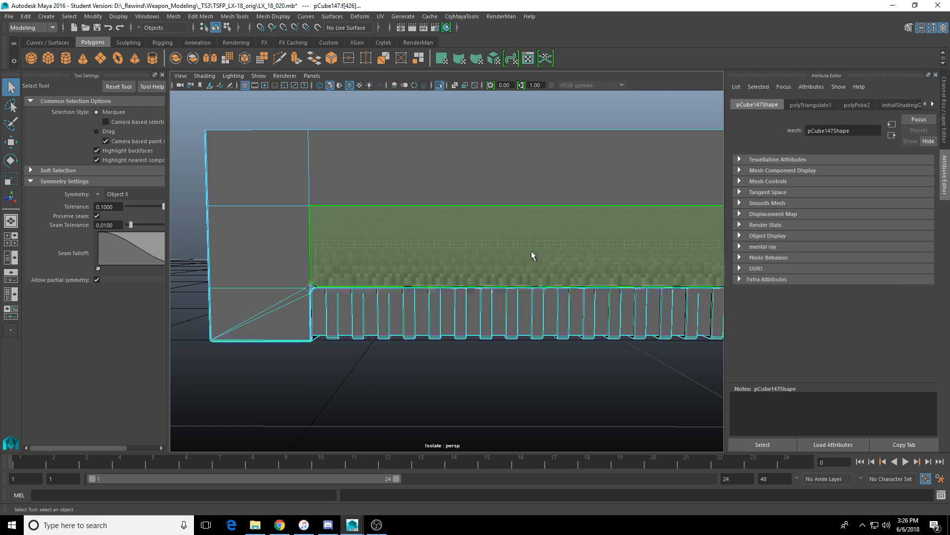
pyautogui.keyDown('alt'); pyautogui.moveTo(531, 251); pyautogui.dragTo(278, 258, button='middle'); pyautogui.keyUp('alt')
pyautogui.scroll(-1, 277, 257)
pyautogui.press('g')
pyautogui.keyDown('alt'); pyautogui.moveTo(299, 254); pyautogui.dragTo(638, 283); pyautogui.keyUp('alt')
pyautogui.scroll(-5, 437, 276)
pyautogui.keyDown('alt'); pyautogui.moveTo(638, 282); pyautogui.dragTo(571, 265, button='middle'); pyautogui.keyUp('alt')
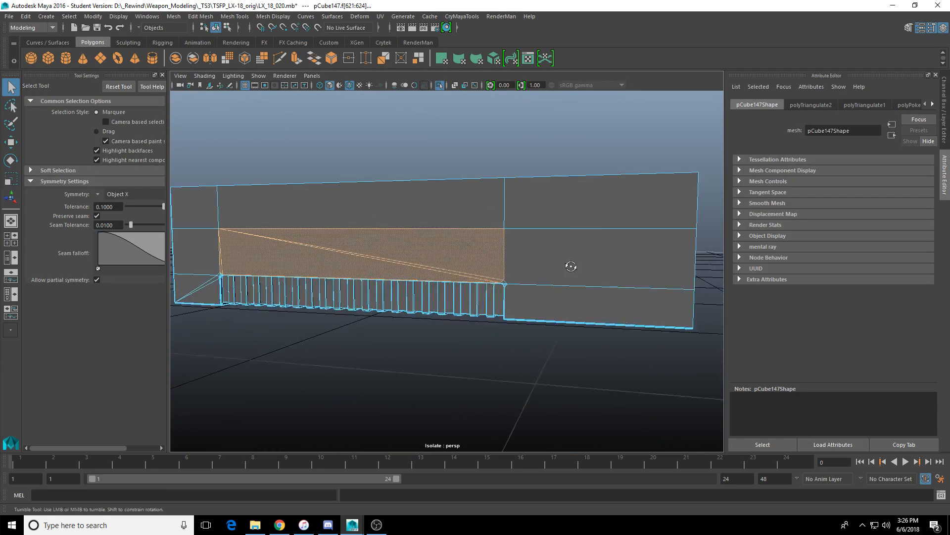
# Step: Triangulate the middle and lower side faces between the ribbed strip and the block's opposite end
pyautogui.keyDown('alt'); pyautogui.moveTo(571, 265); pyautogui.dragTo(577, 252); pyautogui.keyUp('alt')
pyautogui.click(580, 256)
pyautogui.press('g')
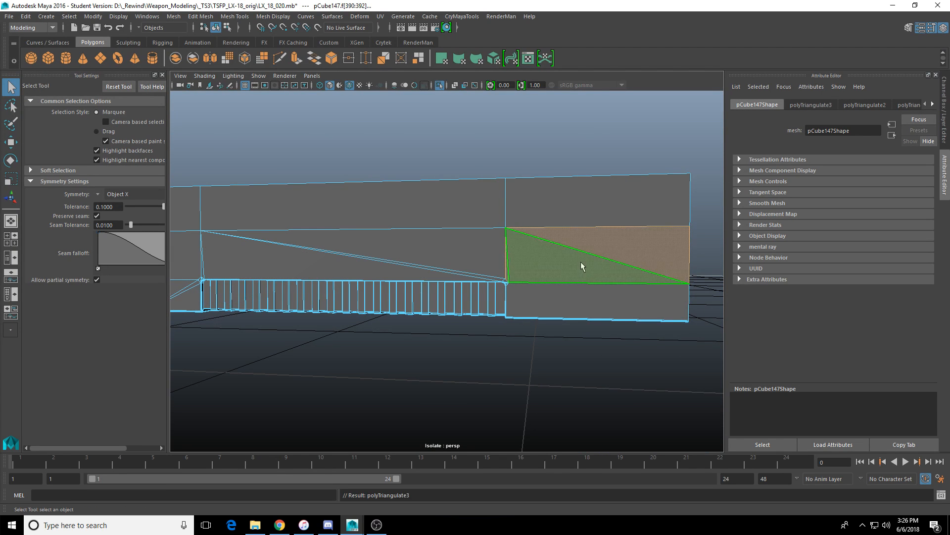
pyautogui.click(573, 296)
pyautogui.press('g')
# Step: Try triangulating the block's mirrored end faces, and undo the triangulation
pyautogui.keyDown('alt'); pyautogui.moveTo(537, 293); pyautogui.dragTo(376, 350); pyautogui.keyUp('alt')
pyautogui.click(407, 286)
pyautogui.press('g')
pyautogui.click(275, 275)
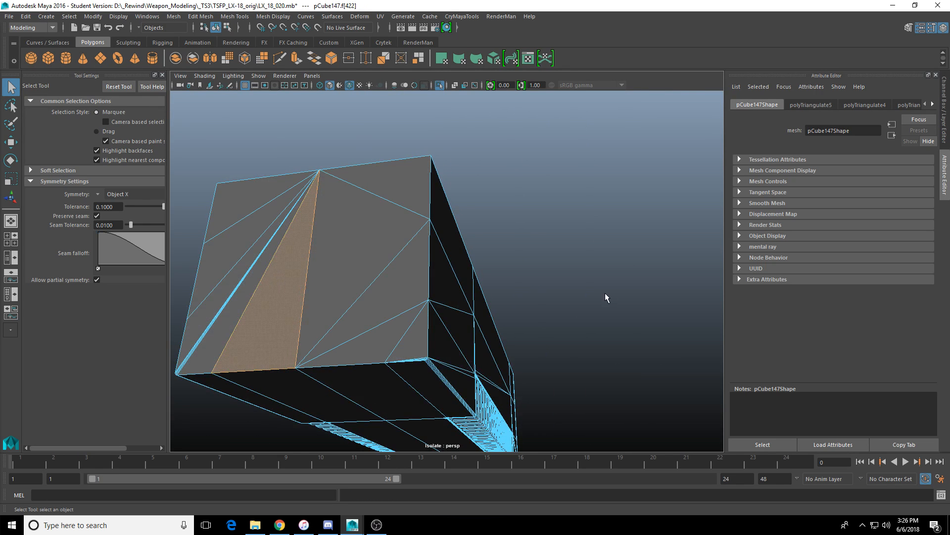
pyautogui.keyDown('alt'); pyautogui.moveTo(605, 292); pyautogui.dragTo(464, 284); pyautogui.keyUp('alt')
pyautogui.hotkey('ctrl', 'z')
pyautogui.hotkey('ctrl', 'z')
pyautogui.hotkey('ctrl', 'z')
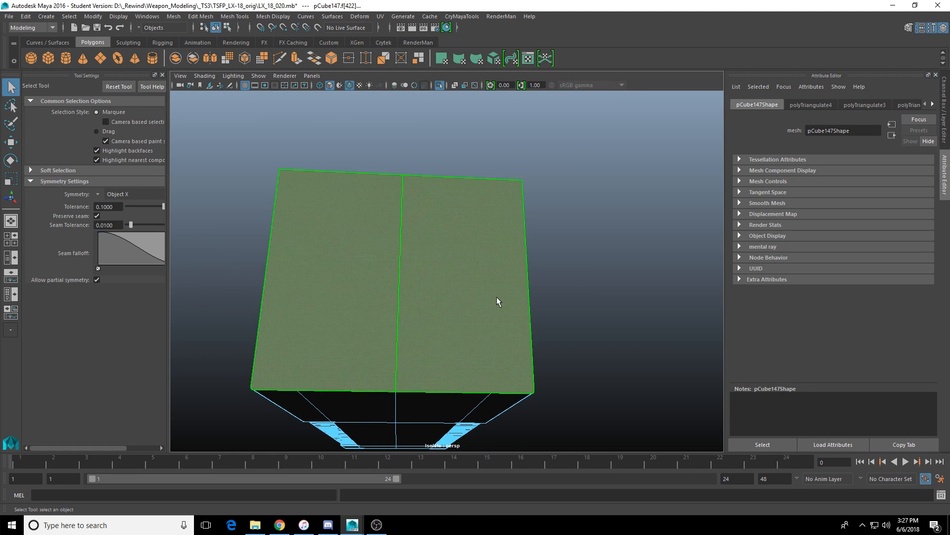
# Step: Apply Poke Face to the mirrored pair of faces at the block's end
pyautogui.keyDown('shift'); pyautogui.moveTo(462, 283); pyautogui.dragTo(481, 273, button='right'); pyautogui.keyUp('shift')
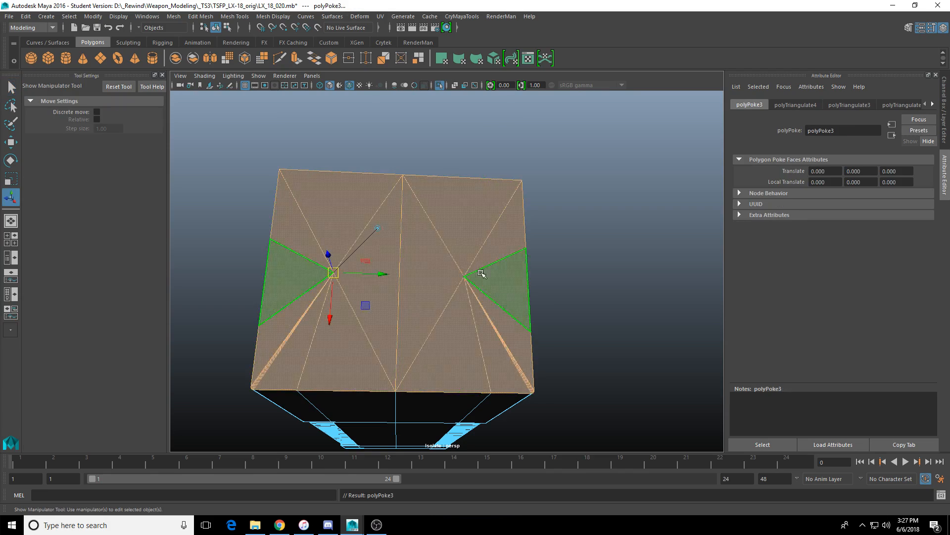
pyautogui.click(587, 224)
pyautogui.click(511, 269)
pyautogui.keyDown('alt'); pyautogui.moveTo(486, 269); pyautogui.dragTo(557, 284); pyautogui.keyUp('alt')
# Step: Leave isolation and examine the triangulated block in place among the gun's other parts
pyautogui.hotkey('ctrl', '1')
pyautogui.scroll(-4, 510, 269)
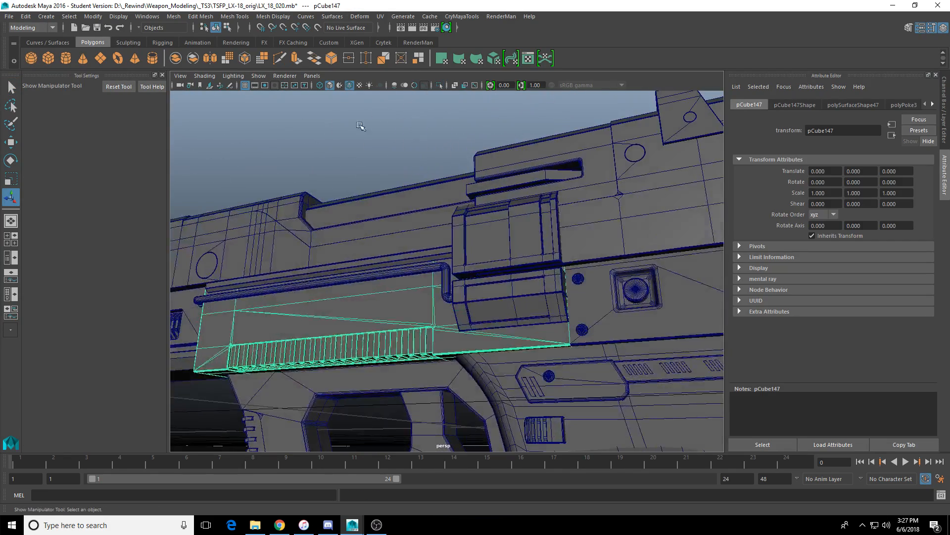
pyautogui.click(362, 127)
pyautogui.keyDown('alt'); pyautogui.moveTo(292, 208); pyautogui.dragTo(310, 249); pyautogui.keyUp('alt')
pyautogui.click(373, 328)
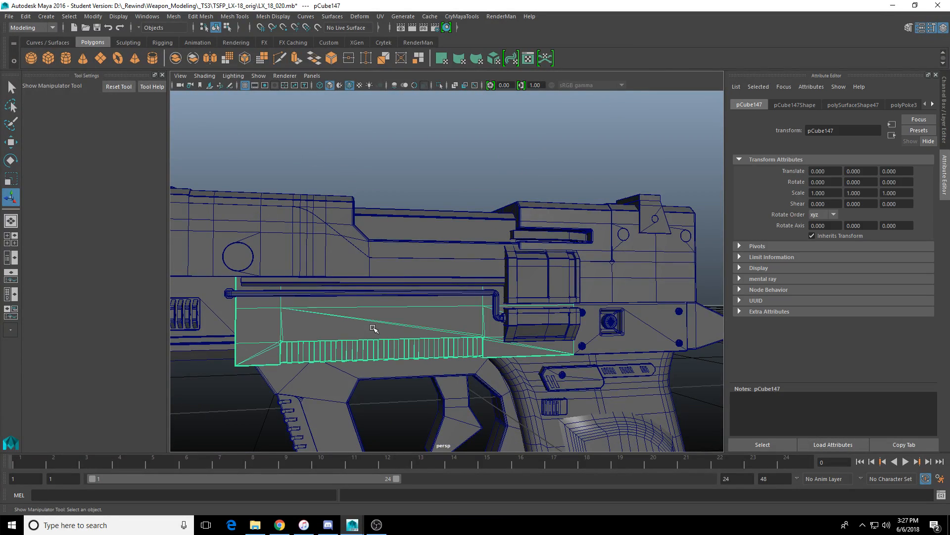
pyautogui.click(380, 142)
pyautogui.keyDown('alt'); pyautogui.moveTo(380, 142); pyautogui.dragTo(409, 117); pyautogui.keyUp('alt')
pyautogui.scroll(4, 452, 155)
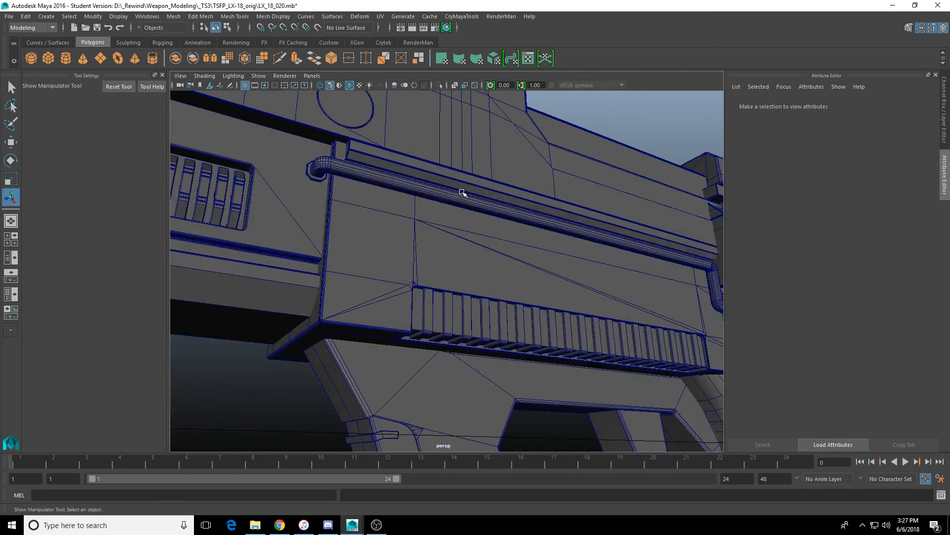
# Step: Turn off the wireframe overlay on shaded objects, then select and frame the ribbed insert in the housing below the barrel
pyautogui.click(347, 86)
pyautogui.moveTo(441, 193)
pyautogui.keyDown('alt'); pyautogui.mouseDown()
pyautogui.moveTo(473, 225)
pyautogui.moveTo(409, 236)
pyautogui.moveTo(474, 244)
pyautogui.mouseUp(); pyautogui.keyUp('alt')
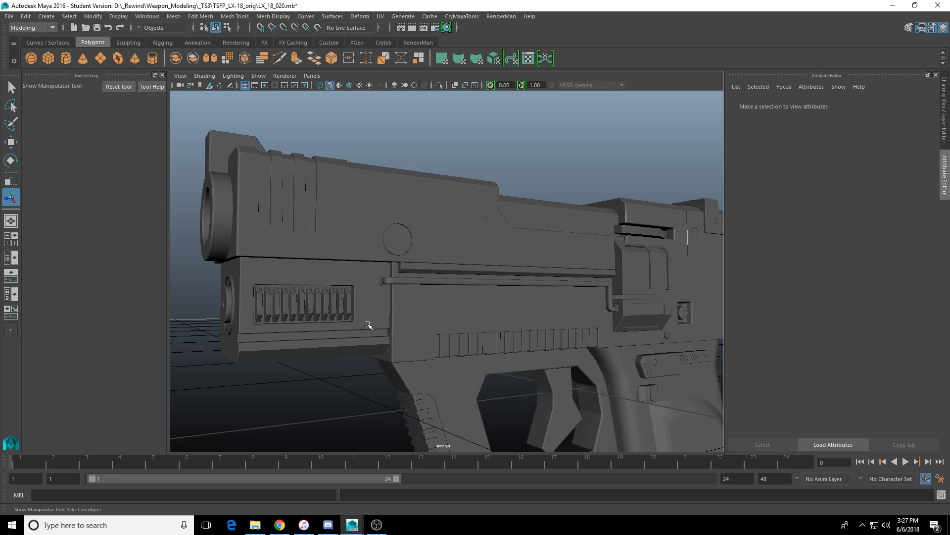
pyautogui.keyDown('alt'); pyautogui.moveTo(409, 224); pyautogui.dragTo(410, 240); pyautogui.keyUp('alt')
pyautogui.keyDown('alt'); pyautogui.moveTo(367, 367); pyautogui.dragTo(458, 282, button='middle'); pyautogui.keyUp('alt')
pyautogui.scroll(5, 430, 279)
pyautogui.click(394, 276)
pyautogui.press('f')
pyautogui.keyDown('alt'); pyautogui.moveTo(392, 277); pyautogui.dragTo(415, 273); pyautogui.keyUp('alt')
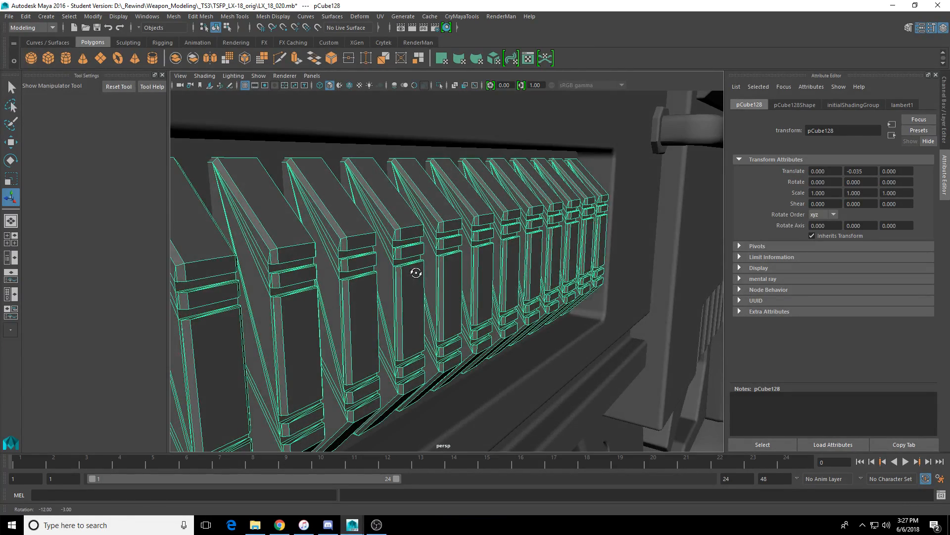
# Step: Select the housing below the barrel, try poking its front face around the round opening, and undo the poke
pyautogui.scroll(-5, 416, 273)
pyautogui.click(304, 301)
pyautogui.keyDown('alt'); pyautogui.moveTo(283, 267); pyautogui.dragTo(510, 298); pyautogui.keyUp('alt')
pyautogui.click(300, 297)
pyautogui.click(425, 280)
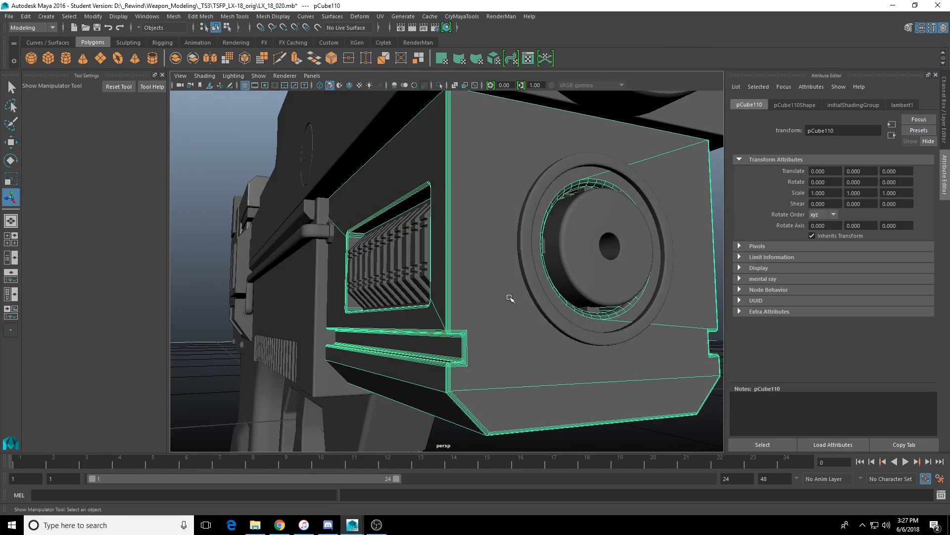
pyautogui.press('F11')
pyautogui.click(581, 381)
pyautogui.press('f')
pyautogui.press('g')
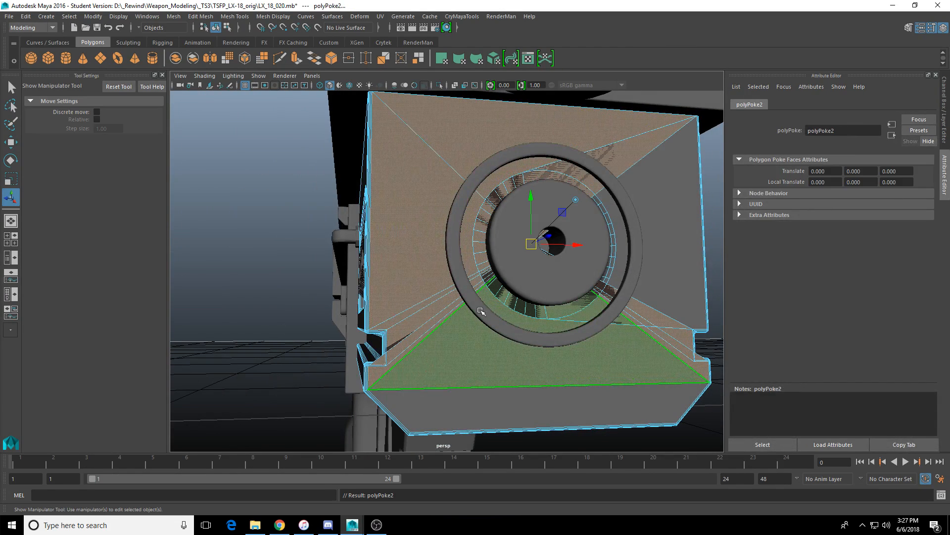
pyautogui.hotkey('ctrl', 'z')
pyautogui.keyDown('alt'); pyautogui.moveTo(431, 257); pyautogui.dragTo(488, 289); pyautogui.keyUp('alt')
pyautogui.moveTo(488, 289); pyautogui.dragTo(514, 260, button='right')
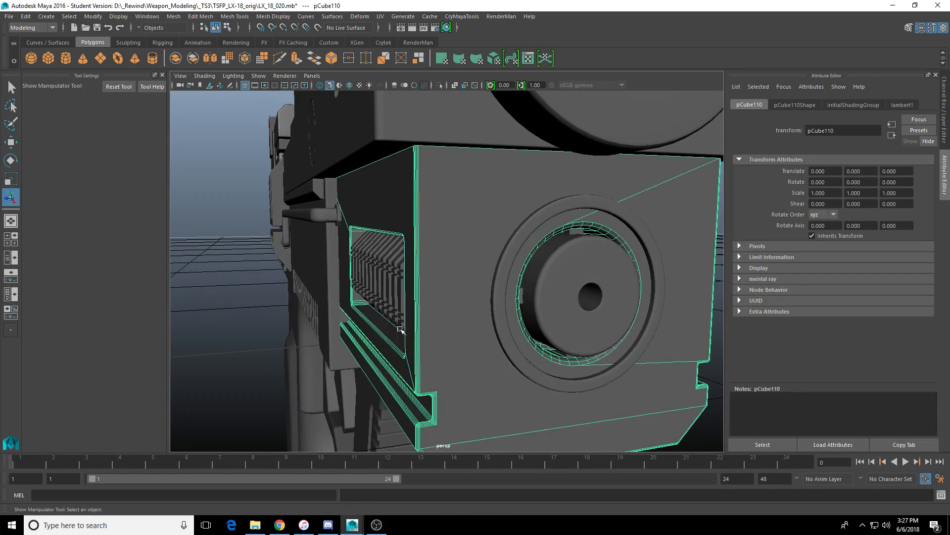
pyautogui.keyDown('alt'); pyautogui.moveTo(396, 321); pyautogui.dragTo(396, 213); pyautogui.keyUp('alt')
pyautogui.press('g')
pyautogui.keyDown('alt'); pyautogui.moveTo(292, 276); pyautogui.dragTo(342, 323); pyautogui.keyUp('alt')
pyautogui.click(273, 283)
pyautogui.hotkey('ctrl', 'z')
pyautogui.hotkey('ctrl', 'z')
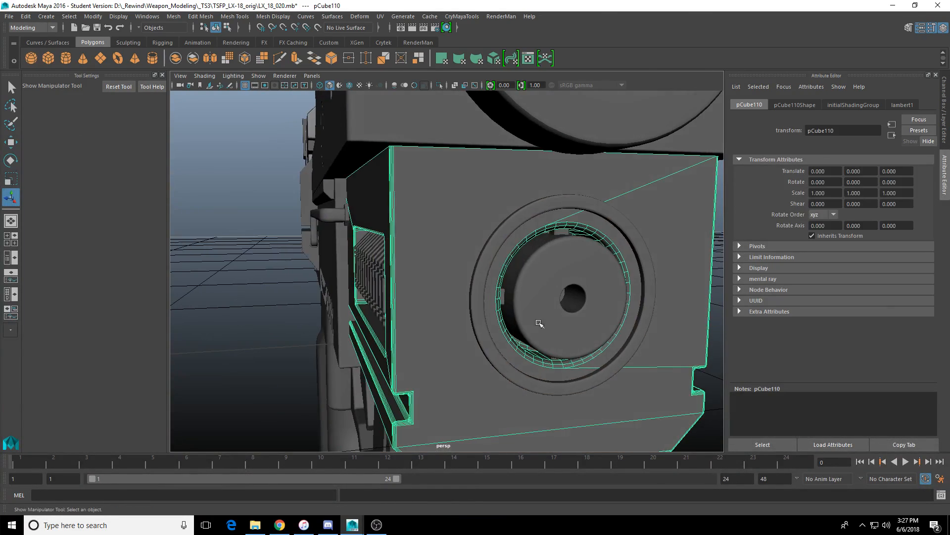
# Step: Check the gun from the side and above, then select and frame the trigger guard
pyautogui.keyDown('alt'); pyautogui.moveTo(540, 324); pyautogui.dragTo(604, 251); pyautogui.keyUp('alt')
pyautogui.scroll(-5, 600, 303)
pyautogui.click(450, 254)
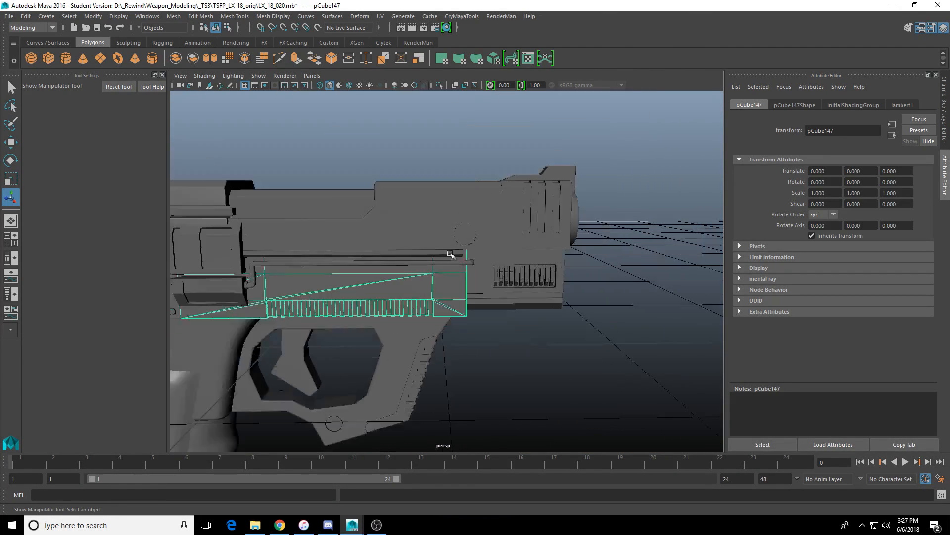
pyautogui.click(435, 228)
pyautogui.moveTo(435, 228)
pyautogui.keyDown('alt'); pyautogui.mouseDown()
pyautogui.moveTo(431, 268)
pyautogui.moveTo(435, 233)
pyautogui.mouseUp(); pyautogui.keyUp('alt')
pyautogui.click(435, 178)
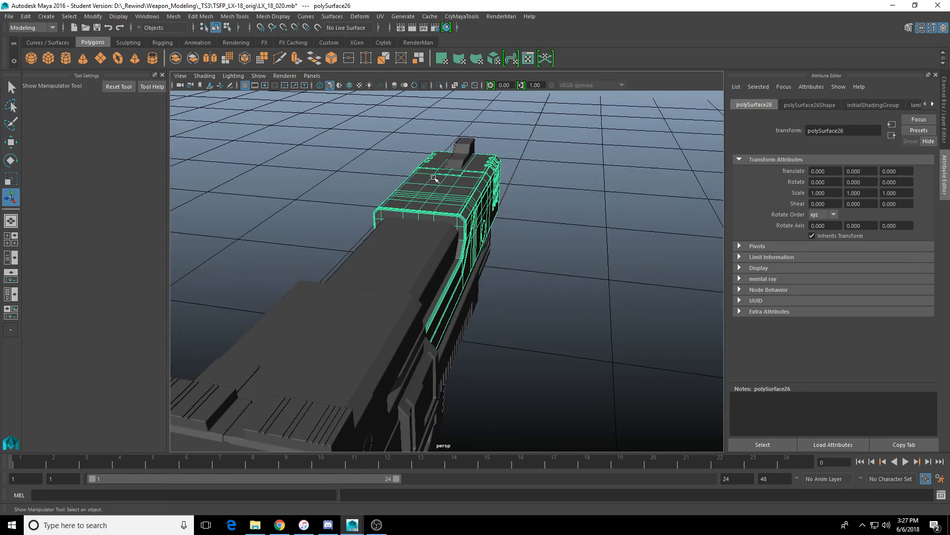
pyautogui.keyDown('alt'); pyautogui.moveTo(434, 178); pyautogui.dragTo(477, 251); pyautogui.keyUp('alt')
pyautogui.click(472, 342)
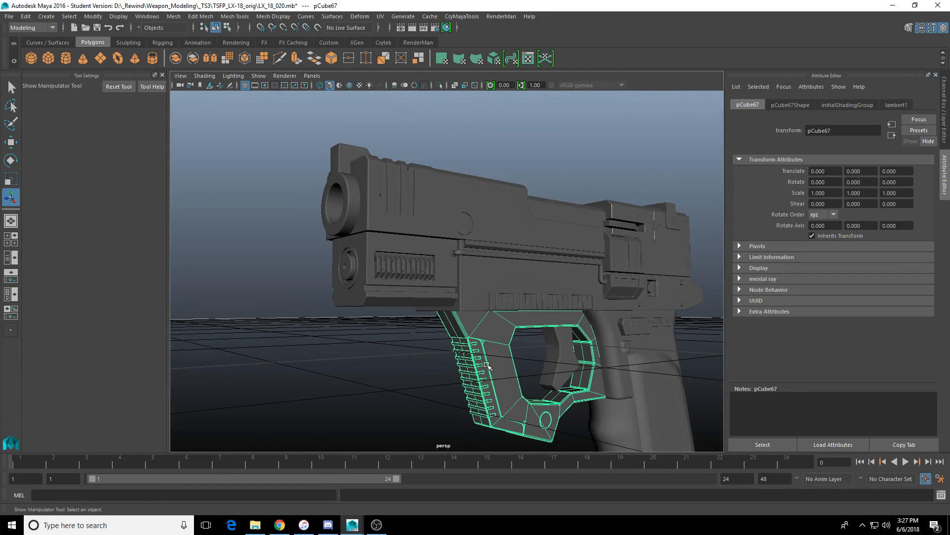
pyautogui.press('f')
pyautogui.keyDown('alt'); pyautogui.moveTo(472, 341); pyautogui.dragTo(356, 341); pyautogui.keyUp('alt')
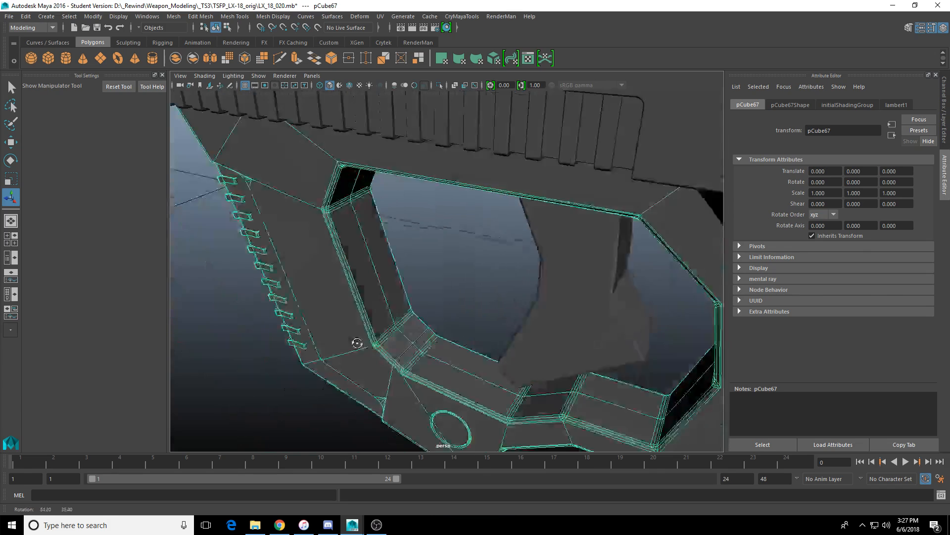
# Step: Select and frame the centre-seam vertex at the lower front inner corner of the trigger guard's opening
pyautogui.keyDown('alt'); pyautogui.moveTo(356, 342); pyautogui.dragTo(414, 356, button='right'); pyautogui.keyUp('alt')
pyautogui.keyDown('alt'); pyautogui.moveTo(414, 357); pyautogui.dragTo(442, 317, button='middle'); pyautogui.keyUp('alt')
pyautogui.moveTo(442, 316); pyautogui.dragTo(369, 333, button='right')
pyautogui.click(397, 309)
pyautogui.press('f')
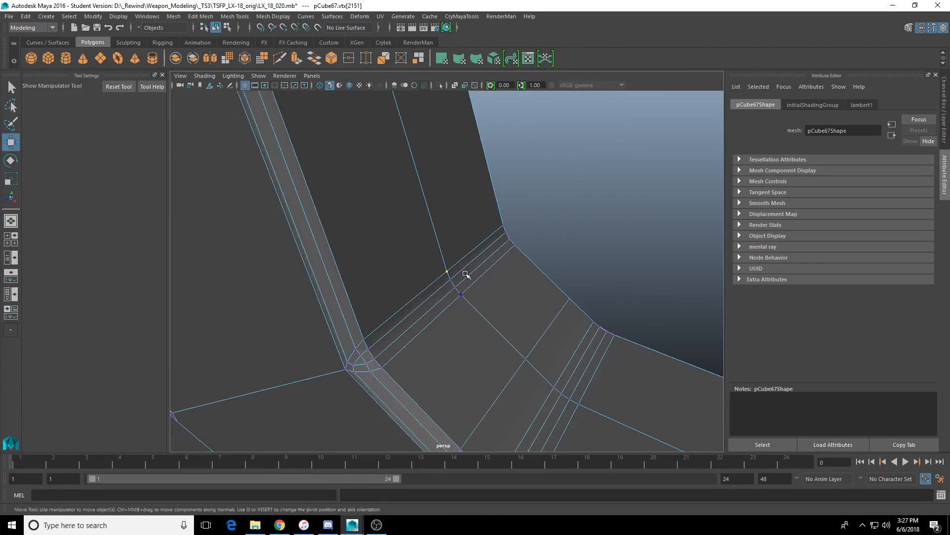
# Step: Set the Move tool's symmetry to Off and hide the tool settings
pyautogui.press('w')
pyautogui.click(66, 275)
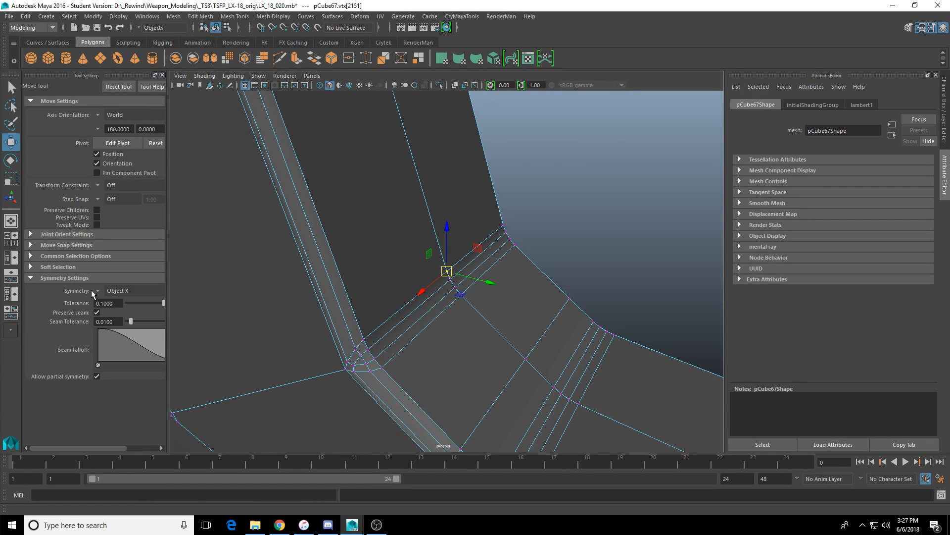
pyautogui.click(98, 290)
pyautogui.click(99, 291)
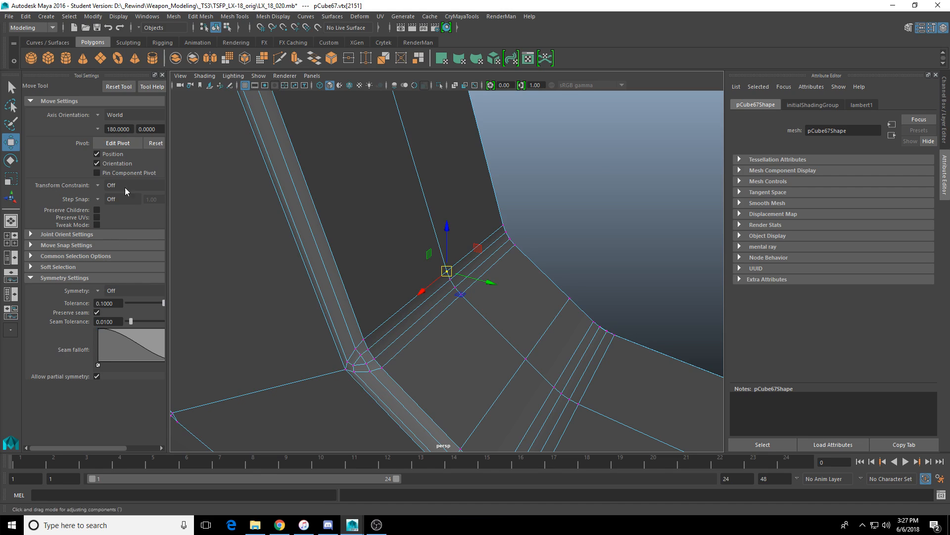
pyautogui.click(162, 75)
# Step: Try moving the centre-seam vertex upward to test whether it is merged, and undo the move
pyautogui.click(522, 240)
pyautogui.click(377, 269)
pyautogui.moveTo(373, 226); pyautogui.dragTo(375, 125)
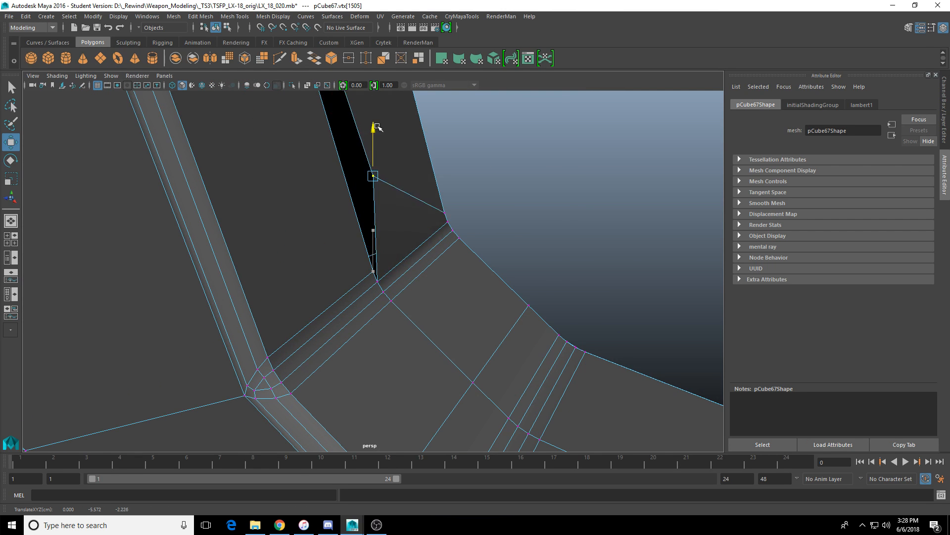
pyautogui.hotkey('ctrl', 'z')
# Step: Show the gun in wireframe and merge the overlapping centre-seam vertices at the guard opening's lower front corner
pyautogui.press('4')
pyautogui.moveTo(399, 346); pyautogui.dragTo(454, 306, button='right')
pyautogui.click(450, 310)
pyautogui.keyDown('alt'); pyautogui.moveTo(446, 312); pyautogui.dragTo(422, 327); pyautogui.keyUp('alt')
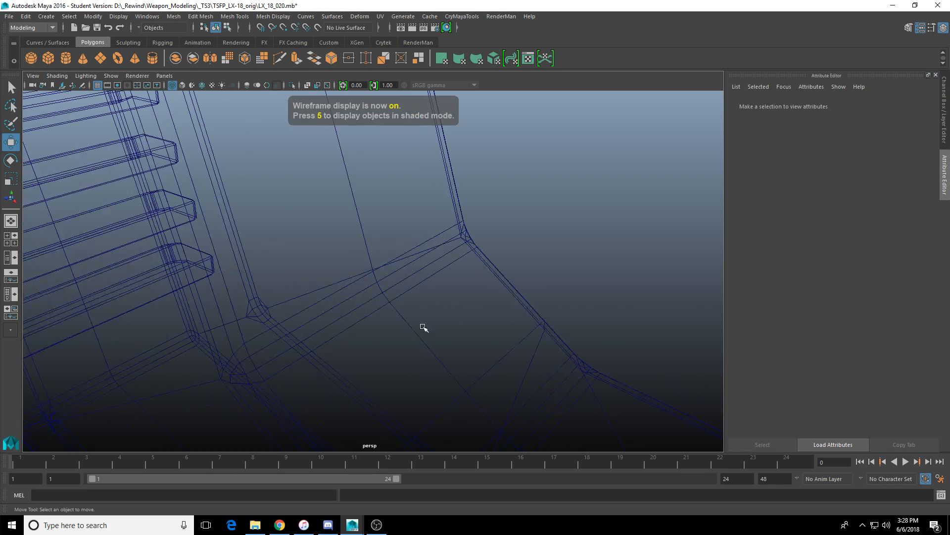
pyautogui.click(418, 335)
pyautogui.moveTo(418, 335); pyautogui.dragTo(376, 329, button='right')
pyautogui.keyDown('alt'); pyautogui.moveTo(401, 322); pyautogui.dragTo(363, 263); pyautogui.keyUp('alt')
pyautogui.press('q')
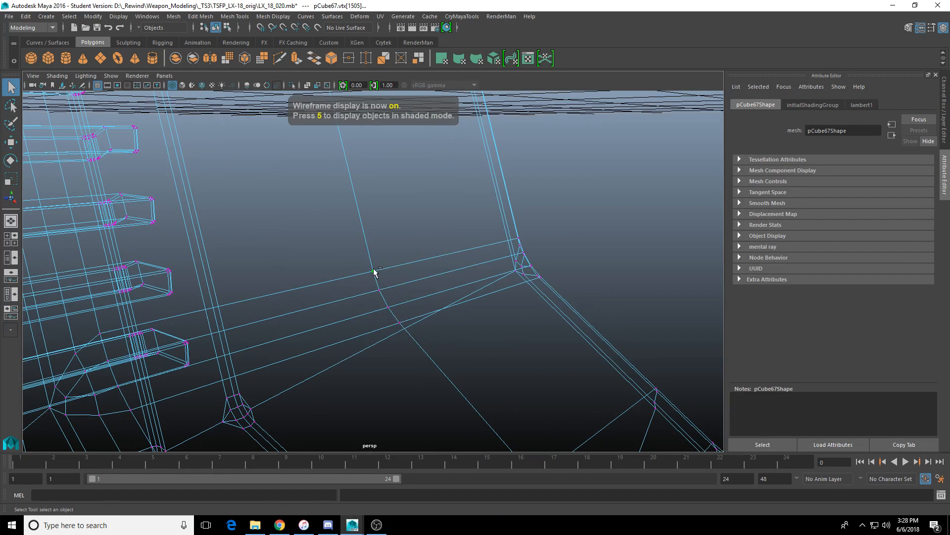
pyautogui.keyDown('shift'); pyautogui.moveTo(373, 272); pyautogui.dragTo(374, 206, button='right'); pyautogui.keyUp('shift')
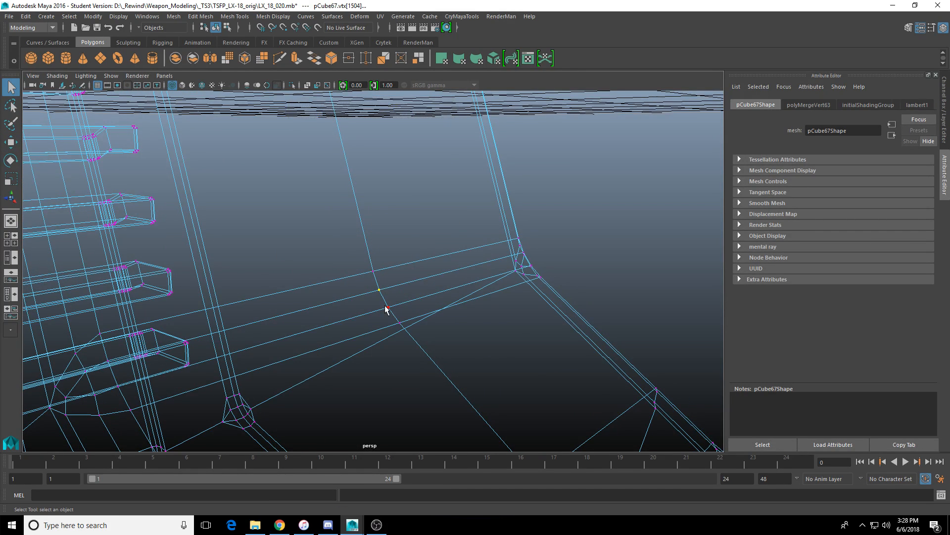
# Step: Merge the overlapping centre-seam vertices at the bend higher up on the opening's front side
pyautogui.keyDown('alt'); pyautogui.moveTo(406, 328); pyautogui.dragTo(394, 260, button='right'); pyautogui.keyUp('alt')
pyautogui.keyDown('alt'); pyautogui.moveTo(394, 260); pyautogui.dragTo(441, 452, button='middle'); pyautogui.keyUp('alt')
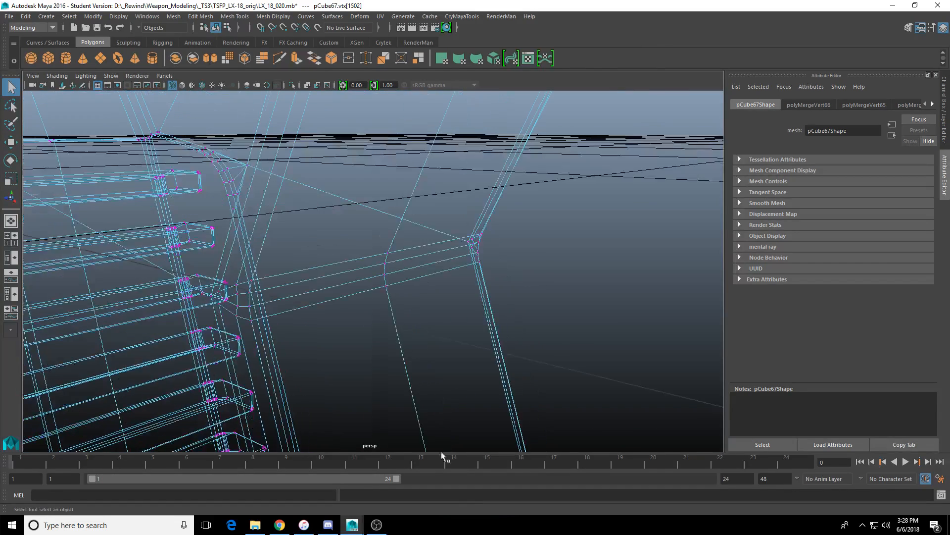
pyautogui.click(391, 283)
pyautogui.moveTo(379, 272); pyautogui.dragTo(387, 275)
# Step: Merge the overlapping centre-seam vertices at the opening's top front corner, below the ribbed strip
pyautogui.scroll(-5, 445, 232)
pyautogui.keyDown('alt'); pyautogui.moveTo(456, 225); pyautogui.dragTo(411, 198); pyautogui.keyUp('alt')
pyautogui.scroll(5, 391, 307)
pyautogui.moveTo(335, 255); pyautogui.dragTo(342, 242)
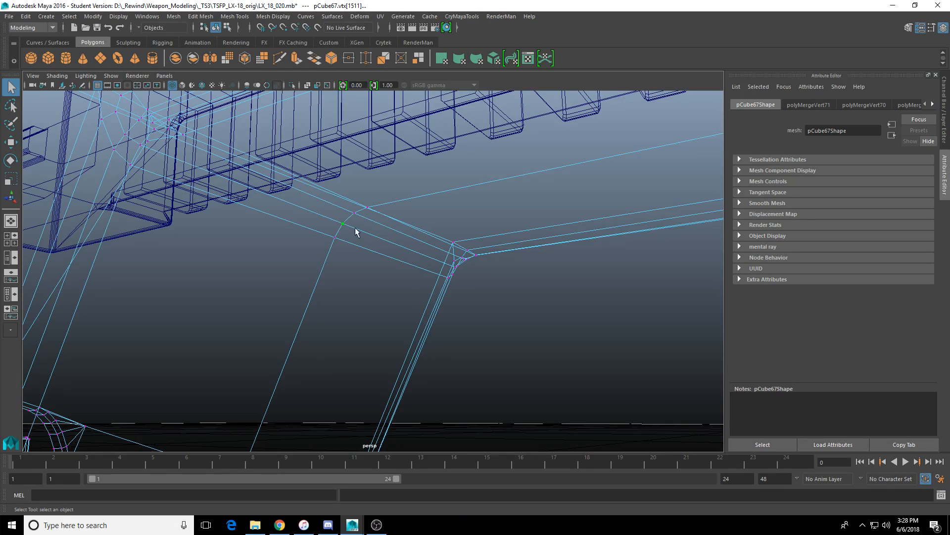
pyautogui.moveTo(377, 220); pyautogui.dragTo(378, 222)
pyautogui.press('g')
# Step: Merge the overlapping centre-seam vertices at the opening's top rear corner, behind the trigger
pyautogui.scroll(-3, 436, 245)
pyautogui.keyDown('alt'); pyautogui.moveTo(445, 248); pyautogui.dragTo(346, 305); pyautogui.keyUp('alt')
pyautogui.keyDown('alt'); pyautogui.moveTo(346, 305); pyautogui.dragTo(149, 275, button='middle'); pyautogui.keyUp('alt')
pyautogui.keyDown('alt'); pyautogui.moveTo(150, 275); pyautogui.dragTo(346, 306); pyautogui.keyUp('alt')
pyautogui.click(374, 296)
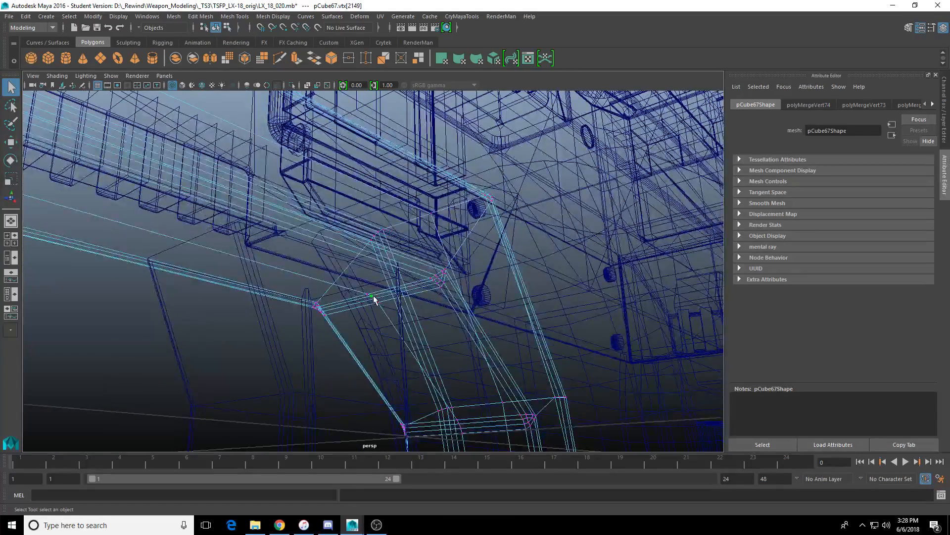
pyautogui.press('f')
pyautogui.scroll(3, 373, 296)
pyautogui.keyDown('alt'); pyautogui.moveTo(373, 276); pyautogui.dragTo(371, 289); pyautogui.keyUp('alt')
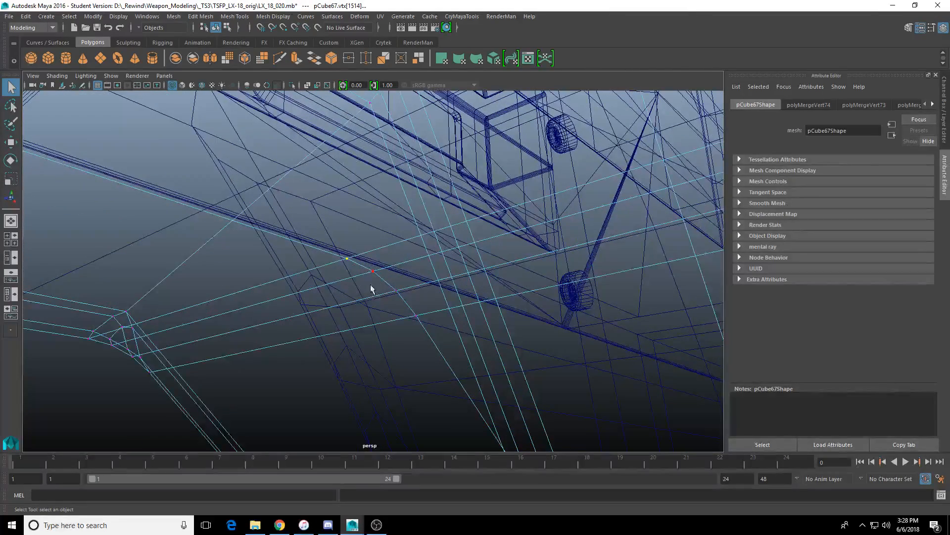
pyautogui.keyDown('shift'); pyautogui.moveTo(424, 321); pyautogui.dragTo(424, 321); pyautogui.keyUp('shift')
pyautogui.press('g')
# Step: Merge the overlapping centre-seam vertices at the bend below the opening's top rear corner, plus the lone seam vertex beside it
pyautogui.scroll(-3, 424, 346)
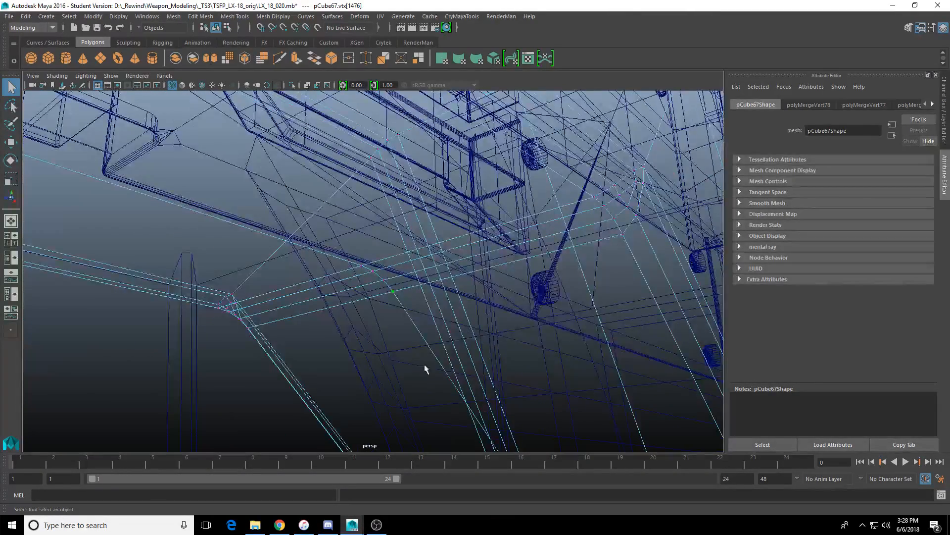
pyautogui.keyDown('alt'); pyautogui.moveTo(424, 367); pyautogui.dragTo(481, 372); pyautogui.keyUp('alt')
pyautogui.keyDown('alt'); pyautogui.moveTo(481, 373); pyautogui.dragTo(401, 299, button='middle'); pyautogui.keyUp('alt')
pyautogui.moveTo(448, 396); pyautogui.dragTo(444, 404)
pyautogui.press('f')
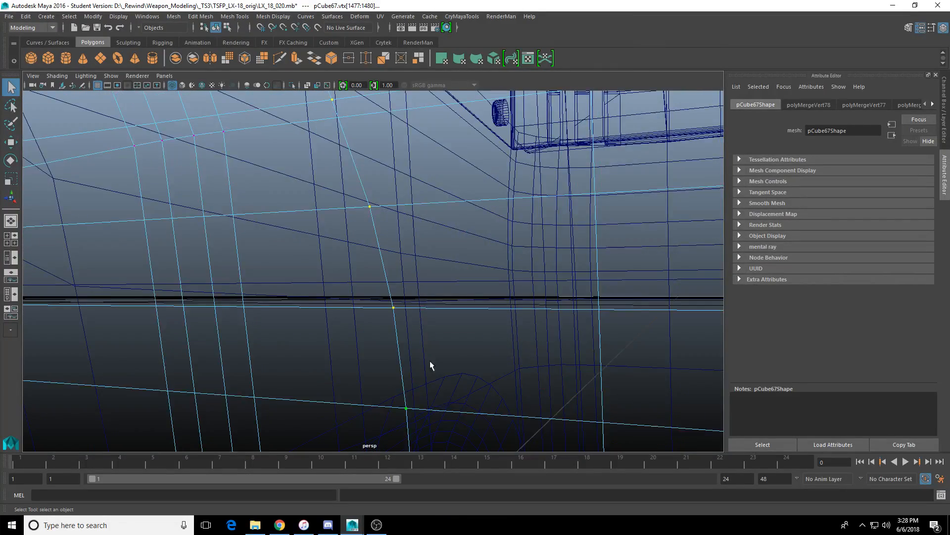
pyautogui.scroll(-3, 417, 316)
pyautogui.click(372, 253)
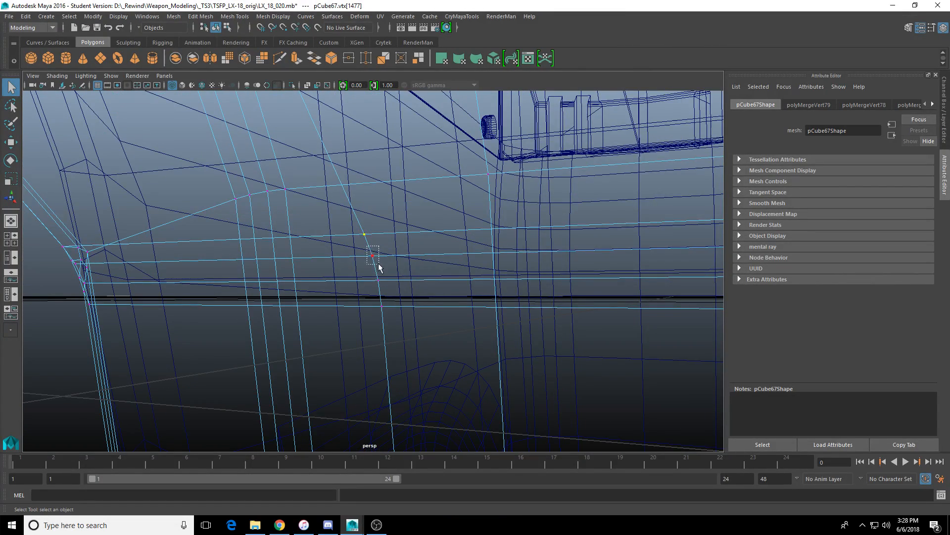
pyautogui.moveTo(368, 272); pyautogui.dragTo(394, 290)
pyautogui.press('g')
pyautogui.scroll(-3, 401, 327)
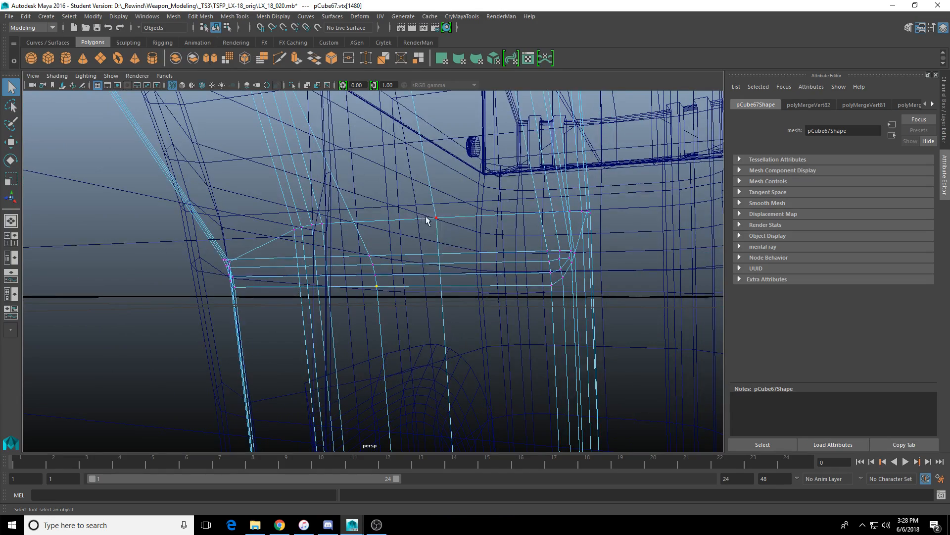
pyautogui.press('g')
pyautogui.keyDown('alt'); pyautogui.moveTo(437, 221); pyautogui.dragTo(249, 321); pyautogui.keyUp('alt')
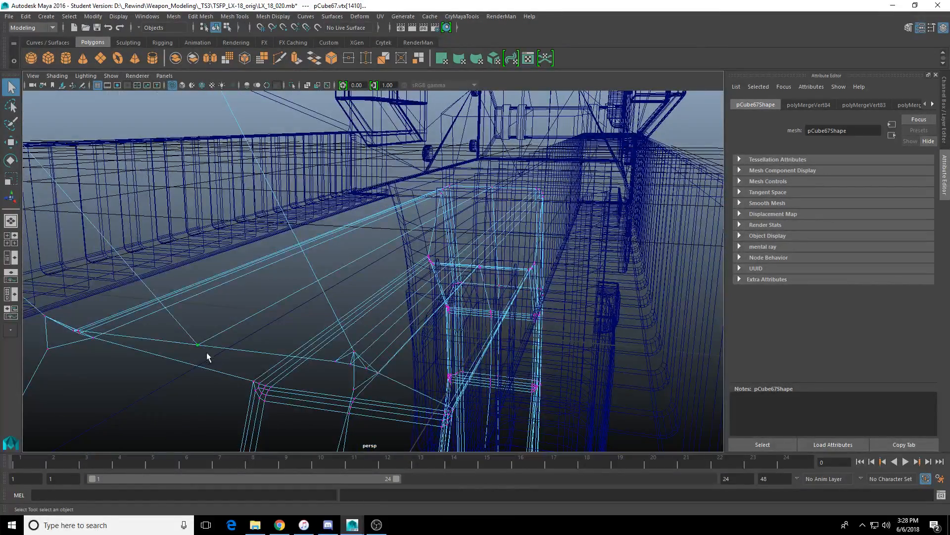
# Step: Merge the overlapping centre-seam vertices at the next bend down the guard opening's rear side
pyautogui.keyDown('alt'); pyautogui.moveTo(207, 356); pyautogui.dragTo(396, 292, button='middle'); pyautogui.keyUp('alt')
pyautogui.scroll(10, 396, 307)
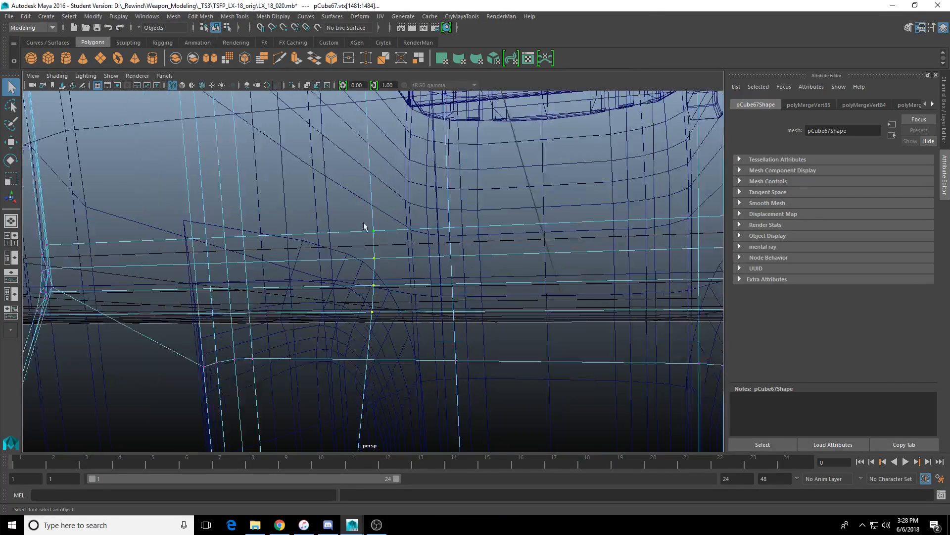
pyautogui.click(369, 228)
pyautogui.press('g')
pyautogui.click(395, 376)
pyautogui.scroll(-2, 394, 365)
pyautogui.hotkey('ctrl', 'z')
pyautogui.scroll(-5, 394, 365)
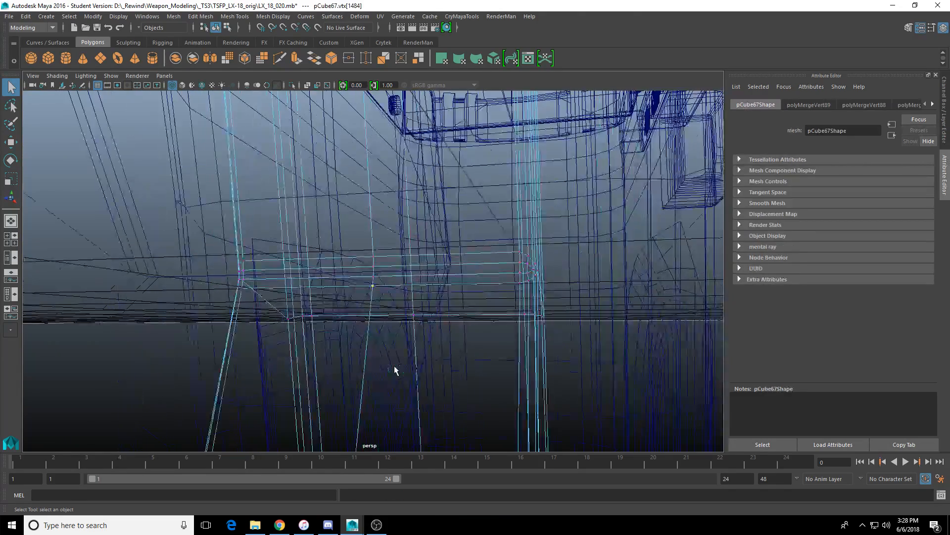
# Step: Merge the overlapping centre-seam vertices at the opening's lower rear corner
pyautogui.keyDown('alt'); pyautogui.moveTo(394, 366); pyautogui.dragTo(384, 304); pyautogui.keyUp('alt')
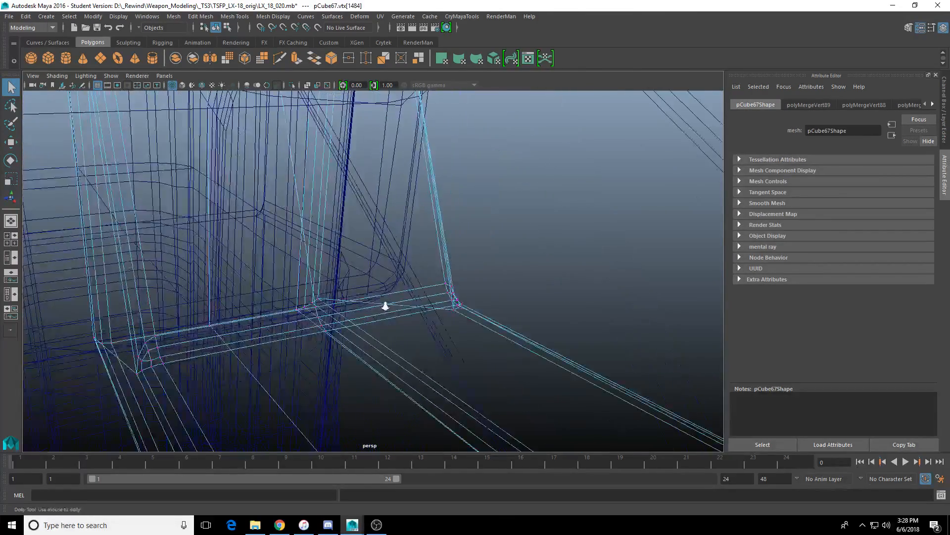
pyautogui.scroll(3, 384, 304)
pyautogui.keyDown('alt'); pyautogui.moveTo(384, 303); pyautogui.dragTo(462, 258, button='middle'); pyautogui.keyUp('alt')
pyautogui.keyDown('alt'); pyautogui.moveTo(461, 257); pyautogui.dragTo(393, 271); pyautogui.keyUp('alt')
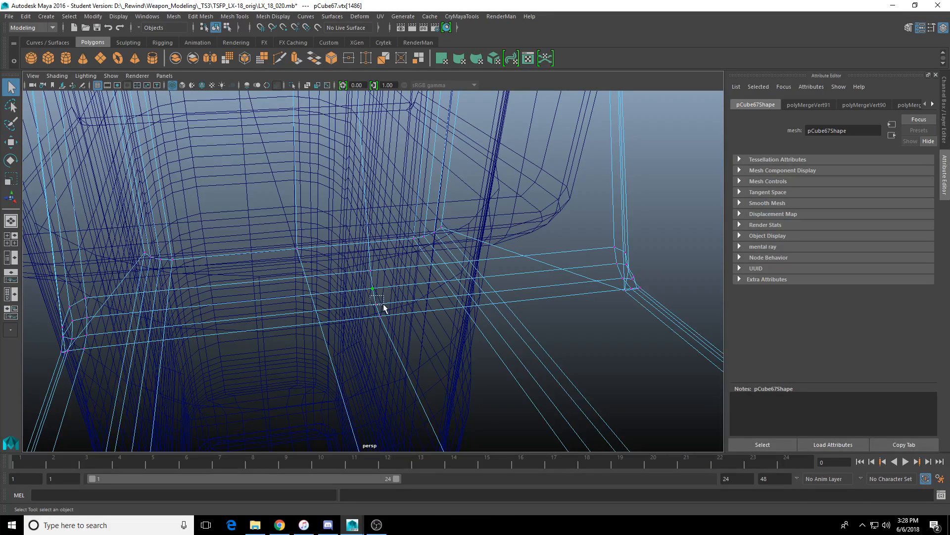
# Step: Merge the four overlapping centre-seam vertex pairs at the following corner along the opening's lower edge
pyautogui.keyDown('alt'); pyautogui.moveTo(401, 281); pyautogui.dragTo(258, 337); pyautogui.keyUp('alt')
pyautogui.keyDown('alt'); pyautogui.moveTo(258, 336); pyautogui.dragTo(347, 317, button='middle'); pyautogui.keyUp('alt')
pyautogui.keyDown('alt'); pyautogui.moveTo(346, 317); pyautogui.dragTo(482, 254); pyautogui.keyUp('alt')
pyautogui.scroll(3, 481, 251)
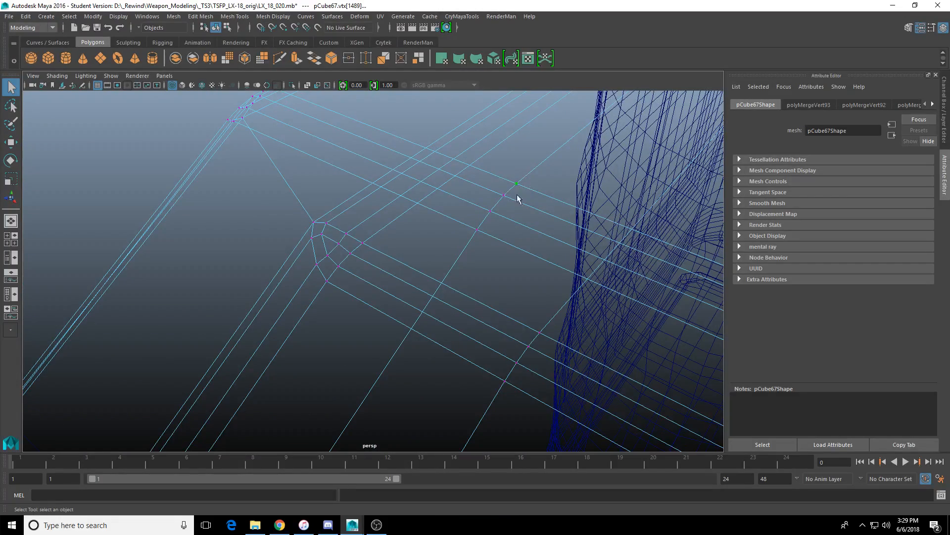
pyautogui.moveTo(487, 238); pyautogui.dragTo(488, 239)
pyautogui.press('g')
pyautogui.scroll(-4, 488, 239)
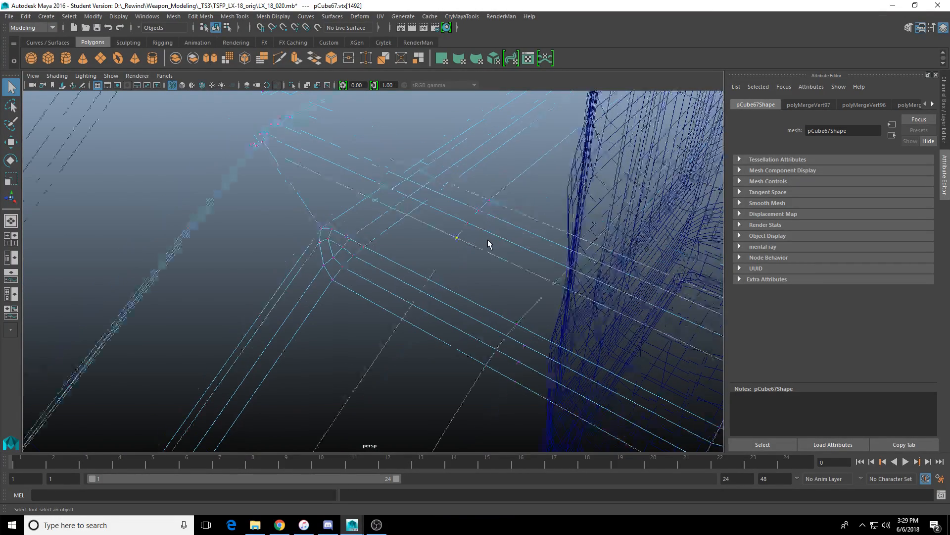
# Step: Merge the overlapping centre-seam vertices at the adjoining corner, the one closer to the guard's round hole
pyautogui.keyDown('alt'); pyautogui.moveTo(447, 300); pyautogui.dragTo(417, 259); pyautogui.keyUp('alt')
pyautogui.press('g')
pyautogui.scroll(2, 431, 275)
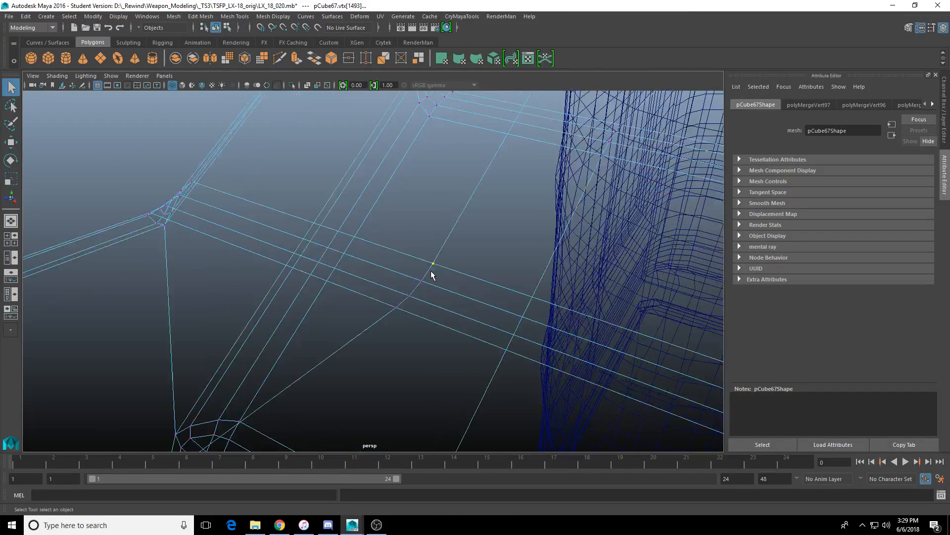
pyautogui.press('g')
pyautogui.scroll(-3, 382, 307)
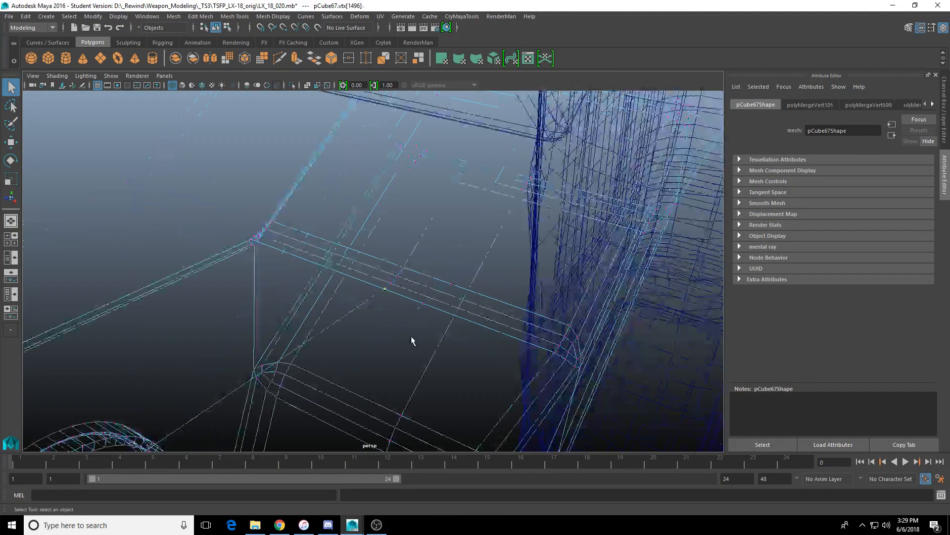
# Step: Merge each overlapping centre-seam vertex pair at the next unmerged corner of the trigger guard
pyautogui.keyDown('alt'); pyautogui.moveTo(411, 340); pyautogui.dragTo(361, 323); pyautogui.keyUp('alt')
pyautogui.keyDown('alt'); pyautogui.moveTo(443, 323); pyautogui.dragTo(345, 369); pyautogui.keyUp('alt')
pyautogui.click(368, 307)
pyautogui.press('g')
pyautogui.press('g')
pyautogui.press('g')
pyautogui.press('g')
# Step: Merge the overlapping centre-seam vertices at the neighbouring corner and the lone seam vertex on the long edge toward the grip
pyautogui.keyDown('alt'); pyautogui.moveTo(370, 325); pyautogui.dragTo(416, 223); pyautogui.keyUp('alt')
pyautogui.click(424, 187)
pyautogui.press('g')
pyautogui.moveTo(427, 170); pyautogui.dragTo(290, 266)
pyautogui.press('g')
pyautogui.press('g')
pyautogui.press('g')
pyautogui.scroll(-3, 471, 170)
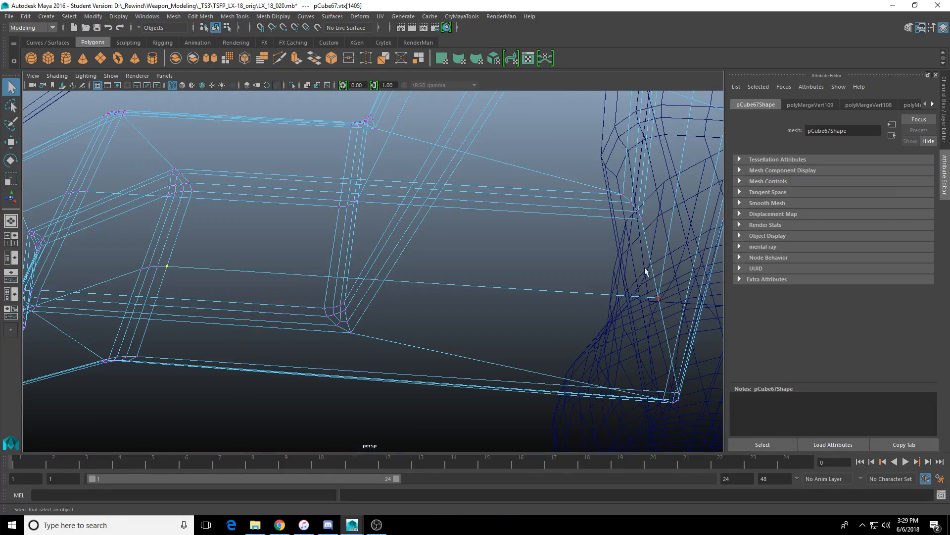
# Step: Merge the remaining single overlapping seam vertices at the trigger guard's rear end, beside the grip
pyautogui.keyDown('alt'); pyautogui.moveTo(570, 273); pyautogui.dragTo(384, 276); pyautogui.keyUp('alt')
pyautogui.press('g')
pyautogui.moveTo(420, 307); pyautogui.dragTo(358, 301)
pyautogui.press('g')
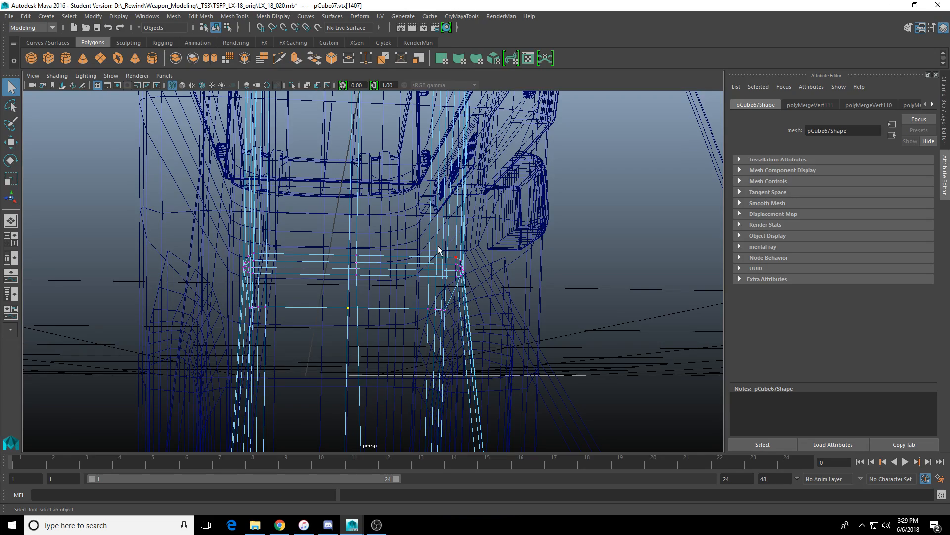
pyautogui.keyDown('alt'); pyautogui.moveTo(428, 240); pyautogui.dragTo(447, 346); pyautogui.keyUp('alt')
pyautogui.moveTo(392, 295); pyautogui.dragTo(652, 193)
pyautogui.press('g')
# Step: Merge the overlapping centre-seam vertices at the bend on the guard's outer underside, behind the round hole
pyautogui.keyDown('alt'); pyautogui.moveTo(453, 279); pyautogui.dragTo(614, 174, button='middle'); pyautogui.keyUp('alt')
pyautogui.keyDown('alt'); pyautogui.moveTo(505, 164); pyautogui.dragTo(505, 238); pyautogui.keyUp('alt')
pyautogui.keyDown('alt'); pyautogui.moveTo(569, 310); pyautogui.dragTo(384, 277, button='middle'); pyautogui.keyUp('alt')
pyautogui.keyDown('alt'); pyautogui.moveTo(406, 321); pyautogui.dragTo(441, 322); pyautogui.keyUp('alt')
pyautogui.moveTo(468, 315); pyautogui.dragTo(447, 272)
pyautogui.press('f')
pyautogui.moveTo(396, 222); pyautogui.dragTo(376, 301)
pyautogui.press('g')
pyautogui.moveTo(326, 292); pyautogui.dragTo(399, 345)
pyautogui.press('g')
# Step: Merge the three overlapping centre-seam vertex pairs at the guard's bottom tip, near the round hole
pyautogui.scroll(-4, 342, 311)
pyautogui.moveTo(388, 310); pyautogui.dragTo(410, 363)
pyautogui.press('g')
pyautogui.press('g')
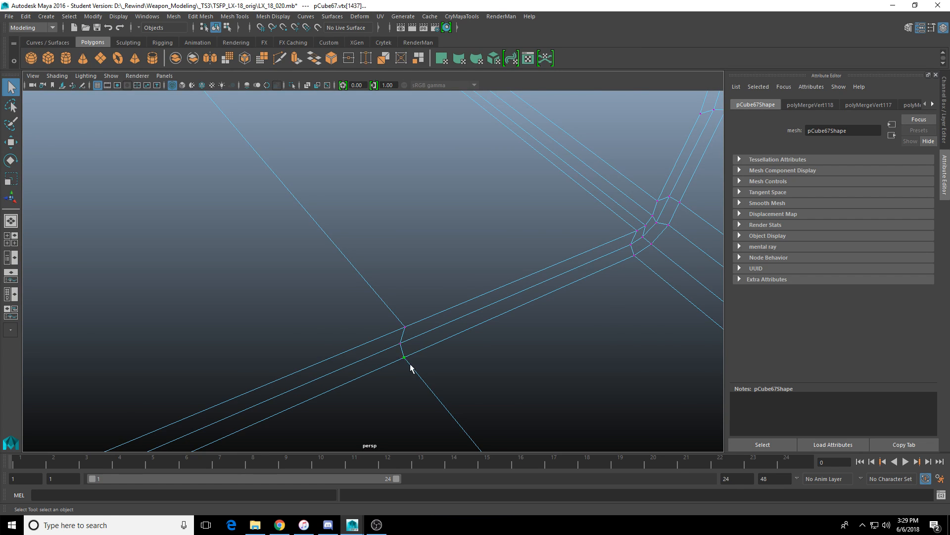
pyautogui.press('g')
pyautogui.scroll(-4, 377, 345)
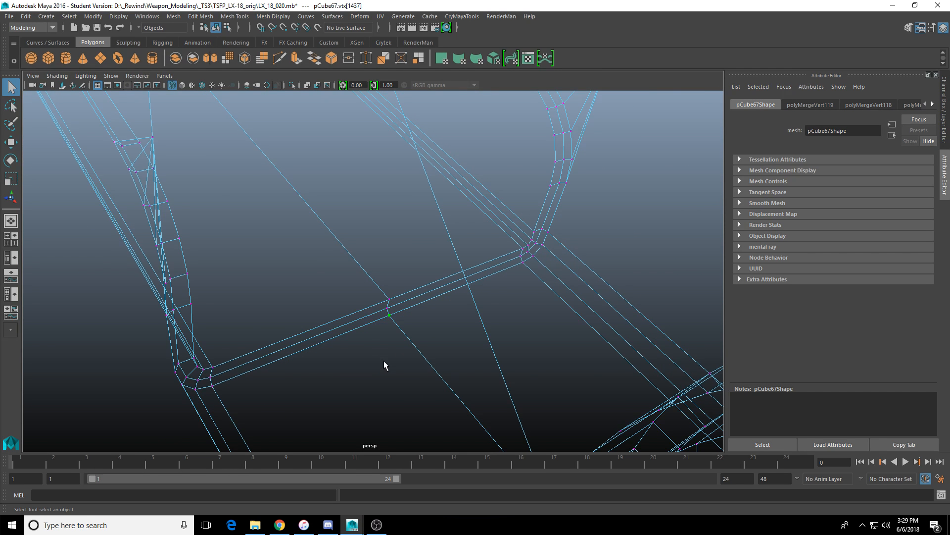
# Step: Merge the overlapping centre-seam vertices at the guard's lower front outer corner, below the ribs
pyautogui.keyDown('alt'); pyautogui.moveTo(384, 365); pyautogui.dragTo(439, 348); pyautogui.keyUp('alt')
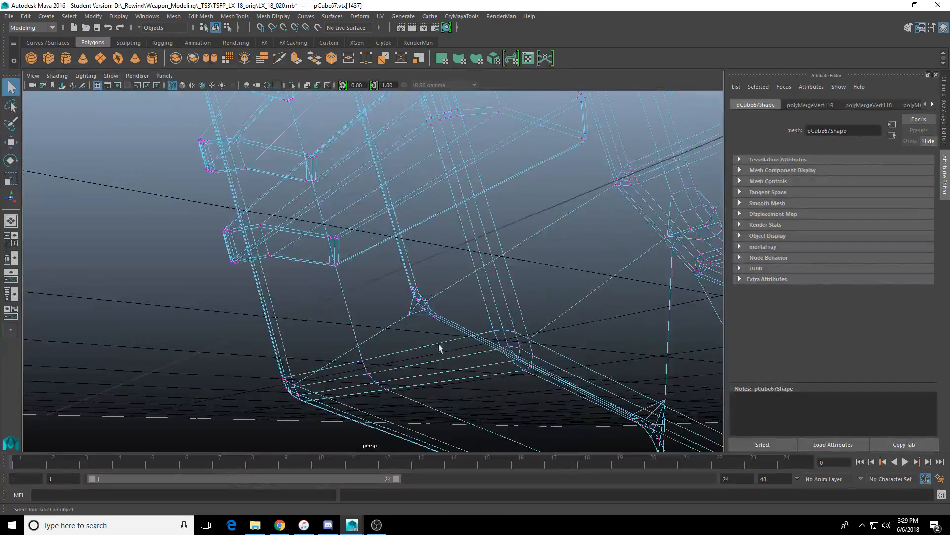
pyautogui.scroll(2, 350, 375)
pyautogui.scroll(2, 352, 365)
pyautogui.click(359, 380)
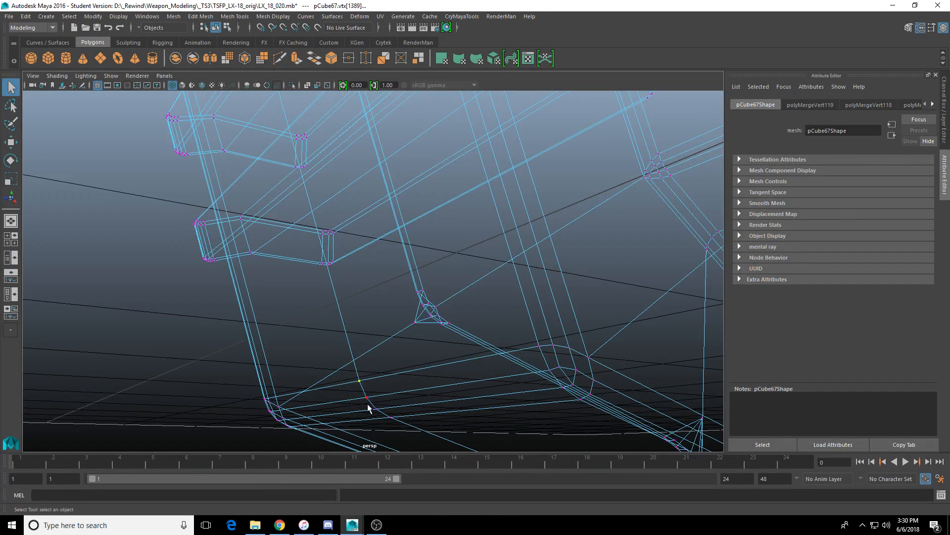
pyautogui.press('g')
pyautogui.moveTo(359, 394); pyautogui.dragTo(397, 422)
pyautogui.press('g')
pyautogui.press('g')
pyautogui.press('g')
pyautogui.scroll(-3, 379, 225)
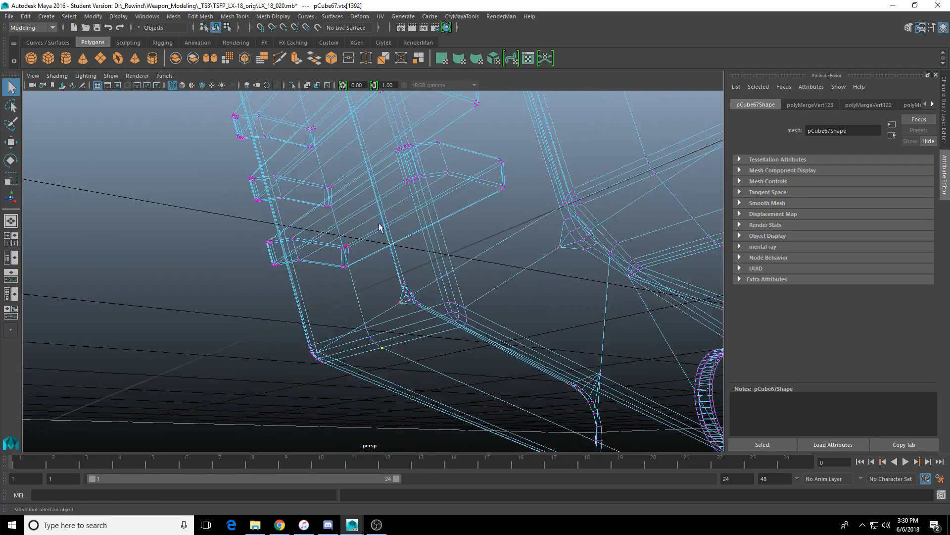
# Step: Merge the three overlapping centre-seam vertex pairs at the guard's upper front corner, above the ribs
pyautogui.keyDown('alt'); pyautogui.moveTo(379, 226); pyautogui.dragTo(346, 308); pyautogui.keyUp('alt')
pyautogui.moveTo(336, 180); pyautogui.dragTo(317, 211)
pyautogui.press('g')
pyautogui.press('g')
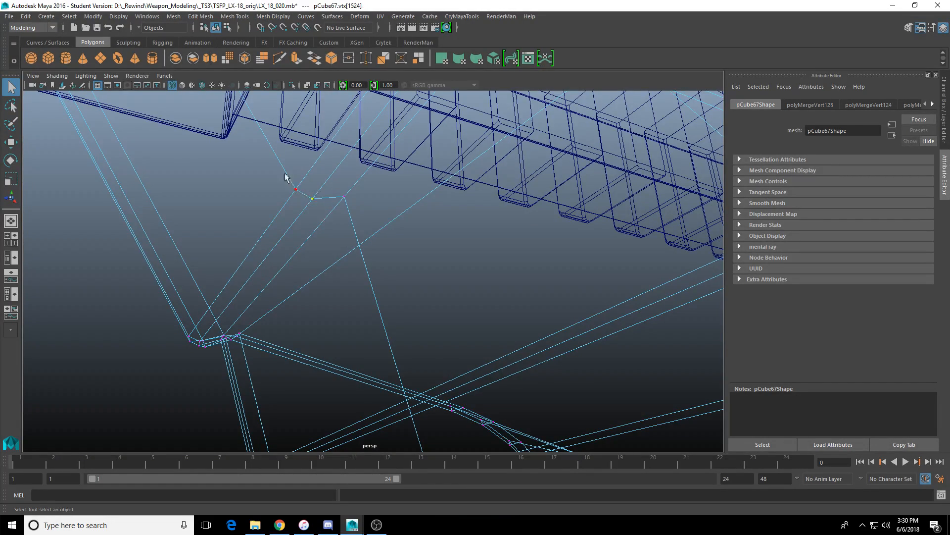
pyautogui.moveTo(285, 174); pyautogui.dragTo(300, 200)
pyautogui.press('g')
# Step: Merge the last overlapping centre-seam vertices along the trigger guard's upper edge
pyautogui.scroll(-2, 295, 206)
pyautogui.keyDown('alt'); pyautogui.moveTo(295, 206); pyautogui.dragTo(466, 488, button='middle'); pyautogui.keyUp('alt')
pyautogui.scroll(5, 303, 248)
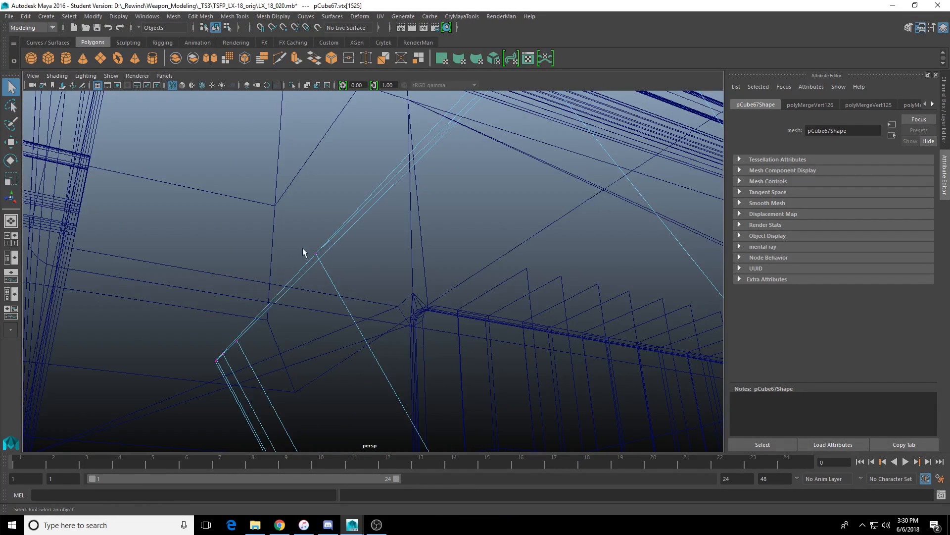
pyautogui.moveTo(302, 248); pyautogui.dragTo(331, 283)
pyautogui.keyDown('alt'); pyautogui.moveTo(331, 282); pyautogui.dragTo(341, 288); pyautogui.keyUp('alt')
pyautogui.press('g')
pyautogui.scroll(-3, 340, 287)
pyautogui.keyDown('alt'); pyautogui.moveTo(532, 254); pyautogui.dragTo(488, 307); pyautogui.keyUp('alt')
pyautogui.keyDown('alt'); pyautogui.moveTo(488, 307); pyautogui.dragTo(391, 348, button='middle'); pyautogui.keyUp('alt')
pyautogui.moveTo(445, 227); pyautogui.dragTo(473, 267)
pyautogui.moveTo(438, 205); pyautogui.dragTo(481, 249)
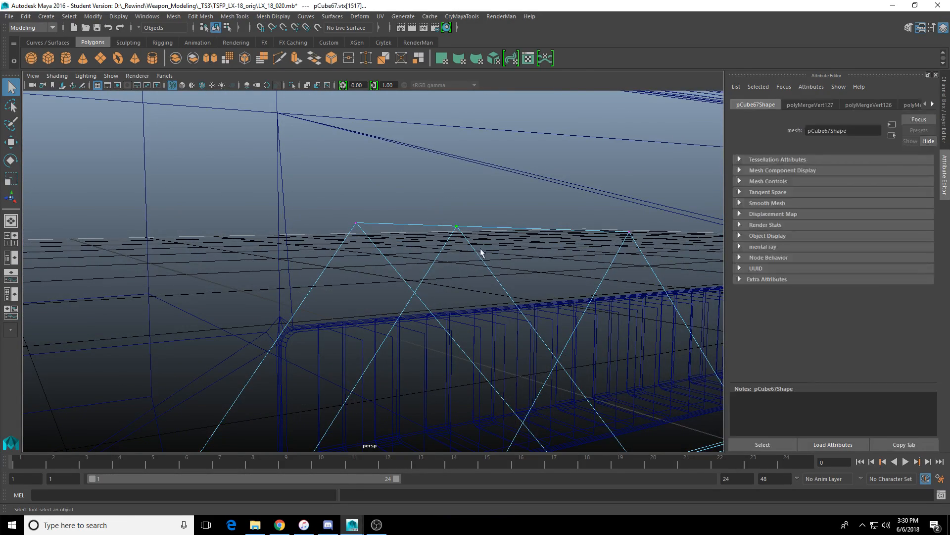
pyautogui.press('g')
# Step: Return to shaded display and object selection, and select the finger-grooved lower grip mesh
pyautogui.keyDown('alt'); pyautogui.moveTo(575, 323); pyautogui.dragTo(324, 141, button='middle'); pyautogui.keyUp('alt')
pyautogui.moveTo(478, 381)
pyautogui.mouseDown()
pyautogui.moveTo(492, 393)
pyautogui.moveTo(409, 363)
pyautogui.moveTo(537, 337)
pyautogui.mouseUp()
pyautogui.press('5')
pyautogui.press('F8')
pyautogui.scroll(-5, 435, 347)
pyautogui.scroll(-2, 537, 337)
pyautogui.click(535, 387)
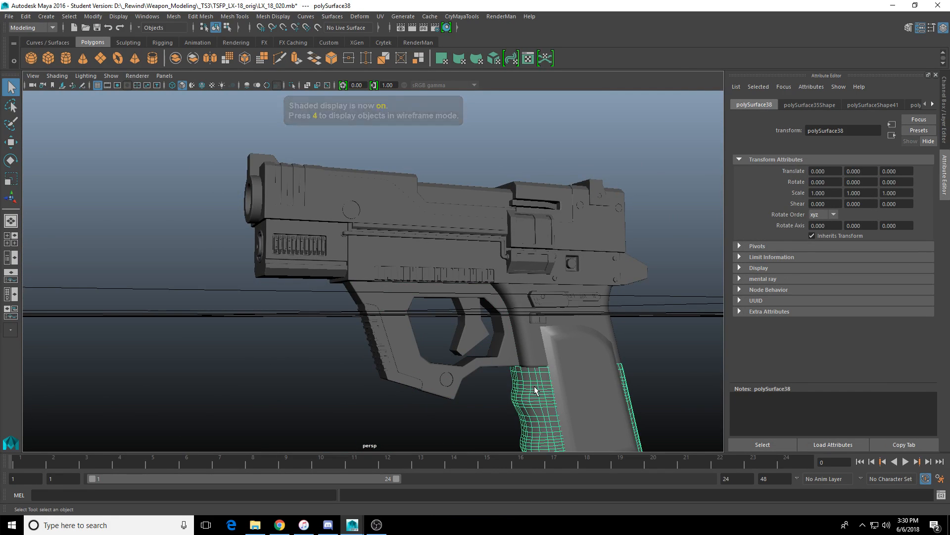
# Step: Look over the whole shaded gun from several angles and clear the selection
pyautogui.scroll(-3, 440, 342)
pyautogui.keyDown('alt'); pyautogui.moveTo(437, 342); pyautogui.dragTo(390, 328, button='middle'); pyautogui.keyUp('alt')
pyautogui.scroll(3, 233, 207)
pyautogui.keyDown('alt'); pyautogui.moveTo(494, 316); pyautogui.dragTo(516, 342); pyautogui.keyUp('alt')
pyautogui.scroll(-5, 522, 396)
pyautogui.scroll(3, 380, 320)
pyautogui.keyDown('alt'); pyautogui.moveTo(379, 320); pyautogui.dragTo(411, 346); pyautogui.keyUp('alt')
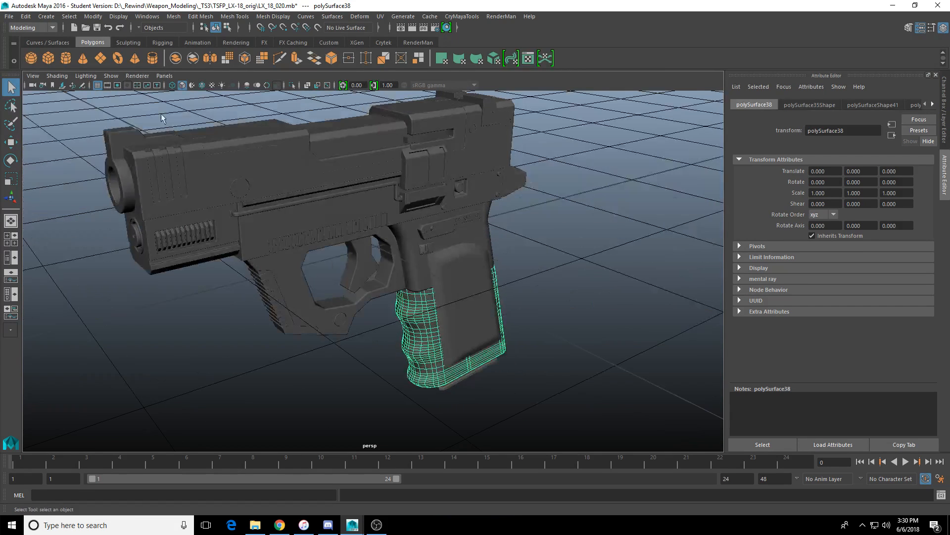
pyautogui.click(80, 140)
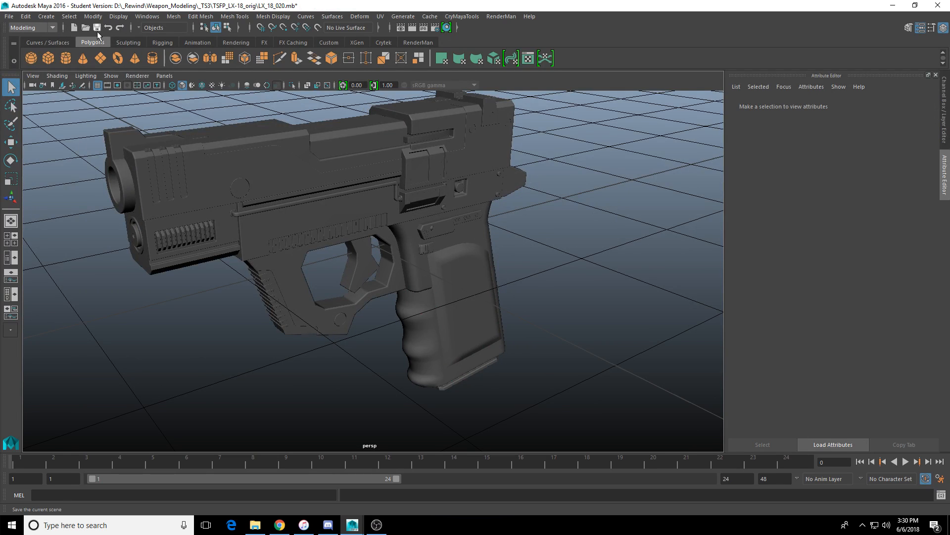
# Step: Save the scene as a new version named LX_18_021.mb in the TSFP_LX-18_orig folder
pyautogui.click(8, 18)
pyautogui.click(43, 66)
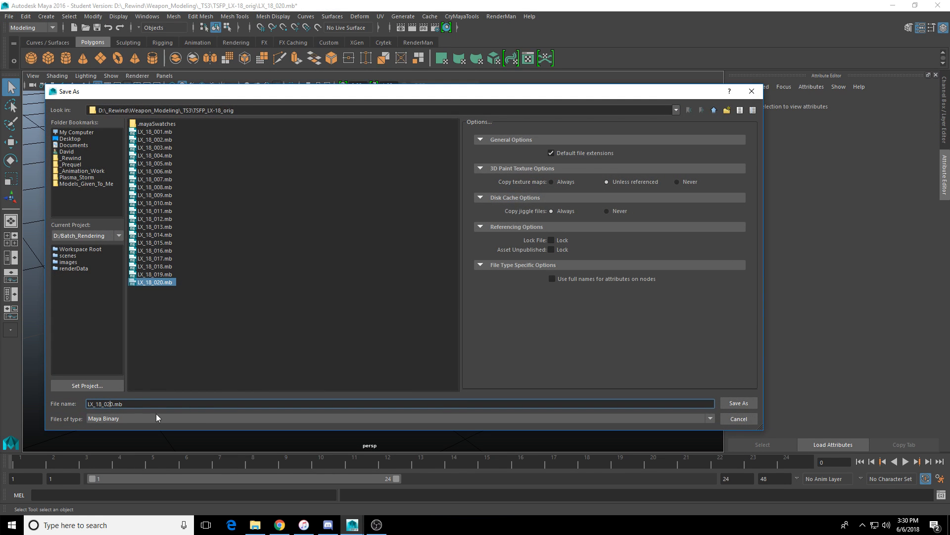
pyautogui.press('Return')
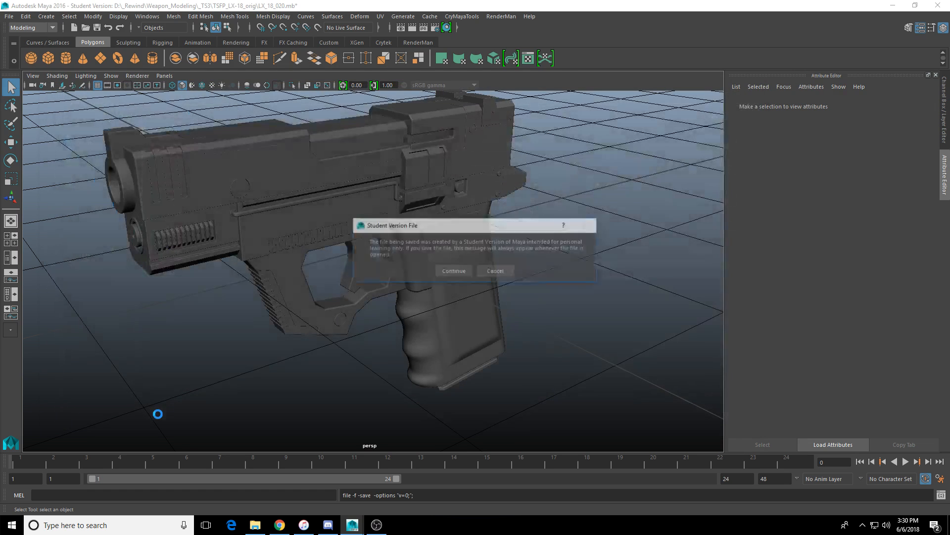
pyautogui.click(455, 272)
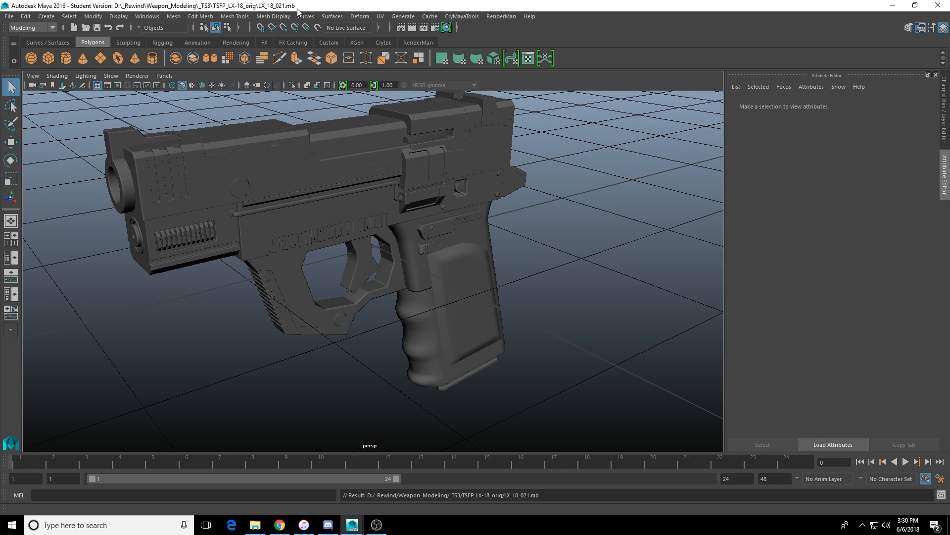
pyautogui.click(97, 28)
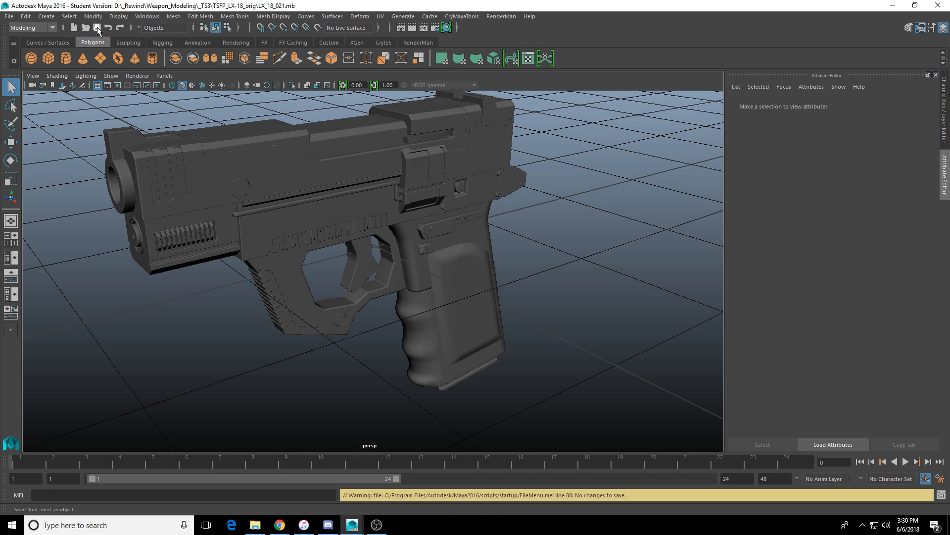
# Step: Browse to the Animation folder under _Rewind for opening a scene and check the files in TS2_Lasergun
pyautogui.click(9, 17)
pyautogui.click(31, 41)
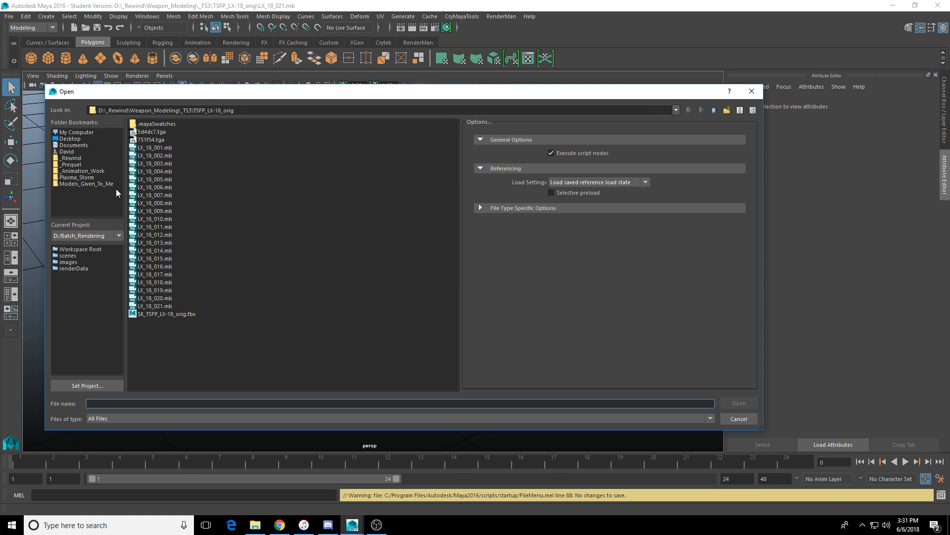
pyautogui.click(94, 170)
pyautogui.click(84, 163)
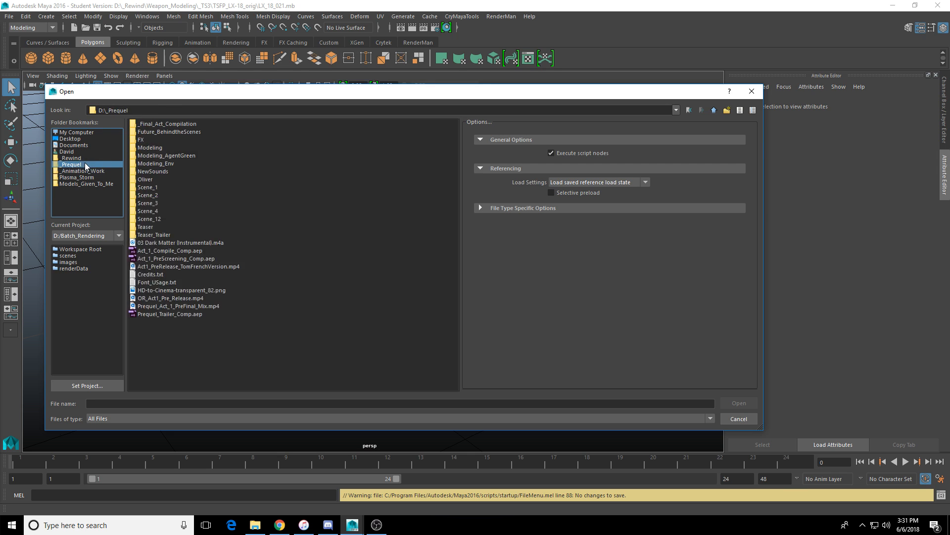
pyautogui.click(84, 157)
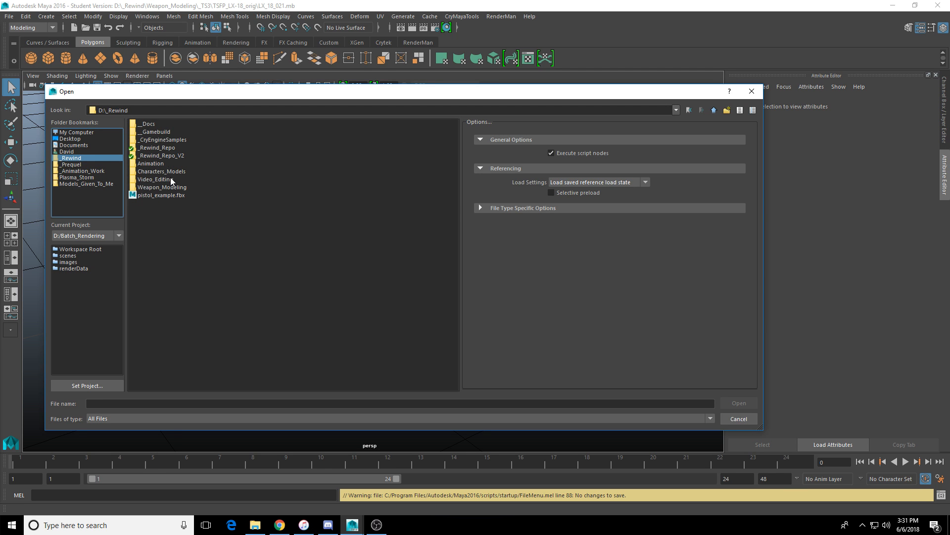
pyautogui.doubleClick(170, 164)
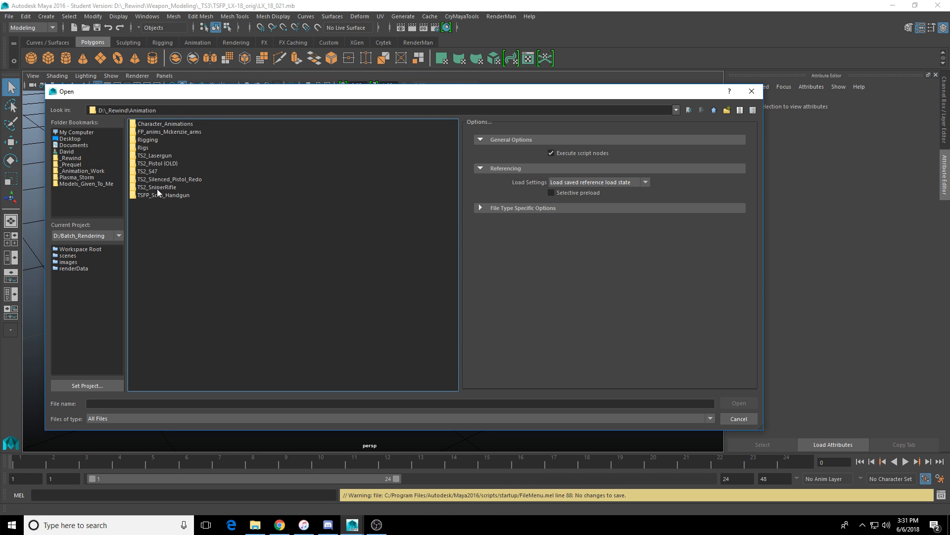
pyautogui.doubleClick(156, 154)
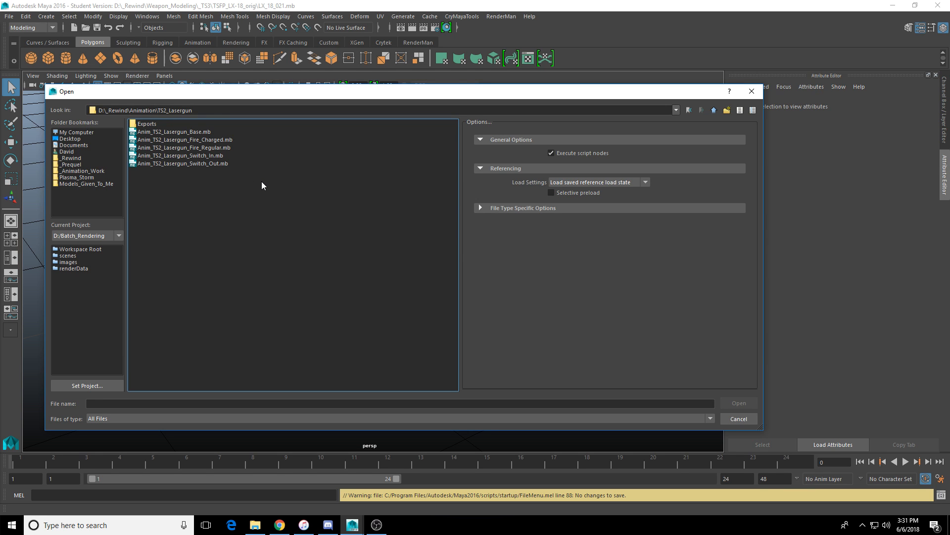
# Step: Open Fingers_Mckenzie_Arms_WIP_V2.0001.mb from the Rigs folder inside Animation
pyautogui.click(714, 109)
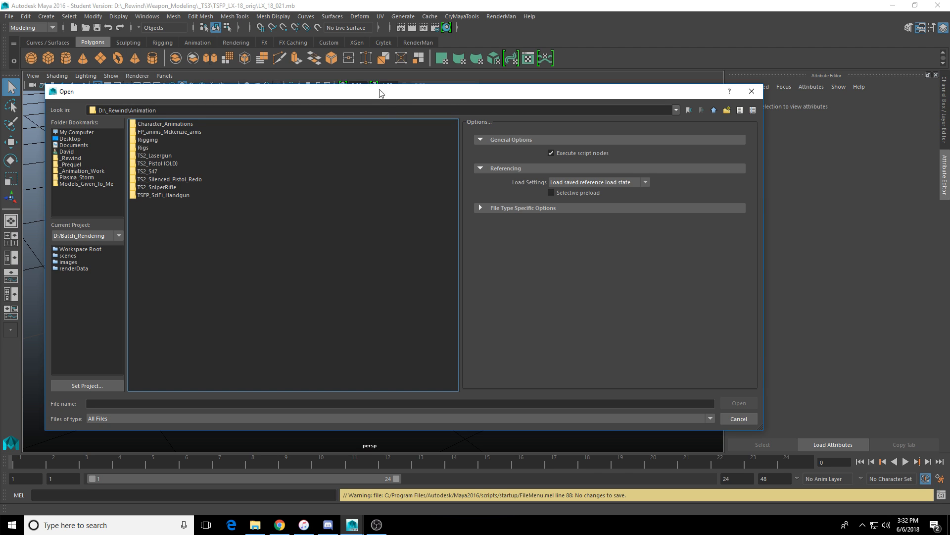
pyautogui.moveTo(386, 90); pyautogui.dragTo(385, 91)
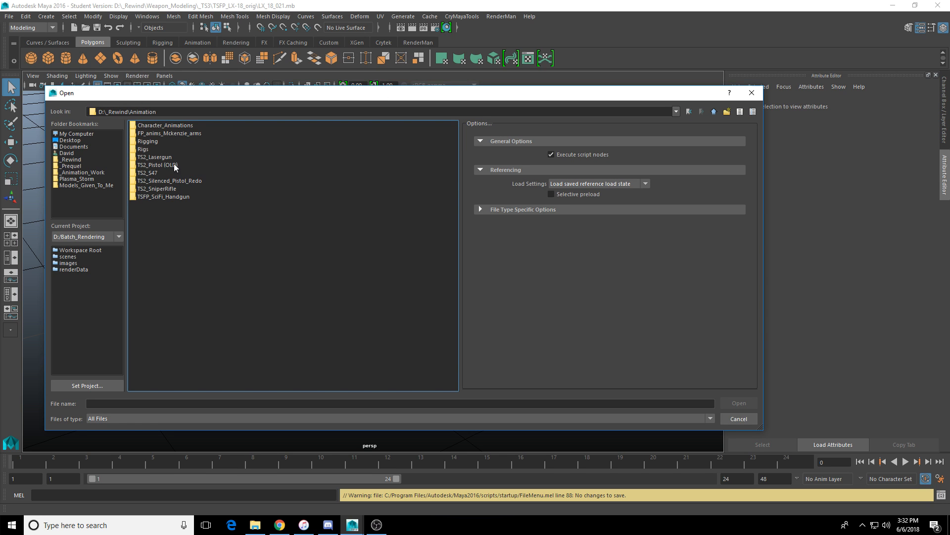
pyautogui.doubleClick(163, 133)
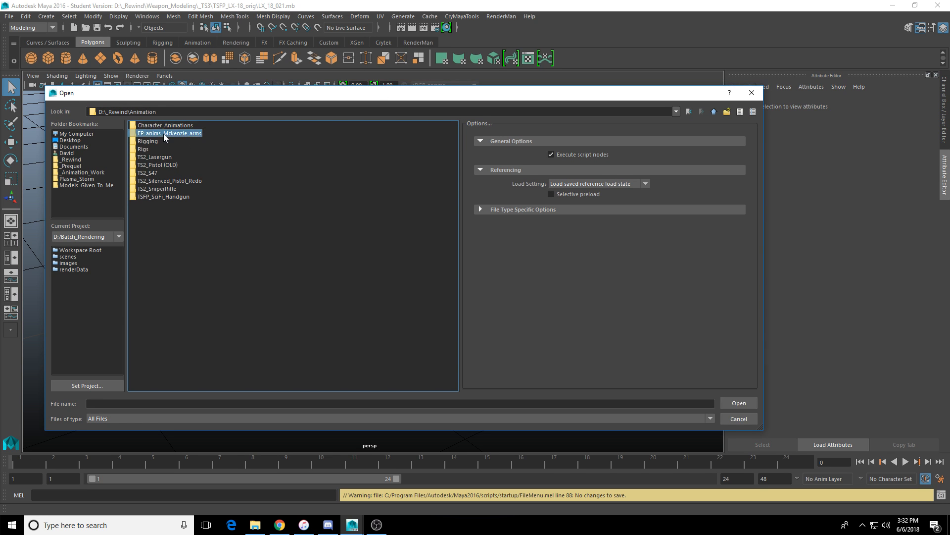
pyautogui.click(714, 111)
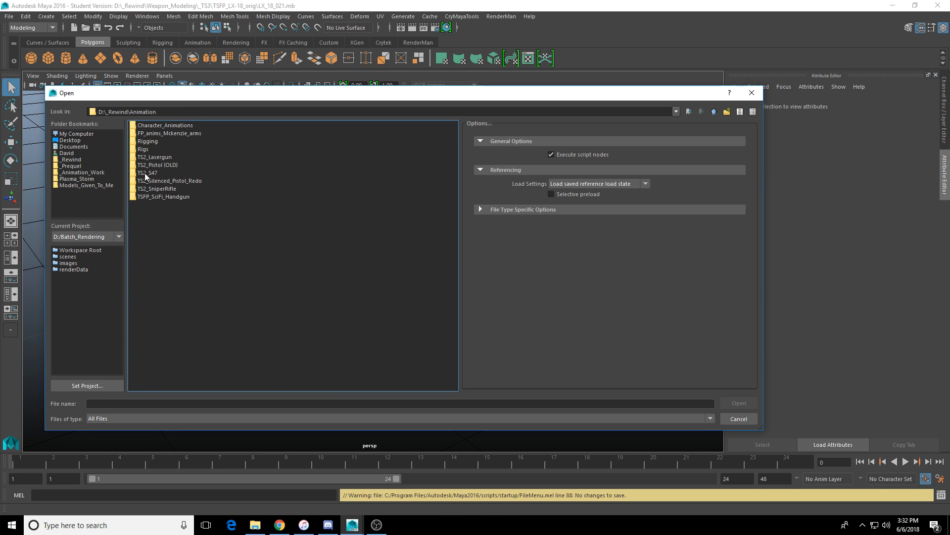
pyautogui.doubleClick(151, 149)
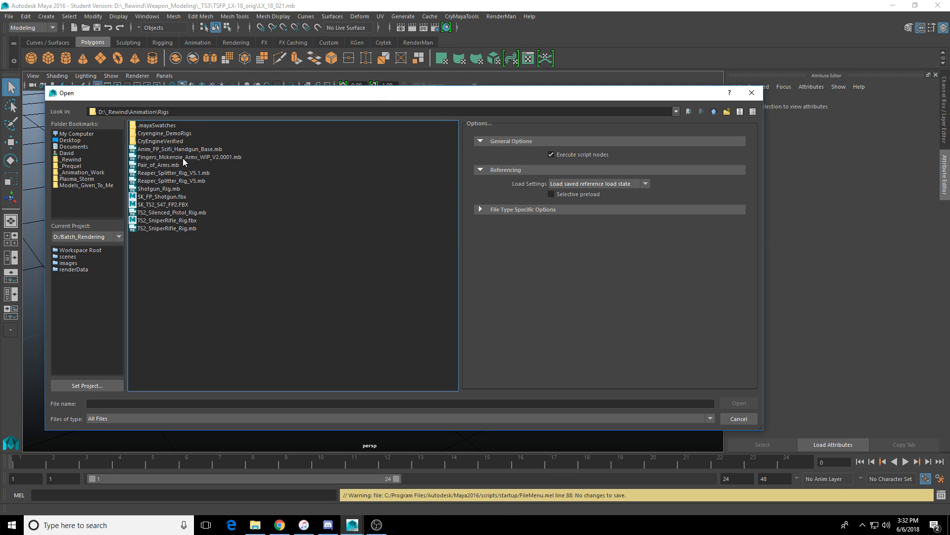
pyautogui.doubleClick(222, 156)
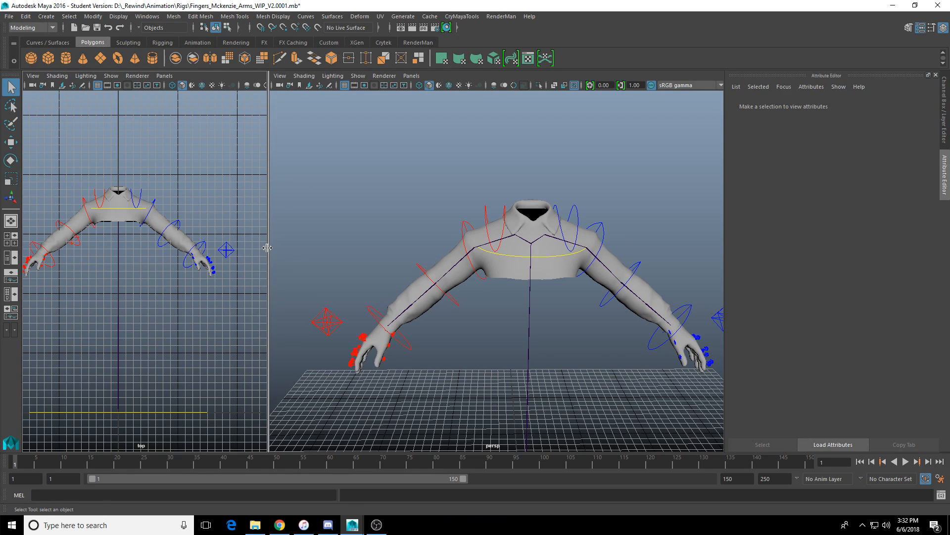
# Step: Examine the arms rig and its controls from several angles, selecting the global and right wrist controls, and clear the selection
pyautogui.moveTo(269, 247); pyautogui.dragTo(356, 261)
pyautogui.keyDown('alt'); pyautogui.moveTo(456, 231); pyautogui.dragTo(546, 255); pyautogui.keyUp('alt')
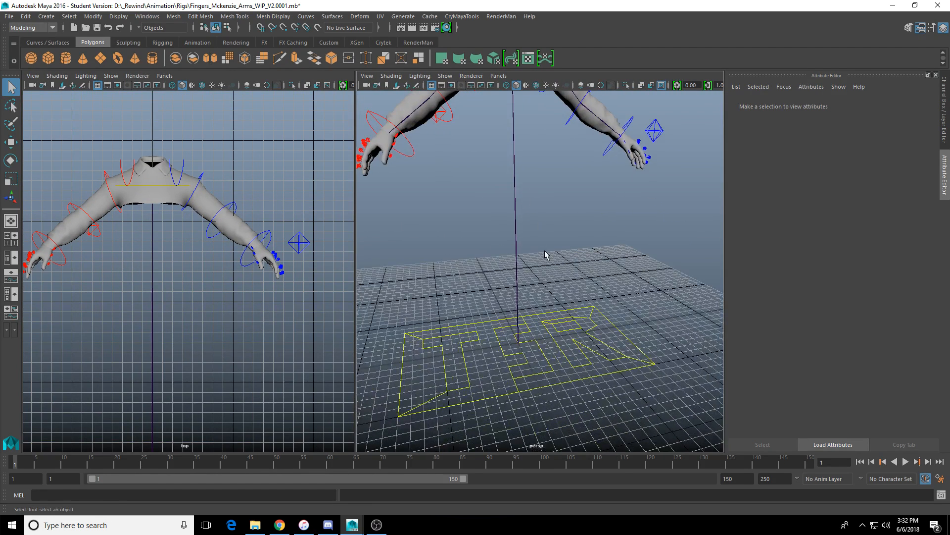
pyautogui.click(518, 329)
pyautogui.keyDown('alt'); pyautogui.moveTo(488, 161); pyautogui.dragTo(516, 252, button='middle'); pyautogui.keyUp('alt')
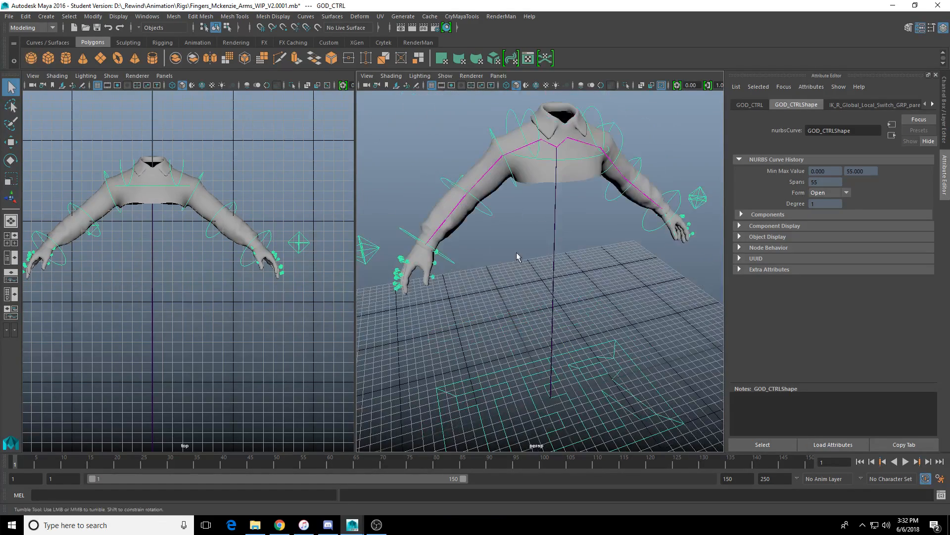
pyautogui.click(453, 263)
pyautogui.press('w')
pyautogui.press('f')
pyautogui.scroll(-10, 501, 278)
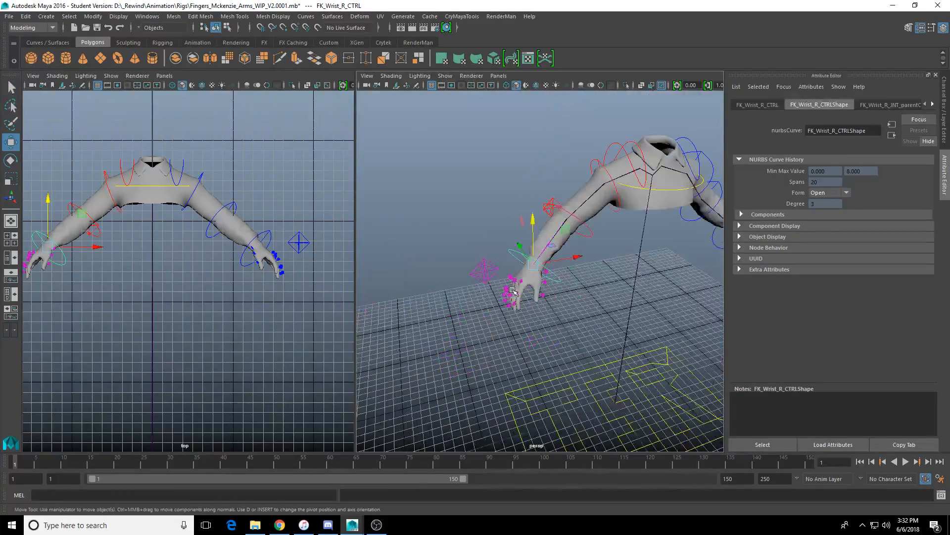
pyautogui.keyDown('alt'); pyautogui.moveTo(542, 282); pyautogui.dragTo(441, 243, button='middle'); pyautogui.keyUp('alt')
pyautogui.keyDown('alt'); pyautogui.moveTo(460, 277); pyautogui.dragTo(559, 271); pyautogui.keyUp('alt')
pyautogui.keyDown('alt'); pyautogui.moveTo(422, 179); pyautogui.dragTo(466, 159); pyautogui.keyUp('alt')
pyautogui.click(435, 155)
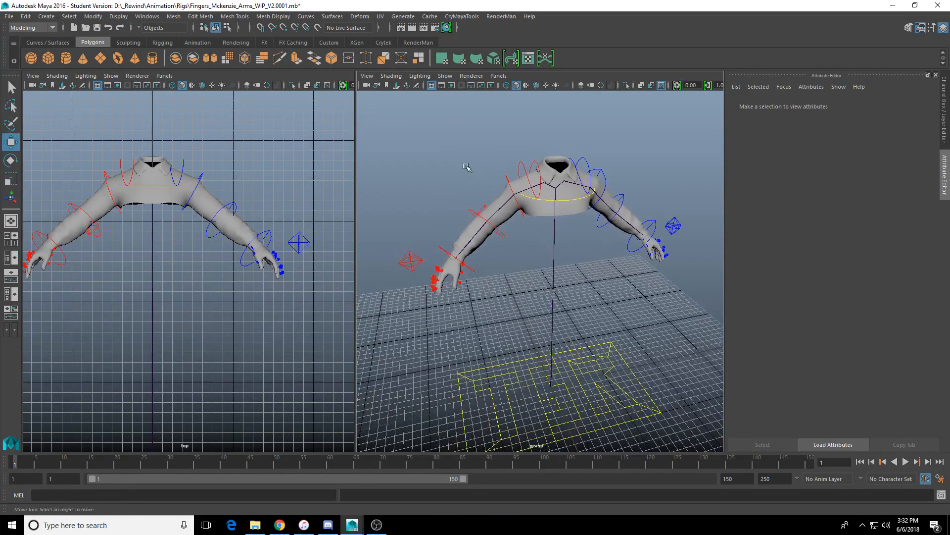
# Step: Replace the opened arms rig scene with a new empty scene
pyautogui.click(10, 16)
pyautogui.click(15, 36)
pyautogui.click(474, 265)
# Step: Reference the Fingers_Mckenzie_Arms_WIP_V2.0001.mb rig from the Rigs folder into the empty scene
pyautogui.click(9, 16)
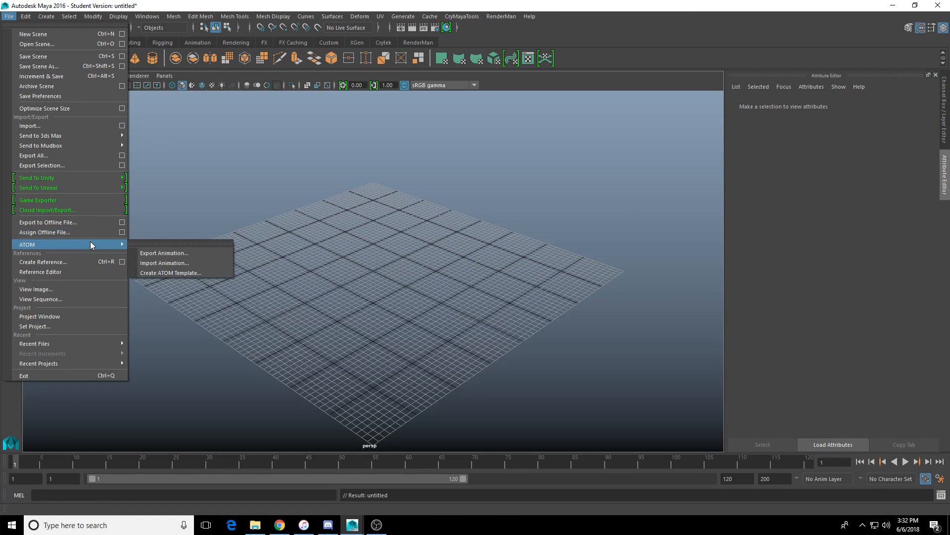
pyautogui.moveTo(81, 135)
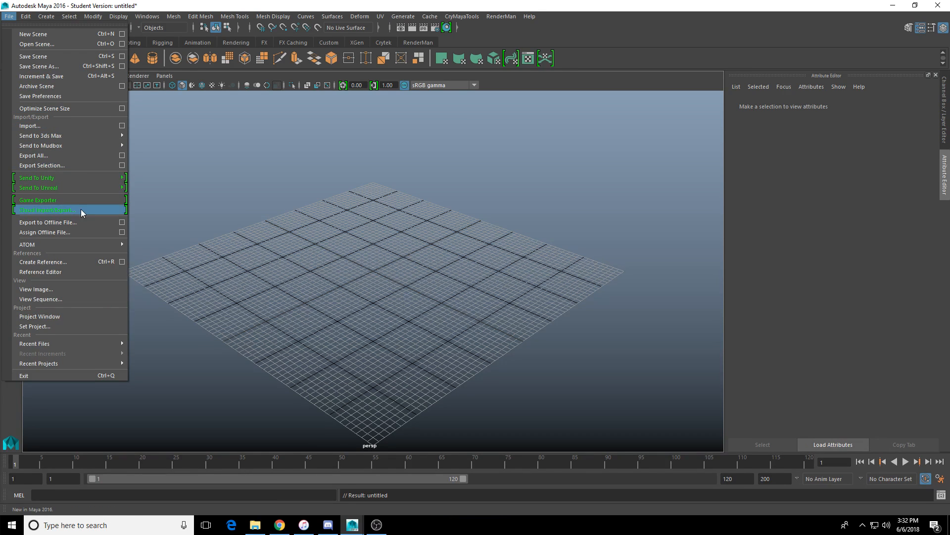
pyautogui.click(101, 263)
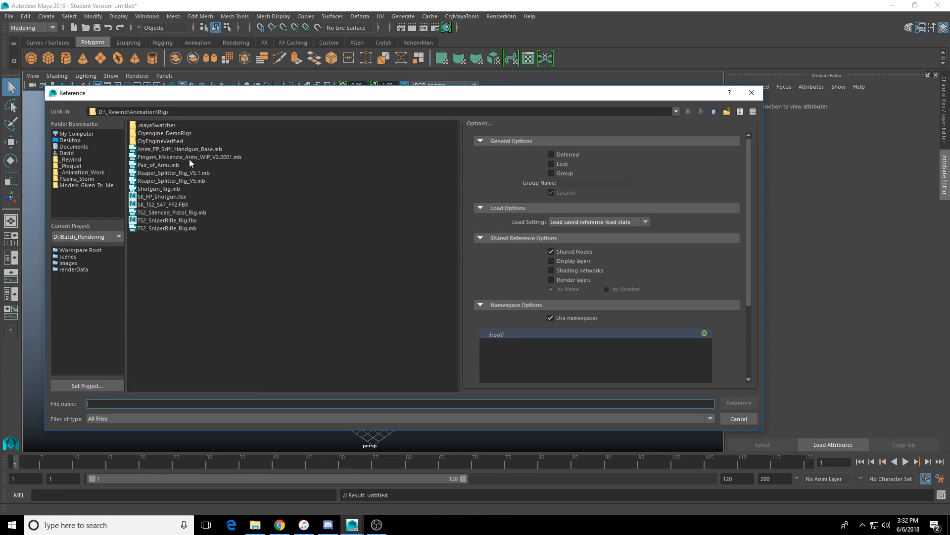
pyautogui.doubleClick(200, 158)
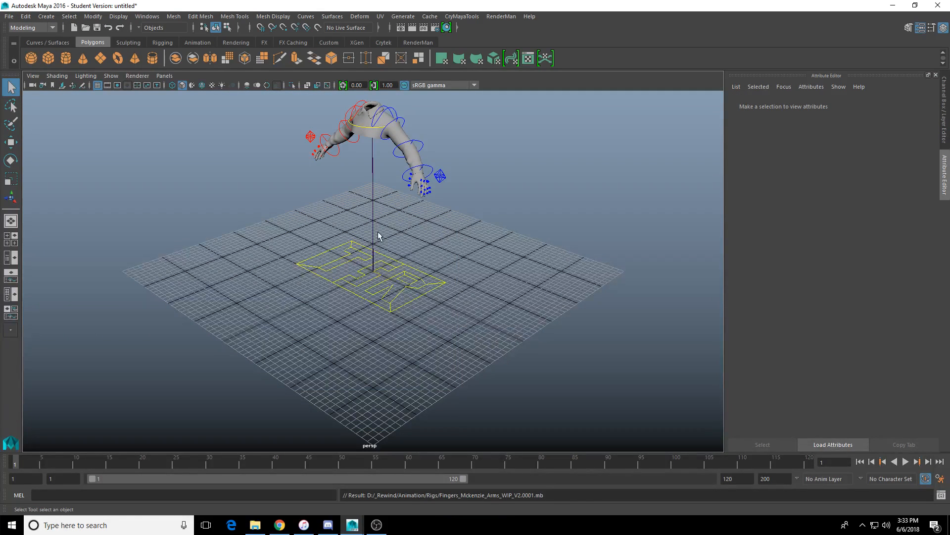
pyautogui.keyDown('alt'); pyautogui.moveTo(361, 209); pyautogui.dragTo(375, 262); pyautogui.keyUp('alt')
pyautogui.keyDown('alt'); pyautogui.moveTo(375, 263); pyautogui.dragTo(368, 345, button='right'); pyautogui.keyUp('alt')
pyautogui.keyDown('alt'); pyautogui.moveTo(368, 345); pyautogui.dragTo(363, 266); pyautogui.keyUp('alt')
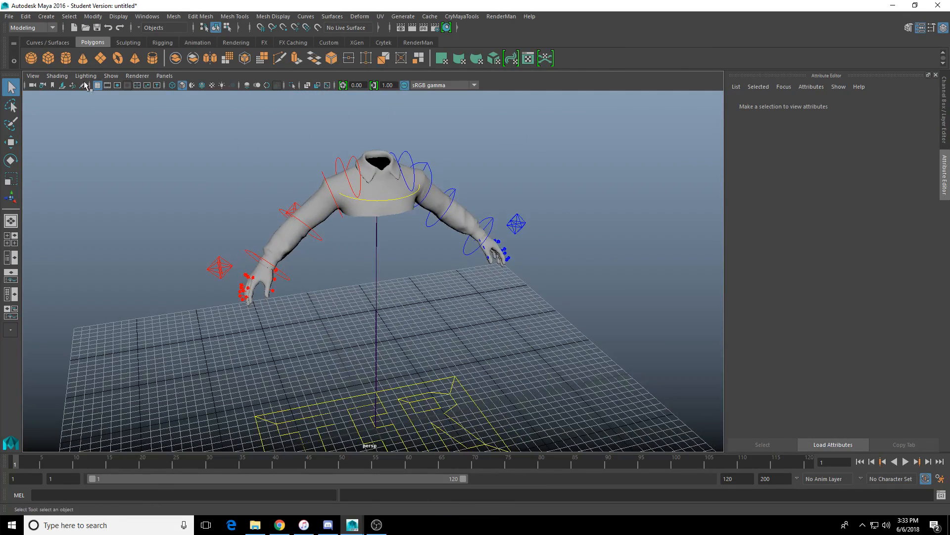
# Step: Import Anim_FP_Scifi_Handgun_Base.mb from the CryEngineVerified folder inside Rigs
pyautogui.click(9, 17)
pyautogui.click(74, 127)
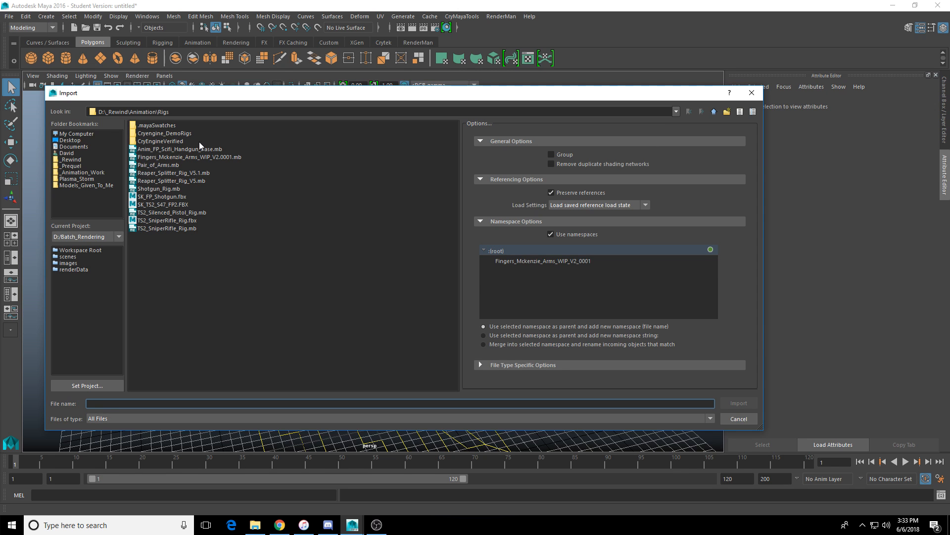
pyautogui.click(714, 112)
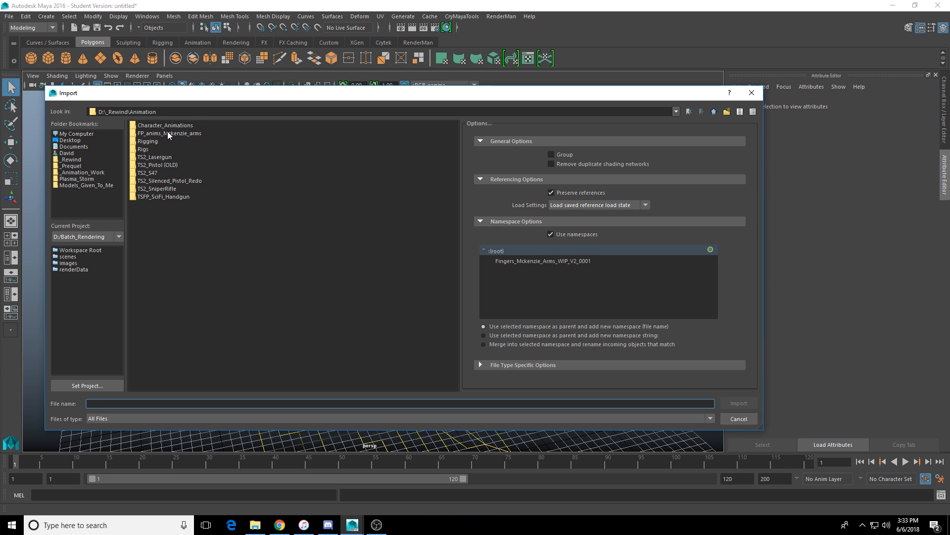
pyautogui.doubleClick(159, 149)
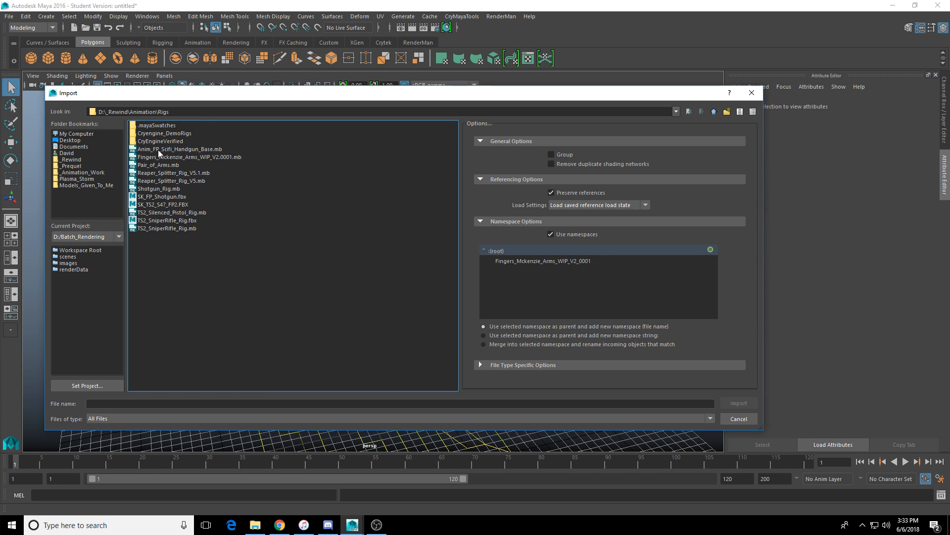
pyautogui.doubleClick(174, 141)
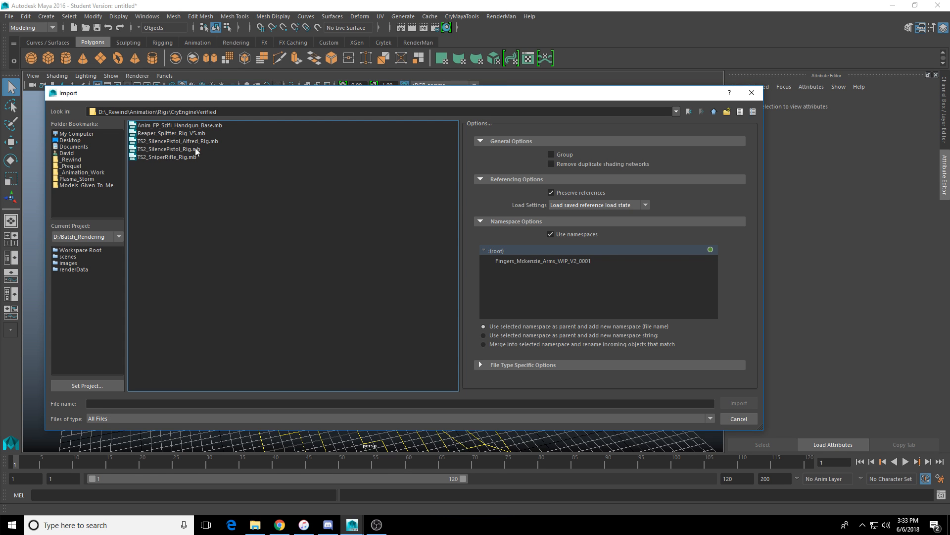
pyautogui.doubleClick(217, 126)
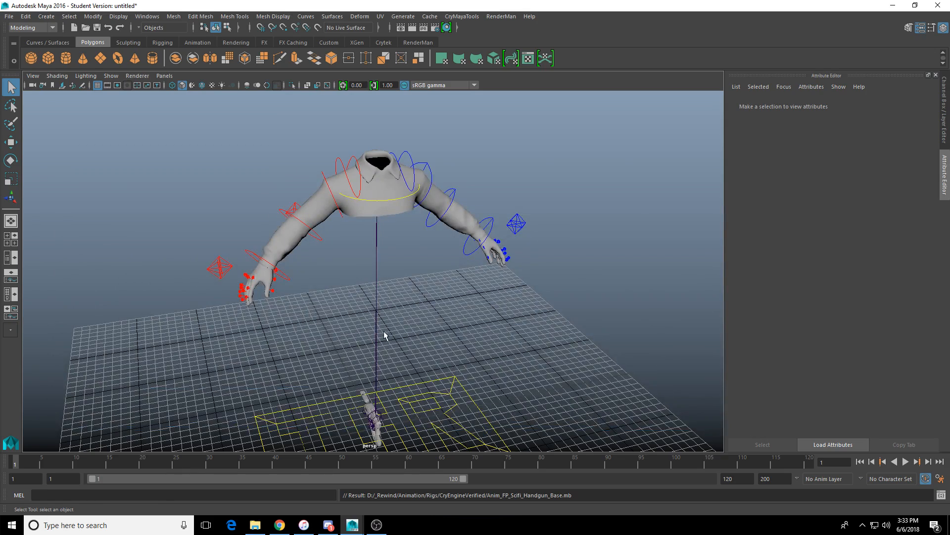
# Step: Select the imported handgun's grip joint and raise the gun to about 78.19 in Translate Z
pyautogui.keyDown('alt'); pyautogui.moveTo(384, 333); pyautogui.dragTo(409, 251, button='middle'); pyautogui.keyUp('alt')
pyautogui.keyDown('alt'); pyautogui.moveTo(409, 250); pyautogui.dragTo(416, 124); pyautogui.keyUp('alt')
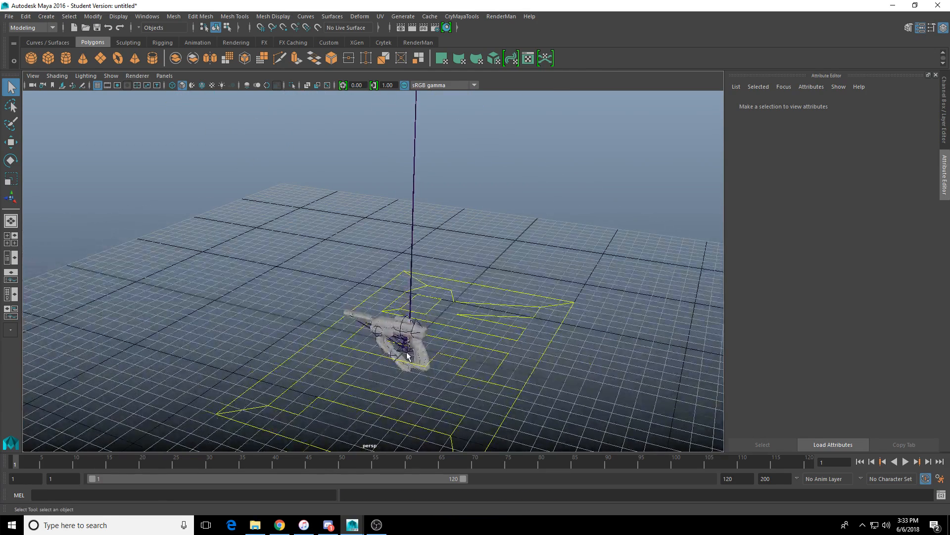
pyautogui.click(407, 355)
pyautogui.press('w')
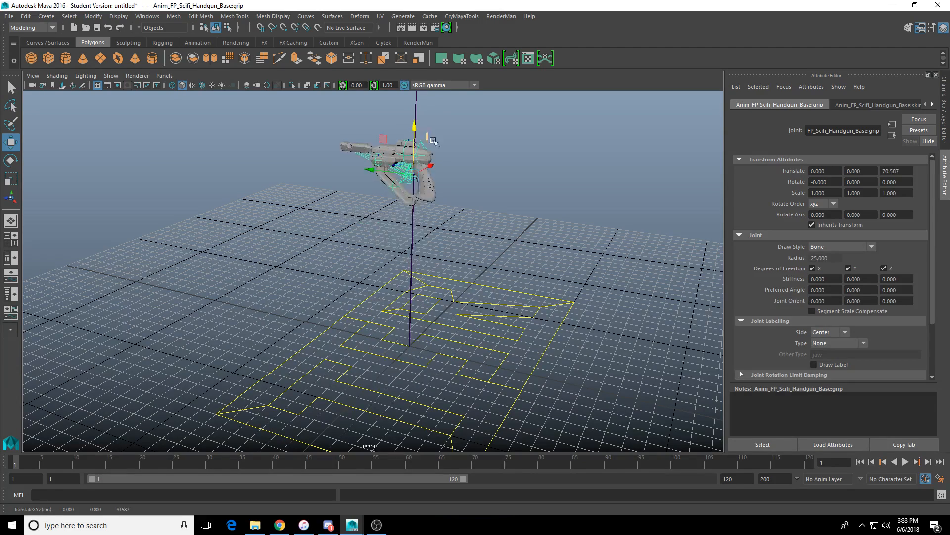
pyautogui.hotkey('ctrl', 'z')
pyautogui.moveTo(411, 300); pyautogui.dragTo(413, 275)
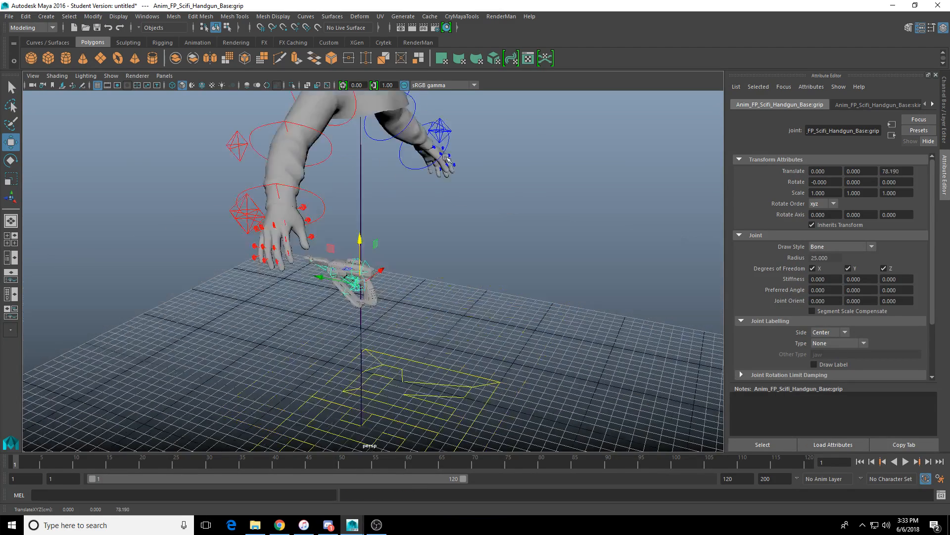
# Step: Try to enlarge the handgun uniformly from its grip joint
pyautogui.keyDown('alt'); pyautogui.moveTo(446, 158); pyautogui.dragTo(346, 212); pyautogui.keyUp('alt')
pyautogui.scroll(5, 395, 259)
pyautogui.press('r')
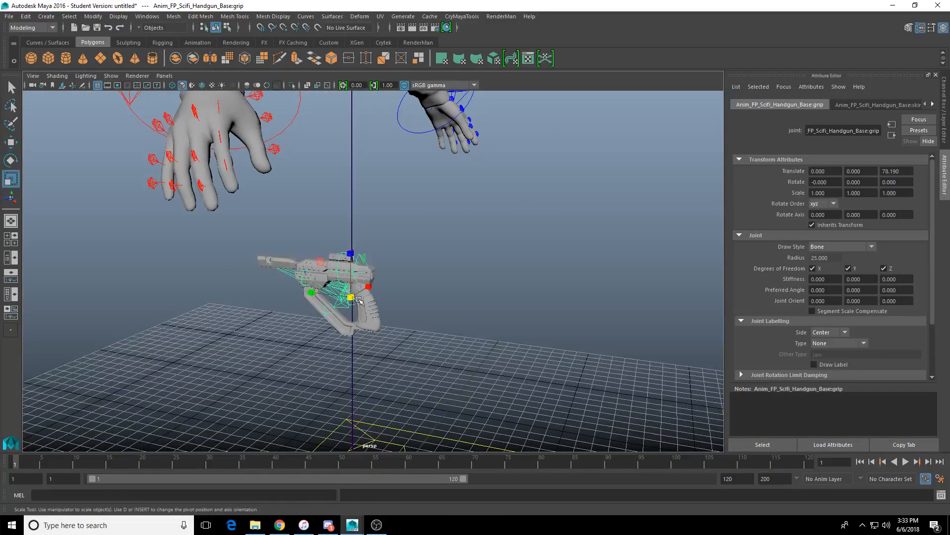
pyautogui.moveTo(352, 299); pyautogui.dragTo(919, 331)
pyautogui.hotkey('ctrl', 'z')
# Step: Move the handgun to about -55.6 in Translate X and raise it to the height of the hands, clear of the arms
pyautogui.scroll(-10, 383, 315)
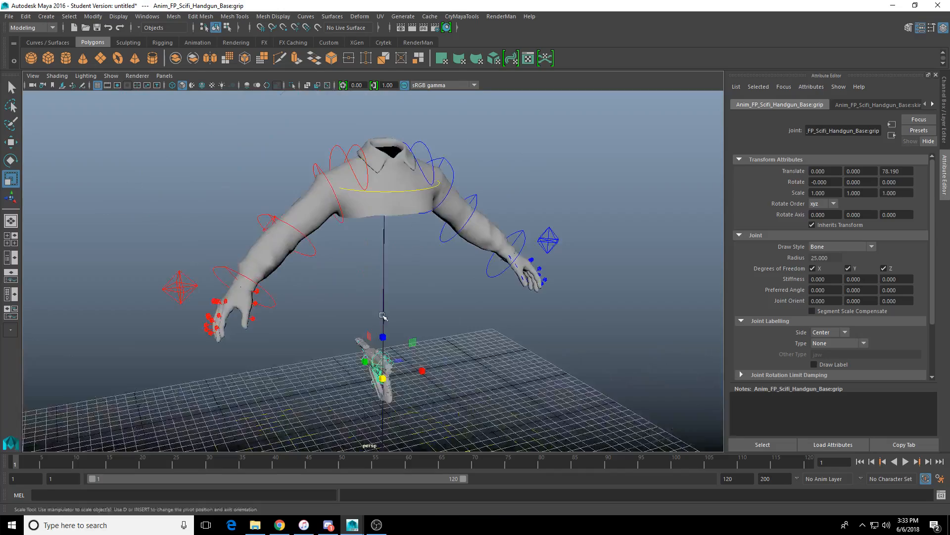
pyautogui.keyDown('alt'); pyautogui.moveTo(383, 315); pyautogui.dragTo(328, 299); pyautogui.keyUp('alt')
pyautogui.scroll(5, 431, 291)
pyautogui.scroll(-6, 414, 367)
pyautogui.scroll(10, 414, 367)
pyautogui.scroll(-10, 386, 290)
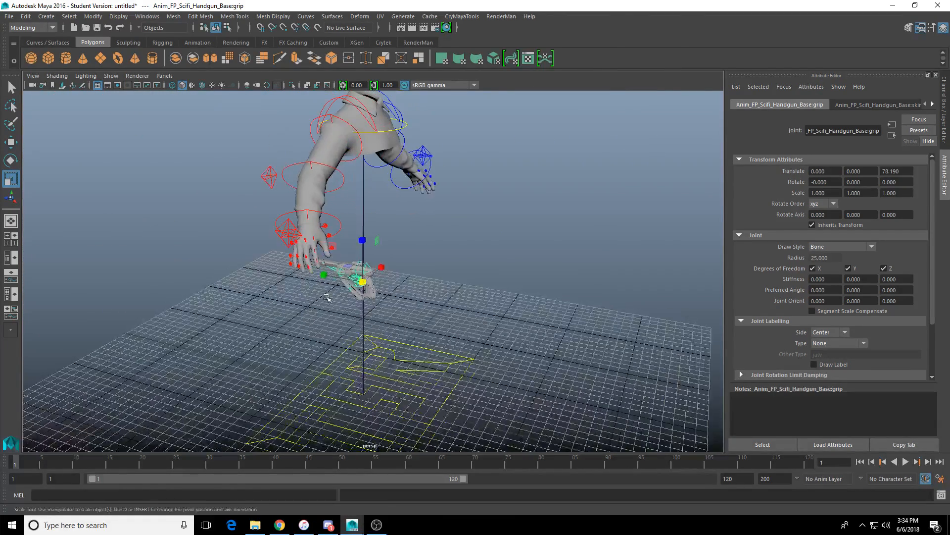
pyautogui.press('w')
pyautogui.keyDown('alt'); pyautogui.moveTo(395, 279); pyautogui.dragTo(416, 267); pyautogui.keyUp('alt')
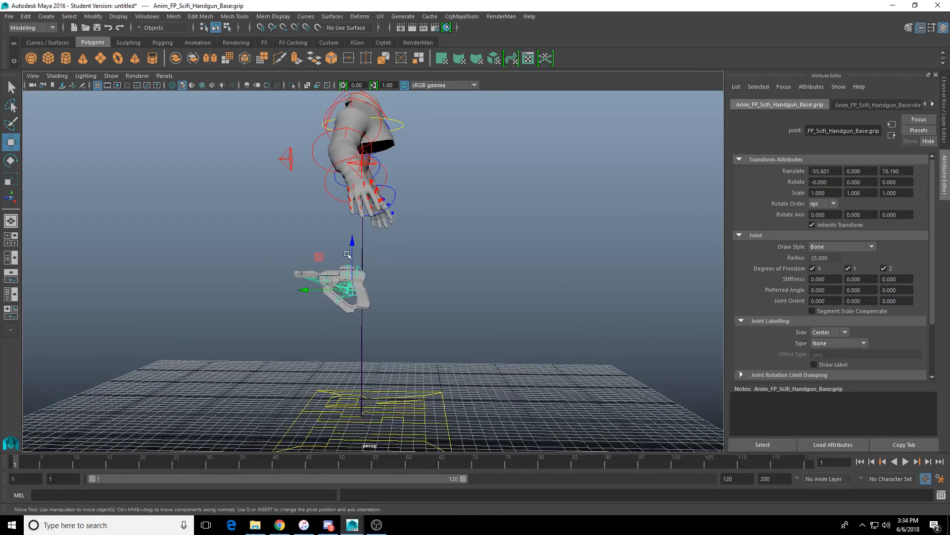
pyautogui.moveTo(352, 252); pyautogui.dragTo(476, 148)
pyautogui.keyDown('alt'); pyautogui.moveTo(475, 148); pyautogui.dragTo(376, 241); pyautogui.keyUp('alt')
# Step: Select the right arm's IKFK switch control and switch the arm to IK
pyautogui.click(240, 218)
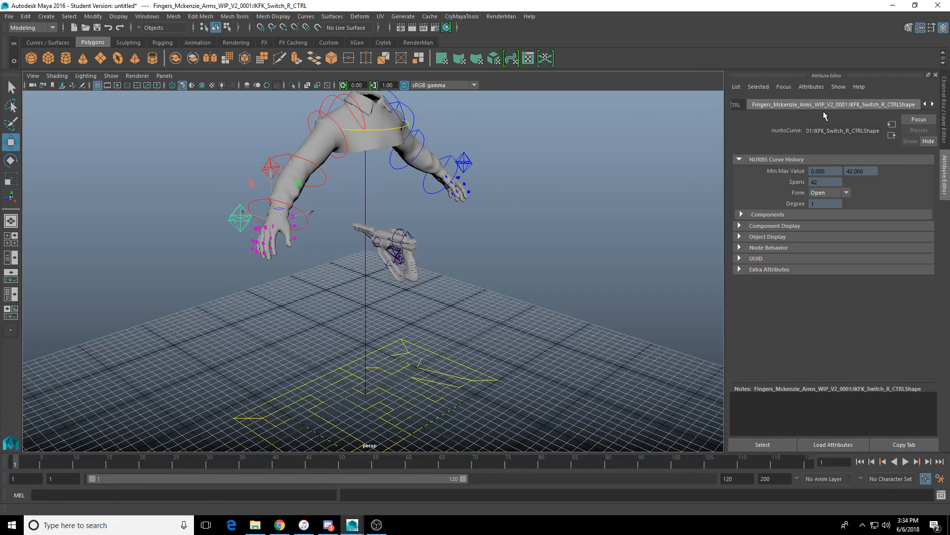
pyautogui.scroll(-3, 827, 105)
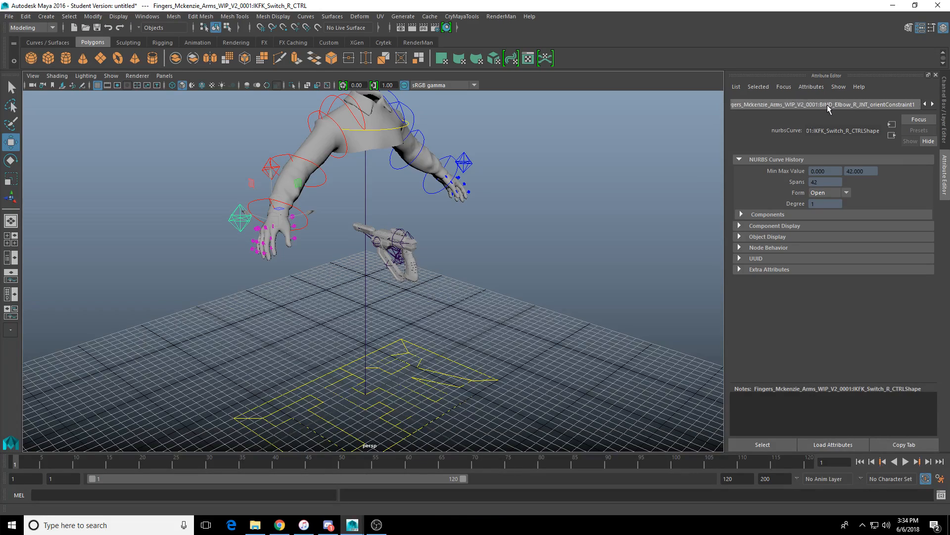
pyautogui.keyDown('alt'); pyautogui.moveTo(396, 188); pyautogui.dragTo(603, 185); pyautogui.keyUp('alt')
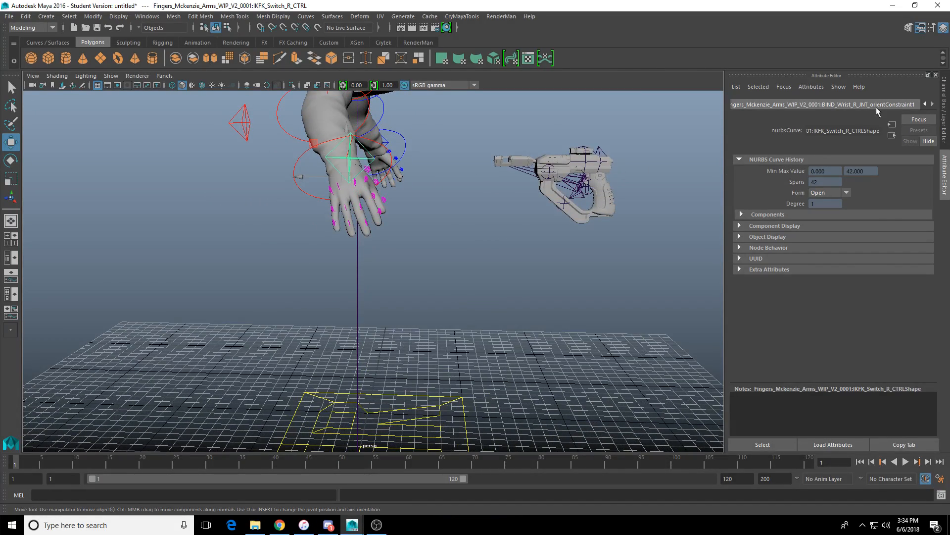
pyautogui.scroll(2, 877, 104)
pyautogui.hotkey('ctrl', 'a')
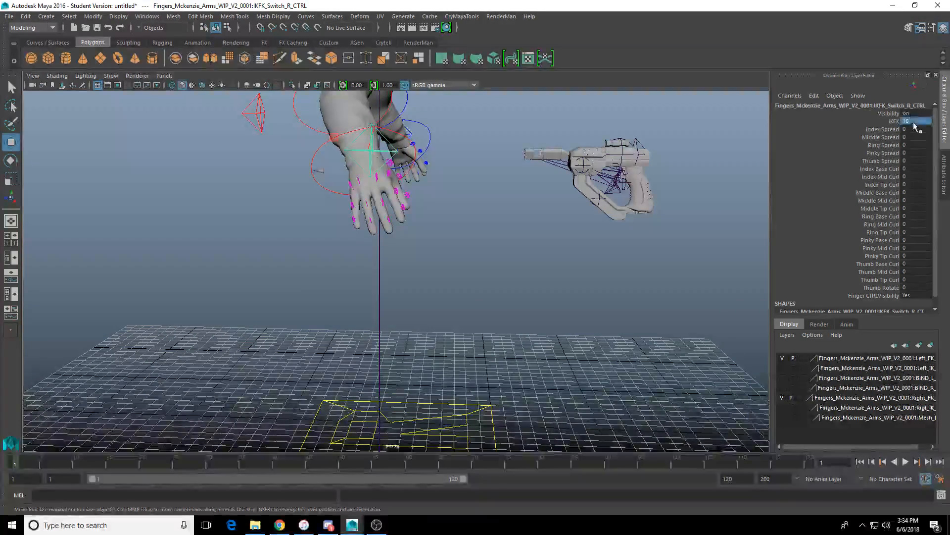
# Step: Position the right hand's IK control at about Translate X 9.4, Y -42.8 and rotate it to about X -44.8, Y 16.2, Z 71.6
pyautogui.keyDown('alt'); pyautogui.moveTo(482, 155); pyautogui.dragTo(418, 199); pyautogui.keyUp('alt')
pyautogui.click(291, 203)
pyautogui.keyDown('alt'); pyautogui.moveTo(471, 213); pyautogui.dragTo(365, 199); pyautogui.keyUp('alt')
pyautogui.press('e')
pyautogui.moveTo(292, 181); pyautogui.dragTo(305, 133)
pyautogui.hotkey('ctrl', 'z')
pyautogui.moveTo(287, 182)
pyautogui.mouseDown()
pyautogui.moveTo(292, 171)
pyautogui.moveTo(277, 189)
pyautogui.moveTo(292, 171)
pyautogui.mouseUp()
pyautogui.keyDown('alt'); pyautogui.moveTo(297, 171); pyautogui.dragTo(367, 184); pyautogui.keyUp('alt')
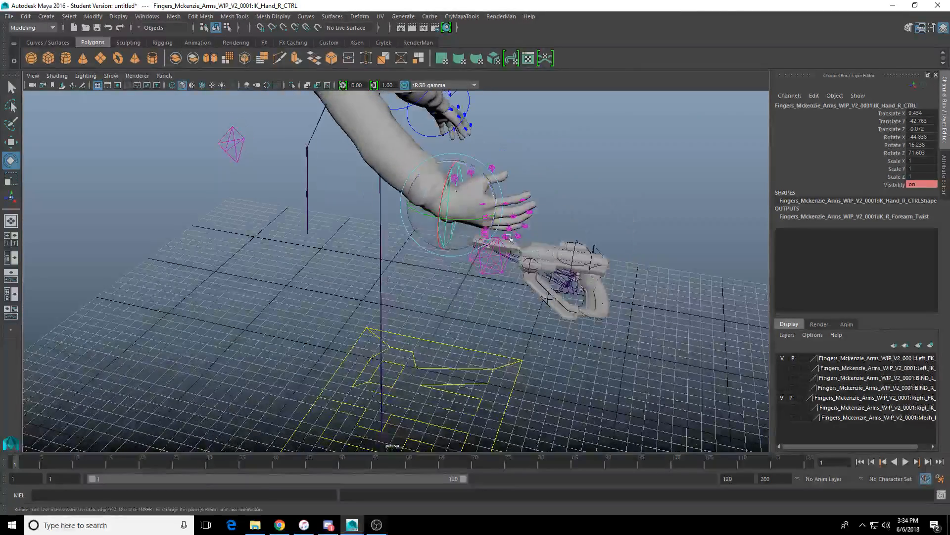
# Step: Turn the handgun to 180 degrees in Rotate Z and move it beside the right hand, at about X -29, Y -60, Z 148.7
pyautogui.keyDown('alt'); pyautogui.moveTo(317, 247); pyautogui.dragTo(375, 274); pyautogui.keyUp('alt')
pyautogui.keyDown('alt'); pyautogui.moveTo(360, 331); pyautogui.dragTo(505, 326); pyautogui.keyUp('alt')
pyautogui.click(603, 309)
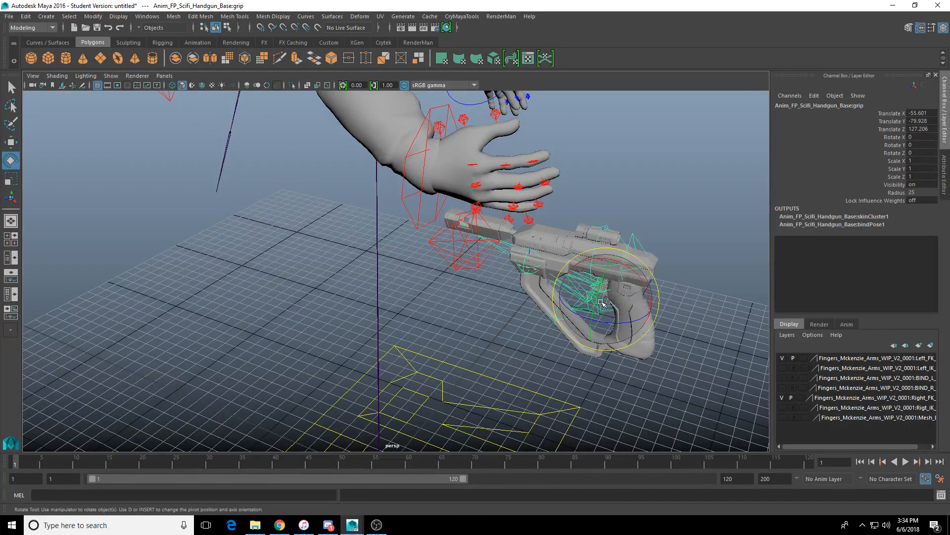
pyautogui.press('w')
pyautogui.moveTo(613, 258); pyautogui.dragTo(584, 232)
pyautogui.keyDown('alt'); pyautogui.moveTo(584, 232); pyautogui.dragTo(428, 258); pyautogui.keyUp('alt')
pyautogui.press('e')
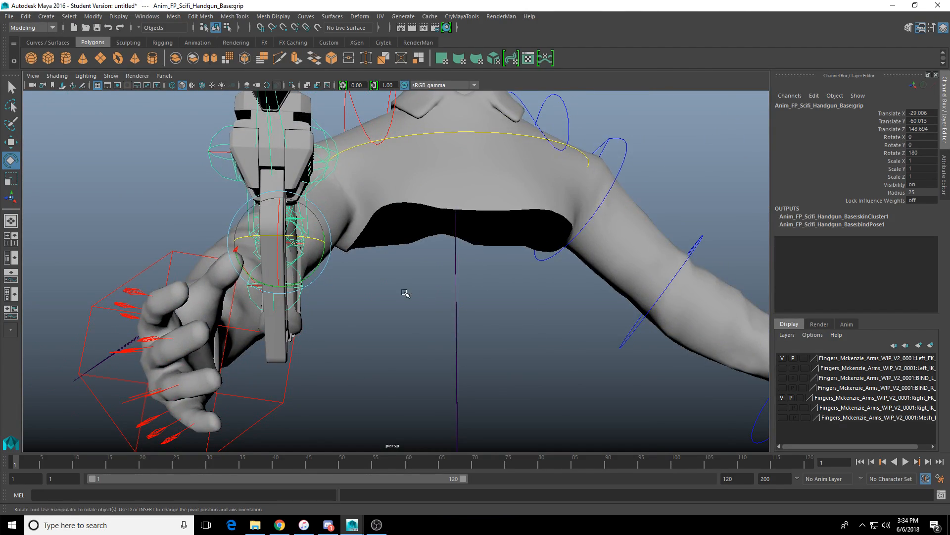
# Step: Lower the handgun into the right hand, to about 140.5 in Translate Z
pyautogui.keyDown('alt'); pyautogui.moveTo(406, 295); pyautogui.dragTo(400, 258); pyautogui.keyUp('alt')
pyautogui.press('w')
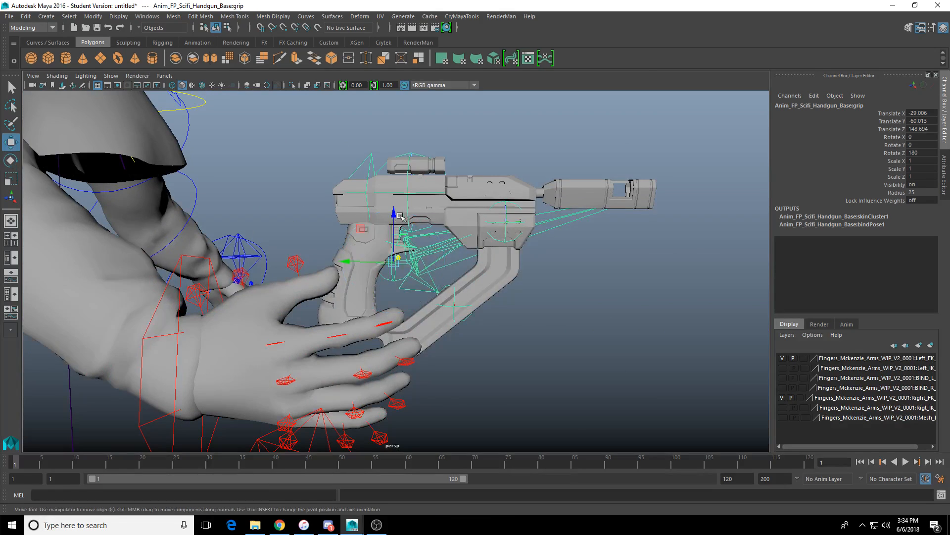
pyautogui.moveTo(396, 217); pyautogui.dragTo(394, 282)
pyautogui.keyDown('alt'); pyautogui.moveTo(393, 282); pyautogui.dragTo(180, 275); pyautogui.keyUp('alt')
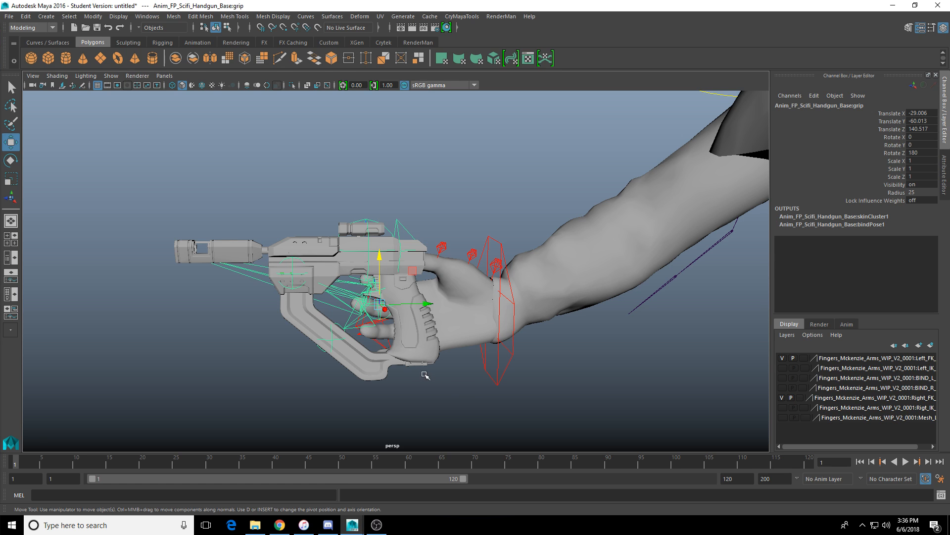
# Step: Try to scale the whole arms rig uniformly from GOD_CTRL
pyautogui.scroll(-10, 440, 322)
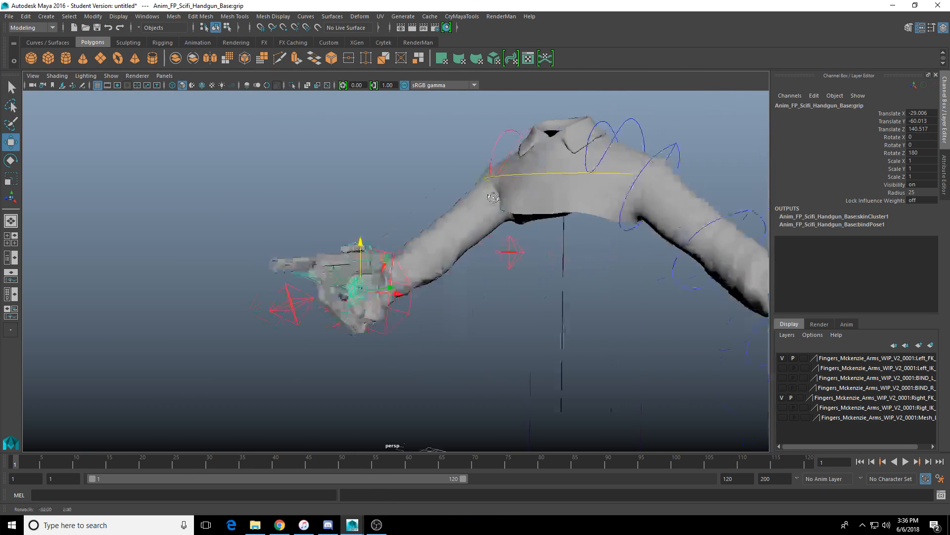
pyautogui.keyDown('alt'); pyautogui.moveTo(438, 296); pyautogui.dragTo(436, 379); pyautogui.keyUp('alt')
pyautogui.click(446, 352)
pyautogui.press('r')
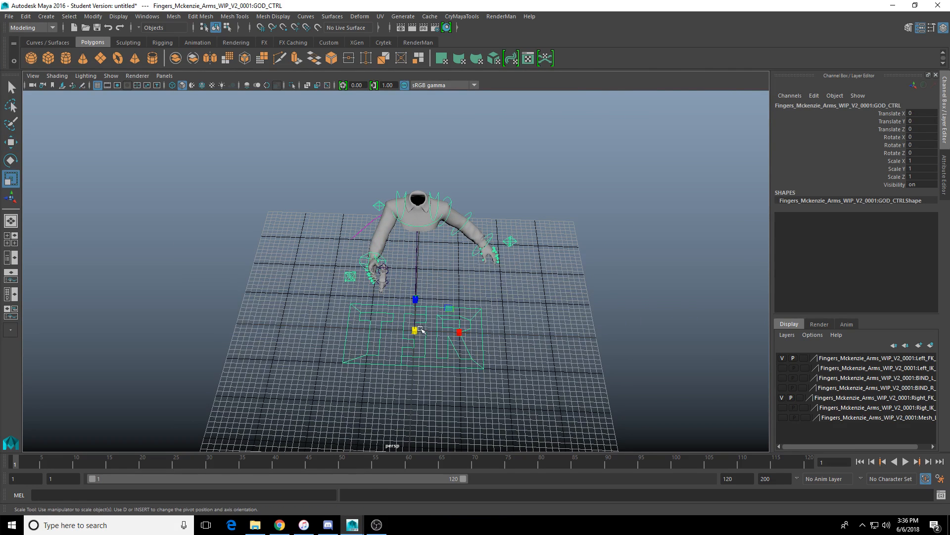
pyautogui.moveTo(418, 329); pyautogui.dragTo(424, 373)
pyautogui.scroll(5, 424, 373)
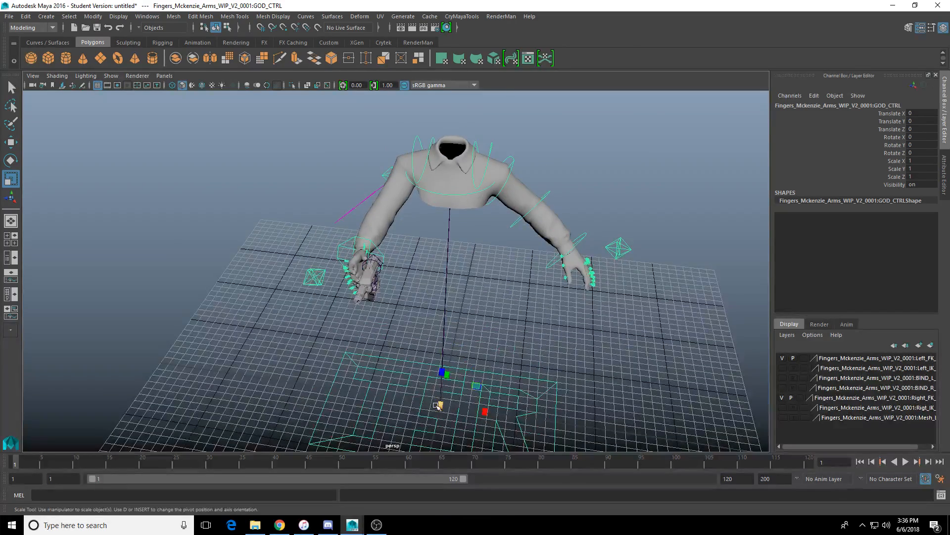
pyautogui.moveTo(440, 405); pyautogui.dragTo(349, 398)
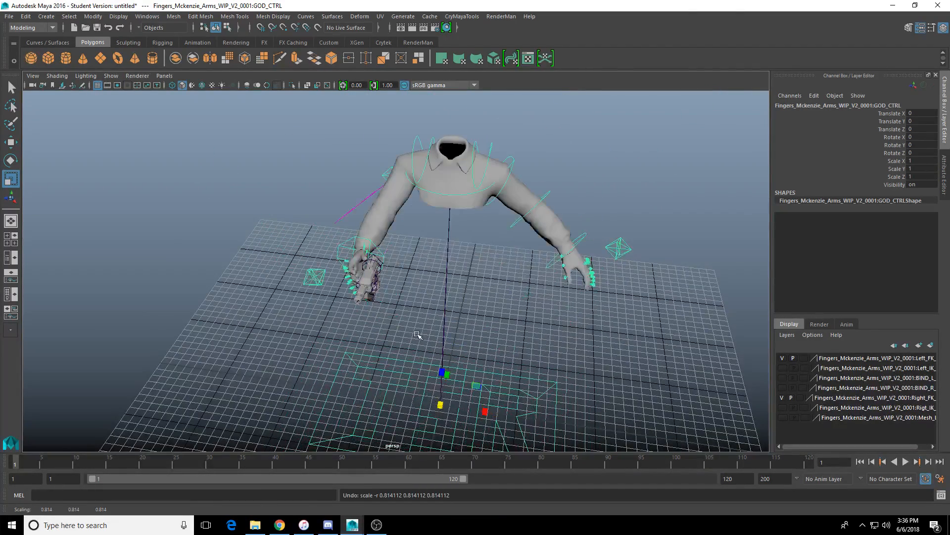
pyautogui.keyDown('alt'); pyautogui.moveTo(418, 336); pyautogui.dragTo(475, 275); pyautogui.keyUp('alt')
pyautogui.hotkey('ctrl', 'z')
# Step: Try to rescale the handgun from its grip joint
pyautogui.scroll(3, 500, 238)
pyautogui.keyDown('alt'); pyautogui.moveTo(440, 213); pyautogui.dragTo(460, 179); pyautogui.keyUp('alt')
pyautogui.keyDown('alt'); pyautogui.moveTo(394, 229); pyautogui.dragTo(420, 208); pyautogui.keyUp('alt')
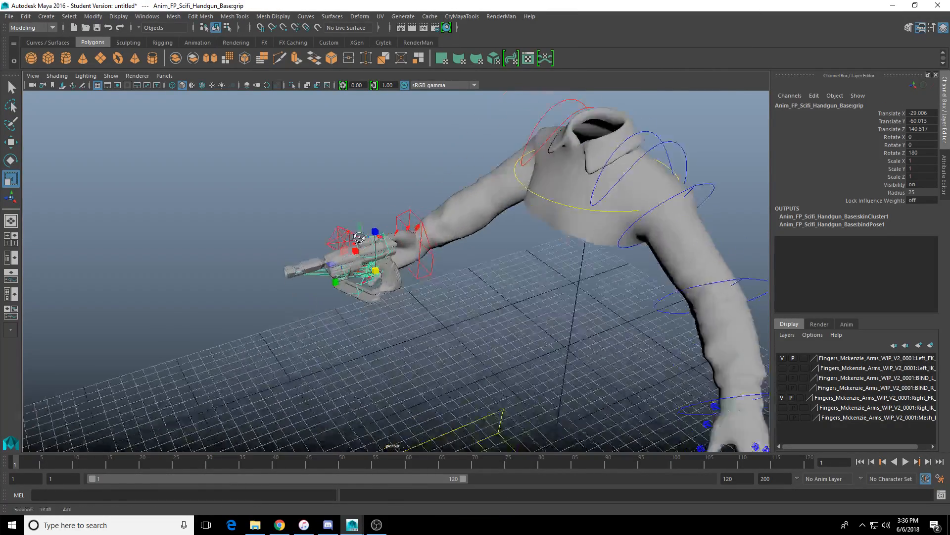
pyautogui.scroll(5, 401, 248)
pyautogui.keyDown('alt'); pyautogui.moveTo(387, 273); pyautogui.dragTo(347, 223); pyautogui.keyUp('alt')
pyautogui.press('w')
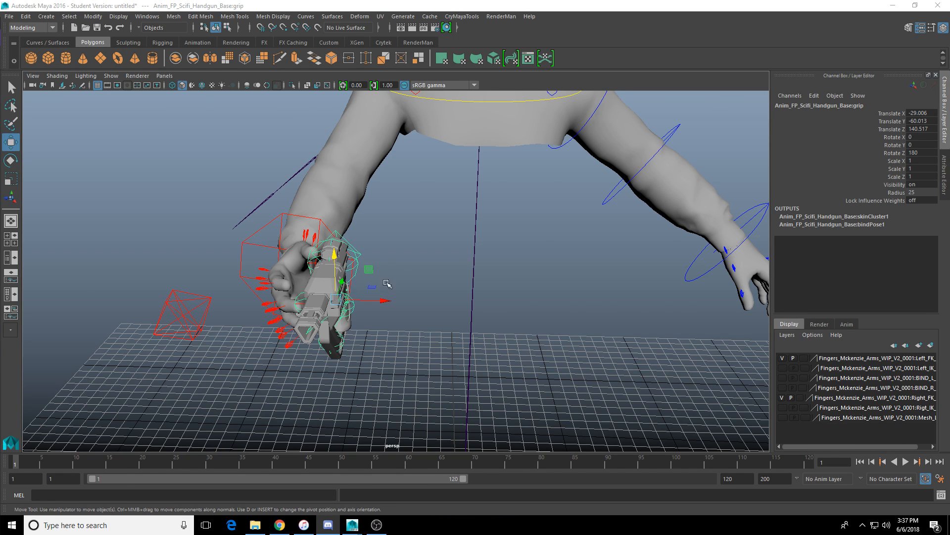
pyautogui.keyDown('alt'); pyautogui.moveTo(336, 275); pyautogui.dragTo(462, 318); pyautogui.keyUp('alt')
pyautogui.press('r')
pyautogui.hotkey('ctrl', 'z')
pyautogui.scroll(-3, 462, 399)
pyautogui.keyDown('alt'); pyautogui.moveTo(429, 308); pyautogui.dragTo(479, 364, button='middle'); pyautogui.keyUp('alt')
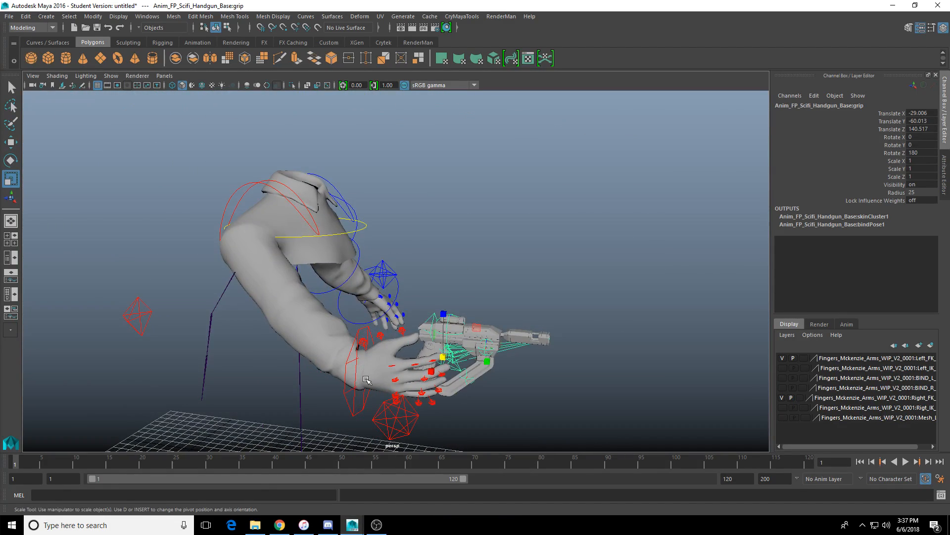
pyautogui.keyDown('alt'); pyautogui.moveTo(365, 398); pyautogui.dragTo(376, 441); pyautogui.keyUp('alt')
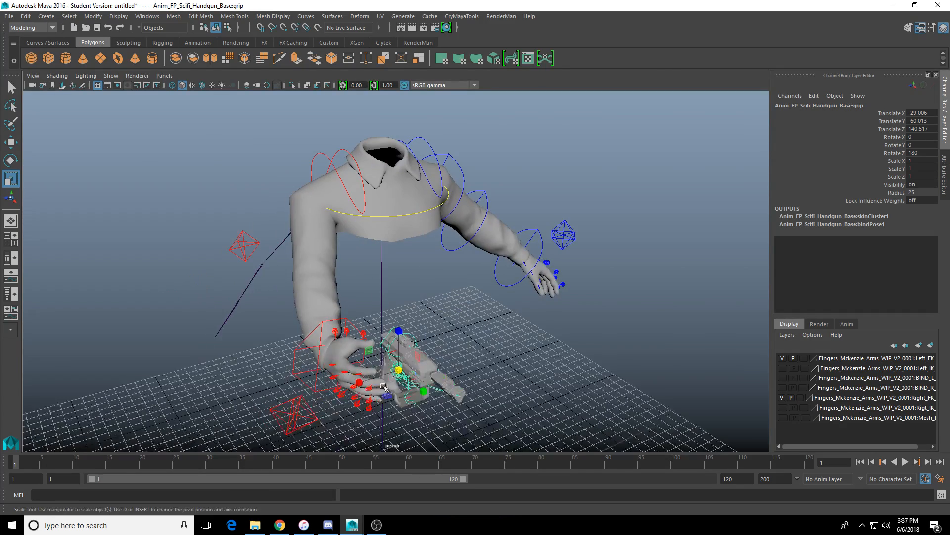
# Step: Shift the handgun back toward the right palm, to about -55.4 in Translate Y
pyautogui.keyDown('alt'); pyautogui.moveTo(421, 344); pyautogui.dragTo(608, 350); pyautogui.keyUp('alt')
pyautogui.press('w')
pyautogui.keyDown('alt'); pyautogui.moveTo(608, 350); pyautogui.dragTo(477, 346); pyautogui.keyUp('alt')
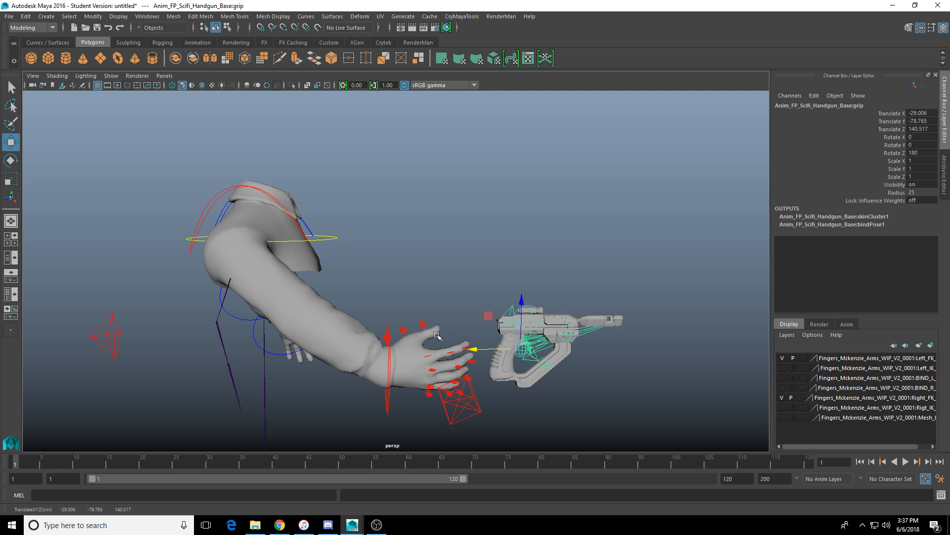
pyautogui.scroll(-2, 406, 333)
pyautogui.scroll(-1, 340, 271)
pyautogui.keyDown('alt'); pyautogui.moveTo(341, 270); pyautogui.dragTo(382, 338); pyautogui.keyUp('alt')
pyautogui.scroll(-2, 376, 338)
pyautogui.keyDown('alt'); pyautogui.moveTo(338, 368); pyautogui.dragTo(376, 337, button='middle'); pyautogui.keyUp('alt')
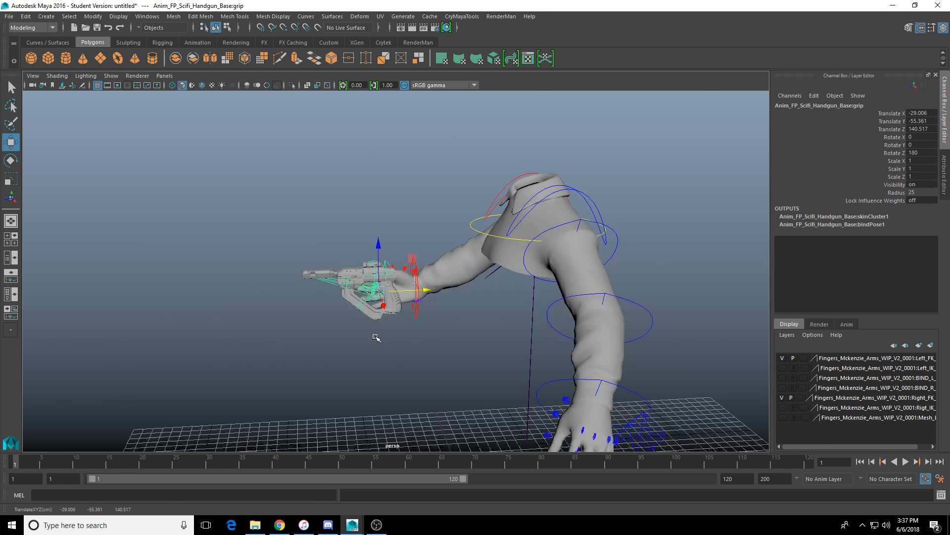
pyautogui.scroll(5, 381, 326)
pyautogui.keyDown('alt'); pyautogui.moveTo(337, 327); pyautogui.dragTo(439, 302); pyautogui.keyUp('alt')
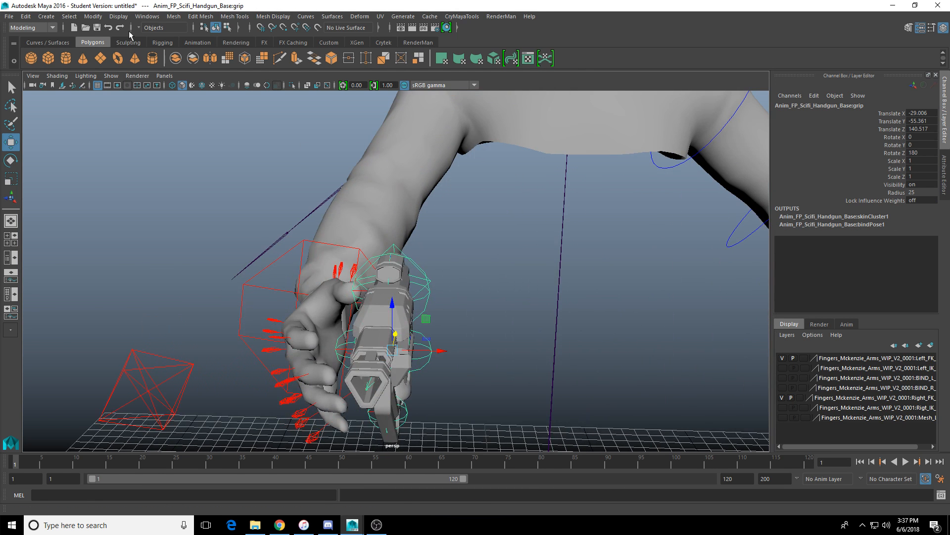
# Step: Save the scene as cry_test in the FP_anims_Mckenzie_arms folder inside Animation, accepting the student version notice
pyautogui.click(9, 16)
pyautogui.click(49, 70)
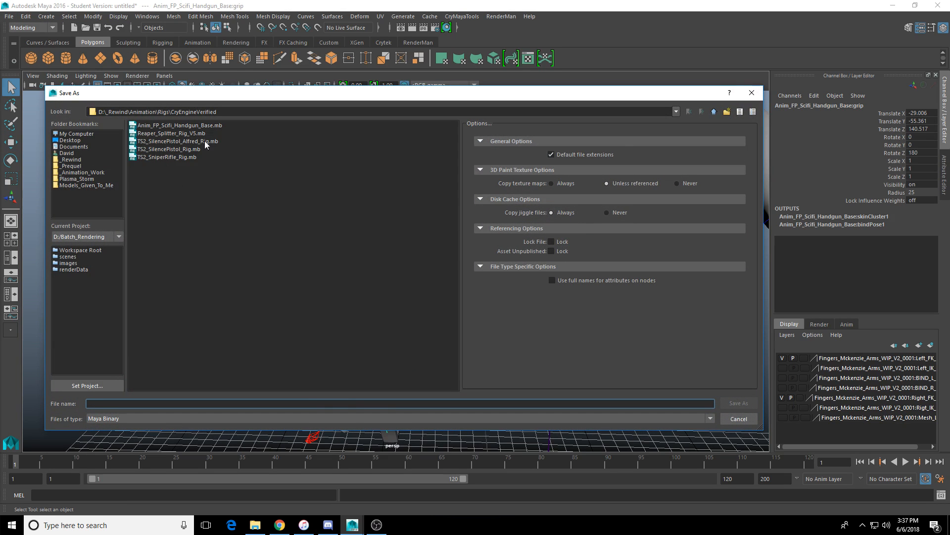
pyautogui.click(714, 113)
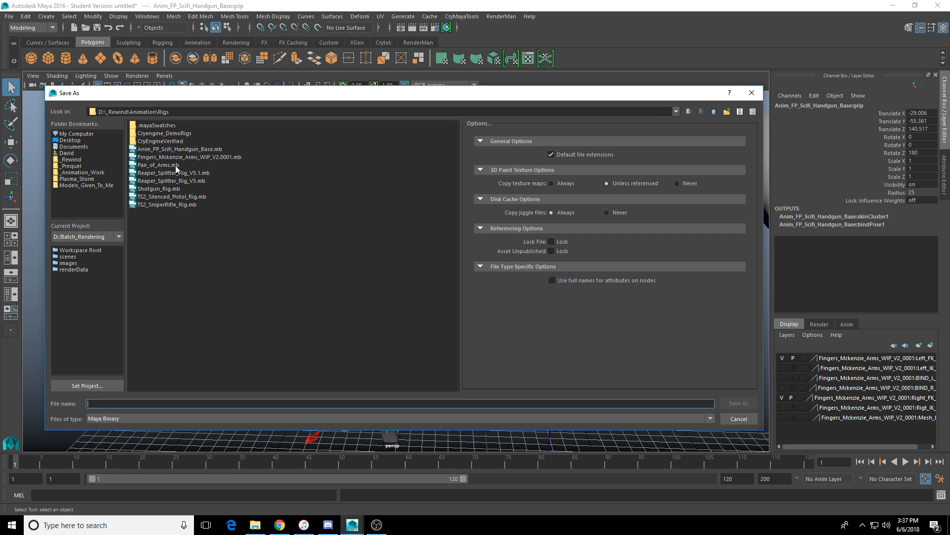
pyautogui.click(714, 112)
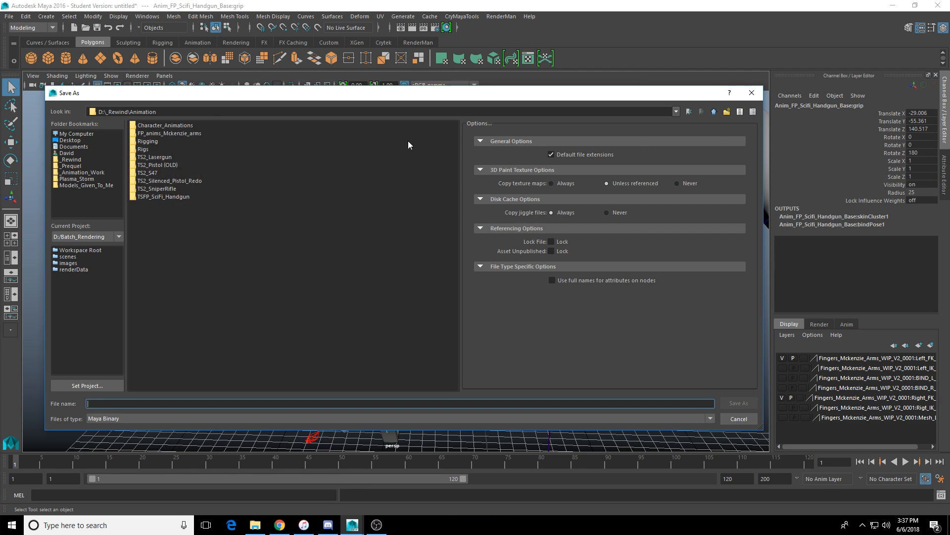
pyautogui.doubleClick(195, 132)
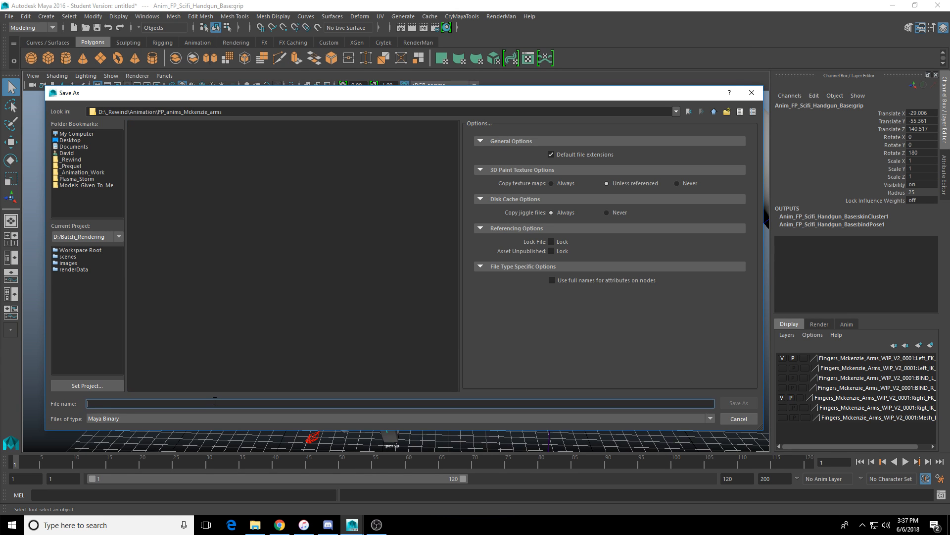
pyautogui.write('cry_test')
pyautogui.press('Return')
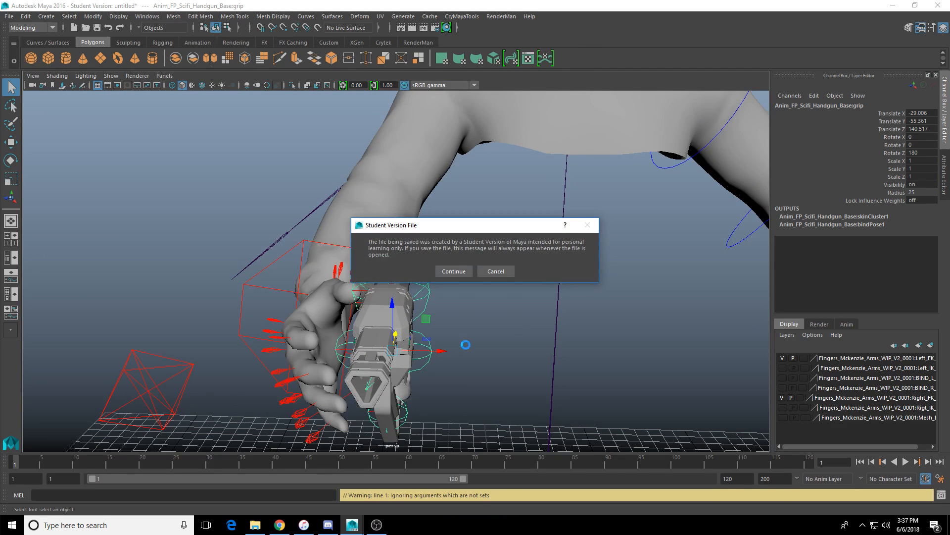
pyautogui.click(454, 271)
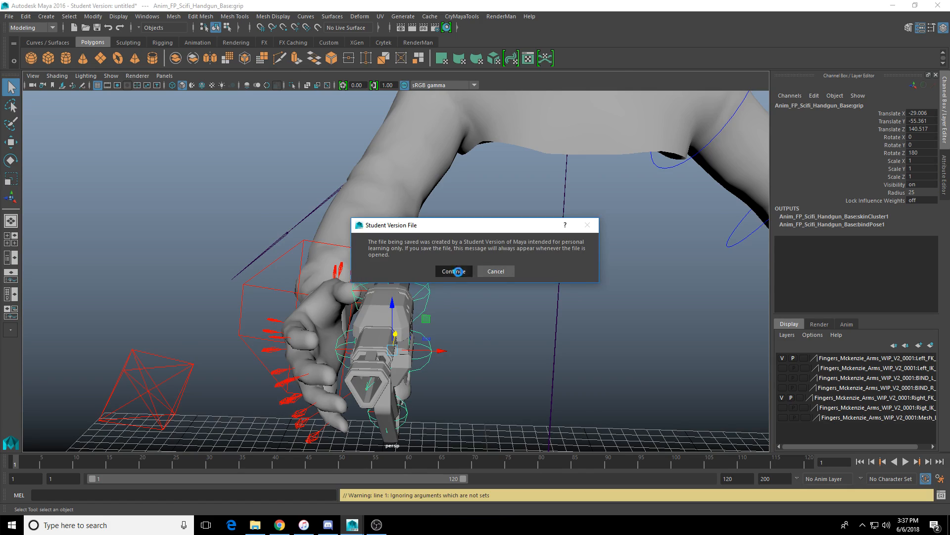
pyautogui.click(456, 271)
# Step: Move the handgun sideways into the right hand, to about -33.1 in Translate X
pyautogui.press('w')
pyautogui.moveTo(441, 350); pyautogui.dragTo(412, 355)
pyautogui.scroll(-5, 412, 354)
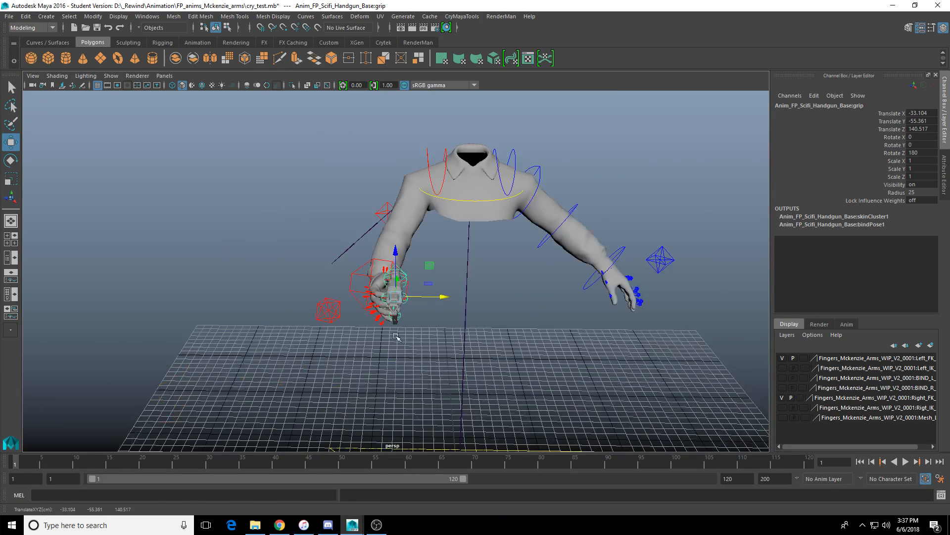
# Step: Fit the handgun into the right palm at about Translate -37.3, -52.2, 138.4 and Rotate -5.4, 11.3, 194.6
pyautogui.scroll(3, 396, 318)
pyautogui.keyDown('alt'); pyautogui.moveTo(396, 319); pyautogui.dragTo(484, 324); pyautogui.keyUp('alt')
pyautogui.scroll(2, 484, 325)
pyautogui.keyDown('alt'); pyautogui.moveTo(347, 327); pyautogui.dragTo(500, 357); pyautogui.keyUp('alt')
pyautogui.click(319, 325)
pyautogui.press('e')
pyautogui.keyDown('alt'); pyautogui.moveTo(371, 316); pyautogui.dragTo(487, 327); pyautogui.keyUp('alt')
pyautogui.click(330, 350)
pyautogui.click(331, 355)
pyautogui.click(333, 354)
pyautogui.press('w')
pyautogui.keyDown('alt'); pyautogui.moveTo(416, 353); pyautogui.dragTo(306, 325); pyautogui.keyUp('alt')
pyautogui.scroll(-6, 396, 370)
pyautogui.scroll(7, 458, 327)
pyautogui.press('q')
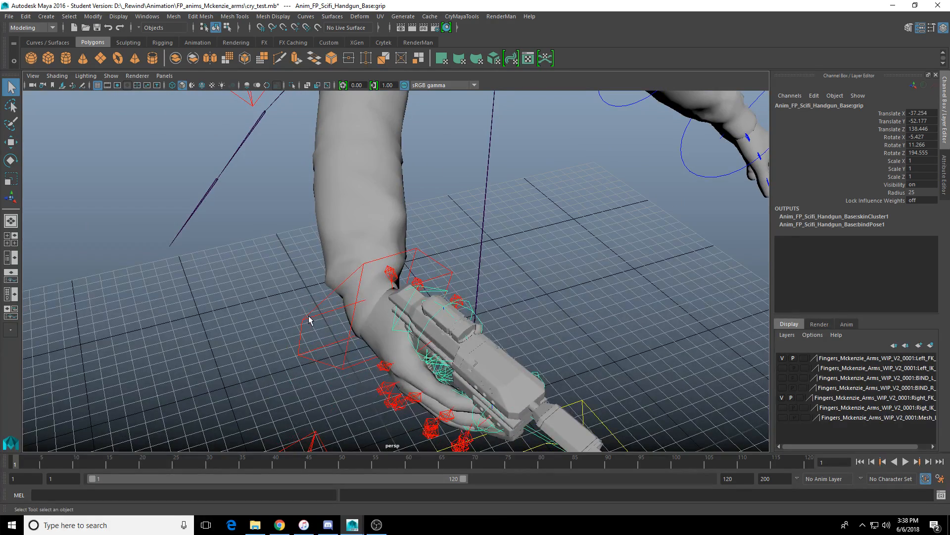
# Step: Parent the handgun's grip joint to the right hand's IK control, then test-rotate the hand and undo the rotation
pyautogui.click(309, 320)
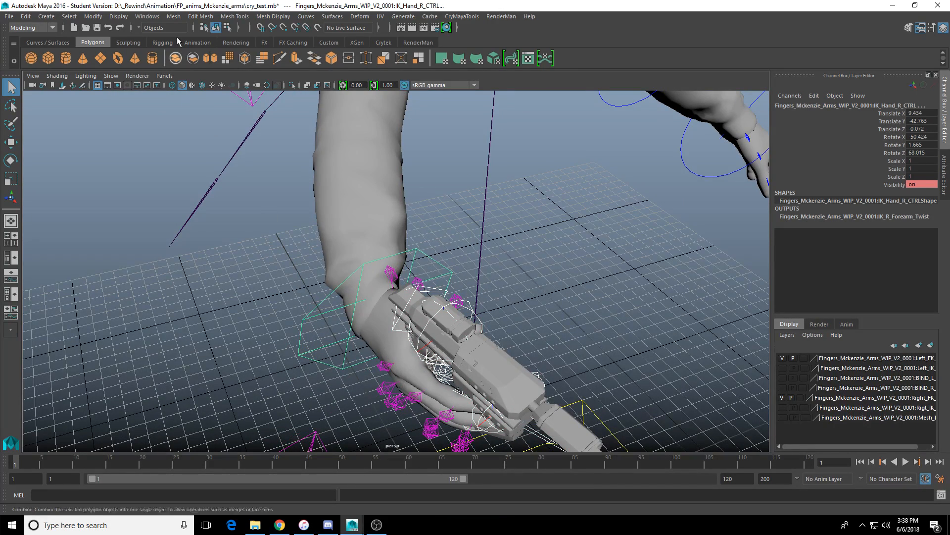
pyautogui.keyDown('alt'); pyautogui.moveTo(372, 349); pyautogui.dragTo(364, 272); pyautogui.keyUp('alt')
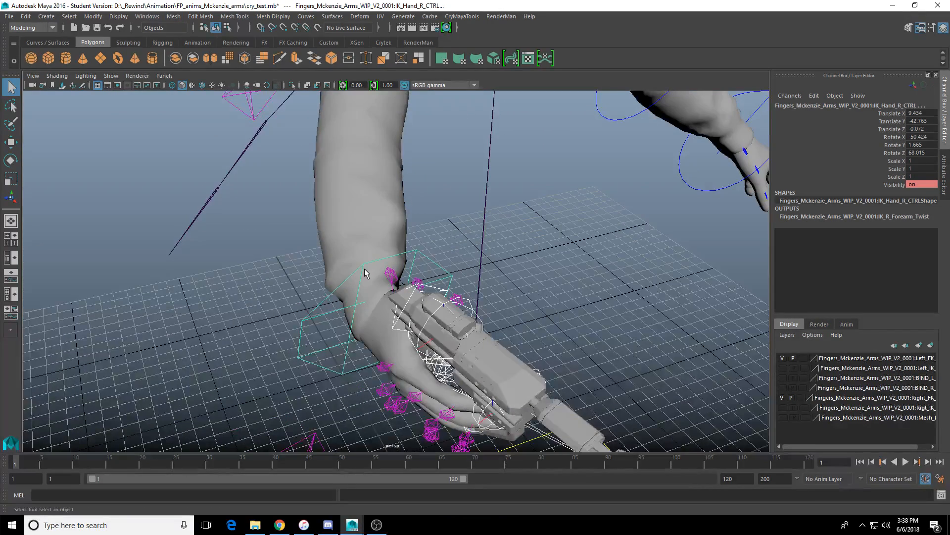
pyautogui.click(364, 268)
pyautogui.moveTo(352, 326)
pyautogui.keyDown('alt'); pyautogui.mouseDown()
pyautogui.moveTo(405, 321)
pyautogui.moveTo(358, 317)
pyautogui.mouseUp(); pyautogui.keyUp('alt')
pyautogui.click(317, 327)
pyautogui.press('e')
pyautogui.hotkey('ctrl', 'z')
# Step: Shorten the playback range to frames 1 through 31
pyautogui.scroll(-3, 405, 321)
pyautogui.press('w')
pyautogui.scroll(-4, 467, 310)
pyautogui.keyDown('alt'); pyautogui.moveTo(467, 310); pyautogui.dragTo(350, 303, button='middle'); pyautogui.keyUp('alt')
pyautogui.keyDown('alt'); pyautogui.moveTo(350, 303); pyautogui.dragTo(355, 308); pyautogui.keyUp('alt')
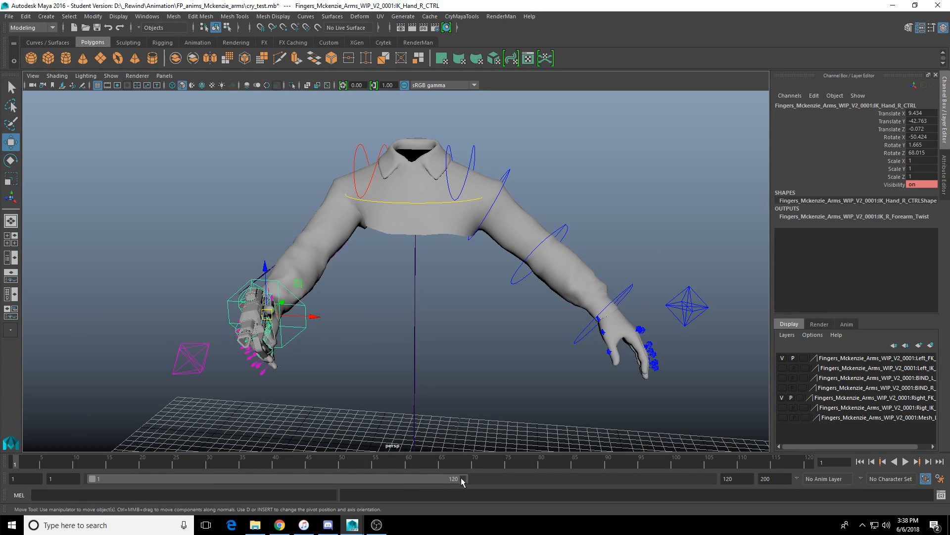
pyautogui.moveTo(463, 482); pyautogui.dragTo(191, 483)
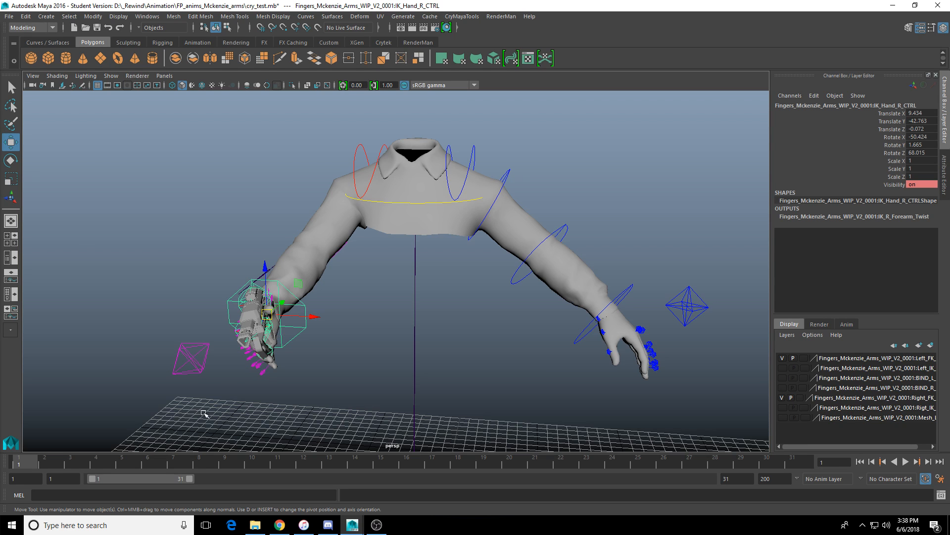
# Step: Key the right hand's IK control at frame 1, then pose the hand with the gun at frames 5 and 8
pyautogui.press('s')
pyautogui.moveTo(67, 465); pyautogui.dragTo(122, 463)
pyautogui.keyDown('alt'); pyautogui.moveTo(297, 284); pyautogui.dragTo(304, 333); pyautogui.keyUp('alt')
pyautogui.press('e')
pyautogui.press('w')
pyautogui.click(200, 463)
pyautogui.press('e')
pyautogui.press('s')
pyautogui.press('w')
# Step: Move and rotate the right hand with the gun into further poses at frames 11, 14, 16 and 19
pyautogui.click(276, 463)
pyautogui.press('e')
pyautogui.press('w')
pyautogui.click(355, 463)
pyautogui.press('e')
pyautogui.press('w')
pyautogui.click(407, 463)
pyautogui.press('e')
pyautogui.press('w')
pyautogui.click(493, 462)
pyautogui.press('e')
pyautogui.press('w')
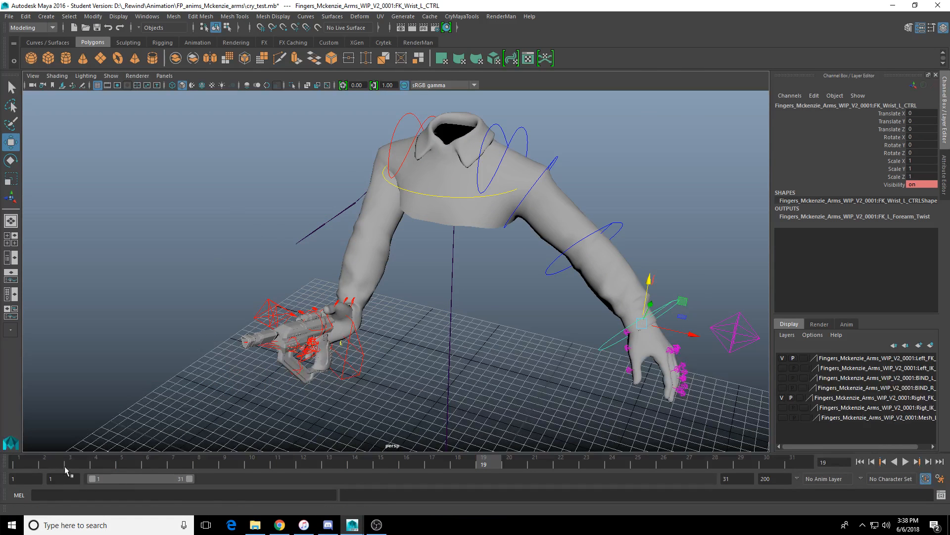
# Step: Go to frame 6 and try to move the left wrist's FK control away from the arm
pyautogui.moveTo(25, 463); pyautogui.dragTo(148, 463)
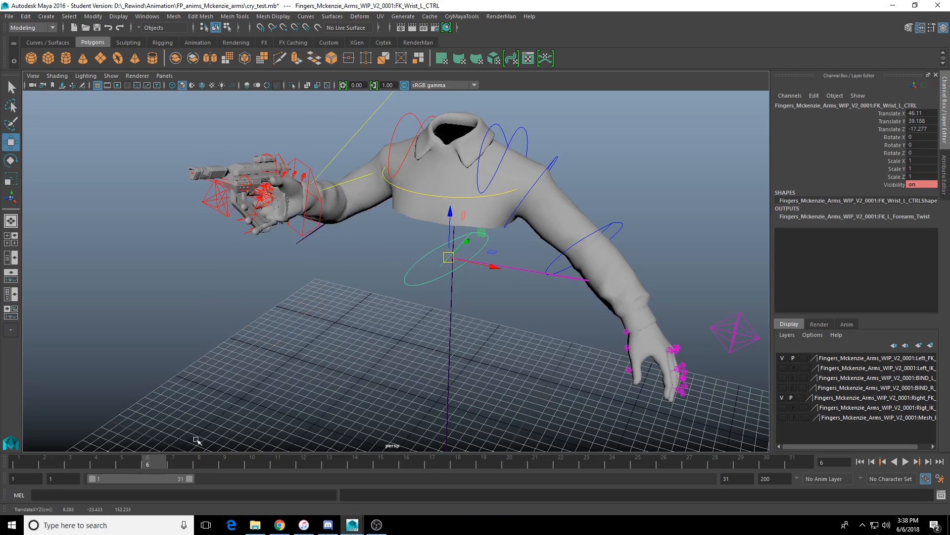
pyautogui.hotkey('ctrl', 'z')
pyautogui.keyDown('alt'); pyautogui.moveTo(501, 291); pyautogui.dragTo(452, 290, button='middle'); pyautogui.keyUp('alt')
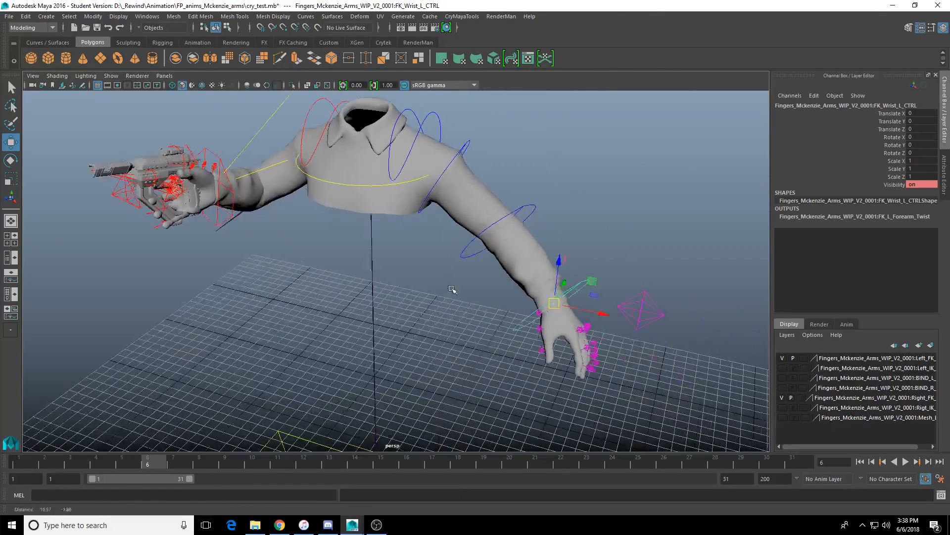
# Step: Switch the left arm from FK to IK using the IKFK attribute of its switch control
pyautogui.keyDown('alt'); pyautogui.moveTo(452, 290); pyautogui.dragTo(446, 295); pyautogui.keyUp('alt')
pyautogui.click(635, 299)
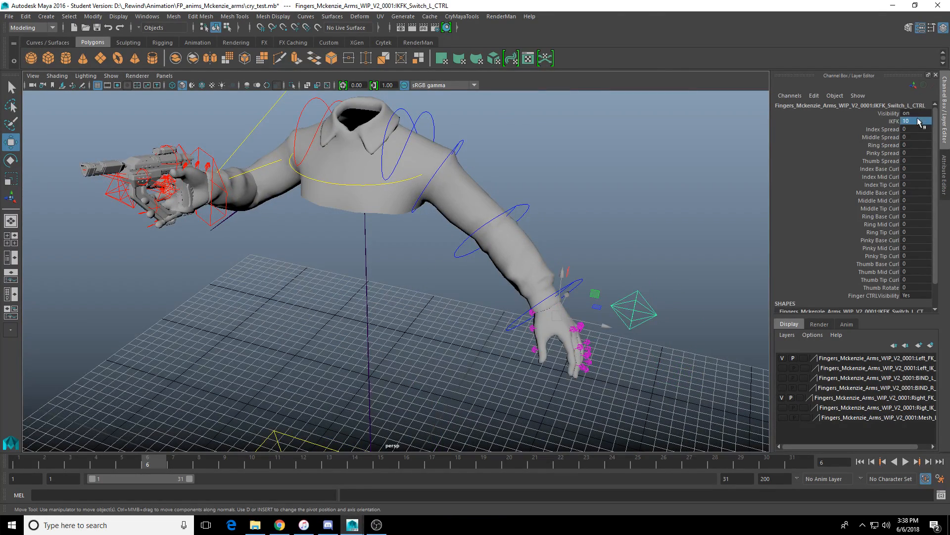
pyautogui.click(566, 285)
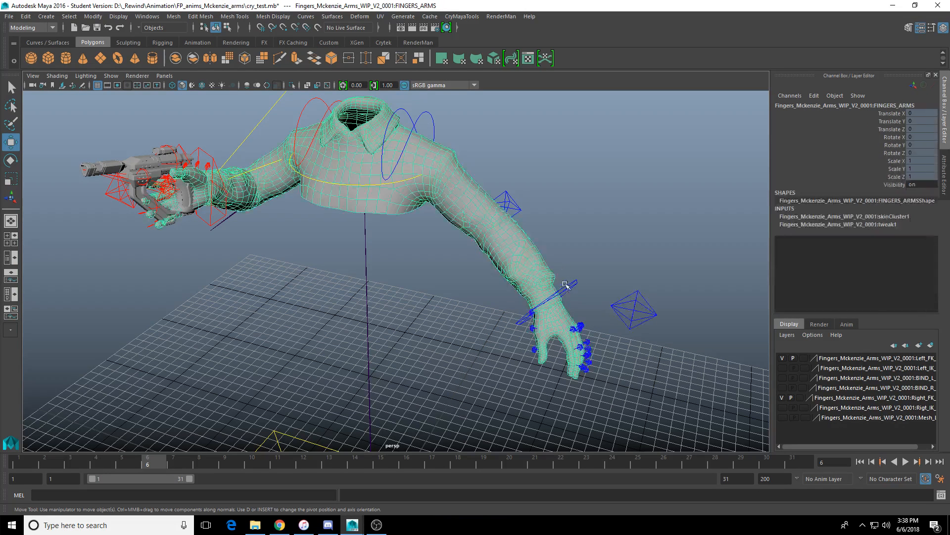
# Step: Key the left hand's IK control at frame 1, and move the hand into new poses at frames 7 and 12
pyautogui.click(566, 286)
pyautogui.click(56, 462)
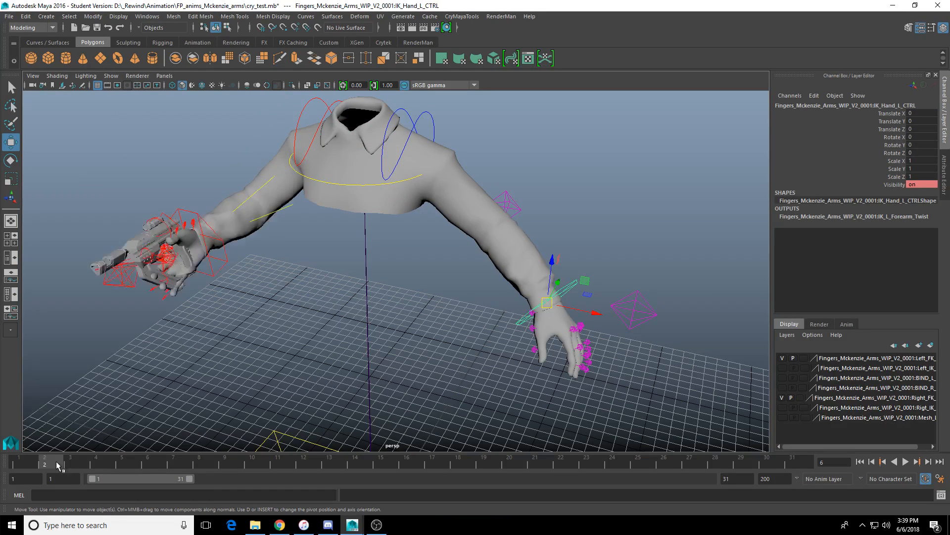
pyautogui.moveTo(56, 462); pyautogui.dragTo(18, 470)
pyautogui.press('s')
pyautogui.click(176, 464)
pyautogui.moveTo(547, 302); pyautogui.dragTo(132, 387)
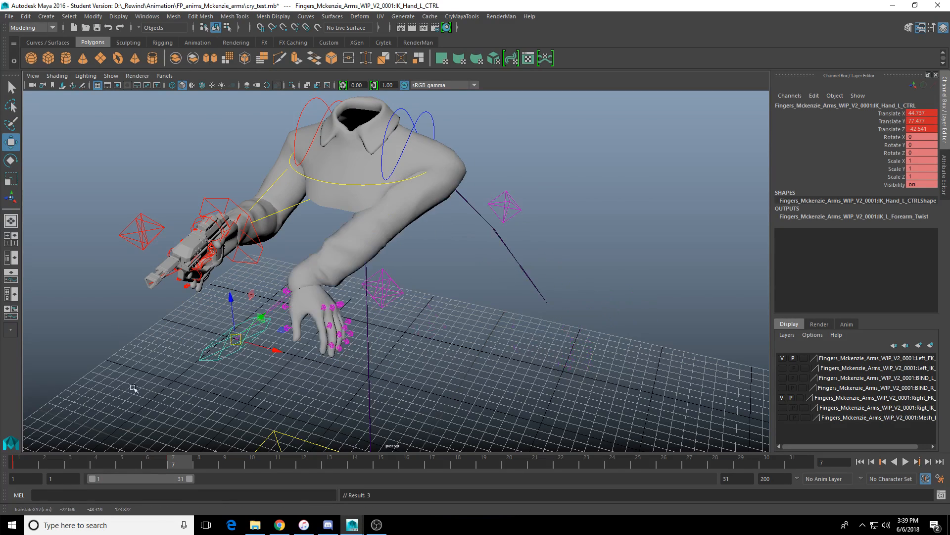
pyautogui.click(302, 462)
pyautogui.moveTo(243, 344); pyautogui.dragTo(391, 440)
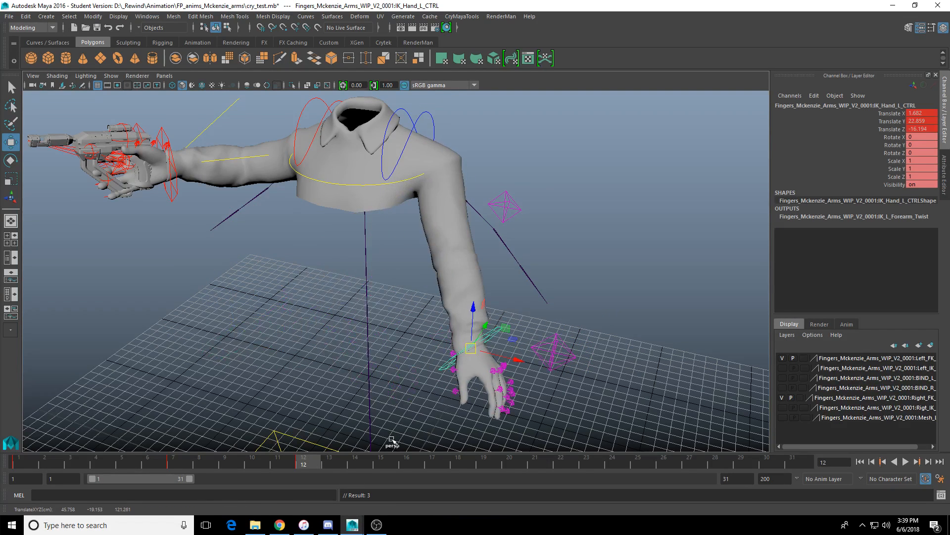
# Step: Move the left hand's IK control into further poses at frames 16 and 20
pyautogui.click(412, 463)
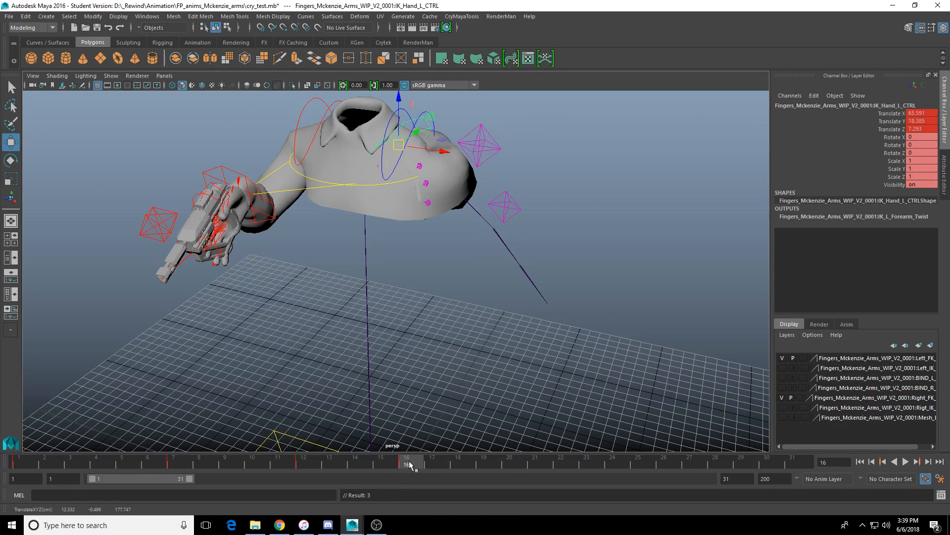
pyautogui.keyDown('alt'); pyautogui.moveTo(376, 297); pyautogui.dragTo(403, 246); pyautogui.keyUp('alt')
pyautogui.moveTo(541, 162); pyautogui.dragTo(435, 331)
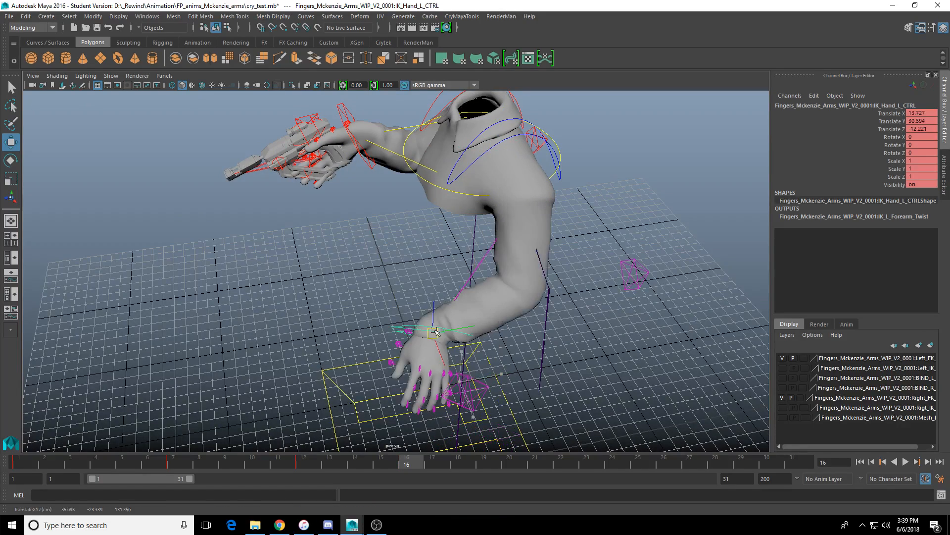
pyautogui.click(509, 463)
pyautogui.keyDown('alt'); pyautogui.moveTo(307, 347); pyautogui.dragTo(348, 354); pyautogui.keyUp('alt')
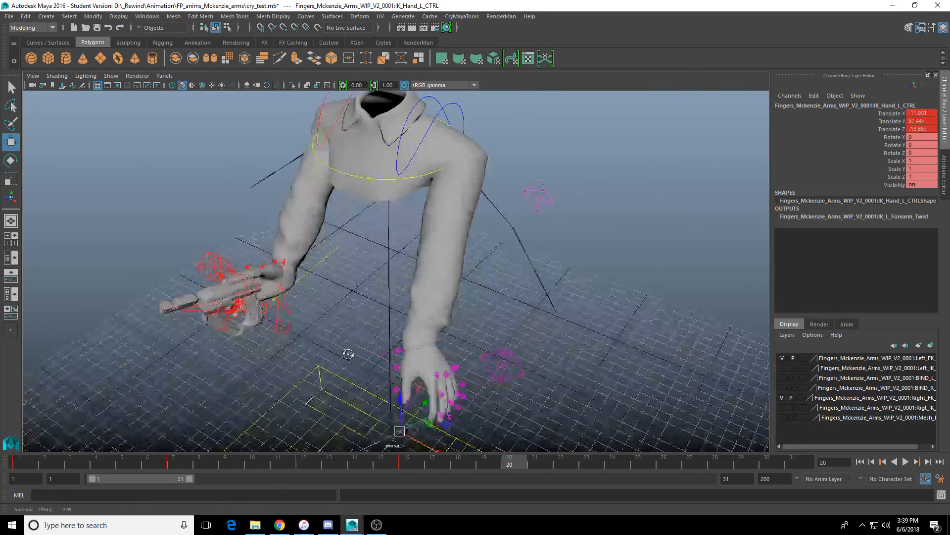
# Step: Play back the blocked arm animation, stop it at frame 20 and clear the selection
pyautogui.hotkey('alt', 'v')
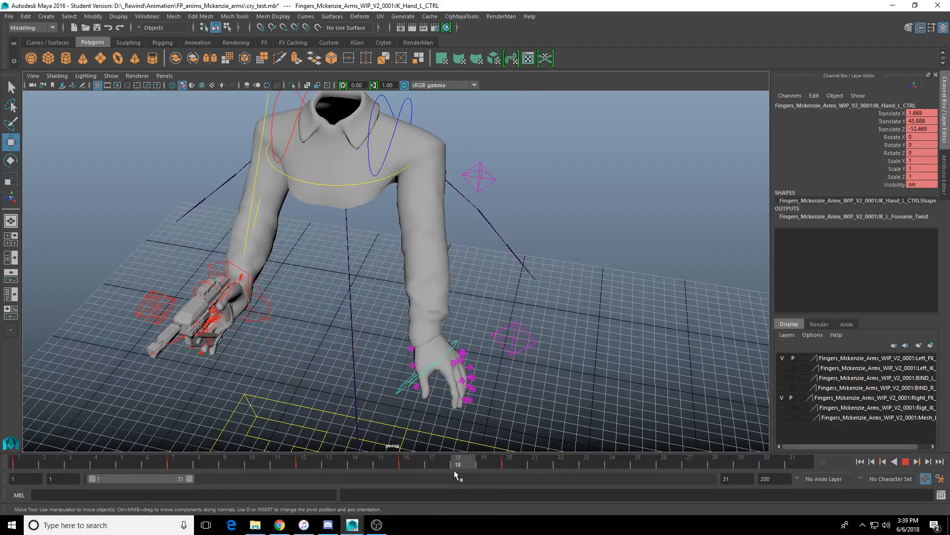
pyautogui.click(500, 468)
pyautogui.keyDown('alt'); pyautogui.moveTo(501, 344); pyautogui.dragTo(525, 297); pyautogui.keyUp('alt')
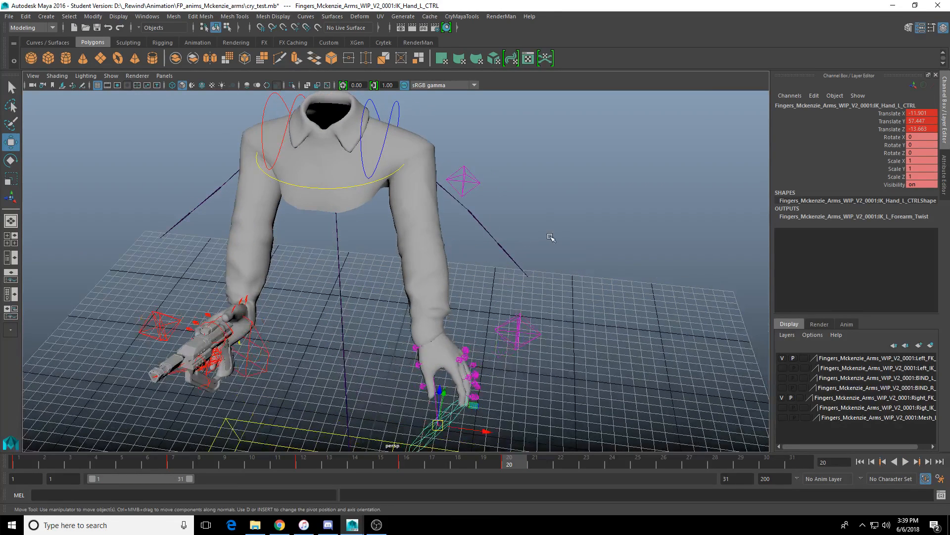
pyautogui.click(552, 233)
# Step: Export the entire scene to the Desktop as an FBX file named cry_Test_LOL
pyautogui.click(9, 17)
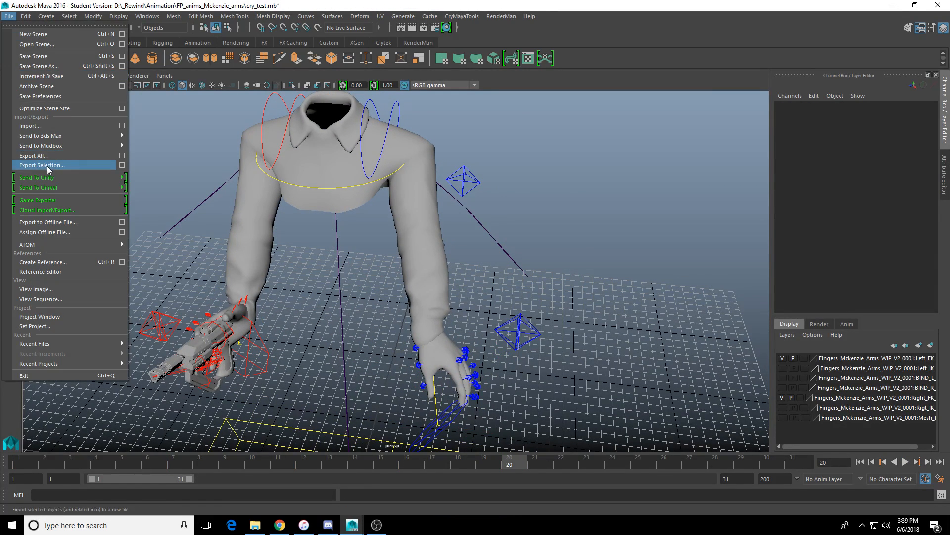
pyautogui.click(58, 156)
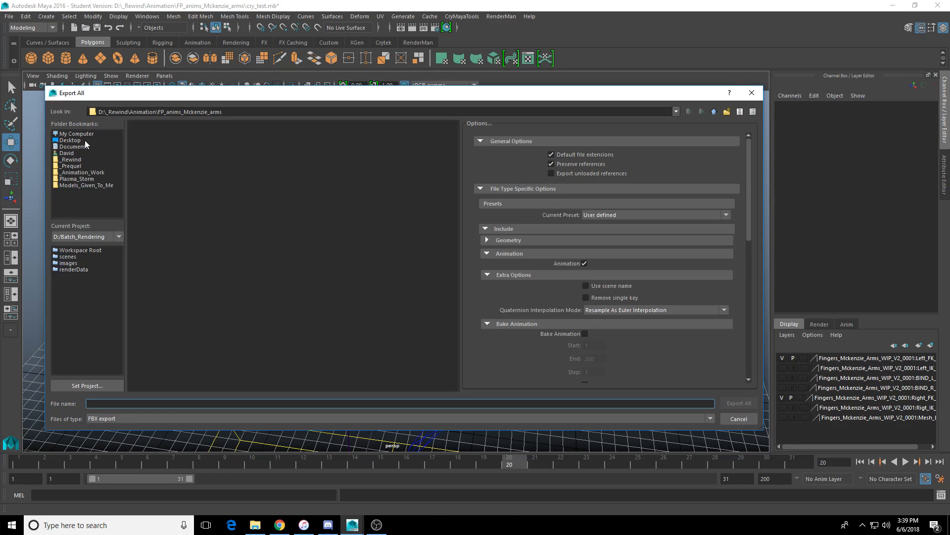
pyautogui.click(84, 141)
pyautogui.click(180, 403)
pyautogui.write('cry_')
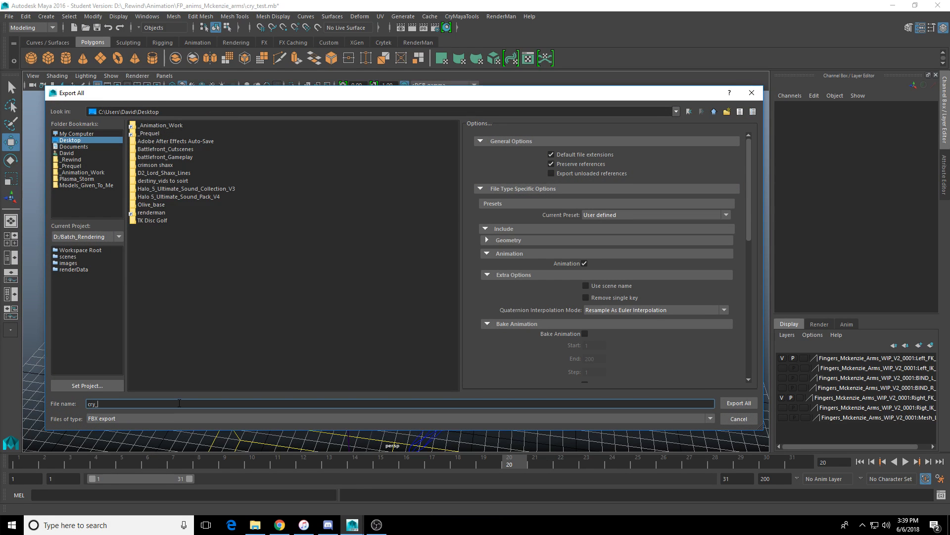
pyautogui.write('Test_LOL')
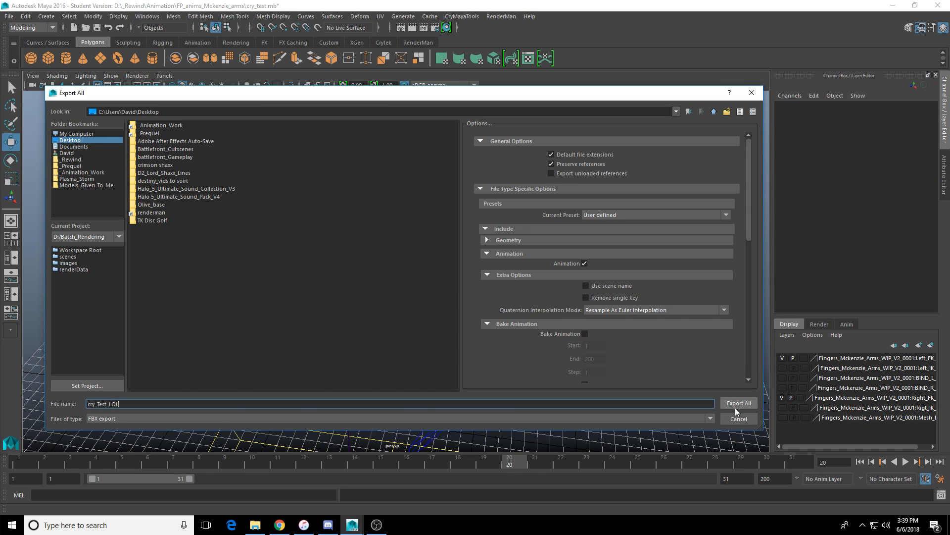
pyautogui.press('Return')
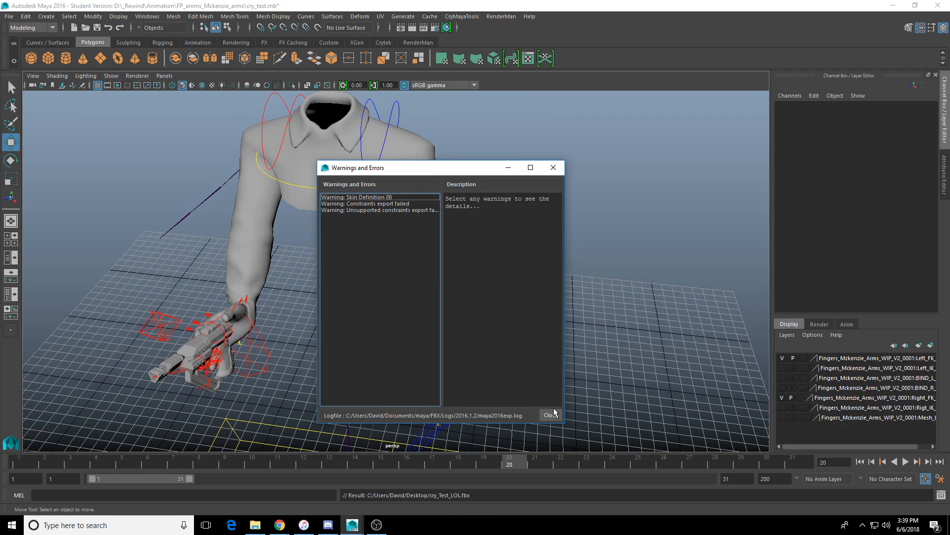
pyautogui.click(551, 415)
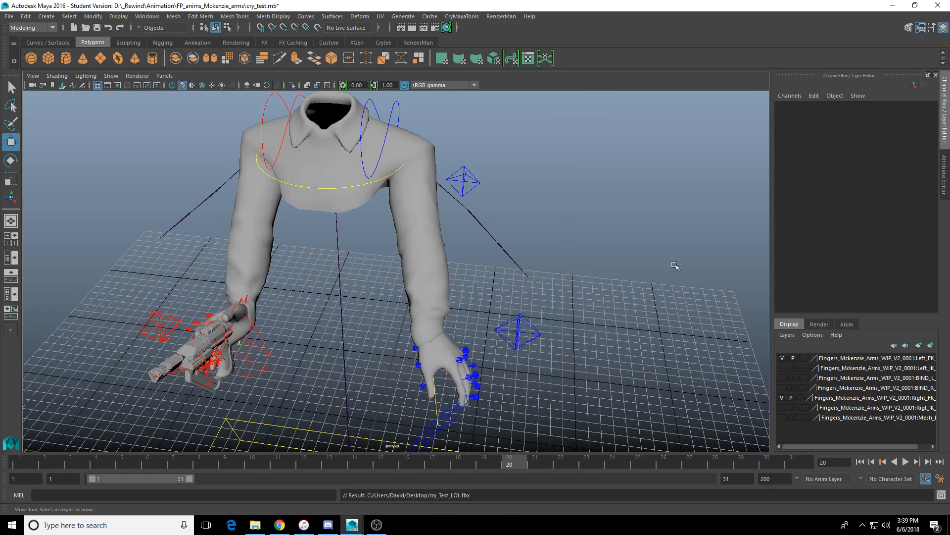
# Step: Switch to the CRYENGINE Launcher from the desktop and open the project My Project
pyautogui.click(894, 6)
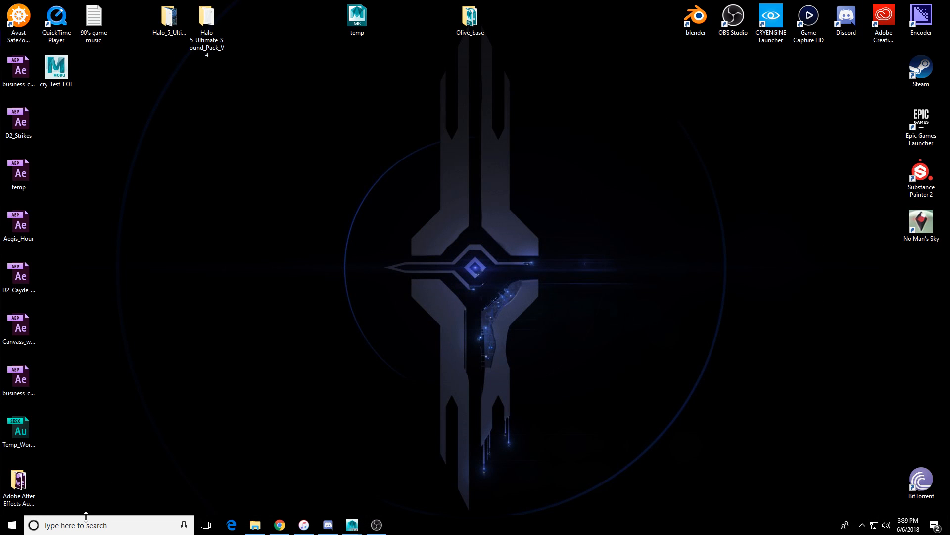
pyautogui.click(773, 16)
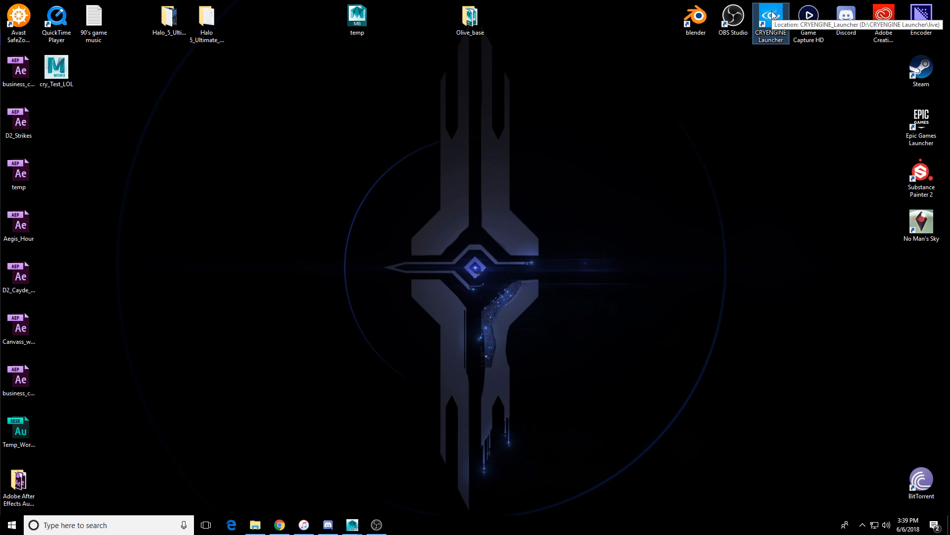
pyautogui.doubleClick(773, 15)
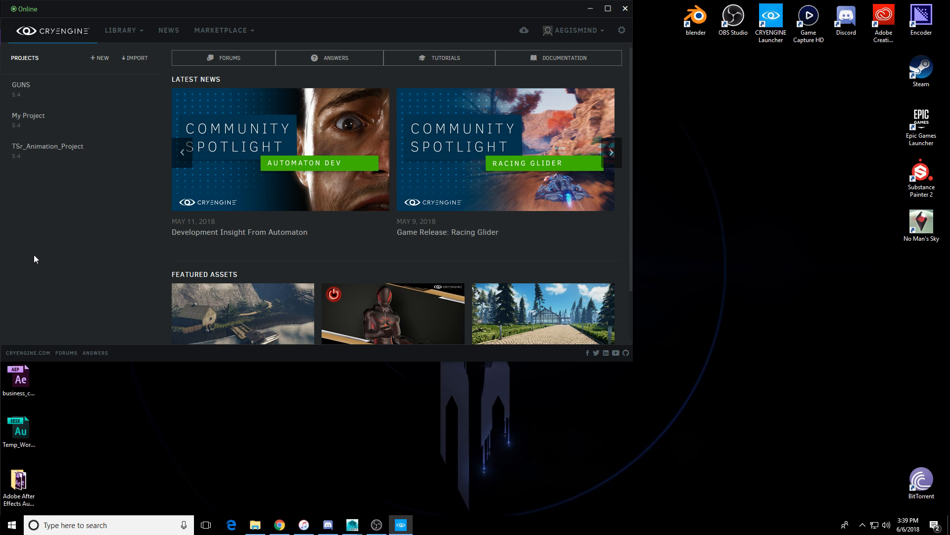
pyautogui.moveTo(56, 134)
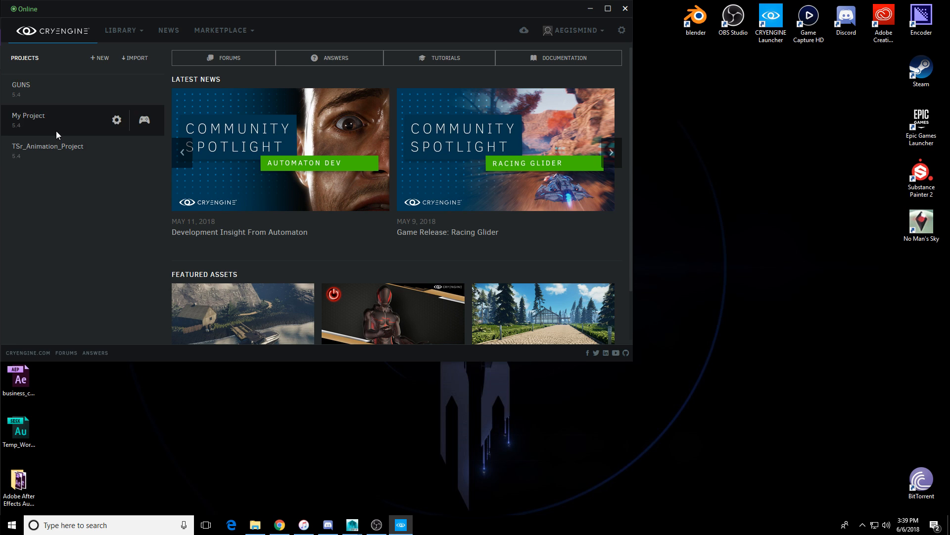
pyautogui.moveTo(39, 99)
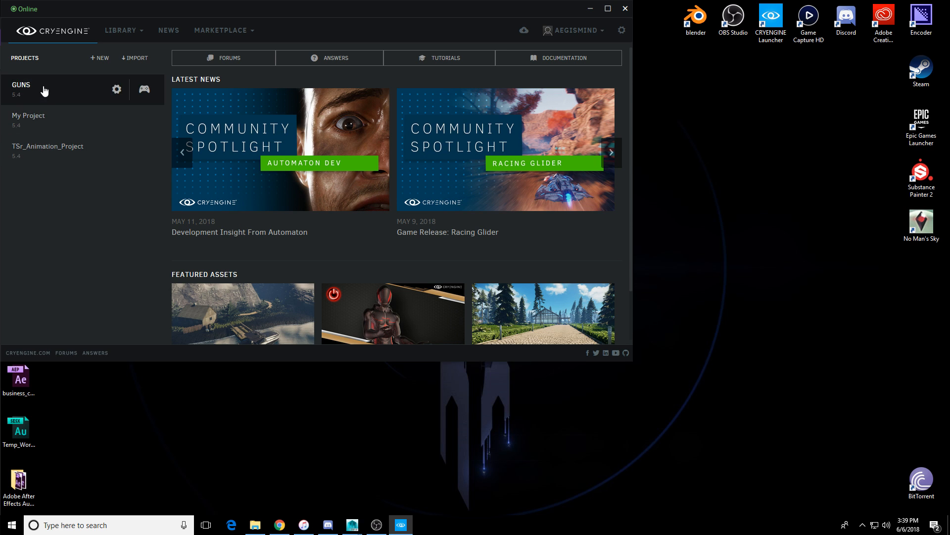
pyautogui.doubleClick(49, 118)
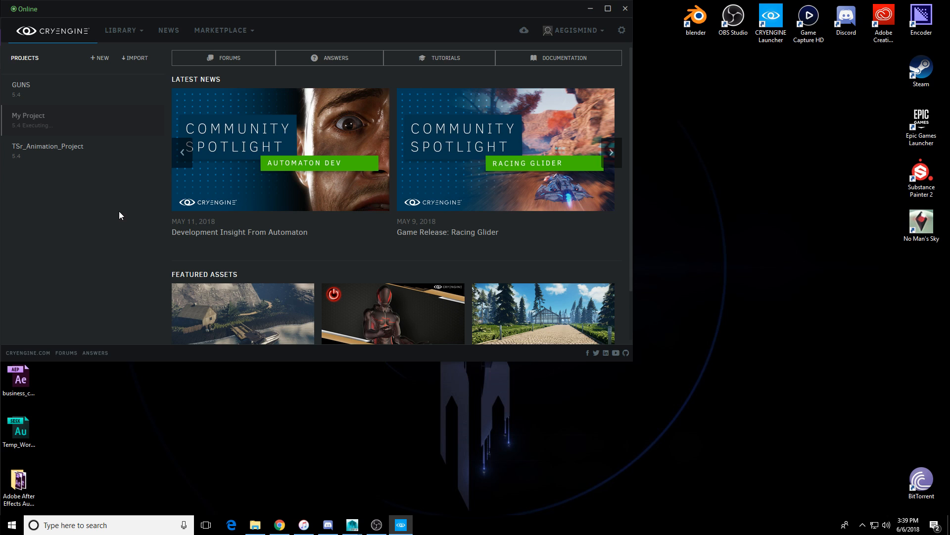
pyautogui.moveTo(89, 159)
# Step: Shrink the Sandbox window to reach the desktop, import the cry_Test_LOL FBX into the project's Assets, and maximize the window again
pyautogui.moveTo(338, 2); pyautogui.dragTo(629, 143)
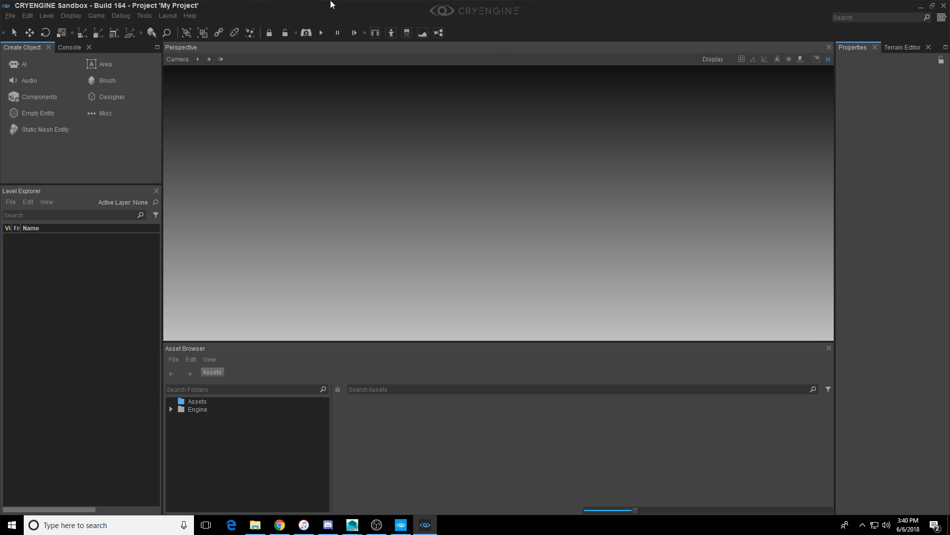
pyautogui.doubleClick(370, 6)
pyautogui.click(469, 10)
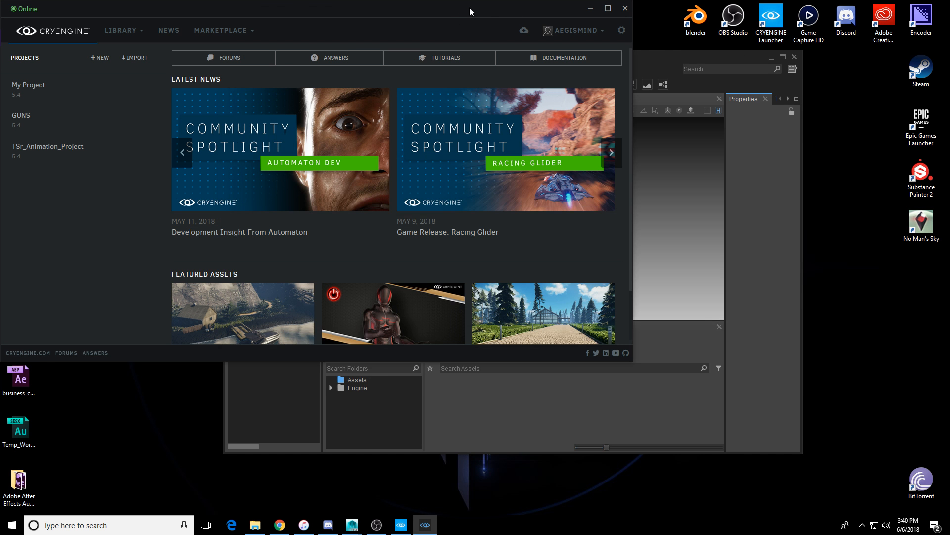
pyautogui.click(590, 14)
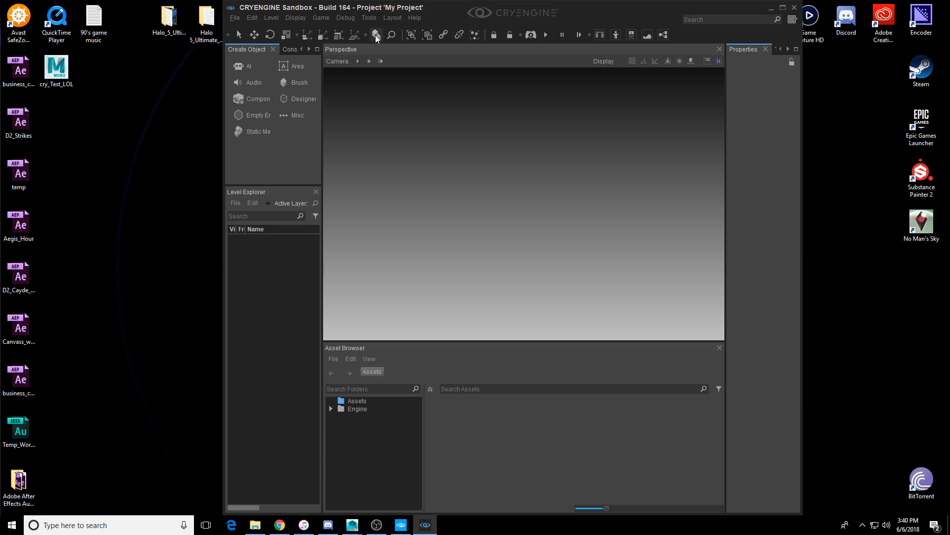
pyautogui.moveTo(51, 73); pyautogui.dragTo(376, 453)
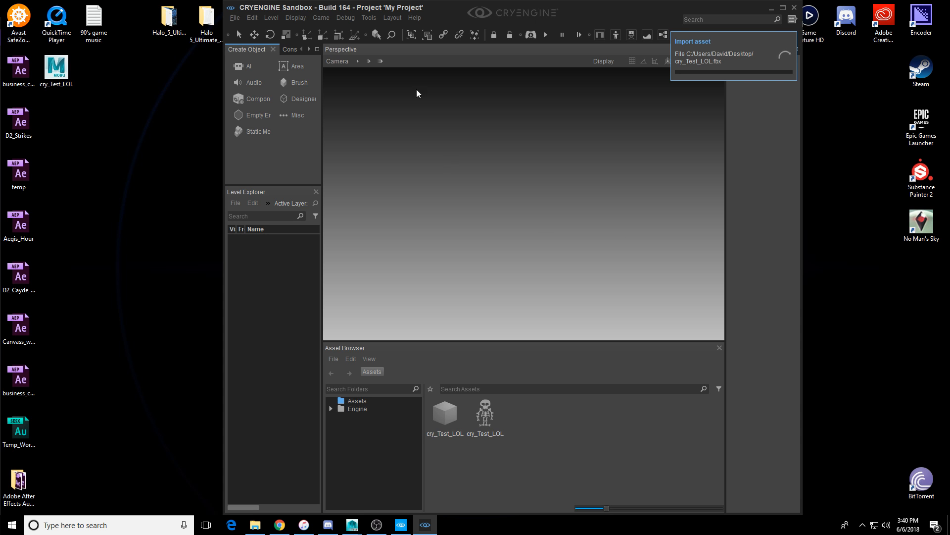
pyautogui.doubleClick(584, 6)
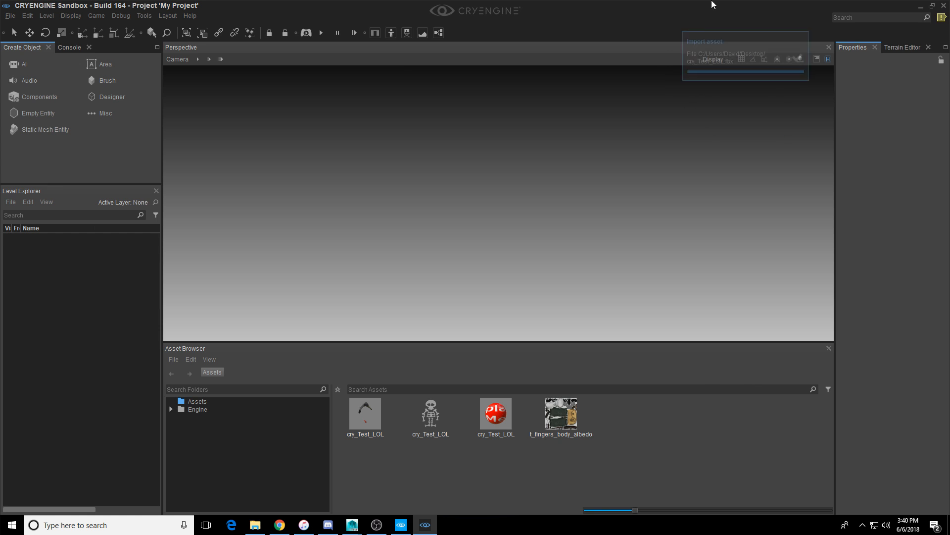
# Step: Try to add the imported cry_Test_LOL mesh to the Level Explorer
pyautogui.click(497, 414)
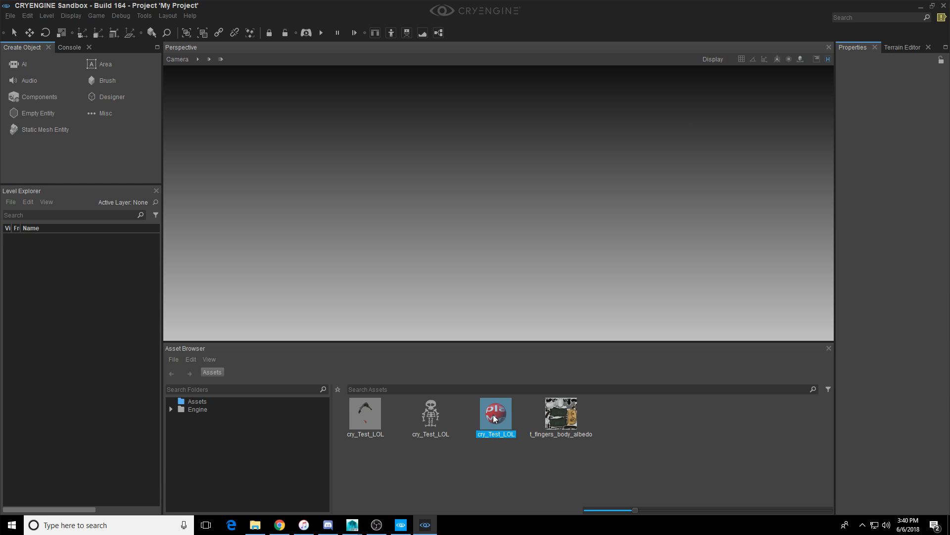
pyautogui.click(364, 421)
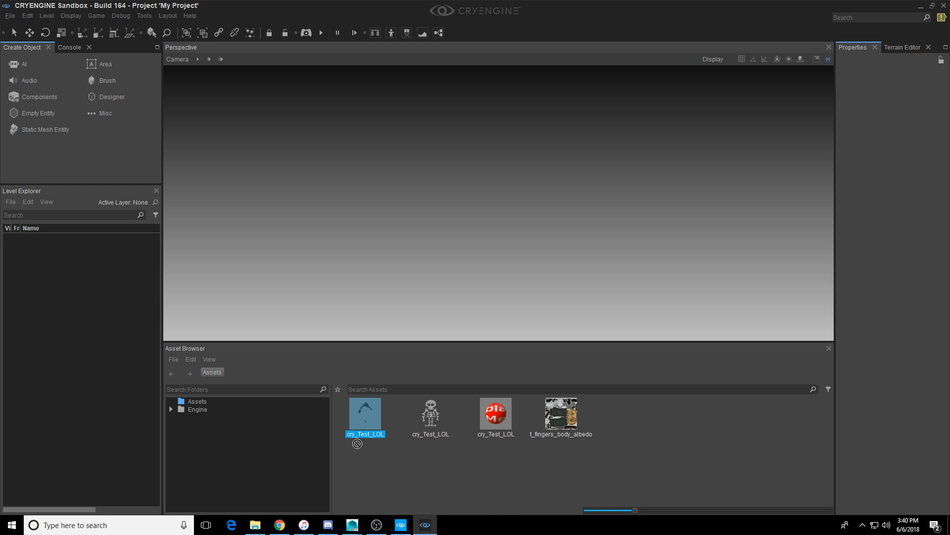
pyautogui.moveTo(357, 443); pyautogui.dragTo(68, 373)
# Step: Look through the Area category of creatable objects and the subfolders of the Engine asset folder
pyautogui.click(70, 47)
pyautogui.click(23, 47)
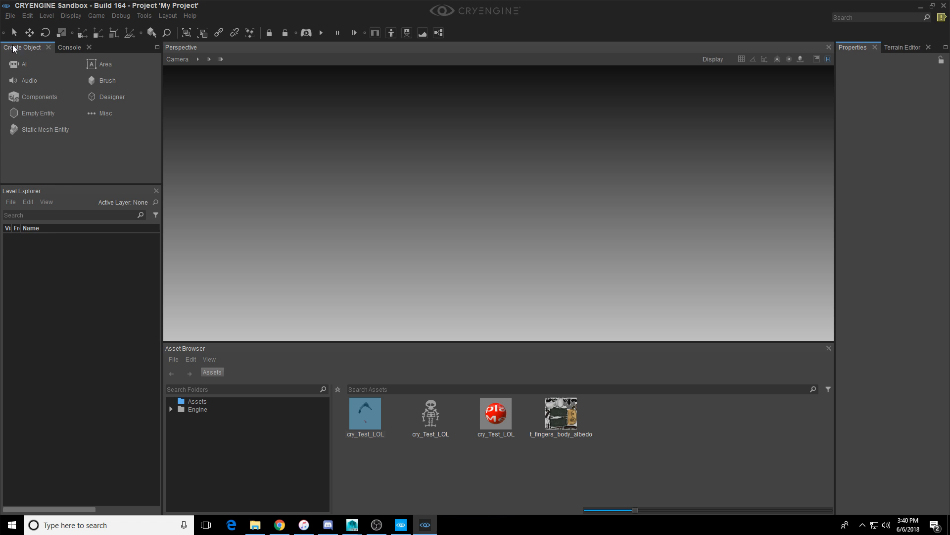
pyautogui.click(109, 64)
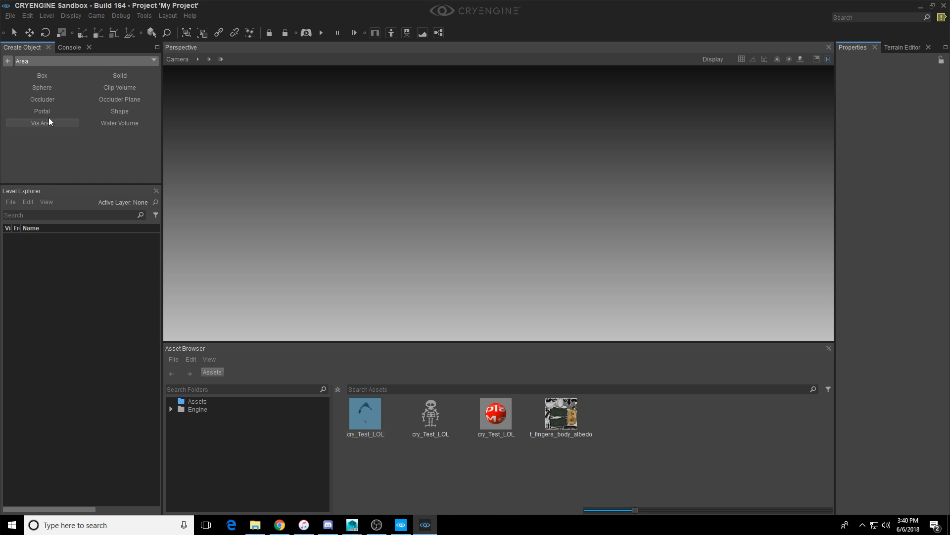
pyautogui.click(170, 410)
pyautogui.click(170, 410)
pyautogui.click(169, 410)
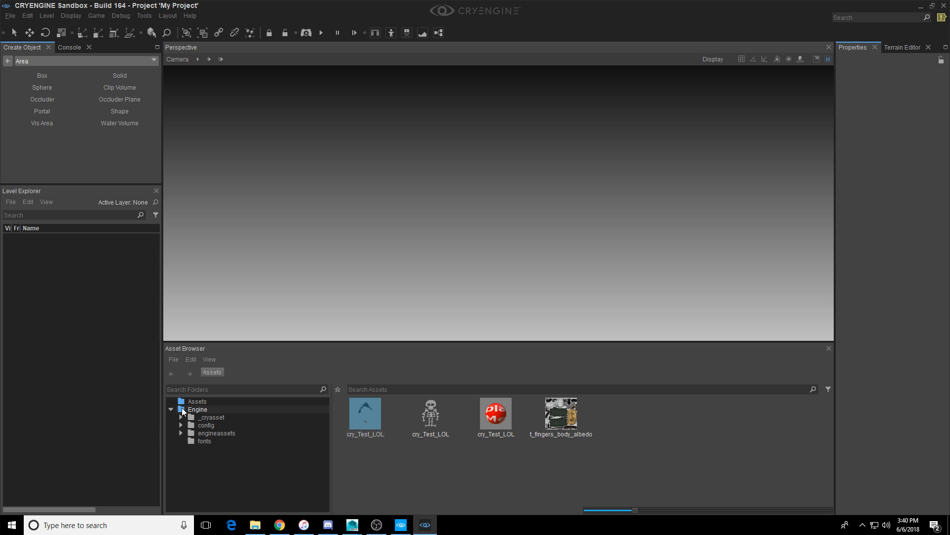
# Step: Select all the imported assets in the Assets folder and try to add them to the Level Explorer
pyautogui.click(193, 401)
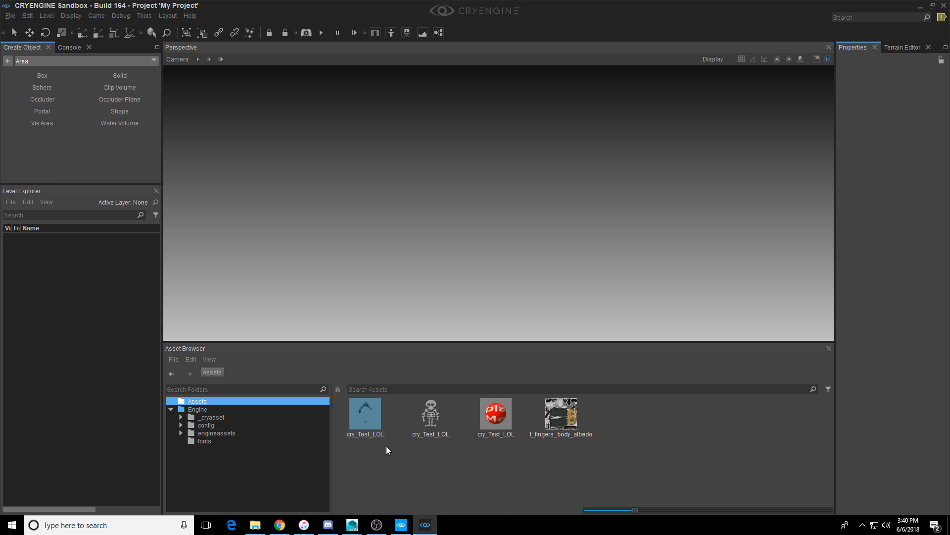
pyautogui.click(424, 434)
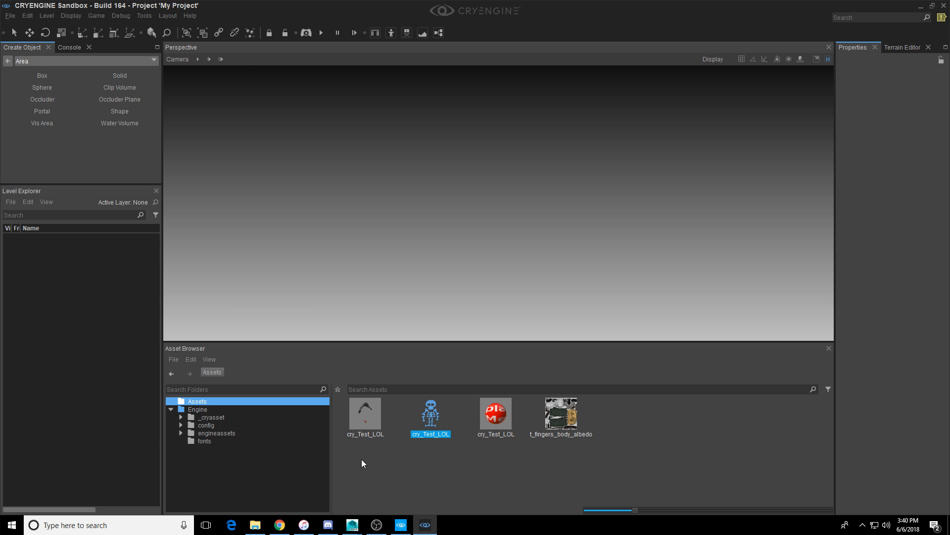
pyautogui.moveTo(362, 464); pyautogui.dragTo(598, 412)
pyautogui.moveTo(434, 411); pyautogui.dragTo(37, 255)
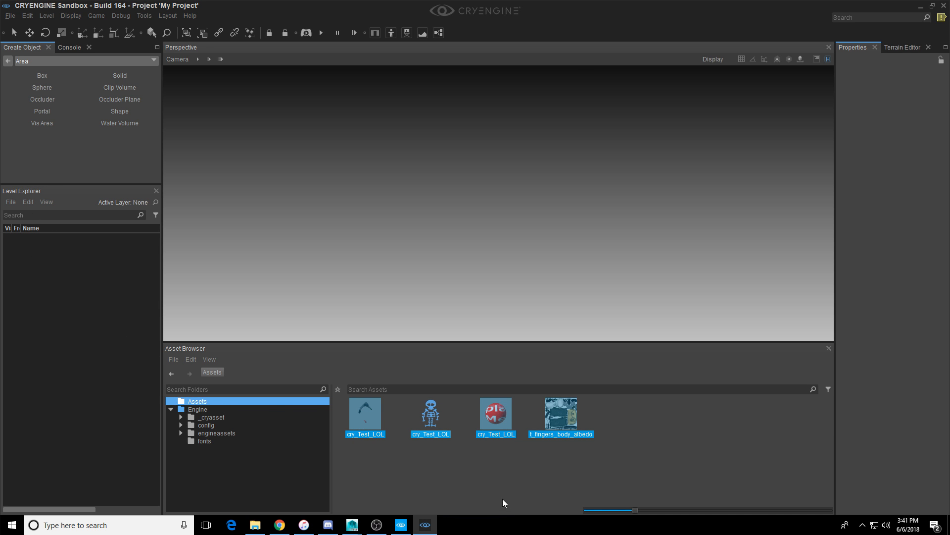
# Step: Open the cry_Test_LOL material in the Material Editor to view its submaterials, and put the editor window away
pyautogui.click(503, 503)
pyautogui.doubleClick(496, 413)
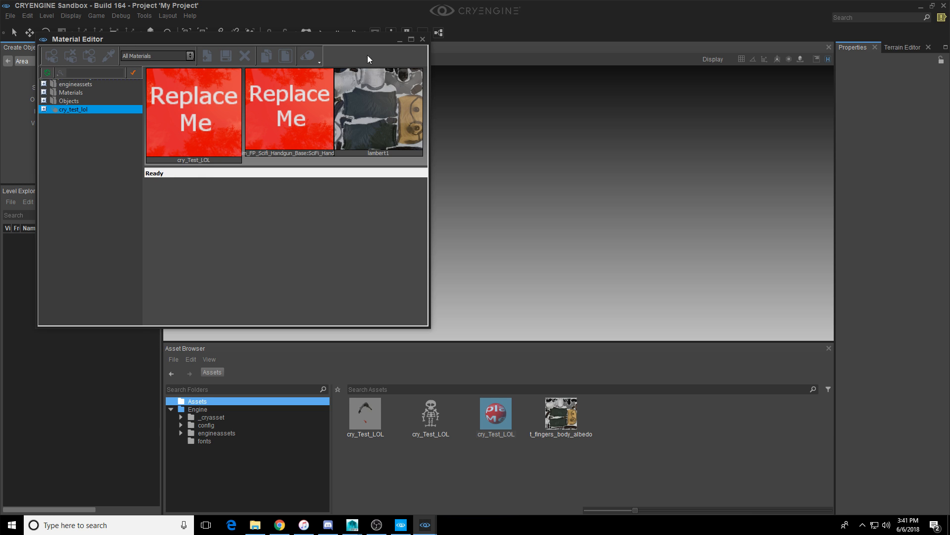
pyautogui.click(404, 39)
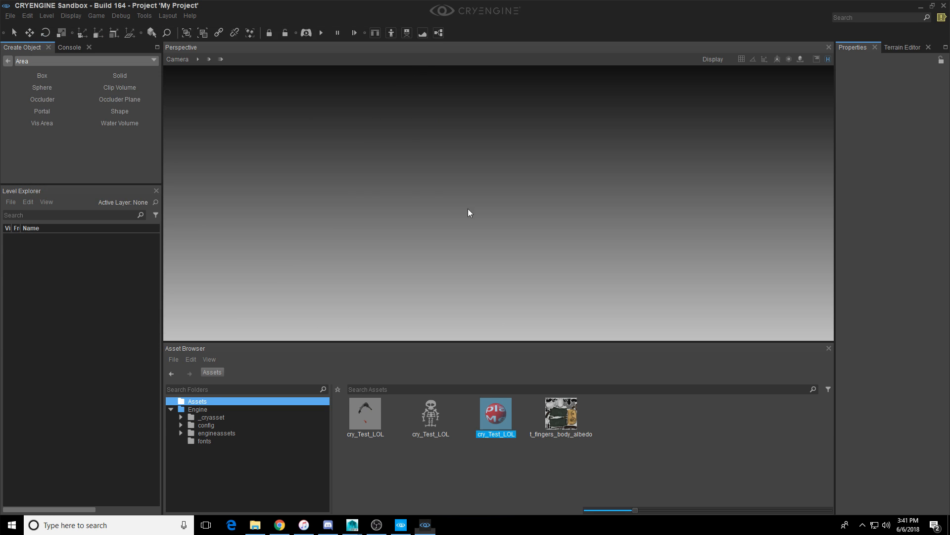
# Step: Open the cry_Test_LOL skeleton asset and bring its skeleton editor into view
pyautogui.doubleClick(423, 414)
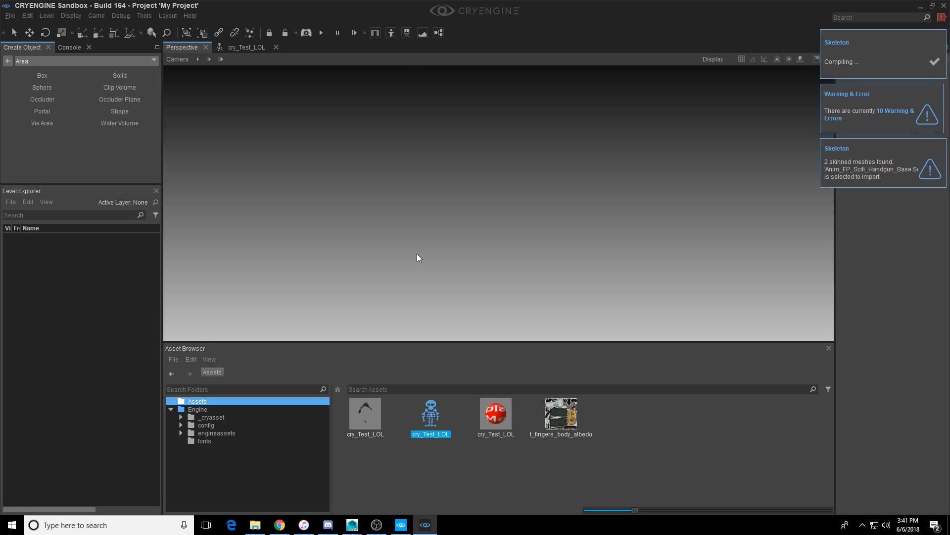
pyautogui.click(450, 261)
pyautogui.click(247, 46)
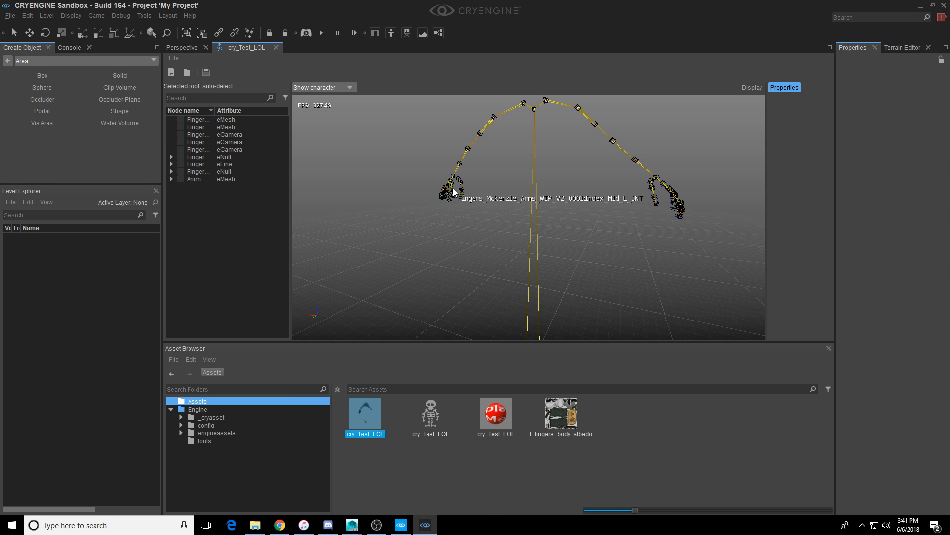
# Step: Examine the arm joints, the handgun mesh and their relative placement in the cry_Test_LOL skeleton preview from several angles
pyautogui.moveTo(454, 175); pyautogui.dragTo(373, 159, button='right')
pyautogui.moveTo(539, 234); pyautogui.dragTo(589, 183, button='right')
pyautogui.scroll(4, 589, 183)
pyautogui.scroll(-1, 598, 175)
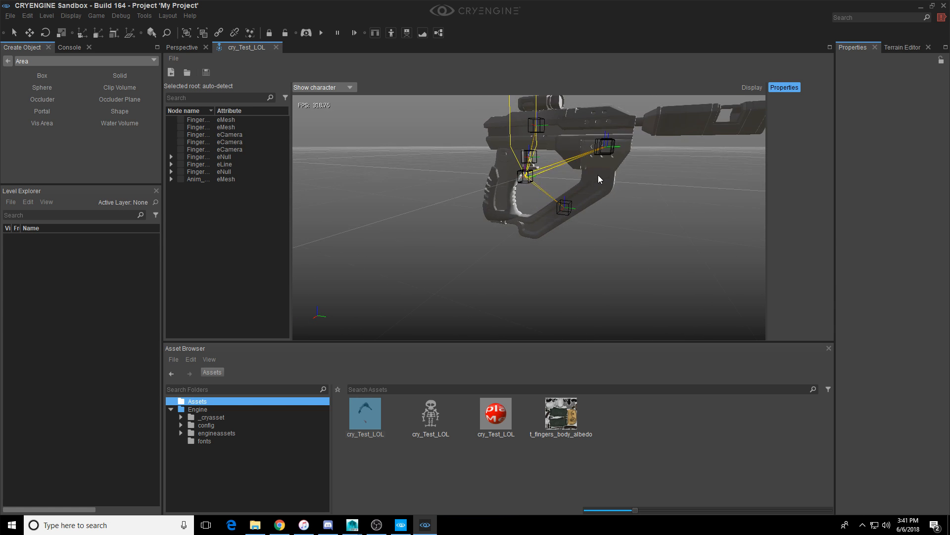
pyautogui.scroll(-5, 594, 184)
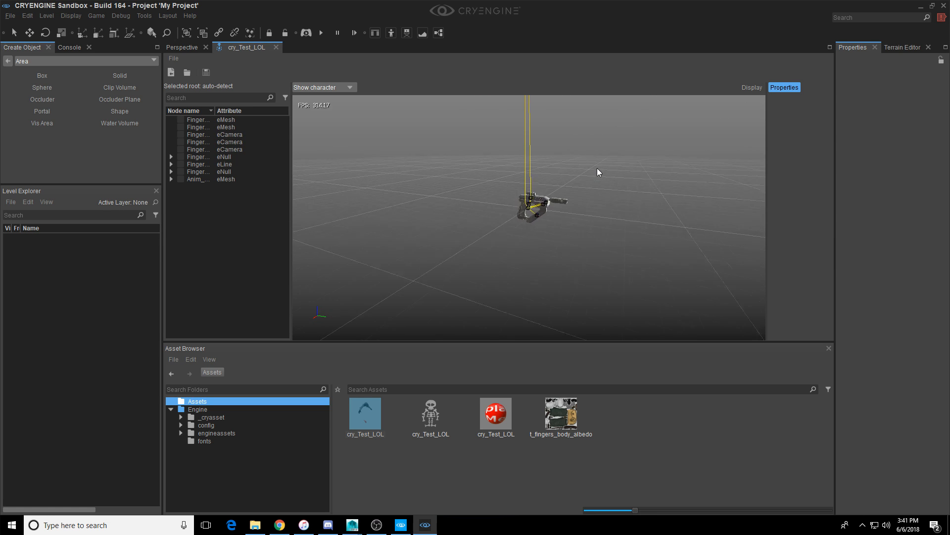
pyautogui.moveTo(569, 182); pyautogui.dragTo(597, 181, button='right')
pyautogui.scroll(-1, 597, 181)
pyautogui.scroll(-4, 631, 199)
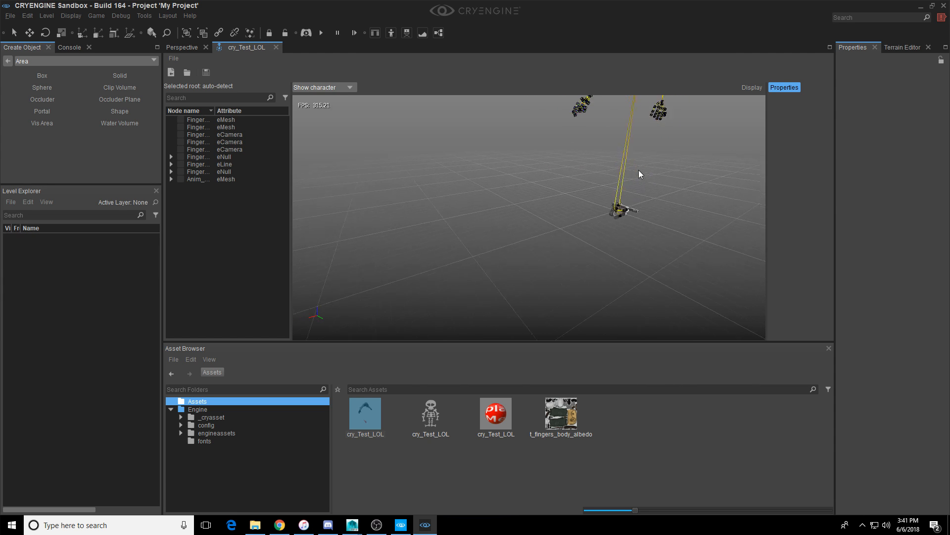
pyautogui.moveTo(642, 188); pyautogui.dragTo(598, 229, button='right')
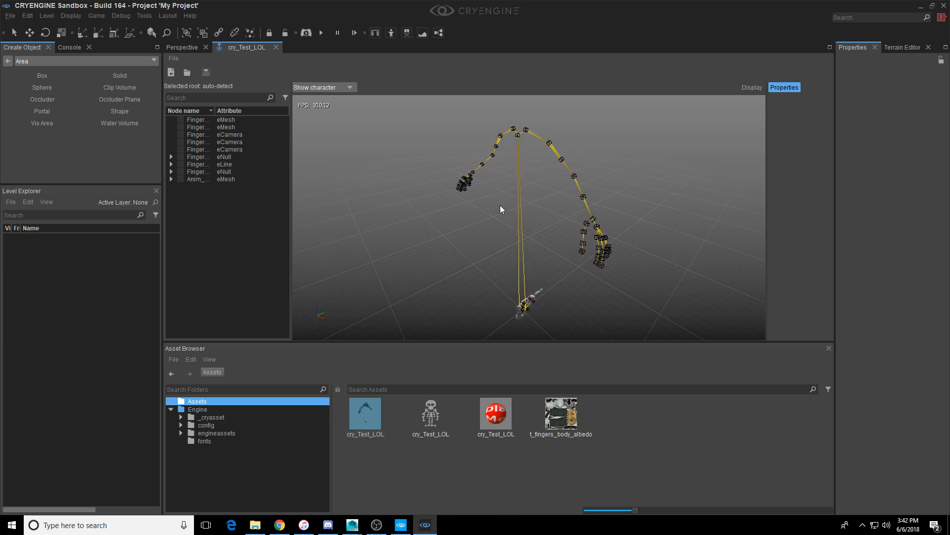
pyautogui.click(495, 413)
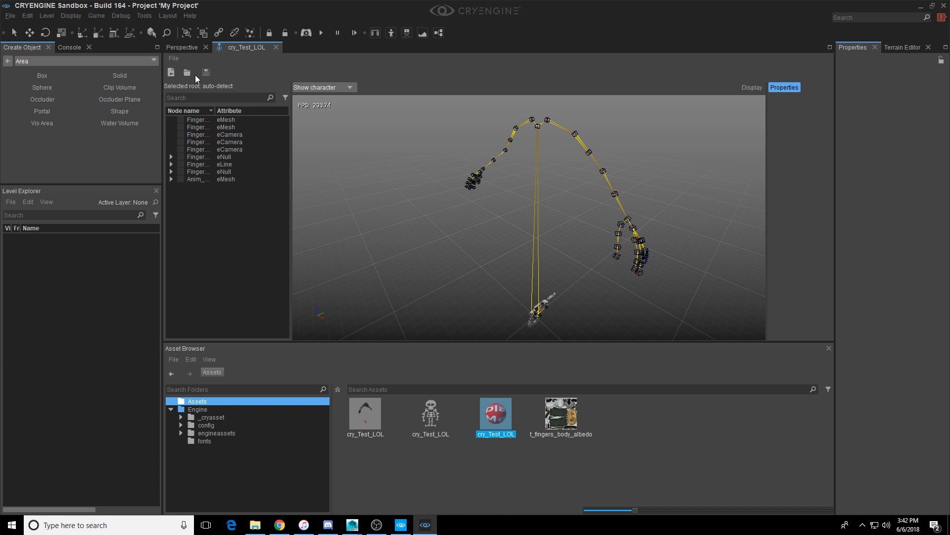
# Step: Try to place the cry_Test_LOL mesh asset in the character viewport
pyautogui.click(431, 415)
pyautogui.click(379, 412)
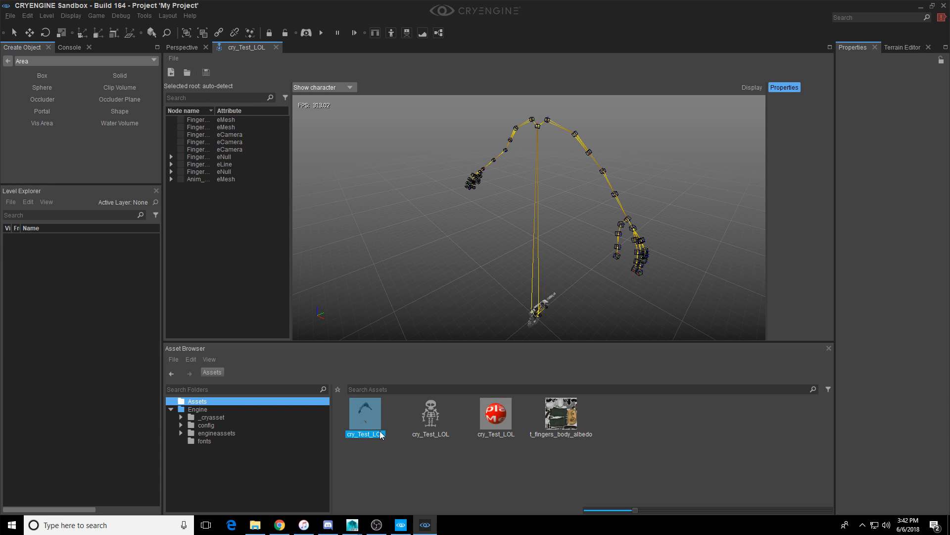
pyautogui.click(431, 416)
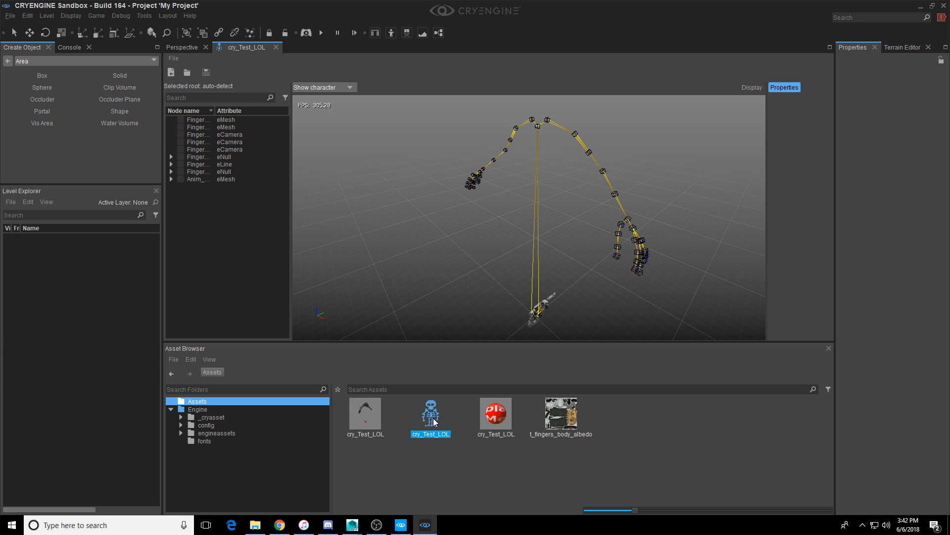
pyautogui.moveTo(380, 408); pyautogui.dragTo(449, 285)
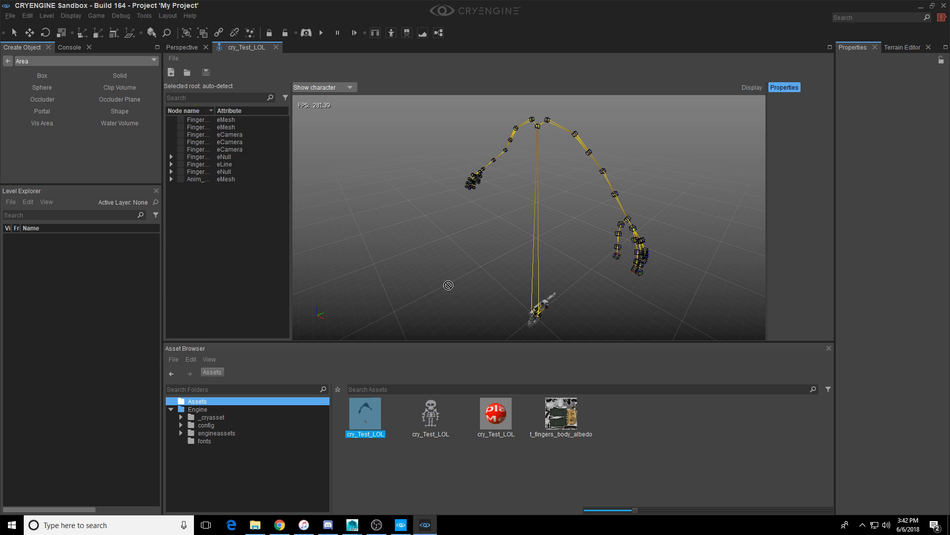
pyautogui.click(558, 435)
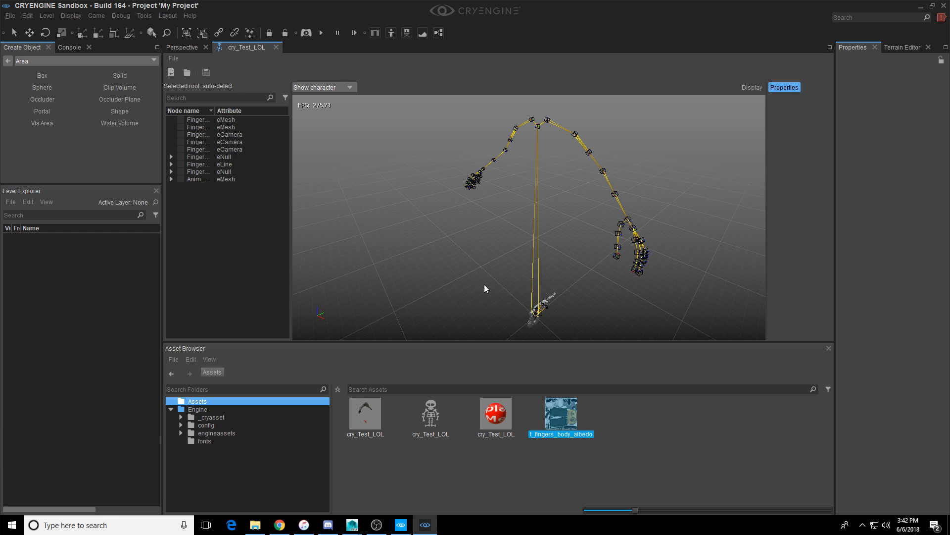
pyautogui.click(435, 418)
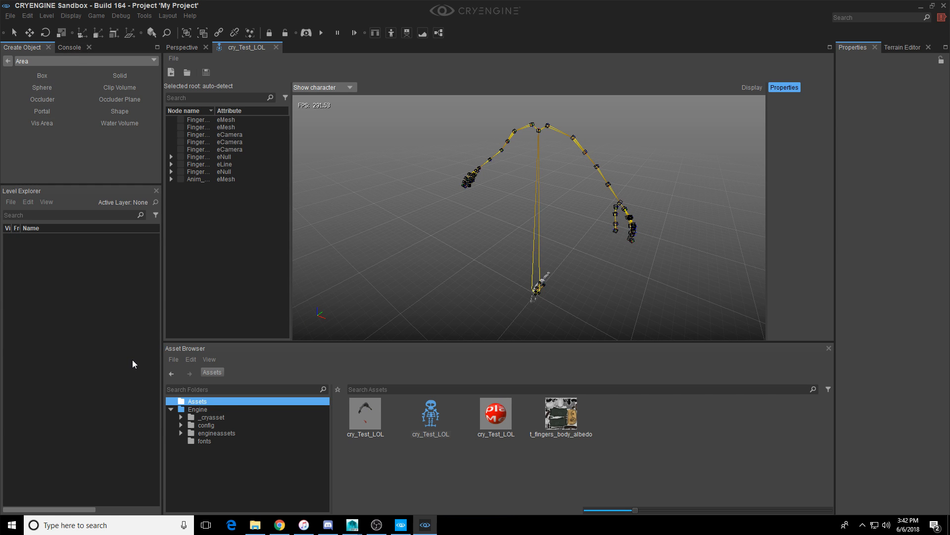
# Step: Inspect the cry_Test_LOL skeleton, its material and the t_fingers_body_albedo texture in their editors
pyautogui.click(430, 414)
pyautogui.doubleClick(429, 424)
pyautogui.doubleClick(496, 414)
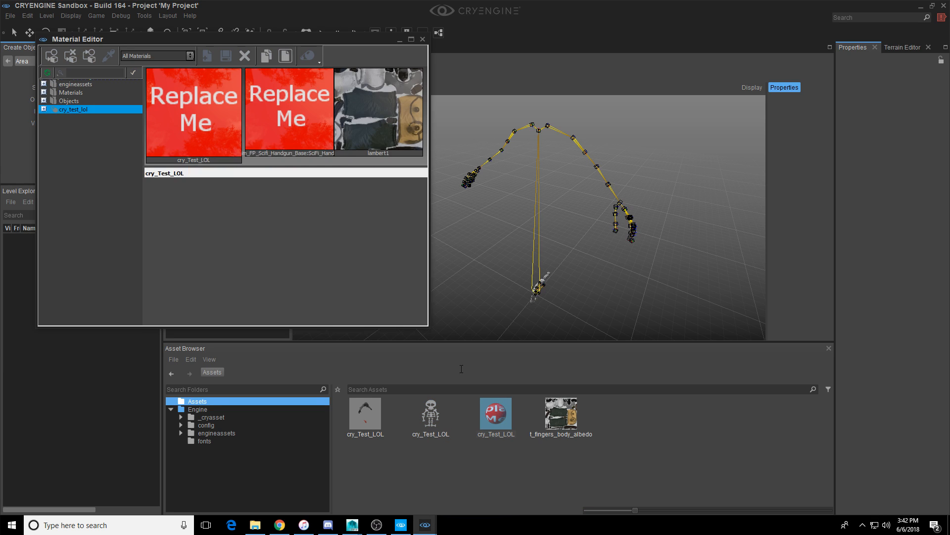
pyautogui.click(422, 40)
pyautogui.doubleClick(567, 413)
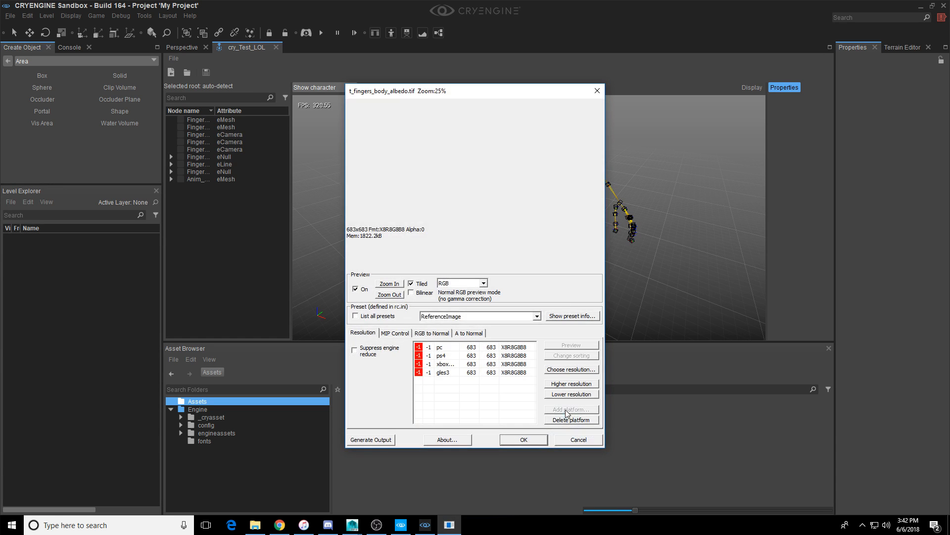
pyautogui.click(598, 91)
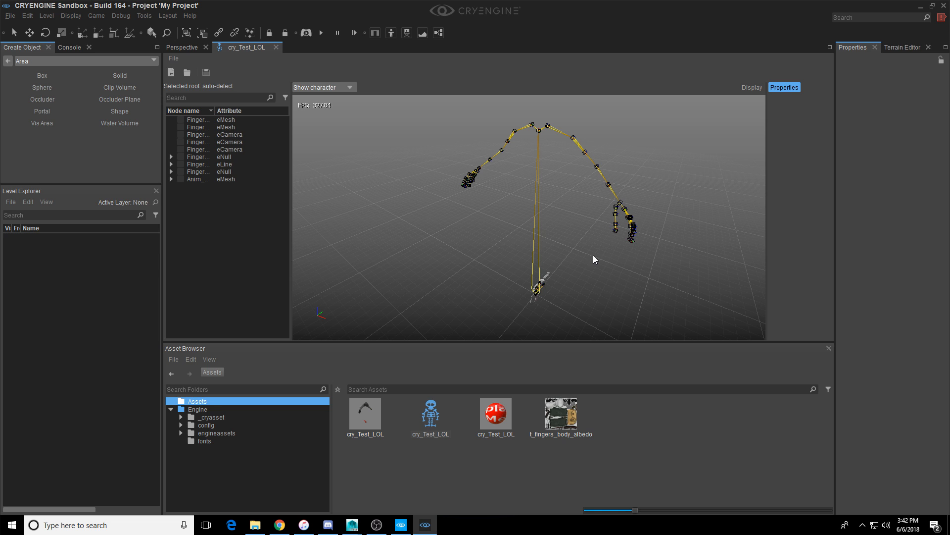
# Step: Show the character viewport's display options and inspect the skeleton from another side
pyautogui.click(751, 88)
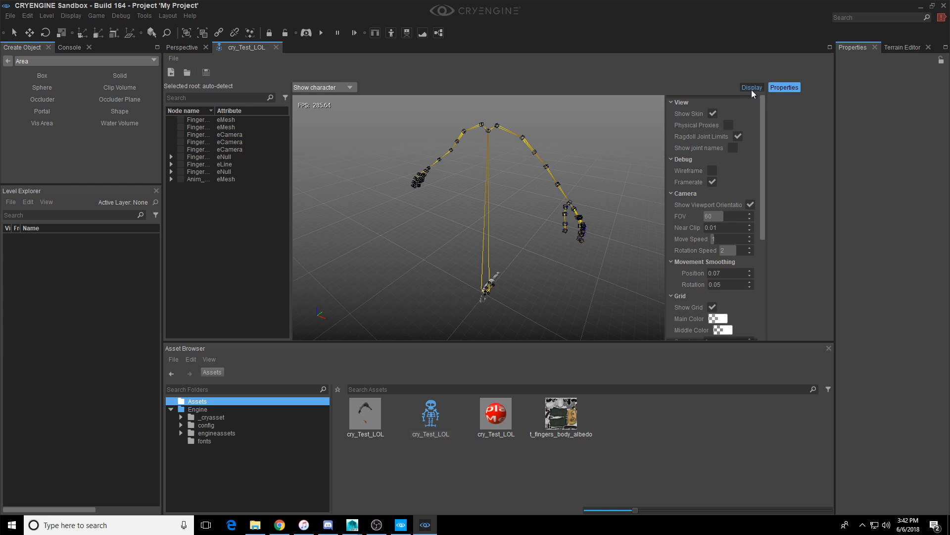
pyautogui.moveTo(491, 241)
pyautogui.mouseDown(button='right')
pyautogui.moveTo(518, 231)
pyautogui.moveTo(501, 231)
pyautogui.mouseUp(button='right')
pyautogui.press('w')
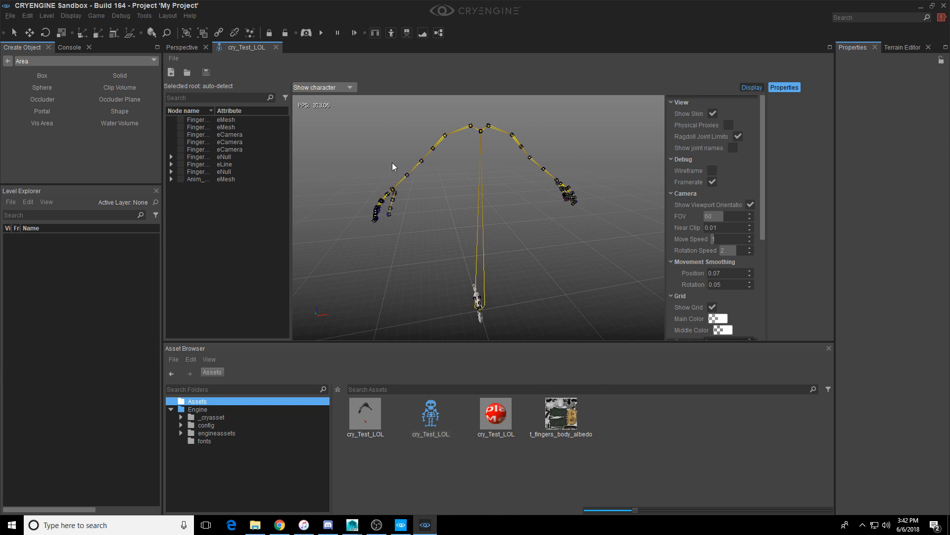
# Step: Examine the dependency graph of the cry_Test_LOL skeleton asset
pyautogui.click(187, 47)
pyautogui.click(236, 47)
pyautogui.click(419, 425)
pyautogui.click(372, 416)
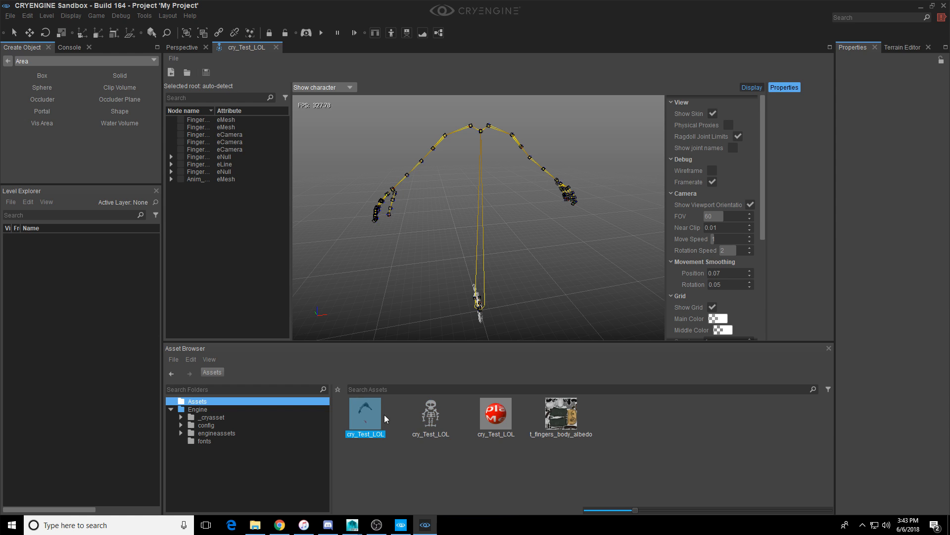
pyautogui.rightClick(430, 414)
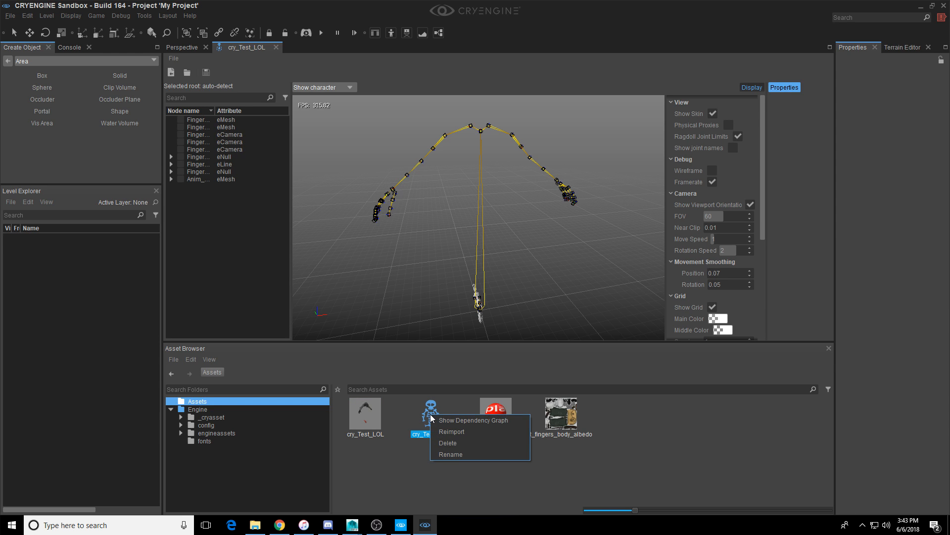
pyautogui.click(445, 420)
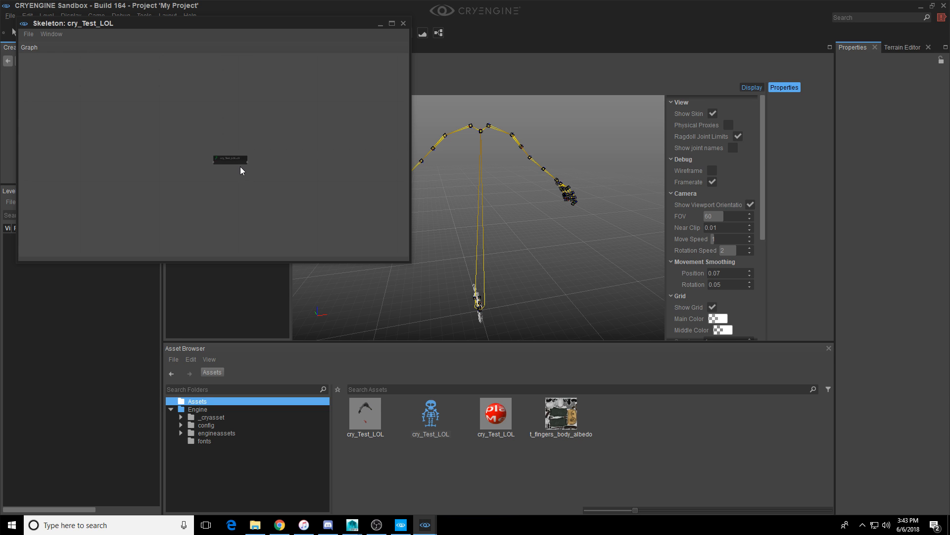
pyautogui.click(242, 153)
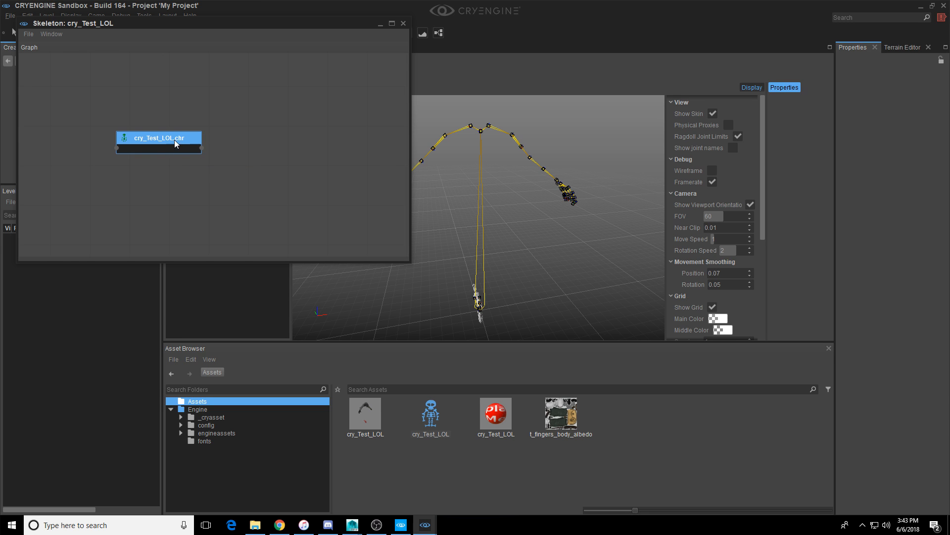
pyautogui.click(403, 24)
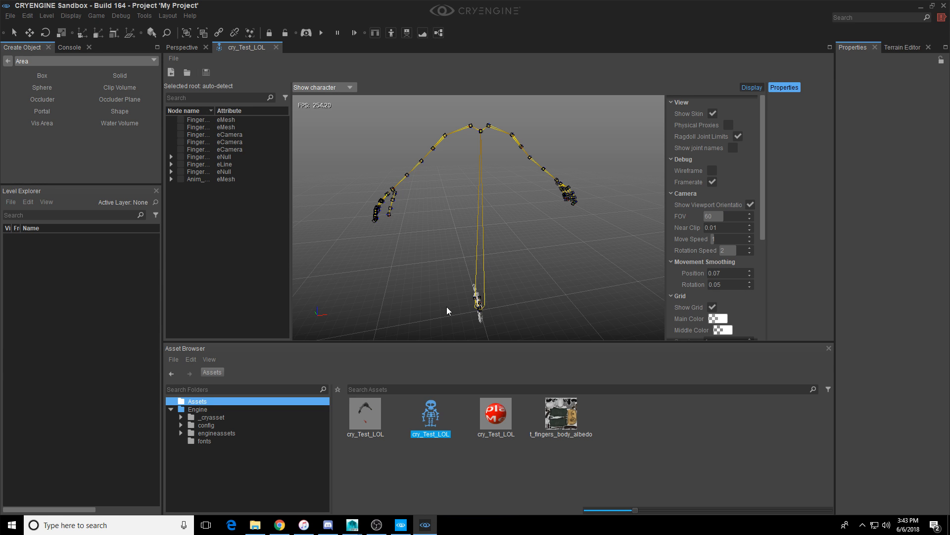
# Step: Close the cry_Test_LOL character document
pyautogui.click(493, 413)
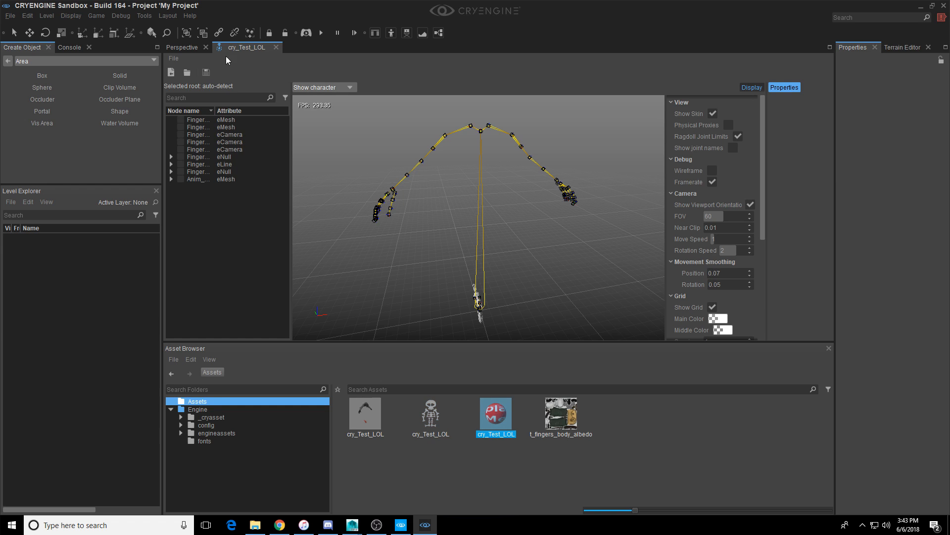
pyautogui.click(274, 46)
pyautogui.click(428, 421)
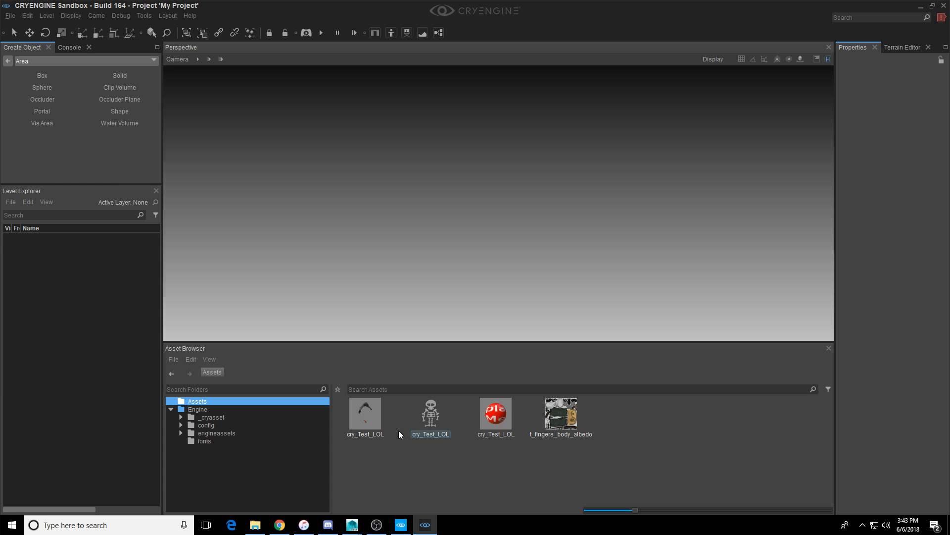
# Step: Switch to the arms scene in Maya and return the animation to frame 1
pyautogui.moveTo(353, 524)
pyautogui.click(384, 490)
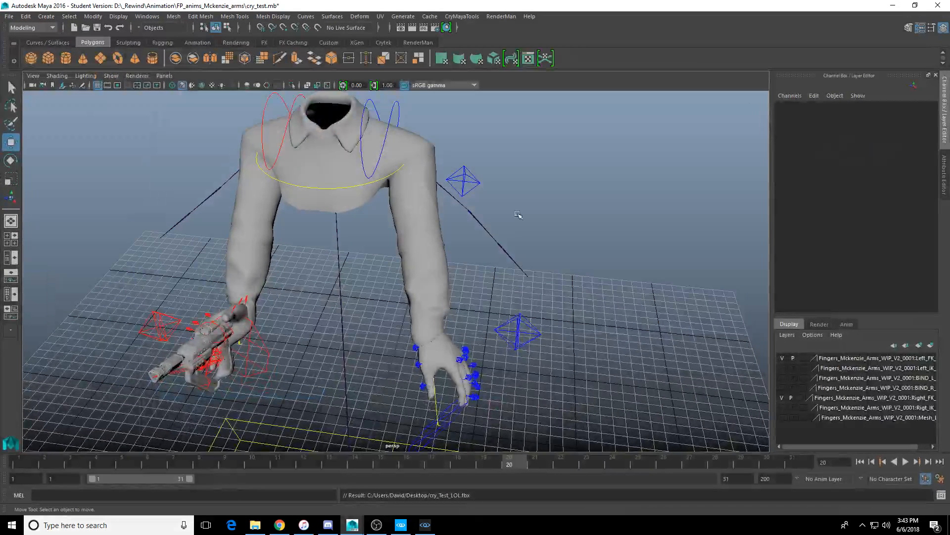
pyautogui.moveTo(173, 463); pyautogui.dragTo(8, 436)
pyautogui.keyDown('alt'); pyautogui.moveTo(297, 367); pyautogui.dragTo(378, 365, button='middle'); pyautogui.keyUp('alt')
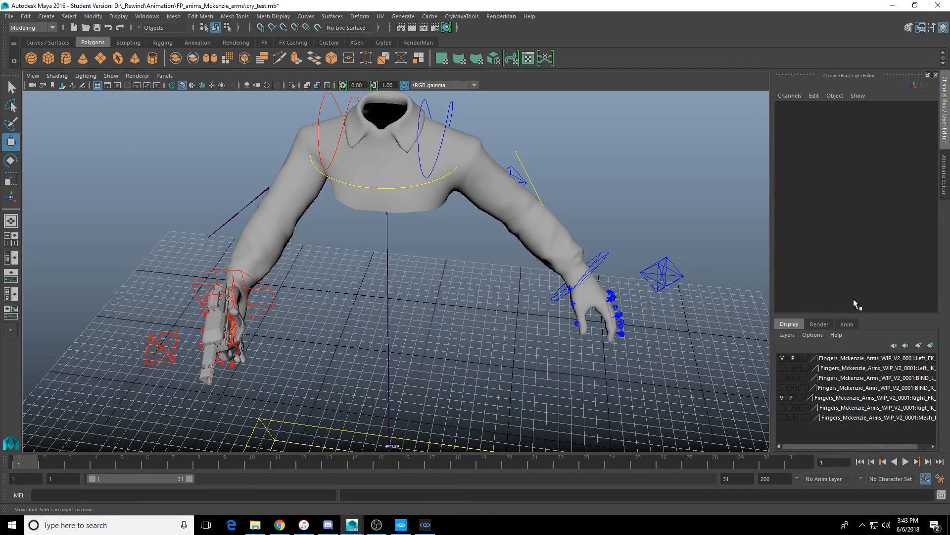
pyautogui.click(9, 16)
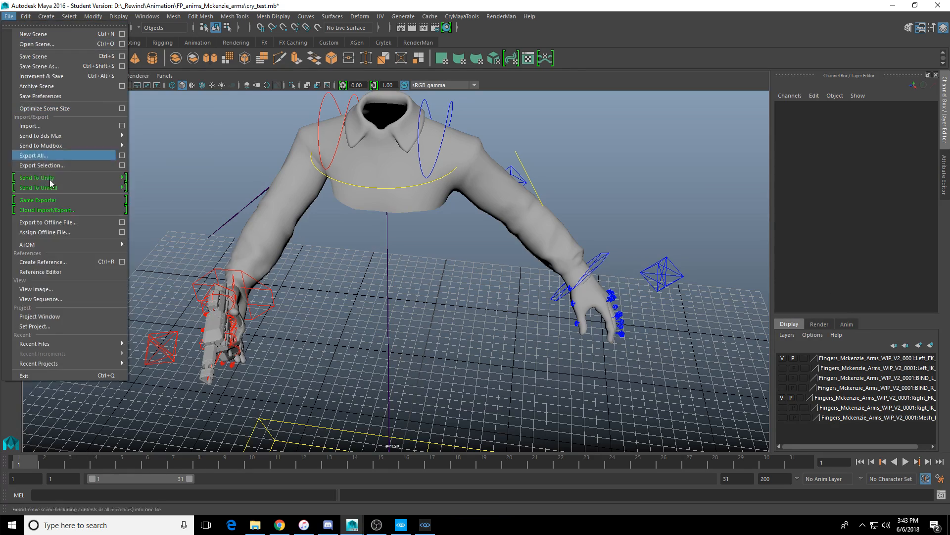
pyautogui.moveTo(84, 174)
pyautogui.click(306, 292)
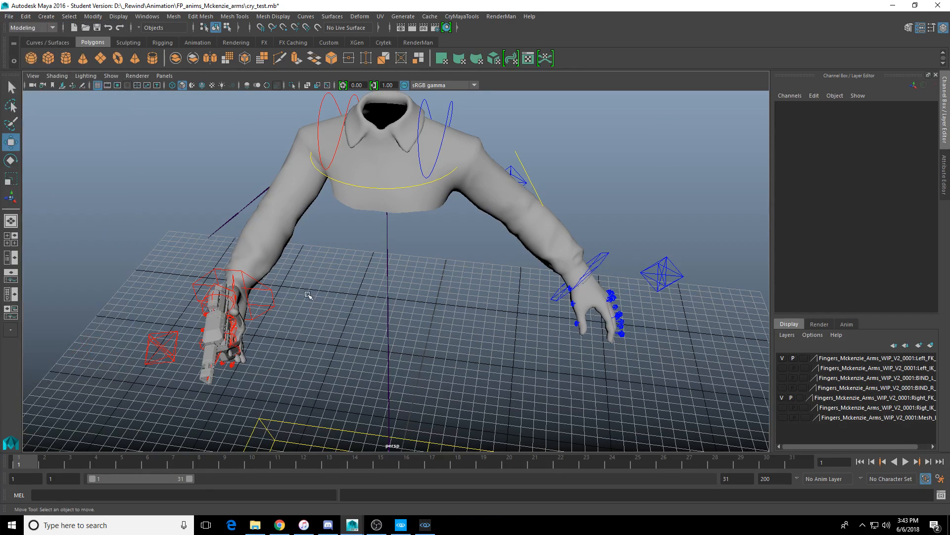
# Step: Select the rig's World_JNT joint and export the selection to the Desktop as an FBX file named gg
pyautogui.moveTo(316, 280); pyautogui.dragTo(432, 302)
pyautogui.press('f')
pyautogui.scroll(8, 386, 358)
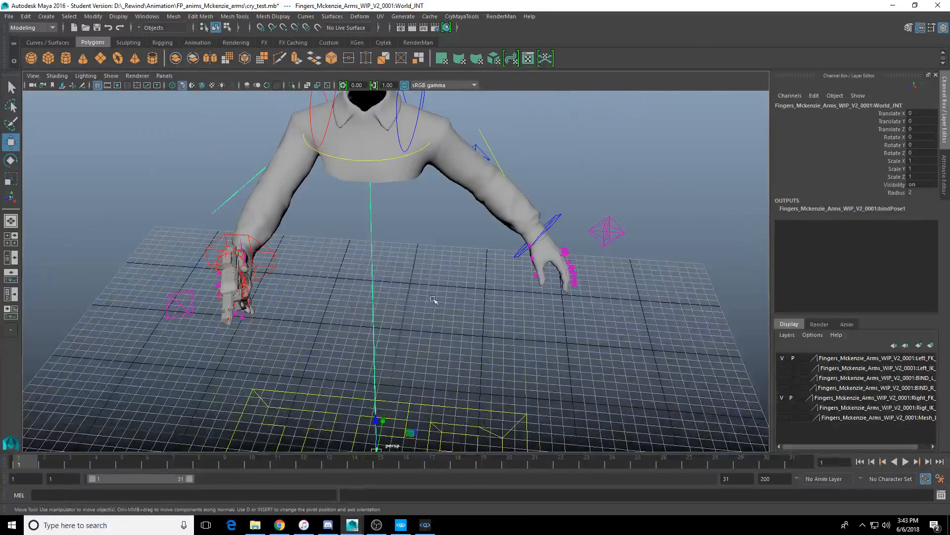
pyautogui.click(9, 16)
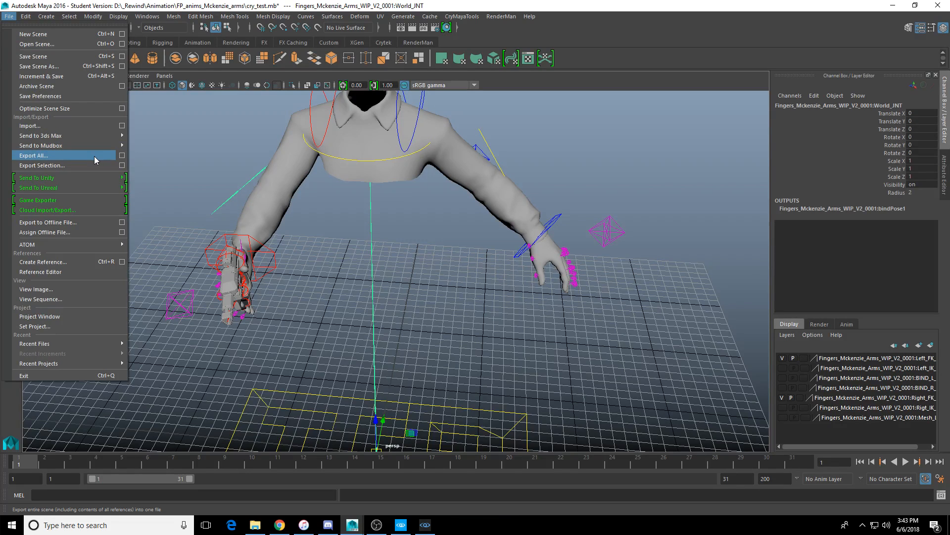
pyautogui.click(121, 165)
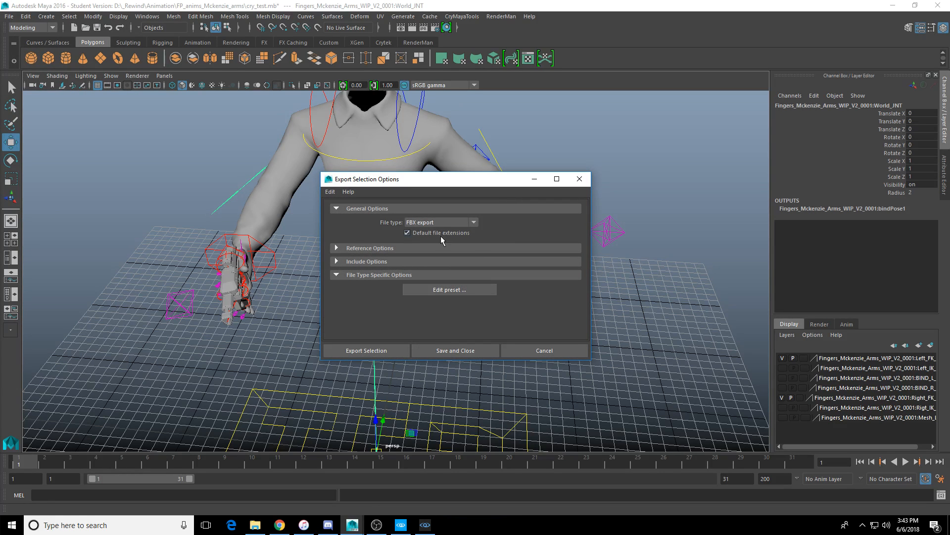
pyautogui.click(396, 248)
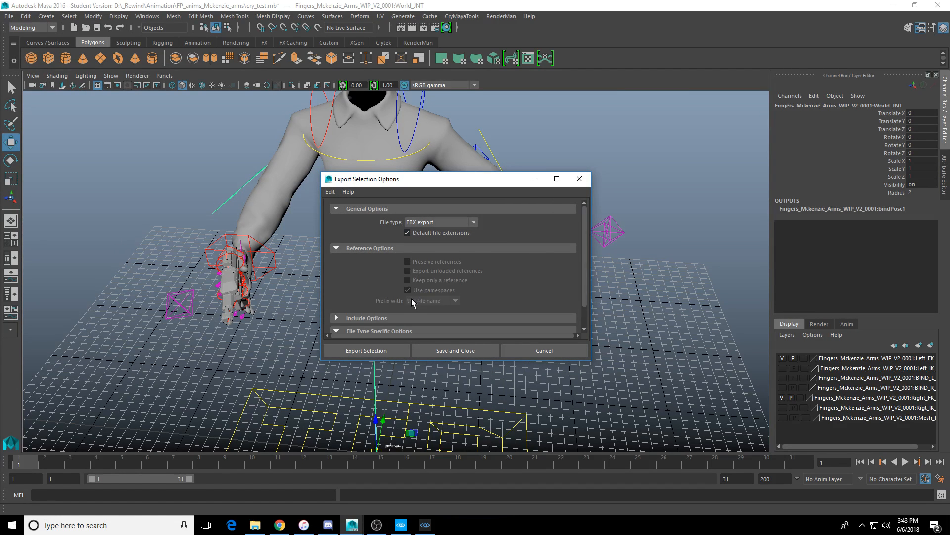
pyautogui.click(370, 248)
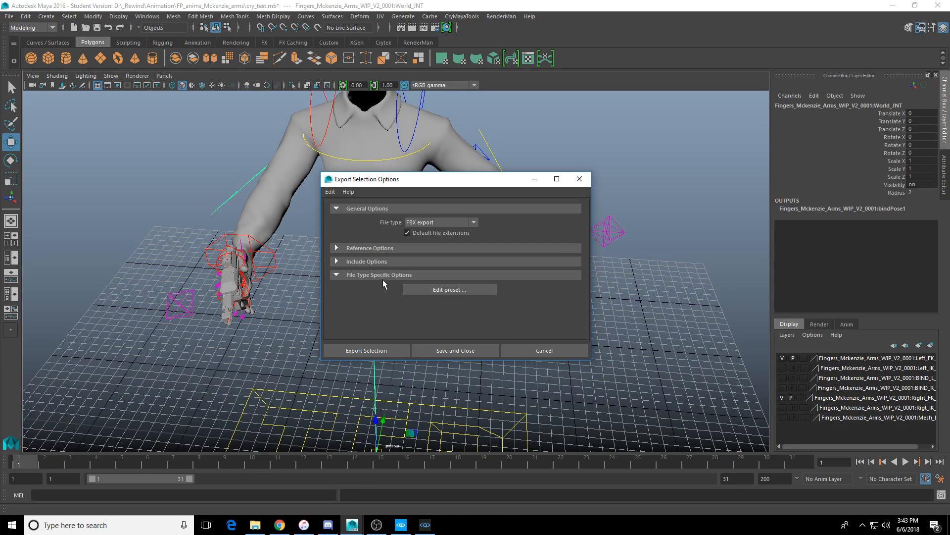
pyautogui.click(367, 350)
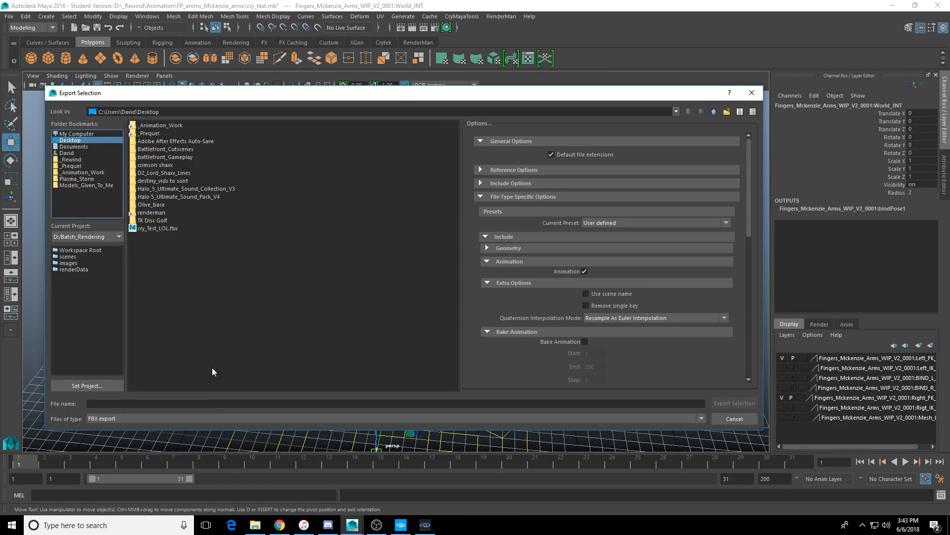
pyautogui.click(207, 403)
pyautogui.write('gg')
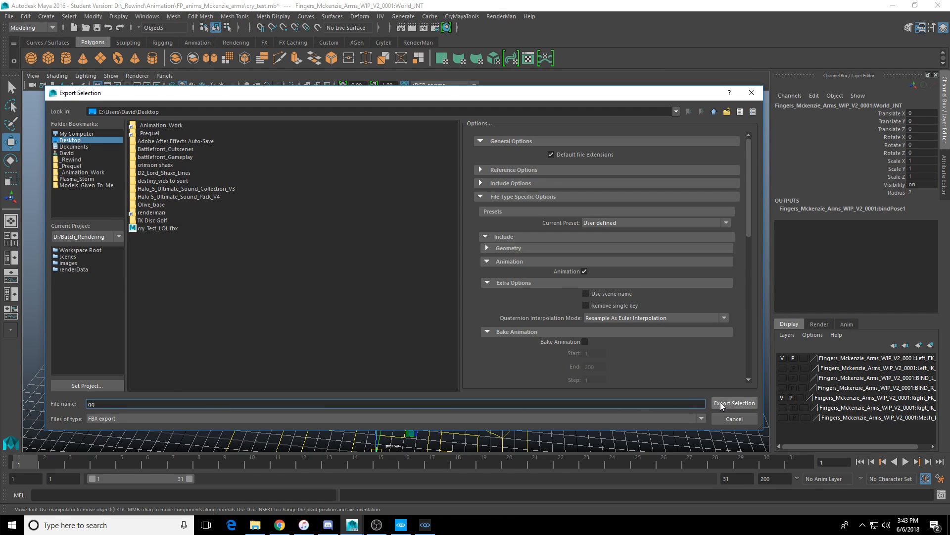
pyautogui.click(720, 402)
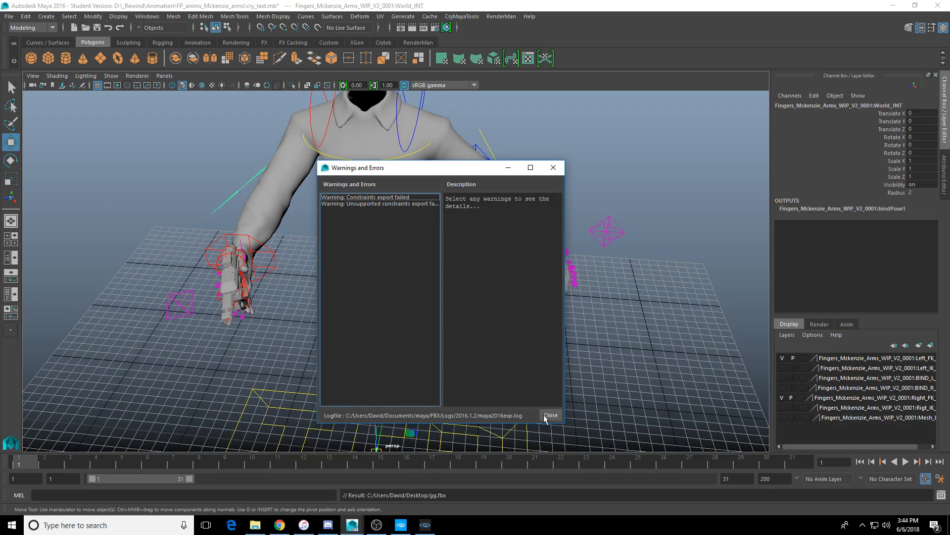
pyautogui.click(551, 415)
# Step: Play the arms animation, stop it at frame 9 and view the pose from above
pyautogui.hotkey('alt', 'v')
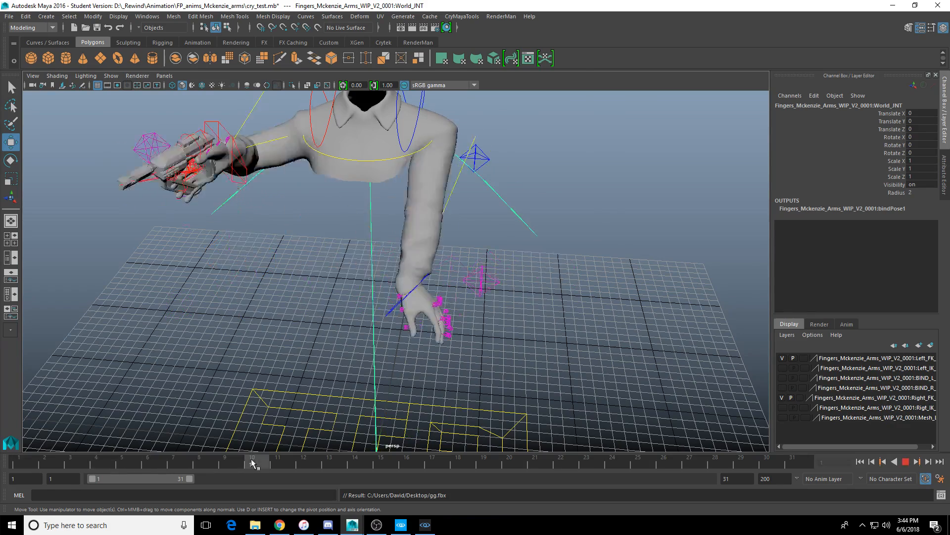
pyautogui.click(219, 458)
pyautogui.keyDown('alt'); pyautogui.moveTo(227, 297); pyautogui.dragTo(250, 324); pyautogui.keyUp('alt')
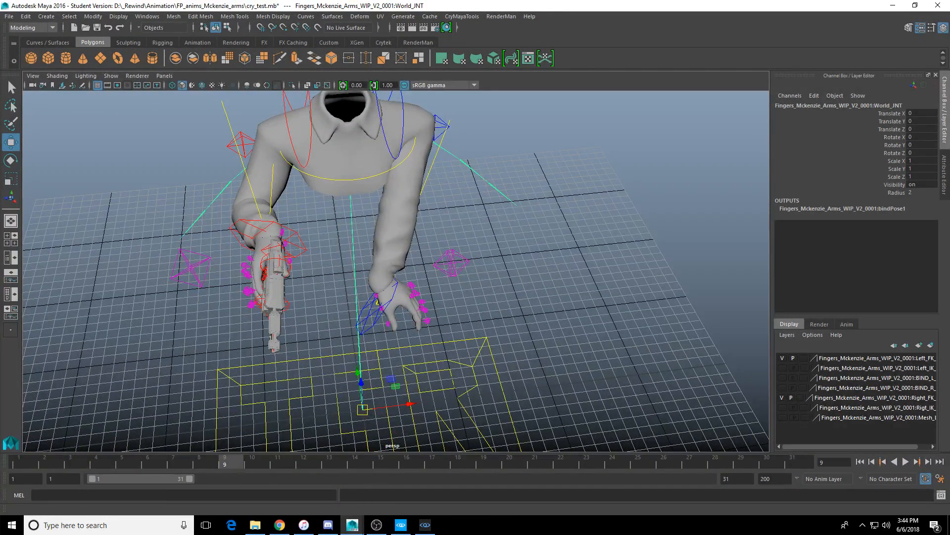
# Step: Select the JNTS group above World_JNT and export the selection as FBX, replacing gg.fbx on the Desktop
pyautogui.press('Up')
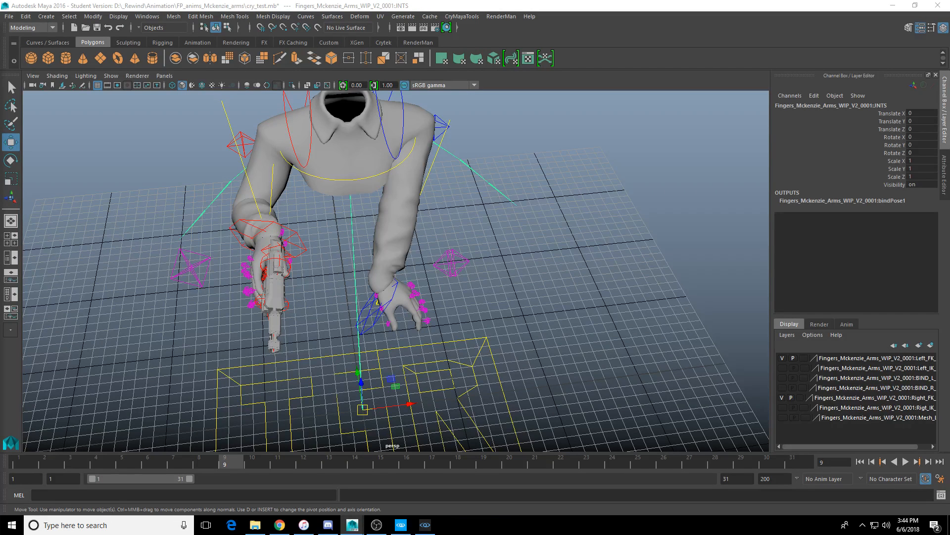
pyautogui.click(9, 16)
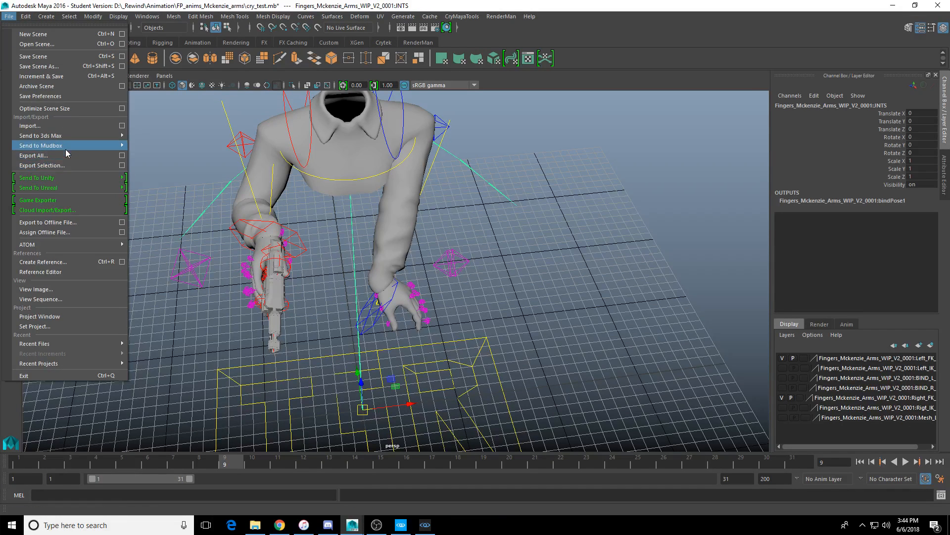
pyautogui.click(67, 165)
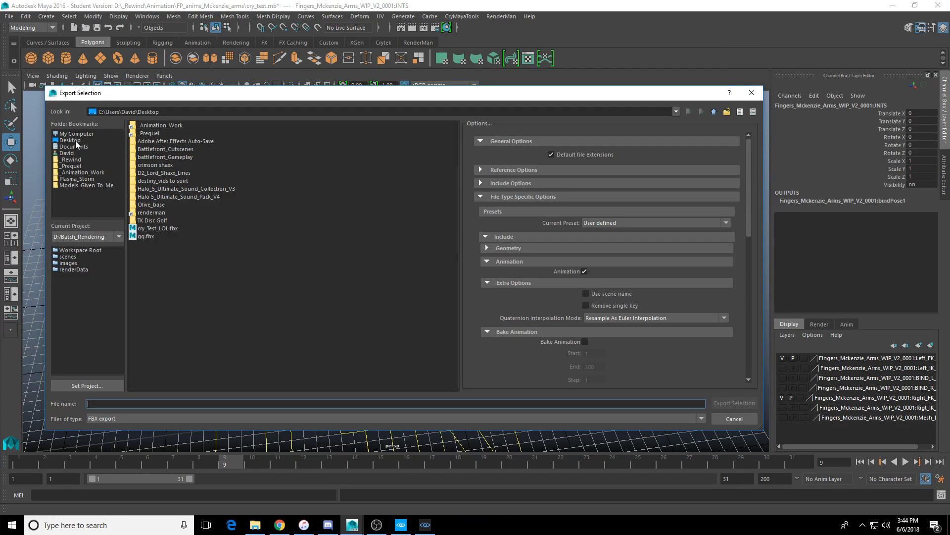
pyautogui.doubleClick(151, 235)
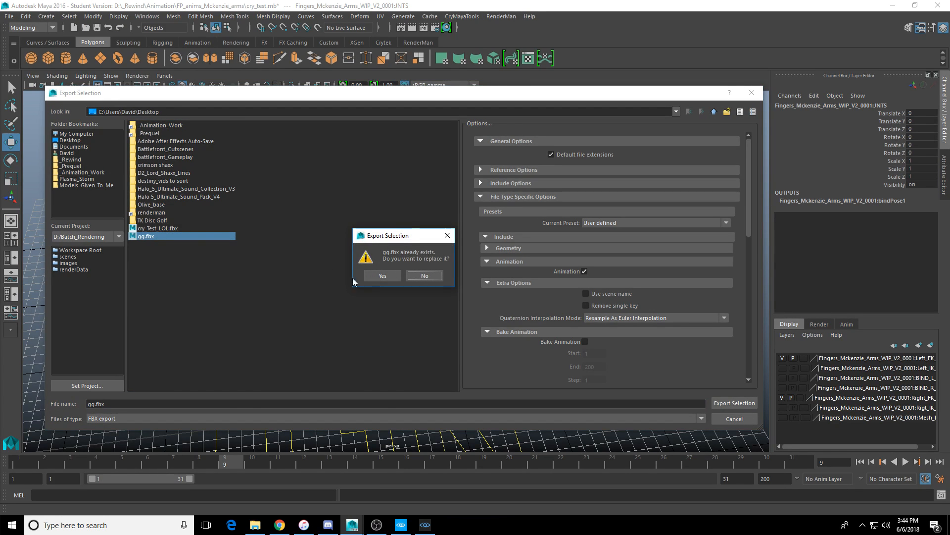
pyautogui.click(383, 276)
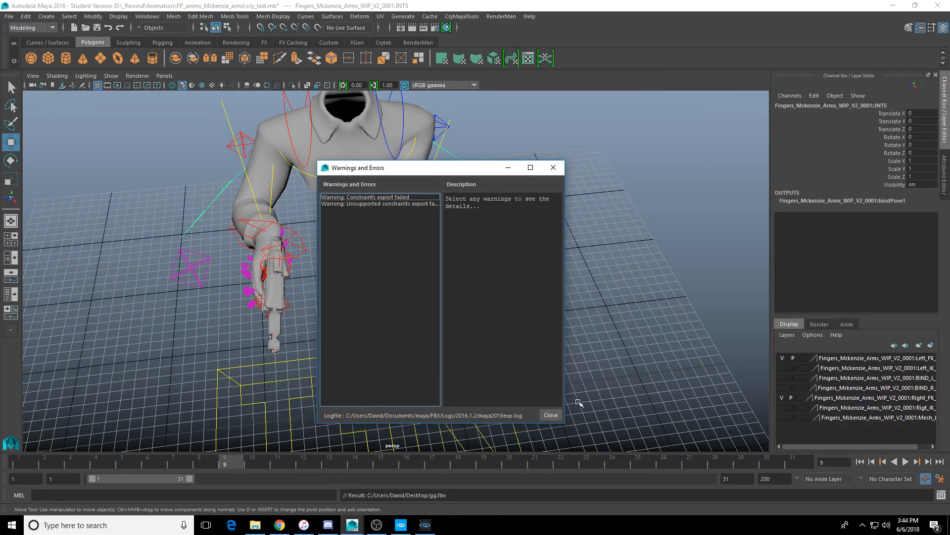
pyautogui.click(551, 415)
# Step: Switch to CRYENGINE Sandbox and import gg.fbx from the Desktop into the project's Assets folder
pyautogui.click(893, 6)
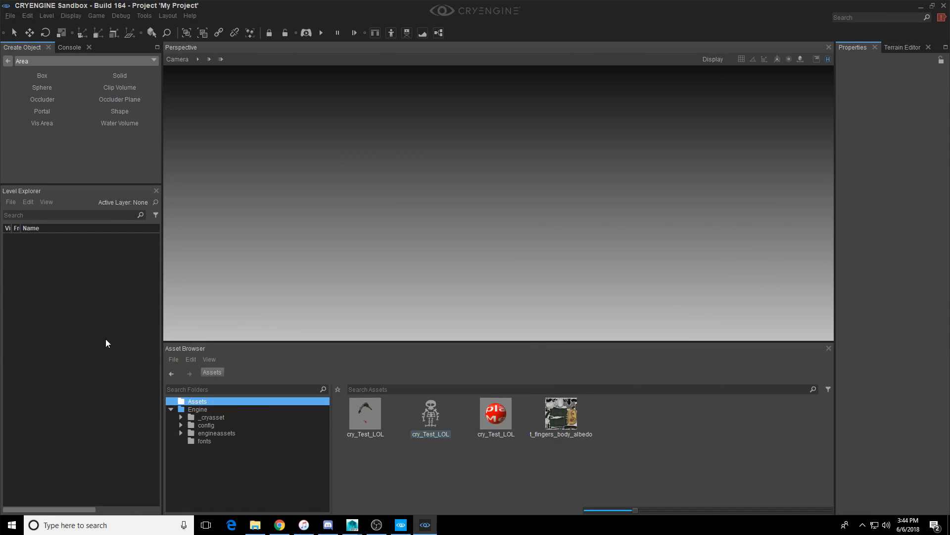
pyautogui.doubleClick(376, 5)
pyautogui.moveTo(57, 122); pyautogui.dragTo(546, 418)
pyautogui.doubleClick(578, 56)
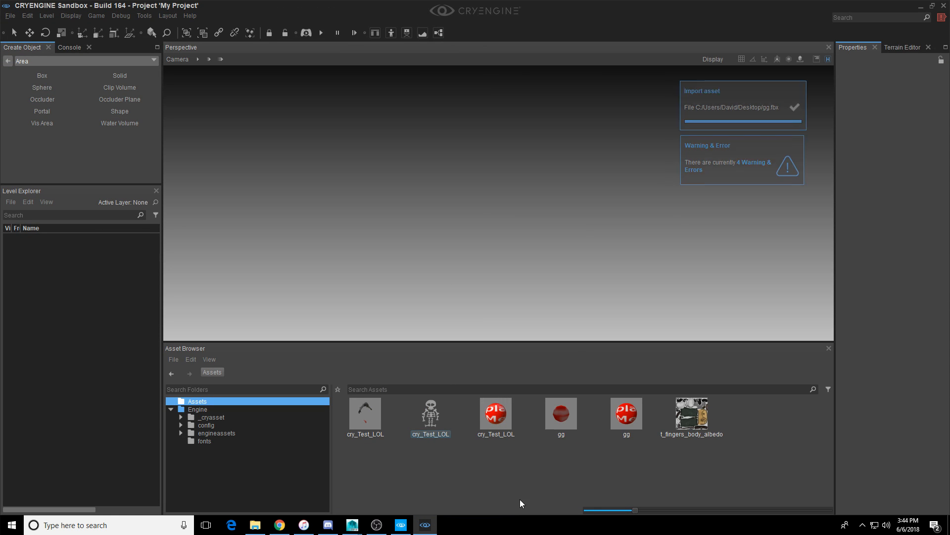
# Step: Open the imported gg mesh asset and examine its geometry in the preview
pyautogui.click(569, 413)
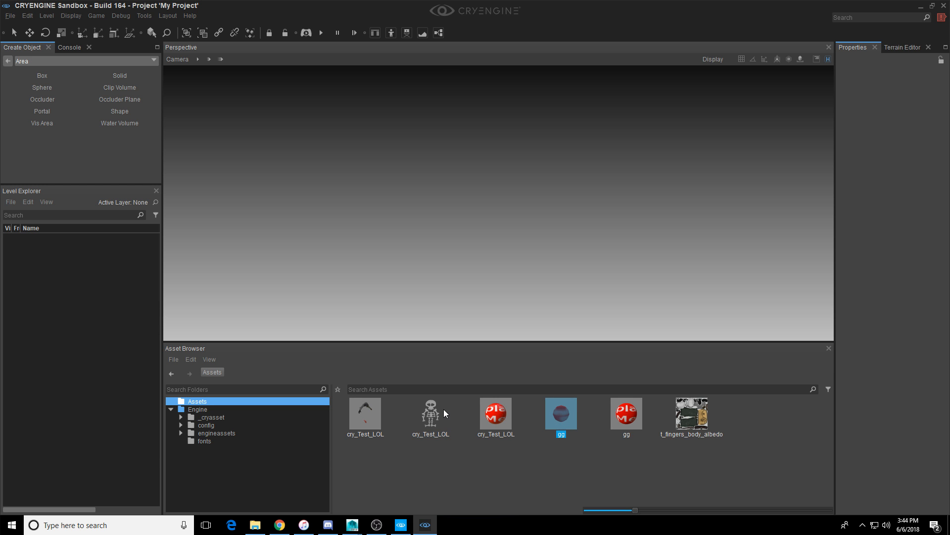
pyautogui.click(579, 456)
pyautogui.click(445, 414)
pyautogui.click(553, 418)
pyautogui.doubleClick(565, 411)
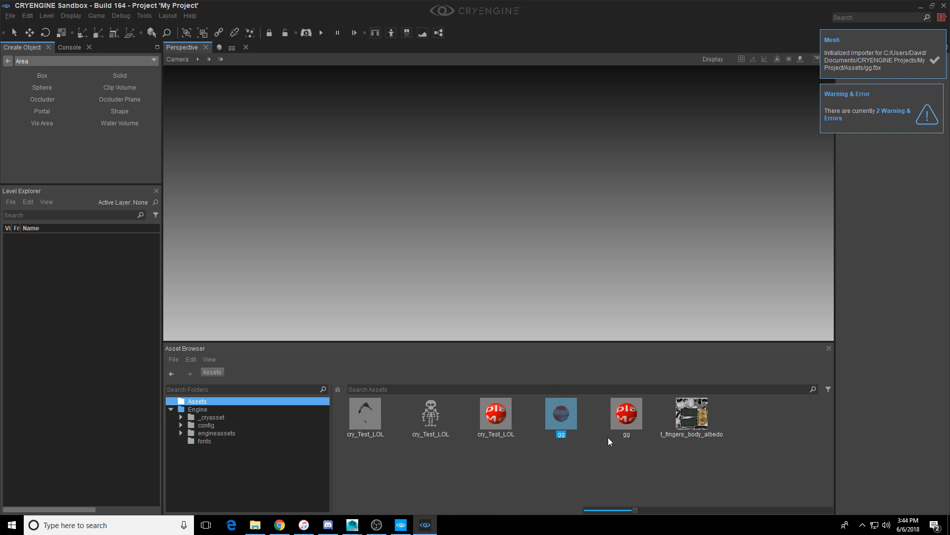
pyautogui.click(627, 423)
pyautogui.doubleClick(561, 421)
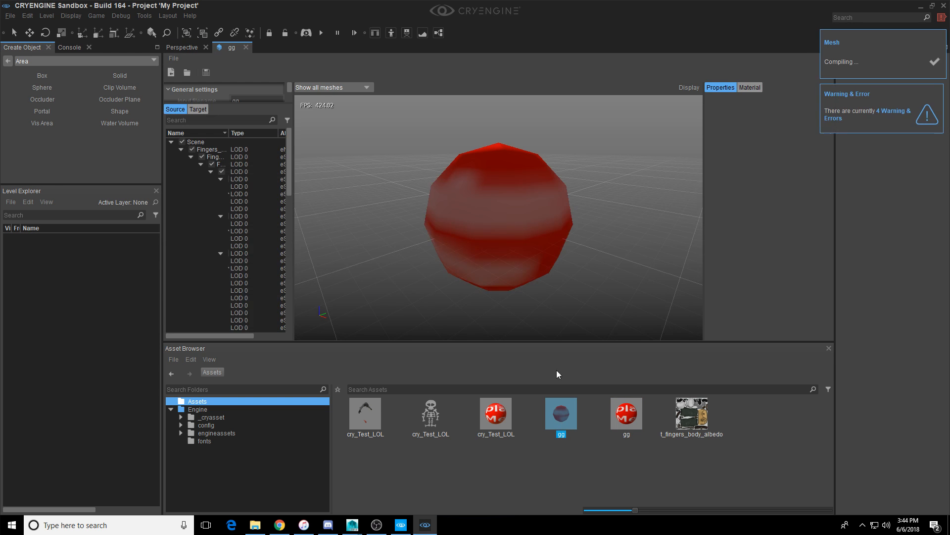
pyautogui.moveTo(473, 211)
pyautogui.mouseDown(button='right')
pyautogui.moveTo(525, 255)
pyautogui.moveTo(474, 196)
pyautogui.mouseUp(button='right')
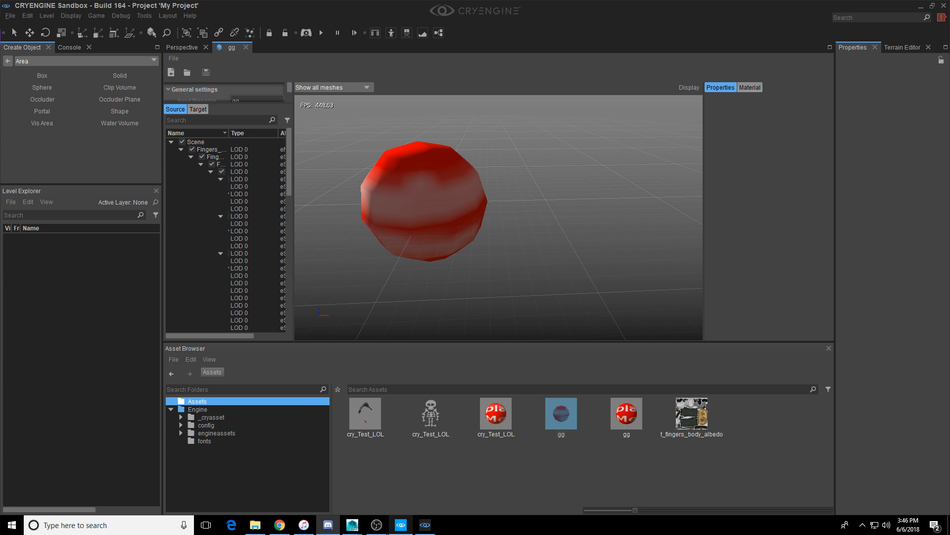
# Step: Switch to Maya, select the left-hand IK control and examine the posed arms from several angles
pyautogui.moveTo(352, 524)
pyautogui.click(372, 473)
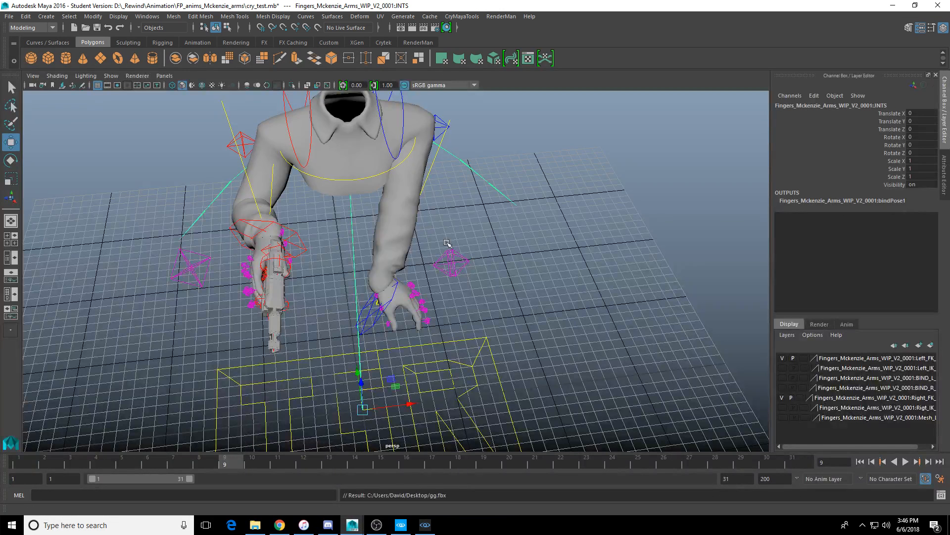
pyautogui.keyDown('alt'); pyautogui.moveTo(402, 259); pyautogui.dragTo(383, 246); pyautogui.keyUp('alt')
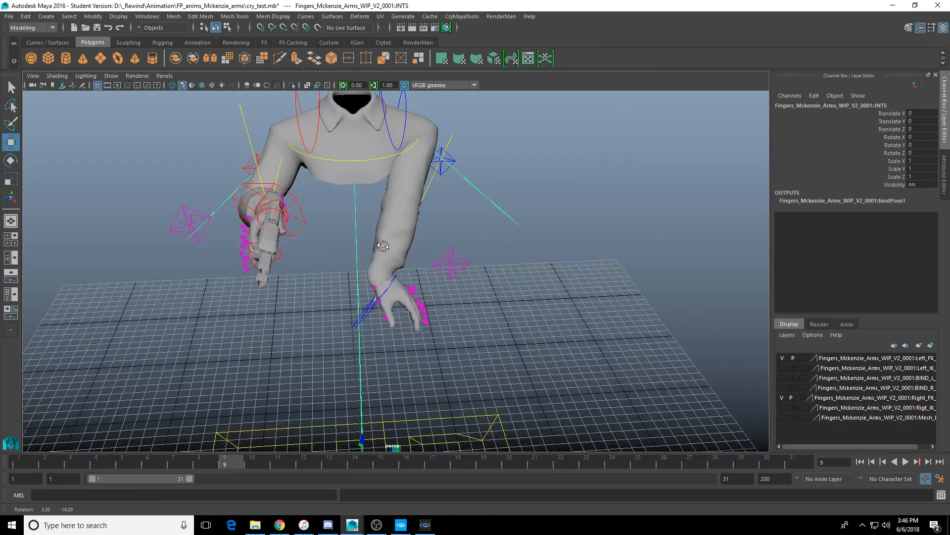
pyautogui.keyDown('alt'); pyautogui.moveTo(383, 246); pyautogui.dragTo(415, 371, button='right'); pyautogui.keyUp('alt')
pyautogui.keyDown('alt'); pyautogui.moveTo(513, 388); pyautogui.dragTo(505, 339, button='right'); pyautogui.keyUp('alt')
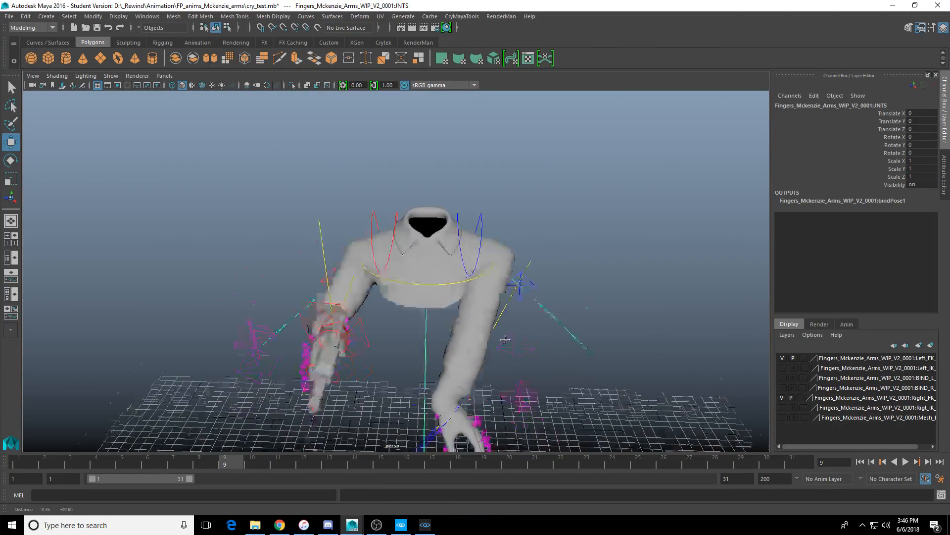
pyautogui.keyDown('alt'); pyautogui.moveTo(504, 339); pyautogui.dragTo(447, 296); pyautogui.keyUp('alt')
pyautogui.keyDown('alt'); pyautogui.moveTo(378, 337); pyautogui.dragTo(444, 303, button='middle'); pyautogui.keyUp('alt')
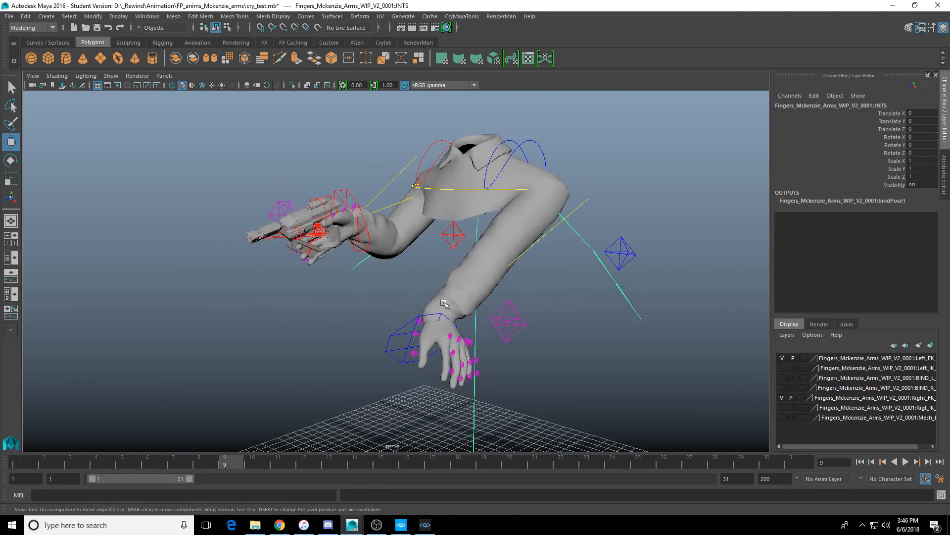
pyautogui.click(407, 331)
pyautogui.keyDown('alt'); pyautogui.moveTo(400, 349); pyautogui.dragTo(470, 309); pyautogui.keyUp('alt')
pyautogui.keyDown('alt'); pyautogui.moveTo(470, 310); pyautogui.dragTo(446, 347); pyautogui.keyUp('alt')
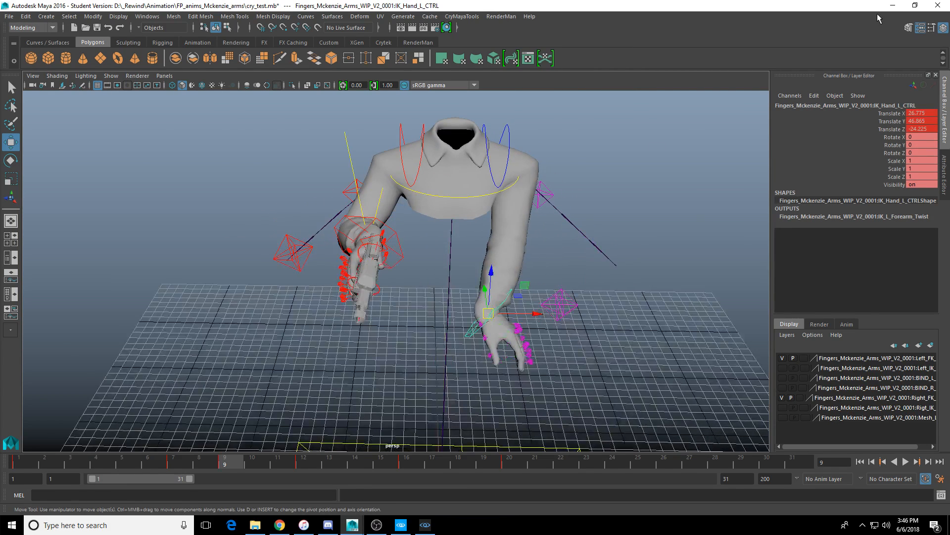
# Step: Go to the desktop, launch the Epic Games Launcher and continue with its required update
pyautogui.click(893, 6)
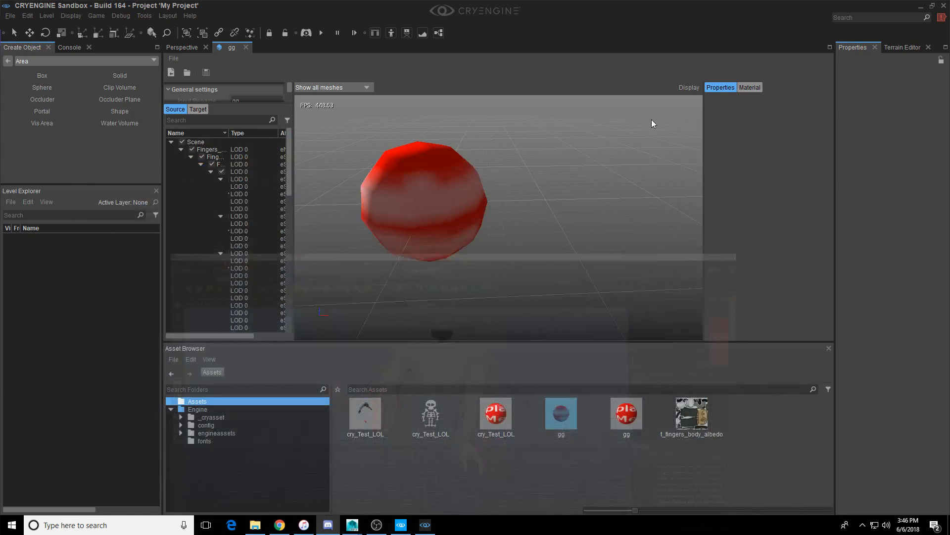
pyautogui.click(921, 6)
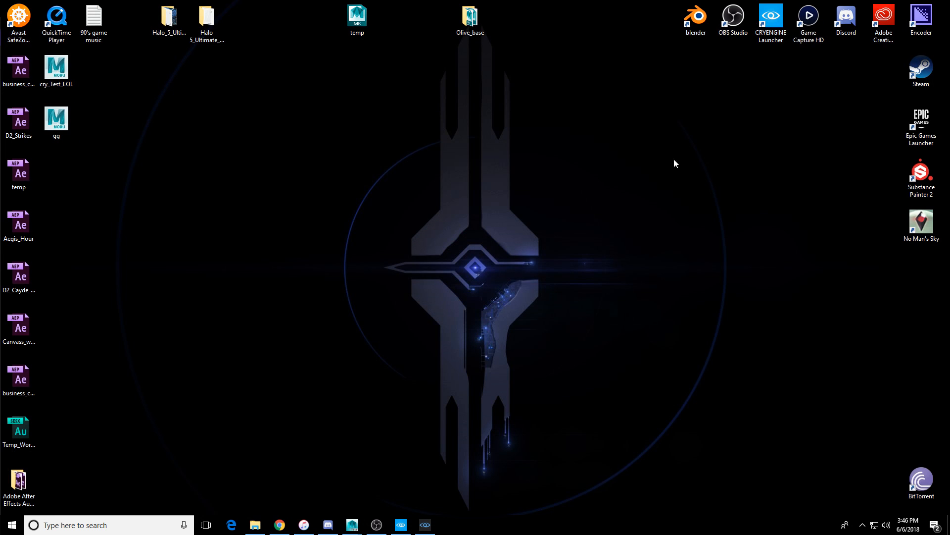
pyautogui.doubleClick(916, 129)
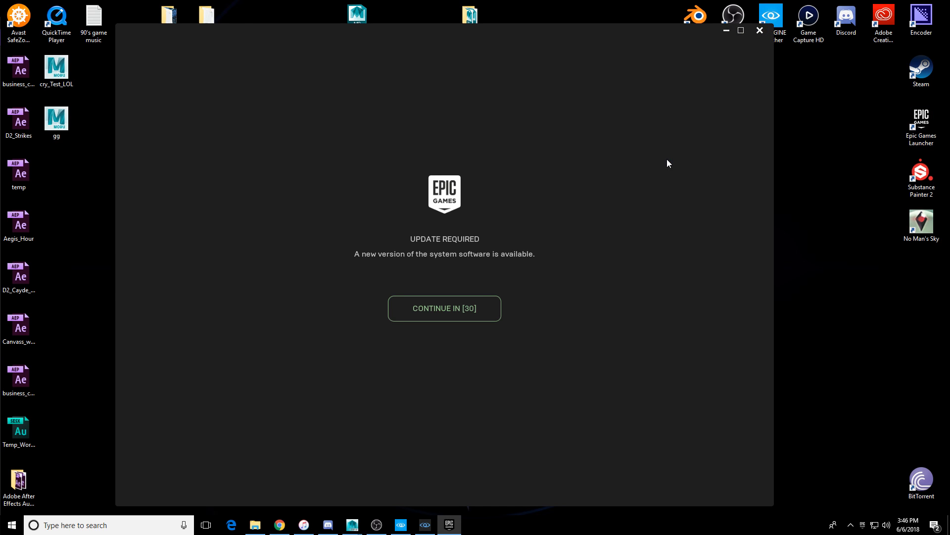
pyautogui.click(458, 310)
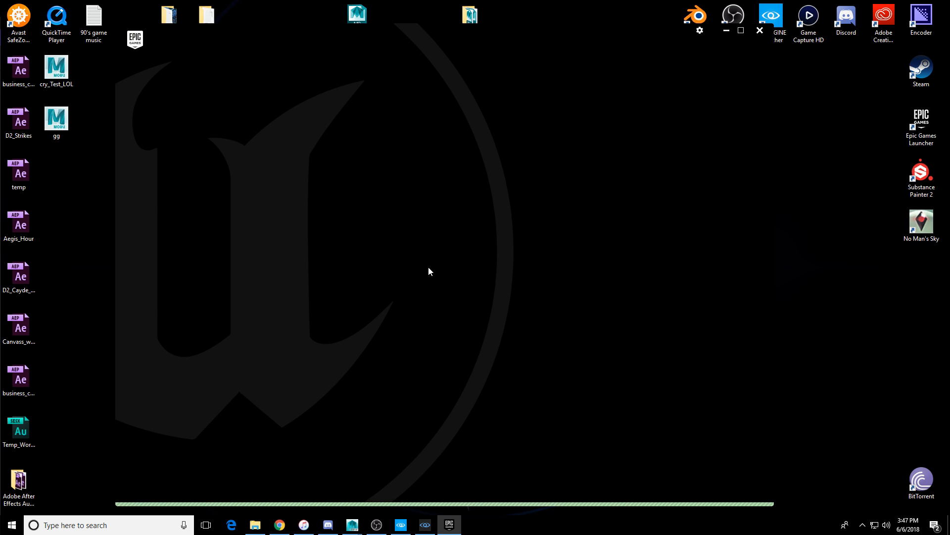
# Step: Switch to Maya, start an Export All of the arms scene and review the FBX Geometry options
pyautogui.click(353, 524)
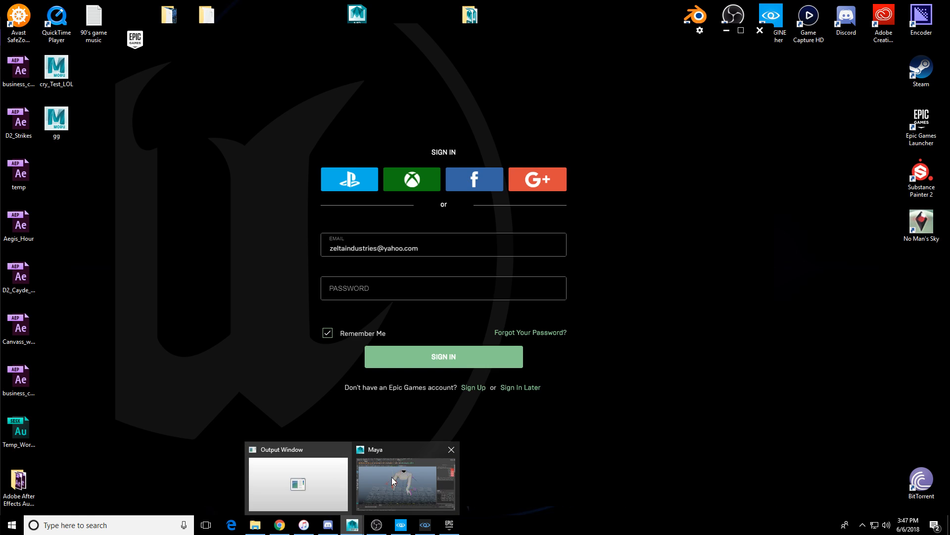
pyautogui.click(405, 479)
pyautogui.click(26, 16)
pyautogui.click(9, 16)
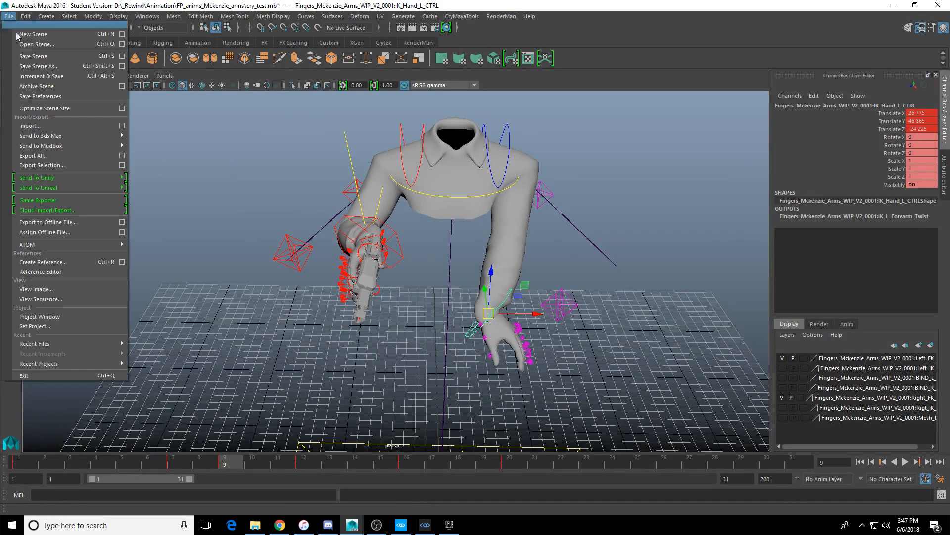
pyautogui.click(33, 155)
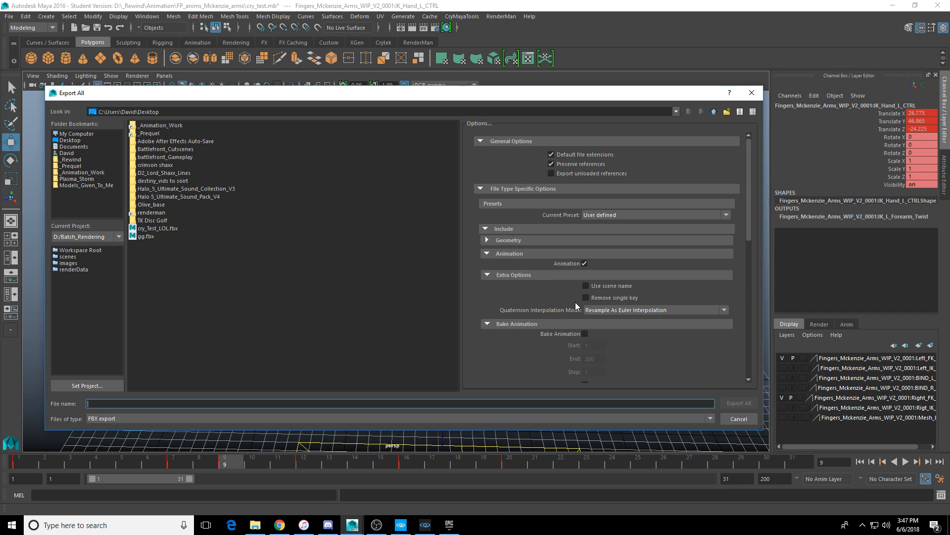
pyautogui.click(501, 241)
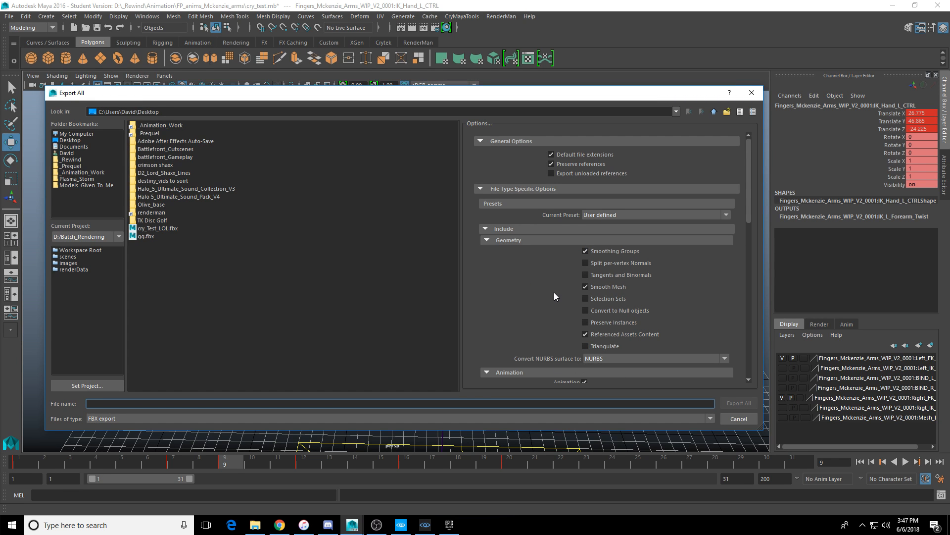
pyautogui.scroll(-10, 548, 267)
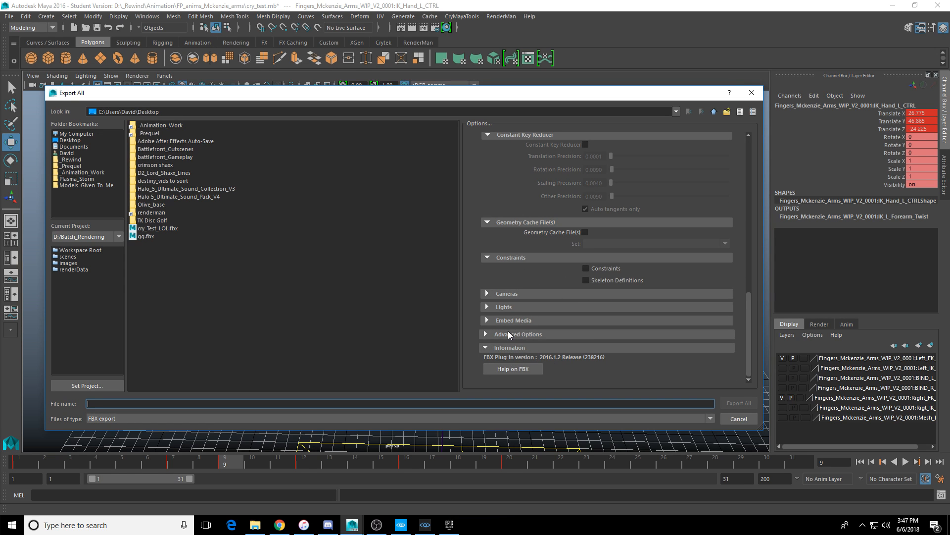
# Step: Collapse the Information, Constraints, Geometry Cache, Constant Key Reducer and Curve Filters sections of the export options
pyautogui.click(506, 347)
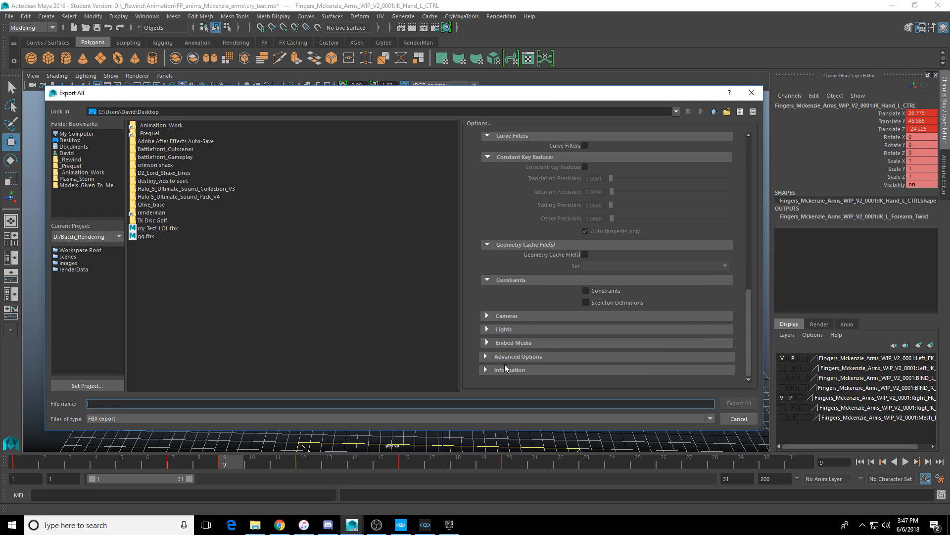
pyautogui.click(540, 279)
pyautogui.click(536, 265)
pyautogui.click(522, 201)
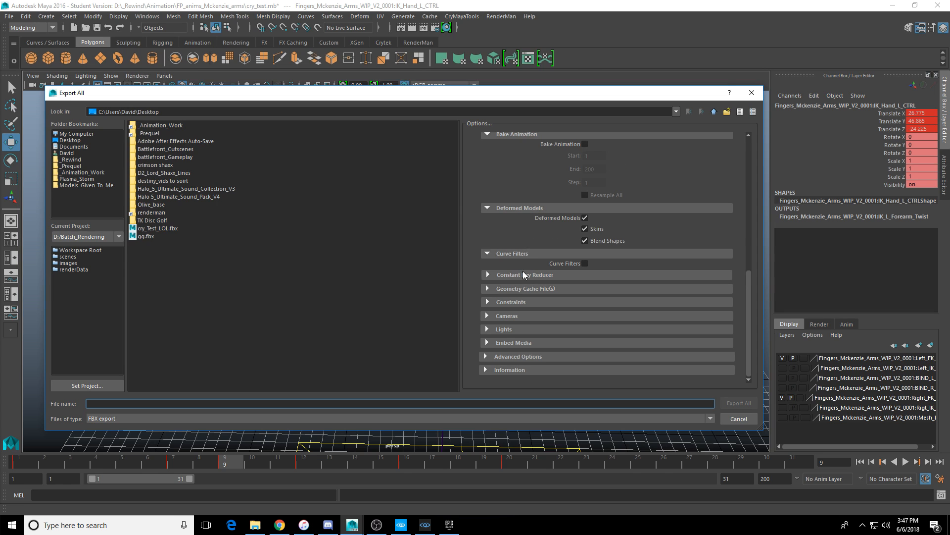
pyautogui.click(527, 256)
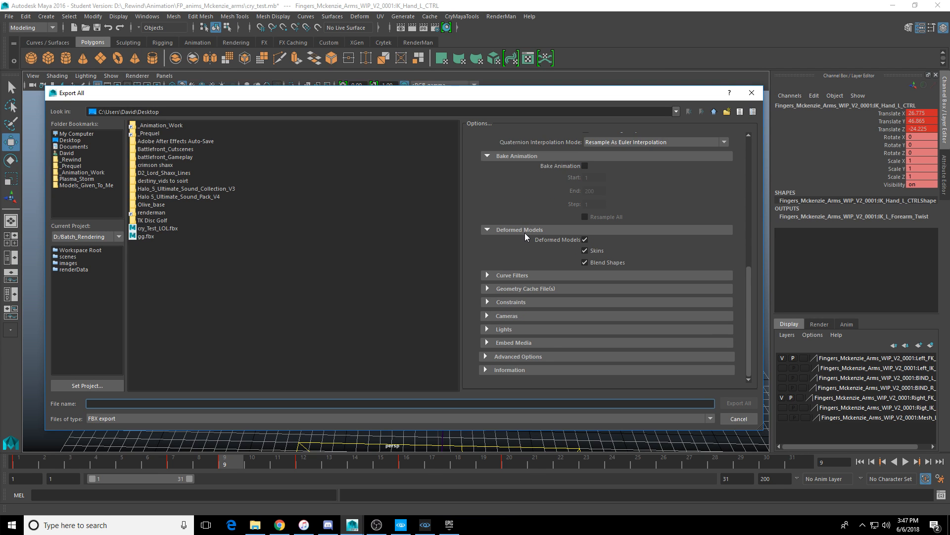
pyautogui.scroll(3, 525, 233)
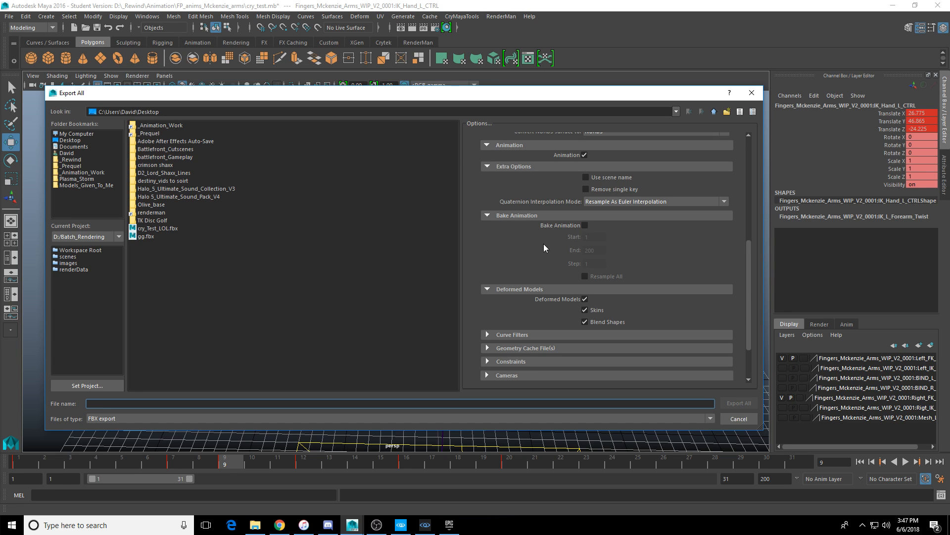
# Step: Enable Bake Animation for the FBX export and set its end frame to 20
pyautogui.click(585, 225)
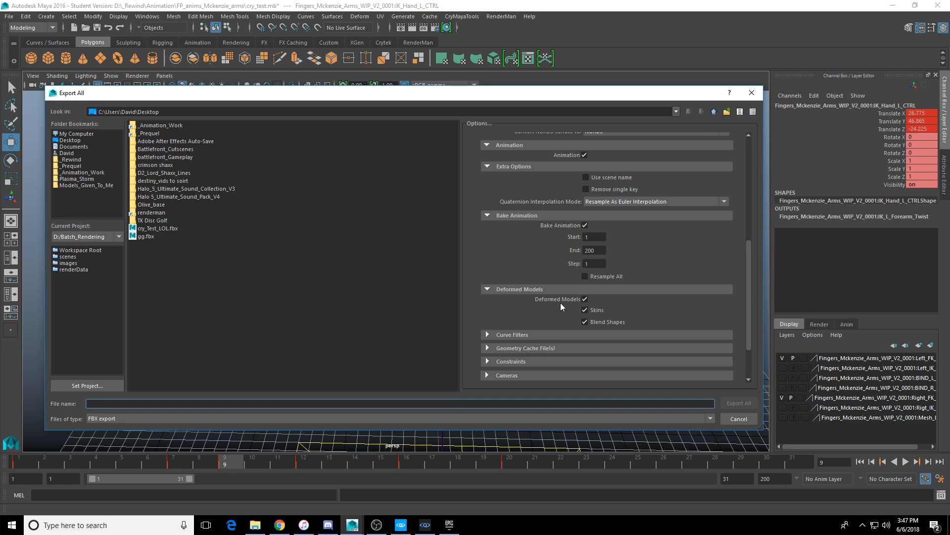
pyautogui.click(602, 251)
pyautogui.press('BackSpace')
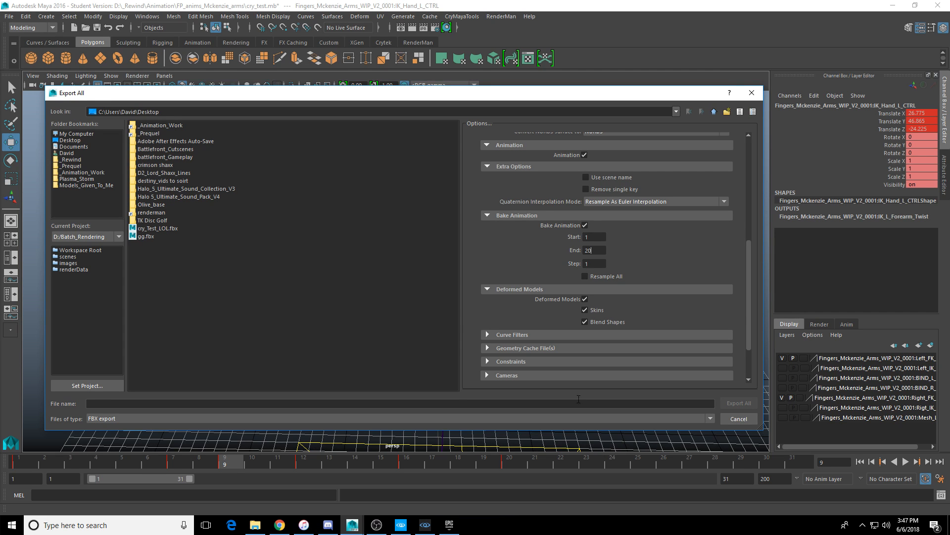
# Step: Export the whole scene as FBX, replacing cry_Test_LOL.fbx on the Desktop, and dismiss the export warnings
pyautogui.doubleClick(164, 228)
pyautogui.click(377, 272)
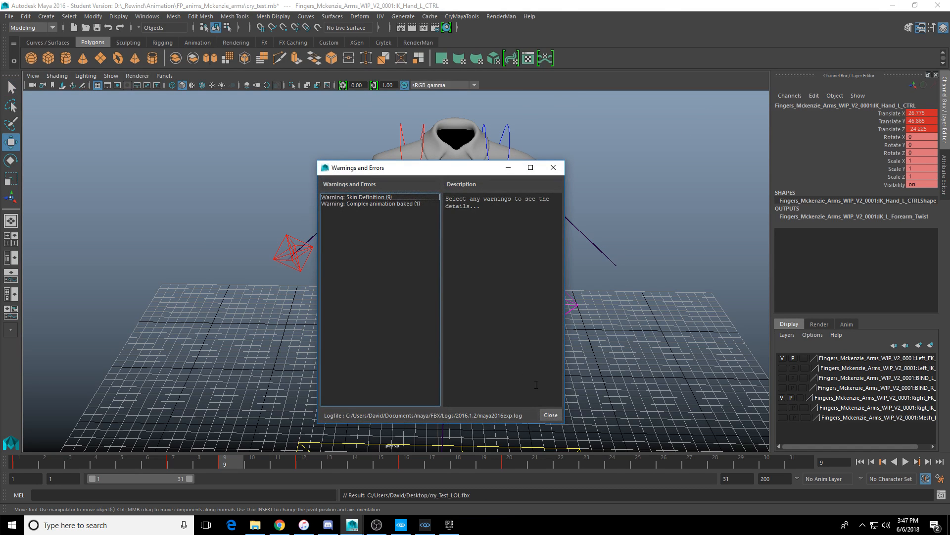
pyautogui.click(551, 415)
# Step: Switch to the Epic Games Launcher and try to sign in with the account password
pyautogui.click(893, 5)
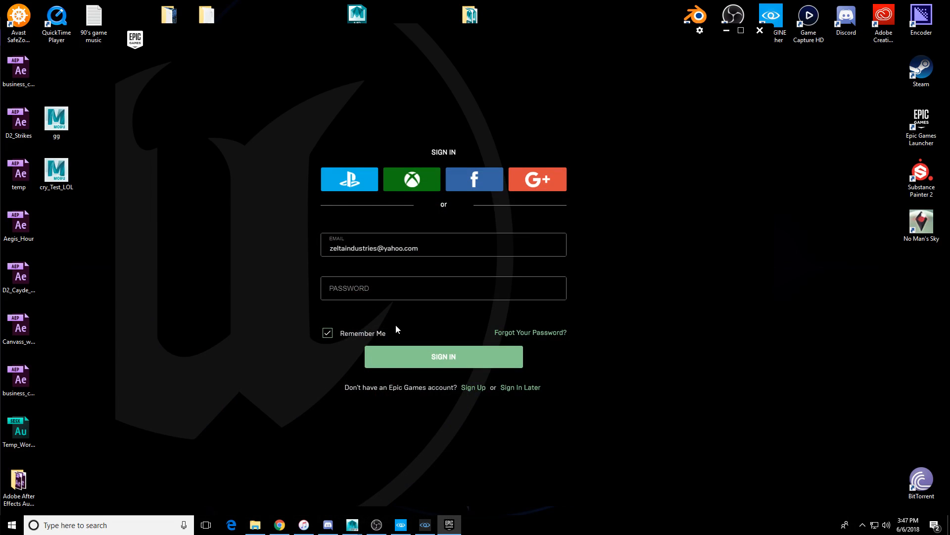
pyautogui.click(402, 303)
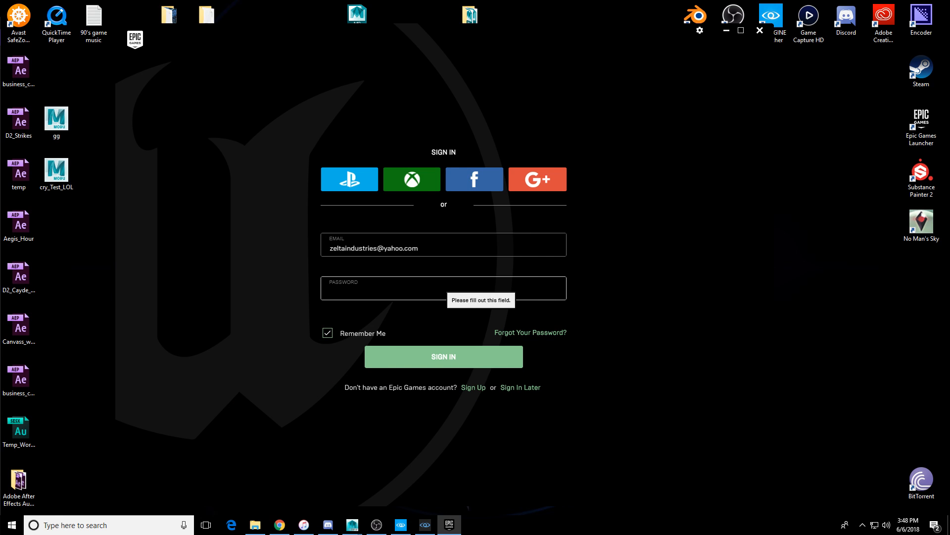
pyautogui.write('••')
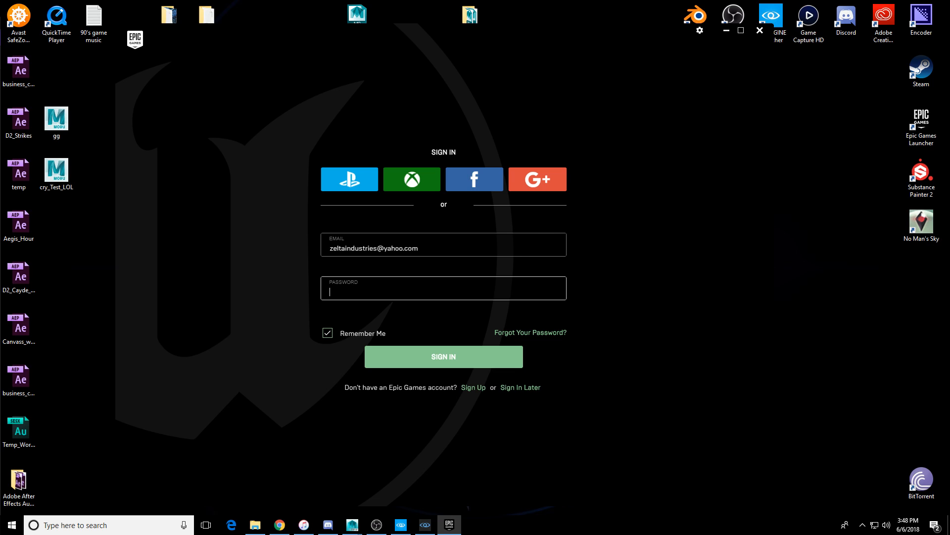
pyautogui.write('••••••••••')
pyautogui.click(421, 356)
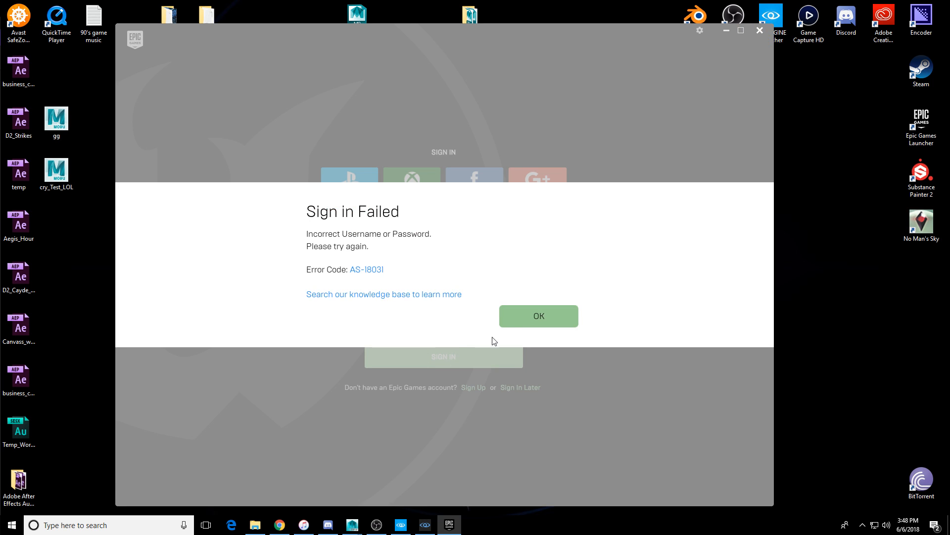
pyautogui.click(523, 319)
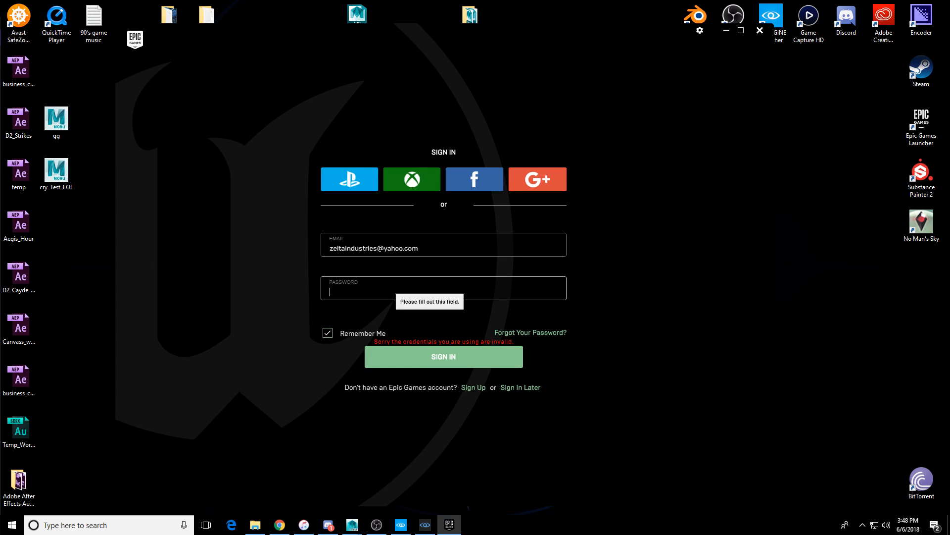
# Step: Retry the launcher sign-in by re-entering the account password and dismiss the sign-in dialogs
pyautogui.write('••••••')
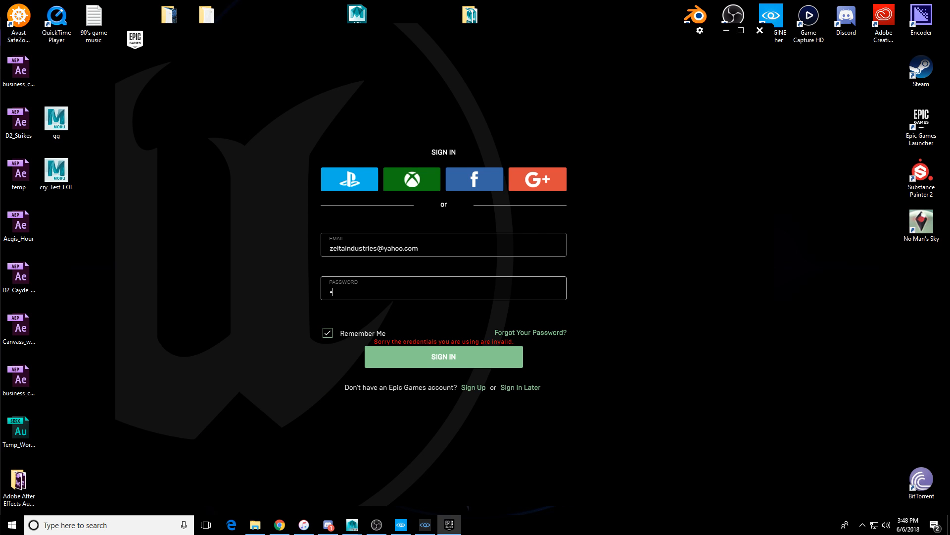
pyautogui.click(425, 353)
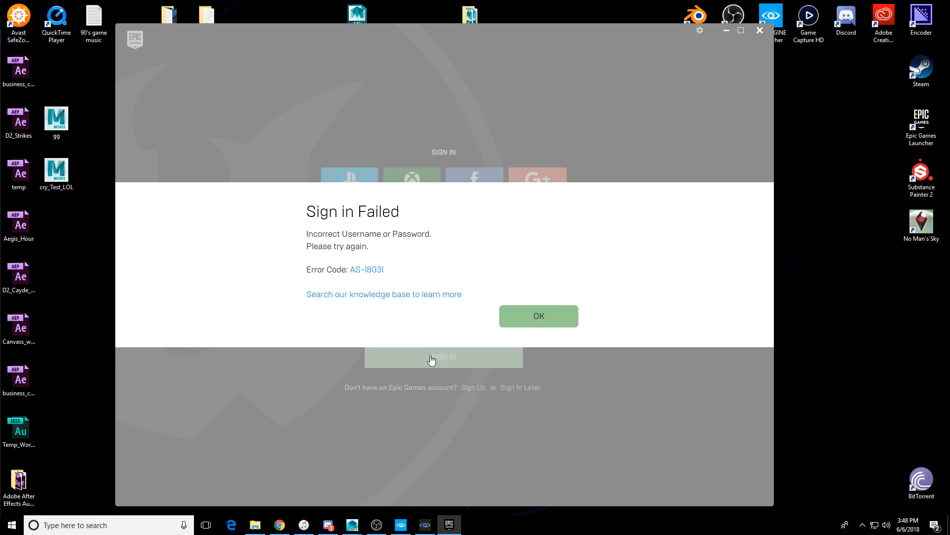
pyautogui.click(503, 320)
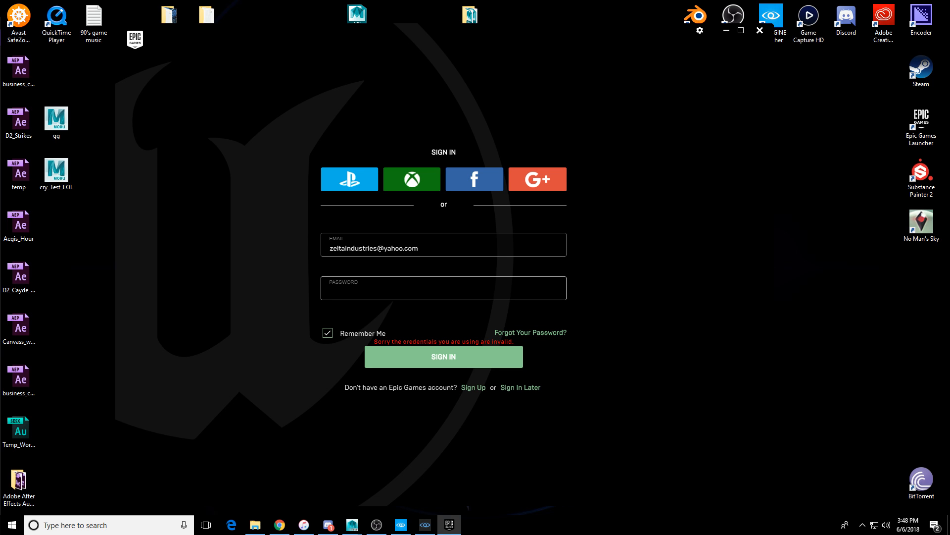
pyautogui.write('•••••')
pyautogui.press('BackSpace')
pyautogui.press('BackSpace')
pyautogui.press('BackSpace')
pyautogui.write('•••••••••••••')
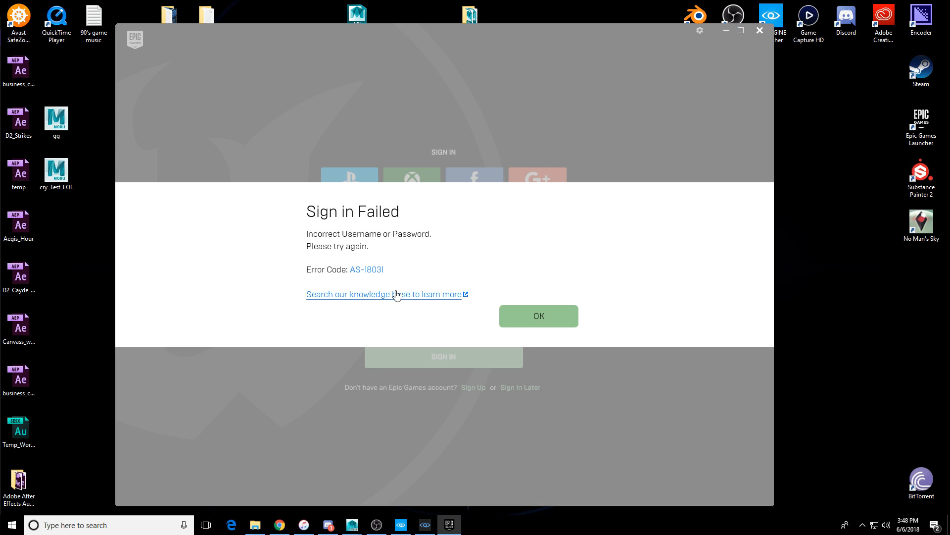
pyautogui.click(559, 321)
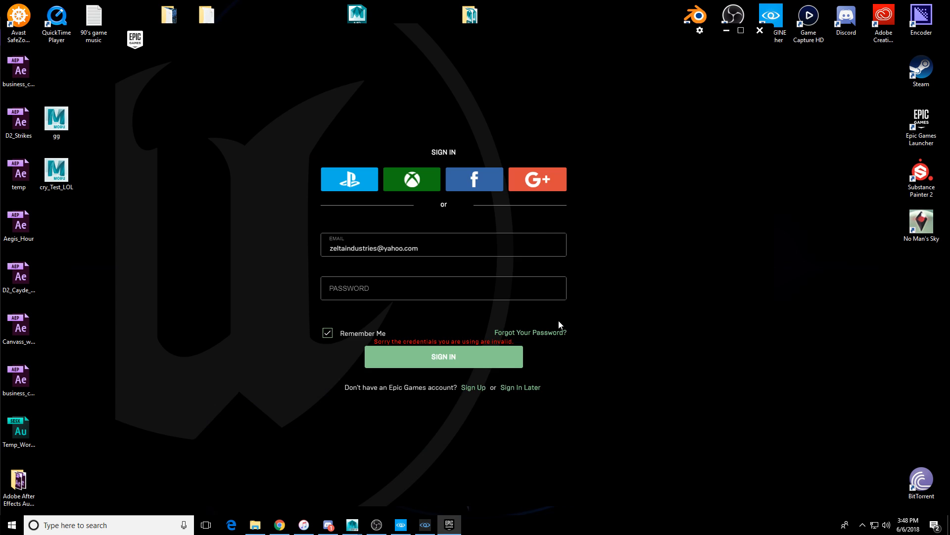
# Step: Skip the launcher sign-in, declining the project file association, and launch Unreal Engine 4.15.1
pyautogui.click(455, 295)
pyautogui.click(189, 258)
pyautogui.click(522, 390)
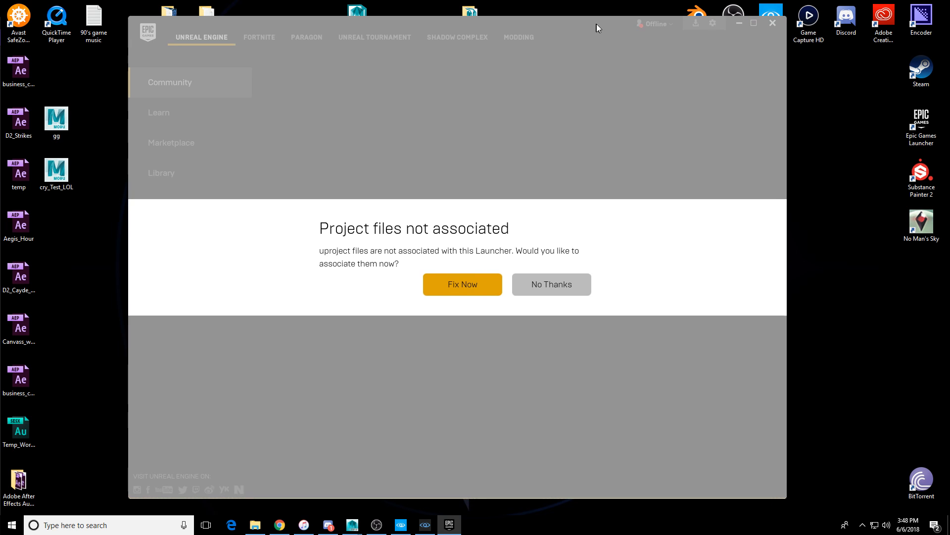
pyautogui.click(552, 286)
pyautogui.click(192, 236)
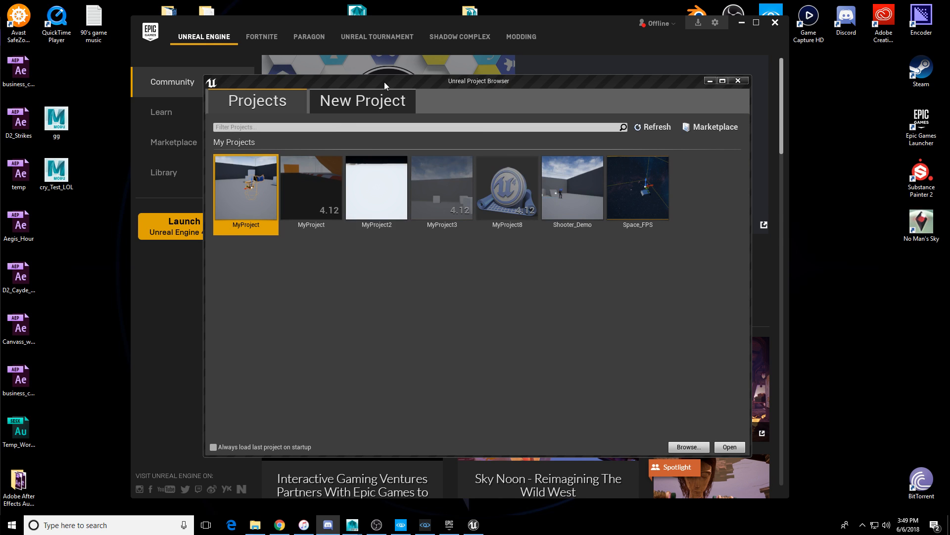
# Step: Create a blank Blueprint project named MyProject2 in D:\ with no starter content and look around its default level
pyautogui.moveTo(485, 86); pyautogui.dragTo(516, 75)
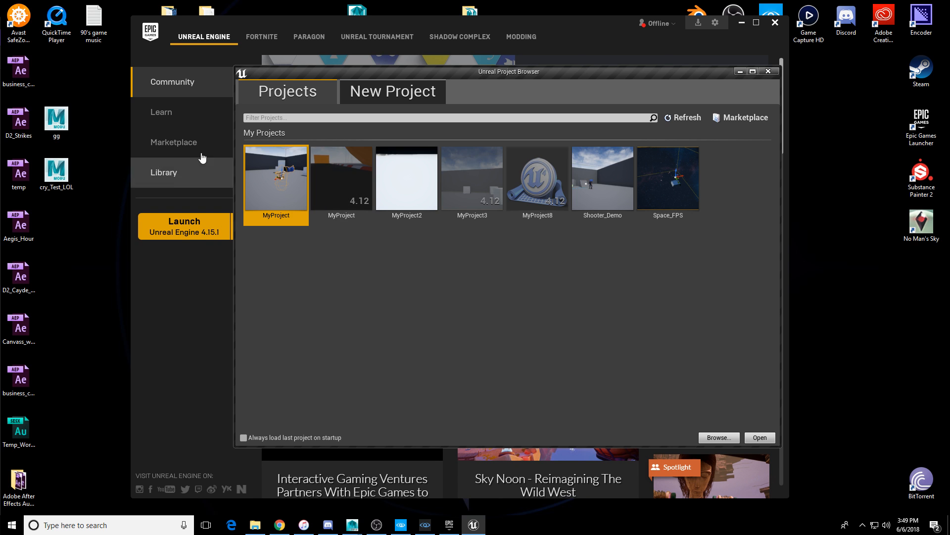
pyautogui.click(381, 92)
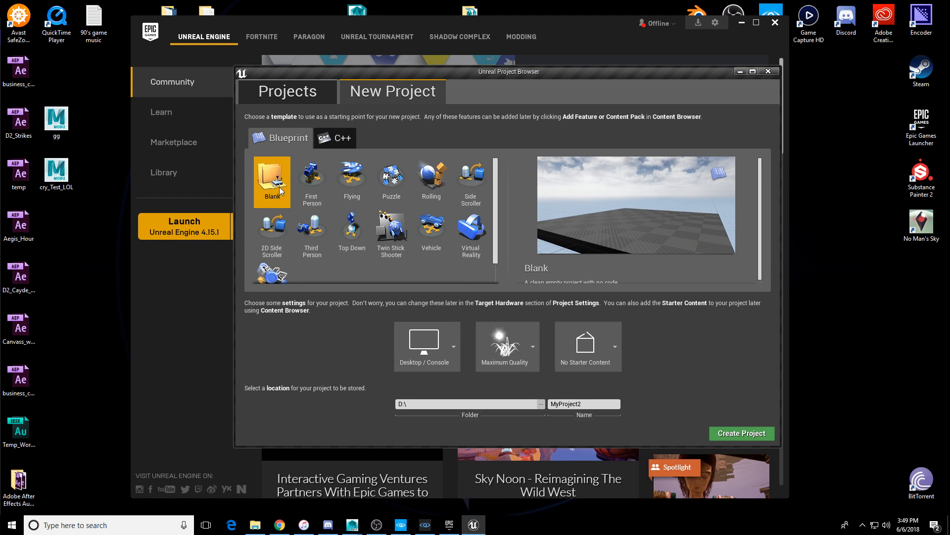
pyautogui.click(742, 433)
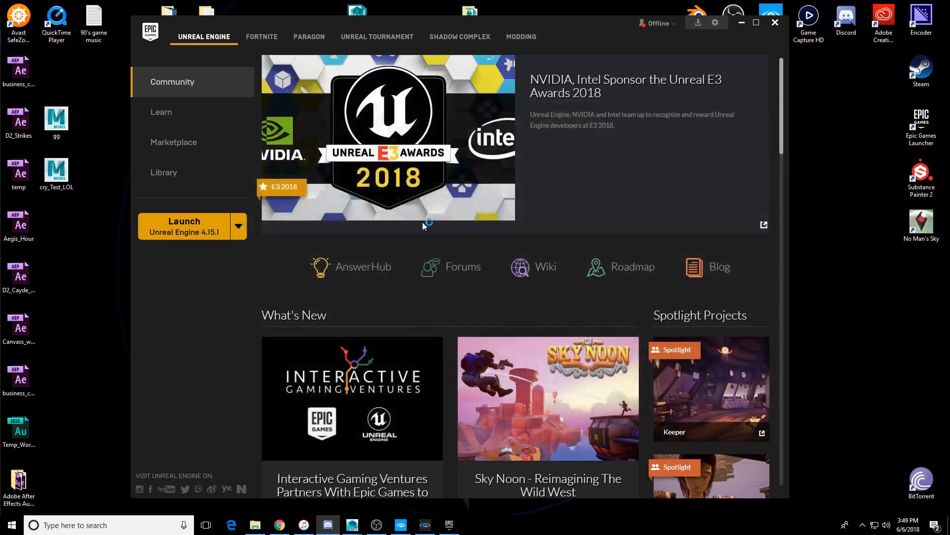
pyautogui.moveTo(405, 527)
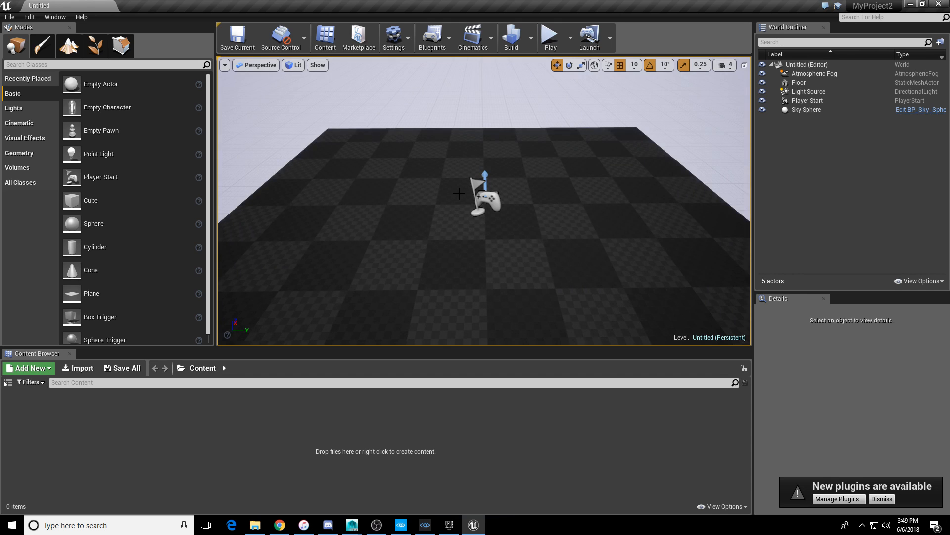
pyautogui.moveTo(459, 193); pyautogui.dragTo(463, 212, button='right')
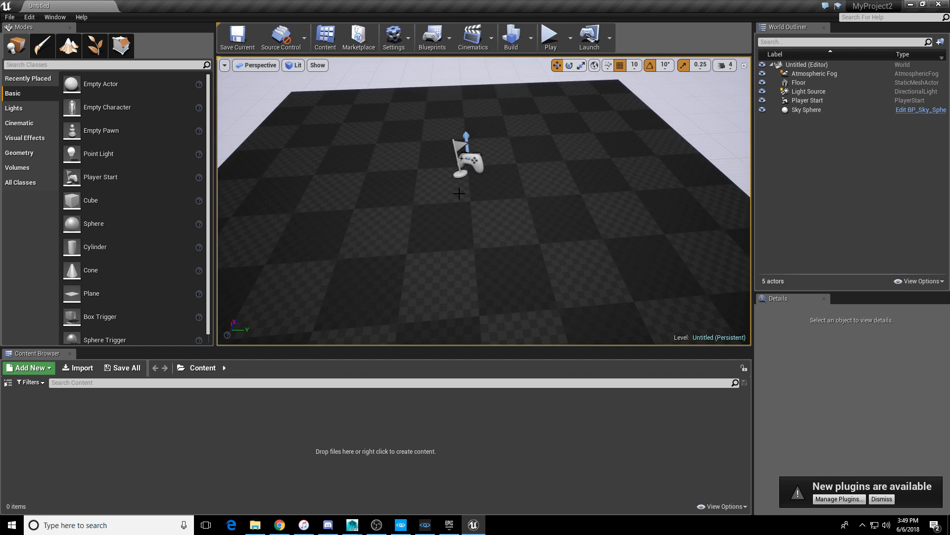
pyautogui.moveTo(397, 192); pyautogui.dragTo(377, 208, button='right')
pyautogui.moveTo(388, 240)
pyautogui.mouseDown(button='right')
pyautogui.moveTo(389, 223)
pyautogui.moveTo(388, 239)
pyautogui.mouseUp(button='right')
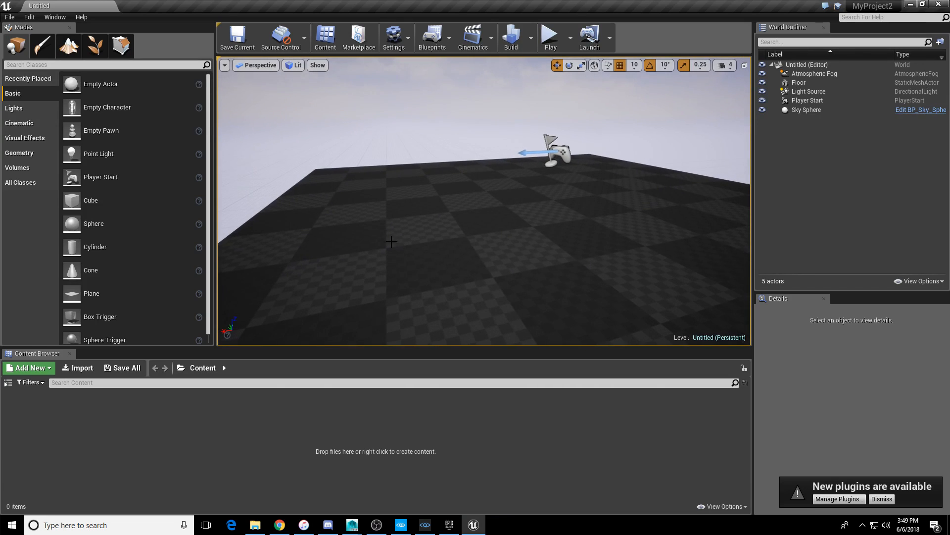
# Step: Reduce the editor window to reveal the desktop and try to bring cry_Test_LOL straight into the Content Browser
pyautogui.doubleClick(625, 5)
pyautogui.moveTo(569, 81); pyautogui.dragTo(544, 2)
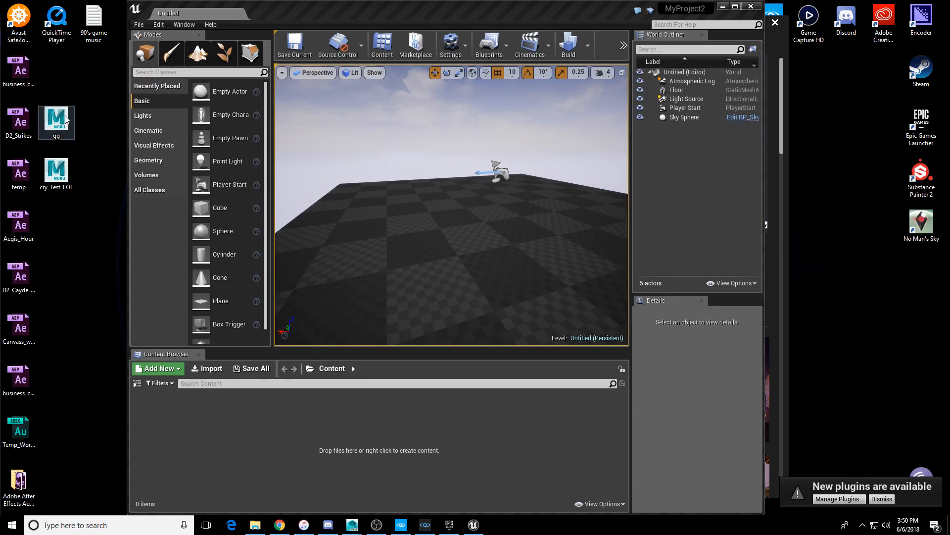
pyautogui.moveTo(57, 170); pyautogui.dragTo(226, 412)
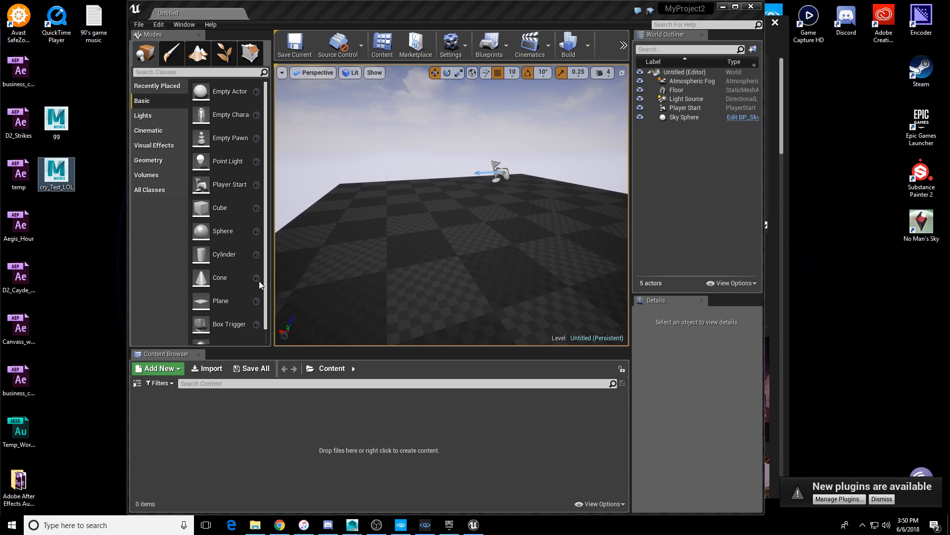
# Step: Import everything from the Desktop's cry_Test_LOL FBX as skeletal meshes with materials and textures, leaving Import Animations off
pyautogui.click(208, 368)
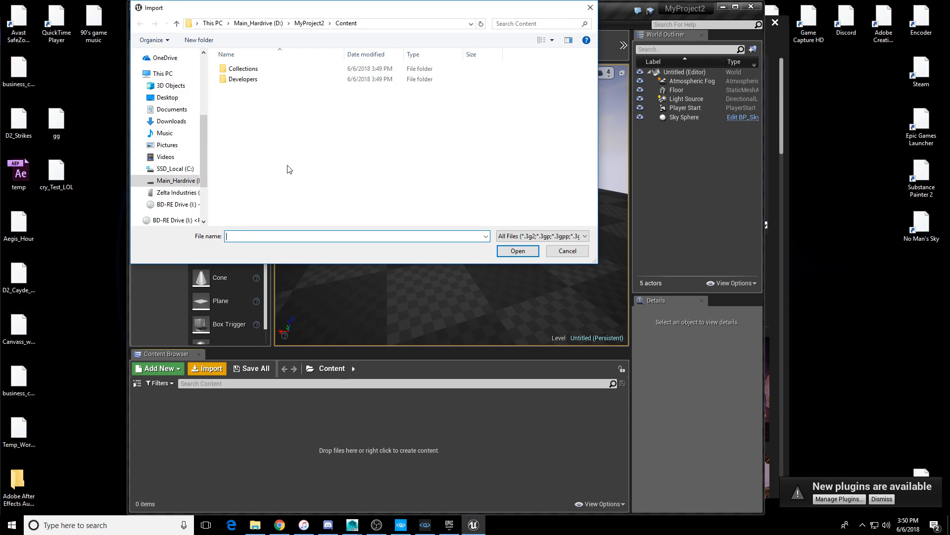
pyautogui.scroll(2, 185, 128)
pyautogui.click(167, 73)
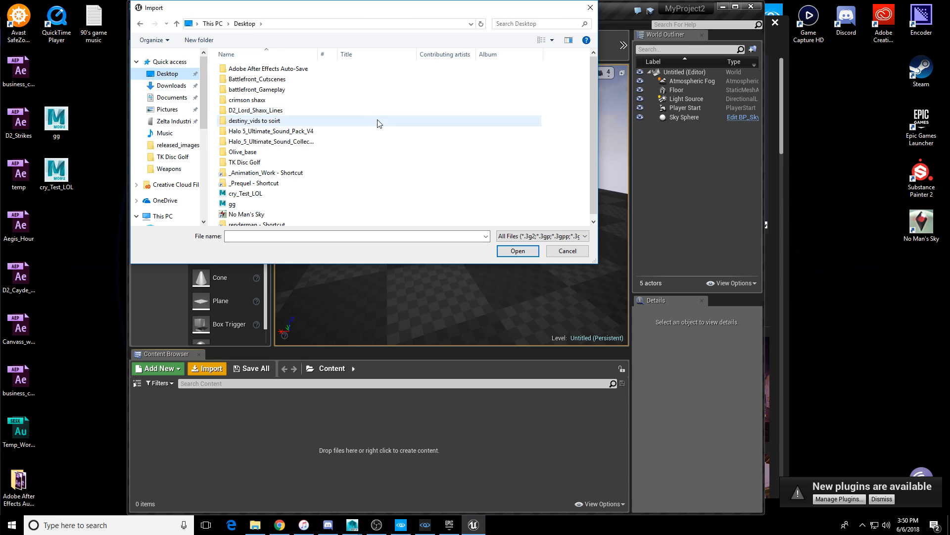
pyautogui.doubleClick(346, 194)
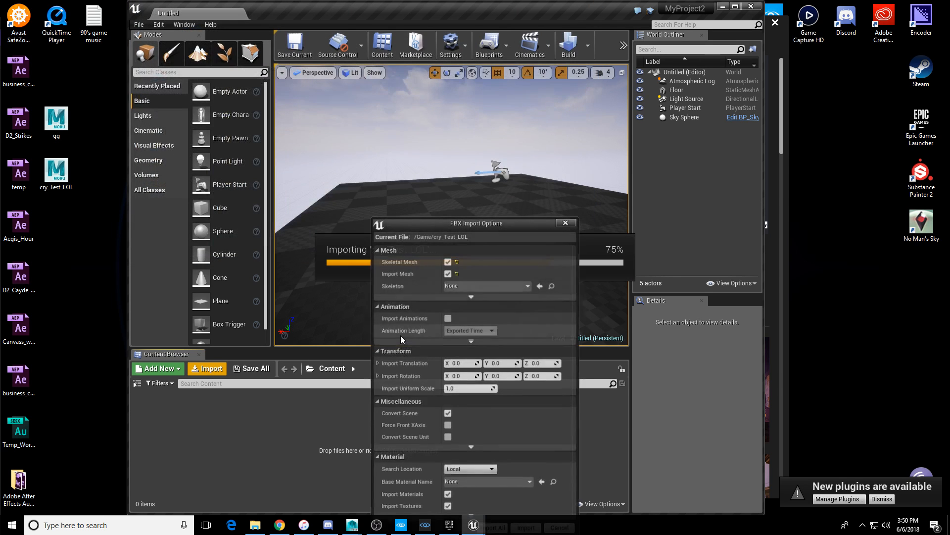
pyautogui.moveTo(492, 227); pyautogui.dragTo(467, 102)
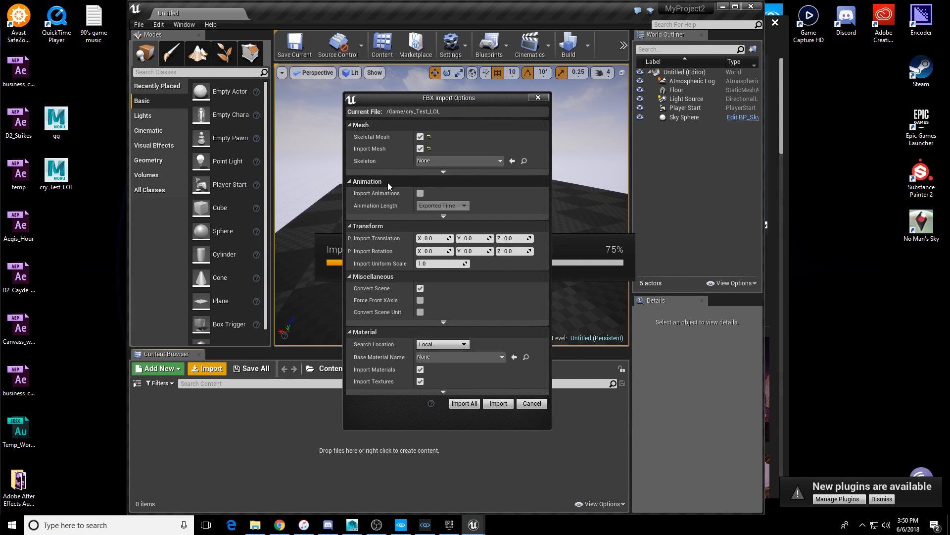
pyautogui.click(464, 403)
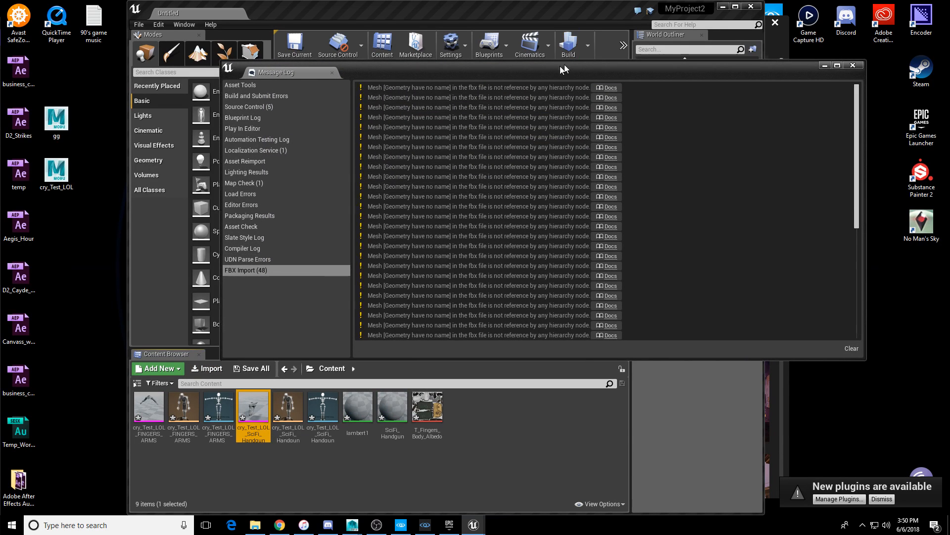
# Step: Read through the FBX Import warnings in the Message Log and close the log
pyautogui.moveTo(796, 65); pyautogui.dragTo(742, 79)
pyautogui.scroll(-15, 506, 210)
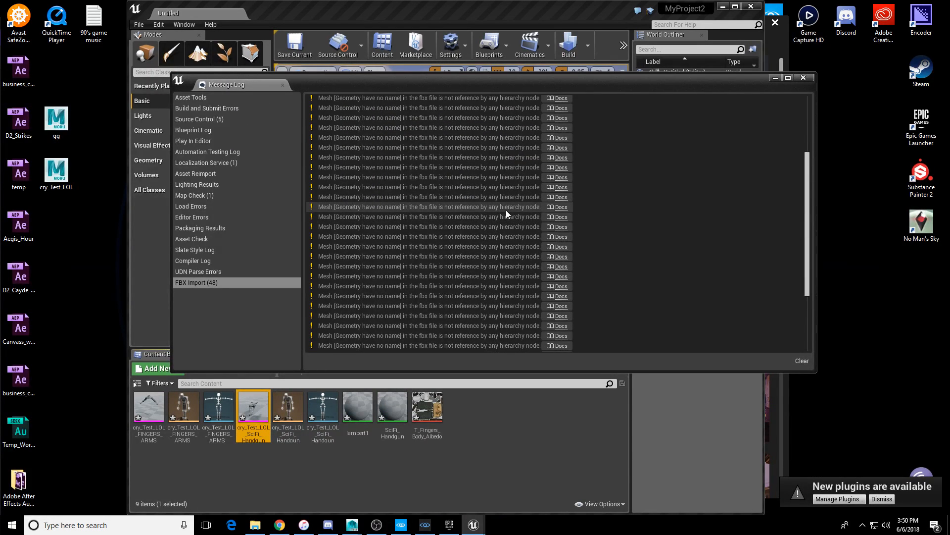
pyautogui.scroll(10, 506, 210)
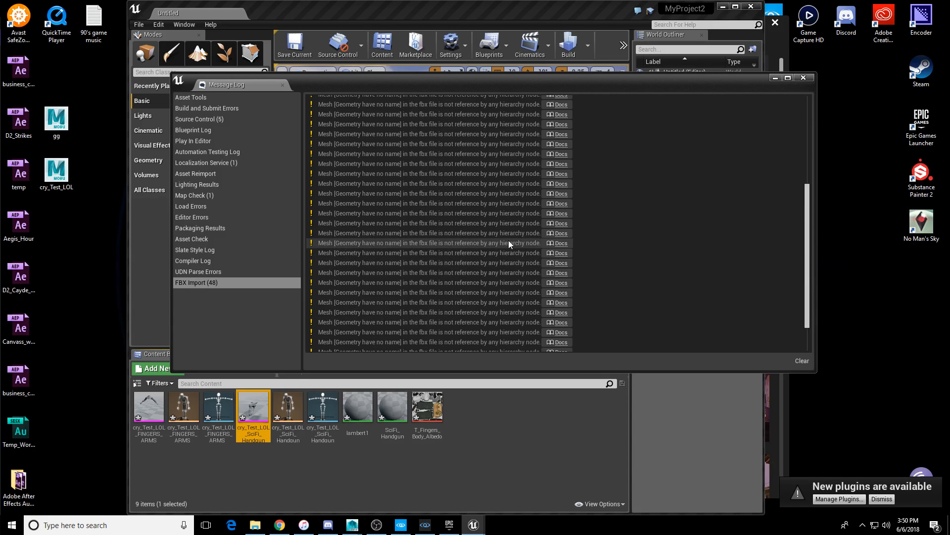
pyautogui.scroll(5, 474, 254)
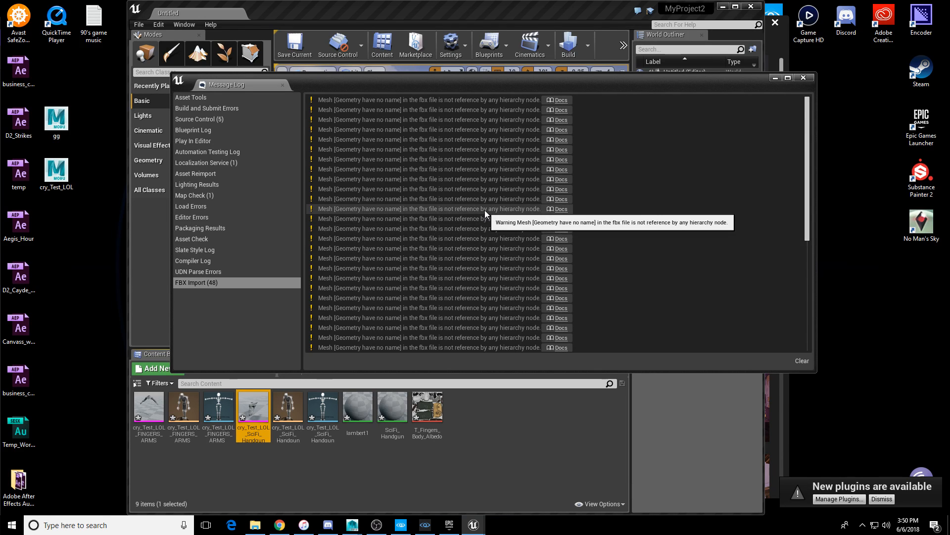
pyautogui.scroll(-10, 485, 209)
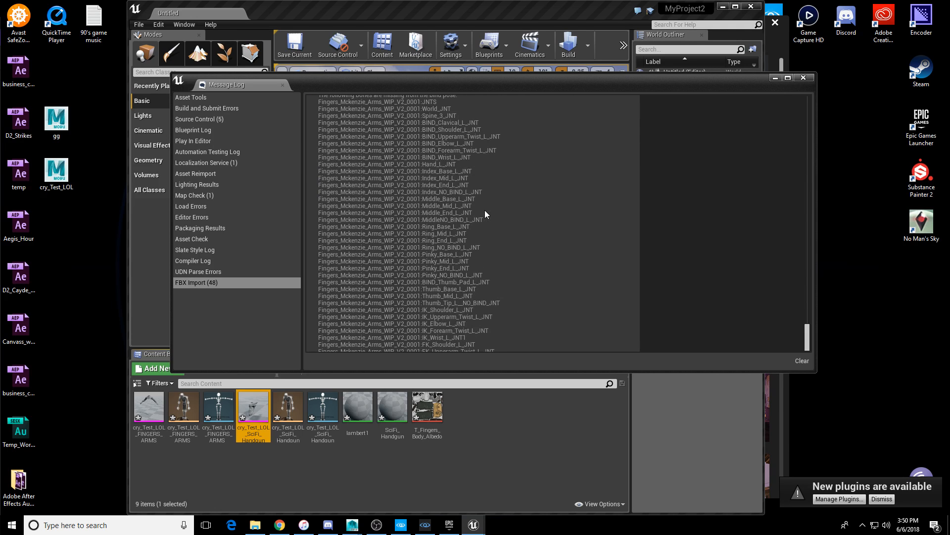
pyautogui.click(803, 78)
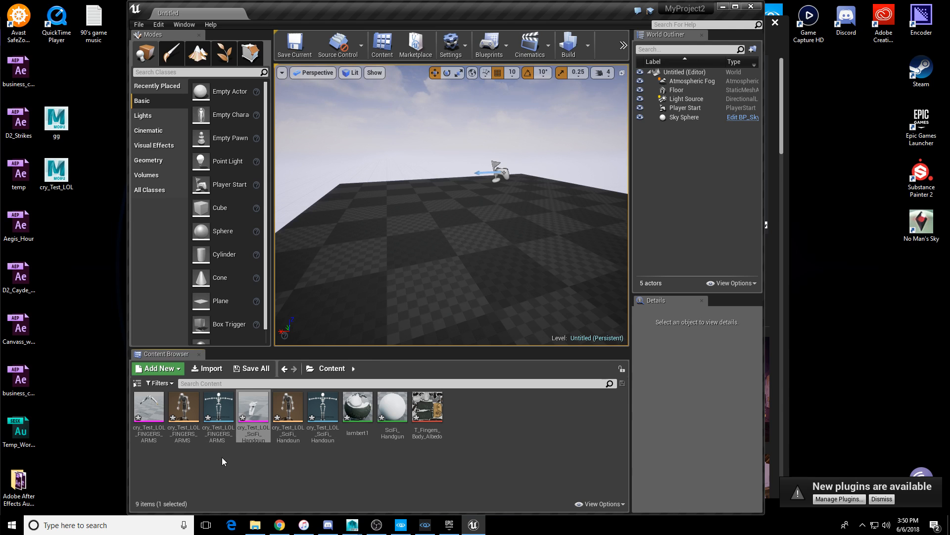
# Step: Open the imported cry_Test_LOL_FINGERS_ARMS skeletal mesh, inspect the arms from the front and close its editor
pyautogui.doubleClick(157, 410)
pyautogui.moveTo(408, 262); pyautogui.dragTo(347, 233, button='right')
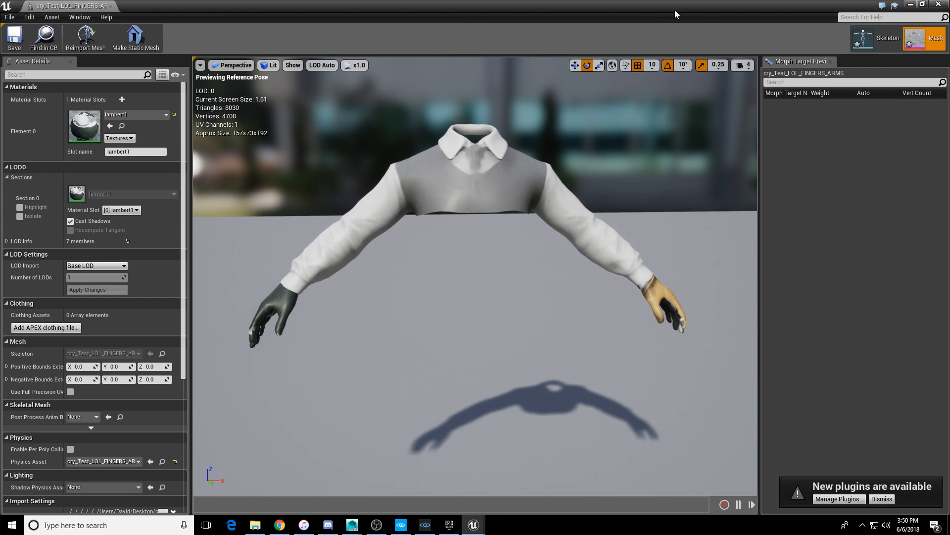
pyautogui.click(940, 4)
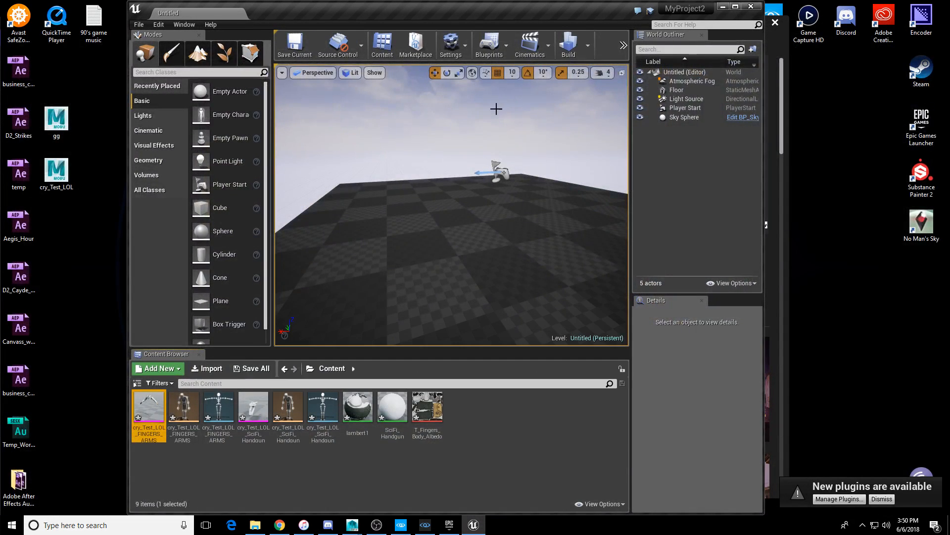
# Step: Close the Epic Games Launcher and open the cry_Test_LOL_FINGERS_ARMS_Skeleton asset from the maximized Unreal editor
pyautogui.doubleClick(519, 10)
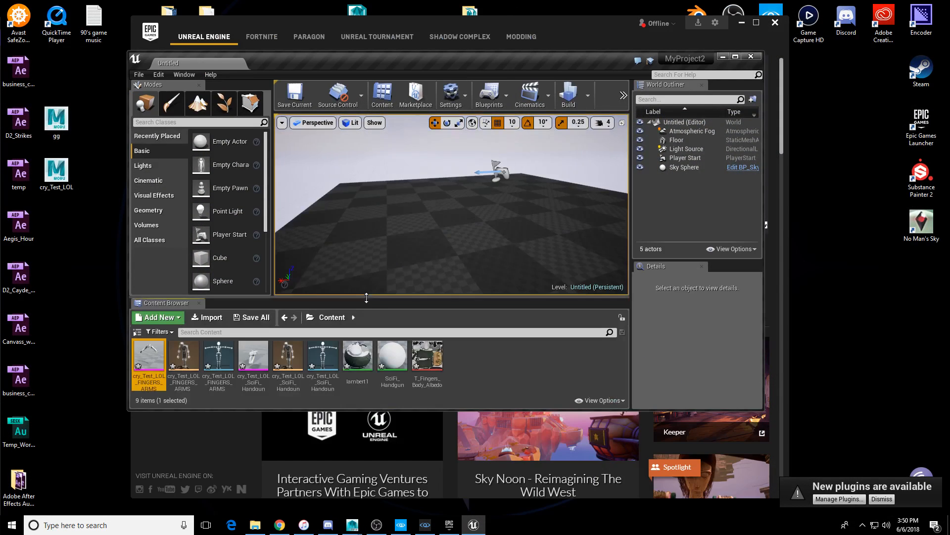
pyautogui.click(775, 22)
pyautogui.doubleClick(547, 56)
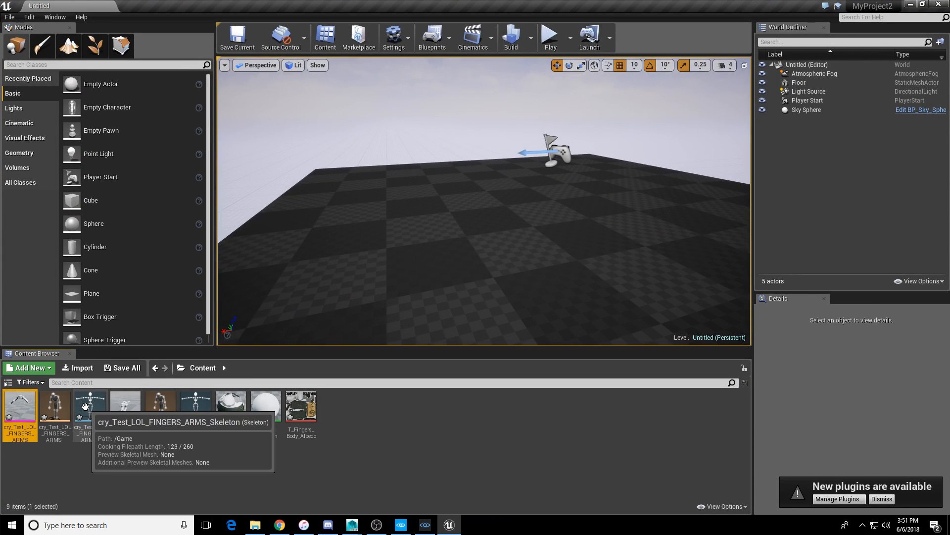
pyautogui.doubleClick(85, 406)
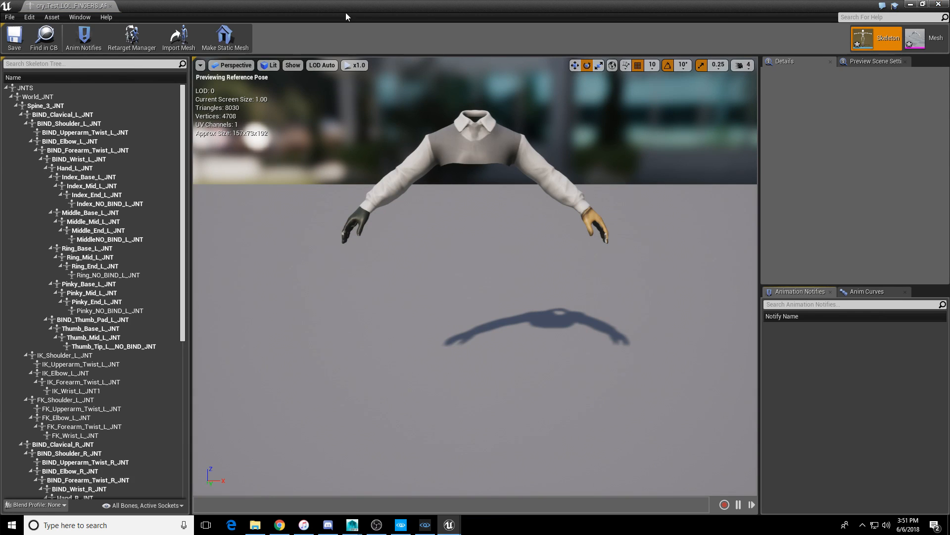
# Step: Close the arms skeleton editor and inspect the cry_Test_LOL_FINGERS_ARMS physics asset and the cry_Test_LOL_SciFi_Handgun skeleton, closing each one
pyautogui.doubleClick(228, 10)
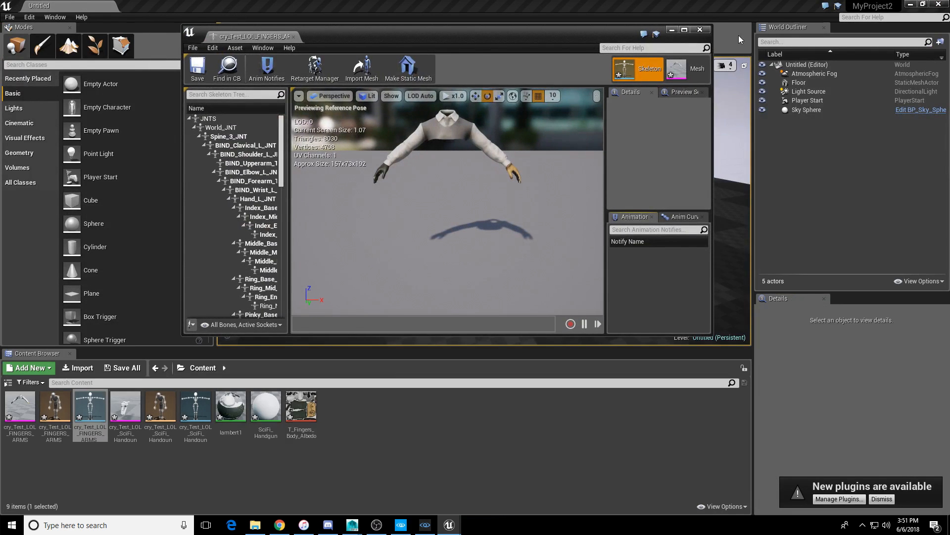
pyautogui.click(700, 30)
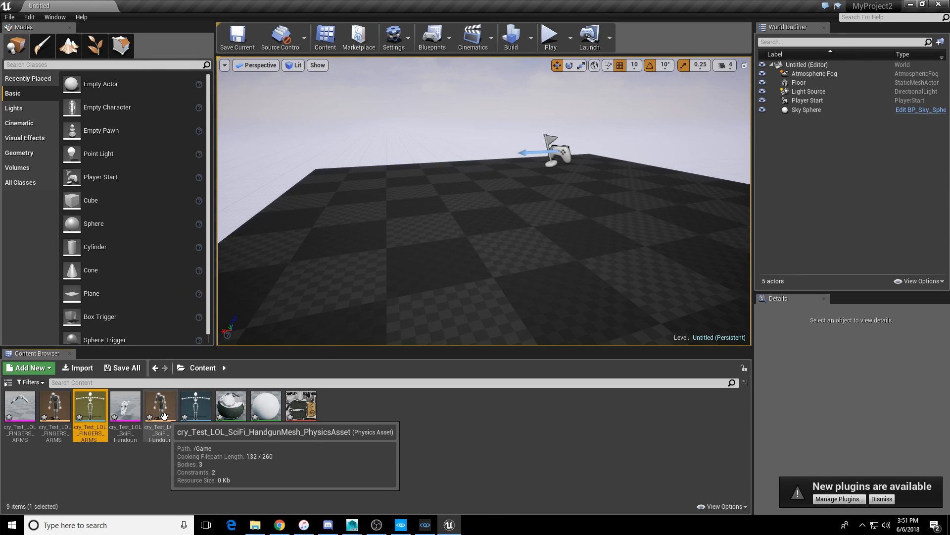
pyautogui.doubleClick(56, 406)
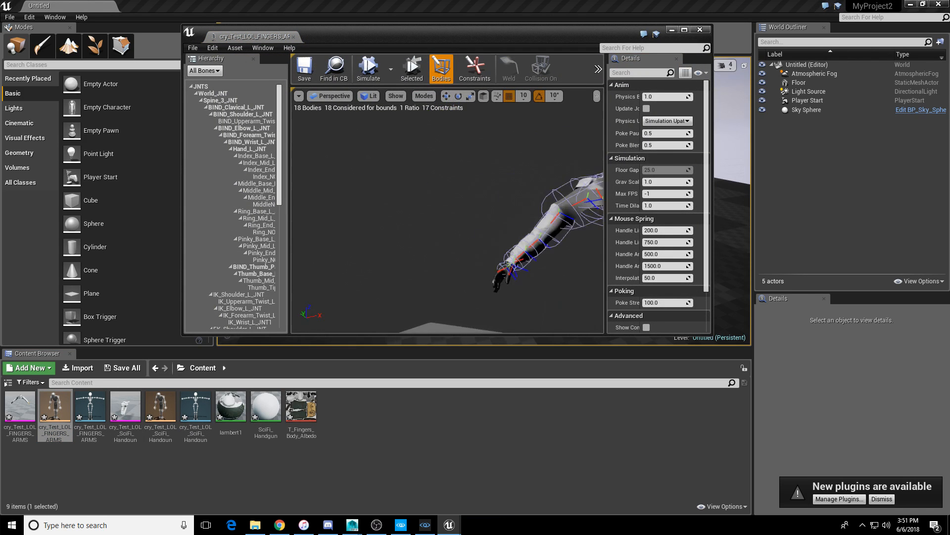
pyautogui.click(700, 29)
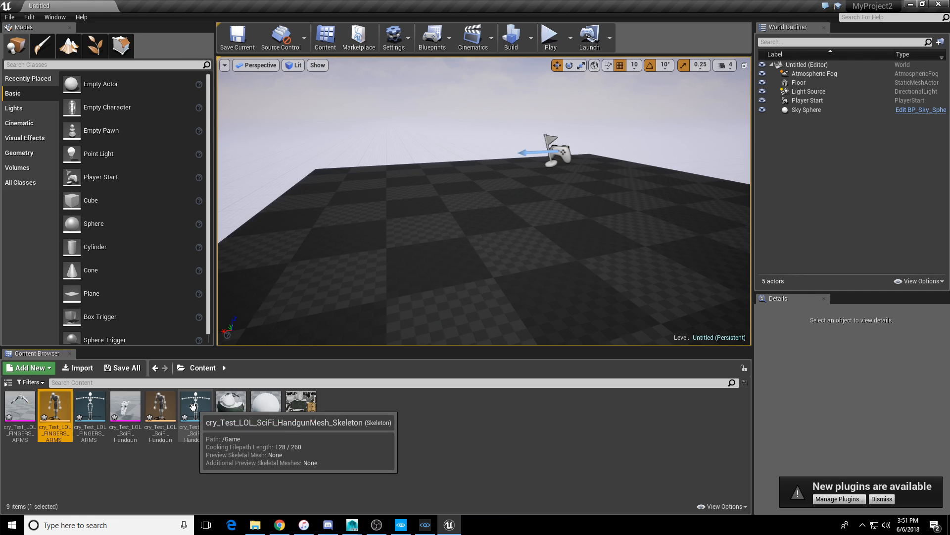
pyautogui.doubleClick(193, 407)
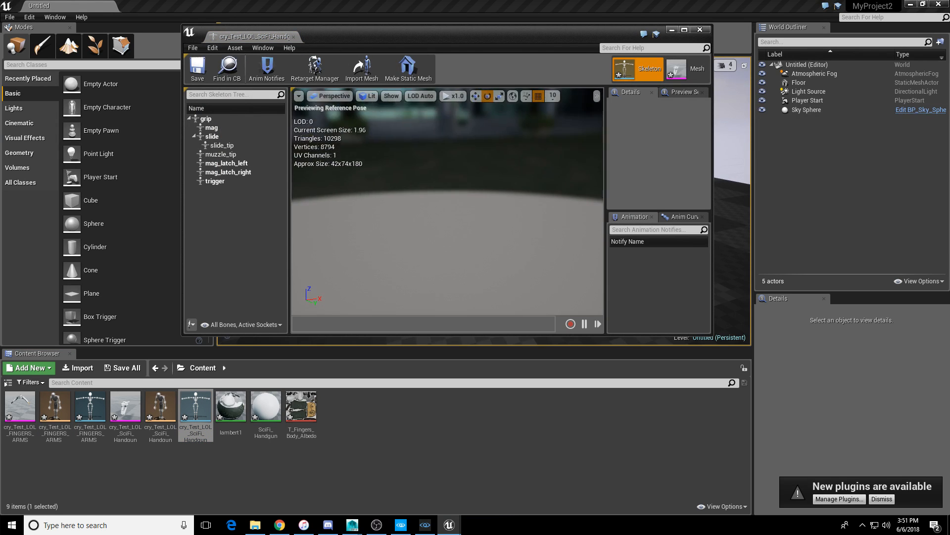
pyautogui.click(700, 31)
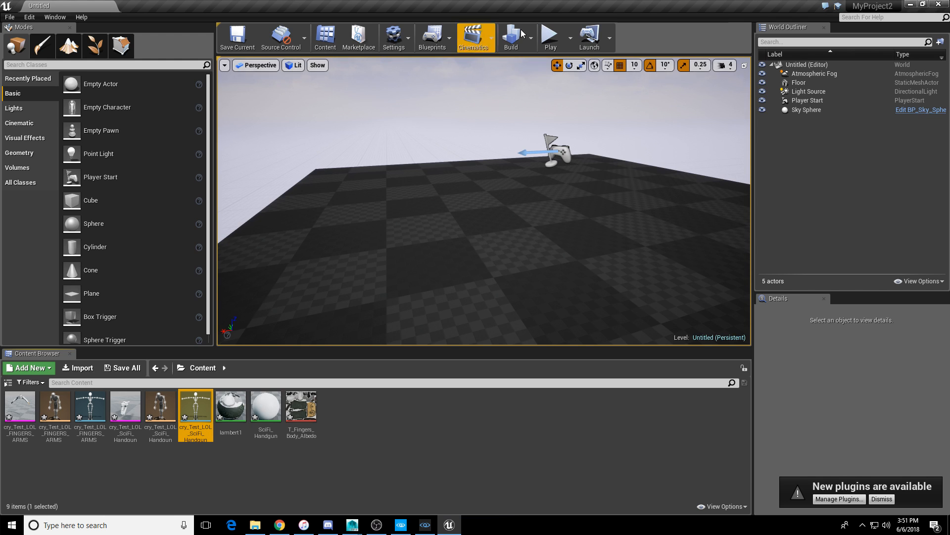
# Step: Close the Unreal Editor, the CRYENGINE Launcher and the CRYENGINE Sandbox
pyautogui.click(938, 4)
pyautogui.click(568, 354)
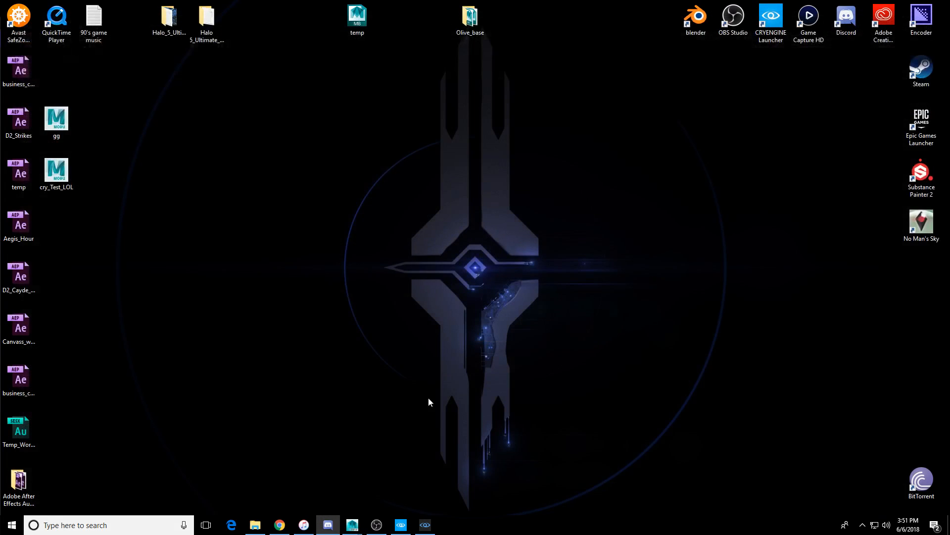
pyautogui.click(401, 522)
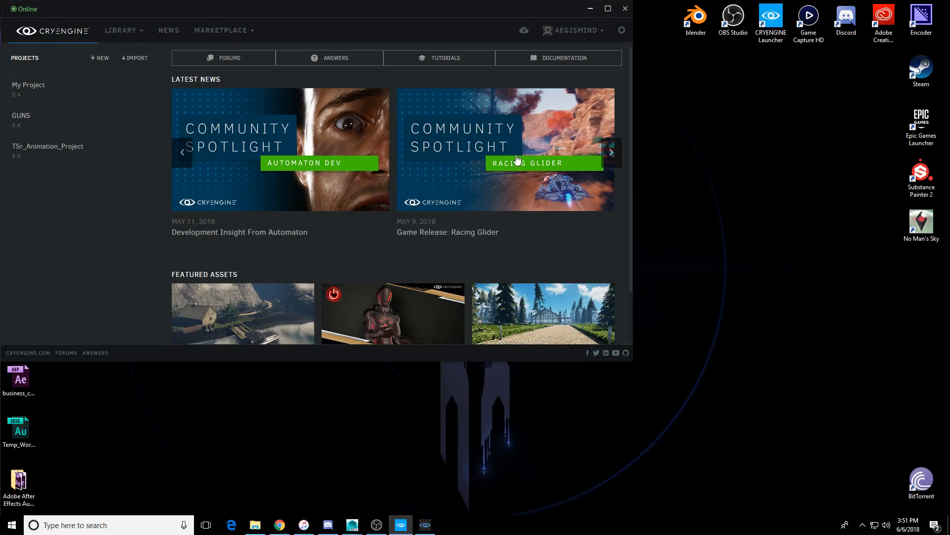
pyautogui.click(625, 8)
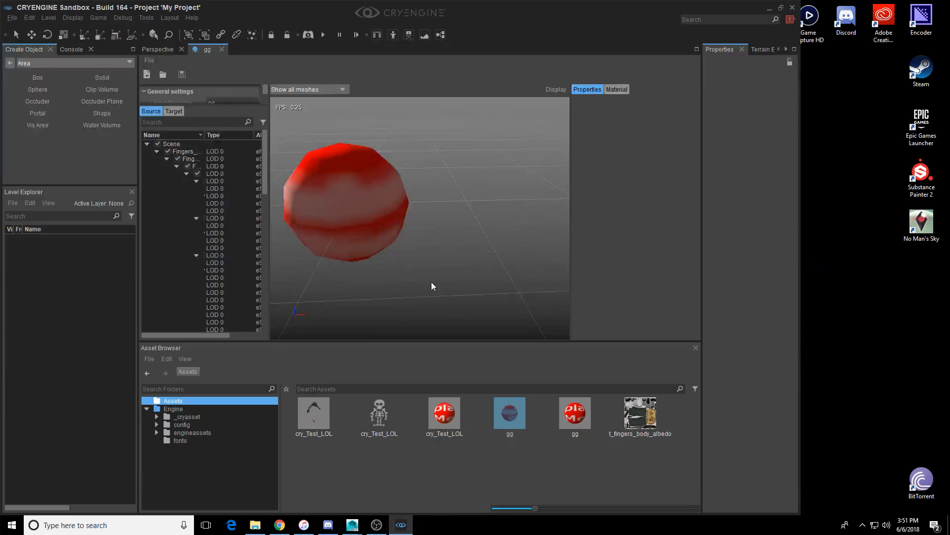
pyautogui.moveTo(434, 11); pyautogui.dragTo(545, 61)
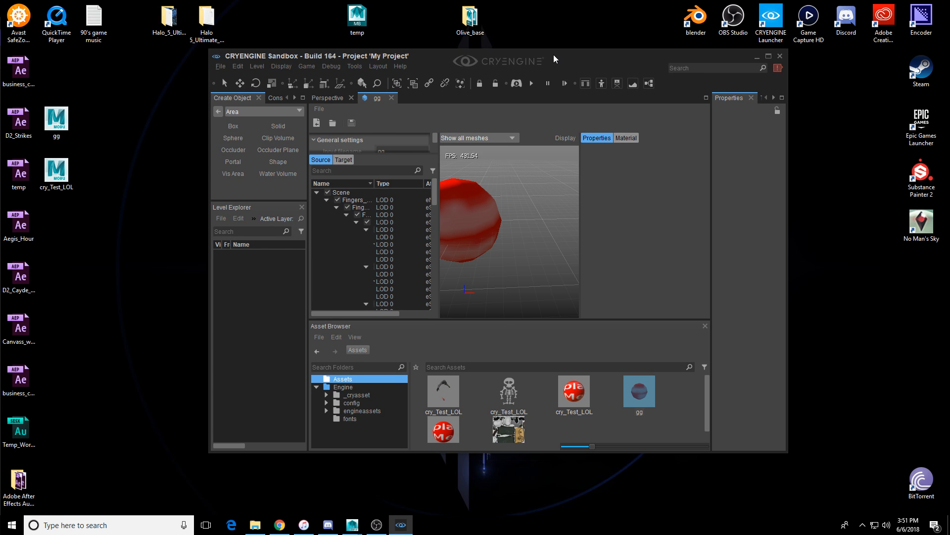
pyautogui.moveTo(554, 55); pyautogui.dragTo(559, 54)
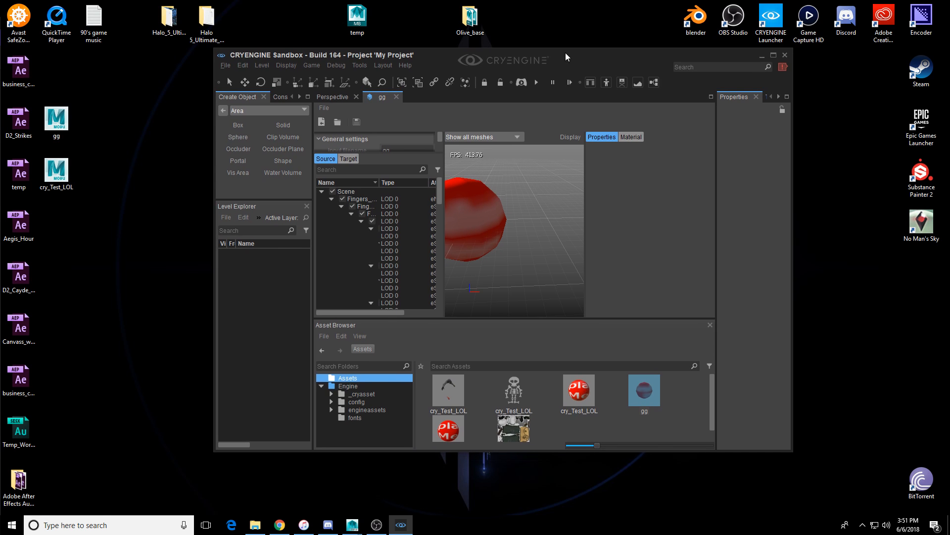
pyautogui.click(784, 56)
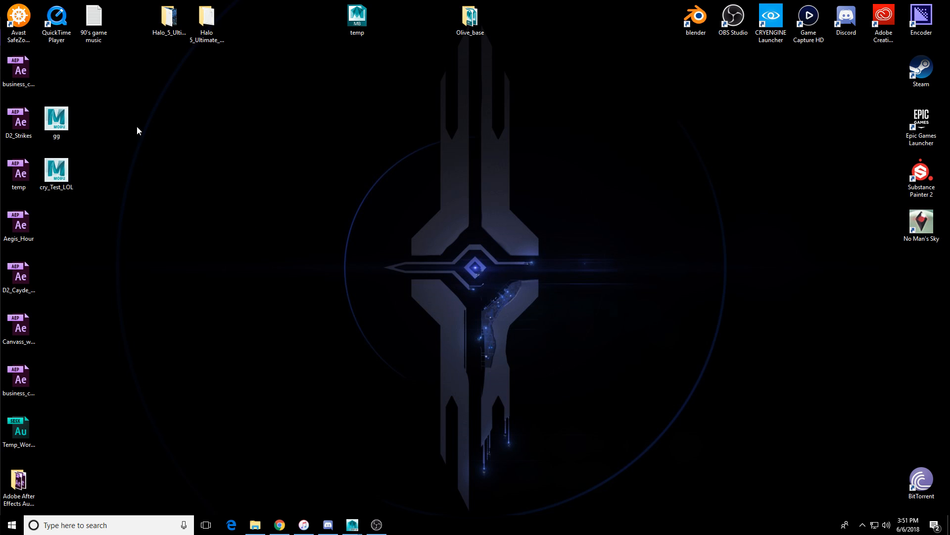
# Step: Delete the gg and cry_Test_LOL FBX files from the desktop and switch to Maya
pyautogui.moveTo(119, 97); pyautogui.dragTo(48, 230)
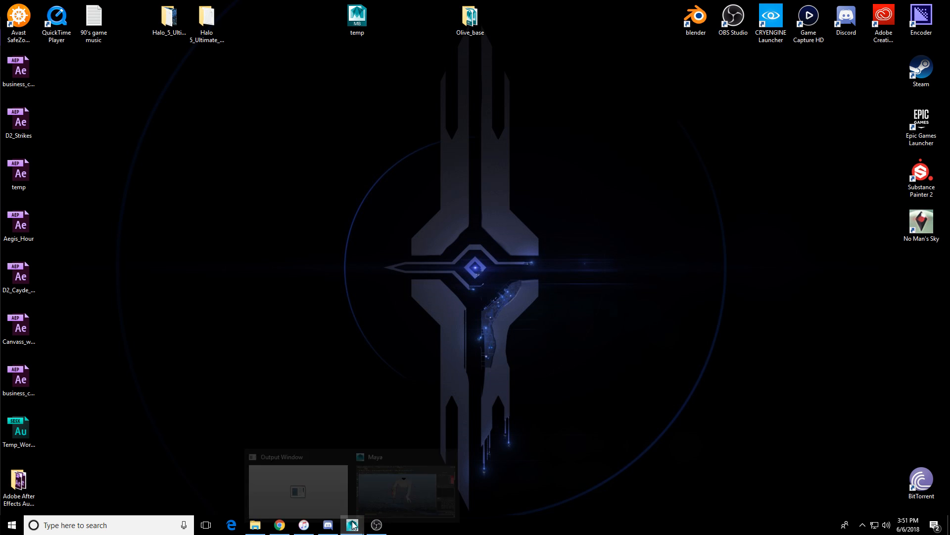
pyautogui.click(372, 490)
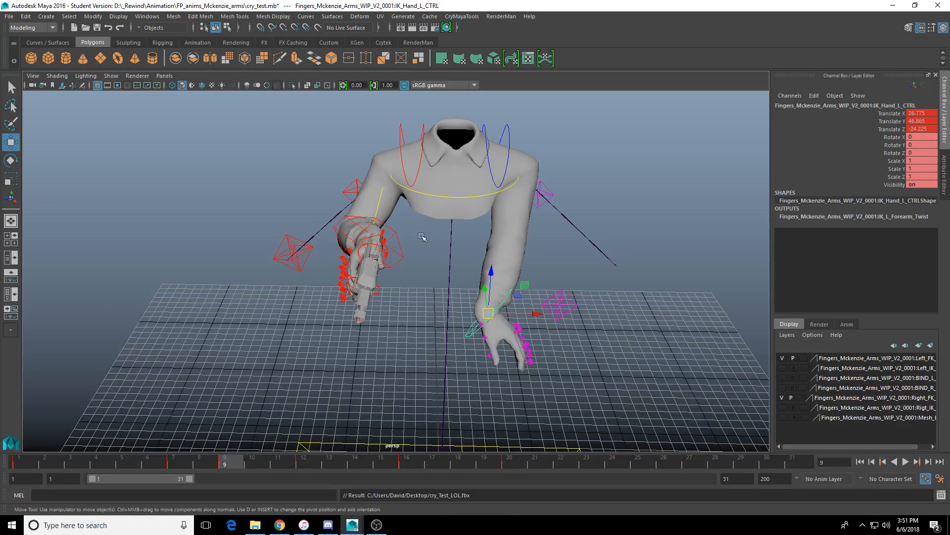
# Step: Select the right-hand IK control and rotate it to about -55, 23 and 58 degrees at frame 9
pyautogui.click(435, 283)
pyautogui.keyDown('alt'); pyautogui.moveTo(434, 283); pyautogui.dragTo(384, 275); pyautogui.keyUp('alt')
pyautogui.scroll(-3, 384, 275)
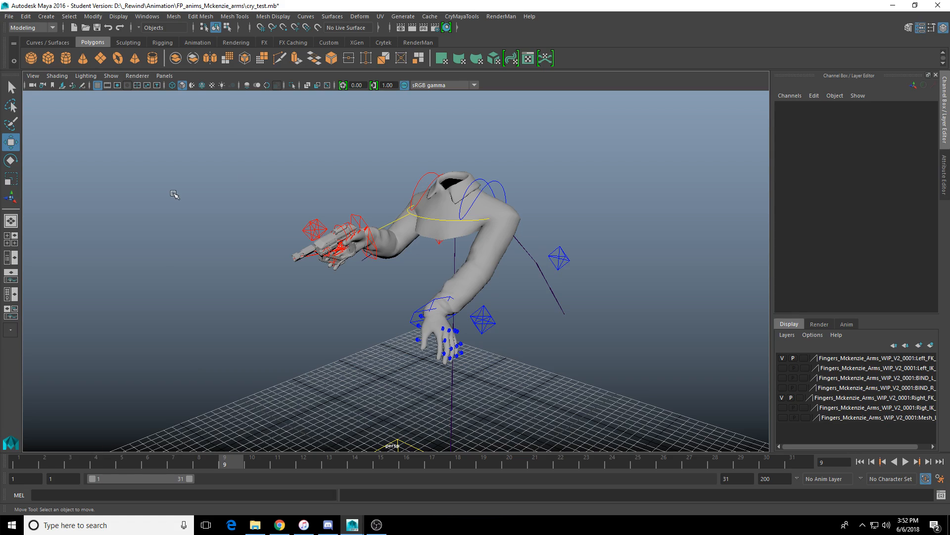
pyautogui.keyDown('alt'); pyautogui.moveTo(258, 241); pyautogui.dragTo(396, 278); pyautogui.keyUp('alt')
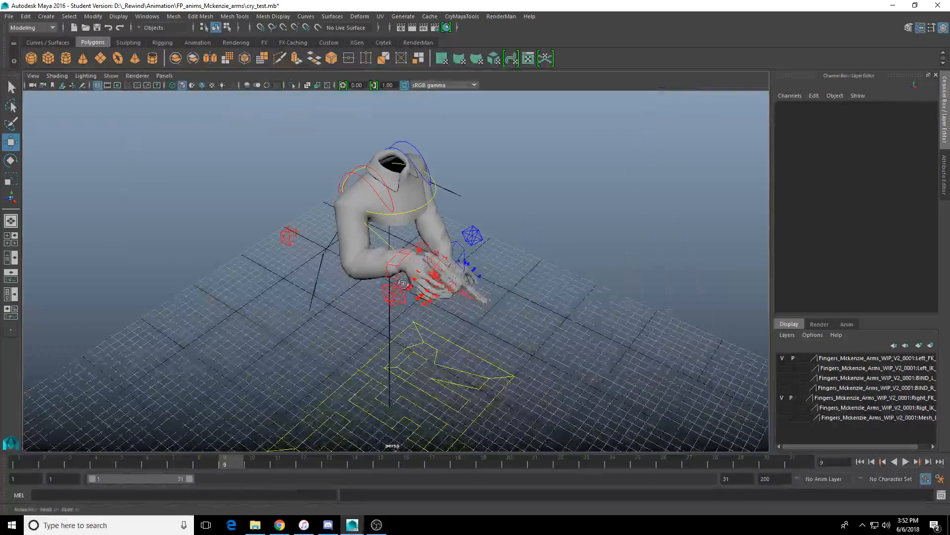
pyautogui.keyDown('alt'); pyautogui.moveTo(317, 238); pyautogui.dragTo(374, 237, button='right'); pyautogui.keyUp('alt')
pyautogui.click(380, 240)
pyautogui.keyDown('alt'); pyautogui.moveTo(380, 240); pyautogui.dragTo(341, 239); pyautogui.keyUp('alt')
pyautogui.click(351, 237)
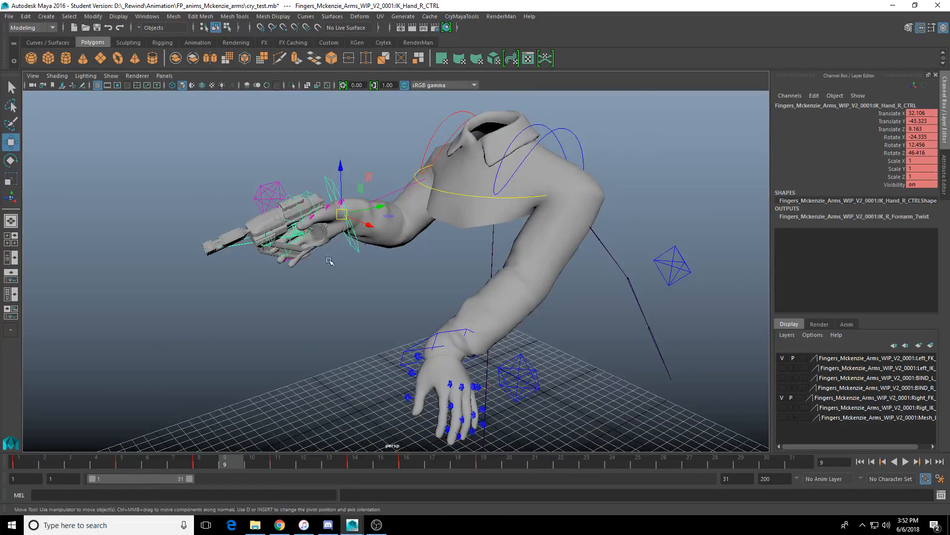
pyautogui.press('f')
pyautogui.press('e')
pyautogui.moveTo(470, 292)
pyautogui.mouseDown()
pyautogui.moveTo(483, 272)
pyautogui.moveTo(490, 287)
pyautogui.moveTo(474, 292)
pyautogui.mouseUp()
pyautogui.press('f')
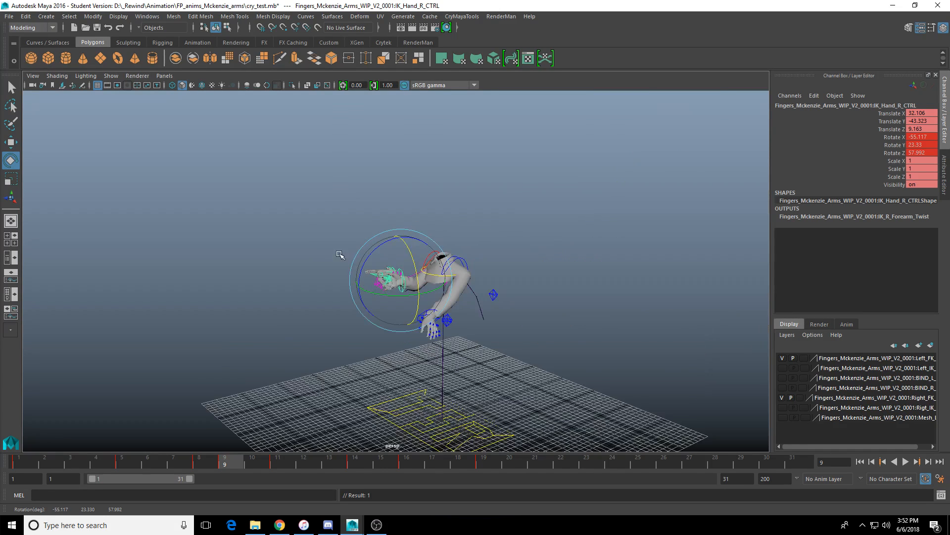
# Step: Select the SciFi handgun mesh and examine how its grip sits in the right palm
pyautogui.keyDown('alt'); pyautogui.moveTo(345, 289); pyautogui.dragTo(392, 314, button='right'); pyautogui.keyUp('alt')
pyautogui.keyDown('alt'); pyautogui.moveTo(377, 317); pyautogui.dragTo(375, 317, button='middle'); pyautogui.keyUp('alt')
pyautogui.keyDown('alt'); pyautogui.moveTo(375, 316); pyautogui.dragTo(430, 246); pyautogui.keyUp('alt')
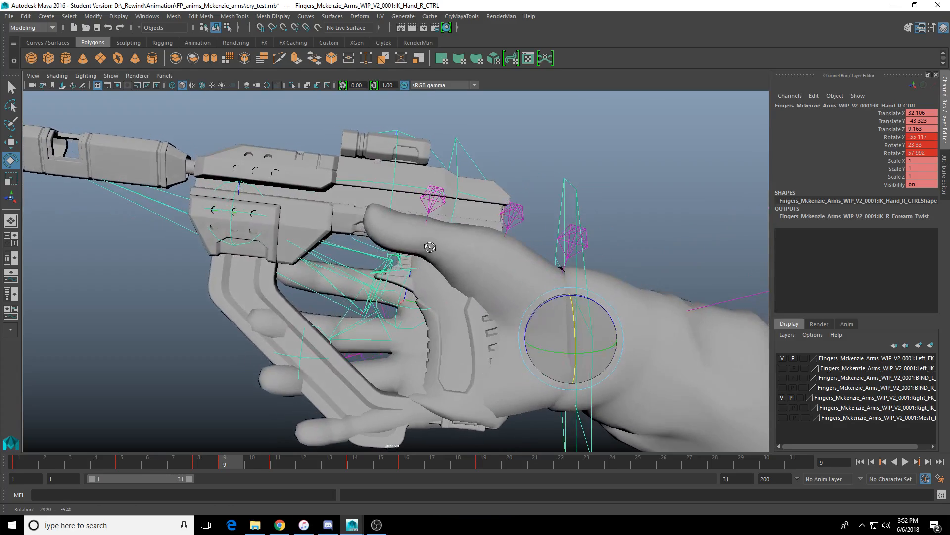
pyautogui.click(451, 347)
pyautogui.keyDown('alt'); pyautogui.moveTo(426, 343); pyautogui.dragTo(495, 310); pyautogui.keyUp('alt')
pyautogui.press('w')
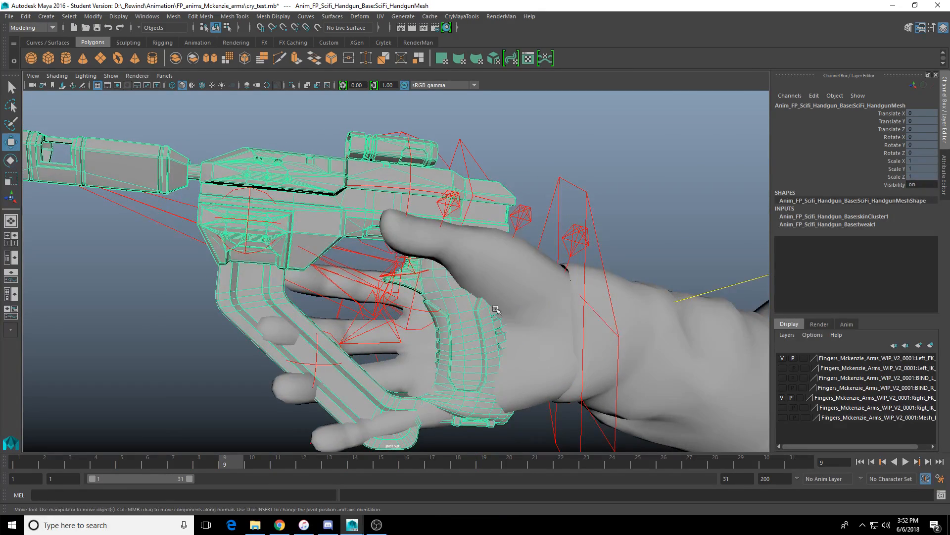
# Step: Reselect the right-hand IK control and bring its rotation to about -42, 17 and 54 degrees at frame 9
pyautogui.keyDown('alt'); pyautogui.moveTo(515, 230); pyautogui.dragTo(574, 194); pyautogui.keyUp('alt')
pyautogui.keyDown('alt'); pyautogui.moveTo(584, 187); pyautogui.dragTo(317, 292); pyautogui.keyUp('alt')
pyautogui.press('e')
pyautogui.press('f')
pyautogui.keyDown('alt'); pyautogui.moveTo(317, 292); pyautogui.dragTo(381, 297, button='right'); pyautogui.keyUp('alt')
pyautogui.keyDown('alt'); pyautogui.moveTo(381, 297); pyautogui.dragTo(460, 148, button='middle'); pyautogui.keyUp('alt')
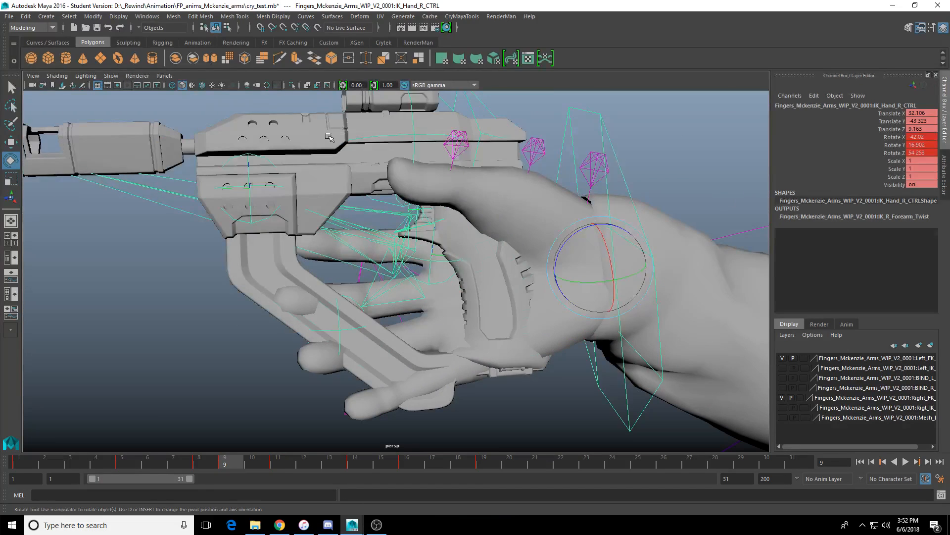
# Step: Select the SciFi handgun mesh and try to break the connections on its Scale X, Y and Z channels
pyautogui.click(337, 168)
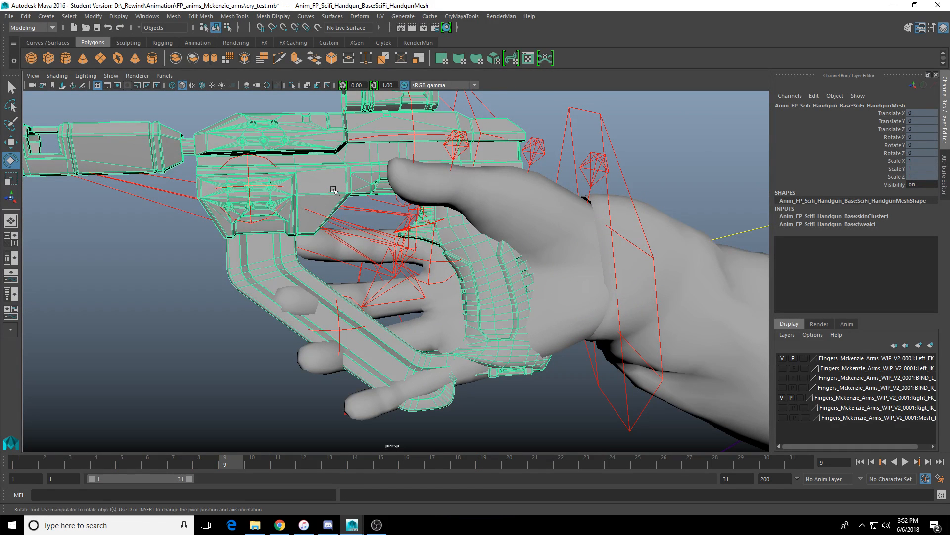
pyautogui.moveTo(894, 161); pyautogui.dragTo(897, 177)
pyautogui.rightClick(897, 176)
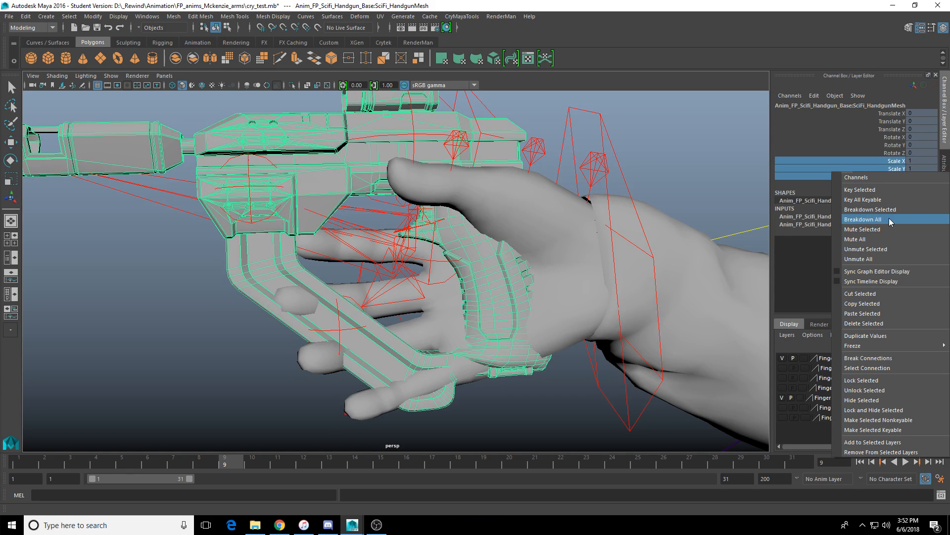
pyautogui.click(893, 358)
pyautogui.keyDown('alt'); pyautogui.moveTo(531, 259); pyautogui.dragTo(525, 266); pyautogui.keyUp('alt')
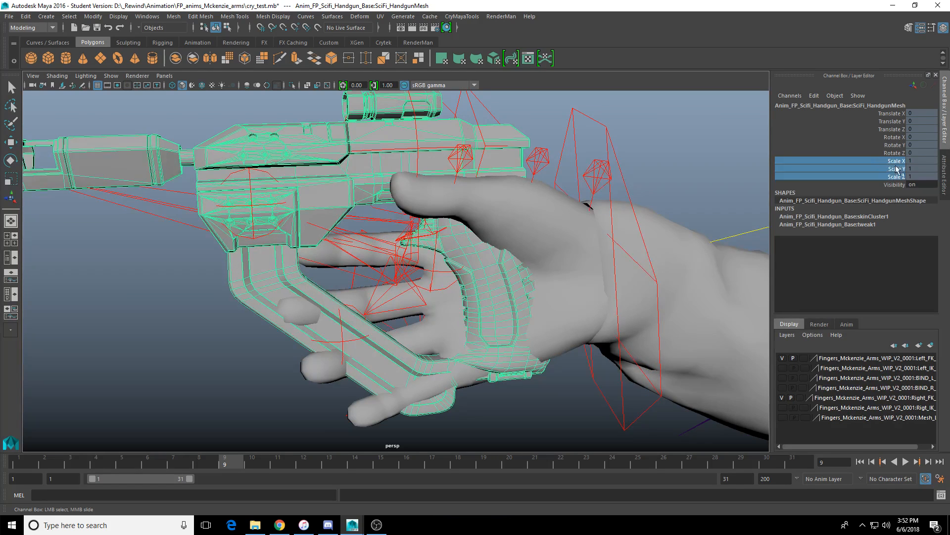
# Step: Unlock the X, Y and Z scale attributes of the SciFi handgun mesh
pyautogui.hotkey('ctrl', 'a')
pyautogui.rightClick(813, 195)
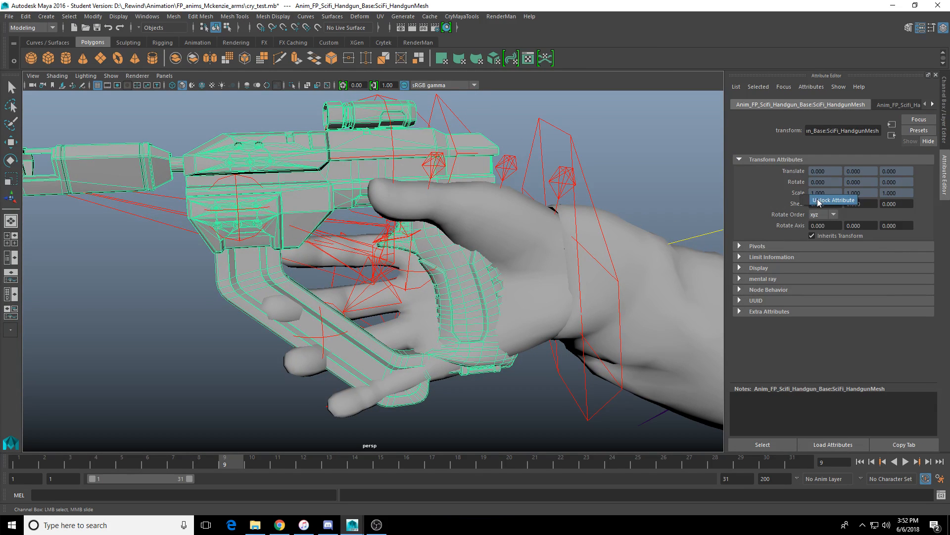
pyautogui.click(832, 200)
pyautogui.rightClick(861, 193)
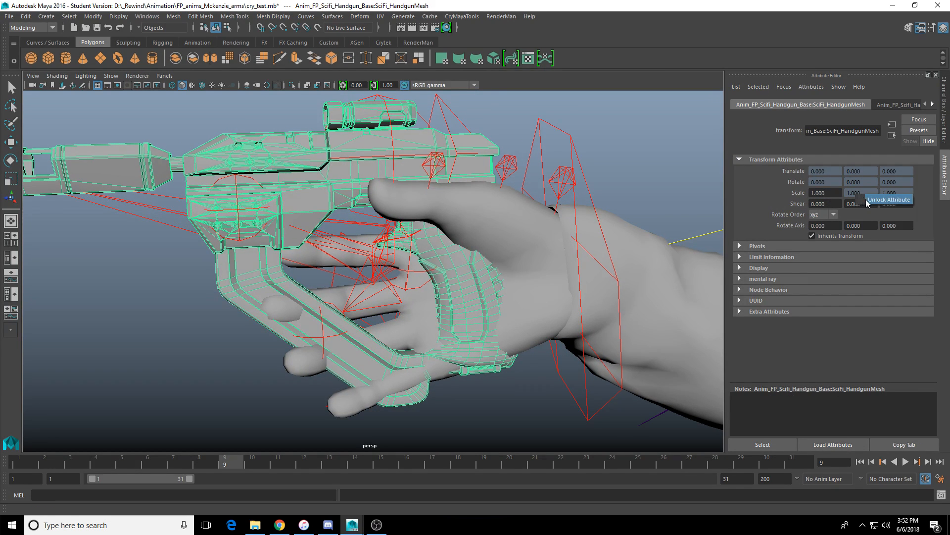
pyautogui.click(889, 199)
pyautogui.rightClick(897, 193)
pyautogui.click(921, 199)
# Step: Activate the Scale tool on the handgun mesh and examine its size against the right hand from several angles
pyautogui.press('w')
pyautogui.press('r')
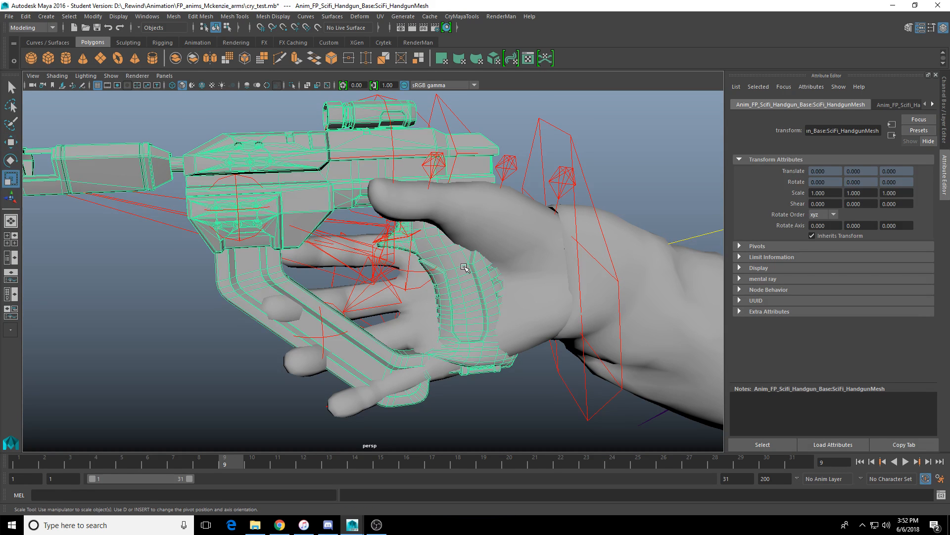
pyautogui.keyDown('alt'); pyautogui.moveTo(414, 246); pyautogui.dragTo(416, 260); pyautogui.keyUp('alt')
pyautogui.press('w')
pyautogui.press('r')
pyautogui.keyDown('alt'); pyautogui.moveTo(416, 260); pyautogui.dragTo(379, 213, button='right'); pyautogui.keyUp('alt')
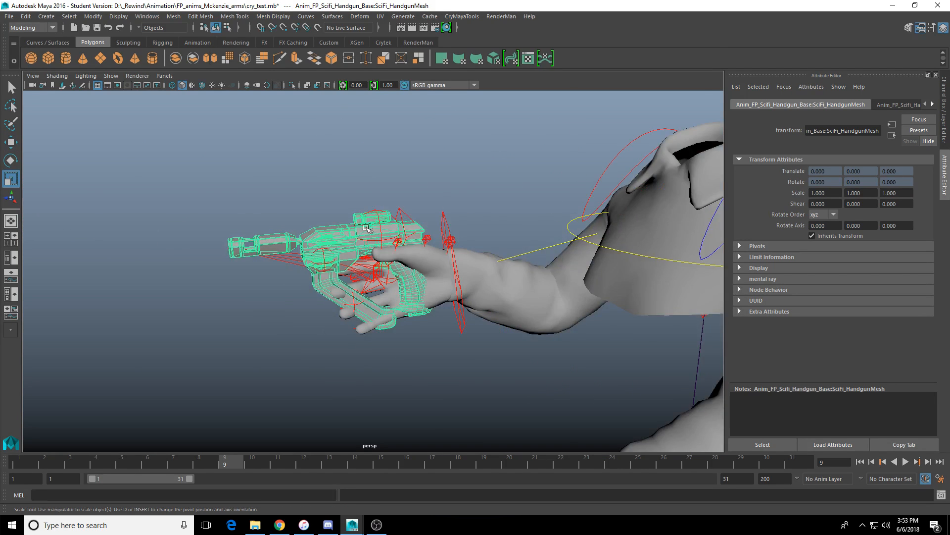
pyautogui.scroll(5, 366, 228)
pyautogui.moveTo(354, 209)
pyautogui.keyDown('alt'); pyautogui.mouseDown()
pyautogui.moveTo(436, 217)
pyautogui.moveTo(396, 208)
pyautogui.moveTo(353, 217)
pyautogui.mouseUp(); pyautogui.keyUp('alt')
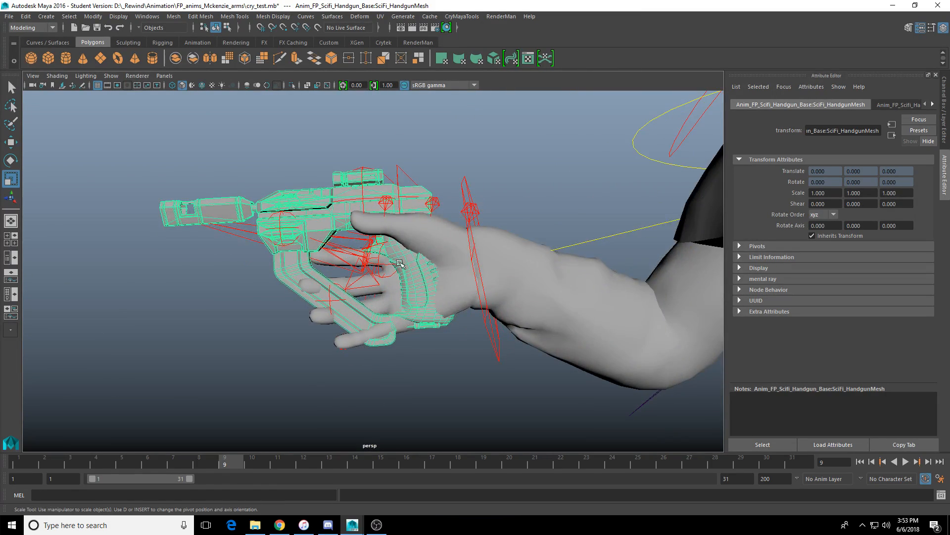
pyautogui.scroll(3, 411, 267)
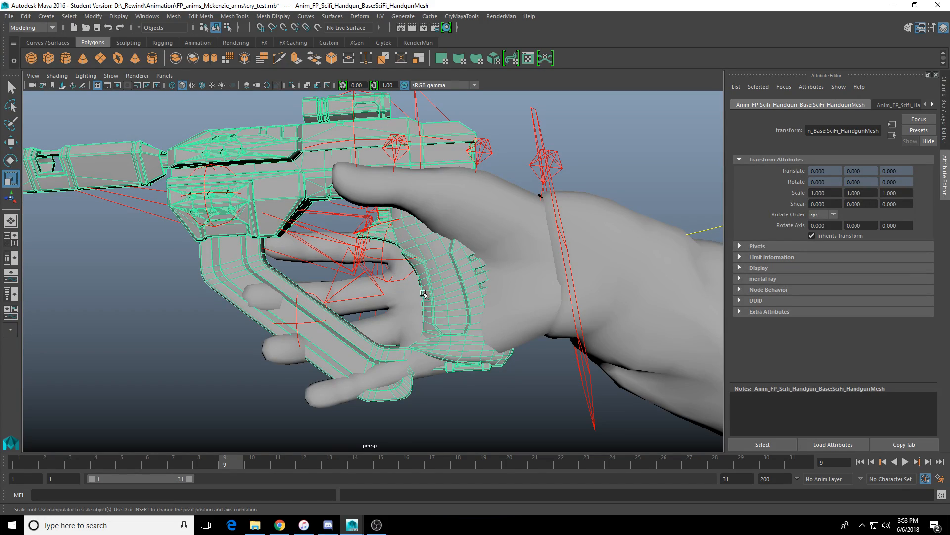
pyautogui.scroll(-5, 429, 247)
pyautogui.keyDown('alt'); pyautogui.moveTo(428, 248); pyautogui.dragTo(258, 123); pyautogui.keyUp('alt')
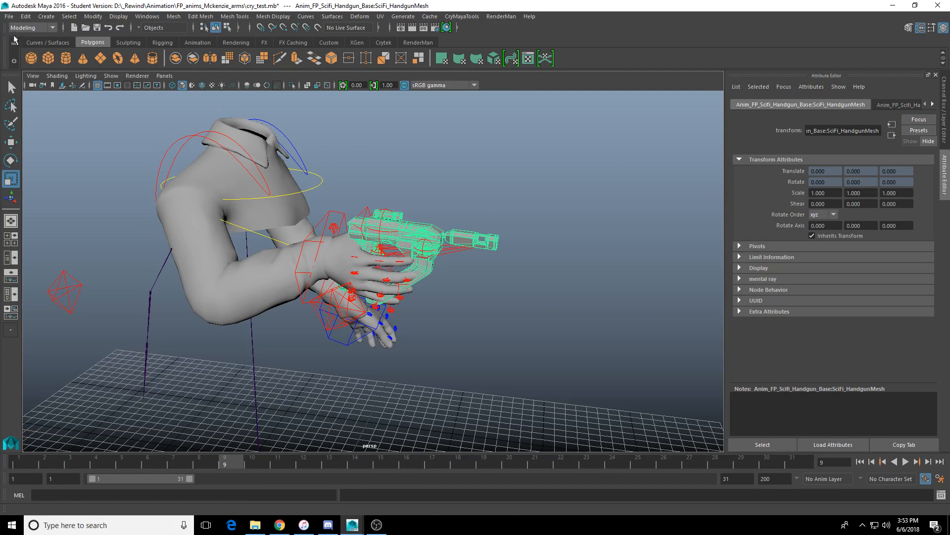
pyautogui.click(9, 17)
pyautogui.click(32, 44)
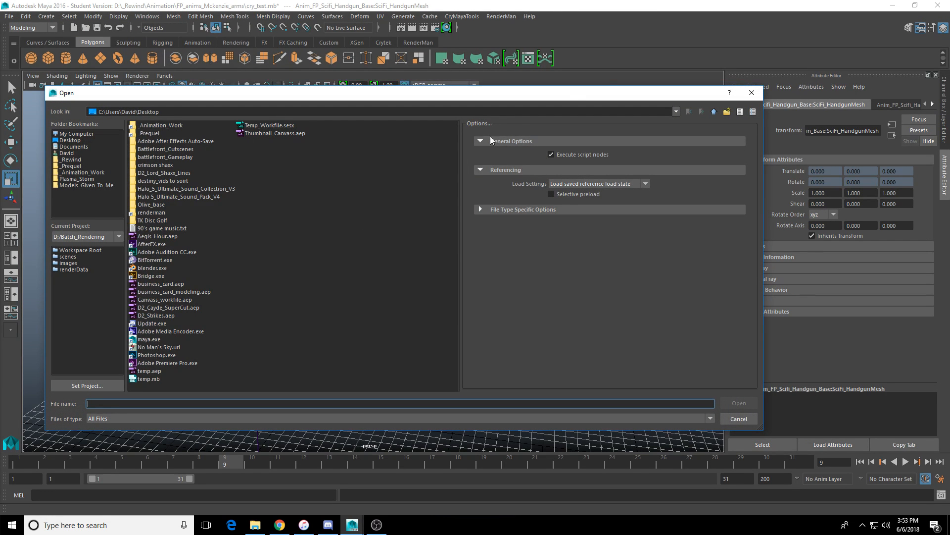
pyautogui.click(752, 92)
# Step: Examine the fit between the right-hand fingers and the handgun from both sides of the hand
pyautogui.scroll(4, 282, 272)
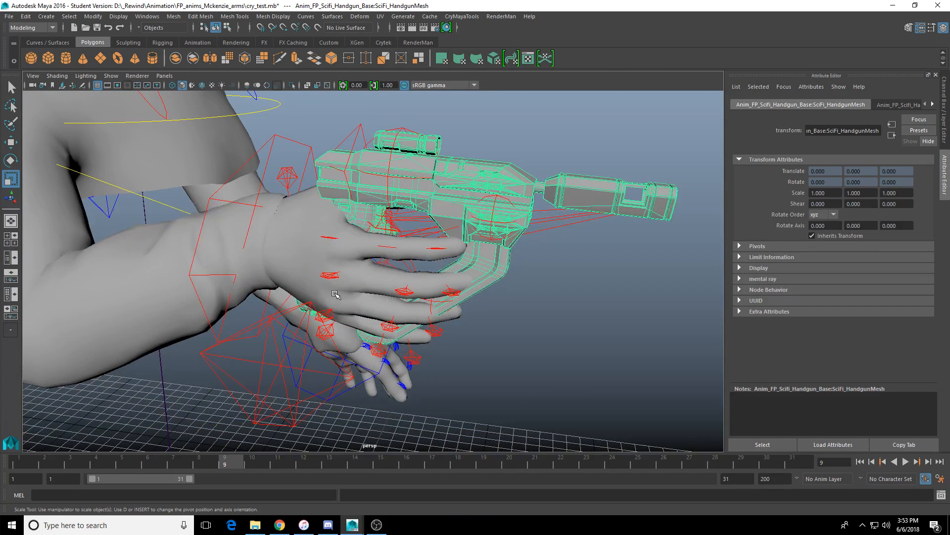
pyautogui.keyDown('alt'); pyautogui.moveTo(470, 294); pyautogui.dragTo(280, 286); pyautogui.keyUp('alt')
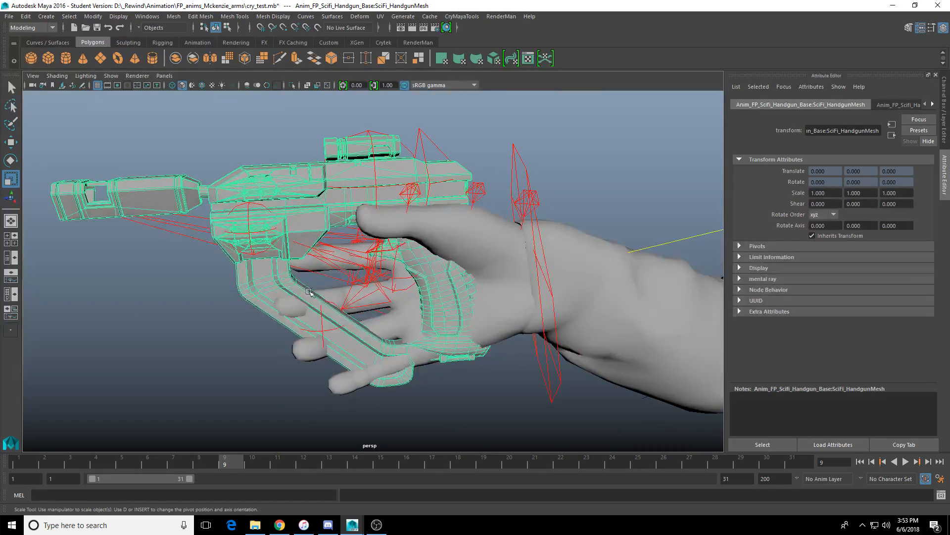
pyautogui.scroll(3, 408, 272)
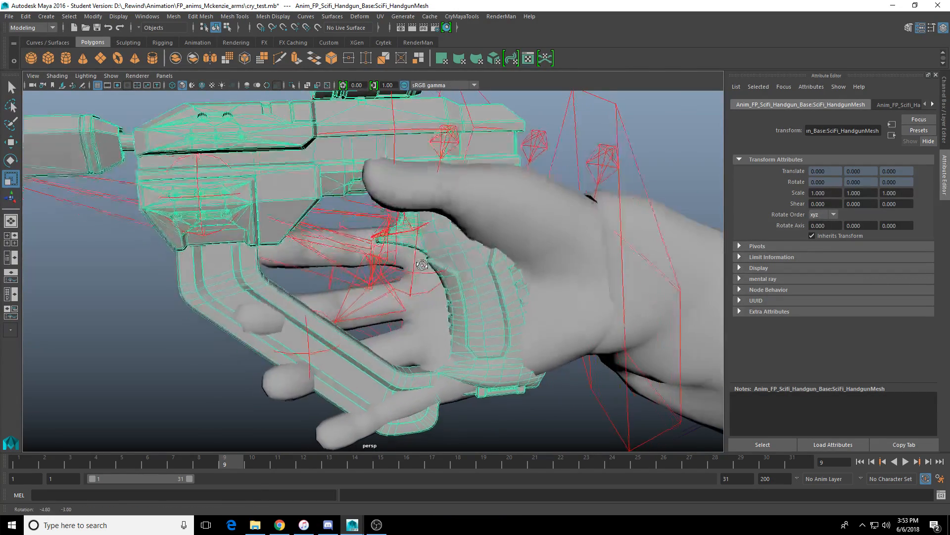
# Step: Open Anim_FP_Scifi_Handgun_Base.mb from the _Rewind Animation\Rigs folder without saving the changes to the current scene
pyautogui.moveTo(411, 270)
pyautogui.keyDown('alt'); pyautogui.mouseDown()
pyautogui.moveTo(425, 255)
pyautogui.moveTo(411, 260)
pyautogui.mouseUp(); pyautogui.keyUp('alt')
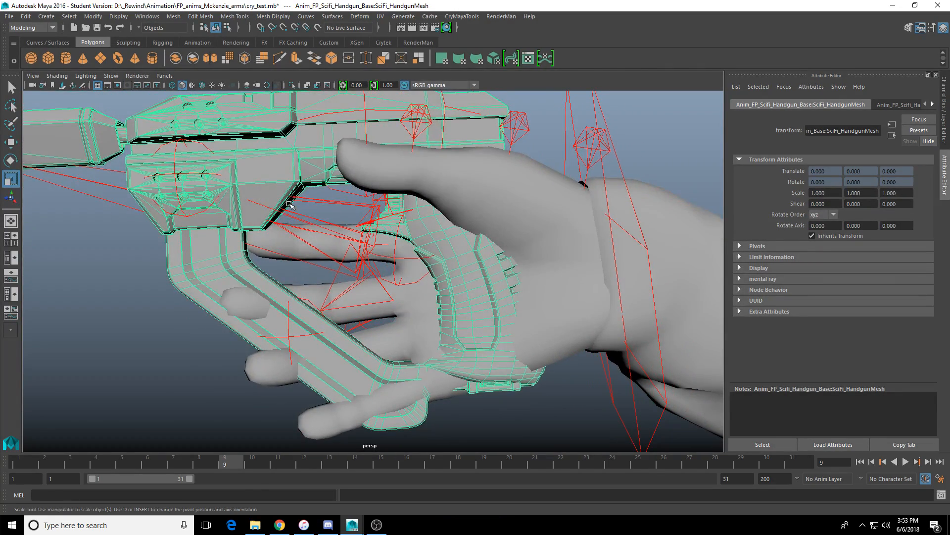
pyautogui.click(10, 17)
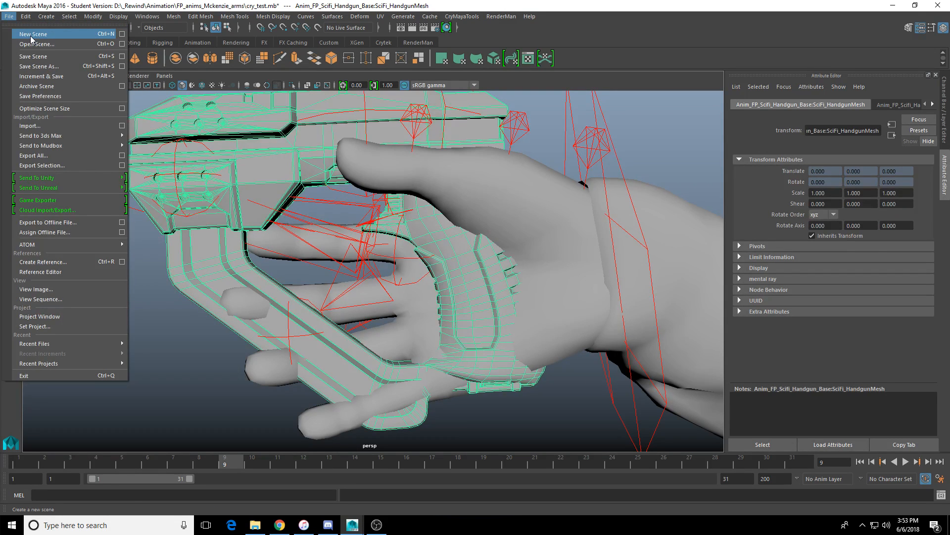
pyautogui.click(60, 44)
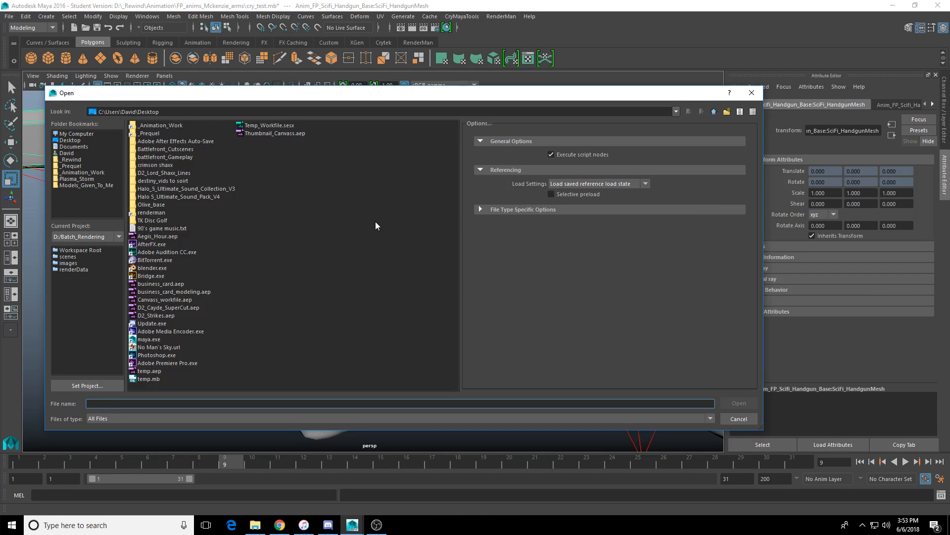
pyautogui.click(92, 154)
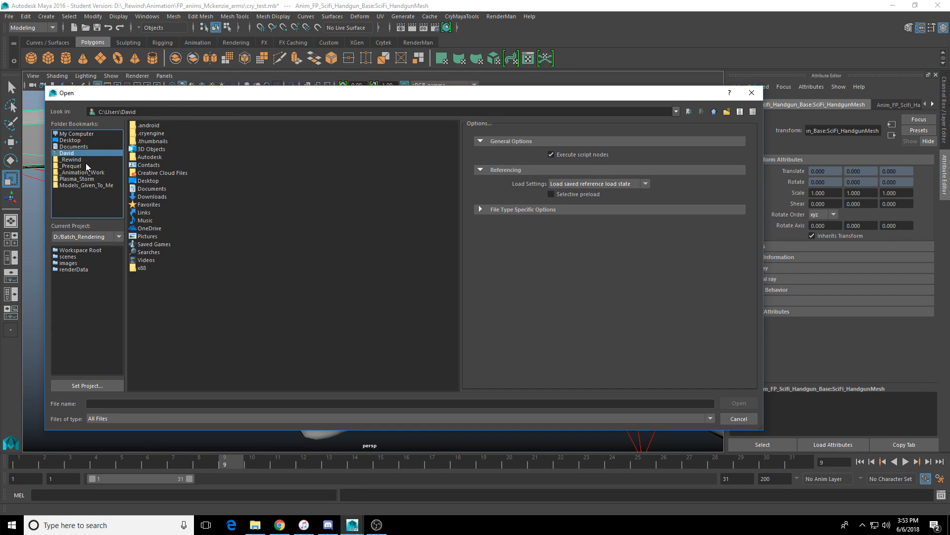
pyautogui.click(90, 161)
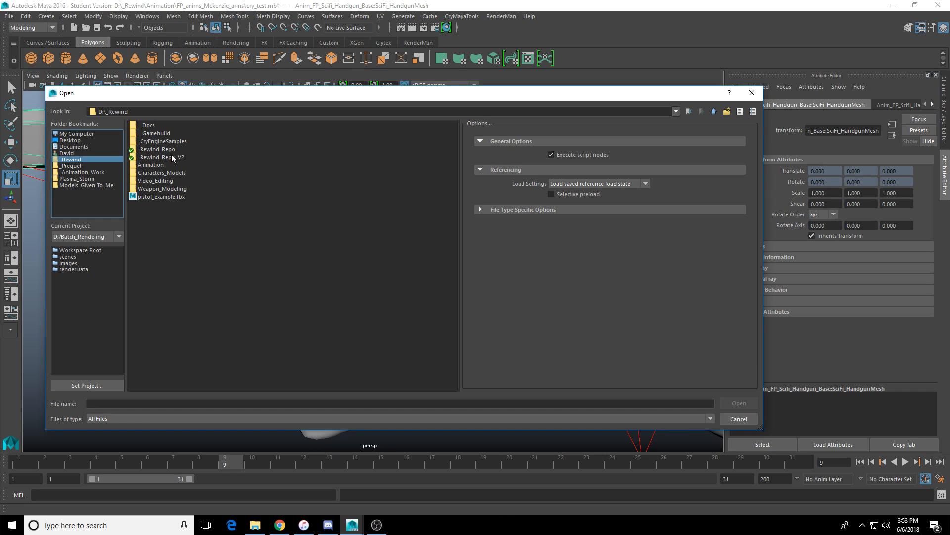
pyautogui.click(175, 173)
pyautogui.doubleClick(176, 165)
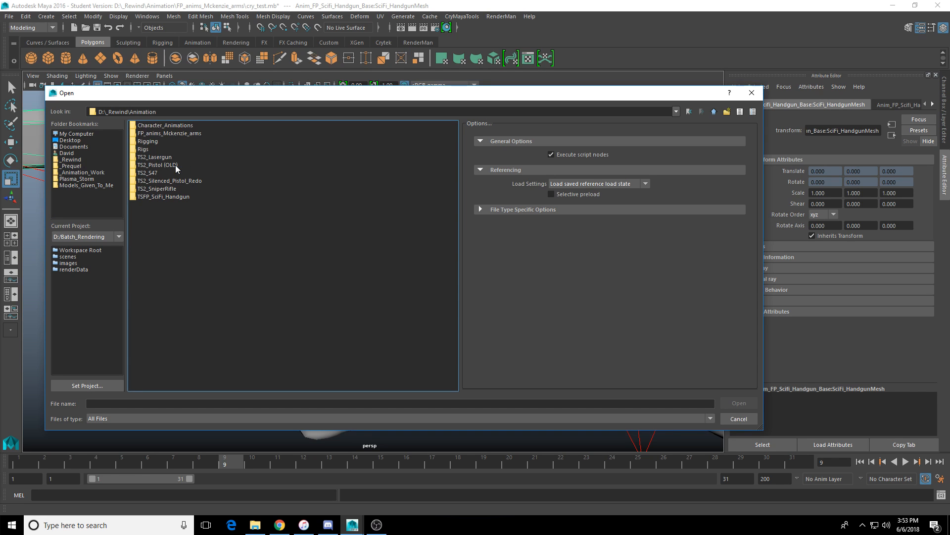
pyautogui.doubleClick(153, 149)
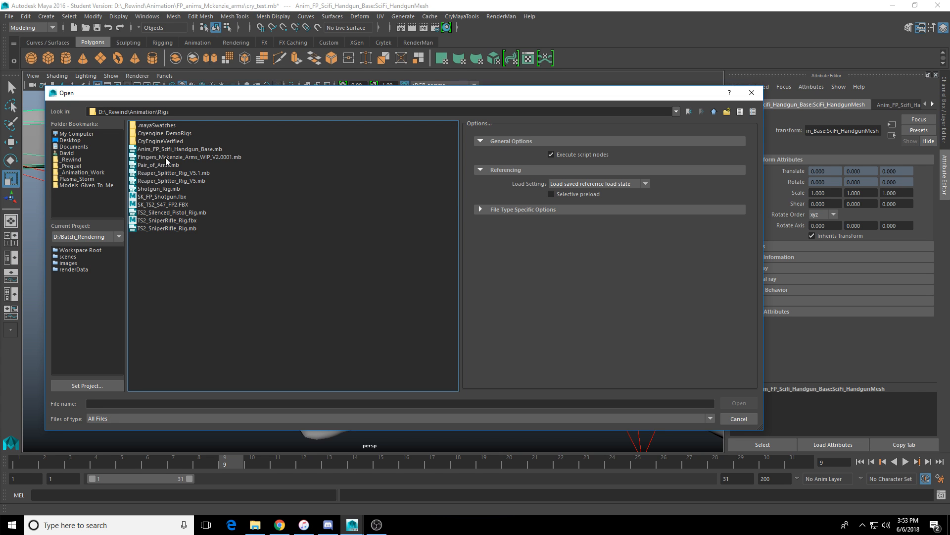
pyautogui.doubleClick(181, 149)
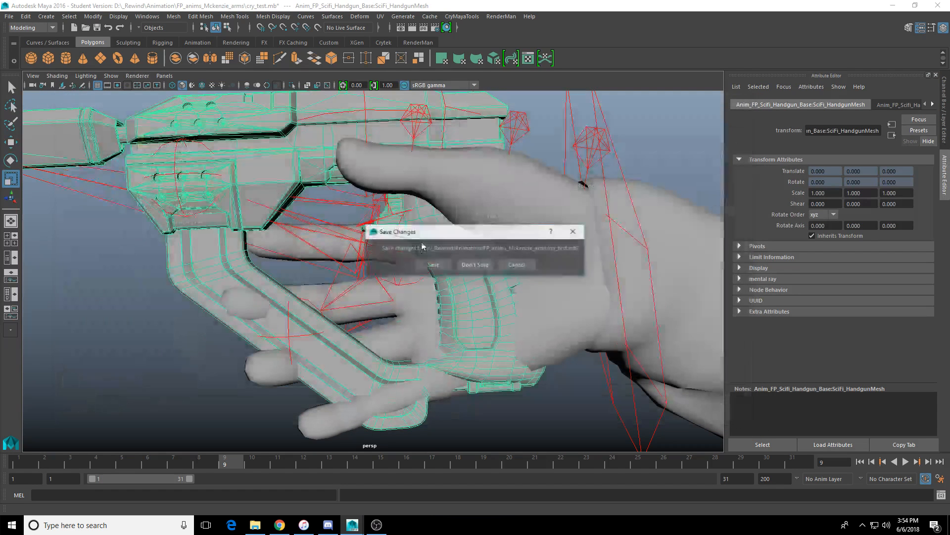
pyautogui.click(473, 265)
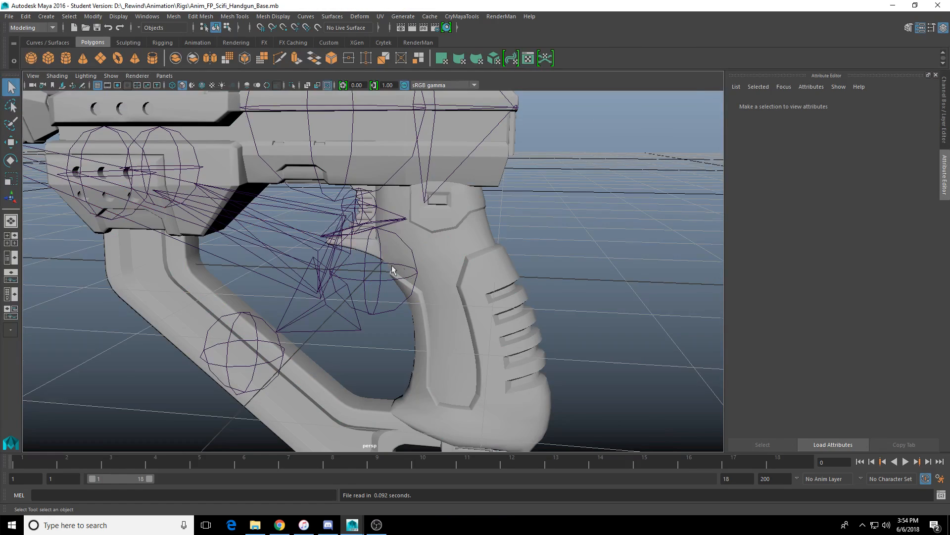
# Step: Select the handgun's grip joint and set its radius to 7 after trying 5
pyautogui.keyDown('alt'); pyautogui.moveTo(473, 266); pyautogui.dragTo(383, 296); pyautogui.keyUp('alt')
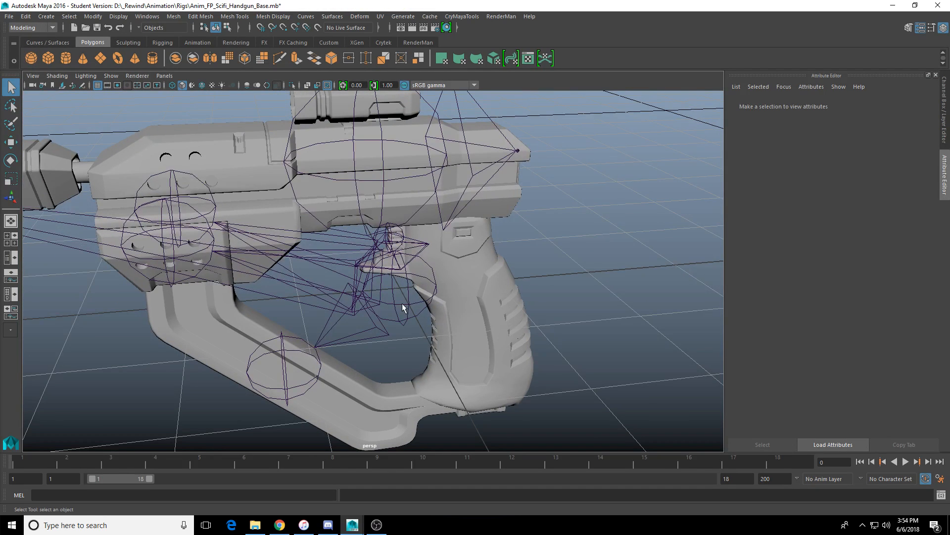
pyautogui.click(402, 304)
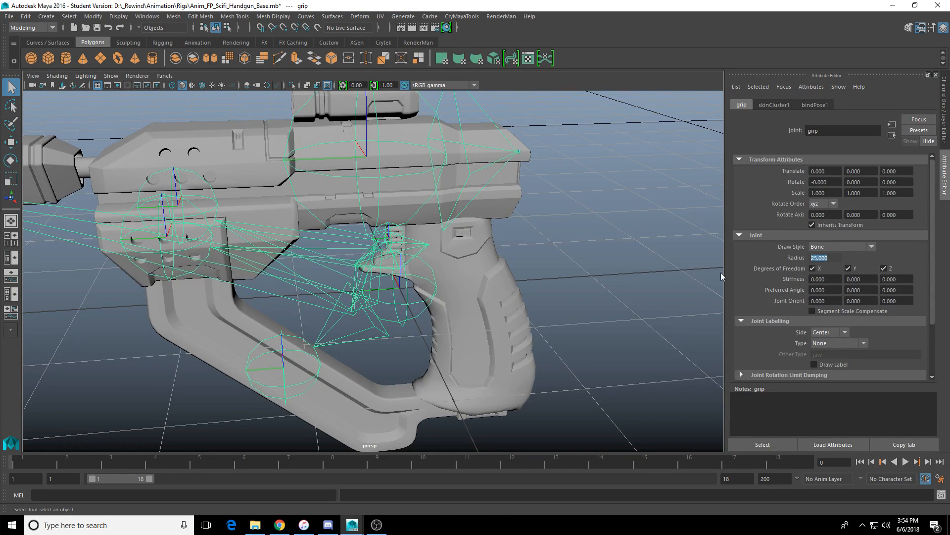
pyautogui.write('5')
pyautogui.press('Return')
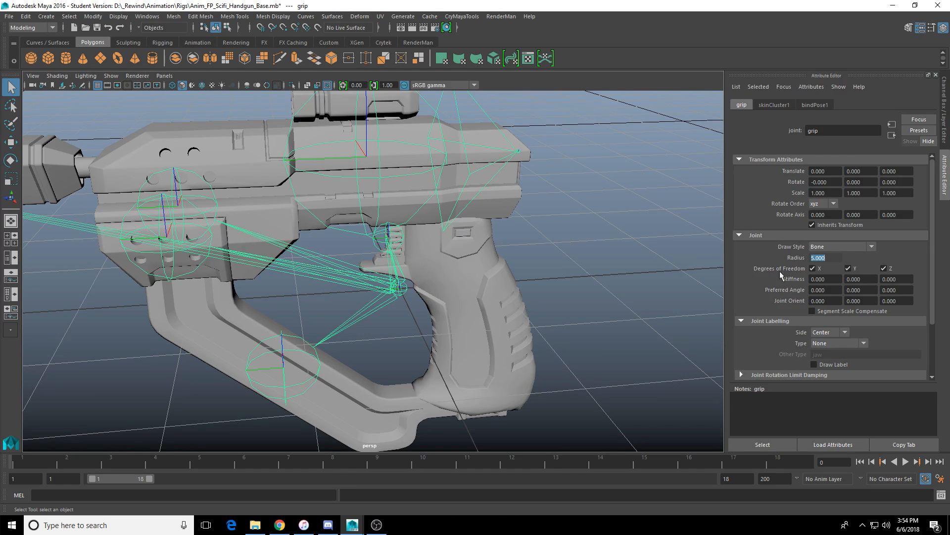
pyautogui.write('7')
pyautogui.press('Return')
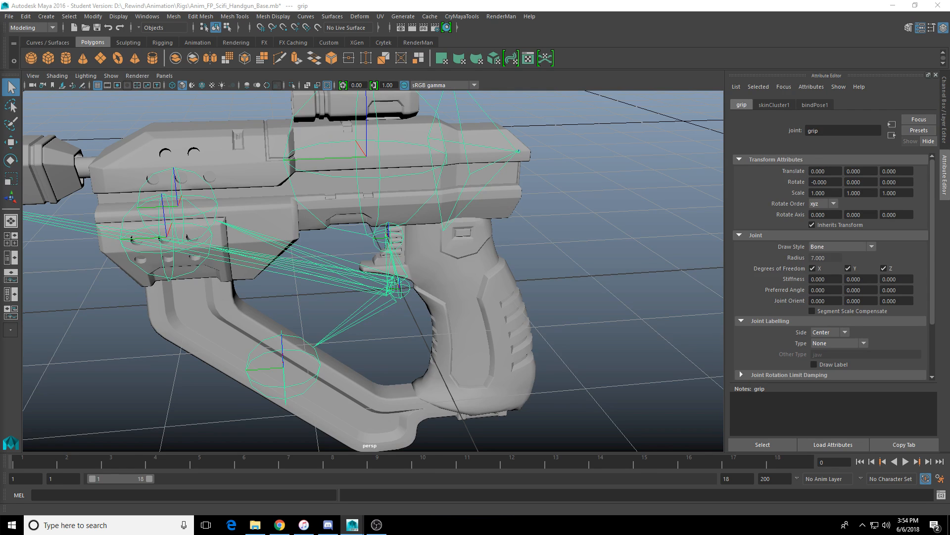
# Step: Set the radius of the mag joint and of the slide joint to 7
pyautogui.click(315, 345)
pyautogui.moveTo(834, 258); pyautogui.dragTo(755, 255)
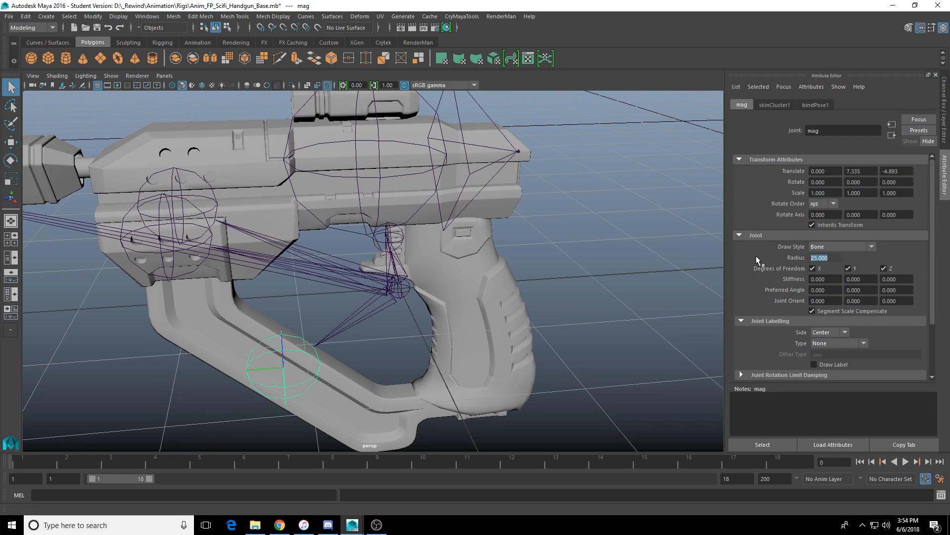
pyautogui.write('7')
pyautogui.press('Return')
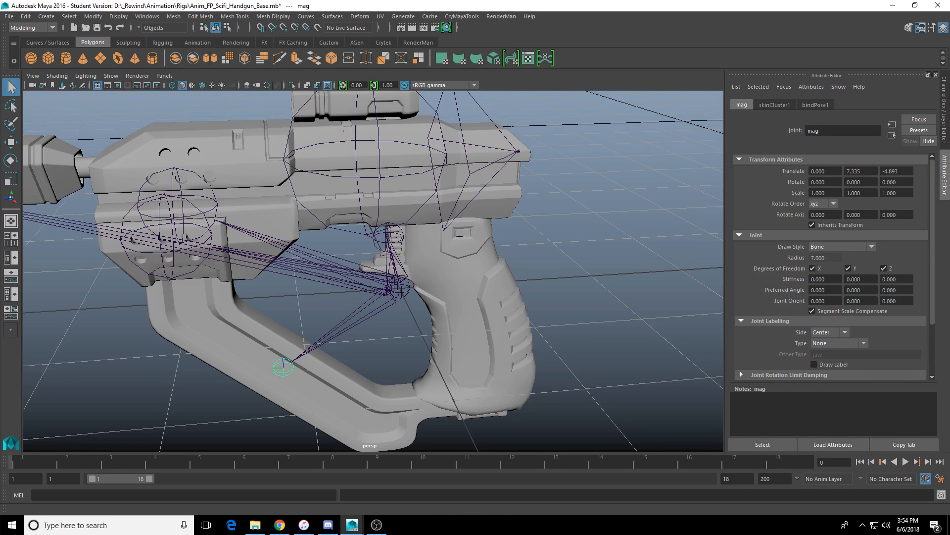
pyautogui.click(518, 244)
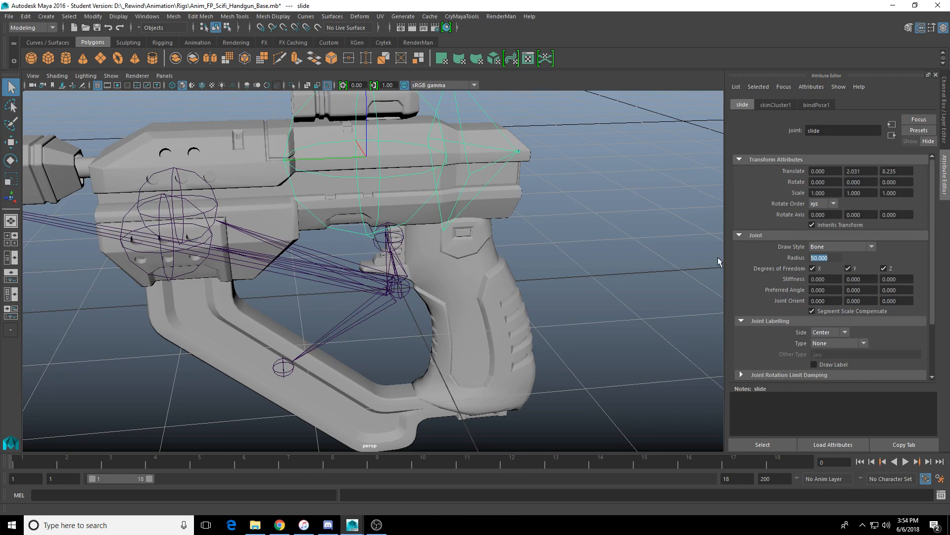
pyautogui.write('7')
pyautogui.press('Return')
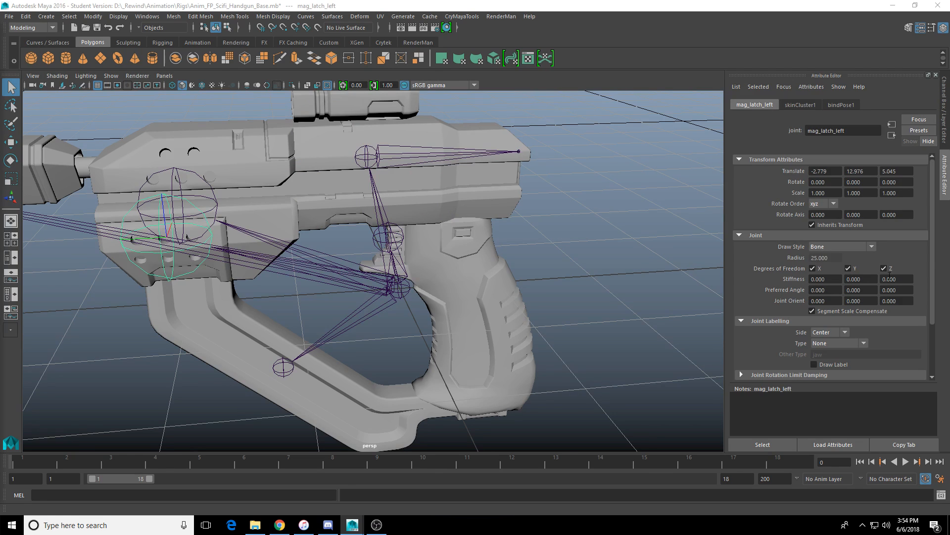
# Step: Set the radius of the mag_latch_left and mag_latch_right joints to 7
pyautogui.doubleClick(825, 257)
pyautogui.write('7')
pyautogui.press('Return')
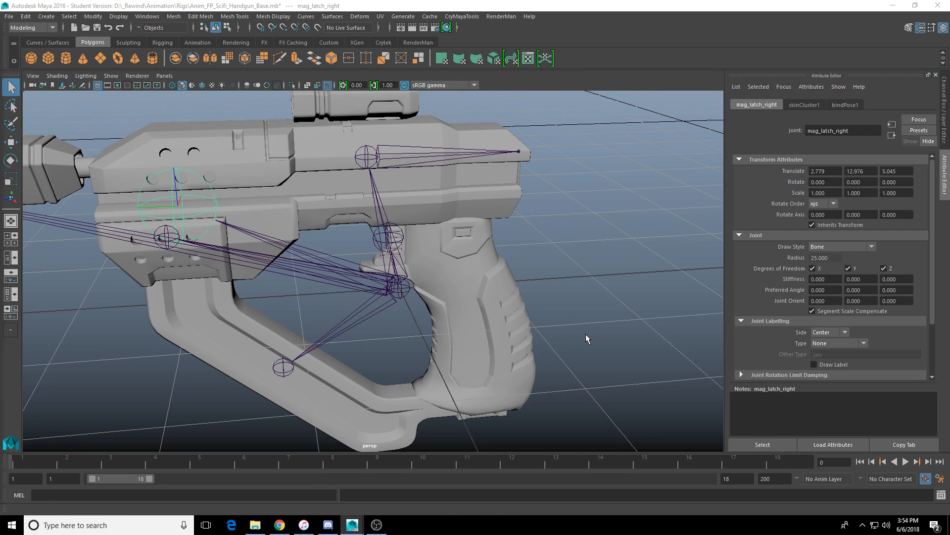
pyautogui.doubleClick(824, 257)
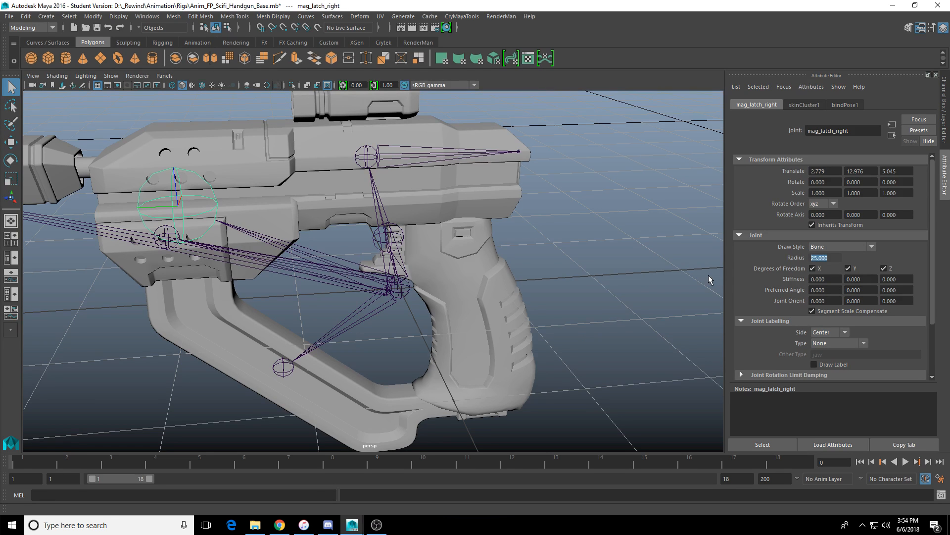
pyautogui.write('7')
pyautogui.press('Return')
# Step: Try moving the handgun's trigger joint slightly downward and undo the move
pyautogui.keyDown('alt'); pyautogui.moveTo(445, 238); pyautogui.dragTo(338, 290); pyautogui.keyUp('alt')
pyautogui.keyDown('alt'); pyautogui.moveTo(339, 290); pyautogui.dragTo(448, 268, button='right'); pyautogui.keyUp('alt')
pyautogui.click(492, 269)
pyautogui.press('w')
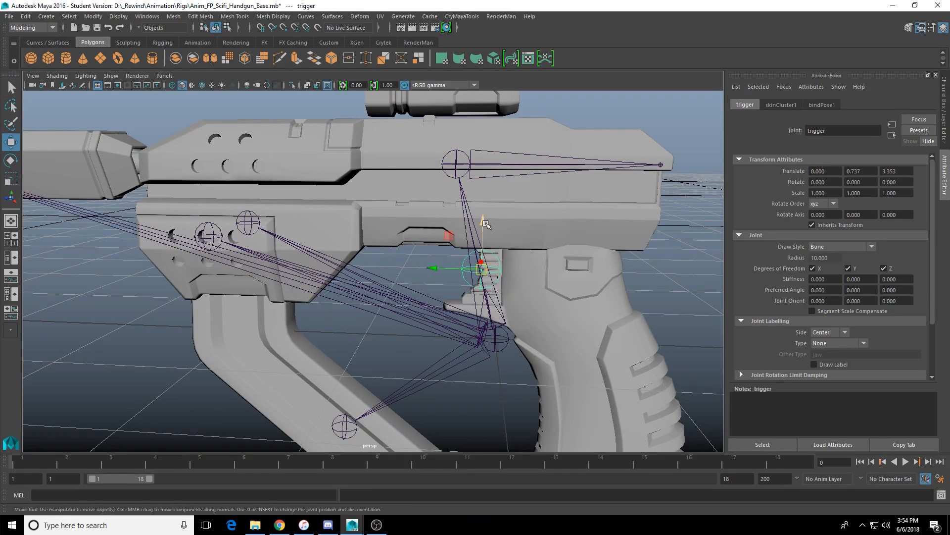
pyautogui.moveTo(482, 220); pyautogui.dragTo(482, 234)
pyautogui.hotkey('ctrl', 'z')
# Step: Select the SciFi handgun mesh, activate the Scale tool, and examine the mesh and its joints from several angles
pyautogui.keyDown('alt'); pyautogui.moveTo(442, 300); pyautogui.dragTo(448, 296); pyautogui.keyUp('alt')
pyautogui.click(482, 313)
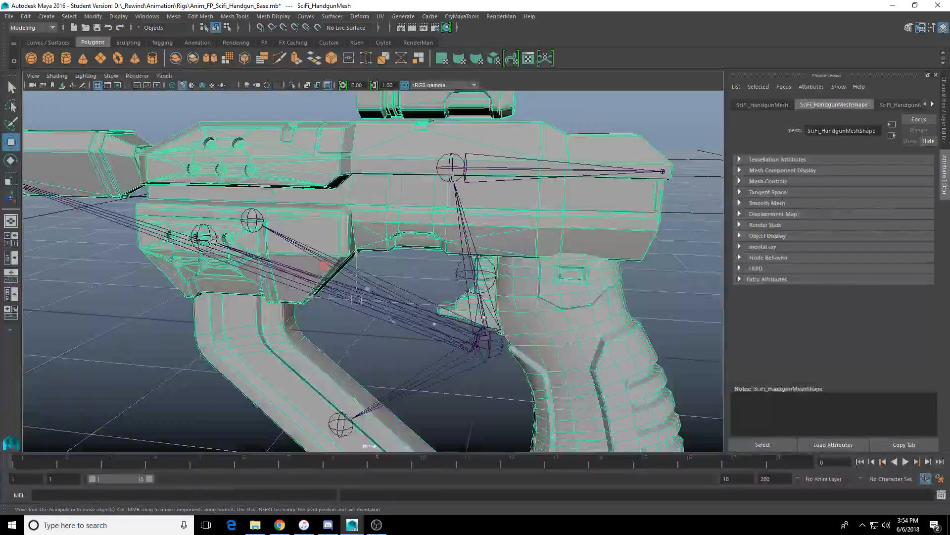
pyautogui.click(492, 337)
pyautogui.keyDown('alt'); pyautogui.moveTo(443, 337); pyautogui.dragTo(386, 337, button='right'); pyautogui.keyUp('alt')
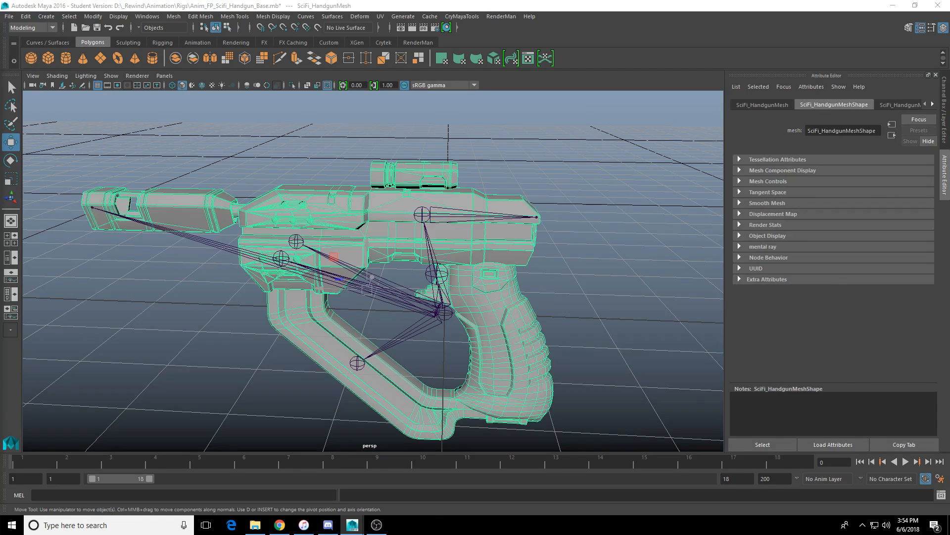
pyautogui.keyDown('alt'); pyautogui.moveTo(438, 314); pyautogui.dragTo(442, 324); pyautogui.keyUp('alt')
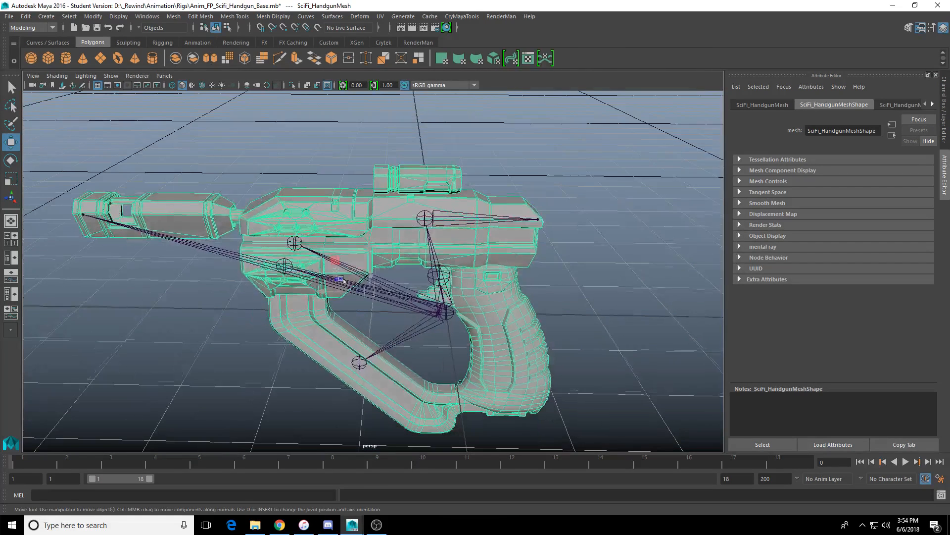
pyautogui.press('r')
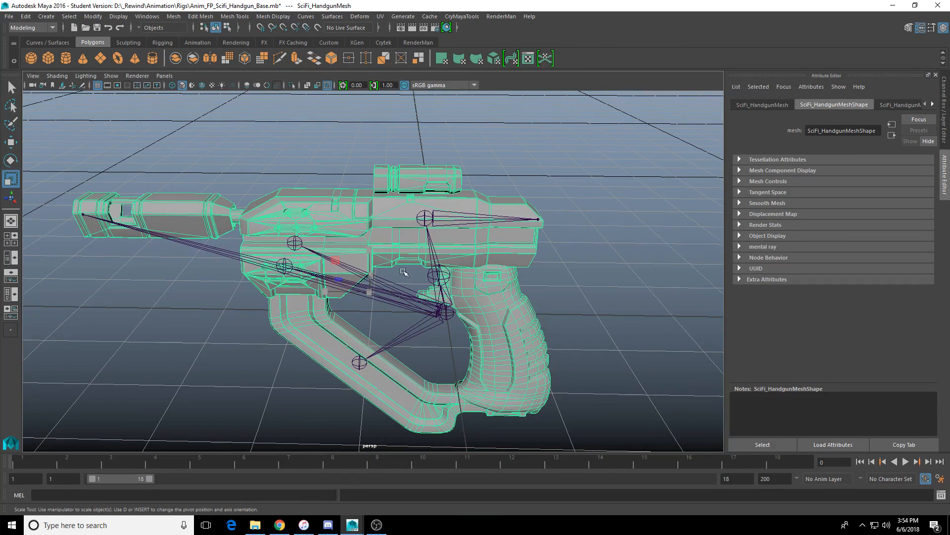
pyautogui.scroll(5, 404, 272)
pyautogui.keyDown('alt'); pyautogui.moveTo(445, 342); pyautogui.dragTo(438, 315); pyautogui.keyUp('alt')
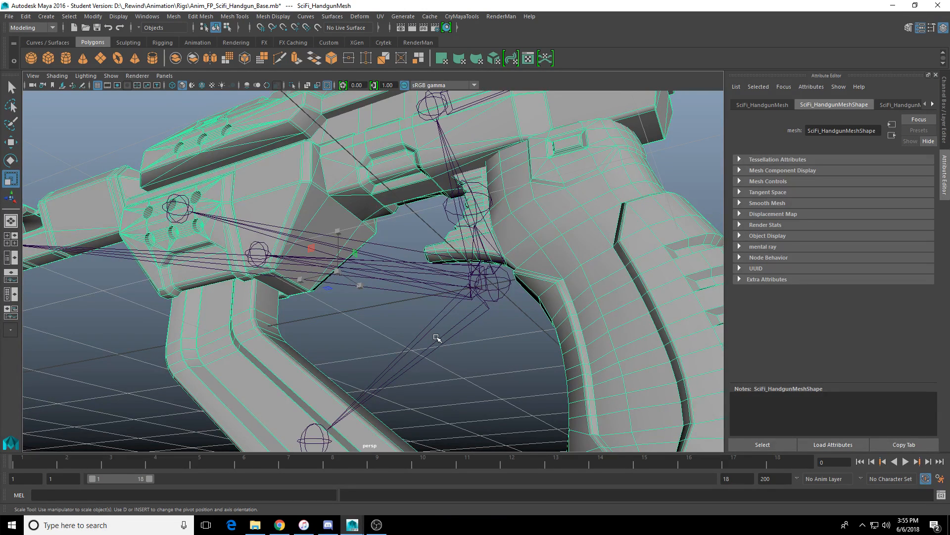
pyautogui.keyDown('alt'); pyautogui.moveTo(397, 315); pyautogui.dragTo(415, 307); pyautogui.keyUp('alt')
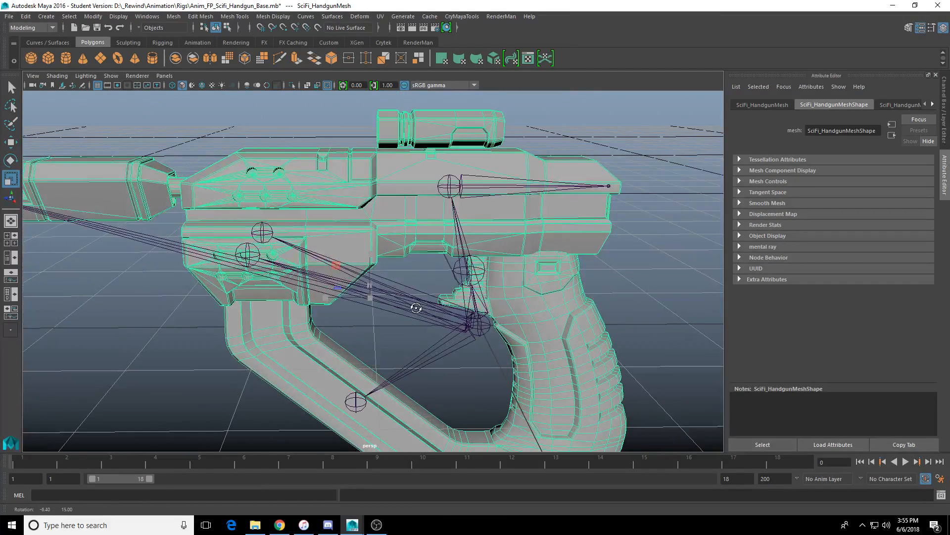
pyautogui.keyDown('alt'); pyautogui.moveTo(552, 255); pyautogui.dragTo(541, 252); pyautogui.keyUp('alt')
# Step: Select the grip joint, switch to the Rigging menu set, and try to unbind the skin
pyautogui.click(477, 329)
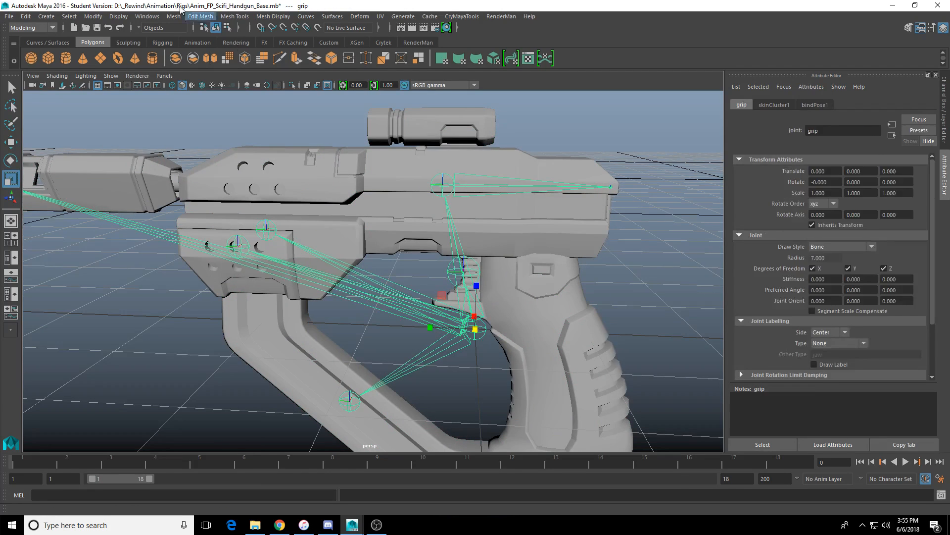
pyautogui.click(52, 28)
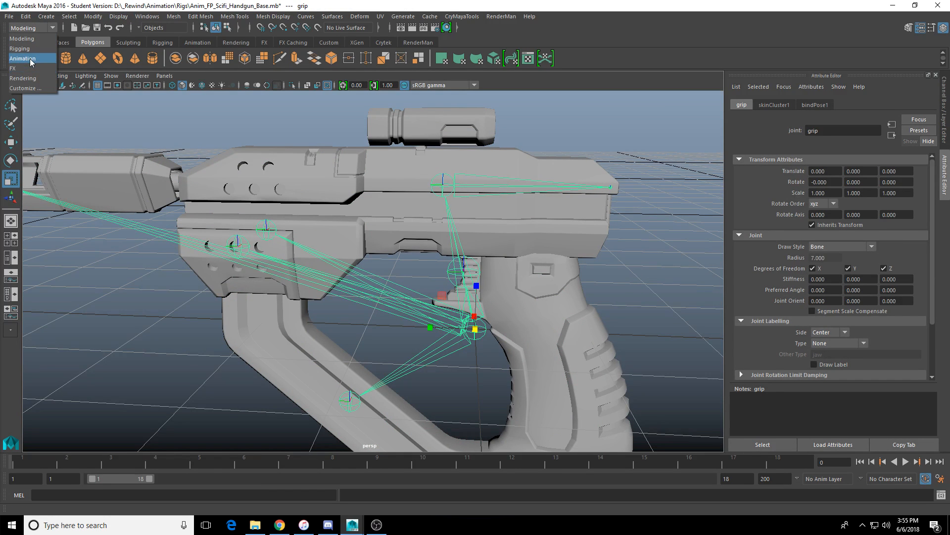
pyautogui.click(37, 48)
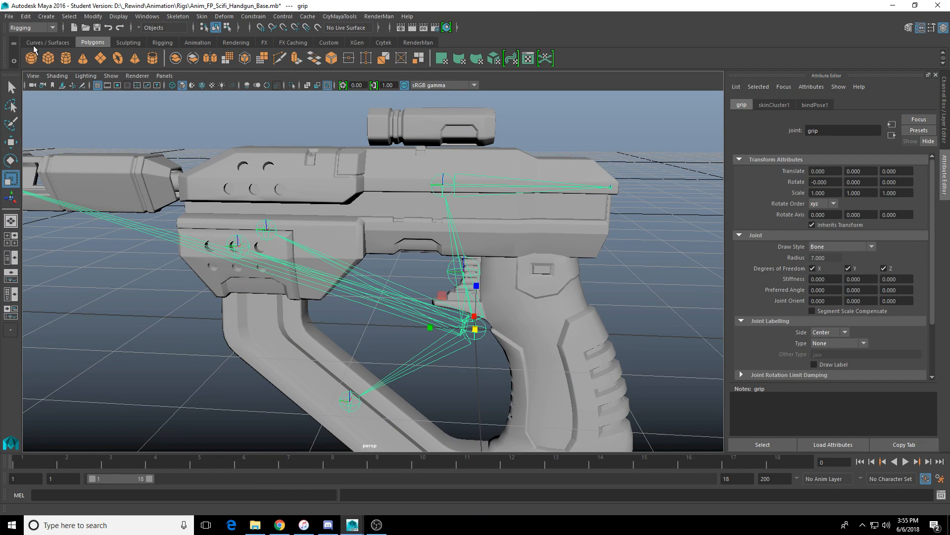
pyautogui.click(254, 17)
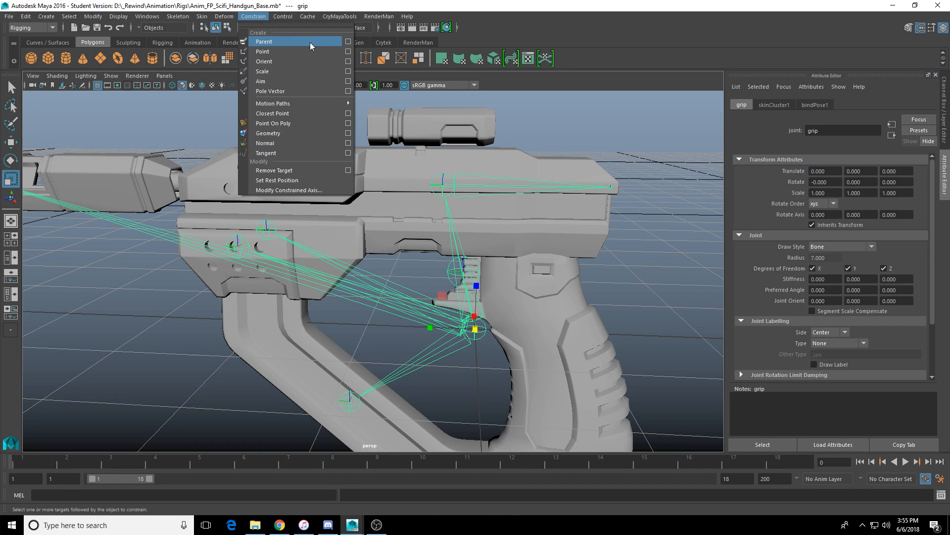
pyautogui.click(201, 16)
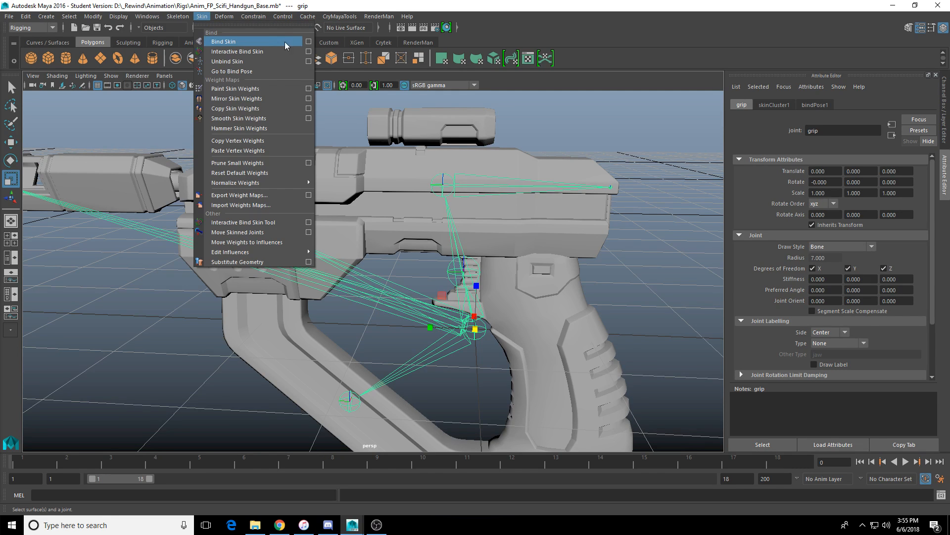
pyautogui.click(268, 61)
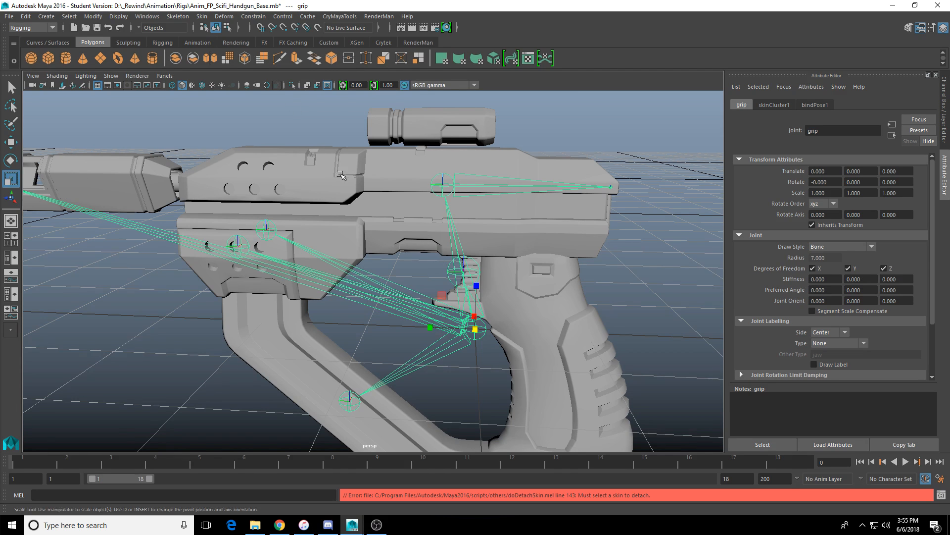
# Step: Unbind the skin of the SciFi handgun mesh, show its transform attributes, and activate the Move tool
pyautogui.click(376, 238)
pyautogui.click(202, 16)
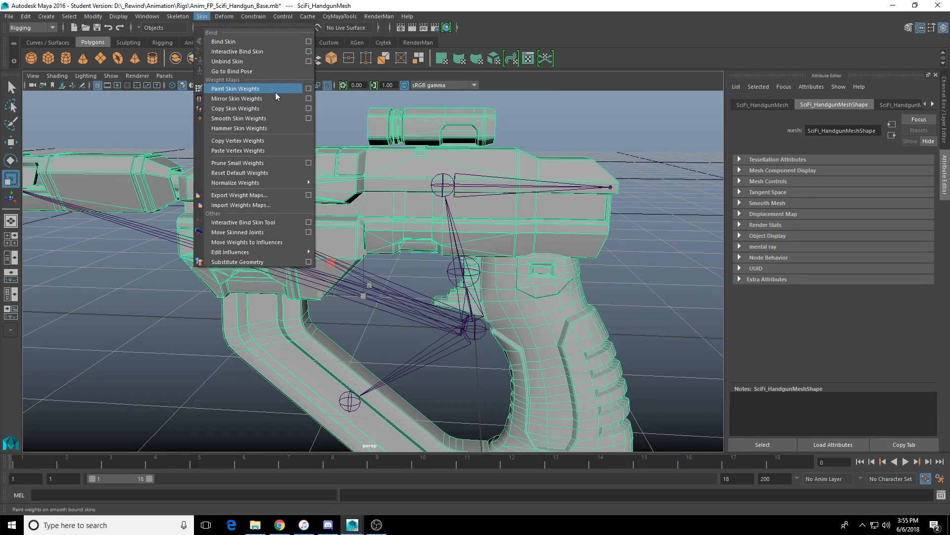
pyautogui.click(259, 64)
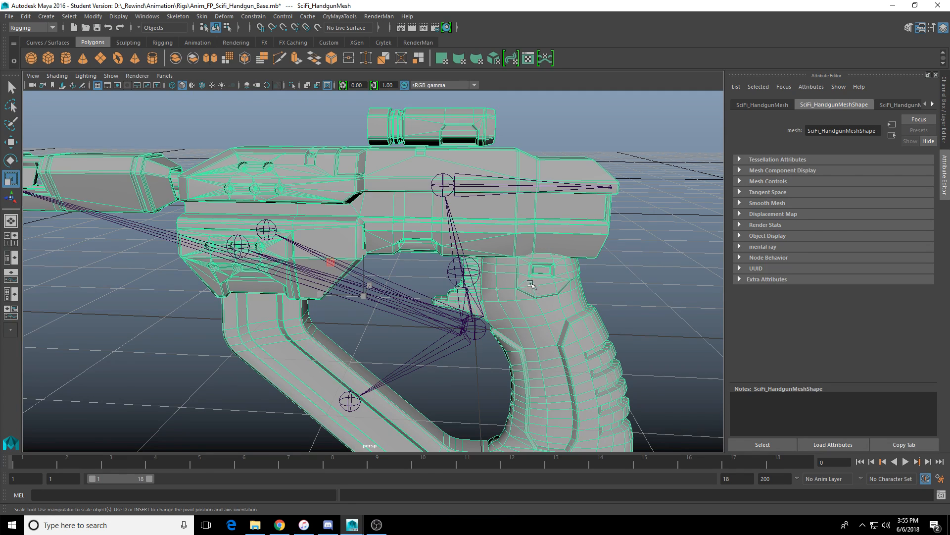
pyautogui.click(765, 104)
pyautogui.press('w')
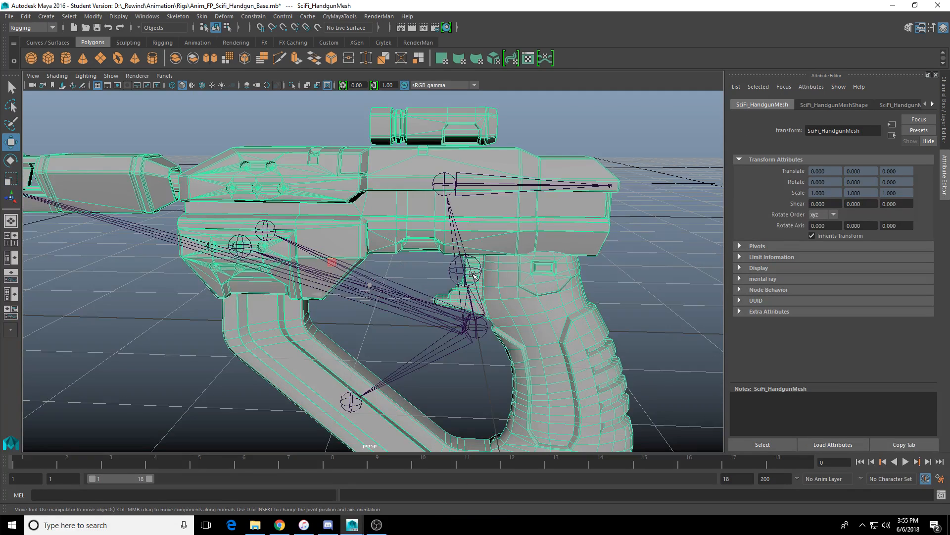
# Step: Undo the skin unbinding of the handgun mesh and redo it
pyautogui.hotkey('ctrl', 'z')
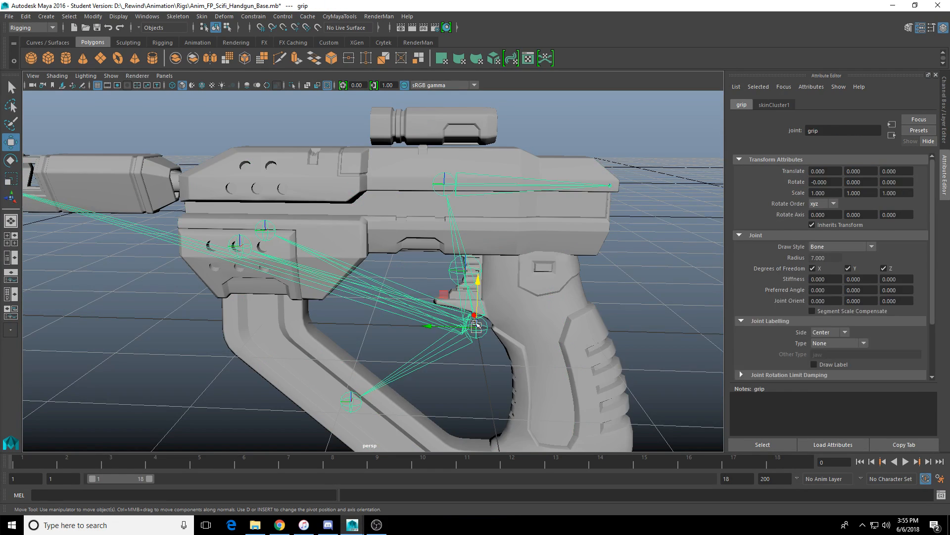
pyautogui.hotkey('ctrl', 'z')
pyautogui.hotkey('shift', 'z')
pyautogui.hotkey('shift', 'z')
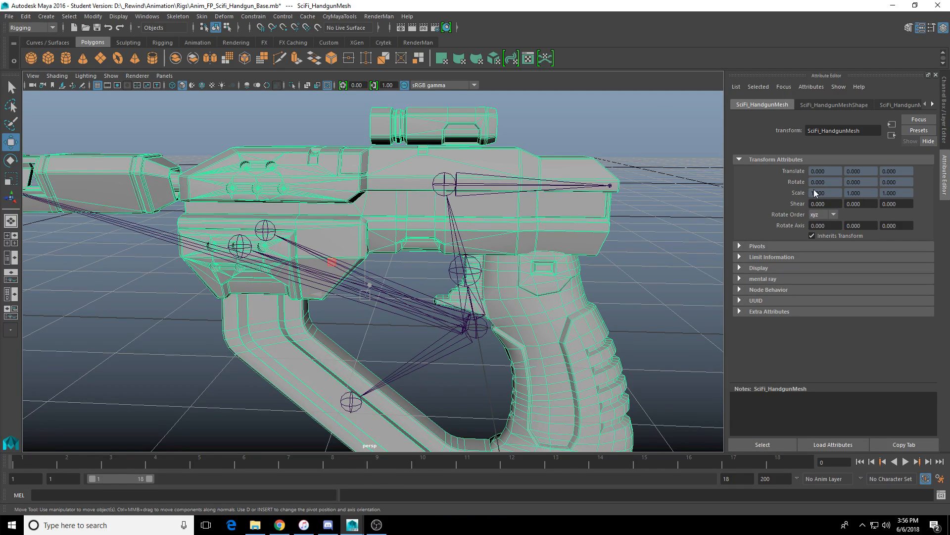
# Step: Unlock the SciFi handgun mesh's scale attributes and set its X, Y and Z scale to 1.6
pyautogui.press('f')
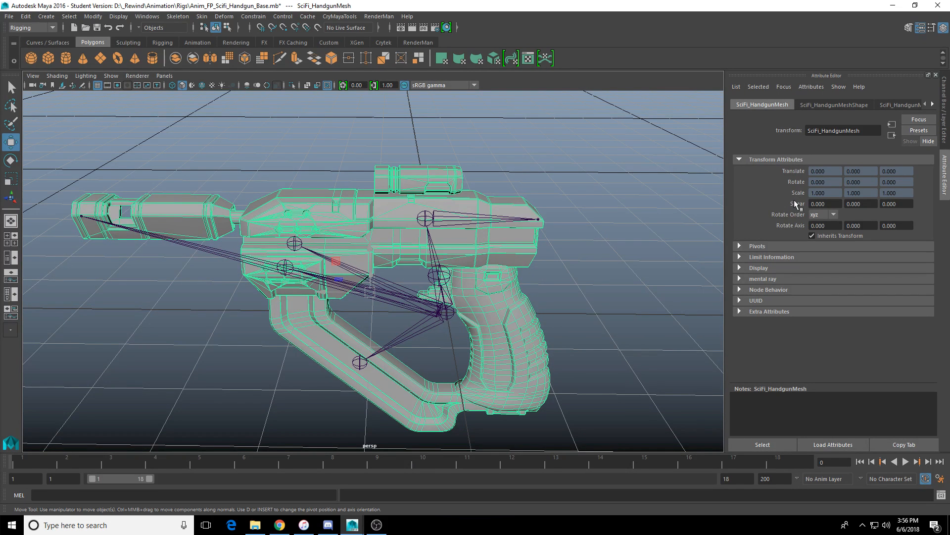
pyautogui.hotkey('ctrl', 'z')
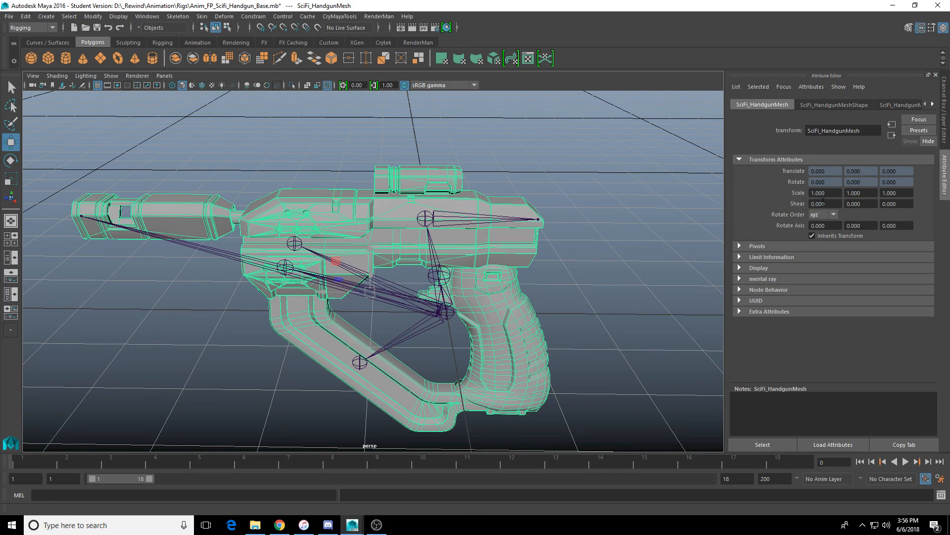
pyautogui.click(929, 142)
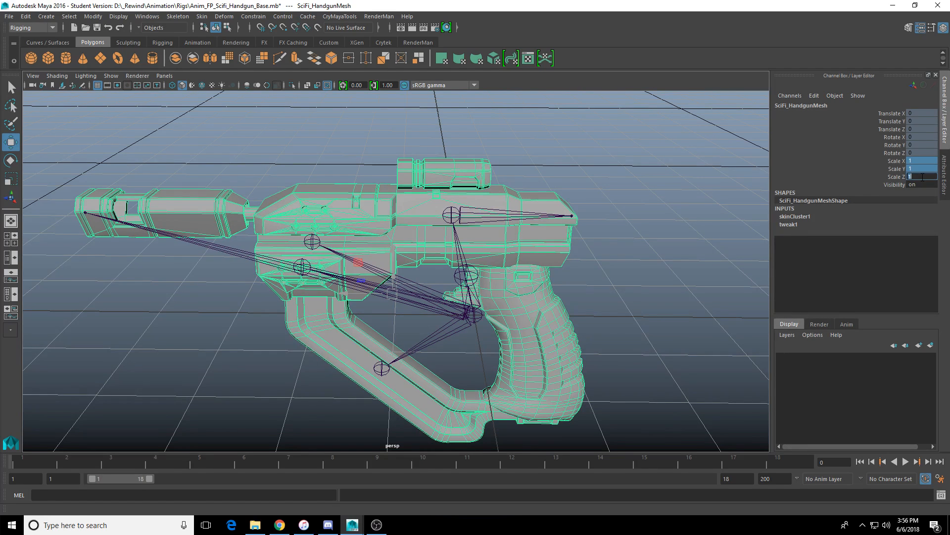
pyautogui.write('6')
pyautogui.press('Return')
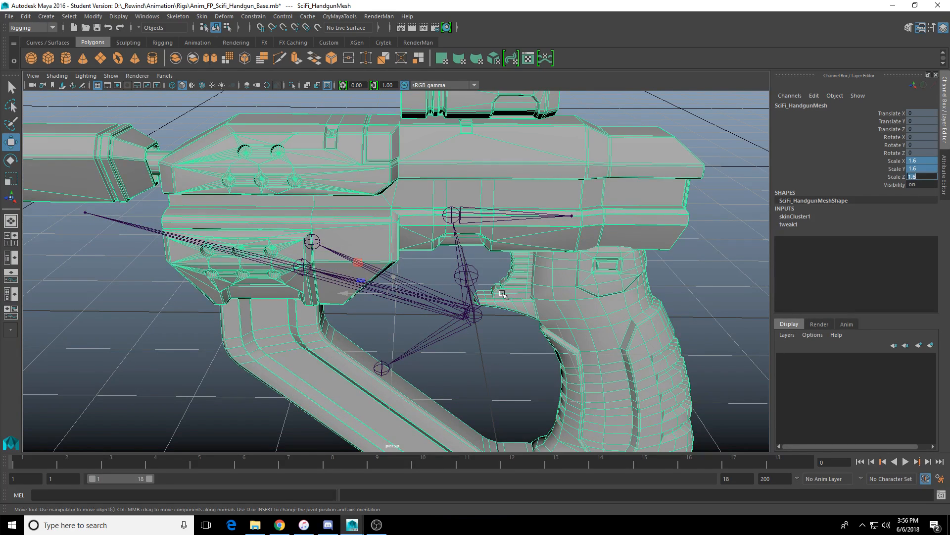
# Step: Set the handgun mesh's X, Y and Z scale to 1.5 and check its size against the joints
pyautogui.scroll(-3, 502, 294)
pyautogui.moveTo(503, 295)
pyautogui.keyDown('alt'); pyautogui.mouseDown()
pyautogui.moveTo(515, 267)
pyautogui.moveTo(518, 290)
pyautogui.mouseUp(); pyautogui.keyUp('alt')
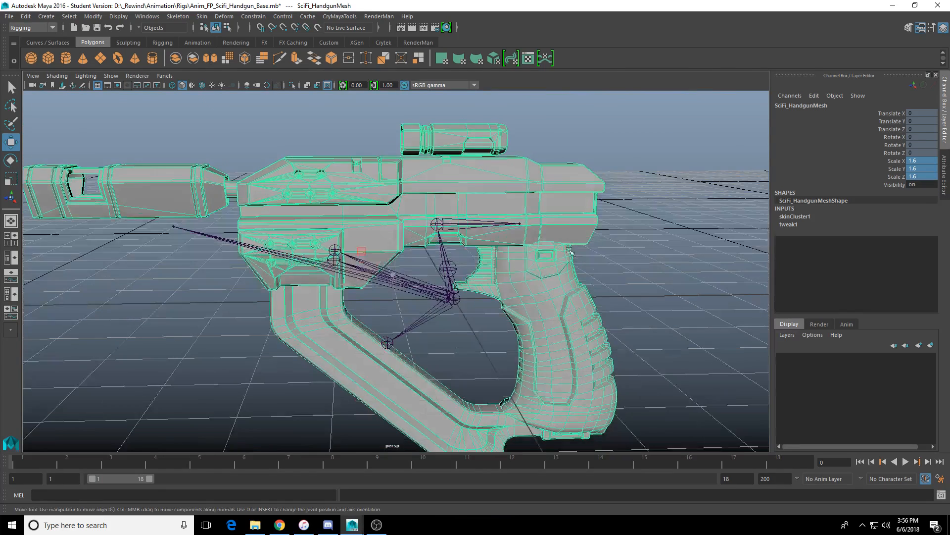
pyautogui.doubleClick(924, 178)
pyautogui.press('Return')
pyautogui.keyDown('alt'); pyautogui.moveTo(547, 238); pyautogui.dragTo(465, 304); pyautogui.keyUp('alt')
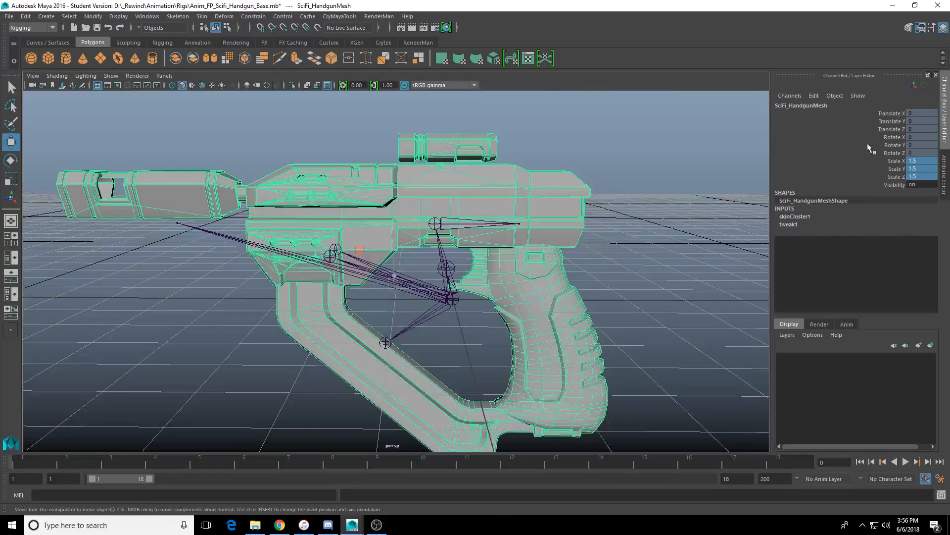
# Step: Unlock the translate attributes of the SciFi handgun mesh
pyautogui.moveTo(894, 114); pyautogui.dragTo(896, 130)
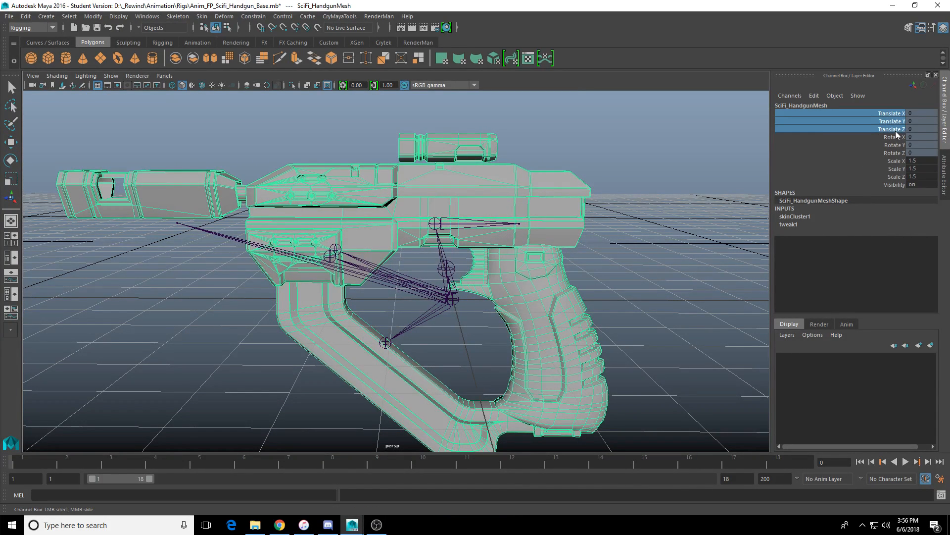
pyautogui.rightClick(895, 131)
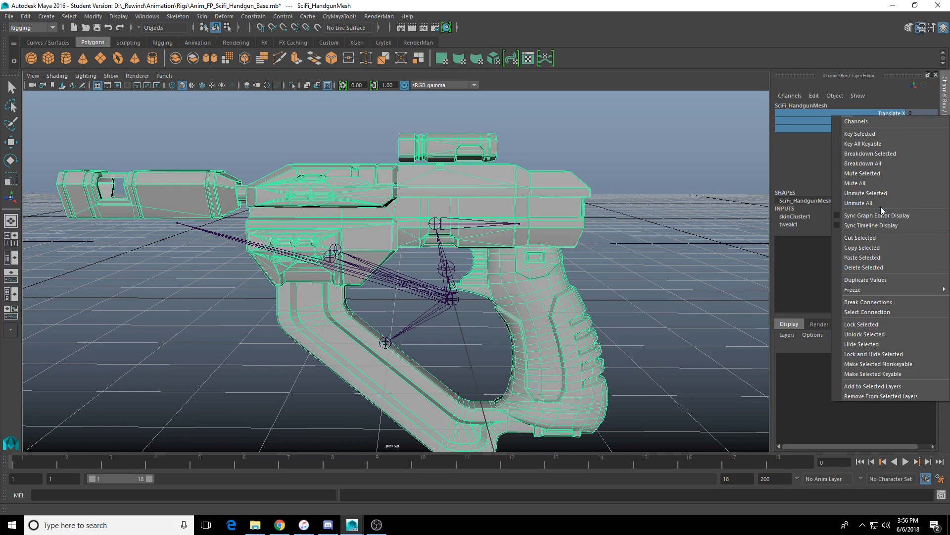
pyautogui.click(819, 44)
pyautogui.hotkey('ctrl', 'a')
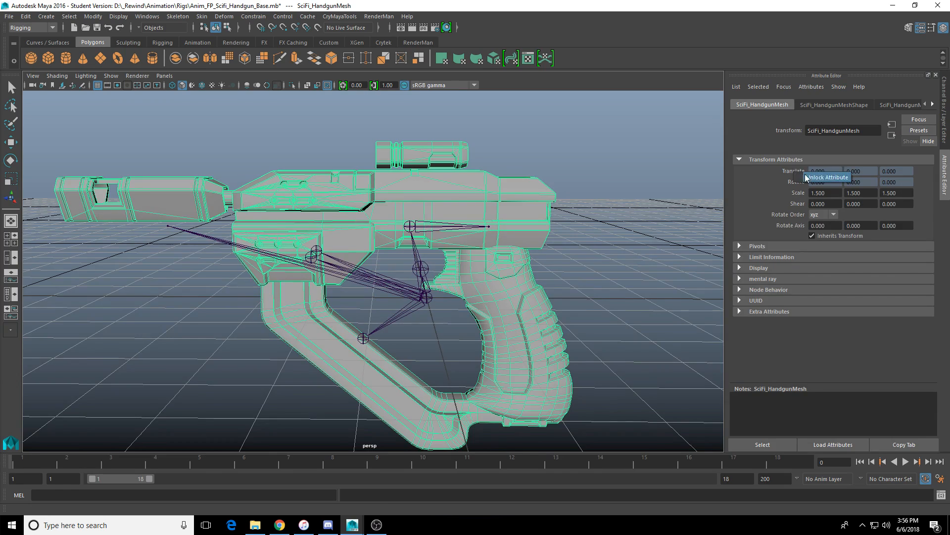
# Step: Move the handgun mesh to about Y 3.244 and Z 1.597 so its trigger lines up with the trigger joint
pyautogui.press('w')
pyautogui.scroll(5, 468, 287)
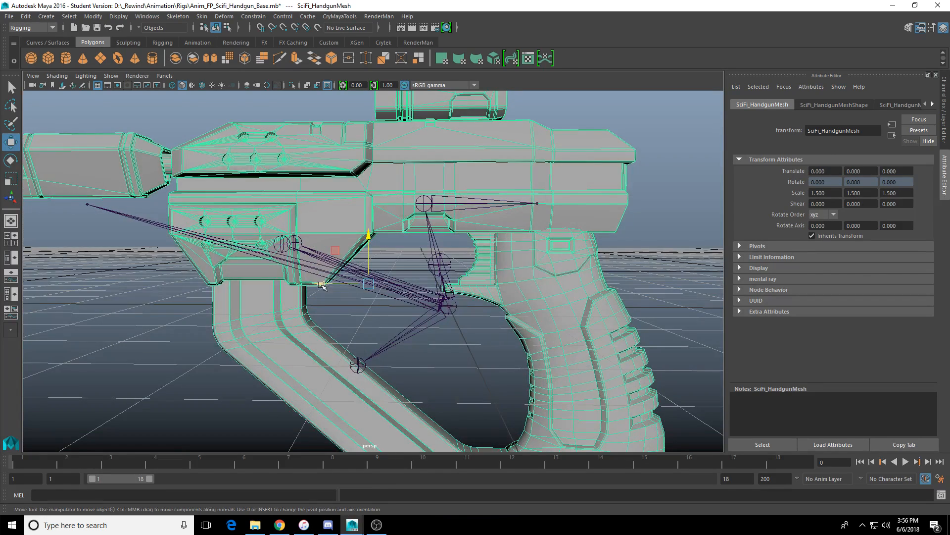
pyautogui.moveTo(351, 283); pyautogui.dragTo(312, 283)
pyautogui.moveTo(331, 239); pyautogui.dragTo(344, 217)
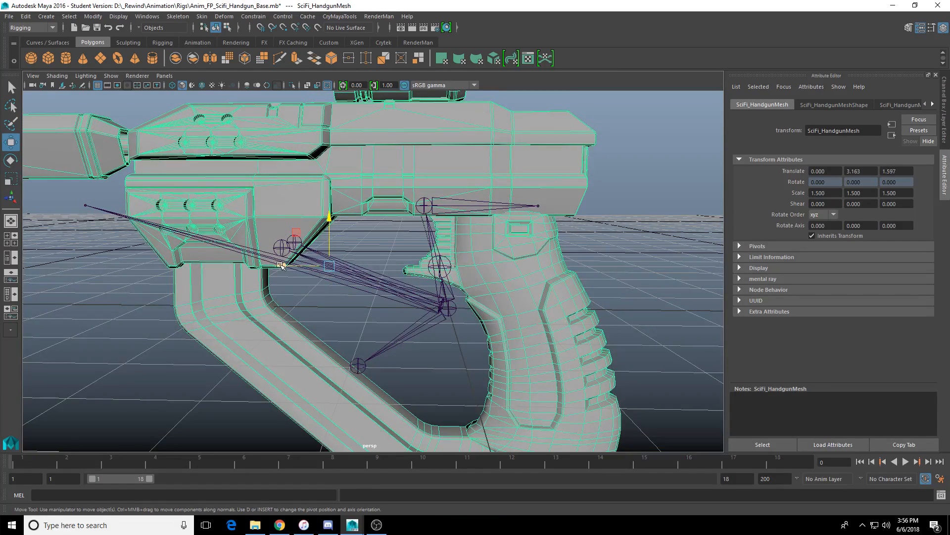
pyautogui.moveTo(282, 265); pyautogui.dragTo(309, 286)
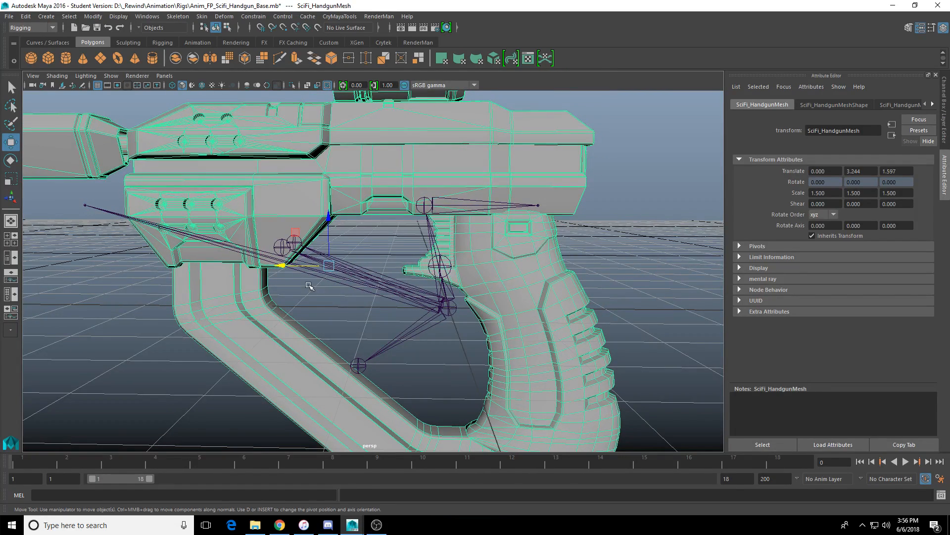
# Step: Move the muzzle_tip joint forward and up to the front of the enlarged barrel, to about Y 44.95 and Z 12.563
pyautogui.press('f')
pyautogui.scroll(2, 399, 262)
pyautogui.scroll(1, 442, 215)
pyautogui.keyDown('alt'); pyautogui.moveTo(442, 215); pyautogui.dragTo(465, 272, button='middle'); pyautogui.keyUp('alt')
pyautogui.click(238, 252)
pyautogui.keyDown('alt'); pyautogui.moveTo(240, 265); pyautogui.dragTo(246, 295); pyautogui.keyUp('alt')
pyautogui.keyDown('alt'); pyautogui.moveTo(246, 295); pyautogui.dragTo(427, 312, button='middle'); pyautogui.keyUp('alt')
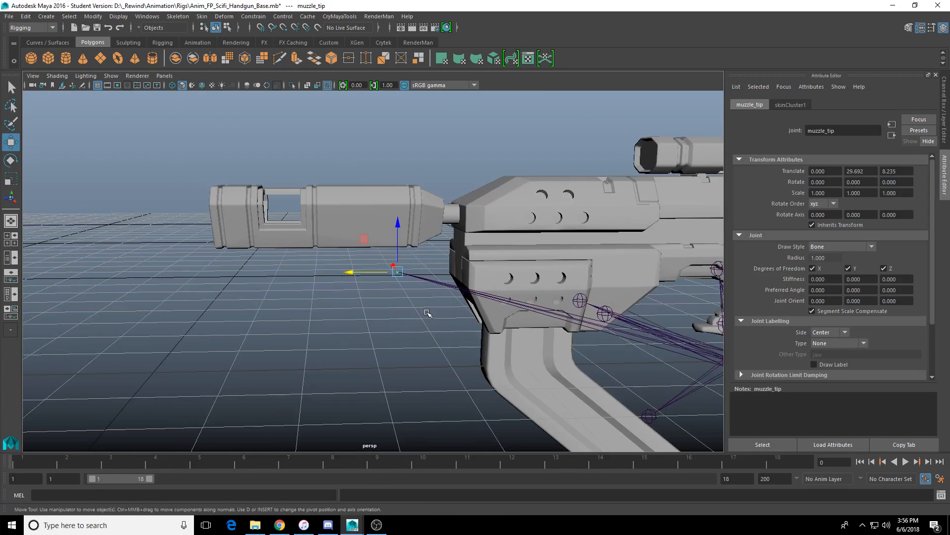
pyautogui.keyDown('alt'); pyautogui.moveTo(427, 312); pyautogui.dragTo(450, 309); pyautogui.keyUp('alt')
pyautogui.moveTo(353, 273); pyautogui.dragTo(177, 281)
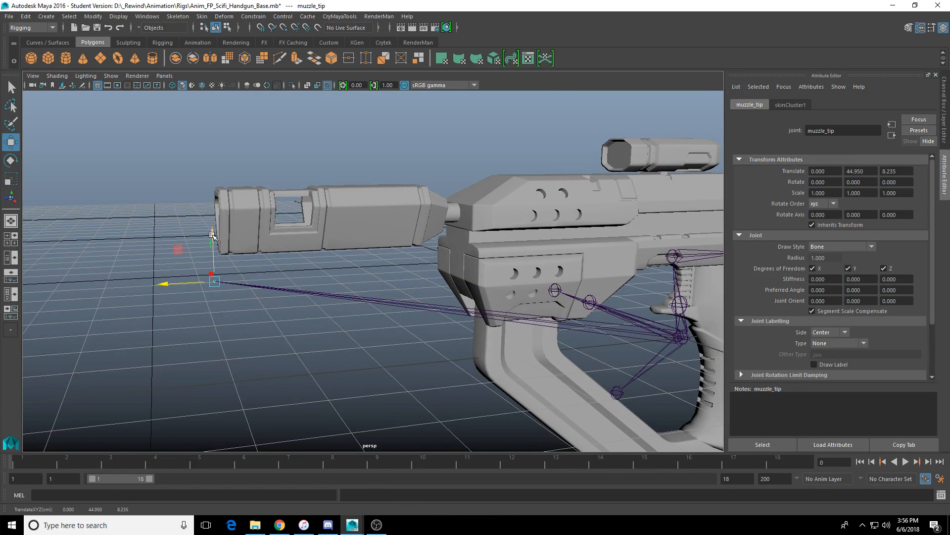
pyautogui.moveTo(212, 236); pyautogui.dragTo(212, 184)
# Step: Fine-tune the muzzle_tip joint in the side view to about Y 44.549 and Z 13.005, at the barrel's front face
pyautogui.press('space')
pyautogui.press('space')
pyautogui.scroll(4, 424, 293)
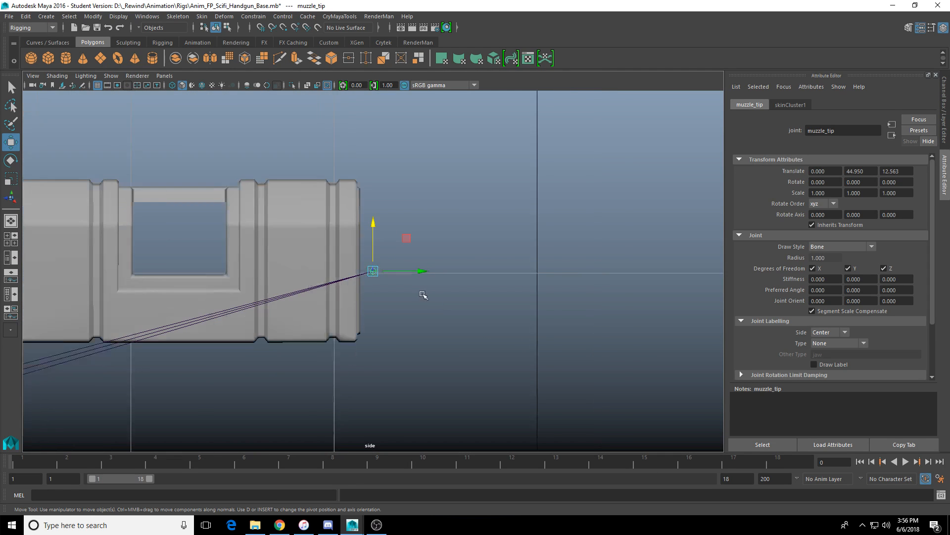
pyautogui.moveTo(418, 272)
pyautogui.mouseDown()
pyautogui.moveTo(365, 274)
pyautogui.moveTo(408, 270)
pyautogui.mouseUp()
pyautogui.moveTo(355, 223); pyautogui.dragTo(354, 200)
pyautogui.press('space')
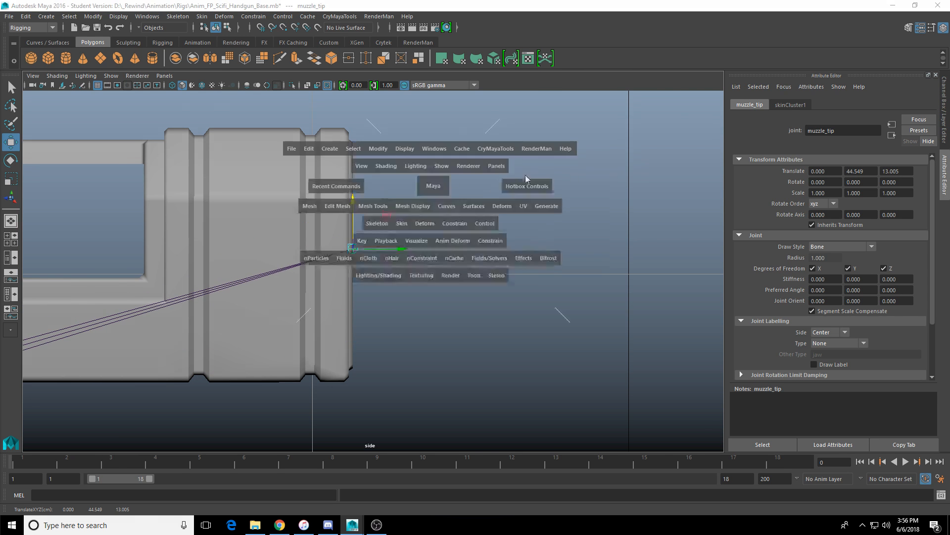
# Step: Move the mag joint forward and down into the enlarged magazine, to about Y 11.964 and Z -6.212
pyautogui.keyDown('alt'); pyautogui.moveTo(518, 266); pyautogui.dragTo(326, 247); pyautogui.keyUp('alt')
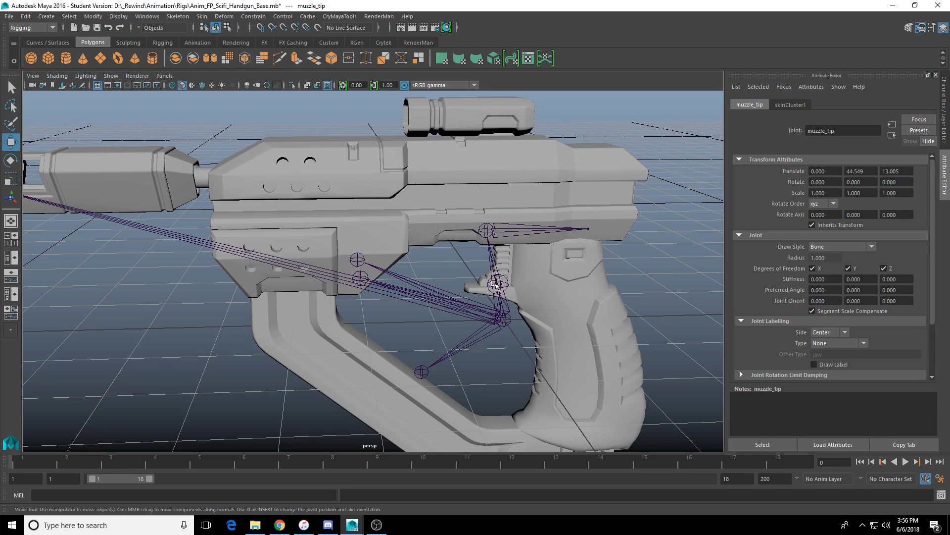
pyautogui.click(420, 370)
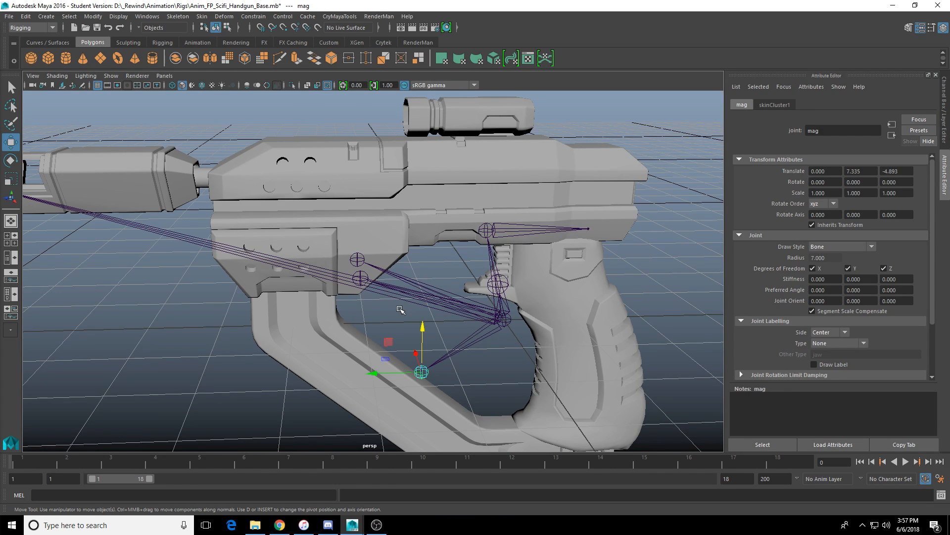
pyautogui.keyDown('alt'); pyautogui.moveTo(401, 310); pyautogui.dragTo(322, 337); pyautogui.keyUp('alt')
pyautogui.moveTo(366, 283); pyautogui.dragTo(365, 303)
# Step: Select both magazine latch joints and move them together to about Y 19.892 and Z 8.984, onto the latch plates
pyautogui.keyDown('alt'); pyautogui.moveTo(371, 305); pyautogui.dragTo(375, 257); pyautogui.keyUp('alt')
pyautogui.keyDown('alt'); pyautogui.moveTo(376, 257); pyautogui.dragTo(410, 340, button='middle'); pyautogui.keyUp('alt')
pyautogui.scroll(4, 411, 340)
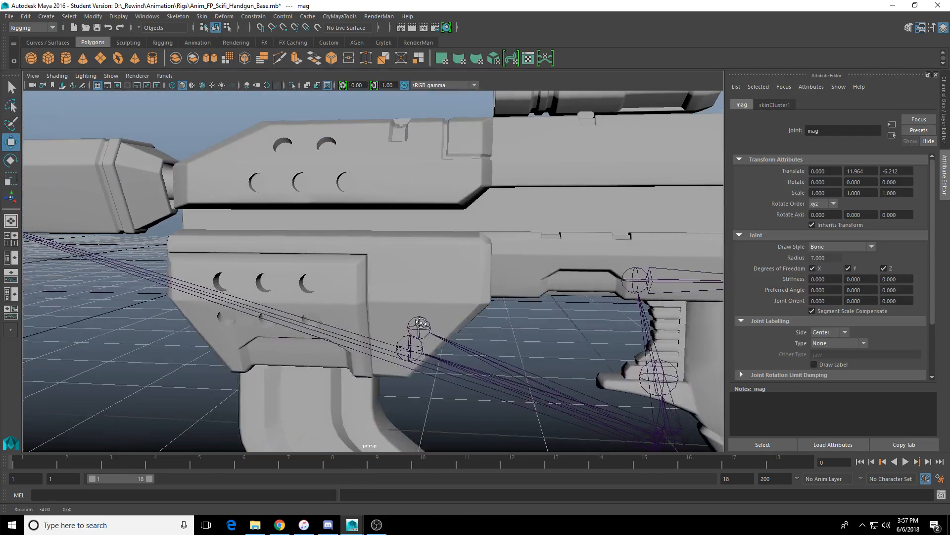
pyautogui.click(417, 356)
pyautogui.keyDown('shift'); pyautogui.click(421, 320); pyautogui.keyUp('shift')
pyautogui.keyDown('alt'); pyautogui.moveTo(420, 321); pyautogui.dragTo(241, 254); pyautogui.keyUp('alt')
pyautogui.scroll(-3, 289, 225)
pyautogui.moveTo(279, 214); pyautogui.dragTo(280, 218)
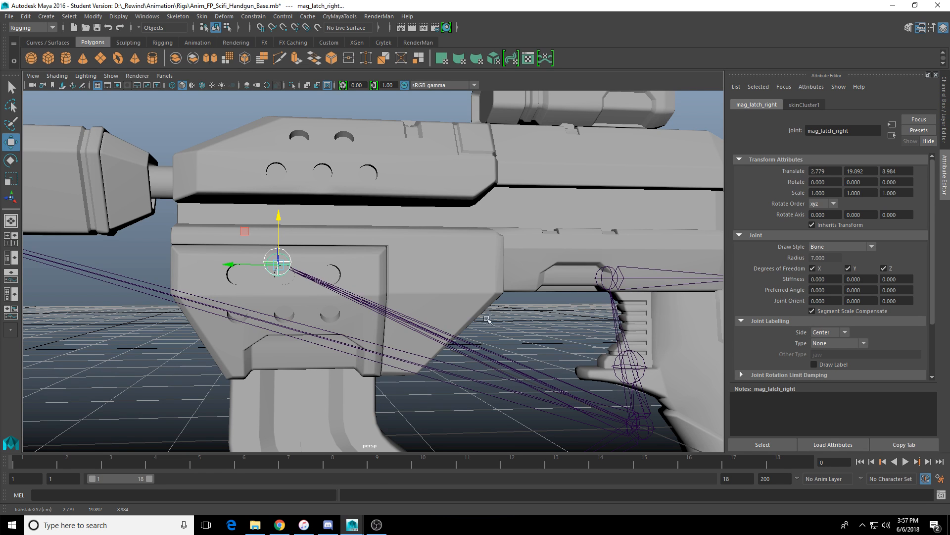
# Step: Move the slide joint up and back to about Y -1.68 and Z 13.526, in line with the gun's upper slide
pyautogui.keyDown('alt'); pyautogui.moveTo(487, 320); pyautogui.dragTo(316, 274, button='middle'); pyautogui.keyUp('alt')
pyautogui.scroll(2, 382, 253)
pyautogui.click(459, 228)
pyautogui.scroll(-4, 459, 234)
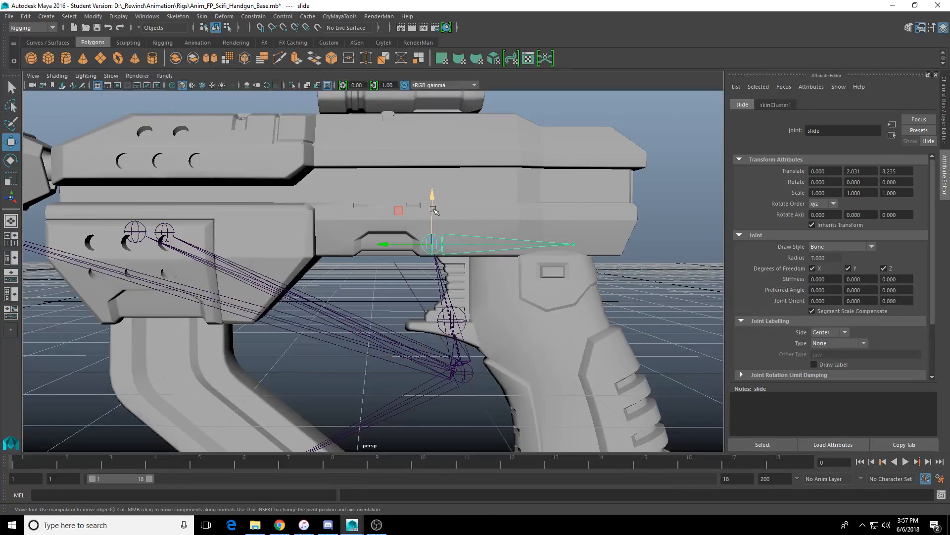
pyautogui.moveTo(432, 198); pyautogui.dragTo(456, 144)
pyautogui.keyDown('alt'); pyautogui.moveTo(455, 145); pyautogui.dragTo(458, 198, button='middle'); pyautogui.keyUp('alt')
pyautogui.scroll(3, 305, 208)
pyautogui.keyDown('alt'); pyautogui.moveTo(459, 197); pyautogui.dragTo(155, 269); pyautogui.keyUp('alt')
pyautogui.keyDown('alt'); pyautogui.moveTo(254, 303); pyautogui.dragTo(455, 170, button='middle'); pyautogui.keyUp('alt')
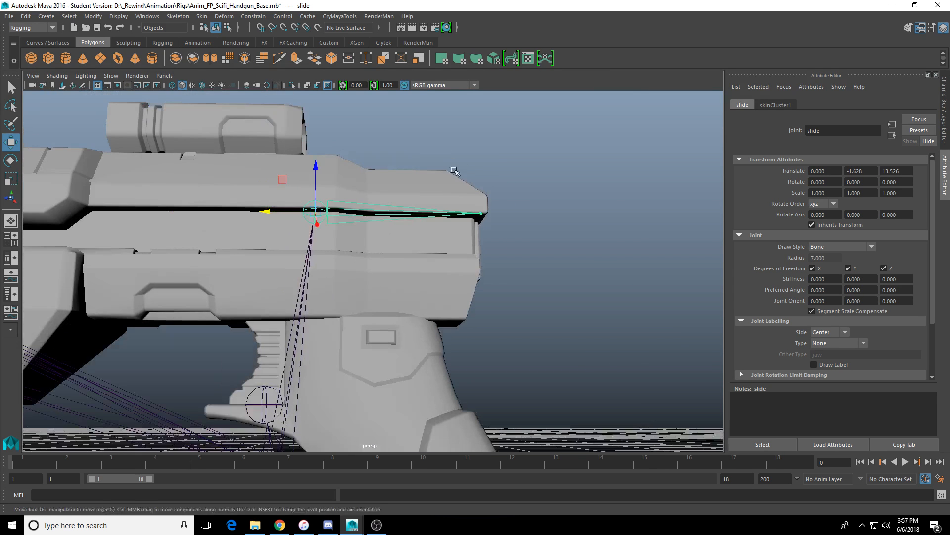
pyautogui.moveTo(263, 212); pyautogui.dragTo(355, 322)
# Step: Select the handgun mesh together with all its joints and apply Bind Skin
pyautogui.click(255, 407)
pyautogui.scroll(-4, 355, 323)
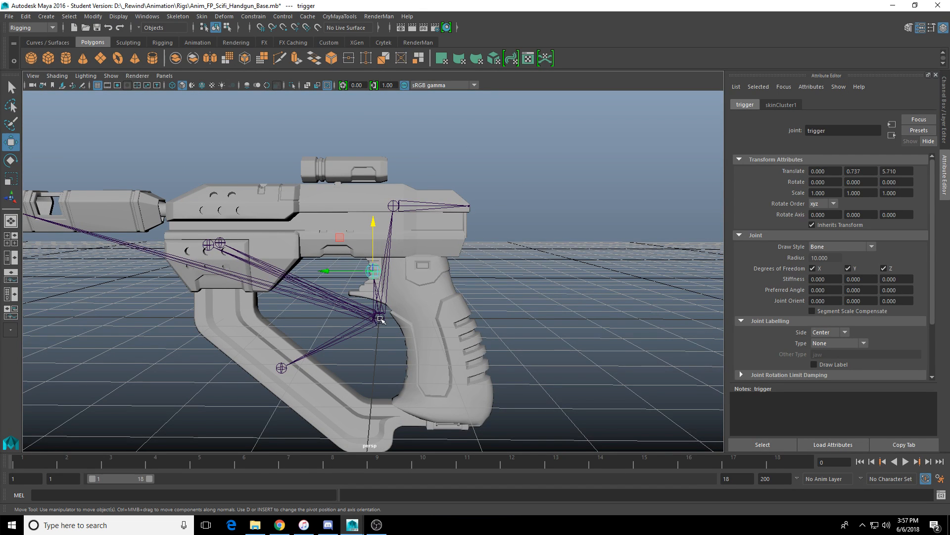
pyautogui.click(419, 298)
pyautogui.press('q')
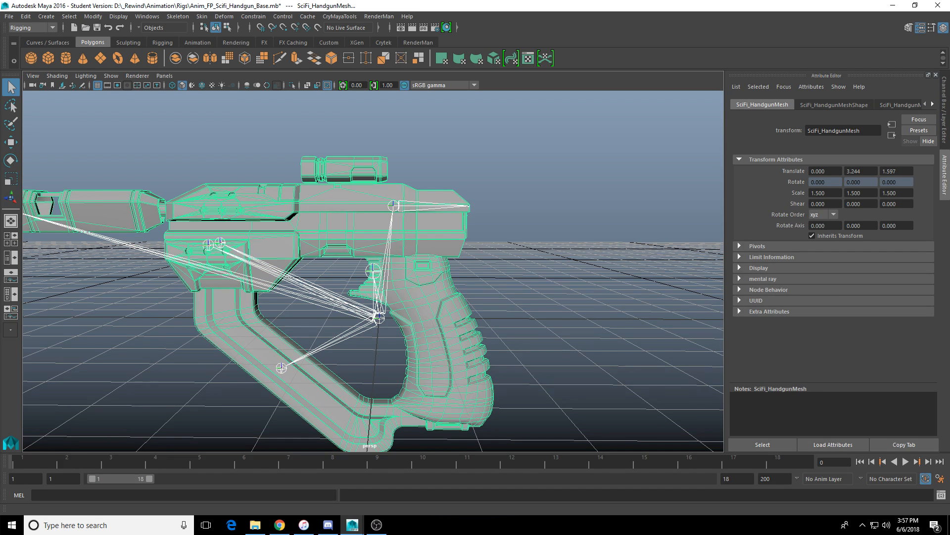
pyautogui.click(419, 295)
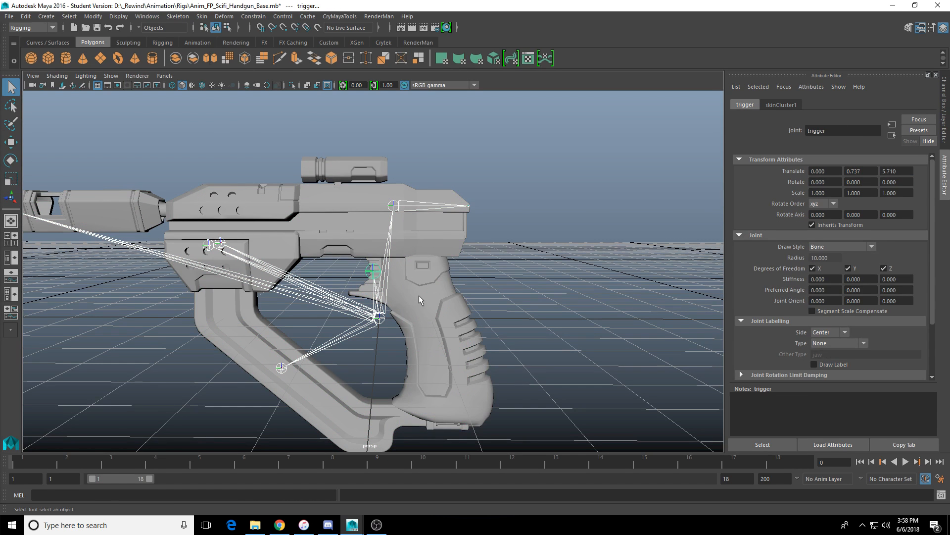
pyautogui.click(203, 16)
pyautogui.click(241, 40)
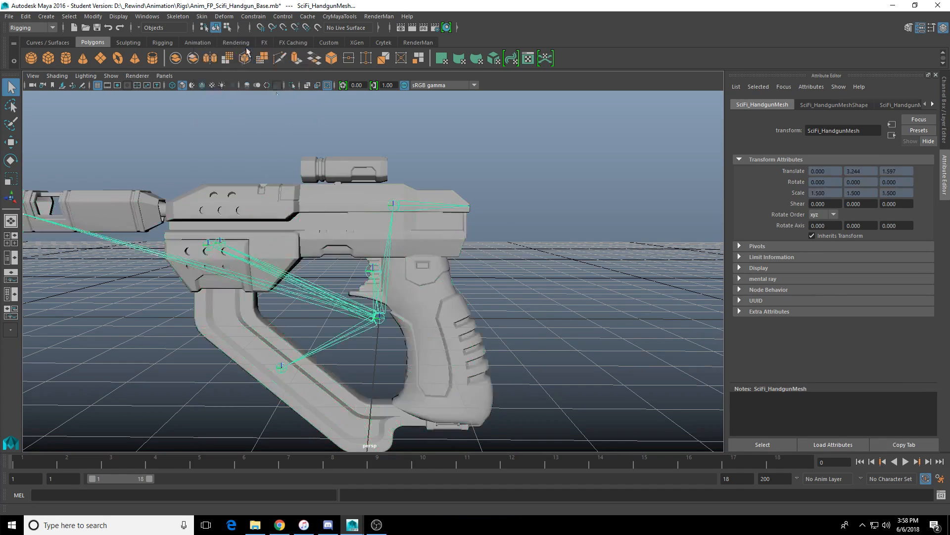
# Step: Test the new binding by moving the trigger joint and the slide joint, undoing each move
pyautogui.scroll(3, 385, 297)
pyautogui.keyDown('alt'); pyautogui.moveTo(385, 297); pyautogui.dragTo(385, 327); pyautogui.keyUp('alt')
pyautogui.scroll(-2, 385, 327)
pyautogui.press('w')
pyautogui.moveTo(380, 278)
pyautogui.mouseDown()
pyautogui.moveTo(381, 217)
pyautogui.moveTo(382, 285)
pyautogui.mouseUp()
pyautogui.hotkey('ctrl', 'z')
pyautogui.click(395, 197)
pyautogui.moveTo(347, 199); pyautogui.dragTo(422, 230)
pyautogui.hotkey('ctrl', 'z')
pyautogui.hotkey('ctrl', 'z')
# Step: Test the mag_latch_left joint by rotating it, and undo the trial transforms
pyautogui.keyDown('alt'); pyautogui.moveTo(267, 313); pyautogui.dragTo(265, 256); pyautogui.keyUp('alt')
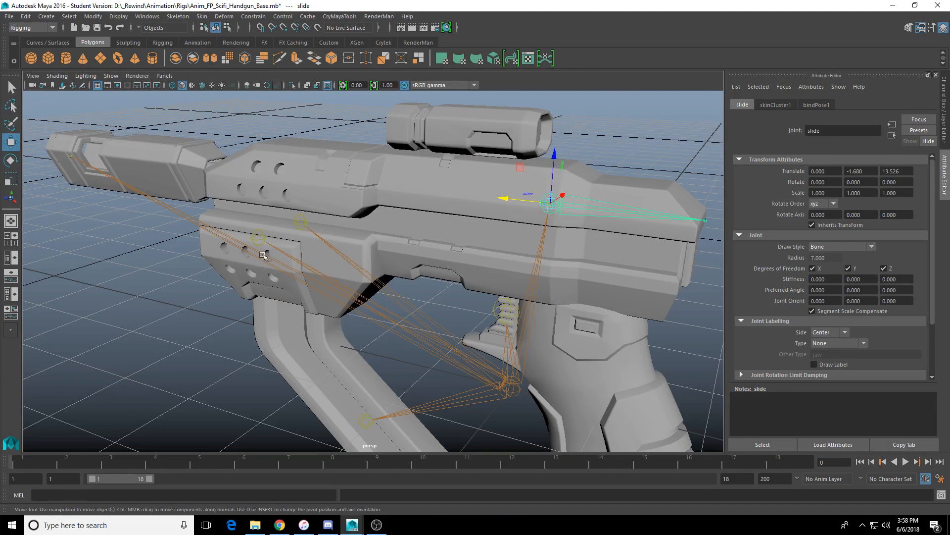
pyautogui.click(260, 235)
pyautogui.press('e')
pyautogui.moveTo(242, 210); pyautogui.dragTo(400, 264)
pyautogui.hotkey('ctrl', 'z')
pyautogui.press('w')
pyautogui.hotkey('ctrl', 'z')
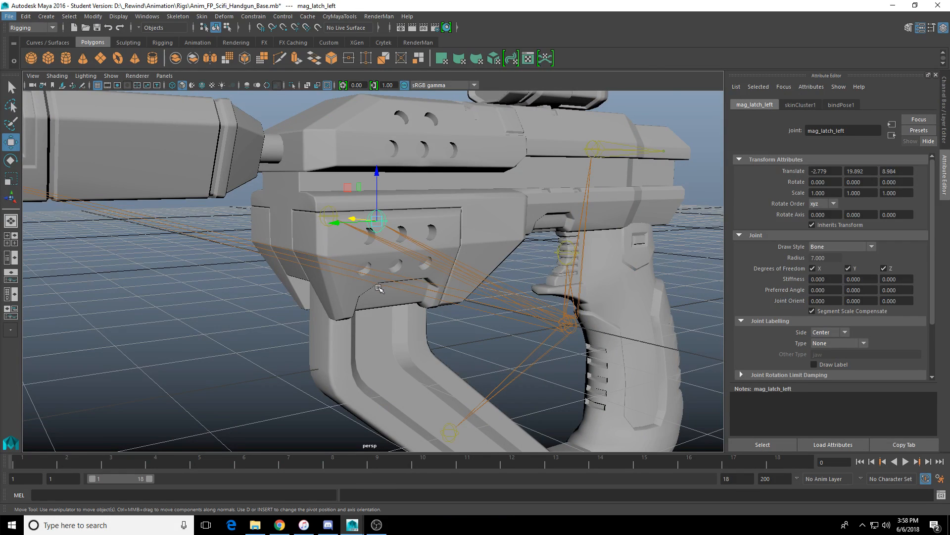
# Step: Test the mag joint by moving it away from the gun, and undo the move
pyautogui.scroll(-4, 377, 263)
pyautogui.keyDown('alt'); pyautogui.moveTo(434, 329); pyautogui.dragTo(417, 332); pyautogui.keyUp('alt')
pyautogui.click(414, 373)
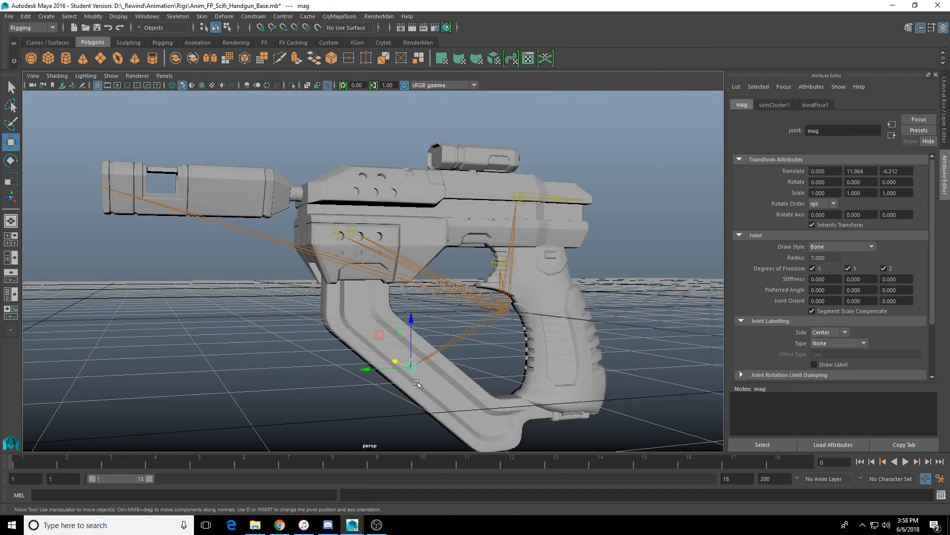
pyautogui.keyDown('alt'); pyautogui.moveTo(413, 373); pyautogui.dragTo(395, 360); pyautogui.keyUp('alt')
pyautogui.moveTo(393, 314); pyautogui.dragTo(311, 344)
pyautogui.hotkey('ctrl', 'z')
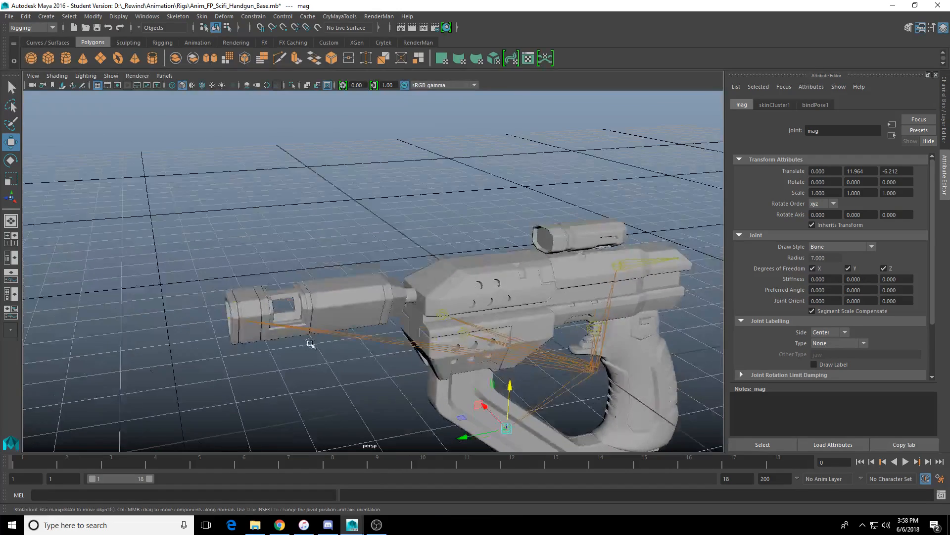
# Step: Check the trigger joint up close, clear the selection, and save the handgun base rig scene
pyautogui.keyDown('alt'); pyautogui.moveTo(515, 340); pyautogui.dragTo(505, 338); pyautogui.keyUp('alt')
pyautogui.click(596, 341)
pyautogui.press('f')
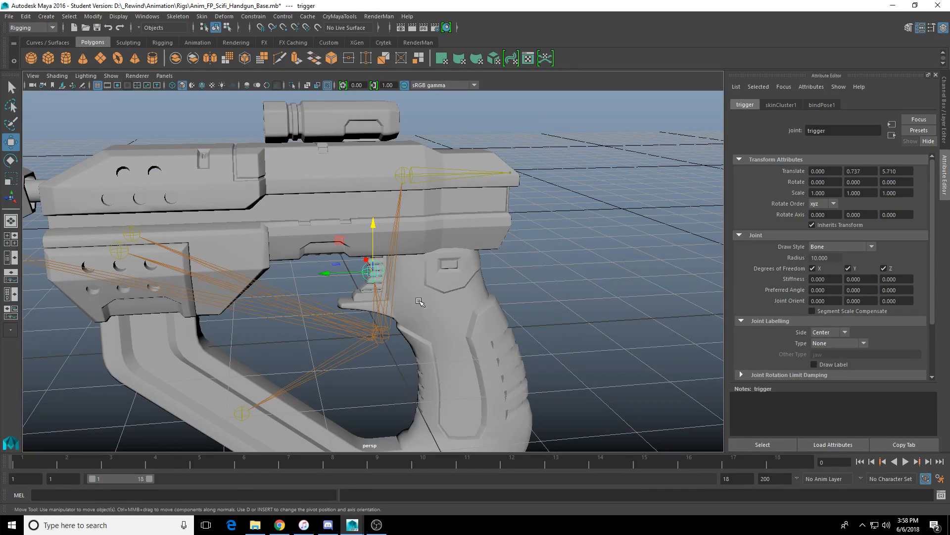
pyautogui.click(342, 274)
pyautogui.keyDown('alt'); pyautogui.moveTo(336, 275); pyautogui.dragTo(297, 297); pyautogui.keyUp('alt')
pyautogui.click(332, 293)
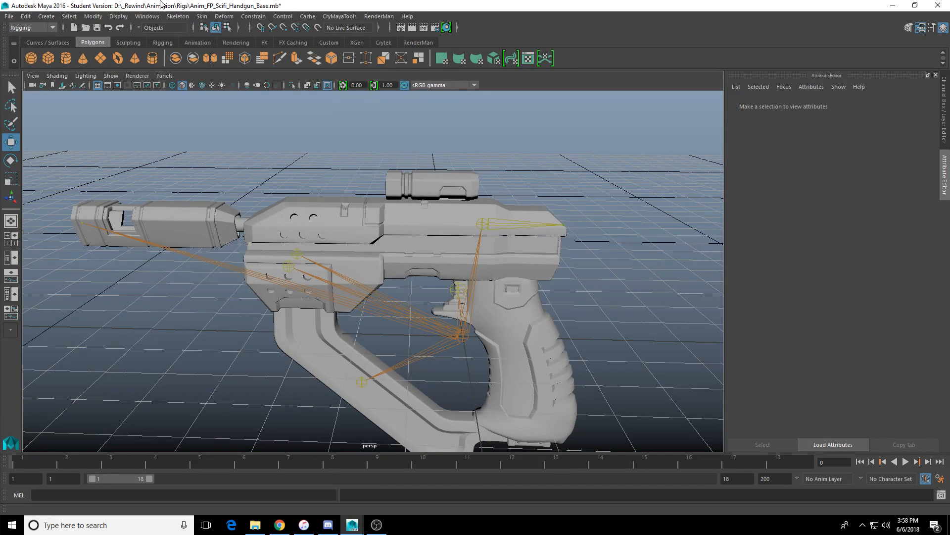
pyautogui.hotkey('ctrl', 's')
pyautogui.click(437, 271)
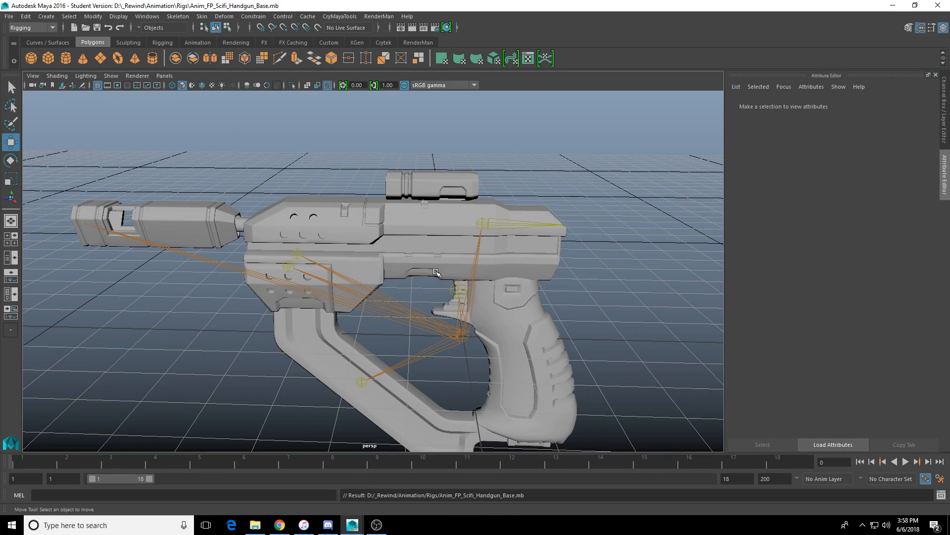
# Step: Test the grip joint by moving it together with the whole gun, and undo the move
pyautogui.click(469, 335)
pyautogui.click(551, 262)
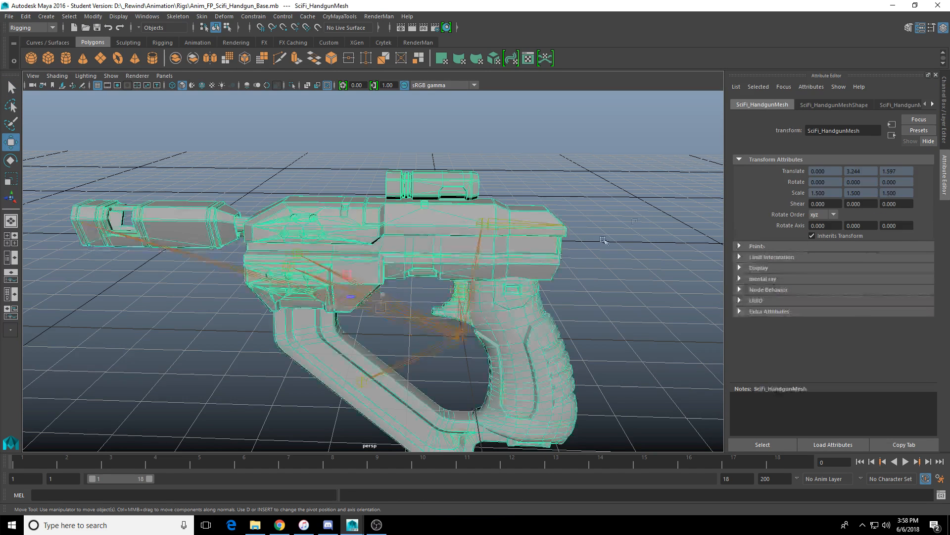
pyautogui.click(462, 337)
pyautogui.moveTo(461, 336); pyautogui.dragTo(453, 347)
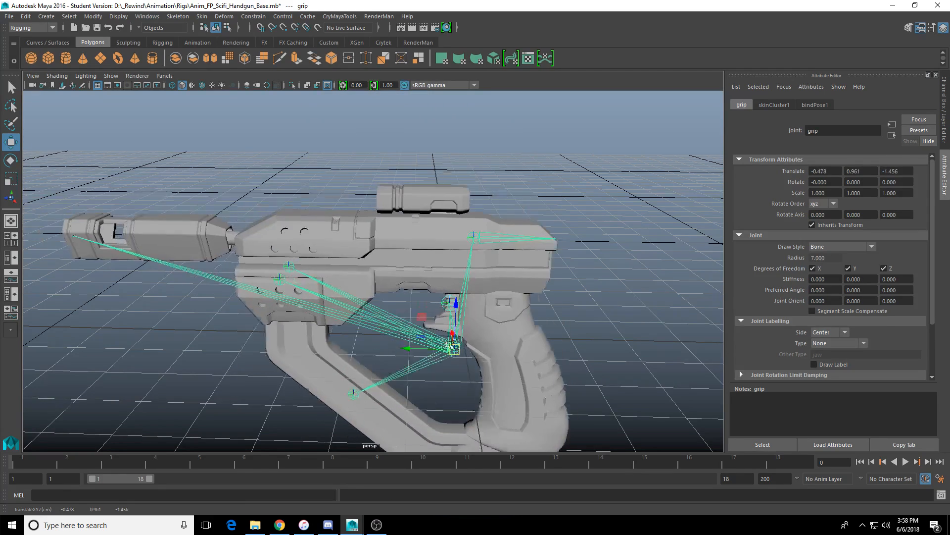
pyautogui.hotkey('ctrl', 'z')
pyautogui.scroll(-6, 300, 205)
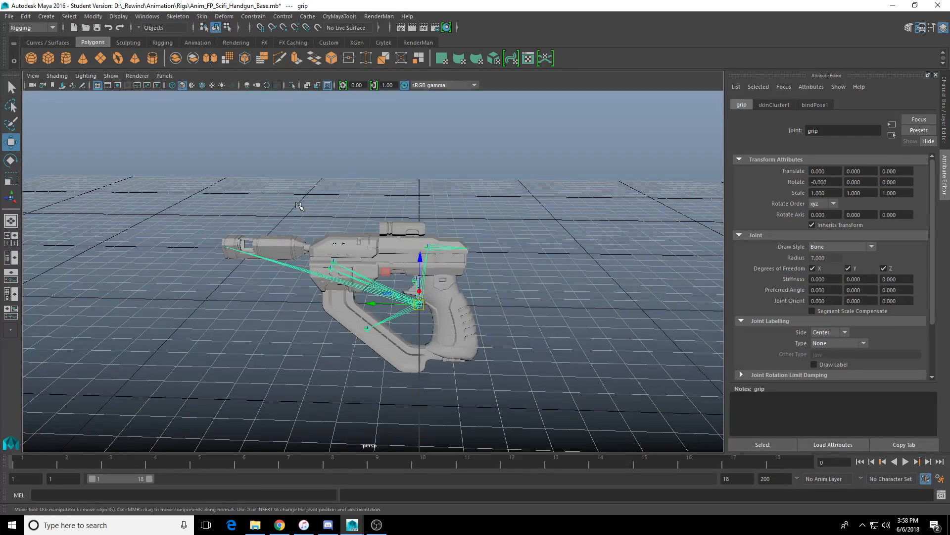
pyautogui.scroll(5, 299, 206)
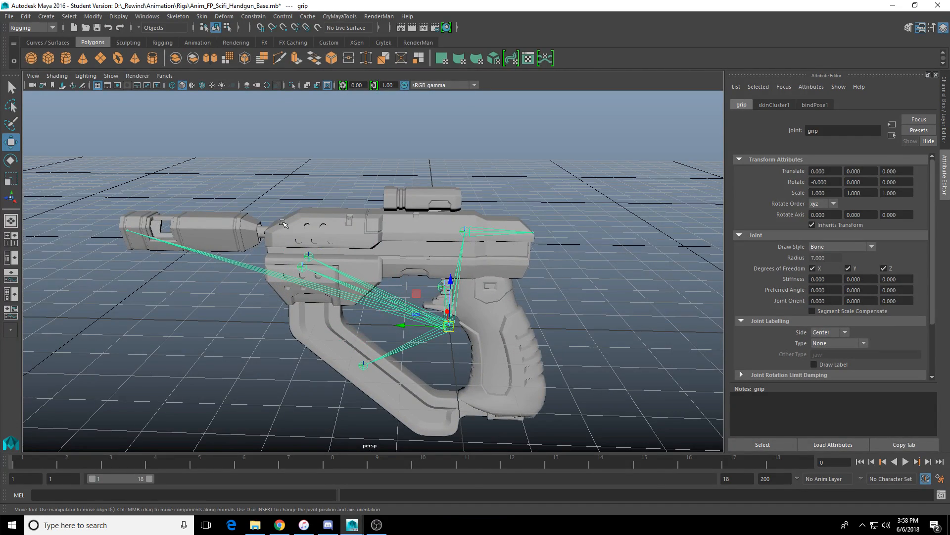
pyautogui.press('XF86AudioLowerVolume')
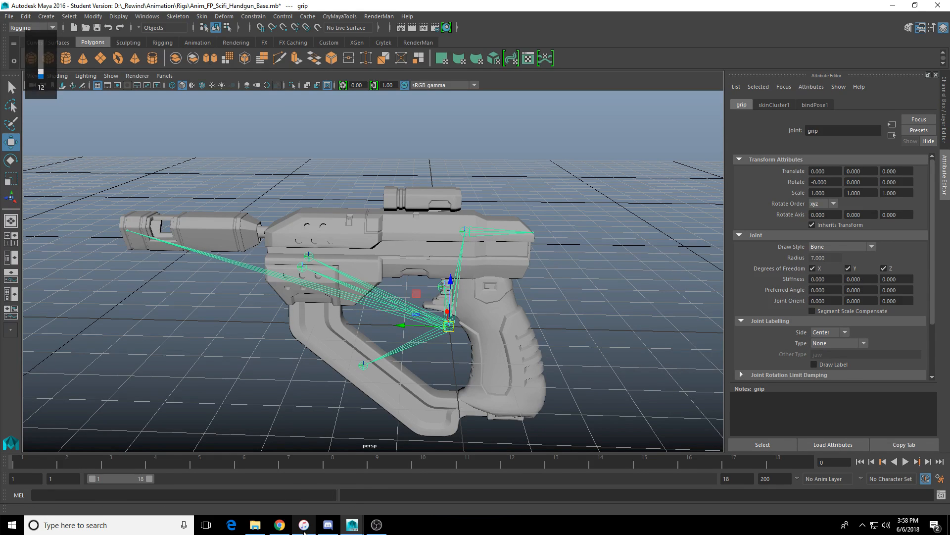
pyautogui.moveTo(328, 527)
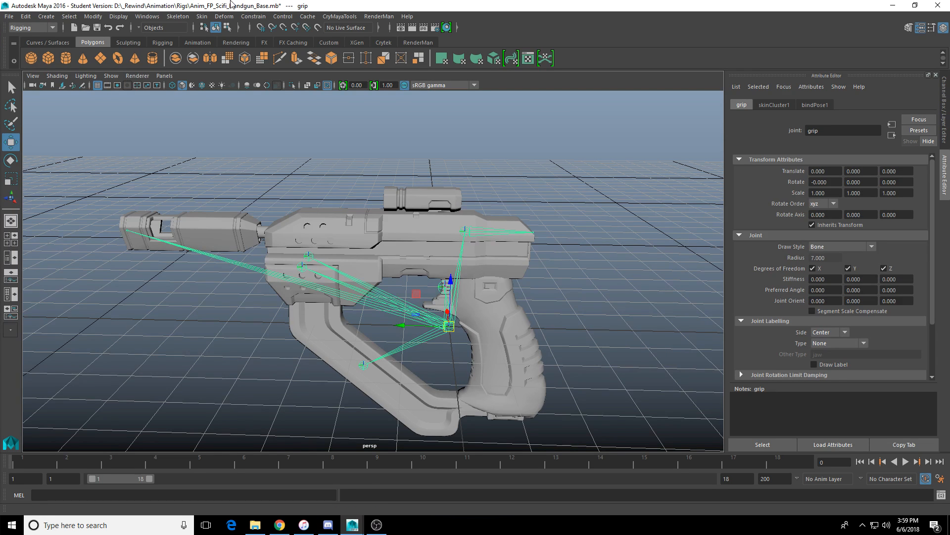
# Step: Save the handgun base rig scene and open the arms rig Fingers_Mckenzie_Arms_WIP_V2.0001.mb
pyautogui.click(9, 17)
pyautogui.click(45, 60)
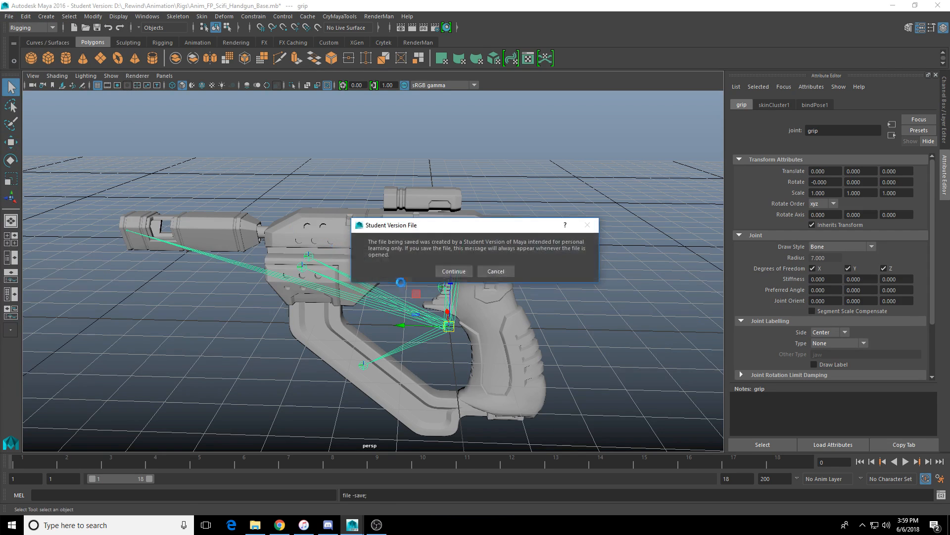
pyautogui.click(452, 329)
pyautogui.click(9, 16)
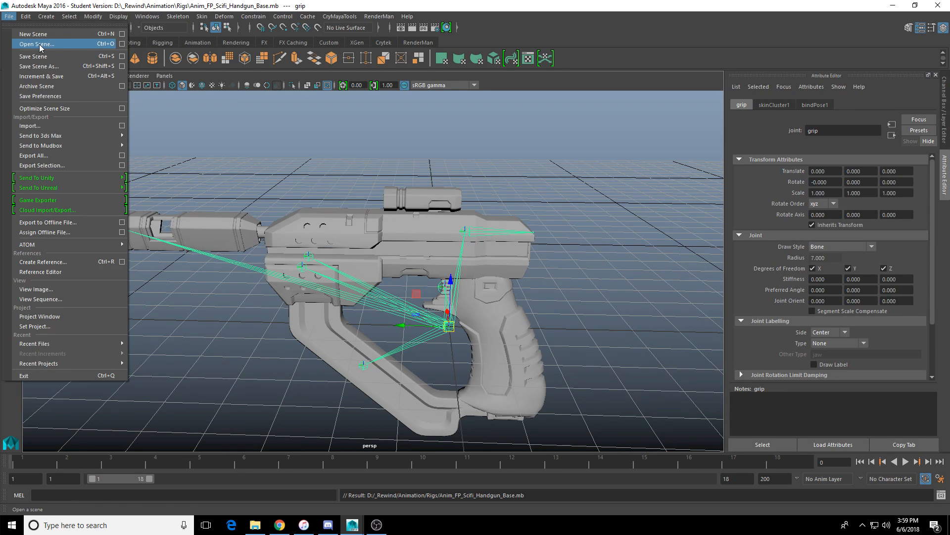
pyautogui.click(62, 45)
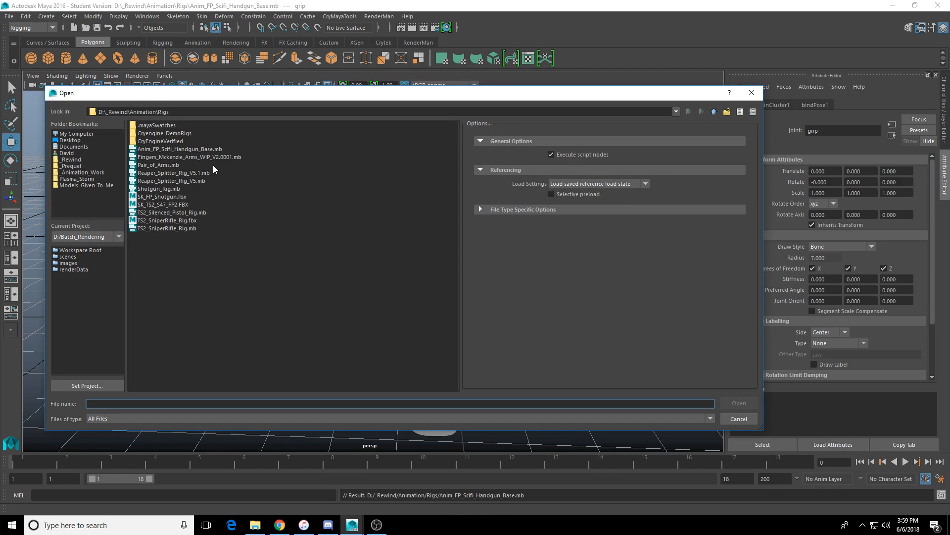
pyautogui.doubleClick(231, 157)
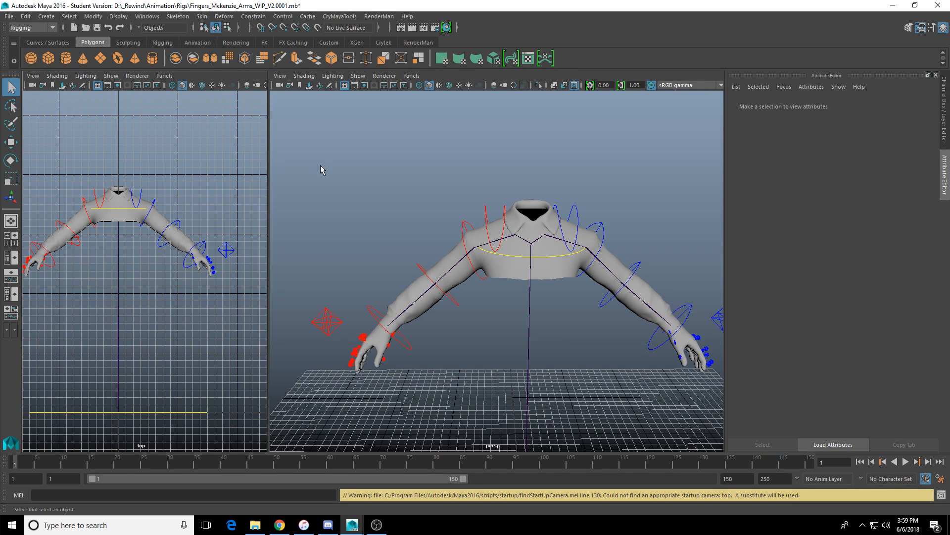
# Step: From the import file browser, create a folder named Gun_Rigs inside Rigs and move Anim_FP_Scifi_Handgun_Base.mb into it
pyautogui.click(8, 17)
pyautogui.click(71, 127)
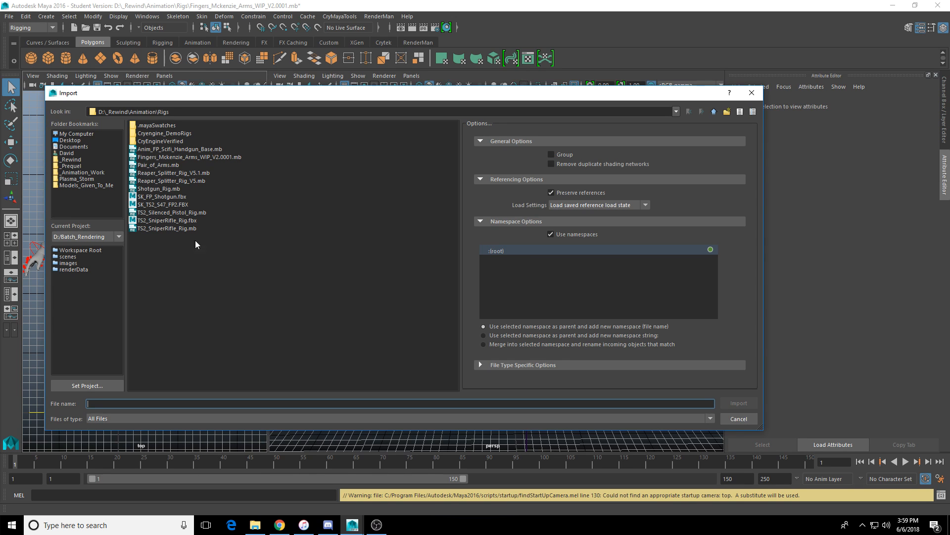
pyautogui.rightClick(180, 266)
pyautogui.click(203, 286)
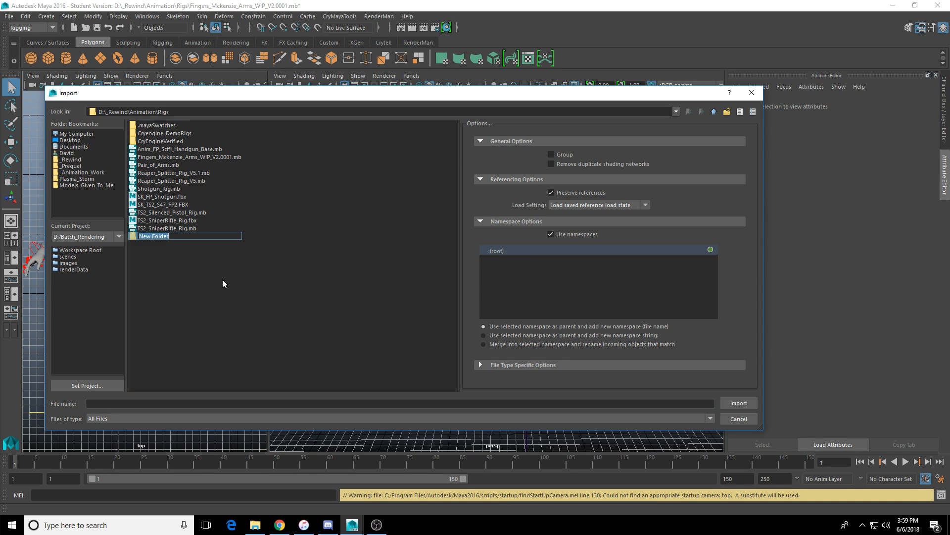
pyautogui.press('BackSpace')
pyautogui.write('Finished')
pyautogui.press('BackSpace')
pyautogui.press('BackSpace')
pyautogui.press('BackSpace')
pyautogui.press('BackSpace')
pyautogui.press('BackSpace')
pyautogui.press('BackSpace')
pyautogui.press('BackSpace')
pyautogui.press('BackSpace')
pyautogui.press('BackSpace')
pyautogui.write('W')
pyautogui.press('BackSpace')
pyautogui.write('Gun ')
pyautogui.write('Rigs')
pyautogui.press('Return')
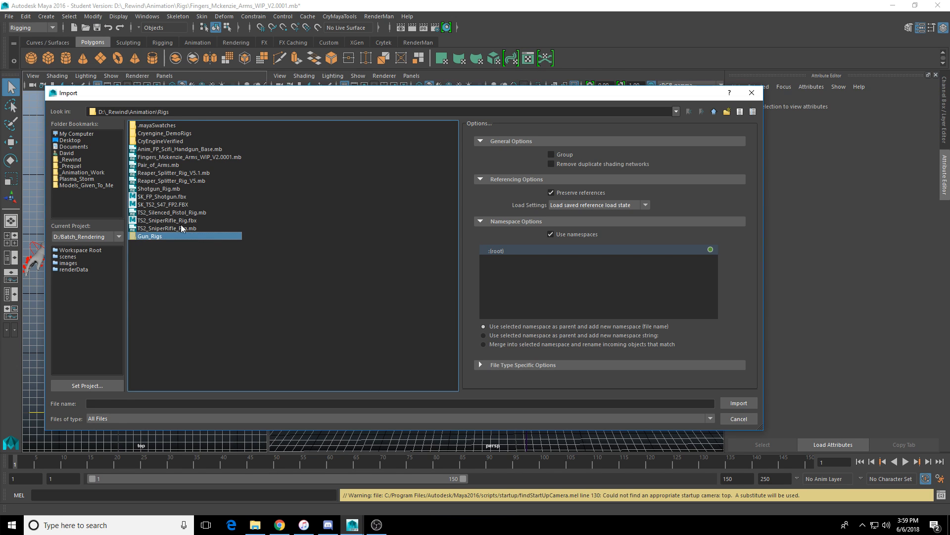
pyautogui.moveTo(213, 149); pyautogui.dragTo(165, 238)
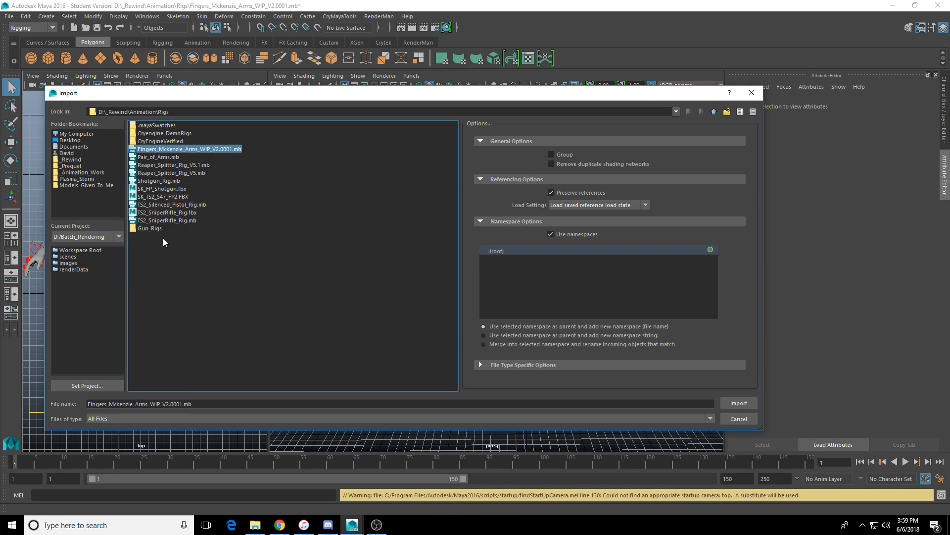
# Step: Import Anim_FP_Scifi_Handgun_Base.mb from the Gun_Rigs folder into the arms rig scene
pyautogui.doubleClick(159, 229)
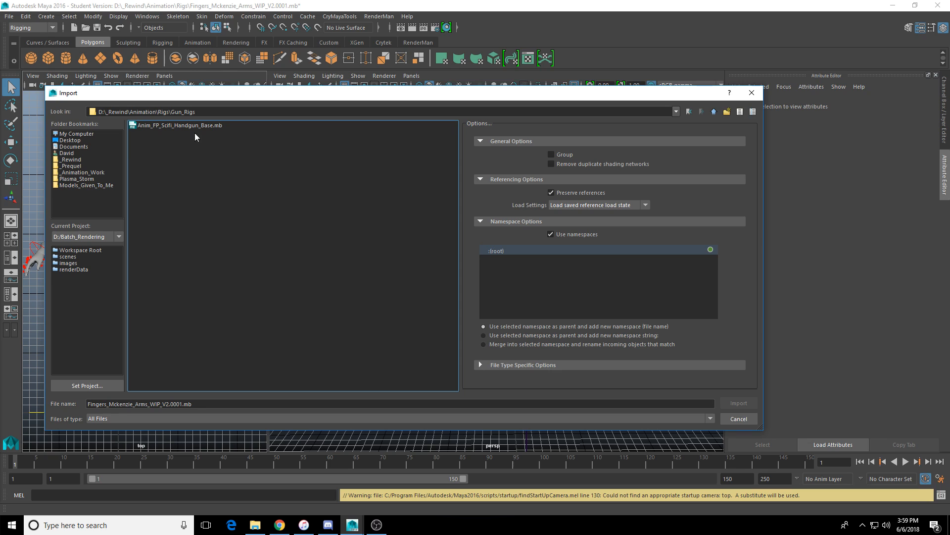
pyautogui.doubleClick(211, 127)
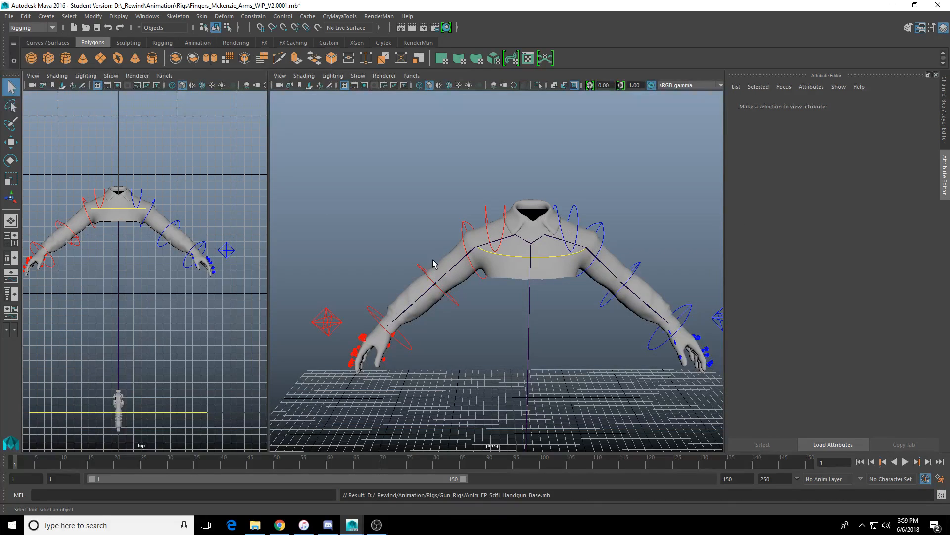
pyautogui.scroll(-5, 432, 263)
pyautogui.press('w')
pyautogui.press('f')
pyautogui.scroll(5, 448, 314)
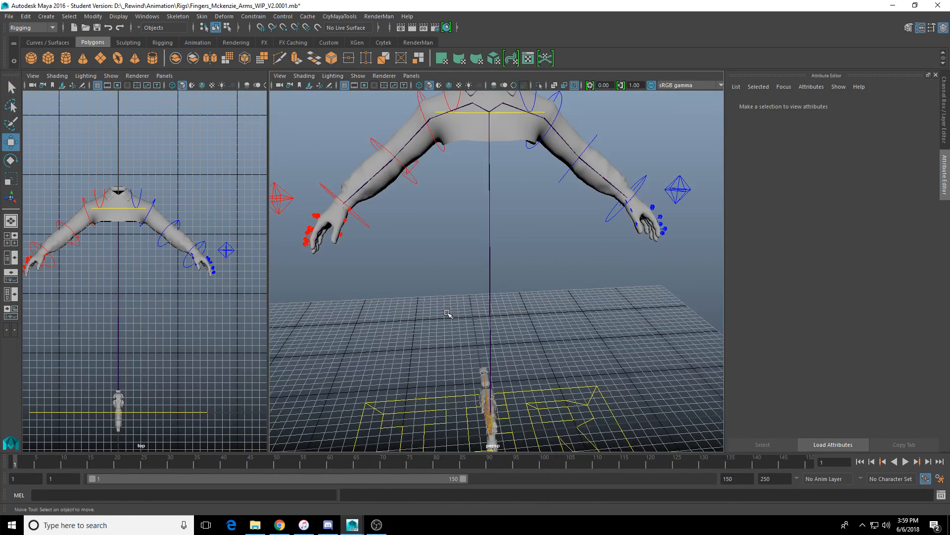
# Step: Try moving the arms' World_JNT joint at the origin, and undo the move
pyautogui.keyDown('alt'); pyautogui.moveTo(448, 314); pyautogui.dragTo(546, 385); pyautogui.keyUp('alt')
pyautogui.click(517, 332)
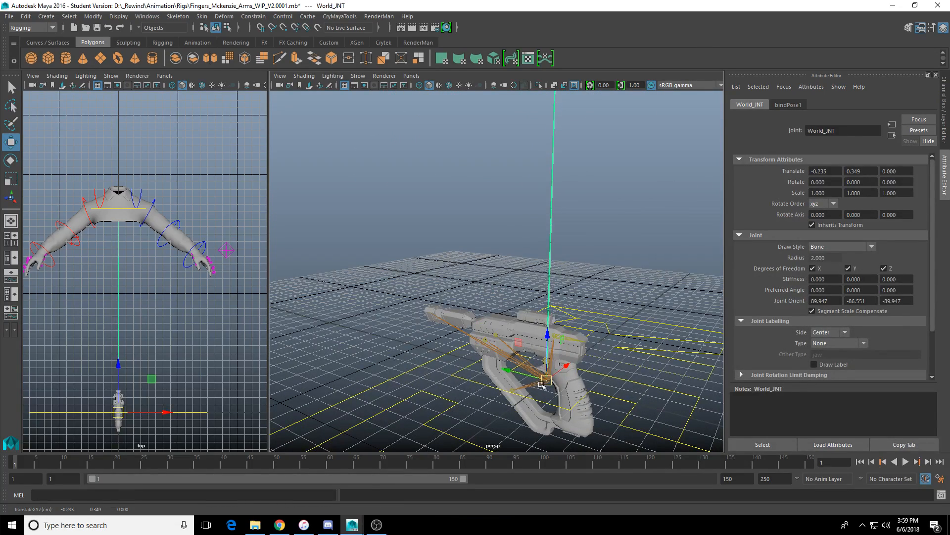
pyautogui.click(546, 385)
pyautogui.hotkey('ctrl', 'z')
pyautogui.hotkey('ctrl', 'z')
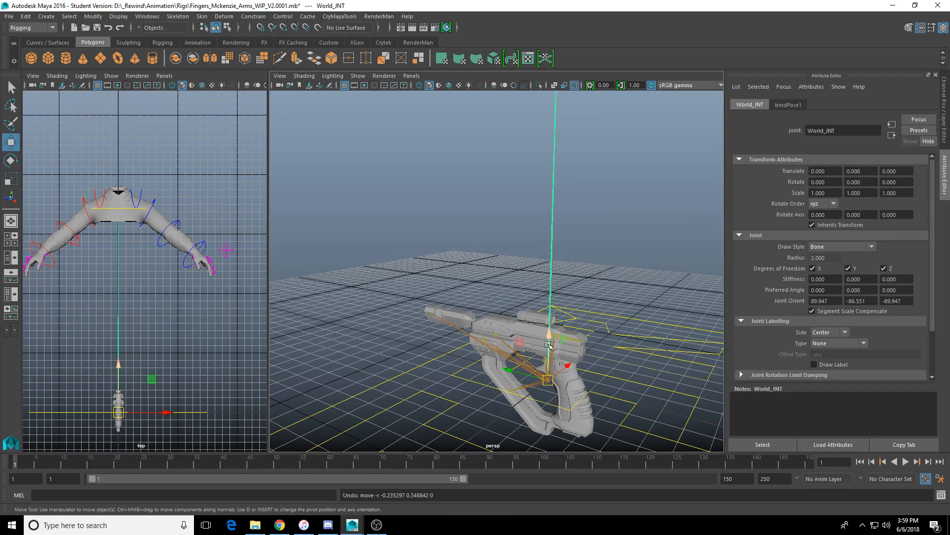
pyautogui.keyDown('alt'); pyautogui.moveTo(546, 385); pyautogui.dragTo(523, 380); pyautogui.keyUp('alt')
pyautogui.scroll(5, 523, 379)
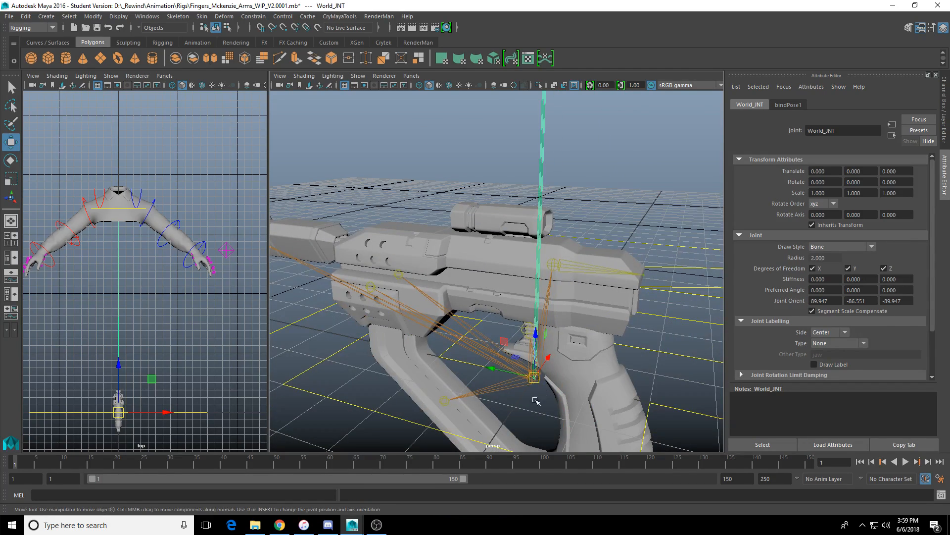
# Step: Move the imported handgun's grip joint up near the arms, to about -23.105, -50.773, 110.084
pyautogui.click(518, 383)
pyautogui.click(519, 384)
pyautogui.press('f')
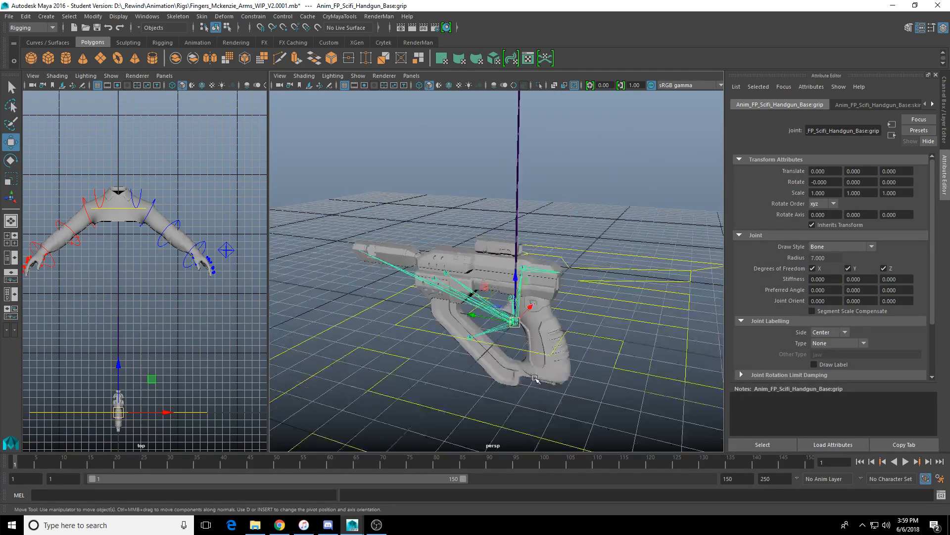
pyautogui.scroll(4, 494, 266)
pyautogui.keyDown('alt'); pyautogui.moveTo(494, 266); pyautogui.dragTo(435, 320); pyautogui.keyUp('alt')
pyautogui.moveTo(504, 333); pyautogui.dragTo(504, 203)
pyautogui.keyDown('alt'); pyautogui.moveTo(501, 210); pyautogui.dragTo(484, 217); pyautogui.keyUp('alt')
pyautogui.moveTo(542, 250); pyautogui.dragTo(517, 254)
pyautogui.keyDown('alt'); pyautogui.moveTo(490, 255); pyautogui.dragTo(555, 272); pyautogui.keyUp('alt')
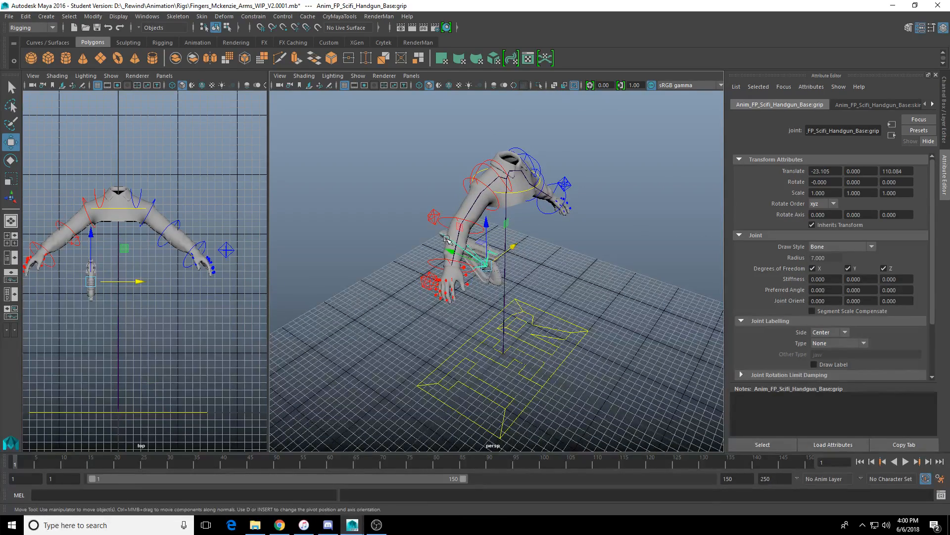
pyautogui.moveTo(456, 254); pyautogui.dragTo(515, 284)
pyautogui.click(8, 16)
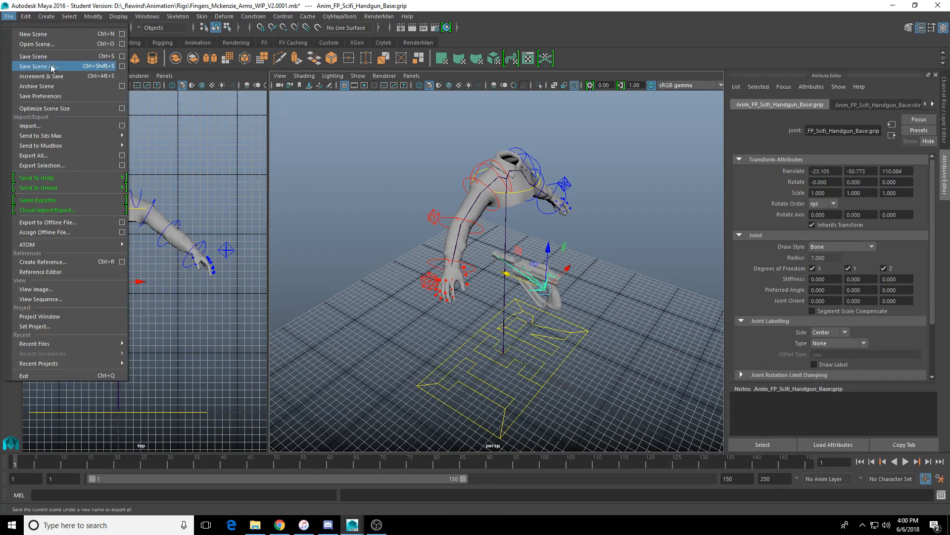
pyautogui.click(57, 75)
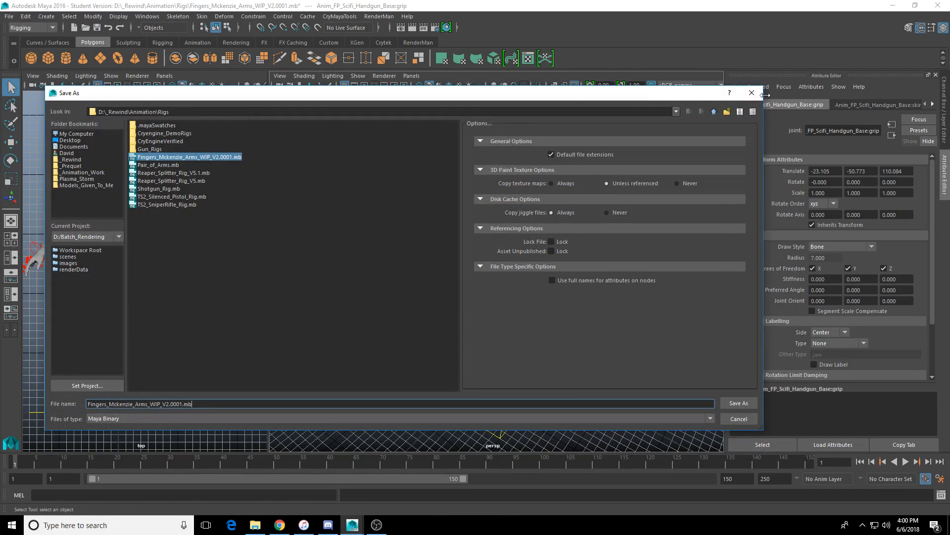
pyautogui.click(752, 93)
pyautogui.press('w')
pyautogui.keyDown('alt'); pyautogui.moveTo(406, 208); pyautogui.dragTo(333, 168); pyautogui.keyUp('alt')
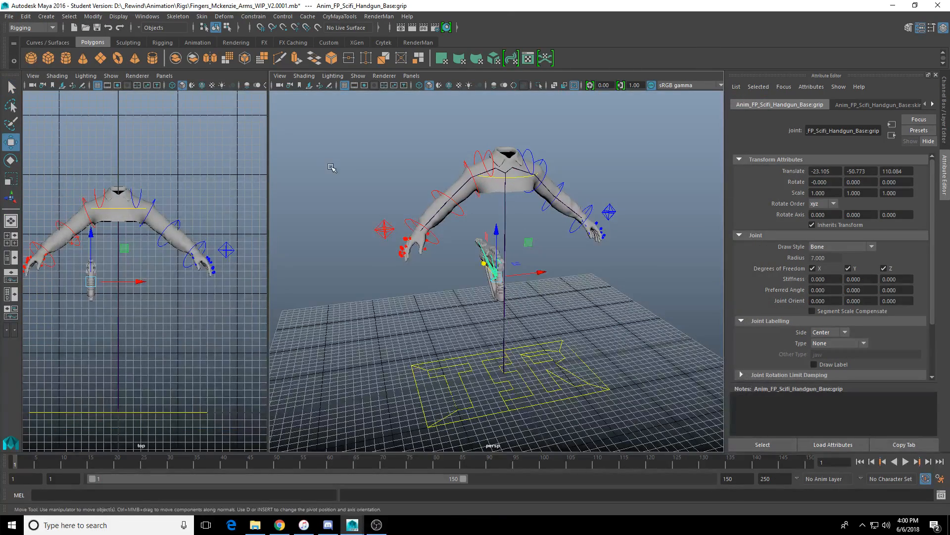
# Step: Start a new scene, discarding the current changes, and reference Fingers_Mckenzie_Arms_WIP_V2.0001.mb from the Rigs folder into it
pyautogui.click(9, 16)
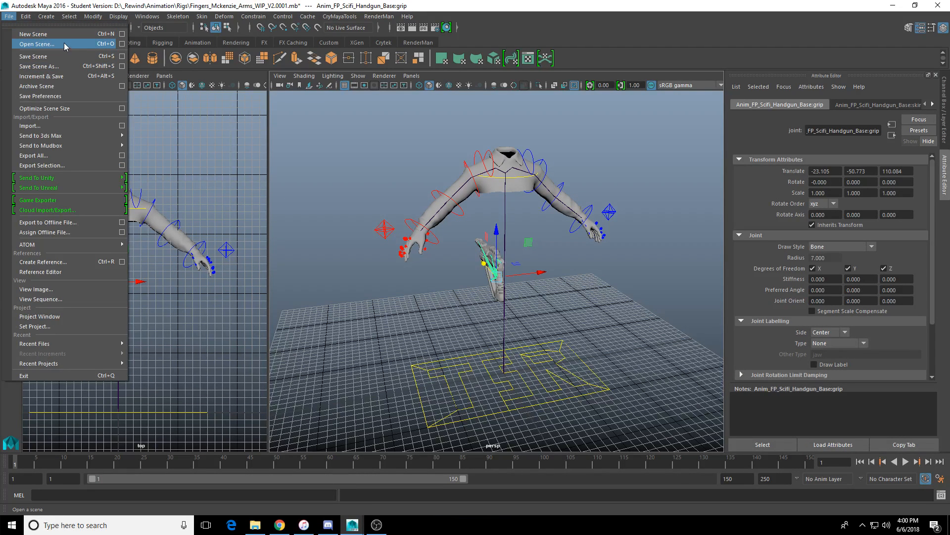
pyautogui.click(50, 44)
pyautogui.click(475, 264)
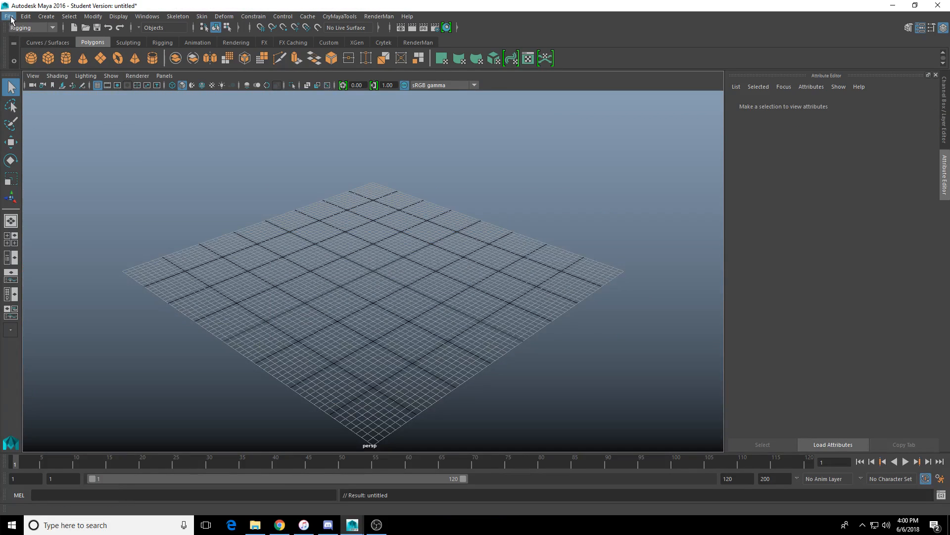
pyautogui.click(9, 16)
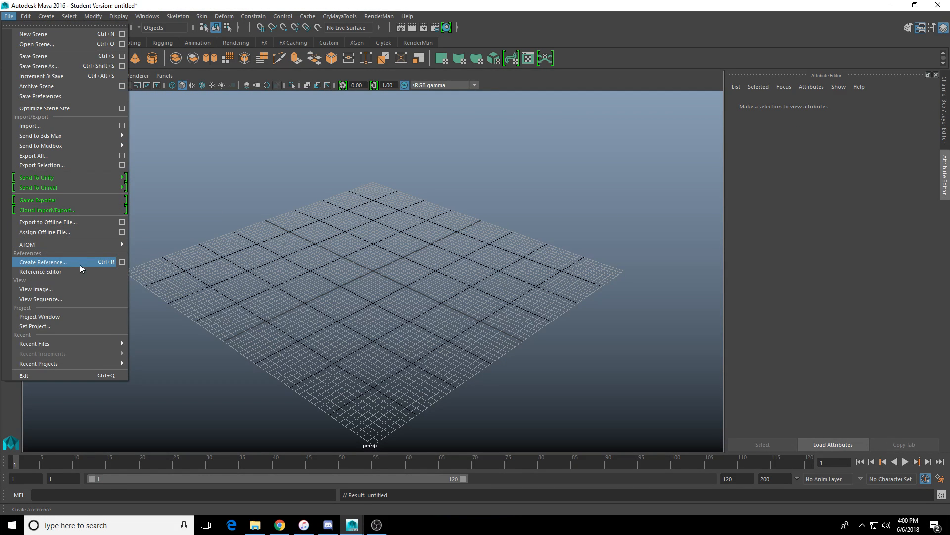
pyautogui.click(91, 259)
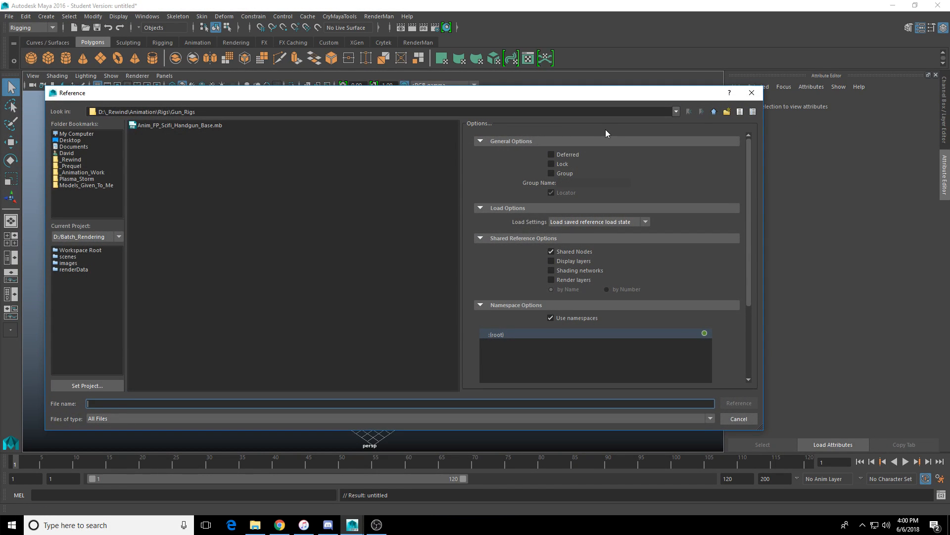
pyautogui.click(714, 111)
pyautogui.doubleClick(230, 157)
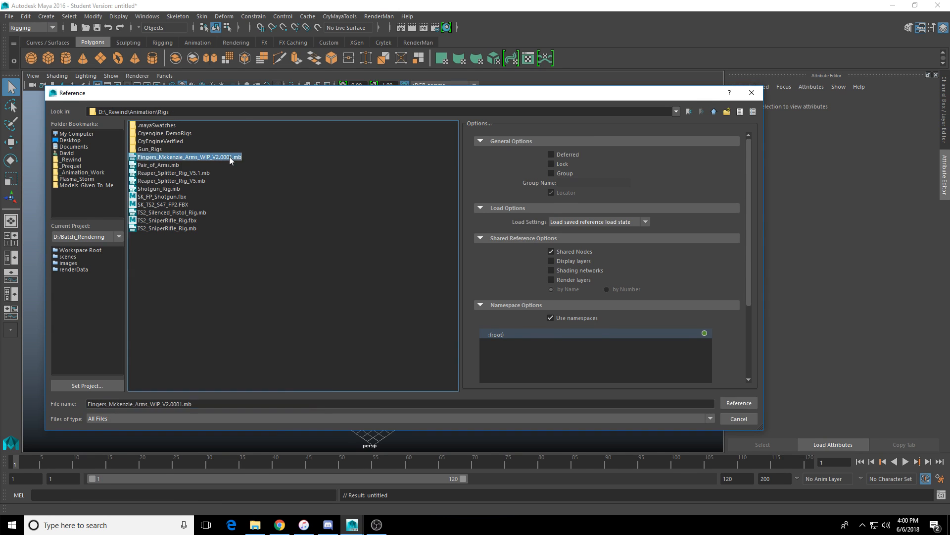
# Step: Import Anim_FP_Scifi_Handgun_Base.mb from the Gun_Rigs folder into the scene with the referenced arms
pyautogui.click(9, 17)
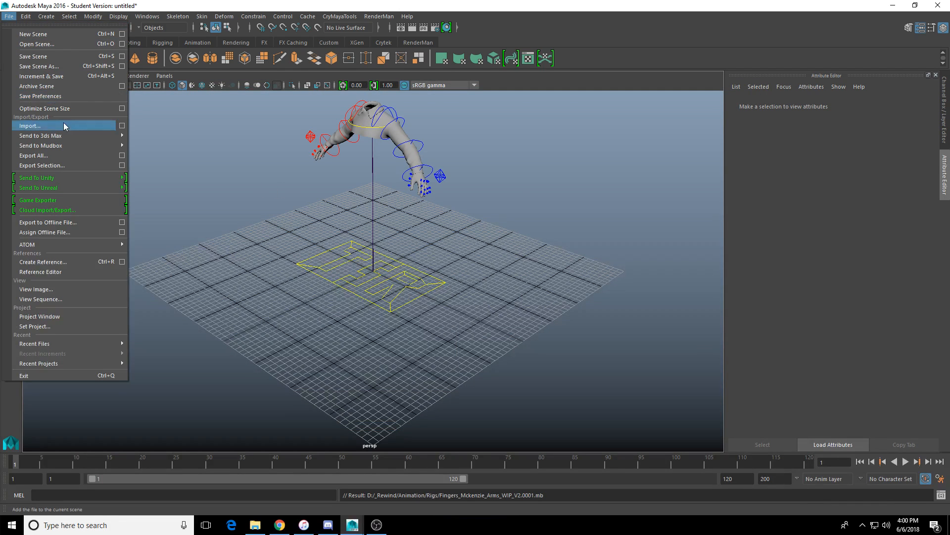
pyautogui.click(63, 122)
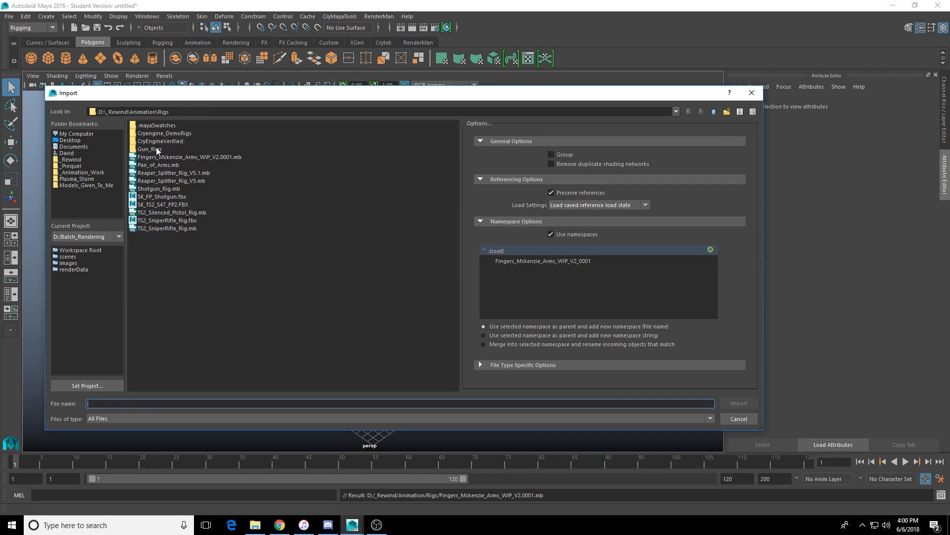
pyautogui.doubleClick(157, 149)
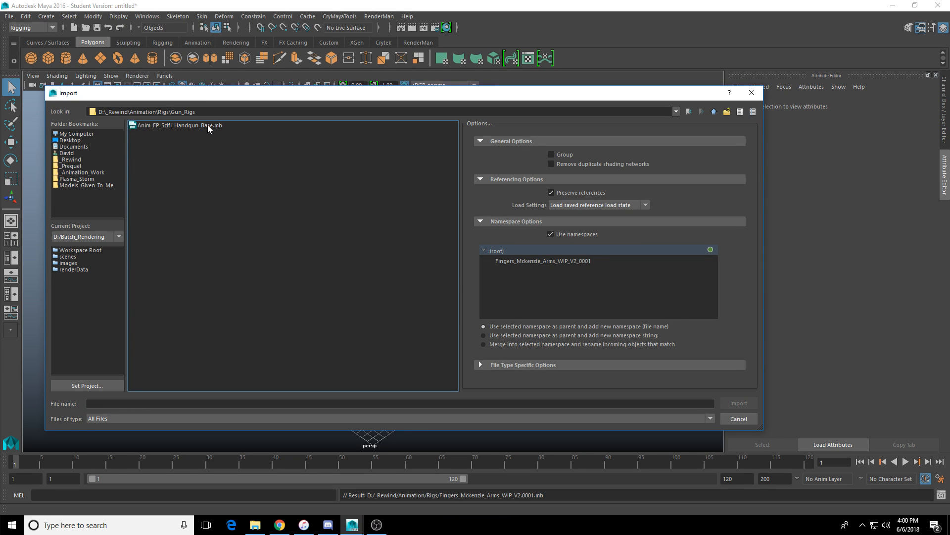
pyautogui.doubleClick(207, 125)
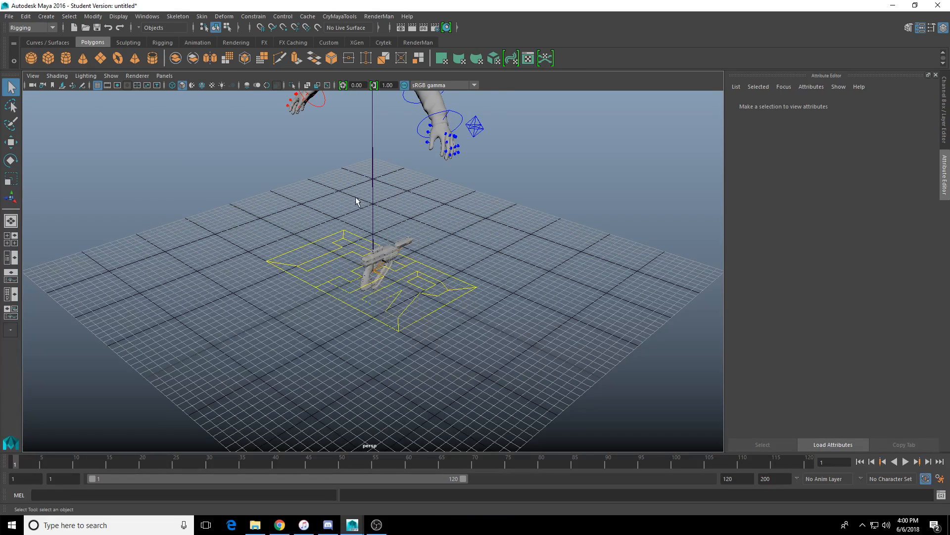
pyautogui.scroll(3, 309, 207)
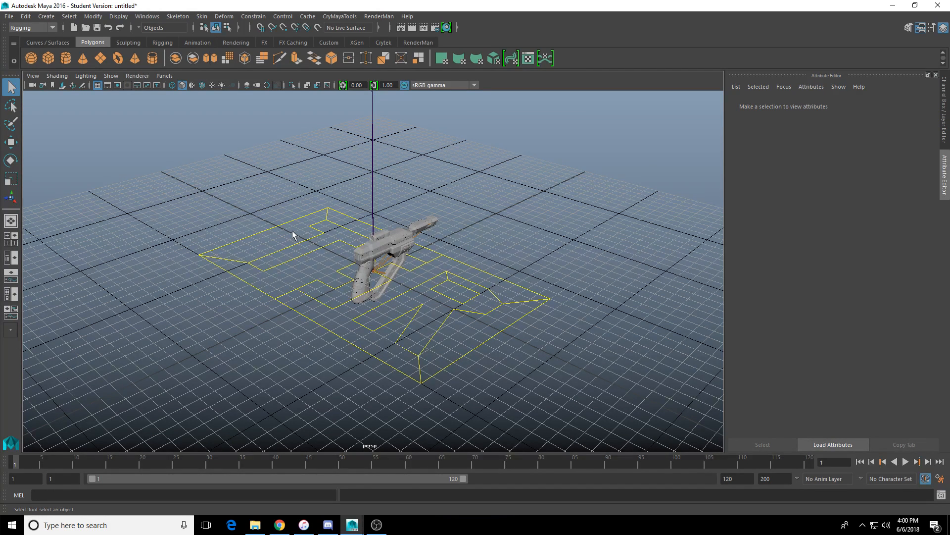
# Step: Select the imported handgun's grip joint and raise it to about 58.4 in Z
pyautogui.keyDown('alt'); pyautogui.moveTo(305, 225); pyautogui.dragTo(377, 275); pyautogui.keyUp('alt')
pyautogui.scroll(3, 330, 261)
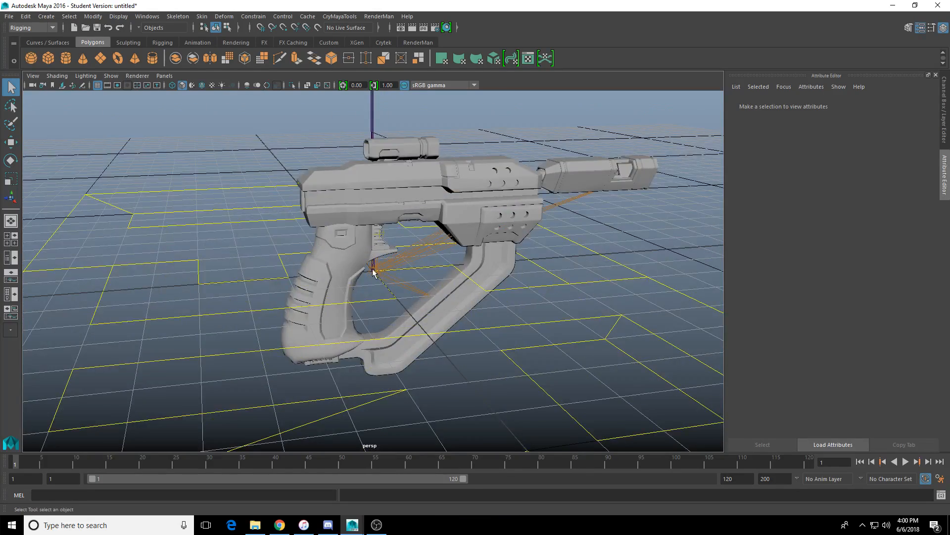
pyautogui.click(374, 271)
pyautogui.press('f')
pyautogui.click(366, 276)
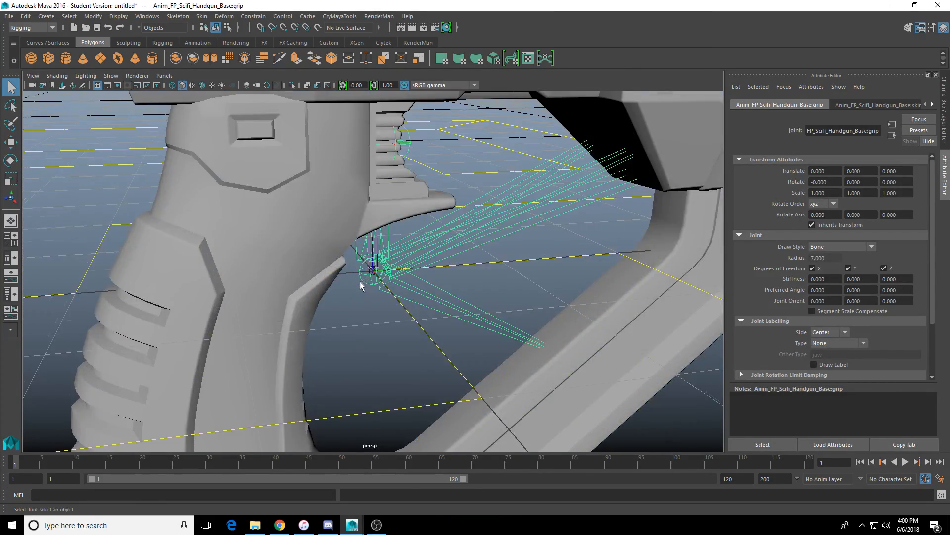
pyautogui.scroll(-10, 366, 277)
pyautogui.press('w')
pyautogui.moveTo(370, 142); pyautogui.dragTo(371, 124)
pyautogui.keyDown('alt'); pyautogui.moveTo(372, 124); pyautogui.dragTo(384, 367, button='middle'); pyautogui.keyUp('alt')
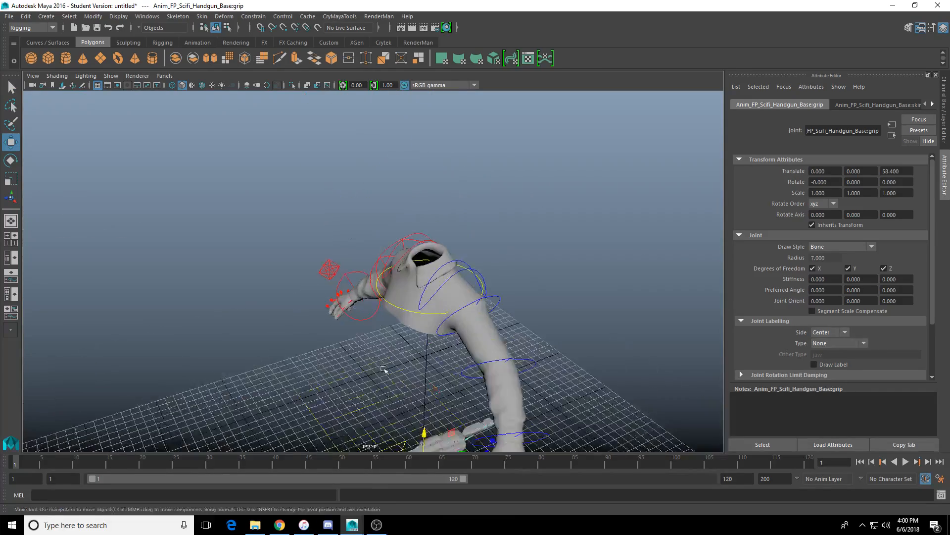
# Step: Rotate the handgun's grip joint 180 degrees about Z and shift it to about -60.597 in X
pyautogui.keyDown('alt'); pyautogui.moveTo(384, 367); pyautogui.dragTo(376, 310); pyautogui.keyUp('alt')
pyautogui.keyDown('alt'); pyautogui.moveTo(376, 310); pyautogui.dragTo(346, 214, button='middle'); pyautogui.keyUp('alt')
pyautogui.press('e')
pyautogui.moveTo(377, 391); pyautogui.dragTo(386, 334)
pyautogui.press('w')
pyautogui.keyDown('alt'); pyautogui.moveTo(385, 335); pyautogui.dragTo(332, 349); pyautogui.keyUp('alt')
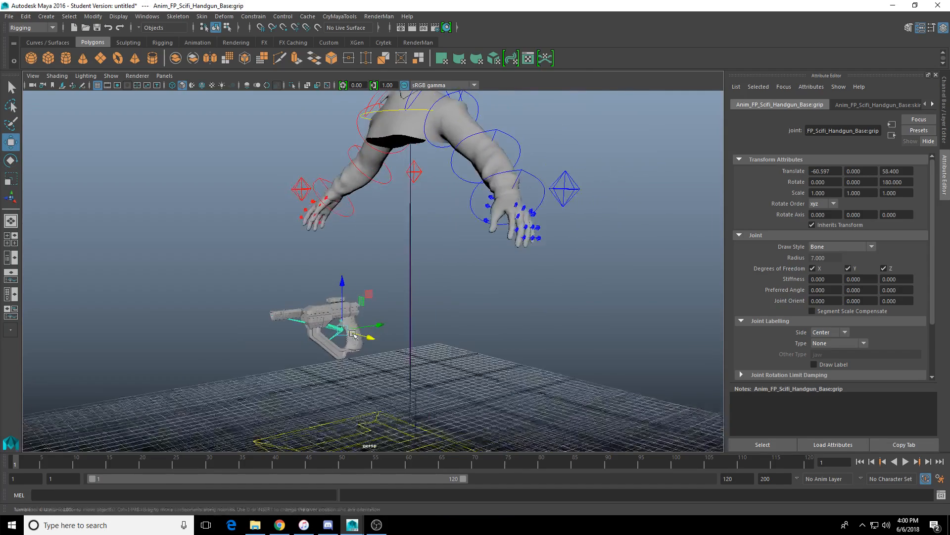
# Step: Move the handgun's grip joint up beside the right hand, to about -20.495 in Y and 127.740 in Z
pyautogui.moveTo(342, 280); pyautogui.dragTo(366, 221)
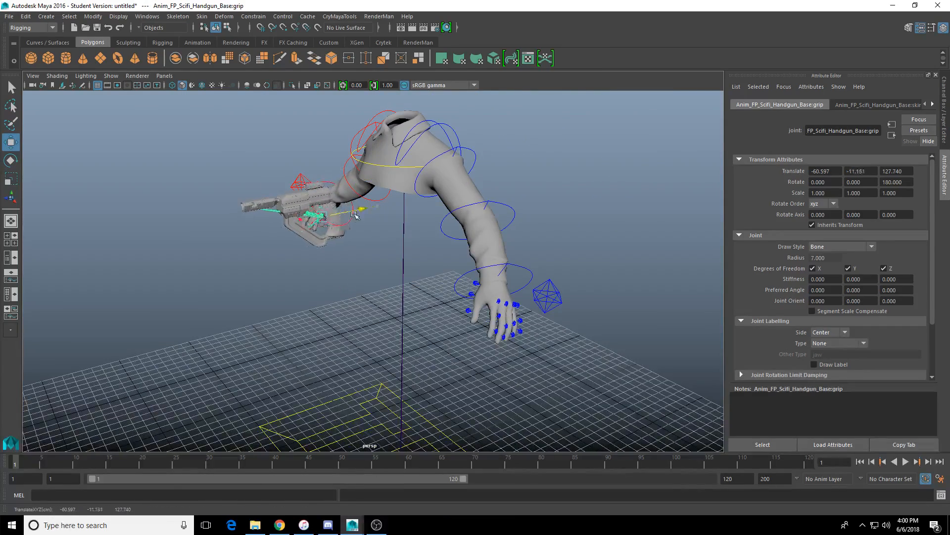
pyautogui.press('f')
pyautogui.keyDown('alt'); pyautogui.moveTo(446, 258); pyautogui.dragTo(591, 248); pyautogui.keyUp('alt')
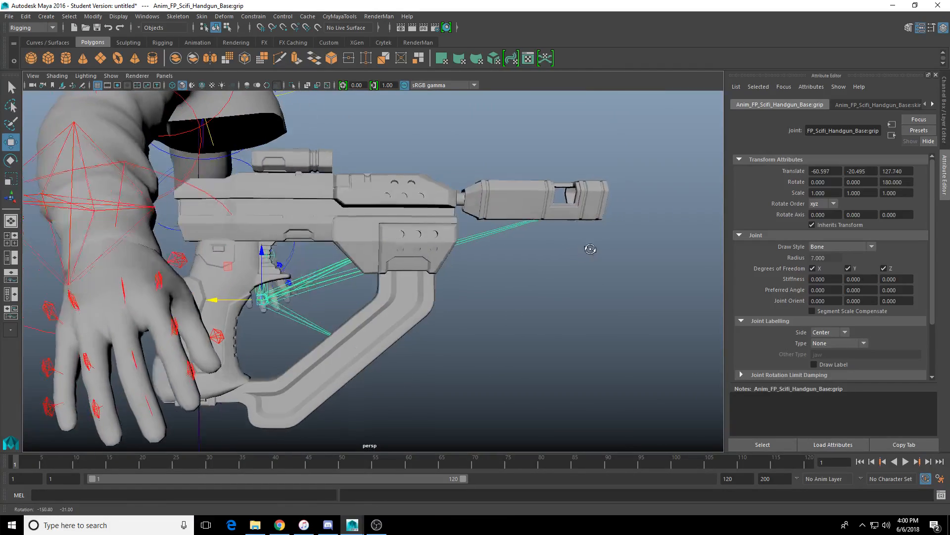
pyautogui.scroll(-2, 598, 248)
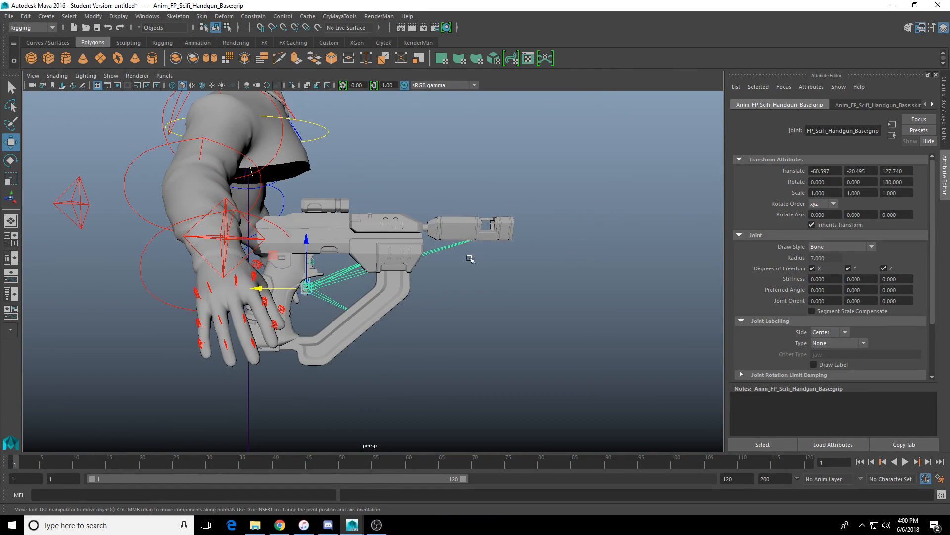
# Step: Set the IKFK value of the right arm's IKFK_Switch_R_CTRL to 0
pyautogui.keyDown('alt'); pyautogui.moveTo(471, 259); pyautogui.dragTo(369, 301); pyautogui.keyUp('alt')
pyautogui.scroll(3, 370, 302)
pyautogui.click(370, 302)
pyautogui.click(250, 235)
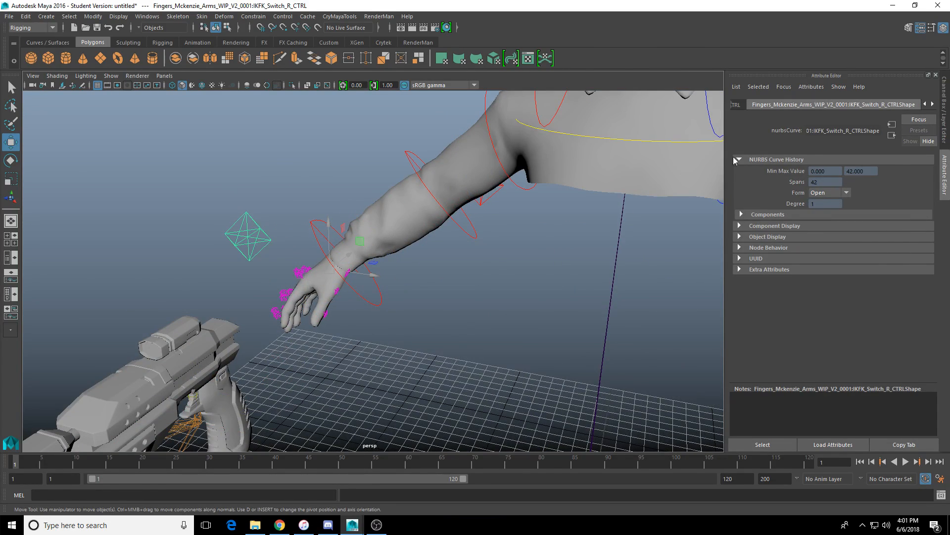
pyautogui.click(943, 141)
pyautogui.click(909, 122)
pyautogui.write('0')
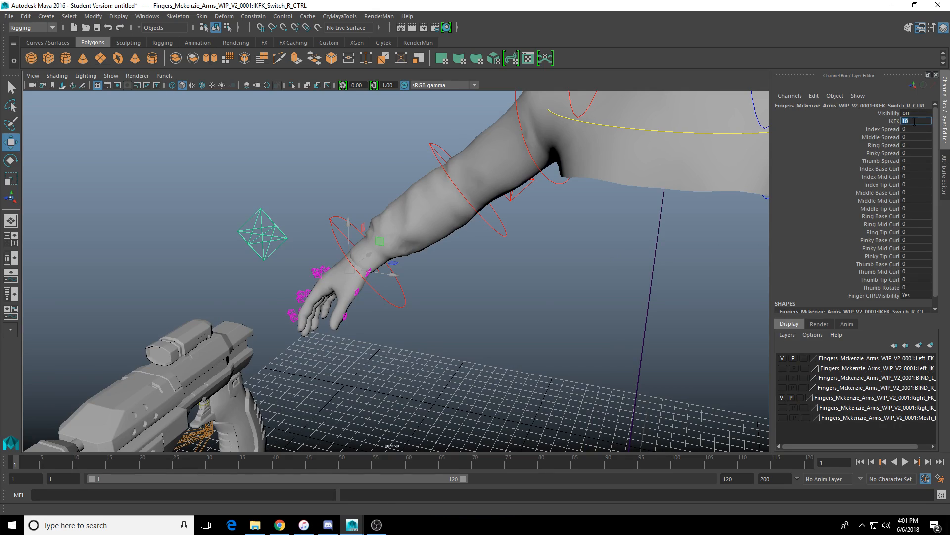
pyautogui.press('Return')
# Step: Set the IKFK value of the left arm's IKFK_Switch_L_CTRL to 0
pyautogui.keyDown('alt'); pyautogui.moveTo(495, 247); pyautogui.dragTo(467, 273); pyautogui.keyUp('alt')
pyautogui.click(468, 273)
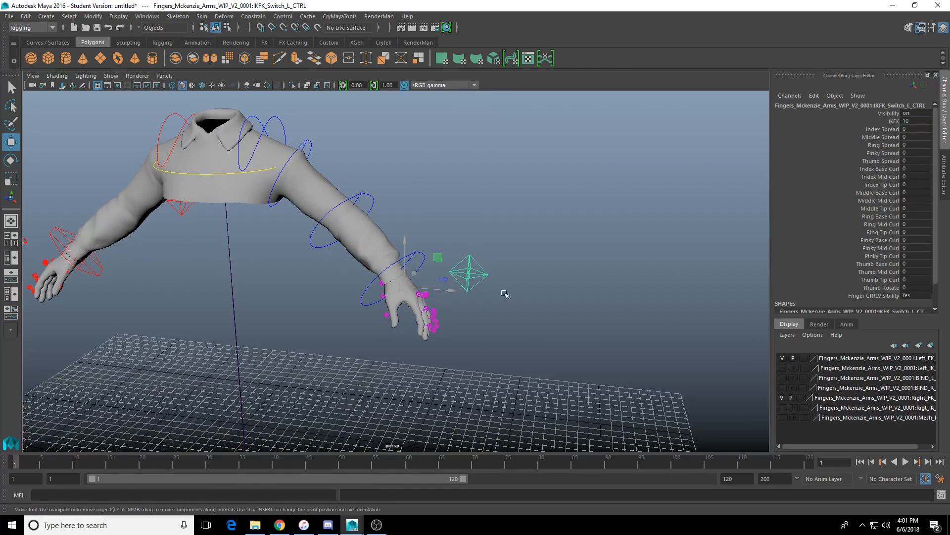
pyautogui.doubleClick(919, 121)
pyautogui.write('0')
pyautogui.press('Return')
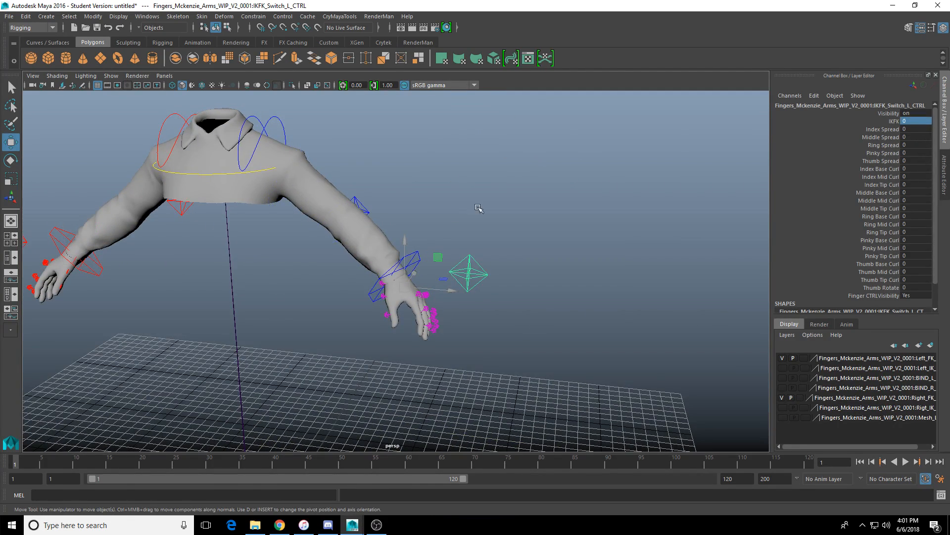
# Step: Select the right arm's IK hand control, IK_Hand_R_CTRL, and activate the Rotate tool on it
pyautogui.keyDown('alt'); pyautogui.moveTo(478, 208); pyautogui.dragTo(539, 269); pyautogui.keyUp('alt')
pyautogui.scroll(5, 549, 252)
pyautogui.click(349, 262)
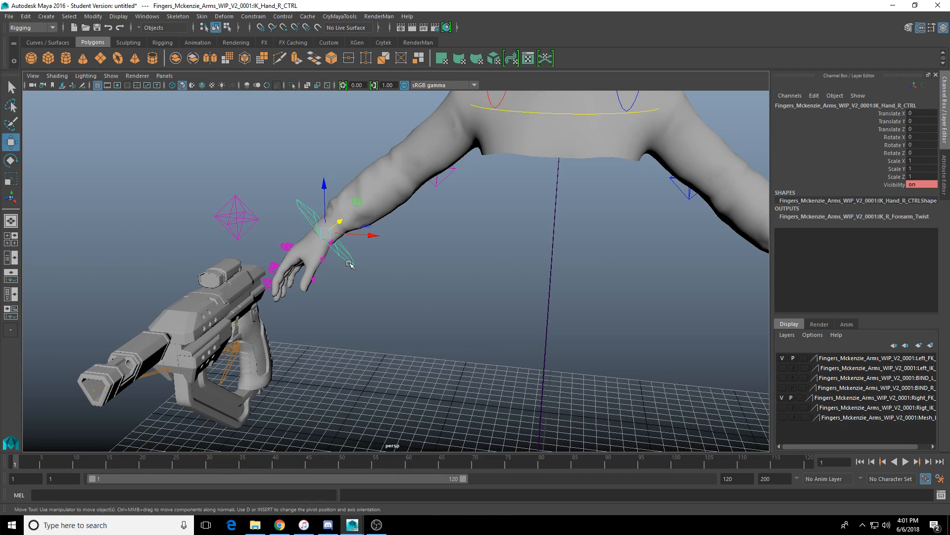
pyautogui.keyDown('alt'); pyautogui.moveTo(364, 303); pyautogui.dragTo(325, 291); pyautogui.keyUp('alt')
pyautogui.press('e')
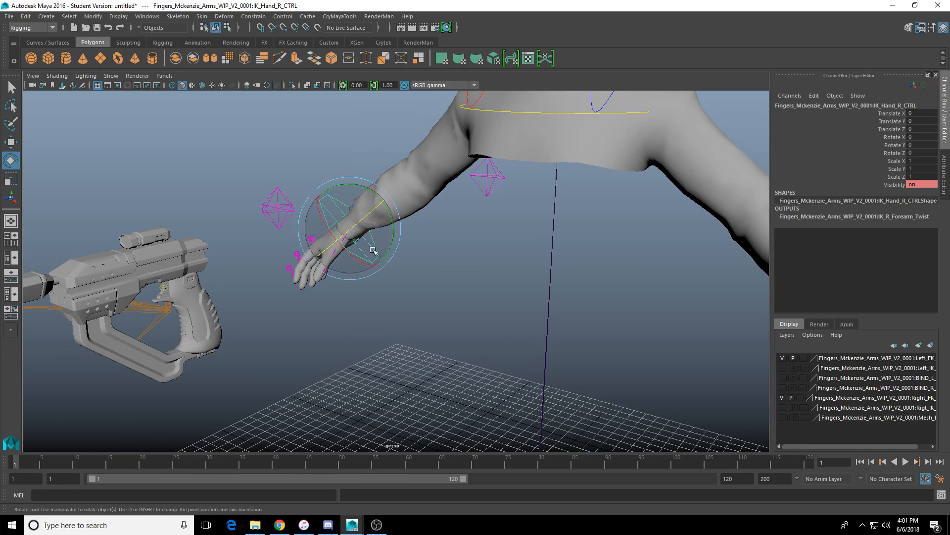
# Step: Start saving the scene under a new name and browse to the D:\_Rewind\Animation folder
pyautogui.click(9, 17)
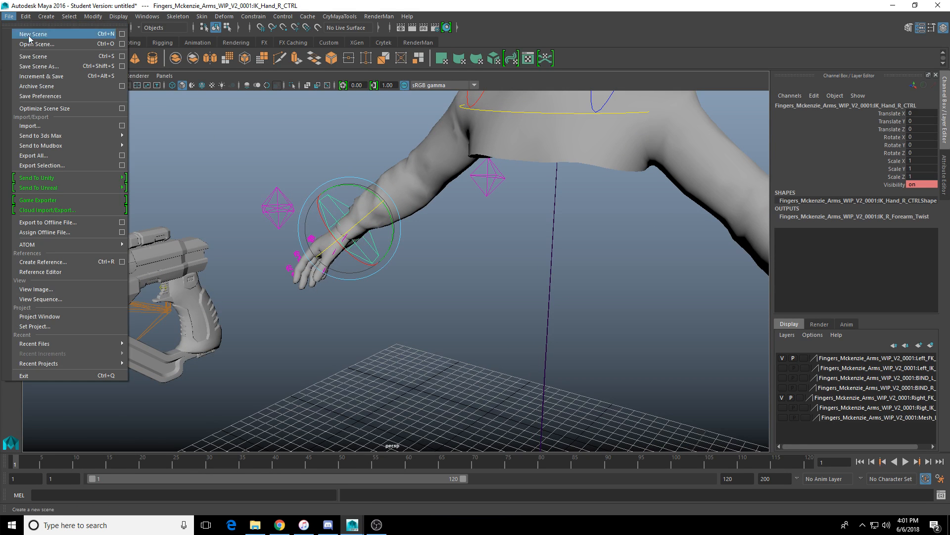
pyautogui.click(34, 66)
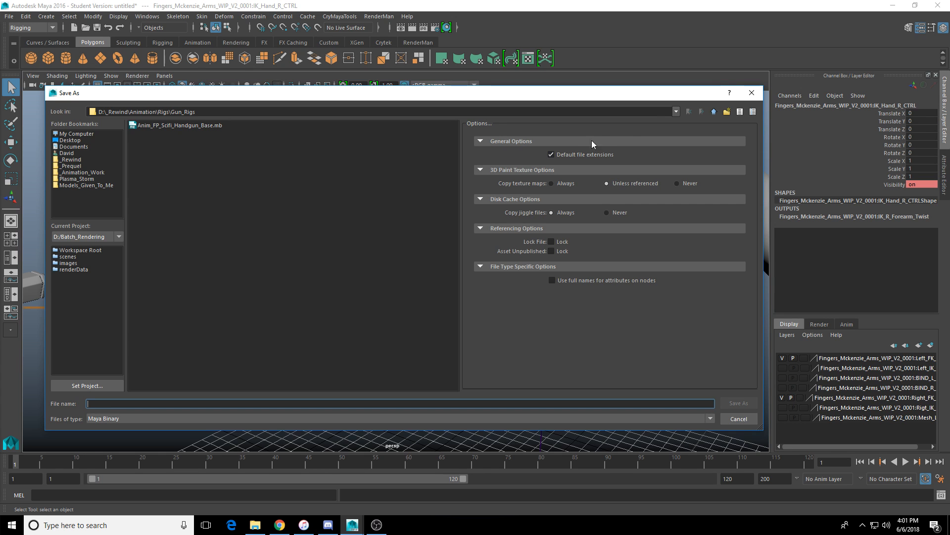
pyautogui.click(715, 114)
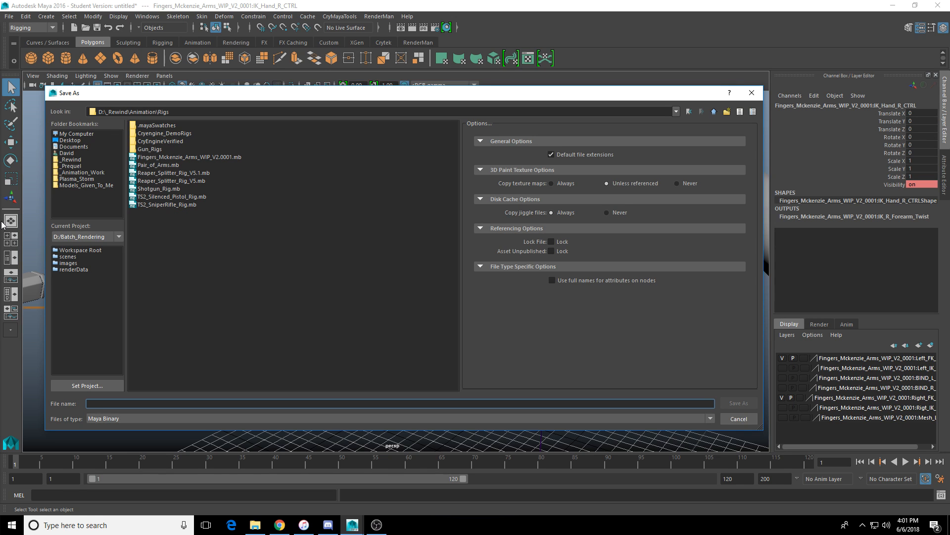
pyautogui.rightClick(153, 253)
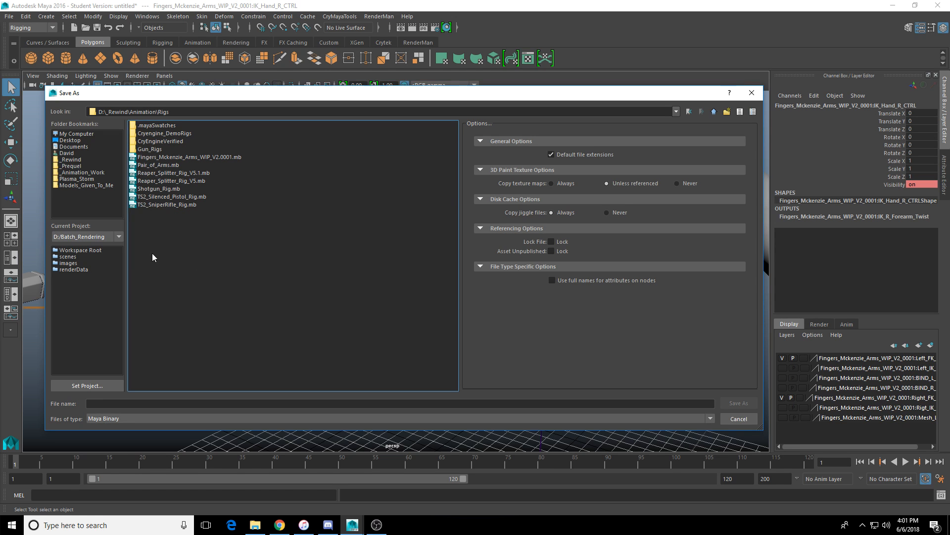
pyautogui.click(221, 231)
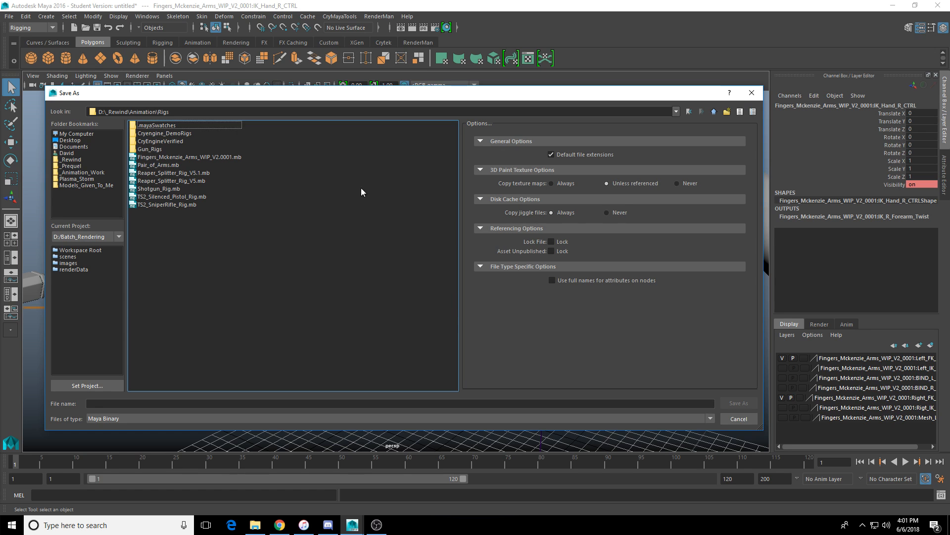
pyautogui.click(714, 113)
pyautogui.doubleClick(173, 126)
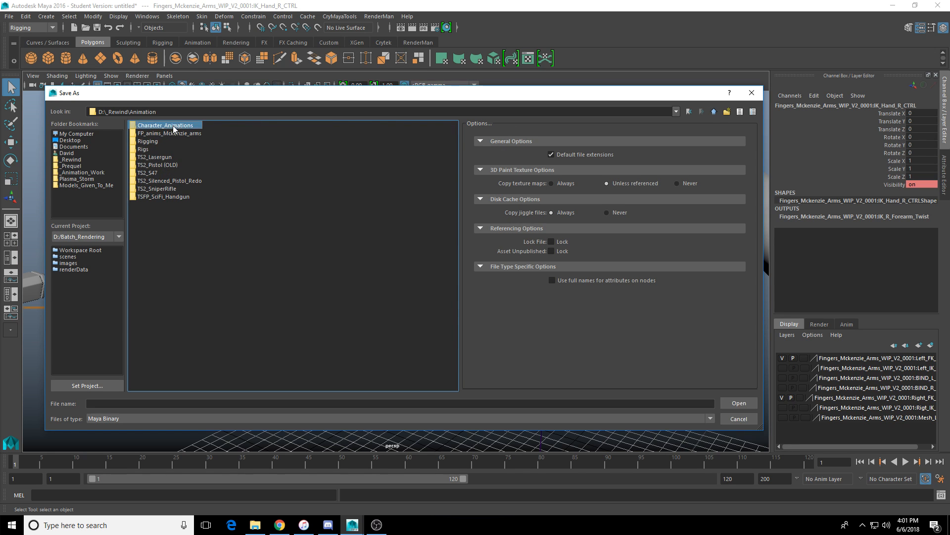
pyautogui.click(713, 112)
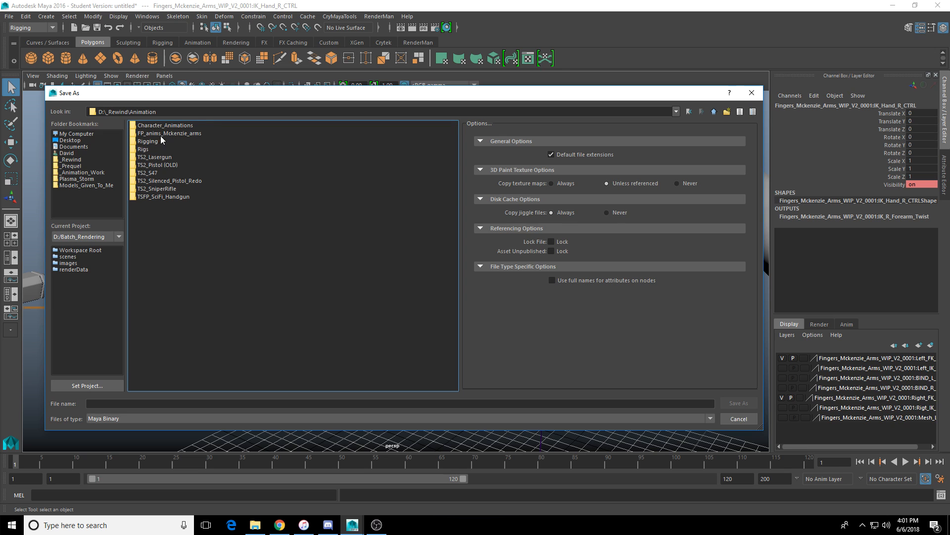
# Step: Create a new folder named FP in the Animation folder
pyautogui.rightClick(188, 248)
pyautogui.click(203, 264)
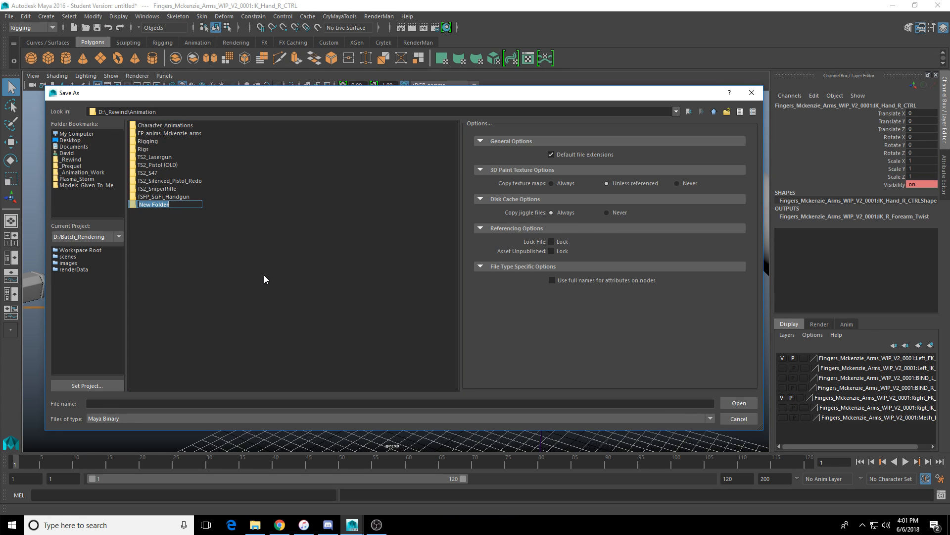
pyautogui.write('FP')
pyautogui.press('Return')
# Step: Check the contents of the TSFP_SciFi_Handgun folder and return to the Animation folder
pyautogui.moveTo(154, 188); pyautogui.dragTo(144, 203)
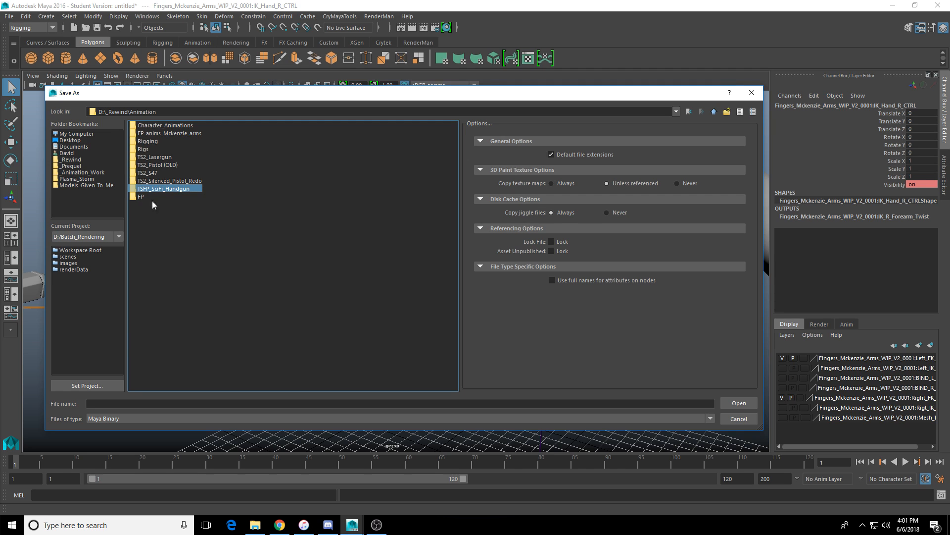
pyautogui.doubleClick(150, 189)
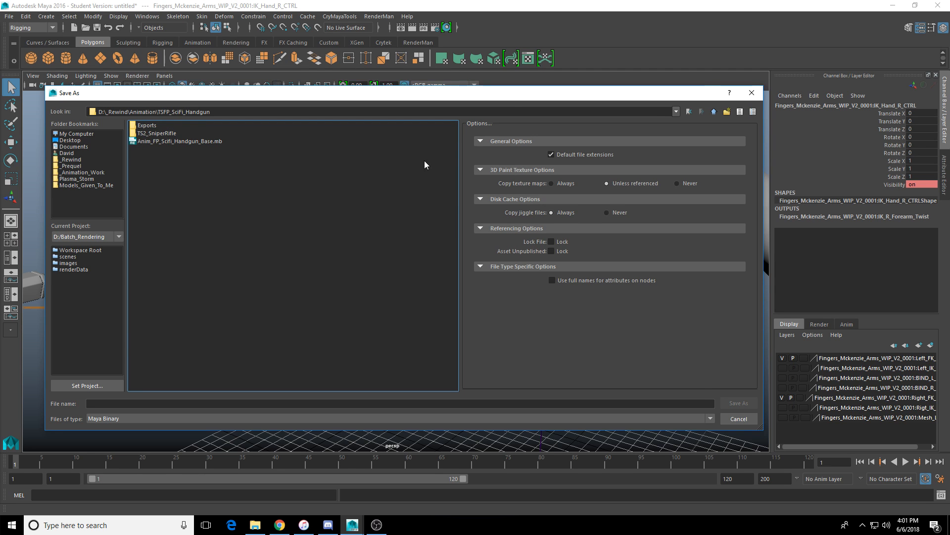
pyautogui.click(713, 112)
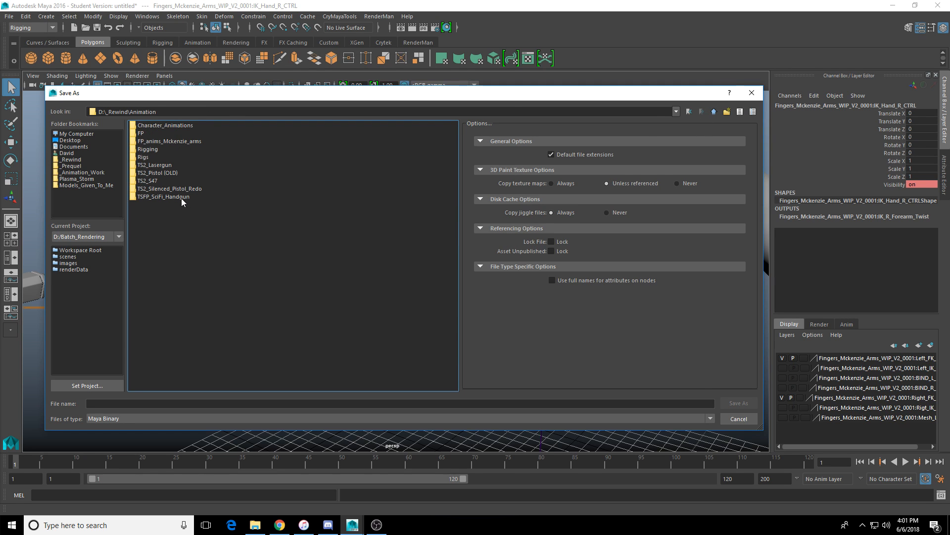
# Step: Create a new folder named FP_Scifi_Handgun inside the FP_anims_Mckenzie_arms folder
pyautogui.doubleClick(183, 141)
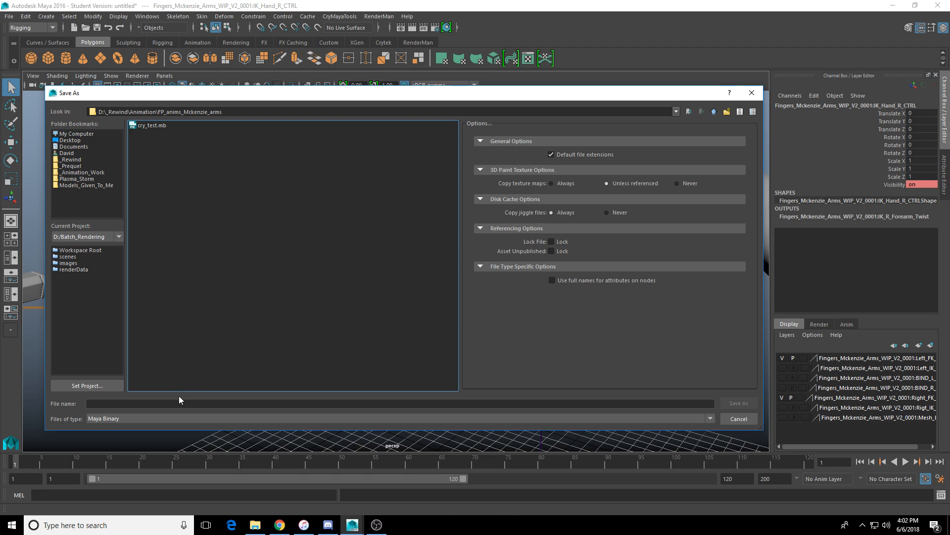
pyautogui.click(238, 403)
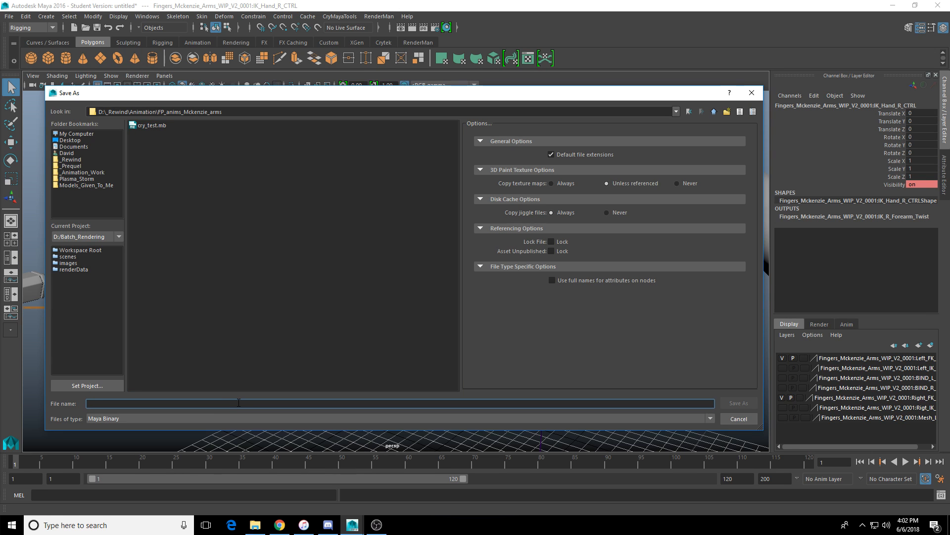
pyautogui.rightClick(232, 269)
pyautogui.click(245, 281)
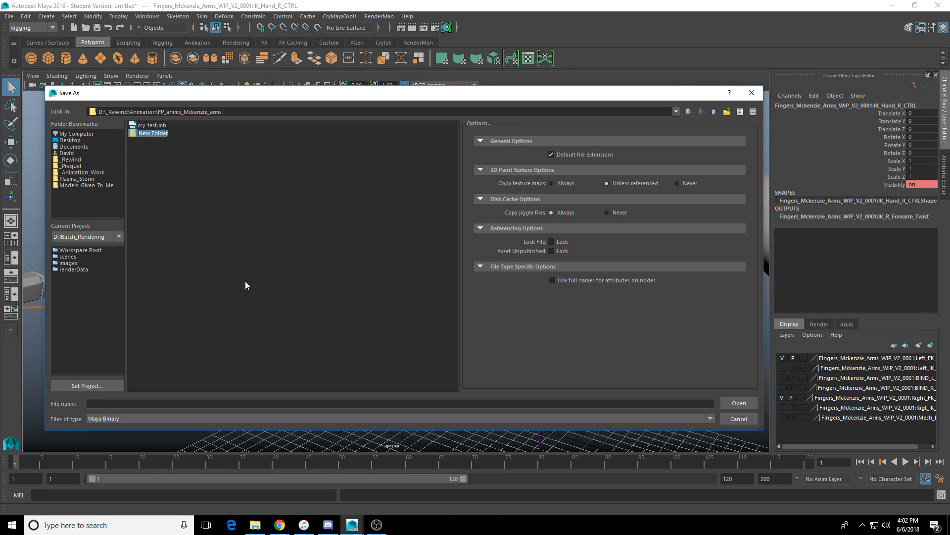
pyautogui.write('Sd')
pyautogui.press('BackSpace')
pyautogui.press('BackSpace')
pyautogui.write('FP ')
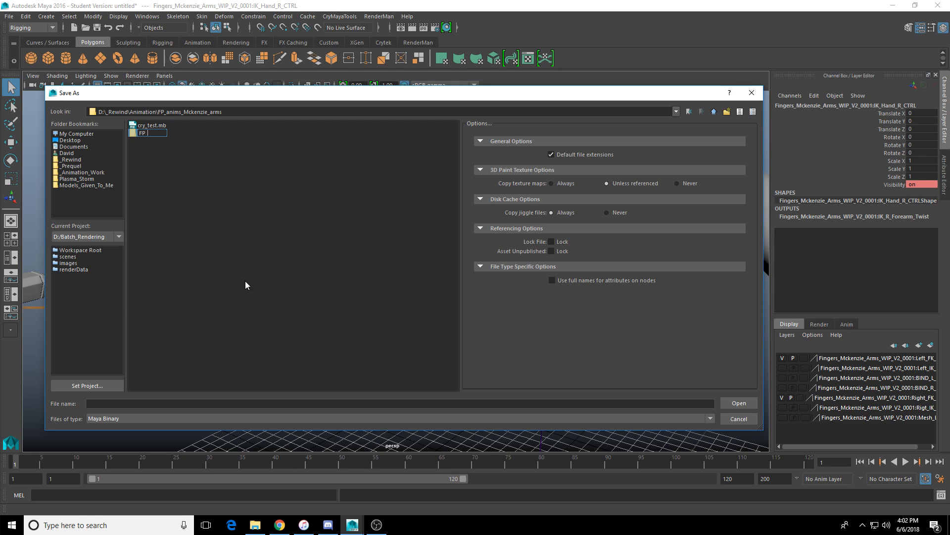
pyautogui.write('Scif')
pyautogui.write('_Rifle')
pyautogui.press('Return')
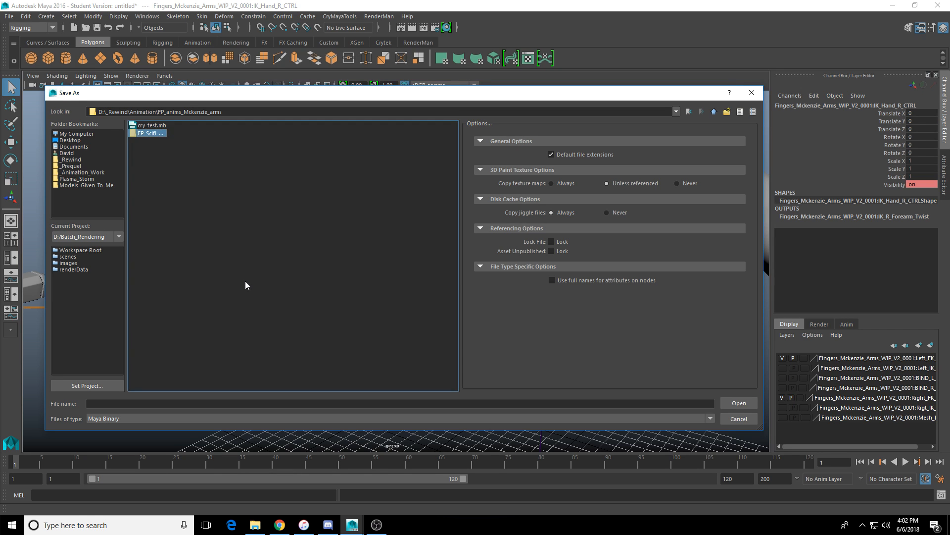
# Step: Save the scene as FP_anim_scifi_handgun_base in the FP_Scifi_Handgun folder, accepting the student version notice
pyautogui.doubleClick(155, 133)
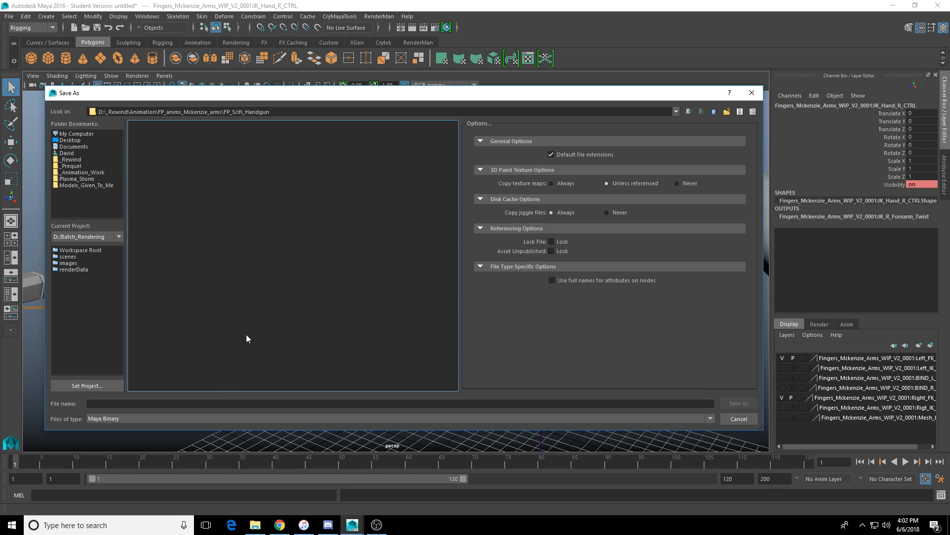
pyautogui.click(212, 400)
pyautogui.write('FP_')
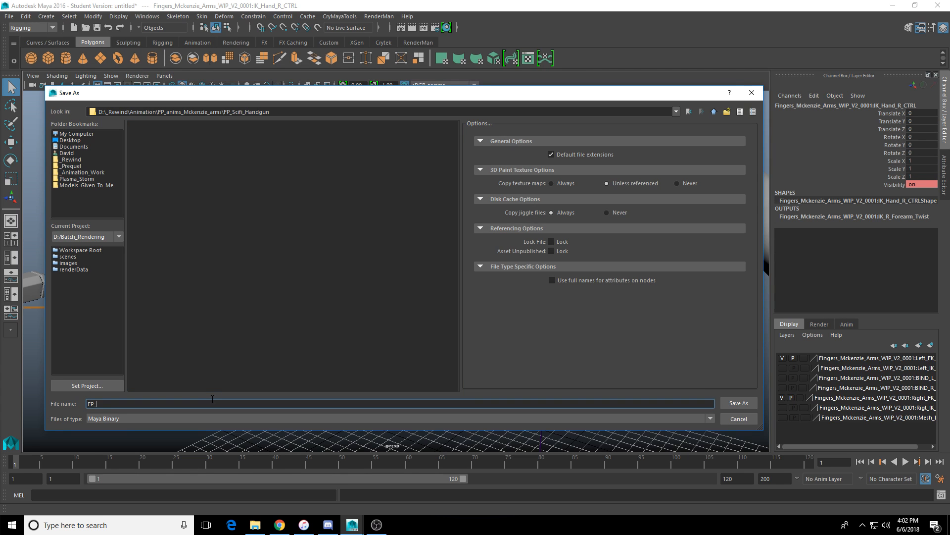
pyautogui.write('anim_scifi_handgun')
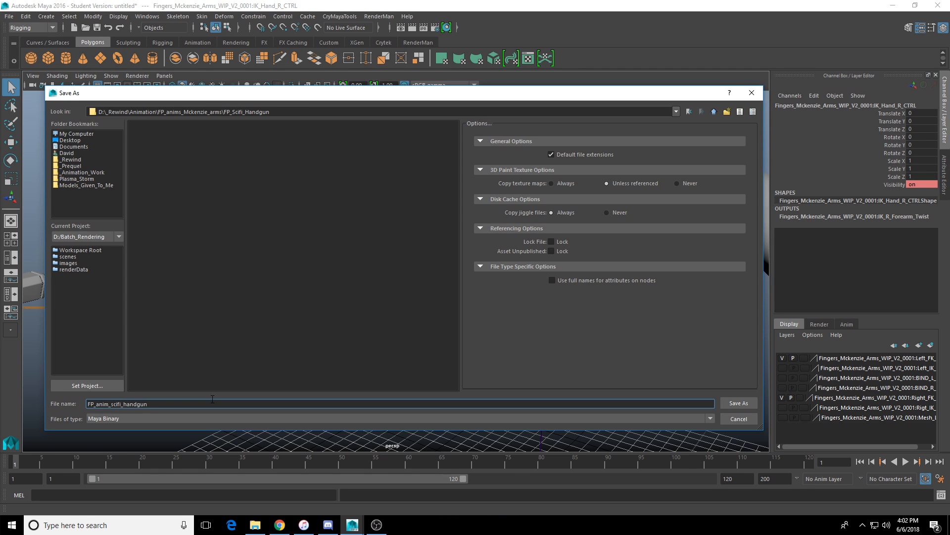
pyautogui.write('_Basee')
pyautogui.click(738, 403)
pyautogui.click(451, 271)
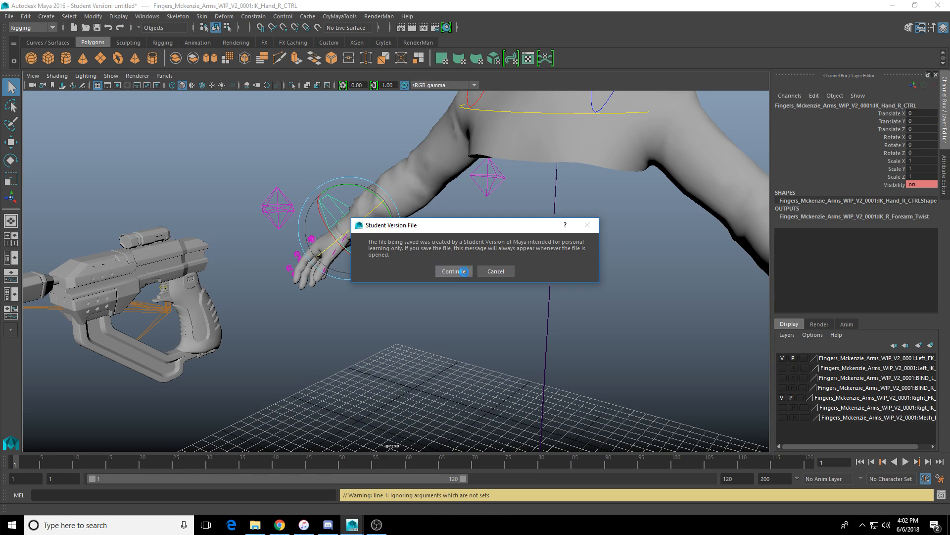
pyautogui.click(462, 271)
# Step: Move the right hand IK control down and forward toward the handgun, to about X 14.6, Y -43.9, Z 5.4
pyautogui.press('e')
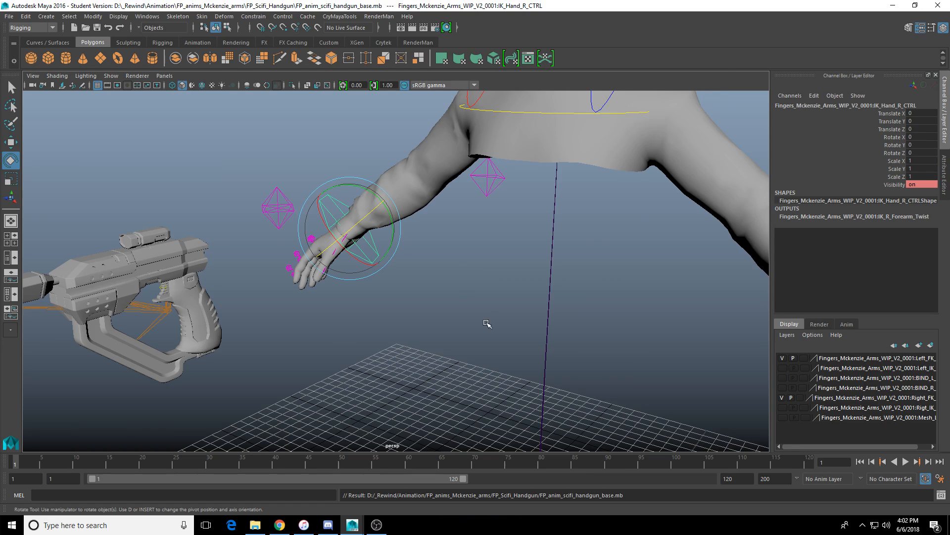
pyautogui.keyDown('alt'); pyautogui.moveTo(404, 296); pyautogui.dragTo(344, 282); pyautogui.keyUp('alt')
pyautogui.press('w')
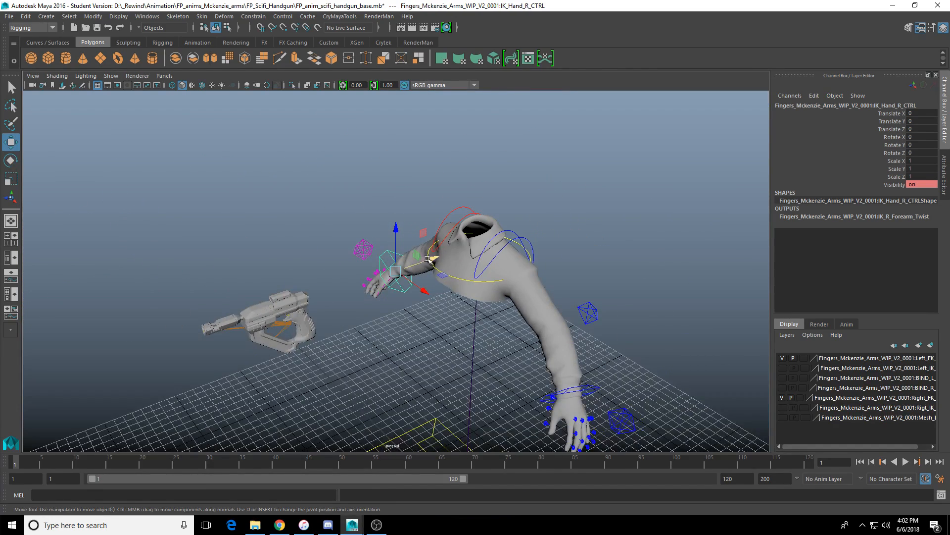
pyautogui.moveTo(428, 258); pyautogui.dragTo(418, 277, button='middle')
pyautogui.keyDown('alt'); pyautogui.moveTo(418, 278); pyautogui.dragTo(426, 292); pyautogui.keyUp('alt')
pyautogui.moveTo(425, 292); pyautogui.dragTo(420, 297, button='middle')
pyautogui.keyDown('alt'); pyautogui.moveTo(421, 297); pyautogui.dragTo(434, 299); pyautogui.keyUp('alt')
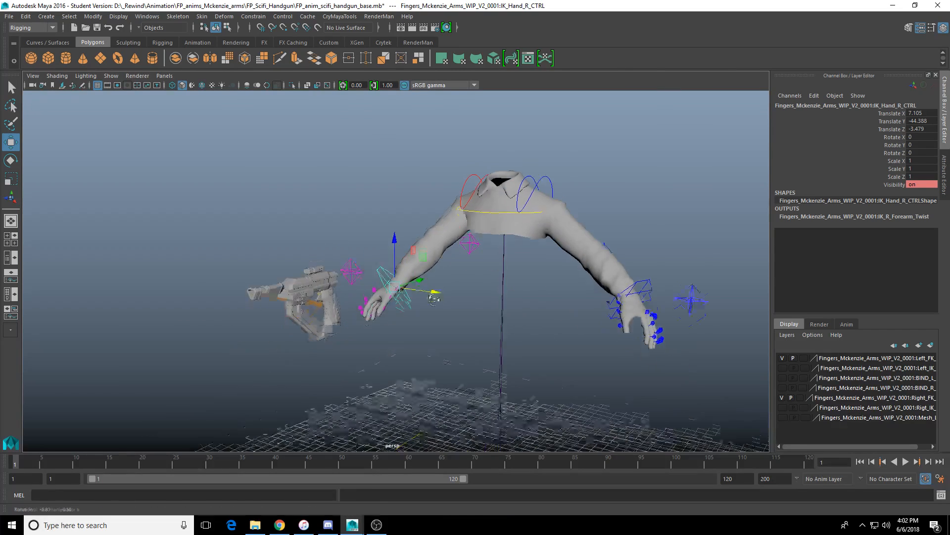
pyautogui.moveTo(434, 299); pyautogui.dragTo(426, 282, button='middle')
# Step: Rotate the right hand IK control to about X -26.9, Y 16.3, Z 69.3 so the fingers point toward the handgun
pyautogui.keyDown('alt'); pyautogui.moveTo(425, 282); pyautogui.dragTo(328, 224); pyautogui.keyUp('alt')
pyautogui.press('e')
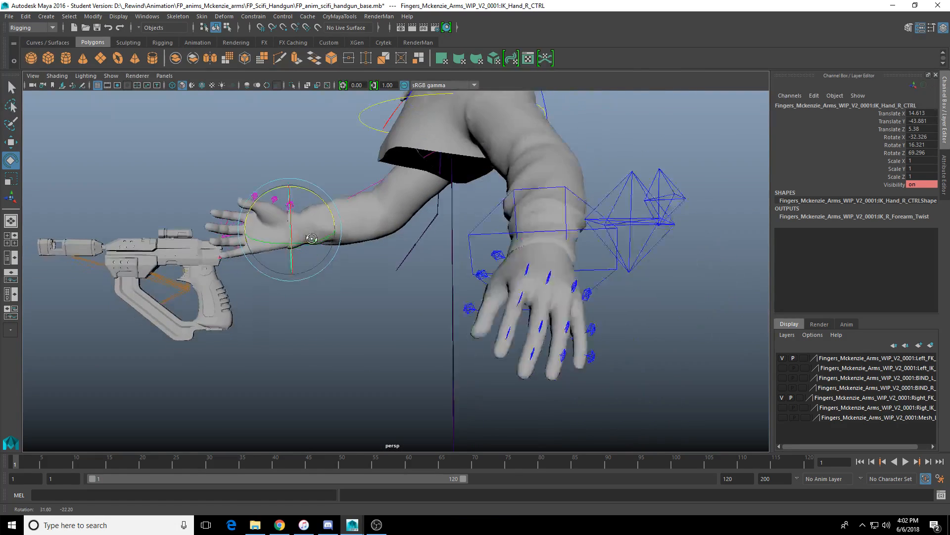
pyautogui.keyDown('alt'); pyautogui.moveTo(328, 224); pyautogui.dragTo(346, 242); pyautogui.keyUp('alt')
# Step: Move the right hand IK control farther forward, to about X 30.7, Y -50.8, Z 8.1
pyautogui.press('w')
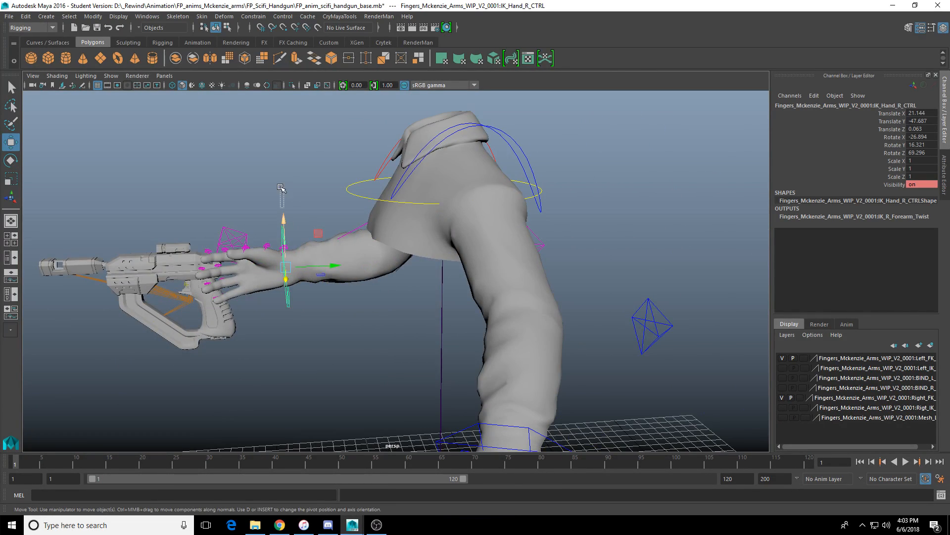
pyautogui.moveTo(280, 189); pyautogui.dragTo(492, 280)
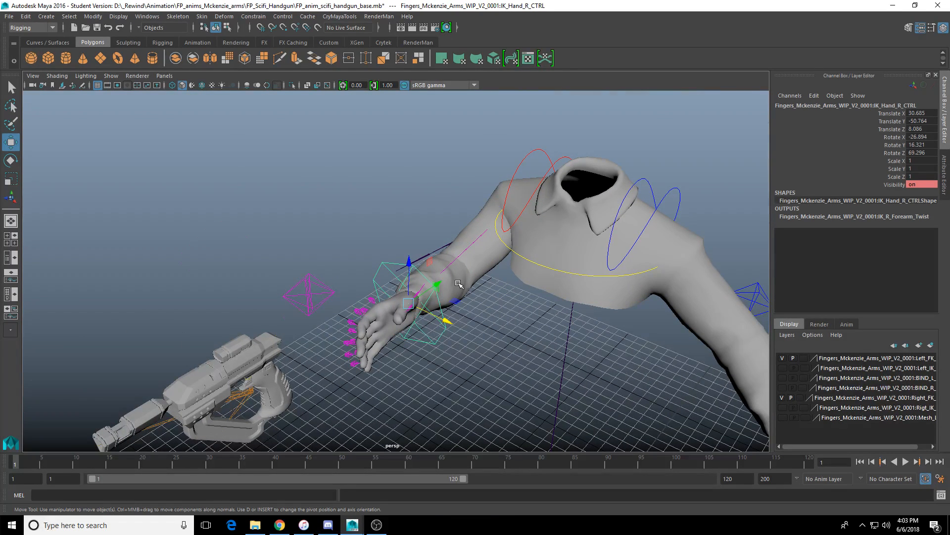
pyautogui.keyDown('alt'); pyautogui.moveTo(459, 283); pyautogui.dragTo(466, 297, button='right'); pyautogui.keyUp('alt')
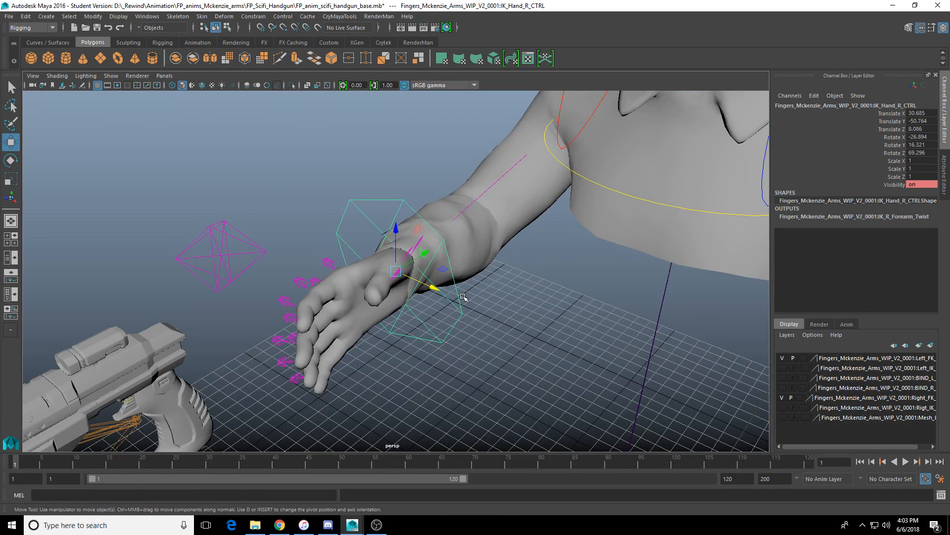
# Step: Refine the right hand IK control's rotation to about X -31.1, Y 21.9, Z 69.7
pyautogui.keyDown('alt'); pyautogui.moveTo(464, 296); pyautogui.dragTo(382, 260); pyautogui.keyUp('alt')
pyautogui.press('e')
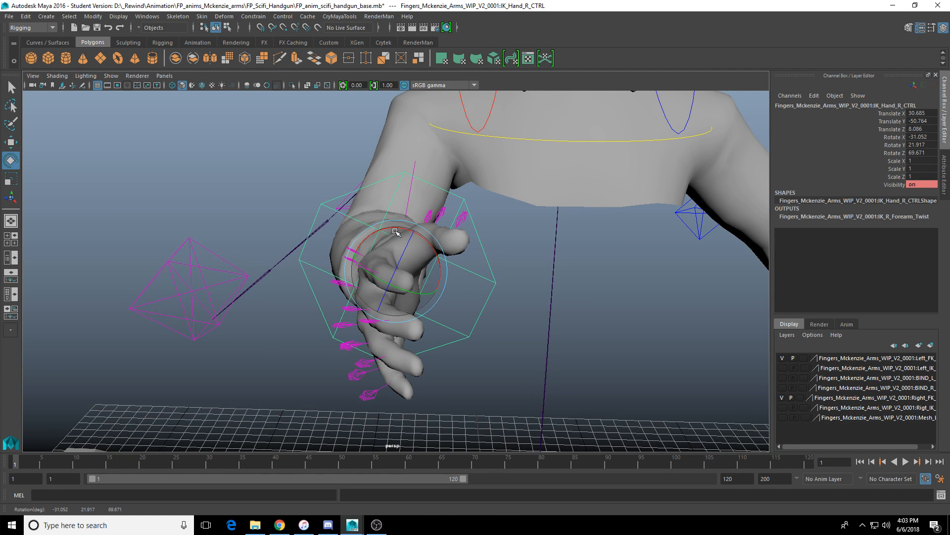
pyautogui.scroll(-4, 396, 231)
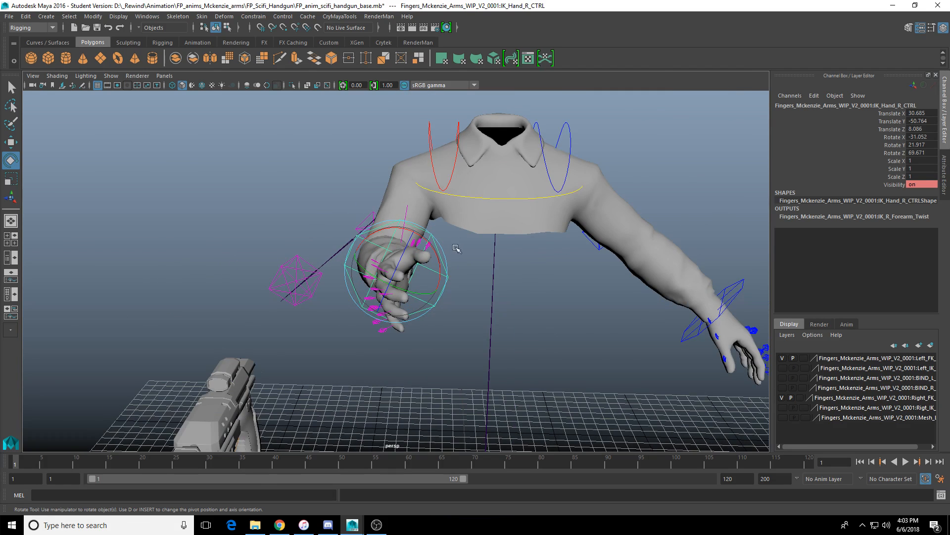
# Step: Move the handgun by its grip joint into the right hand, to about X -23.5, Y -60.2, Z 157.5
pyautogui.keyDown('alt'); pyautogui.moveTo(456, 248); pyautogui.dragTo(240, 376); pyautogui.keyUp('alt')
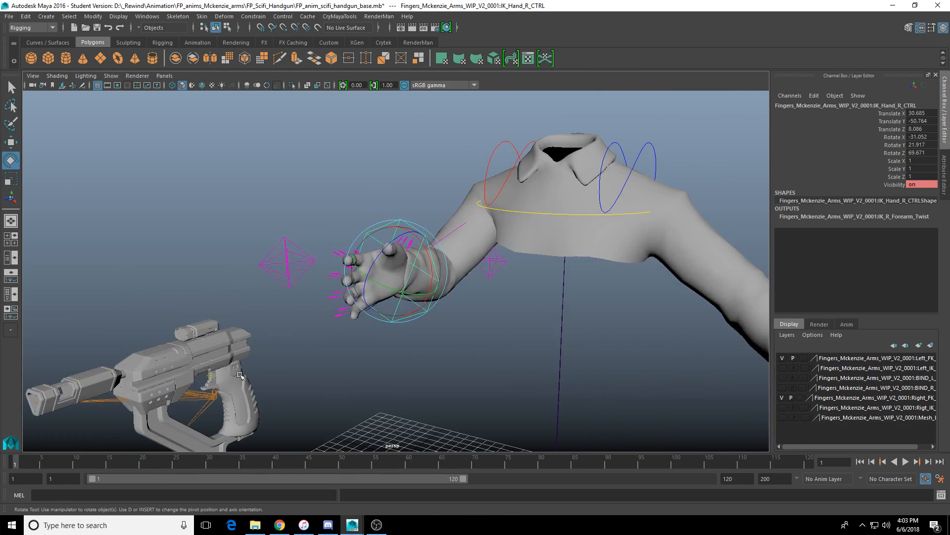
pyautogui.click(217, 397)
pyautogui.moveTo(371, 340)
pyautogui.keyDown('alt'); pyautogui.mouseDown()
pyautogui.moveTo(381, 340)
pyautogui.moveTo(356, 340)
pyautogui.mouseUp(); pyautogui.keyUp('alt')
pyautogui.press('w')
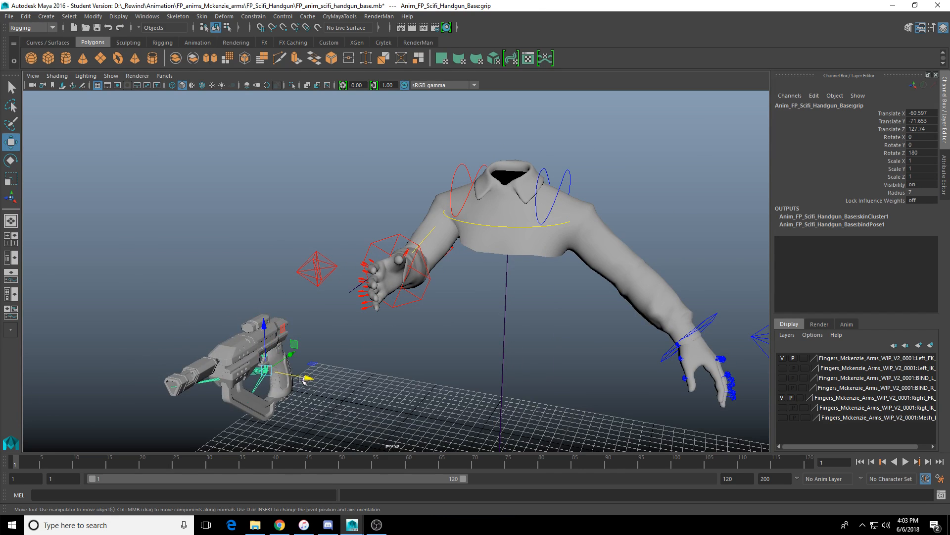
pyautogui.moveTo(303, 381); pyautogui.dragTo(334, 355)
pyautogui.moveTo(301, 314); pyautogui.dragTo(319, 222)
pyautogui.scroll(5, 555, 307)
pyautogui.moveTo(555, 307); pyautogui.dragTo(433, 297)
# Step: Rotate the right hand IK control to about X -30.5, Y 21.9, Z 66.3 to line the palm up with the grip
pyautogui.click(629, 360)
pyautogui.press('e')
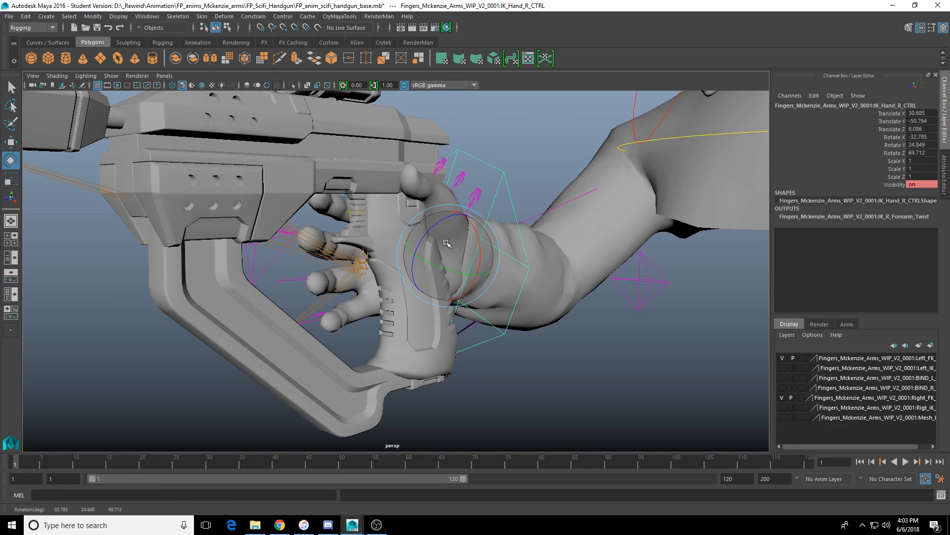
pyautogui.moveTo(446, 246); pyautogui.dragTo(391, 247)
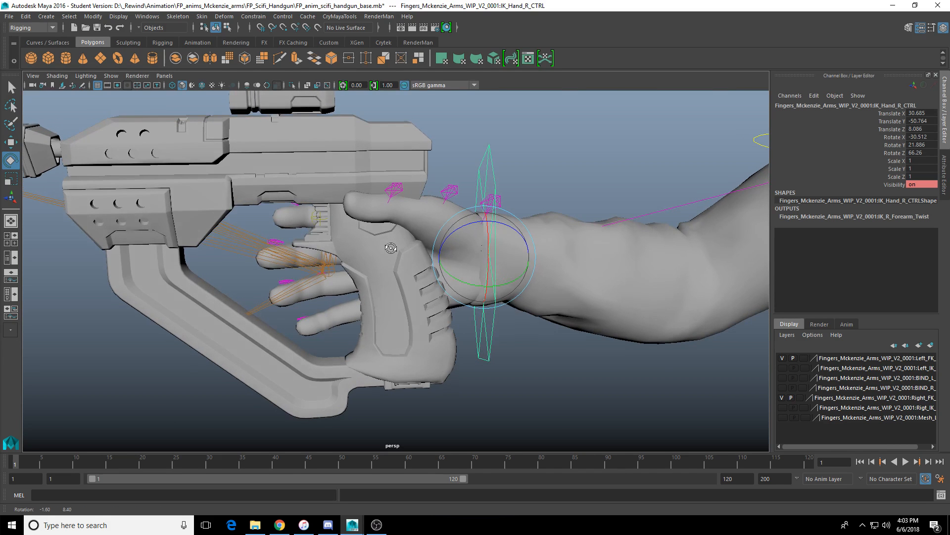
# Step: Nudge the handgun's grip joint up and forward within the right hand, to about Y -60.4, Z 158.2
pyautogui.click(329, 273)
pyautogui.press('w')
pyautogui.keyDown('alt'); pyautogui.moveTo(329, 272); pyautogui.dragTo(335, 265); pyautogui.keyUp('alt')
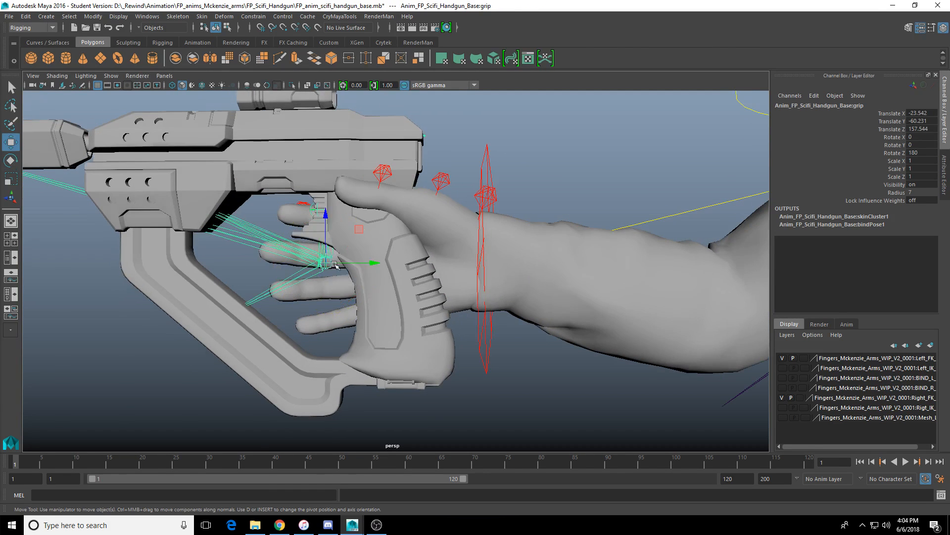
pyautogui.moveTo(325, 213)
pyautogui.mouseDown()
pyautogui.moveTo(327, 200)
pyautogui.moveTo(329, 214)
pyautogui.mouseUp()
pyautogui.moveTo(367, 263); pyautogui.dragTo(363, 262)
# Step: Move the left hand IK control forward to about X 10.0, Y 37.6, Z -6.2
pyautogui.keyDown('alt'); pyautogui.moveTo(363, 263); pyautogui.dragTo(548, 294); pyautogui.keyUp('alt')
pyautogui.click(699, 290)
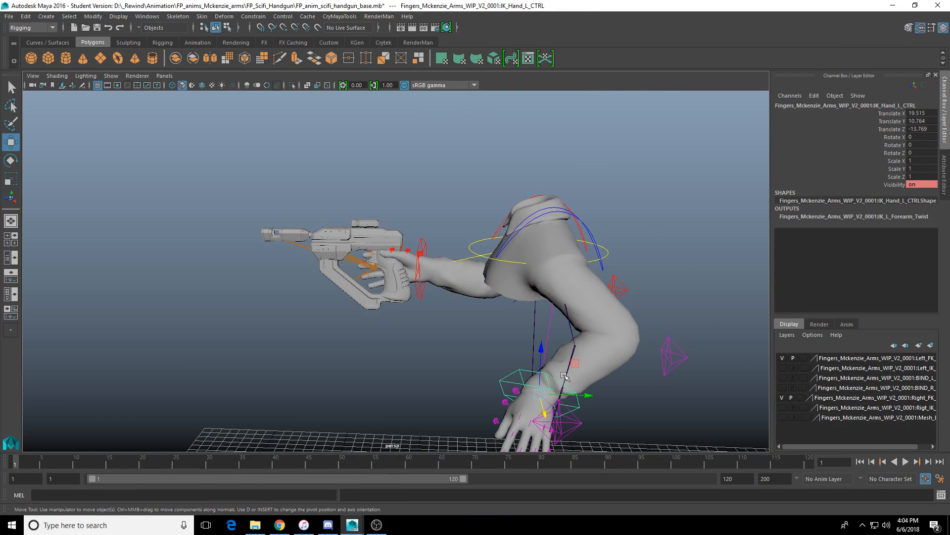
pyautogui.moveTo(585, 393); pyautogui.dragTo(487, 397)
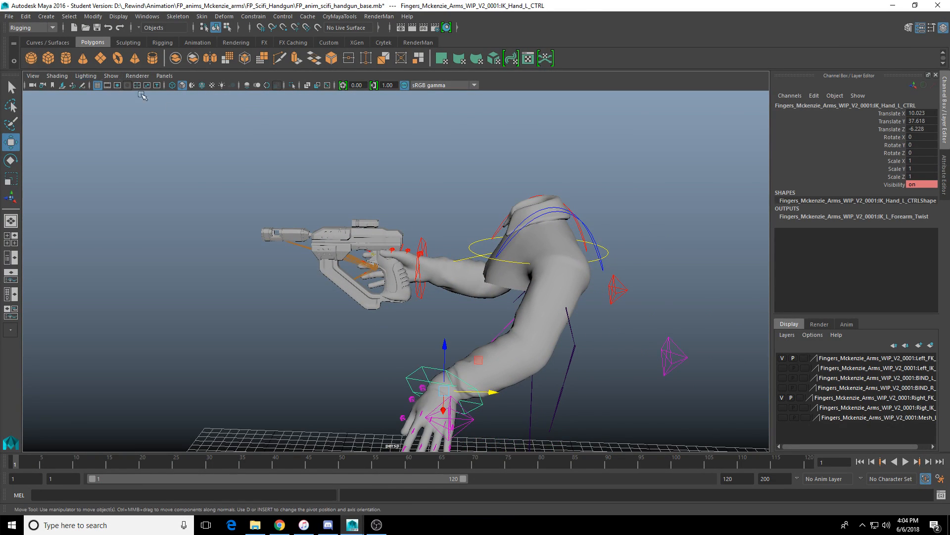
# Step: Rotate the left hand IK control palm-up, to about X 67.7, Y -2.8, Z -67.0
pyautogui.keyDown('alt'); pyautogui.moveTo(423, 268); pyautogui.dragTo(479, 273); pyautogui.keyUp('alt')
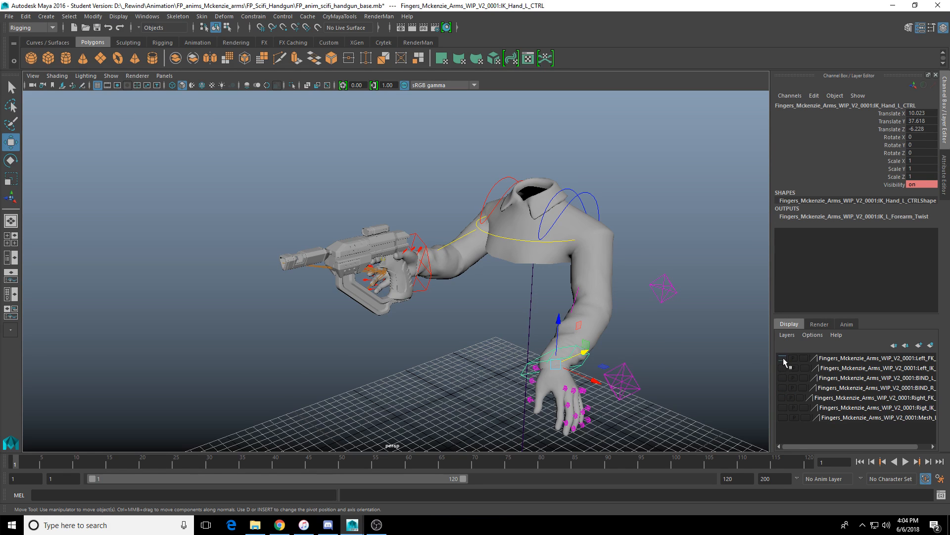
pyautogui.keyDown('alt'); pyautogui.moveTo(514, 287); pyautogui.dragTo(607, 332); pyautogui.keyUp('alt')
pyautogui.press('e')
pyautogui.moveTo(624, 303); pyautogui.dragTo(412, 334)
# Step: Move the left hand IK control toward the handgun, to about X 37.6, Y 58.4, Z 1.7
pyautogui.press('w')
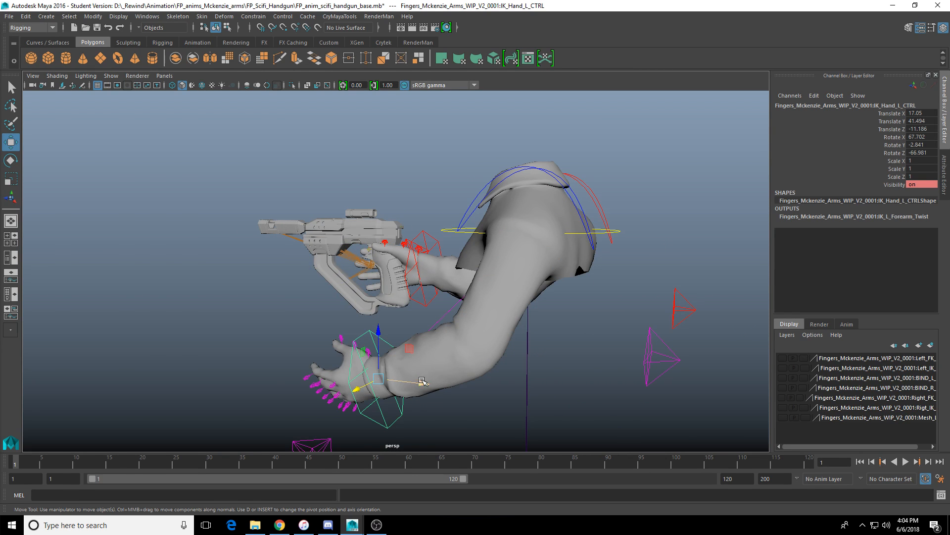
pyautogui.moveTo(422, 381); pyautogui.dragTo(566, 381)
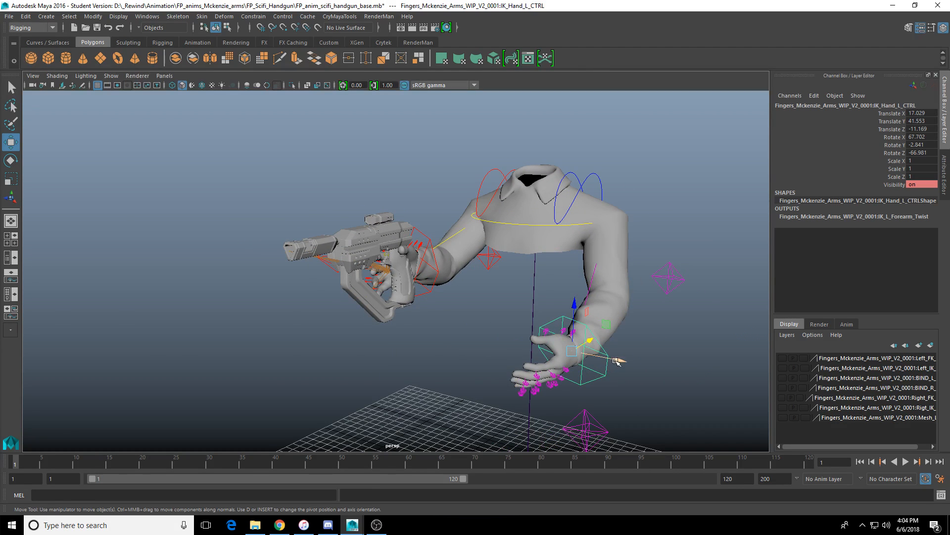
pyautogui.moveTo(616, 360); pyautogui.dragTo(579, 376)
pyautogui.keyDown('alt'); pyautogui.moveTo(579, 376); pyautogui.dragTo(416, 238); pyautogui.keyUp('alt')
pyautogui.keyDown('alt'); pyautogui.moveTo(415, 237); pyautogui.dragTo(473, 279); pyautogui.keyUp('alt')
pyautogui.keyDown('alt'); pyautogui.moveTo(473, 279); pyautogui.dragTo(436, 317); pyautogui.keyUp('alt')
pyautogui.keyDown('alt'); pyautogui.moveTo(331, 301); pyautogui.dragTo(382, 353, button='middle'); pyautogui.keyUp('alt')
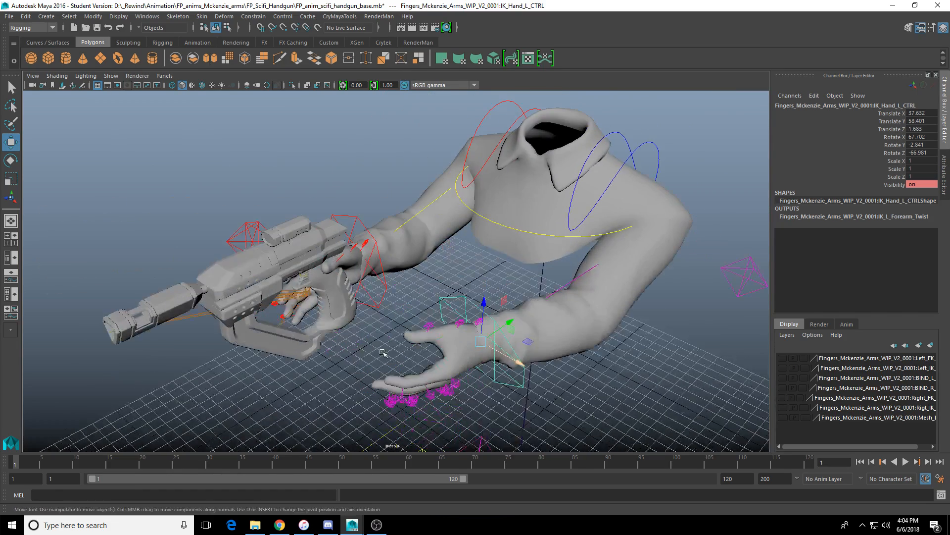
# Step: Examine how the right hand and its fingers sit around the handgun's grip and trigger
pyautogui.click(394, 302)
pyautogui.keyDown('alt'); pyautogui.moveTo(393, 302); pyautogui.dragTo(402, 271); pyautogui.keyUp('alt')
pyautogui.keyDown('alt'); pyautogui.moveTo(382, 268); pyautogui.dragTo(431, 326, button='middle'); pyautogui.keyUp('alt')
pyautogui.scroll(3, 431, 327)
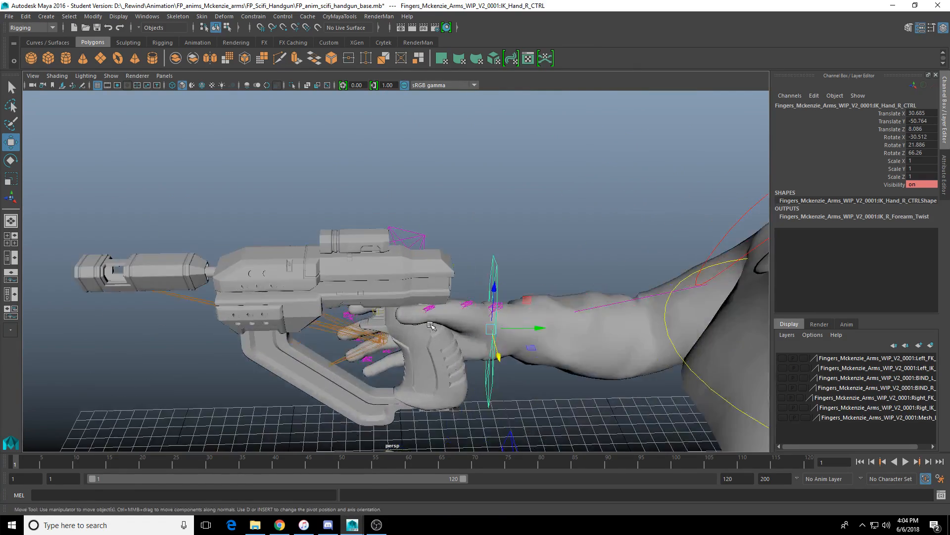
pyautogui.keyDown('alt'); pyautogui.moveTo(430, 327); pyautogui.dragTo(432, 306); pyautogui.keyUp('alt')
pyautogui.keyDown('alt'); pyautogui.moveTo(432, 332); pyautogui.dragTo(416, 260, button='middle'); pyautogui.keyUp('alt')
pyautogui.scroll(3, 417, 261)
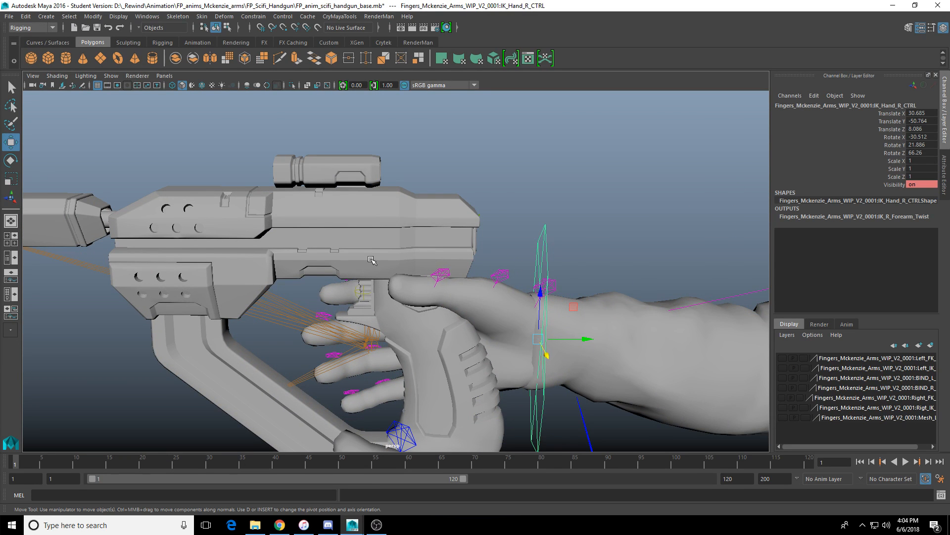
pyautogui.scroll(3, 371, 259)
pyautogui.keyDown('alt'); pyautogui.moveTo(372, 260); pyautogui.dragTo(360, 327); pyautogui.keyUp('alt')
# Step: Rotate the right index finger's base control to about X -6.2, Y -12.6, Z 13.3 to bring the finger to the trigger
pyautogui.click(288, 227)
pyautogui.press('e')
pyautogui.keyDown('alt'); pyautogui.moveTo(360, 328); pyautogui.dragTo(485, 280); pyautogui.keyUp('alt')
pyautogui.keyDown('alt'); pyautogui.moveTo(486, 281); pyautogui.dragTo(515, 286, button='right'); pyautogui.keyUp('alt')
pyautogui.keyDown('alt'); pyautogui.moveTo(515, 286); pyautogui.dragTo(505, 312, button='middle'); pyautogui.keyUp('alt')
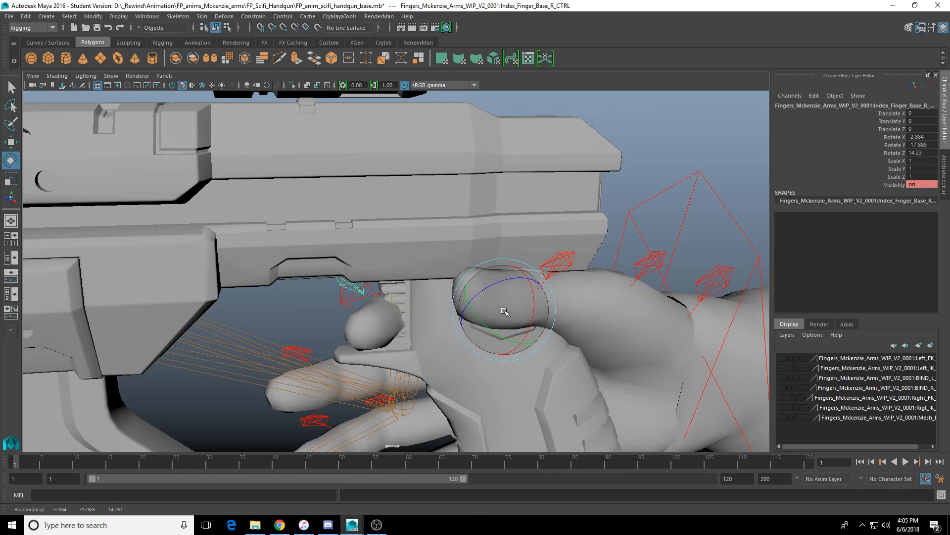
pyautogui.keyDown('alt'); pyautogui.moveTo(395, 291); pyautogui.dragTo(569, 292); pyautogui.keyUp('alt')
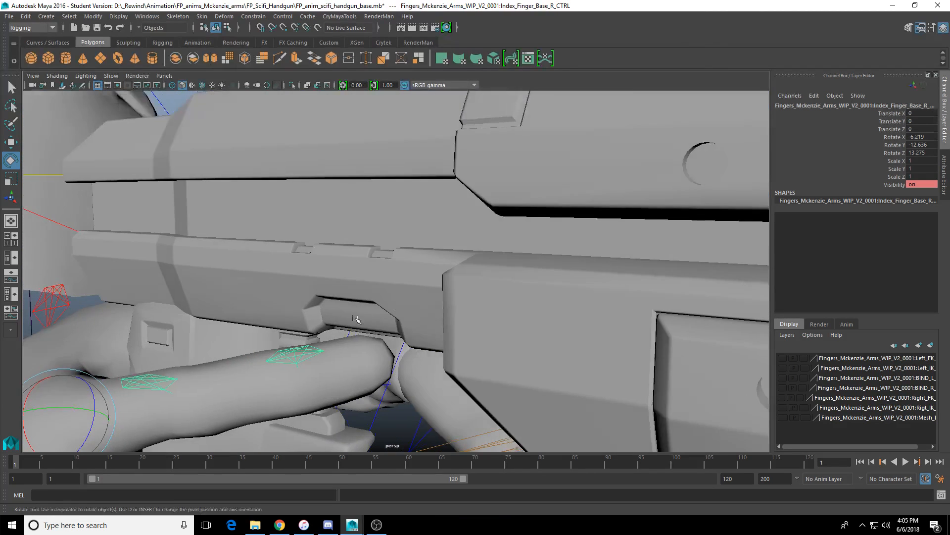
pyautogui.keyDown('alt'); pyautogui.moveTo(358, 319); pyautogui.dragTo(444, 246, button='middle'); pyautogui.keyUp('alt')
# Step: Curl the right index fingertip around the trigger by rotating its tip control to about X -23.8, Y -47.0, Z 22.6
pyautogui.click(389, 292)
pyautogui.keyDown('alt'); pyautogui.moveTo(313, 317); pyautogui.dragTo(348, 313); pyautogui.keyUp('alt')
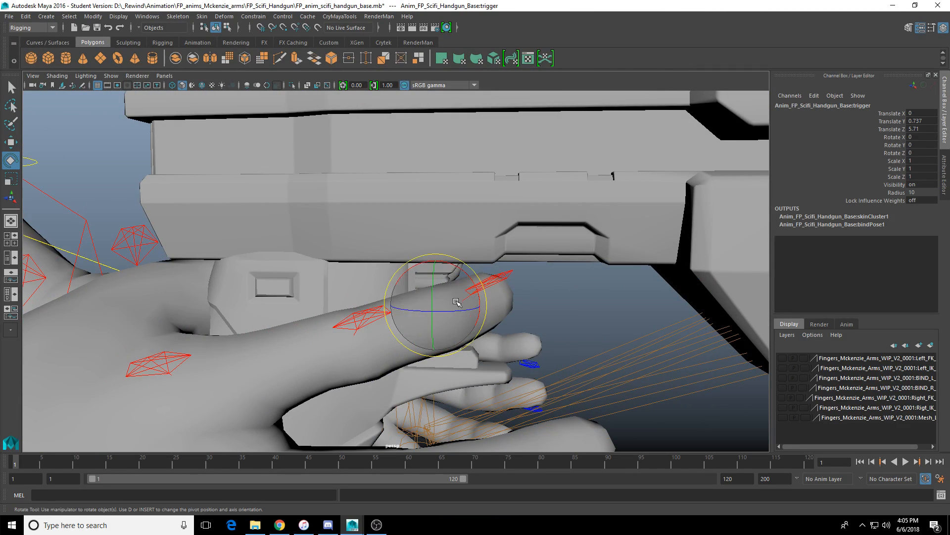
pyautogui.keyDown('alt'); pyautogui.moveTo(482, 300); pyautogui.dragTo(489, 286); pyautogui.keyUp('alt')
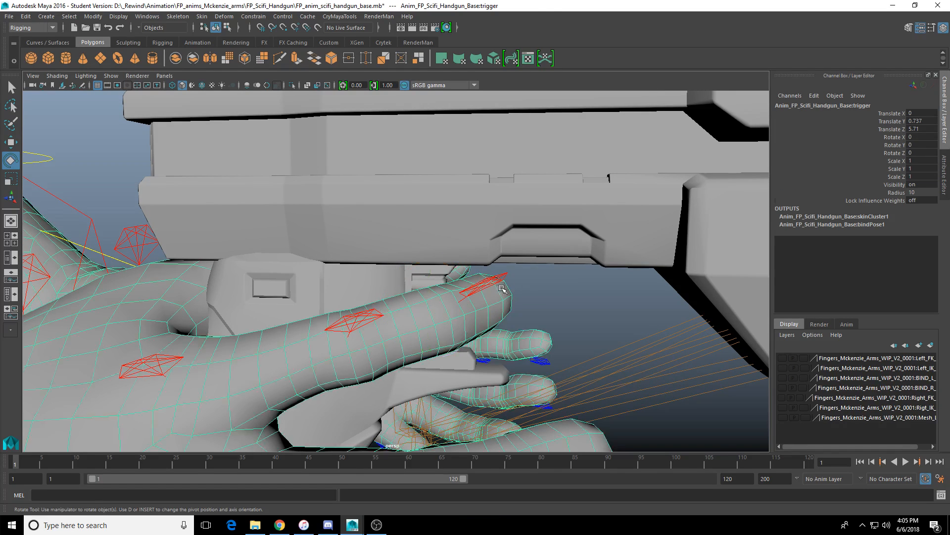
pyautogui.click(490, 285)
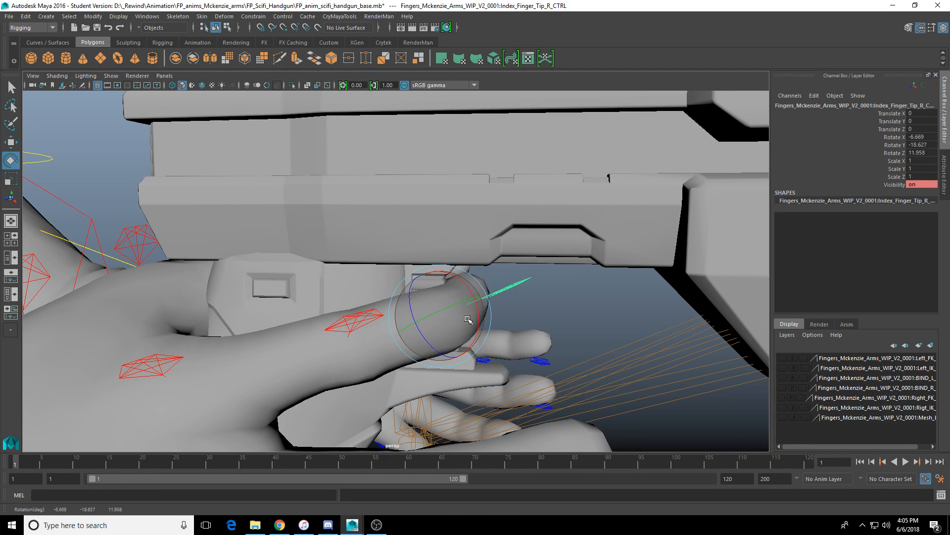
pyautogui.moveTo(468, 319); pyautogui.dragTo(468, 320)
pyautogui.keyDown('alt'); pyautogui.moveTo(468, 320); pyautogui.dragTo(299, 297); pyautogui.keyUp('alt')
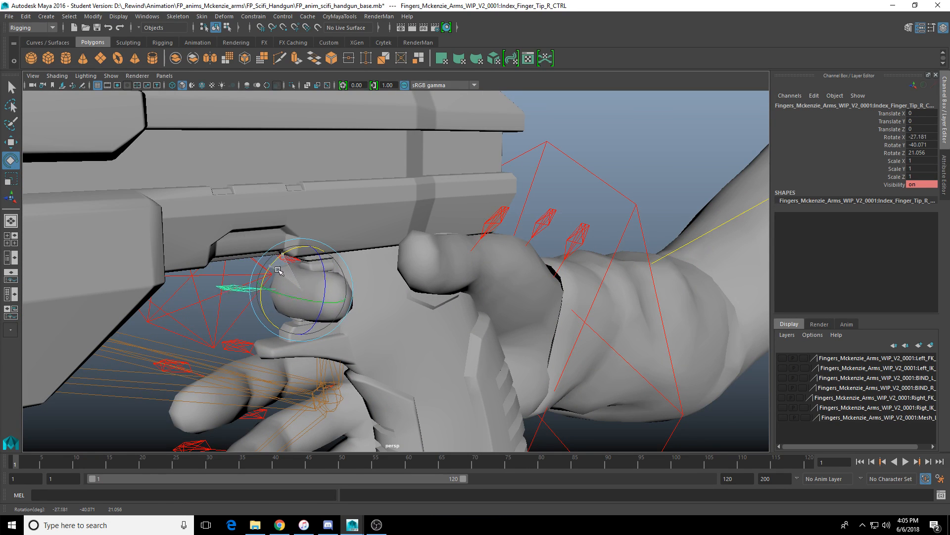
pyautogui.moveTo(278, 270); pyautogui.dragTo(275, 271)
pyautogui.keyDown('alt'); pyautogui.moveTo(275, 271); pyautogui.dragTo(259, 270); pyautogui.keyUp('alt')
pyautogui.moveTo(319, 281); pyautogui.dragTo(444, 300)
# Step: Shift the right index fingertip control slightly, to about X 0.43, Y 0.24, Z 0.42
pyautogui.click(240, 329)
pyautogui.click(305, 270)
pyautogui.press('w')
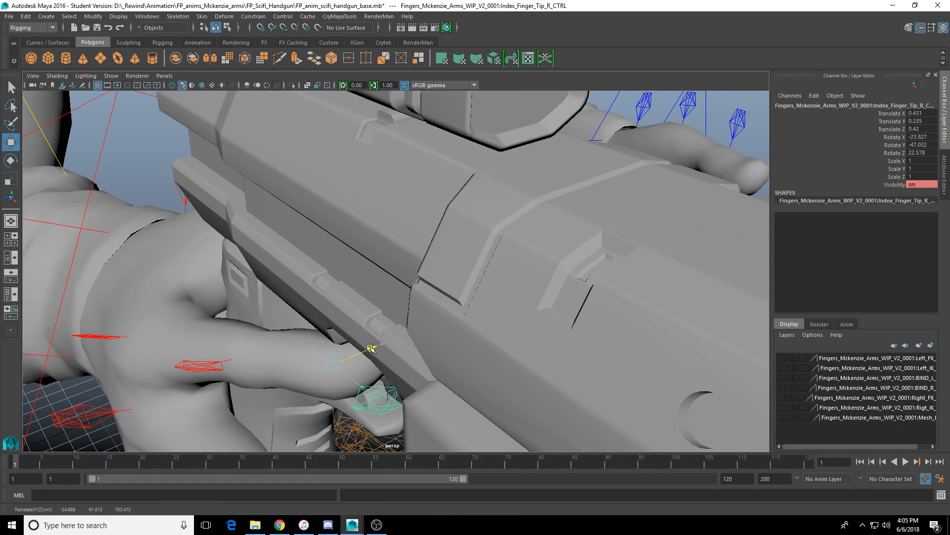
# Step: Rotate the right index finger's middle control to about X -2.7, Y 4.4, Z -6.6
pyautogui.keyDown('alt'); pyautogui.moveTo(376, 346); pyautogui.dragTo(280, 325); pyautogui.keyUp('alt')
pyautogui.click(276, 344)
pyautogui.click(280, 351)
pyautogui.press('e')
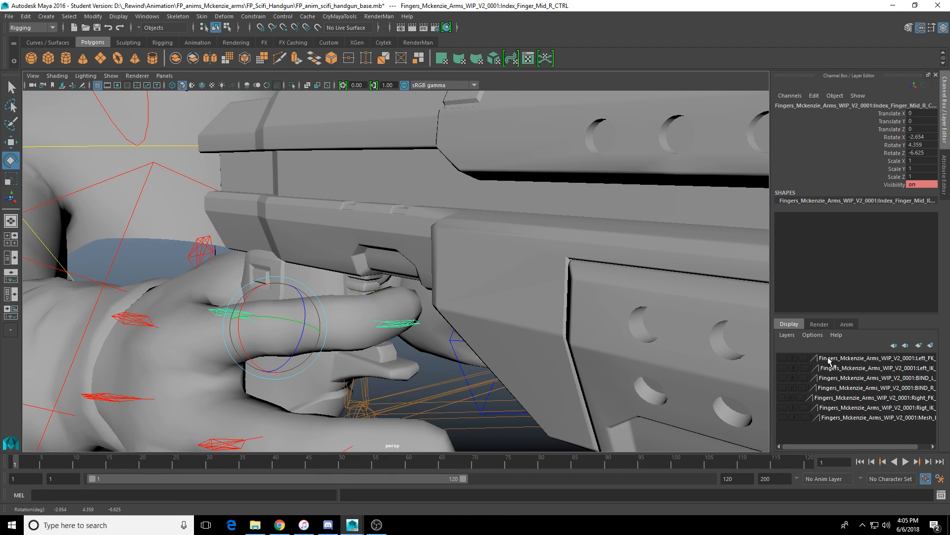
# Step: Widen the layer list to show the full names and set the arms' Mesh_Layer to reference display
pyautogui.moveTo(772, 341); pyautogui.dragTo(742, 345)
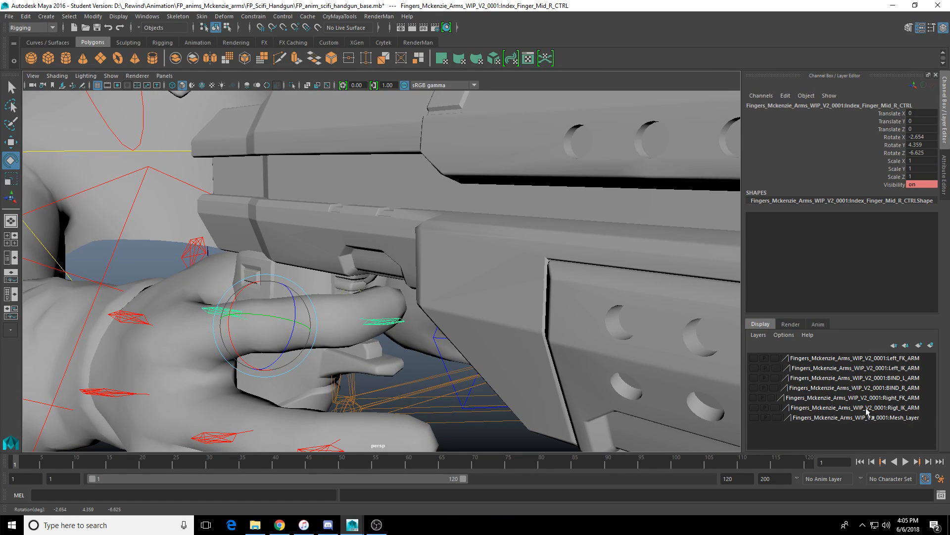
pyautogui.click(149, 383)
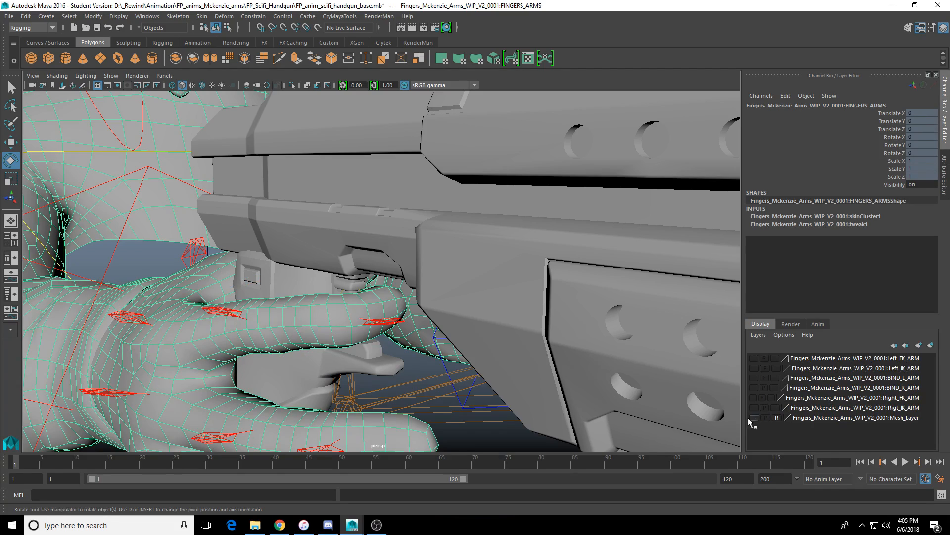
# Step: Curl the right hand's middle finger around the handgun grip with its finger controls, undoing the stray change
pyautogui.keyDown('alt'); pyautogui.moveTo(254, 307); pyautogui.dragTo(278, 314); pyautogui.keyUp('alt')
pyautogui.scroll(-6, 278, 314)
pyautogui.scroll(5, 277, 314)
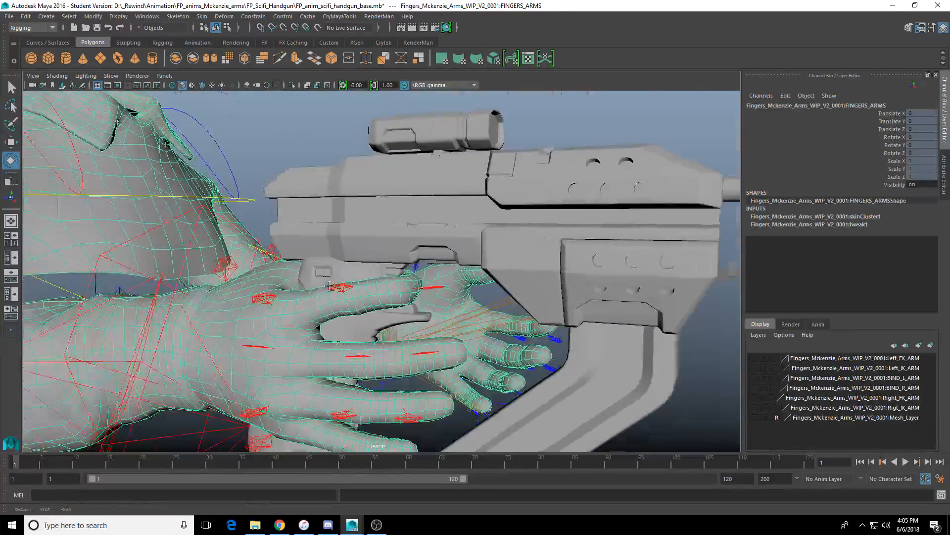
pyautogui.keyDown('alt'); pyautogui.moveTo(277, 314); pyautogui.dragTo(361, 290, button='middle'); pyautogui.keyUp('alt')
pyautogui.click(344, 336)
pyautogui.keyDown('alt'); pyautogui.moveTo(344, 337); pyautogui.dragTo(258, 355); pyautogui.keyUp('alt')
pyautogui.click(462, 316)
pyautogui.hotkey('ctrl', 'z')
pyautogui.keyDown('alt'); pyautogui.moveTo(386, 310); pyautogui.dragTo(290, 284); pyautogui.keyUp('alt')
pyautogui.click(290, 283)
pyautogui.scroll(3, 392, 254)
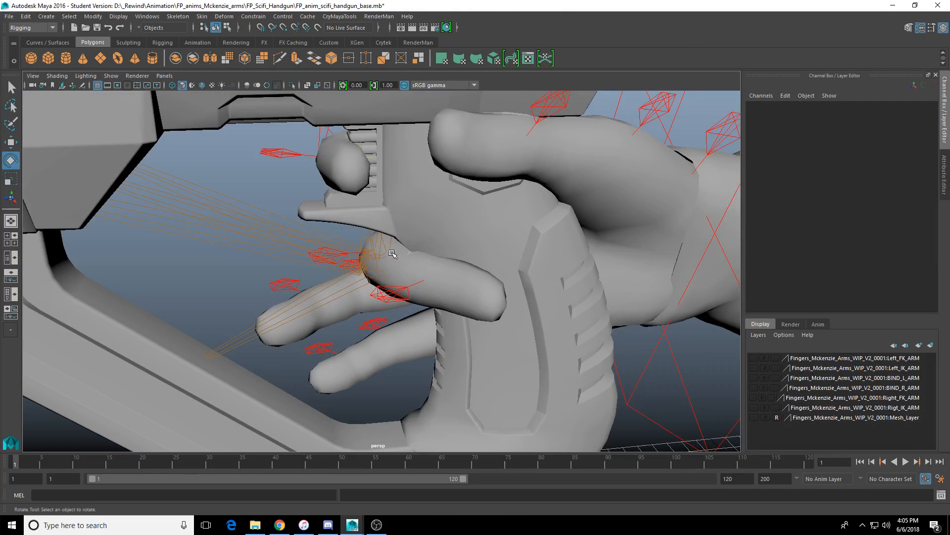
# Step: Align the handgun's grip joint in the right hand, moved to about X -23.8, Y -59.9 and rotated to about Z 190
pyautogui.click(380, 253)
pyautogui.keyDown('alt'); pyautogui.moveTo(380, 253); pyautogui.dragTo(307, 314); pyautogui.keyUp('alt')
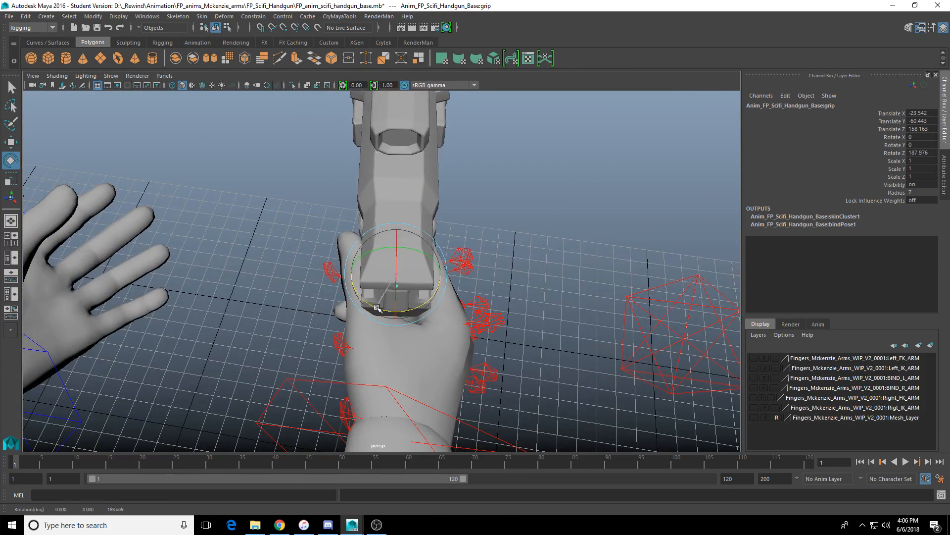
pyautogui.press('w')
pyautogui.keyDown('alt'); pyautogui.moveTo(377, 307); pyautogui.dragTo(392, 320); pyautogui.keyUp('alt')
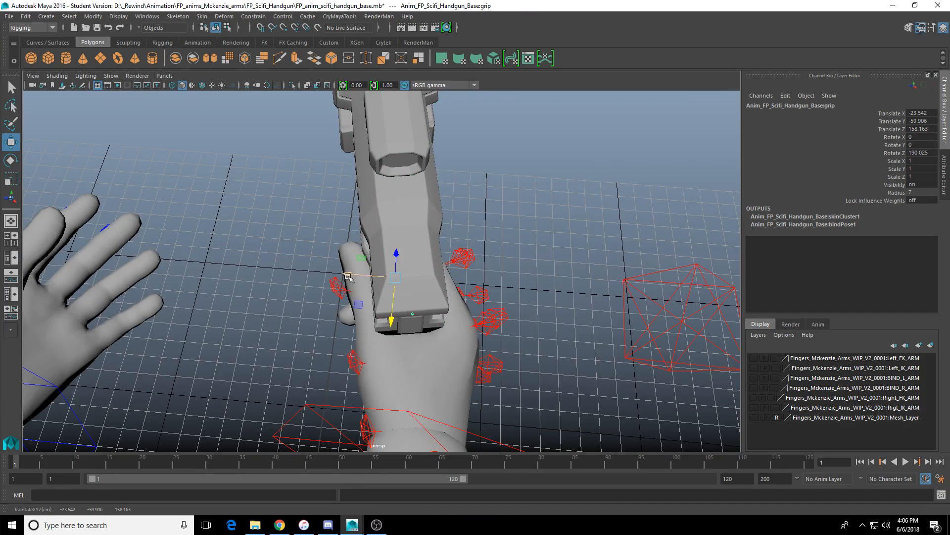
pyautogui.moveTo(348, 276); pyautogui.dragTo(346, 276)
pyautogui.keyDown('alt'); pyautogui.moveTo(345, 276); pyautogui.dragTo(346, 324); pyautogui.keyUp('alt')
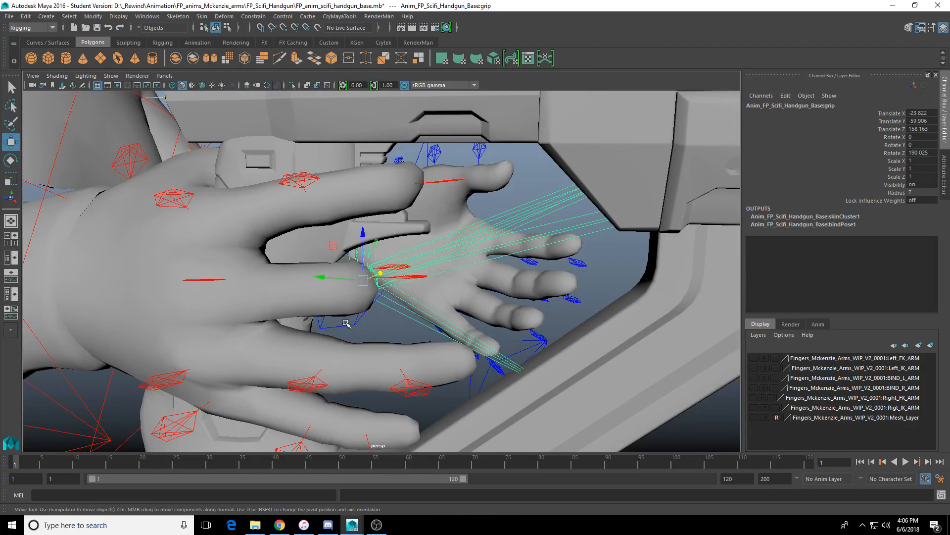
# Step: Parent the handgun's grip joint to the right hand's IK control
pyautogui.keyDown('alt'); pyautogui.moveTo(60, 239); pyautogui.dragTo(248, 315); pyautogui.keyUp('alt')
pyautogui.click(179, 331)
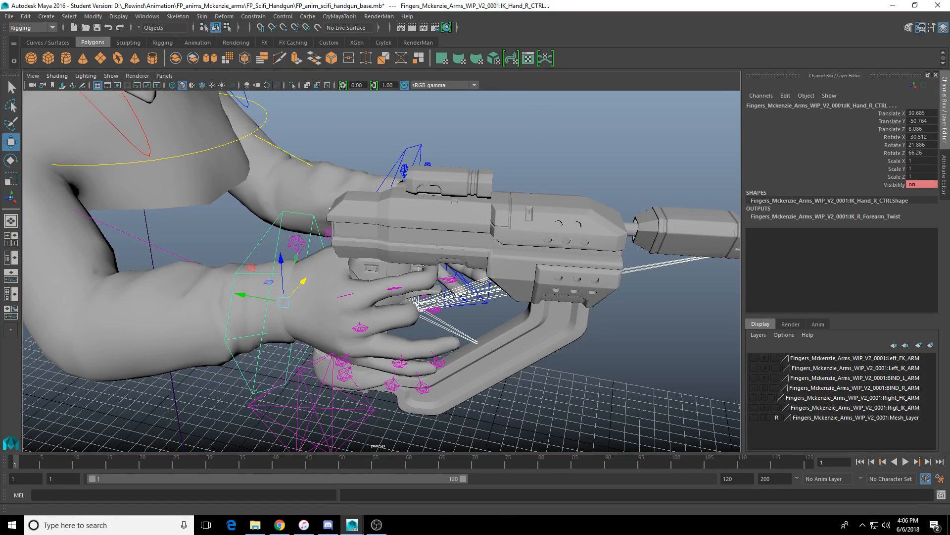
pyautogui.hotkey('ctrl', 'z')
# Step: Rotate the right thumb's middle control to about X 35.3, Y -3.8, Z 3.8
pyautogui.keyDown('alt'); pyautogui.moveTo(164, 239); pyautogui.dragTo(257, 232, button='right'); pyautogui.keyUp('alt')
pyautogui.keyDown('alt'); pyautogui.moveTo(388, 334); pyautogui.dragTo(397, 218); pyautogui.keyUp('alt')
pyautogui.click(465, 200)
pyautogui.keyDown('alt'); pyautogui.moveTo(464, 199); pyautogui.dragTo(388, 207); pyautogui.keyUp('alt')
pyautogui.press('e')
pyautogui.click(464, 210)
pyautogui.hotkey('ctrl', 'z')
pyautogui.click(458, 270)
pyautogui.click(393, 231)
pyautogui.keyDown('alt'); pyautogui.moveTo(389, 207); pyautogui.dragTo(396, 227); pyautogui.keyUp('alt')
pyautogui.click(480, 208)
pyautogui.keyDown('alt'); pyautogui.moveTo(480, 208); pyautogui.dragTo(453, 232); pyautogui.keyUp('alt')
pyautogui.moveTo(453, 232); pyautogui.dragTo(511, 274)
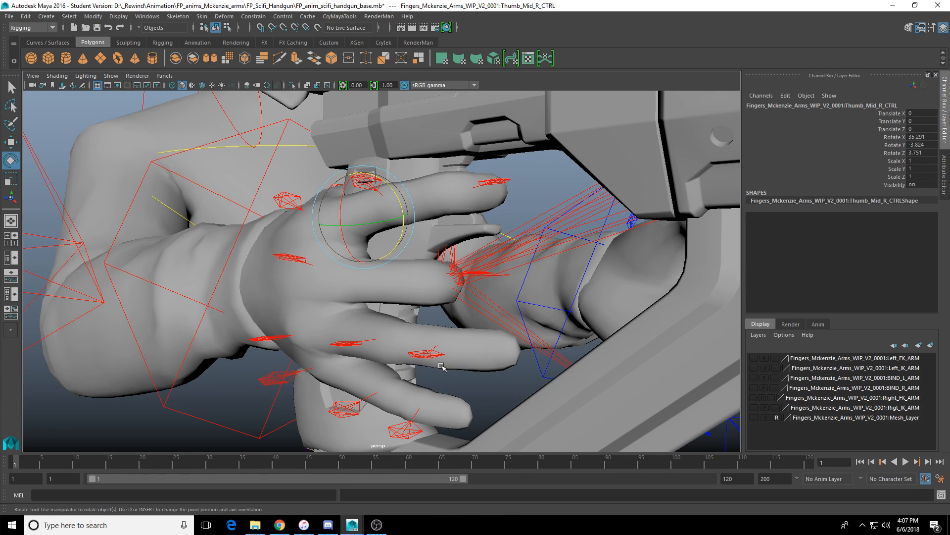
# Step: Adjust the rotation of the right middle finger's base control
pyautogui.click(302, 260)
pyautogui.keyDown('alt'); pyautogui.moveTo(301, 261); pyautogui.dragTo(322, 281); pyautogui.keyUp('alt')
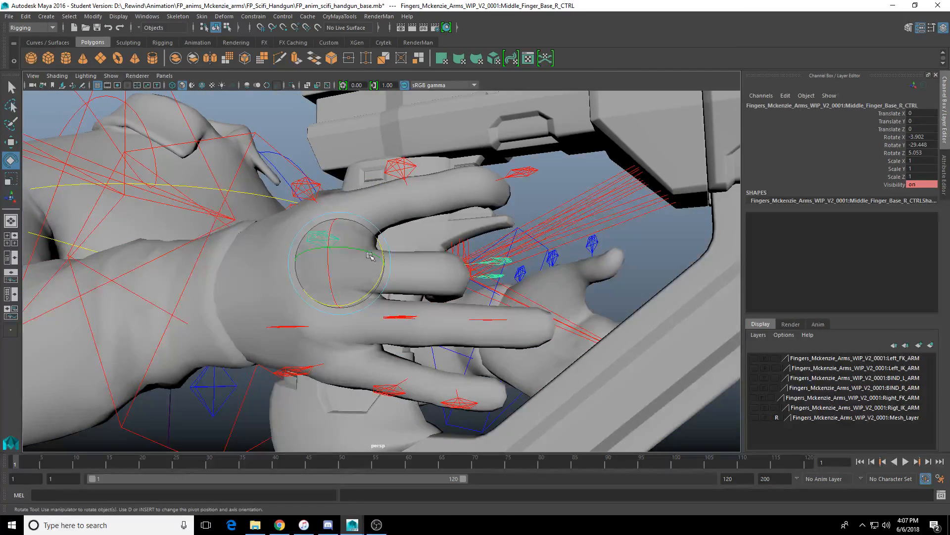
pyautogui.keyDown('alt'); pyautogui.moveTo(370, 258); pyautogui.dragTo(360, 279); pyautogui.keyUp('alt')
# Step: Curl the right ring finger around the handgun grip using its base, middle and tip controls
pyautogui.click(290, 329)
pyautogui.keyDown('alt'); pyautogui.moveTo(289, 329); pyautogui.dragTo(336, 305); pyautogui.keyUp('alt')
pyautogui.click(384, 324)
pyautogui.click(299, 346)
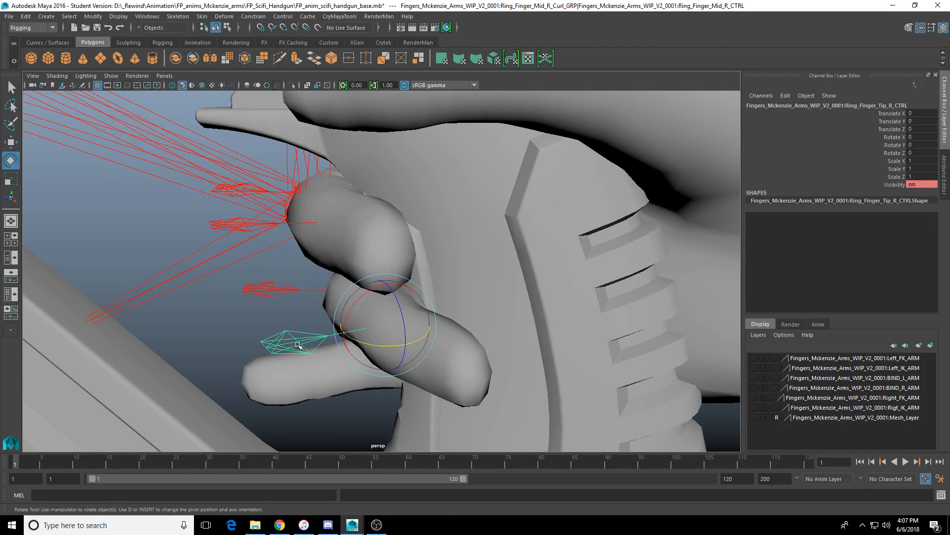
pyautogui.moveTo(348, 340); pyautogui.dragTo(377, 341)
pyautogui.keyDown('alt'); pyautogui.moveTo(377, 334); pyautogui.dragTo(368, 343); pyautogui.keyUp('alt')
# Step: Rotate the right middle fingertip control to about X 3.3, Y -25.7, Z 3.6
pyautogui.click(237, 225)
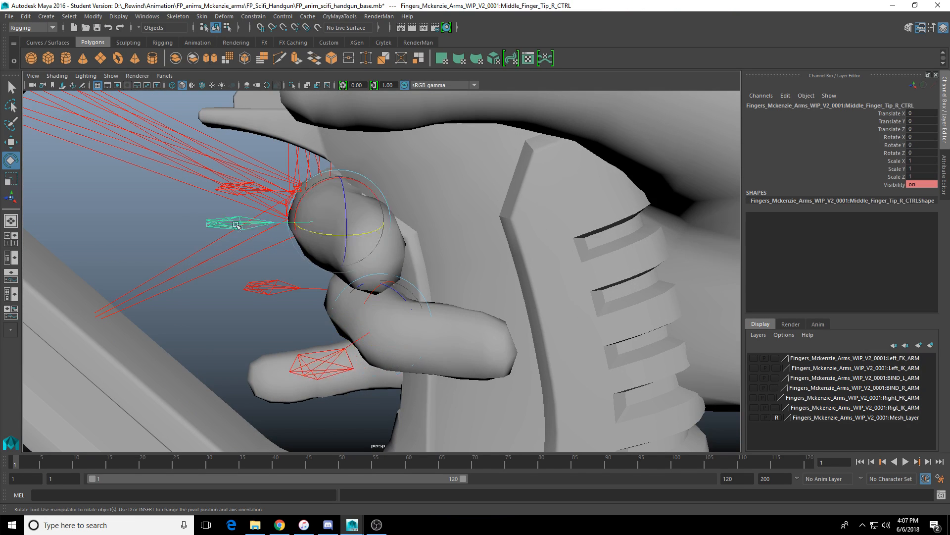
pyautogui.moveTo(319, 233); pyautogui.dragTo(384, 241)
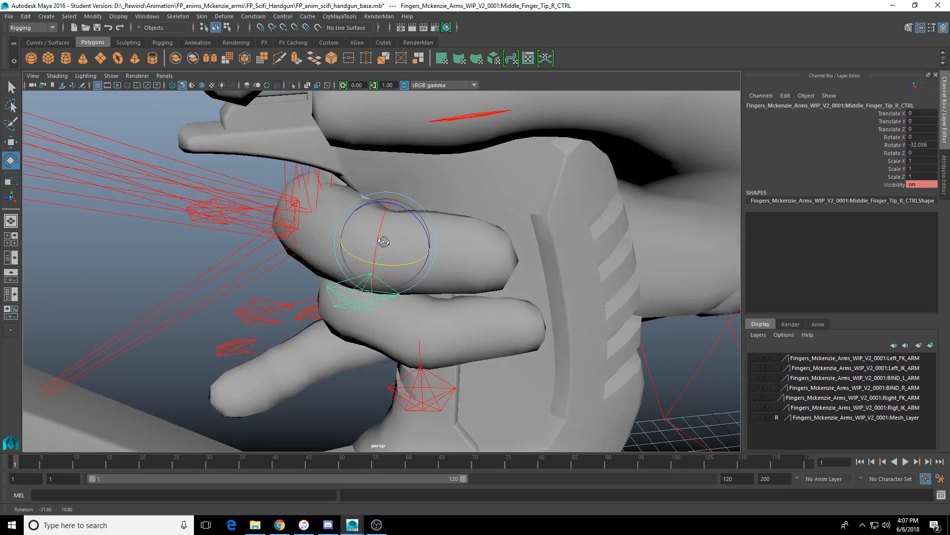
pyautogui.click(217, 221)
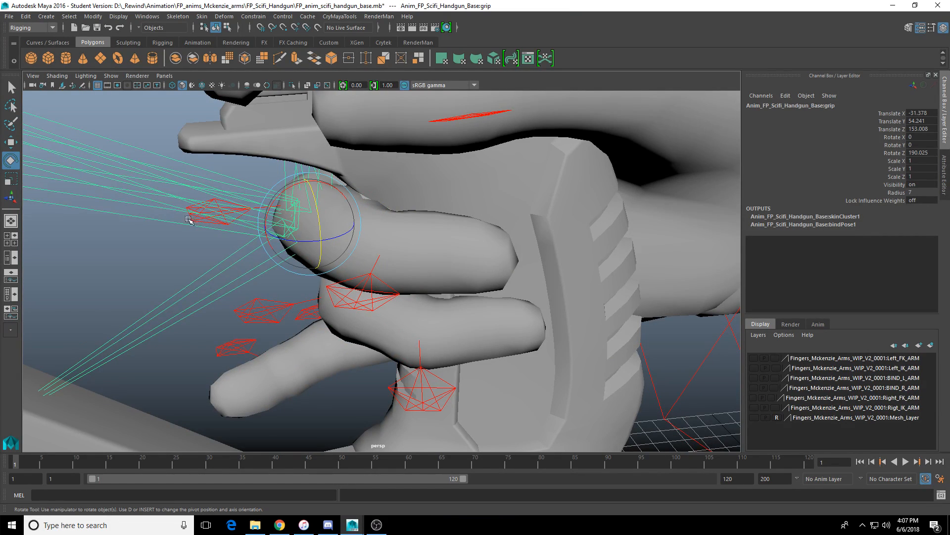
pyautogui.keyDown('alt'); pyautogui.moveTo(188, 234); pyautogui.dragTo(329, 240); pyautogui.keyUp('alt')
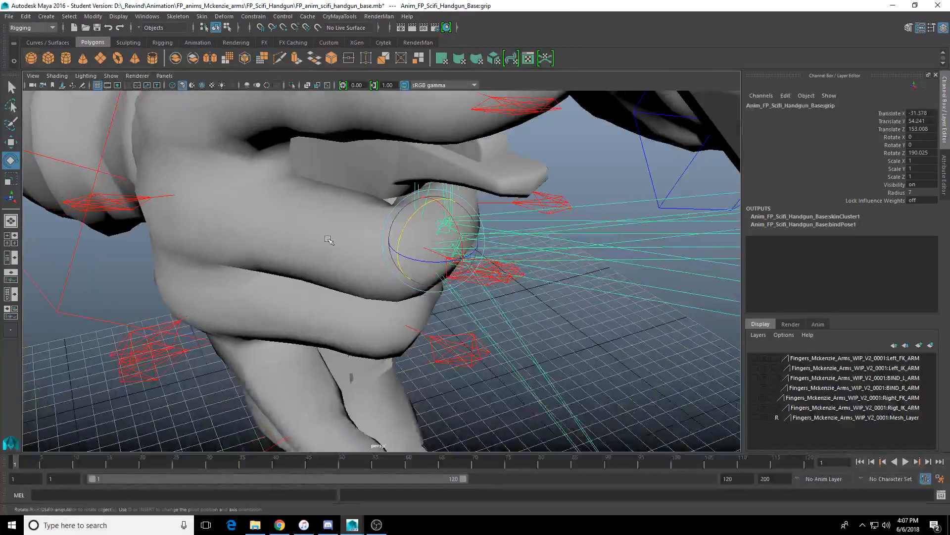
pyautogui.click(526, 296)
pyautogui.keyDown('alt'); pyautogui.moveTo(526, 296); pyautogui.dragTo(396, 238); pyautogui.keyUp('alt')
pyautogui.scroll(4, 460, 342)
pyautogui.click(548, 341)
pyautogui.click(379, 289)
pyautogui.keyDown('alt'); pyautogui.moveTo(379, 289); pyautogui.dragTo(371, 298); pyautogui.keyUp('alt')
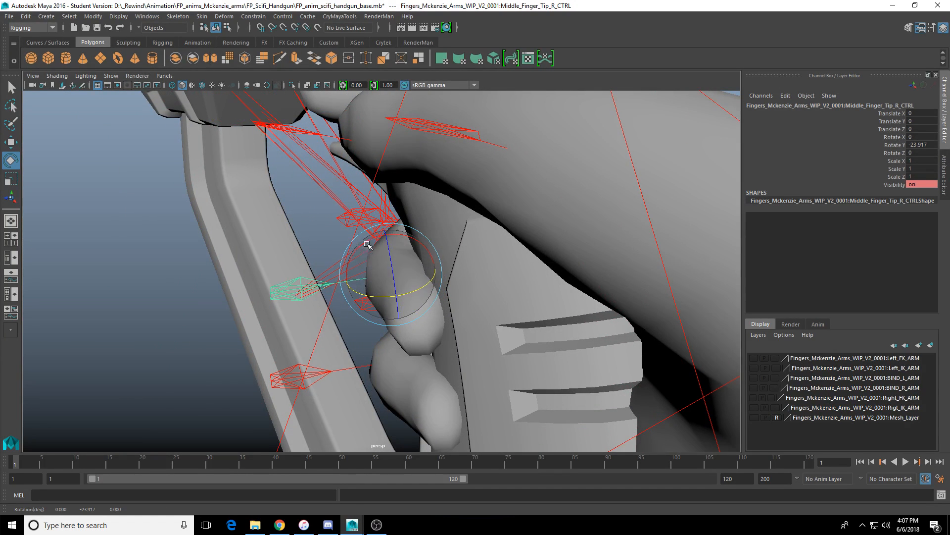
pyautogui.keyDown('alt'); pyautogui.moveTo(357, 264); pyautogui.dragTo(299, 222); pyautogui.keyUp('alt')
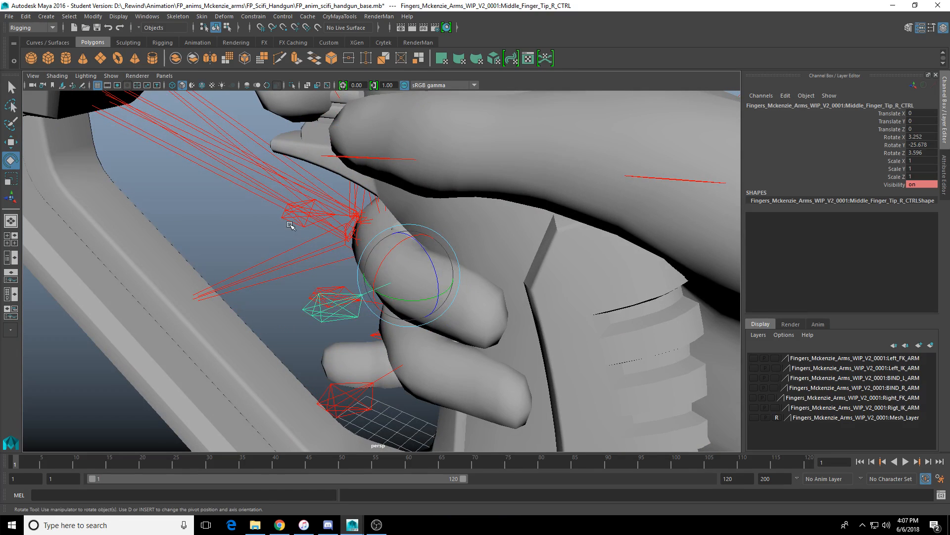
# Step: Rotate the right middle finger's middle control to about X 32.6, Y -76.4, Z -32.7
pyautogui.click(299, 221)
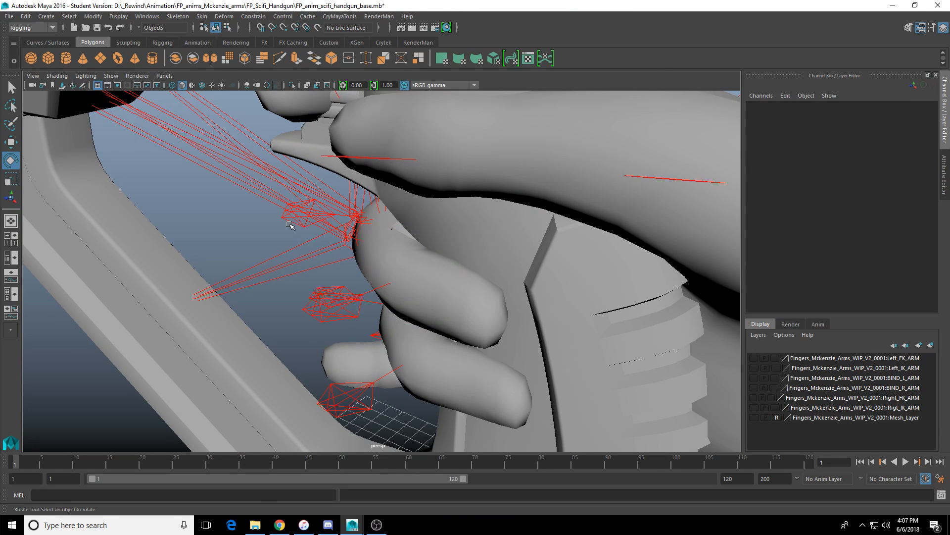
pyautogui.click(291, 222)
pyautogui.keyDown('alt'); pyautogui.moveTo(290, 222); pyautogui.dragTo(322, 257); pyautogui.keyUp('alt')
pyautogui.moveTo(376, 240); pyautogui.dragTo(226, 251)
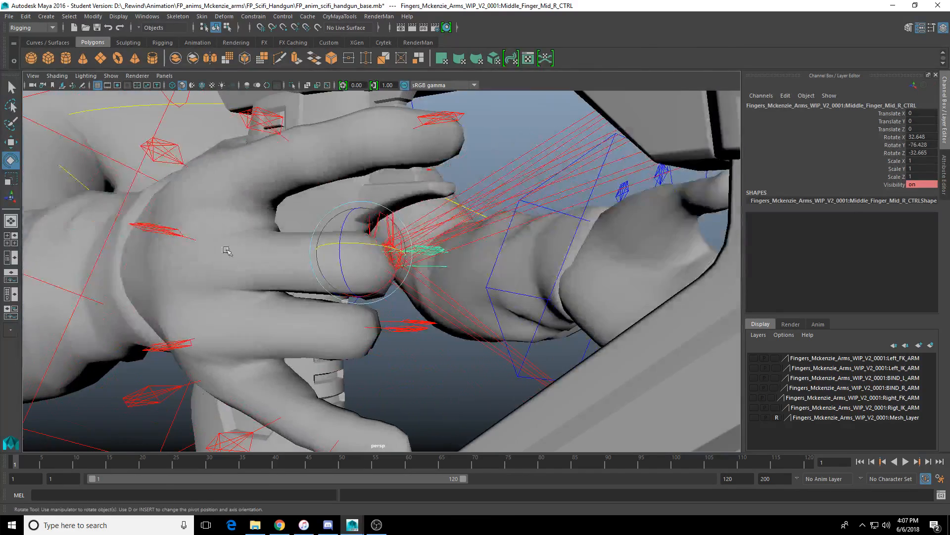
# Step: Fine-tune the right middle finger's rotation around the grip, undoing the stray change to its base control
pyautogui.click(168, 232)
pyautogui.keyDown('alt'); pyautogui.moveTo(167, 231); pyautogui.dragTo(354, 245); pyautogui.keyUp('alt')
pyautogui.hotkey('ctrl', 'z')
pyautogui.click(286, 268)
pyautogui.keyDown('alt'); pyautogui.moveTo(354, 245); pyautogui.dragTo(382, 252); pyautogui.keyUp('alt')
pyautogui.moveTo(412, 221); pyautogui.dragTo(459, 280)
# Step: Rotate the right pinky's base control to bring the finger in toward the grip
pyautogui.moveTo(336, 340)
pyautogui.keyDown('alt'); pyautogui.mouseDown()
pyautogui.moveTo(286, 359)
pyautogui.moveTo(315, 311)
pyautogui.moveTo(401, 307)
pyautogui.moveTo(459, 288)
pyautogui.moveTo(342, 331)
pyautogui.mouseUp(); pyautogui.keyUp('alt')
pyautogui.click(317, 329)
pyautogui.click(282, 340)
pyautogui.keyDown('alt'); pyautogui.moveTo(282, 339); pyautogui.dragTo(238, 327); pyautogui.keyUp('alt')
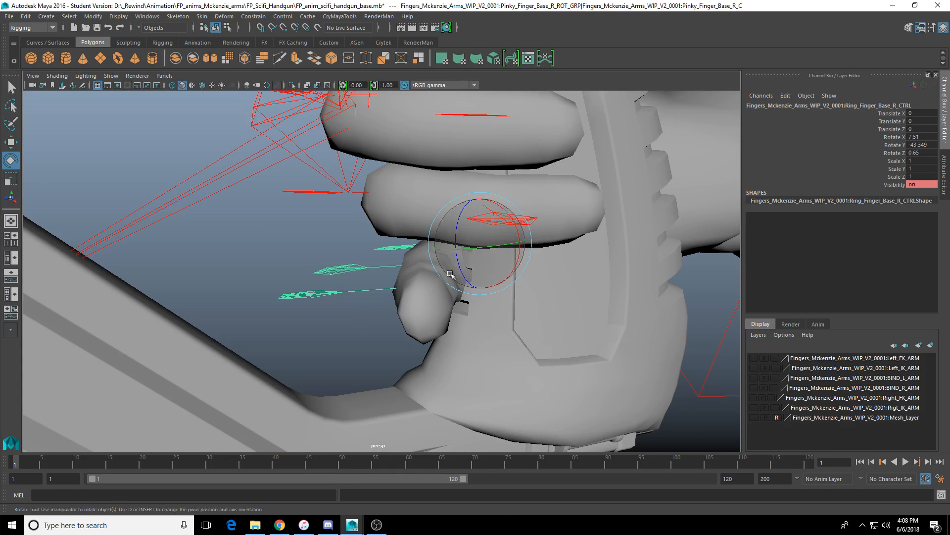
pyautogui.moveTo(481, 248)
pyautogui.mouseDown()
pyautogui.moveTo(503, 214)
pyautogui.moveTo(476, 240)
pyautogui.mouseUp()
# Step: Curl the right pinky with its middle control at about X -2, Y -59.3, Z 2.2 and its tip control at about Y -45.4
pyautogui.click(380, 258)
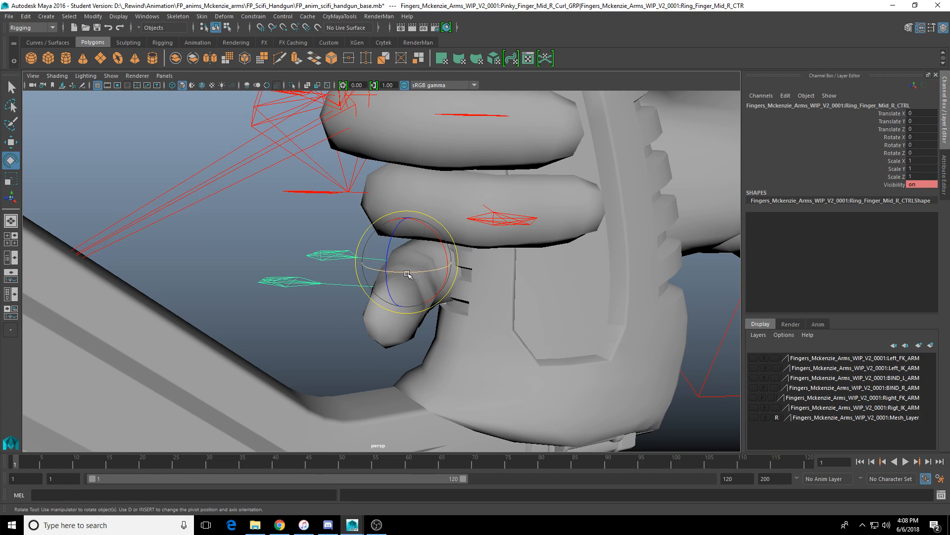
pyautogui.moveTo(407, 274); pyautogui.dragTo(359, 266)
pyautogui.moveTo(369, 267); pyautogui.dragTo(376, 269)
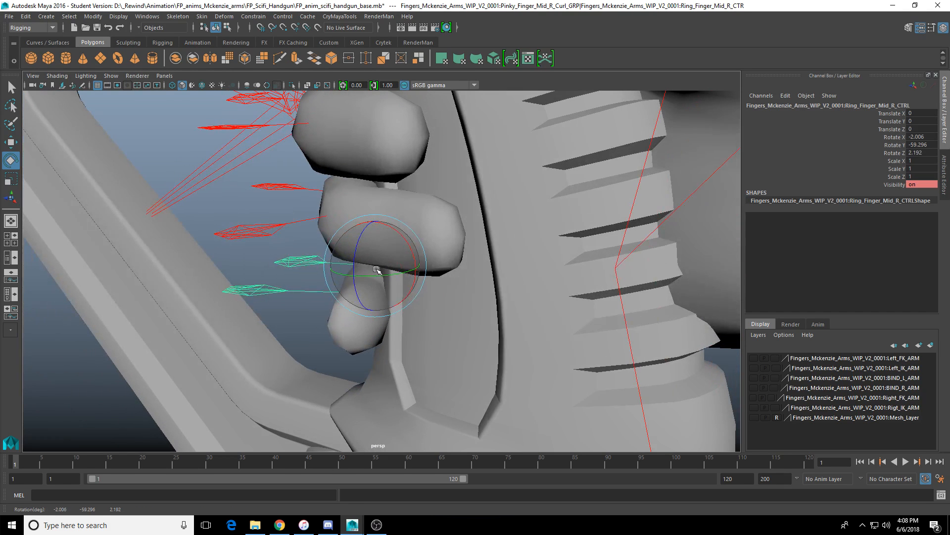
pyautogui.click(262, 291)
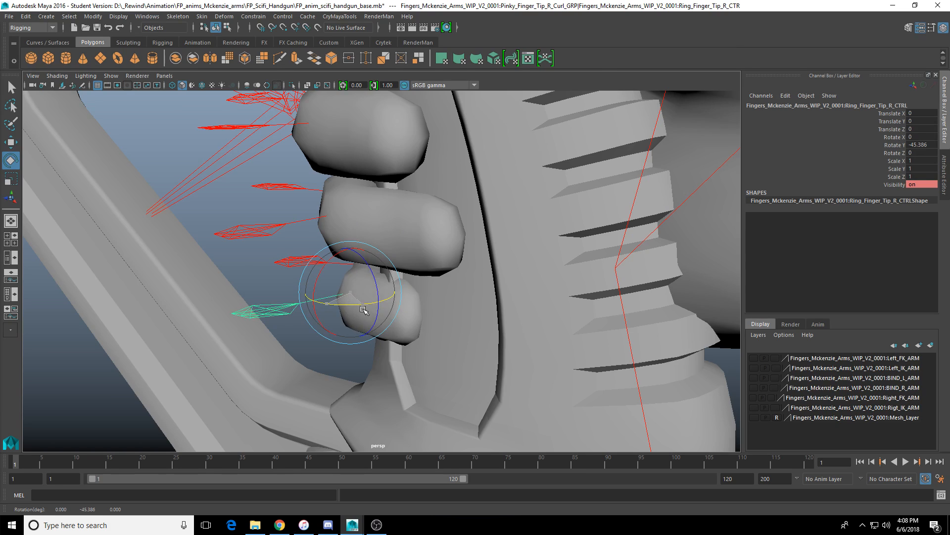
# Step: Refine the right pinky's middle control to a rotation of about X 1, Y -53.2, Z -2.6
pyautogui.keyDown('alt'); pyautogui.moveTo(364, 310); pyautogui.dragTo(422, 312); pyautogui.keyUp('alt')
pyautogui.click(332, 300)
pyautogui.click(316, 278)
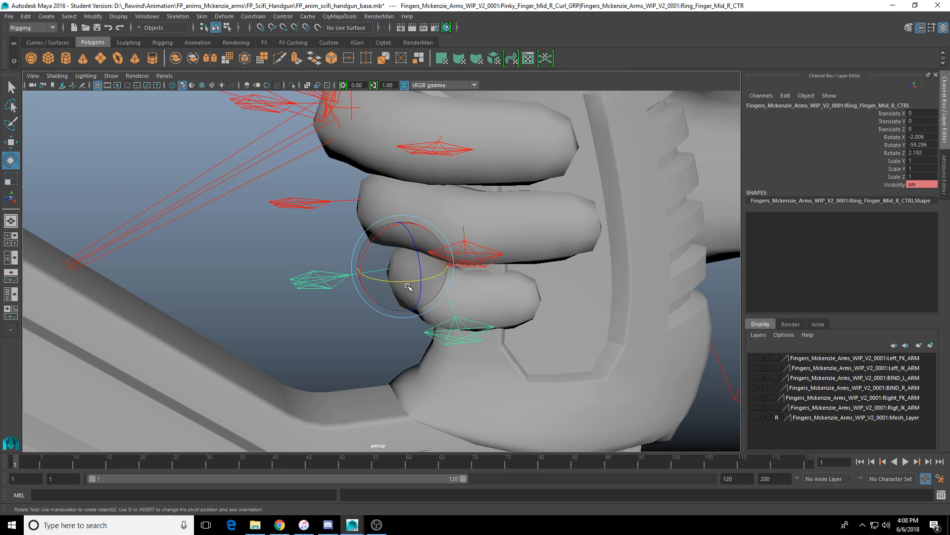
pyautogui.moveTo(377, 282); pyautogui.dragTo(455, 286)
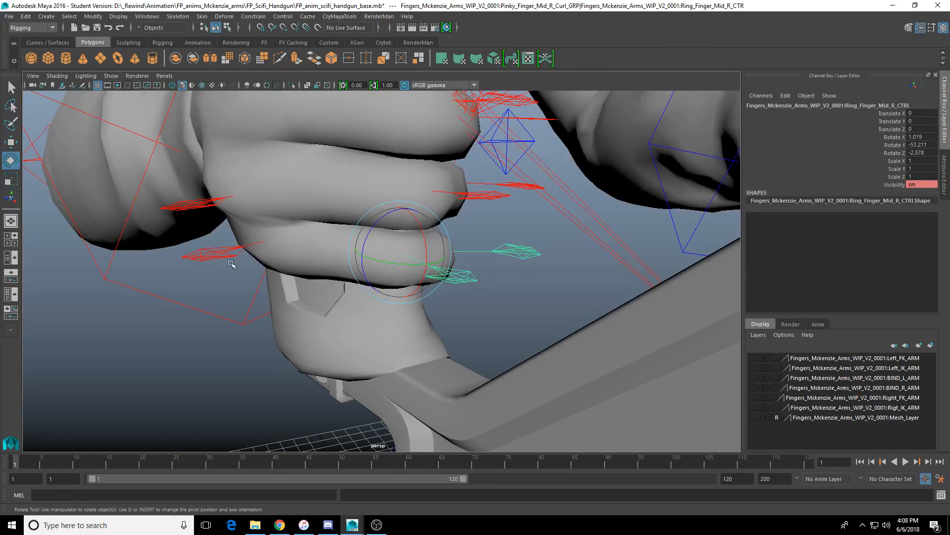
# Step: Rotate the right pinky's base control to about X 14.3, Y -44.2, Z 1.9
pyautogui.click(221, 258)
pyautogui.keyDown('alt'); pyautogui.moveTo(224, 260); pyautogui.dragTo(147, 269); pyautogui.keyUp('alt')
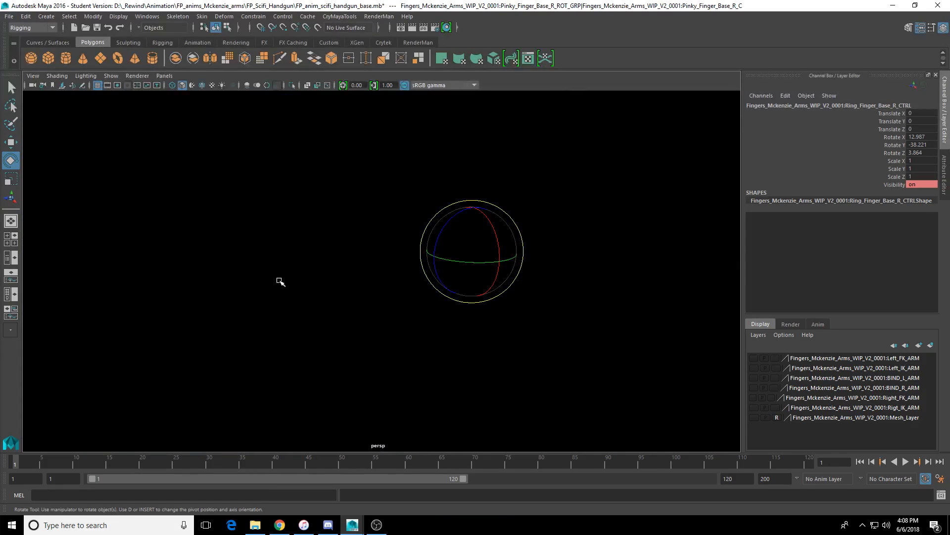
pyautogui.keyDown('alt'); pyautogui.moveTo(280, 280); pyautogui.dragTo(340, 280, button='right'); pyautogui.keyUp('alt')
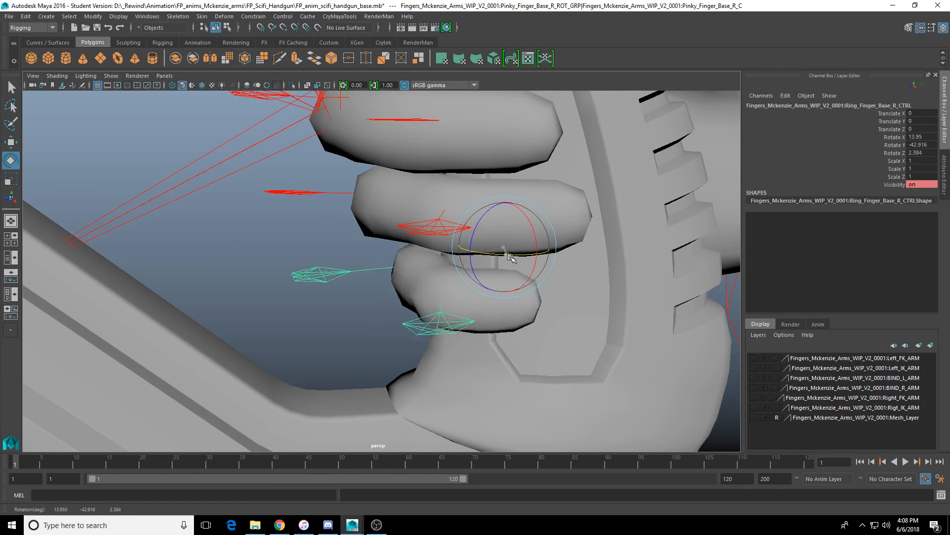
pyautogui.moveTo(509, 258); pyautogui.dragTo(512, 260)
pyautogui.keyDown('alt'); pyautogui.moveTo(511, 260); pyautogui.dragTo(373, 290); pyautogui.keyUp('alt')
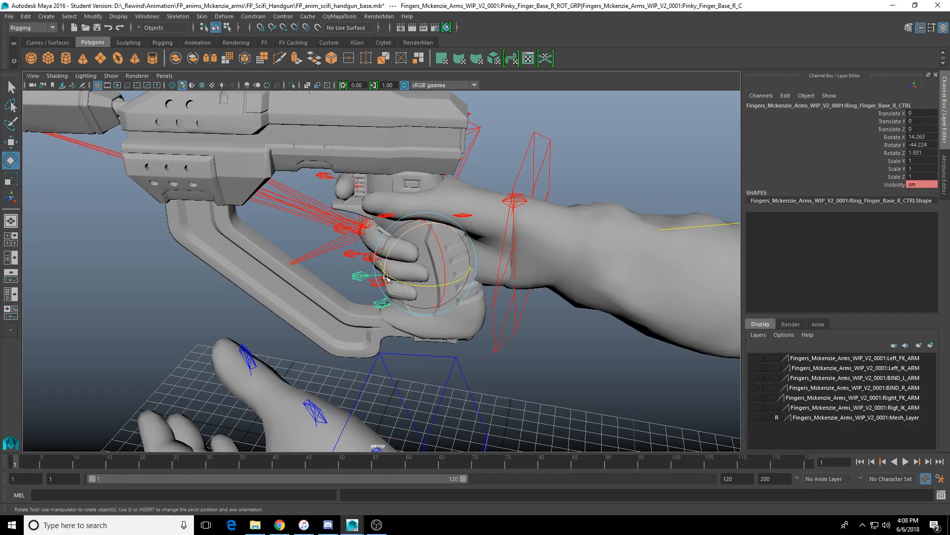
# Step: Inspect the finished right-hand grip, select the right hand's IK control and save the scene
pyautogui.keyDown('alt'); pyautogui.moveTo(434, 154); pyautogui.dragTo(415, 297); pyautogui.keyUp('alt')
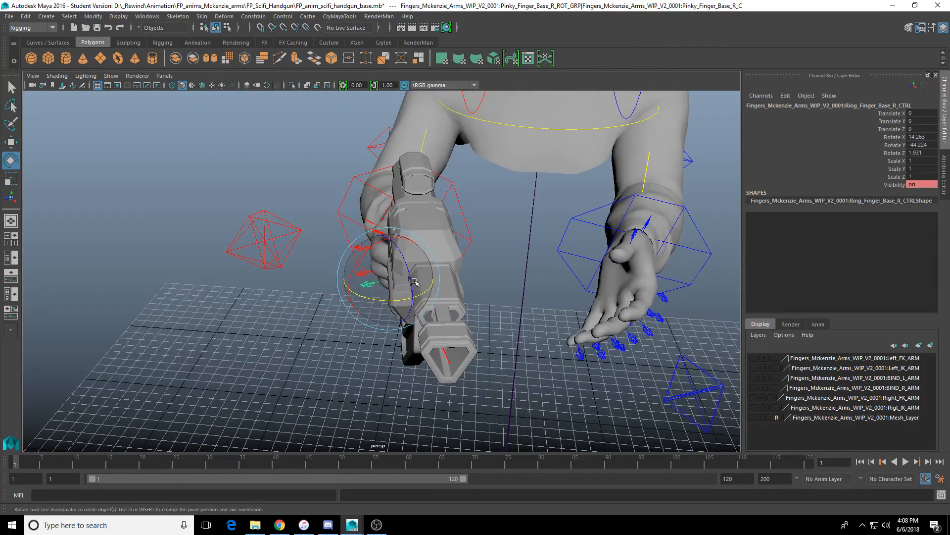
pyautogui.keyDown('alt'); pyautogui.moveTo(462, 260); pyautogui.dragTo(475, 280); pyautogui.keyUp('alt')
pyautogui.keyDown('alt'); pyautogui.moveTo(400, 230); pyautogui.dragTo(179, 246); pyautogui.keyUp('alt')
pyautogui.click(280, 215)
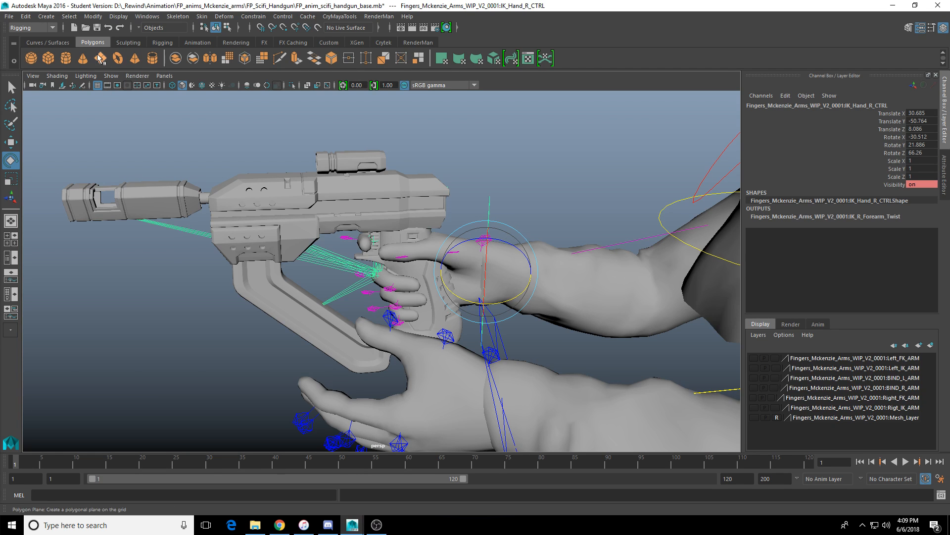
pyautogui.click(98, 30)
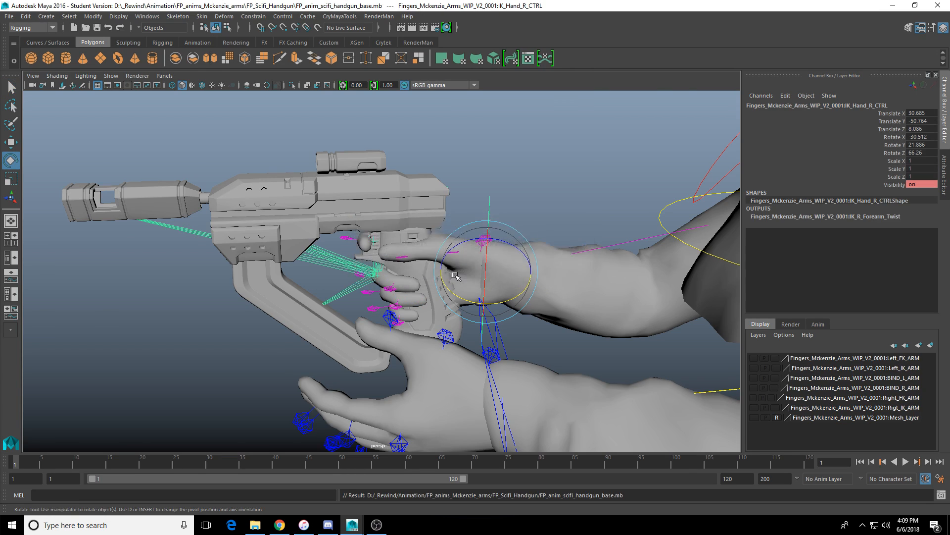
# Step: Try moving the right hand's IK control with the handgun to about X 34.7, Y -53.1, Z 4.8
pyautogui.keyDown('alt'); pyautogui.moveTo(454, 275); pyautogui.dragTo(376, 339); pyautogui.keyUp('alt')
pyautogui.press('w')
pyautogui.press('e')
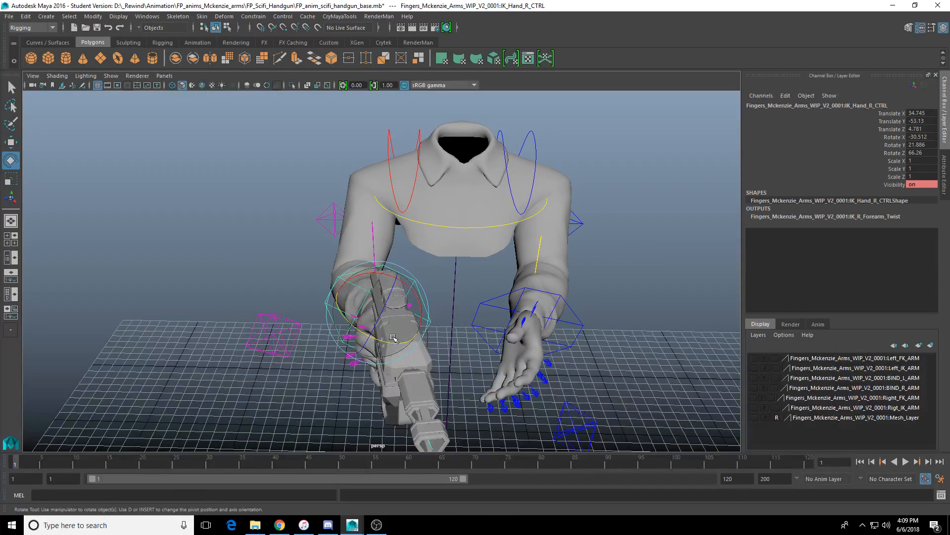
pyautogui.keyDown('alt'); pyautogui.moveTo(330, 292); pyautogui.dragTo(310, 290); pyautogui.keyUp('alt')
# Step: Set the Rotate tool's axis orientation to Gimbal and check its handles on the right hand's IK control
pyautogui.doubleClick(15, 162)
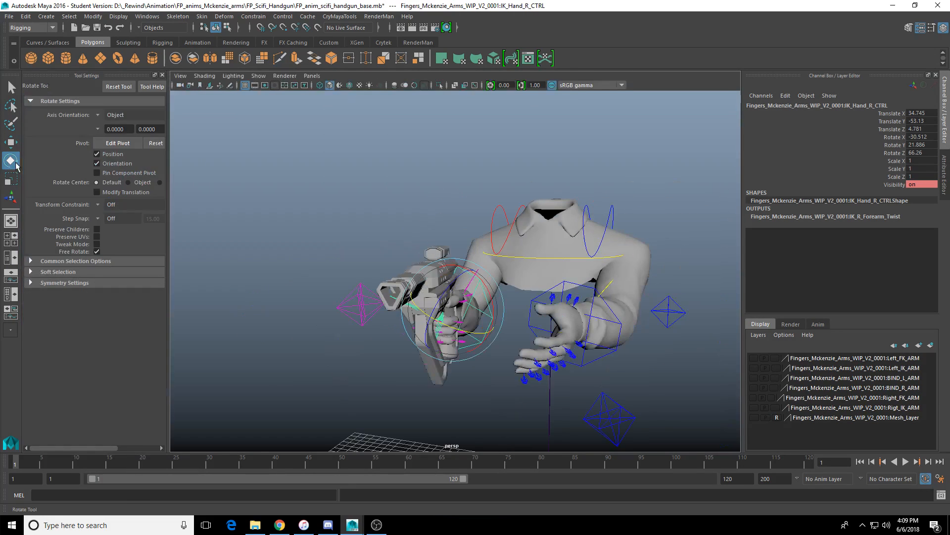
pyautogui.click(98, 116)
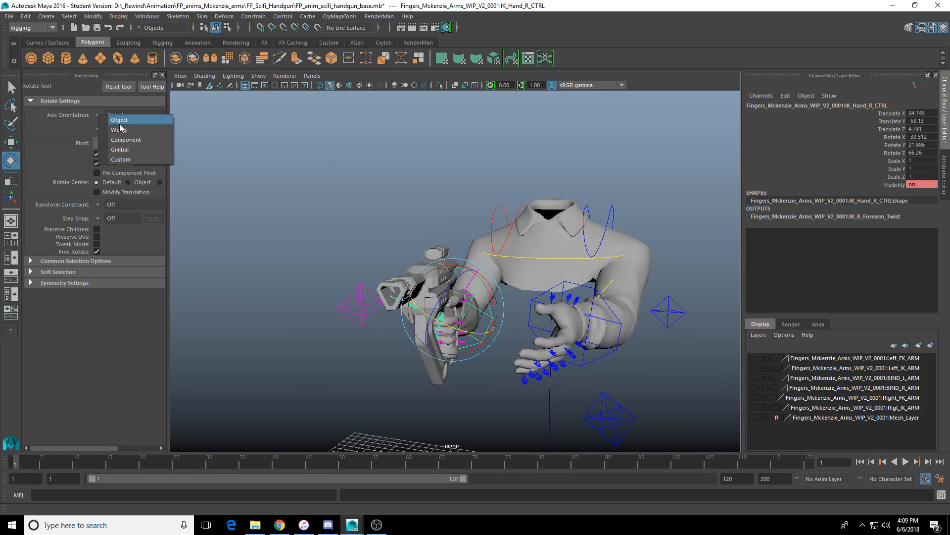
pyautogui.click(137, 149)
pyautogui.keyDown('alt'); pyautogui.moveTo(356, 297); pyautogui.dragTo(410, 300); pyautogui.keyUp('alt')
pyautogui.keyDown('alt'); pyautogui.moveTo(335, 235); pyautogui.dragTo(314, 218); pyautogui.keyUp('alt')
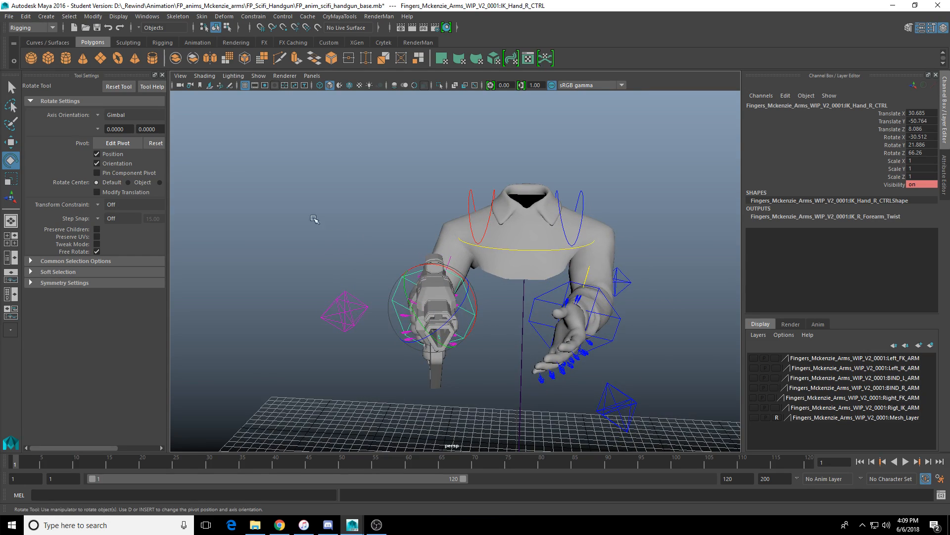
# Step: Set the Rotate tool's axis orientation to Object and rotate the right hand's IK control to about X -35.3, Y 24.9, Z 55.4
pyautogui.click(98, 115)
pyautogui.click(115, 125)
pyautogui.keyDown('alt'); pyautogui.moveTo(376, 297); pyautogui.dragTo(431, 350); pyautogui.keyUp('alt')
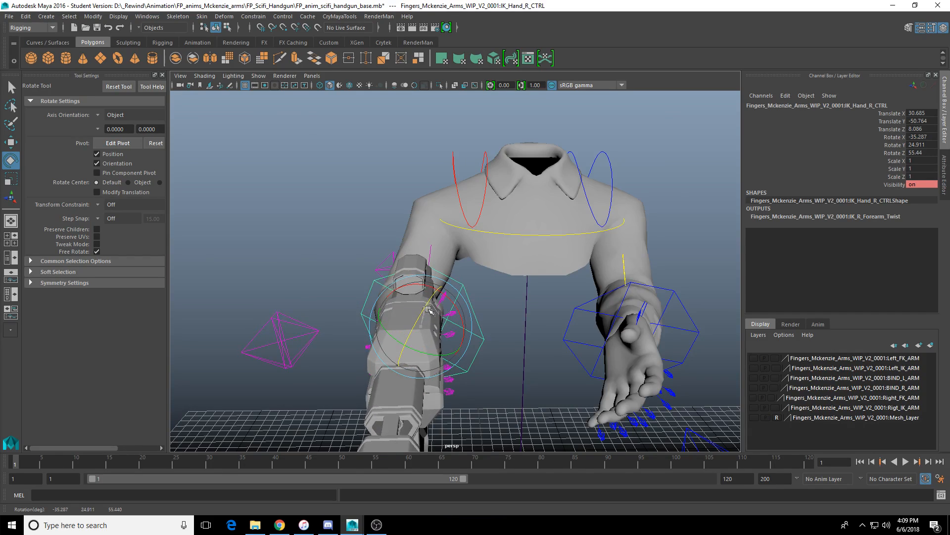
pyautogui.moveTo(428, 309)
pyautogui.keyDown('alt'); pyautogui.mouseDown()
pyautogui.moveTo(449, 305)
pyautogui.moveTo(337, 364)
pyautogui.moveTo(430, 321)
pyautogui.moveTo(435, 297)
pyautogui.moveTo(411, 307)
pyautogui.moveTo(420, 327)
pyautogui.moveTo(428, 312)
pyautogui.mouseUp(); pyautogui.keyUp('alt')
# Step: Move the right hand's IK control to about X 35, Y -51.9, Z 8.8 and rotate it to about X -34.1
pyautogui.press('w')
pyautogui.moveTo(393, 376); pyautogui.dragTo(503, 346)
pyautogui.moveTo(467, 288); pyautogui.dragTo(544, 247)
pyautogui.press('e')
pyautogui.scroll(-3, 569, 283)
pyautogui.scroll(5, 333, 219)
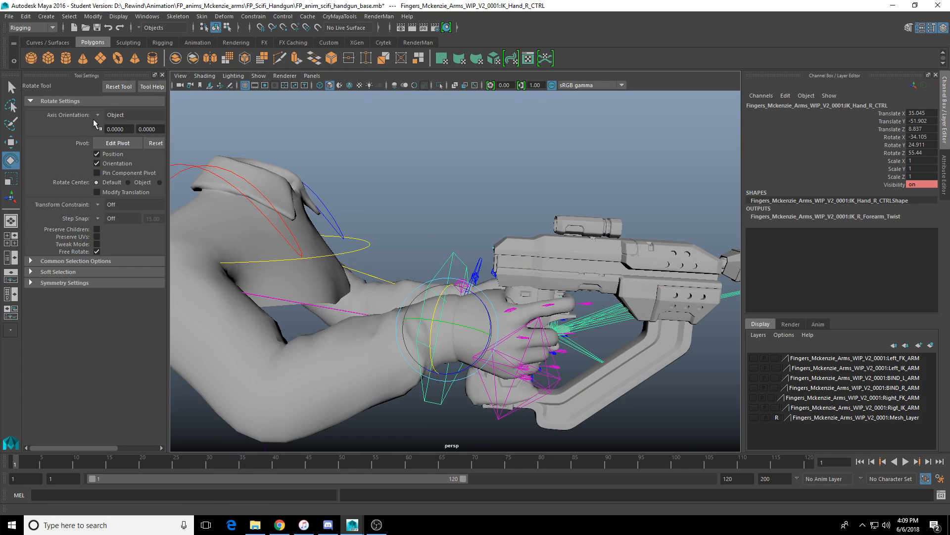
# Step: Set the Rotate tool's axis orientation to World for the right hand's IK control
pyautogui.click(114, 115)
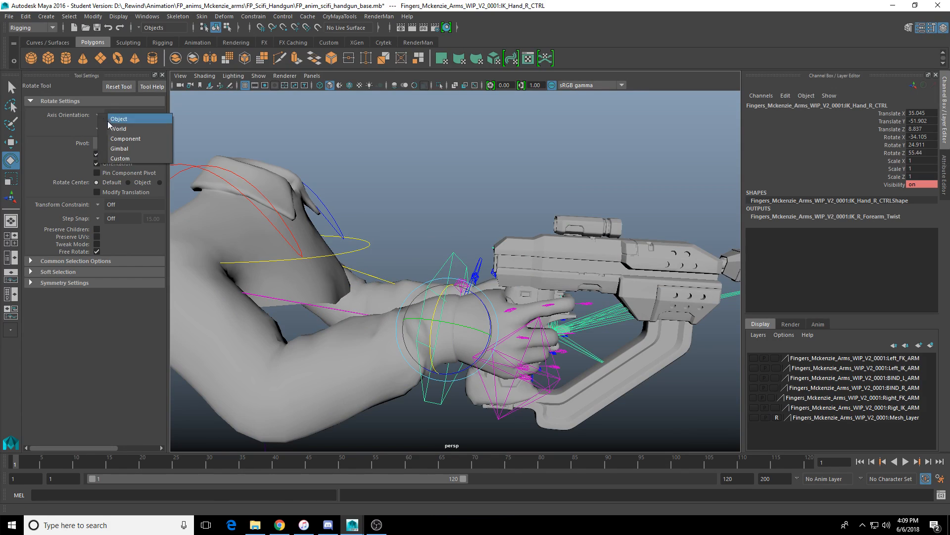
pyautogui.click(119, 128)
pyautogui.moveTo(376, 297)
pyautogui.keyDown('alt'); pyautogui.mouseDown()
pyautogui.moveTo(473, 319)
pyautogui.moveTo(388, 289)
pyautogui.mouseUp(); pyautogui.keyUp('alt')
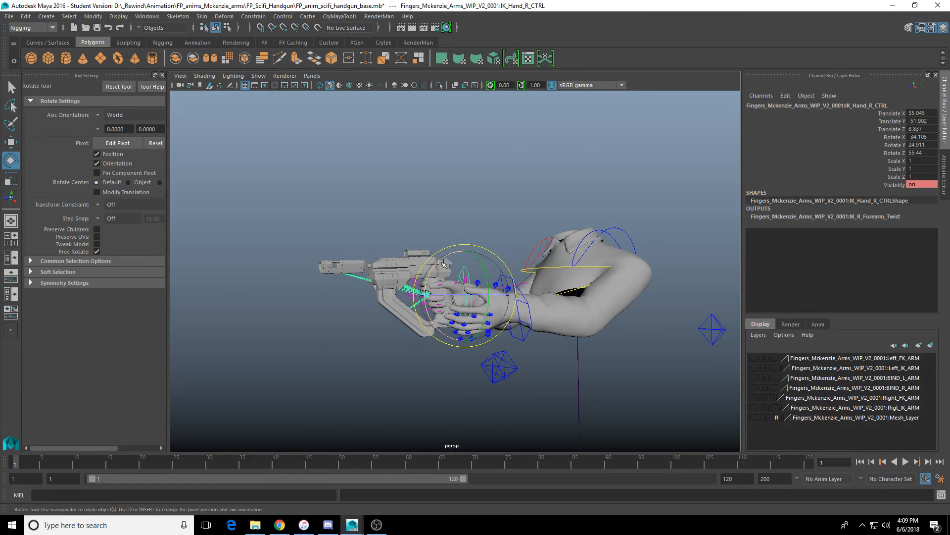
# Step: Rotate the right hand's IK control in World orientation to about X -34.9, Y 27.8, Z 57
pyautogui.keyDown('alt'); pyautogui.moveTo(448, 260); pyautogui.dragTo(505, 306); pyautogui.keyUp('alt')
pyautogui.scroll(5, 505, 287)
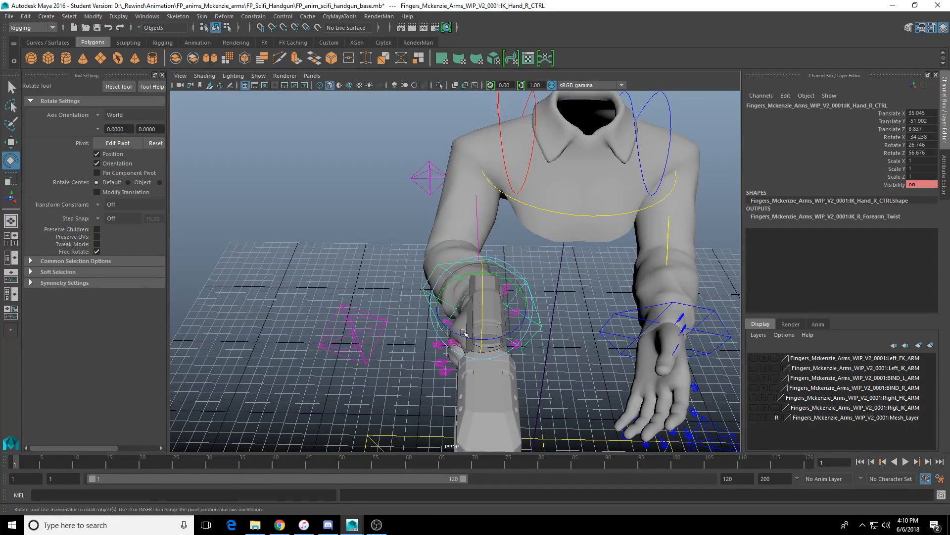
pyautogui.moveTo(457, 335); pyautogui.dragTo(475, 289)
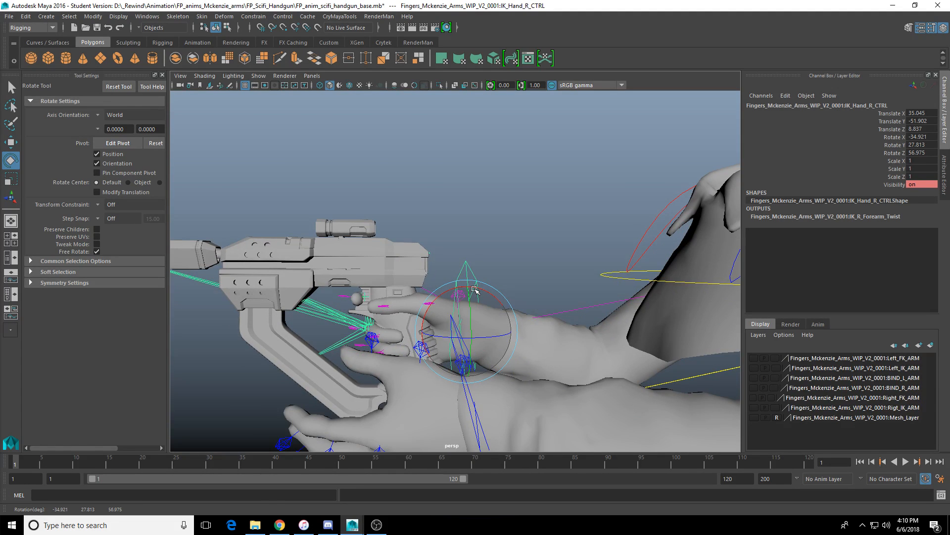
# Step: In the side view, level the gun by rotating the right hand's IK control to about X -34.9, Y 27.4, Z 56.7
pyautogui.press('space')
pyautogui.press('space')
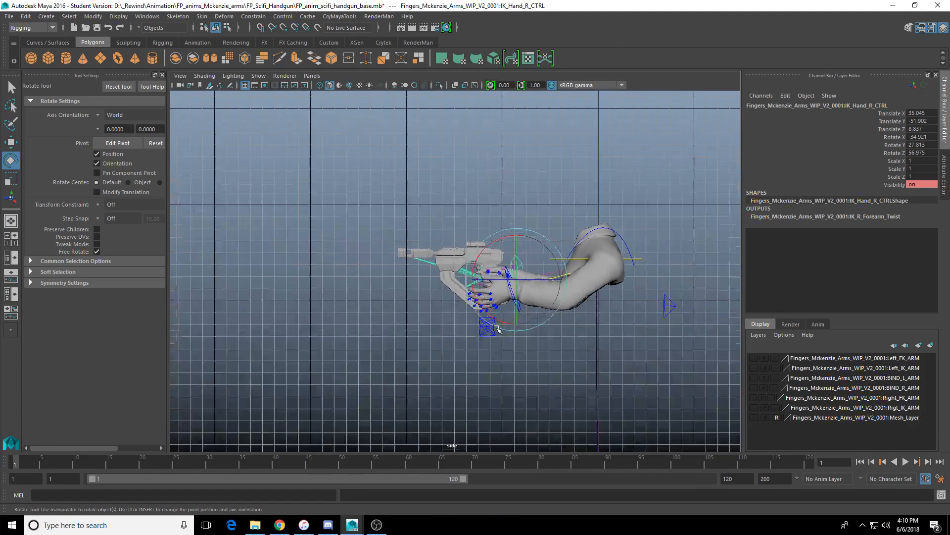
pyautogui.scroll(5, 496, 328)
pyautogui.scroll(2, 496, 328)
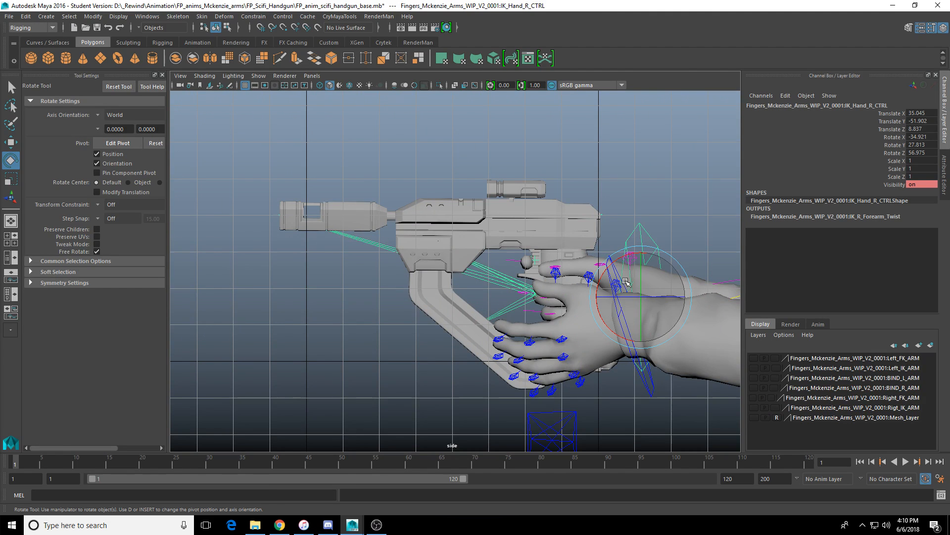
pyautogui.scroll(6, 626, 282)
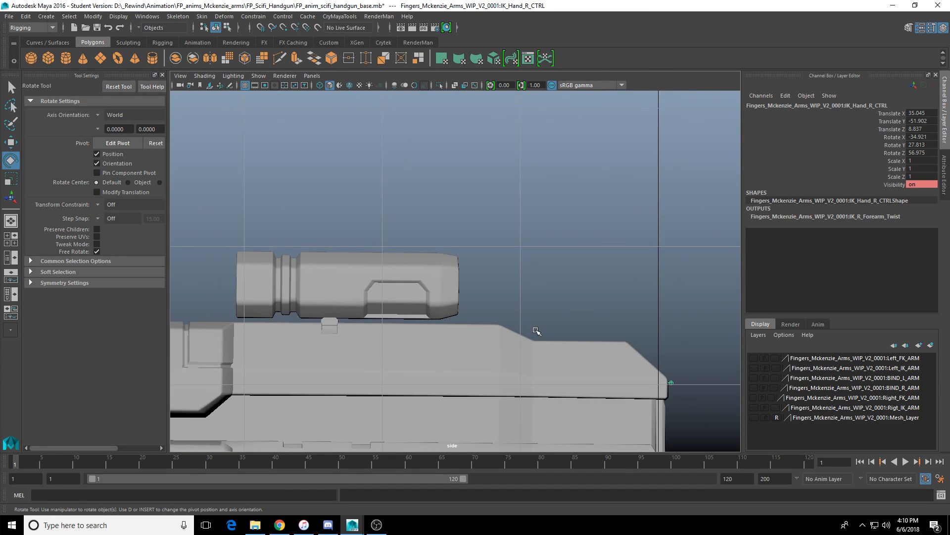
pyautogui.scroll(-1, 537, 330)
pyautogui.keyDown('alt'); pyautogui.moveTo(537, 331); pyautogui.dragTo(453, 204, button='middle'); pyautogui.keyUp('alt')
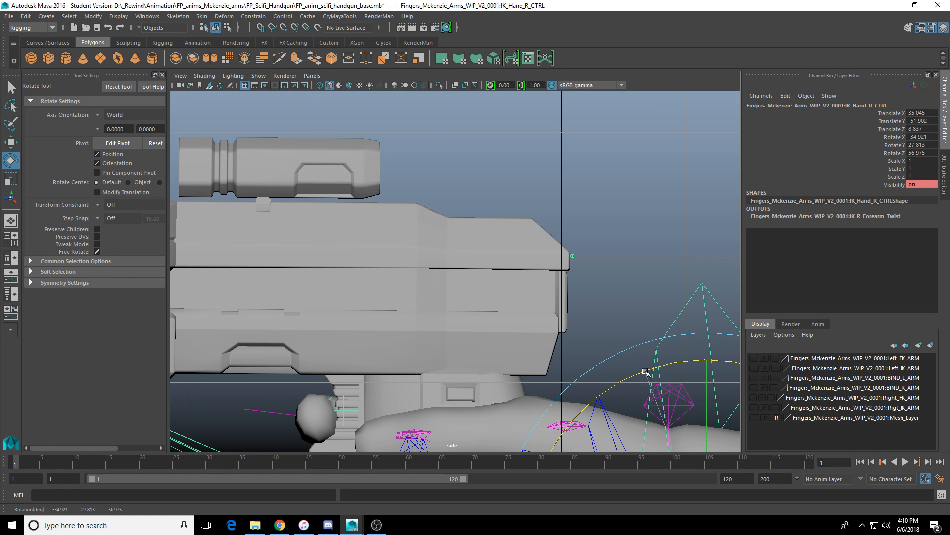
pyautogui.moveTo(645, 371); pyautogui.dragTo(644, 371)
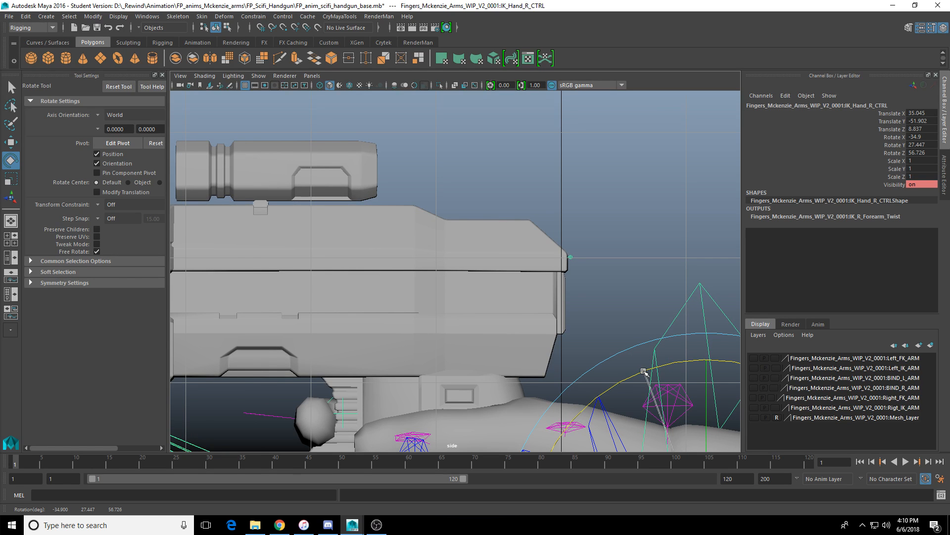
# Step: In the front view, straighten the gun by rotating the right hand's IK control to about X -34.4, Y 27.4, Z 57.1
pyautogui.press('space')
pyautogui.press('space')
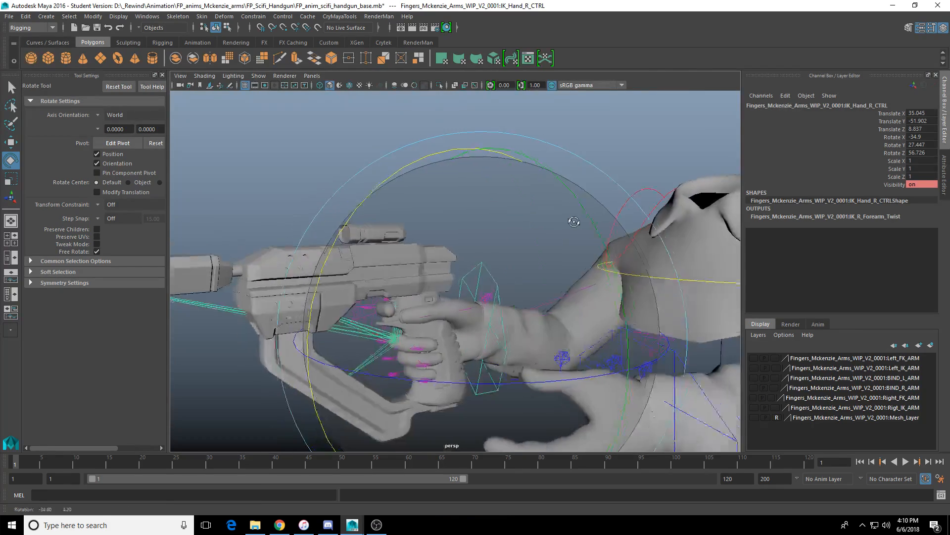
pyautogui.keyDown('alt'); pyautogui.moveTo(554, 242); pyautogui.dragTo(518, 252); pyautogui.keyUp('alt')
pyautogui.press('space')
pyautogui.press('space')
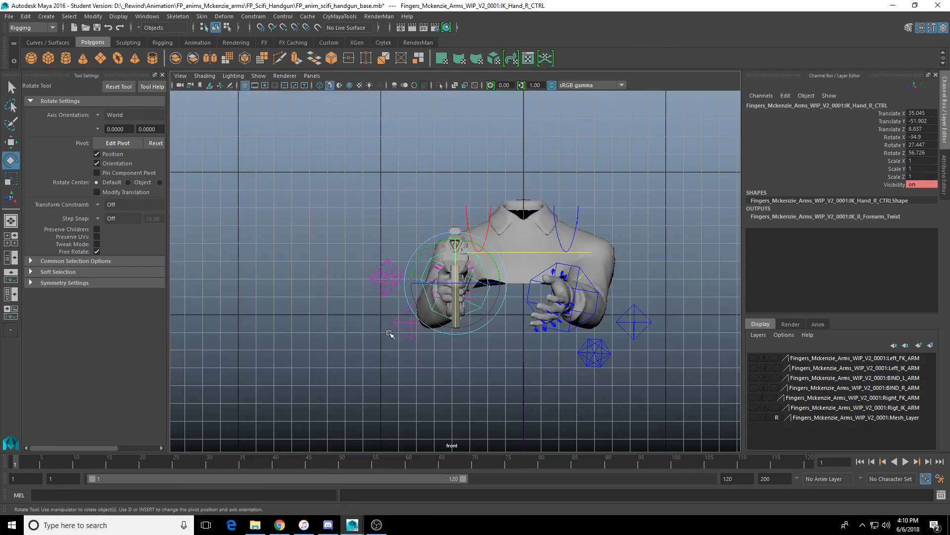
pyautogui.scroll(5, 399, 329)
pyautogui.scroll(2, 480, 285)
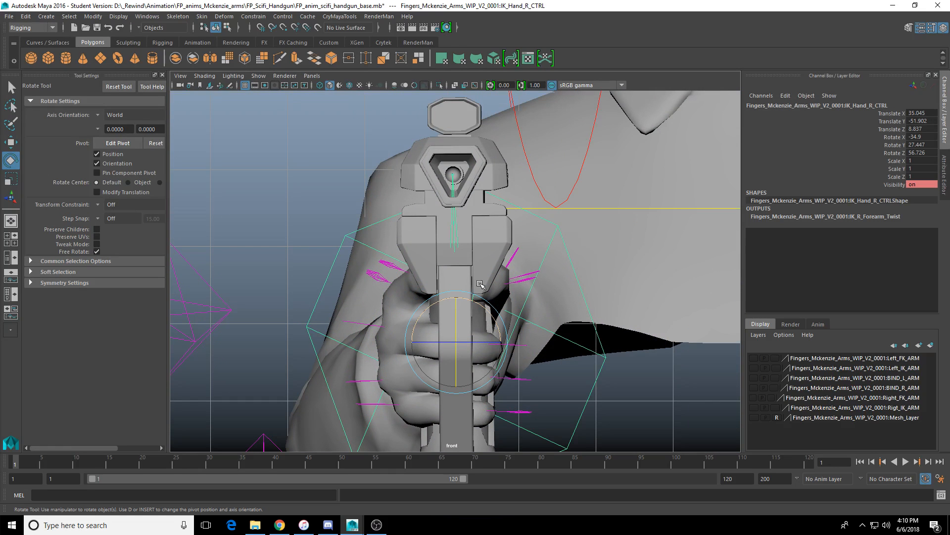
pyautogui.press('+')
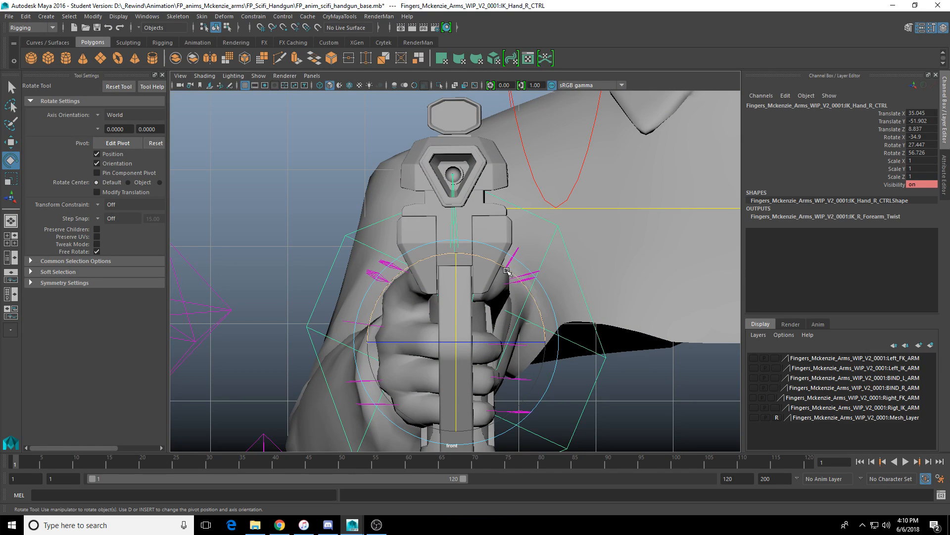
pyautogui.moveTo(507, 270); pyautogui.dragTo(507, 272)
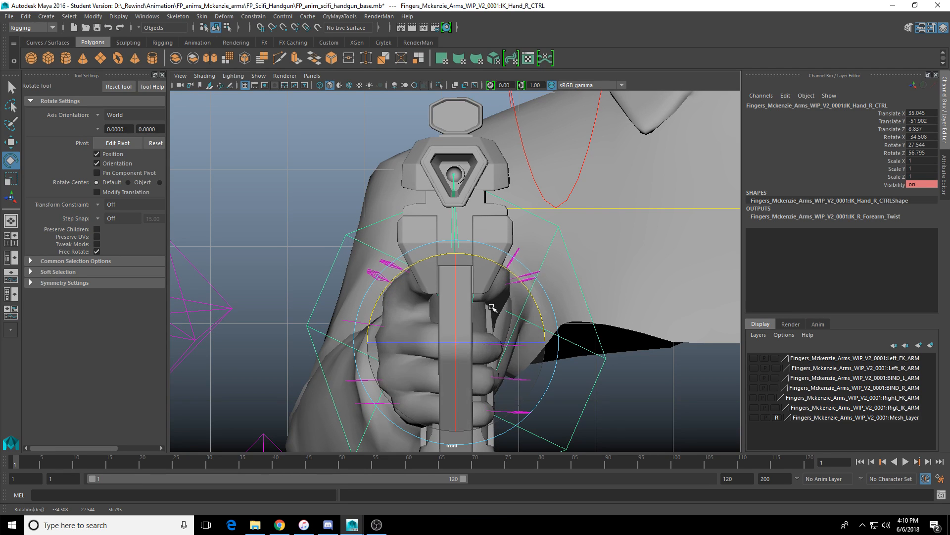
pyautogui.moveTo(481, 342); pyautogui.dragTo(482, 341)
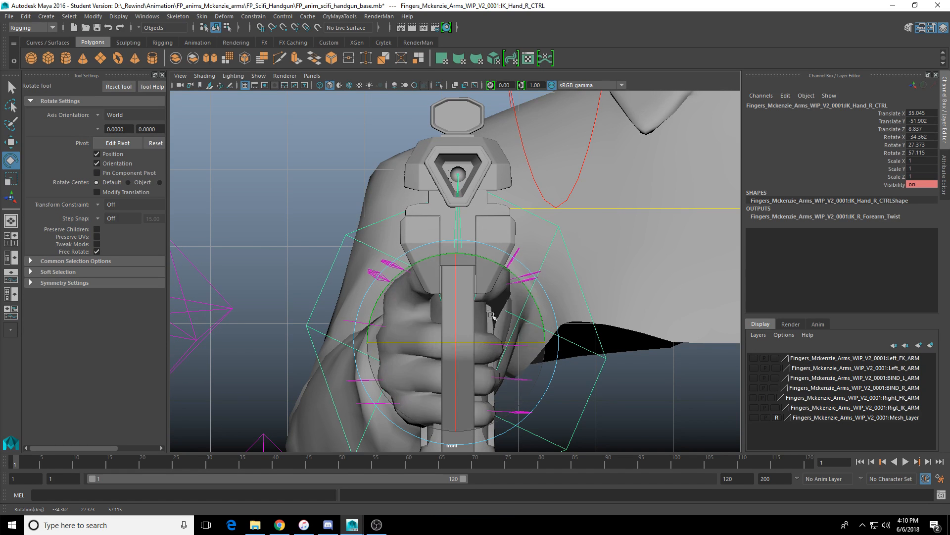
# Step: Move the right hand's IK control in World orientation to about X 43.9, Y -50.6, Z 6.9
pyautogui.press('space')
pyautogui.press('space')
pyautogui.keyDown('alt'); pyautogui.moveTo(560, 204); pyautogui.dragTo(539, 295); pyautogui.keyUp('alt')
pyautogui.press('w')
pyautogui.press('e')
pyautogui.press('w')
pyautogui.moveTo(540, 295); pyautogui.dragTo(547, 298, button='middle')
pyautogui.keyDown('alt'); pyautogui.moveTo(547, 299); pyautogui.dragTo(436, 272); pyautogui.keyUp('alt')
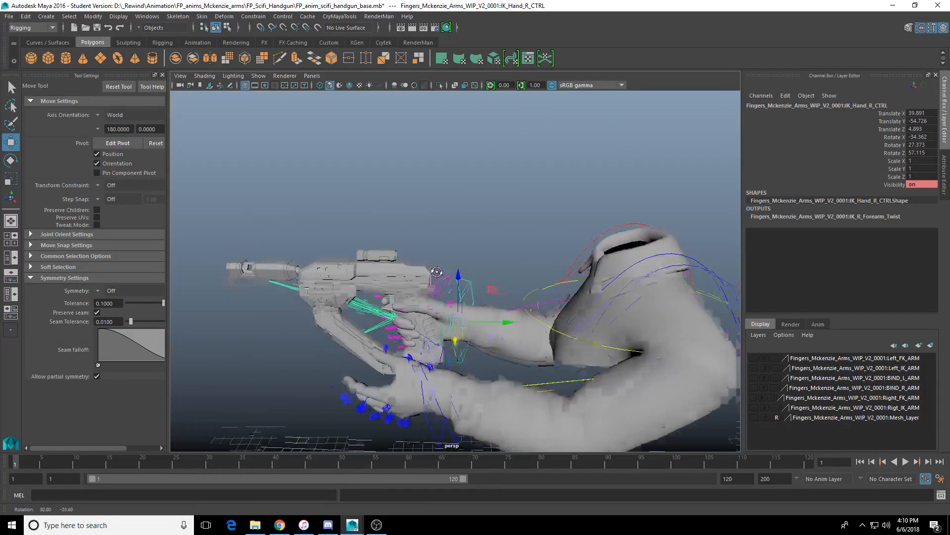
pyautogui.moveTo(508, 322); pyautogui.dragTo(542, 306)
pyautogui.keyDown('alt'); pyautogui.moveTo(542, 297); pyautogui.dragTo(415, 345); pyautogui.keyUp('alt')
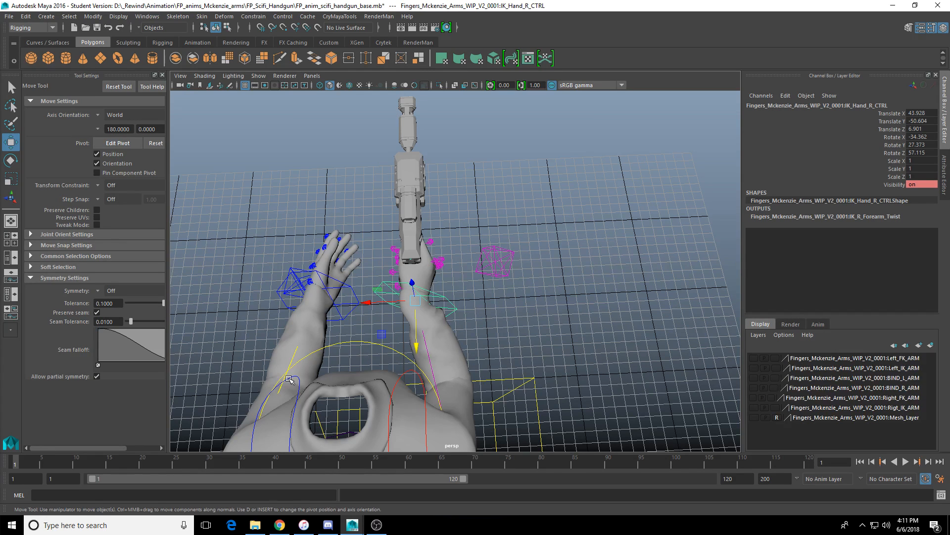
# Step: Select the left hand's IK control and examine its placement relative to the gun
pyautogui.click(340, 308)
pyautogui.press('f')
pyautogui.keyDown('alt'); pyautogui.moveTo(412, 271); pyautogui.dragTo(404, 238); pyautogui.keyUp('alt')
pyautogui.press('e')
pyautogui.press('w')
pyautogui.keyDown('alt'); pyautogui.moveTo(405, 237); pyautogui.dragTo(467, 343); pyautogui.keyUp('alt')
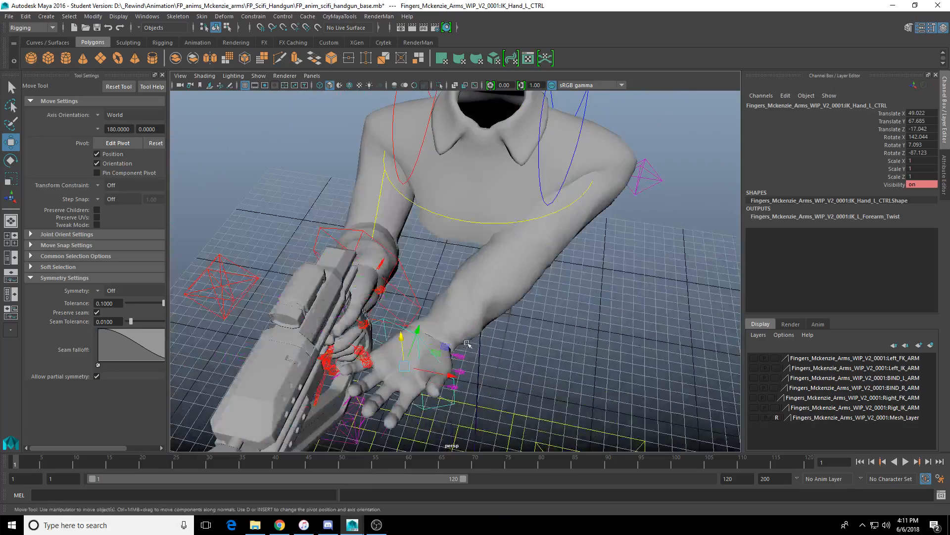
# Step: Move the right hand's IK control to about X 54.9, Y -45.1, Z 3
pyautogui.click(414, 285)
pyautogui.keyDown('alt'); pyautogui.moveTo(414, 286); pyautogui.dragTo(370, 321); pyautogui.keyUp('alt')
pyautogui.moveTo(447, 230); pyautogui.dragTo(544, 230)
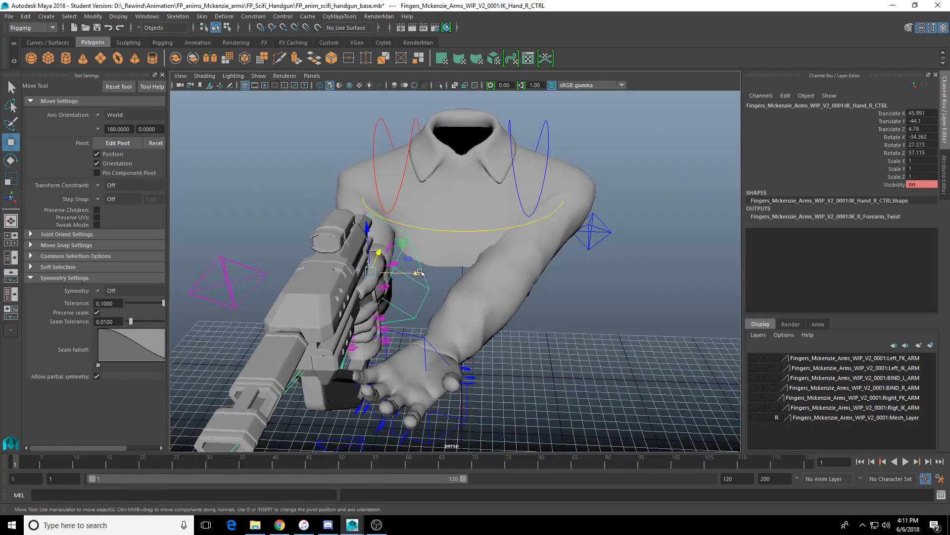
pyautogui.moveTo(418, 274); pyautogui.dragTo(541, 267)
pyautogui.keyDown('alt'); pyautogui.moveTo(541, 267); pyautogui.dragTo(498, 271); pyautogui.keyUp('alt')
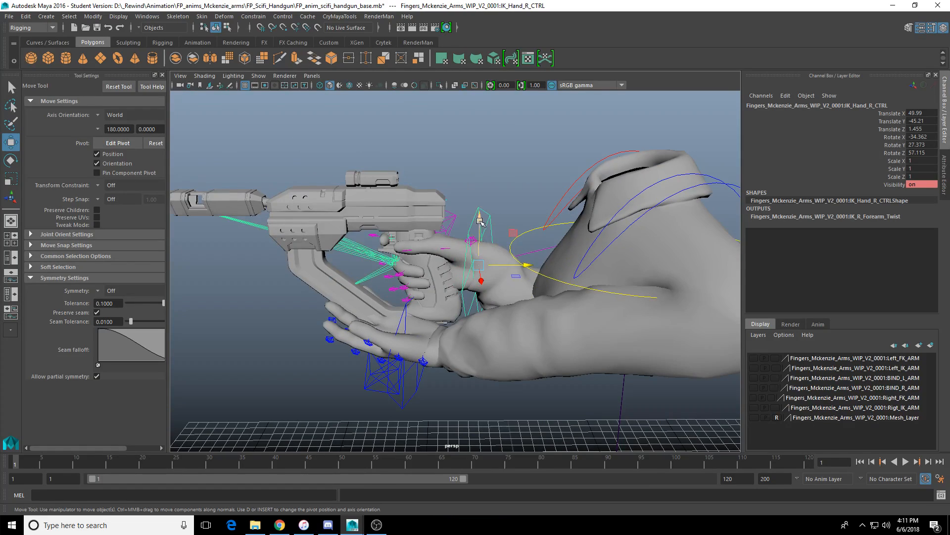
pyautogui.moveTo(479, 221); pyautogui.dragTo(520, 250)
pyautogui.keyDown('alt'); pyautogui.moveTo(520, 250); pyautogui.dragTo(417, 357); pyautogui.keyUp('alt')
# Step: Try to move the left hand's IK control up toward the gun
pyautogui.click(401, 328)
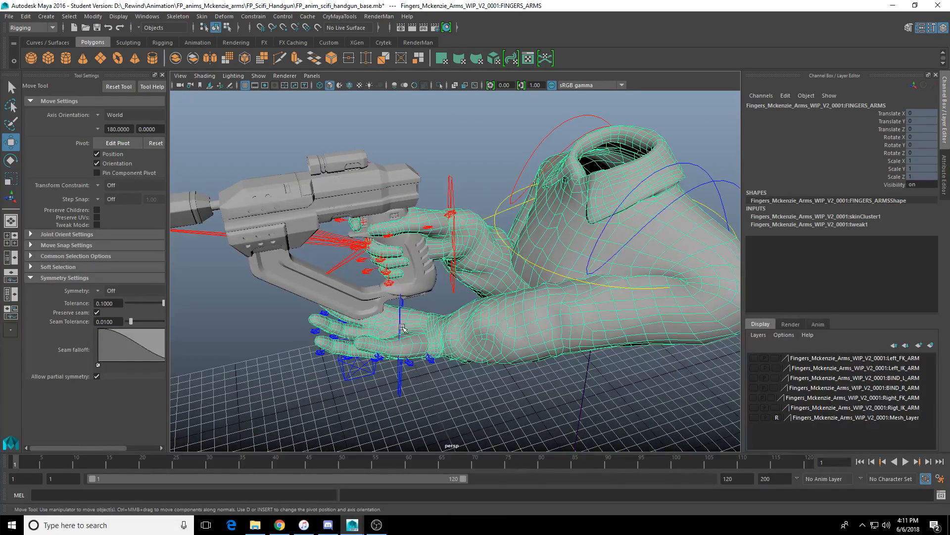
pyautogui.click(399, 319)
pyautogui.moveTo(401, 338); pyautogui.dragTo(323, 233)
pyautogui.hotkey('ctrl', 'z')
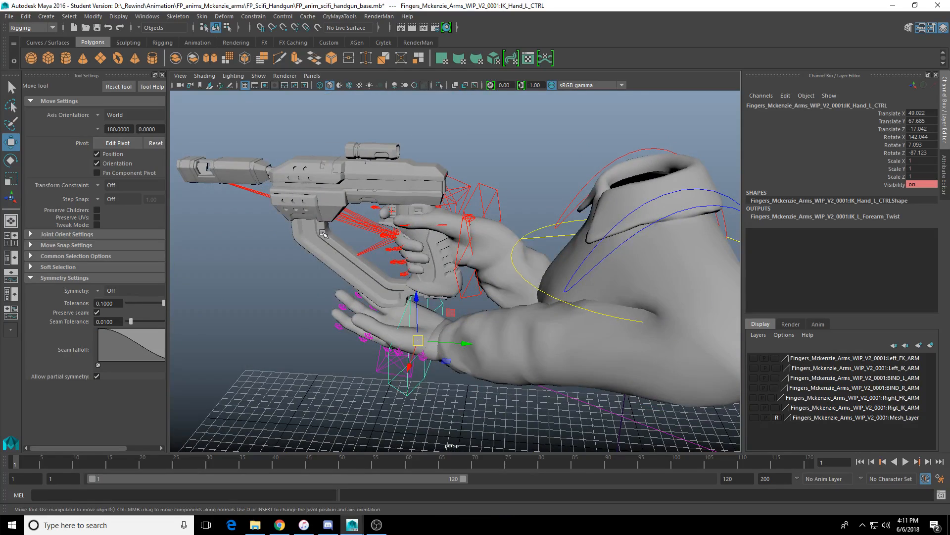
# Step: Examine the right arm, shoulder and gun pose from the side, back and front
pyautogui.click(494, 194)
pyautogui.keyDown('alt'); pyautogui.moveTo(494, 194); pyautogui.dragTo(433, 283); pyautogui.keyUp('alt')
pyautogui.keyDown('alt'); pyautogui.moveTo(433, 283); pyautogui.dragTo(605, 278); pyautogui.keyUp('alt')
pyautogui.keyDown('alt'); pyautogui.moveTo(505, 253); pyautogui.dragTo(322, 238); pyautogui.keyUp('alt')
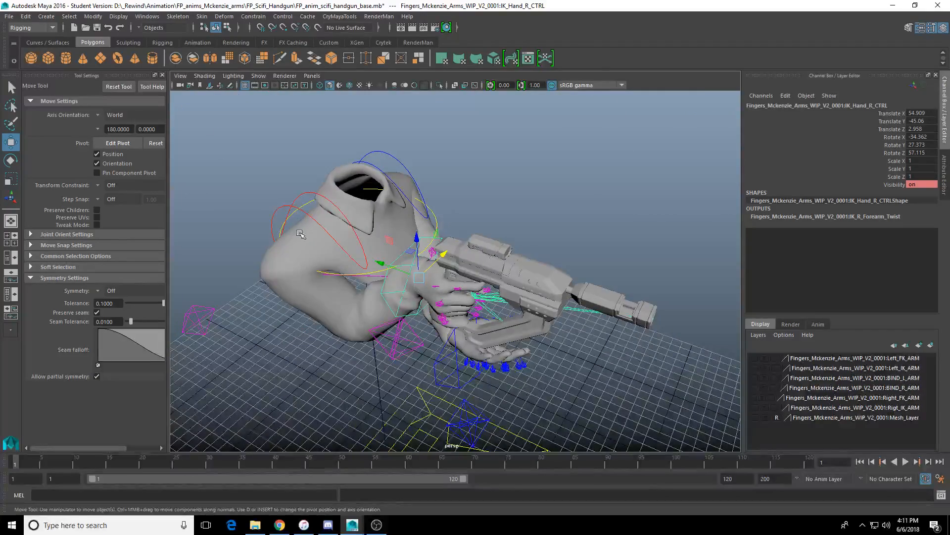
pyautogui.click(208, 313)
pyautogui.keyDown('alt'); pyautogui.moveTo(208, 313); pyautogui.dragTo(278, 343); pyautogui.keyUp('alt')
pyautogui.keyDown('alt'); pyautogui.moveTo(277, 343); pyautogui.dragTo(343, 346); pyautogui.keyUp('alt')
pyautogui.click(353, 350)
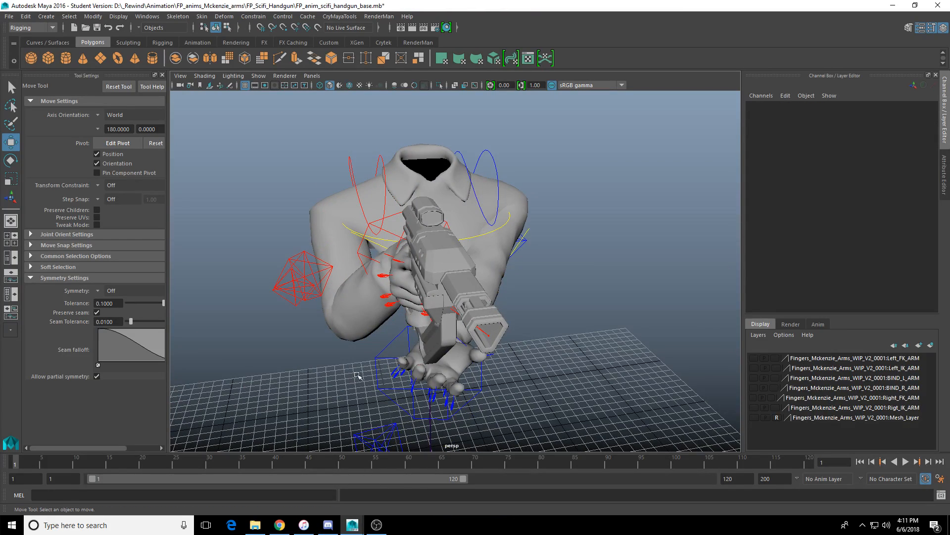
pyautogui.keyDown('alt'); pyautogui.moveTo(382, 245); pyautogui.dragTo(377, 233); pyautogui.keyUp('alt')
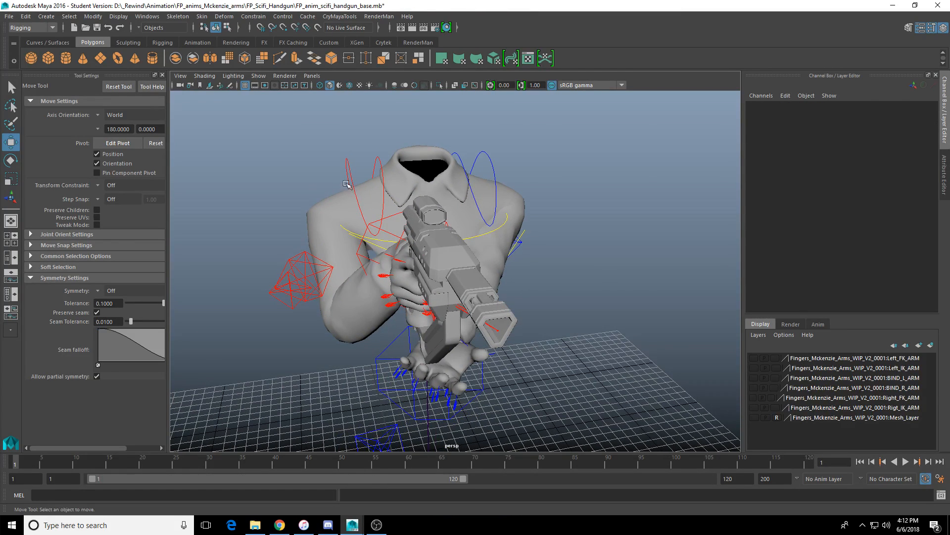
# Step: Rotate the right clavicle control to about 35.6 on Z
pyautogui.click(346, 182)
pyautogui.press('e')
pyautogui.keyDown('alt'); pyautogui.moveTo(366, 185); pyautogui.dragTo(418, 200); pyautogui.keyUp('alt')
pyautogui.keyDown('alt'); pyautogui.moveTo(218, 282); pyautogui.dragTo(311, 314); pyautogui.keyUp('alt')
pyautogui.keyDown('alt'); pyautogui.moveTo(304, 314); pyautogui.dragTo(178, 304); pyautogui.keyUp('alt')
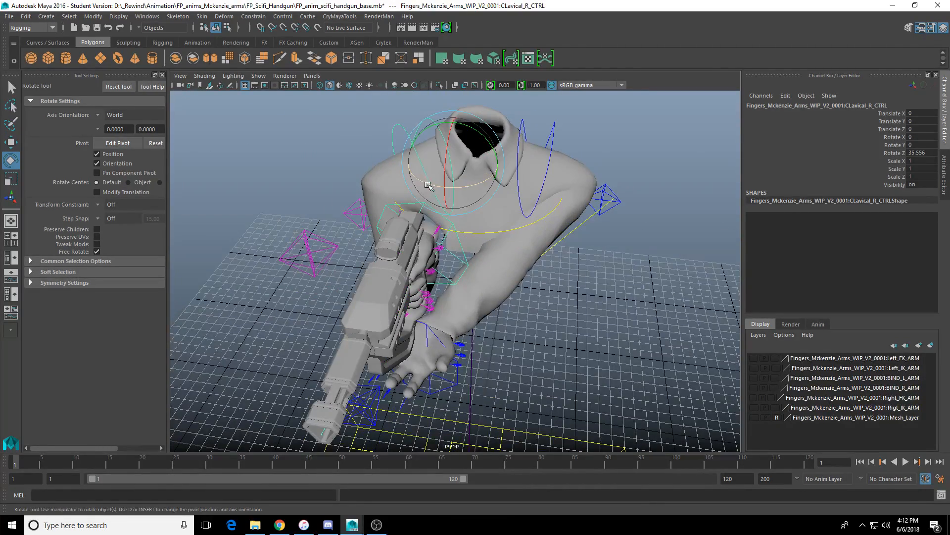
pyautogui.moveTo(413, 194); pyautogui.dragTo(425, 185)
# Step: Rotate the left clavicle control to about -20.4 on Z
pyautogui.click(550, 149)
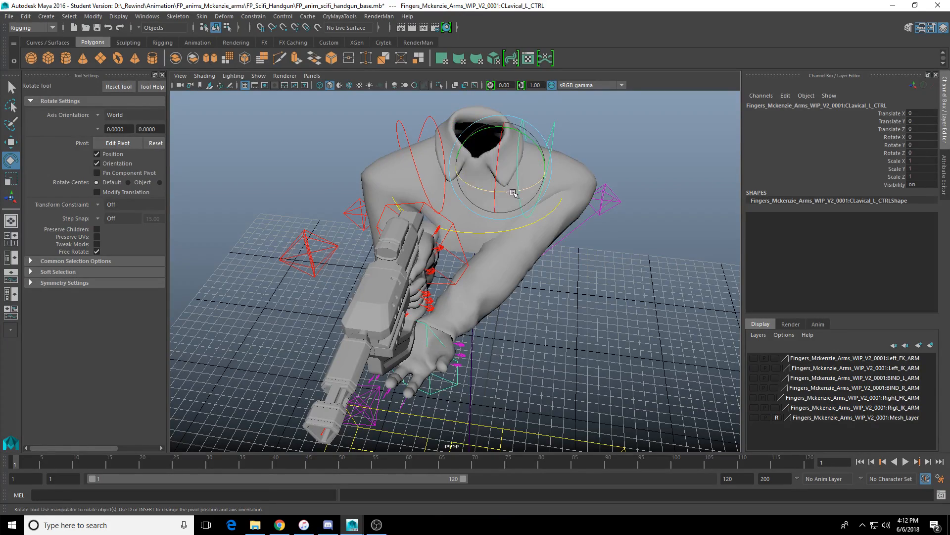
pyautogui.moveTo(516, 191); pyautogui.dragTo(559, 326)
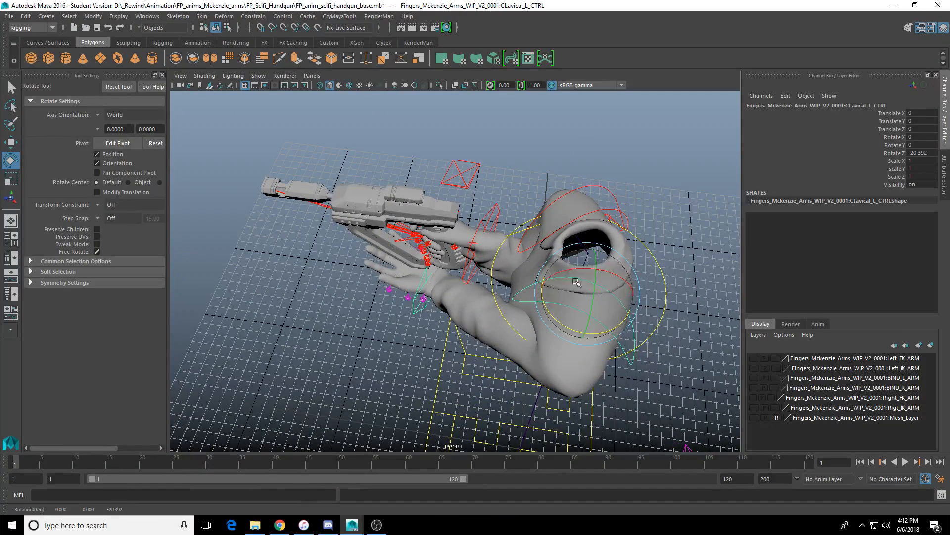
pyautogui.click(602, 189)
pyautogui.click(605, 189)
pyautogui.keyDown('alt'); pyautogui.moveTo(624, 337); pyautogui.dragTo(479, 303); pyautogui.keyUp('alt')
pyautogui.moveTo(331, 216); pyautogui.dragTo(361, 236)
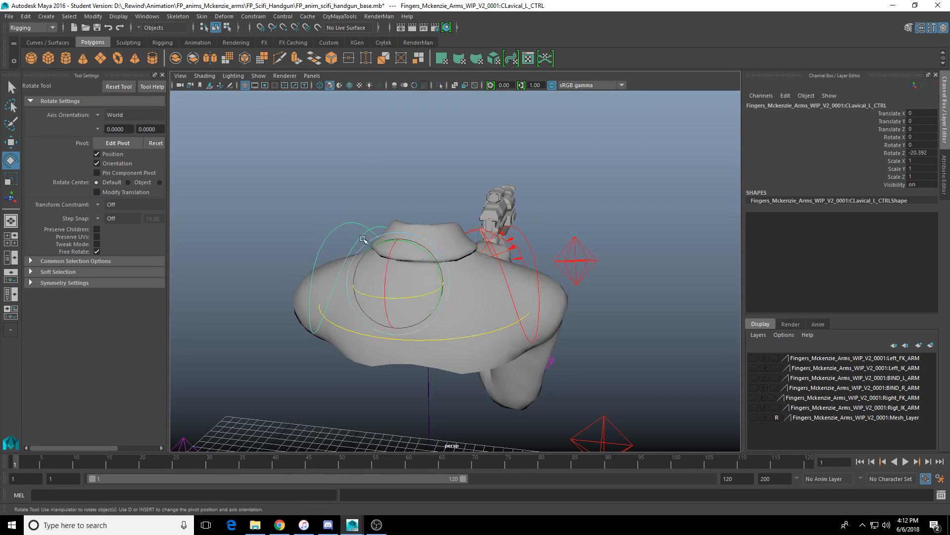
pyautogui.moveTo(403, 299); pyautogui.dragTo(414, 300)
pyautogui.keyDown('alt'); pyautogui.moveTo(414, 300); pyautogui.dragTo(332, 342); pyautogui.keyUp('alt')
# Step: Move the right hand's IK control to about X 49.1, Y -63.3, Z 8.9
pyautogui.click(406, 288)
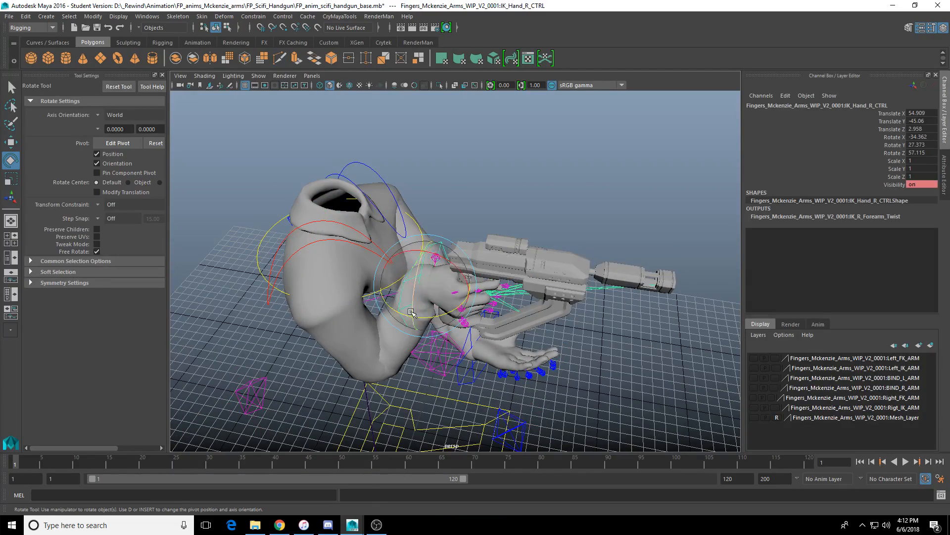
pyautogui.press('w')
pyautogui.moveTo(383, 278); pyautogui.dragTo(436, 306)
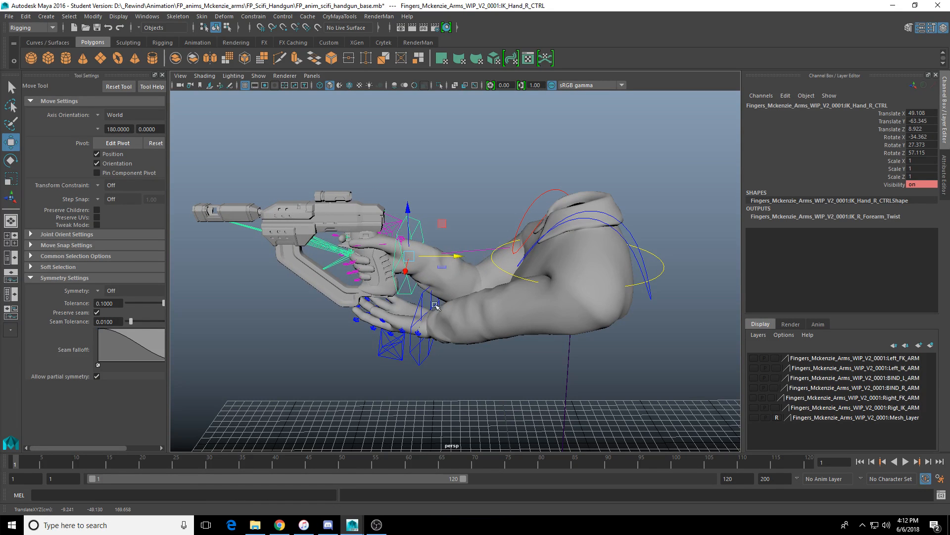
# Step: Move the left hand's IK control up to the gun's grip, at about X 48.8, Y 81.5, Z -6.5
pyautogui.click(425, 299)
pyautogui.click(424, 298)
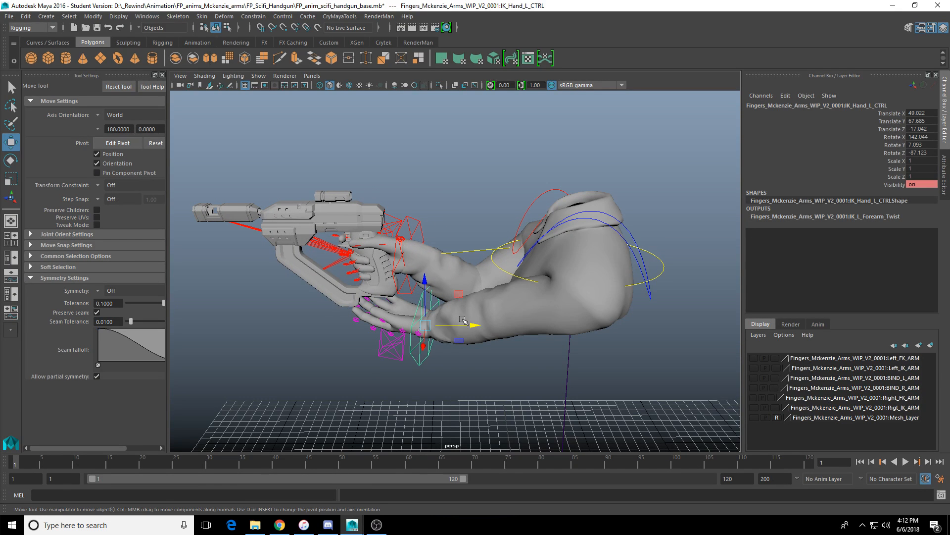
pyautogui.moveTo(470, 326); pyautogui.dragTo(425, 328)
pyautogui.moveTo(371, 283); pyautogui.dragTo(371, 250)
pyautogui.press('f')
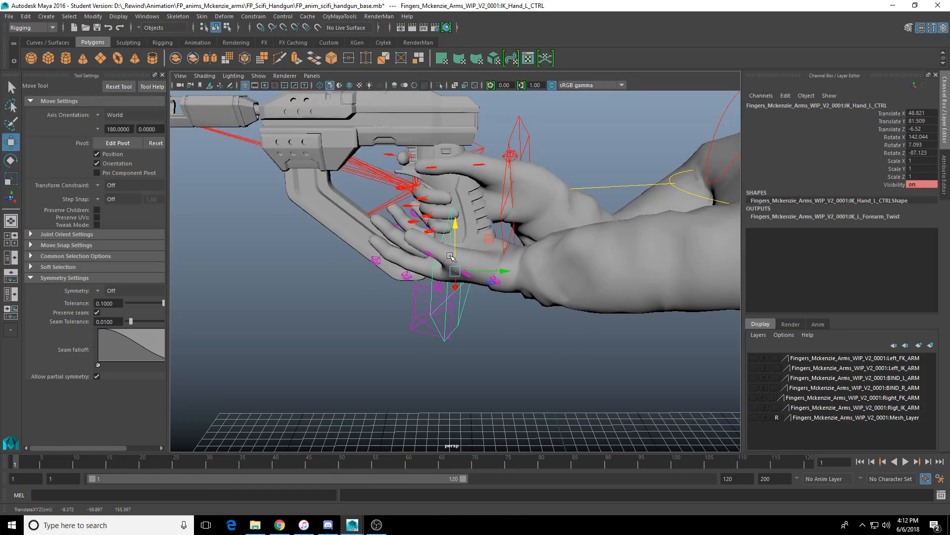
# Step: Move the right hand's IK control with the gun back toward the body
pyautogui.keyDown('alt'); pyautogui.moveTo(448, 262); pyautogui.dragTo(390, 338); pyautogui.keyUp('alt')
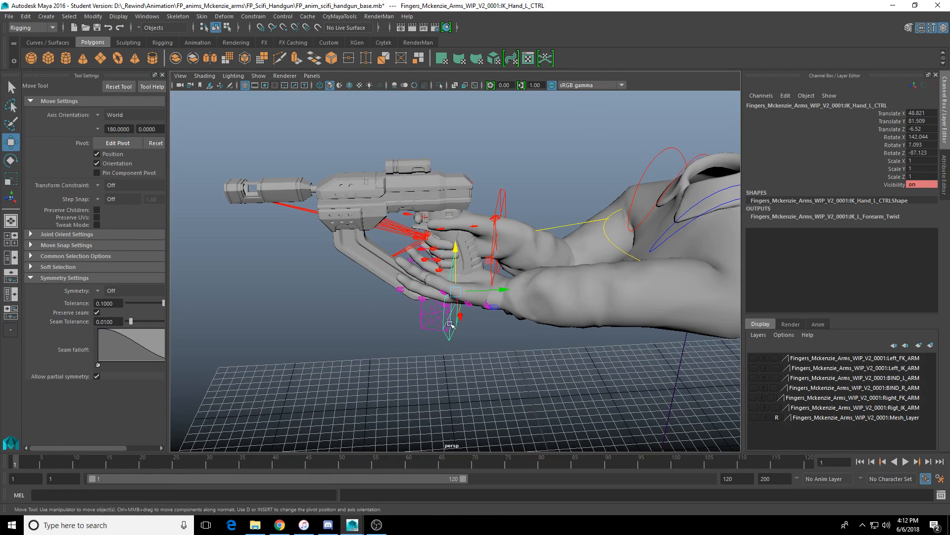
pyautogui.keyDown('alt'); pyautogui.moveTo(451, 325); pyautogui.dragTo(447, 269); pyautogui.keyUp('alt')
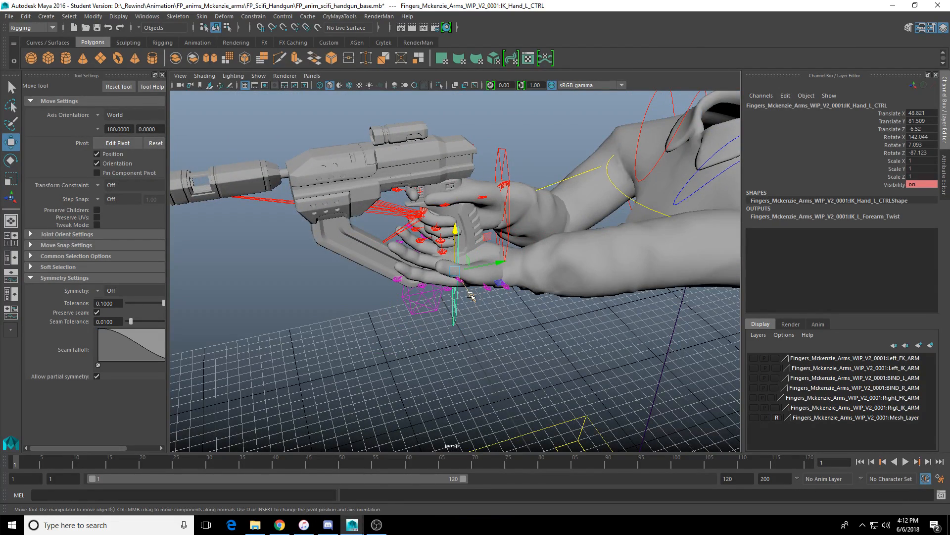
pyautogui.keyDown('alt'); pyautogui.moveTo(471, 301); pyautogui.dragTo(493, 257); pyautogui.keyUp('alt')
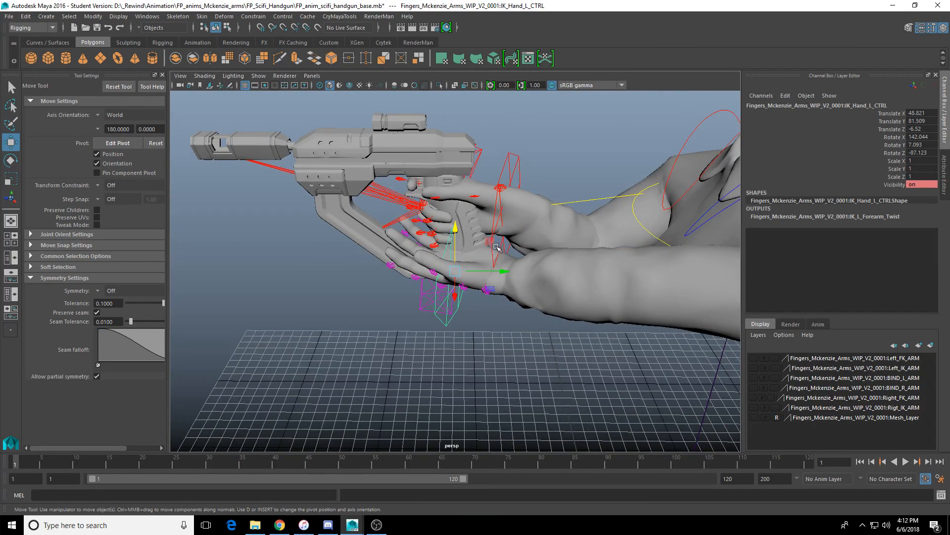
pyautogui.click(513, 159)
pyautogui.keyDown('alt'); pyautogui.moveTo(513, 159); pyautogui.dragTo(506, 198); pyautogui.keyUp('alt')
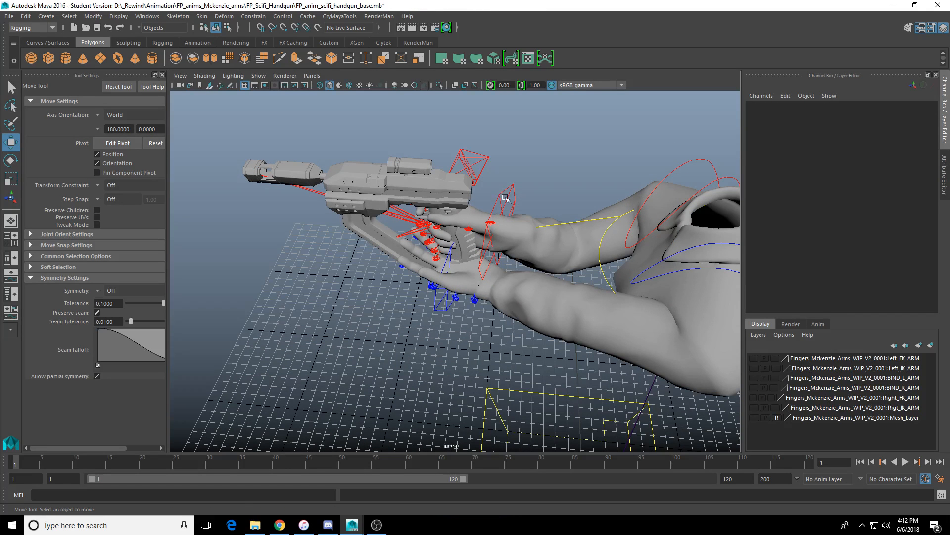
pyautogui.click(501, 194)
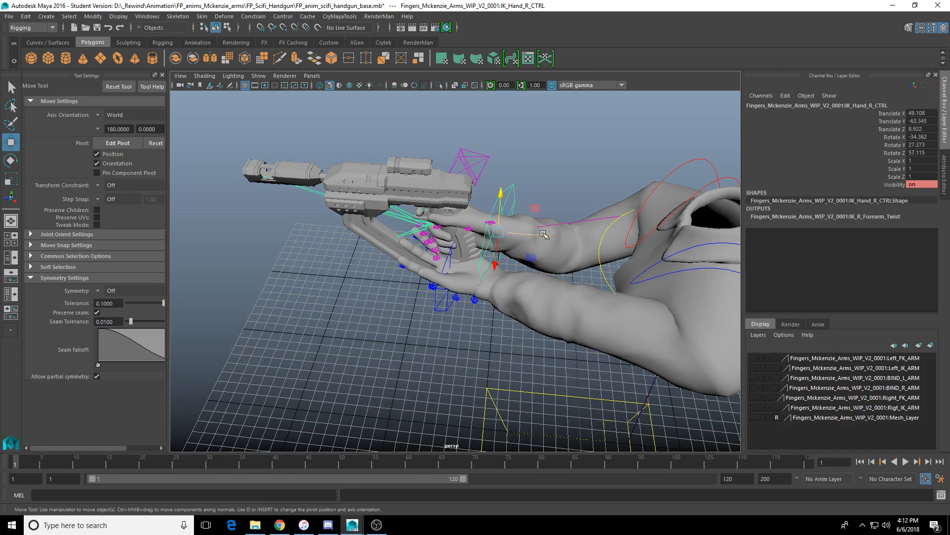
pyautogui.moveTo(544, 234); pyautogui.dragTo(325, 267)
# Step: Reposition the left hand's IK control beneath the grip at about X 54.2, Y 66.2, Z -10.8
pyautogui.click(437, 305)
pyautogui.hotkey('ctrl', 'z')
pyautogui.hotkey('ctrl', 'z')
pyautogui.keyDown('alt'); pyautogui.moveTo(492, 317); pyautogui.dragTo(487, 339); pyautogui.keyUp('alt')
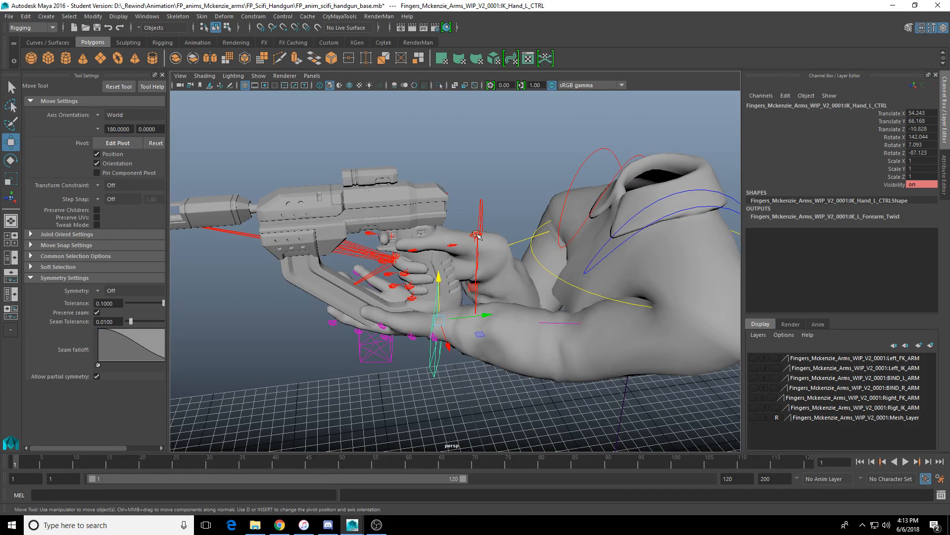
# Step: Move the left hand IK control away from the gun to about X 47.359, Y 62.371, Z -5.971
pyautogui.click(480, 222)
pyautogui.keyDown('alt'); pyautogui.moveTo(495, 247); pyautogui.dragTo(544, 269); pyautogui.keyUp('alt')
pyautogui.keyDown('alt'); pyautogui.moveTo(458, 292); pyautogui.dragTo(540, 281); pyautogui.keyUp('alt')
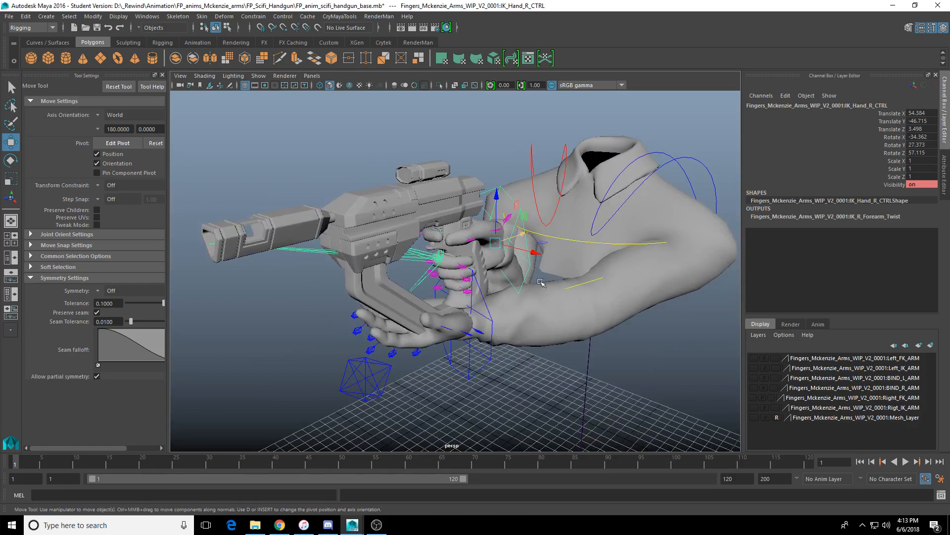
pyautogui.click(489, 346)
pyautogui.keyDown('alt'); pyautogui.moveTo(489, 345); pyautogui.dragTo(469, 329); pyautogui.keyUp('alt')
pyautogui.click(479, 280)
pyautogui.press('e')
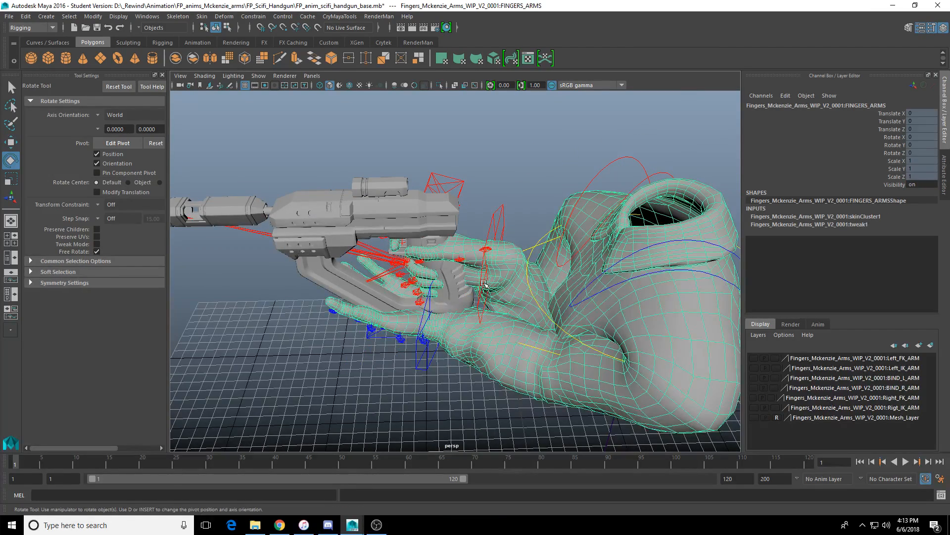
pyautogui.click(484, 267)
pyautogui.keyDown('alt'); pyautogui.moveTo(500, 281); pyautogui.dragTo(451, 249); pyautogui.keyUp('alt')
pyautogui.click(480, 370)
pyautogui.press('w')
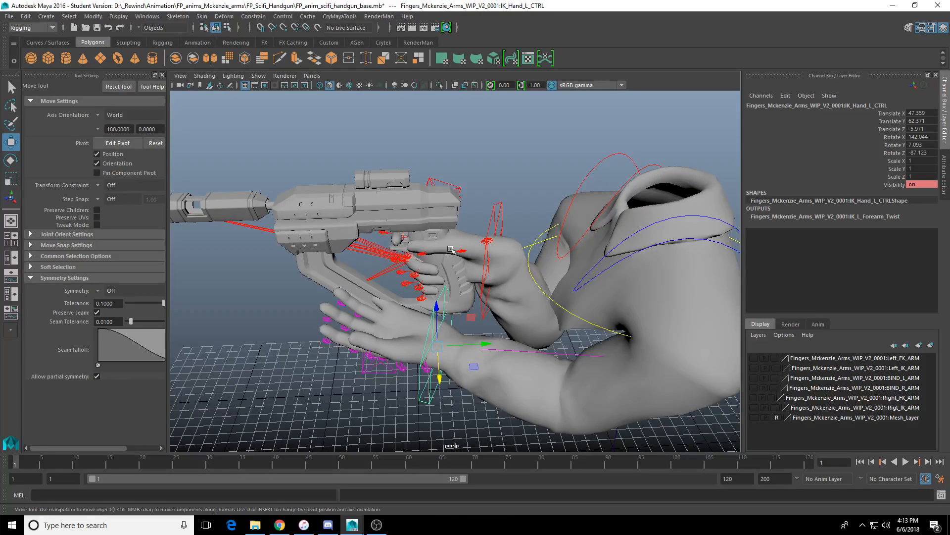
# Step: Create a camera and raise it above the torso to about Translate Z 203.602
pyautogui.click(46, 20)
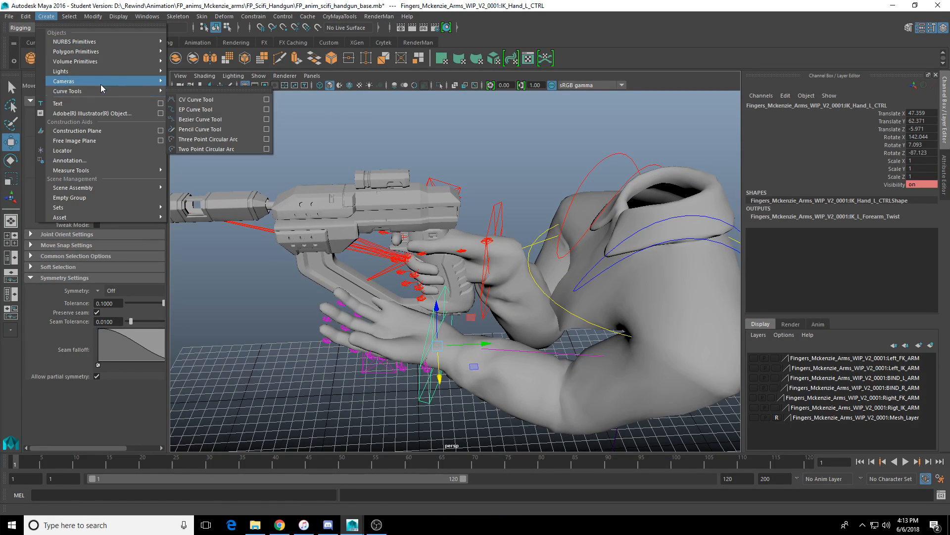
pyautogui.moveTo(124, 82)
pyautogui.click(186, 90)
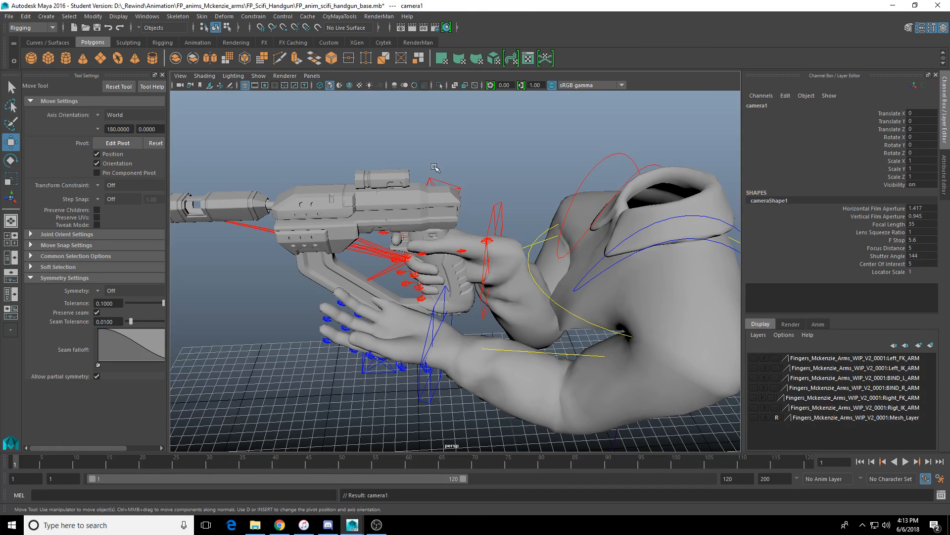
pyautogui.scroll(-10, 435, 167)
pyautogui.moveTo(489, 347); pyautogui.dragTo(497, 181)
pyautogui.press('f')
pyautogui.scroll(-4, 493, 193)
# Step: Scale the camera uniformly to about 5.142 and rotate it to X 90 and Z 180 to face forward
pyautogui.press('r')
pyautogui.moveTo(450, 271); pyautogui.dragTo(613, 282)
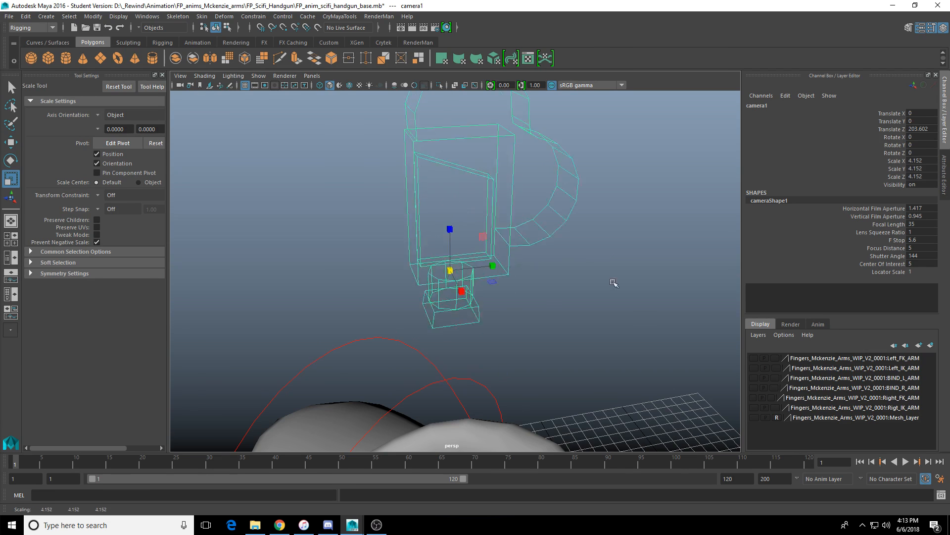
pyautogui.scroll(-10, 613, 283)
pyautogui.scroll(4, 469, 252)
pyautogui.keyDown('alt'); pyautogui.moveTo(448, 260); pyautogui.dragTo(468, 272); pyautogui.keyUp('alt')
pyautogui.moveTo(454, 272); pyautogui.dragTo(466, 272)
pyautogui.keyDown('alt'); pyautogui.moveTo(481, 275); pyautogui.dragTo(460, 265); pyautogui.keyUp('alt')
pyautogui.press('e')
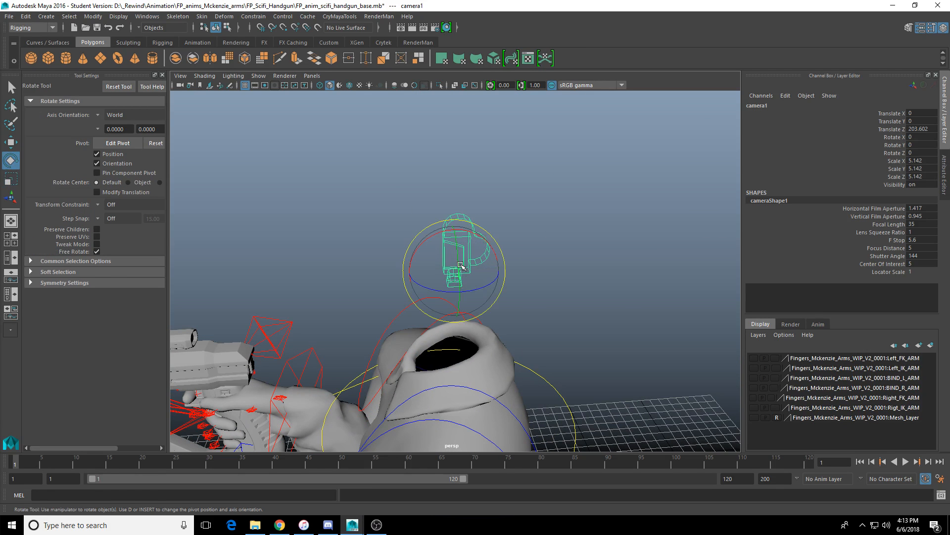
pyautogui.moveTo(448, 233); pyautogui.dragTo(548, 291)
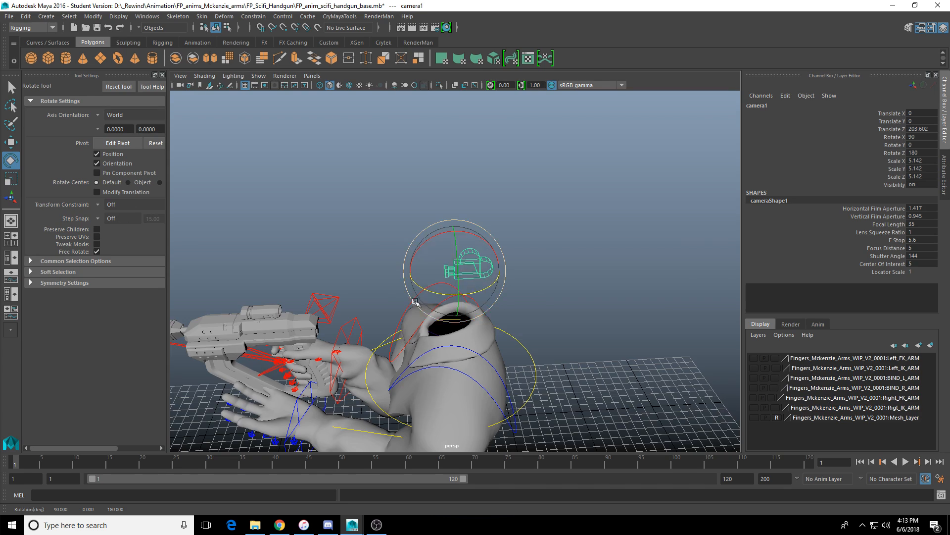
# Step: Try moving the right hand IK control and gun forward away from the torso, and undo the moves
pyautogui.keyDown('alt'); pyautogui.moveTo(414, 300); pyautogui.dragTo(485, 336); pyautogui.keyUp('alt')
pyautogui.click(426, 312)
pyautogui.press('w')
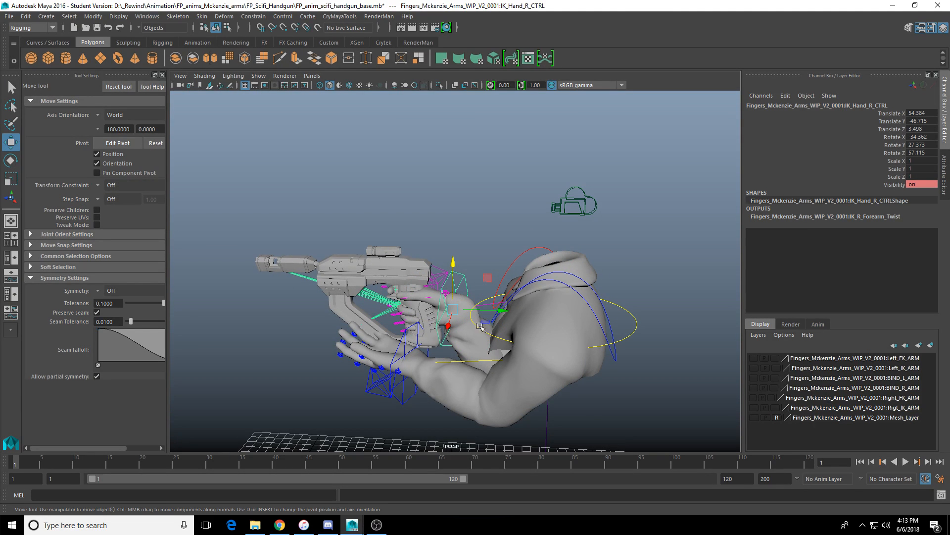
pyautogui.moveTo(501, 311); pyautogui.dragTo(435, 386, button='middle')
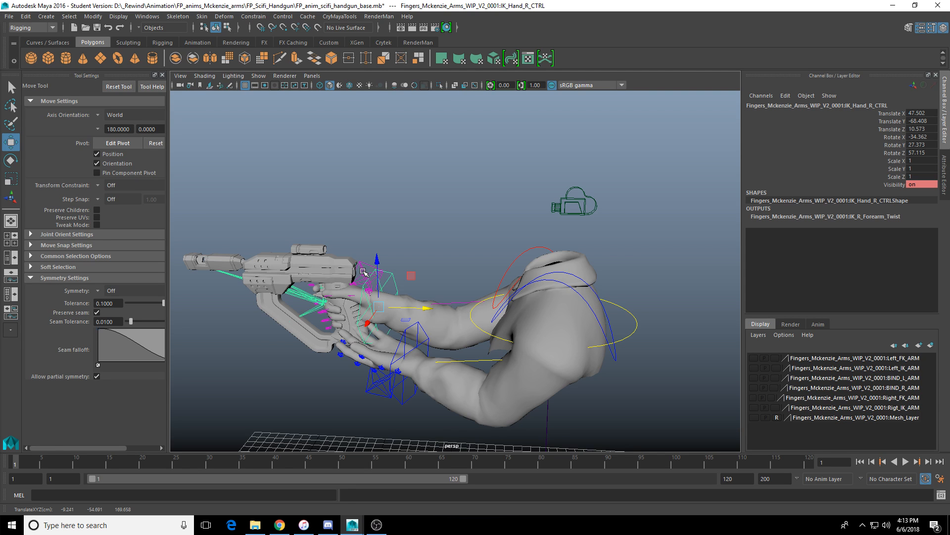
pyautogui.moveTo(407, 309); pyautogui.dragTo(429, 336)
pyautogui.hotkey('ctrl', 'z')
pyautogui.hotkey('ctrl', 'z')
# Step: Adjust the right hand IK control and gun to about X 53.848, Y -48.403, Z 4.049
pyautogui.keyDown('alt'); pyautogui.moveTo(429, 336); pyautogui.dragTo(476, 342, button='right'); pyautogui.keyUp('alt')
pyautogui.click(381, 380)
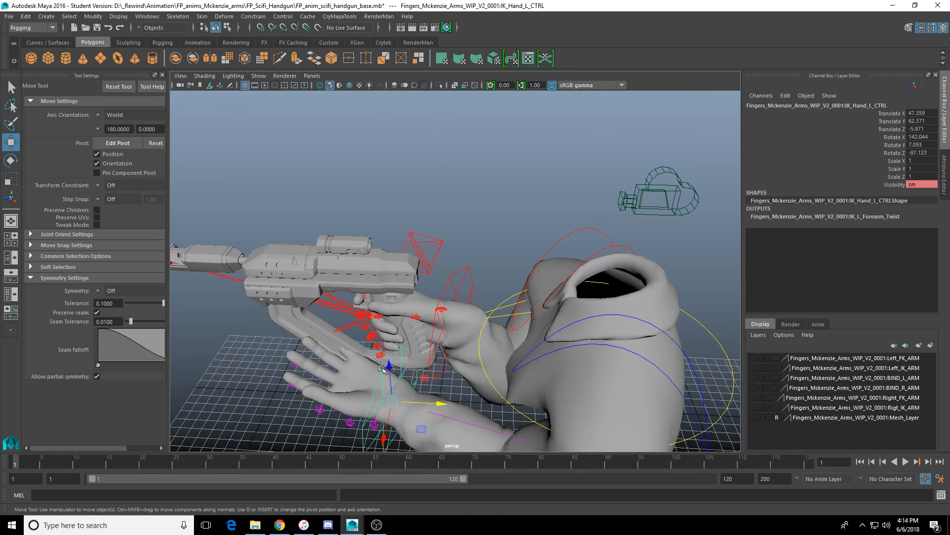
pyautogui.keyDown('alt'); pyautogui.moveTo(383, 364); pyautogui.dragTo(546, 317); pyautogui.keyUp('alt')
pyautogui.click(493, 287)
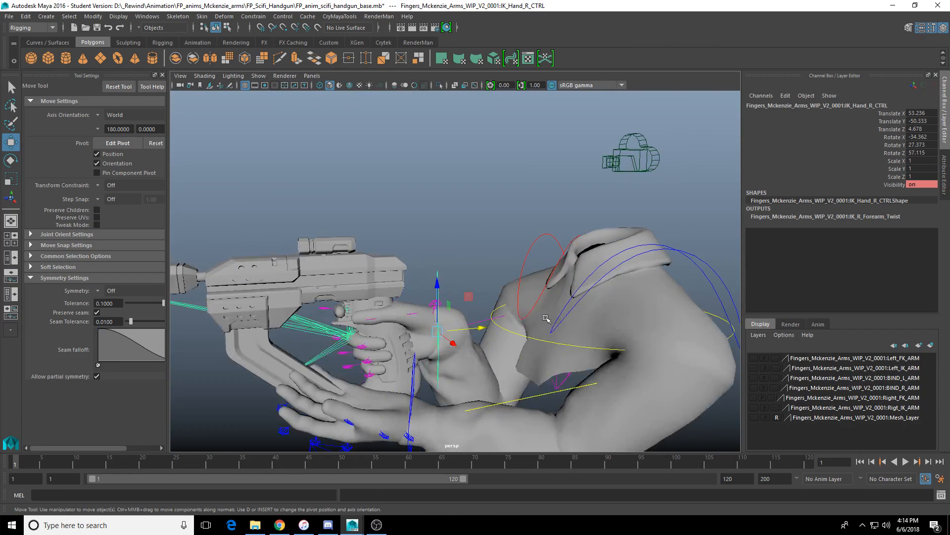
pyautogui.moveTo(485, 327); pyautogui.dragTo(491, 327)
pyautogui.keyDown('alt'); pyautogui.moveTo(491, 327); pyautogui.dragTo(491, 346); pyautogui.keyUp('alt')
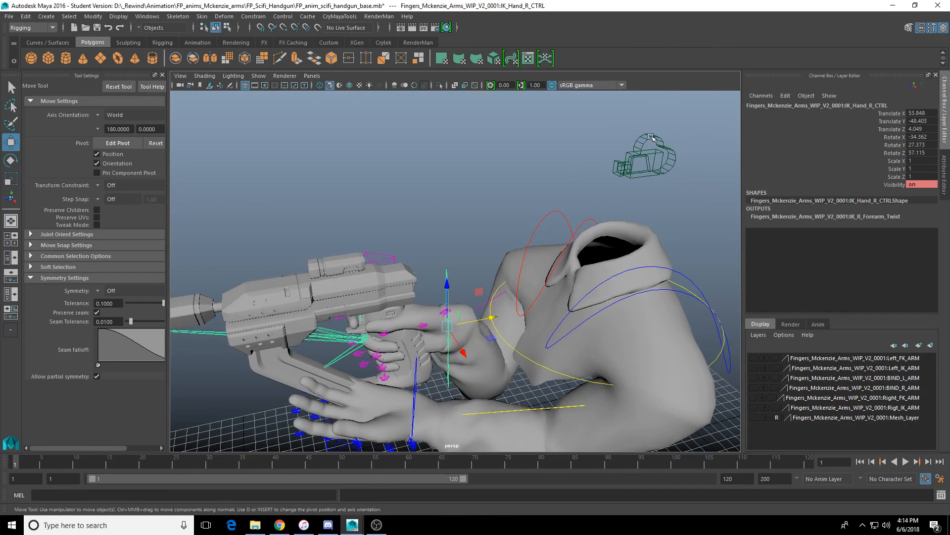
# Step: Select the camera, enlarge the top and perspective views into a side-by-side layout, and close the tool settings
pyautogui.click(647, 138)
pyautogui.keyDown('alt'); pyautogui.moveTo(648, 137); pyautogui.dragTo(518, 185); pyautogui.keyUp('alt')
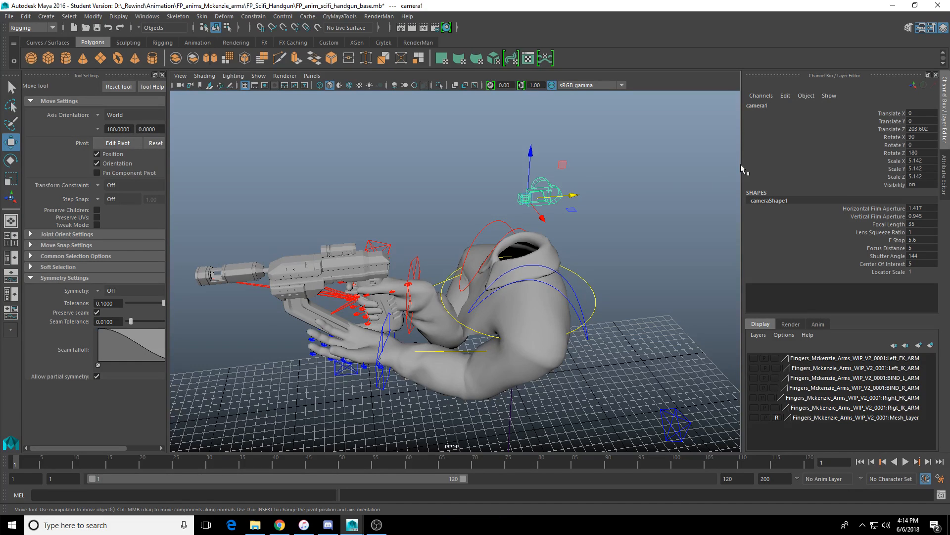
pyautogui.press('space')
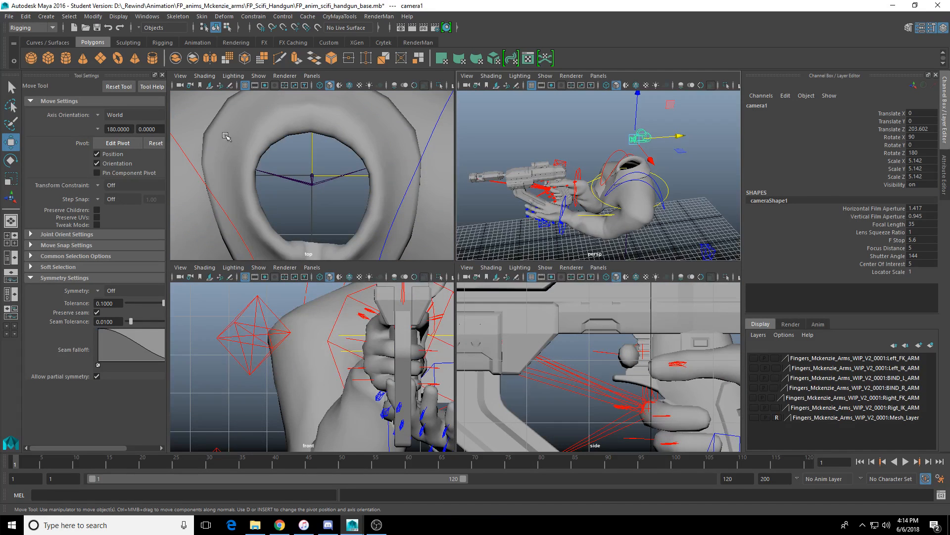
pyautogui.moveTo(374, 263); pyautogui.dragTo(374, 452)
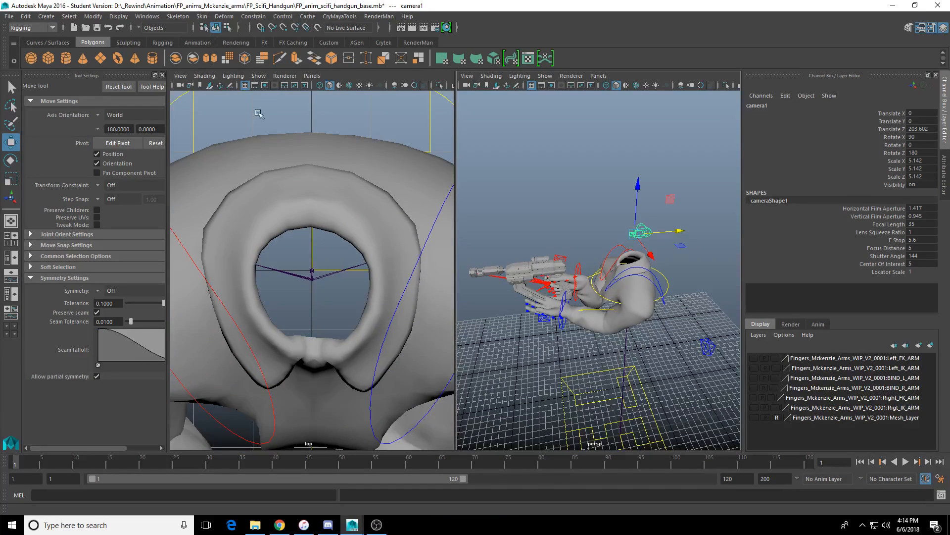
pyautogui.click(162, 75)
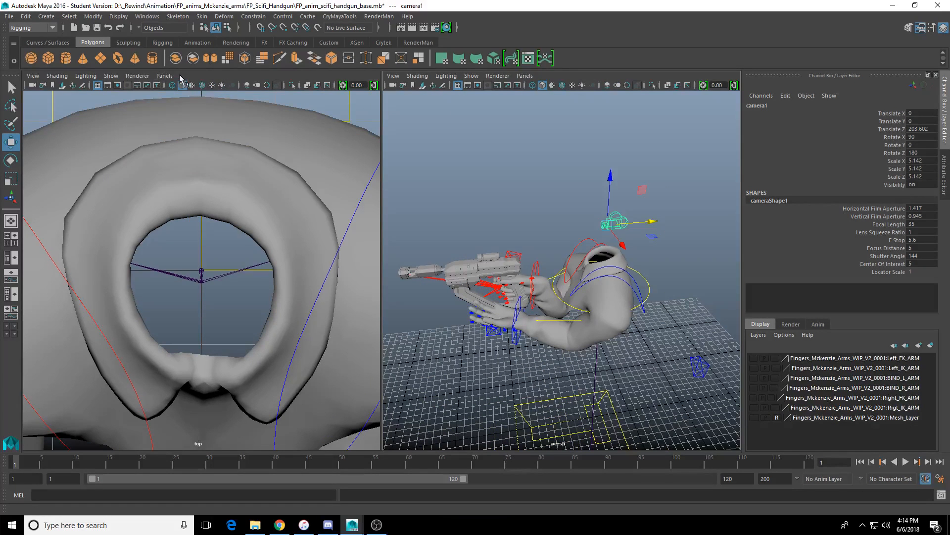
# Step: Replace the top view with the view through camera1
pyautogui.click(164, 75)
pyautogui.moveTo(228, 86)
pyautogui.click(280, 86)
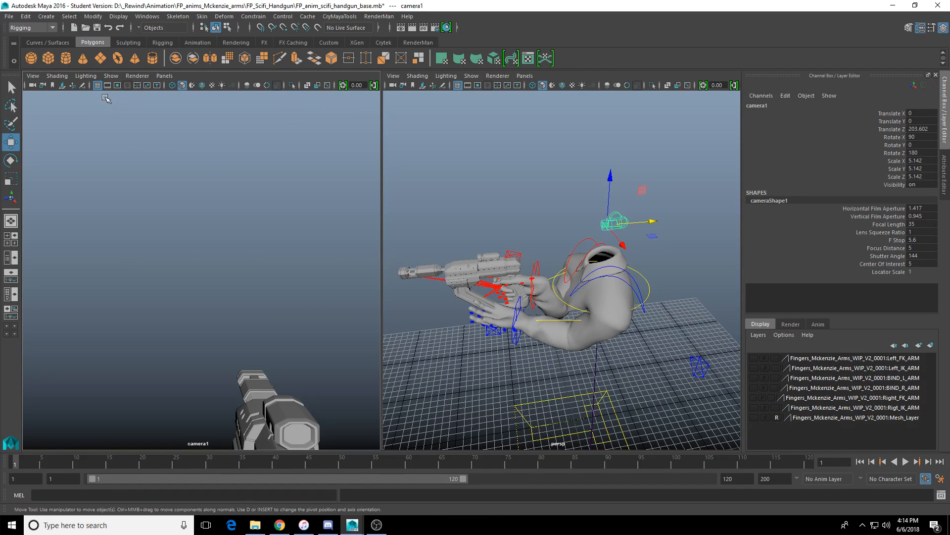
# Step: Show the 1920 x 1080 resolution gate in the camera1 view, leave the field chart off, and widen that view
pyautogui.click(117, 85)
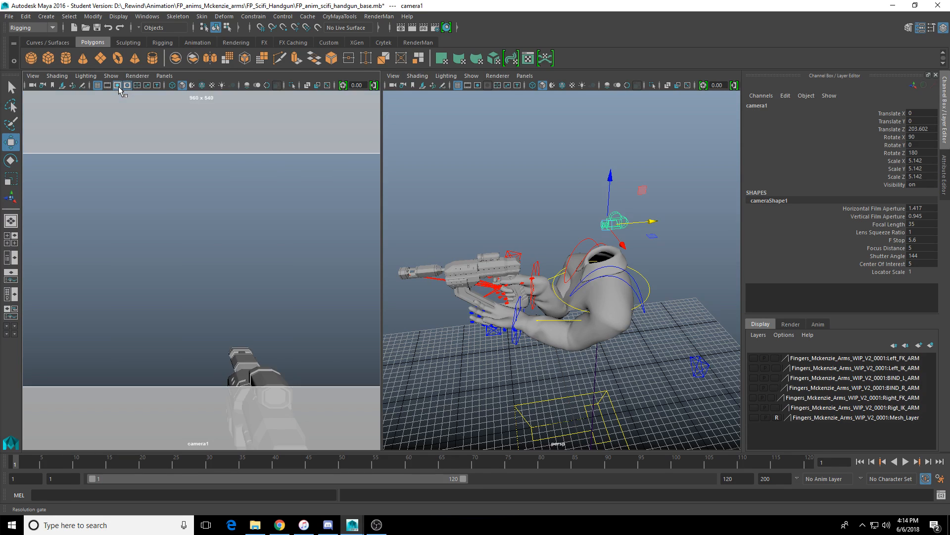
pyautogui.click(117, 85)
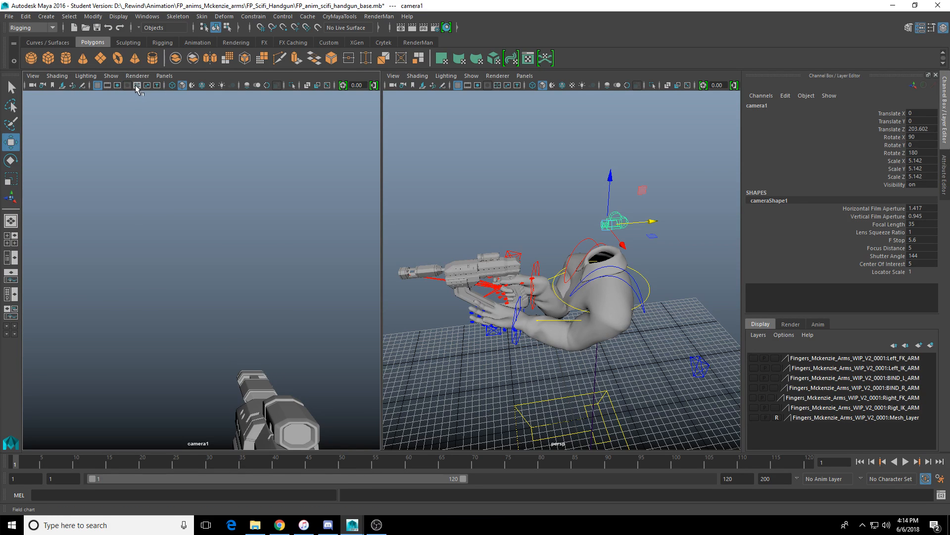
pyautogui.click(140, 87)
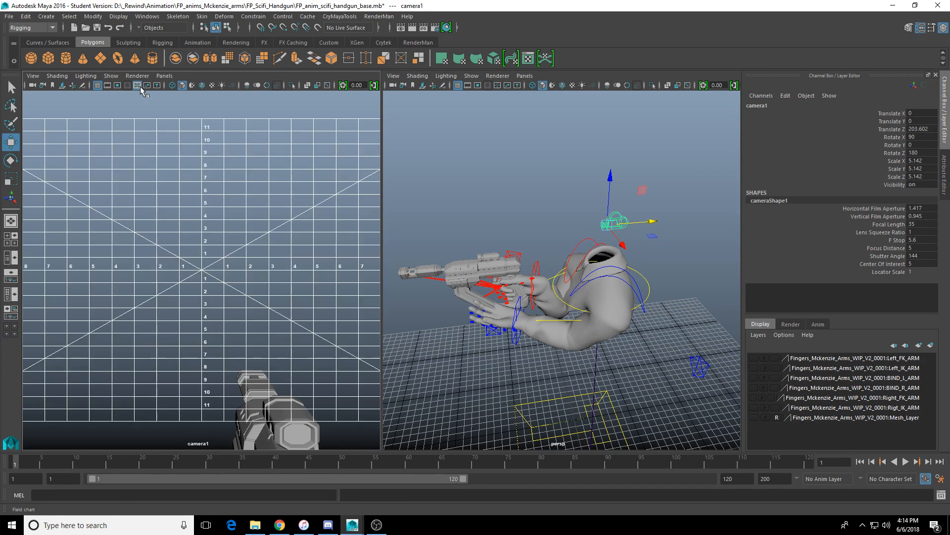
pyautogui.click(141, 87)
pyautogui.click(118, 86)
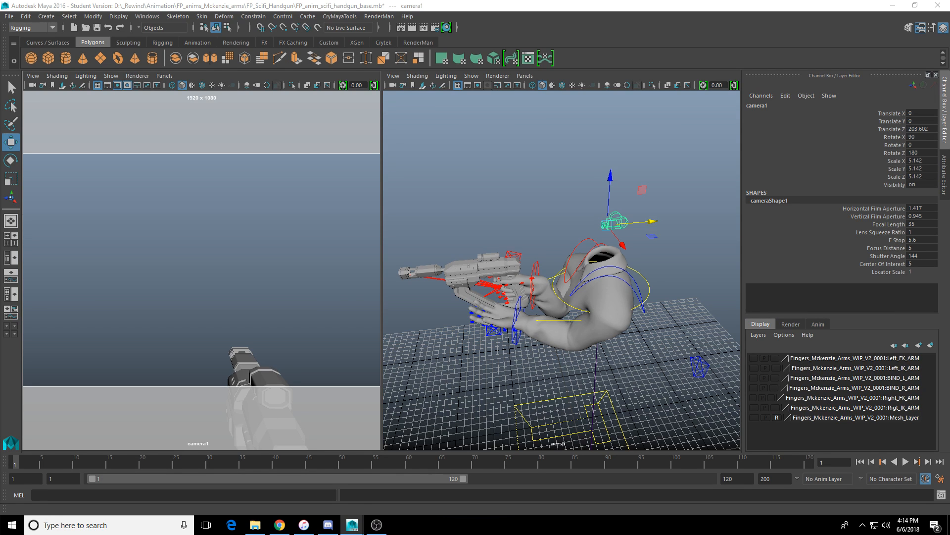
pyautogui.moveTo(381, 289); pyautogui.dragTo(462, 284)
# Step: Move camera1 down toward the collar to about X 5.668, Y -9.569, Z 190.283
pyautogui.keyDown('alt'); pyautogui.moveTo(633, 175); pyautogui.dragTo(669, 244); pyautogui.keyUp('alt')
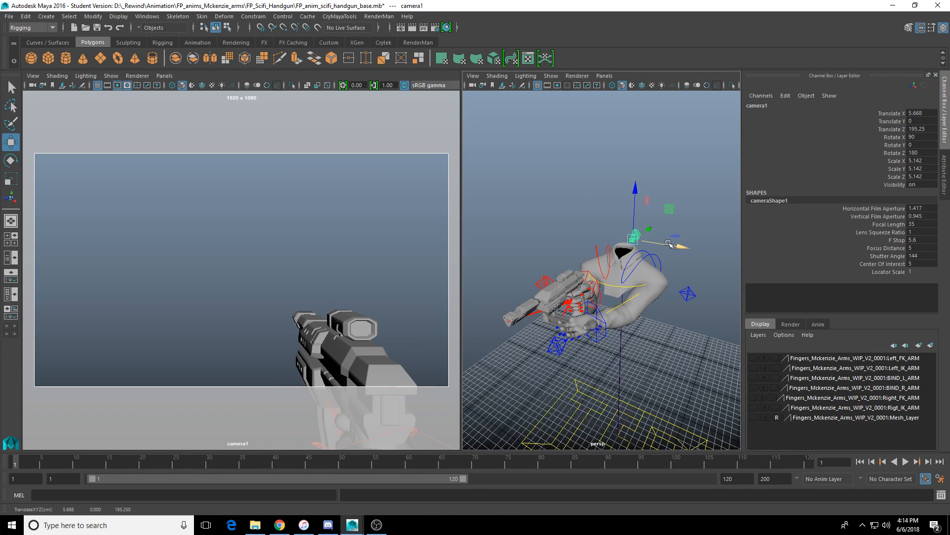
pyautogui.moveTo(640, 213); pyautogui.dragTo(636, 199)
pyautogui.press('f')
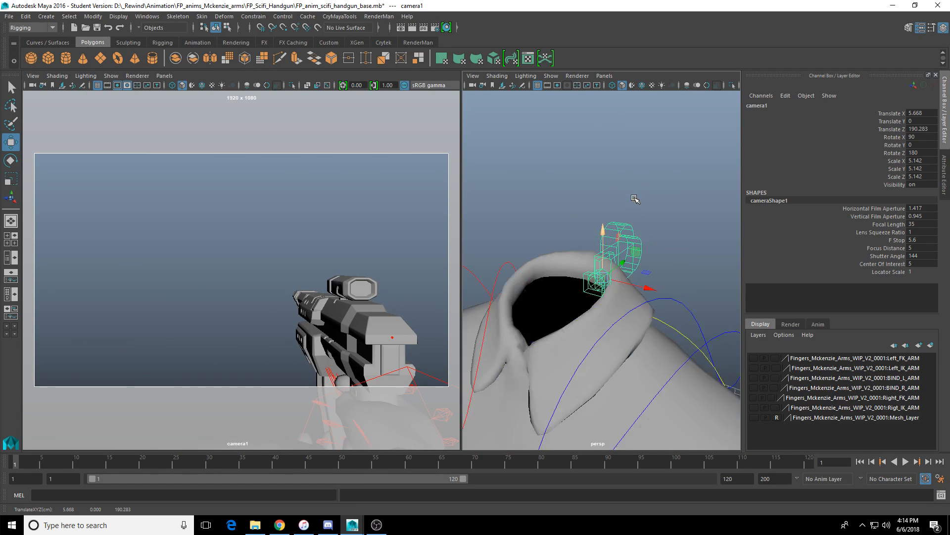
pyautogui.scroll(-6, 619, 223)
pyautogui.moveTo(644, 259); pyautogui.dragTo(625, 268)
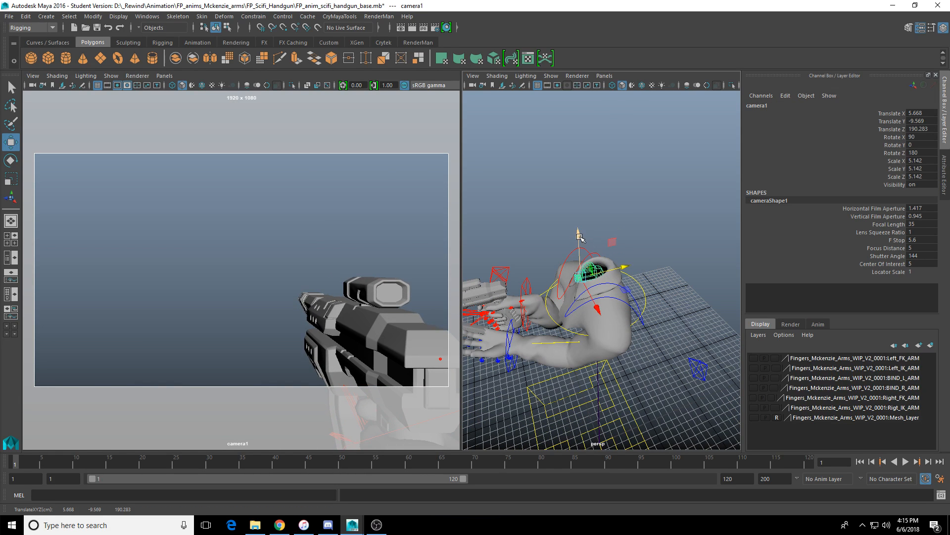
# Step: Refine camera1's position at the neck to about X 2.797, Y -10.853, Z 191.049
pyautogui.moveTo(580, 237); pyautogui.dragTo(624, 244)
pyautogui.press('f')
pyautogui.scroll(-3, 582, 253)
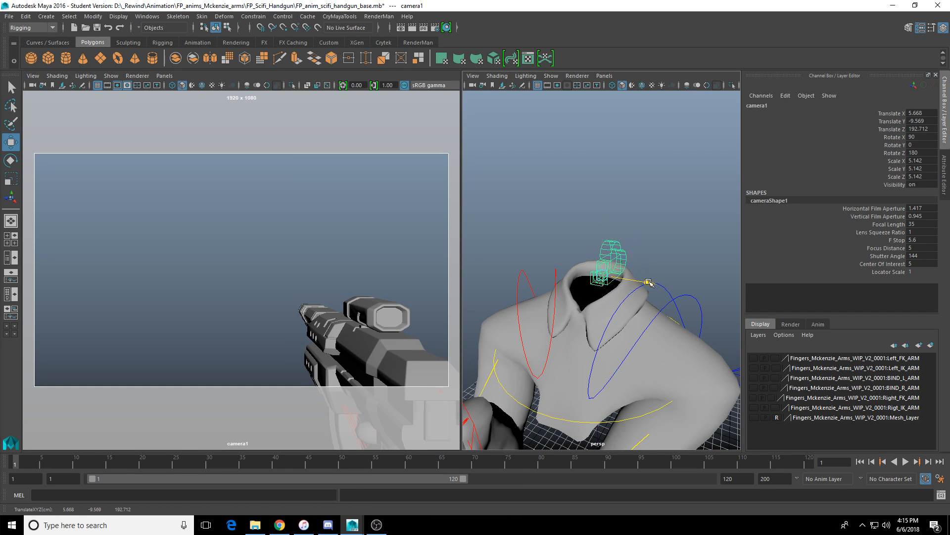
pyautogui.moveTo(649, 281); pyautogui.dragTo(619, 280)
pyautogui.moveTo(598, 224); pyautogui.dragTo(599, 229)
pyautogui.keyDown('alt'); pyautogui.moveTo(601, 230); pyautogui.dragTo(608, 237, button='right'); pyautogui.keyUp('alt')
pyautogui.keyDown('alt'); pyautogui.moveTo(631, 265); pyautogui.dragTo(556, 282); pyautogui.keyUp('alt')
pyautogui.moveTo(634, 295); pyautogui.dragTo(577, 293)
# Step: Hide the rig's control shapes in the camera1 view
pyautogui.click(111, 76)
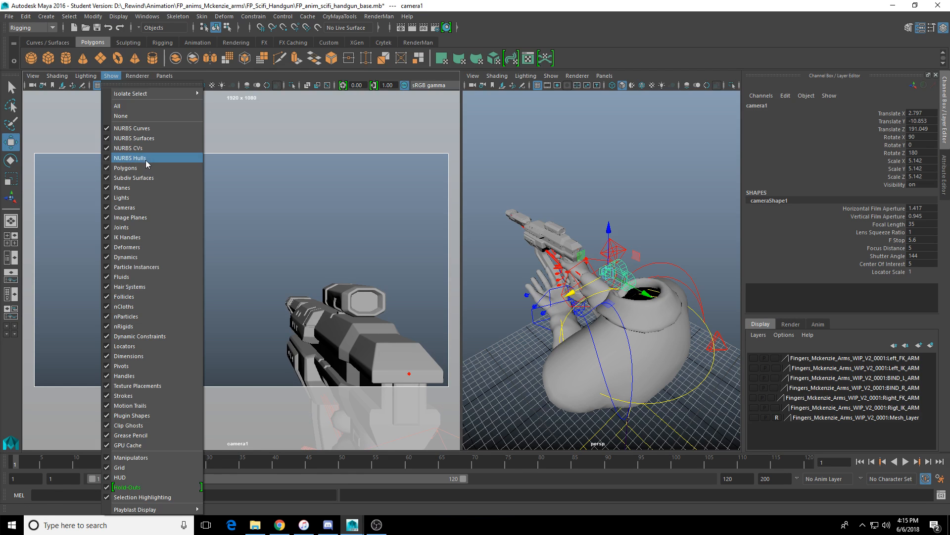
pyautogui.click(153, 138)
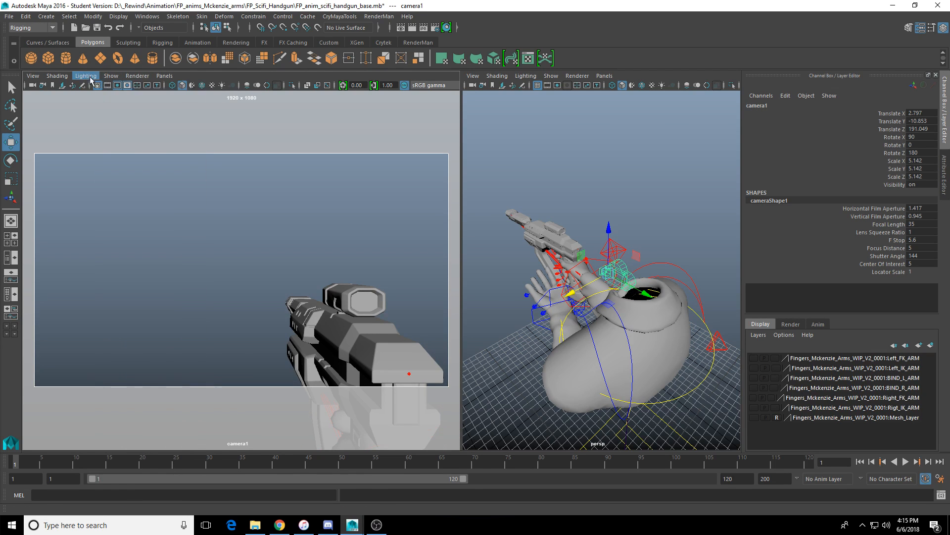
pyautogui.click(108, 78)
pyautogui.click(153, 230)
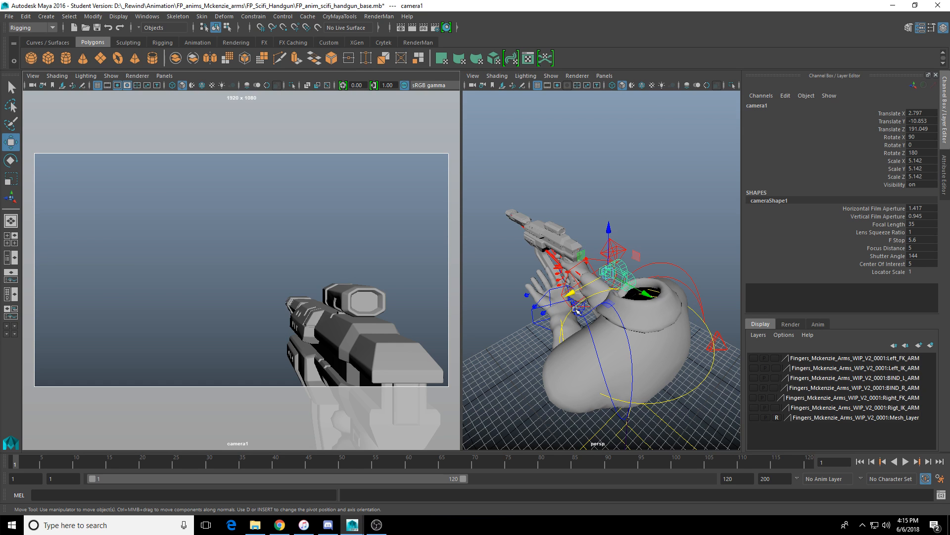
# Step: Shift camera1 back to about Translate X 2.357 and Translate Y -5.482
pyautogui.keyDown('alt'); pyautogui.moveTo(575, 309); pyautogui.dragTo(651, 263); pyautogui.keyUp('alt')
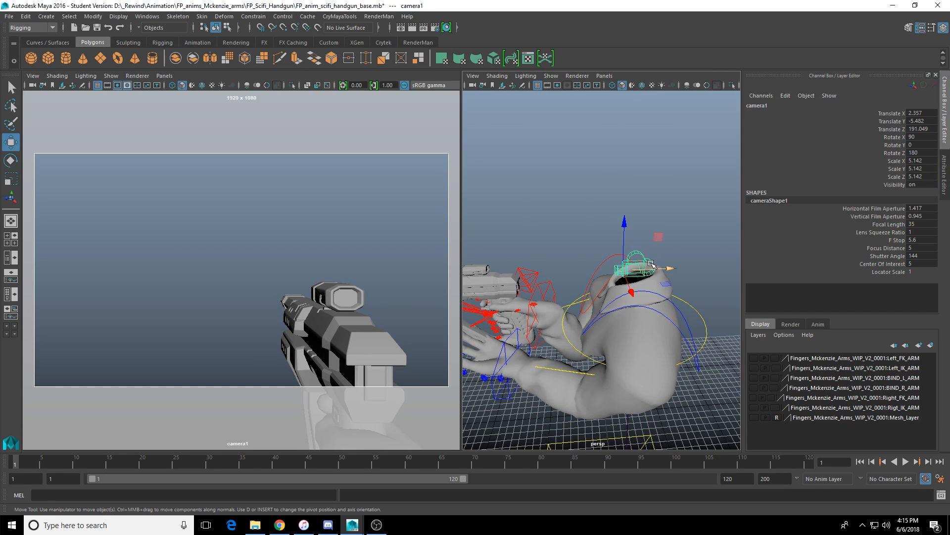
pyautogui.scroll(-5, 632, 283)
pyautogui.keyDown('alt'); pyautogui.moveTo(563, 302); pyautogui.dragTo(644, 305); pyautogui.keyUp('alt')
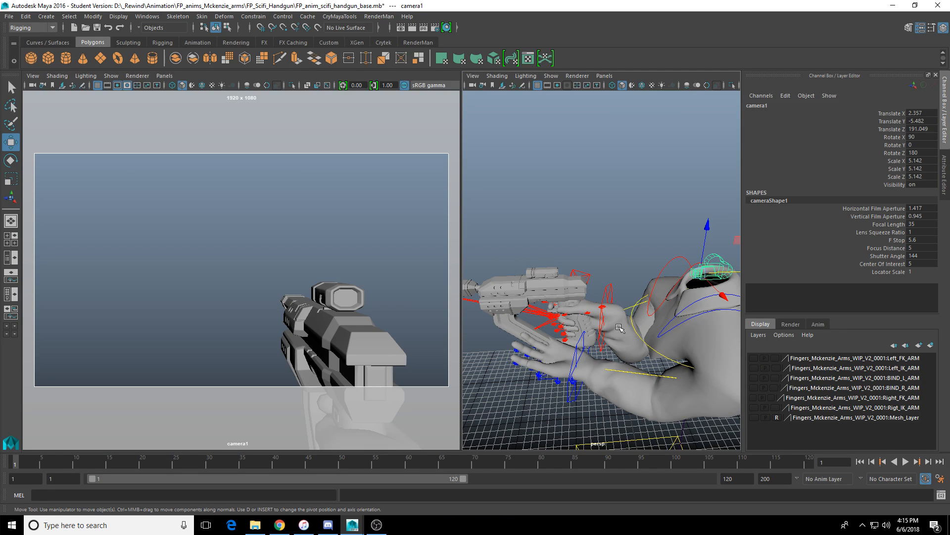
# Step: Key camera1's Translate and Rotate channels at frame 1
pyautogui.click(600, 332)
pyautogui.moveTo(600, 331)
pyautogui.keyDown('alt'); pyautogui.mouseDown()
pyautogui.moveTo(581, 335)
pyautogui.moveTo(614, 329)
pyautogui.mouseUp(); pyautogui.keyUp('alt')
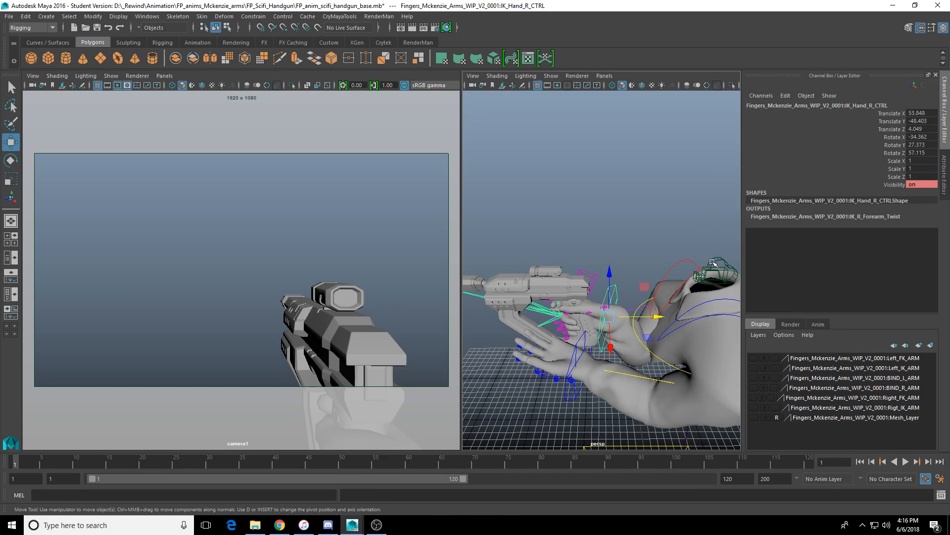
pyautogui.click(716, 273)
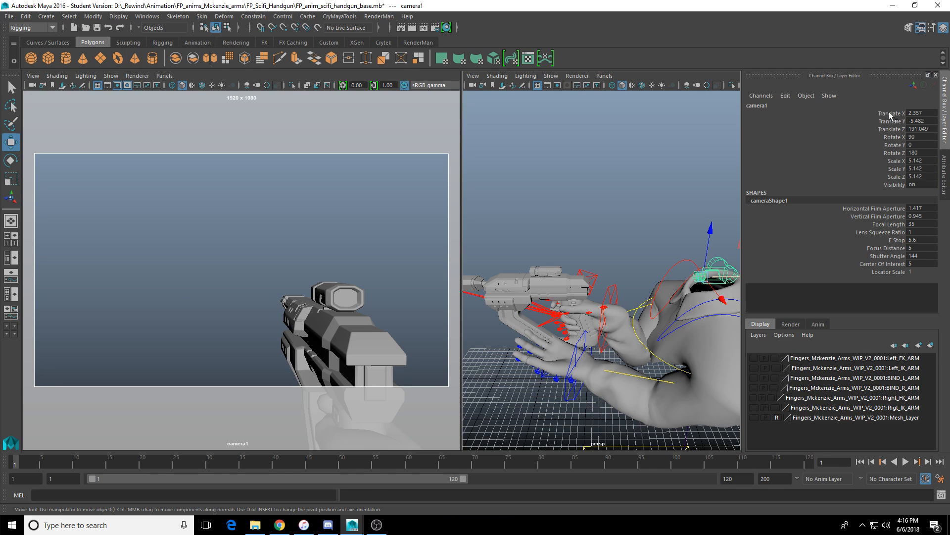
pyautogui.moveTo(890, 114); pyautogui.dragTo(895, 153)
pyautogui.rightClick(896, 143)
pyautogui.click(890, 154)
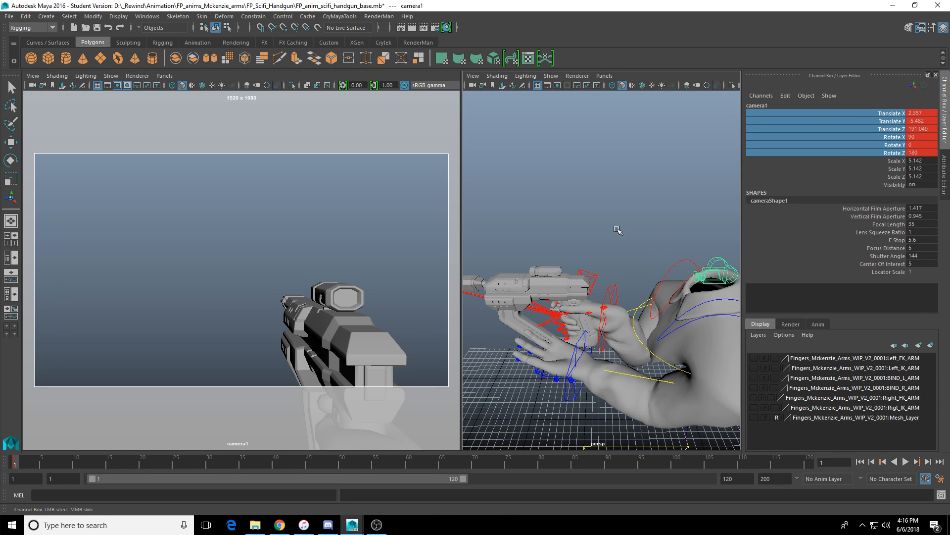
# Step: Move the right-hand IK control and its gun to about Translate X 51.596, Y -48.555, Z 1.391
pyautogui.click(660, 293)
pyautogui.press('w')
pyautogui.keyDown('alt'); pyautogui.moveTo(612, 287); pyautogui.dragTo(585, 292); pyautogui.keyUp('alt')
pyautogui.click(610, 315)
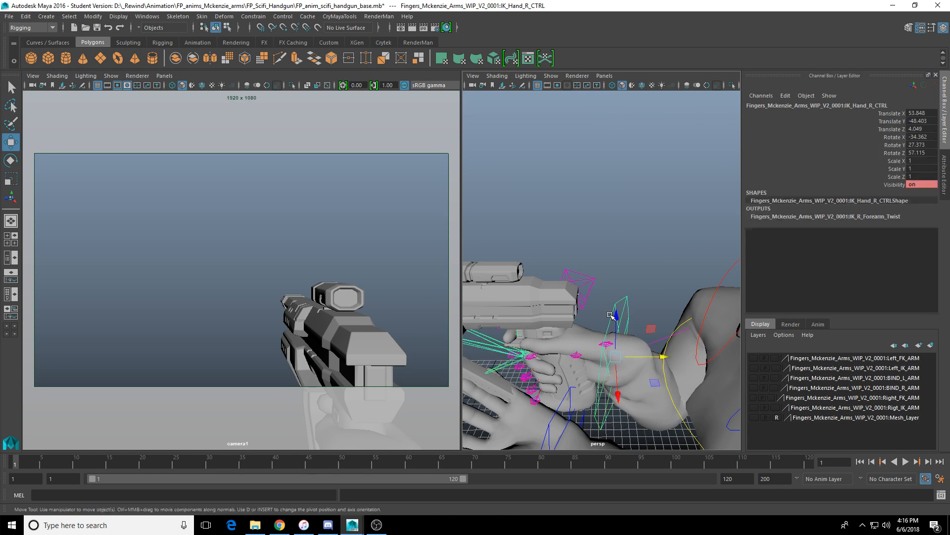
pyautogui.keyDown('alt'); pyautogui.moveTo(610, 328); pyautogui.dragTo(611, 352); pyautogui.keyUp('alt')
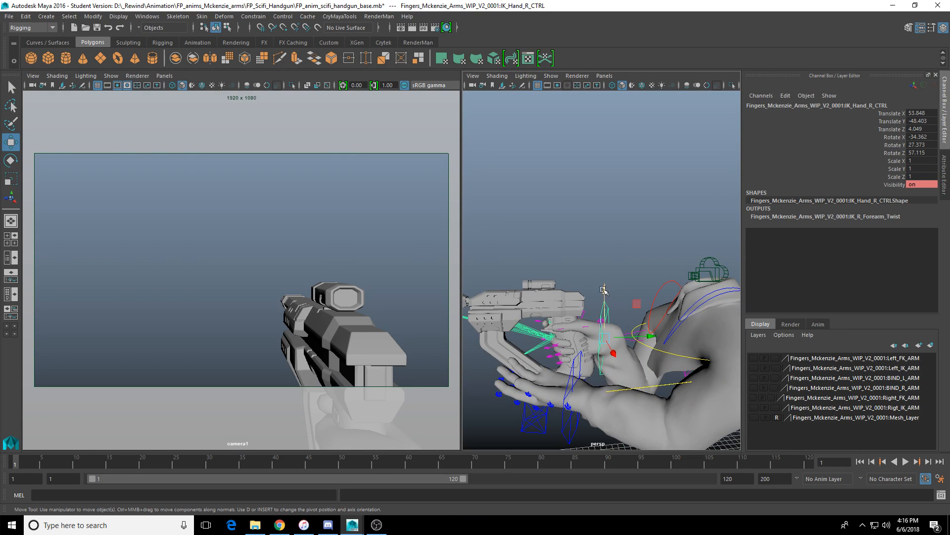
pyautogui.moveTo(602, 296); pyautogui.dragTo(581, 294)
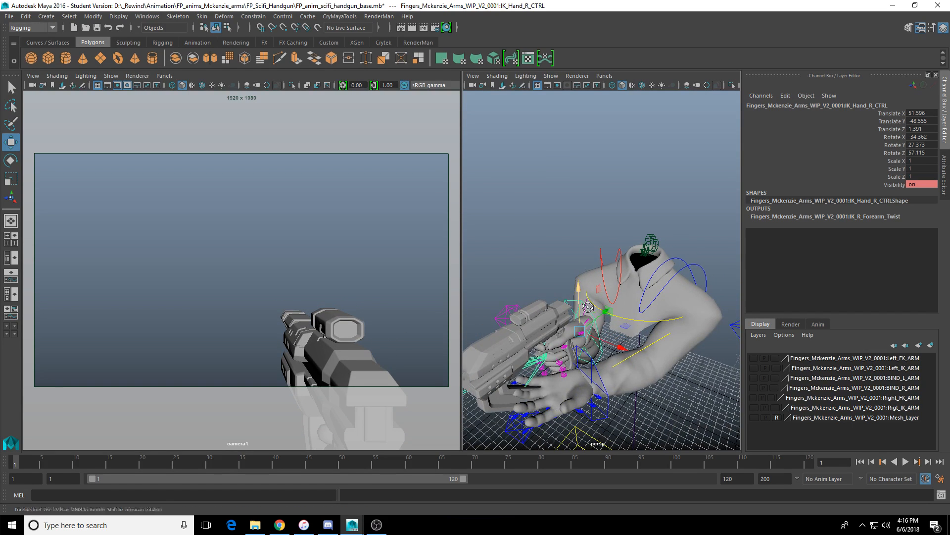
pyautogui.keyDown('alt'); pyautogui.moveTo(634, 376); pyautogui.dragTo(591, 365); pyautogui.keyUp('alt')
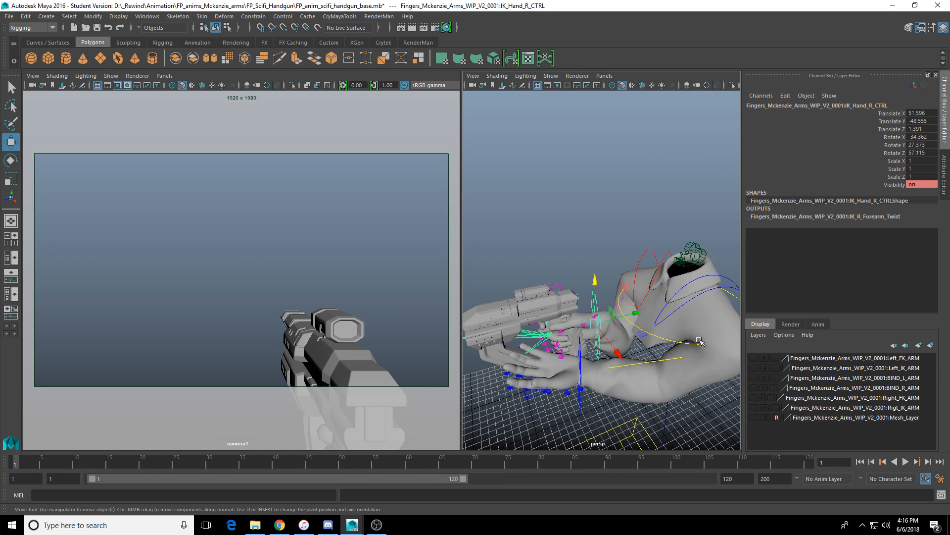
# Step: Move the left-hand IK control to about Translate X 41.675, Y 80.384, Z -1.404
pyautogui.keyDown('alt'); pyautogui.moveTo(699, 340); pyautogui.dragTo(644, 321); pyautogui.keyUp('alt')
pyautogui.click(695, 278)
pyautogui.press('e')
pyautogui.keyDown('alt'); pyautogui.moveTo(644, 320); pyautogui.dragTo(619, 341); pyautogui.keyUp('alt')
pyautogui.scroll(4, 619, 342)
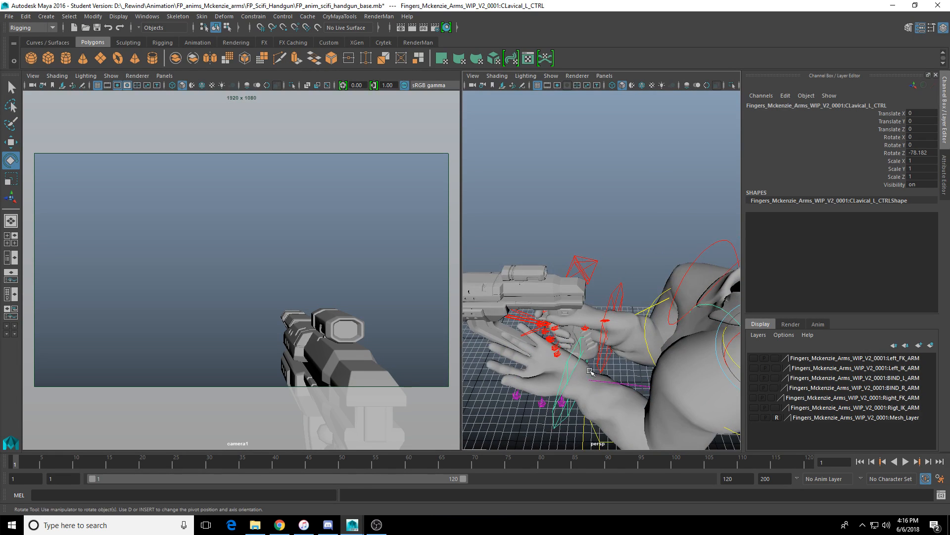
pyautogui.click(558, 421)
pyautogui.keyDown('alt'); pyautogui.moveTo(558, 421); pyautogui.dragTo(574, 231); pyautogui.keyUp('alt')
pyautogui.press('w')
# Step: Reposition the right-hand IK control at about Translate X 49.136, Y -53.696, Z 3.77
pyautogui.click(617, 304)
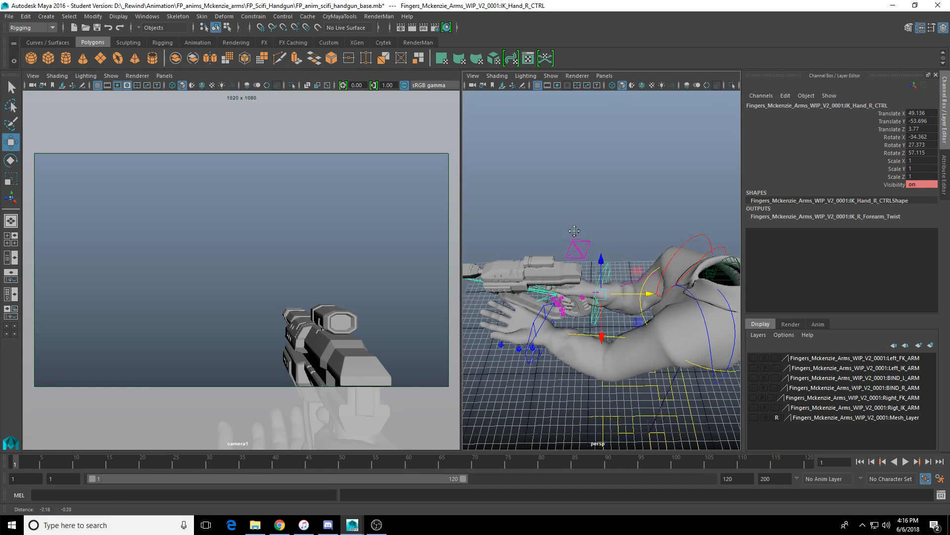
pyautogui.keyDown('alt'); pyautogui.moveTo(574, 230); pyautogui.dragTo(639, 226, button='middle'); pyautogui.keyUp('alt')
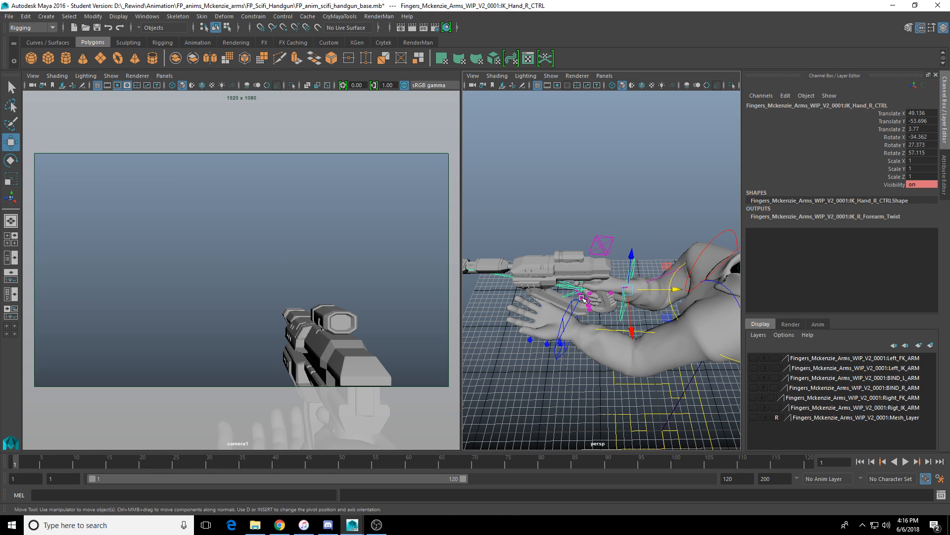
pyautogui.scroll(-1, 582, 298)
pyautogui.scroll(1, 581, 297)
pyautogui.keyDown('alt'); pyautogui.moveTo(608, 266); pyautogui.dragTo(629, 306); pyautogui.keyUp('alt')
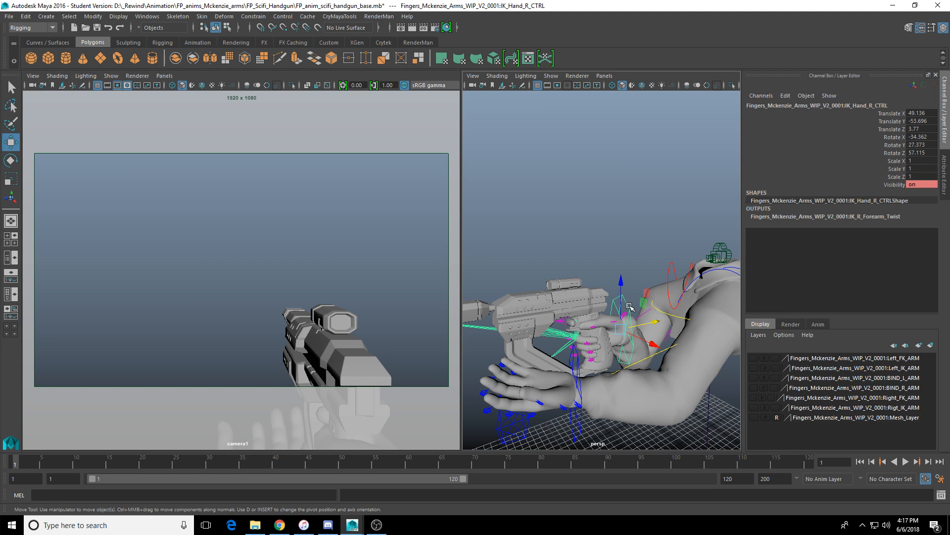
# Step: Try raising the left-hand IK control beside the front of the gun, and undo the last move
pyautogui.click(584, 419)
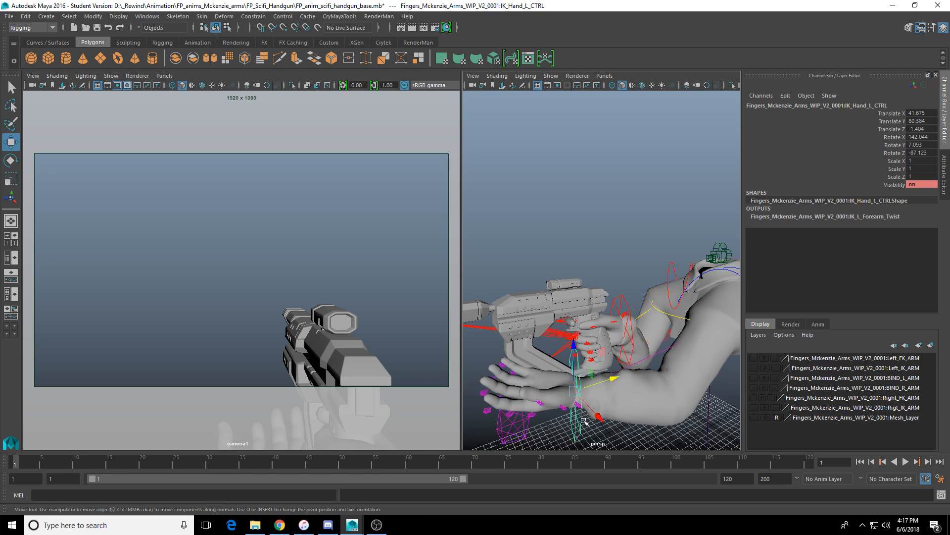
pyautogui.keyDown('alt'); pyautogui.moveTo(584, 419); pyautogui.dragTo(667, 279); pyautogui.keyUp('alt')
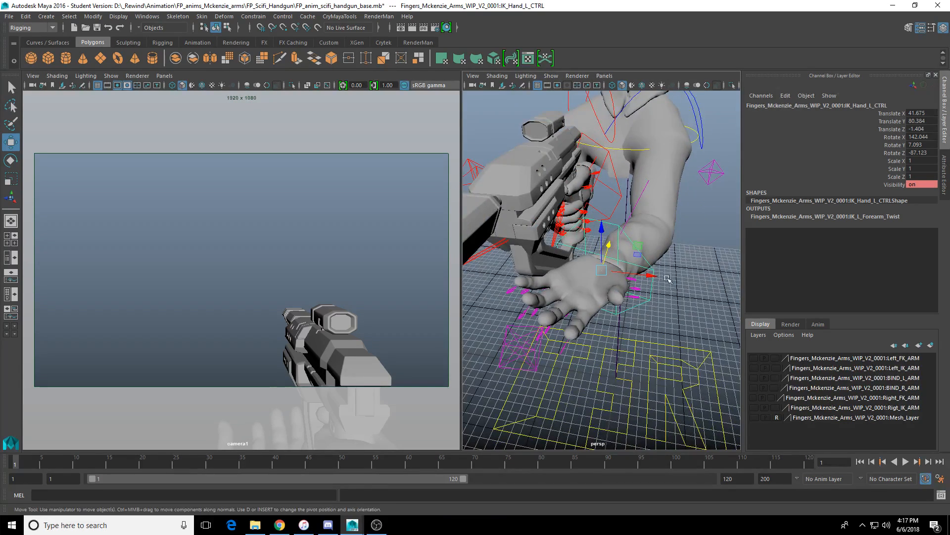
pyautogui.moveTo(602, 228); pyautogui.dragTo(555, 205)
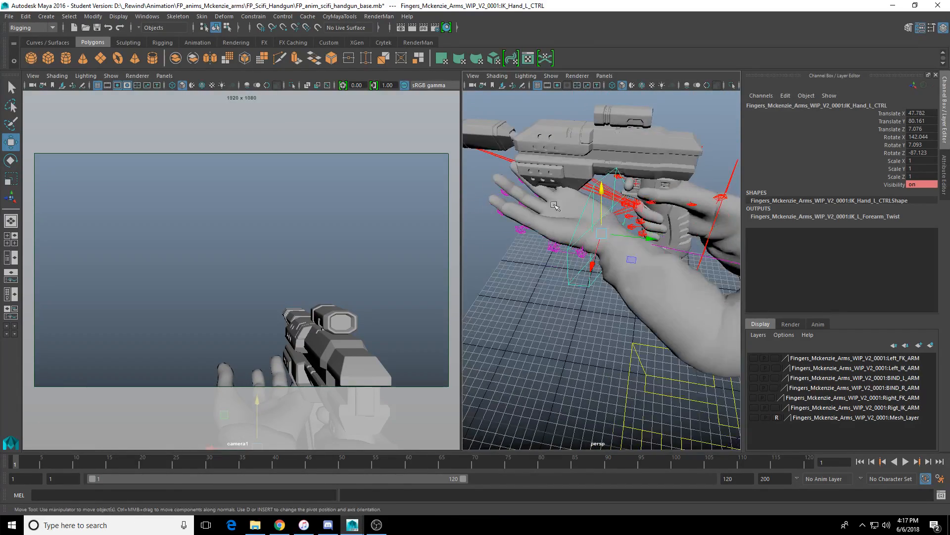
pyautogui.moveTo(650, 239); pyautogui.dragTo(626, 239)
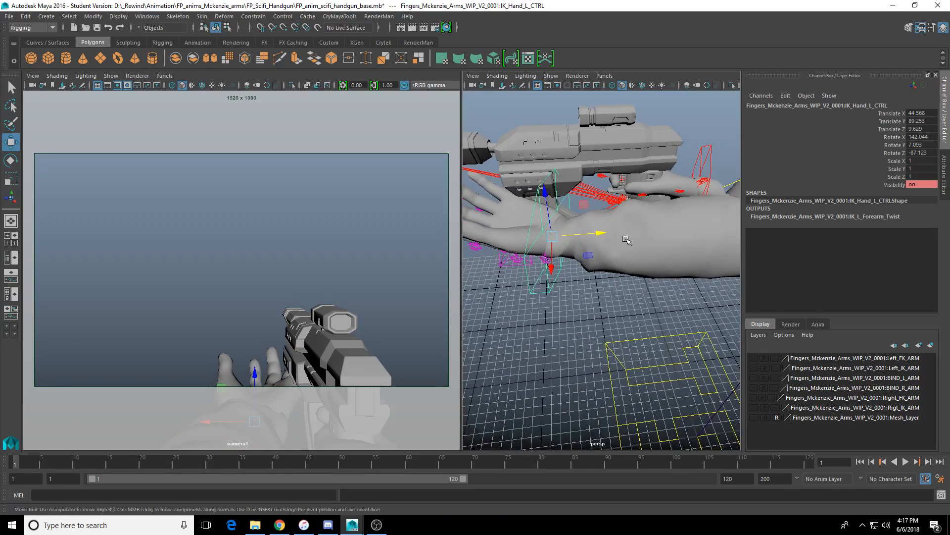
pyautogui.hotkey('ctrl', 'z')
# Step: Lower the left-hand IK control out of the camera view to about Translate X 34.243, Y 62.058, Z -3.459, and deselect it
pyautogui.keyDown('alt'); pyautogui.moveTo(626, 239); pyautogui.dragTo(587, 235, button='right'); pyautogui.keyUp('alt')
pyautogui.keyDown('alt'); pyautogui.moveTo(586, 235); pyautogui.dragTo(667, 260); pyautogui.keyUp('alt')
pyautogui.moveTo(650, 299); pyautogui.dragTo(665, 309)
pyautogui.keyDown('alt'); pyautogui.moveTo(665, 310); pyautogui.dragTo(539, 315); pyautogui.keyUp('alt')
pyautogui.keyDown('alt'); pyautogui.moveTo(490, 296); pyautogui.dragTo(594, 287); pyautogui.keyUp('alt')
pyautogui.click(526, 269)
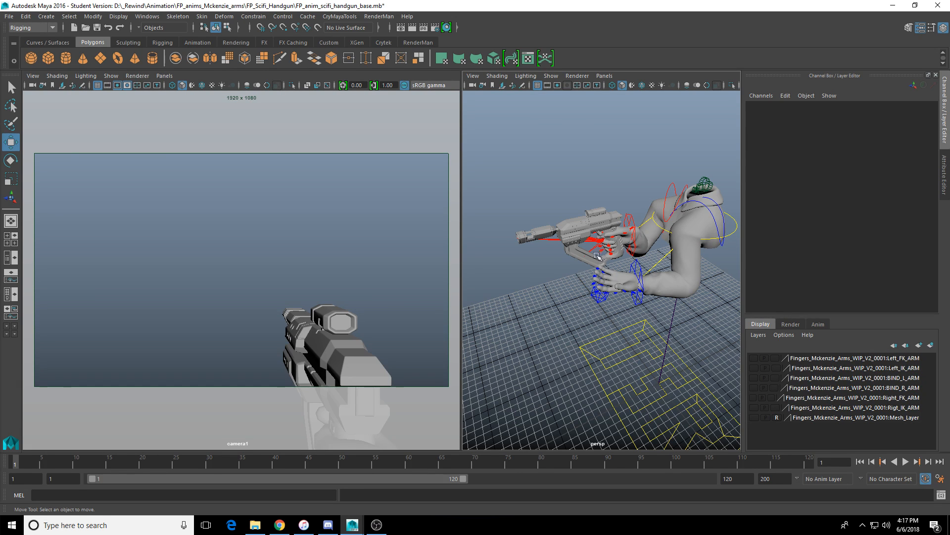
# Step: Raise the right-hand IK control slightly to about Translate X 49.986, Y -53.639, Z 4.773
pyautogui.scroll(4, 598, 250)
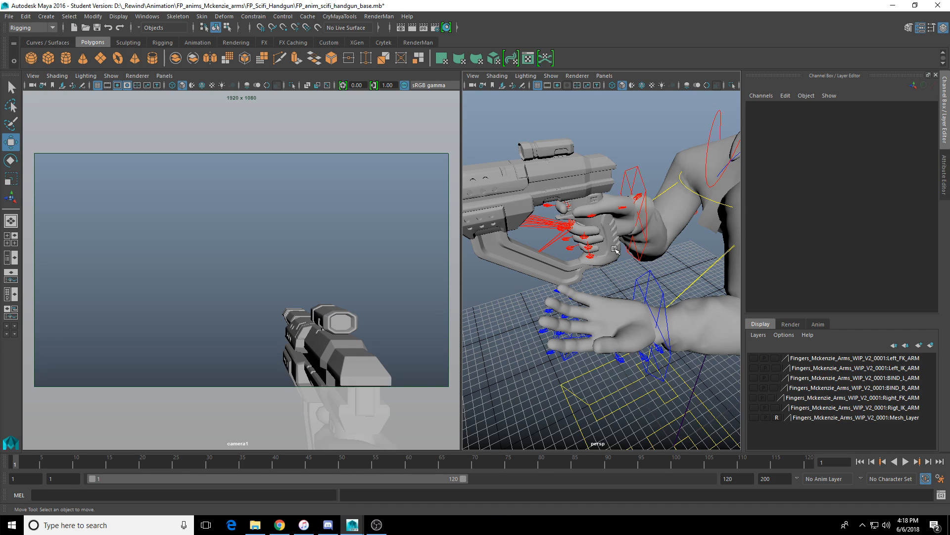
pyautogui.scroll(-3, 616, 249)
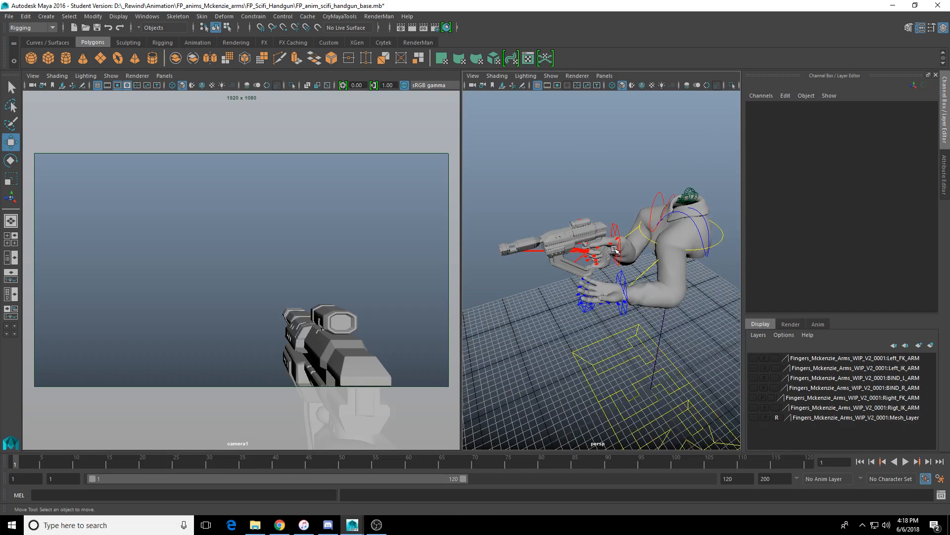
pyautogui.scroll(5, 616, 249)
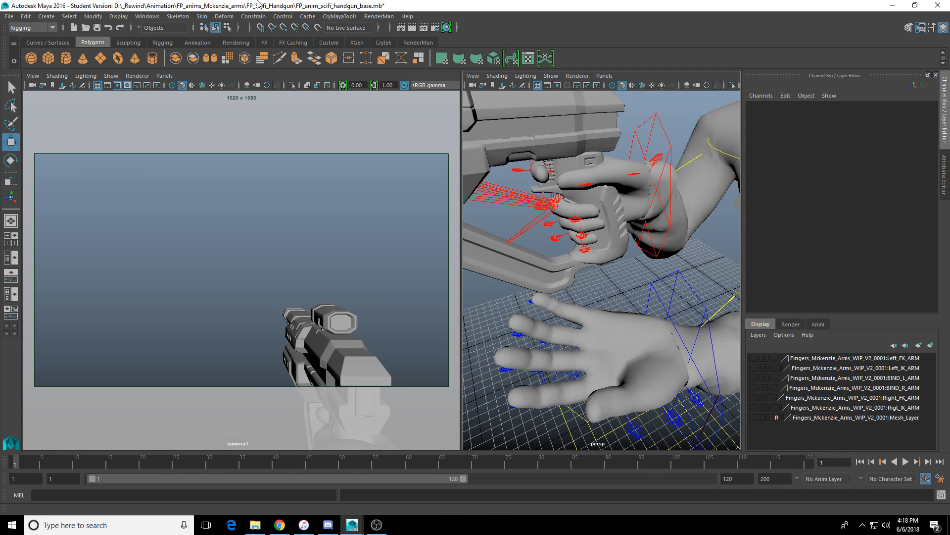
pyautogui.scroll(-5, 616, 230)
pyautogui.keyDown('alt'); pyautogui.moveTo(615, 230); pyautogui.dragTo(604, 212); pyautogui.keyUp('alt')
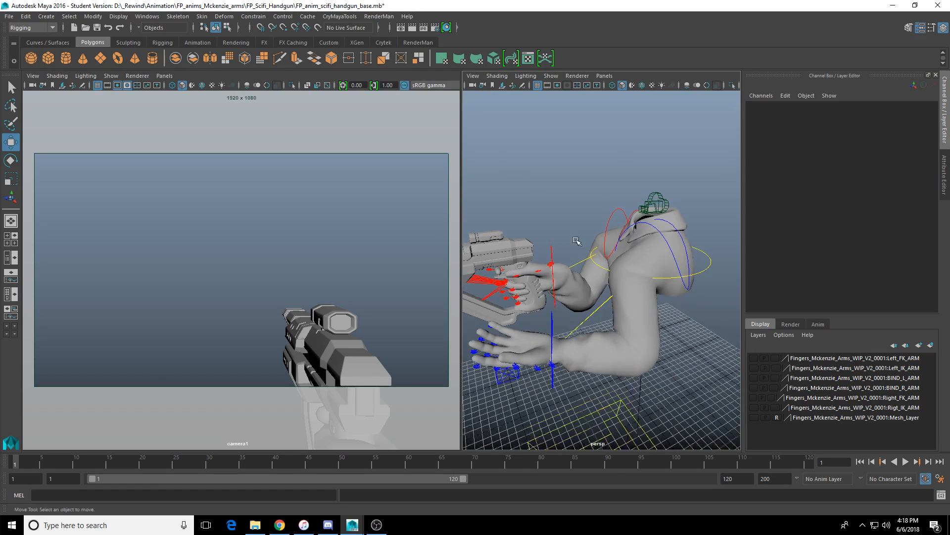
pyautogui.click(550, 249)
pyautogui.moveTo(550, 230); pyautogui.dragTo(407, 196)
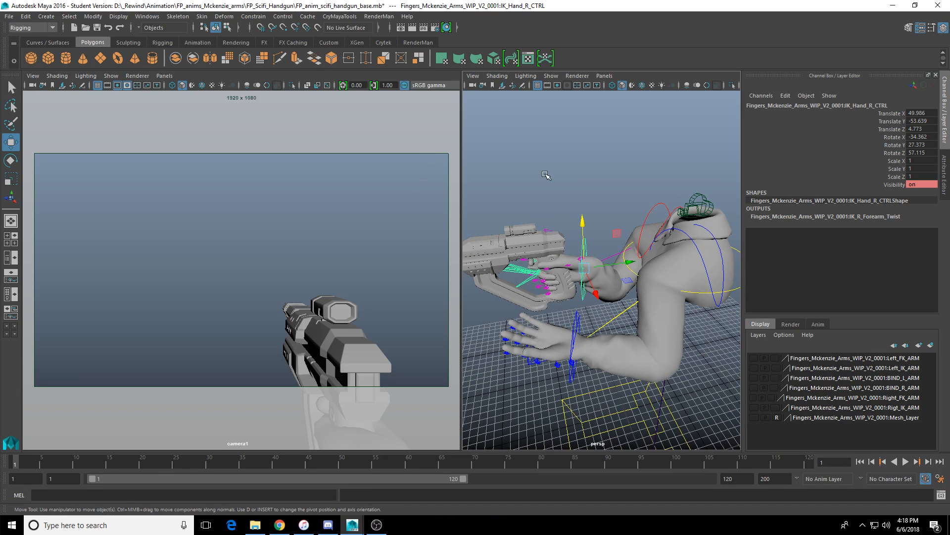
# Step: Key the right-hand and left-hand IK controls at frame 1 and save the scene
pyautogui.keyDown('alt'); pyautogui.moveTo(546, 176); pyautogui.dragTo(594, 181); pyautogui.keyUp('alt')
pyautogui.press('s')
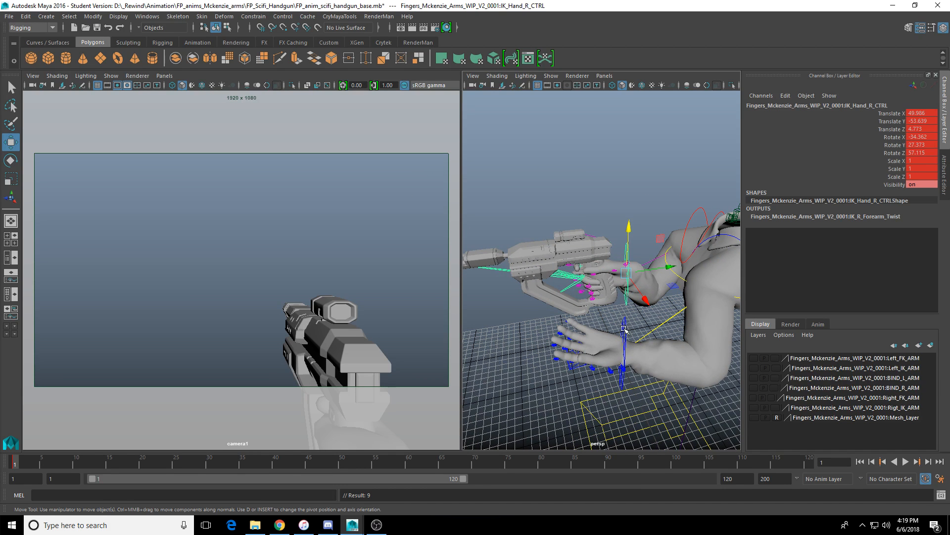
pyautogui.click(624, 328)
pyautogui.press('s')
pyautogui.click(626, 247)
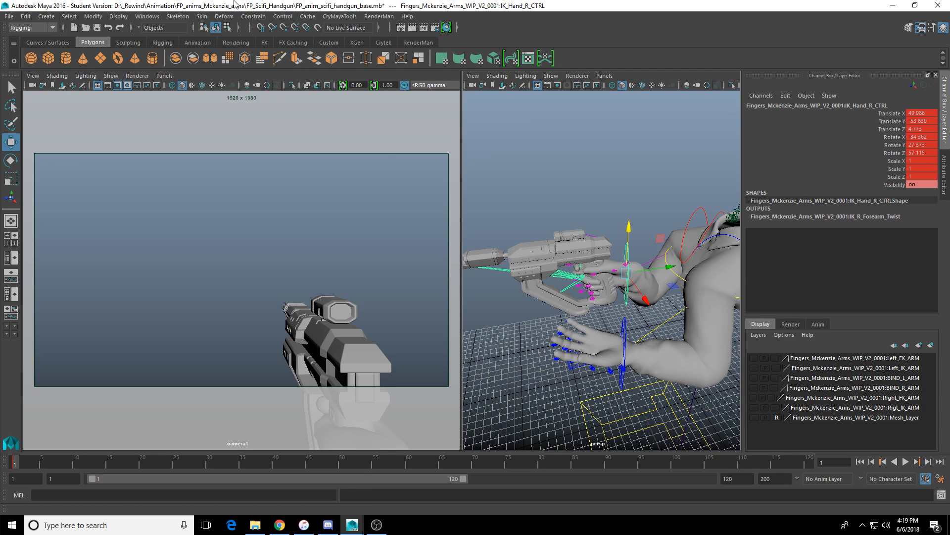
pyautogui.click(98, 28)
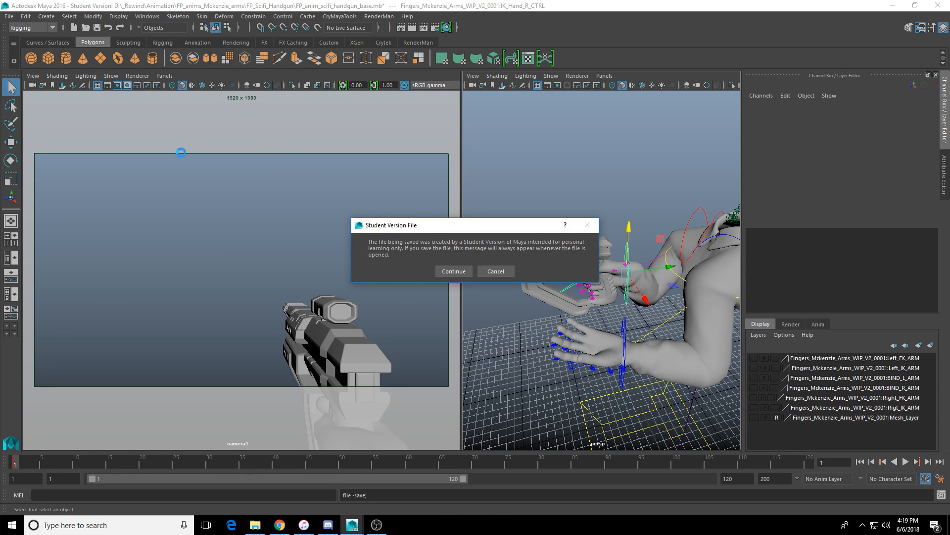
pyautogui.click(454, 271)
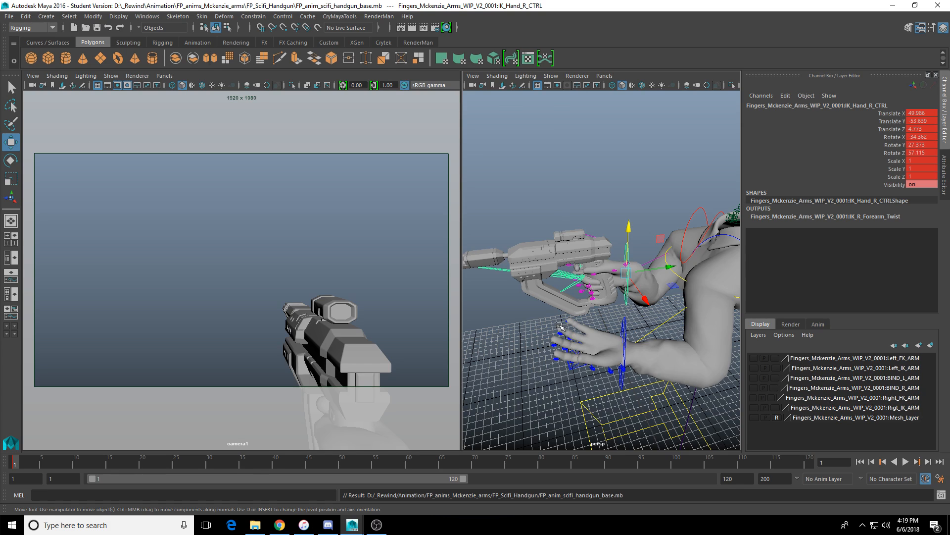
# Step: Examine the posed arms and gun from several angles and distances in the perspective view
pyautogui.scroll(-5, 560, 325)
pyautogui.scroll(5, 560, 325)
pyautogui.keyDown('alt'); pyautogui.moveTo(560, 325); pyautogui.dragTo(574, 297); pyautogui.keyUp('alt')
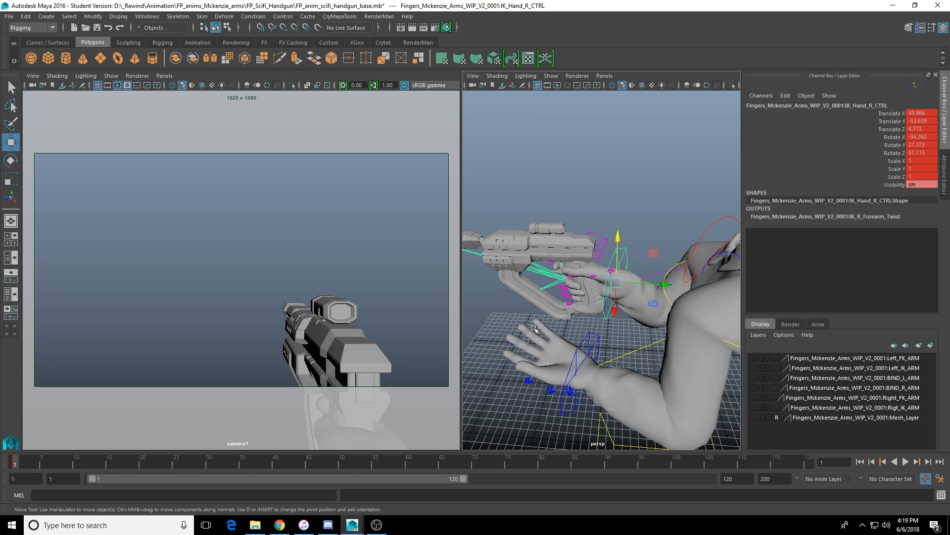
pyautogui.keyDown('alt'); pyautogui.moveTo(545, 281); pyautogui.dragTo(555, 287); pyautogui.keyUp('alt')
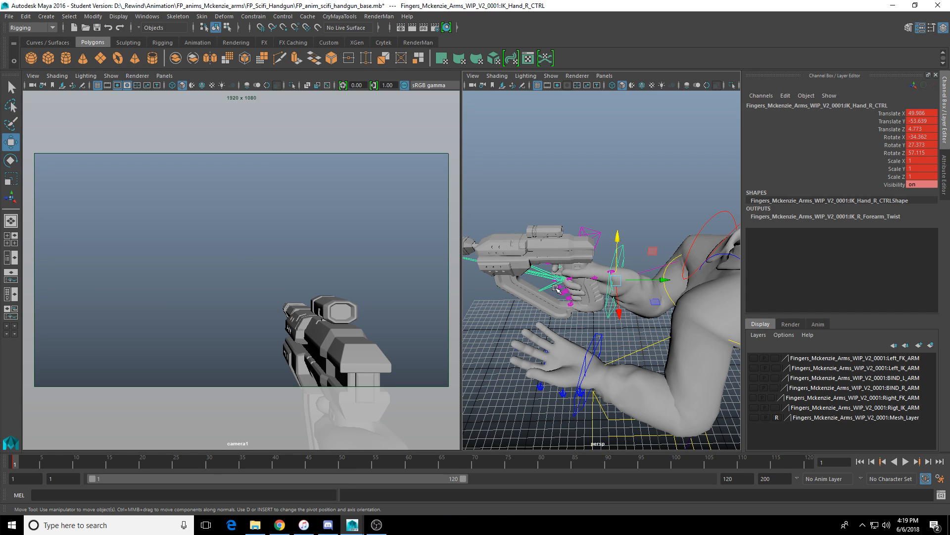
pyautogui.scroll(-5, 544, 296)
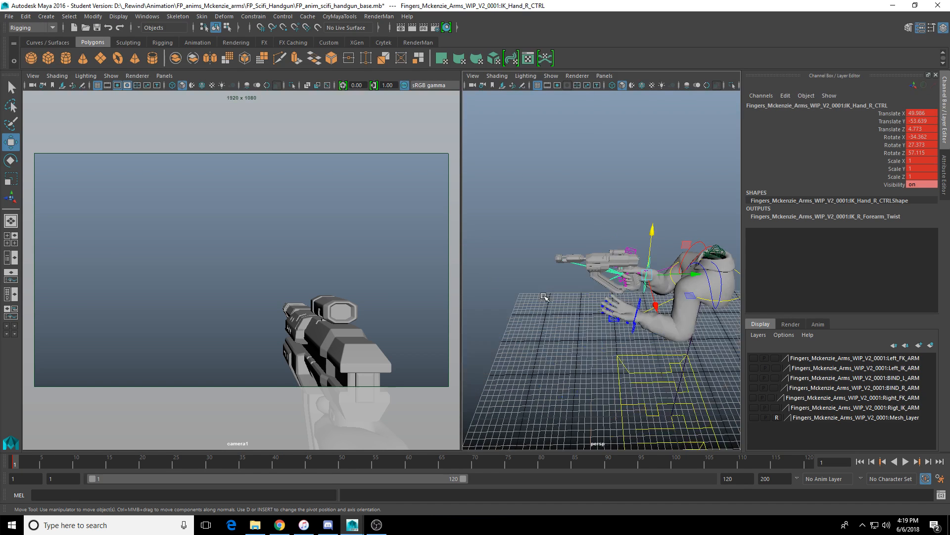
pyautogui.scroll(5, 550, 297)
pyautogui.keyDown('alt'); pyautogui.moveTo(651, 308); pyautogui.dragTo(601, 289); pyautogui.keyUp('alt')
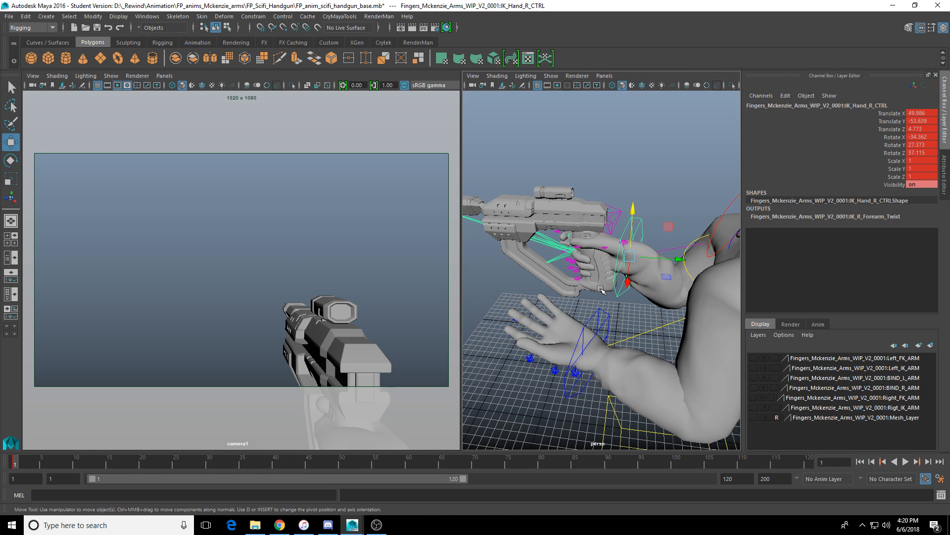
pyautogui.keyDown('alt'); pyautogui.moveTo(549, 206); pyautogui.dragTo(564, 232); pyautogui.keyUp('alt')
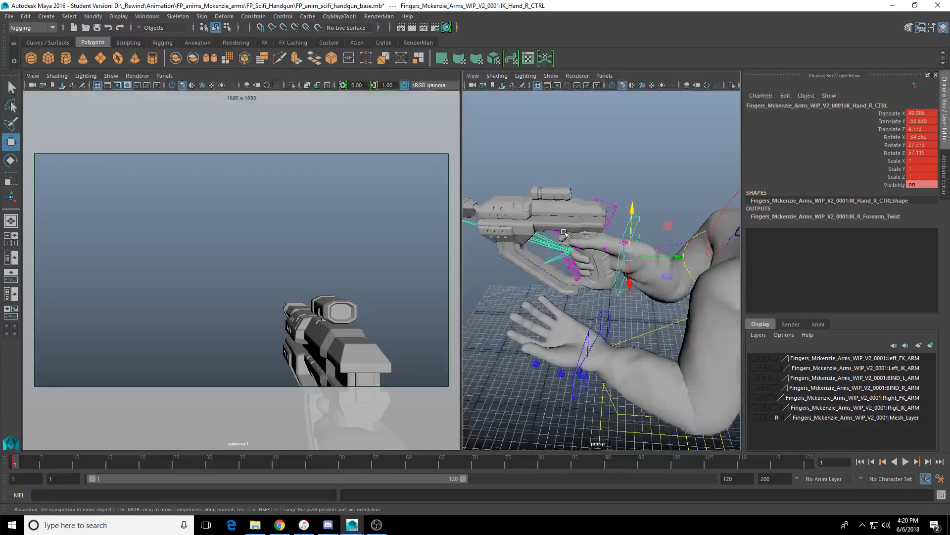
# Step: Try raising the right-hand IK control to about Translate X 52.388, Y -53.477, Z 7.608, and undo the move
pyautogui.click(595, 316)
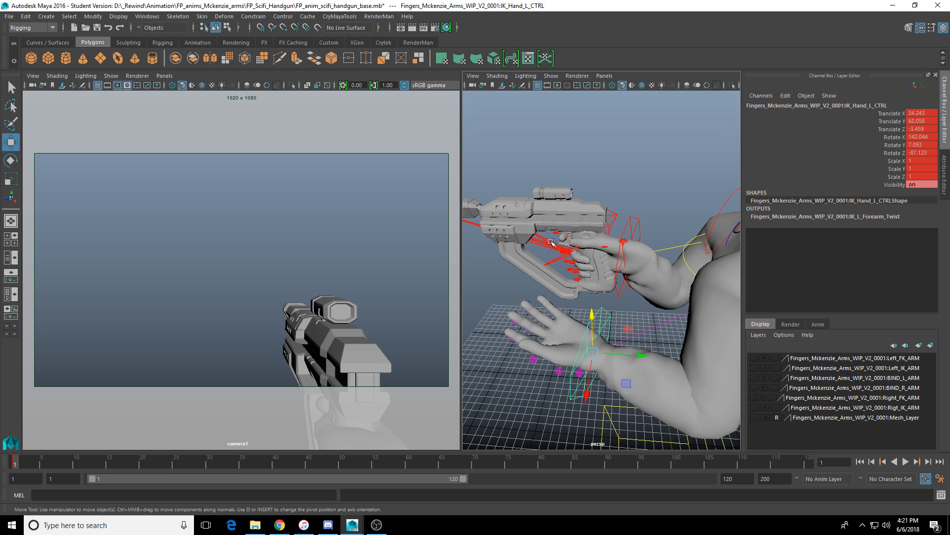
pyautogui.click(622, 291)
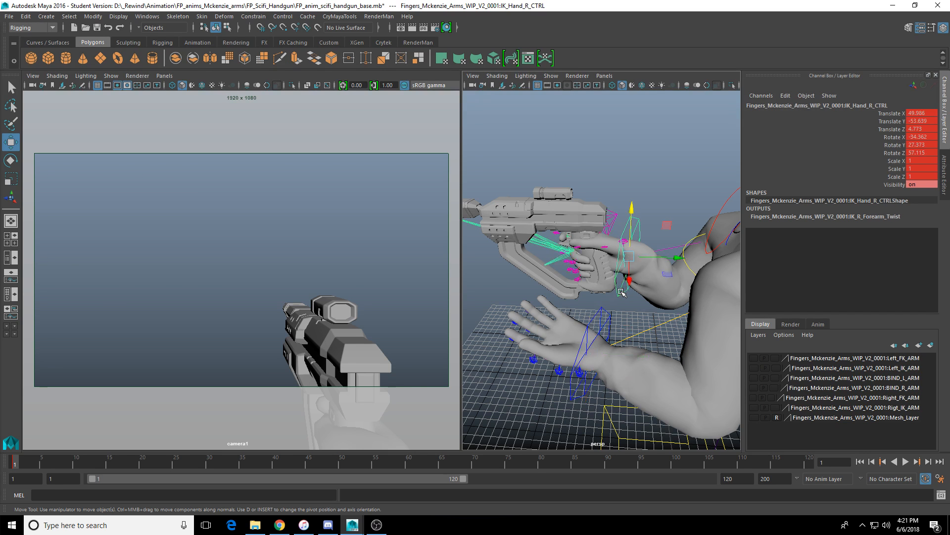
pyautogui.keyDown('alt'); pyautogui.moveTo(622, 281); pyautogui.dragTo(636, 198); pyautogui.keyUp('alt')
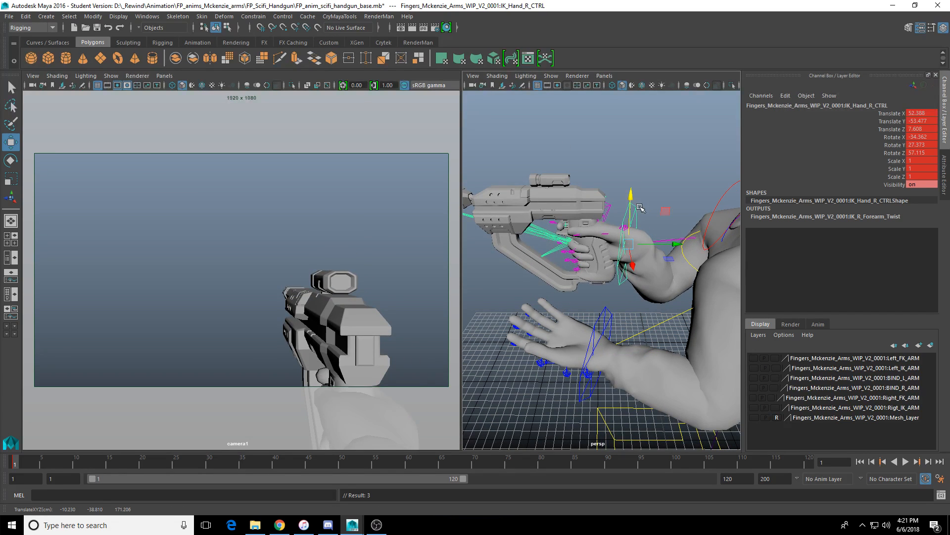
pyautogui.keyDown('alt'); pyautogui.moveTo(612, 232); pyautogui.dragTo(642, 253); pyautogui.keyUp('alt')
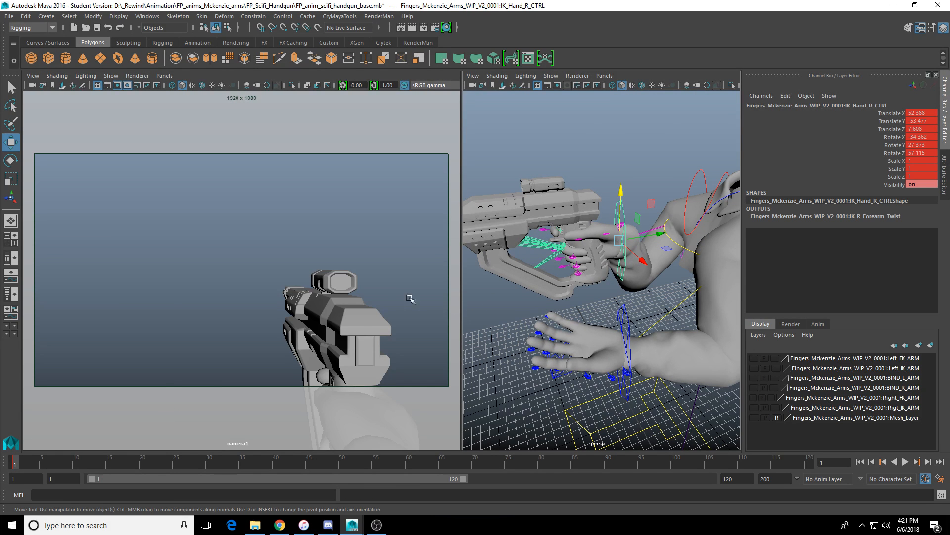
pyautogui.hotkey('ctrl', 'z')
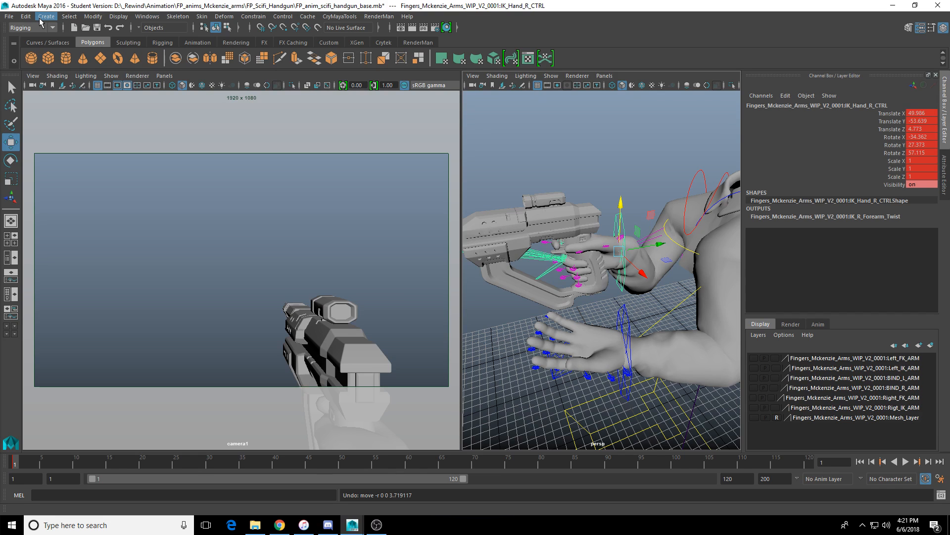
# Step: Review the time slider and playback preferences, then save them
pyautogui.click(10, 16)
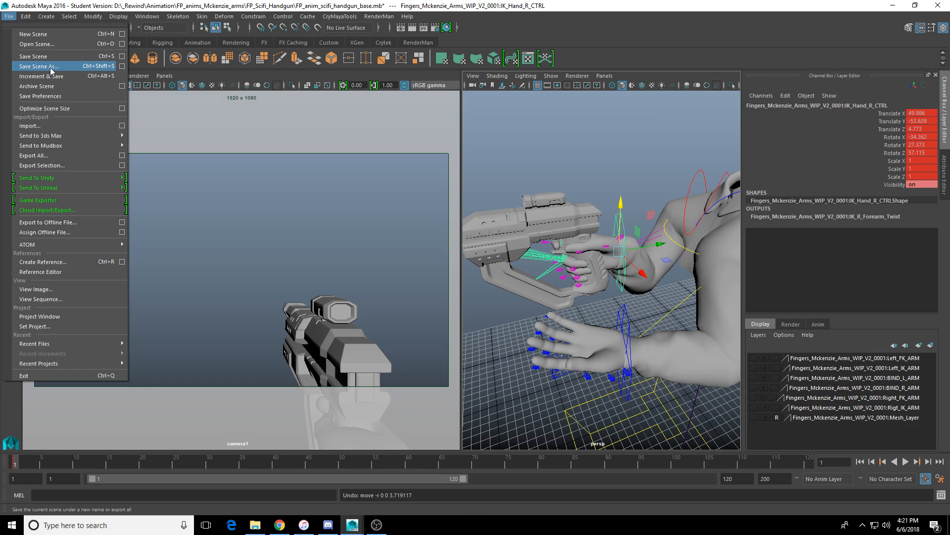
pyautogui.click(11, 17)
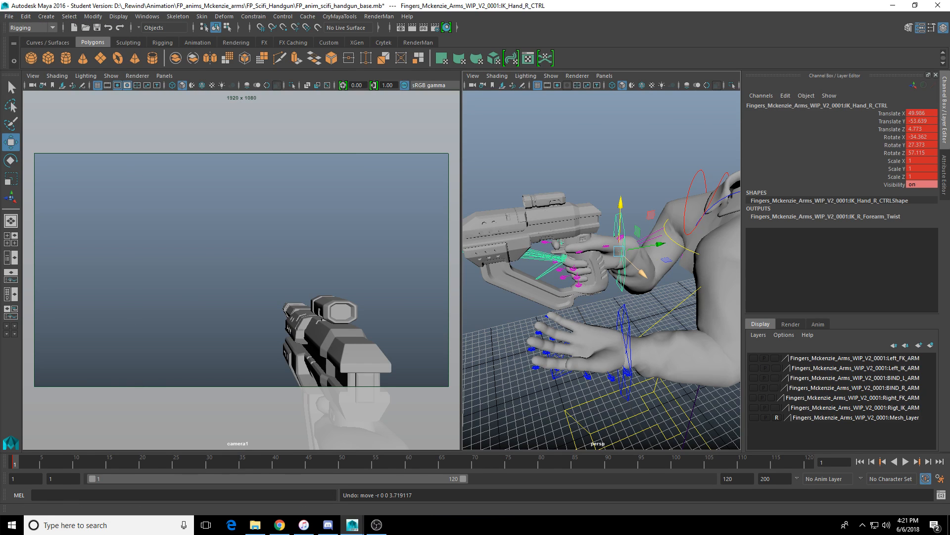
pyautogui.click(940, 479)
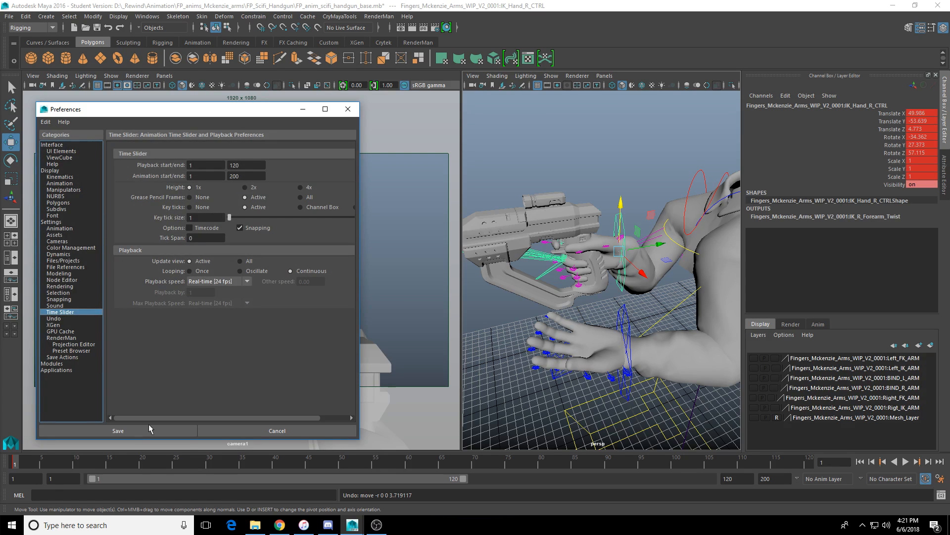
pyautogui.click(118, 431)
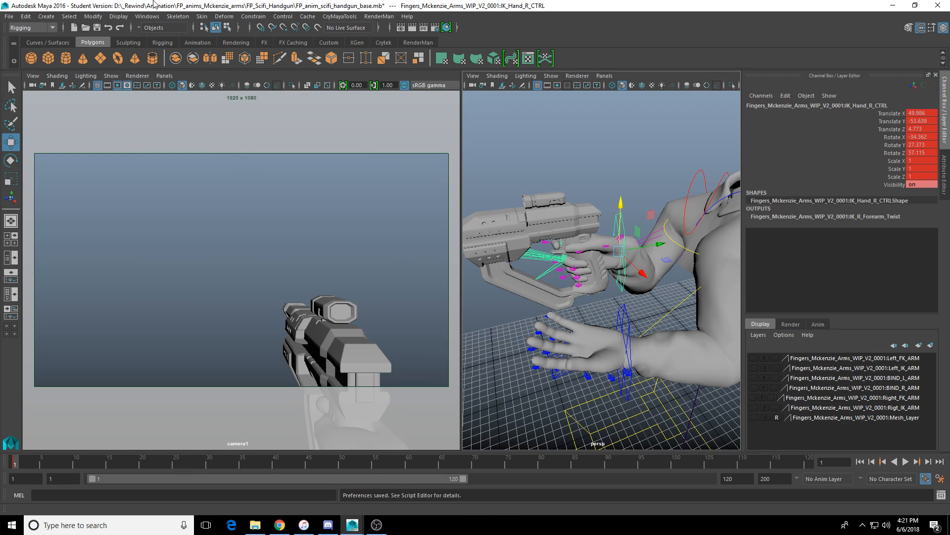
# Step: Start saving the scene under a new name, trimming the file name to "FP_anim_scifi_handgun_"
pyautogui.click(7, 18)
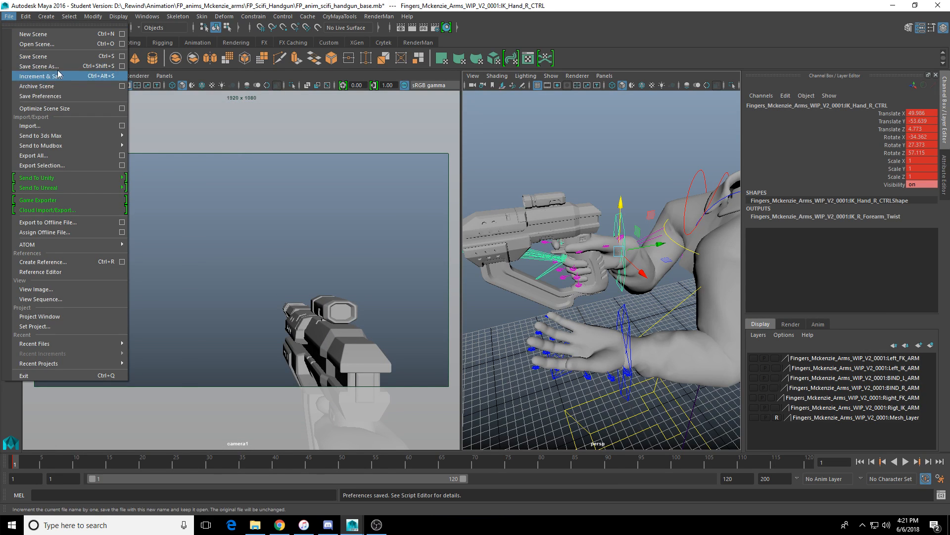
pyautogui.click(52, 66)
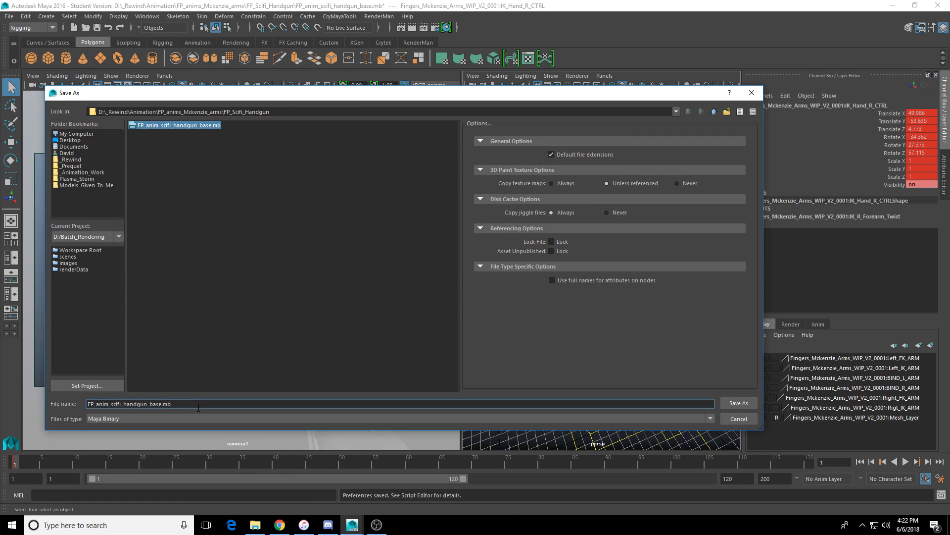
pyautogui.press('BackSpace')
pyautogui.press('BackSpace')
pyautogui.press('BackSpace')
pyautogui.press('BackSpace')
pyautogui.press('BackSpace')
pyautogui.press('BackSpace')
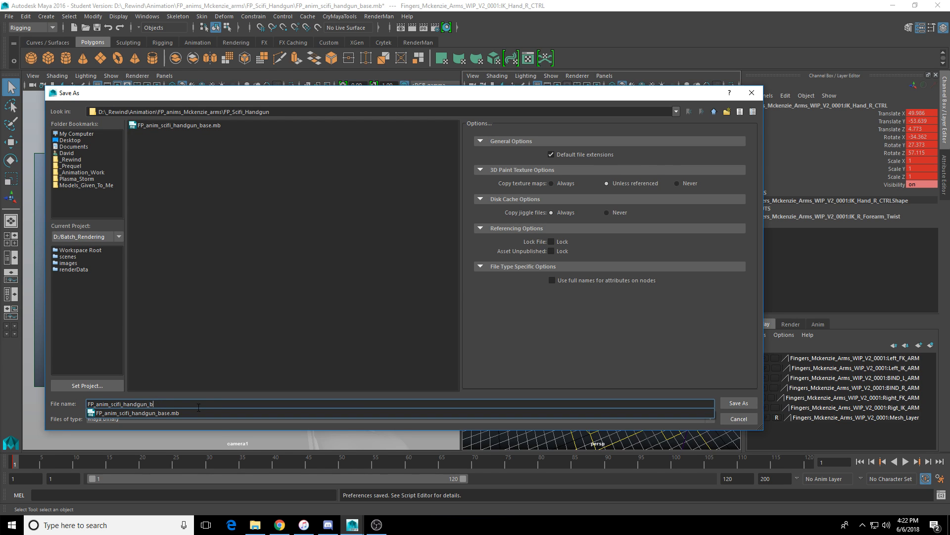
pyautogui.press('BackSpace')
pyautogui.press('XF86AudioLowerVolume')
pyautogui.press('XF86AudioLowerVolume')
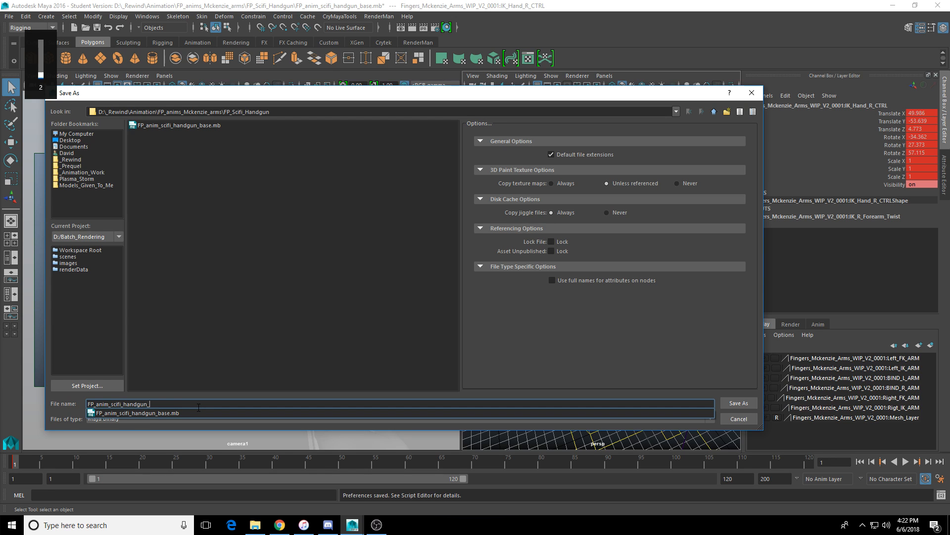
pyautogui.press('XF86AudioRaiseVolume')
pyautogui.press('XF86AudioRaiseVolume')
pyautogui.press('XF86AudioRaiseVolume')
pyautogui.click(329, 524)
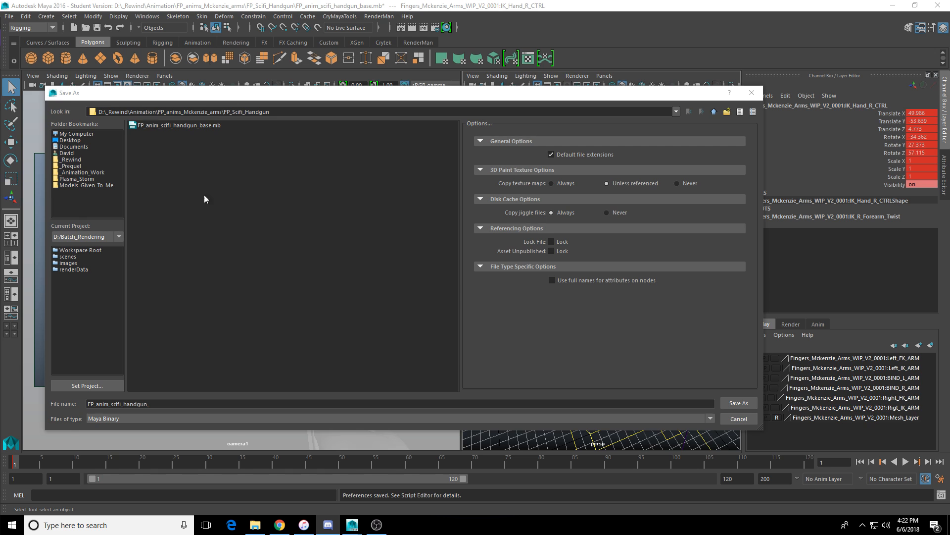
pyautogui.click(290, 99)
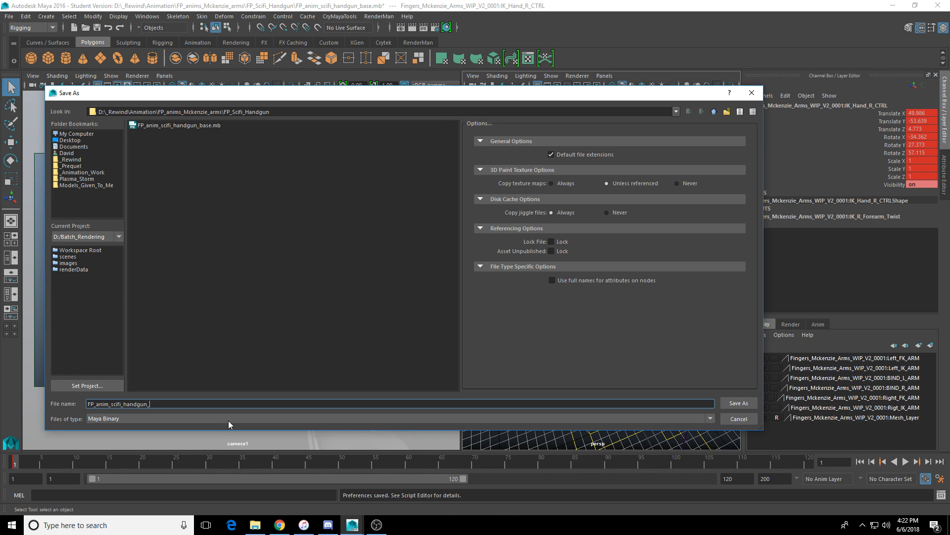
# Step: Complete the file name as FP_anim_scifi_handgun_Switch_In and save the scene as Maya Binary, accepting the student version notice
pyautogui.write('Sw')
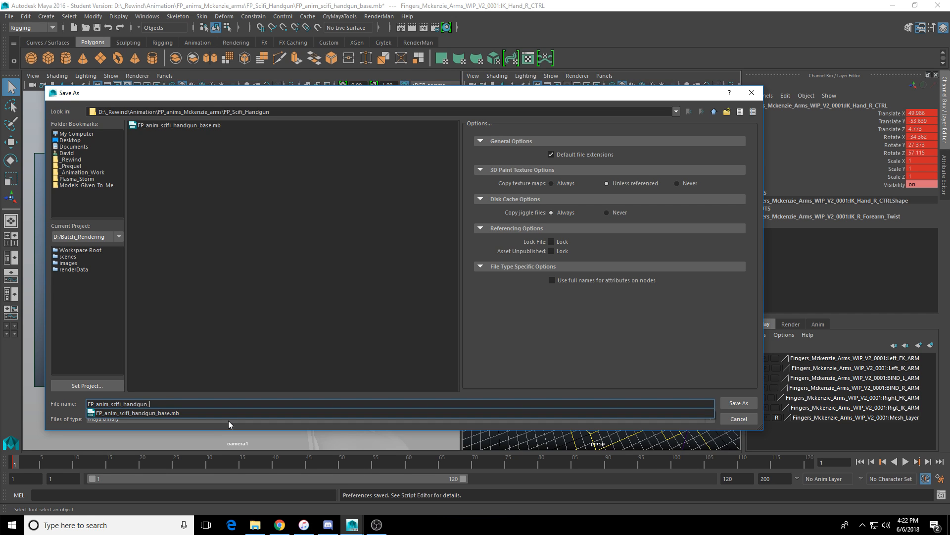
pyautogui.write('itch')
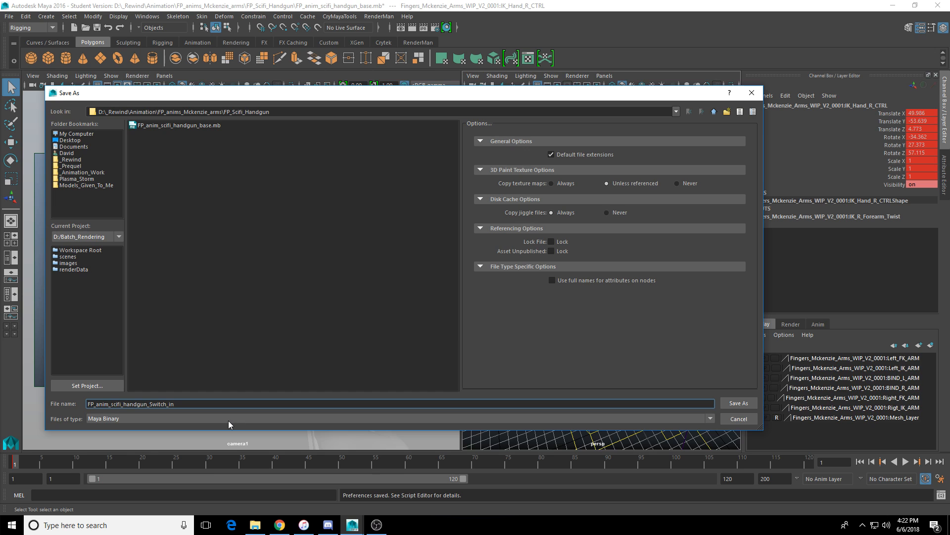
pyautogui.write('_In')
pyautogui.click(738, 403)
pyautogui.click(454, 271)
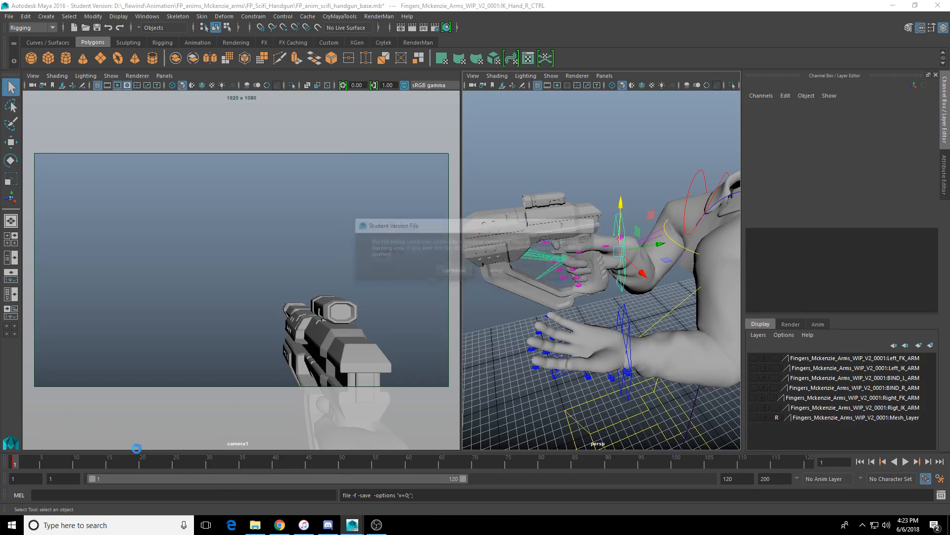
pyautogui.click(454, 271)
# Step: Shorten the playback range to end at frame 56 and try rotating the right-hand IK control, undoing the rotation
pyautogui.moveTo(456, 476); pyautogui.dragTo(263, 478)
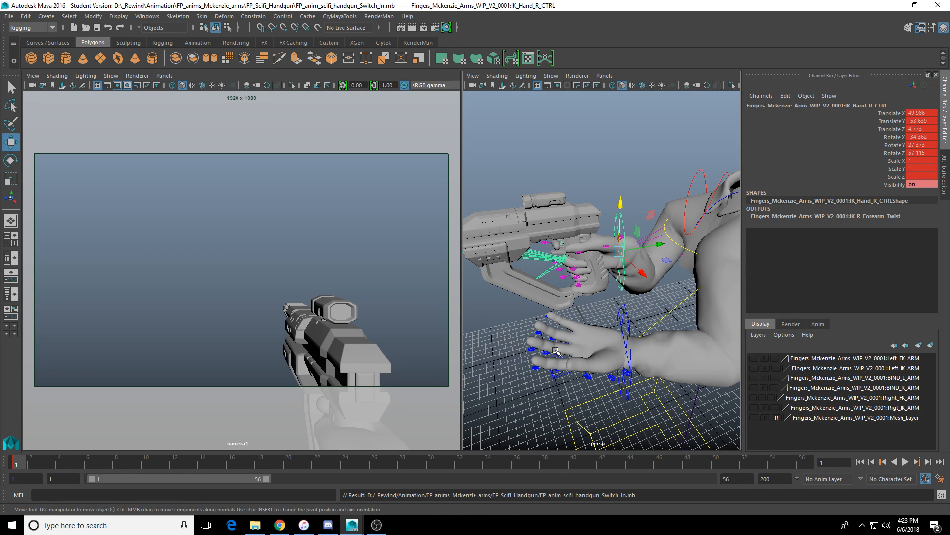
pyautogui.keyDown('alt'); pyautogui.moveTo(560, 323); pyautogui.dragTo(620, 252); pyautogui.keyUp('alt')
pyautogui.press('e')
pyautogui.hotkey('ctrl', 'z')
pyautogui.moveTo(606, 216); pyautogui.dragTo(586, 233)
pyautogui.hotkey('ctrl', 'z')
pyautogui.moveTo(577, 272)
pyautogui.keyDown('alt'); pyautogui.mouseDown()
pyautogui.moveTo(599, 285)
pyautogui.moveTo(623, 275)
pyautogui.moveTo(595, 270)
pyautogui.mouseUp(); pyautogui.keyUp('alt')
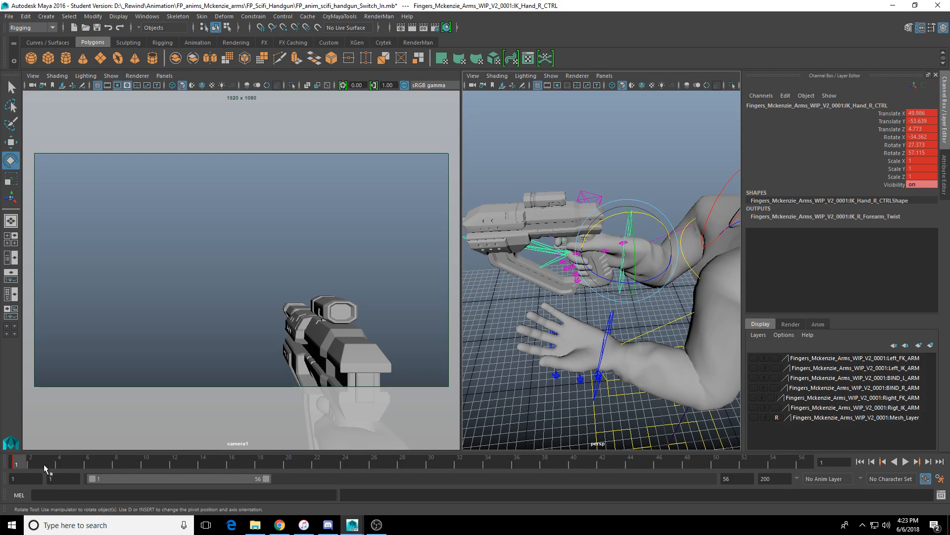
# Step: Copy the right-hand IK control's key from frame 1 and paste it at frame 24
pyautogui.rightClick(17, 464)
pyautogui.click(58, 326)
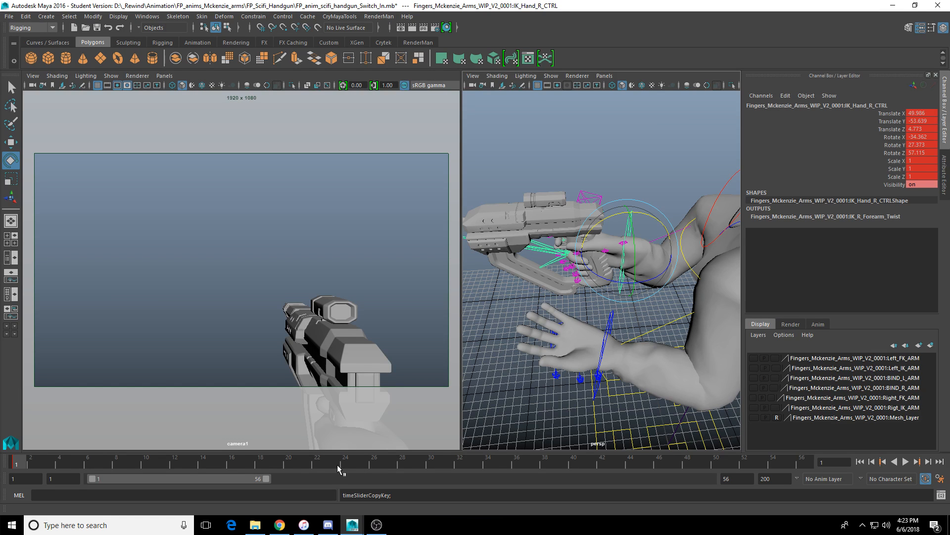
pyautogui.click(374, 461)
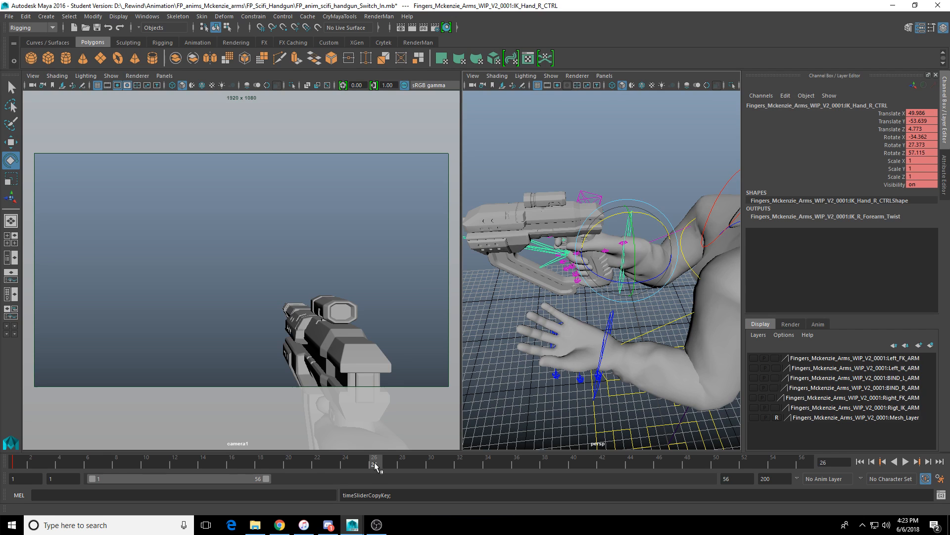
pyautogui.rightClick(374, 462)
pyautogui.click(330, 464)
pyautogui.rightClick(342, 463)
pyautogui.moveTo(381, 333)
pyautogui.click(468, 346)
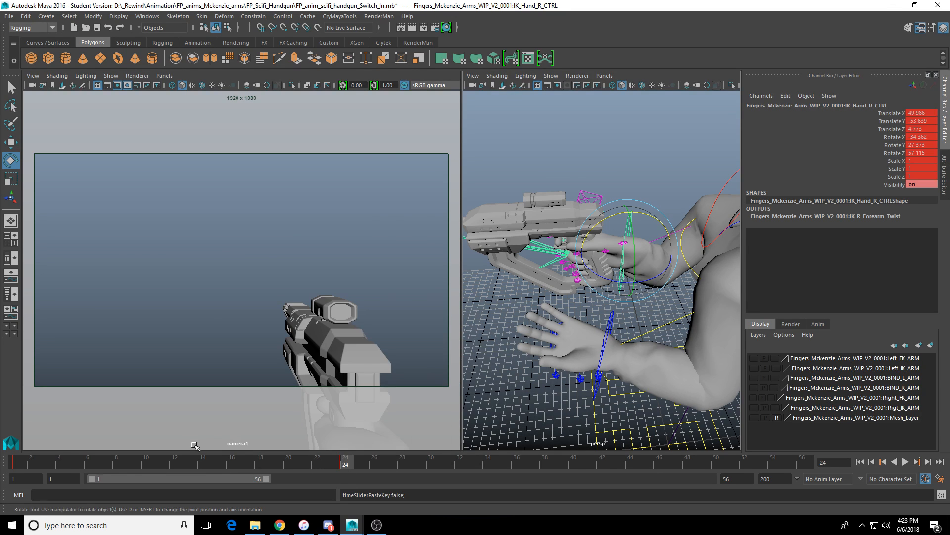
# Step: Shorten the playback range to end at frame 38 and delete the right-hand IK control's key at frame 1
pyautogui.hotkey('alt', 'shift', 'v')
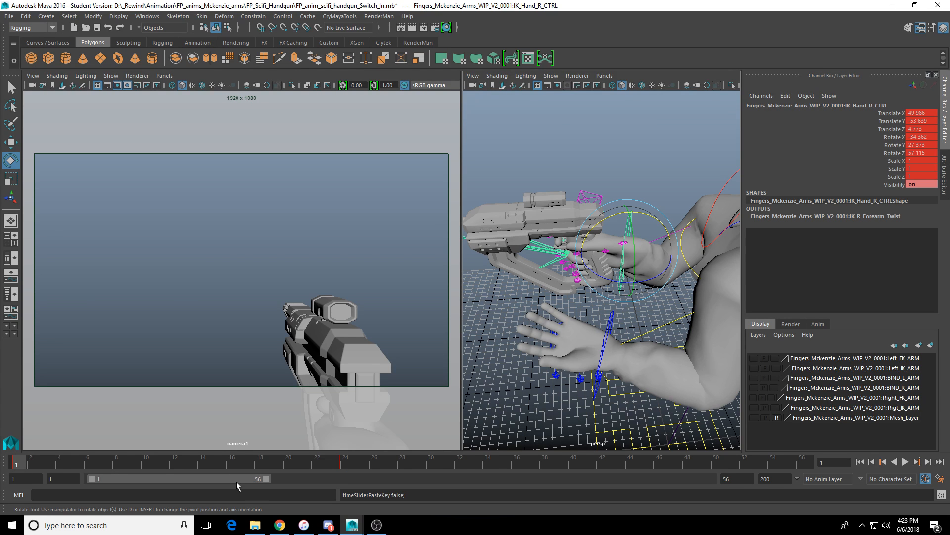
pyautogui.moveTo(260, 479); pyautogui.dragTo(207, 483)
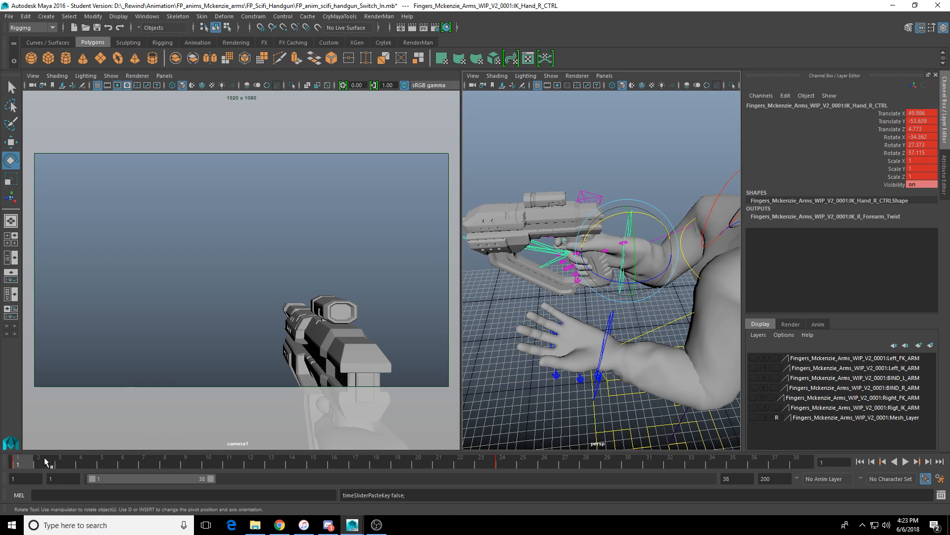
pyautogui.rightClick(17, 466)
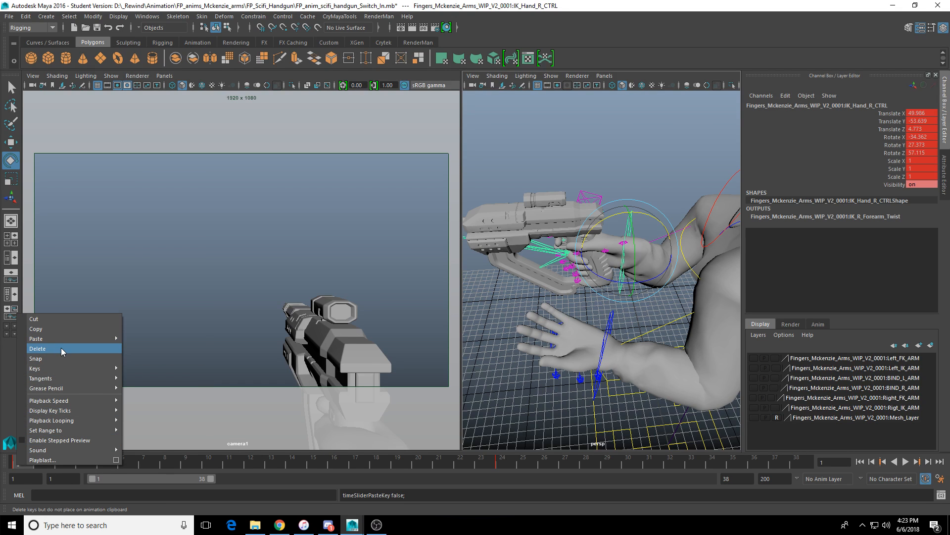
pyautogui.click(60, 349)
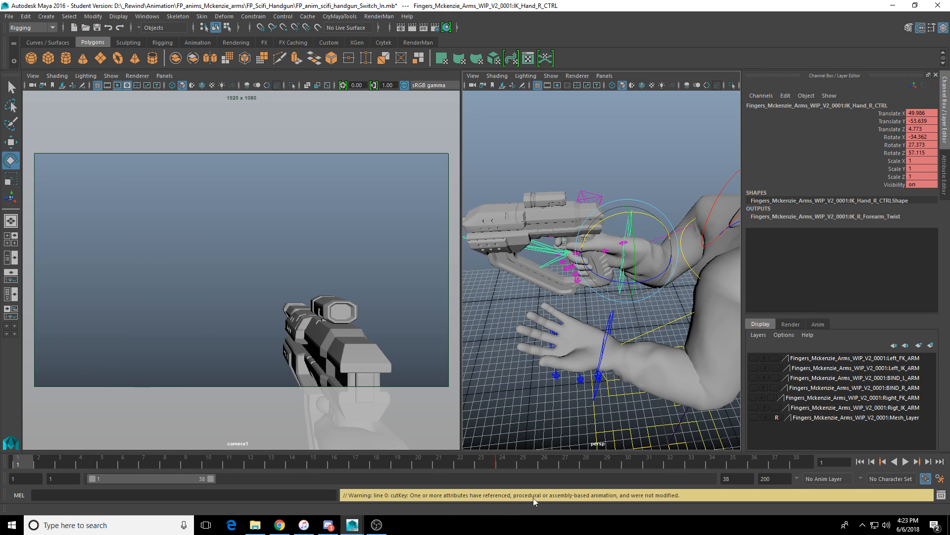
pyautogui.hotkey('alt', 'v')
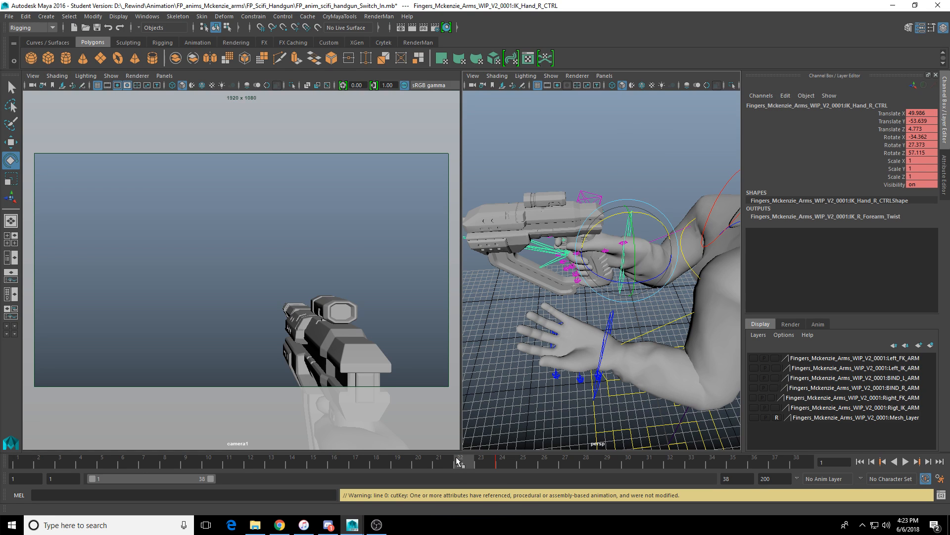
pyautogui.moveTo(317, 467)
pyautogui.mouseDown()
pyautogui.moveTo(488, 468)
pyautogui.moveTo(18, 465)
pyautogui.mouseUp()
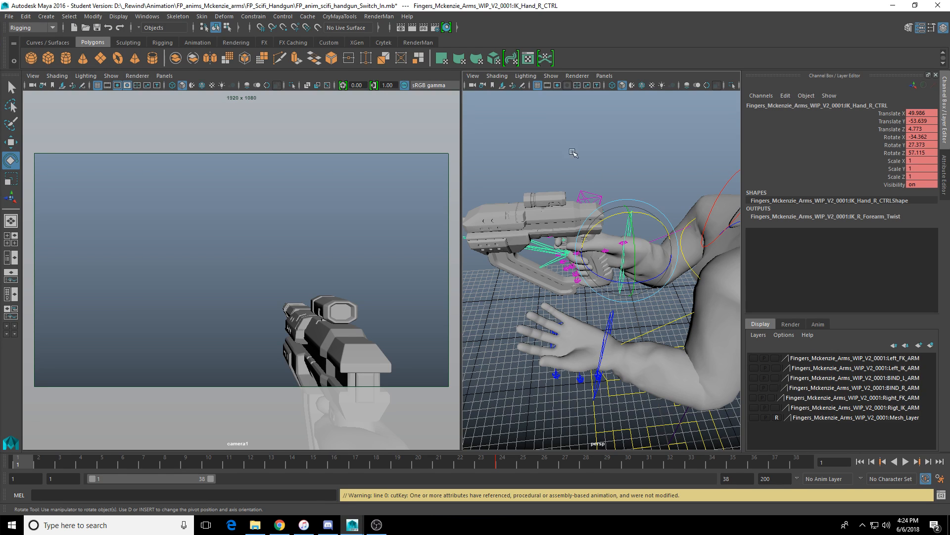
# Step: At frame 1, rotate the right-hand IK control to about X -21.038, Y -4.002, Z 62.278 and lower it to about Translate Z -7.678
pyautogui.keyDown('alt'); pyautogui.moveTo(575, 318); pyautogui.dragTo(597, 329); pyautogui.keyUp('alt')
pyautogui.keyDown('alt'); pyautogui.moveTo(602, 221); pyautogui.dragTo(608, 211); pyautogui.keyUp('alt')
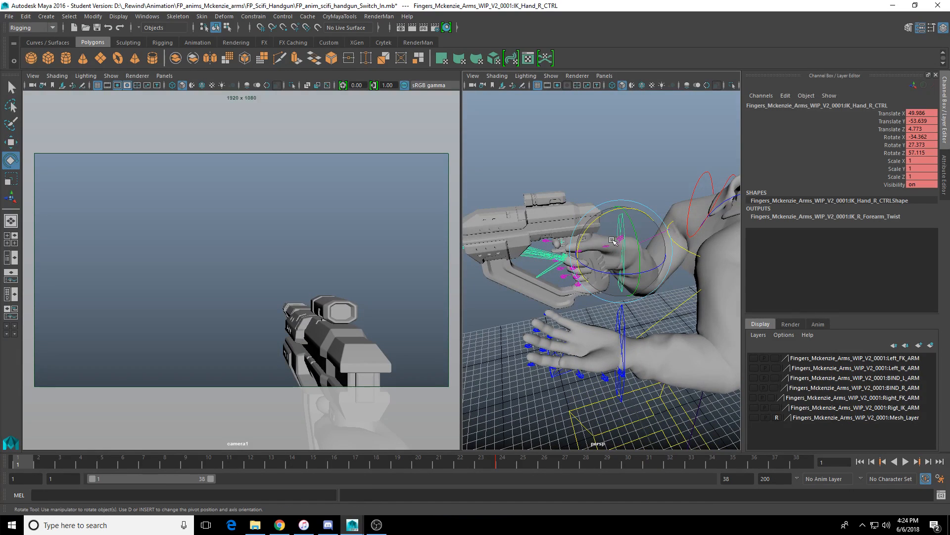
pyautogui.click(502, 460)
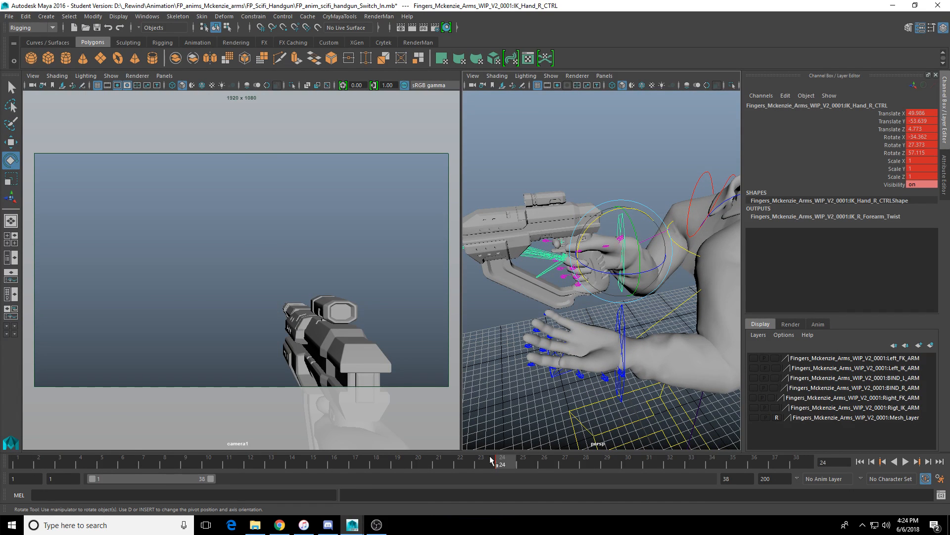
pyautogui.click(17, 462)
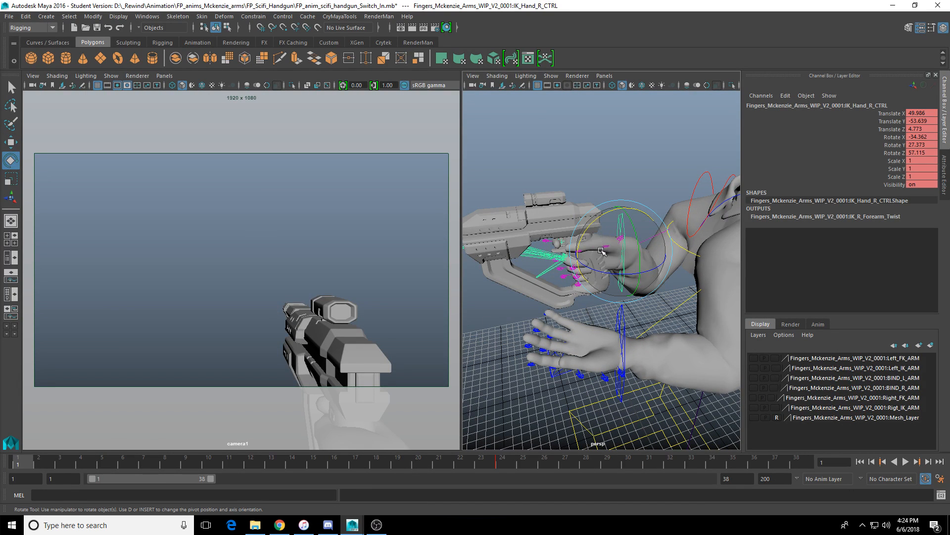
pyautogui.moveTo(601, 216); pyautogui.dragTo(630, 265)
pyautogui.keyDown('alt'); pyautogui.moveTo(625, 252); pyautogui.dragTo(653, 252); pyautogui.keyUp('alt')
pyautogui.press('w')
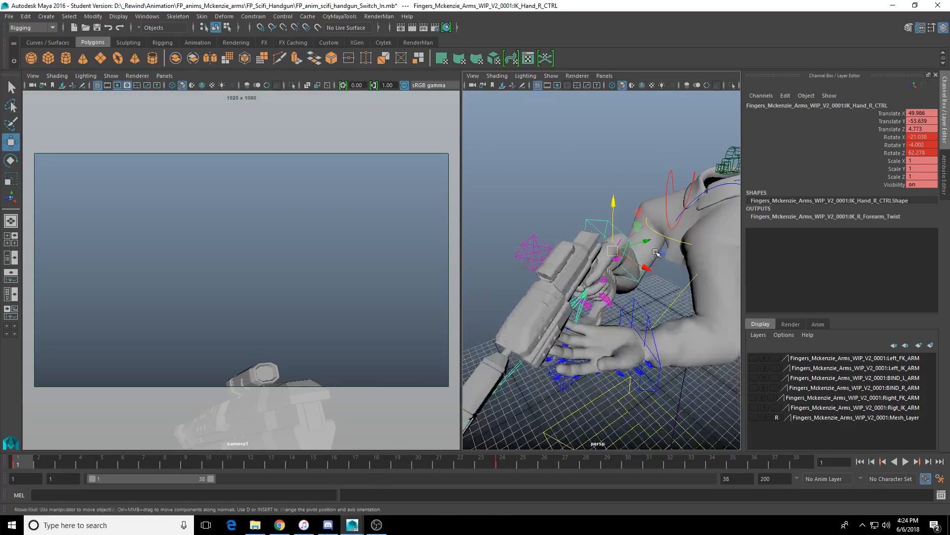
pyautogui.moveTo(613, 205); pyautogui.dragTo(613, 250)
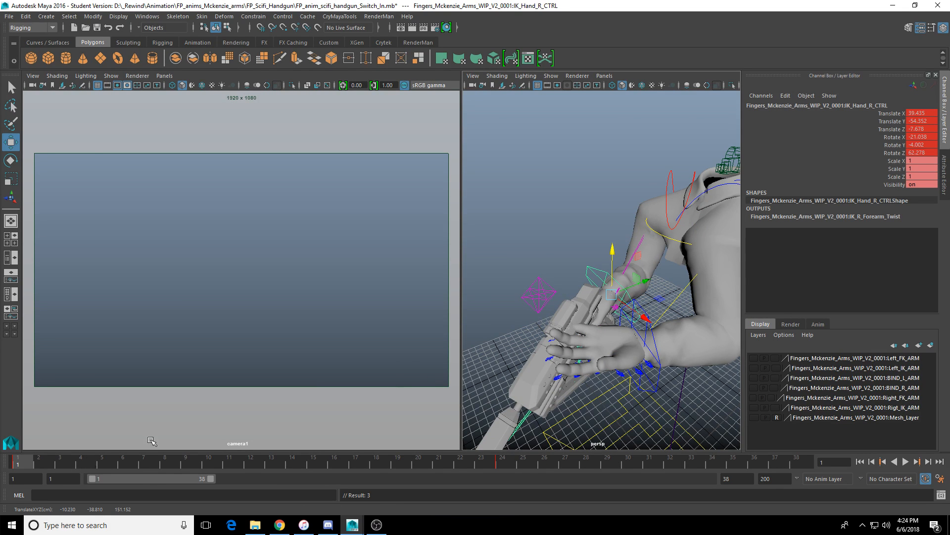
# Step: Shift the right-hand IK control at frame 1 to about Translate X 40.454, Y -54.946, Z -8.507 and adjust its rotation
pyautogui.keyDown('alt'); pyautogui.moveTo(539, 317); pyautogui.dragTo(648, 305); pyautogui.keyUp('alt')
pyautogui.press('e')
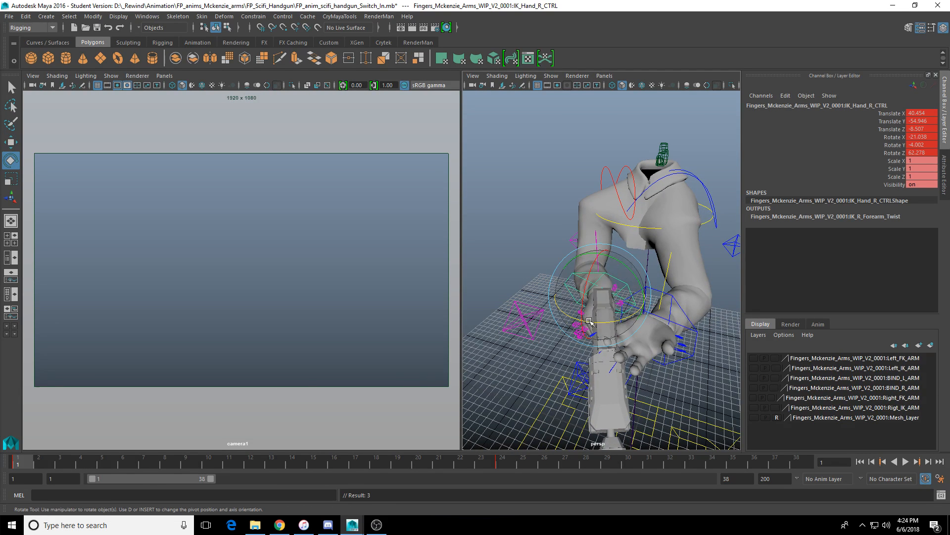
pyautogui.moveTo(592, 321); pyautogui.dragTo(600, 322)
pyautogui.press('w')
pyautogui.moveTo(68, 462); pyautogui.dragTo(167, 478)
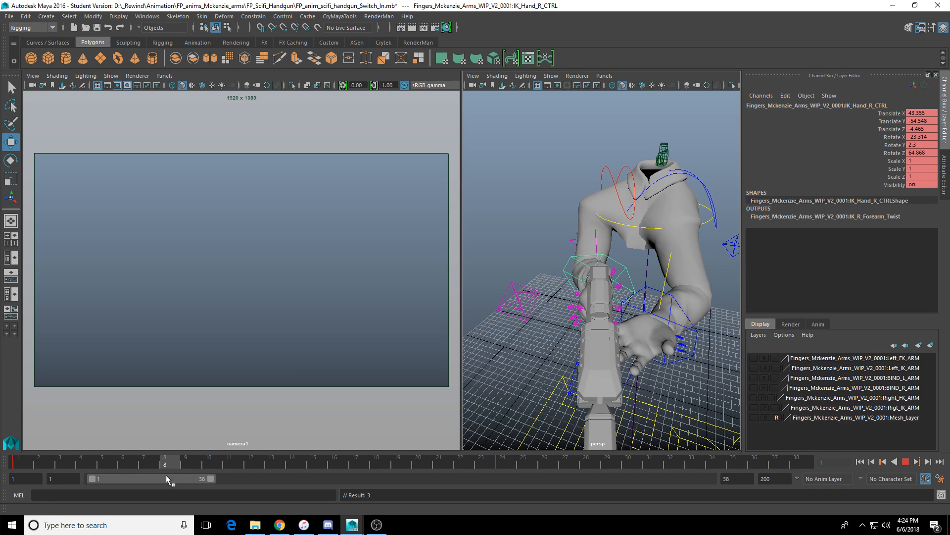
pyautogui.keyDown('alt'); pyautogui.moveTo(600, 359); pyautogui.dragTo(558, 362); pyautogui.keyUp('alt')
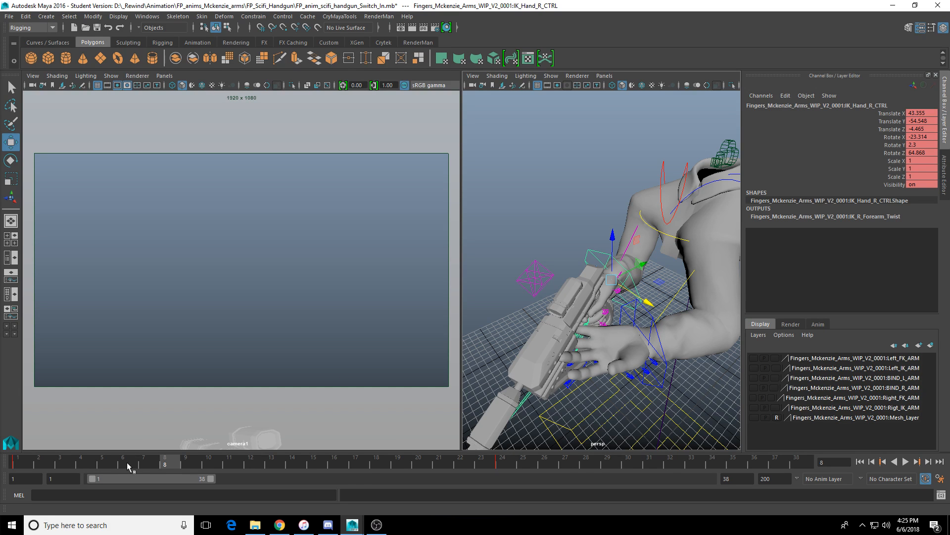
# Step: At frame 6, raise the right-hand IK control to about Translate 46.266, -52.53, 4.553, level its rotation, and shift the key to frame 8
pyautogui.moveTo(147, 467)
pyautogui.mouseDown()
pyautogui.moveTo(40, 467)
pyautogui.moveTo(191, 474)
pyautogui.moveTo(103, 465)
pyautogui.moveTo(135, 465)
pyautogui.mouseUp()
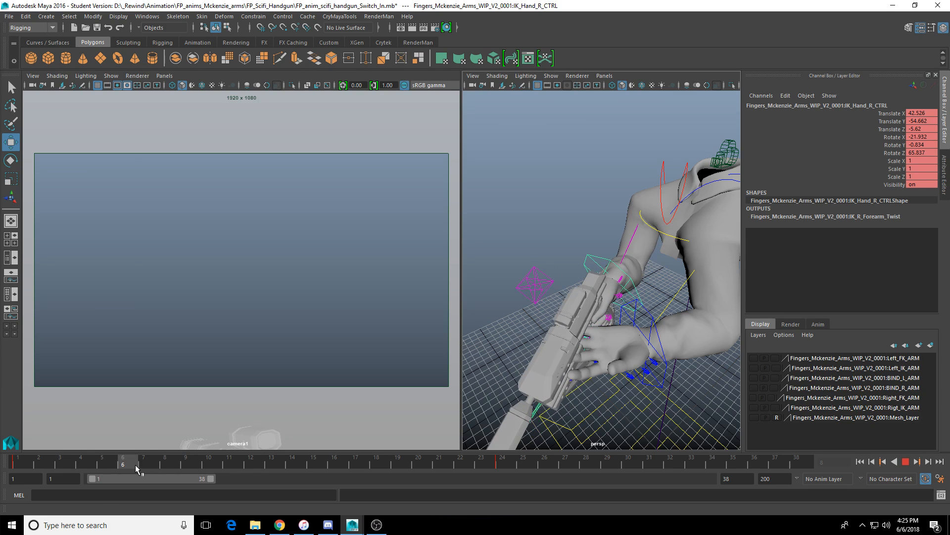
pyautogui.keyDown('alt'); pyautogui.moveTo(515, 317); pyautogui.dragTo(552, 307); pyautogui.keyUp('alt')
pyautogui.press('e')
pyautogui.press('w')
pyautogui.moveTo(635, 291); pyautogui.dragTo(620, 289)
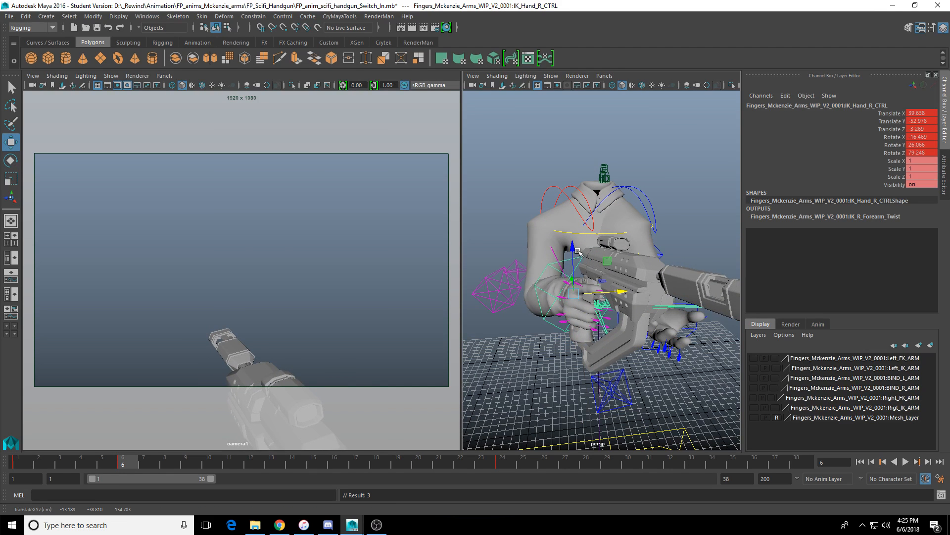
pyautogui.moveTo(573, 243); pyautogui.dragTo(644, 220)
pyautogui.press('e')
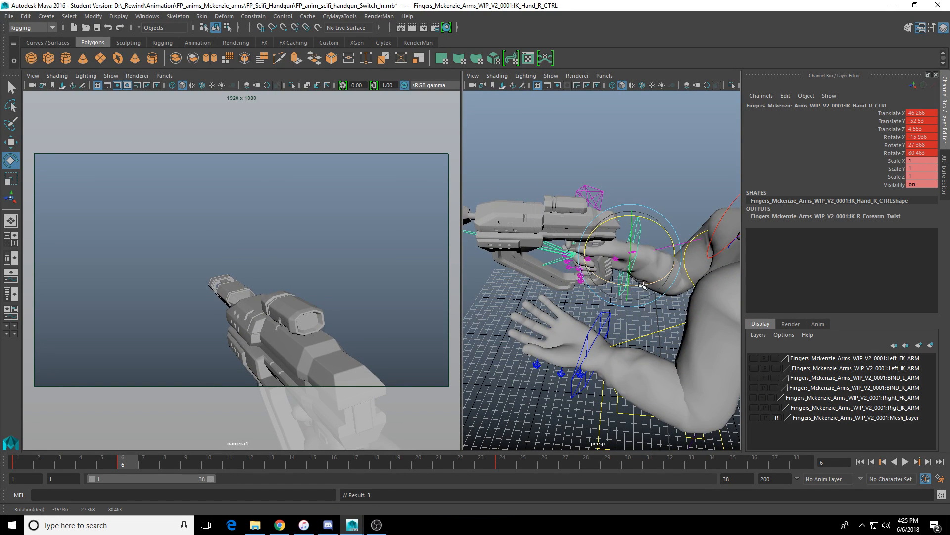
pyautogui.moveTo(631, 258); pyautogui.dragTo(632, 259)
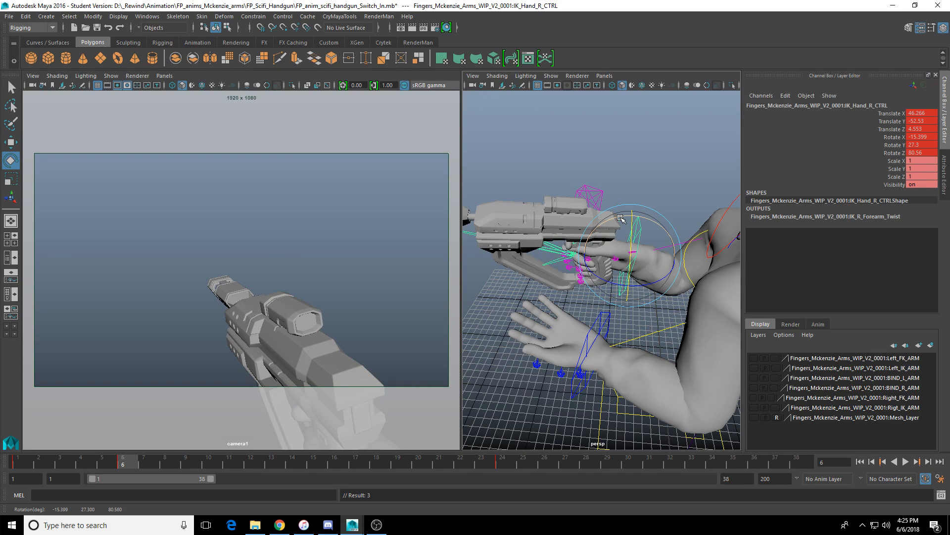
pyautogui.keyDown('shift'); pyautogui.moveTo(102, 465); pyautogui.dragTo(171, 465); pyautogui.keyUp('shift')
# Step: At frame 5, pose the right-hand IK control at about Translate 49.09, -53.206, 5.228 and Rotate -18.474, 2.818, 69.295
pyautogui.moveTo(86, 462); pyautogui.dragTo(109, 464)
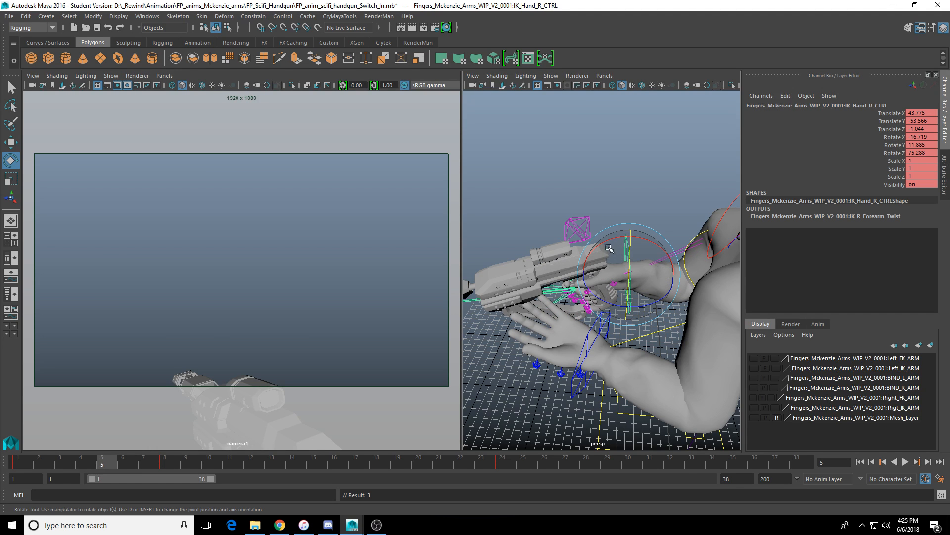
pyautogui.moveTo(612, 242); pyautogui.dragTo(636, 209)
pyautogui.press('w')
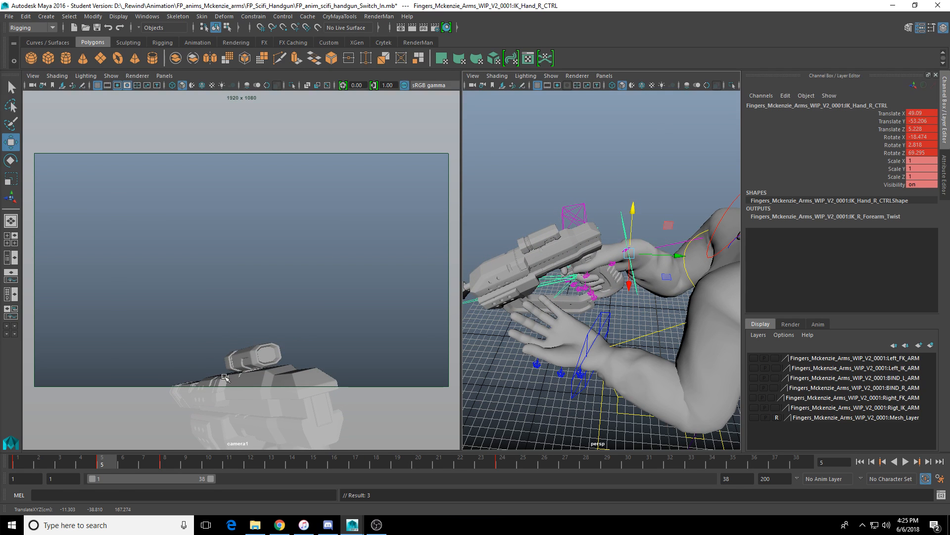
pyautogui.hotkey('alt', ',')
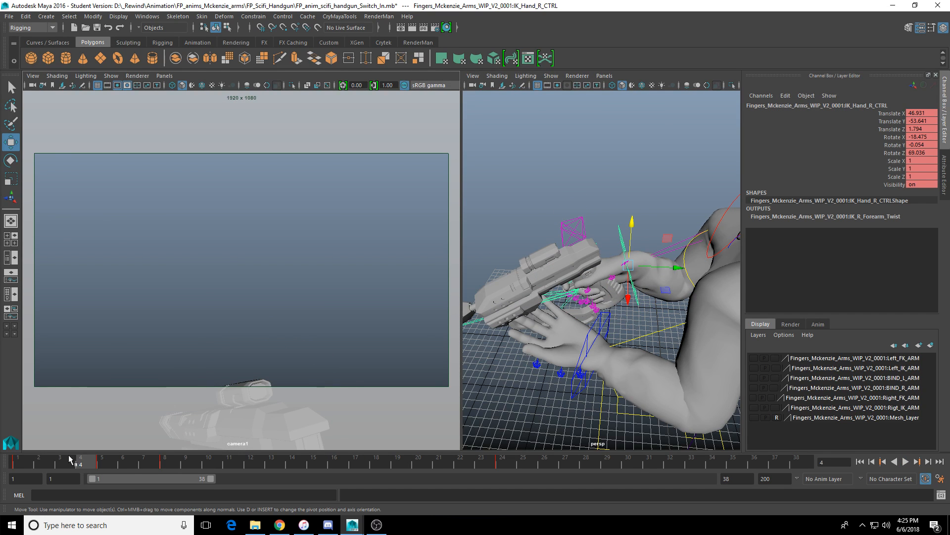
# Step: At frame 11, raise the right-hand IK control to about Translate 47.48, -51.753, 8.119 and adjust its rotation
pyautogui.moveTo(75, 460); pyautogui.dragTo(198, 468)
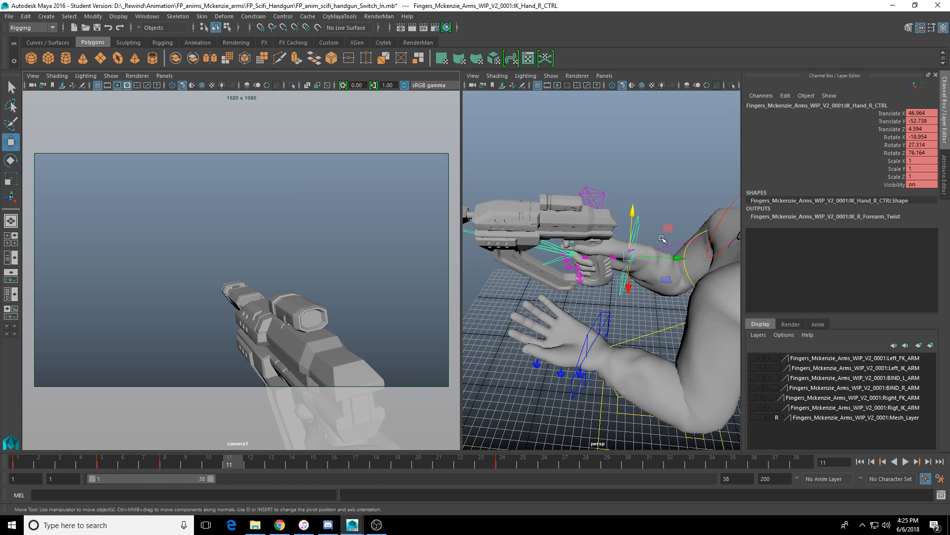
pyautogui.keyDown('alt'); pyautogui.moveTo(569, 258); pyautogui.dragTo(614, 212); pyautogui.keyUp('alt')
pyautogui.press('e')
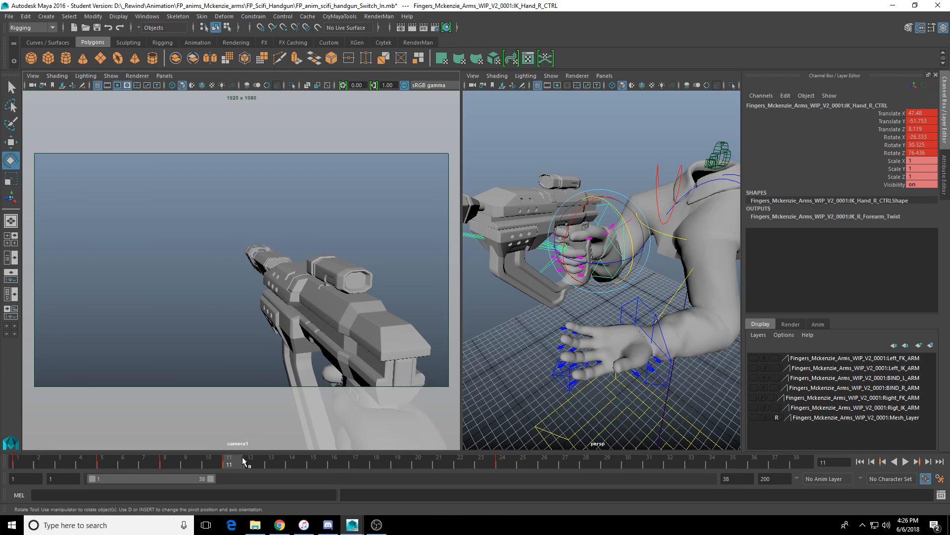
# Step: Scrub and play back the switch-in to examine the gun's motion between the keys at frames 1, 5, 8 and 11
pyautogui.moveTo(81, 462); pyautogui.dragTo(399, 467)
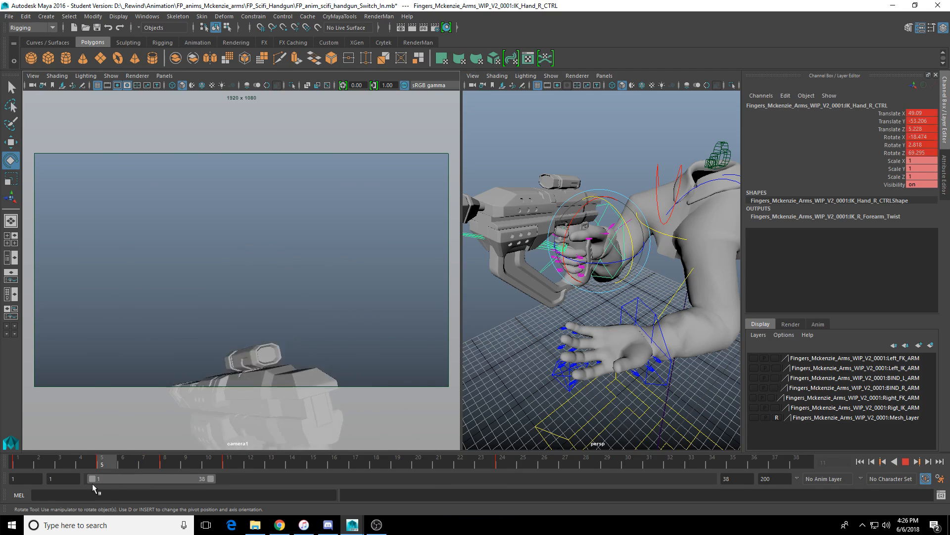
pyautogui.click(204, 458)
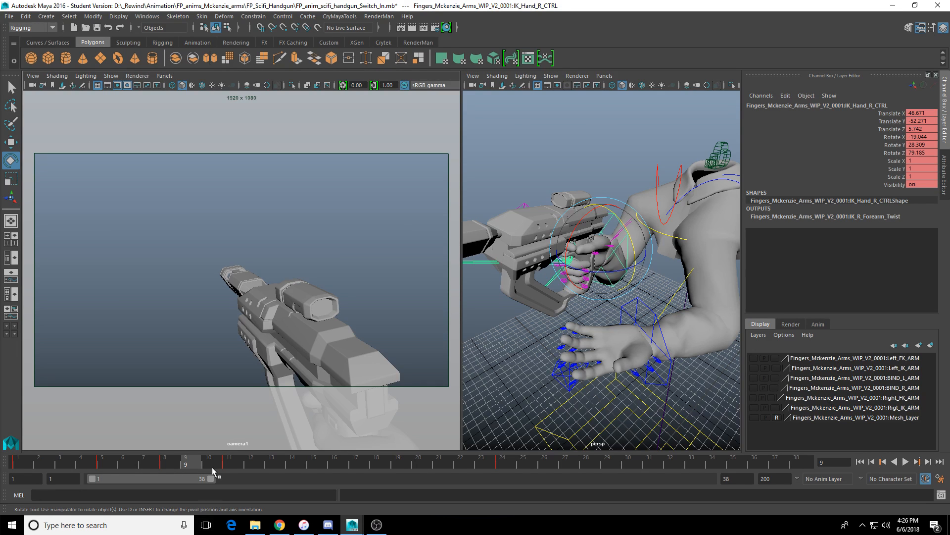
pyautogui.moveTo(166, 467); pyautogui.dragTo(43, 464)
pyautogui.click(903, 465)
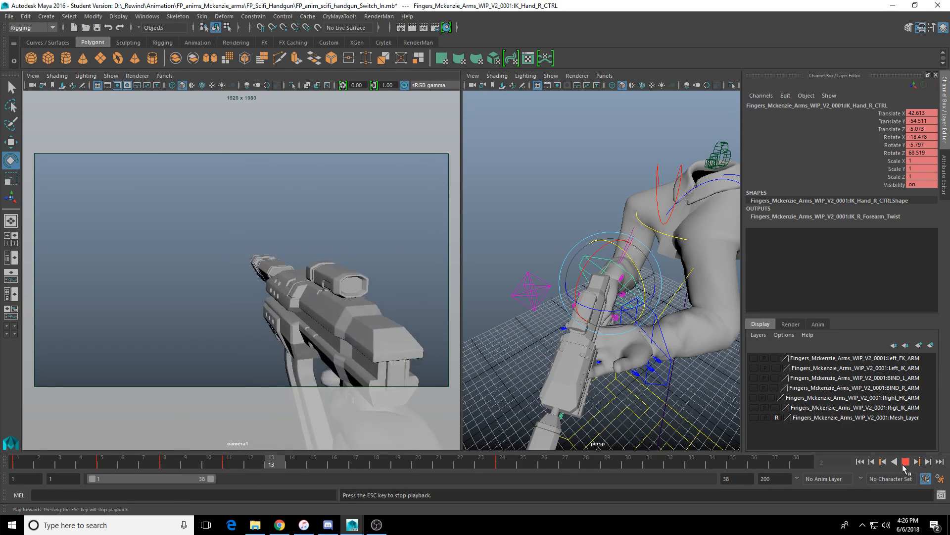
pyautogui.press('Escape')
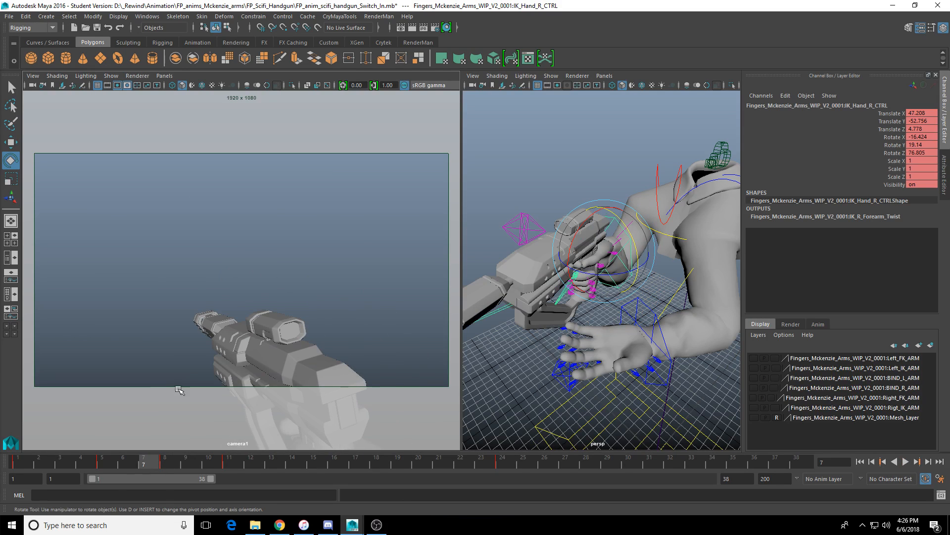
pyautogui.click(143, 17)
pyautogui.moveTo(237, 40)
pyautogui.click(297, 49)
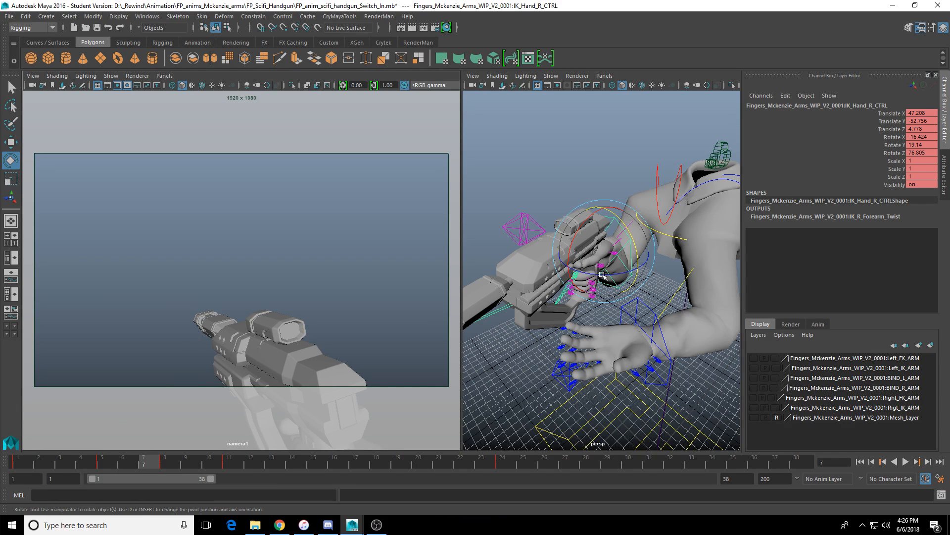
pyautogui.hotkey('alt', 'v')
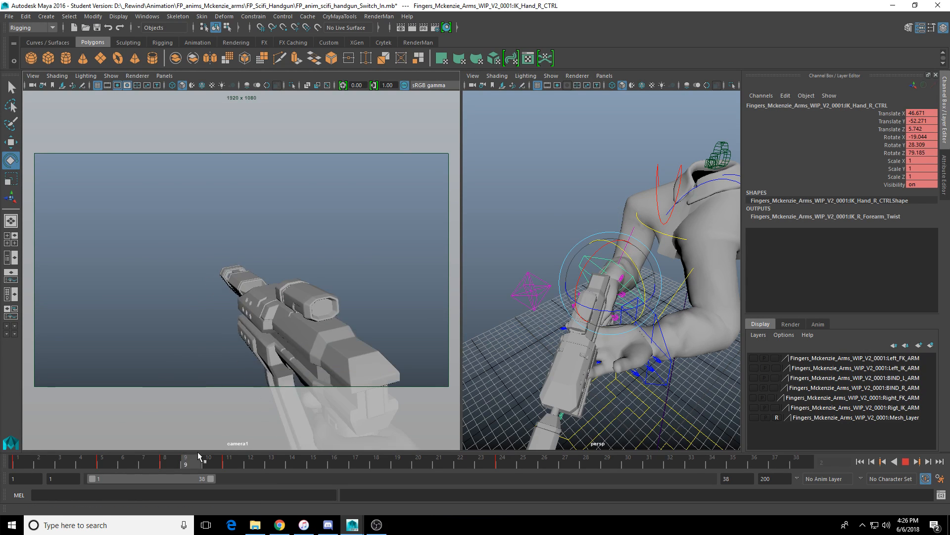
pyautogui.moveTo(198, 451); pyautogui.dragTo(111, 474)
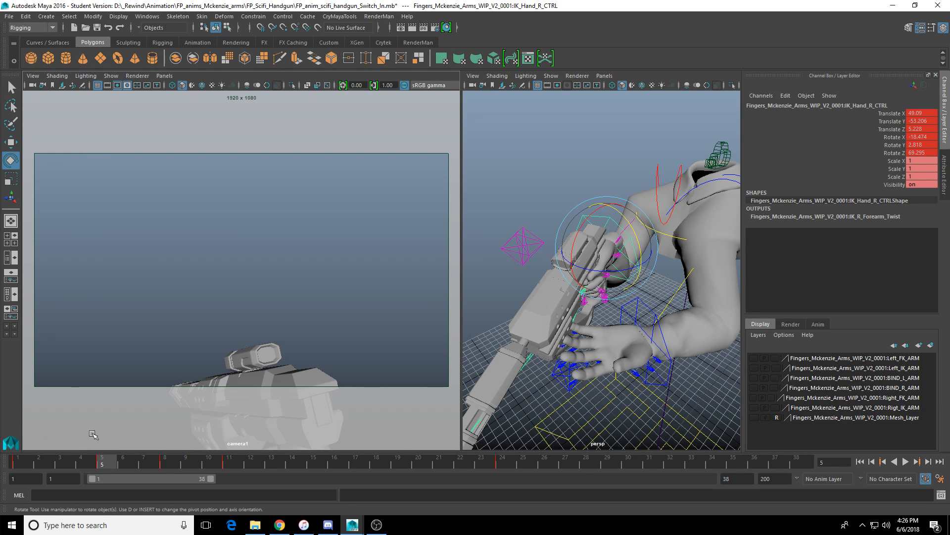
# Step: At frame 11, rotate the right-hand IK control to about X -23.964, Y 37.053, Z 81.355 and play back the animation
pyautogui.click(229, 462)
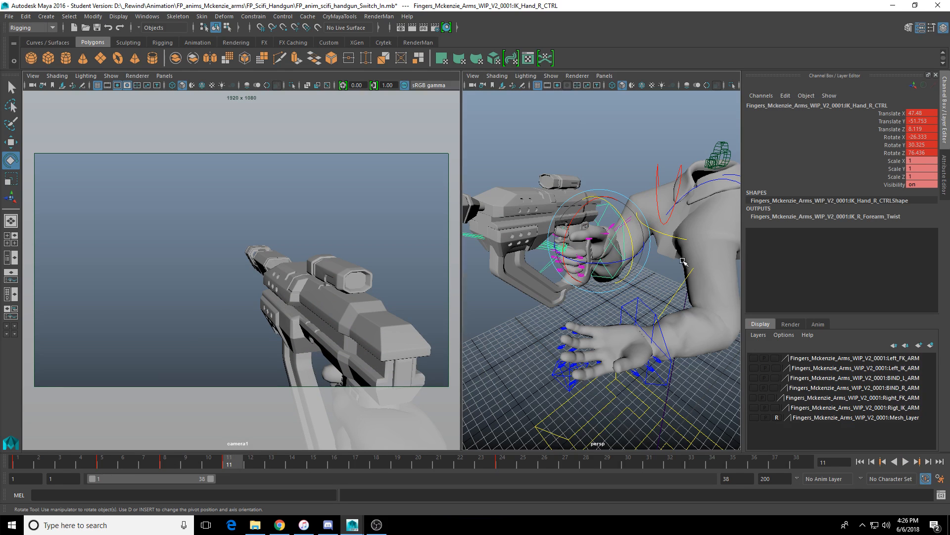
pyautogui.keyDown('alt'); pyautogui.moveTo(683, 261); pyautogui.dragTo(639, 232); pyautogui.keyUp('alt')
pyautogui.moveTo(605, 204); pyautogui.dragTo(612, 214)
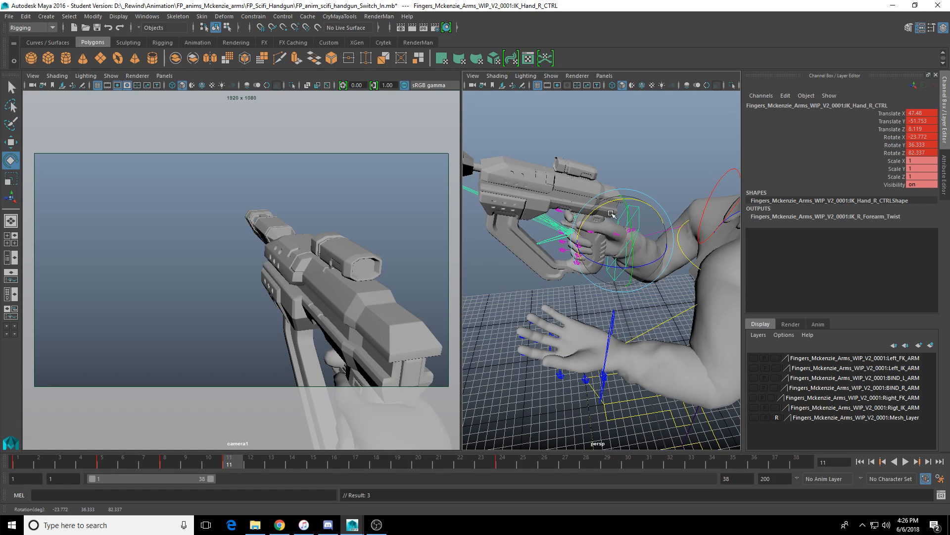
pyautogui.moveTo(612, 260); pyautogui.dragTo(526, 353)
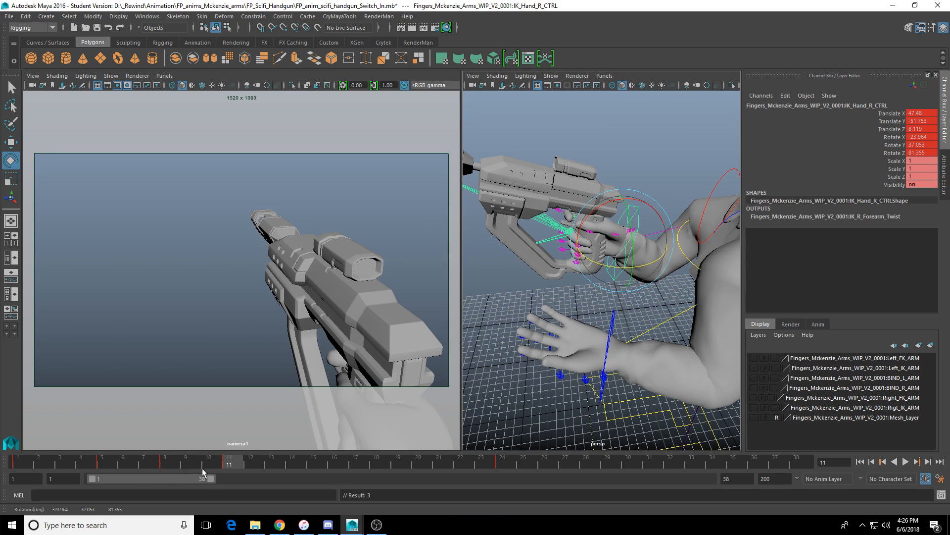
pyautogui.hotkey('alt', 'v')
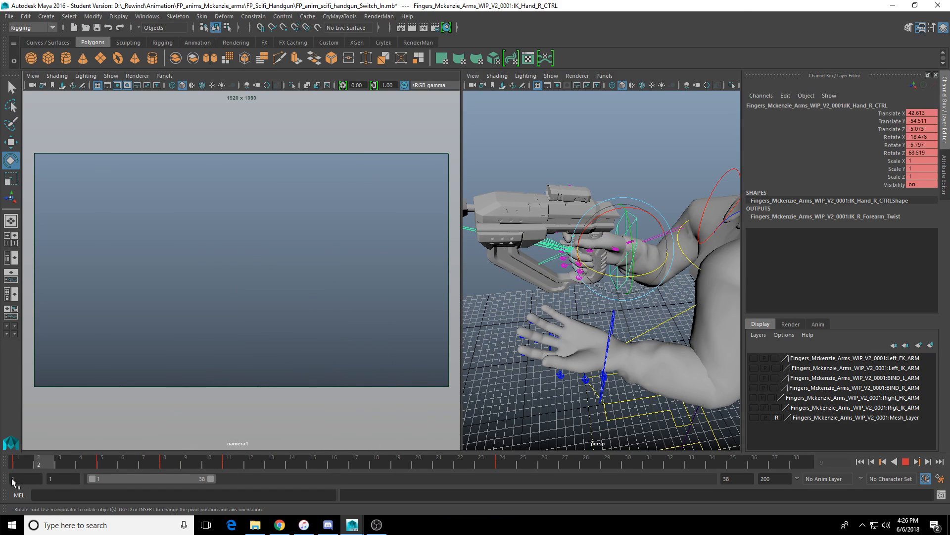
# Step: At frame 14, rotate the right-hand IK control to about -32.453, 22.246, 58.697 and lower it to about Translate 47.866, -52.201, 7.12
pyautogui.moveTo(209, 464); pyautogui.dragTo(305, 475)
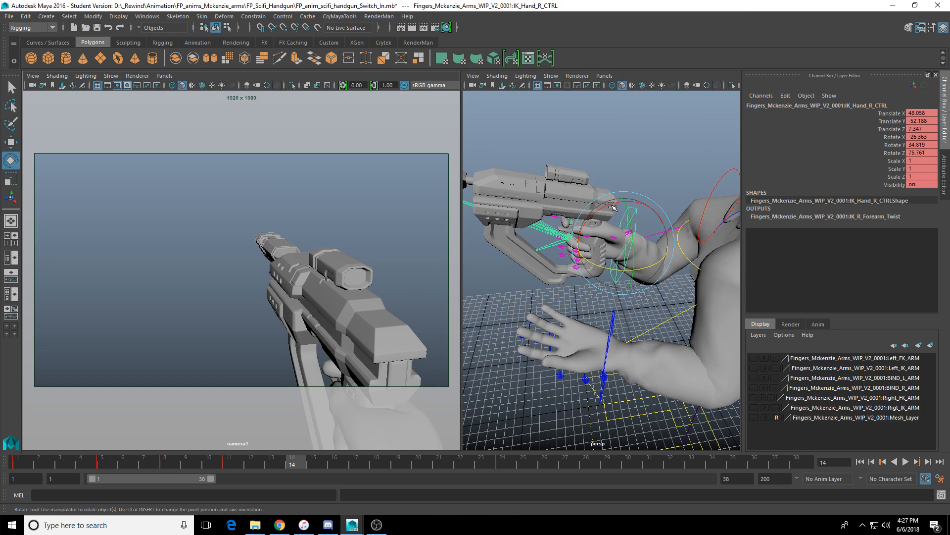
pyautogui.moveTo(613, 206); pyautogui.dragTo(553, 226)
pyautogui.press('w')
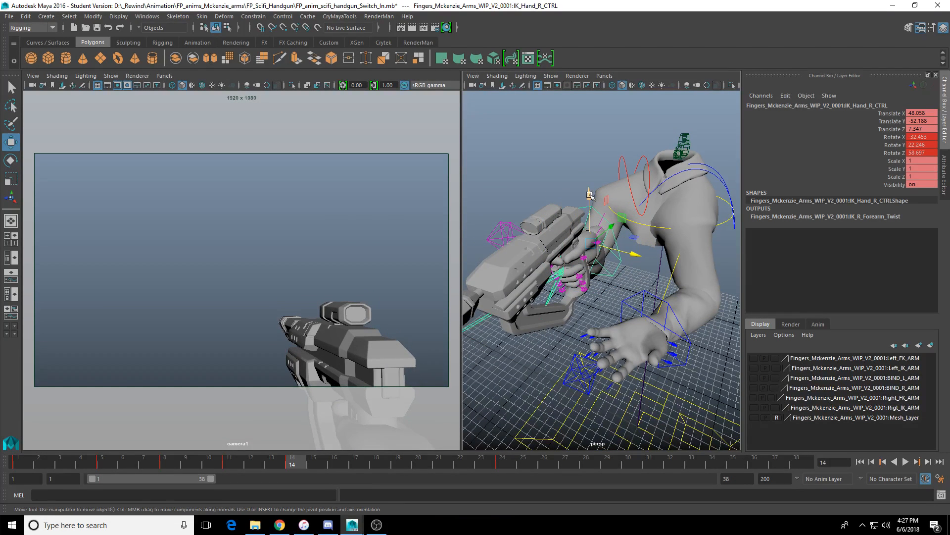
pyautogui.moveTo(589, 194); pyautogui.dragTo(593, 197)
pyautogui.hotkey('shift', 'w')
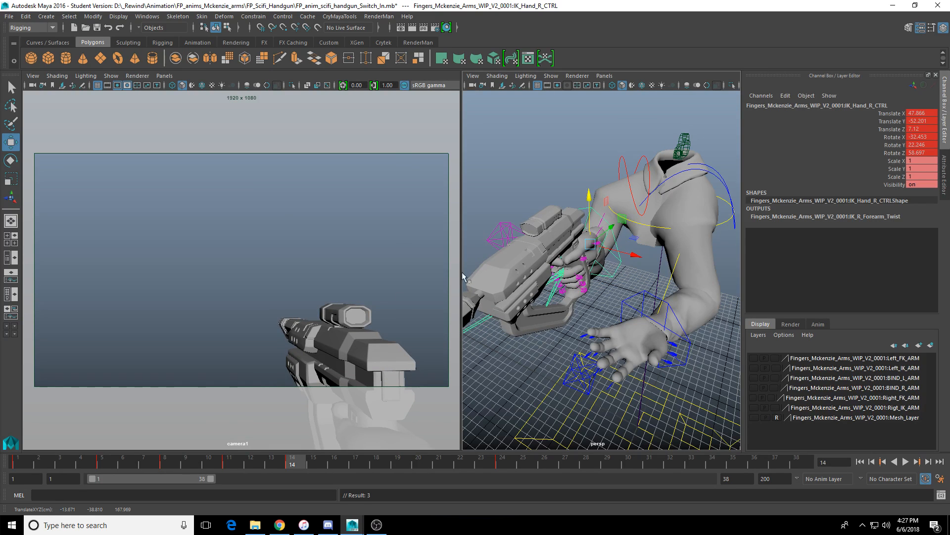
pyautogui.hotkey('alt', 'v')
pyautogui.moveTo(229, 468)
pyautogui.mouseDown()
pyautogui.moveTo(486, 469)
pyautogui.moveTo(287, 474)
pyautogui.moveTo(296, 473)
pyautogui.mouseUp()
# Step: Refine the right-hand IK control at frame 14 to about Translate 47.1, -52.253, 6.216 and Rotate -32.366, 19.807, 57.011, and review the playback
pyautogui.press('e')
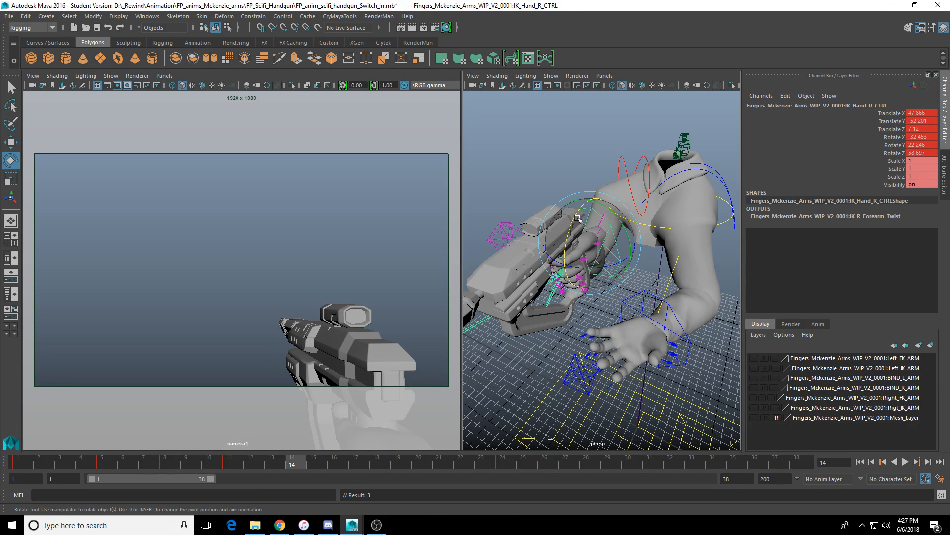
pyautogui.moveTo(580, 221); pyautogui.dragTo(528, 267)
pyautogui.press('w')
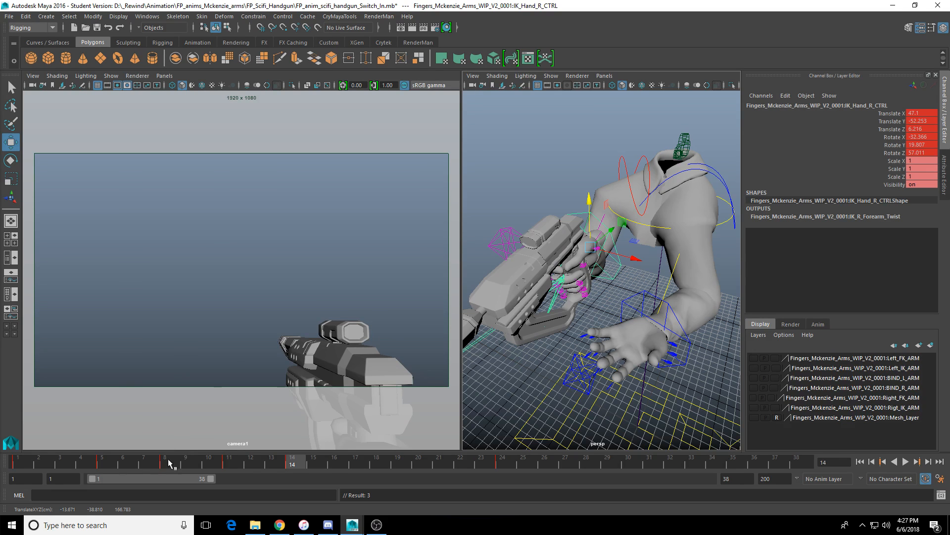
pyautogui.moveTo(169, 463); pyautogui.dragTo(38, 463)
pyautogui.click(14, 468)
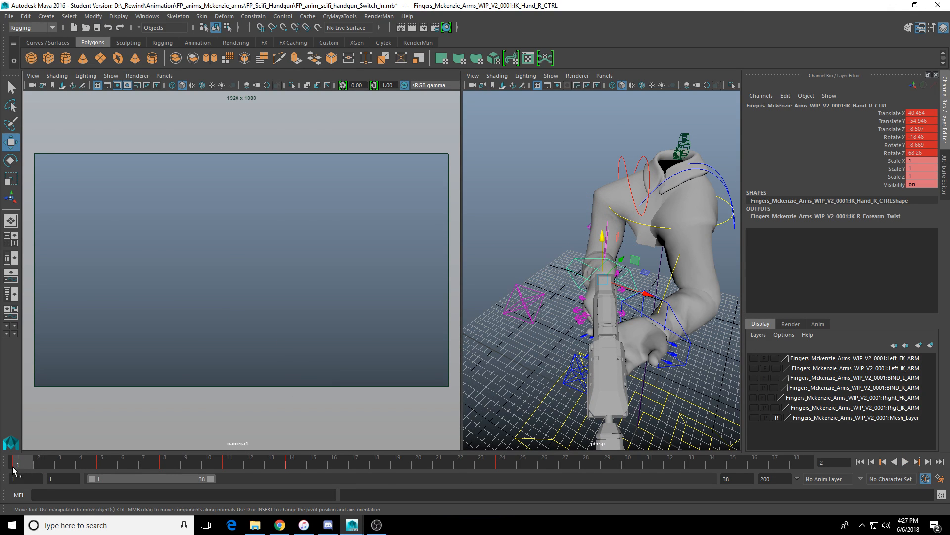
pyautogui.hotkey('alt', 'v')
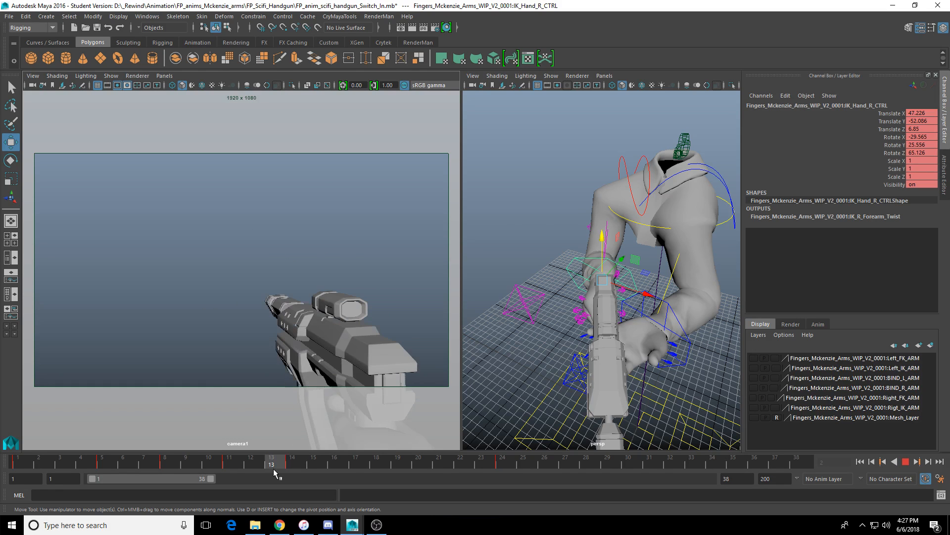
pyautogui.hotkey('alt', 'v')
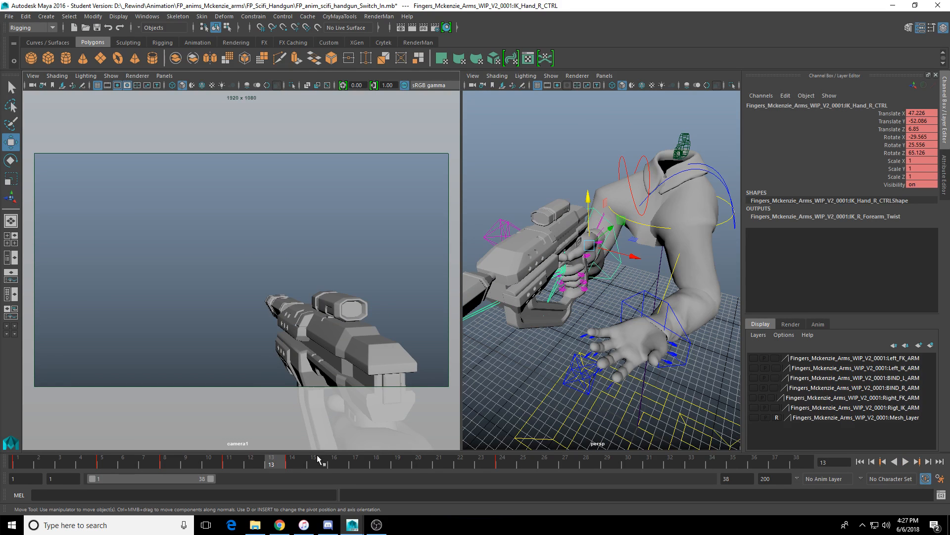
pyautogui.hotkey('alt', 'v')
# Step: Try moving the right-hand IK control at frame 14 to about Translate X 42.697, Y -49.687, Z 9.8
pyautogui.moveTo(391, 463); pyautogui.dragTo(296, 485)
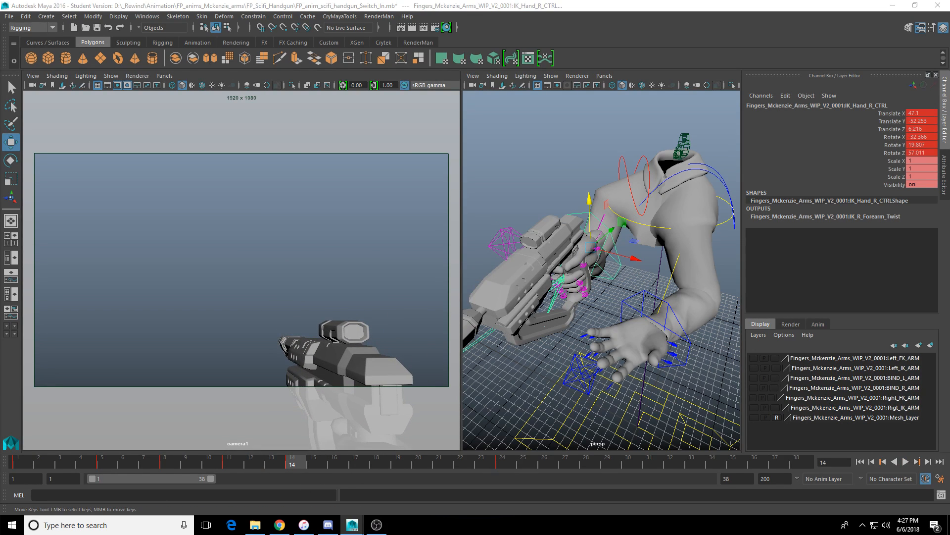
pyautogui.hotkey('ctrl', 'z')
pyautogui.keyDown('alt'); pyautogui.moveTo(654, 245); pyautogui.dragTo(617, 254); pyautogui.keyUp('alt')
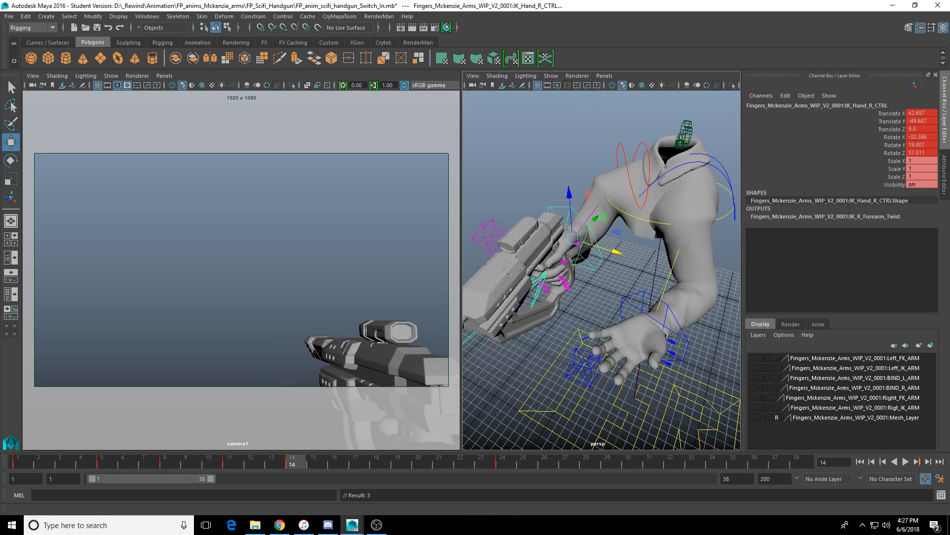
pyautogui.hotkey('ctrl', 'z')
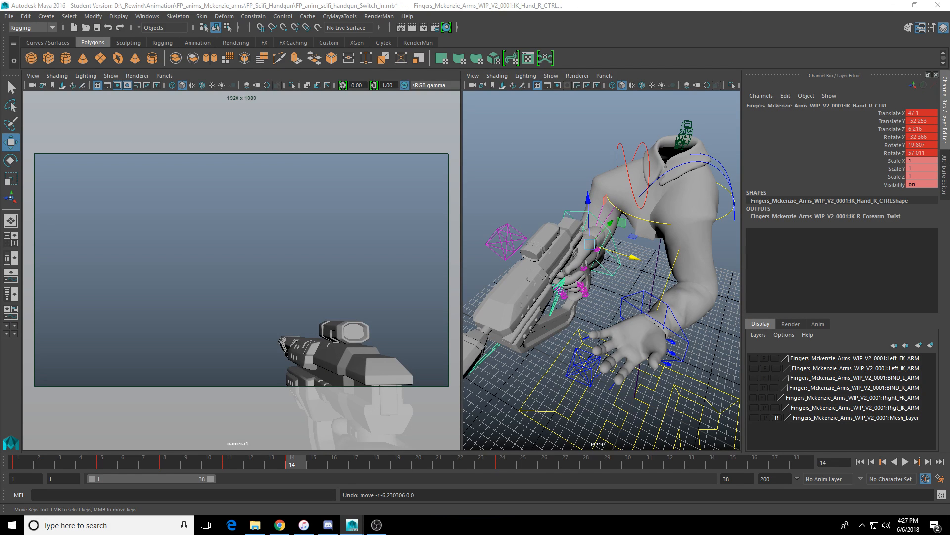
# Step: Raise the value of the right-hand IK control's Translate X key at frame 14 to about 49.986 and play back the animation
pyautogui.moveTo(336, 466); pyautogui.dragTo(292, 464)
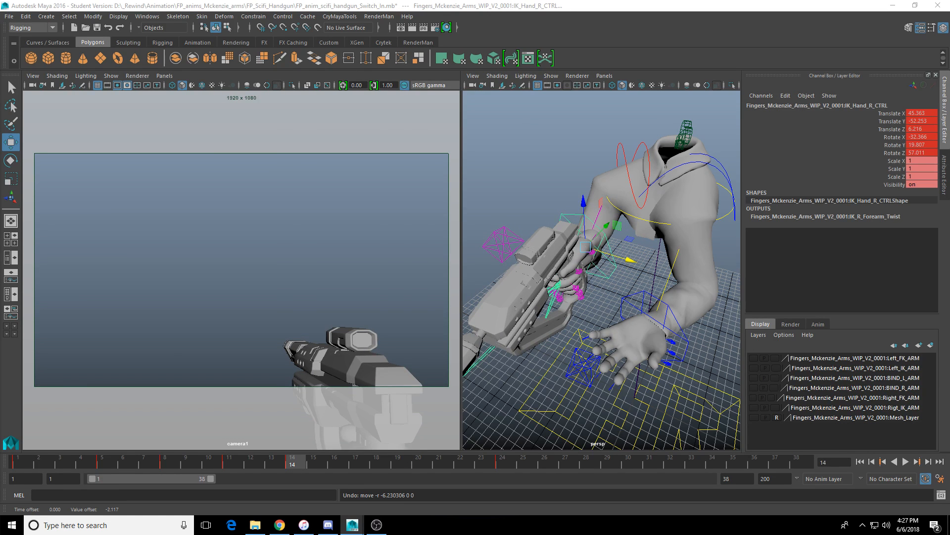
pyautogui.hotkey('ctrl', 'z')
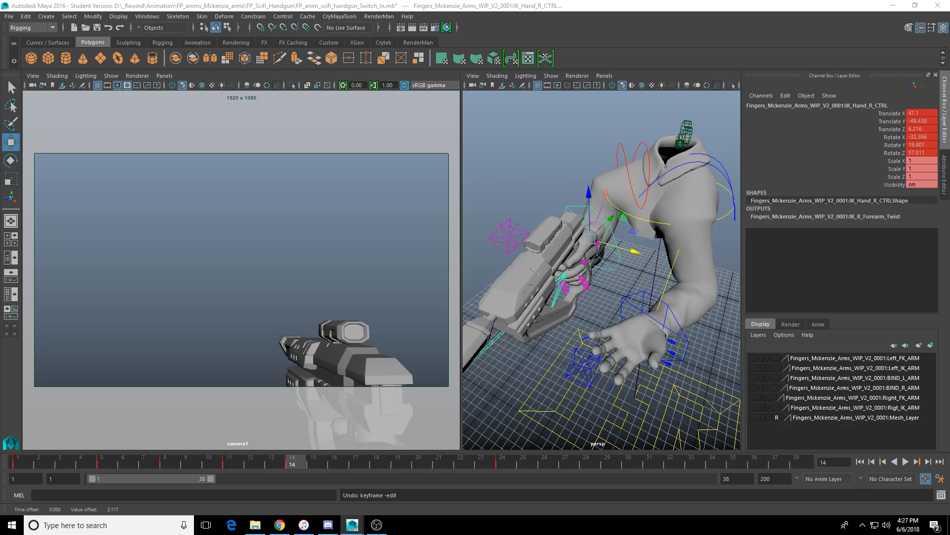
pyautogui.hotkey('ctrl', 'z')
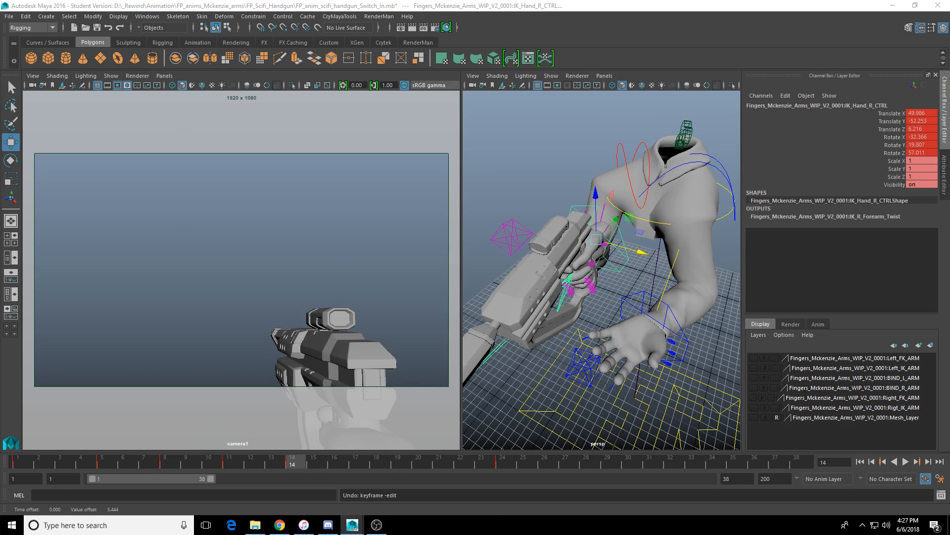
pyautogui.hotkey('alt', 'v')
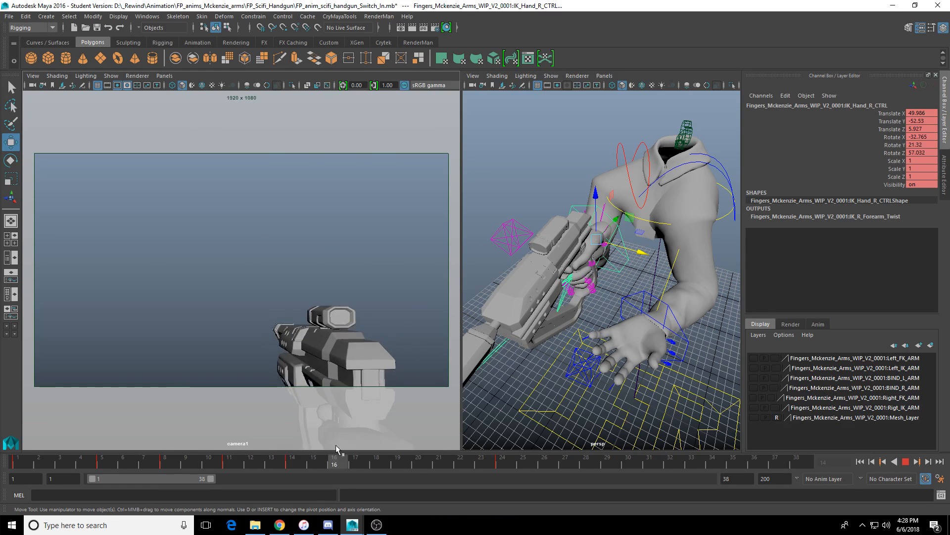
# Step: Play back the switch-in animation repeatedly and examine the gun's motion between the lowered start and the frame 14 pose
pyautogui.click(905, 462)
pyautogui.click(905, 462)
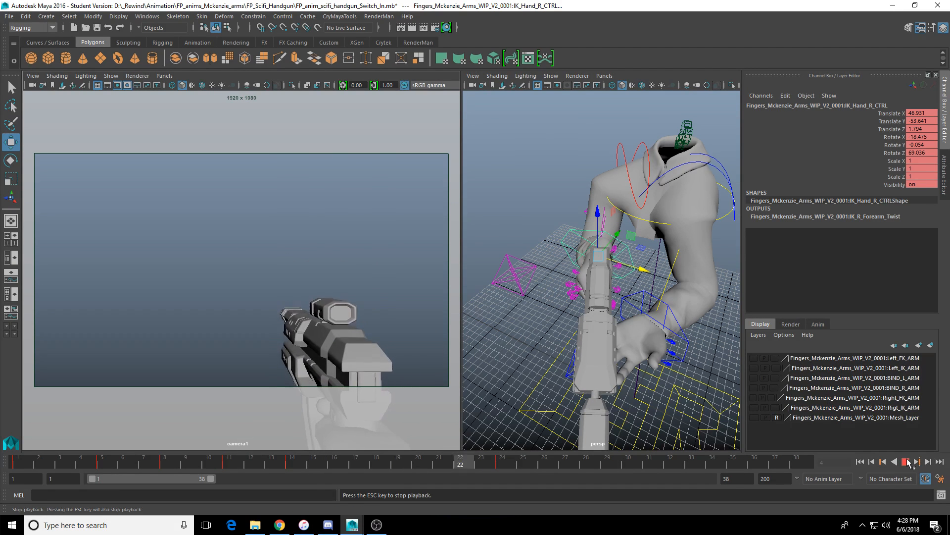
pyautogui.click(906, 461)
pyautogui.click(278, 463)
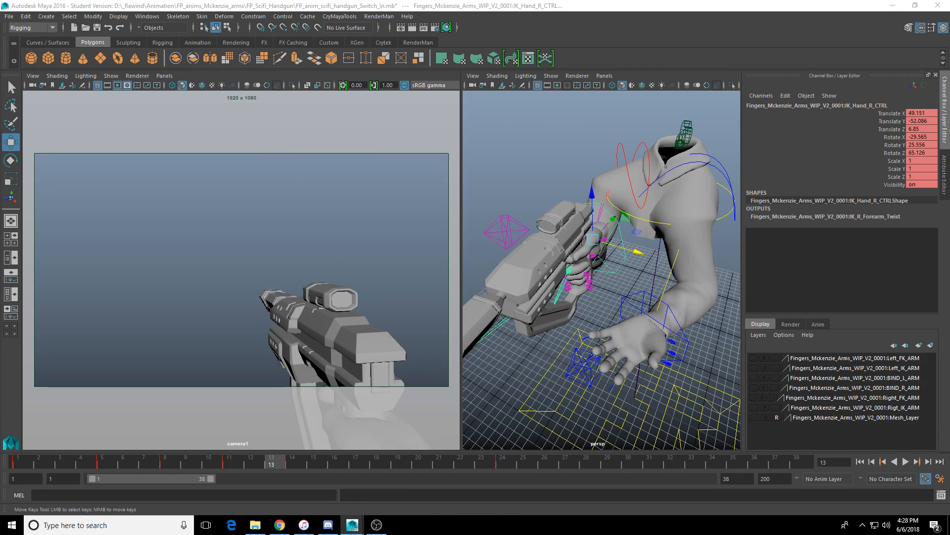
pyautogui.press('Delete')
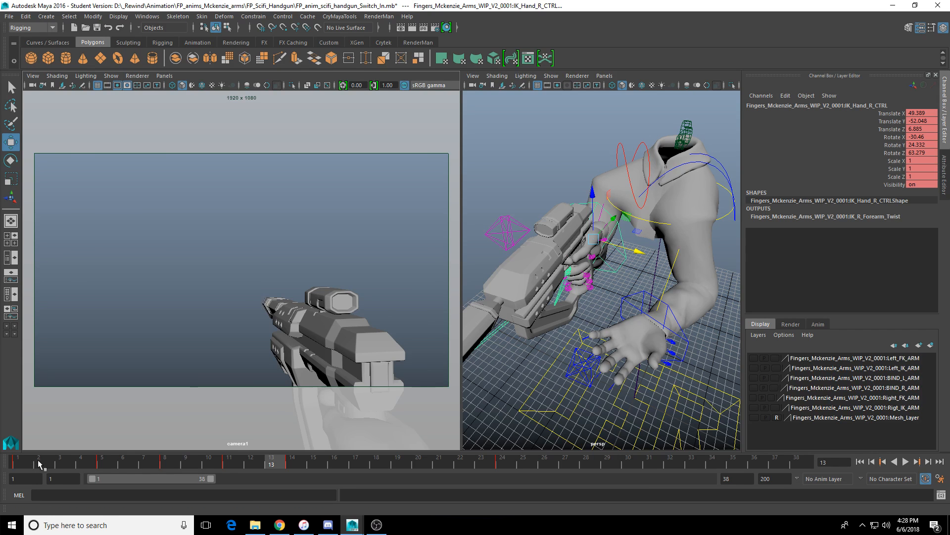
pyautogui.hotkey('alt', 'v')
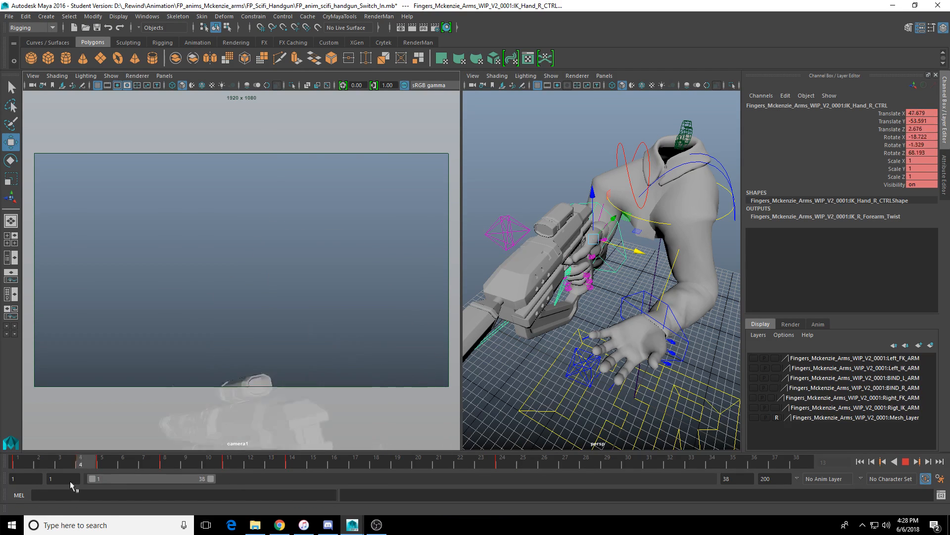
pyautogui.hotkey('alt', 'v')
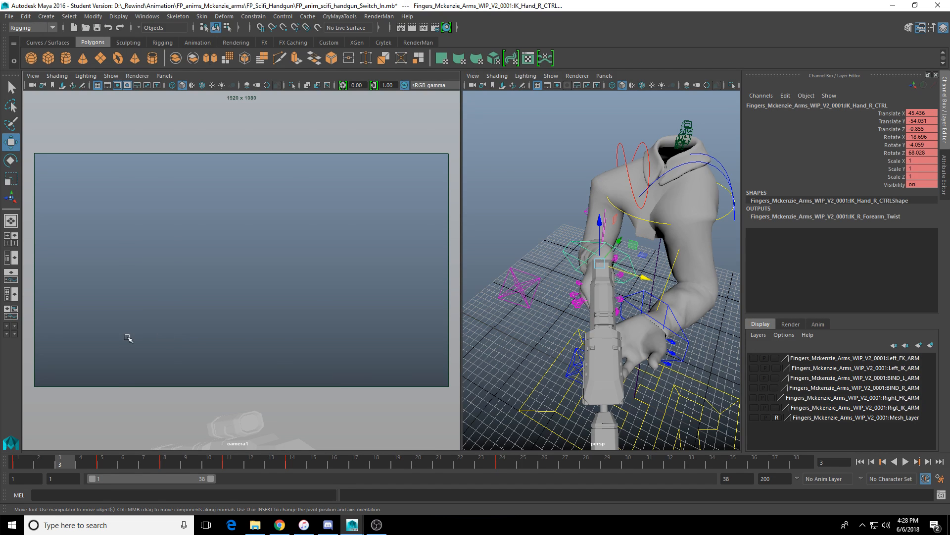
pyautogui.hotkey('alt', 'v')
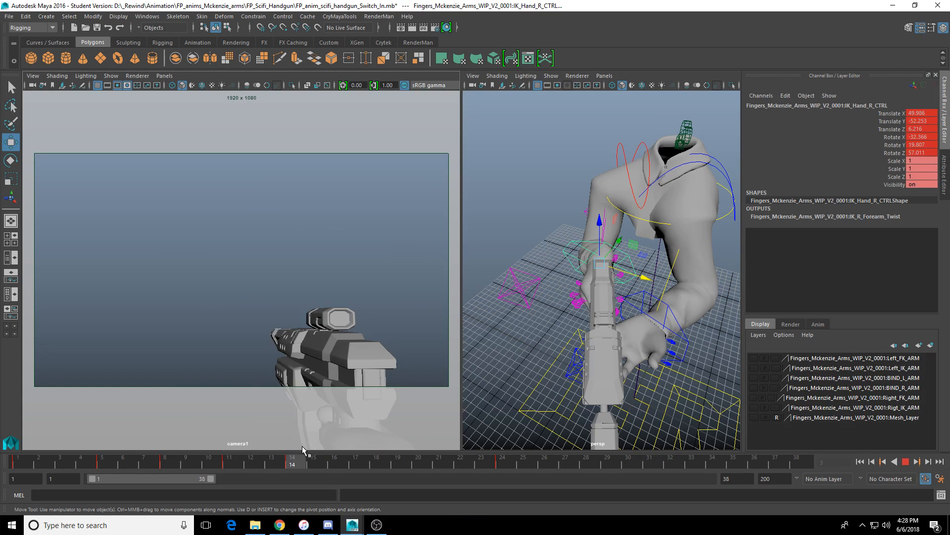
# Step: Delete the right-hand IK control's keys at frames 11 and 8
pyautogui.moveTo(283, 452)
pyautogui.mouseDown()
pyautogui.moveTo(480, 468)
pyautogui.moveTo(135, 479)
pyautogui.moveTo(180, 466)
pyautogui.moveTo(163, 465)
pyautogui.moveTo(229, 465)
pyautogui.mouseUp()
pyautogui.rightClick(229, 465)
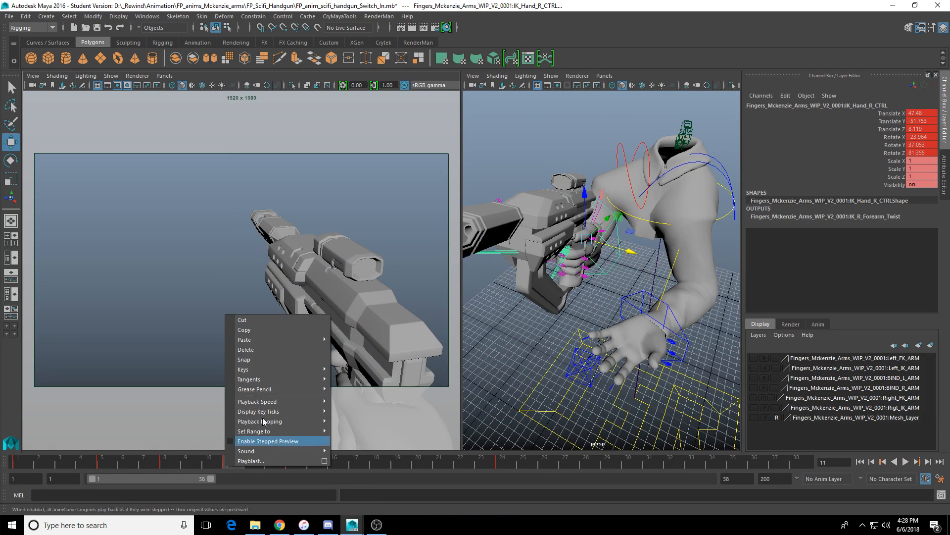
pyautogui.click(281, 349)
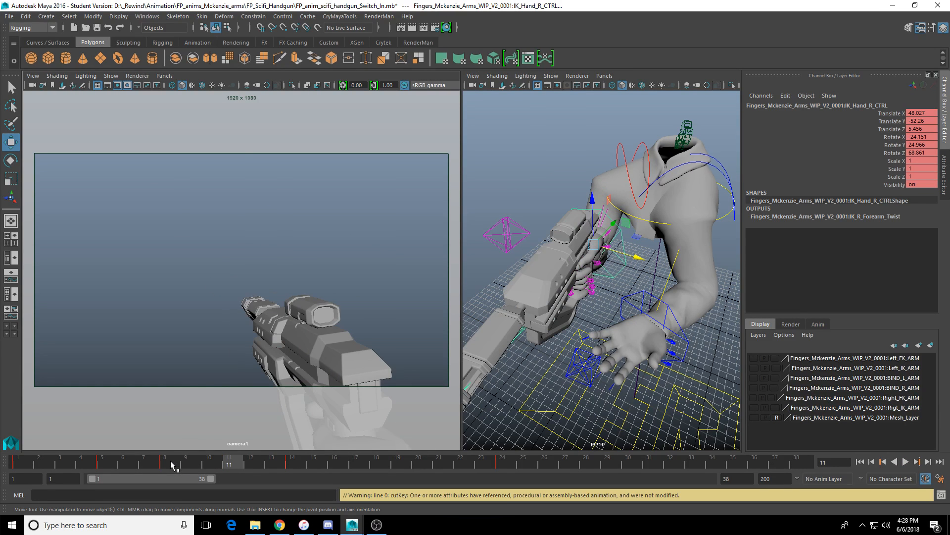
pyautogui.click(168, 464)
pyautogui.rightClick(167, 462)
pyautogui.click(222, 345)
# Step: At frame 5, rotate the right-hand IK control to about -16.126, -3.413, 77.137 and key the rotation
pyautogui.moveTo(85, 462); pyautogui.dragTo(113, 478)
pyautogui.press('e')
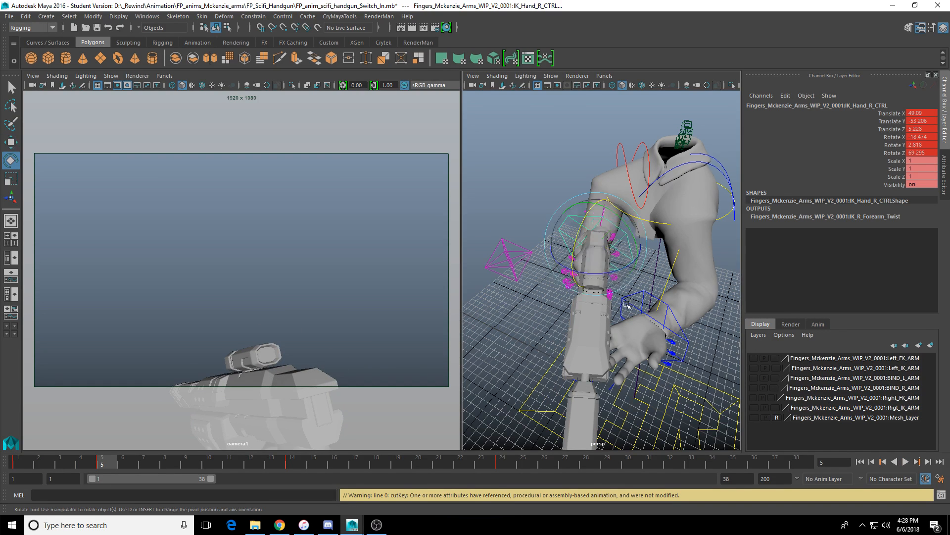
pyautogui.keyDown('alt'); pyautogui.moveTo(626, 305); pyautogui.dragTo(561, 302); pyautogui.keyUp('alt')
pyautogui.moveTo(601, 274); pyautogui.dragTo(614, 277)
pyautogui.hotkey('shift', 'e')
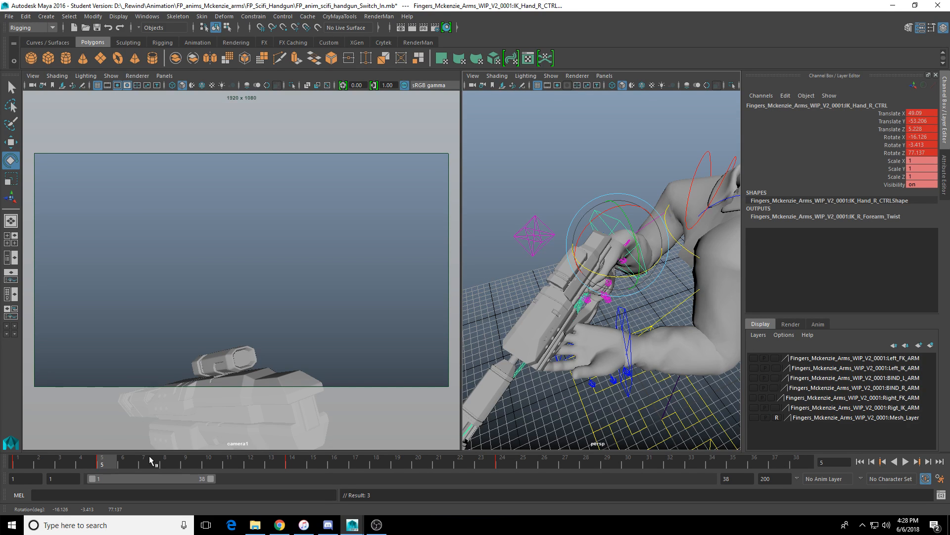
# Step: At frame 9, pose the right-hand IK control at about Translate 50.286, -52.533, 7.018 and Rotate -27.053, 13.663, 91.824
pyautogui.moveTo(102, 463); pyautogui.dragTo(190, 462)
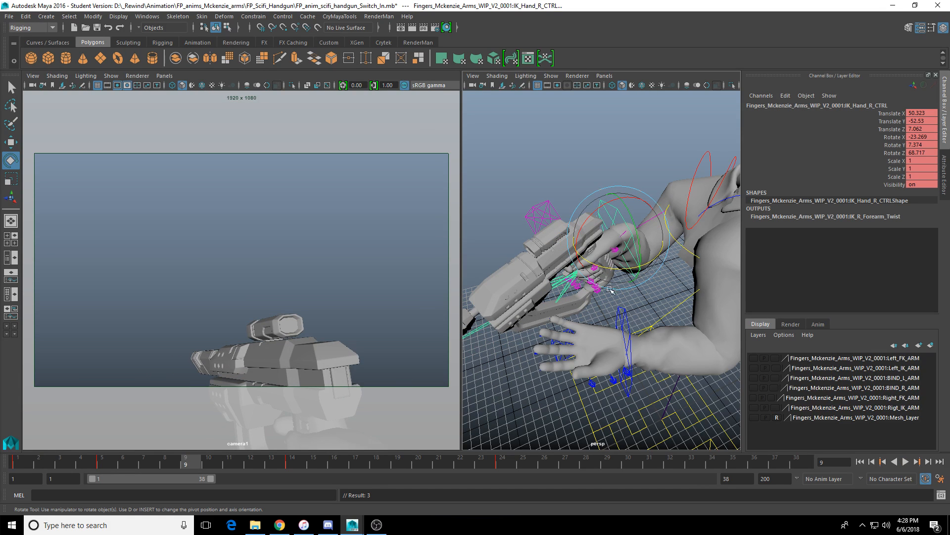
pyautogui.moveTo(615, 268); pyautogui.dragTo(623, 192)
pyautogui.press('w')
pyautogui.press('e')
pyautogui.press('w')
pyautogui.scroll(5, 592, 246)
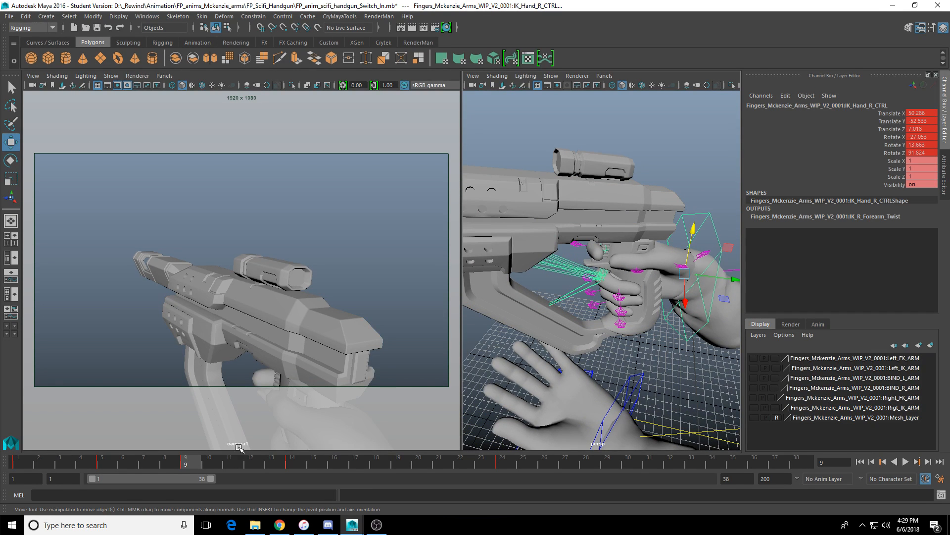
# Step: Copy the right-hand IK control's key at frame 9 and paste it at frame 13
pyautogui.moveTo(239, 460); pyautogui.dragTo(195, 468)
pyautogui.click(294, 464)
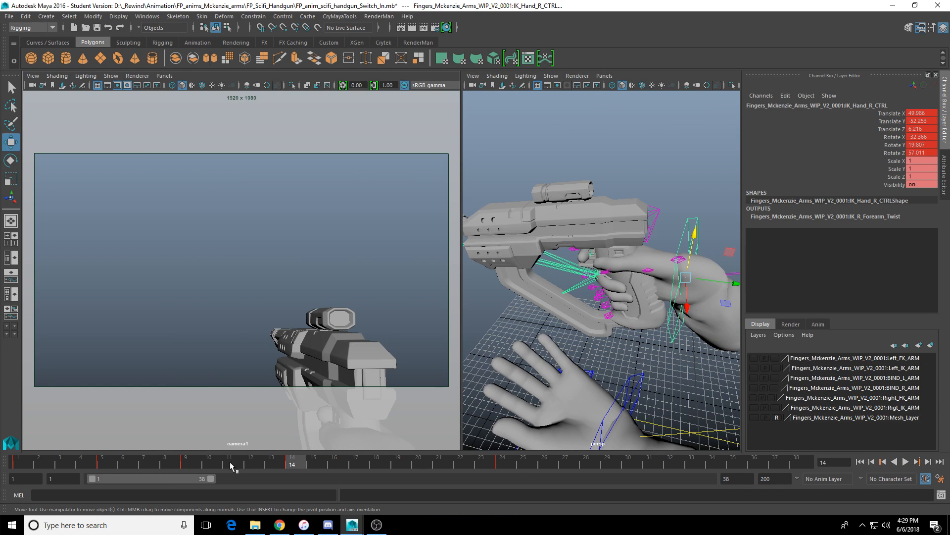
pyautogui.click(186, 463)
pyautogui.rightClick(186, 462)
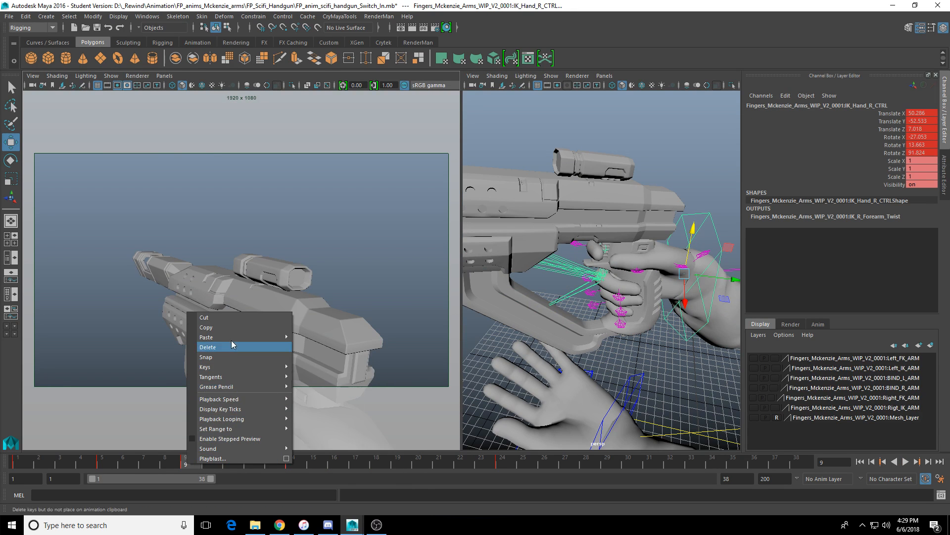
pyautogui.click(237, 327)
pyautogui.click(271, 464)
pyautogui.rightClick(269, 463)
pyautogui.moveTo(316, 333)
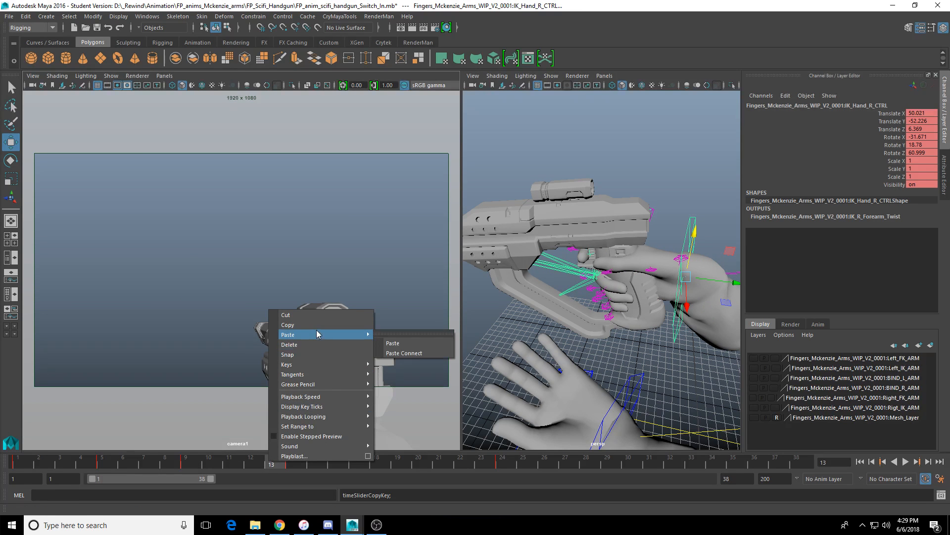
pyautogui.click(396, 342)
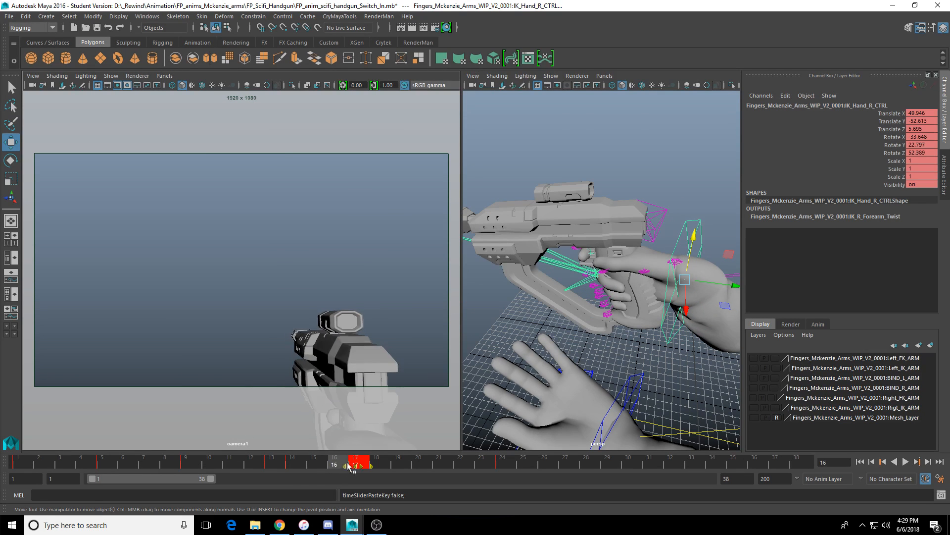
# Step: Move the right-hand IK control's key from frame 14 to frame 16 and review the playback
pyautogui.moveTo(293, 463)
pyautogui.keyDown('shift'); pyautogui.mouseDown()
pyautogui.moveTo(374, 468)
pyautogui.moveTo(297, 468)
pyautogui.mouseUp(); pyautogui.keyUp('shift')
pyautogui.click(278, 465)
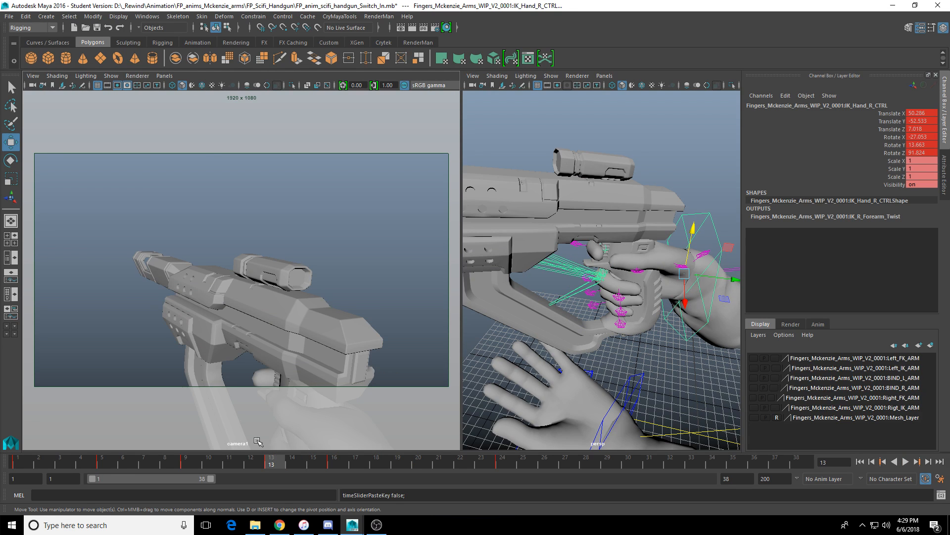
pyautogui.moveTo(198, 464); pyautogui.dragTo(121, 463)
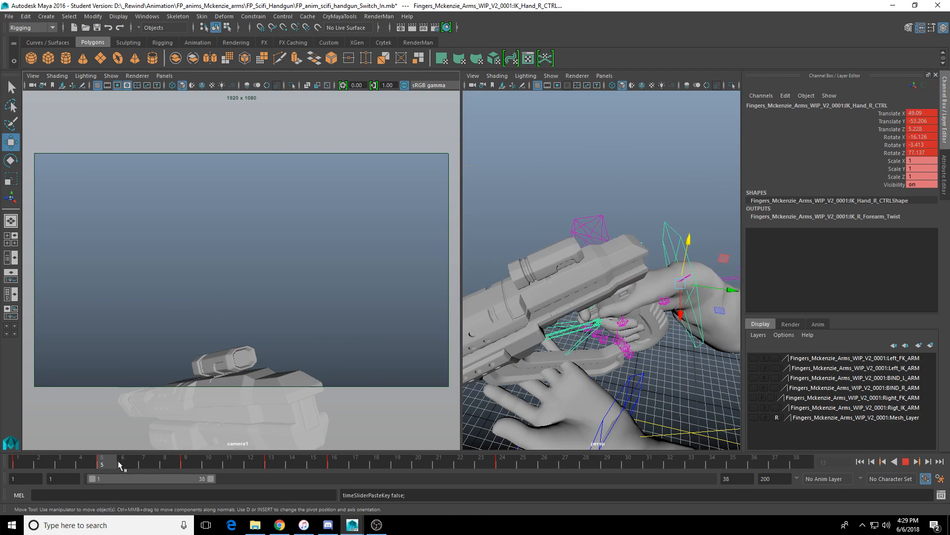
pyautogui.click(94, 464)
pyautogui.hotkey('alt', 'v')
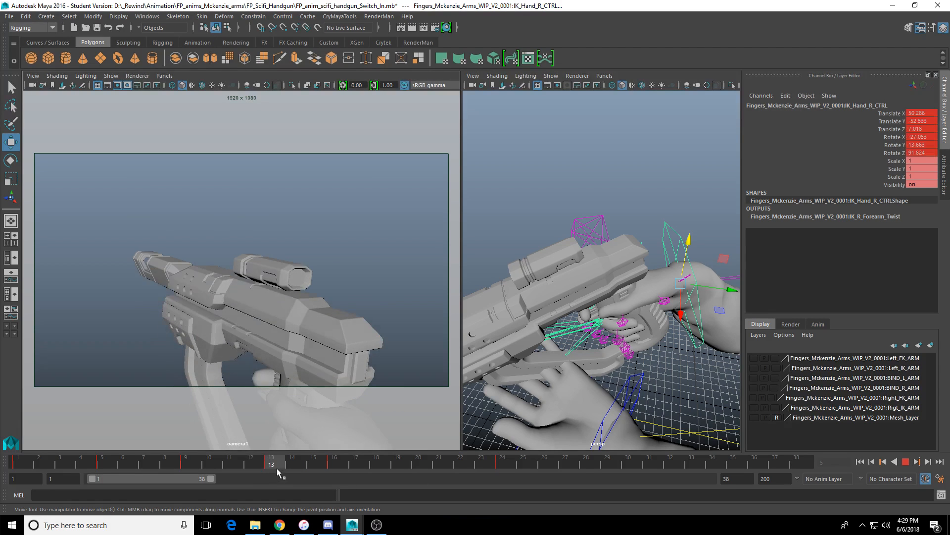
pyautogui.moveTo(336, 465)
pyautogui.mouseDown()
pyautogui.moveTo(314, 466)
pyautogui.moveTo(336, 465)
pyautogui.mouseUp()
# Step: Adjust the right-hand IK control's rotation at frame 16, shift that key to frame 18, and play back the animation
pyautogui.keyDown('alt'); pyautogui.moveTo(623, 323); pyautogui.dragTo(428, 414); pyautogui.keyUp('alt')
pyautogui.moveTo(281, 466)
pyautogui.mouseDown()
pyautogui.moveTo(263, 464)
pyautogui.moveTo(292, 463)
pyautogui.mouseUp()
pyautogui.click(328, 465)
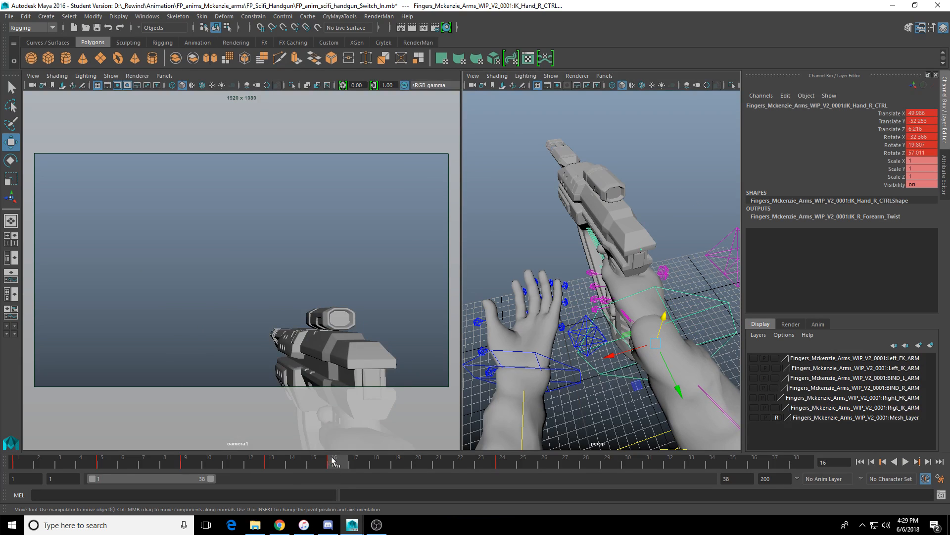
pyautogui.press('e')
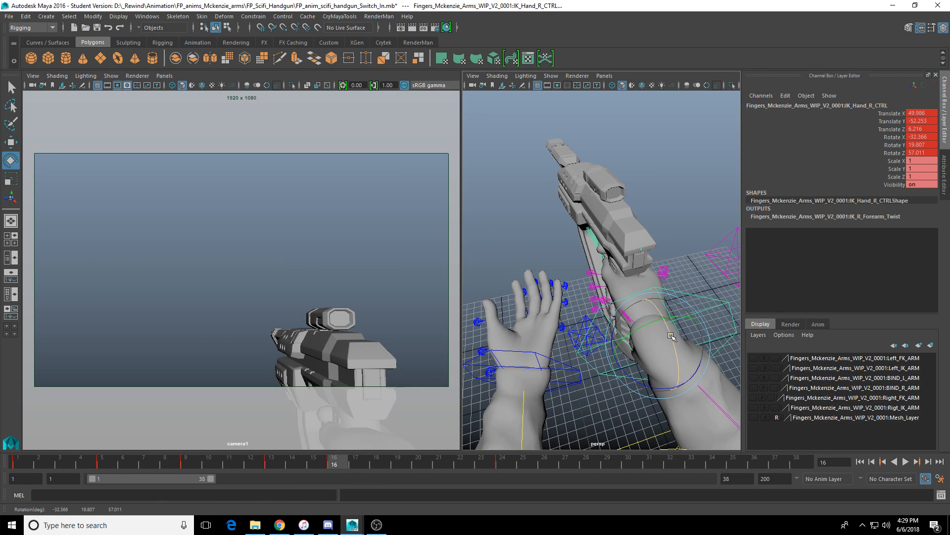
pyautogui.moveTo(669, 335)
pyautogui.mouseDown()
pyautogui.moveTo(649, 323)
pyautogui.moveTo(629, 377)
pyautogui.moveTo(663, 319)
pyautogui.mouseUp()
pyautogui.press('w')
pyautogui.moveTo(305, 463); pyautogui.dragTo(388, 465)
pyautogui.click(229, 462)
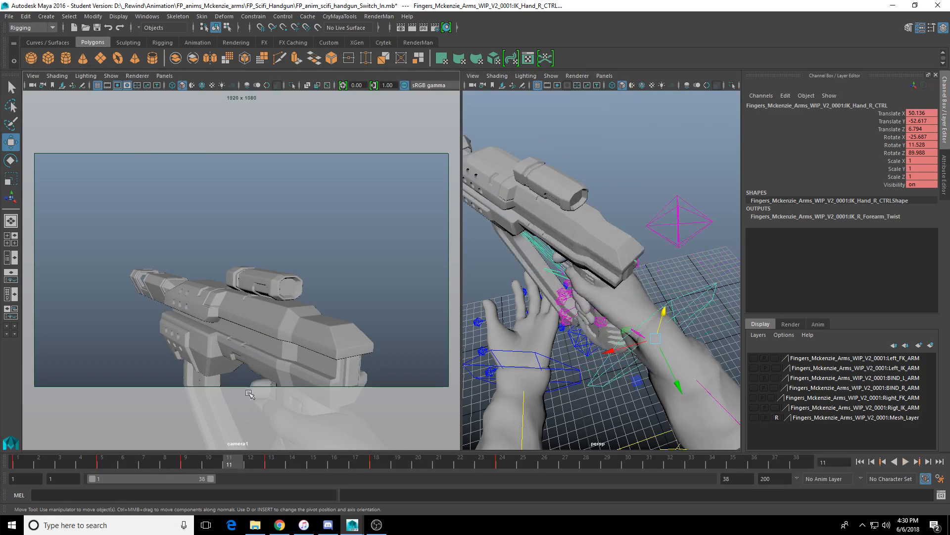
pyautogui.hotkey('alt', 'v')
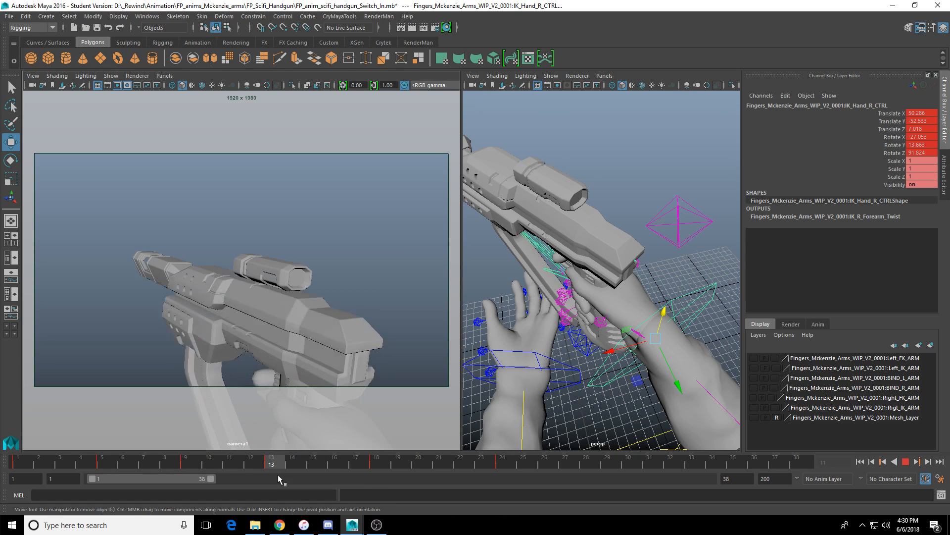
# Step: At frame 13, pose the right-hand IK control at about Translate 50.292, -51.169, 6.934 and Rotate -25.17, 16.414, 94.633
pyautogui.hotkey('alt', 'v')
pyautogui.keyDown('alt'); pyautogui.moveTo(590, 316); pyautogui.dragTo(624, 307); pyautogui.keyUp('alt')
pyautogui.press('e')
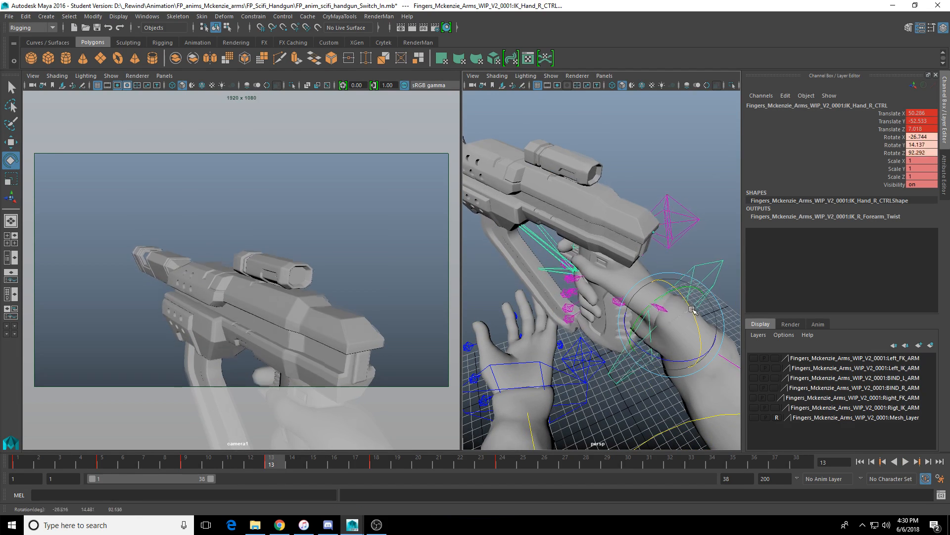
pyautogui.moveTo(686, 329); pyautogui.dragTo(586, 370)
pyautogui.press('w')
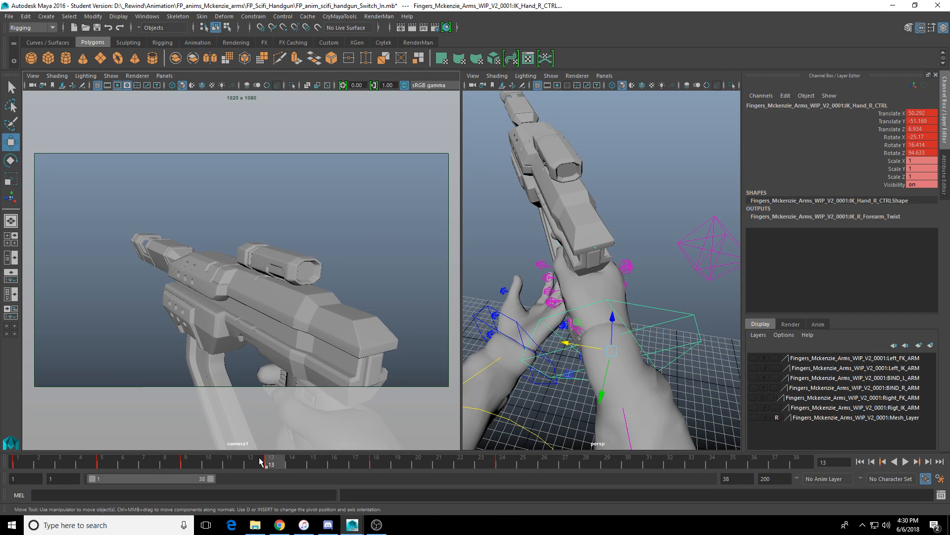
# Step: Move the right-hand IK control's frame 9 key to frame 7 and its frame 5 key to frame 4, and review the playback
pyautogui.moveTo(265, 462); pyautogui.dragTo(42, 464)
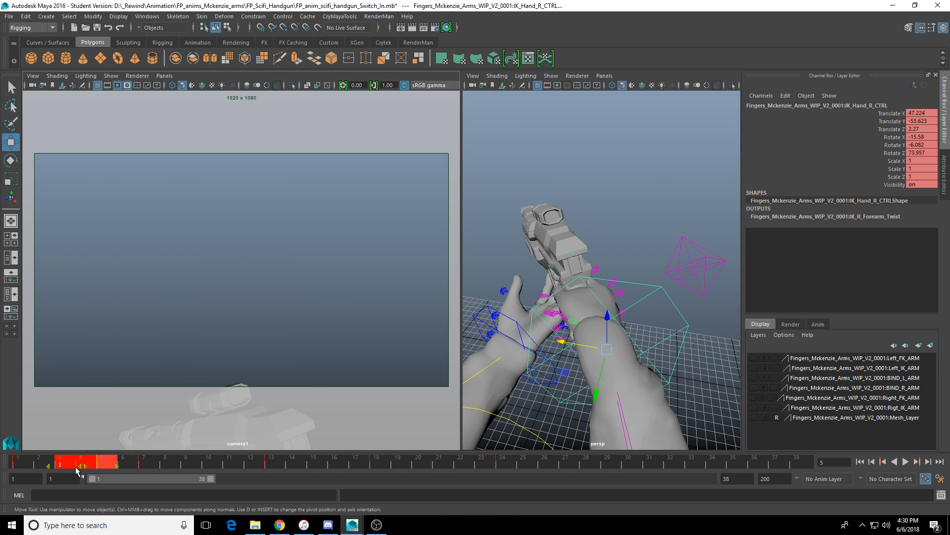
pyautogui.hotkey('alt', 'v')
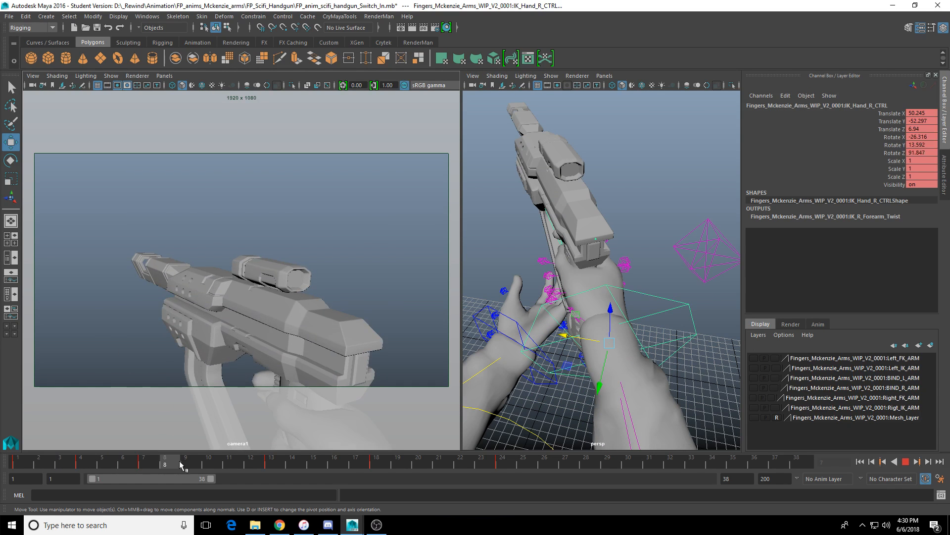
pyautogui.hotkey('alt', 'v')
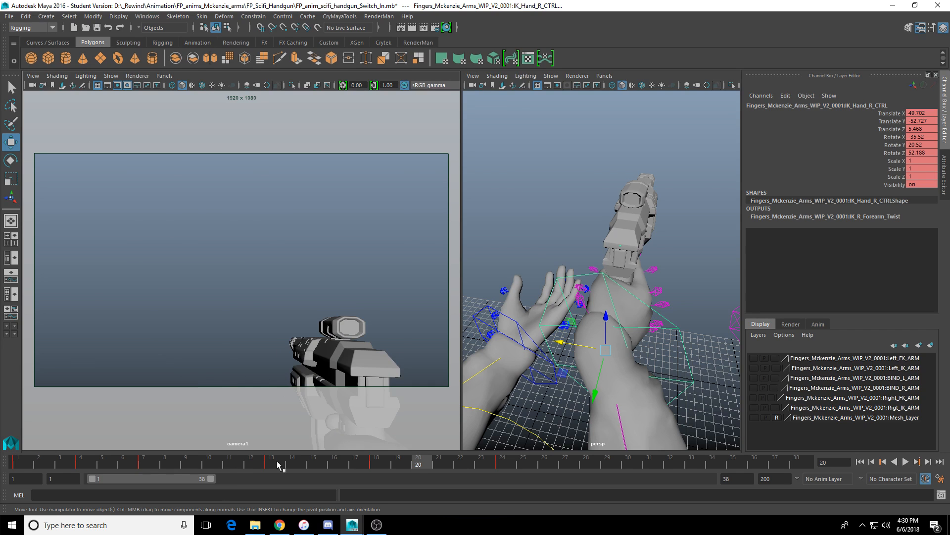
pyautogui.click(248, 462)
pyautogui.hotkey('alt', 'v')
pyautogui.hotkey('alt', 'shift', 'v')
pyautogui.click(906, 462)
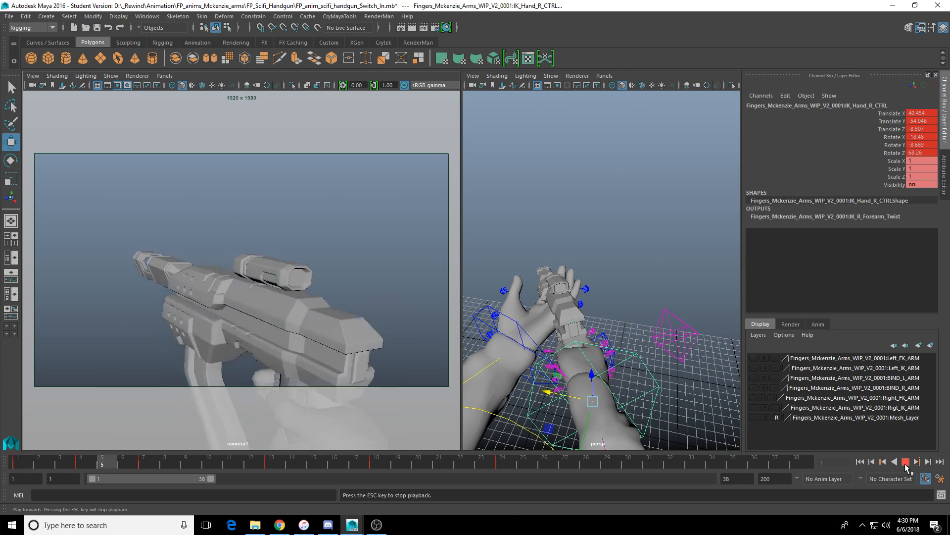
pyautogui.press('Escape')
# Step: Undo the last changes to the right-hand IK control's animation and review the motion around frames 10 to 13
pyautogui.moveTo(139, 465); pyautogui.dragTo(242, 466)
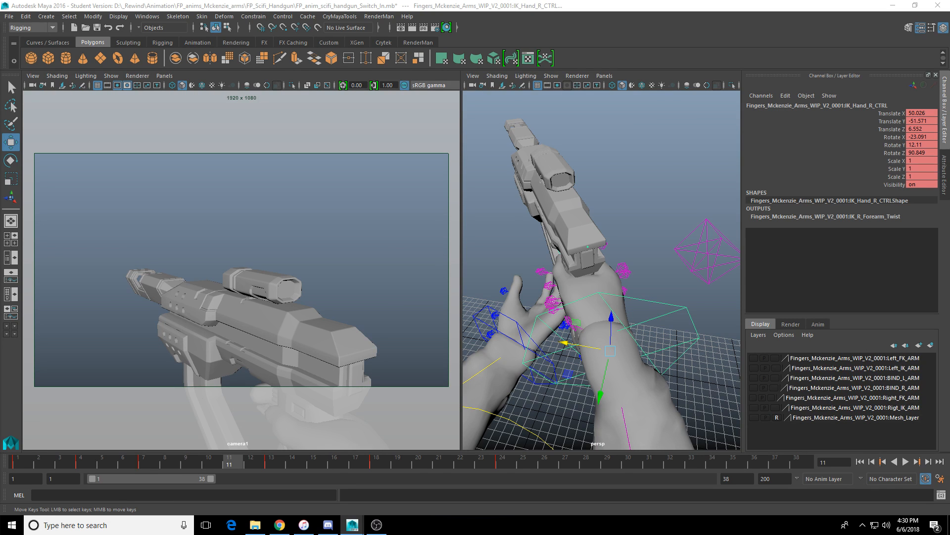
pyautogui.hotkey('ctrl', 'z')
pyautogui.hotkey('ctrl', 'z')
pyautogui.hotkey('ctrl', 'z')
pyautogui.hotkey('ctrl', 'z')
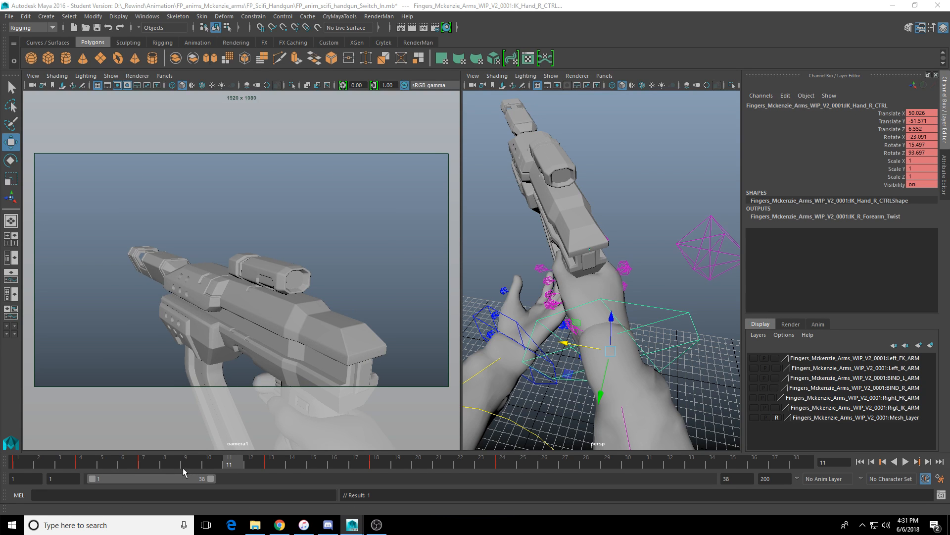
pyautogui.hotkey('alt', 'v')
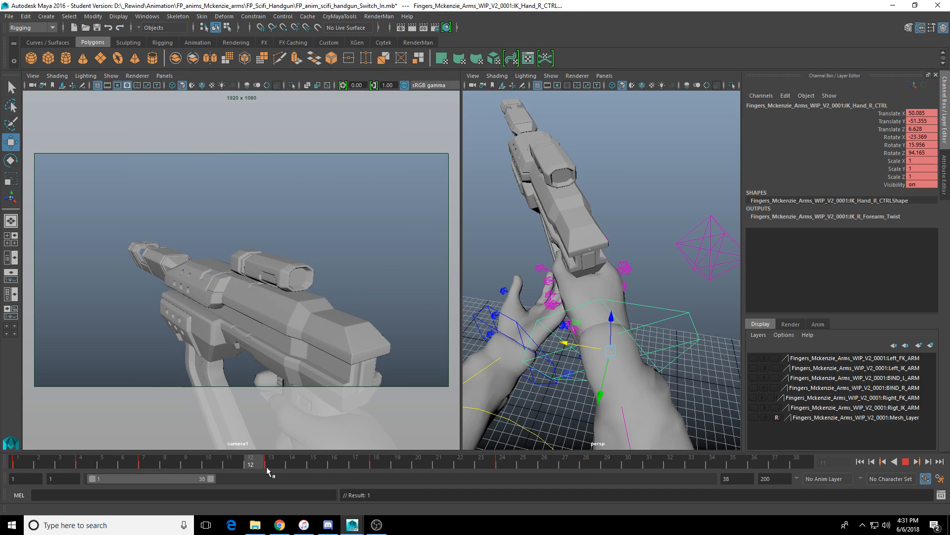
pyautogui.moveTo(267, 466)
pyautogui.mouseDown()
pyautogui.moveTo(342, 465)
pyautogui.moveTo(272, 465)
pyautogui.mouseUp()
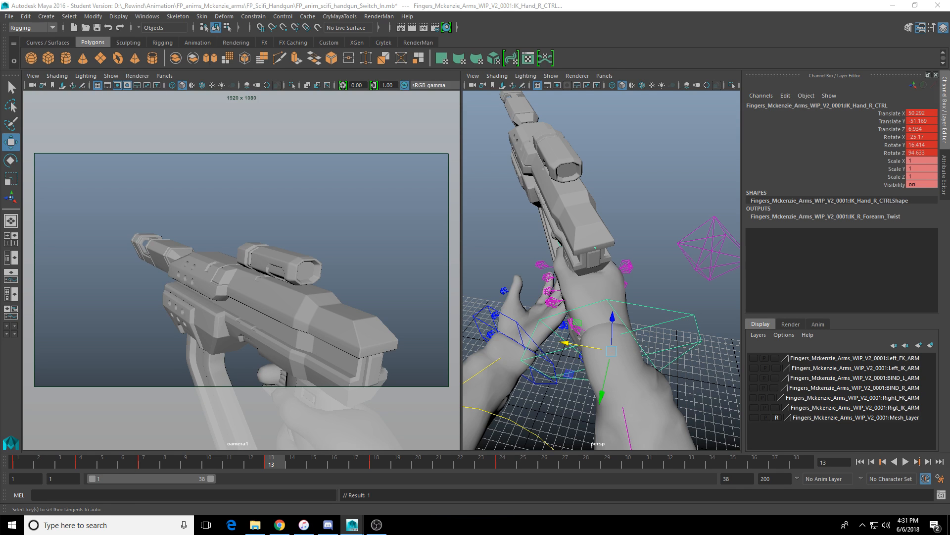
pyautogui.moveTo(200, 453); pyautogui.dragTo(222, 464)
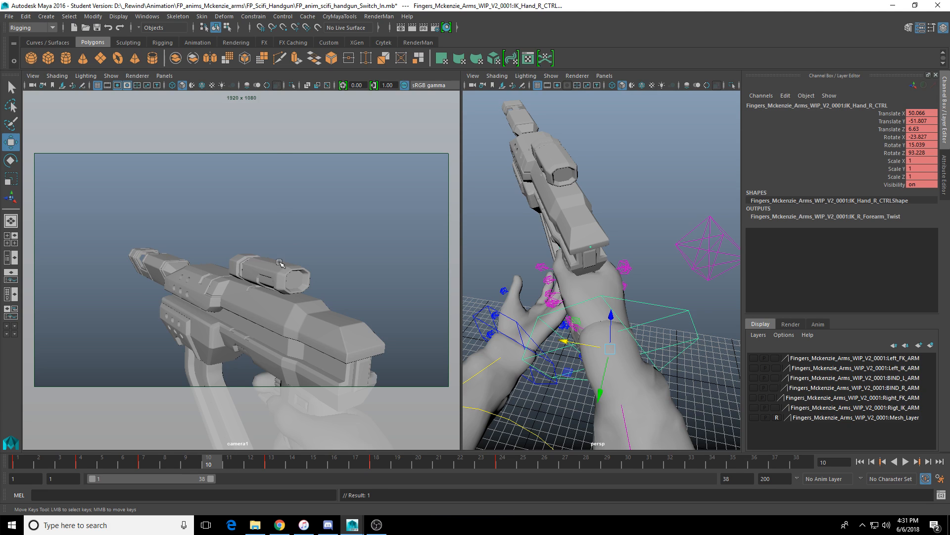
pyautogui.hotkey('alt', 'v')
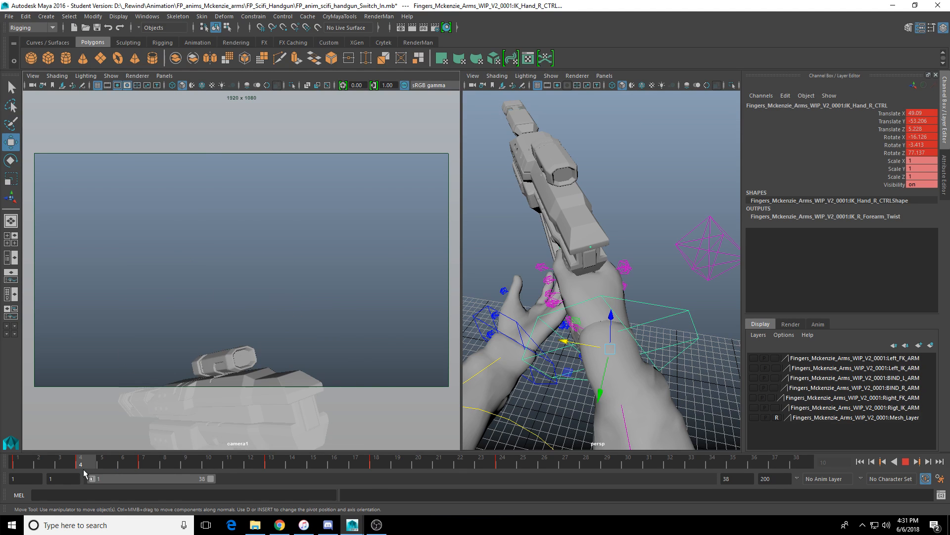
# Step: Move the right-hand IK control's frame 13 and 18 keys to frames 15 and 20, and play back the animation
pyautogui.moveTo(347, 467); pyautogui.dragTo(87, 463)
pyautogui.click(905, 461)
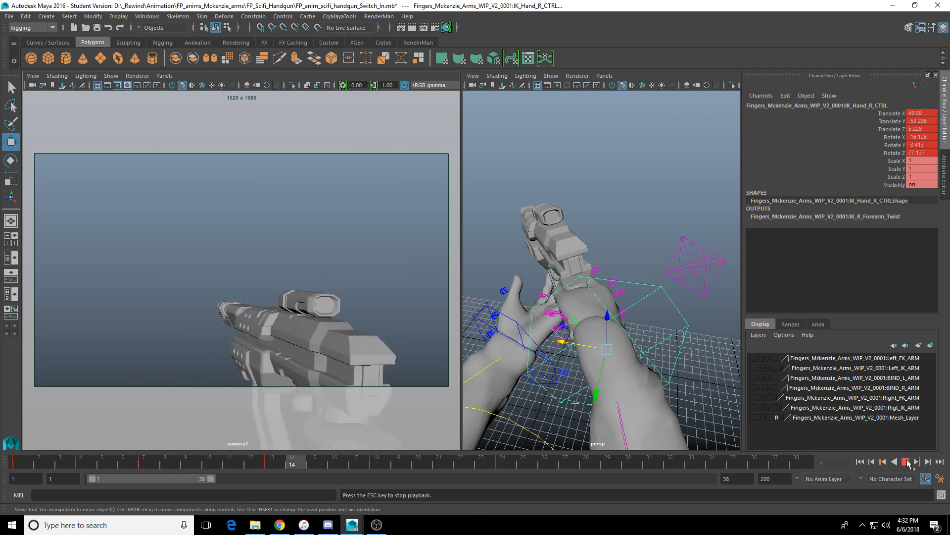
pyautogui.click(906, 461)
pyautogui.moveTo(312, 461); pyautogui.dragTo(397, 466)
pyautogui.moveTo(328, 465); pyautogui.dragTo(370, 467)
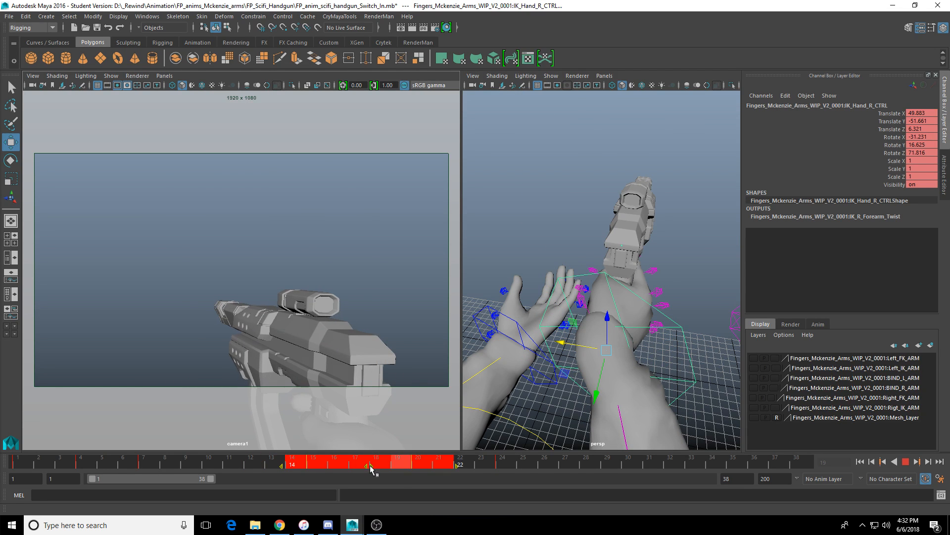
pyautogui.click(253, 459)
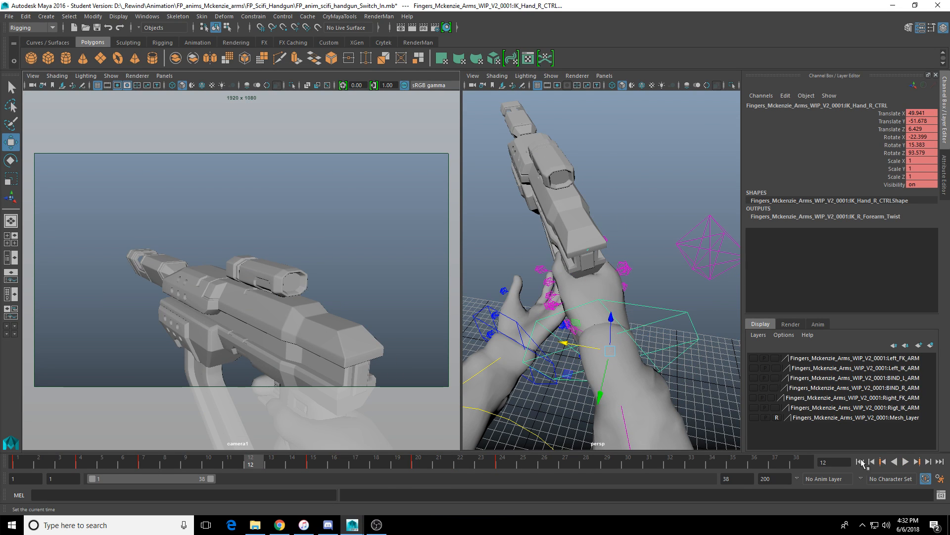
pyautogui.click(905, 462)
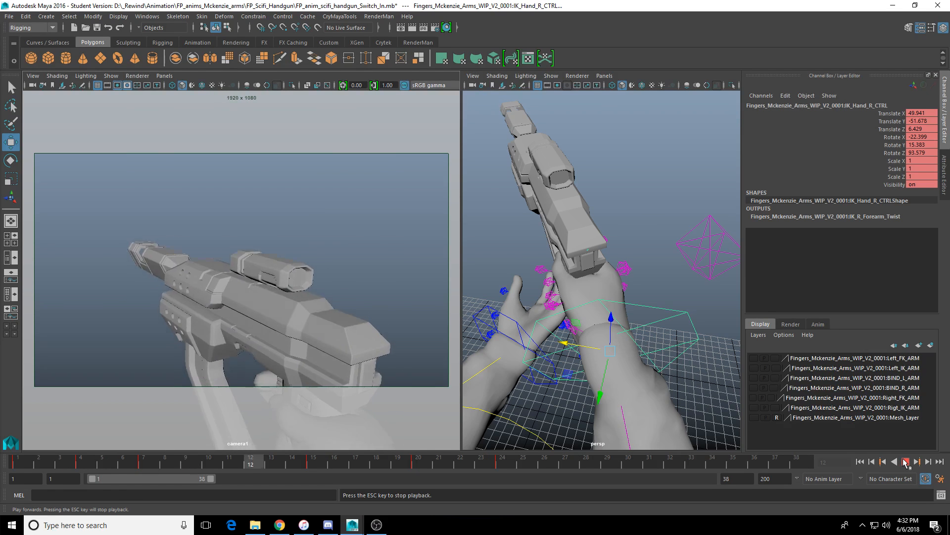
pyautogui.click(906, 462)
# Step: At frame 17, pose the right-hand IK control at about Translate 51.286, -51.302, 8.013 and Rotate -27.162, 21.549, 76.082
pyautogui.click(105, 464)
pyautogui.moveTo(105, 464); pyautogui.dragTo(313, 467)
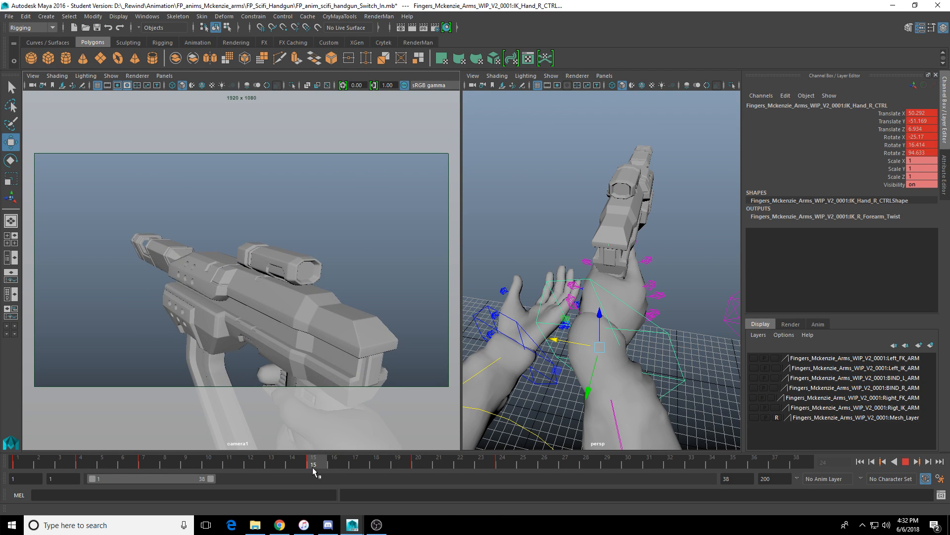
pyautogui.hotkey('alt', 'v')
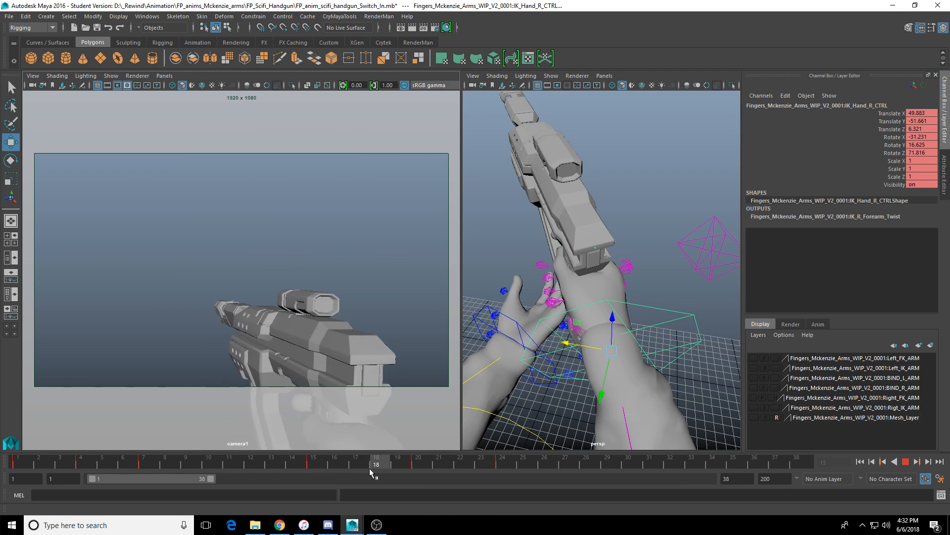
pyautogui.hotkey('alt', 'v')
pyautogui.keyDown('alt'); pyautogui.moveTo(558, 356); pyautogui.dragTo(568, 358); pyautogui.keyUp('alt')
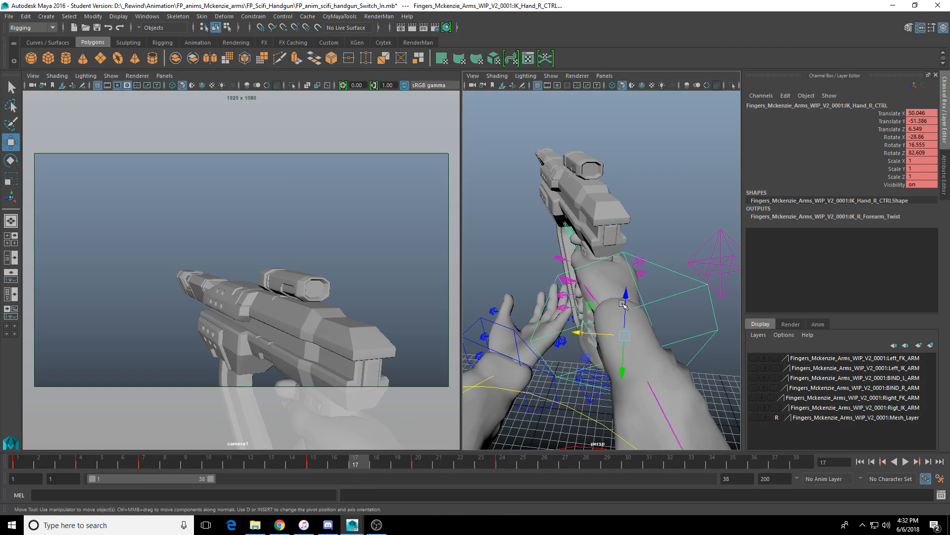
pyautogui.moveTo(624, 308); pyautogui.dragTo(626, 290)
pyautogui.press('e')
pyautogui.moveTo(609, 354); pyautogui.dragTo(604, 353)
pyautogui.moveTo(619, 286); pyautogui.dragTo(616, 288)
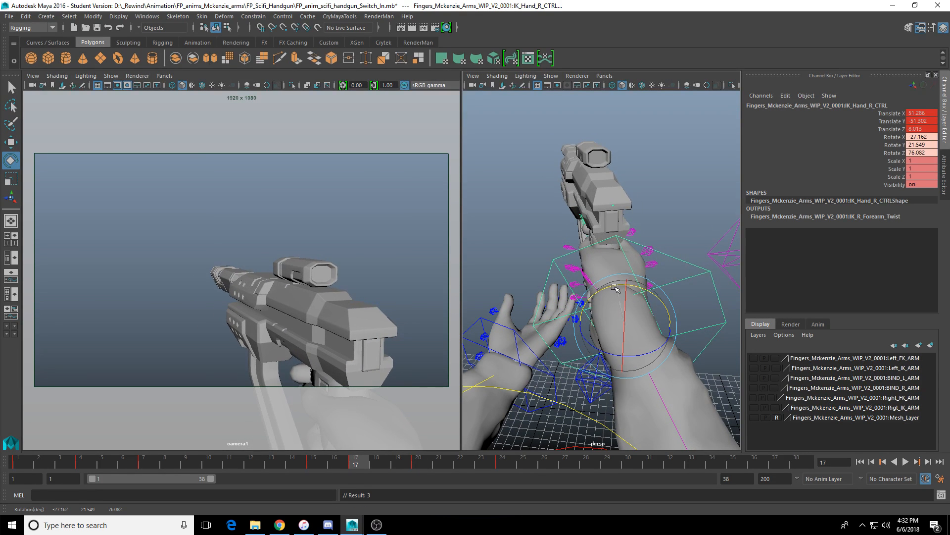
# Step: Play back the animation and examine the right hand's grip on the handgun around frame 9
pyautogui.click(300, 466)
pyautogui.moveTo(299, 467)
pyautogui.mouseDown()
pyautogui.moveTo(272, 467)
pyautogui.moveTo(464, 468)
pyautogui.moveTo(304, 466)
pyautogui.mouseUp()
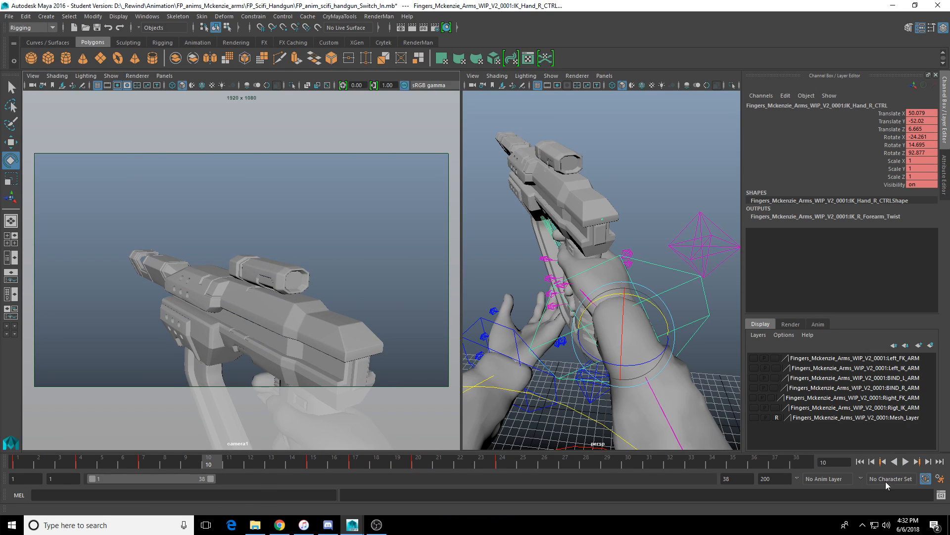
pyautogui.click(907, 461)
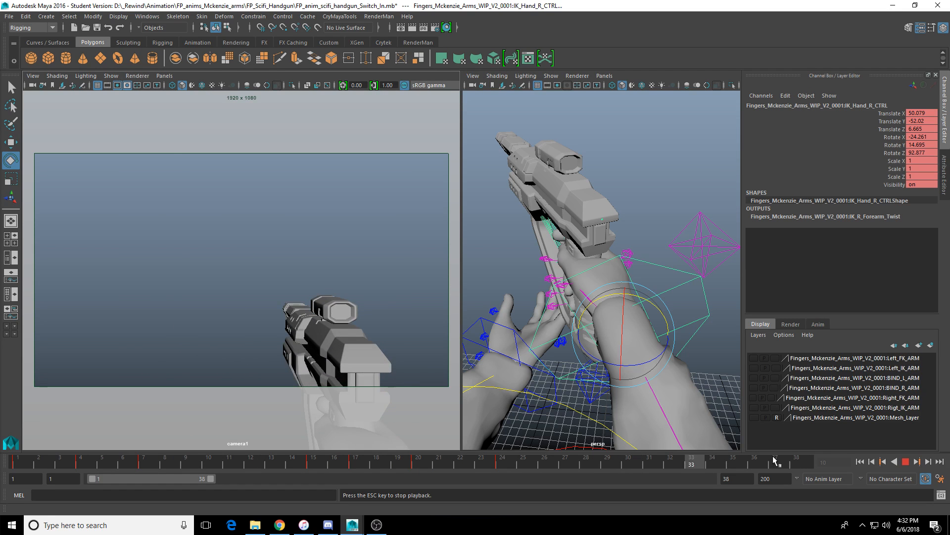
pyautogui.moveTo(114, 462); pyautogui.dragTo(251, 470)
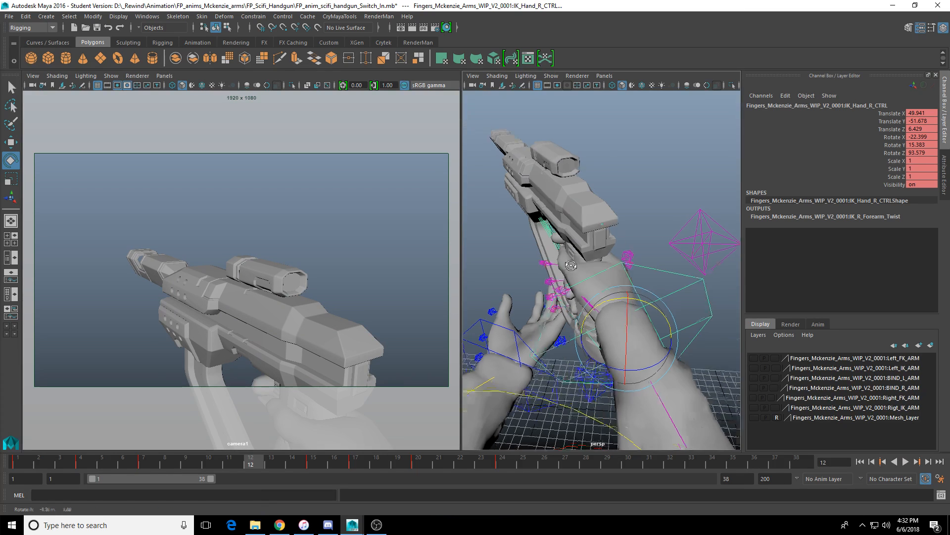
pyautogui.click(186, 463)
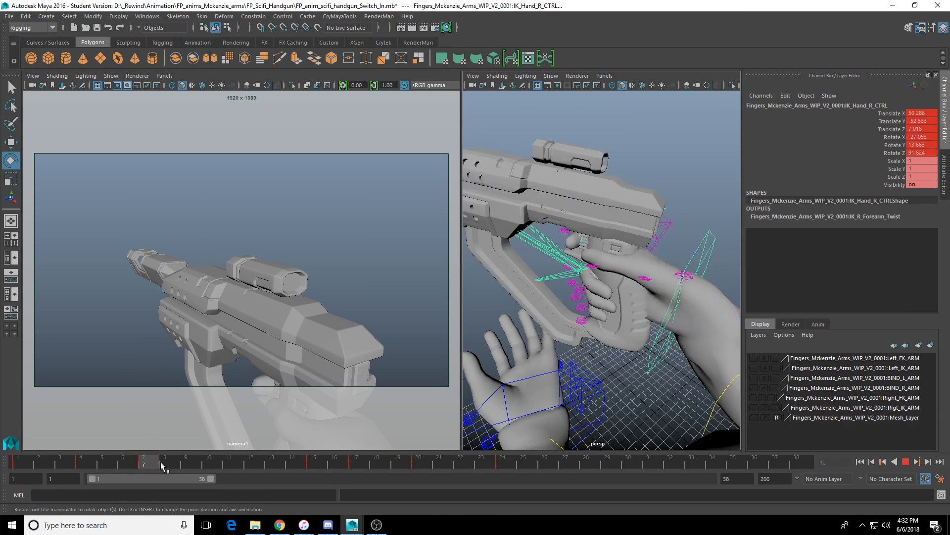
pyautogui.scroll(5, 592, 283)
pyautogui.scroll(-3, 632, 340)
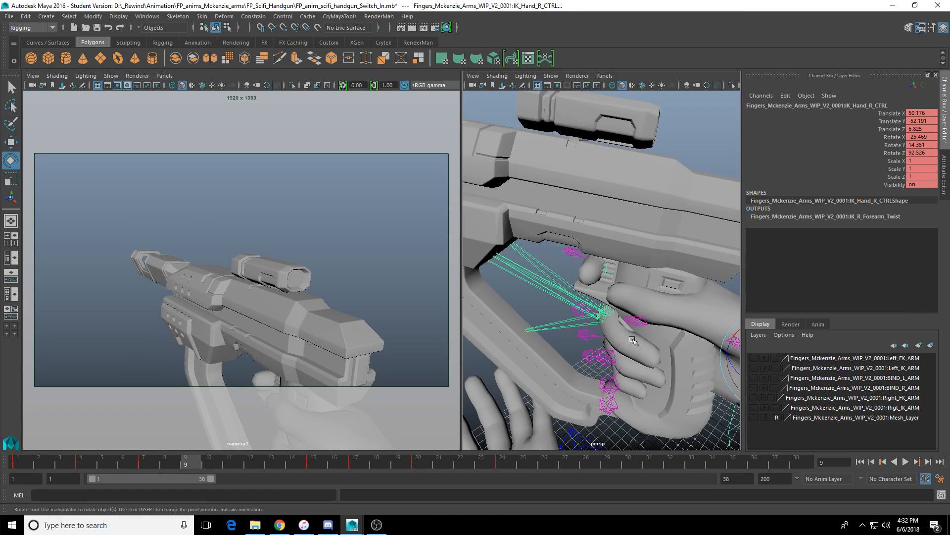
pyautogui.scroll(-3, 620, 293)
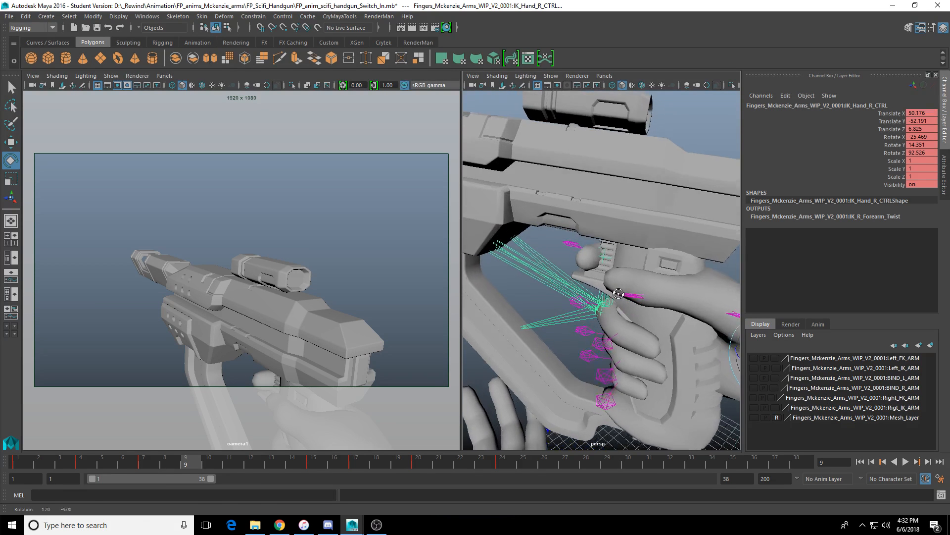
pyautogui.scroll(-3, 625, 259)
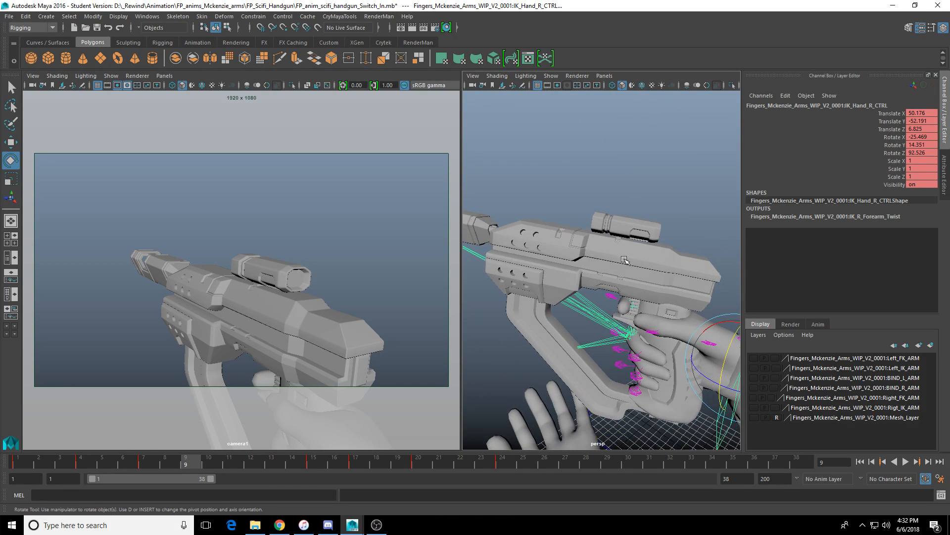
# Step: Select the handgun's slide joint in wireframe display and set the Move tool's axis orientation to Object
pyautogui.click(652, 273)
pyautogui.press('4')
pyautogui.scroll(3, 654, 280)
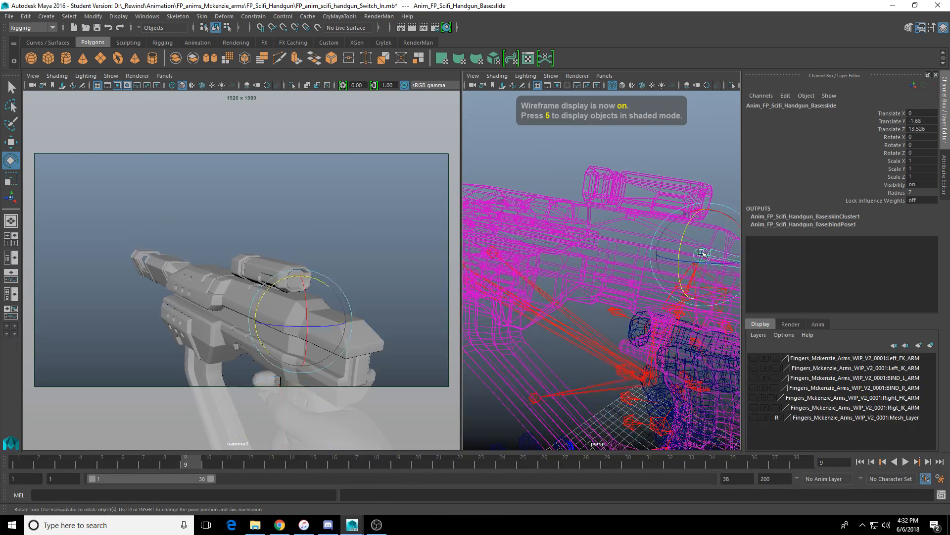
pyautogui.press('w')
pyautogui.scroll(-3, 702, 253)
pyautogui.keyDown('alt'); pyautogui.moveTo(702, 253); pyautogui.dragTo(659, 233); pyautogui.keyUp('alt')
pyautogui.doubleClick(10, 142)
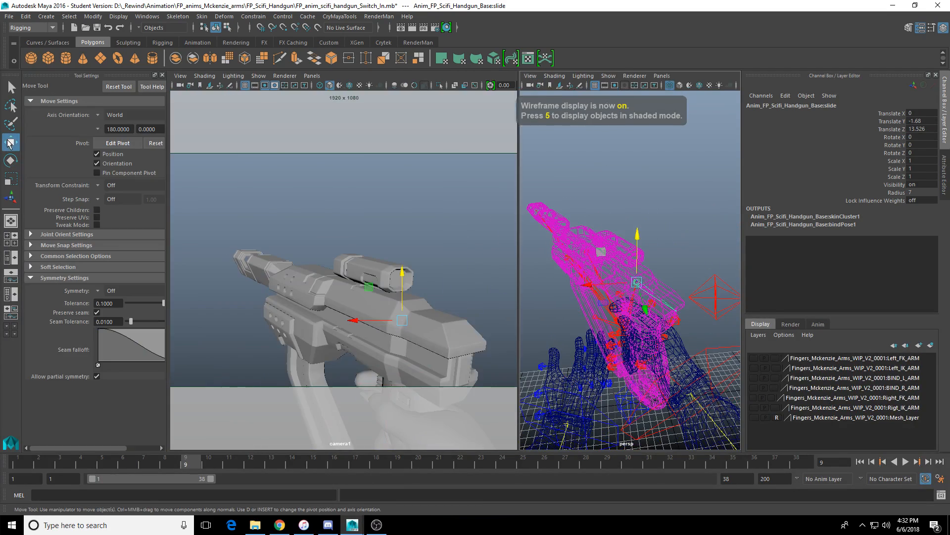
pyautogui.click(103, 118)
pyautogui.click(119, 130)
pyautogui.moveTo(169, 134); pyautogui.dragTo(204, 134)
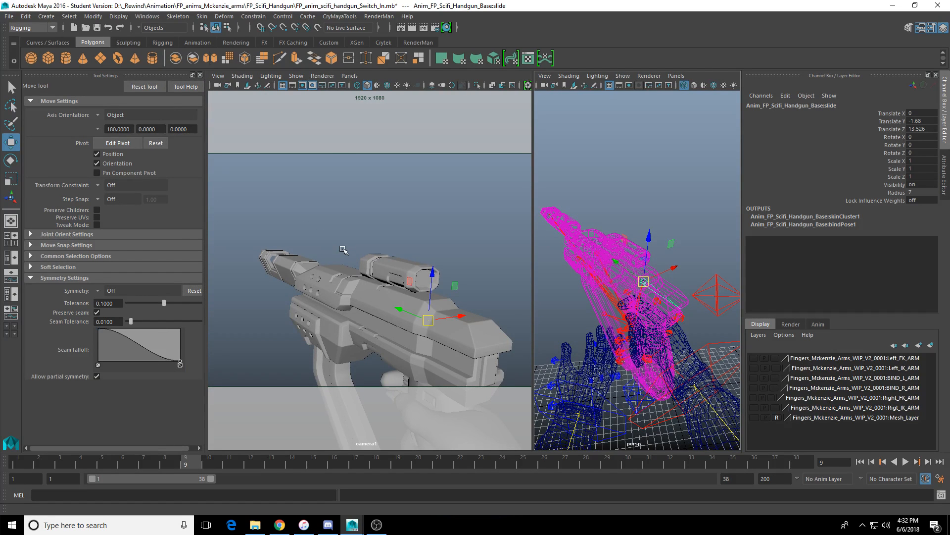
pyautogui.keyDown('alt'); pyautogui.moveTo(609, 243); pyautogui.dragTo(641, 250); pyautogui.keyUp('alt')
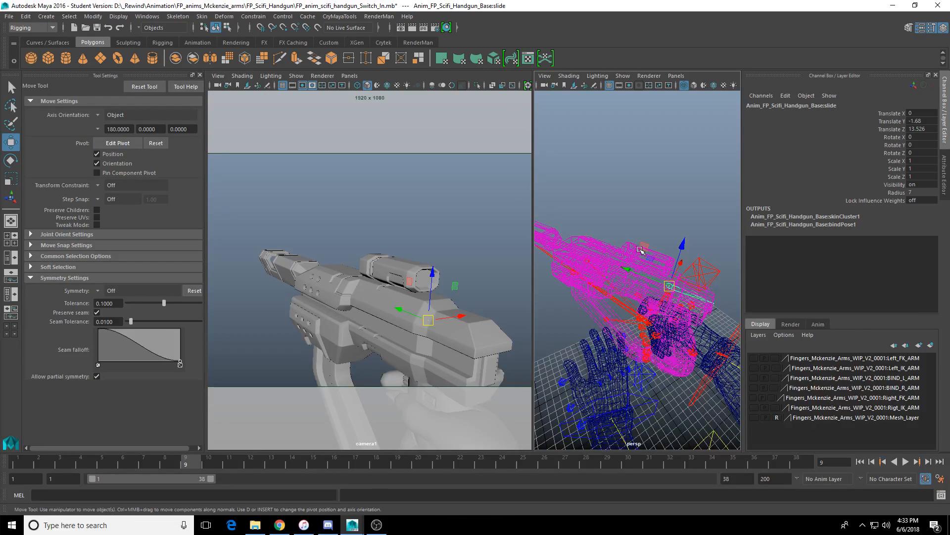
pyautogui.click(200, 76)
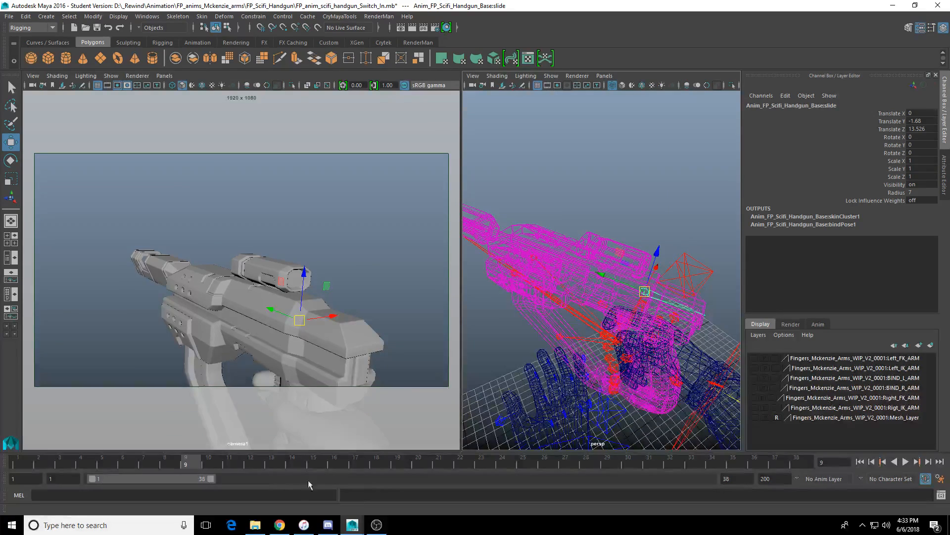
# Step: Key the slide joint at frame 7, pull it back to about Translate Y -12.463 at frame 10, and hold that pose at frame 15
pyautogui.moveTo(167, 462); pyautogui.dragTo(215, 465)
pyautogui.press('s')
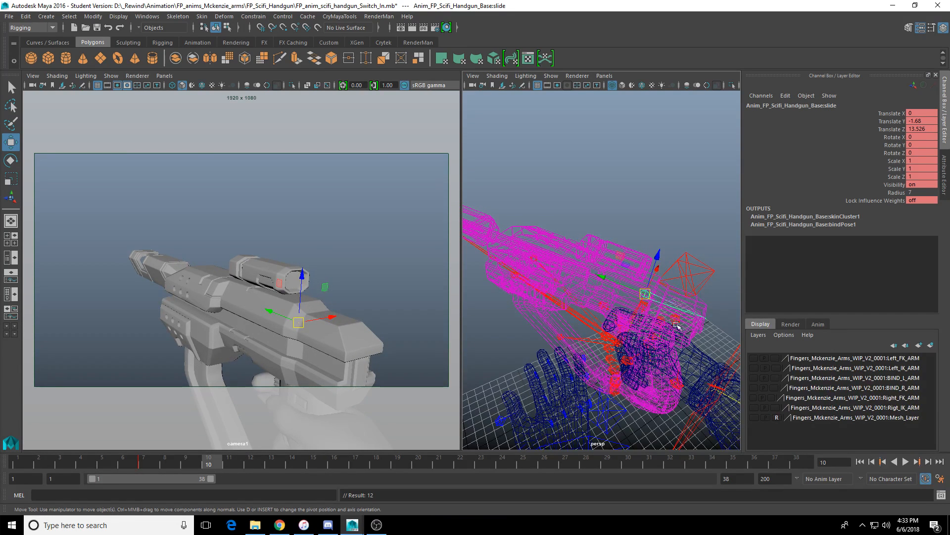
pyautogui.moveTo(627, 290); pyautogui.dragTo(667, 315)
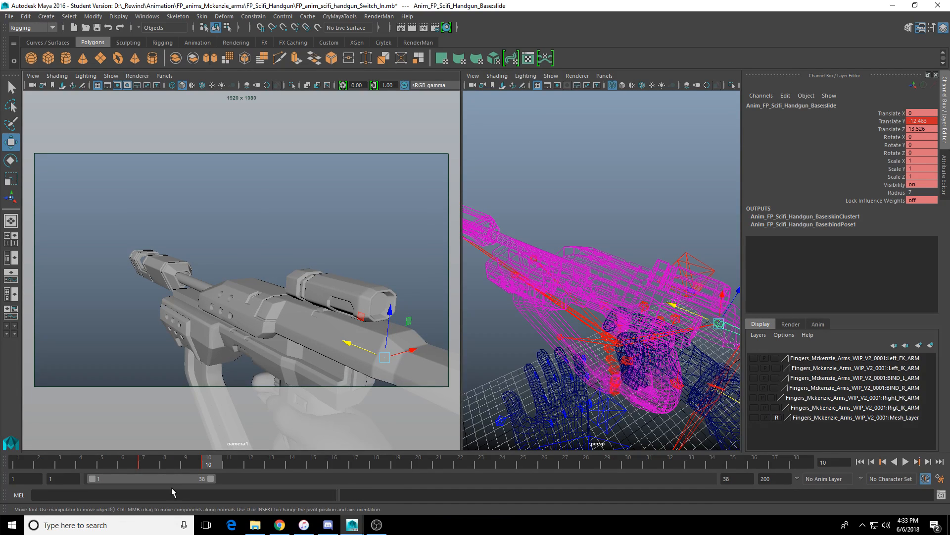
pyautogui.moveTo(199, 461)
pyautogui.mouseDown()
pyautogui.moveTo(130, 465)
pyautogui.moveTo(370, 463)
pyautogui.moveTo(298, 471)
pyautogui.moveTo(314, 473)
pyautogui.moveTo(379, 466)
pyautogui.mouseUp()
pyautogui.press('s')
# Step: Copy the slide joint's frame 7 key to frame 18 and play back the animation in an enlarged camera view
pyautogui.click(143, 461)
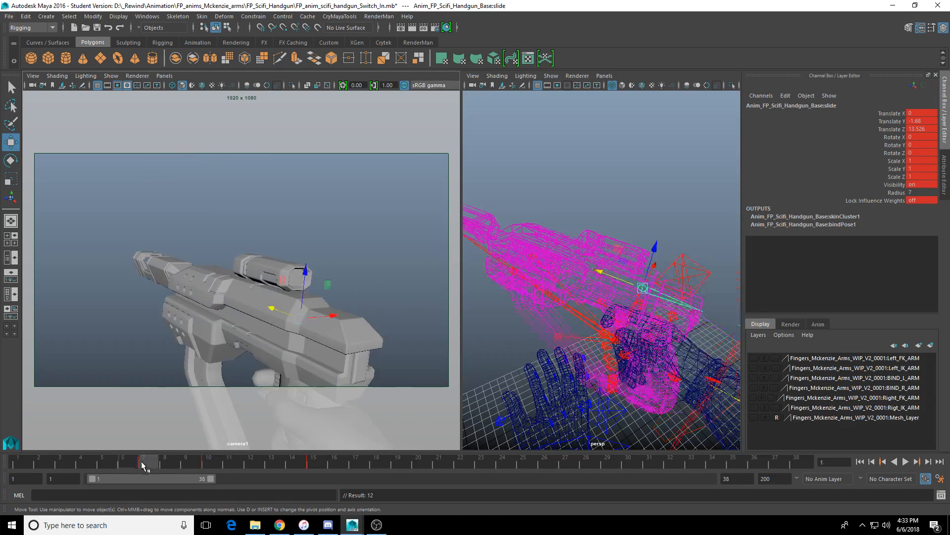
pyautogui.rightClick(143, 462)
pyautogui.click(185, 324)
pyautogui.rightClick(161, 464)
pyautogui.click(203, 328)
pyautogui.hotkey('alt', 'v')
pyautogui.click(397, 464)
pyautogui.rightClick(401, 464)
pyautogui.moveTo(474, 334)
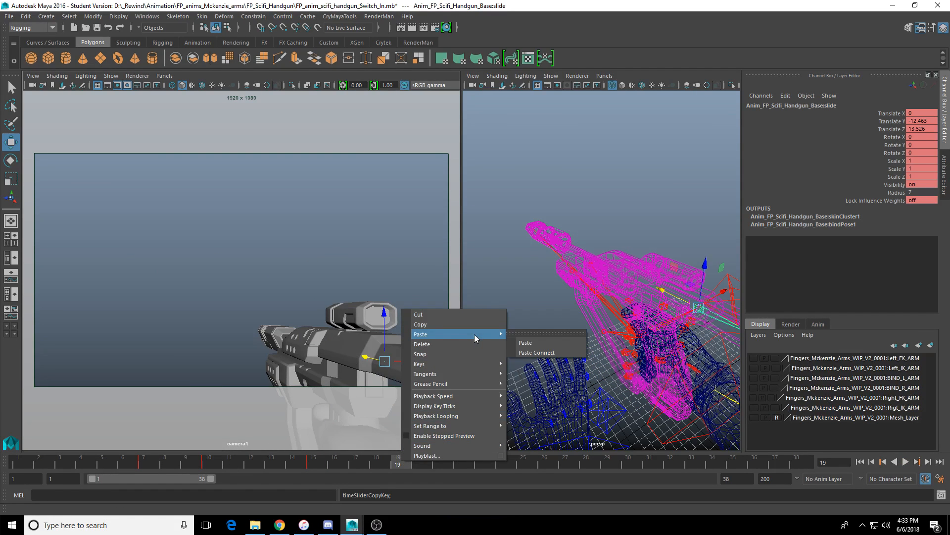
pyautogui.click(529, 344)
pyautogui.moveTo(382, 464)
pyautogui.keyDown('shift'); pyautogui.mouseDown()
pyautogui.moveTo(413, 466)
pyautogui.moveTo(361, 470)
pyautogui.moveTo(375, 470)
pyautogui.mouseUp(); pyautogui.keyUp('shift')
pyautogui.click(275, 464)
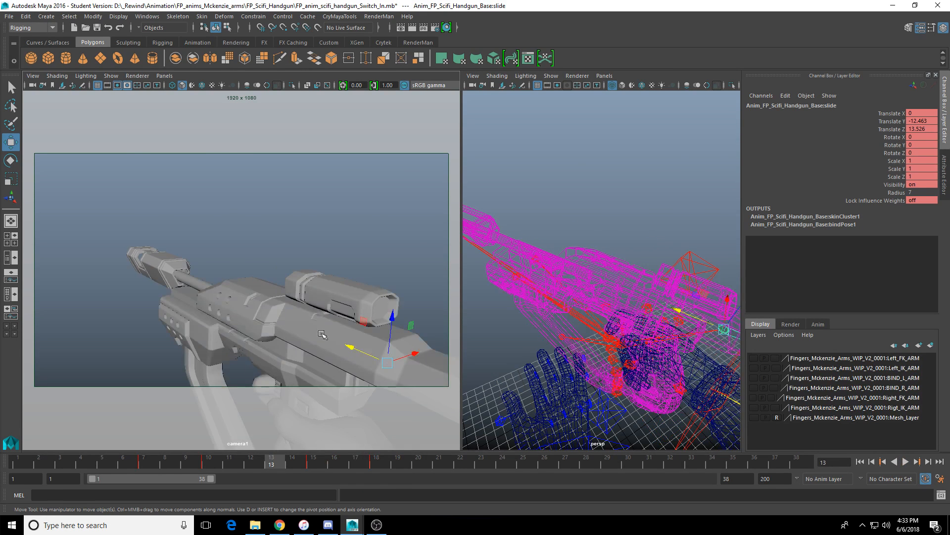
pyautogui.press('space')
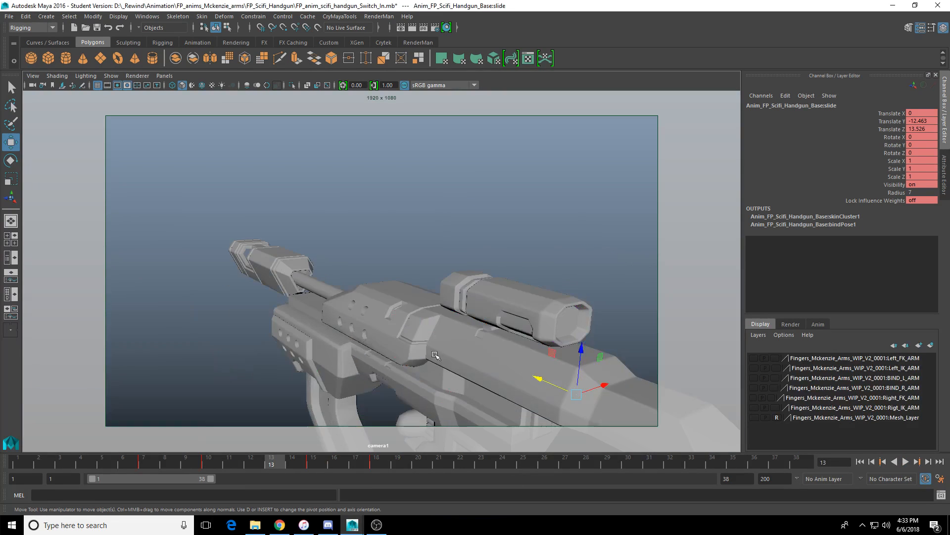
pyautogui.click(906, 462)
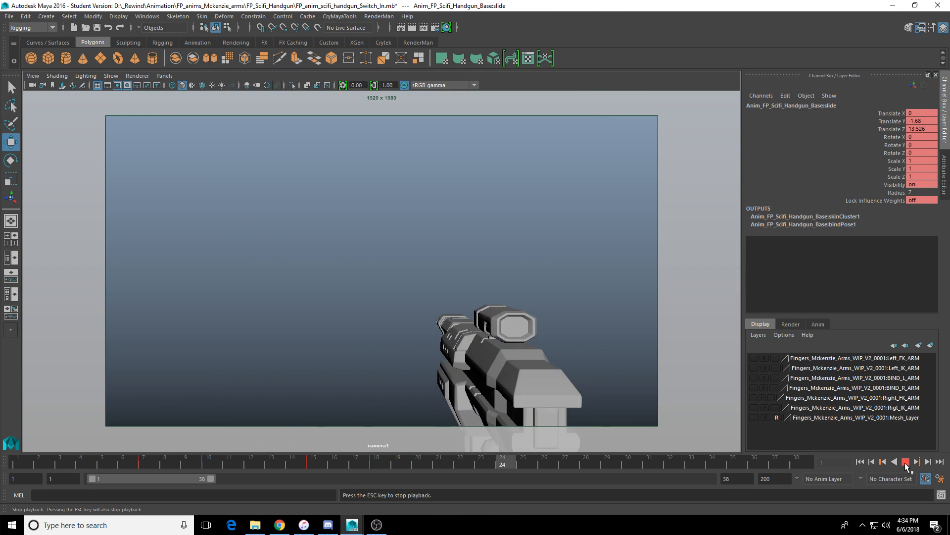
pyautogui.click(905, 462)
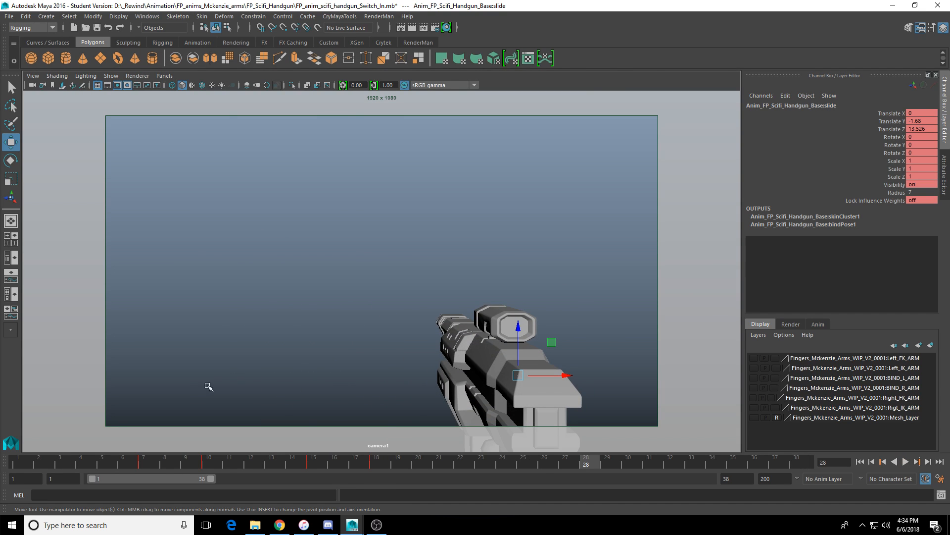
# Step: Try to move the left-hand IK control at frame 28, and inspect both hands around the handgun from several angles
pyautogui.press('space')
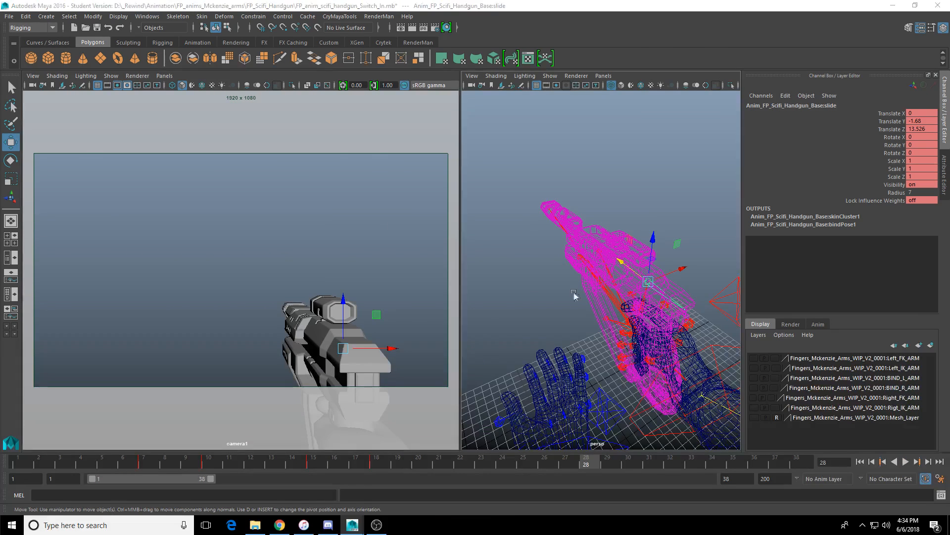
pyautogui.press('space')
pyautogui.keyDown('alt'); pyautogui.moveTo(515, 330); pyautogui.dragTo(510, 297); pyautogui.keyUp('alt')
pyautogui.click(490, 341)
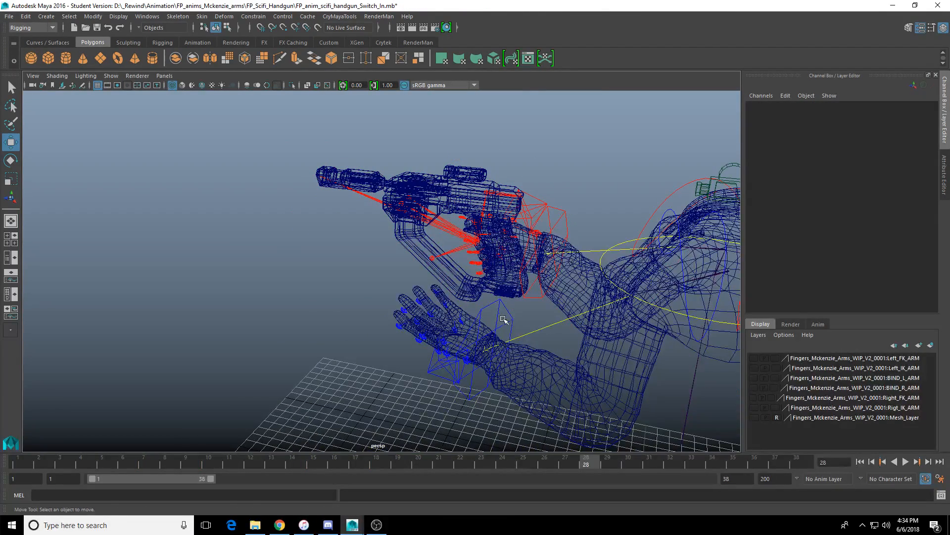
pyautogui.click(494, 333)
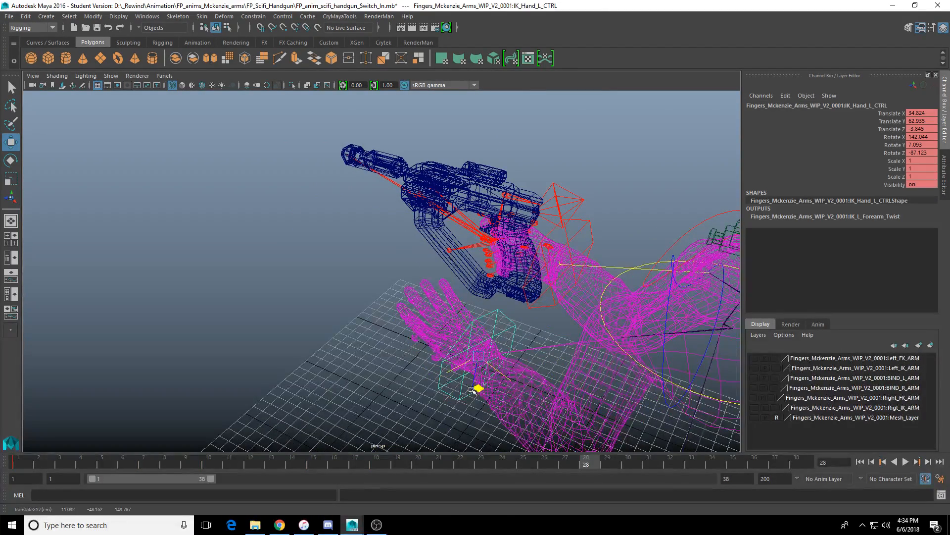
pyautogui.moveTo(473, 389); pyautogui.dragTo(496, 393)
pyautogui.keyDown('alt'); pyautogui.moveTo(601, 322); pyautogui.dragTo(511, 297); pyautogui.keyUp('alt')
pyautogui.keyDown('alt'); pyautogui.moveTo(511, 297); pyautogui.dragTo(454, 289, button='middle'); pyautogui.keyUp('alt')
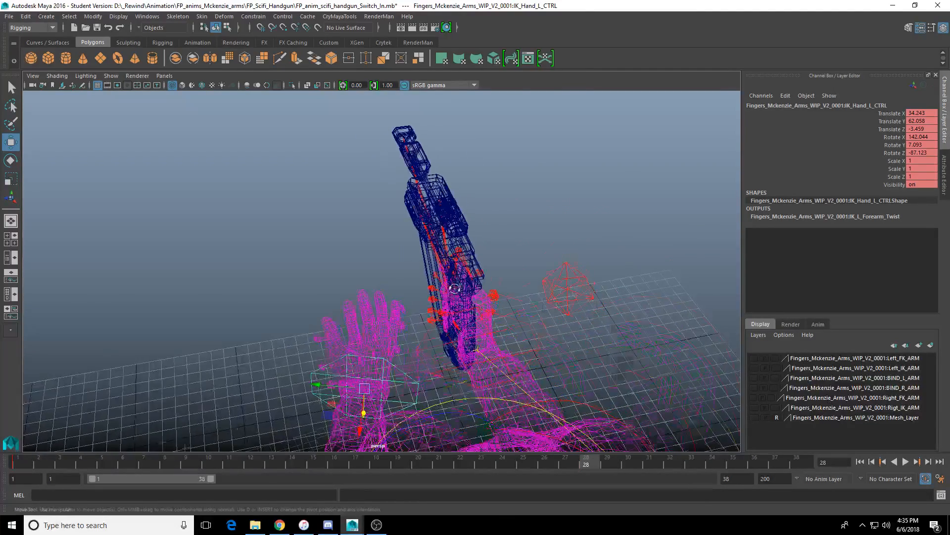
pyautogui.moveTo(455, 289)
pyautogui.keyDown('alt'); pyautogui.mouseDown()
pyautogui.moveTo(468, 278)
pyautogui.moveTo(36, 202)
pyautogui.mouseUp(); pyautogui.keyUp('alt')
pyautogui.press('5')
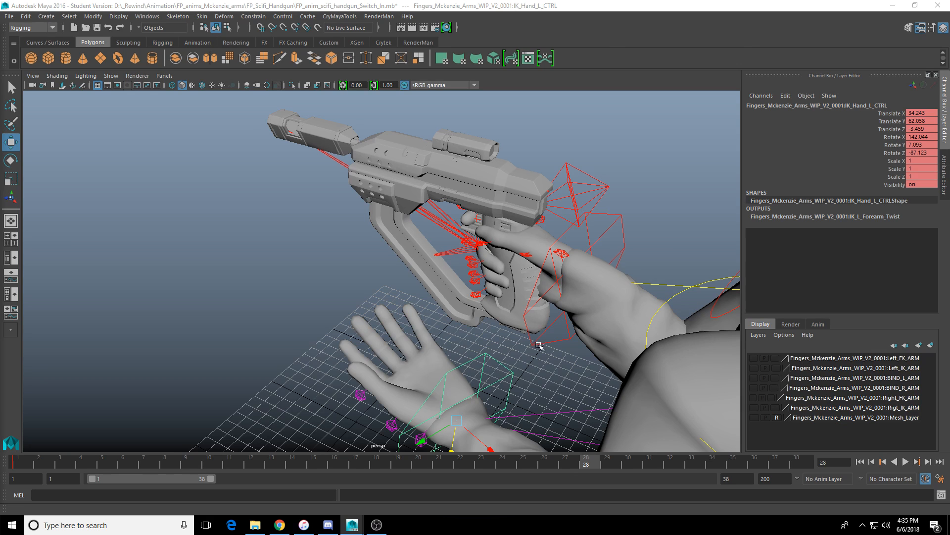
# Step: Retime the right-hand IK control's keys, moving frame 4 to 3 and frame 7 to 8, and play back the camera view
pyautogui.click(549, 345)
pyautogui.press('space')
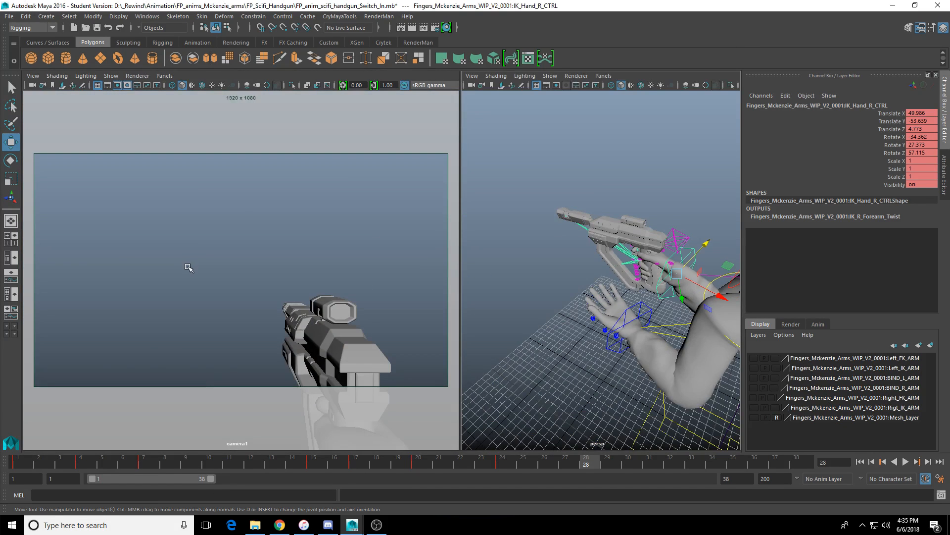
pyautogui.press('space')
pyautogui.moveTo(46, 463); pyautogui.dragTo(162, 464)
pyautogui.click(92, 465)
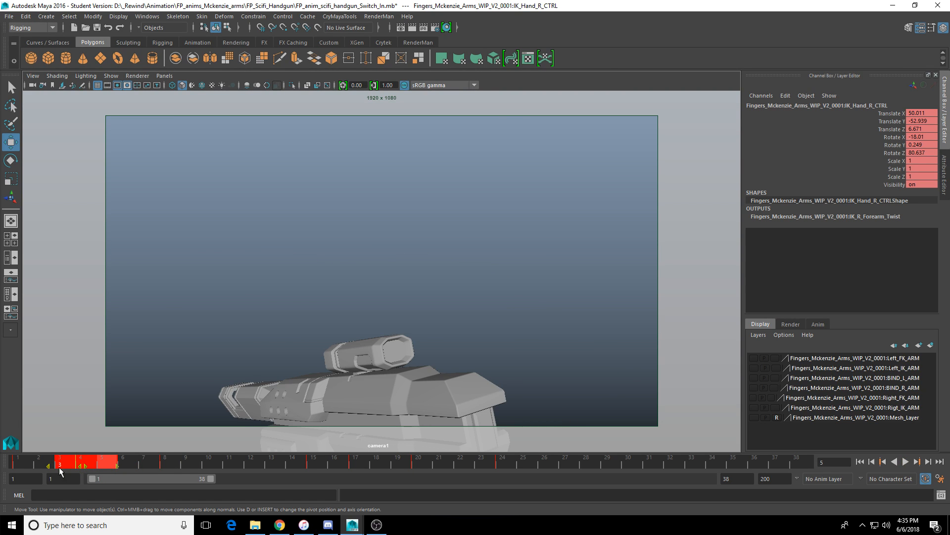
pyautogui.moveTo(84, 465); pyautogui.dragTo(208, 463)
pyautogui.click(906, 461)
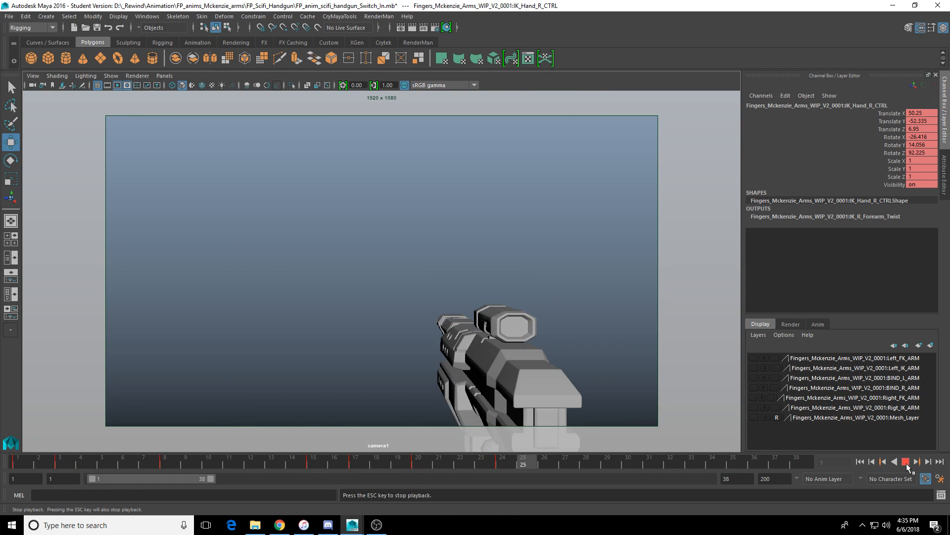
pyautogui.click(906, 461)
# Step: Review the right-hand motion in the camera view by scrubbing and replaying frames 1 to 22
pyautogui.click(197, 462)
pyautogui.moveTo(196, 462); pyautogui.dragTo(461, 466)
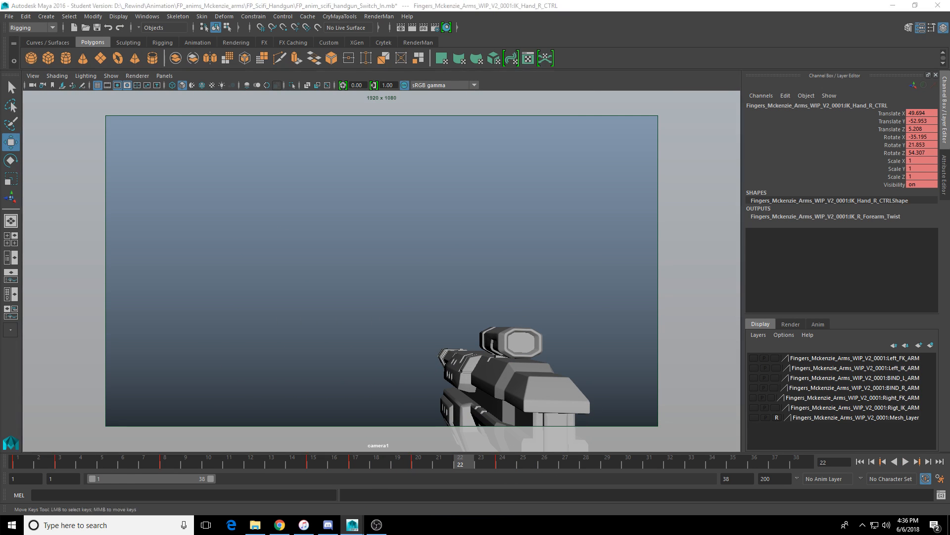
pyautogui.hotkey('alt', 'v')
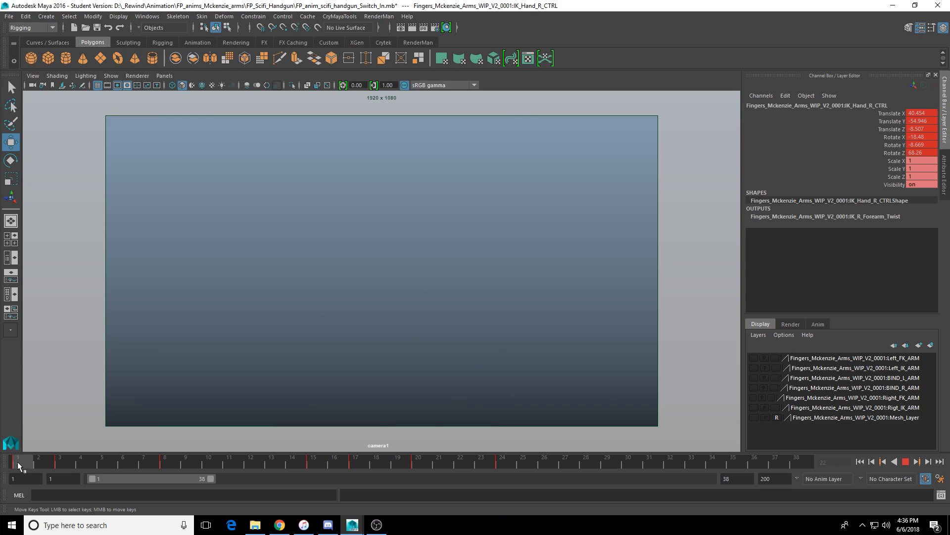
pyautogui.click(58, 464)
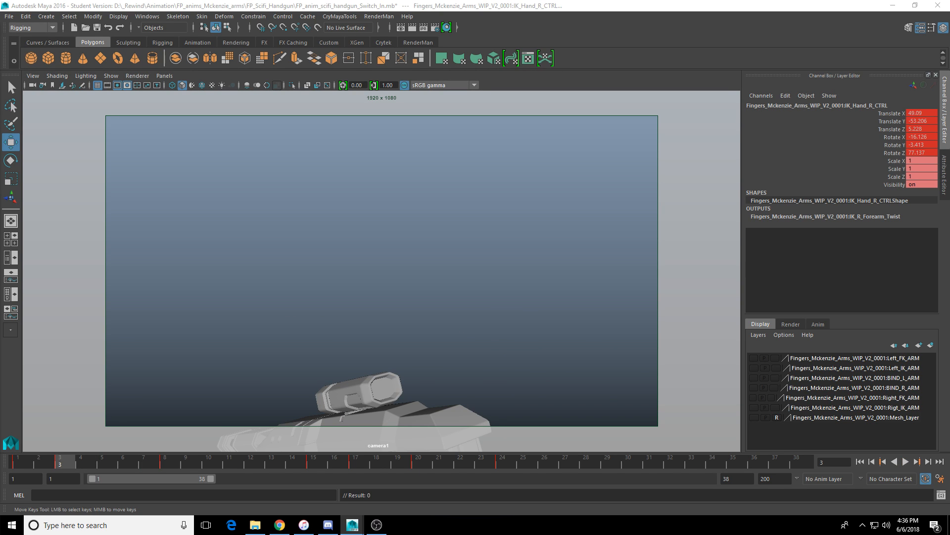
pyautogui.moveTo(145, 454)
pyautogui.mouseDown()
pyautogui.moveTo(87, 463)
pyautogui.moveTo(199, 463)
pyautogui.moveTo(167, 470)
pyautogui.moveTo(408, 459)
pyautogui.moveTo(322, 474)
pyautogui.moveTo(303, 466)
pyautogui.mouseUp()
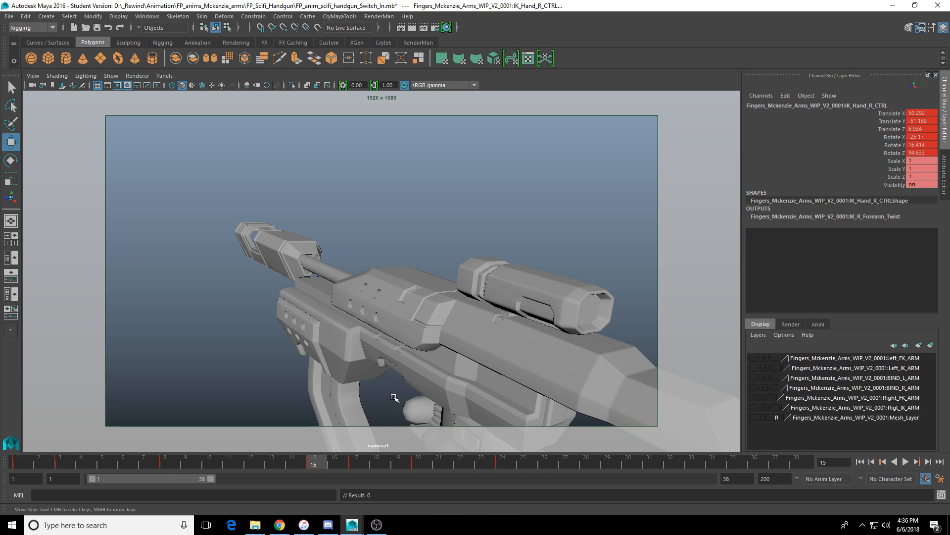
pyautogui.moveTo(321, 465); pyautogui.dragTo(355, 465)
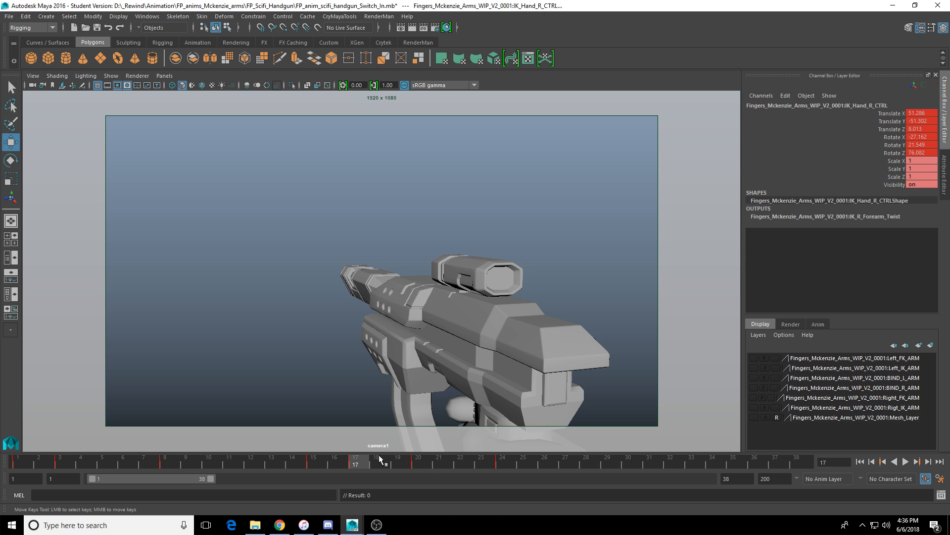
pyautogui.hotkey('alt', 'v')
pyautogui.click(313, 460)
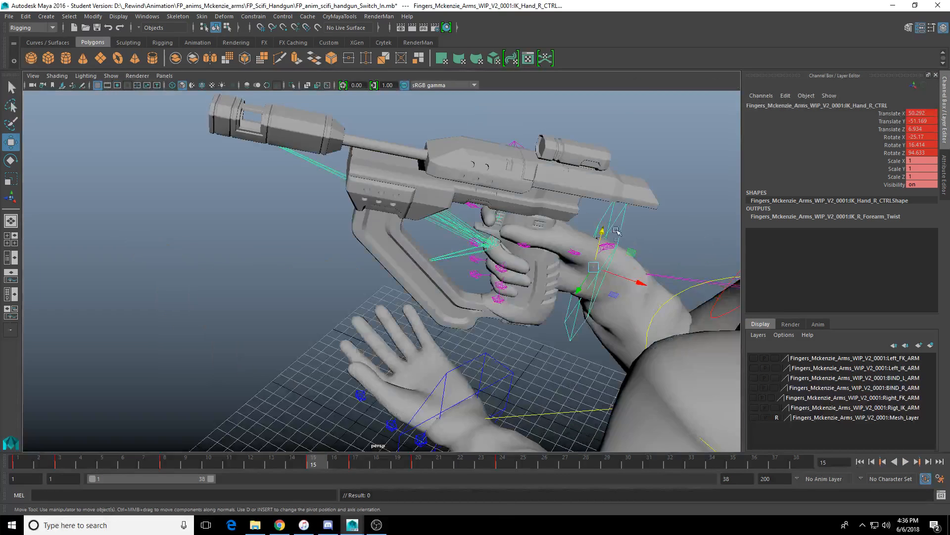
# Step: Select the handgun's slide joint through wireframe display and inspect its pulled-back pose at frame 15 in the perspective and camera views
pyautogui.keyDown('alt'); pyautogui.moveTo(621, 271); pyautogui.dragTo(554, 347, button='middle'); pyautogui.keyUp('alt')
pyautogui.scroll(5, 545, 307)
pyautogui.press('4')
pyautogui.scroll(-1, 523, 266)
pyautogui.keyDown('alt'); pyautogui.moveTo(548, 283); pyautogui.dragTo(559, 278); pyautogui.keyUp('alt')
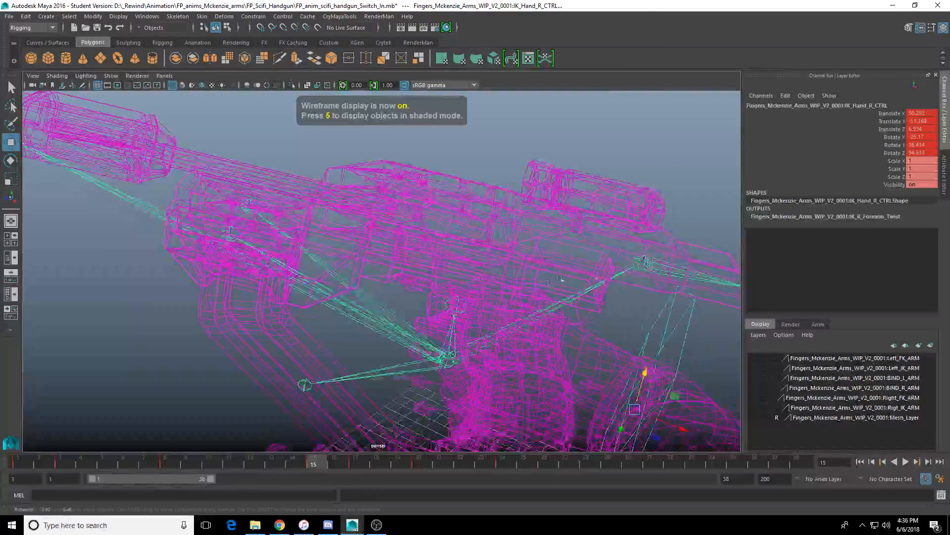
pyautogui.click(642, 262)
pyautogui.scroll(-3, 581, 299)
pyautogui.keyDown('alt'); pyautogui.moveTo(581, 299); pyautogui.dragTo(581, 316, button='middle'); pyautogui.keyUp('alt')
pyautogui.press('5')
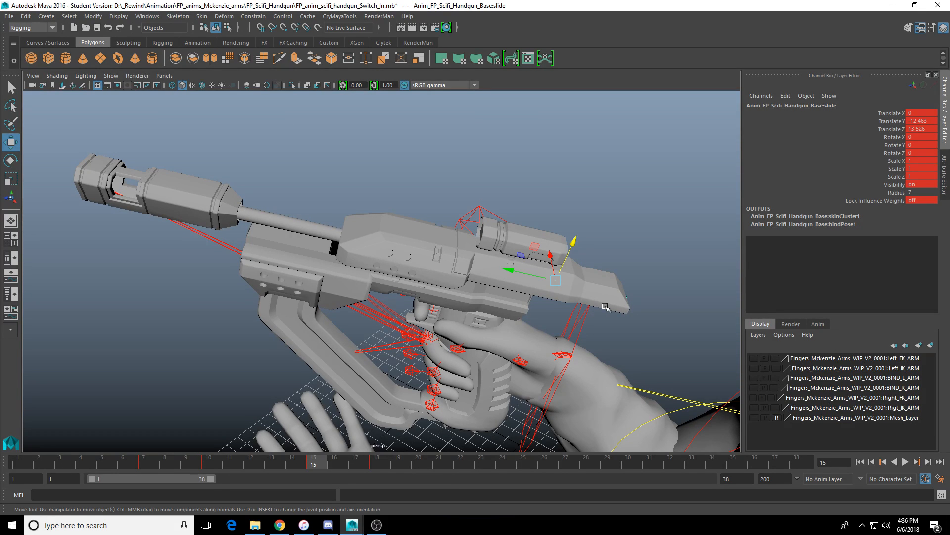
pyautogui.keyDown('alt'); pyautogui.moveTo(361, 285); pyautogui.dragTo(392, 284); pyautogui.keyUp('alt')
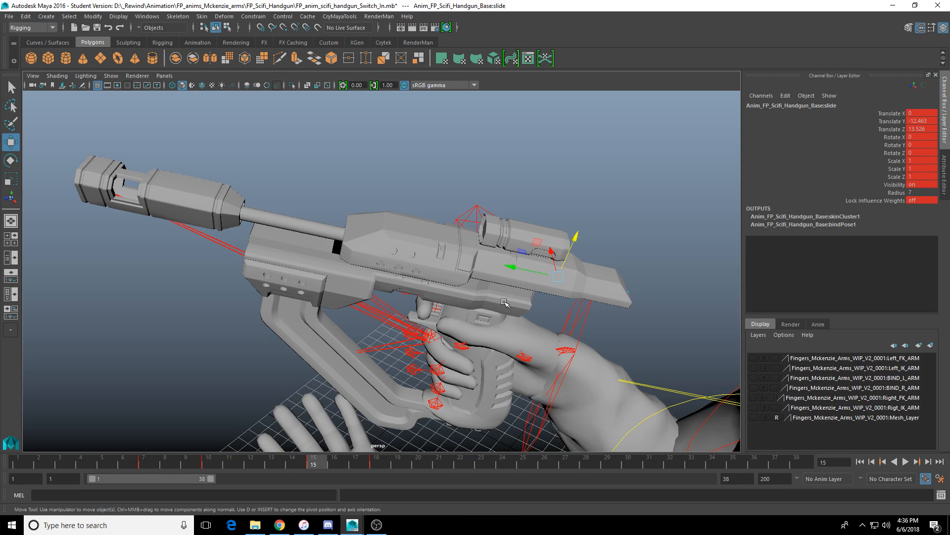
pyautogui.hotkey('ctrl', 'a')
pyautogui.hotkey('ctrl', 'a')
pyautogui.press('space')
pyautogui.press('space')
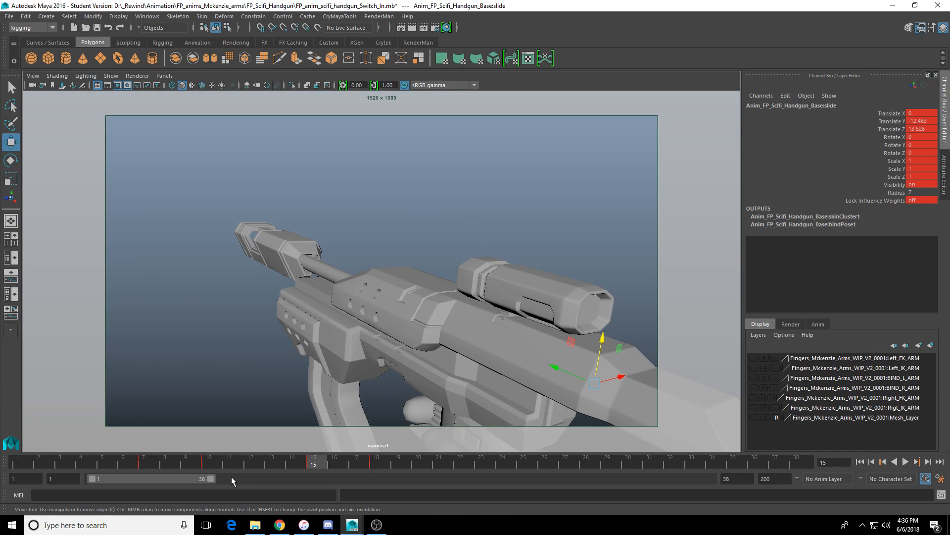
# Step: Check the slide's pull-back and release timing between frames 10 and 23 in the camera view
pyautogui.moveTo(314, 465)
pyautogui.mouseDown()
pyautogui.moveTo(367, 465)
pyautogui.moveTo(198, 461)
pyautogui.moveTo(328, 467)
pyautogui.mouseUp()
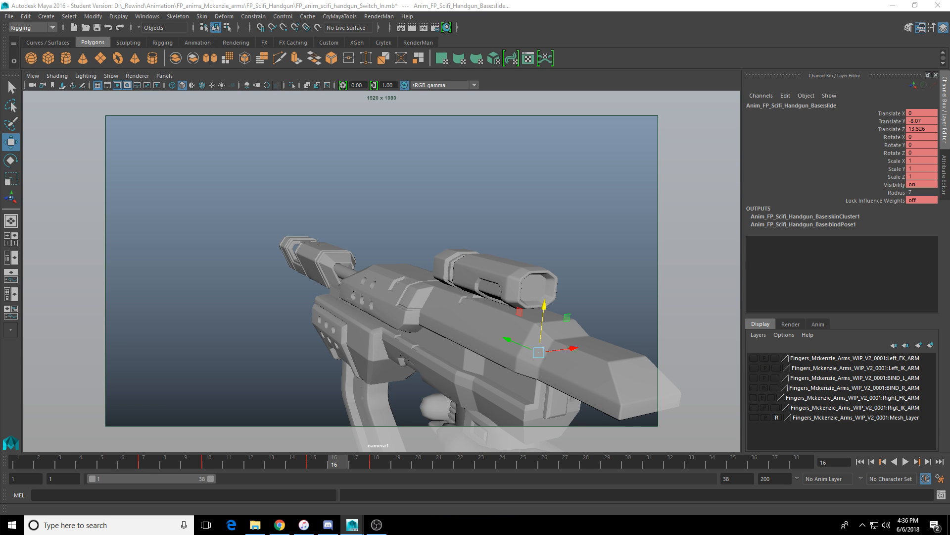
pyautogui.moveTo(277, 465); pyautogui.dragTo(481, 464)
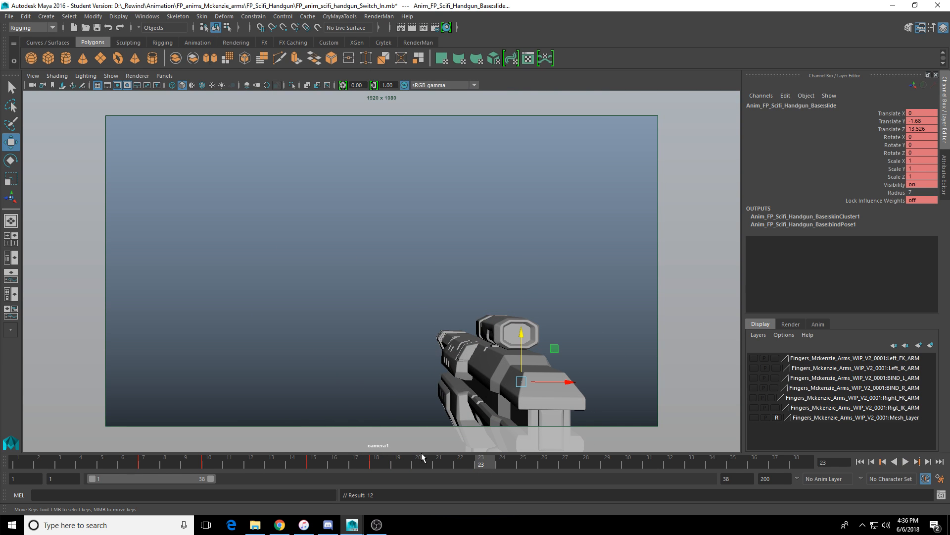
pyautogui.moveTo(422, 454); pyautogui.dragTo(316, 471)
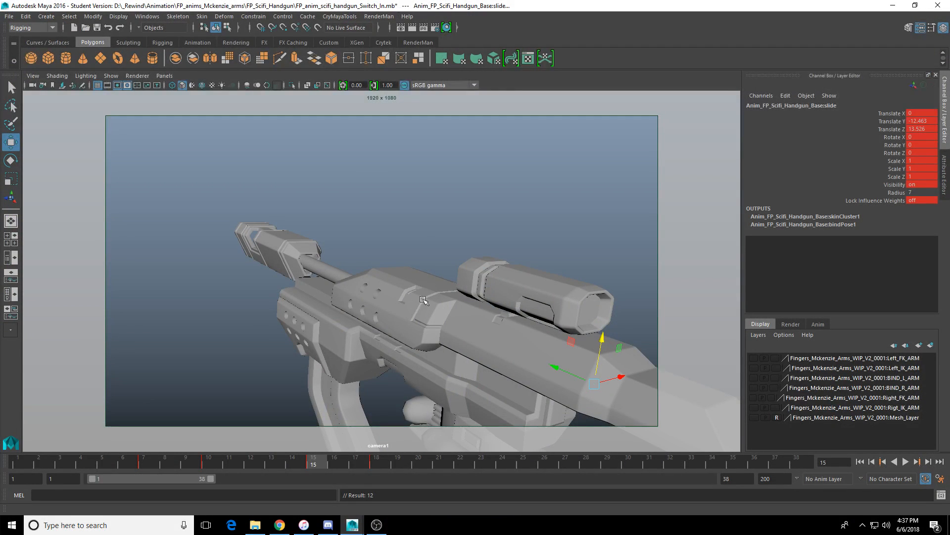
pyautogui.hotkey('alt', 'v')
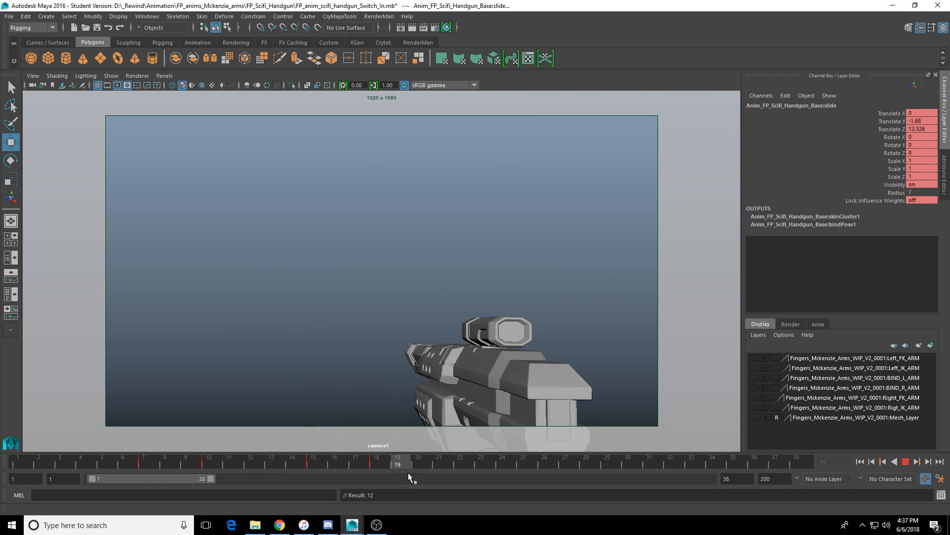
pyautogui.click(313, 465)
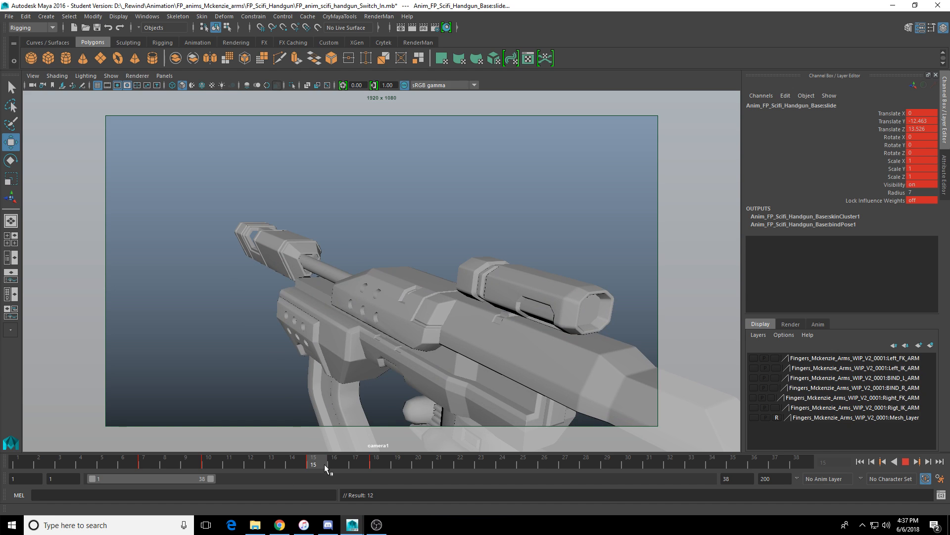
pyautogui.moveTo(325, 464)
pyautogui.mouseDown()
pyautogui.moveTo(181, 467)
pyautogui.moveTo(212, 465)
pyautogui.mouseUp()
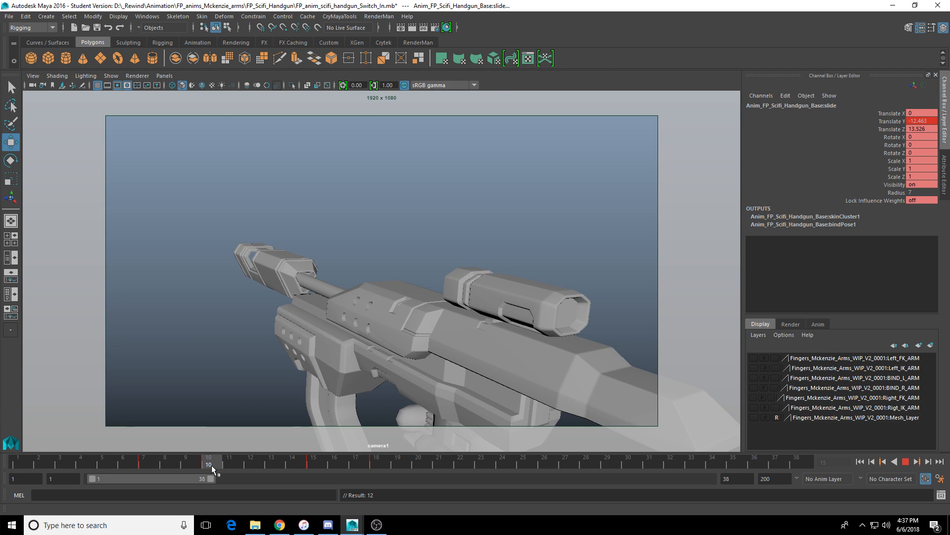
# Step: Select the right-hand IK control with the Rotate tool and preview the motion around frames 10 and 11
pyautogui.press('space')
pyautogui.press('space')
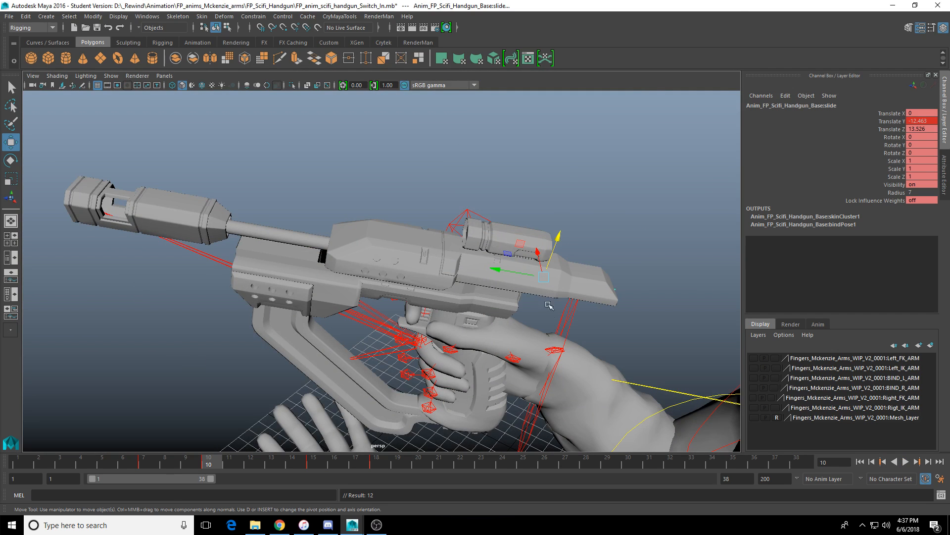
pyautogui.click(571, 325)
pyautogui.press('e')
pyautogui.press('space')
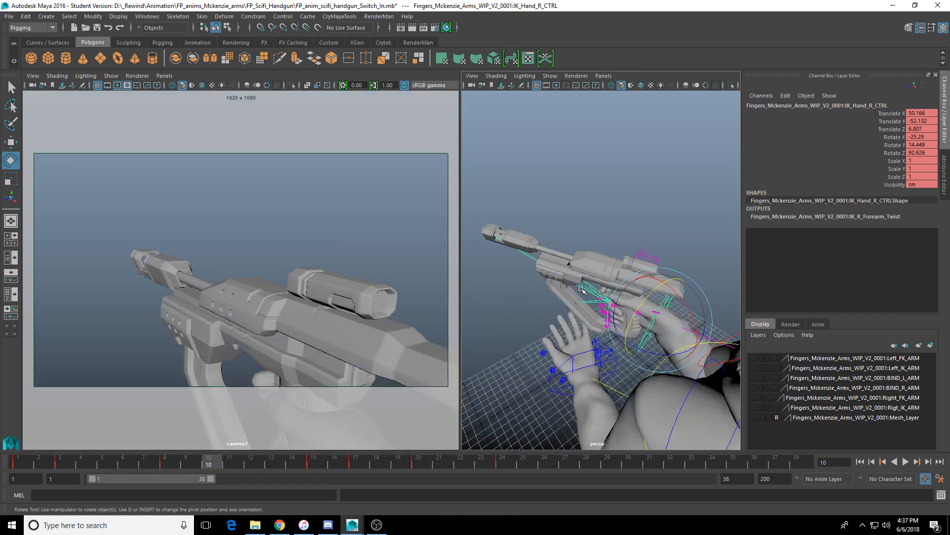
pyautogui.keyDown('alt'); pyautogui.moveTo(573, 269); pyautogui.dragTo(539, 302); pyautogui.keyUp('alt')
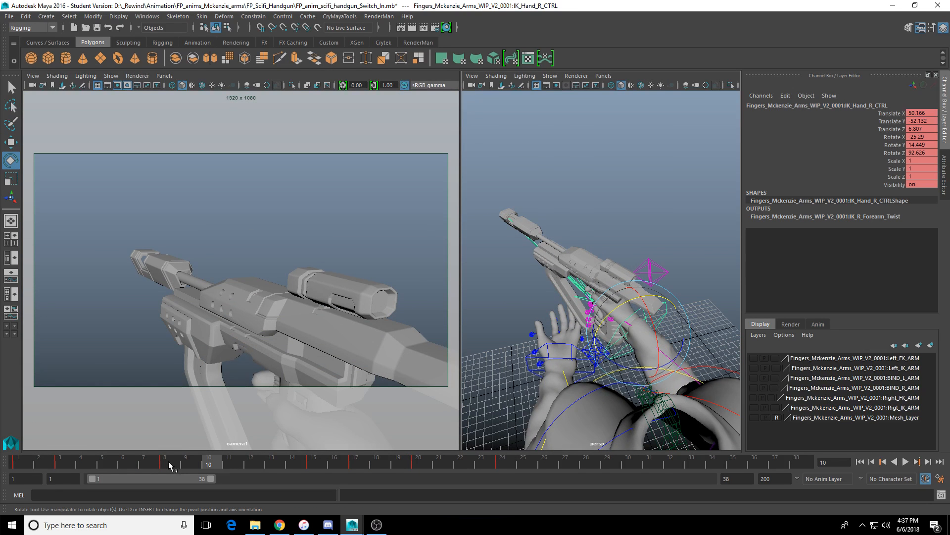
pyautogui.press('space')
pyautogui.hotkey('alt', 'v')
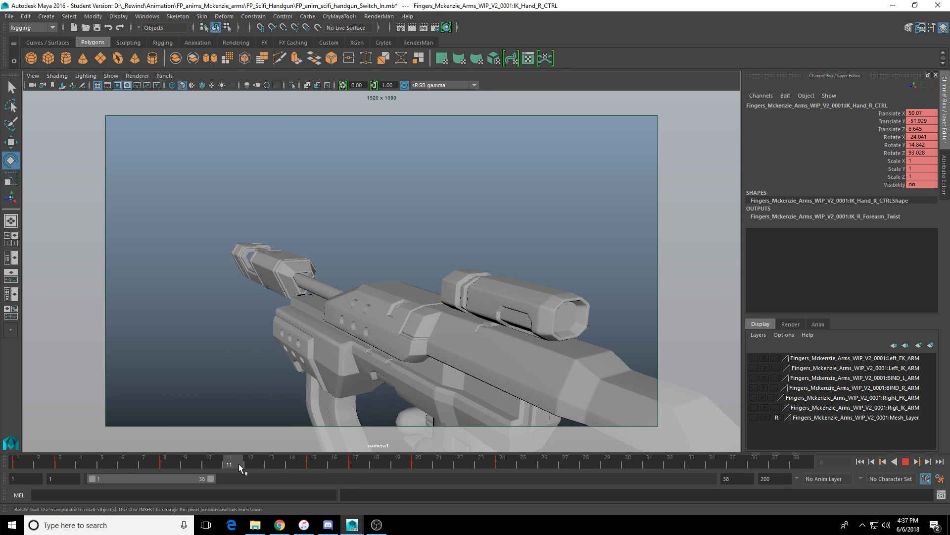
pyautogui.hotkey('alt', 'v')
# Step: Rotate the right-hand IK control at frame 11 to about X -14.21, Y 14.938, Z 95.859 and key its rotation
pyautogui.press('space')
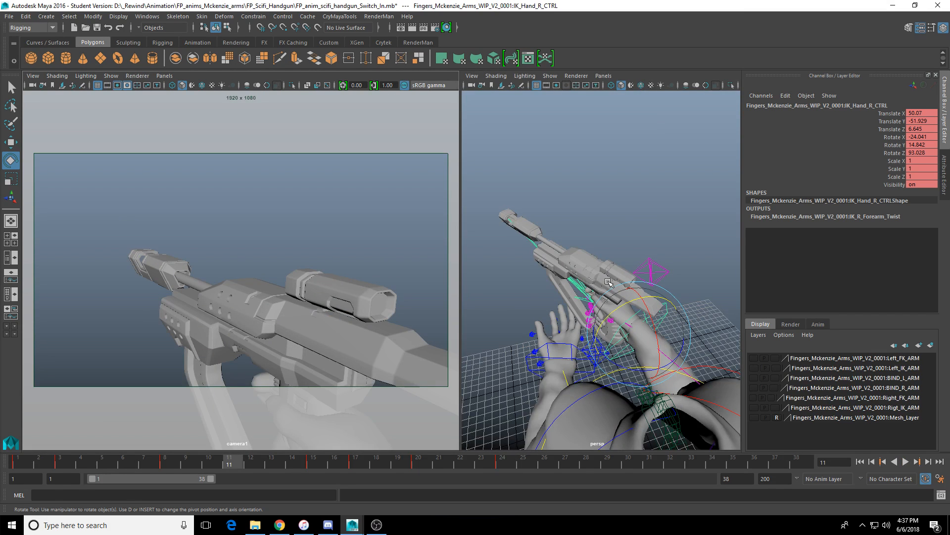
pyautogui.keyDown('alt'); pyautogui.moveTo(609, 282); pyautogui.dragTo(644, 313); pyautogui.keyUp('alt')
pyautogui.hotkey('shift', 'e')
pyautogui.hotkey('shift', 'e')
pyautogui.press('space')
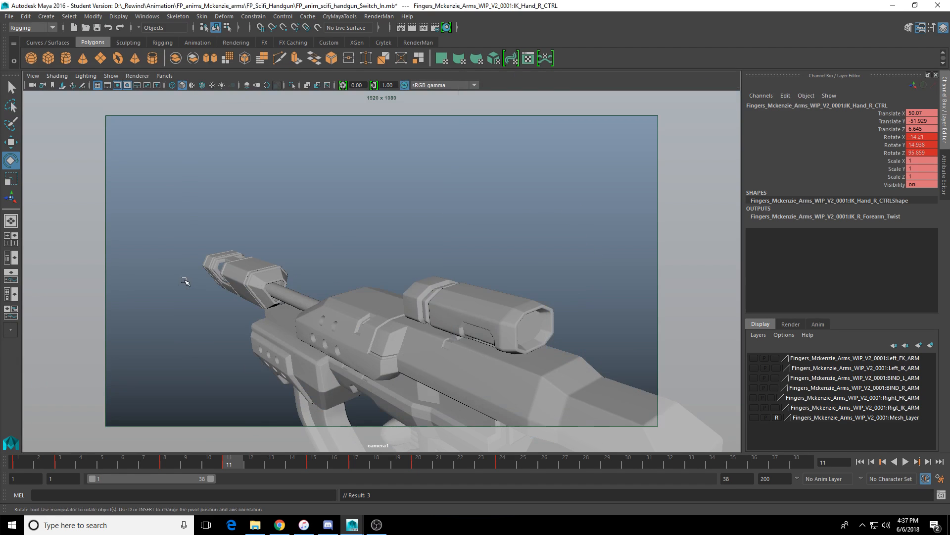
# Step: Play back the switch-in from the start in the camera view to judge the new frame 11 rotation
pyautogui.moveTo(231, 468); pyautogui.dragTo(18, 465)
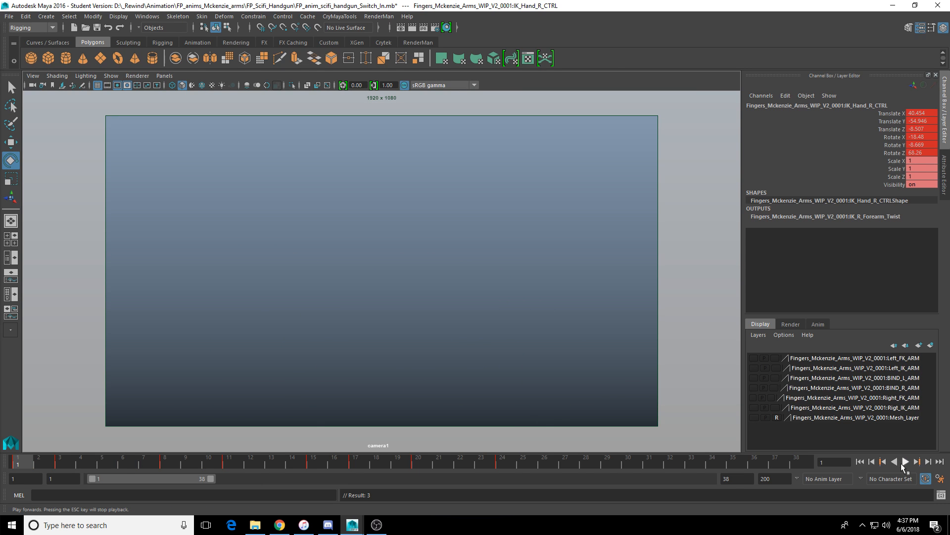
pyautogui.click(904, 462)
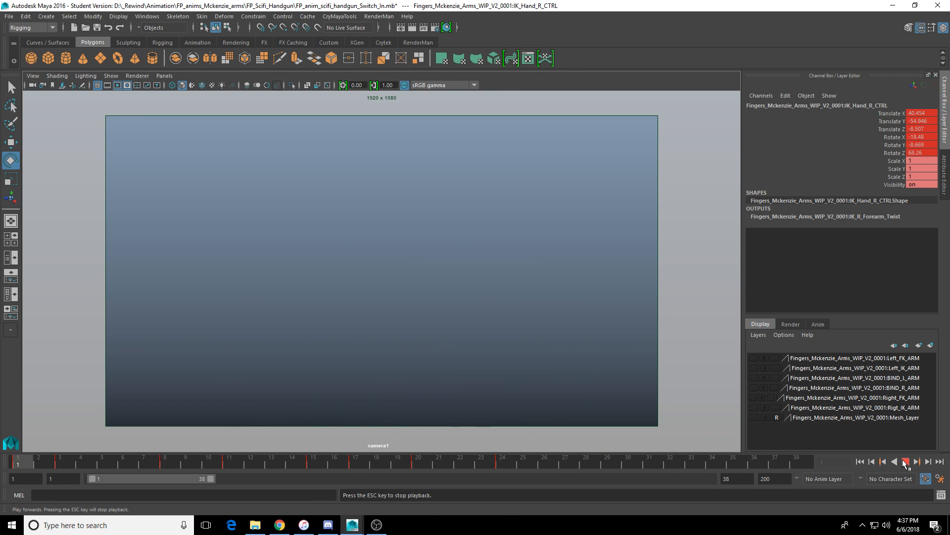
pyautogui.click(905, 461)
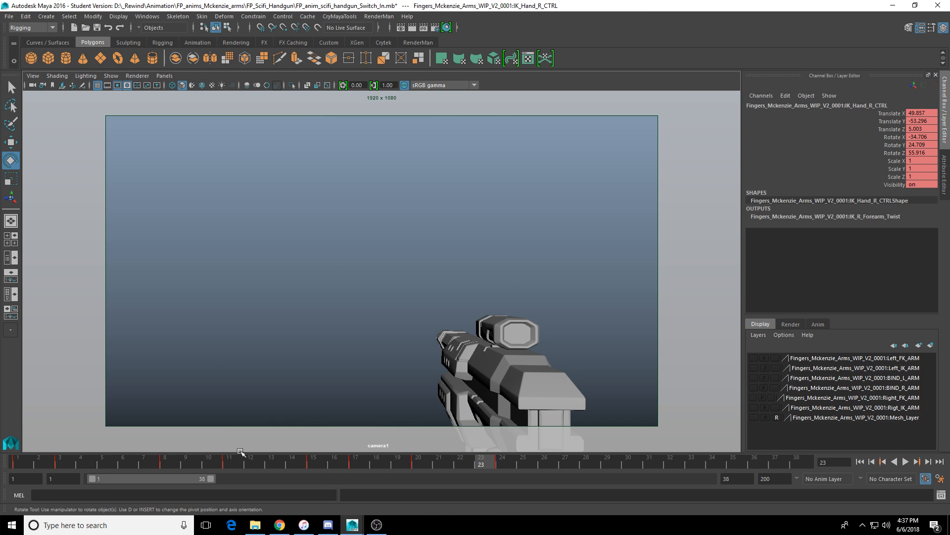
pyautogui.click(205, 462)
pyautogui.click(904, 461)
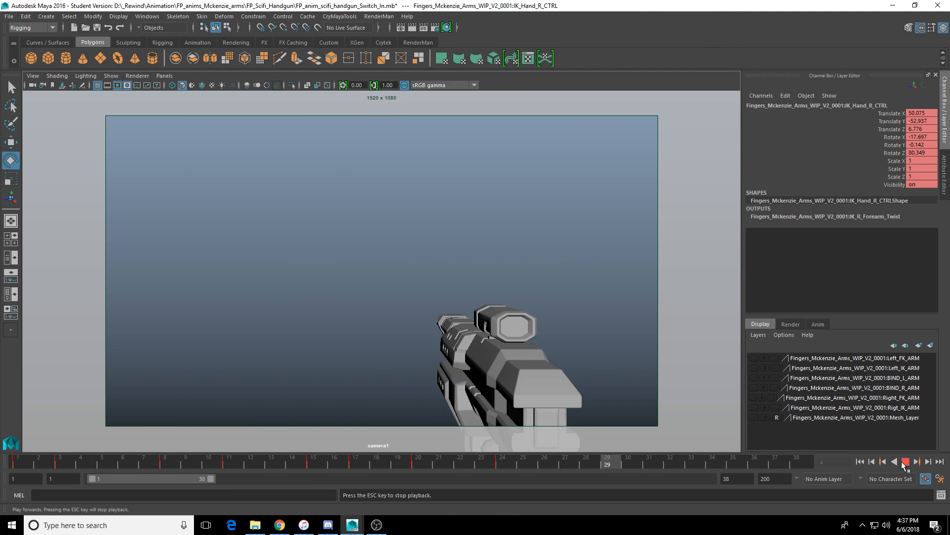
pyautogui.click(566, 467)
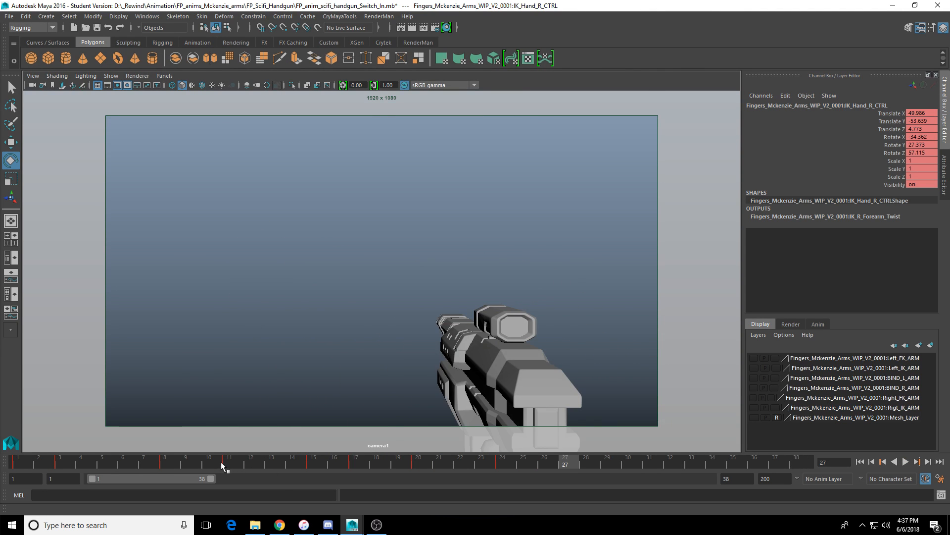
# Step: Refine the right-hand IK control's rotation at frame 11 to about X -16.846, Y 14.345, Z 94.677 and key it
pyautogui.moveTo(221, 467); pyautogui.dragTo(231, 465)
pyautogui.press('space')
pyautogui.press('space')
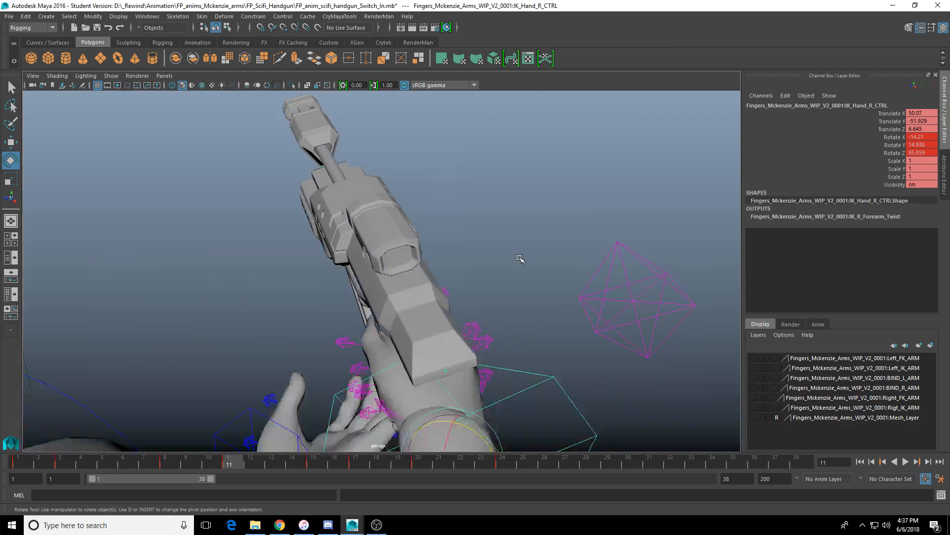
pyautogui.keyDown('alt'); pyautogui.moveTo(484, 301); pyautogui.dragTo(496, 371); pyautogui.keyUp('alt')
pyautogui.hotkey('shift', 'e')
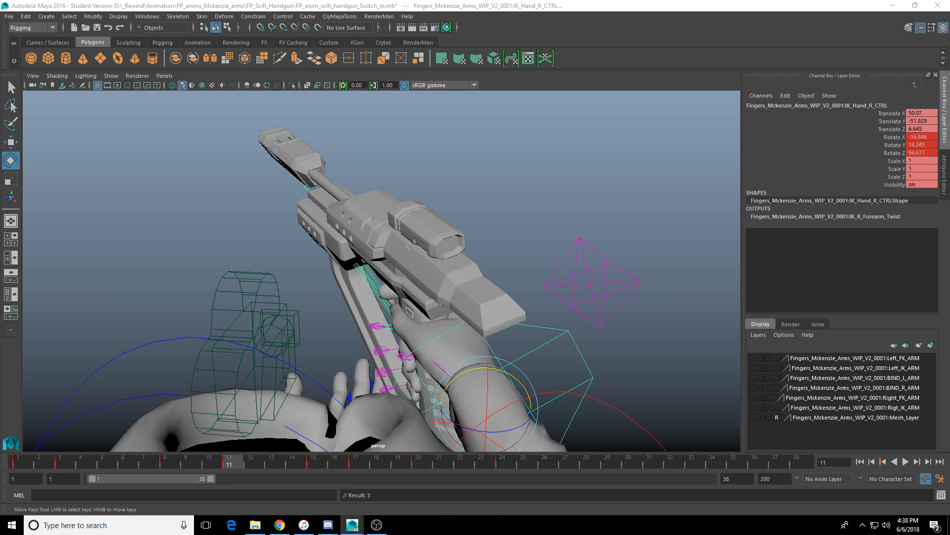
# Step: Play back the animation with the refined hand rotation in the enlarged camera view
pyautogui.press('space')
pyautogui.press('space')
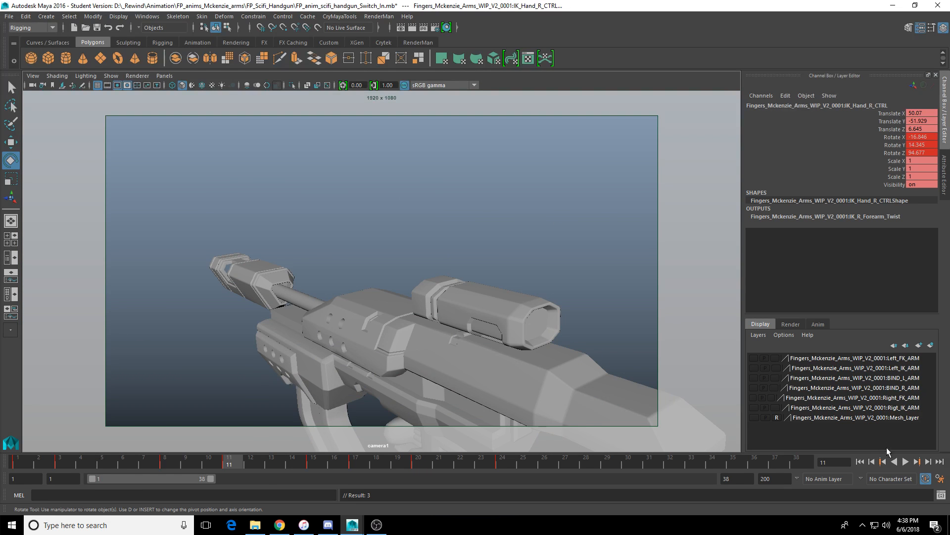
pyautogui.click(906, 461)
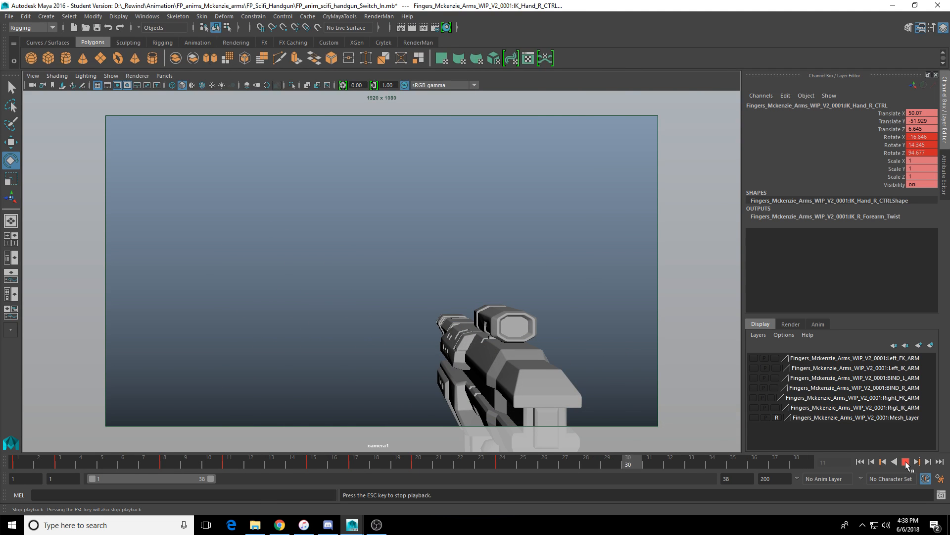
pyautogui.click(906, 462)
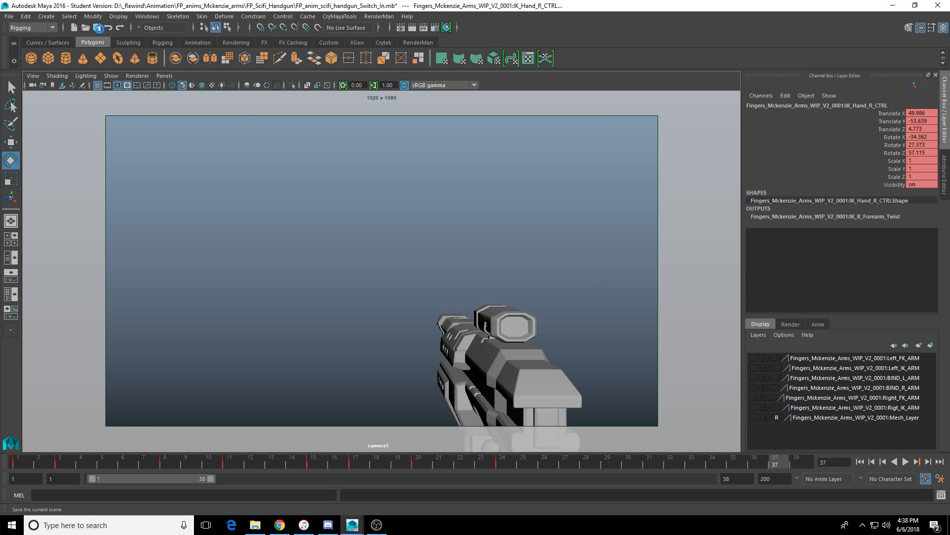
# Step: Save the switch-in scene and accept the student version notice
pyautogui.click(97, 28)
pyautogui.click(453, 271)
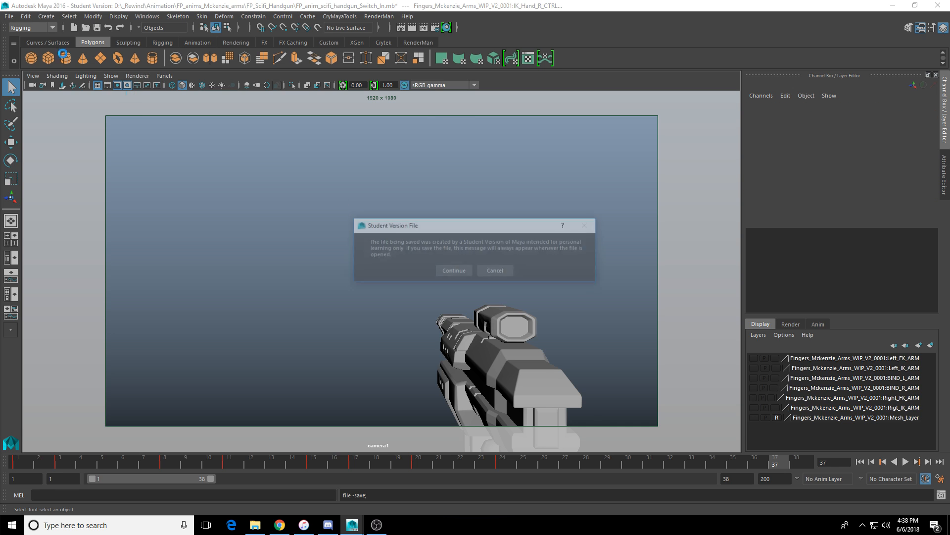
pyautogui.click(453, 272)
# Step: Open the base scene FP_anim_scifi_handgun_base.mb
pyautogui.click(9, 16)
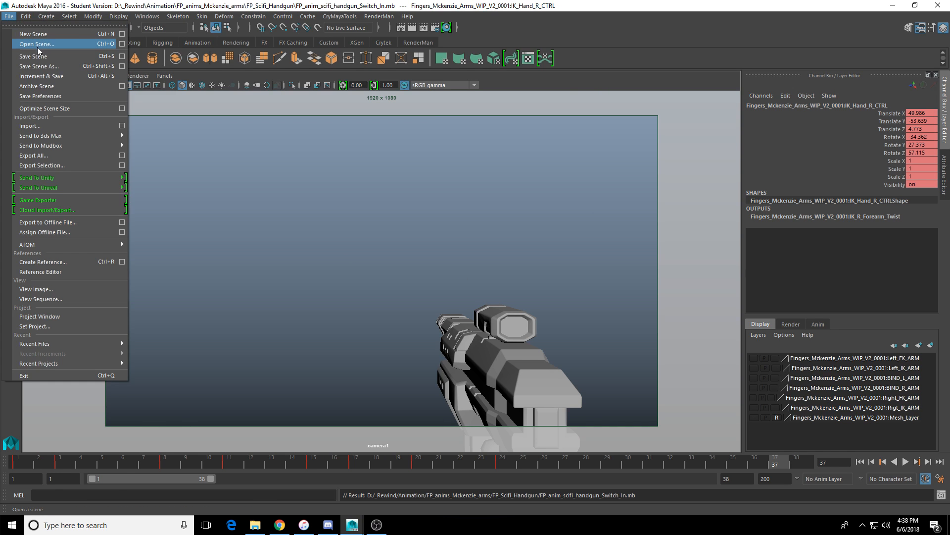
pyautogui.click(37, 45)
pyautogui.doubleClick(199, 126)
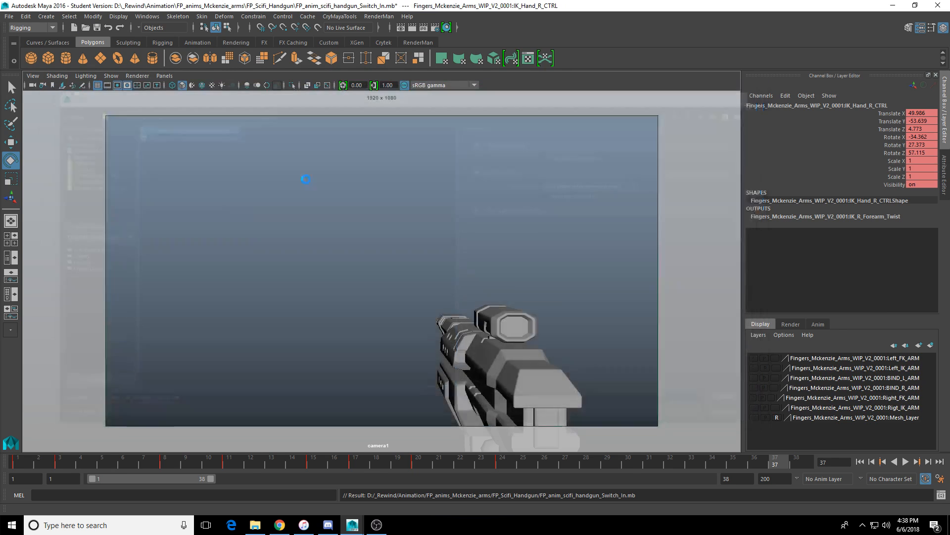
# Step: Save the base scene as FP_anim_scifi_handgun_Reload.mb in the FP_Scifi_Handgun folder, accepting the student version notice
pyautogui.click(7, 16)
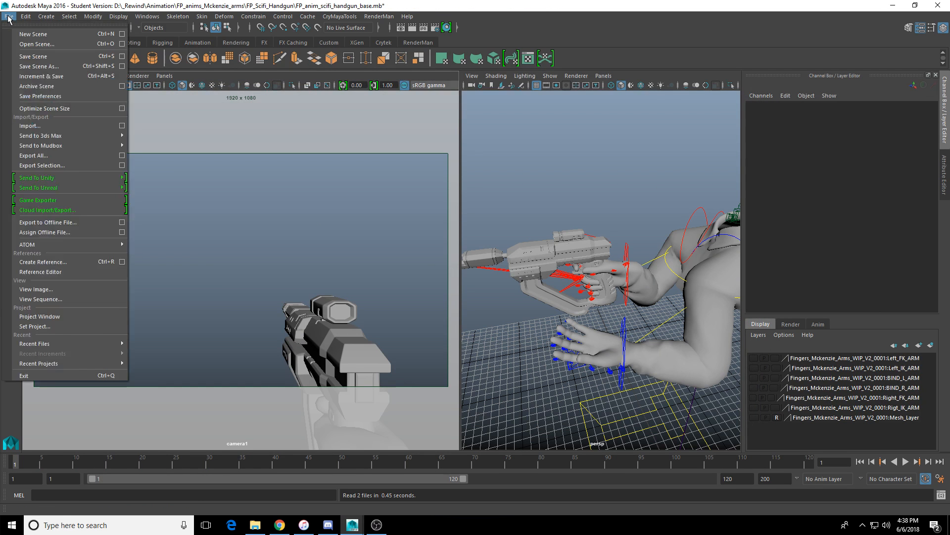
pyautogui.click(35, 63)
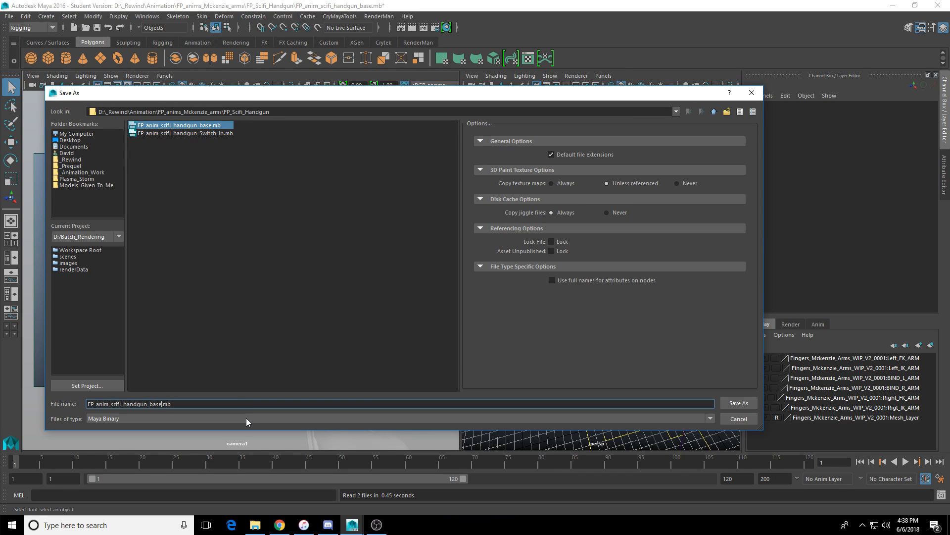
pyautogui.press('Left')
pyautogui.press('Left')
pyautogui.press('Left')
pyautogui.press('BackSpace')
pyautogui.press('BackSpace')
pyautogui.press('BackSpace')
pyautogui.press('BackSpace')
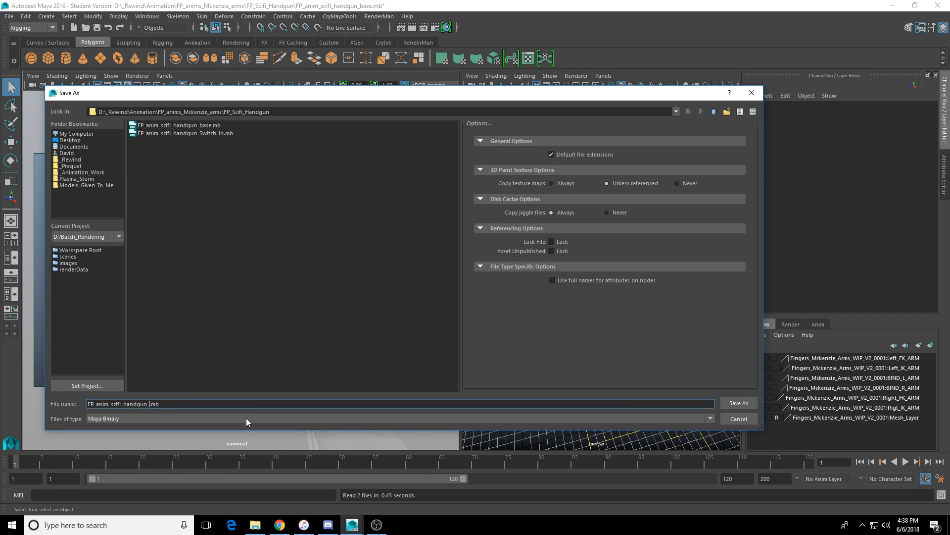
pyautogui.write('Reload')
pyautogui.press('Return')
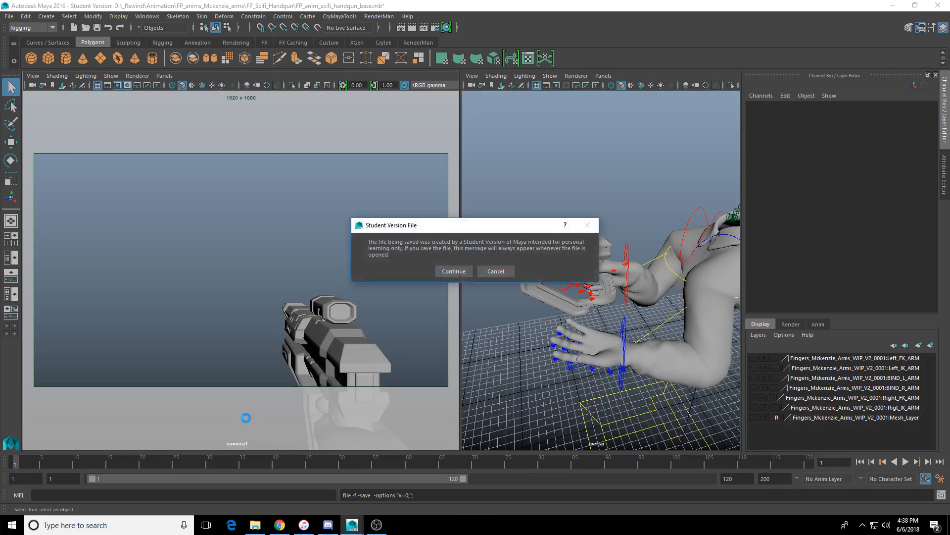
pyautogui.click(446, 272)
pyautogui.click(452, 270)
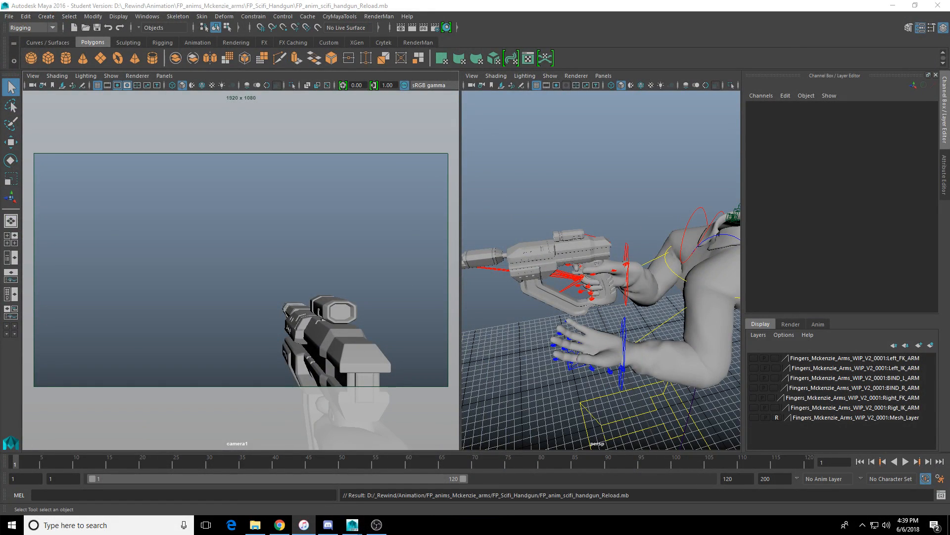
# Step: Select the right-hand IK control around the wrist of the hand holding the gun
pyautogui.click(691, 353)
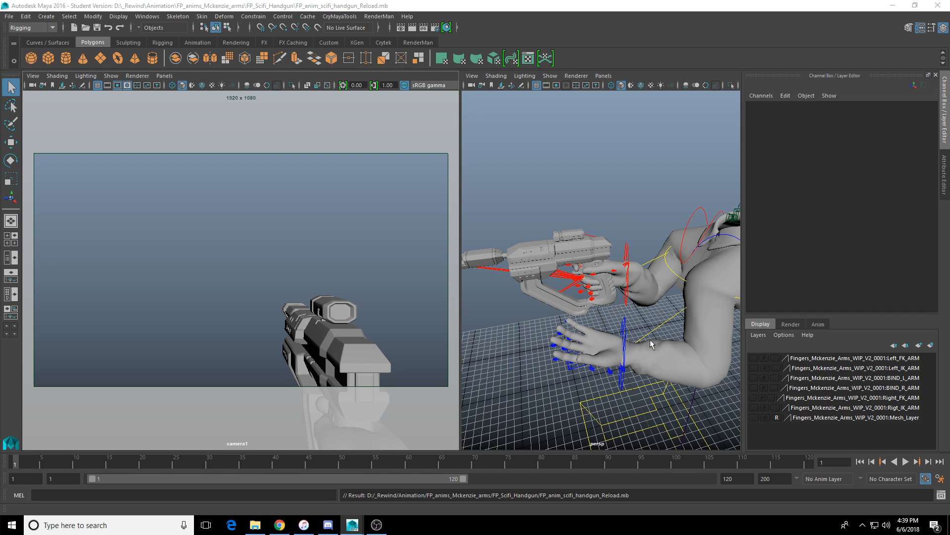
pyautogui.scroll(2, 643, 287)
pyautogui.click(641, 258)
pyautogui.scroll(3, 641, 262)
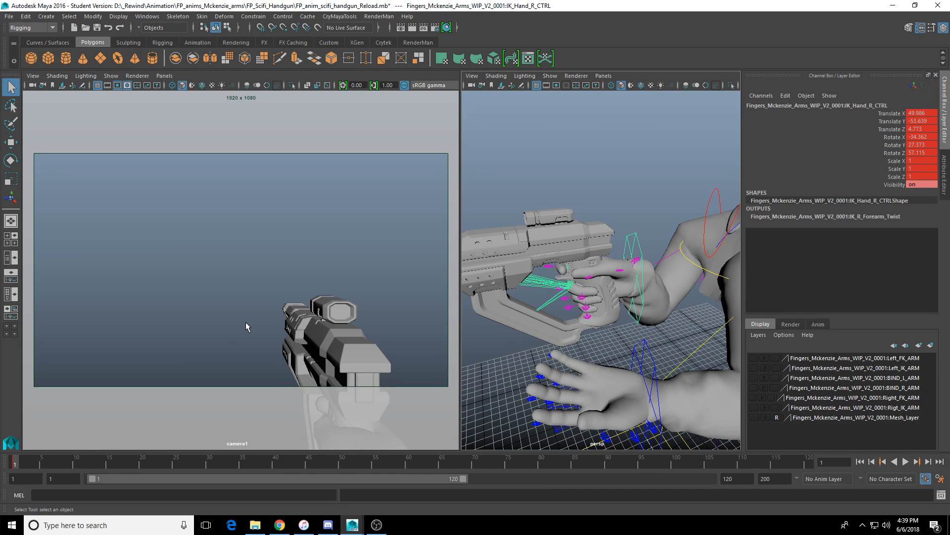
# Step: Play the reload scene in the enlarged camera view and return to frame 1
pyautogui.press('space')
pyautogui.hotkey('alt', 'v')
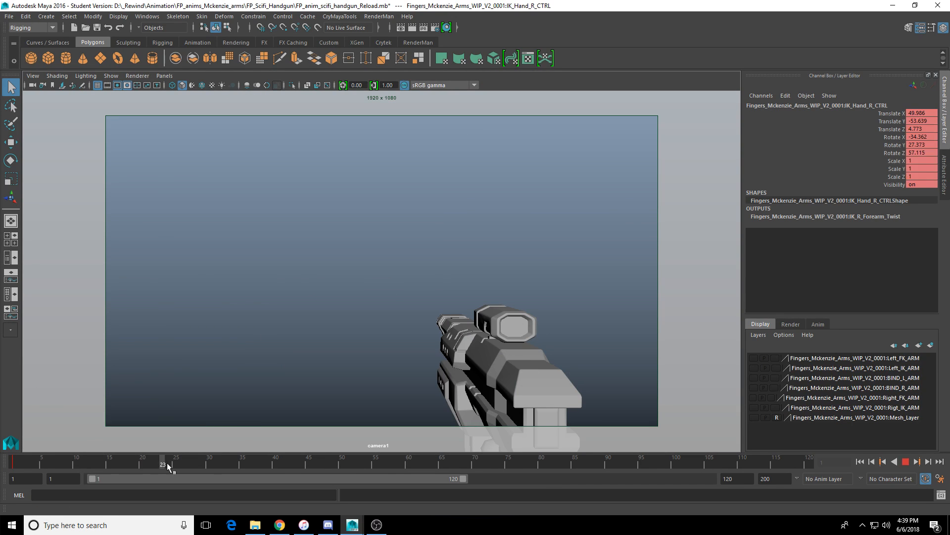
pyautogui.rightClick(15, 470)
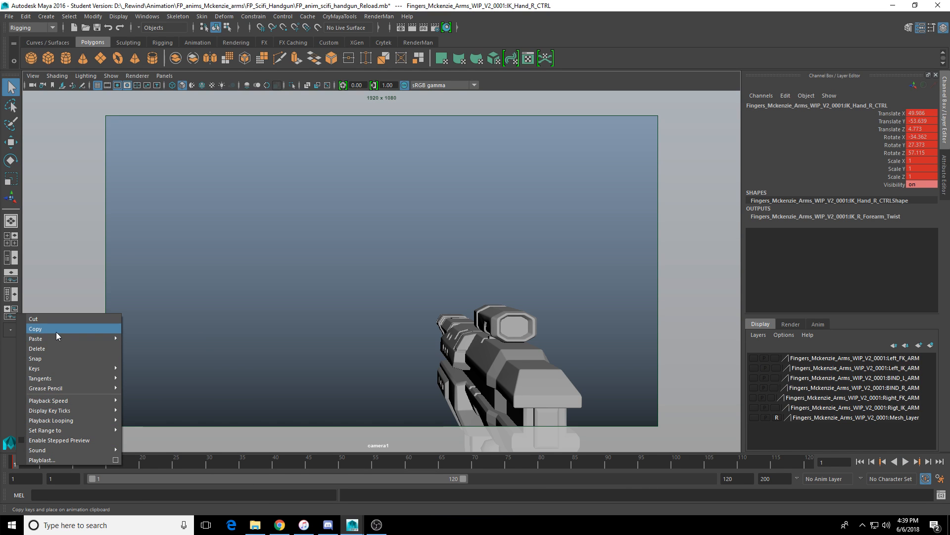
pyautogui.moveTo(185, 465); pyautogui.dragTo(14, 467)
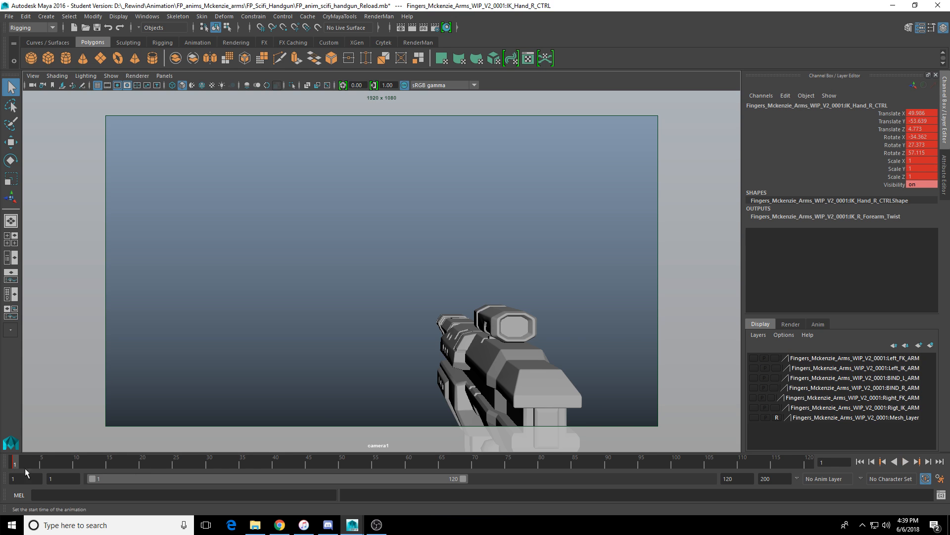
# Step: Set the Move tool's axis orientation to World with the right-hand IK control selected
pyautogui.press('space')
pyautogui.click(635, 246)
pyautogui.press('w')
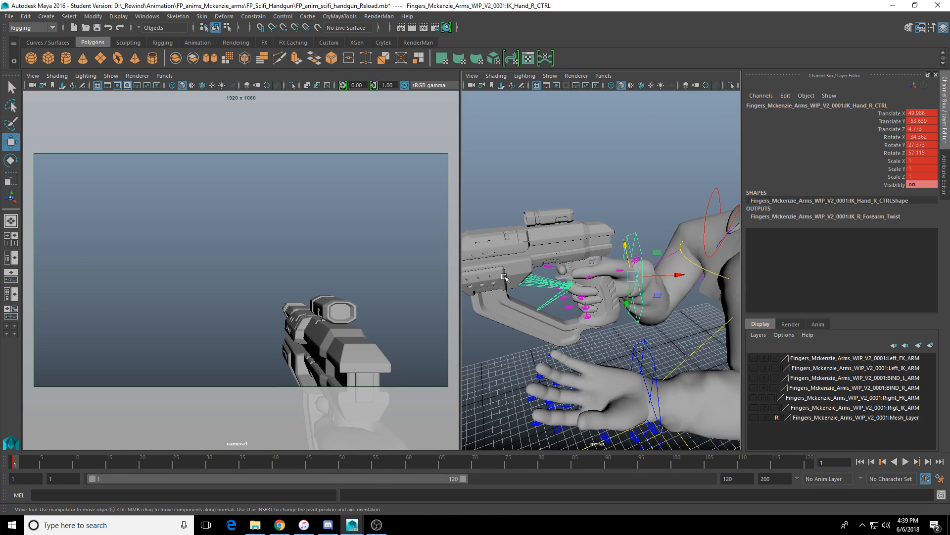
pyautogui.keyDown('alt'); pyautogui.moveTo(572, 268); pyautogui.dragTo(431, 285); pyautogui.keyUp('alt')
pyautogui.doubleClick(10, 142)
pyautogui.click(97, 115)
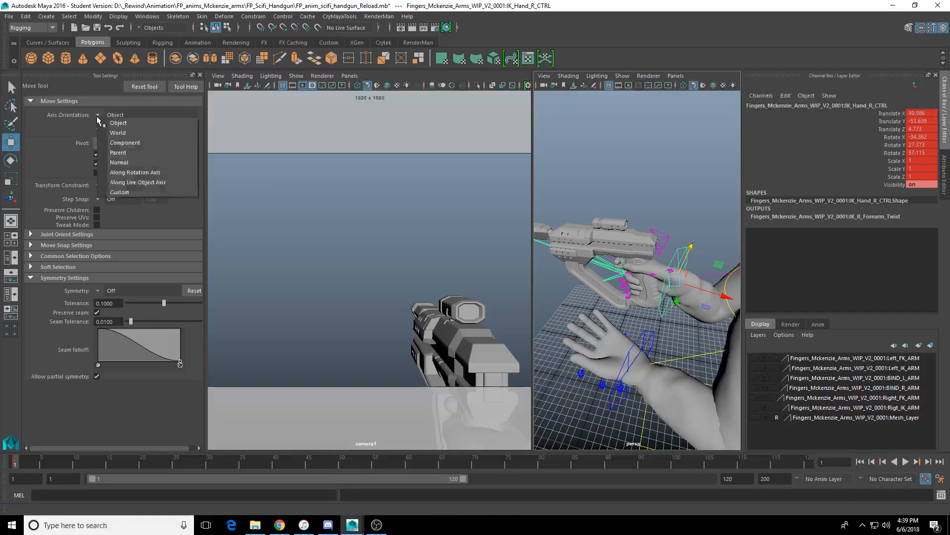
pyautogui.click(115, 131)
pyautogui.click(201, 75)
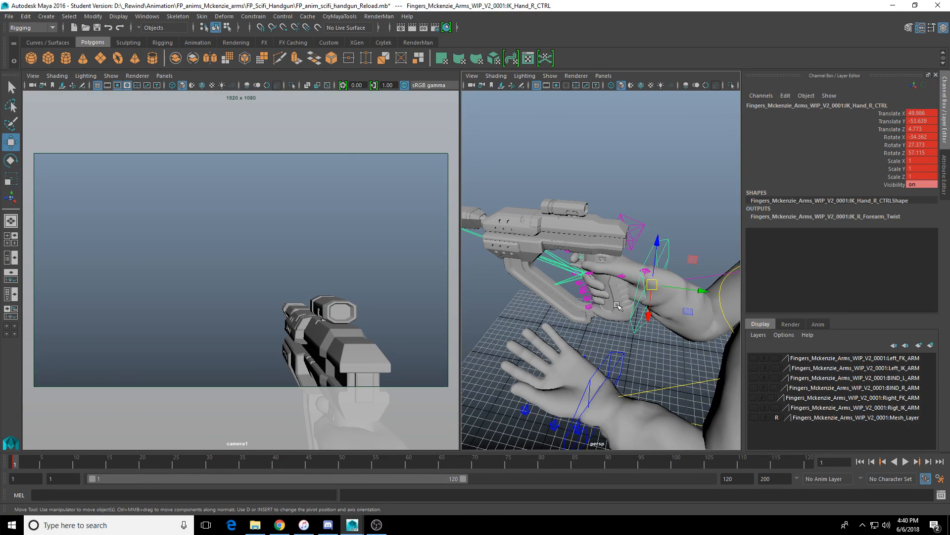
# Step: Pose and key the right-hand IK control at frame 5, translated to about 47.676, -51.664, 8.581 and rotated to about -28.303, 20.696, 81.937
pyautogui.keyDown('alt'); pyautogui.moveTo(616, 323); pyautogui.dragTo(582, 329); pyautogui.keyUp('alt')
pyautogui.press('e')
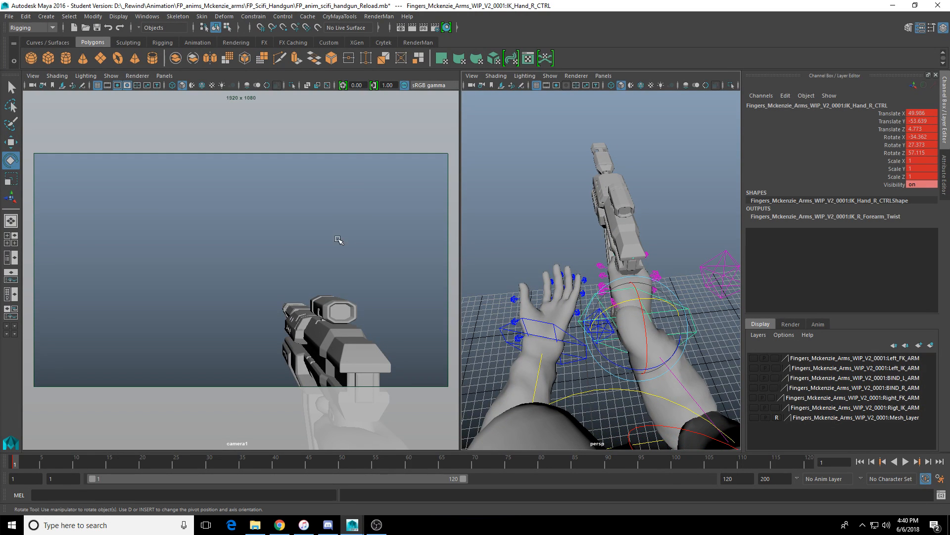
pyautogui.press('space')
pyautogui.press('space')
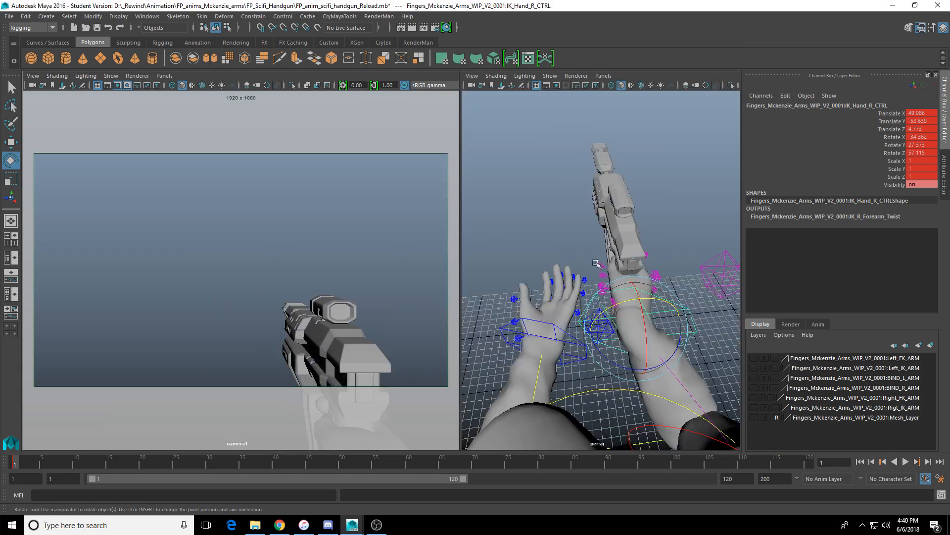
pyautogui.keyDown('alt'); pyautogui.moveTo(585, 320); pyautogui.dragTo(593, 311); pyautogui.keyUp('alt')
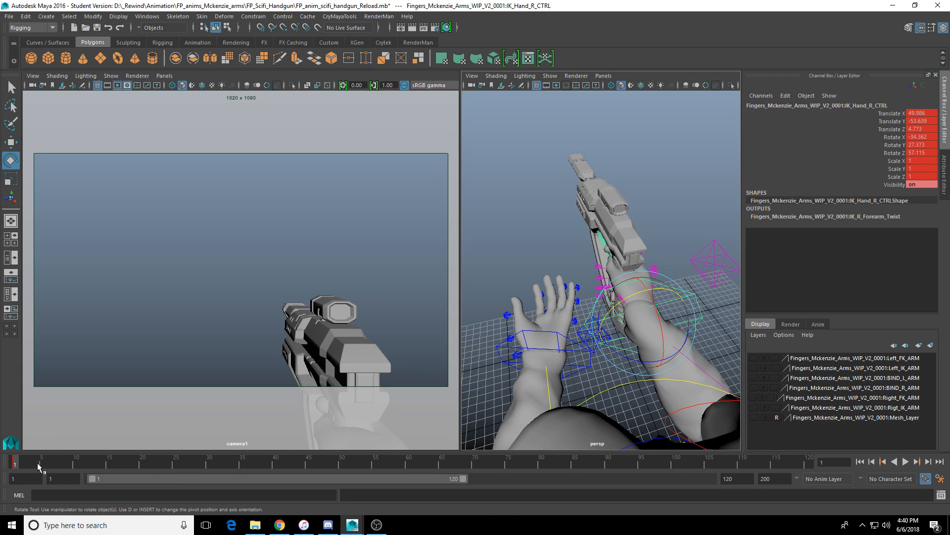
pyautogui.moveTo(38, 462); pyautogui.dragTo(42, 466)
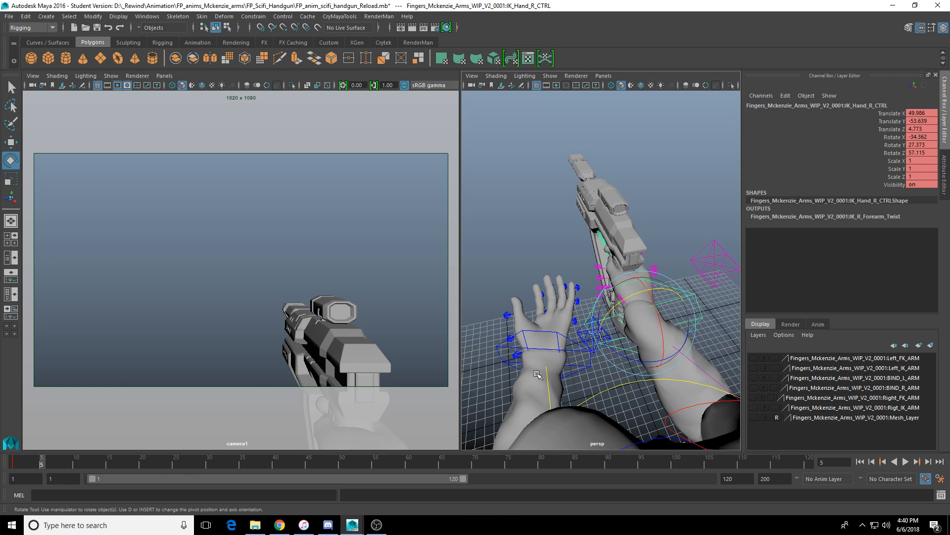
pyautogui.keyDown('alt'); pyautogui.moveTo(607, 335); pyautogui.dragTo(684, 311); pyautogui.keyUp('alt')
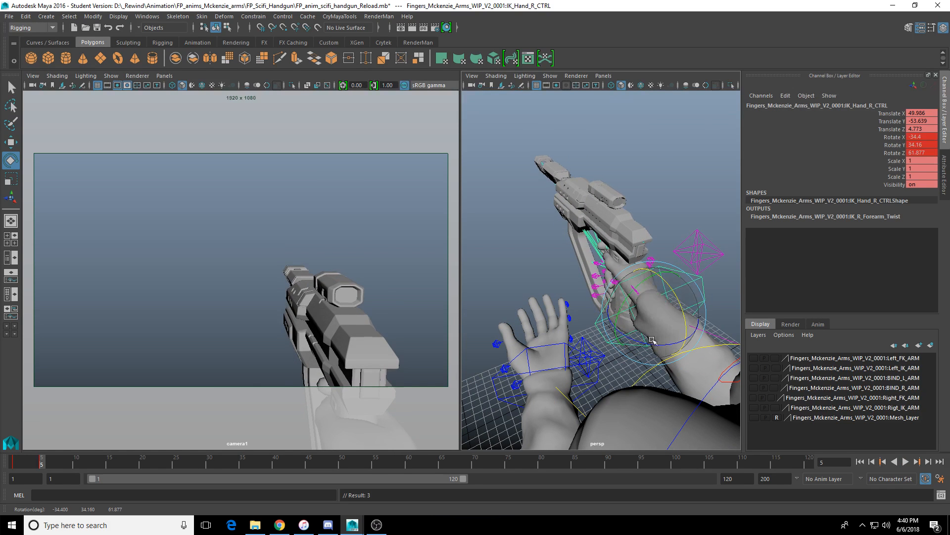
pyautogui.moveTo(648, 344); pyautogui.dragTo(627, 322)
pyautogui.press('w')
pyautogui.press('e')
pyautogui.press('w')
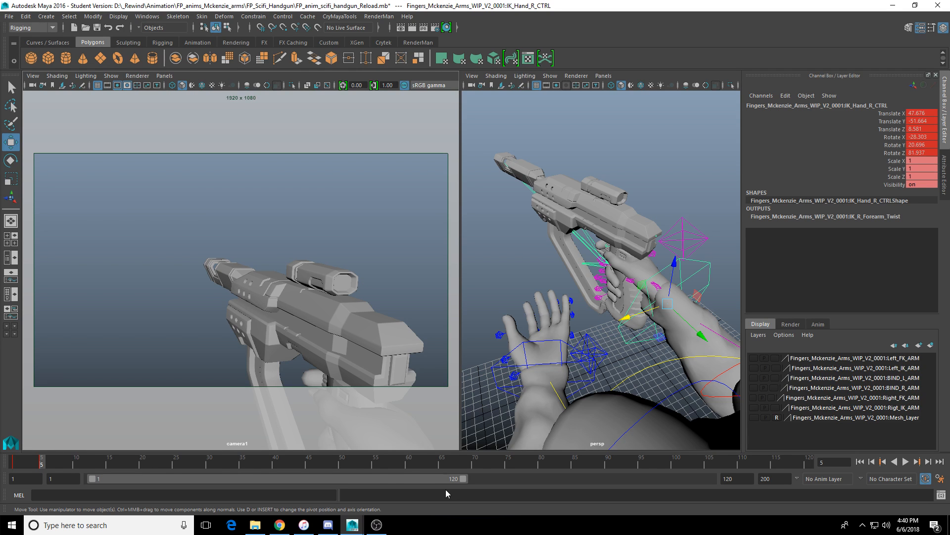
# Step: Shorten the playback range to end at frame 60 and scrub the gun's opening movement between frames 1 and 5
pyautogui.moveTo(466, 476); pyautogui.dragTo(277, 478)
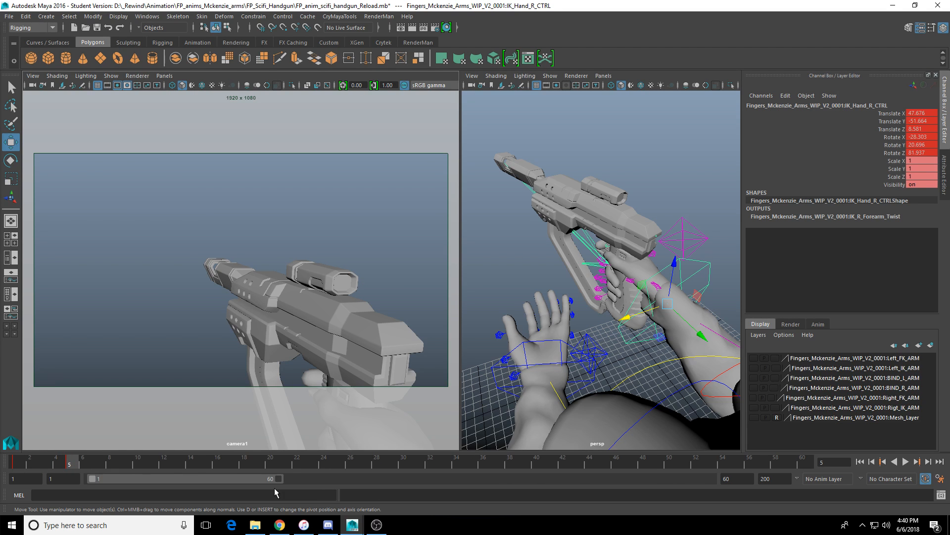
pyautogui.moveTo(67, 465); pyautogui.dragTo(16, 466)
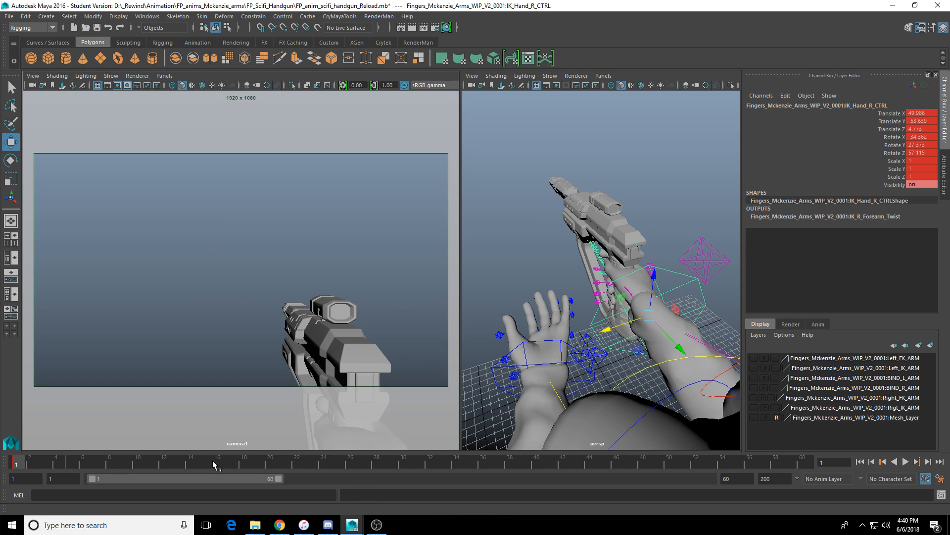
pyautogui.click(79, 463)
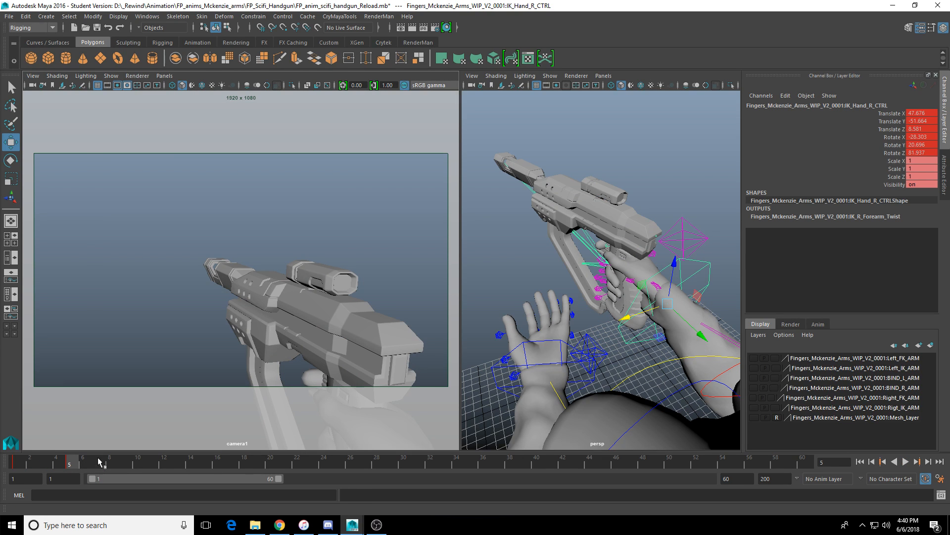
# Step: Refine the right-hand IK control's rotation at frame 5 to about X -26.855, Y 23.763, Z 84.84 and play back the movement
pyautogui.press('e')
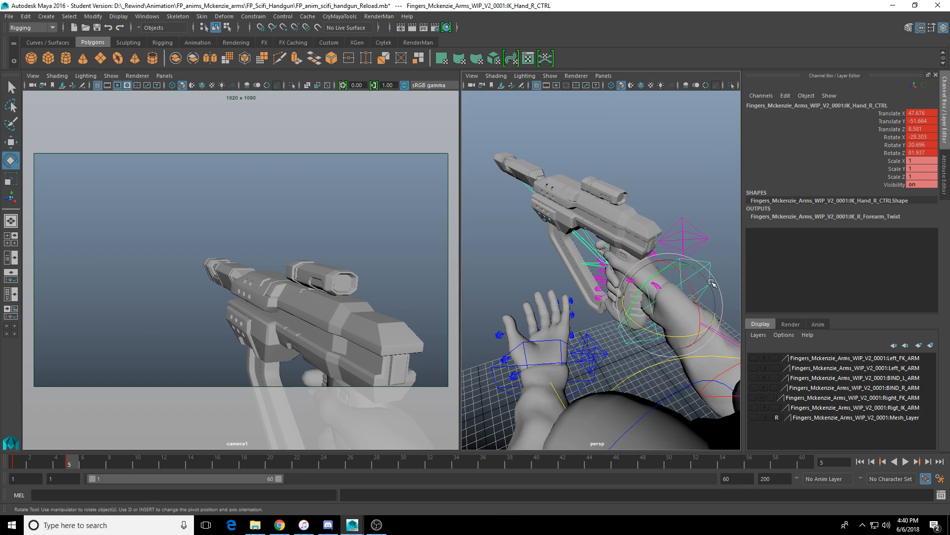
pyautogui.moveTo(282, 387); pyautogui.dragTo(354, 403, button='middle')
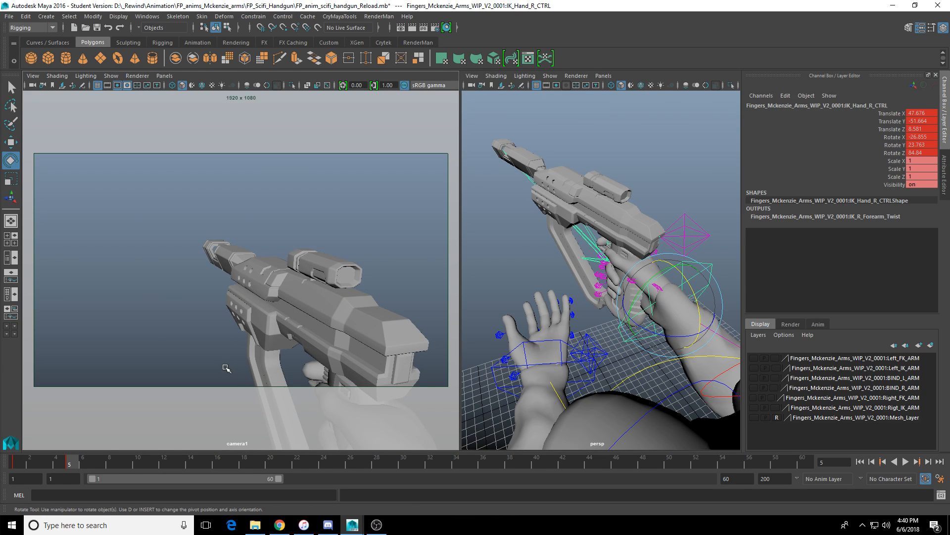
pyautogui.hotkey('alt', 'v')
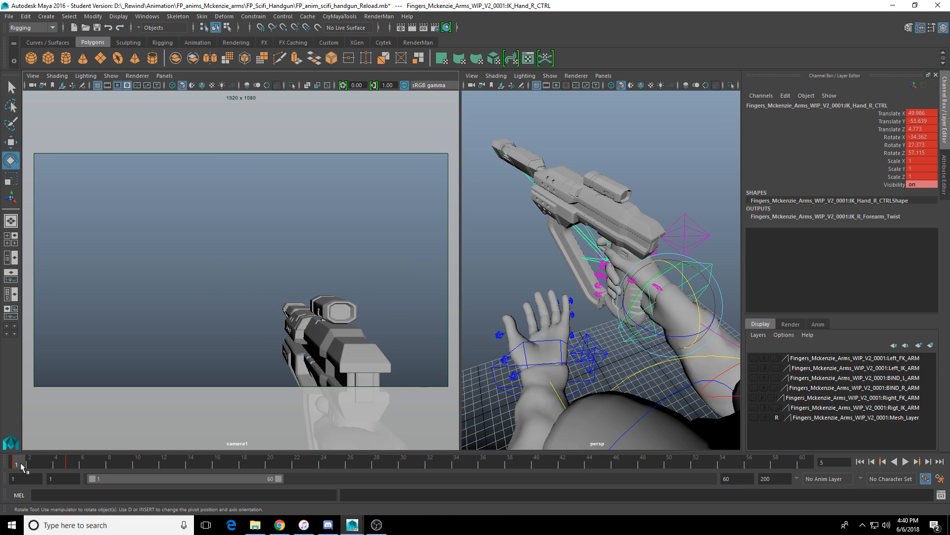
# Step: Rotate and key the right-hand IK control at frame 8 to about X -26.7, Y 22.804, Z 86.043, and play back the result
pyautogui.moveTo(85, 461); pyautogui.dragTo(111, 465)
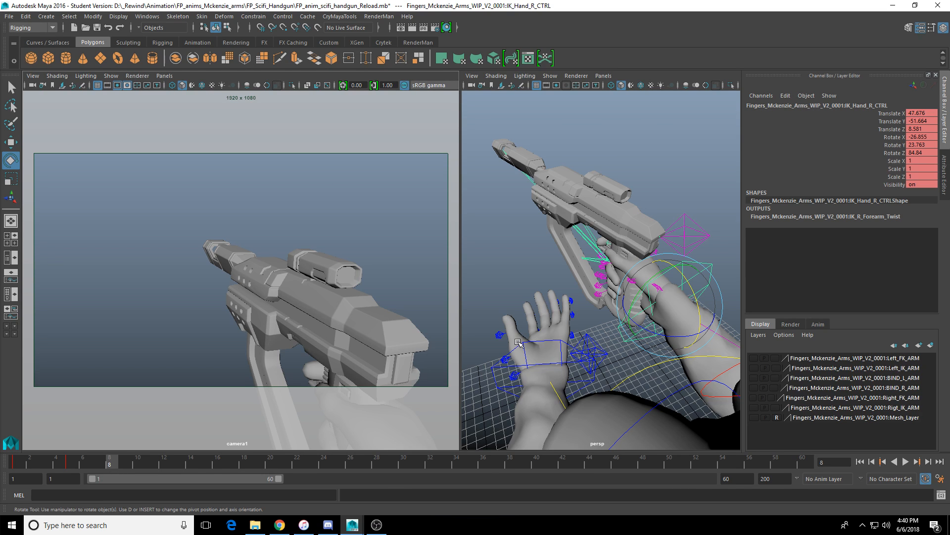
pyautogui.keyDown('alt'); pyautogui.moveTo(590, 318); pyautogui.dragTo(643, 328); pyautogui.keyUp('alt')
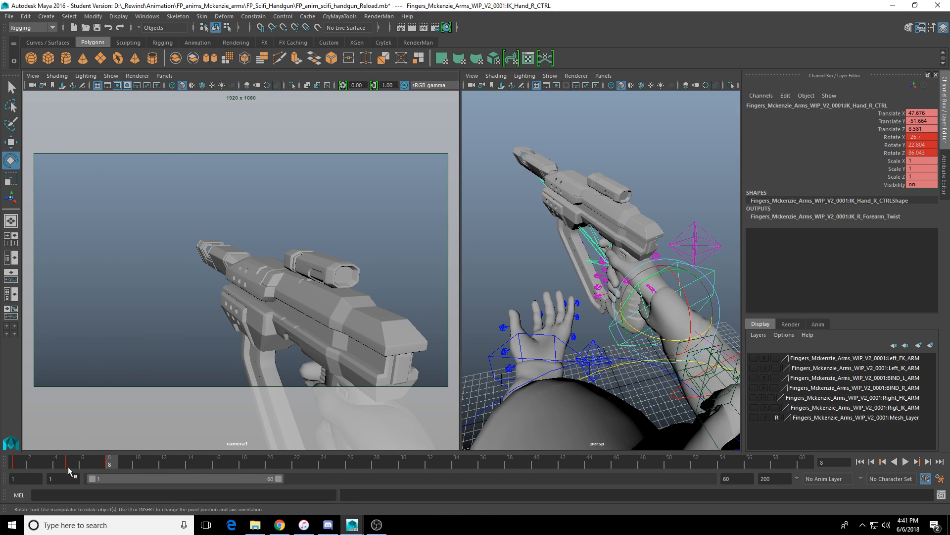
pyautogui.hotkey('alt', 'v')
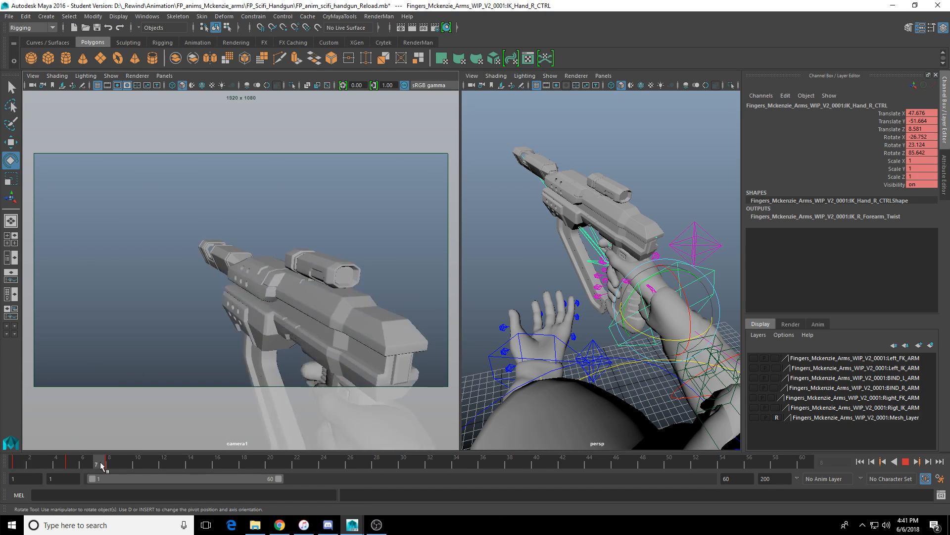
pyautogui.click(69, 462)
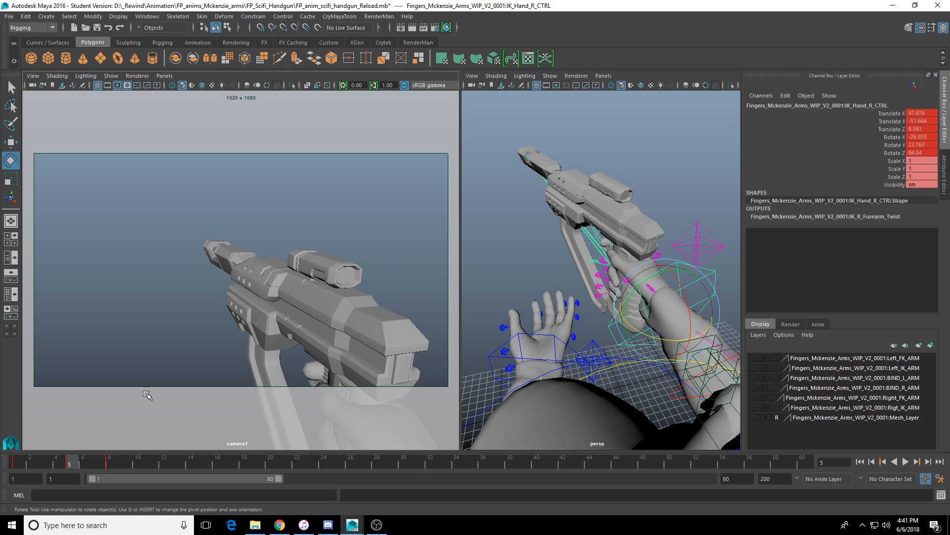
pyautogui.hotkey('alt', 'v')
# Step: Move and rotate the right-hand IK control at frame 8 to about 49.023, -51.573, 10.17 and -25.215, 20.575, 92.506
pyautogui.moveTo(80, 460); pyautogui.dragTo(109, 464)
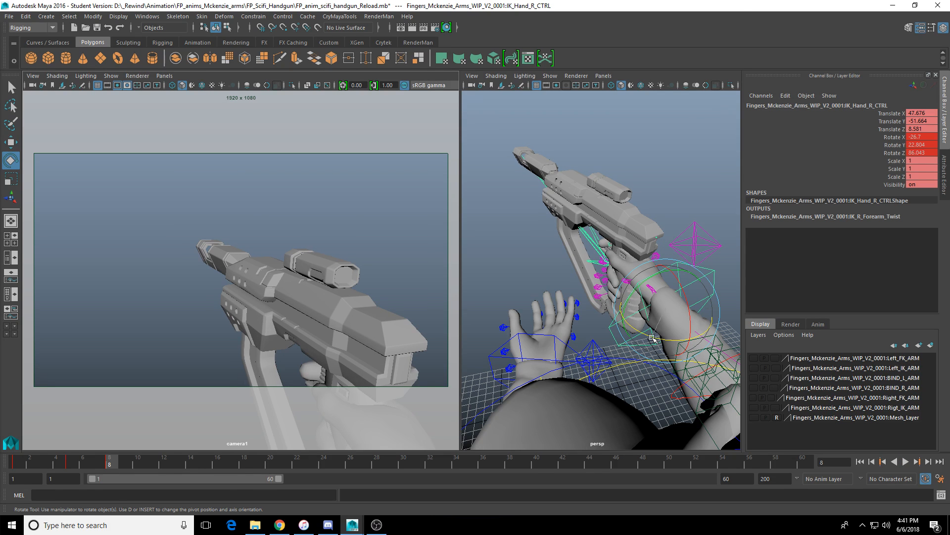
pyautogui.moveTo(653, 338); pyautogui.dragTo(659, 321)
pyautogui.press('w')
pyautogui.moveTo(671, 285); pyautogui.dragTo(691, 298)
pyautogui.press('e')
pyautogui.click(689, 293)
pyautogui.press('w')
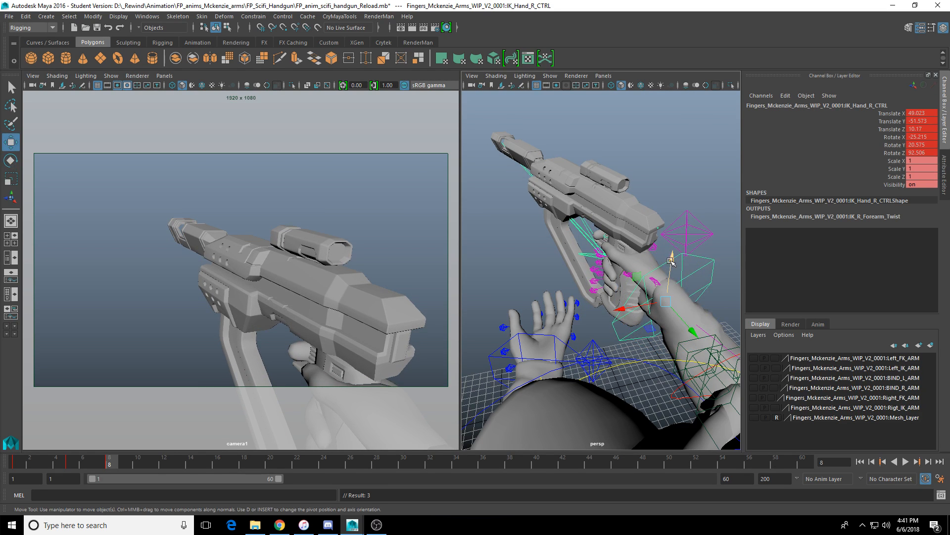
# Step: Refine the right-hand IK control at frame 8 to translation about 48.237, -51.626, 9.243 and rotation about -24.363, 21.781, 93.83
pyautogui.moveTo(671, 259); pyautogui.dragTo(670, 262)
pyautogui.moveTo(109, 460)
pyautogui.mouseDown()
pyautogui.moveTo(13, 468)
pyautogui.moveTo(121, 466)
pyautogui.moveTo(109, 465)
pyautogui.mouseUp()
pyautogui.middleClick(201, 349)
pyautogui.press('e')
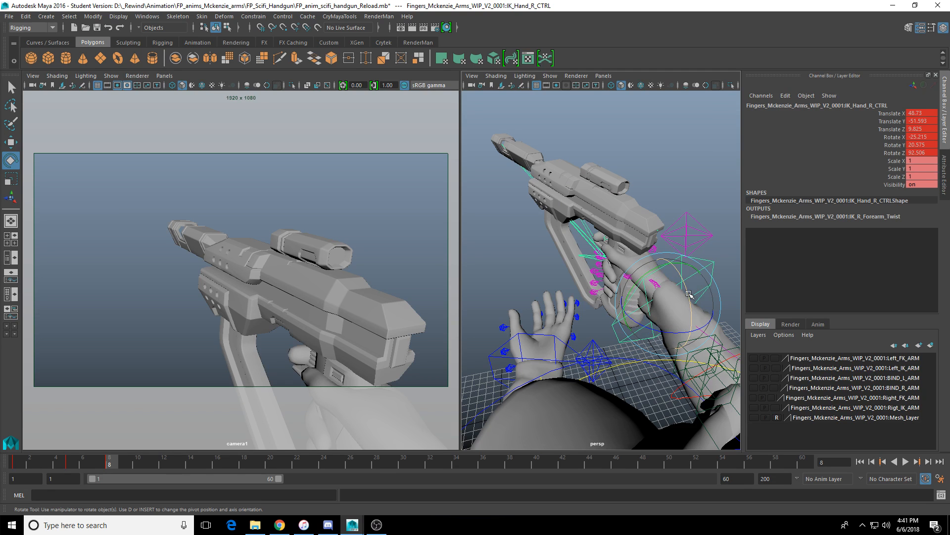
pyautogui.moveTo(691, 301); pyautogui.dragTo(634, 301)
pyautogui.hotkey('shift', 'e')
pyautogui.press('w')
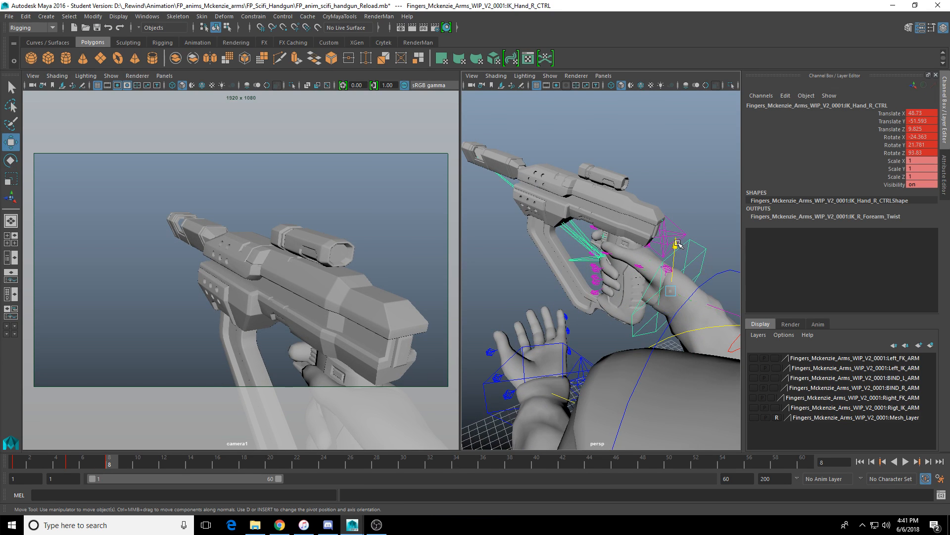
pyautogui.moveTo(680, 244); pyautogui.dragTo(681, 250)
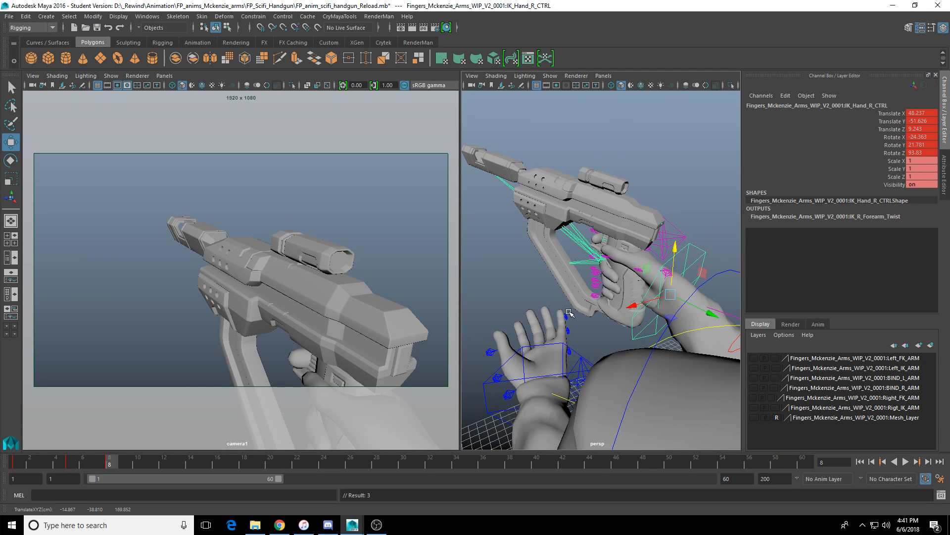
# Step: Select the gun's mag_latch_left joint in wireframe display and set the Rotate tool's axis orientation to Object
pyautogui.keyDown('alt'); pyautogui.moveTo(559, 292); pyautogui.dragTo(569, 317); pyautogui.keyUp('alt')
pyautogui.click(555, 363)
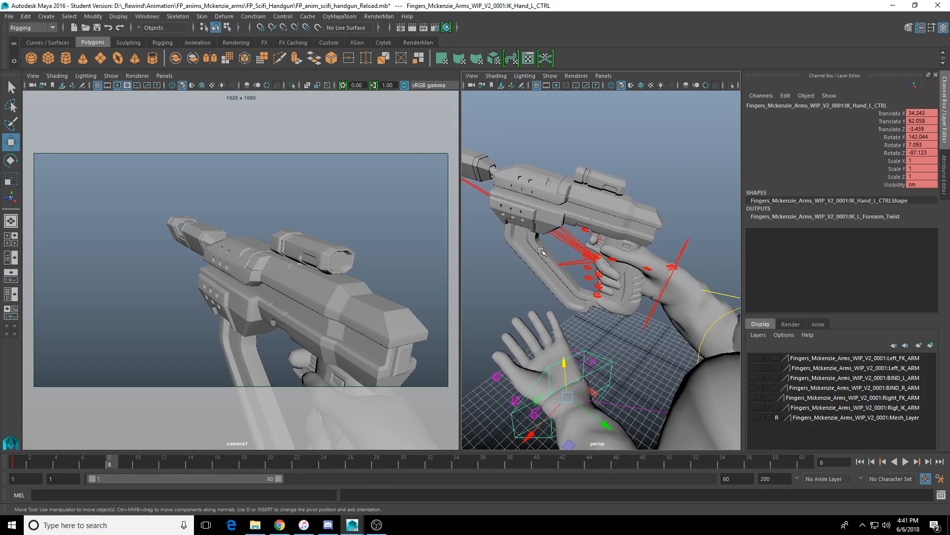
pyautogui.scroll(3, 569, 241)
pyautogui.press('4')
pyautogui.scroll(4, 515, 255)
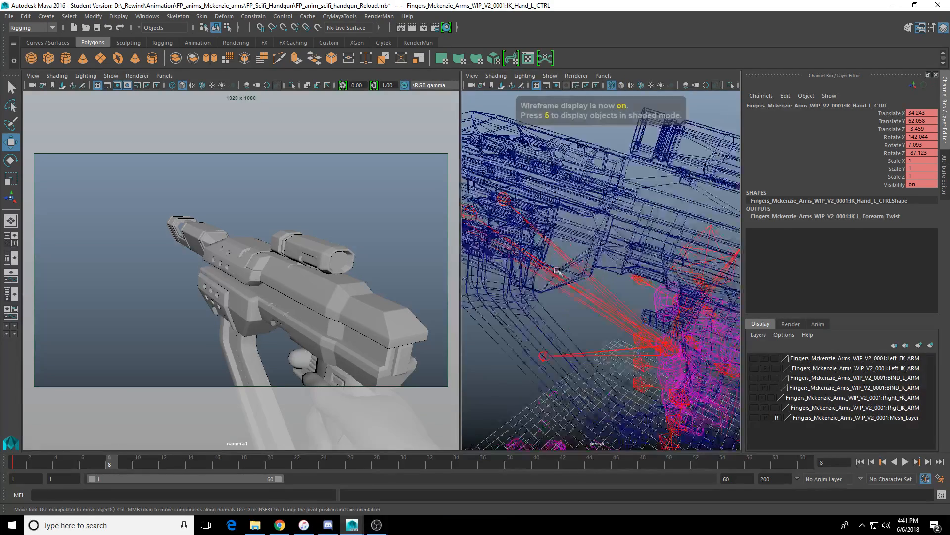
pyautogui.click(491, 204)
pyautogui.press('e')
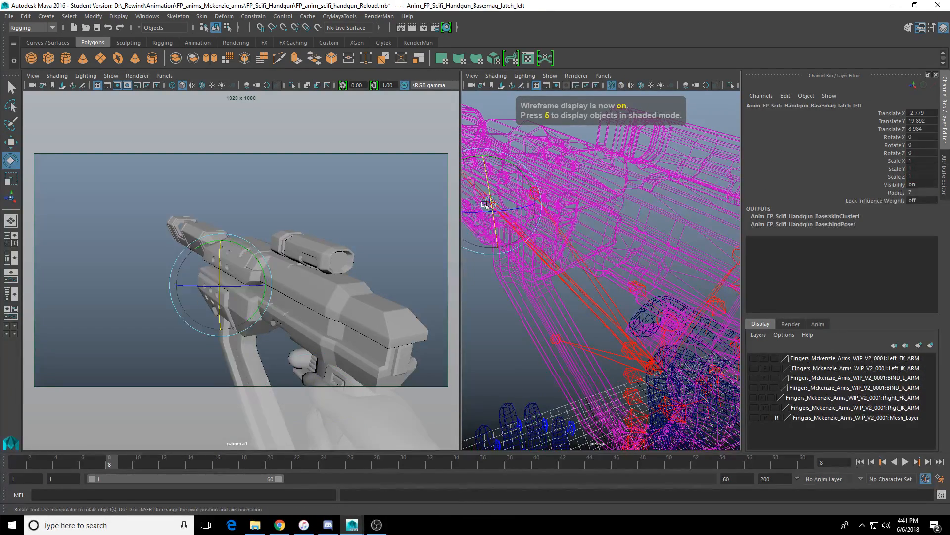
pyautogui.scroll(-5, 547, 237)
pyautogui.doubleClick(11, 160)
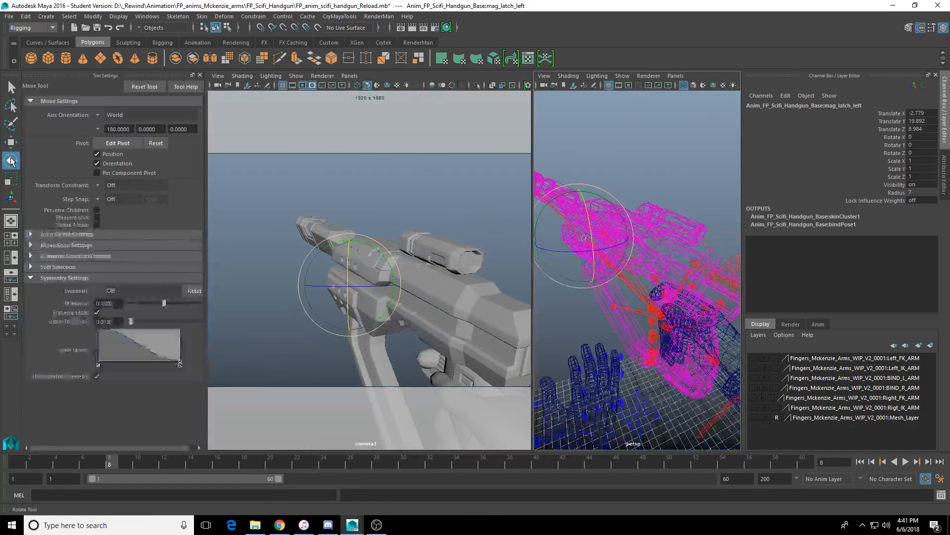
pyautogui.click(107, 115)
pyautogui.click(114, 119)
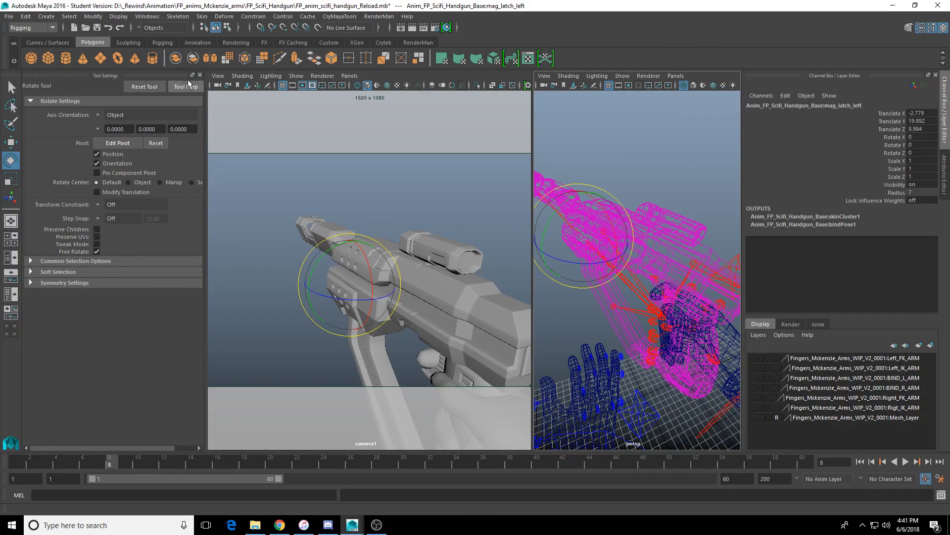
pyautogui.click(199, 75)
# Step: Scrub the opening frames and key the mag_latch_left joint in its closed position at frame 10
pyautogui.keyDown('alt'); pyautogui.moveTo(594, 228); pyautogui.dragTo(547, 240); pyautogui.keyUp('alt')
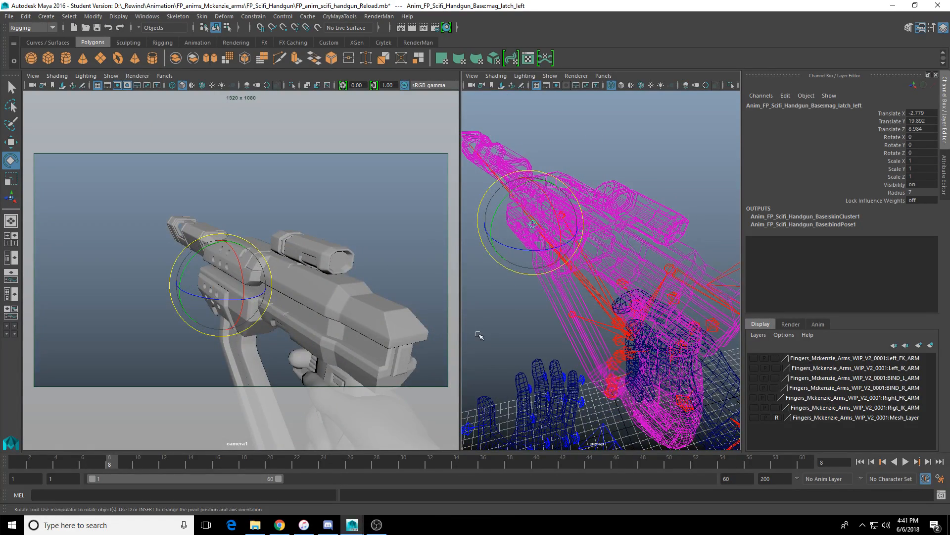
pyautogui.keyDown('alt'); pyautogui.moveTo(567, 320); pyautogui.dragTo(562, 315); pyautogui.keyUp('alt')
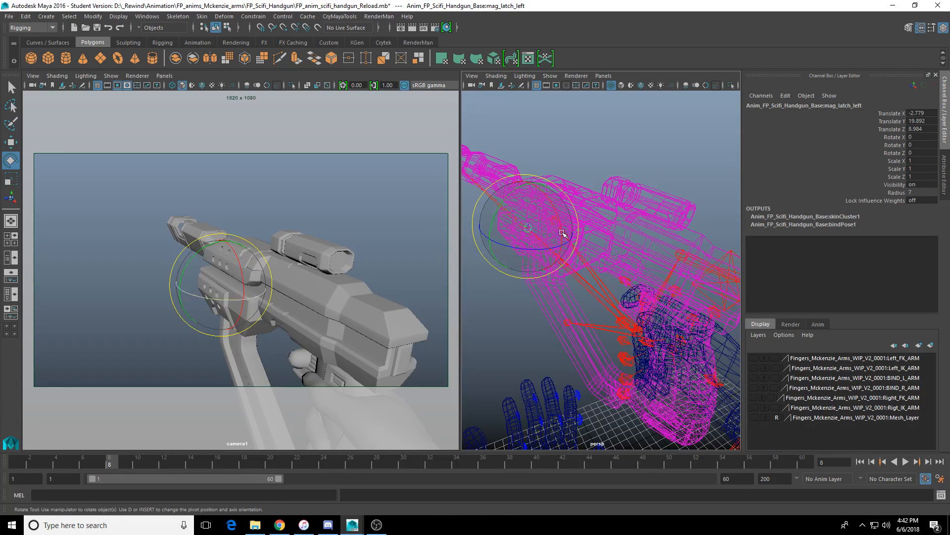
pyautogui.moveTo(99, 456); pyautogui.dragTo(82, 461)
pyautogui.keyDown('alt'); pyautogui.moveTo(155, 369); pyautogui.dragTo(154, 370); pyautogui.keyUp('alt')
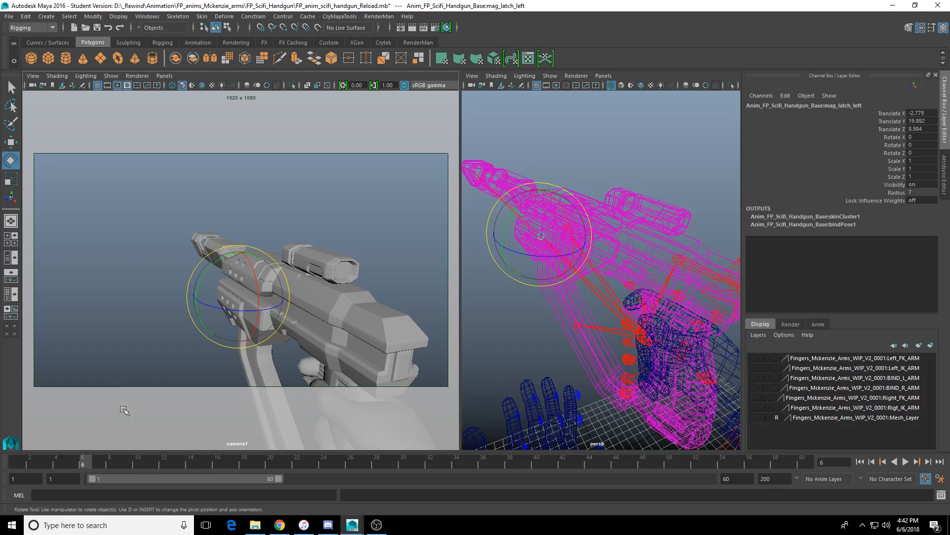
pyautogui.moveTo(38, 460); pyautogui.dragTo(138, 465)
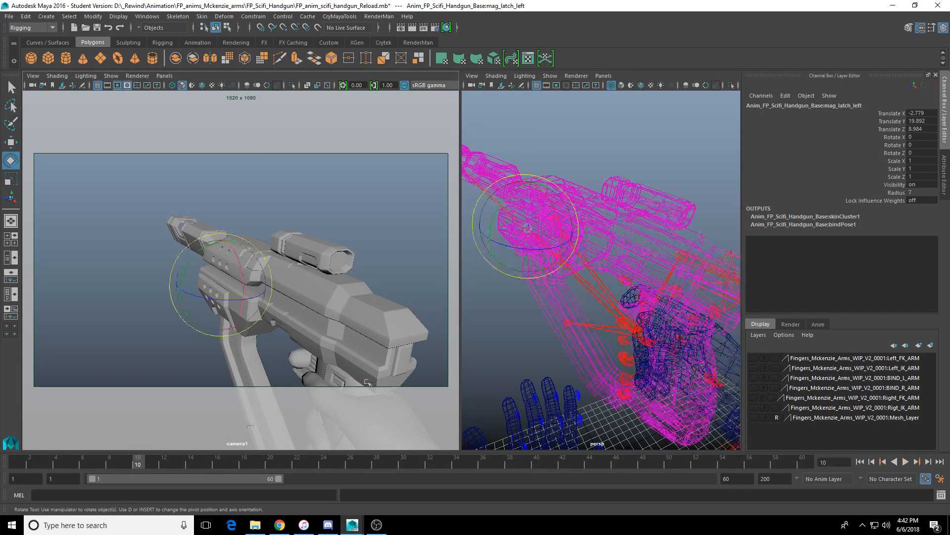
pyautogui.keyDown('alt'); pyautogui.moveTo(522, 299); pyautogui.dragTo(523, 190); pyautogui.keyUp('alt')
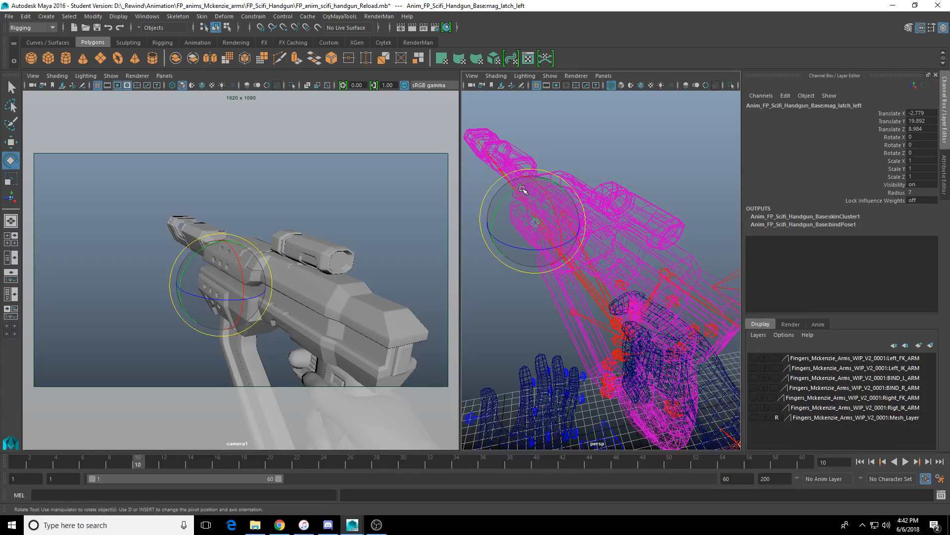
pyautogui.press('s')
# Step: Rotate the mag_latch_left joint open at frame 14 and set its Rotate Y to 22
pyautogui.click(190, 463)
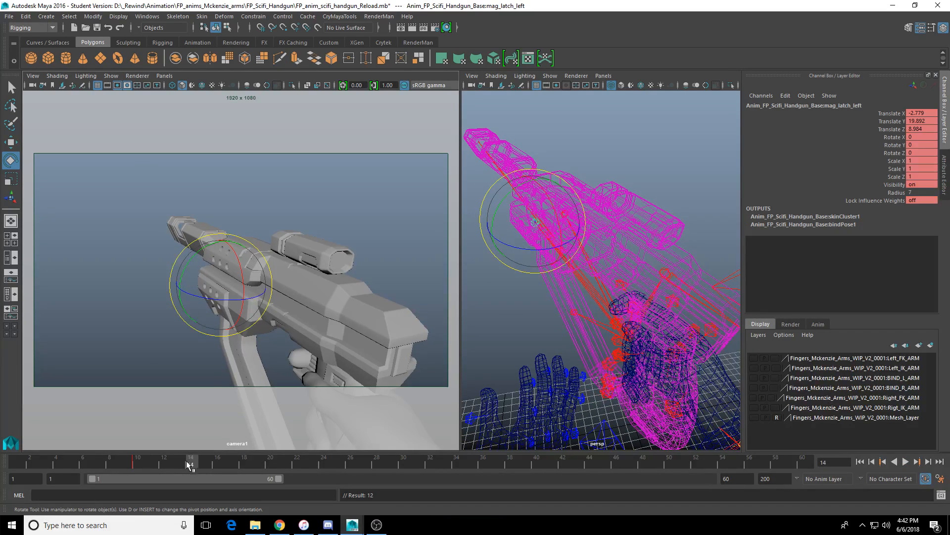
pyautogui.moveTo(510, 193); pyautogui.dragTo(532, 187)
pyautogui.doubleClick(922, 144)
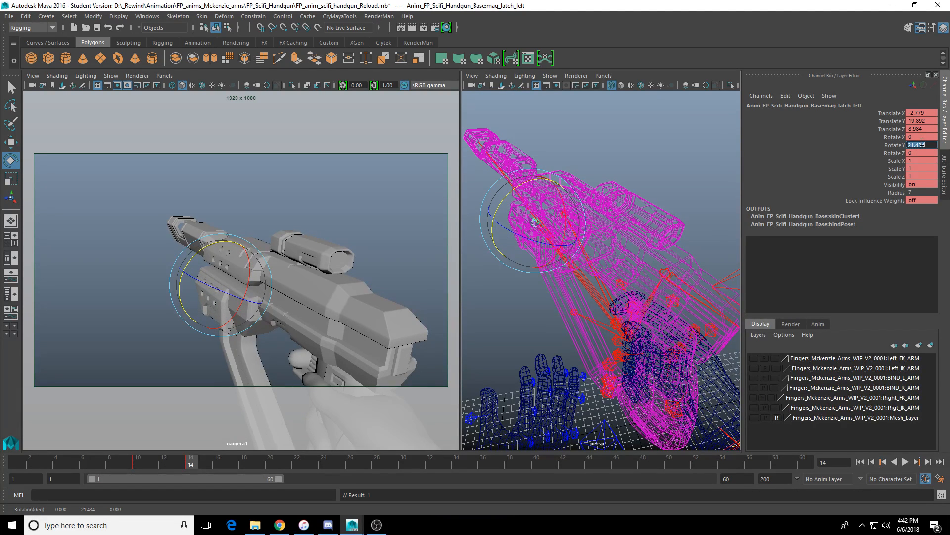
pyautogui.press('Return')
pyautogui.keyDown('alt'); pyautogui.moveTo(695, 222); pyautogui.dragTo(687, 234); pyautogui.keyUp('alt')
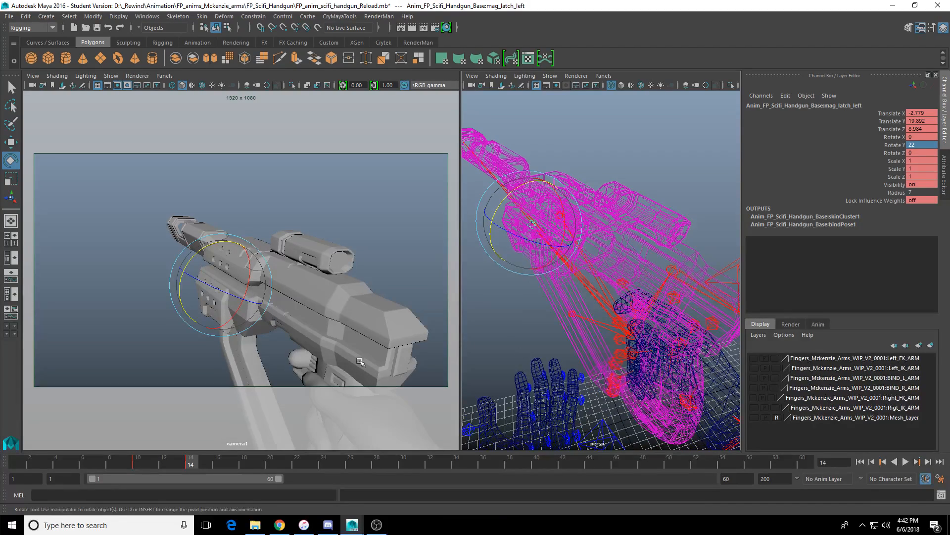
# Step: Examine the mag joint and right-hand IK control from several angles and play back the gun's movement
pyautogui.click(569, 318)
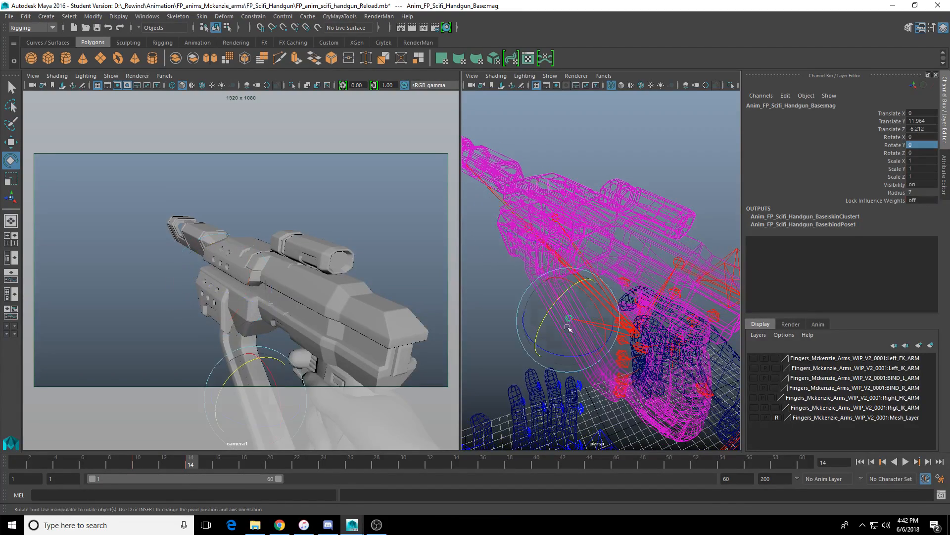
pyautogui.press('w')
pyautogui.keyDown('alt'); pyautogui.moveTo(566, 342); pyautogui.dragTo(567, 332); pyautogui.keyUp('alt')
pyautogui.scroll(-5, 574, 331)
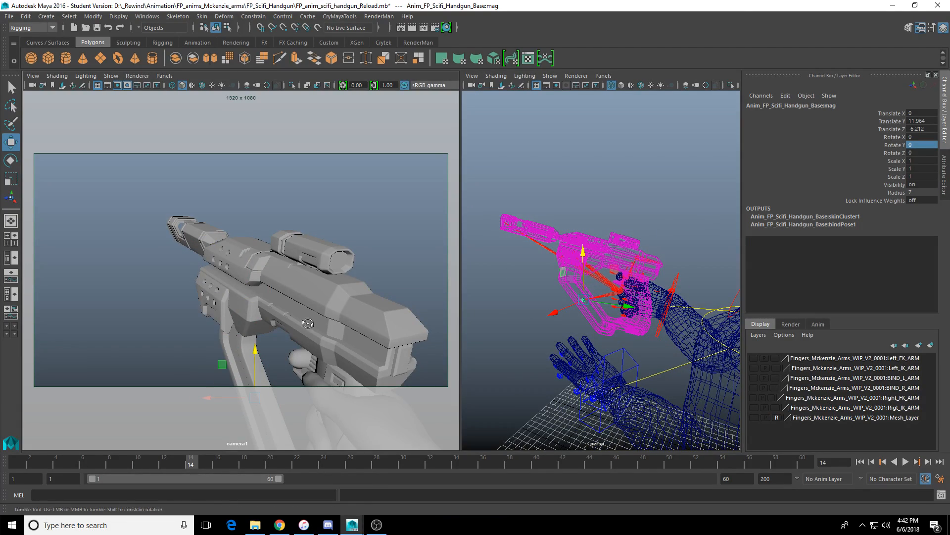
pyautogui.scroll(5, 673, 287)
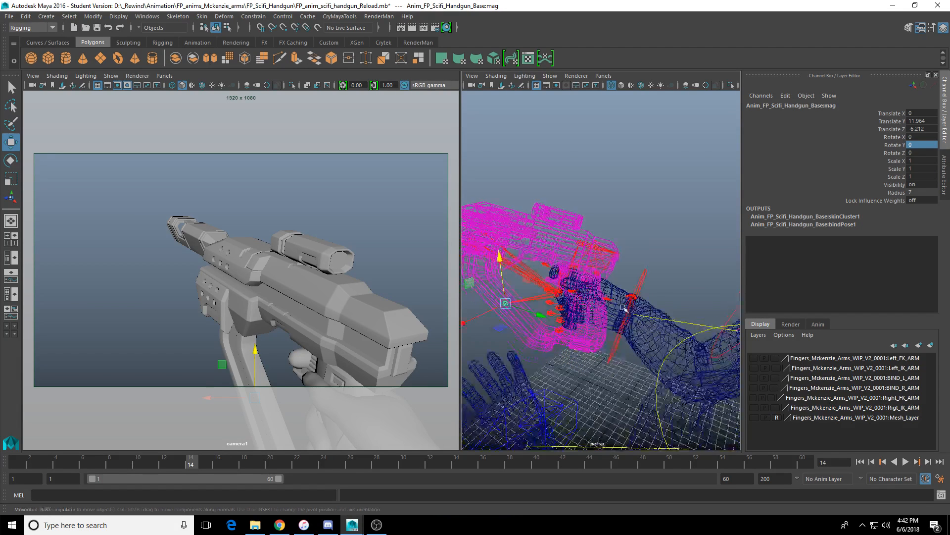
pyautogui.click(634, 295)
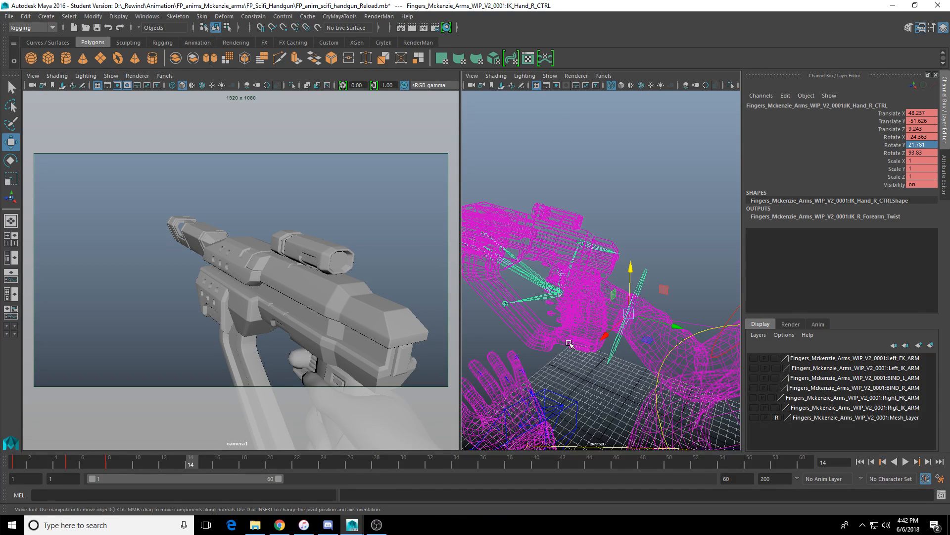
pyautogui.hotkey('alt', 'v')
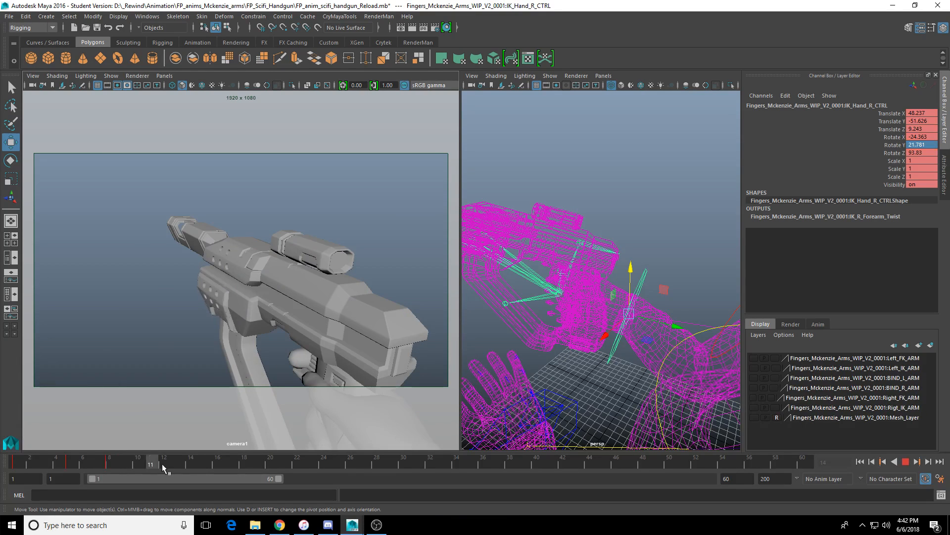
pyautogui.hotkey('alt', 'v')
pyautogui.keyDown('alt'); pyautogui.moveTo(594, 322); pyautogui.dragTo(564, 324); pyautogui.keyUp('alt')
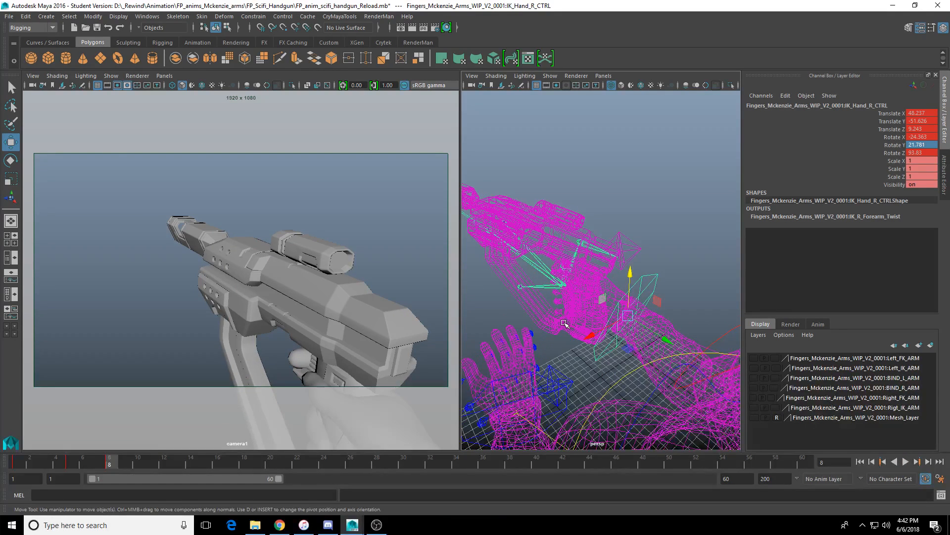
pyautogui.keyDown('alt'); pyautogui.moveTo(597, 294); pyautogui.dragTo(577, 300); pyautogui.keyUp('alt')
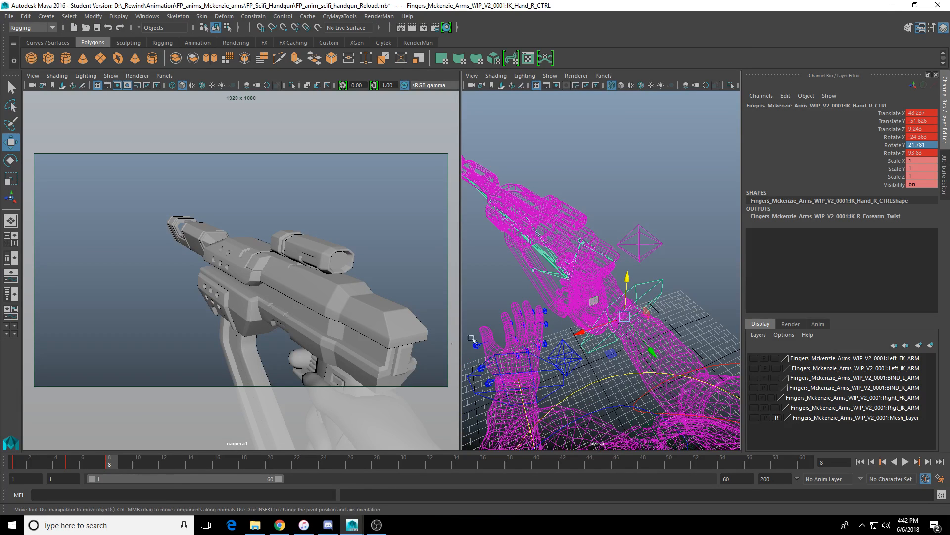
# Step: Pose the right-hand IK control at frame 11 to about 46.067, -50.803, 9.658, rotated -23.625, 17.083, 96.046, and play back the result
pyautogui.moveTo(79, 460); pyautogui.dragTo(150, 463)
pyautogui.moveTo(589, 341)
pyautogui.keyDown('alt'); pyautogui.mouseDown()
pyautogui.moveTo(611, 350)
pyautogui.moveTo(567, 338)
pyautogui.moveTo(662, 358)
pyautogui.moveTo(639, 331)
pyautogui.moveTo(647, 314)
pyautogui.moveTo(638, 274)
pyautogui.moveTo(633, 282)
pyautogui.mouseUp(); pyautogui.keyUp('alt')
pyautogui.press('e')
pyautogui.press('5')
pyautogui.press('w')
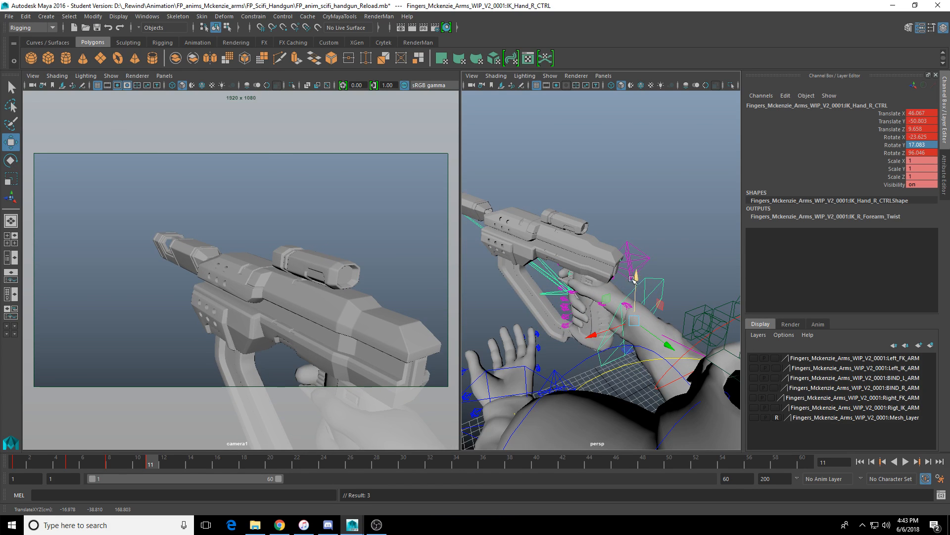
pyautogui.moveTo(114, 464)
pyautogui.mouseDown()
pyautogui.moveTo(169, 464)
pyautogui.moveTo(84, 465)
pyautogui.moveTo(180, 465)
pyautogui.moveTo(153, 468)
pyautogui.mouseUp()
pyautogui.press('e')
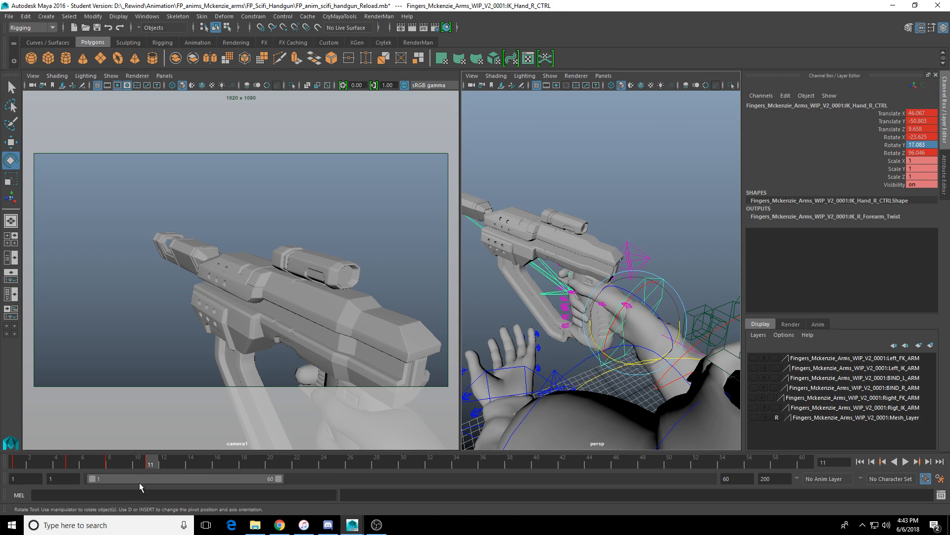
pyautogui.click(99, 464)
pyautogui.hotkey('alt', 'v')
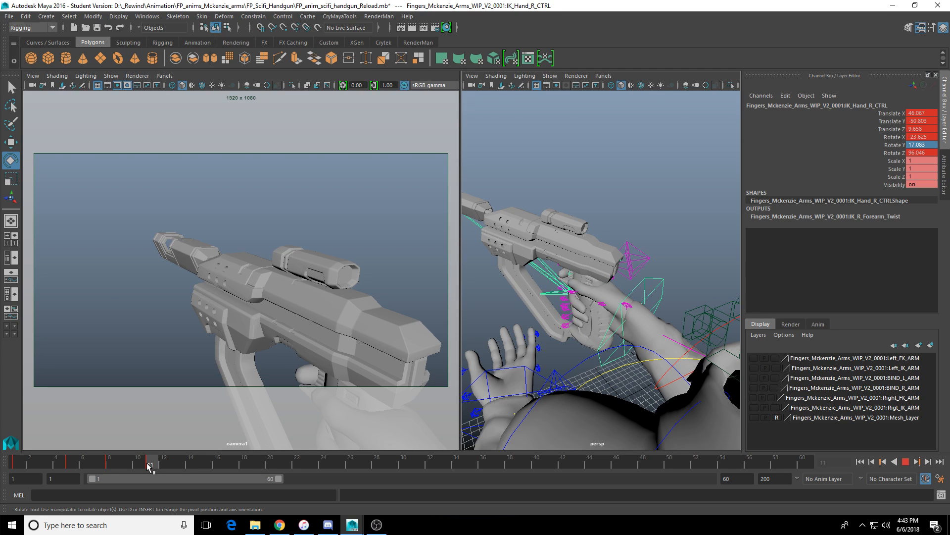
pyautogui.hotkey('alt', 'v')
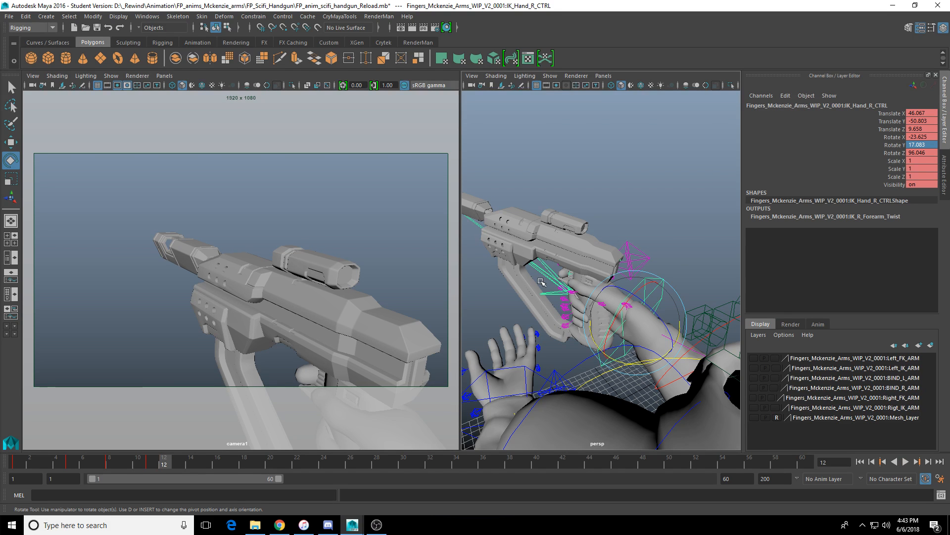
# Step: Reselect the mag_latch_left joint in wireframe display and retime its closed and open keys to frames 8 and 11
pyautogui.scroll(5, 541, 281)
pyautogui.press('4')
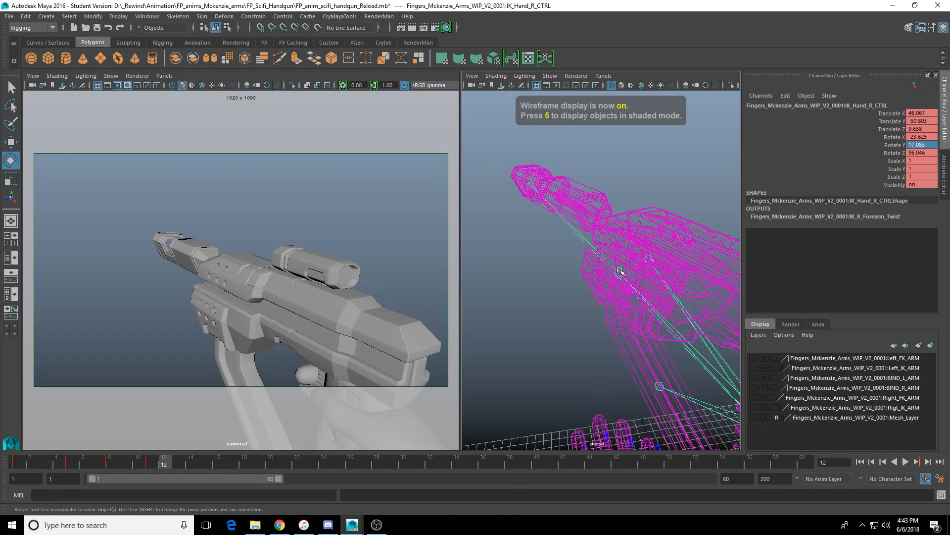
pyautogui.keyDown('alt'); pyautogui.moveTo(619, 271); pyautogui.dragTo(635, 276); pyautogui.keyUp('alt')
pyautogui.click(637, 276)
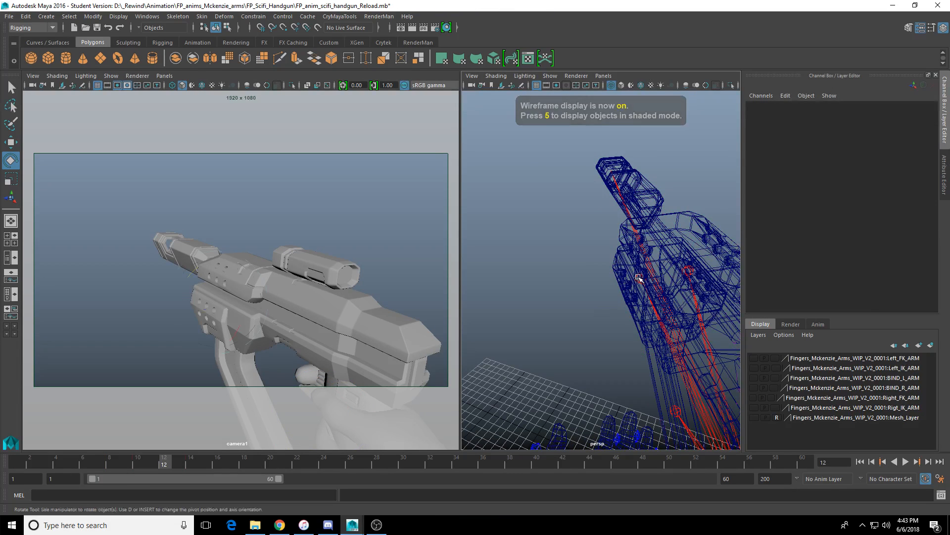
pyautogui.click(639, 277)
pyautogui.keyDown('shift'); pyautogui.moveTo(115, 458); pyautogui.dragTo(168, 467); pyautogui.keyUp('shift')
pyautogui.click(218, 462)
pyautogui.click(224, 465)
pyautogui.click(164, 462)
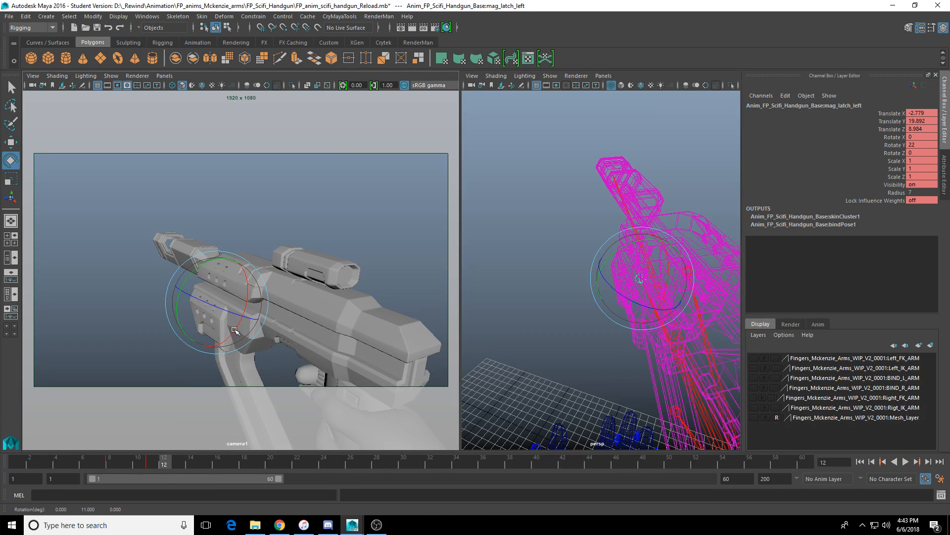
# Step: Scrub the retimed latch opening and play back the reload from frame 1
pyautogui.moveTo(100, 465)
pyautogui.mouseDown()
pyautogui.moveTo(78, 465)
pyautogui.moveTo(191, 465)
pyautogui.mouseUp()
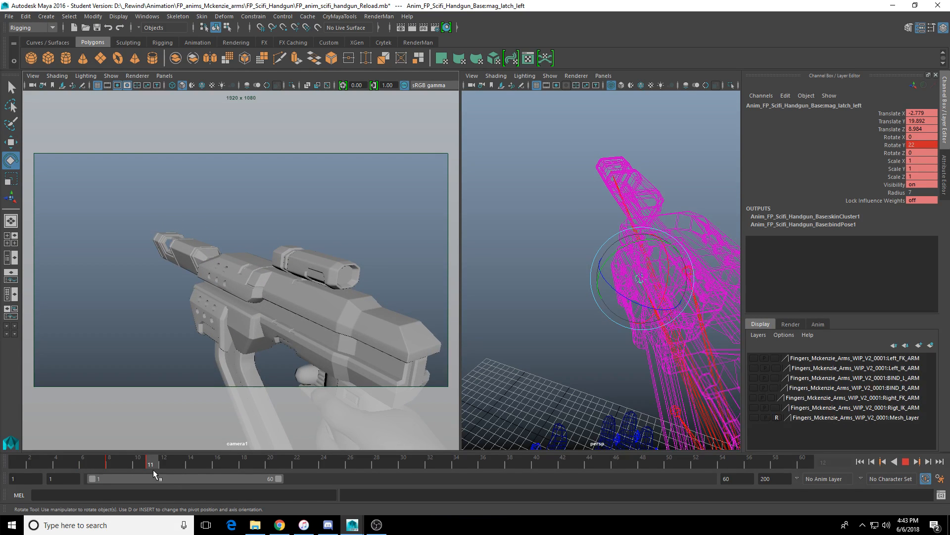
pyautogui.hotkey('alt', 'shift', 'v')
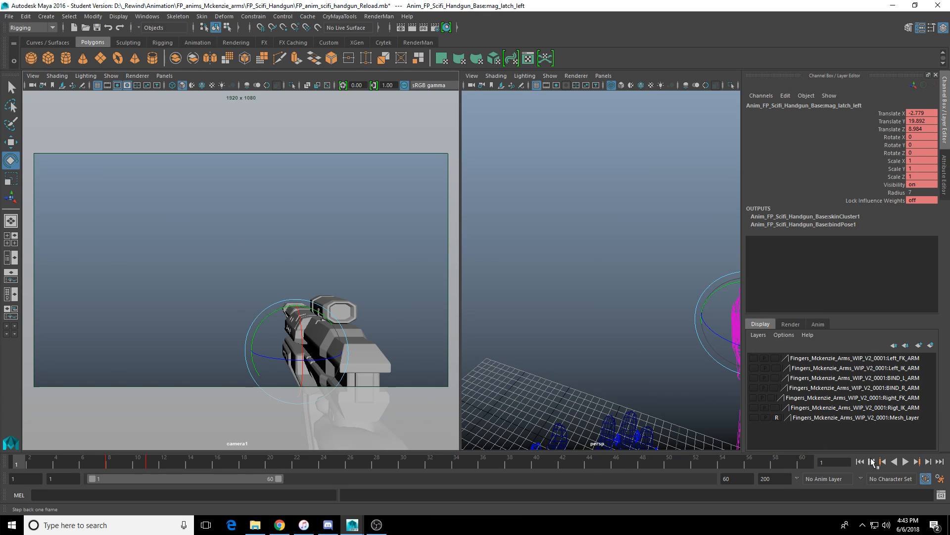
pyautogui.click(906, 461)
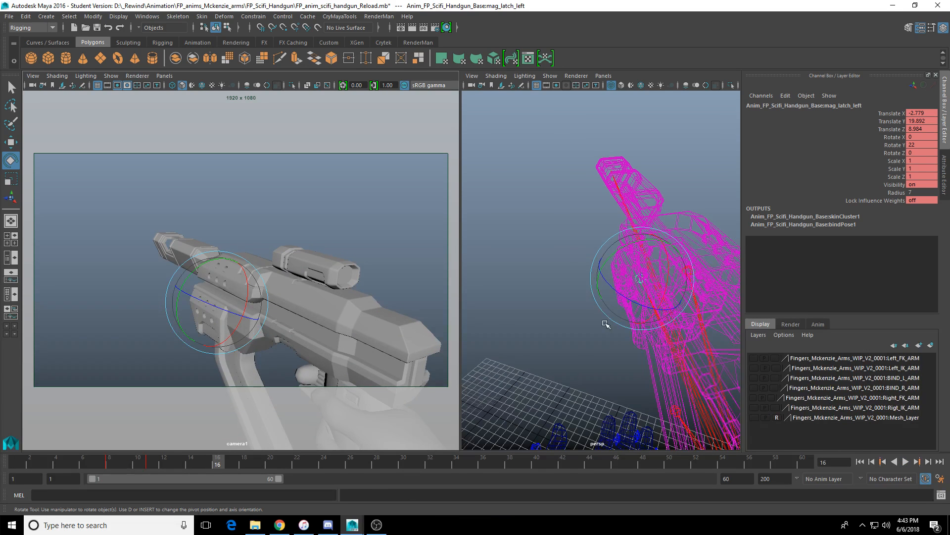
# Step: Reselect the right-hand IK control in shaded display and set its frame 11 rotation to about -35.264, 17.083, 96.046
pyautogui.scroll(-3, 614, 329)
pyautogui.press('5')
pyautogui.keyDown('alt'); pyautogui.moveTo(623, 333); pyautogui.dragTo(675, 342); pyautogui.keyUp('alt')
pyautogui.keyDown('alt'); pyautogui.moveTo(688, 413); pyautogui.dragTo(631, 370, button='middle'); pyautogui.keyUp('alt')
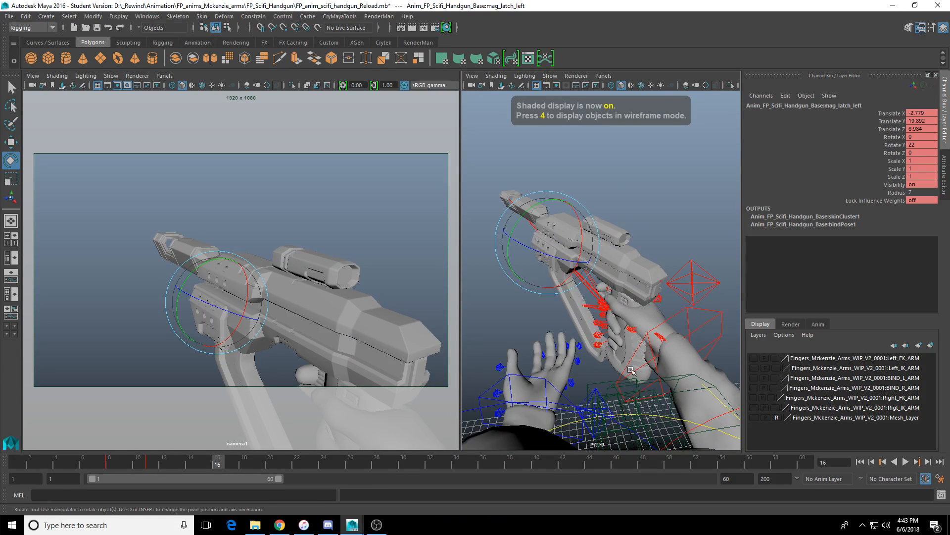
pyautogui.click(619, 386)
pyautogui.click(702, 320)
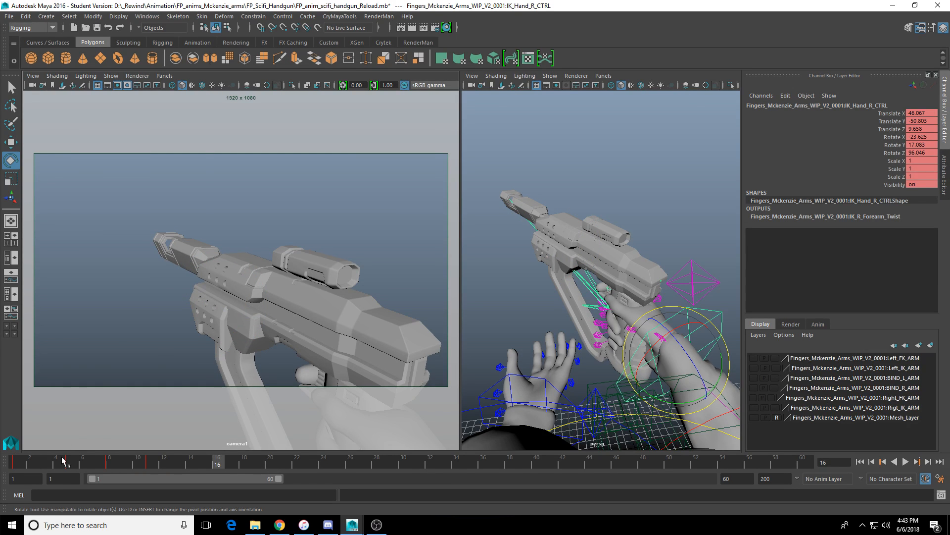
pyautogui.moveTo(63, 460); pyautogui.dragTo(151, 468)
pyautogui.moveTo(649, 342)
pyautogui.keyDown('alt'); pyautogui.mouseDown()
pyautogui.moveTo(658, 355)
pyautogui.moveTo(676, 338)
pyautogui.moveTo(645, 351)
pyautogui.mouseUp(); pyautogui.keyUp('alt')
pyautogui.moveTo(148, 467); pyautogui.dragTo(21, 476)
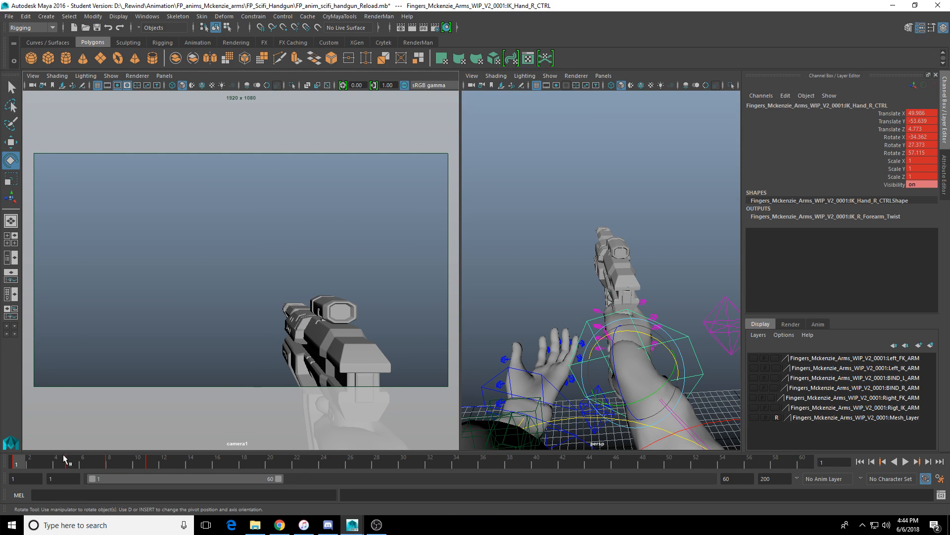
# Step: Scrub between frames 1 and 12 and play back the gun raise from frame 1
pyautogui.moveTo(64, 458); pyautogui.dragTo(156, 465)
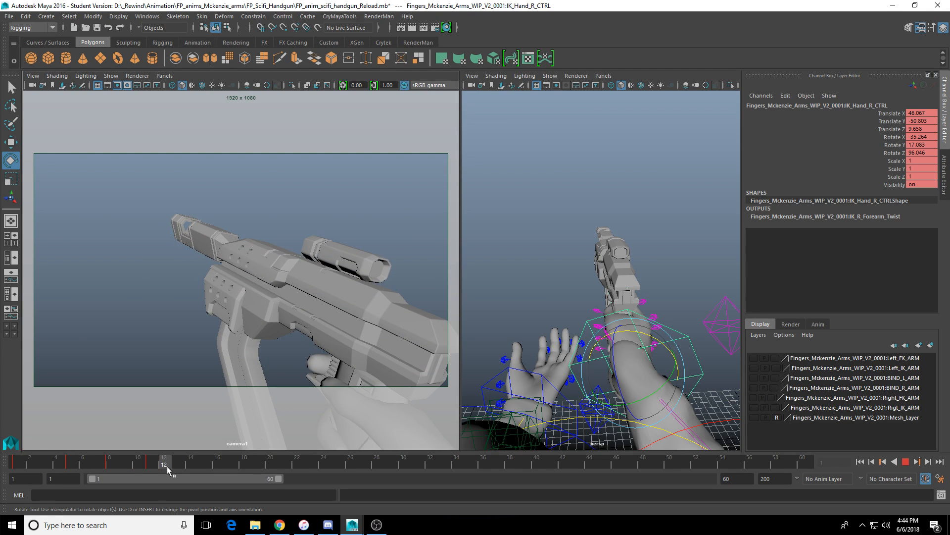
pyautogui.moveTo(152, 470)
pyautogui.mouseDown()
pyautogui.moveTo(94, 479)
pyautogui.moveTo(36, 474)
pyautogui.moveTo(151, 466)
pyautogui.moveTo(17, 465)
pyautogui.mouseUp()
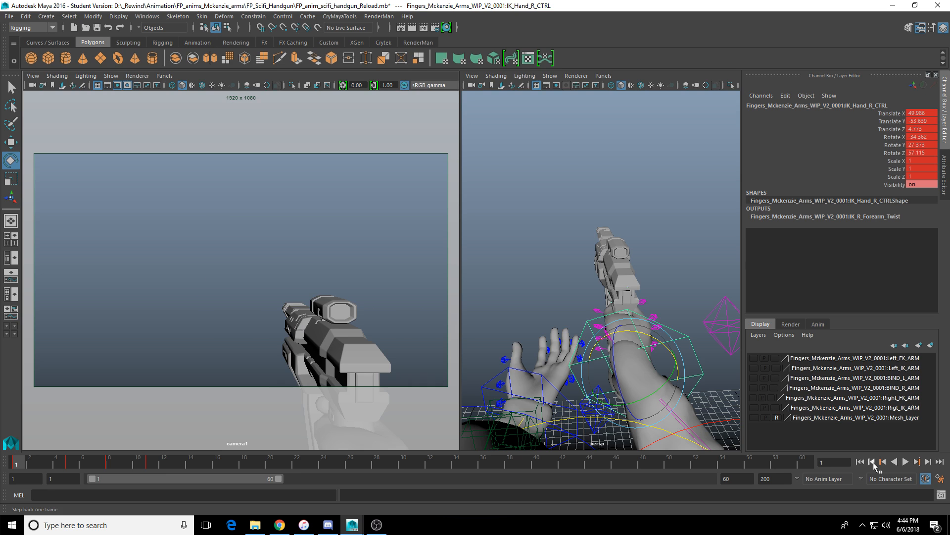
pyautogui.click(906, 461)
pyautogui.press('Escape')
# Step: Rotate the right-hand IK control at frame 8 to about -23.074, 23.15, 97.201 and key it
pyautogui.click(123, 462)
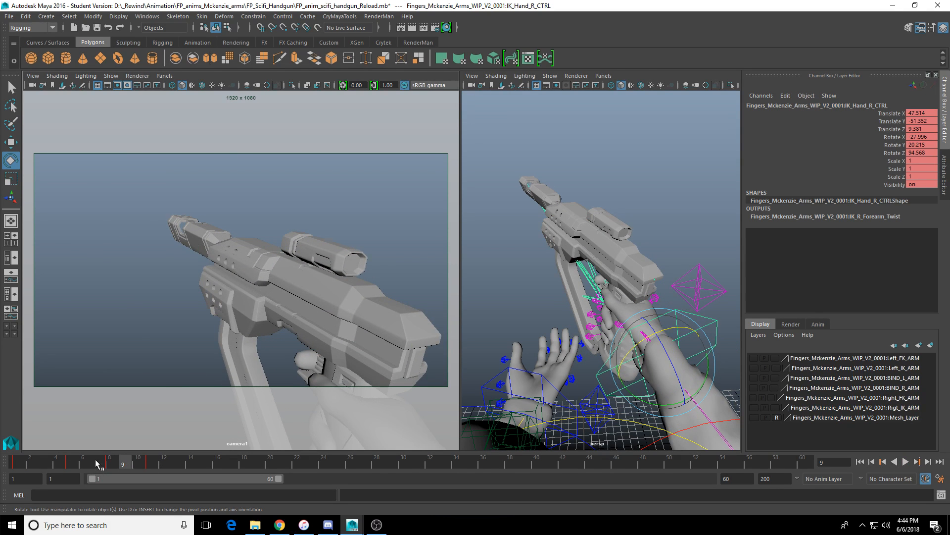
pyautogui.moveTo(97, 464)
pyautogui.mouseDown()
pyautogui.moveTo(49, 467)
pyautogui.moveTo(156, 469)
pyautogui.moveTo(24, 476)
pyautogui.moveTo(115, 470)
pyautogui.mouseUp()
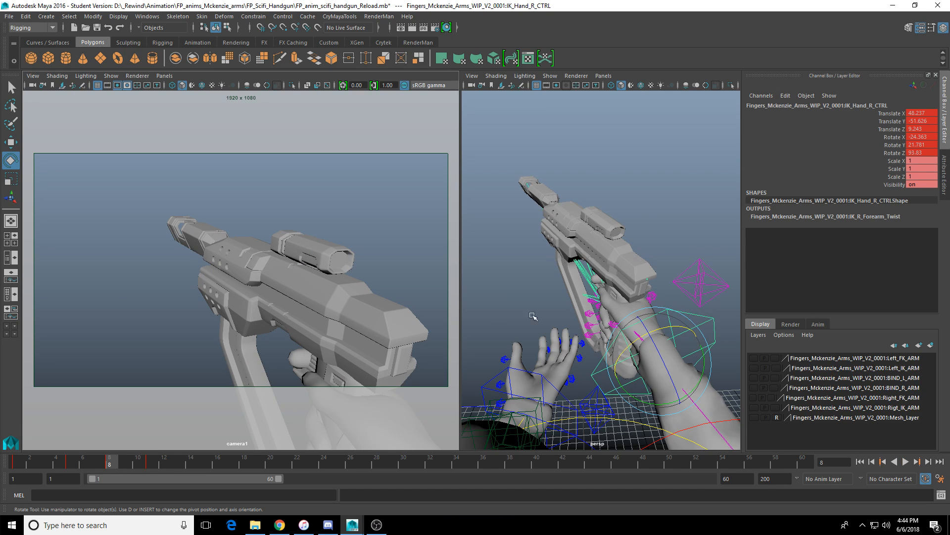
pyautogui.moveTo(658, 352); pyautogui.dragTo(661, 356)
pyautogui.middleClick(205, 335)
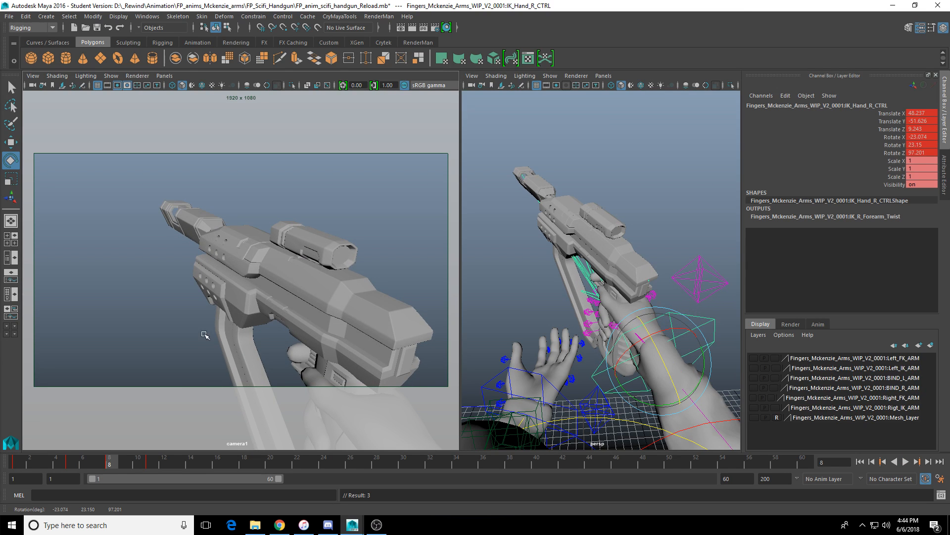
# Step: Scrub the raise through frame 13 and play back the revised hand motion from frame 1
pyautogui.moveTo(94, 468)
pyautogui.mouseDown()
pyautogui.moveTo(70, 469)
pyautogui.moveTo(177, 468)
pyautogui.mouseUp()
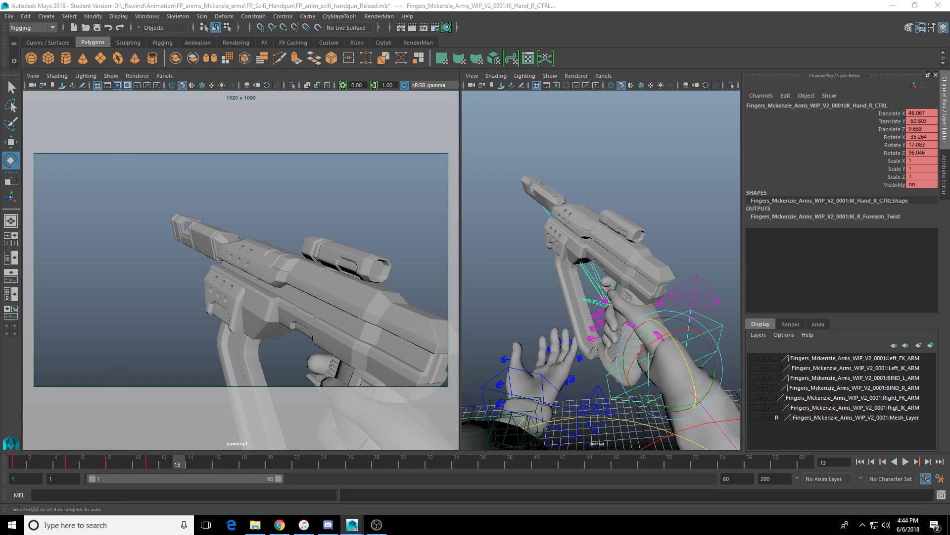
pyautogui.moveTo(85, 463); pyautogui.dragTo(186, 466)
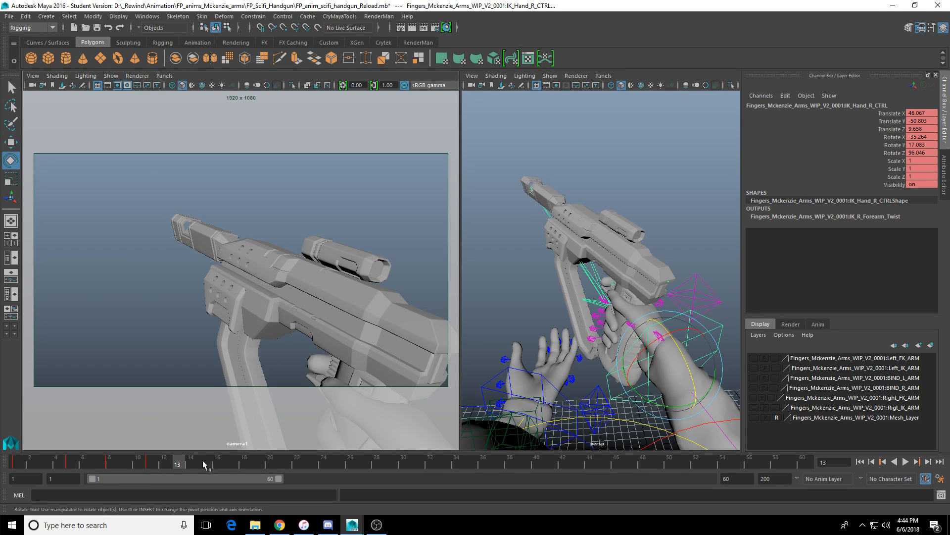
pyautogui.moveTo(144, 461)
pyautogui.mouseDown()
pyautogui.moveTo(38, 467)
pyautogui.moveTo(168, 468)
pyautogui.moveTo(148, 471)
pyautogui.mouseUp()
pyautogui.click(905, 461)
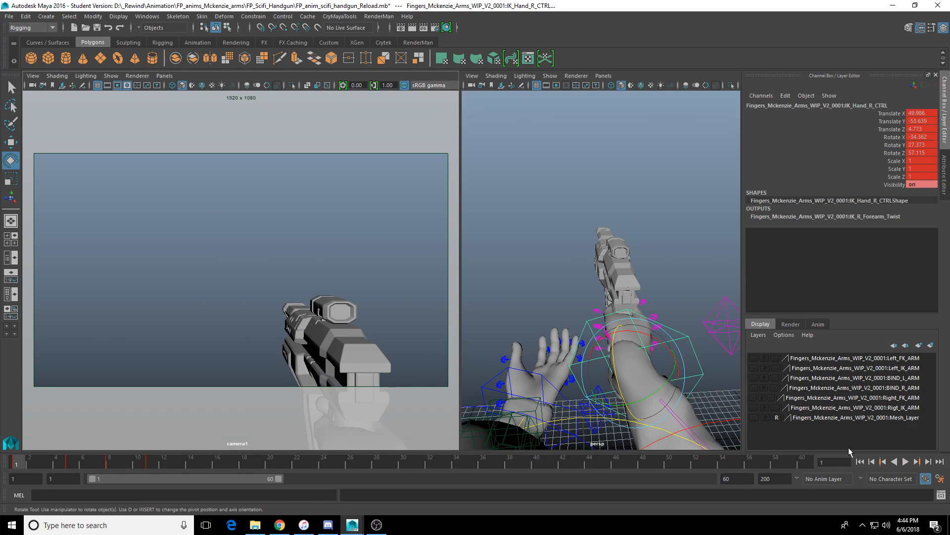
pyautogui.click(905, 463)
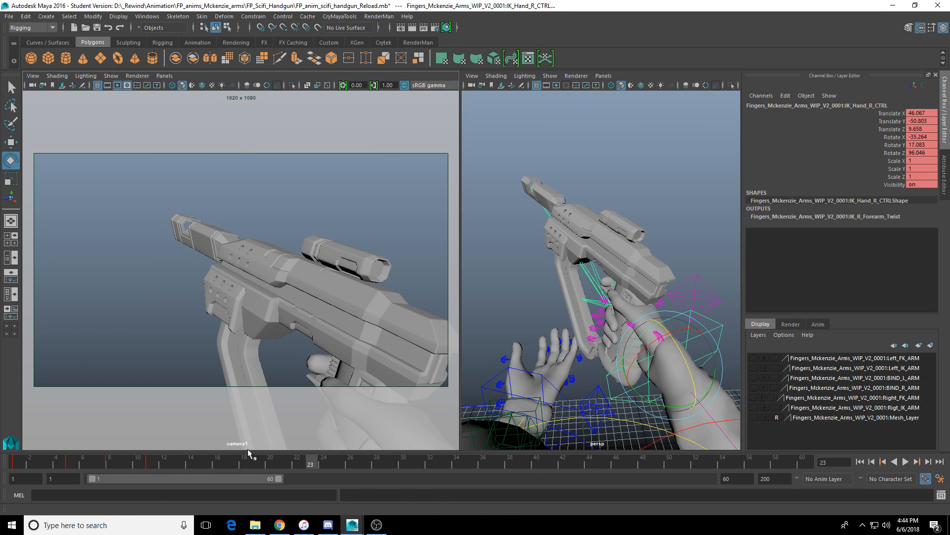
pyautogui.moveTo(149, 464)
pyautogui.mouseDown()
pyautogui.moveTo(123, 467)
pyautogui.moveTo(161, 474)
pyautogui.mouseUp()
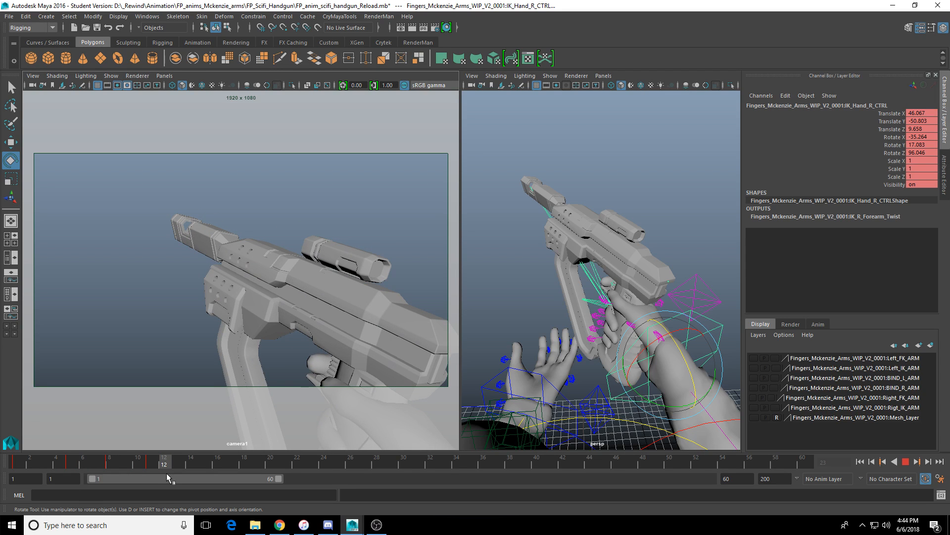
# Step: Select the mag_latch_left joint in wireframe display, set its Rotate Y to 35 at frame 11, and key it
pyautogui.scroll(5, 607, 278)
pyautogui.press('4')
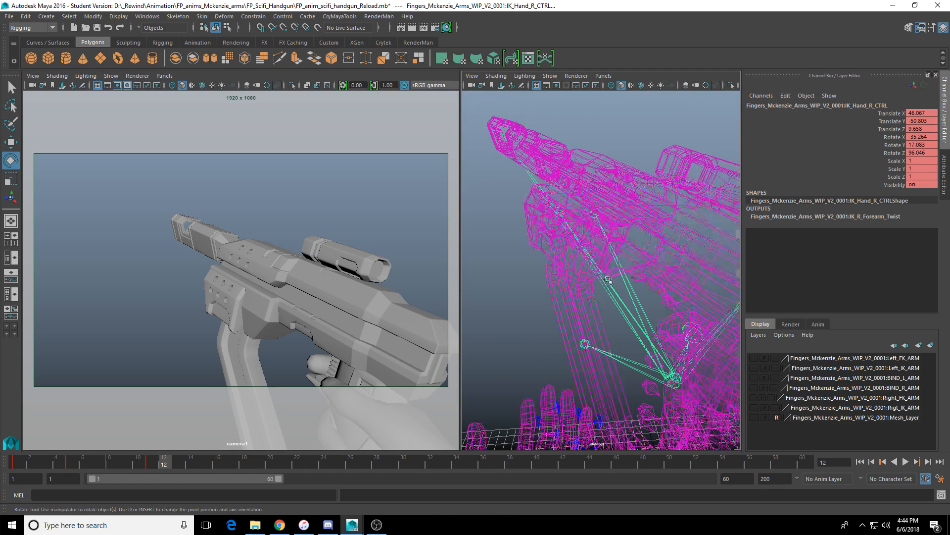
pyautogui.click(561, 212)
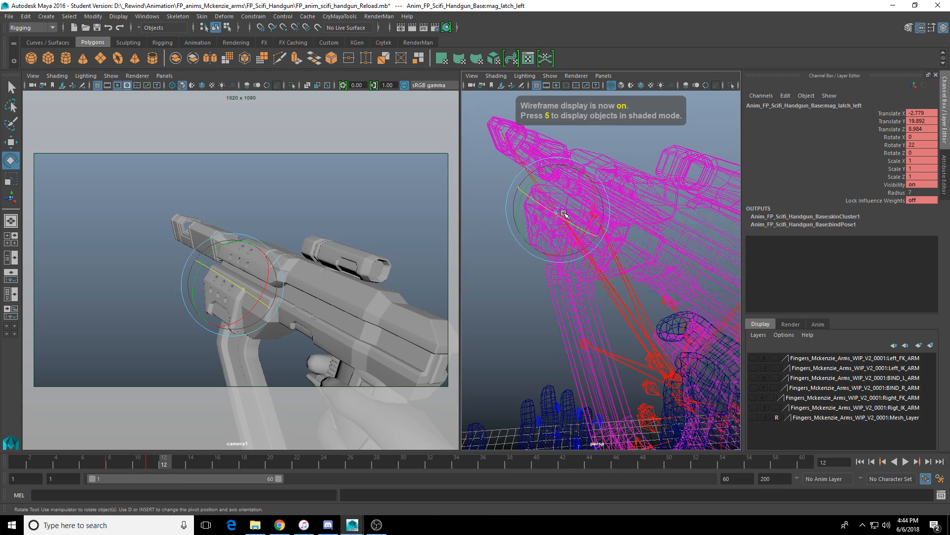
pyautogui.click(151, 460)
pyautogui.click(919, 144)
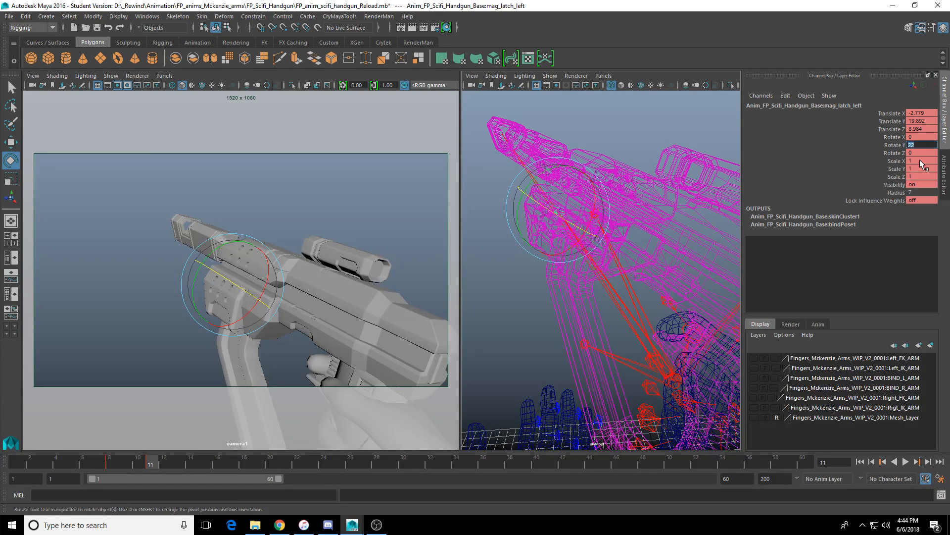
pyautogui.write('30')
pyautogui.press('Return')
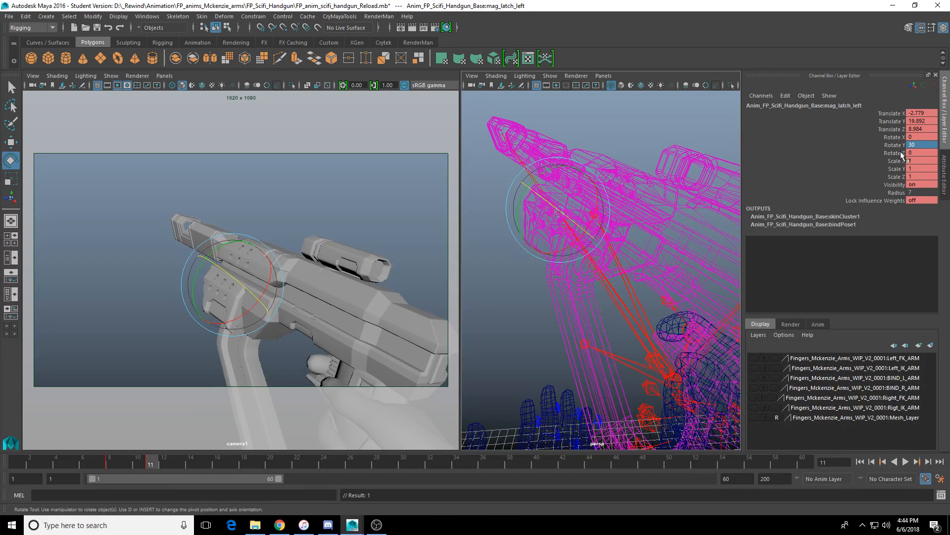
pyautogui.click(920, 145)
pyautogui.write('40')
pyautogui.press('Return')
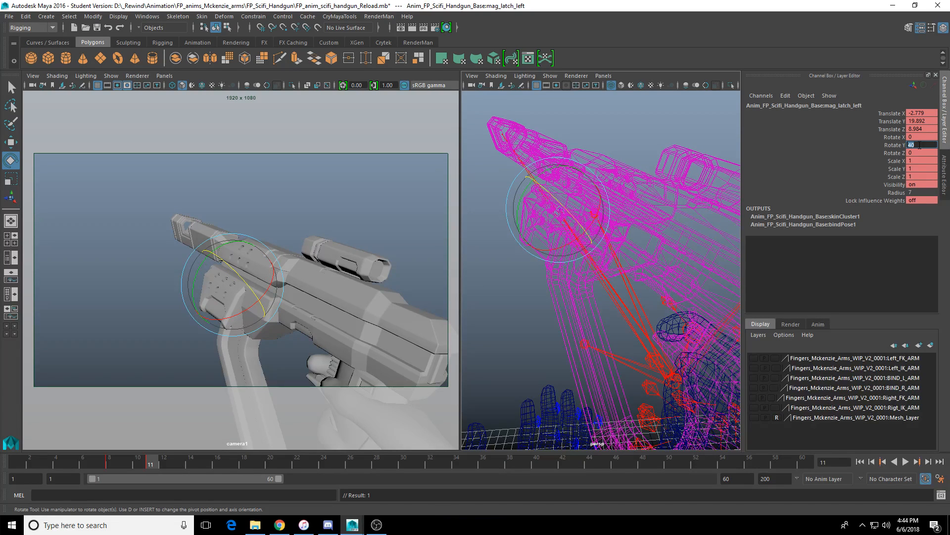
pyautogui.write('35')
pyautogui.press('Return')
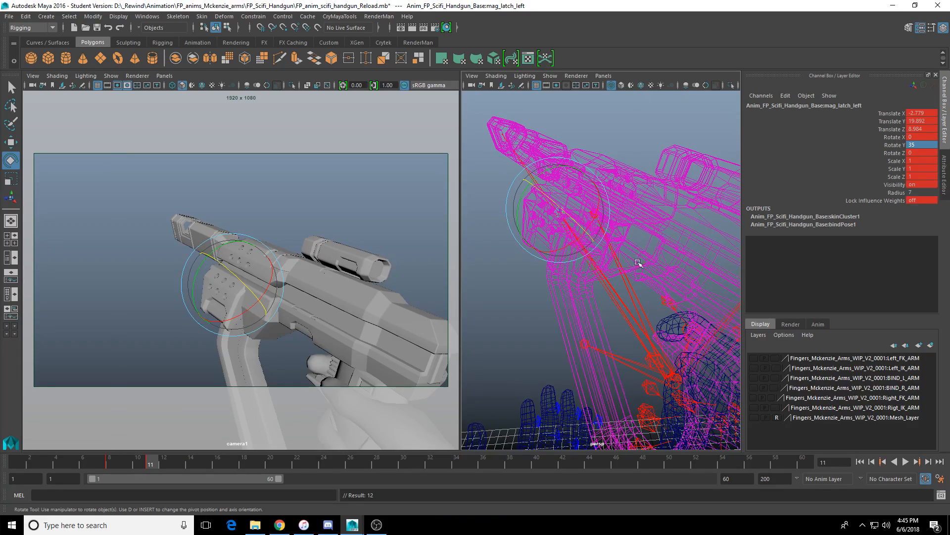
# Step: Return to shaded display, reselect the right-hand IK control, and play back the wider latch opening
pyautogui.moveTo(635, 254)
pyautogui.keyDown('alt'); pyautogui.mouseDown()
pyautogui.moveTo(662, 343)
pyautogui.moveTo(648, 359)
pyautogui.mouseUp(); pyautogui.keyUp('alt')
pyautogui.press('5')
pyautogui.click(648, 358)
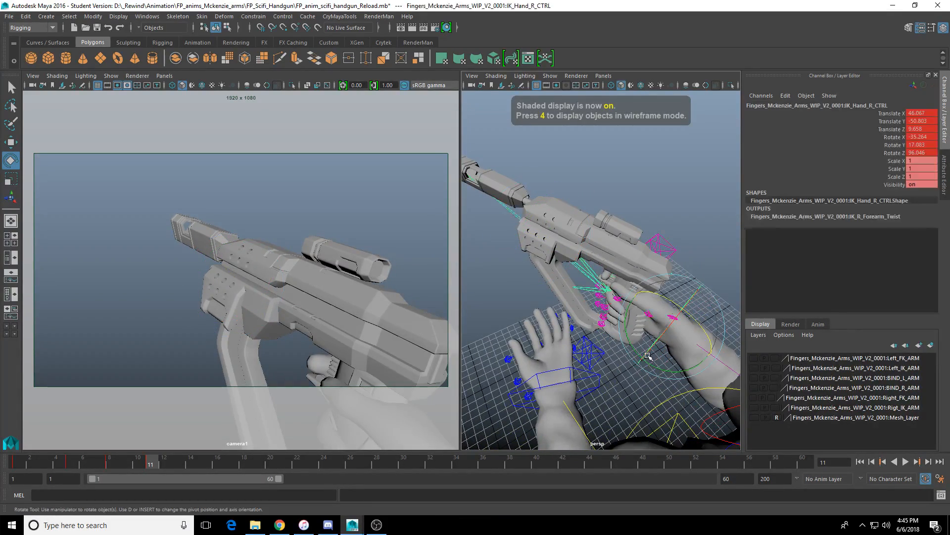
pyautogui.keyDown('alt'); pyautogui.moveTo(552, 330); pyautogui.dragTo(564, 297); pyautogui.keyUp('alt')
pyautogui.click(564, 297)
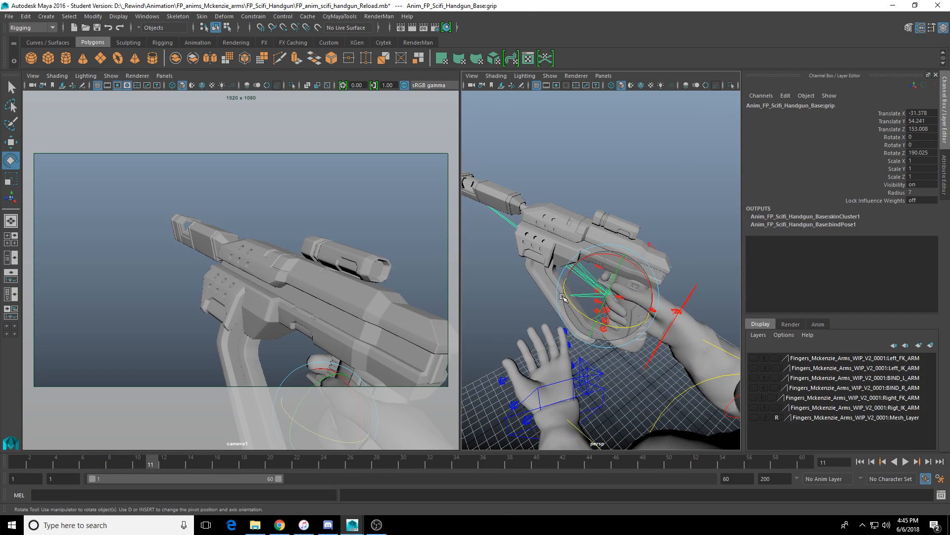
pyautogui.click(696, 290)
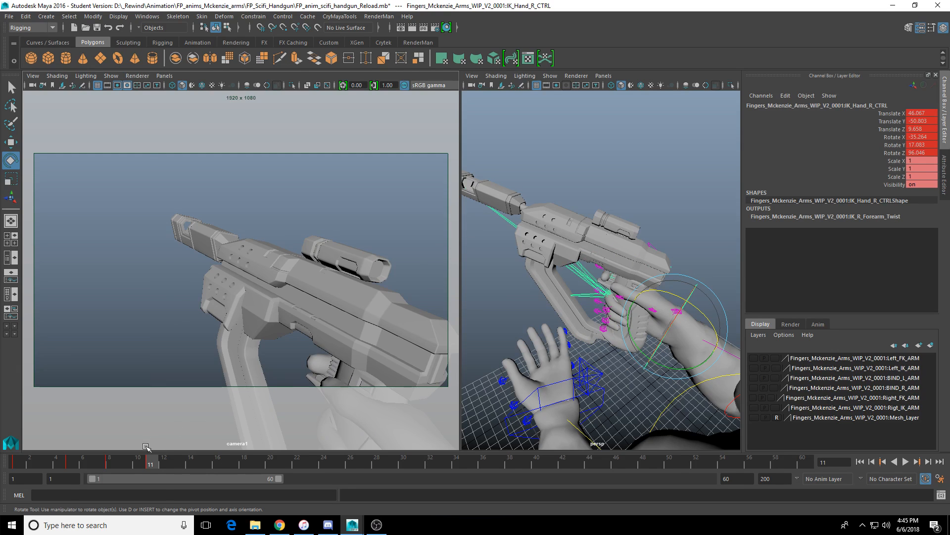
pyautogui.hotkey('alt', 'v')
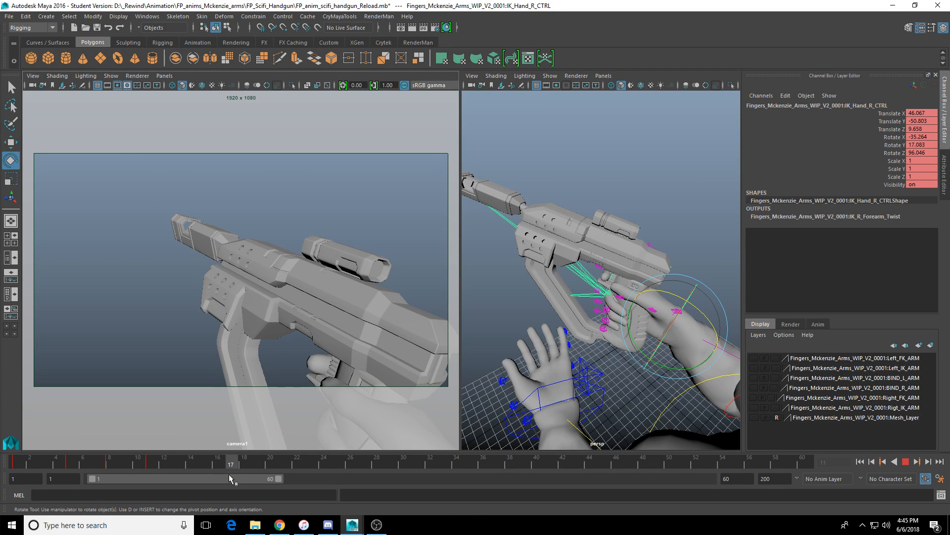
pyautogui.hotkey('alt', 'v')
# Step: Key the right-hand IK control's rotation at about -32.867, 15.074, 93.134 on frame 20, and retime that key to frame 16
pyautogui.click(265, 467)
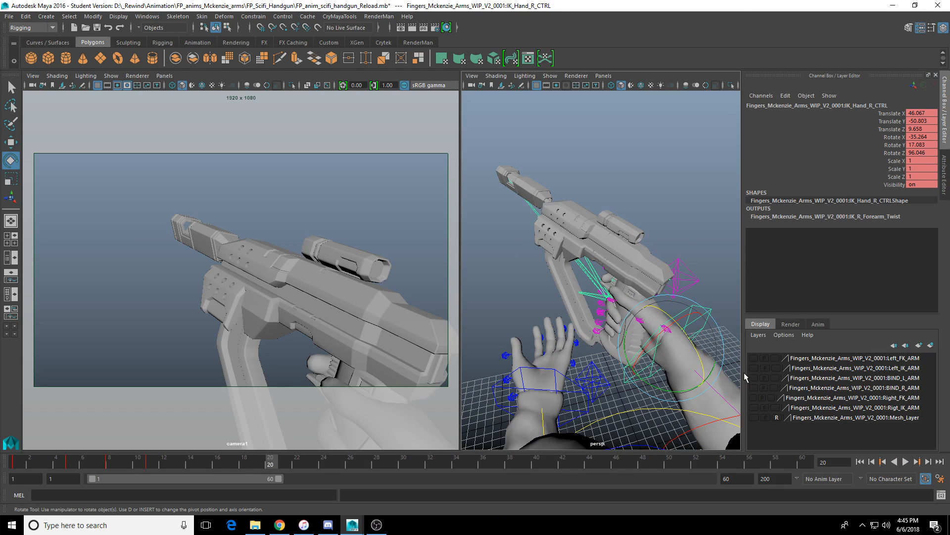
pyautogui.moveTo(695, 339); pyautogui.dragTo(659, 330)
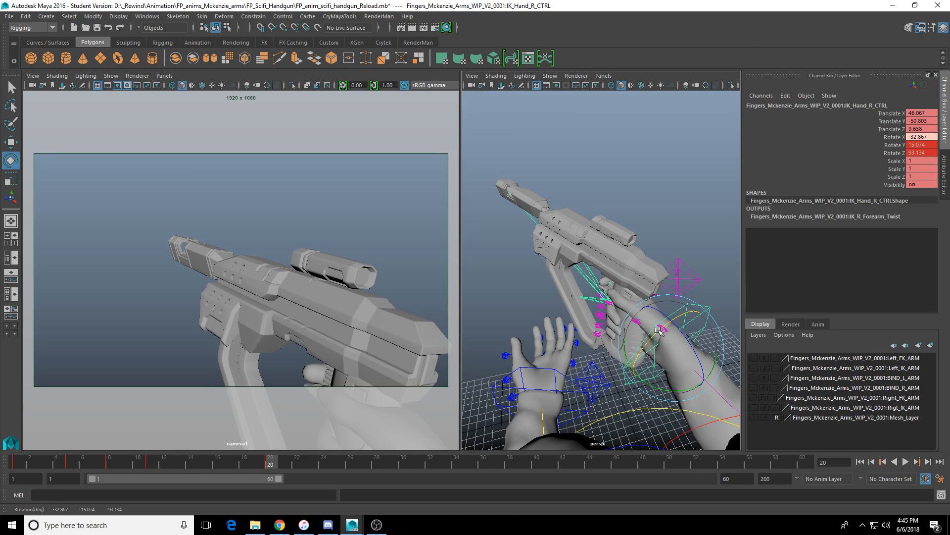
pyautogui.hotkey('shift', 'e')
pyautogui.middleClick(350, 324)
pyautogui.moveTo(119, 465); pyautogui.dragTo(228, 465)
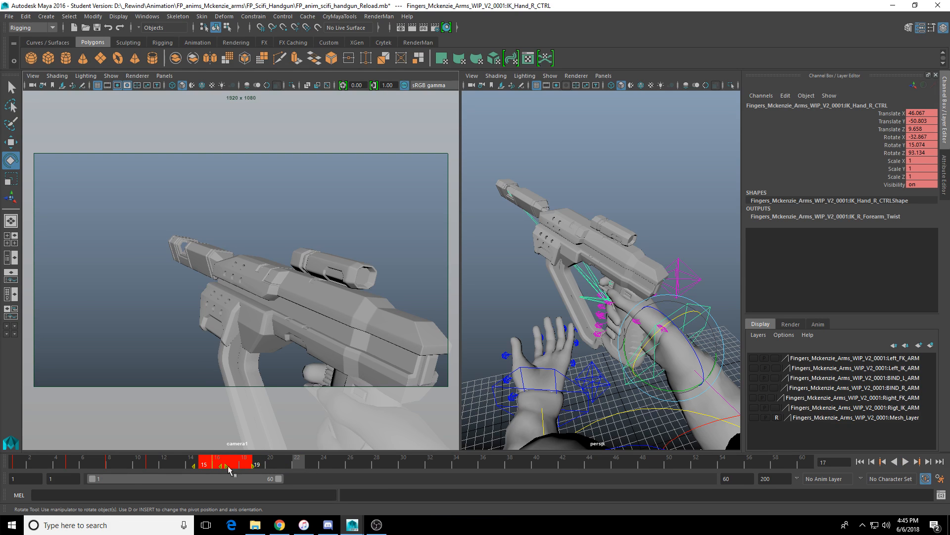
# Step: Copy the right-hand IK control's frame 11 key and paste it at frame 15 to hold the raised pose
pyautogui.moveTo(341, 465); pyautogui.dragTo(153, 468)
pyautogui.rightClick(153, 467)
pyautogui.click(188, 329)
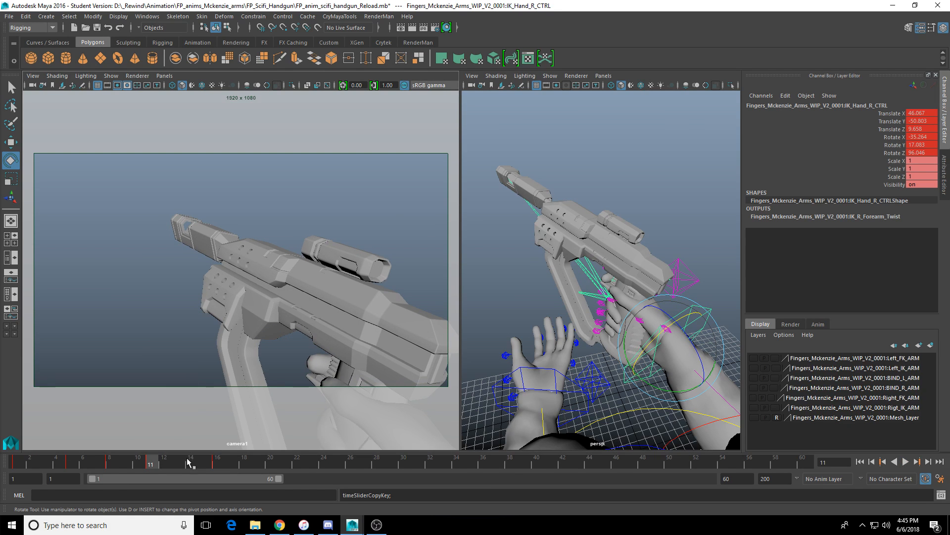
pyautogui.click(211, 466)
pyautogui.rightClick(204, 466)
pyautogui.moveTo(238, 340)
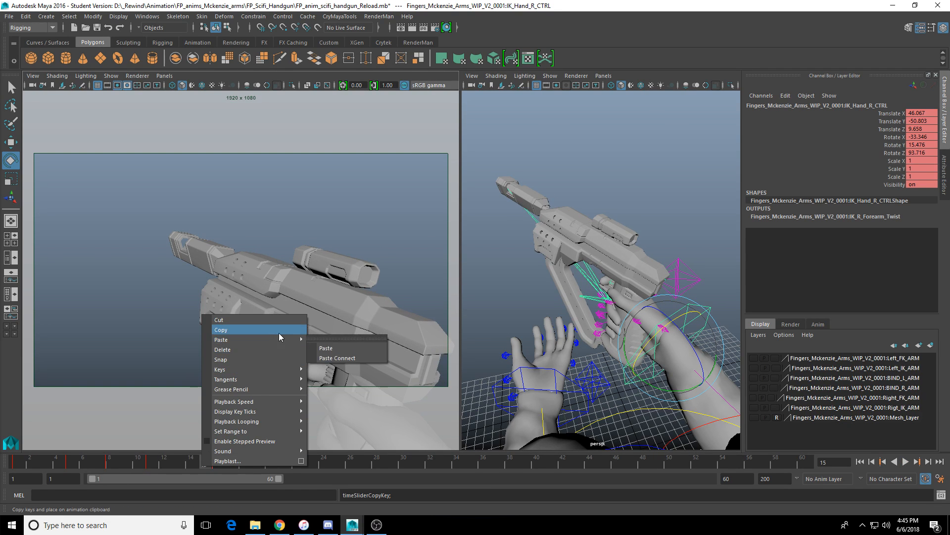
pyautogui.click(331, 348)
# Step: Retime the right-hand IK control's frame 16 key to frame 19 and review the movement between the keys
pyautogui.click(307, 464)
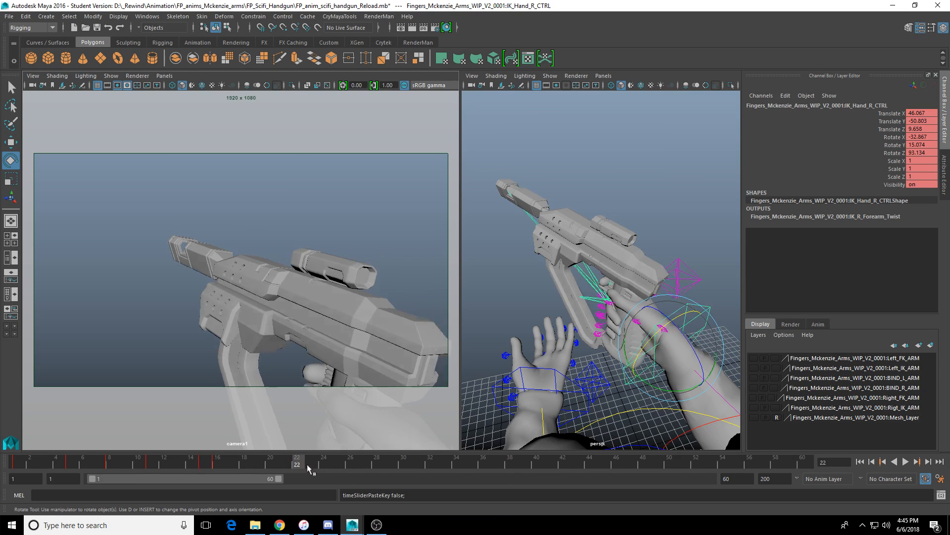
pyautogui.keyDown('shift'); pyautogui.moveTo(382, 464); pyautogui.dragTo(223, 476); pyautogui.keyUp('shift')
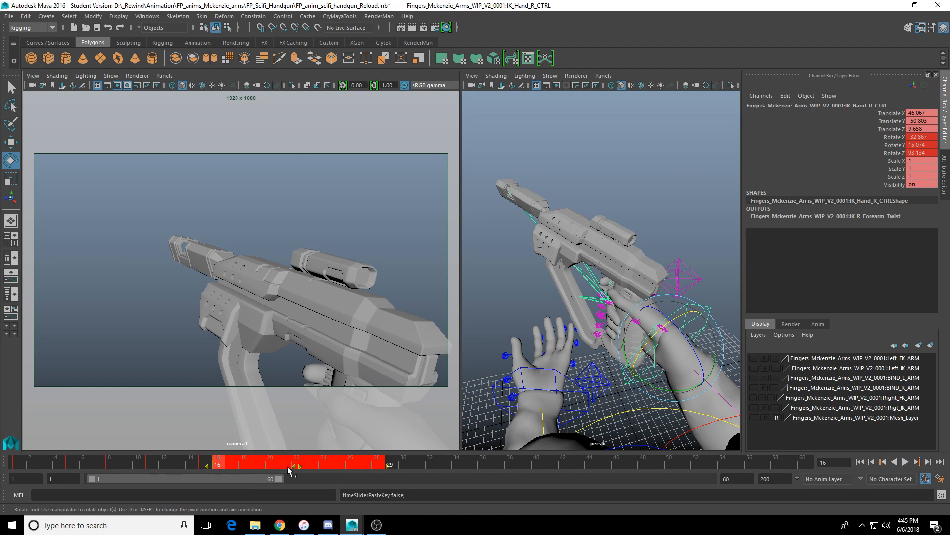
pyautogui.moveTo(299, 466); pyautogui.dragTo(334, 466)
pyautogui.moveTo(198, 464)
pyautogui.mouseDown()
pyautogui.moveTo(124, 465)
pyautogui.moveTo(198, 470)
pyautogui.mouseUp()
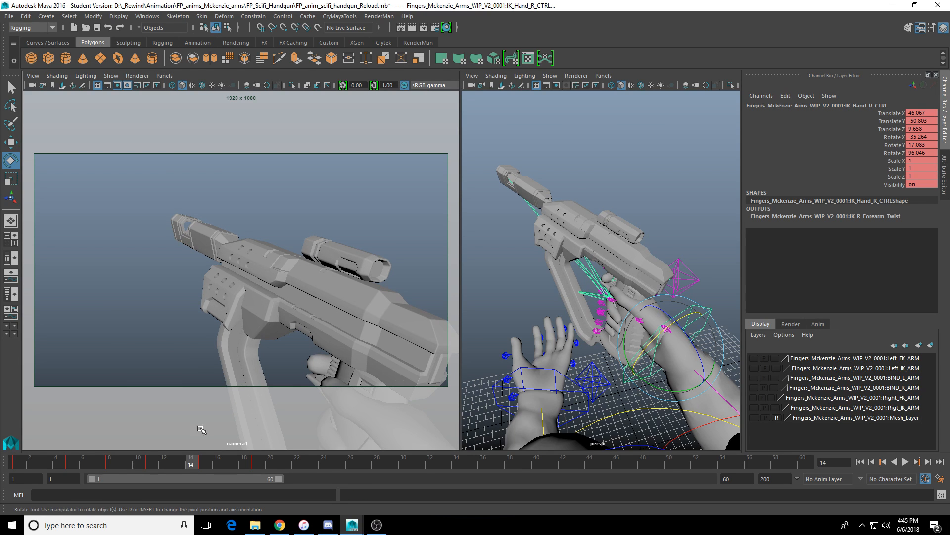
pyautogui.moveTo(146, 462); pyautogui.dragTo(142, 474)
pyautogui.press('Escape')
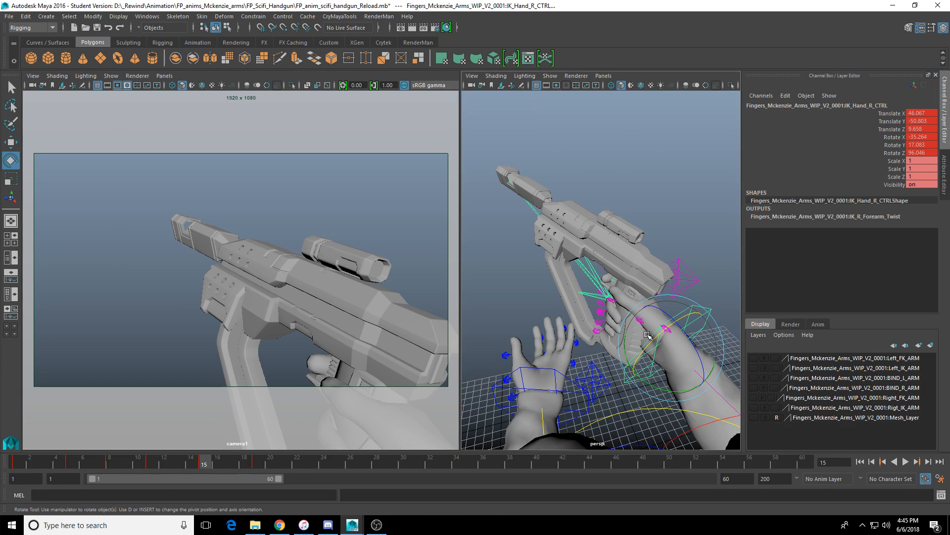
# Step: Rotate the right-hand IK control at frame 15 to about -34.541, 16.694, 95.473, key it, and play back the result
pyautogui.moveTo(671, 339)
pyautogui.mouseDown()
pyautogui.moveTo(680, 337)
pyautogui.moveTo(663, 335)
pyautogui.mouseUp()
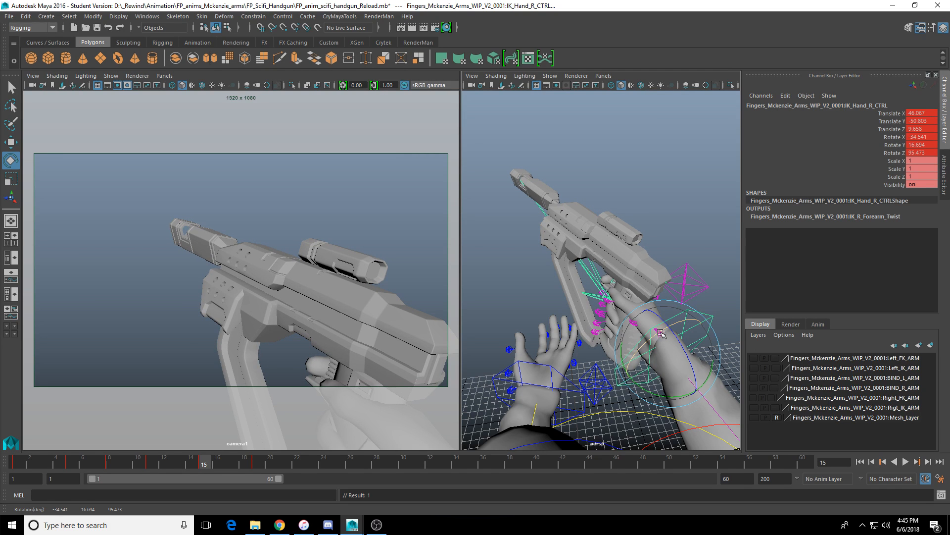
pyautogui.moveTo(198, 464)
pyautogui.mouseDown()
pyautogui.moveTo(133, 465)
pyautogui.moveTo(204, 468)
pyautogui.mouseUp()
pyautogui.click(905, 461)
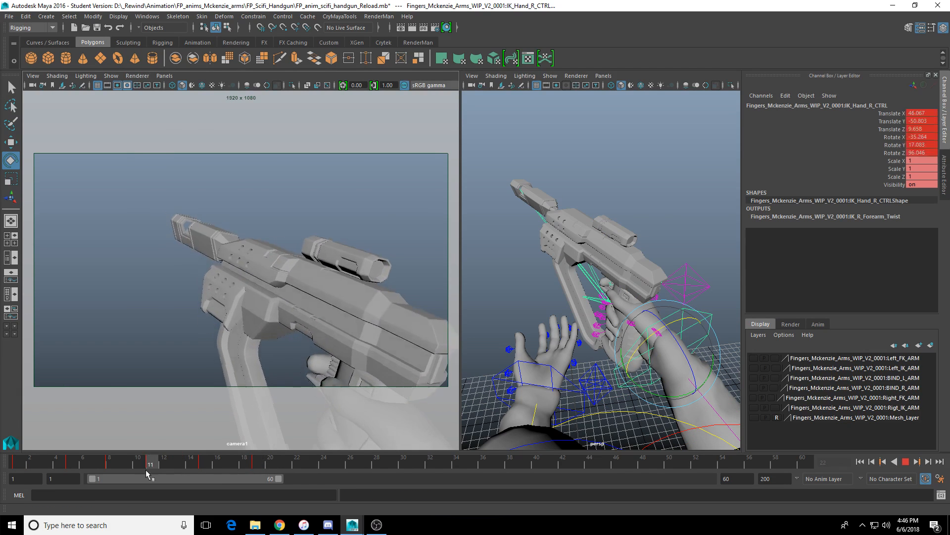
pyautogui.moveTo(146, 469); pyautogui.dragTo(267, 466)
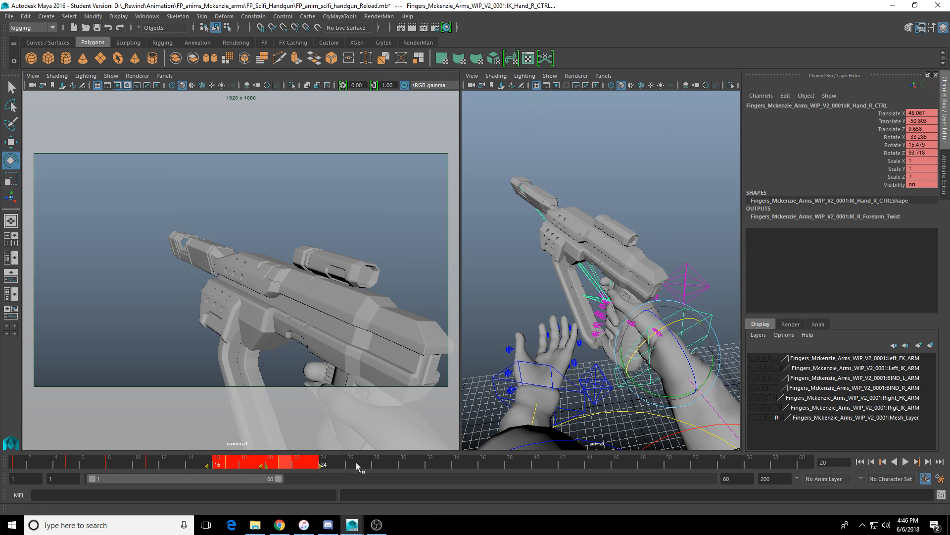
# Step: Pose the right-hand IK control at frame 21 to about translate 45.655, -50.83, 9.171 and rotate -28.037, 11.046, 86.91, key it, and play back
pyautogui.click(256, 465)
pyautogui.hotkey('alt', 'v')
pyautogui.click(282, 467)
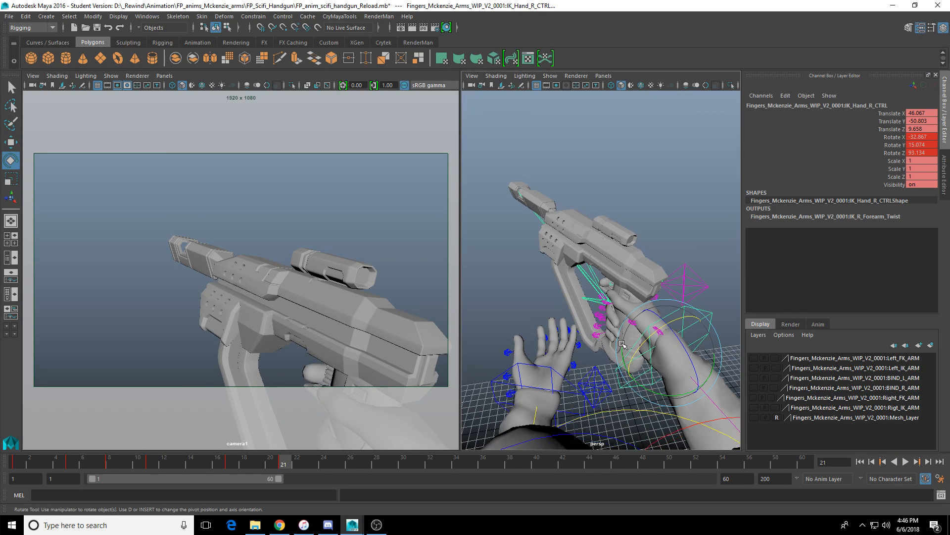
pyautogui.moveTo(684, 348); pyautogui.dragTo(648, 329)
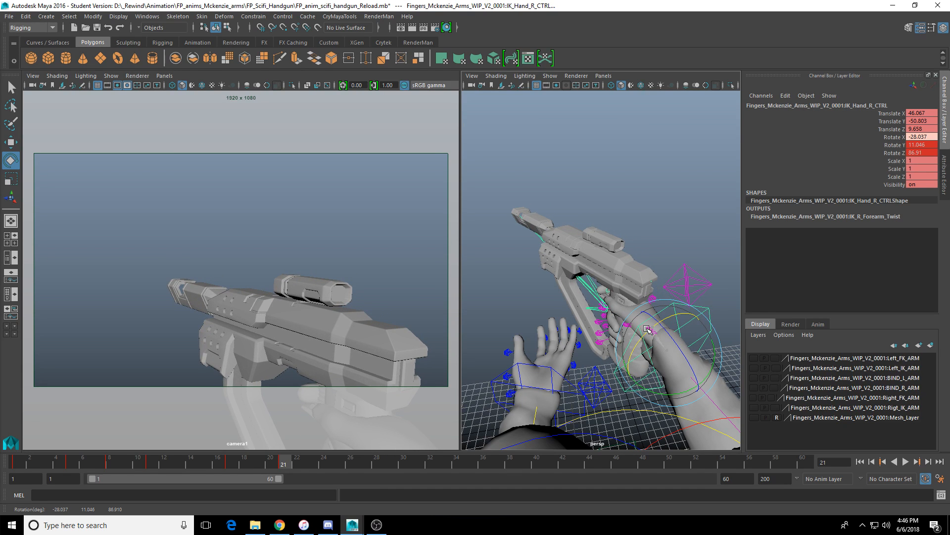
pyautogui.press('w')
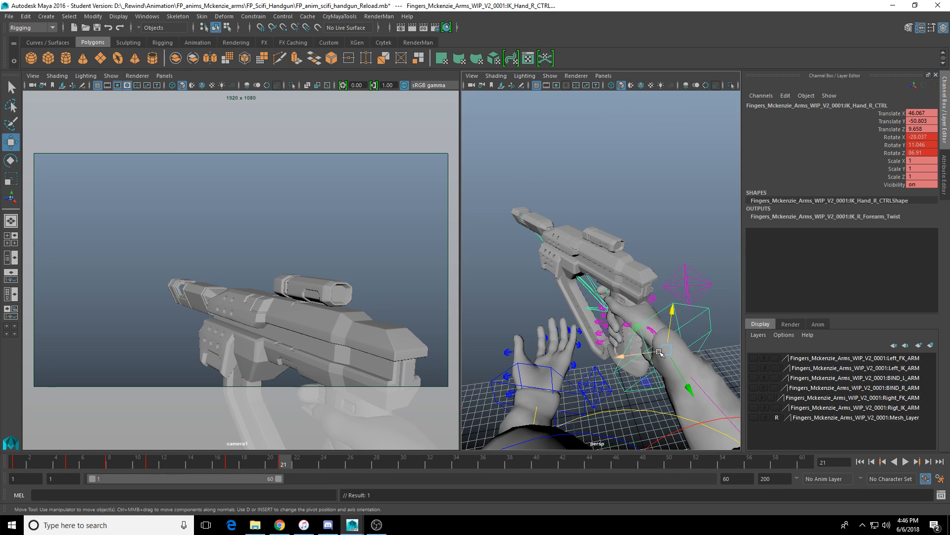
pyautogui.moveTo(673, 310); pyautogui.dragTo(674, 314)
pyautogui.hotkey('shift', 'w')
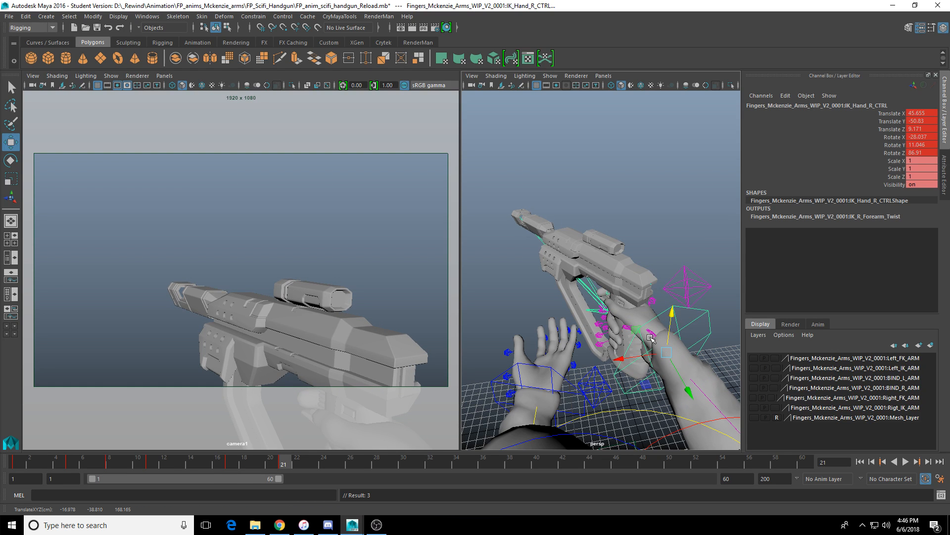
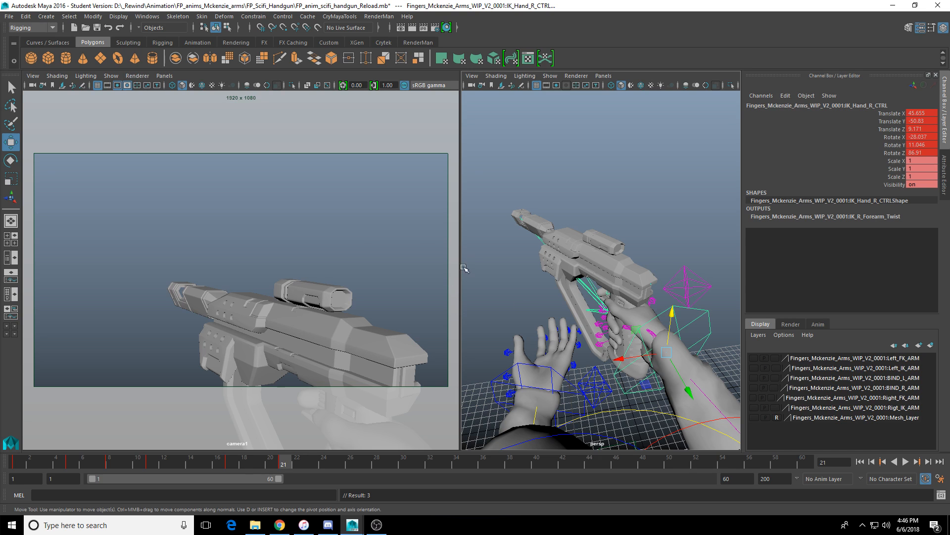
pyautogui.moveTo(232, 465); pyautogui.dragTo(260, 467)
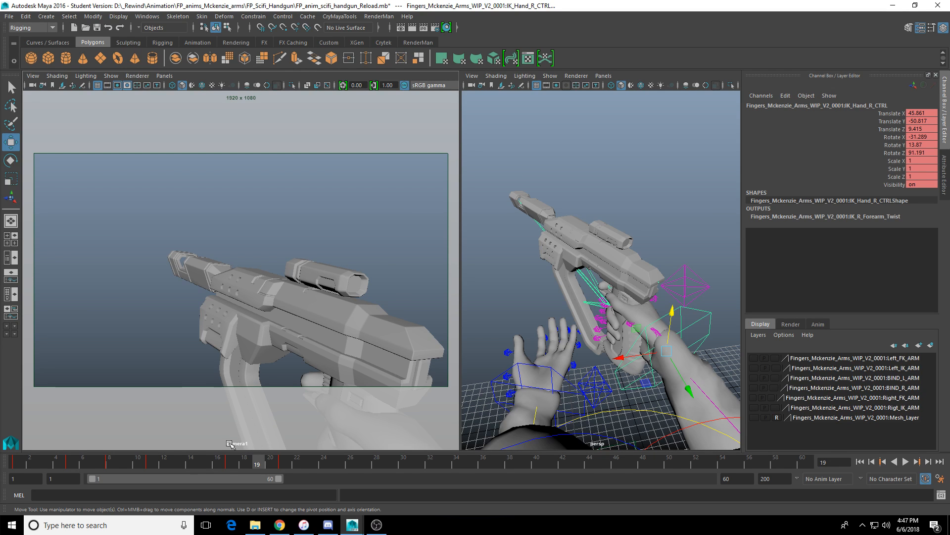
pyautogui.moveTo(231, 462); pyautogui.dragTo(16, 463)
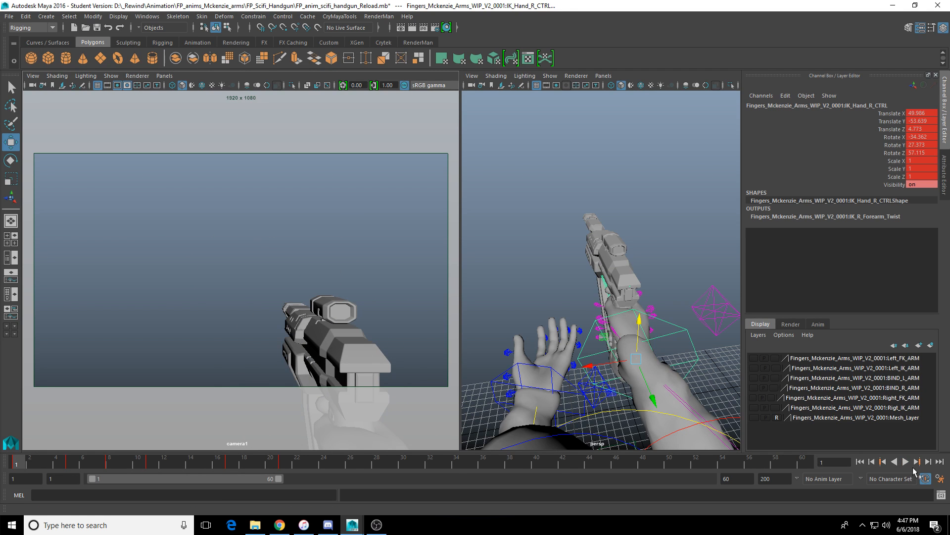
pyautogui.click(905, 462)
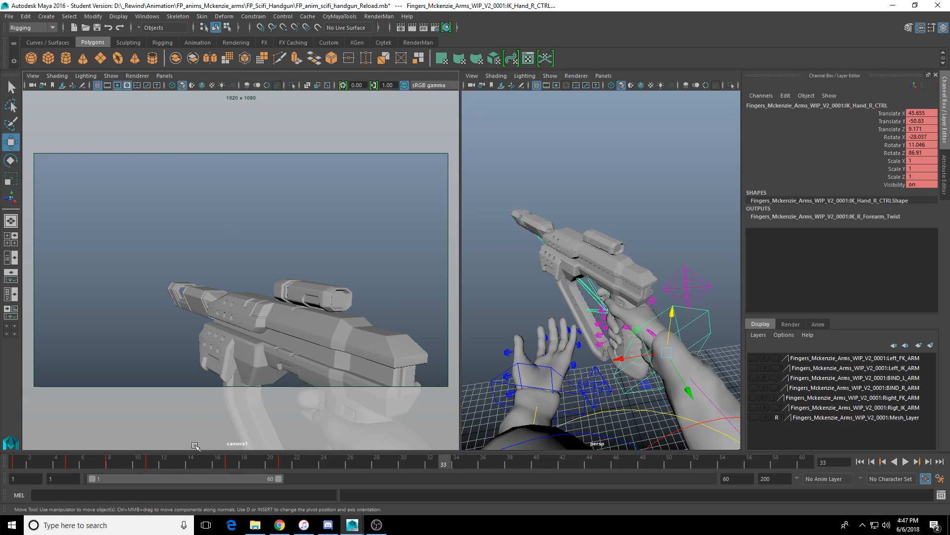
# Step: Copy the right-hand IK control's frame 17 key and paste it at frame 28
pyautogui.click(163, 464)
pyautogui.moveTo(163, 465); pyautogui.dragTo(231, 467)
pyautogui.rightClick(231, 468)
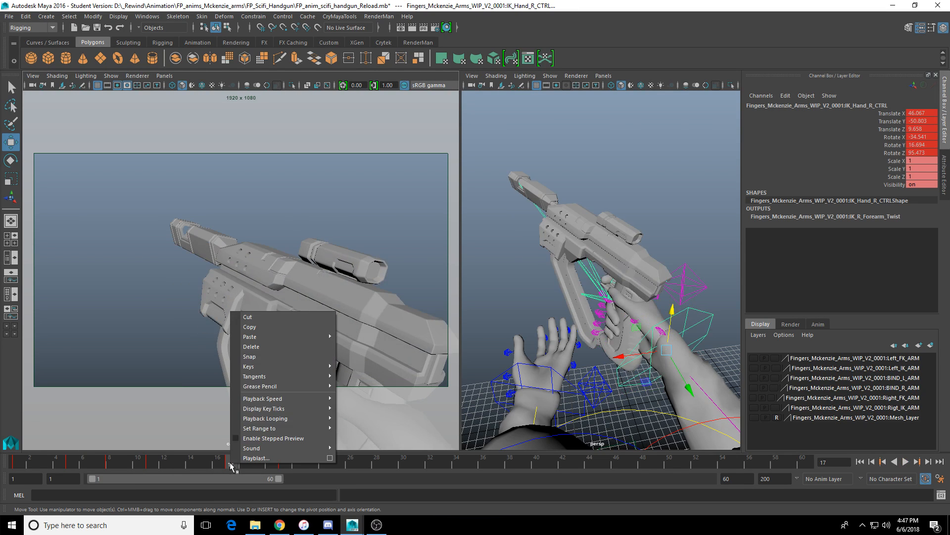
pyautogui.click(277, 327)
pyautogui.moveTo(290, 466); pyautogui.dragTo(377, 468)
pyautogui.rightClick(377, 467)
pyautogui.click(520, 334)
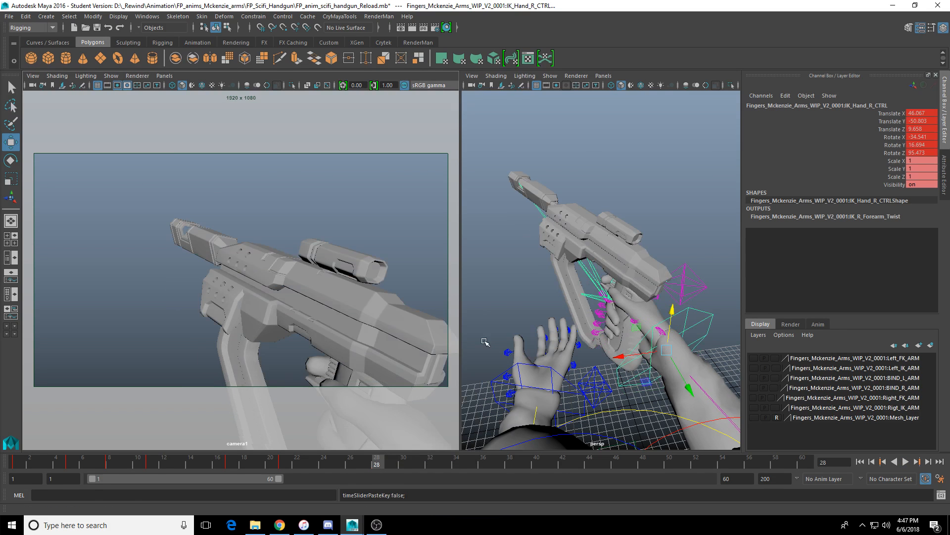
# Step: Adjust the right-hand IK control at frame 28 to about translate 44.267, -50.624, 8.455 and rotate X -29.845, key it, and play back
pyautogui.moveTo(675, 318); pyautogui.dragTo(653, 346)
pyautogui.press('e')
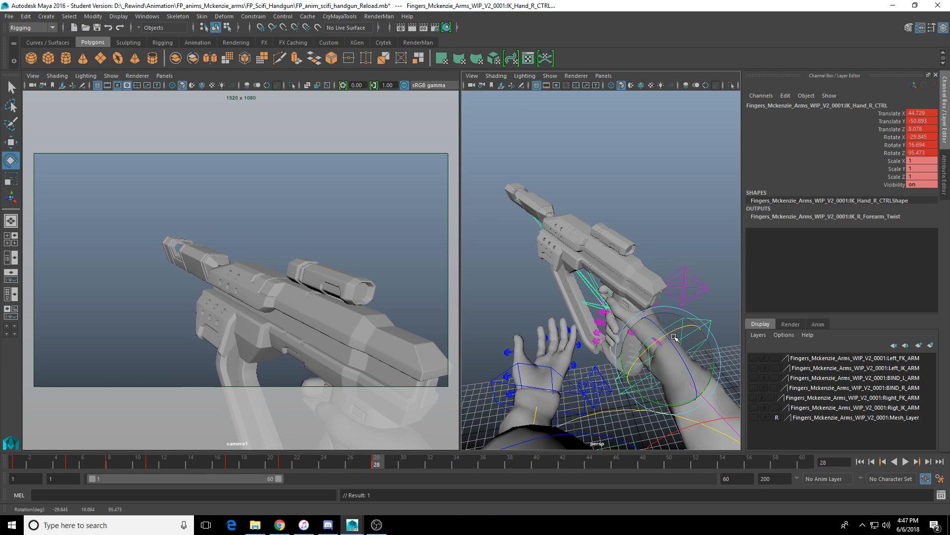
pyautogui.press('w')
pyautogui.hotkey('alt', 'v')
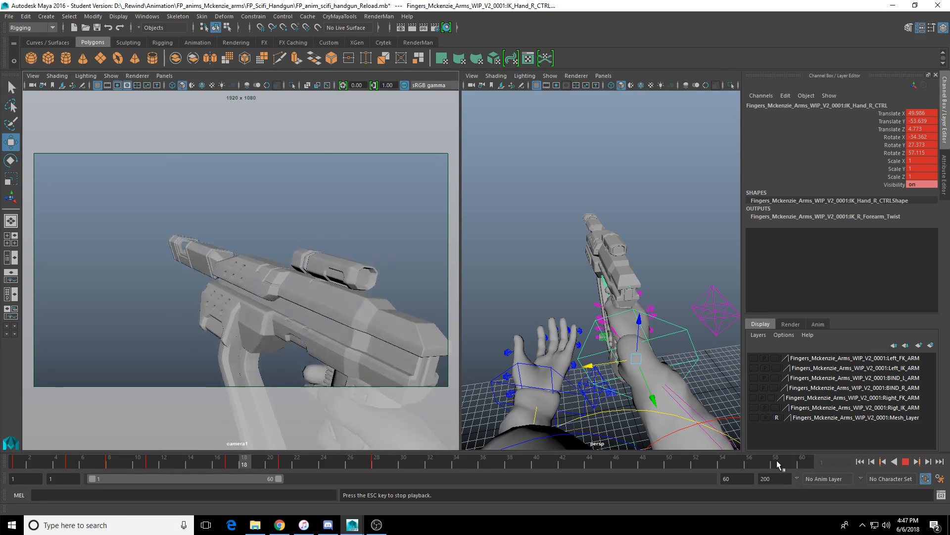
pyautogui.click(905, 462)
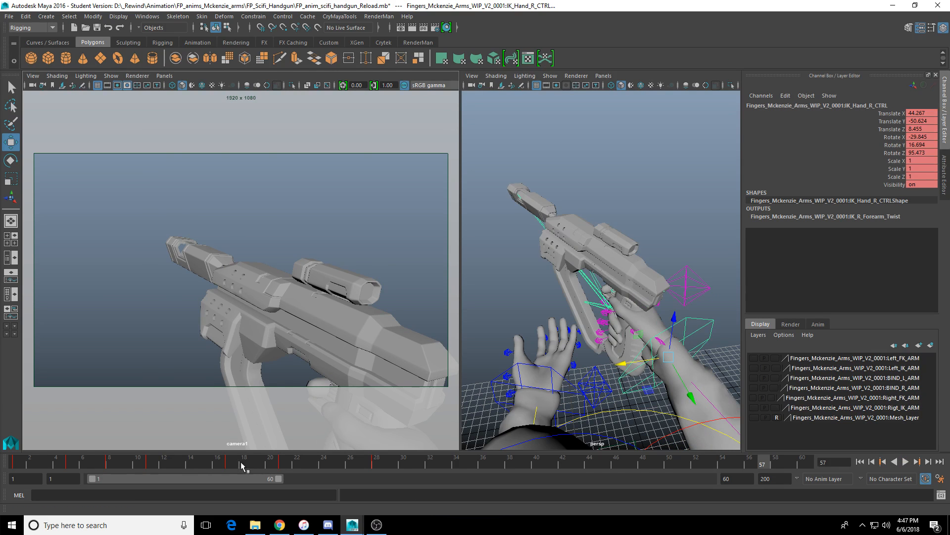
# Step: Shift the right-hand IK control's keys from frames 17 to 28 one frame earlier and play back the timing
pyautogui.moveTo(241, 463); pyautogui.dragTo(345, 471)
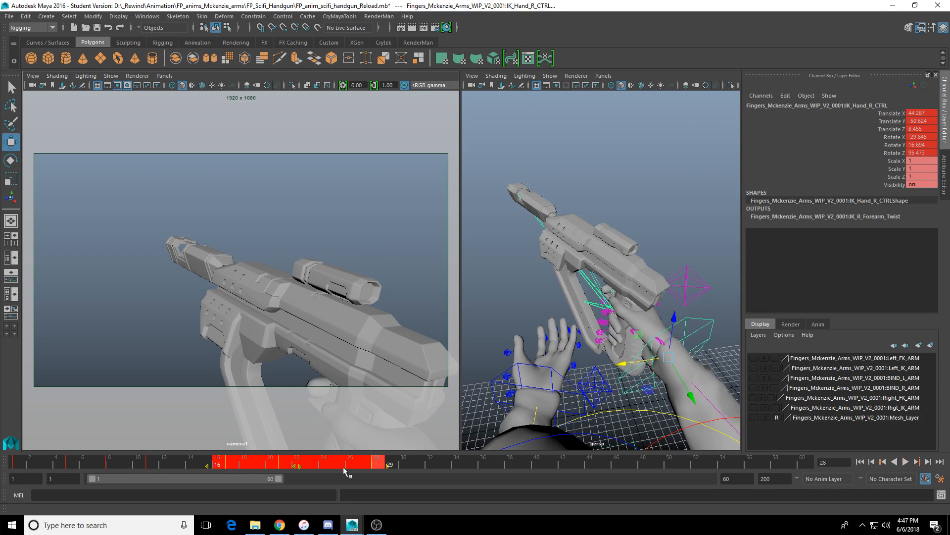
pyautogui.hotkey('alt', 'v')
pyautogui.click(267, 466)
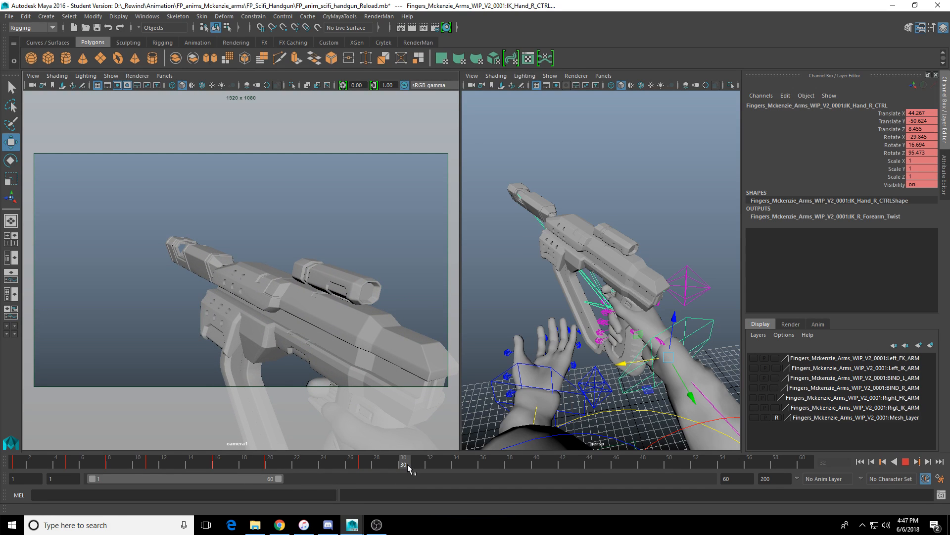
pyautogui.hotkey('alt', 'v')
pyautogui.click(906, 461)
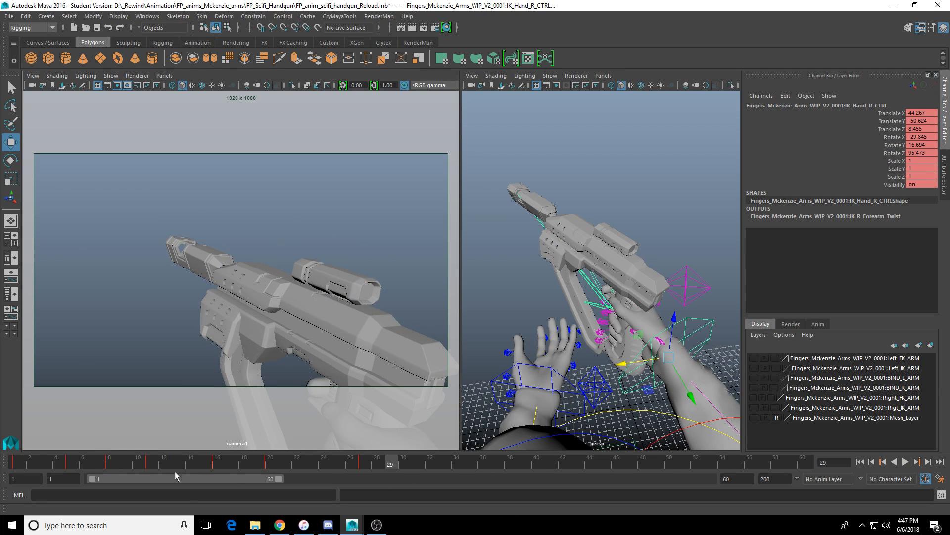
# Step: Review the frames around 12, then display the perspective view in wireframe and select the handgun's mag joint
pyautogui.moveTo(77, 469); pyautogui.dragTo(190, 465)
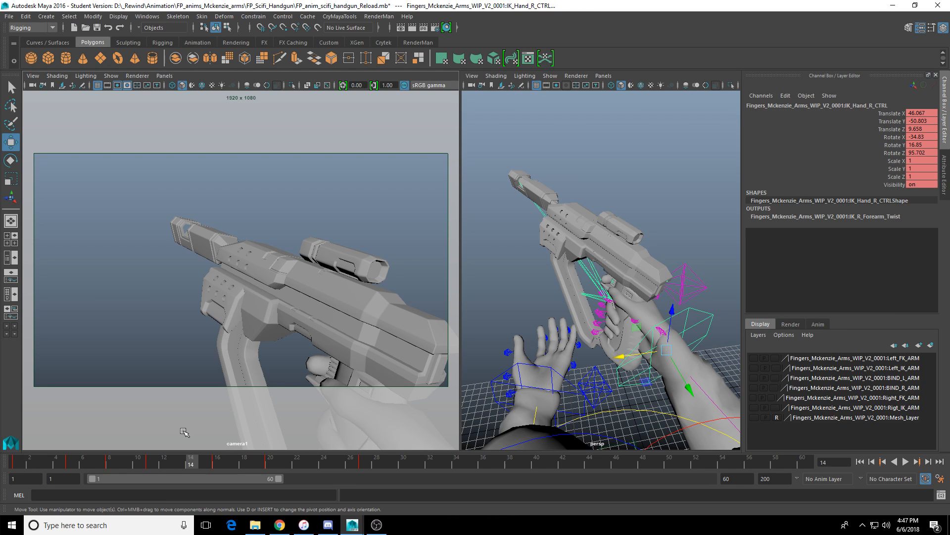
pyautogui.moveTo(81, 466); pyautogui.dragTo(163, 468)
pyautogui.scroll(3, 550, 316)
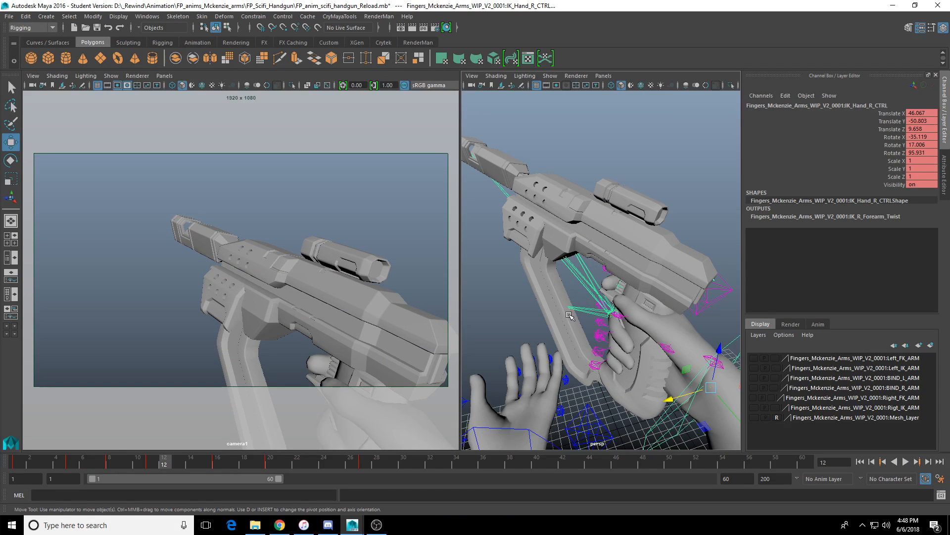
pyautogui.click(572, 308)
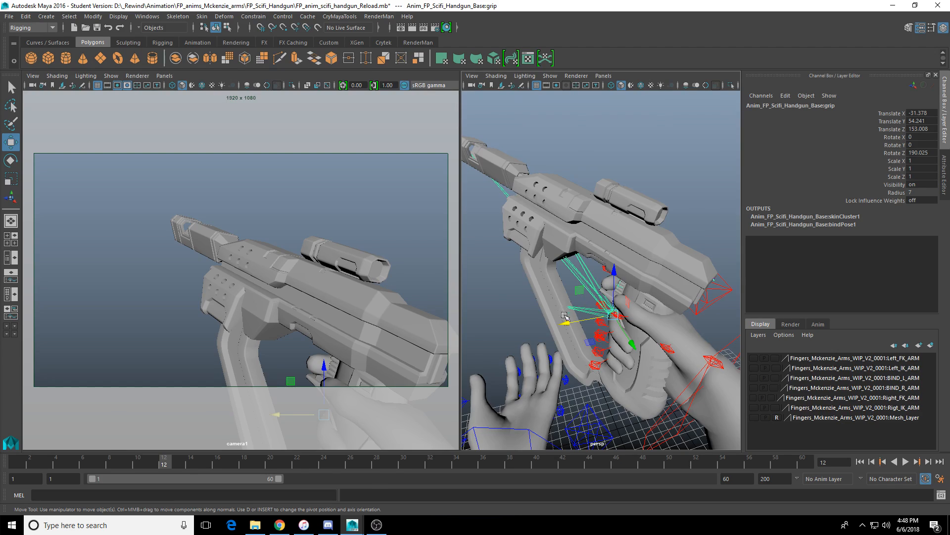
pyautogui.press('4')
pyautogui.scroll(3, 599, 309)
pyautogui.click(601, 312)
pyautogui.scroll(-2, 507, 299)
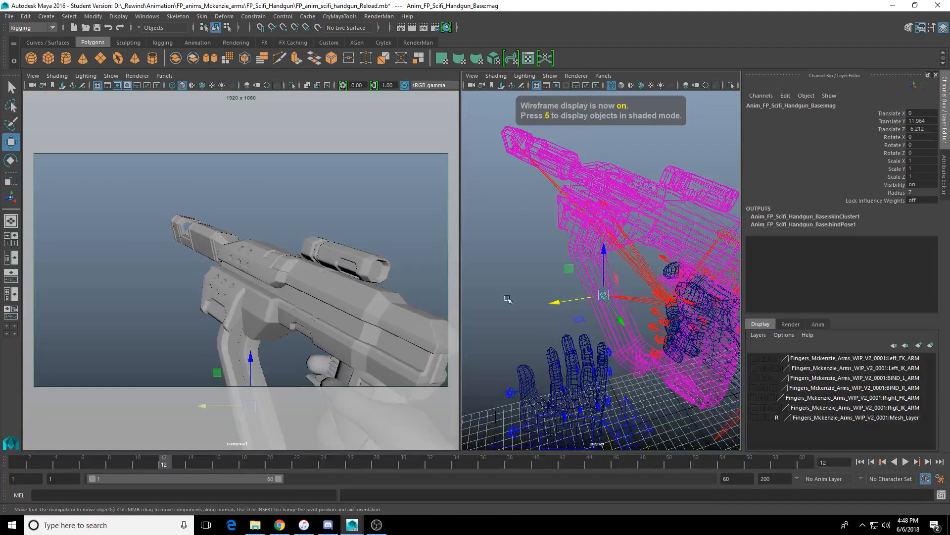
# Step: Key the mag joint in its seated position at frame 15 and delete its key on frame 14
pyautogui.middleClick(225, 403)
pyautogui.moveTo(26, 465); pyautogui.dragTo(188, 467)
pyautogui.press('s')
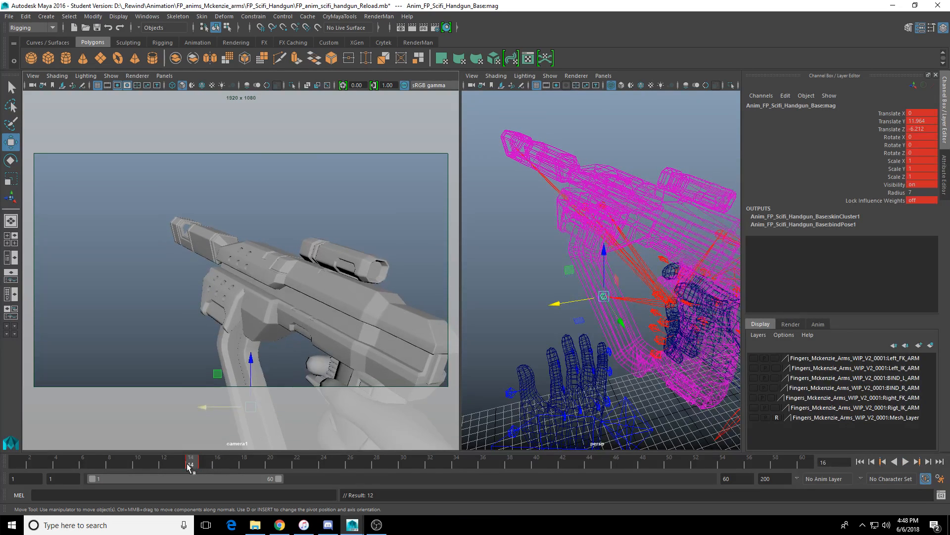
pyautogui.rightClick(189, 467)
pyautogui.click(248, 352)
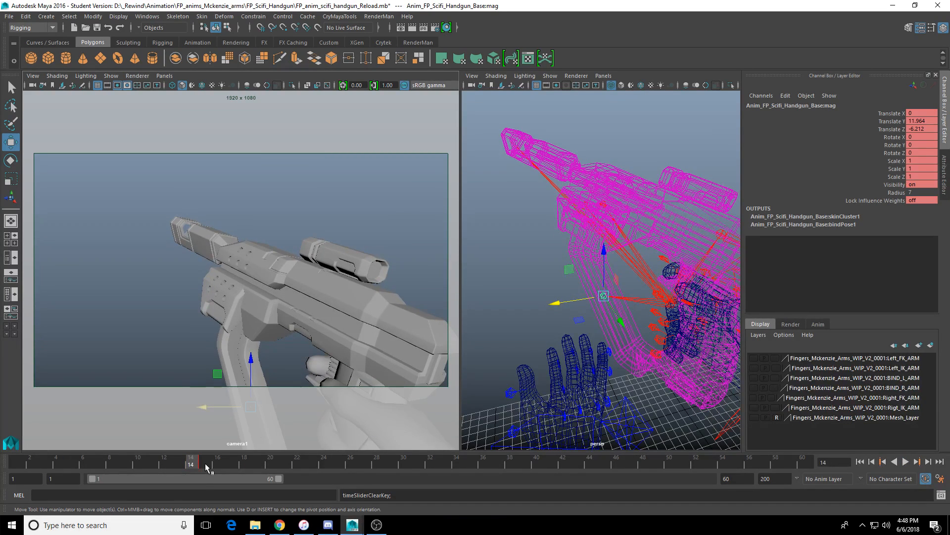
pyautogui.click(205, 464)
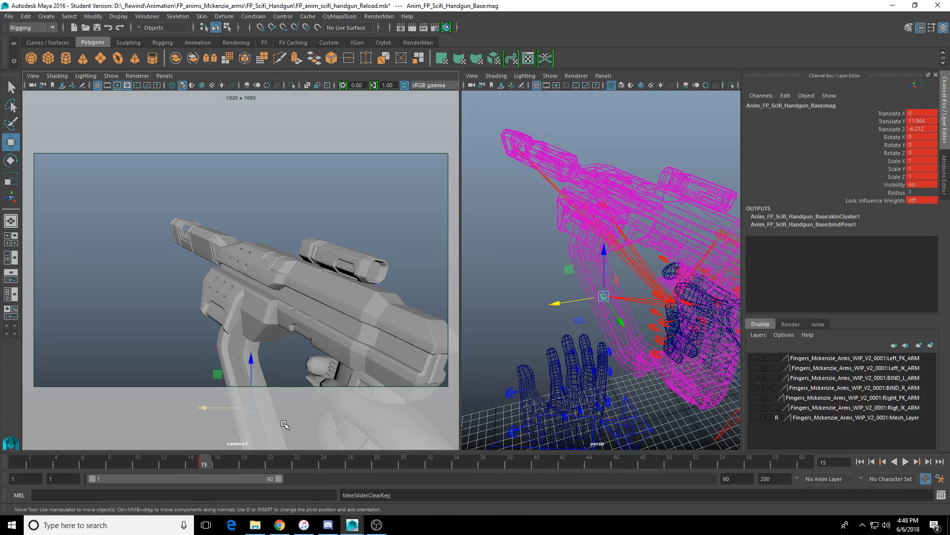
# Step: Go to frame 19 and set the Move tool's axis orientation to Object for the mag joint
pyautogui.moveTo(198, 465)
pyautogui.mouseDown()
pyautogui.moveTo(172, 467)
pyautogui.moveTo(268, 466)
pyautogui.moveTo(246, 468)
pyautogui.moveTo(257, 468)
pyautogui.mouseUp()
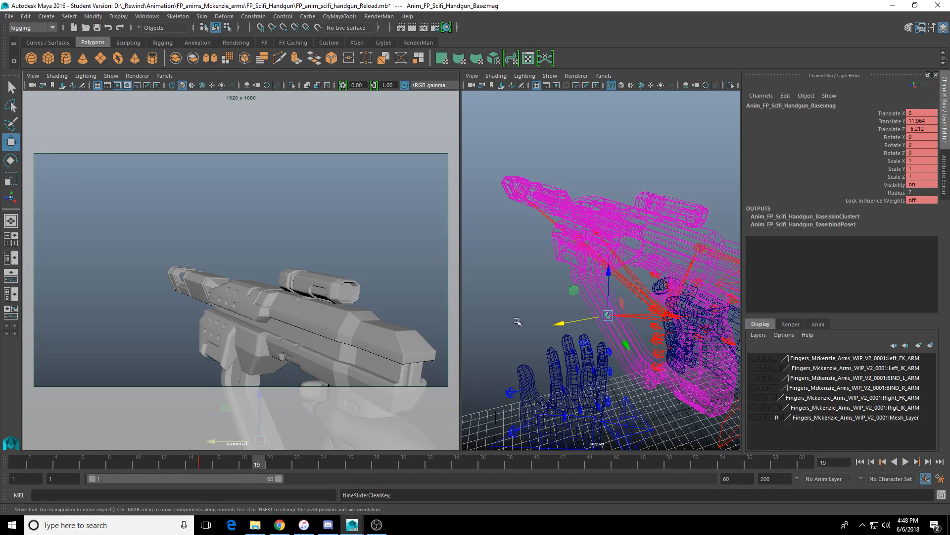
pyautogui.keyDown('alt'); pyautogui.moveTo(564, 297); pyautogui.dragTo(495, 277); pyautogui.keyUp('alt')
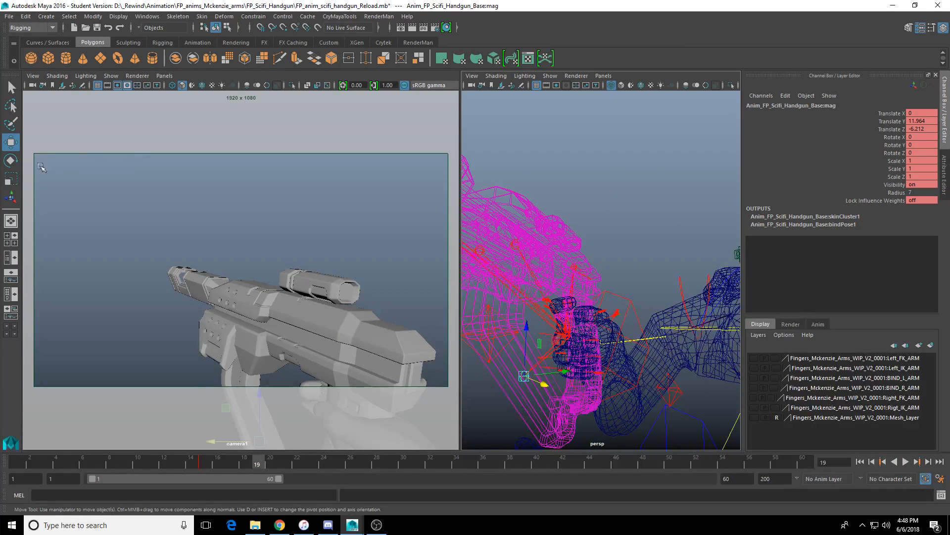
pyautogui.doubleClick(7, 141)
pyautogui.click(148, 114)
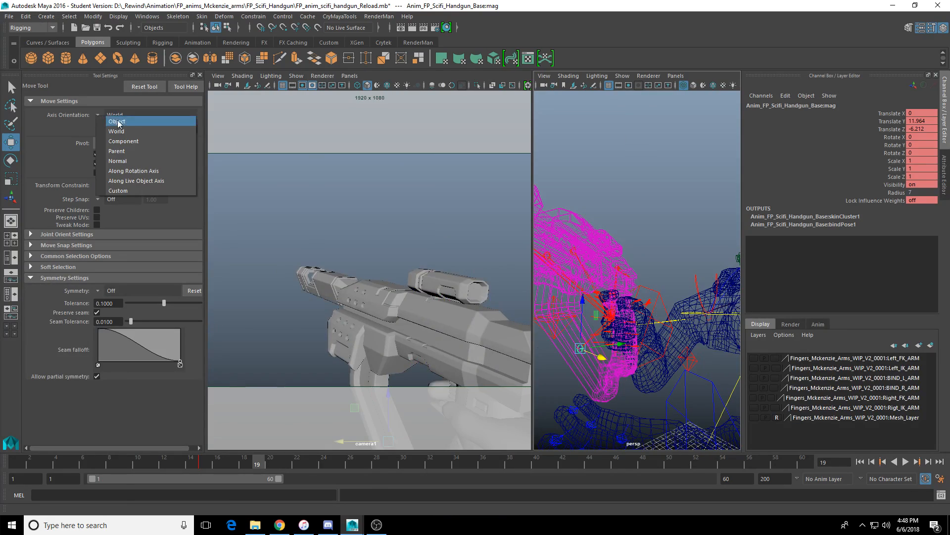
pyautogui.click(119, 122)
# Step: Pull the mag joint out of the gun at frame 19 to about Translate Y 11.561, Z -27.813 and Rotate X -4.109, and play back
pyautogui.keyDown('alt'); pyautogui.moveTo(556, 311); pyautogui.dragTo(642, 290); pyautogui.keyUp('alt')
pyautogui.click(620, 281)
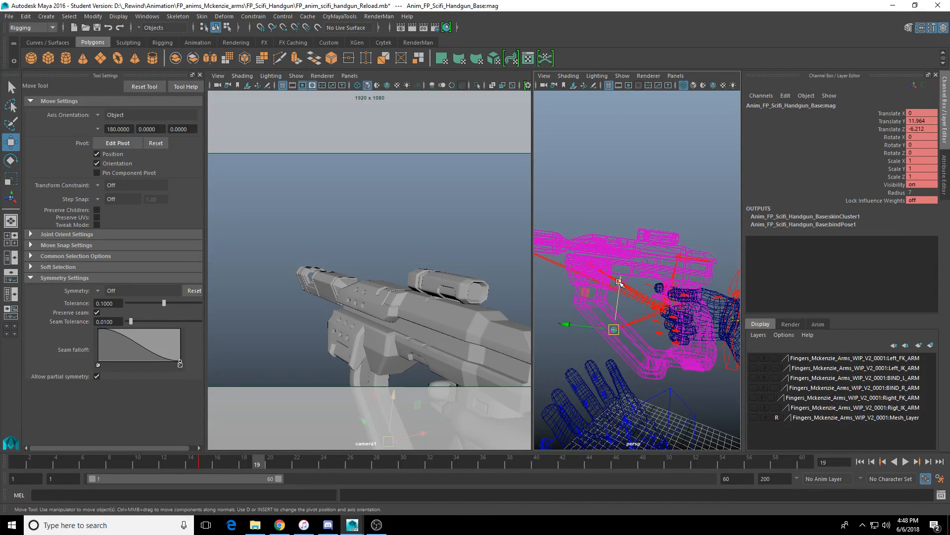
pyautogui.moveTo(619, 281); pyautogui.dragTo(607, 348)
pyautogui.press('e')
pyautogui.press('w')
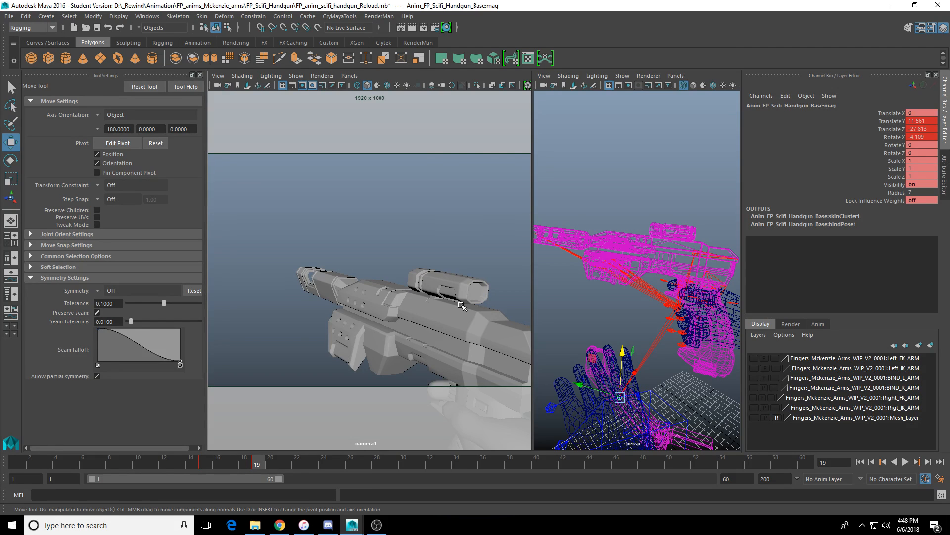
pyautogui.press('space')
pyautogui.press('space')
pyautogui.click(200, 76)
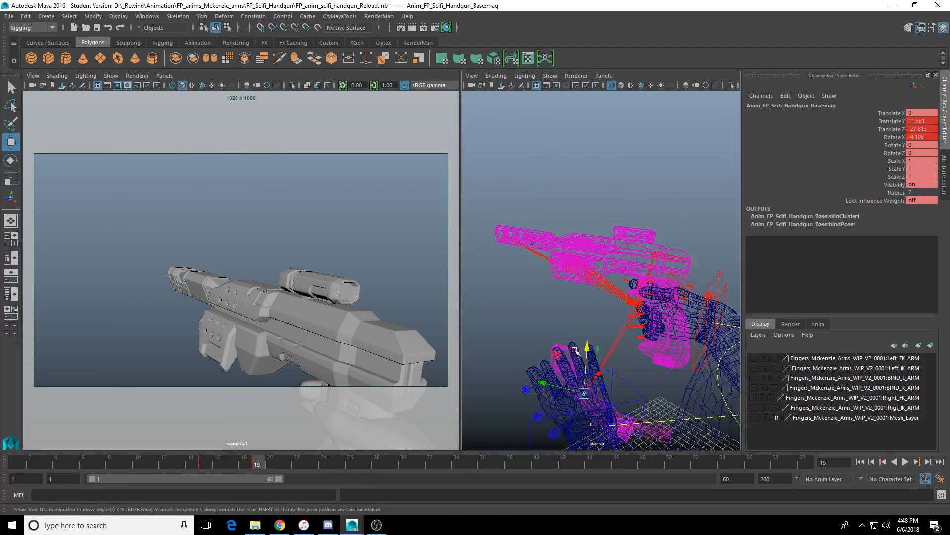
pyautogui.hotkey('alt', 'v')
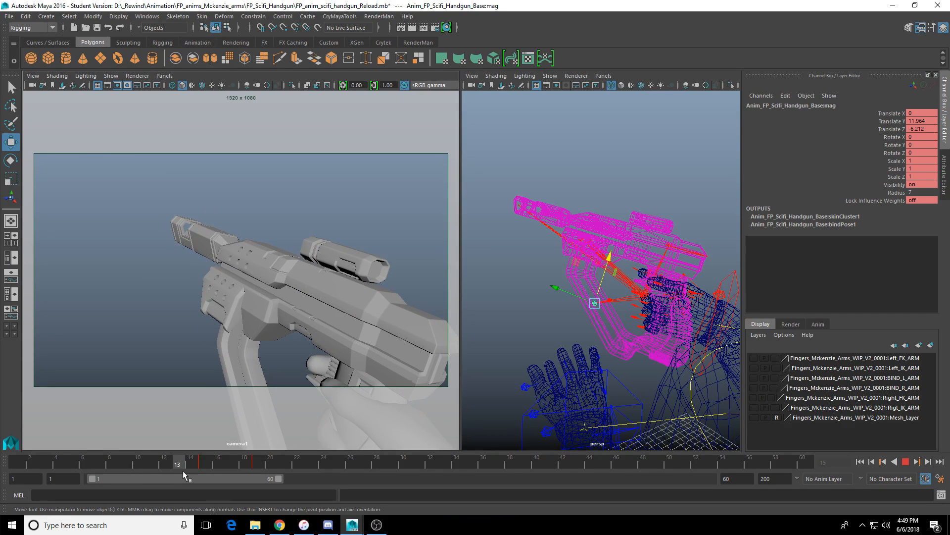
pyautogui.moveTo(124, 473); pyautogui.dragTo(205, 473)
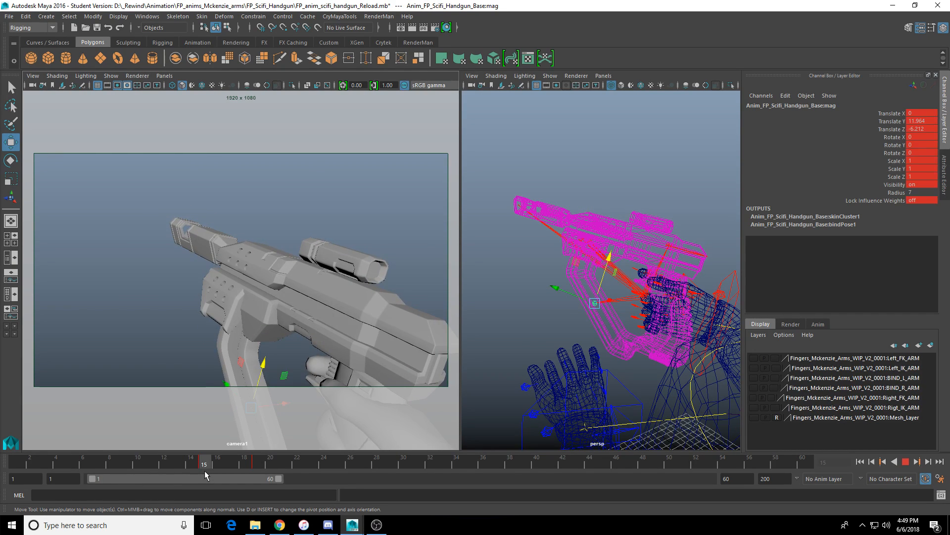
# Step: Copy the mag joint's seated key from frame 15 and paste it at frame 10
pyautogui.rightClick(216, 458)
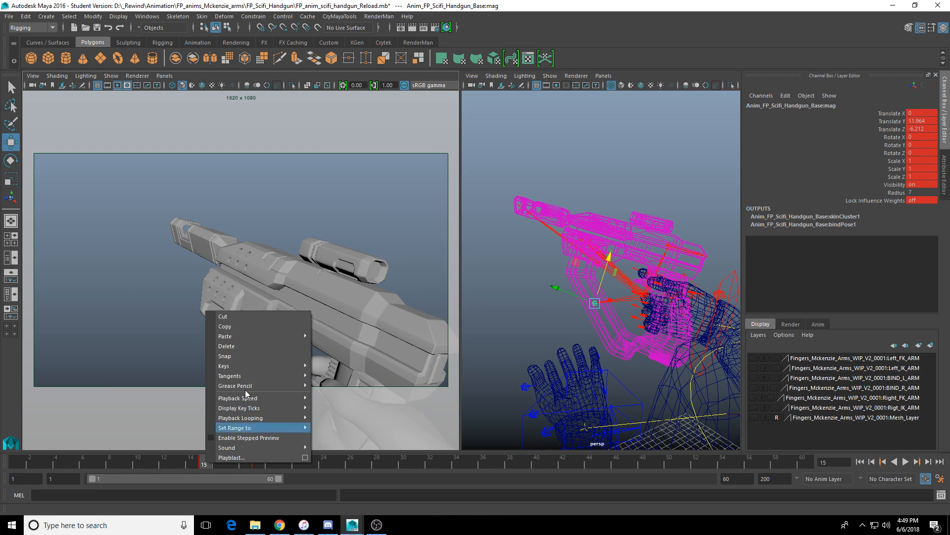
pyautogui.click(265, 330)
pyautogui.click(137, 463)
pyautogui.rightClick(137, 463)
pyautogui.moveTo(204, 335)
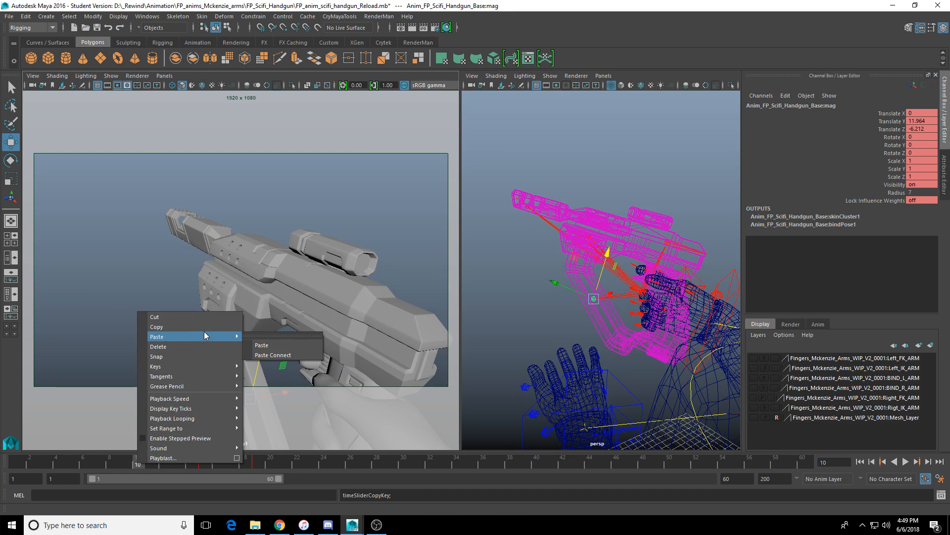
pyautogui.click(262, 336)
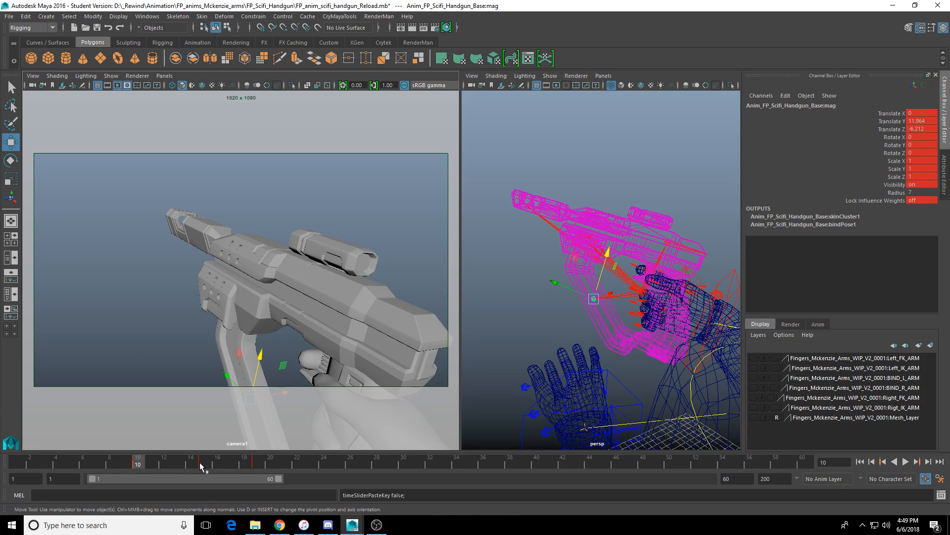
# Step: Delete the mag joint's key on frame 15
pyautogui.click(151, 467)
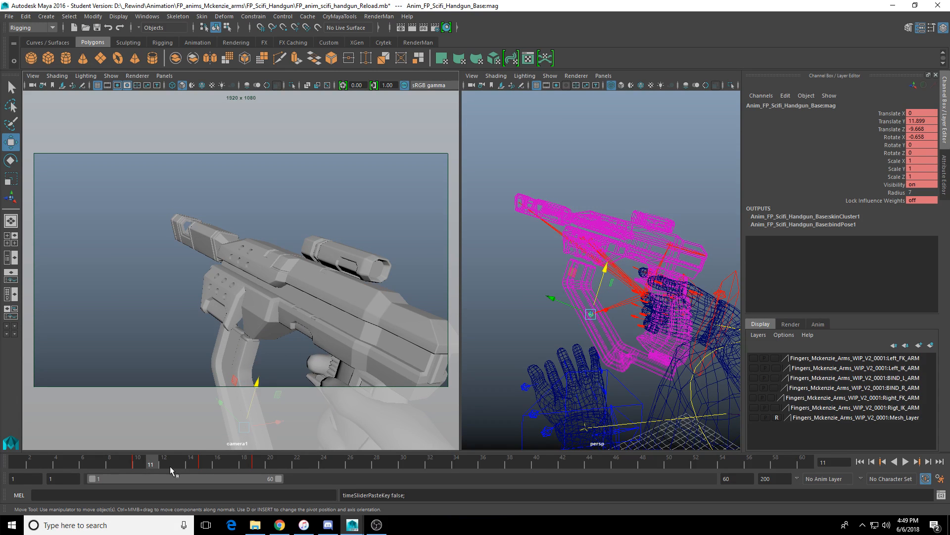
pyautogui.click(204, 468)
pyautogui.rightClick(204, 468)
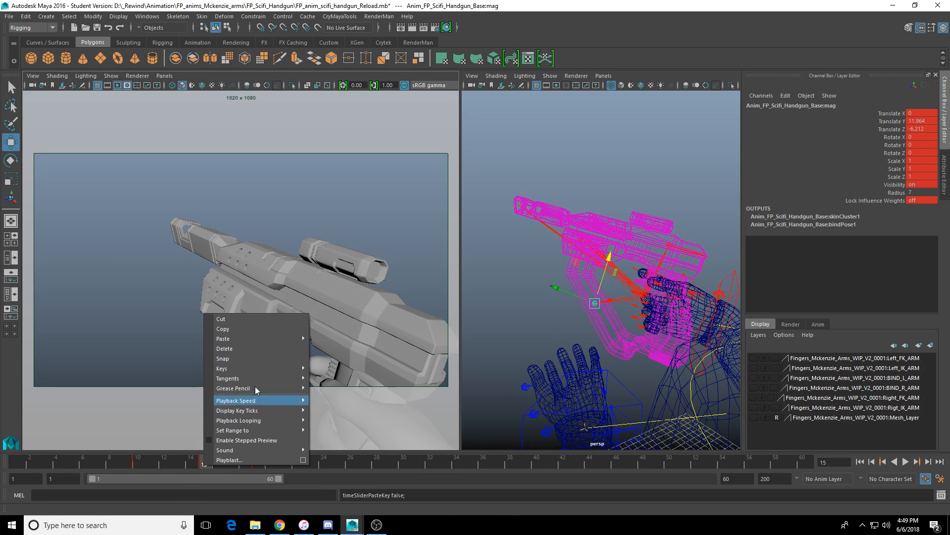
pyautogui.click(260, 349)
# Step: Copy the mag joint's frame 10 key and paste it at frame 13 to hold the seated position
pyautogui.moveTo(144, 459); pyautogui.dragTo(168, 465)
pyautogui.click(135, 466)
pyautogui.rightClick(136, 466)
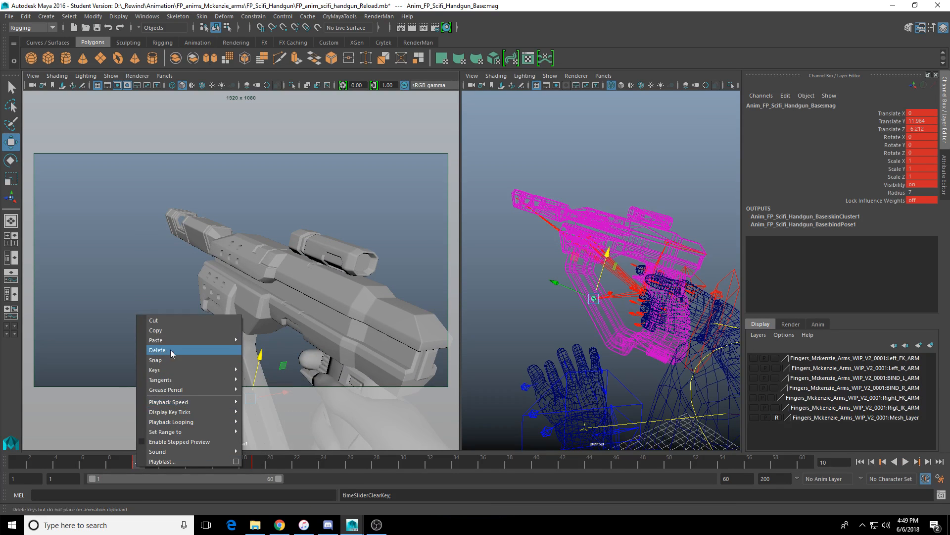
pyautogui.click(182, 330)
pyautogui.click(165, 466)
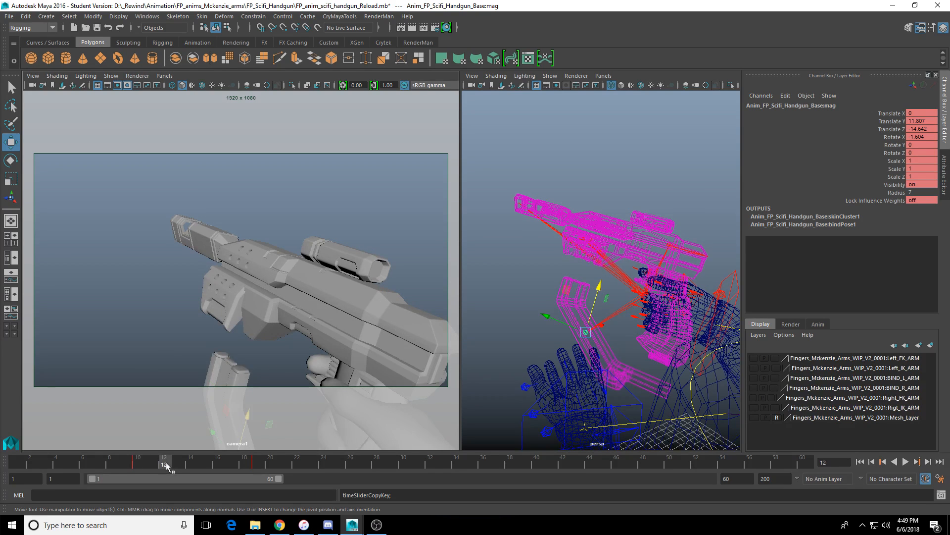
pyautogui.click(174, 465)
pyautogui.rightClick(174, 465)
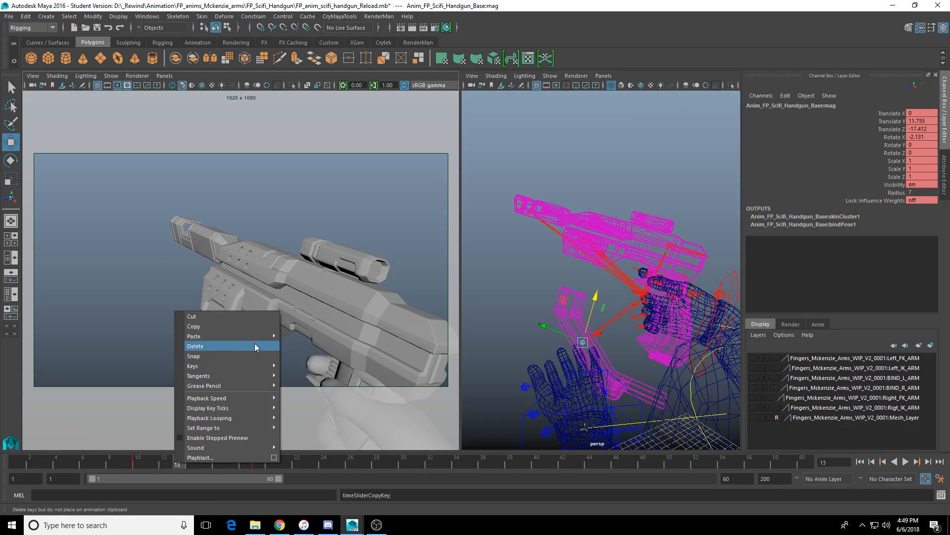
pyautogui.click(297, 336)
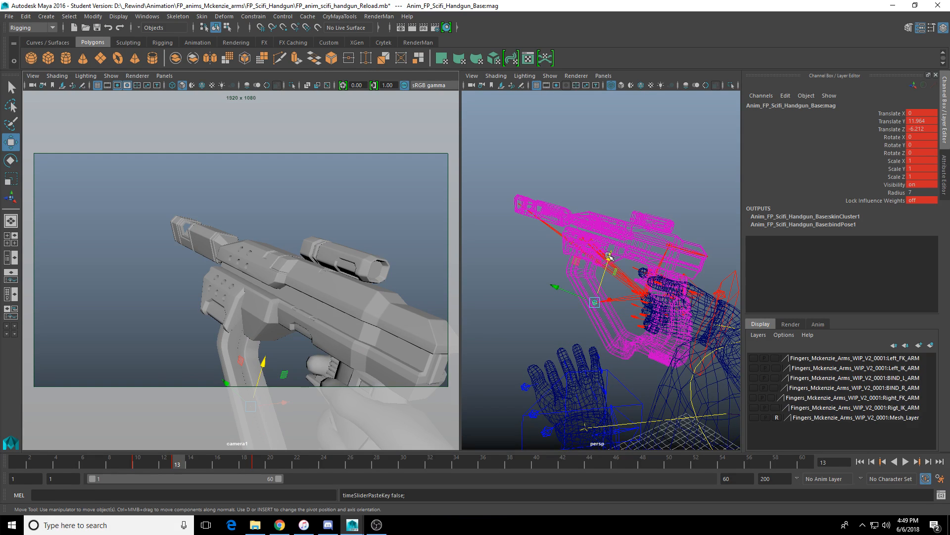
# Step: Lower the magazine at frame 13 to Translate Z -7.739 and check the motion around that frame
pyautogui.moveTo(608, 256); pyautogui.dragTo(614, 264)
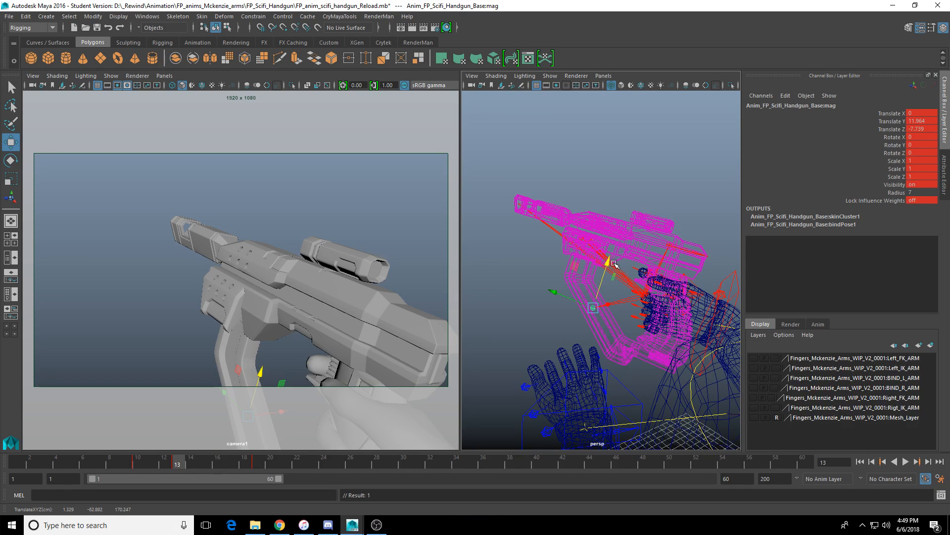
pyautogui.hotkey('alt', 'v')
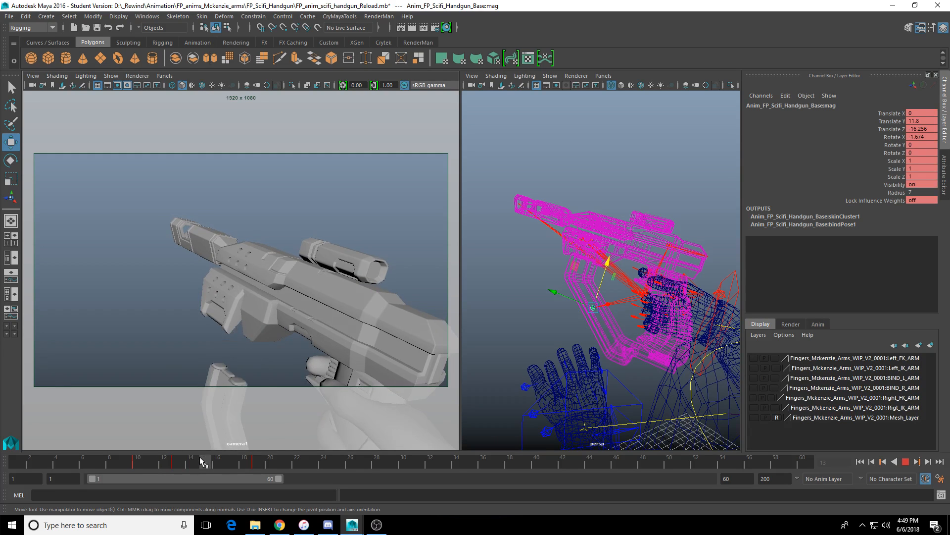
pyautogui.click(169, 464)
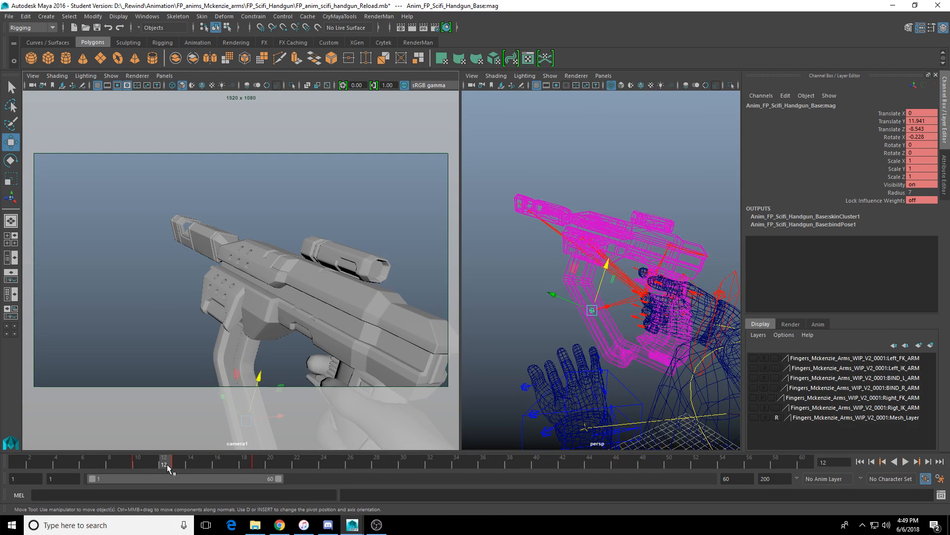
pyautogui.moveTo(168, 467)
pyautogui.mouseDown()
pyautogui.moveTo(139, 468)
pyautogui.moveTo(176, 466)
pyautogui.mouseUp()
pyautogui.rightClick(175, 467)
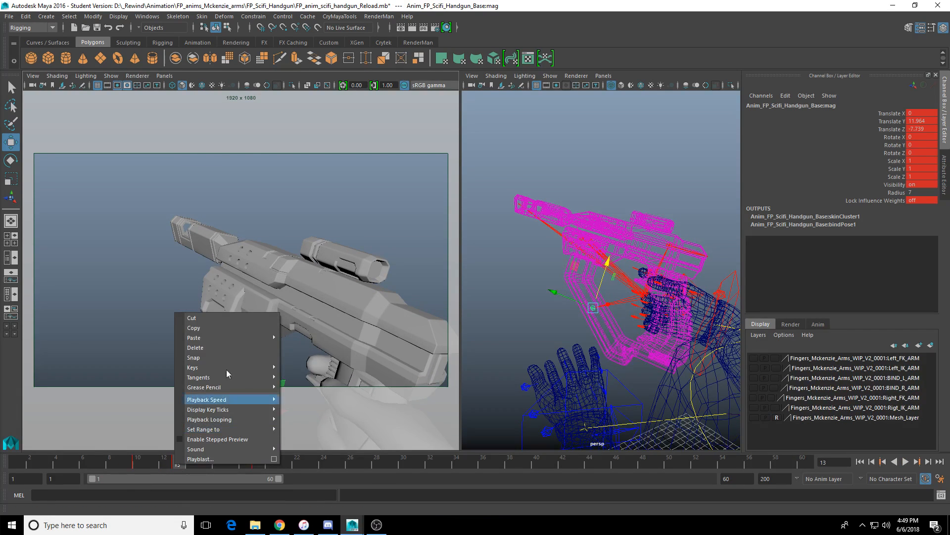
pyautogui.click(151, 465)
pyautogui.rightClick(152, 462)
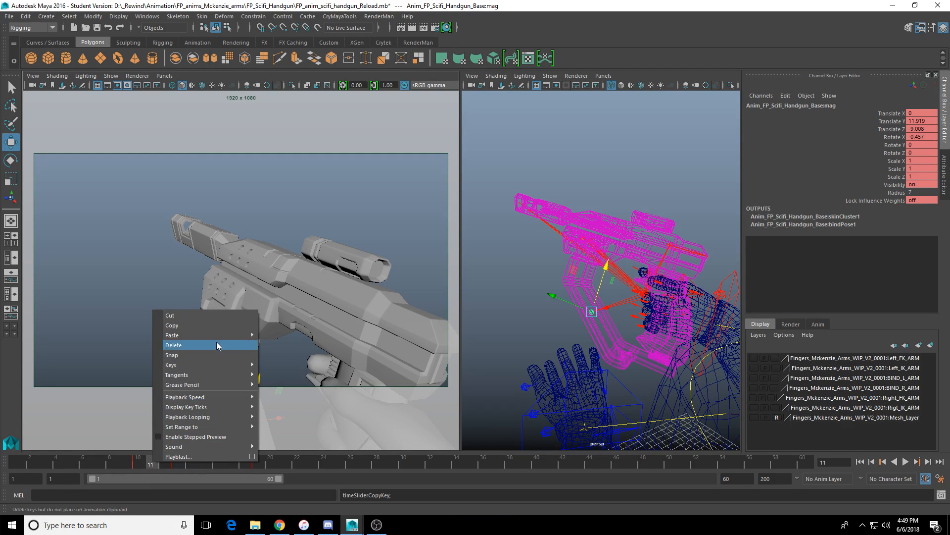
pyautogui.click(277, 341)
pyautogui.hotkey('alt', 'v')
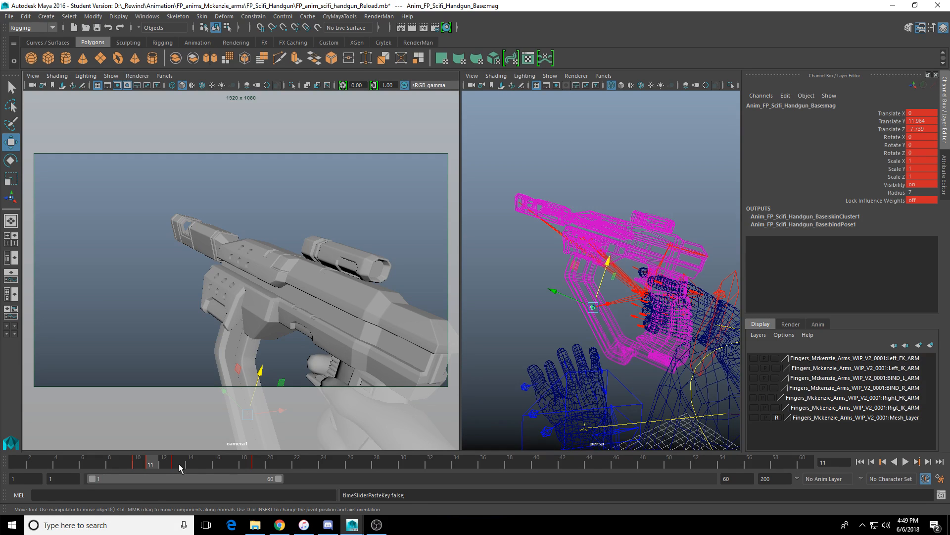
pyautogui.hotkey('ctrl', 'z')
# Step: Shift the magazine's key from frame 13 to frame 14 and scrub through the drop
pyautogui.keyDown('shift'); pyautogui.moveTo(180, 464); pyautogui.dragTo(198, 464); pyautogui.keyUp('shift')
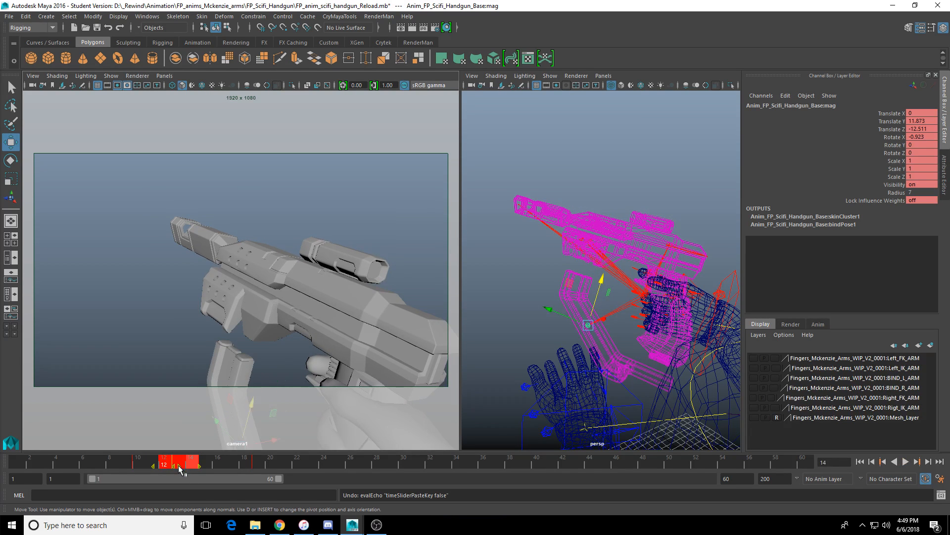
pyautogui.click(188, 464)
pyautogui.click(138, 465)
pyautogui.click(188, 464)
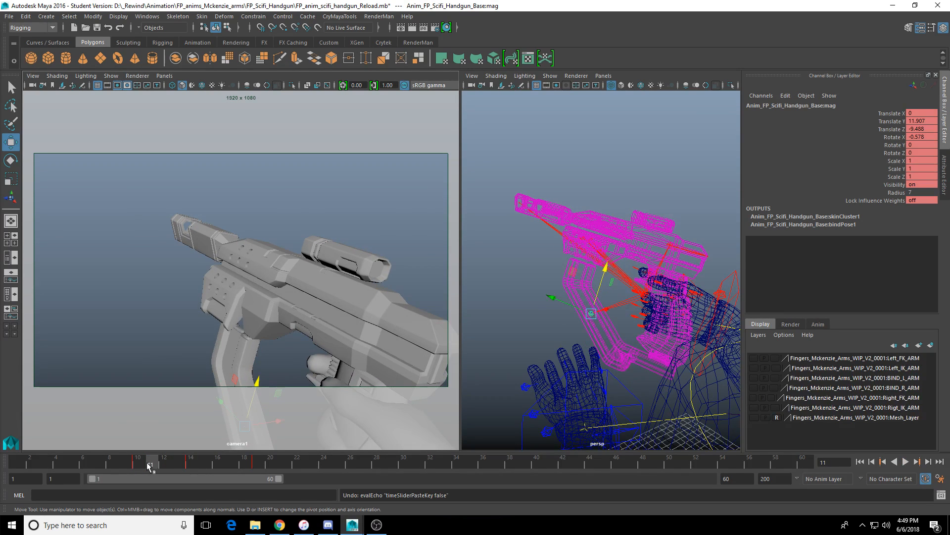
pyautogui.click(138, 464)
# Step: Copy the magazine's key at frame 14 and paste it at frame 12
pyautogui.rightClick(188, 464)
pyautogui.click(208, 325)
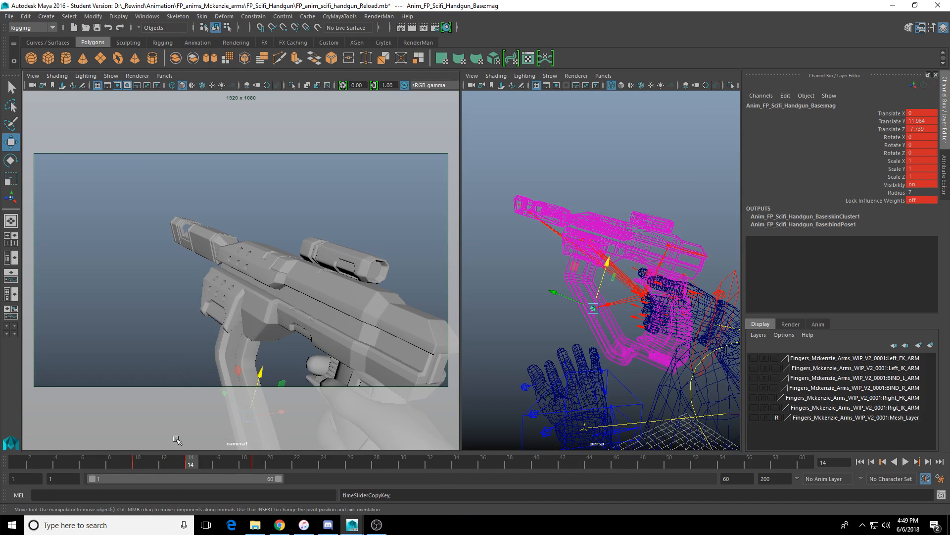
pyautogui.click(162, 465)
pyautogui.rightClick(163, 465)
pyautogui.click(290, 341)
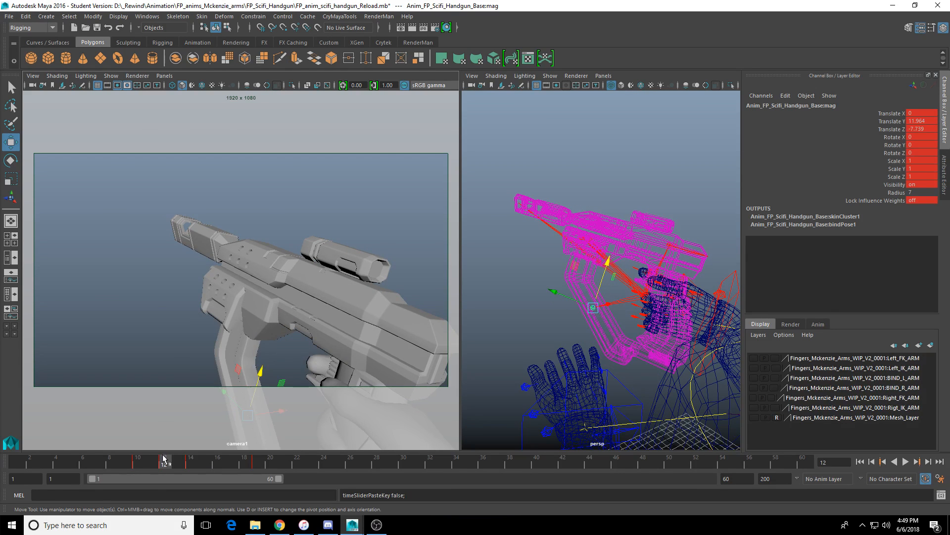
# Step: Play back the reload animation, including from frame 1, and examine the timing of the magazine's drop
pyautogui.hotkey('alt', 'v')
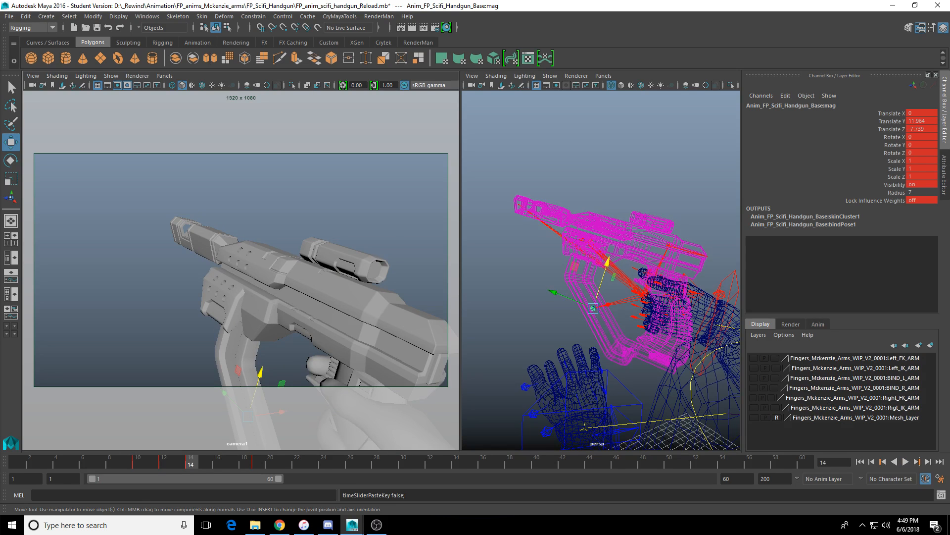
pyautogui.hotkey('alt', 'v')
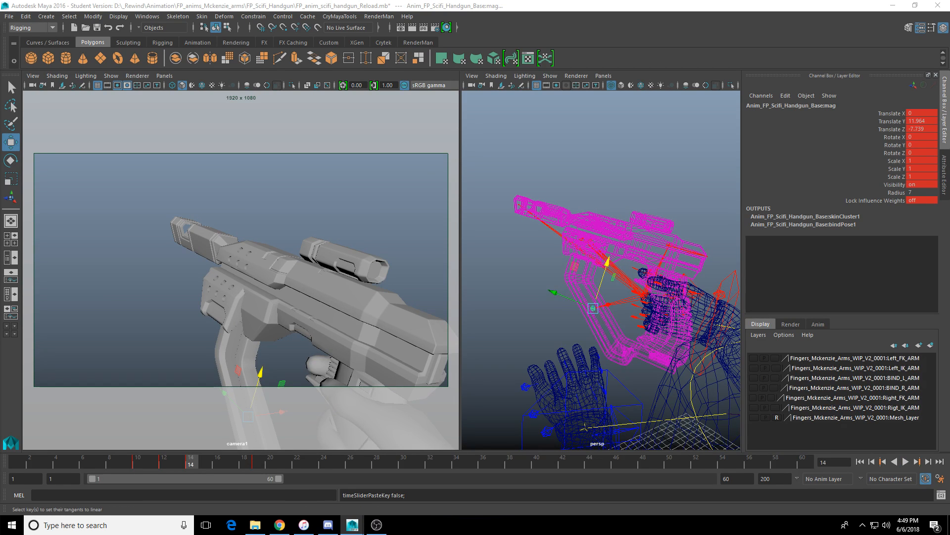
pyautogui.hotkey('alt', 'v')
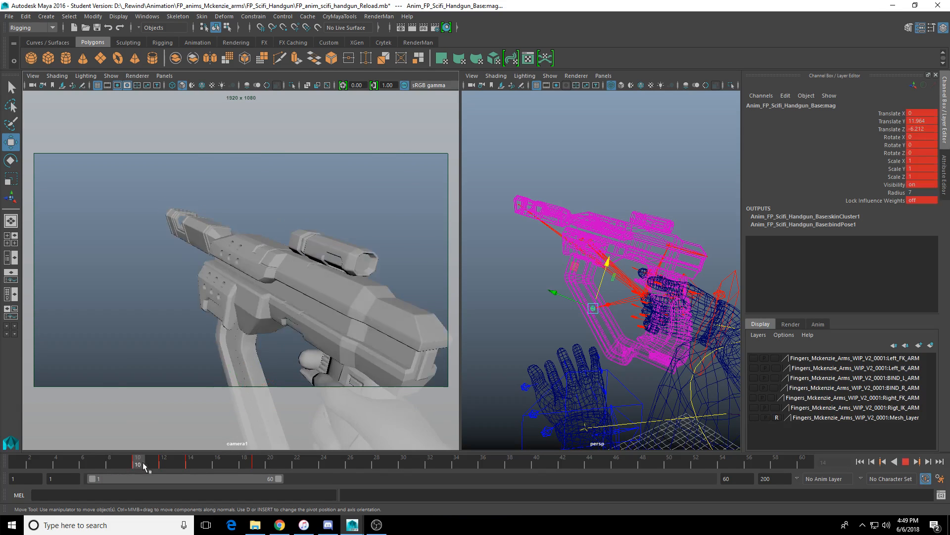
pyautogui.hotkey('alt', 'v')
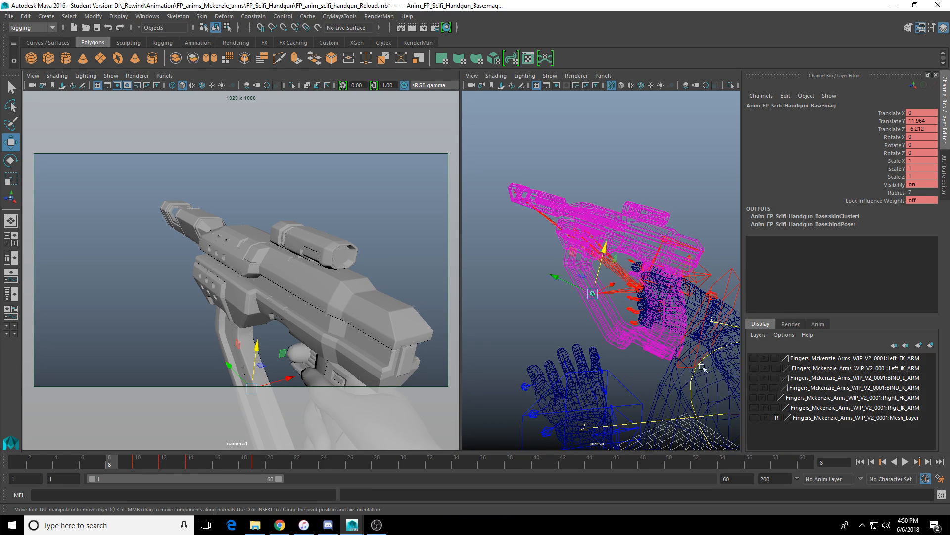
pyautogui.click(861, 462)
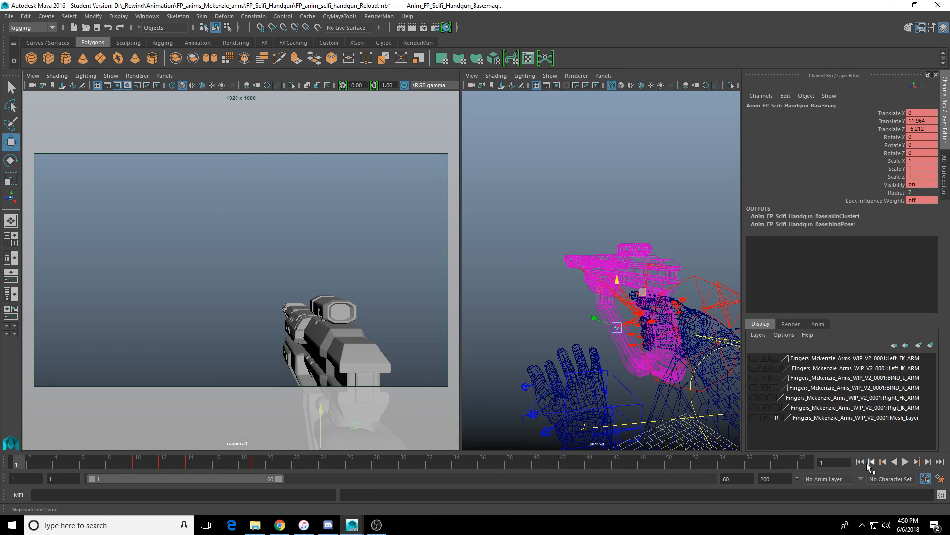
pyautogui.click(905, 461)
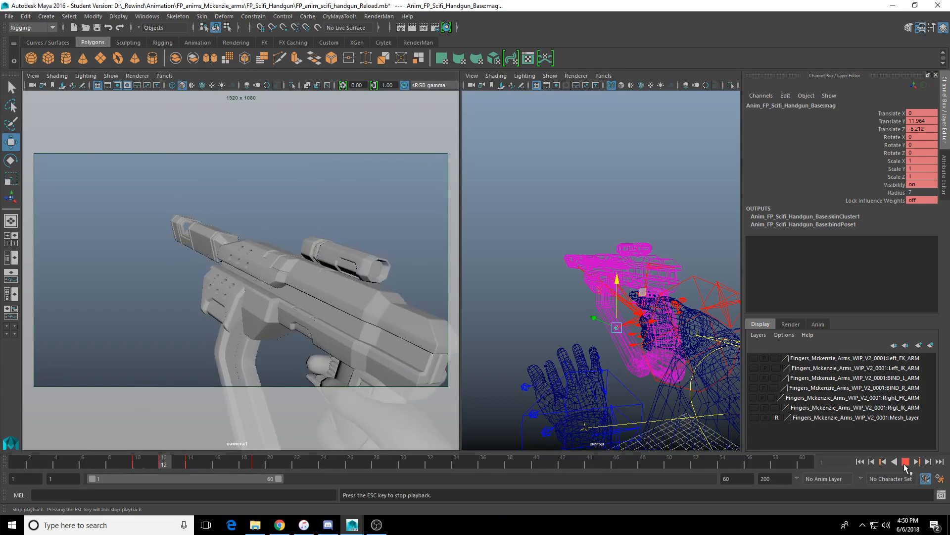
pyautogui.click(905, 462)
# Step: Go to frame 12 and select the left hand's IK control
pyautogui.moveTo(148, 456)
pyautogui.mouseDown()
pyautogui.moveTo(116, 465)
pyautogui.moveTo(163, 462)
pyautogui.mouseUp()
pyautogui.keyDown('alt'); pyautogui.moveTo(569, 384); pyautogui.dragTo(601, 439); pyautogui.keyUp('alt')
pyautogui.click(628, 367)
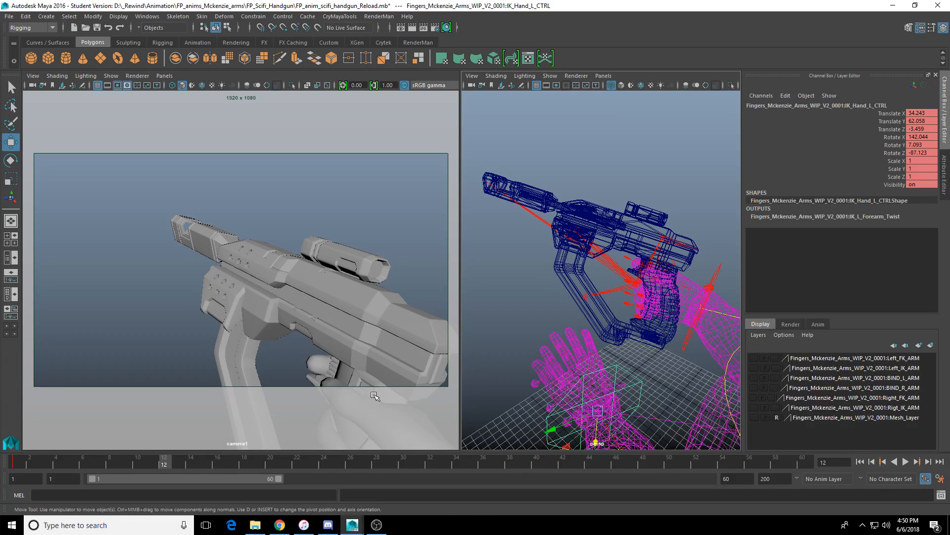
# Step: Play and scrub the animation from frame 1 to examine the magazine's release relative to the left hand, ending at frame 12
pyautogui.moveTo(147, 466); pyautogui.dragTo(55, 465)
pyautogui.click(860, 462)
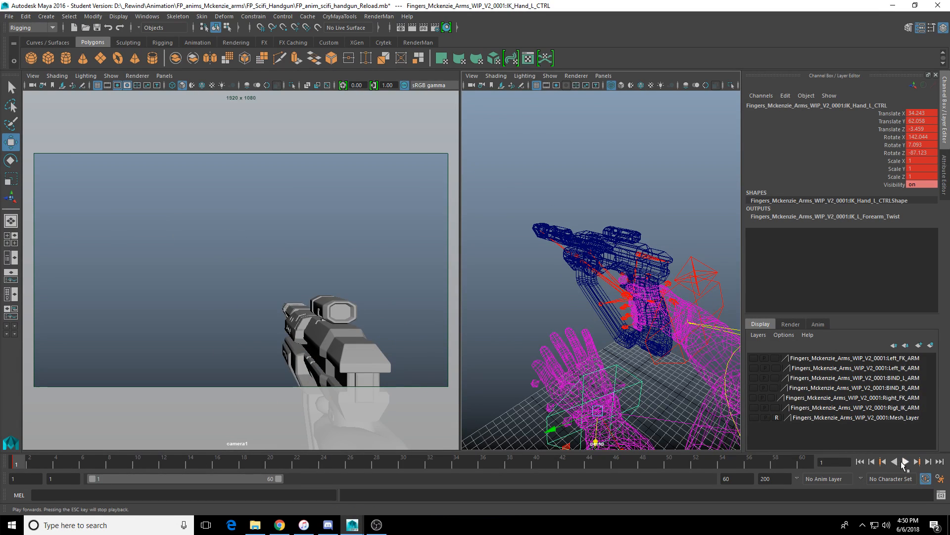
pyautogui.click(905, 462)
pyautogui.click(905, 461)
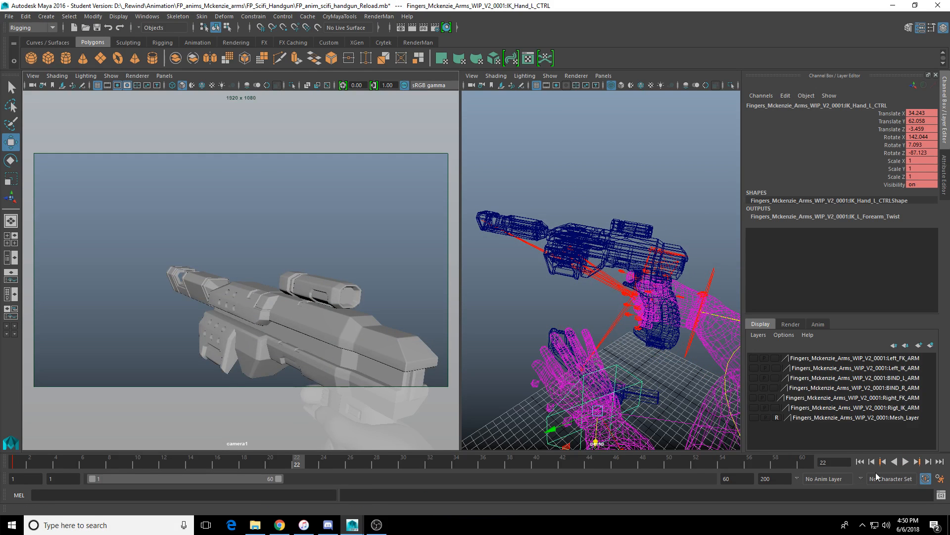
pyautogui.click(905, 462)
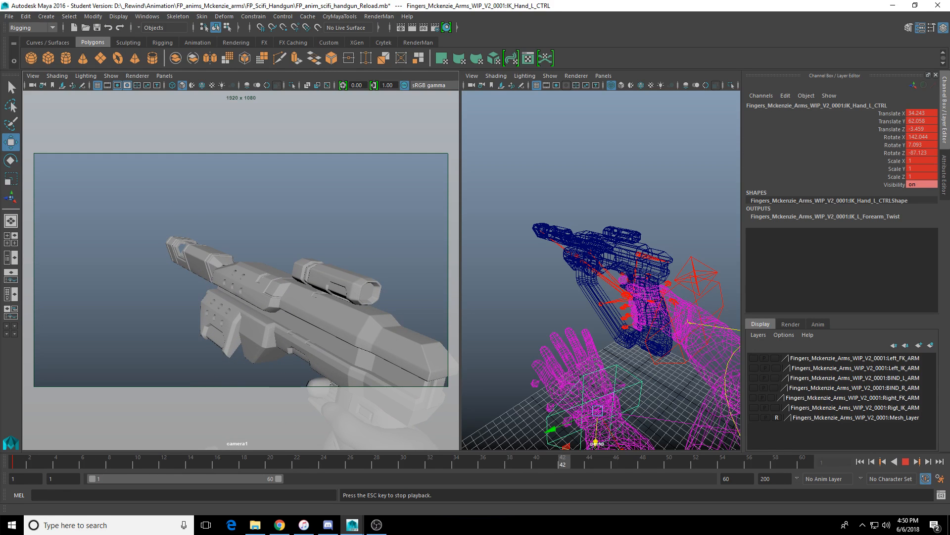
pyautogui.press('Escape')
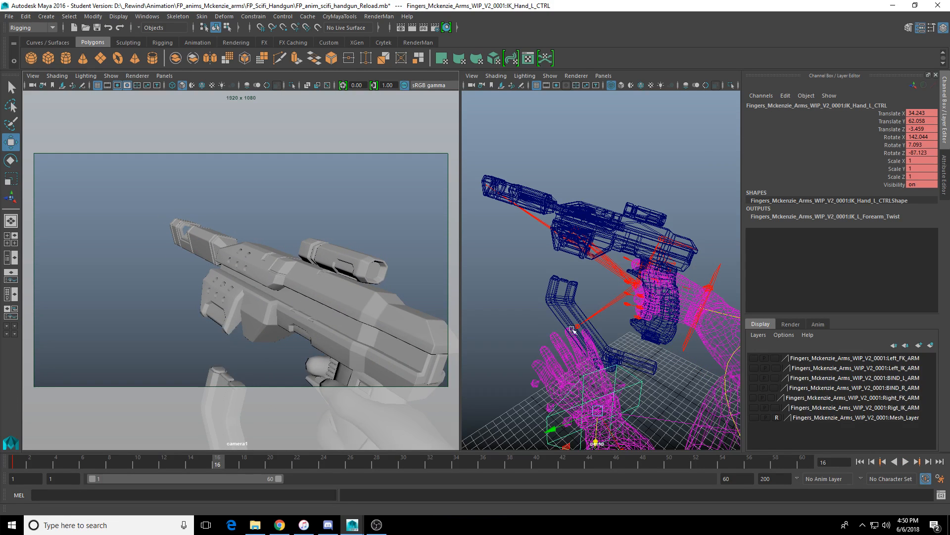
pyautogui.keyDown('alt'); pyautogui.moveTo(602, 391); pyautogui.dragTo(619, 380); pyautogui.keyUp('alt')
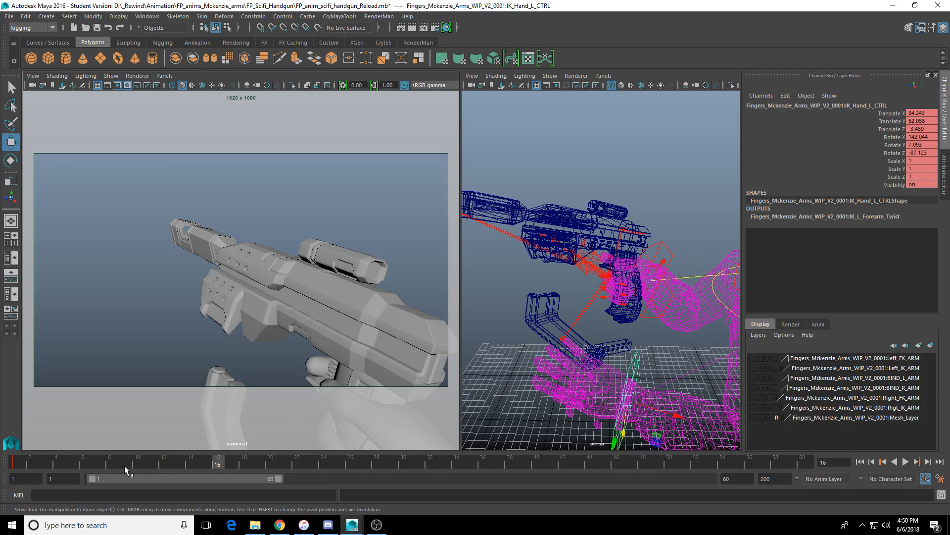
pyautogui.moveTo(124, 465)
pyautogui.mouseDown()
pyautogui.moveTo(55, 465)
pyautogui.moveTo(147, 462)
pyautogui.moveTo(129, 466)
pyautogui.mouseUp()
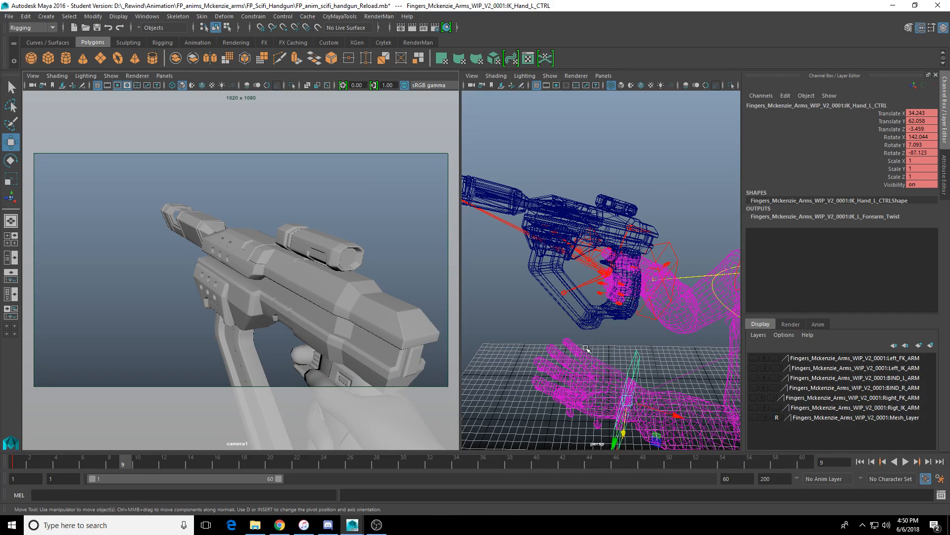
pyautogui.keyDown('alt'); pyautogui.moveTo(600, 363); pyautogui.dragTo(610, 363); pyautogui.keyUp('alt')
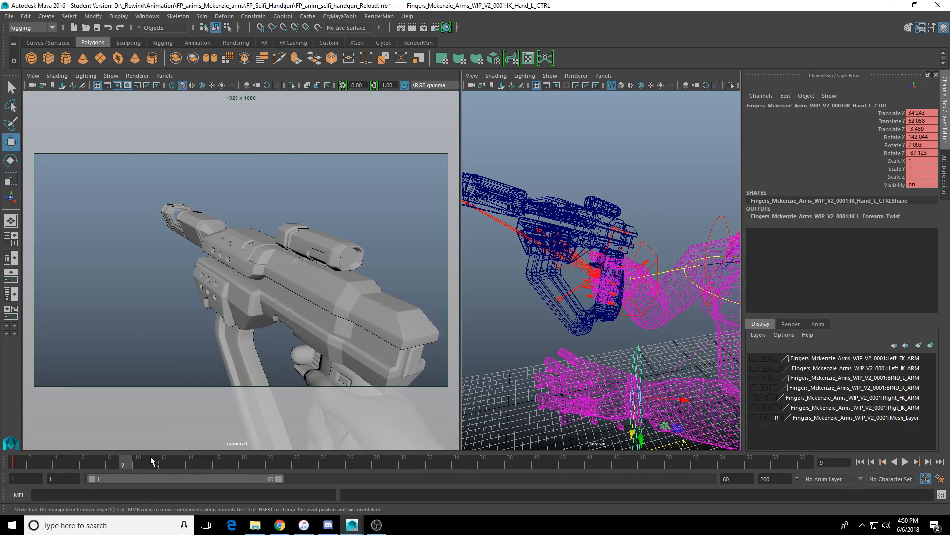
pyautogui.moveTo(136, 463); pyautogui.dragTo(162, 463)
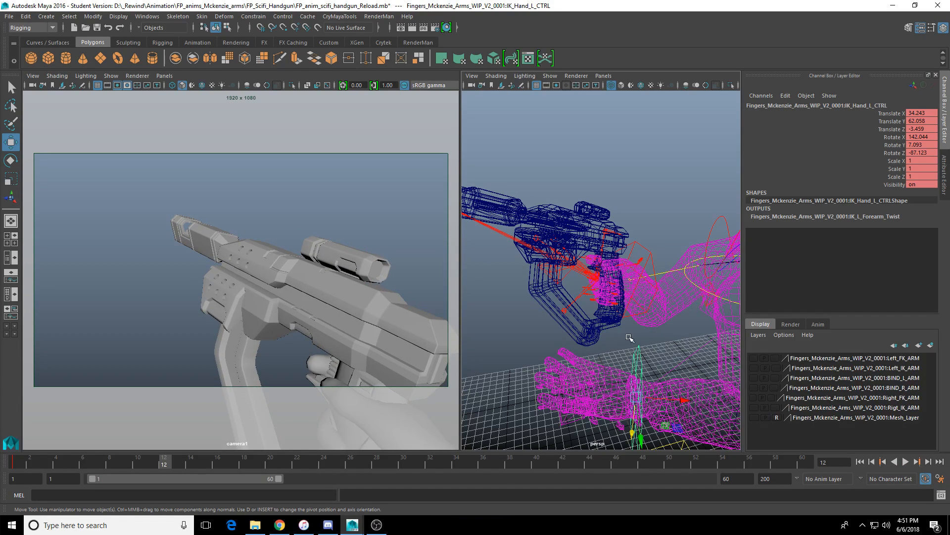
# Step: In shaded display, rotate the left hand control at frame 12 to about X 90, Y -18 and Z -120
pyautogui.moveTo(612, 352)
pyautogui.keyDown('alt'); pyautogui.mouseDown()
pyautogui.moveTo(609, 370)
pyautogui.moveTo(570, 362)
pyautogui.moveTo(628, 434)
pyautogui.moveTo(631, 417)
pyautogui.moveTo(627, 431)
pyautogui.mouseUp(); pyautogui.keyUp('alt')
pyautogui.press('e')
pyautogui.press('5')
pyautogui.moveTo(600, 401); pyautogui.dragTo(641, 407)
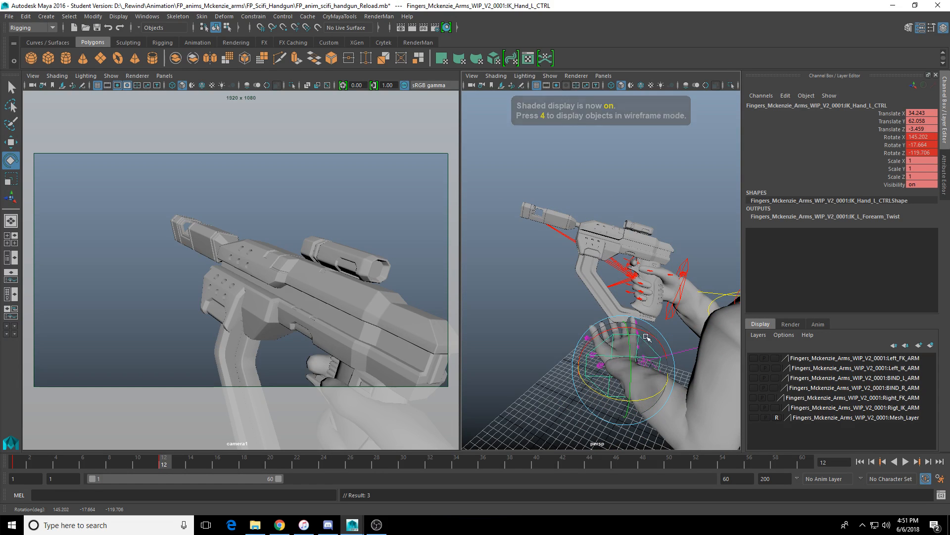
pyautogui.keyDown('alt'); pyautogui.moveTo(654, 336); pyautogui.dragTo(564, 341); pyautogui.keyUp('alt')
pyautogui.press('w')
pyautogui.press('e')
pyautogui.moveTo(633, 305); pyautogui.dragTo(689, 347)
# Step: Move the left hand up beside the magazine and rotate it to about 72 degrees on X
pyautogui.press('w')
pyautogui.keyDown('alt'); pyautogui.moveTo(689, 348); pyautogui.dragTo(614, 356); pyautogui.keyUp('alt')
pyautogui.keyDown('alt'); pyautogui.moveTo(614, 356); pyautogui.dragTo(534, 411, button='right'); pyautogui.keyUp('alt')
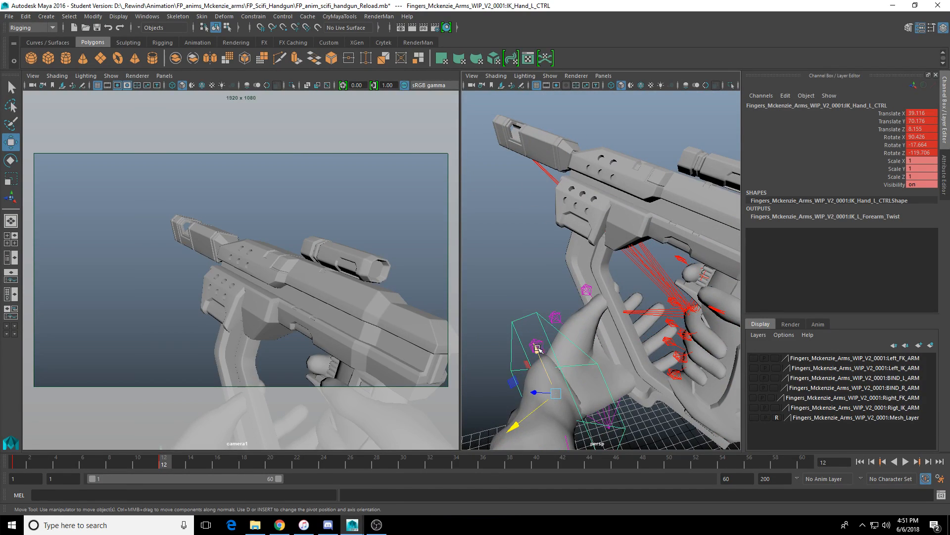
pyautogui.moveTo(538, 349); pyautogui.dragTo(527, 334)
pyautogui.press('e')
pyautogui.moveTo(569, 361); pyautogui.dragTo(575, 380)
pyautogui.keyDown('alt'); pyautogui.moveTo(576, 380); pyautogui.dragTo(629, 382); pyautogui.keyUp('alt')
# Step: Move the left hand against the magazine, to about X 40, Y 73 and Z 14
pyautogui.press('w')
pyautogui.moveTo(549, 409); pyautogui.dragTo(453, 403)
pyautogui.moveTo(483, 371); pyautogui.dragTo(495, 369)
pyautogui.keyDown('alt'); pyautogui.moveTo(495, 369); pyautogui.dragTo(563, 374); pyautogui.keyUp('alt')
pyautogui.moveTo(551, 338); pyautogui.dragTo(521, 349)
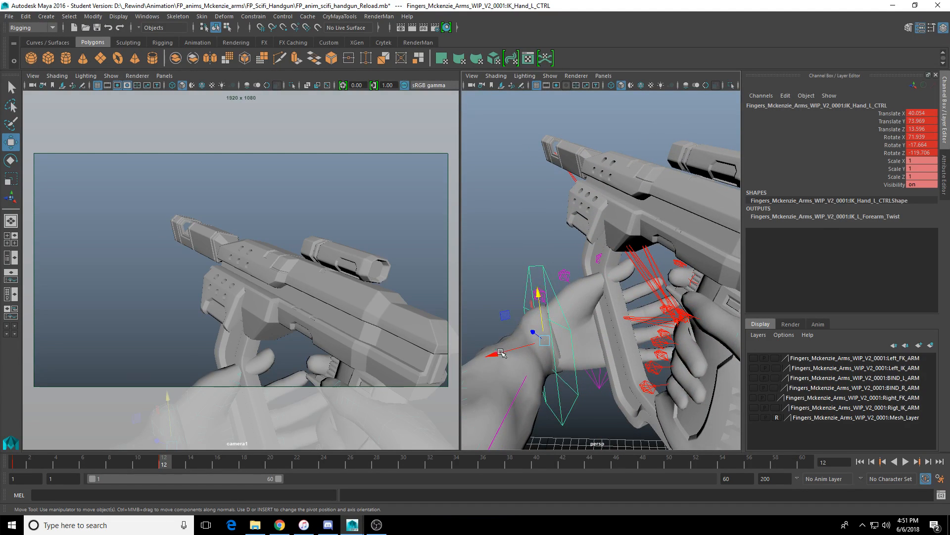
pyautogui.click(525, 344)
pyautogui.click(526, 345)
# Step: Refine the left hand's grip pose to Rotate X 68.931, Y -13.88, Z -108.677 and Translate X 40.823, Y 72.271, Z 13.428
pyautogui.press('e')
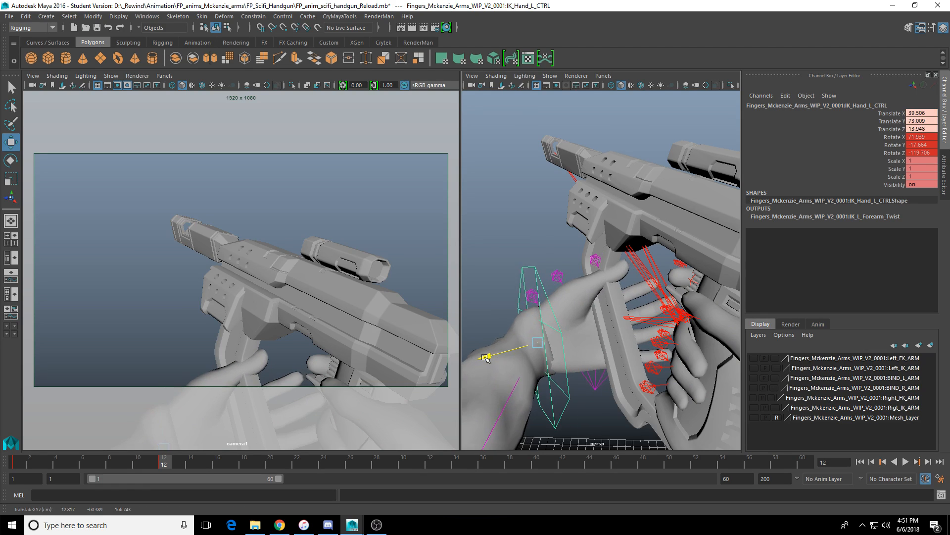
pyautogui.moveTo(520, 359)
pyautogui.keyDown('alt'); pyautogui.mouseDown()
pyautogui.moveTo(513, 371)
pyautogui.moveTo(535, 370)
pyautogui.moveTo(519, 346)
pyautogui.mouseUp(); pyautogui.keyUp('alt')
pyautogui.press('w')
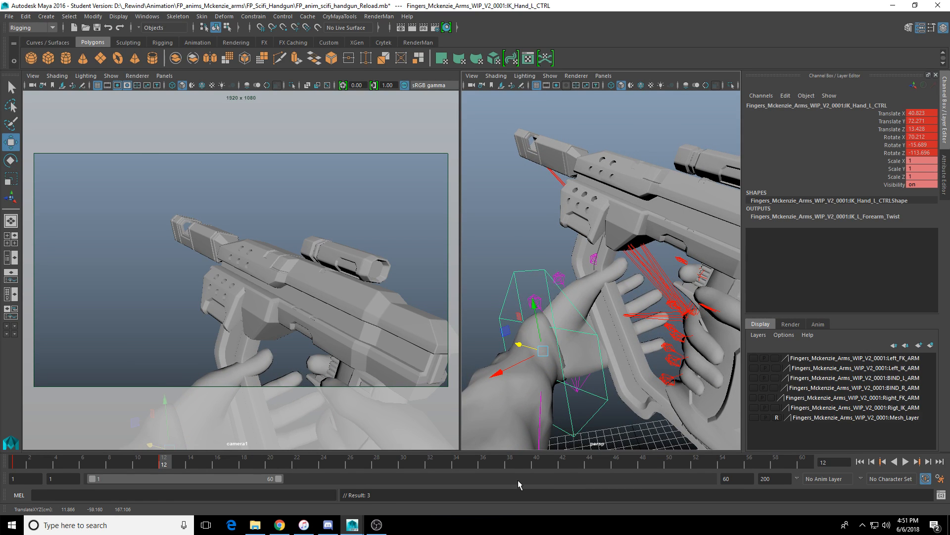
pyautogui.keyDown('alt'); pyautogui.moveTo(549, 391); pyautogui.dragTo(557, 372); pyautogui.keyUp('alt')
pyautogui.press('e')
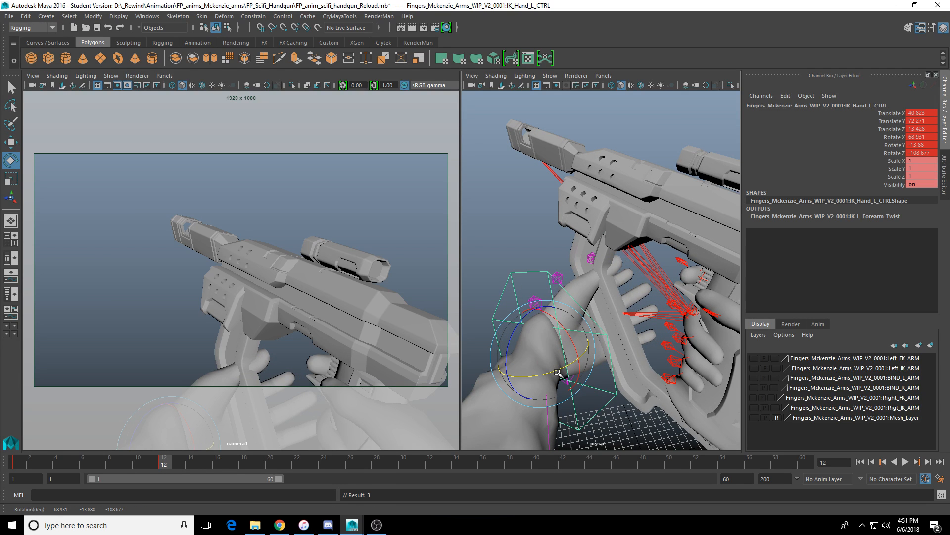
# Step: Rotate the left thumb's base control about -17 degrees on Z
pyautogui.scroll(5, 594, 331)
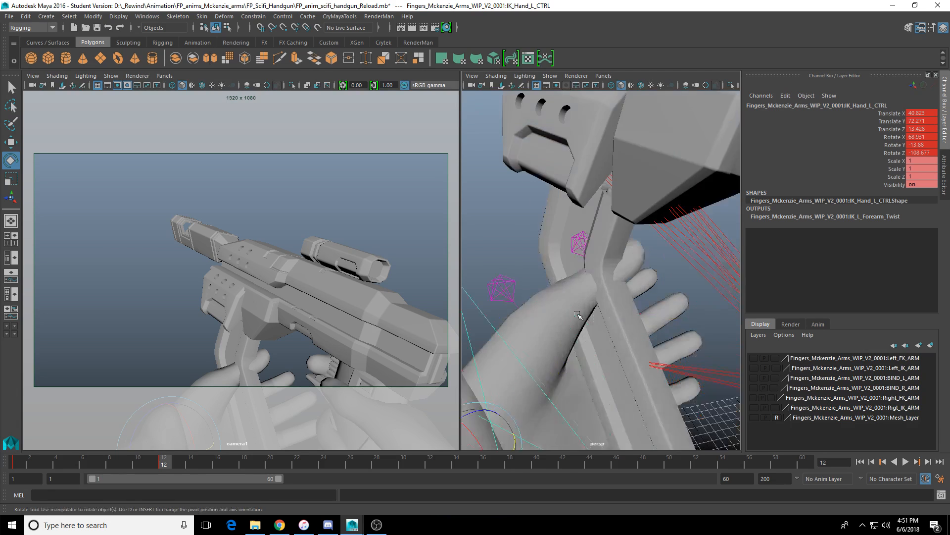
pyautogui.keyDown('alt'); pyautogui.moveTo(579, 316); pyautogui.dragTo(573, 318); pyautogui.keyUp('alt')
pyautogui.click(498, 276)
pyautogui.click(505, 341)
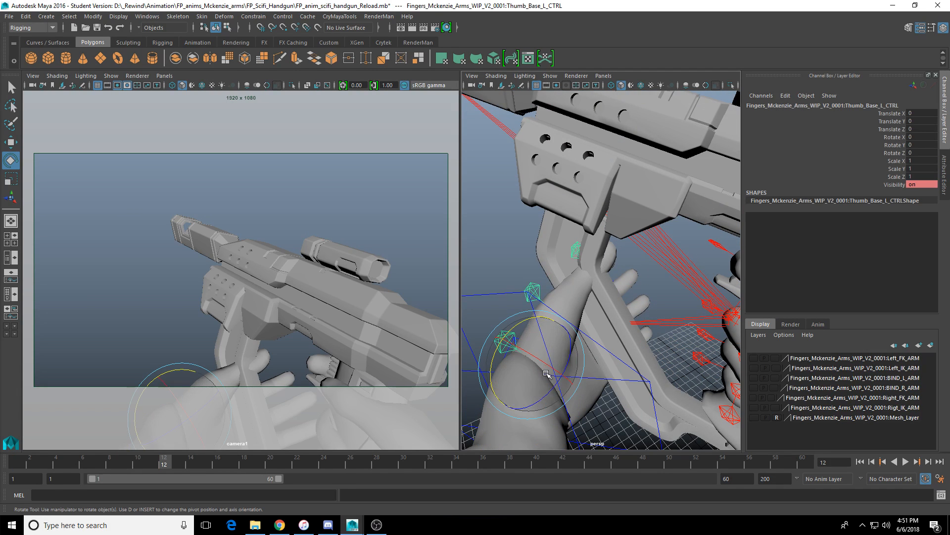
pyautogui.moveTo(556, 385); pyautogui.dragTo(548, 390)
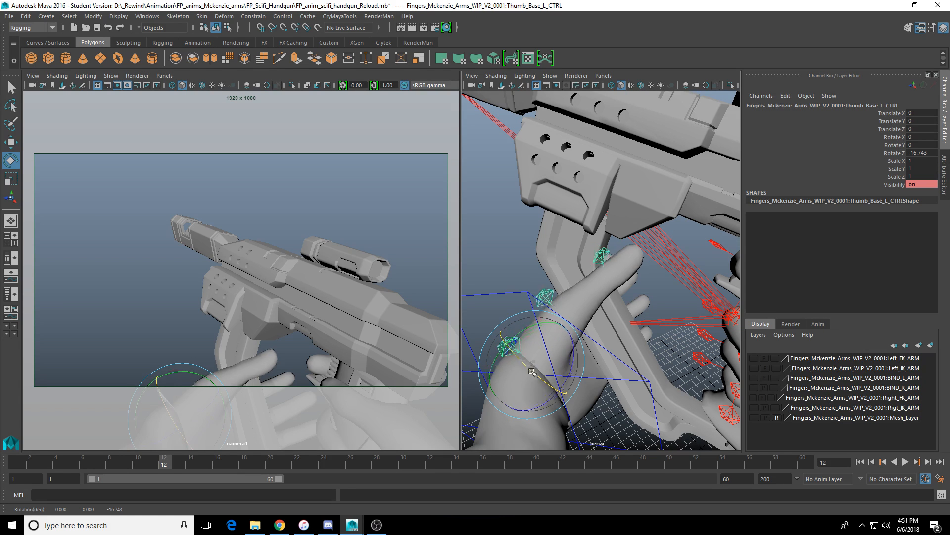
# Step: Bend the left thumb's tip control about -26 degrees on Y around the magazine
pyautogui.keyDown('alt'); pyautogui.moveTo(542, 384); pyautogui.dragTo(701, 349); pyautogui.keyUp('alt')
pyautogui.click(536, 293)
pyautogui.click(618, 268)
pyautogui.keyDown('alt'); pyautogui.moveTo(700, 349); pyautogui.dragTo(676, 378, button='right'); pyautogui.keyUp('alt')
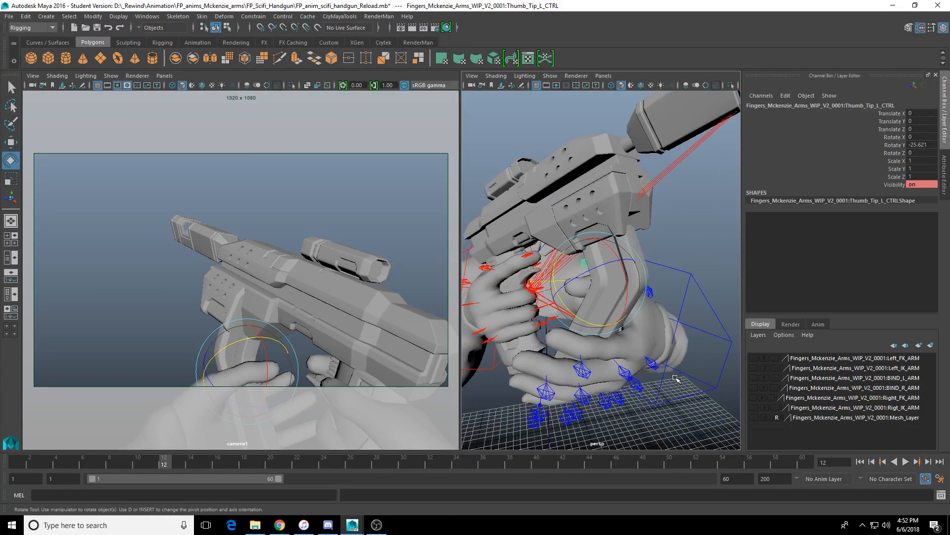
# Step: Copy the left hand IK control's frame 1 key and paste it at frame 8
pyautogui.click(651, 366)
pyautogui.keyDown('alt'); pyautogui.moveTo(651, 367); pyautogui.dragTo(523, 334); pyautogui.keyUp('alt')
pyautogui.click(510, 311)
pyautogui.click(553, 288)
pyautogui.press('w')
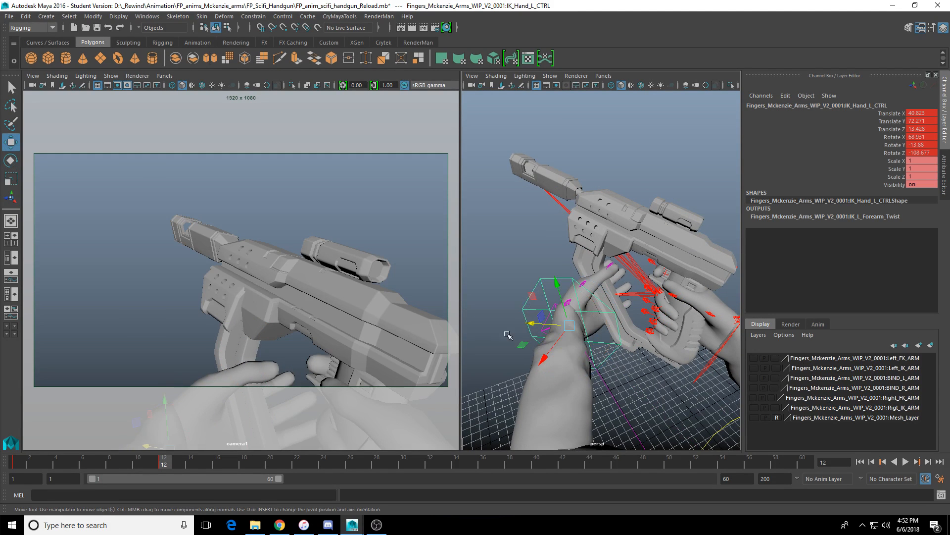
pyautogui.click(149, 465)
pyautogui.moveTo(149, 466); pyautogui.dragTo(110, 467)
pyautogui.rightClick(17, 464)
pyautogui.click(42, 326)
pyautogui.rightClick(111, 467)
pyautogui.moveTo(149, 338)
pyautogui.click(232, 341)
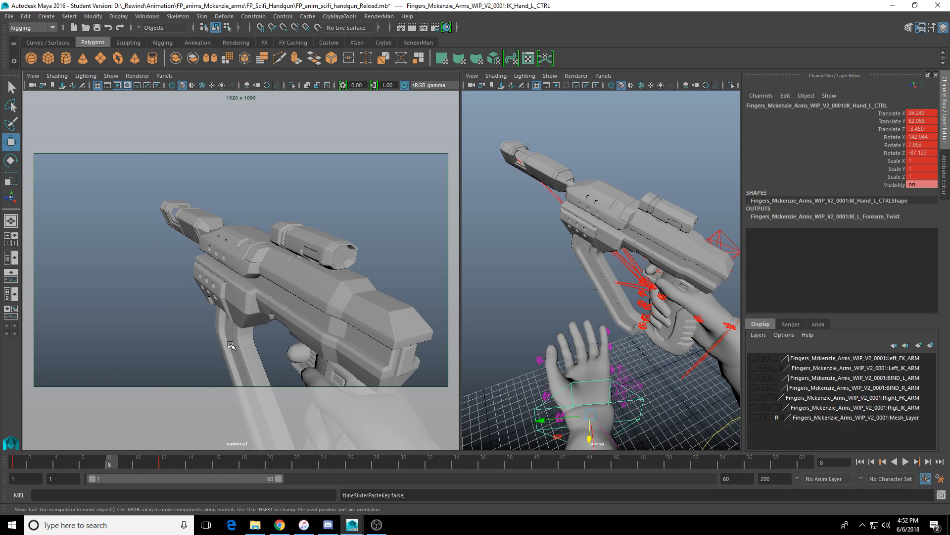
pyautogui.hotkey('alt', 'v')
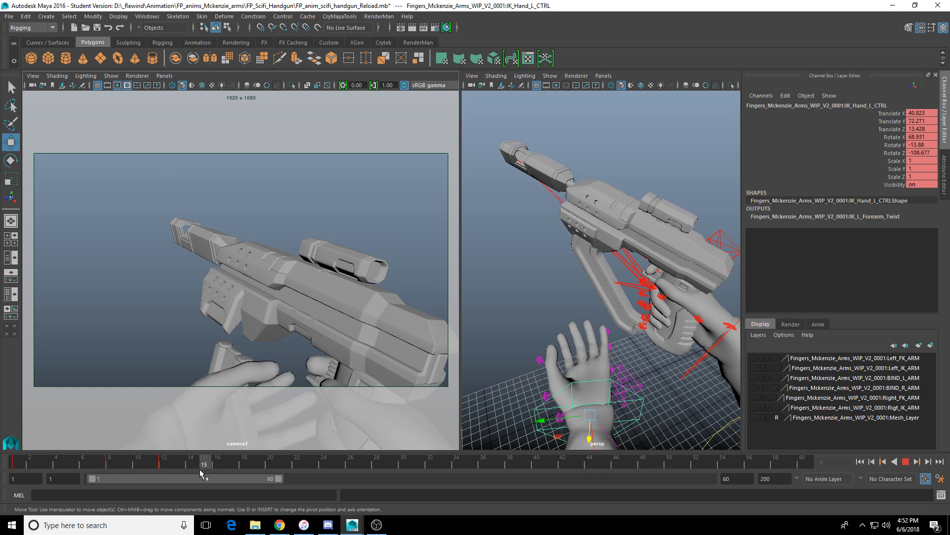
# Step: Pose and key the left hand at frame 17 with Translate 29.82, 73.227, 1.884 and Rotate 79.285, -12.605, -114.397
pyautogui.moveTo(165, 470)
pyautogui.mouseDown()
pyautogui.moveTo(207, 468)
pyautogui.moveTo(121, 468)
pyautogui.moveTo(188, 468)
pyautogui.mouseUp()
pyautogui.moveTo(194, 468); pyautogui.dragTo(217, 466)
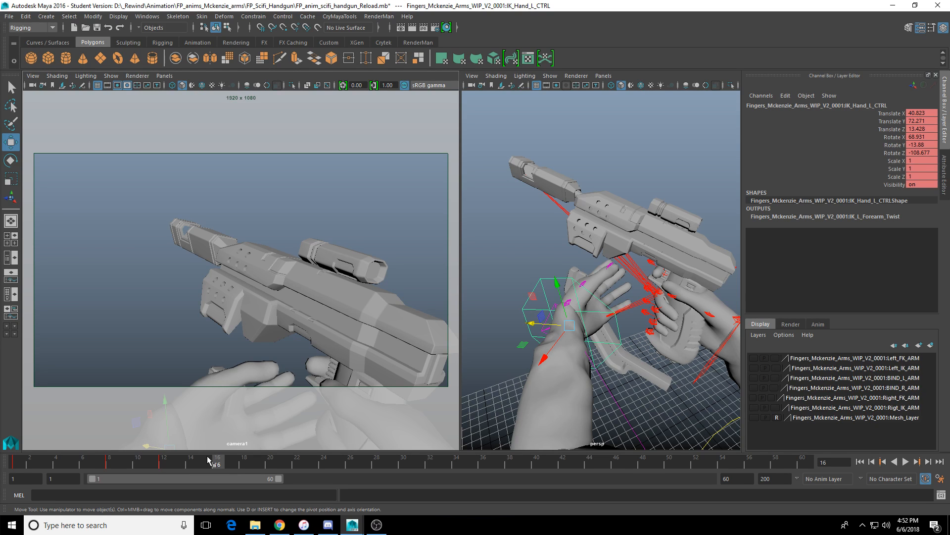
pyautogui.keyDown('alt'); pyautogui.moveTo(627, 304); pyautogui.dragTo(630, 302); pyautogui.keyUp('alt')
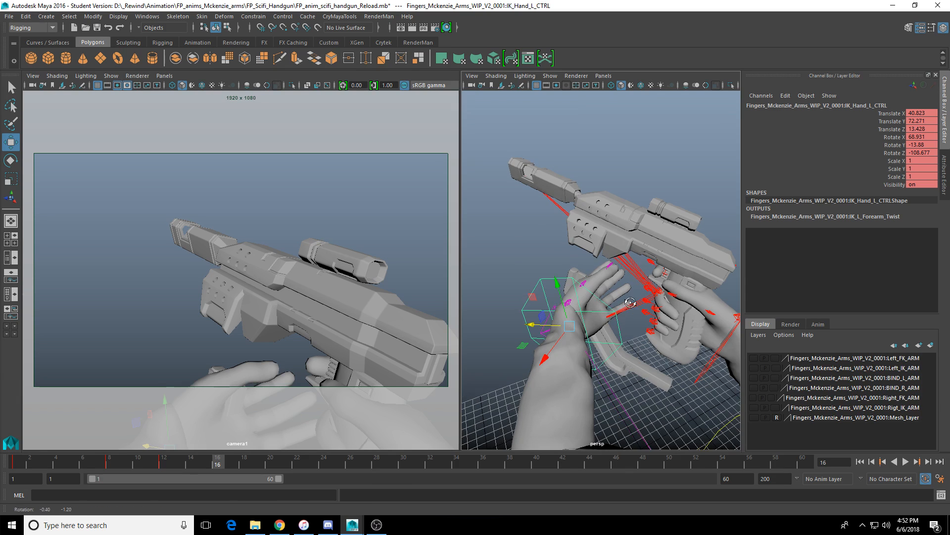
pyautogui.moveTo(247, 468)
pyautogui.mouseDown()
pyautogui.moveTo(182, 468)
pyautogui.moveTo(232, 467)
pyautogui.mouseUp()
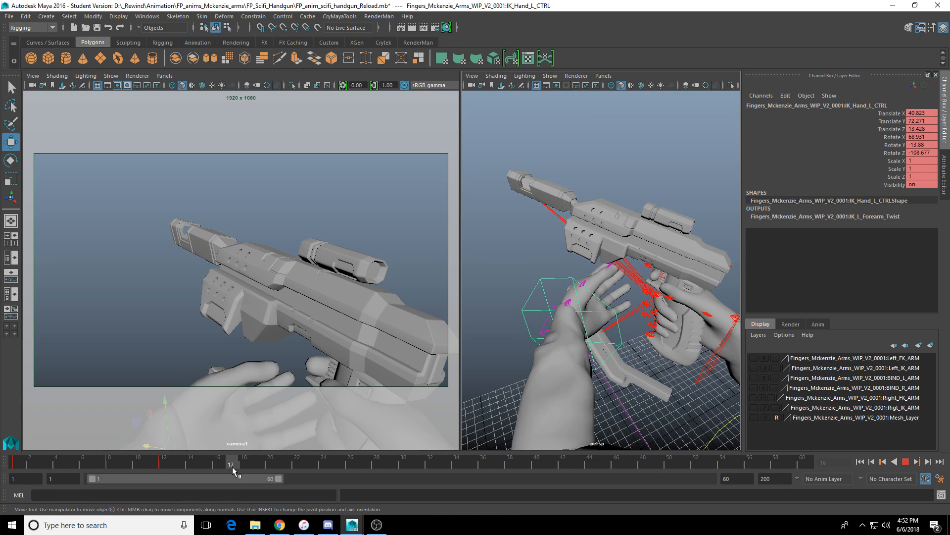
pyautogui.keyDown('alt'); pyautogui.moveTo(589, 297); pyautogui.dragTo(569, 268); pyautogui.keyUp('alt')
pyautogui.press('e')
pyautogui.press('w')
pyautogui.press('e')
pyautogui.press('w')
pyautogui.press('s')
# Step: Copy the left hand's frame 12 grip key to frame 14 and play back the held grip
pyautogui.press('space')
pyautogui.moveTo(230, 462); pyautogui.dragTo(193, 463)
pyautogui.rightClick(163, 466)
pyautogui.click(209, 329)
pyautogui.rightClick(195, 461)
pyautogui.moveTo(273, 336)
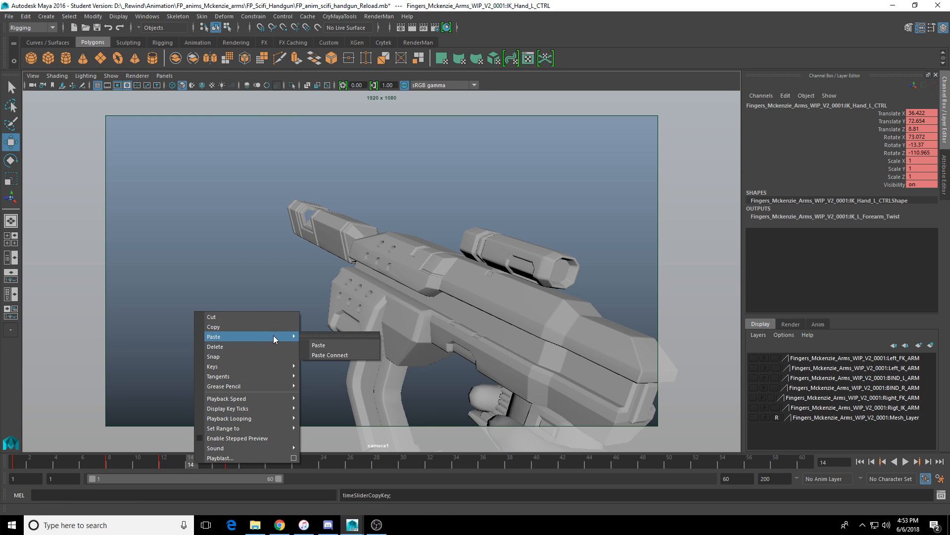
pyautogui.click(317, 345)
pyautogui.hotkey('alt', 'v')
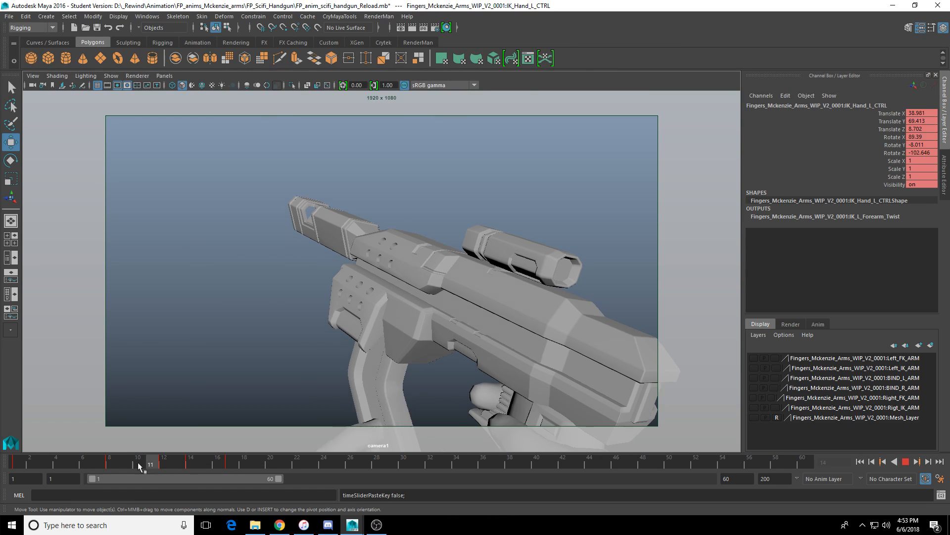
pyautogui.hotkey('alt', 'v')
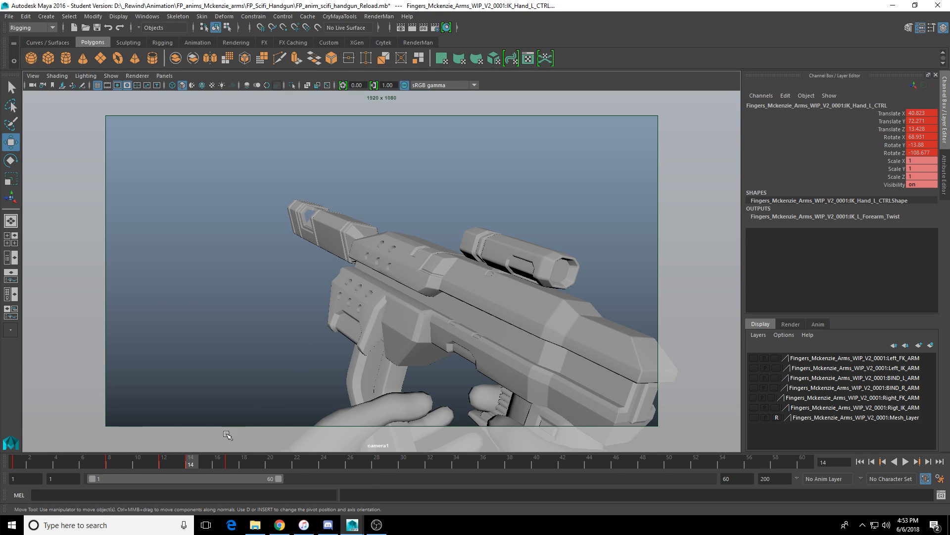
pyautogui.hotkey('alt', 'v')
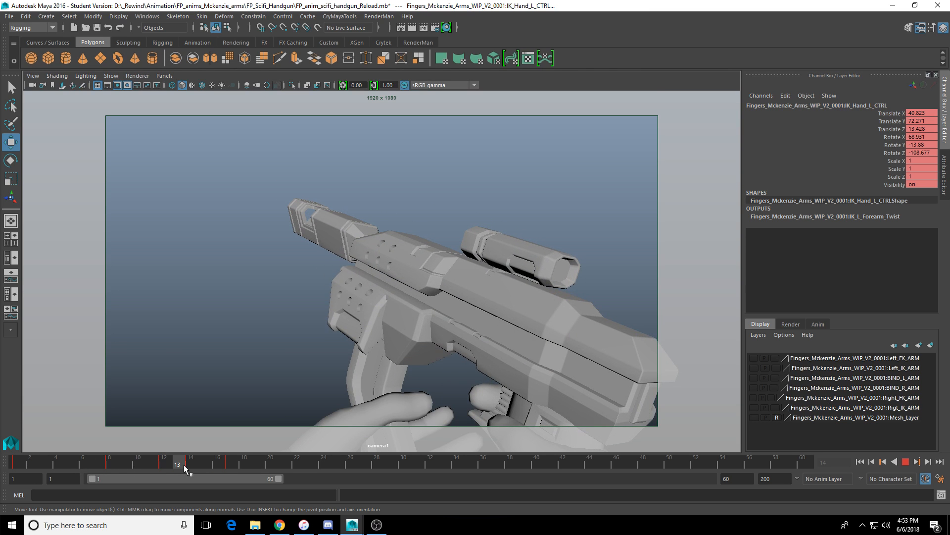
# Step: At frame 8, rotate the left hand to Rotate X 102.4 and move it to about X 27.8, Y 59.9, Z 11.3
pyautogui.moveTo(183, 464); pyautogui.dragTo(110, 466)
pyautogui.press('space')
pyautogui.press('space')
pyautogui.moveTo(520, 272)
pyautogui.keyDown('alt'); pyautogui.mouseDown()
pyautogui.moveTo(515, 291)
pyautogui.moveTo(517, 270)
pyautogui.mouseUp(); pyautogui.keyUp('alt')
pyautogui.press('e')
pyautogui.moveTo(429, 273); pyautogui.dragTo(429, 293)
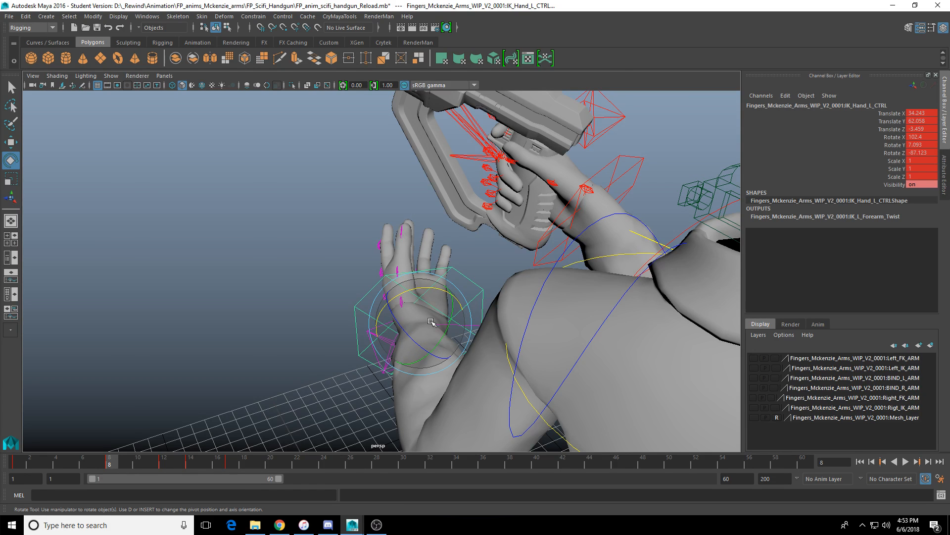
pyautogui.press('w')
pyautogui.keyDown('alt'); pyautogui.moveTo(430, 322); pyautogui.dragTo(362, 276); pyautogui.keyUp('alt')
# Step: Play the reload through the camera and shorten the playback range to end at frame 50
pyautogui.press('space')
pyautogui.press('space')
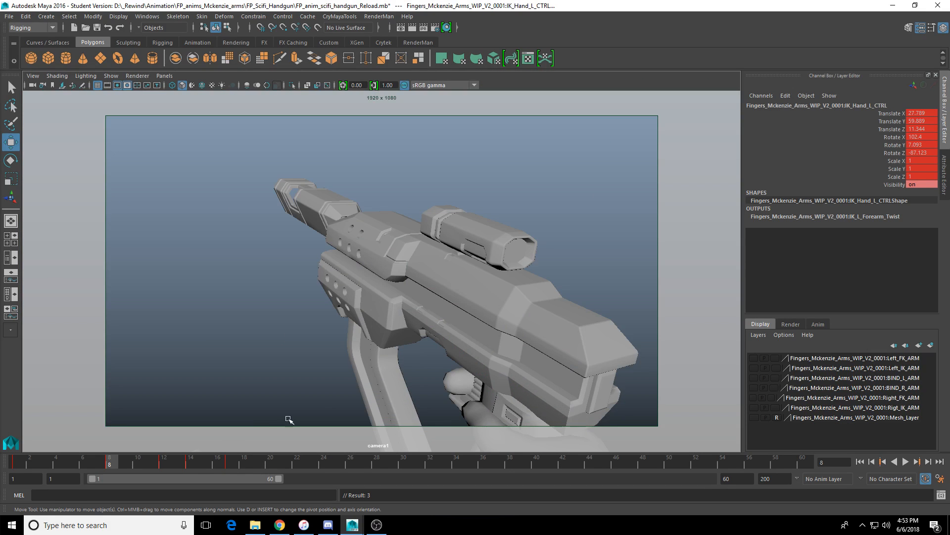
pyautogui.moveTo(113, 467); pyautogui.dragTo(69, 471)
pyautogui.click(906, 462)
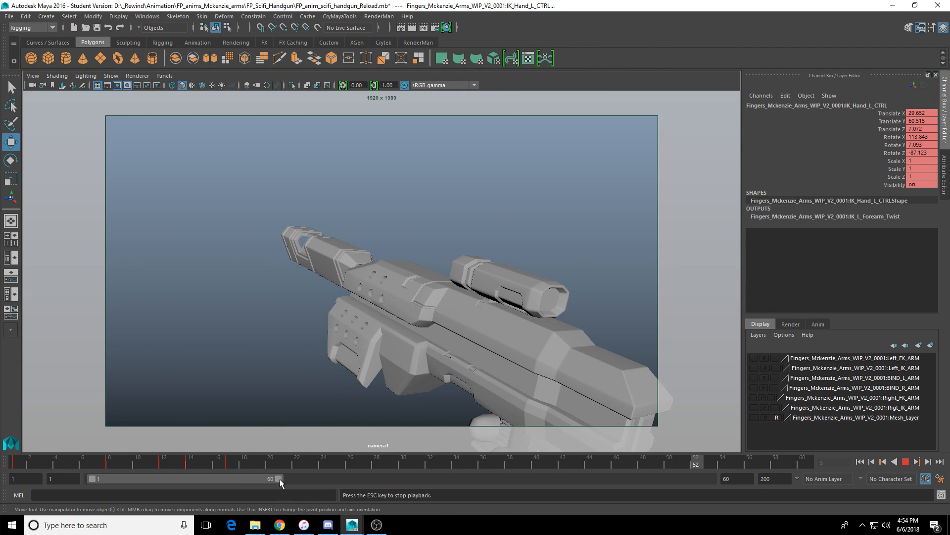
pyautogui.moveTo(279, 478); pyautogui.dragTo(247, 479)
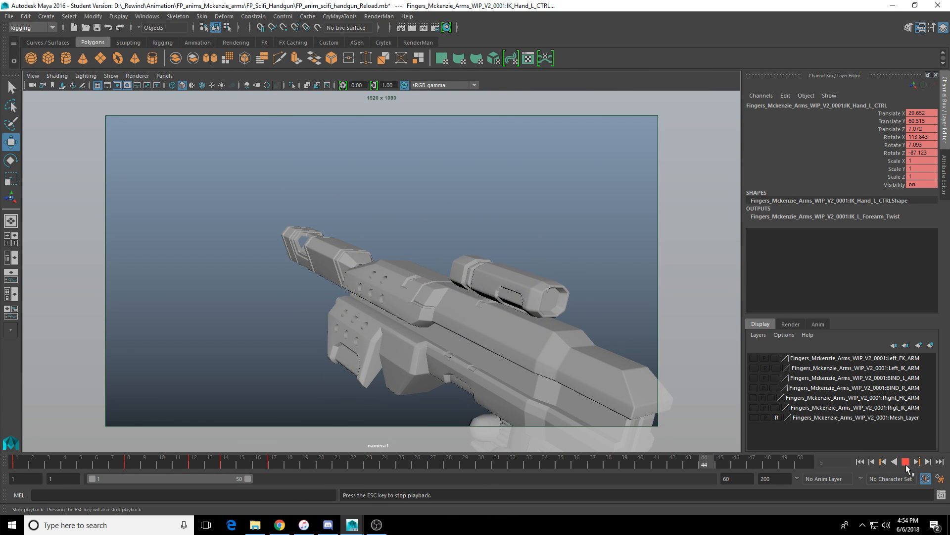
pyautogui.press('Escape')
pyautogui.hotkey('alt', 'v')
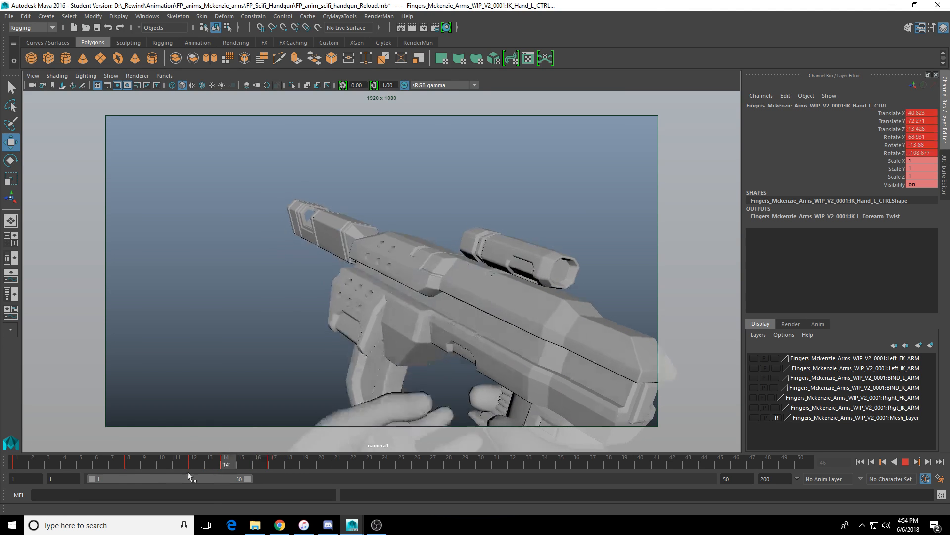
# Step: Rotate the left hand at frame 14 to Rotate X 67.996, Y -15.375, Z -106.891
pyautogui.moveTo(140, 470); pyautogui.dragTo(226, 465)
pyautogui.press('space')
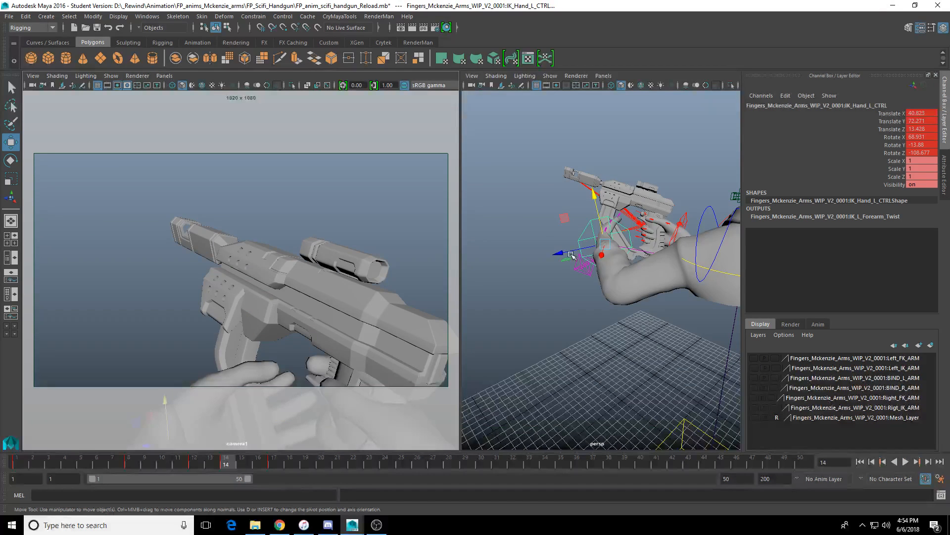
pyautogui.keyDown('alt'); pyautogui.moveTo(578, 252); pyautogui.dragTo(622, 244); pyautogui.keyUp('alt')
pyautogui.press('e')
pyautogui.click(574, 237)
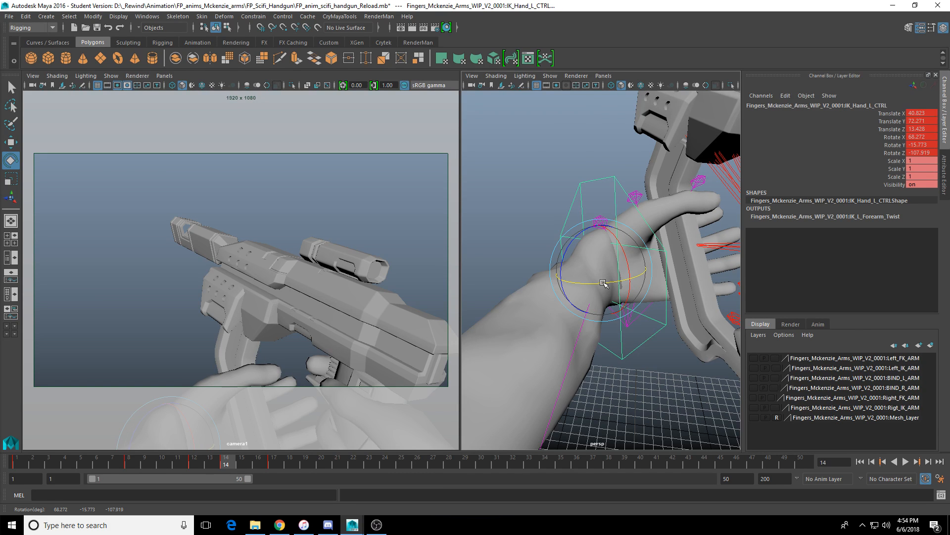
pyautogui.moveTo(602, 283); pyautogui.dragTo(601, 322)
pyautogui.keyDown('alt'); pyautogui.moveTo(614, 317); pyautogui.dragTo(532, 360, button='middle'); pyautogui.keyUp('alt')
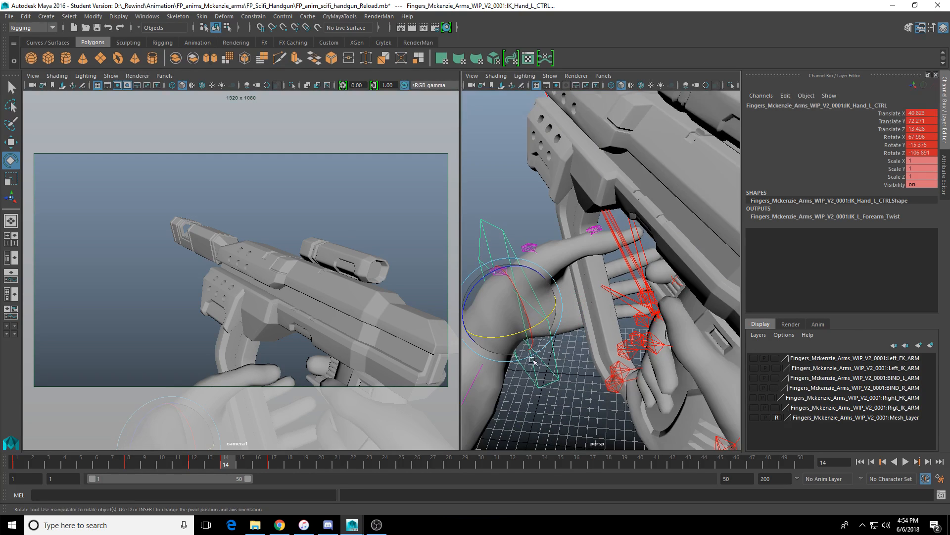
pyautogui.keyDown('alt'); pyautogui.moveTo(532, 360); pyautogui.dragTo(560, 351); pyautogui.keyUp('alt')
pyautogui.press('space')
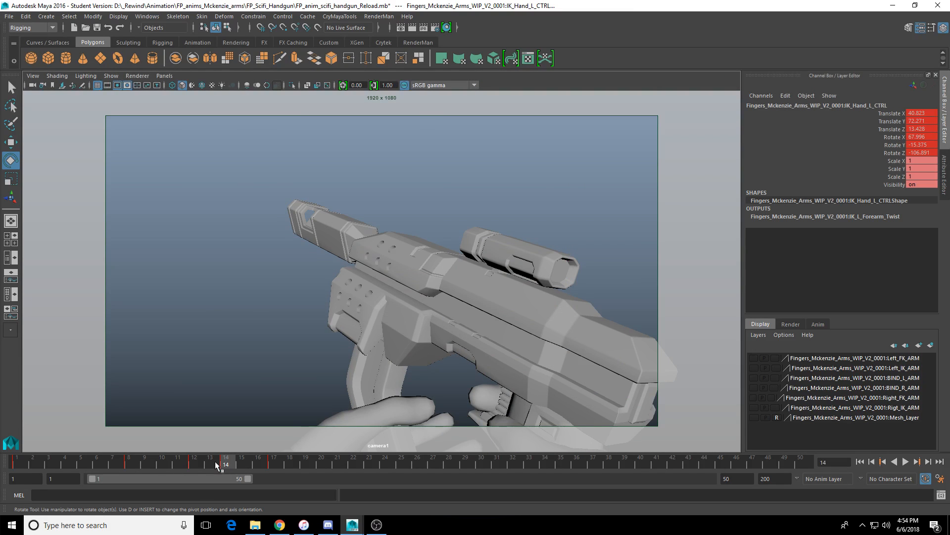
# Step: Play and scrub the reload through the camera to examine the left hand's reach, grip and pull on the magazine
pyautogui.moveTo(217, 466); pyautogui.dragTo(273, 465)
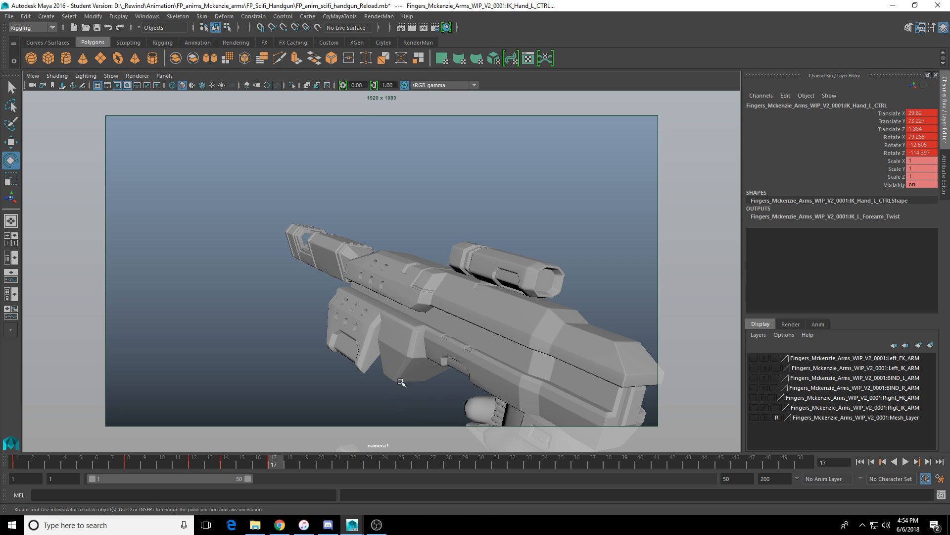
pyautogui.hotkey('alt', 'v')
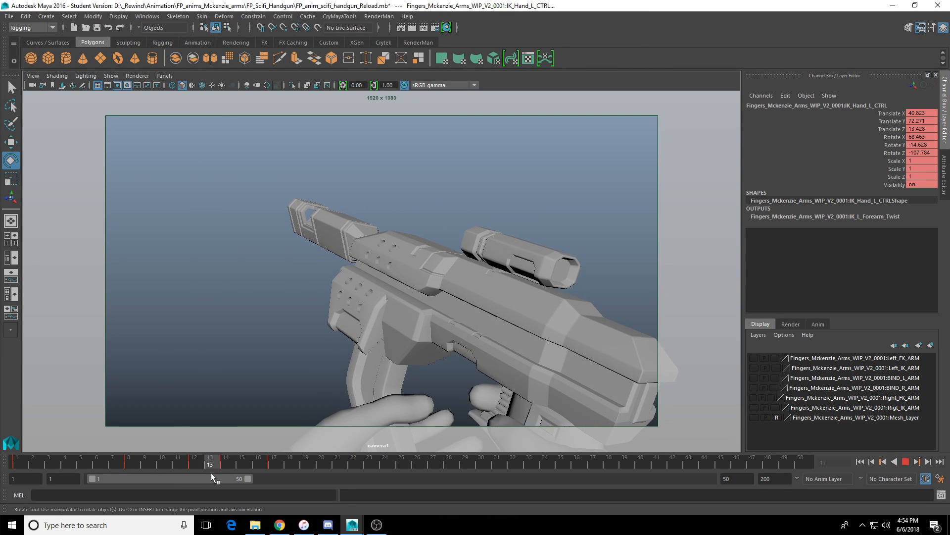
pyautogui.moveTo(209, 466)
pyautogui.mouseDown()
pyautogui.moveTo(98, 465)
pyautogui.moveTo(240, 461)
pyautogui.moveTo(56, 466)
pyautogui.mouseUp()
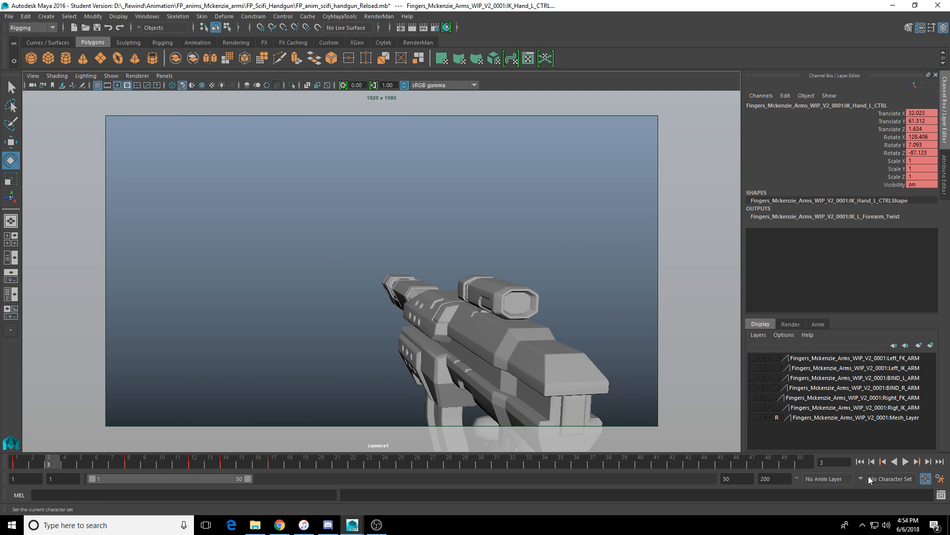
pyautogui.click(906, 461)
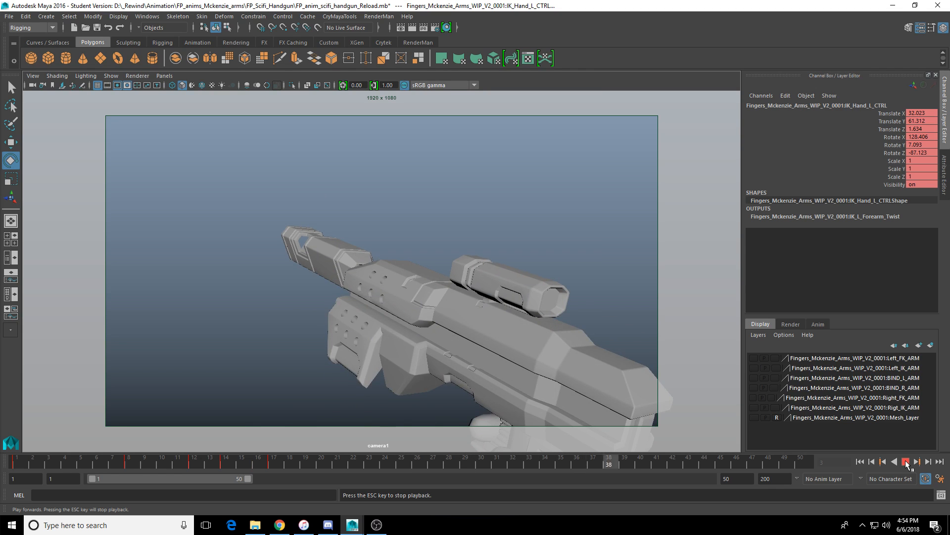
pyautogui.press('Escape')
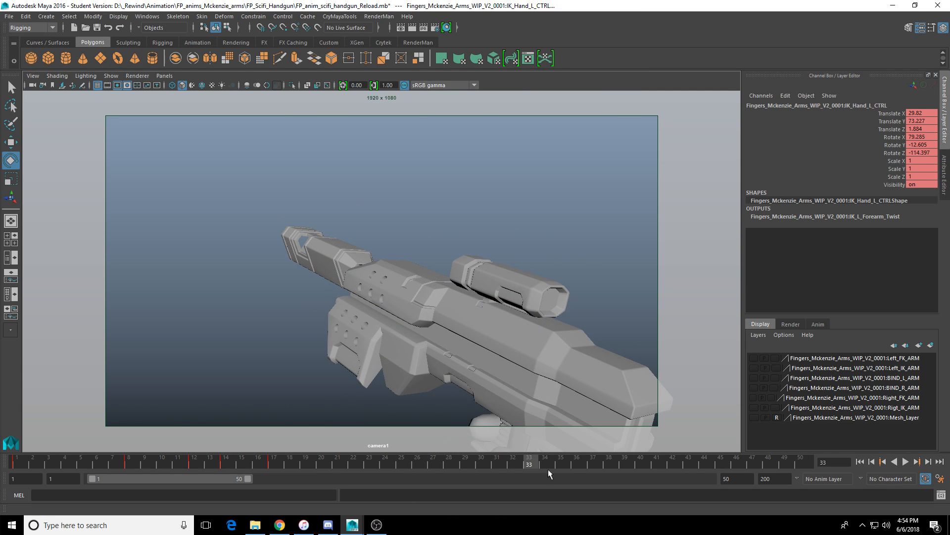
pyautogui.moveTo(260, 464); pyautogui.dragTo(209, 467)
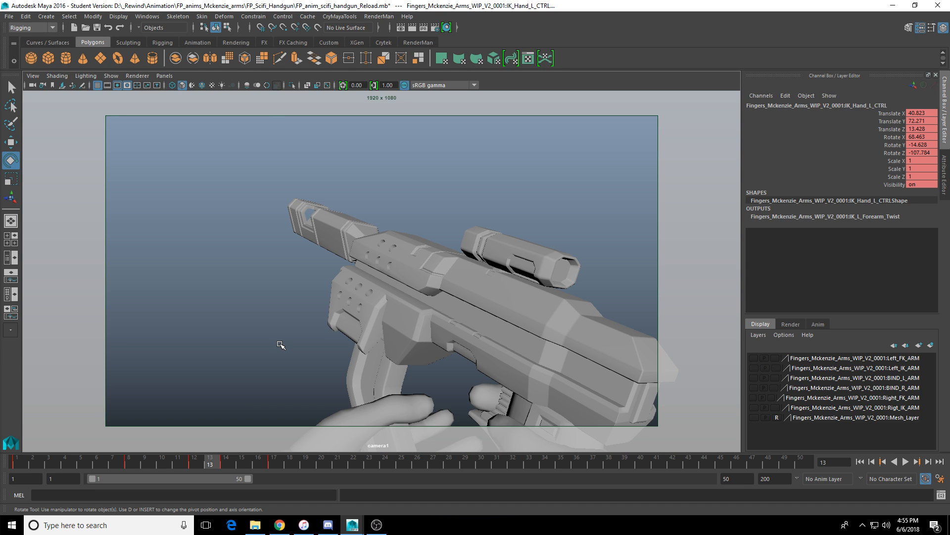
pyautogui.moveTo(206, 463); pyautogui.dragTo(145, 462)
pyautogui.hotkey('alt', 'v')
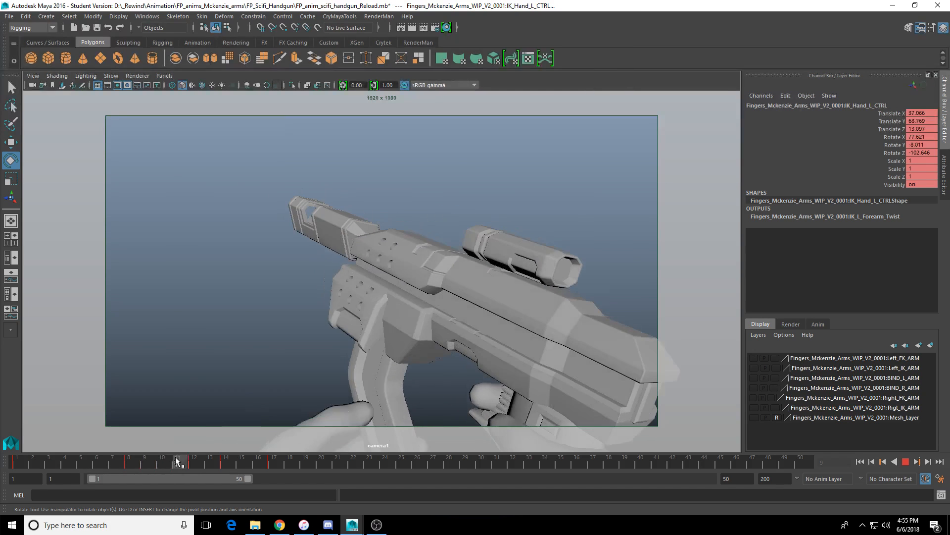
pyautogui.moveTo(228, 457); pyautogui.dragTo(208, 467)
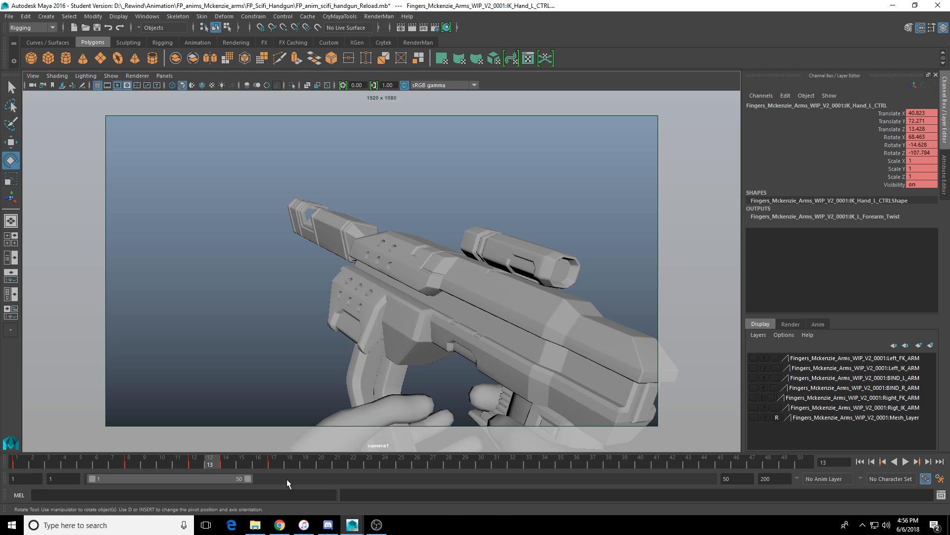
pyautogui.moveTo(188, 466); pyautogui.dragTo(17, 463)
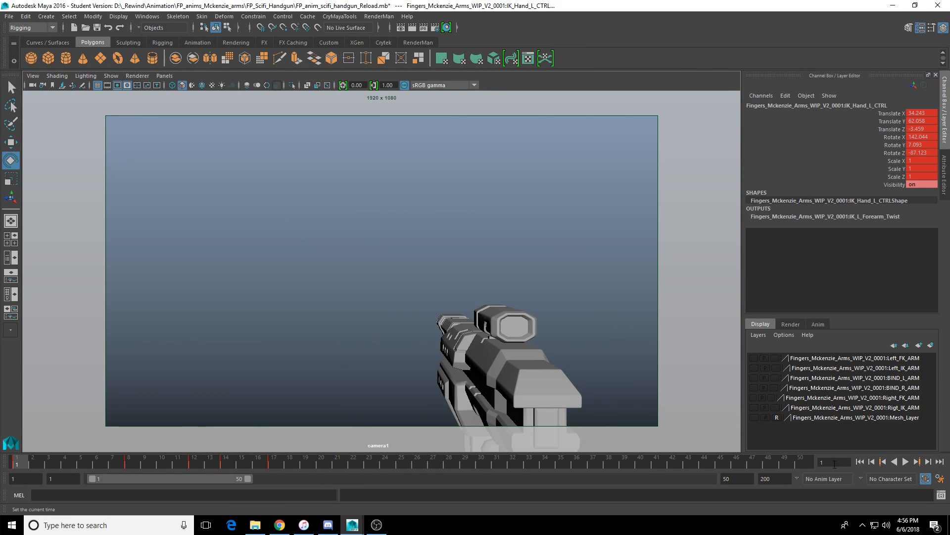
pyautogui.click(906, 461)
pyautogui.click(906, 461)
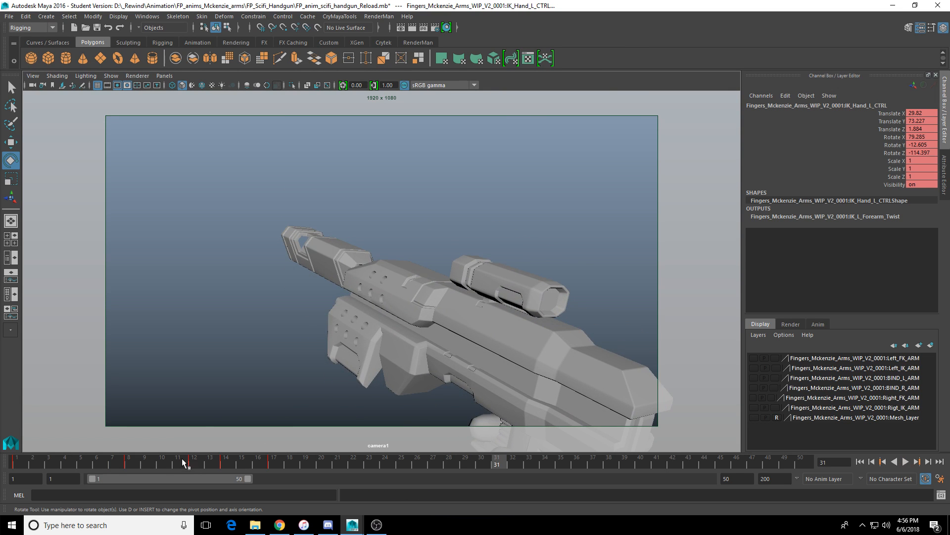
# Step: Select the right hand's IK control and show the camera and perspective views side by side
pyautogui.moveTo(186, 464); pyautogui.dragTo(435, 462)
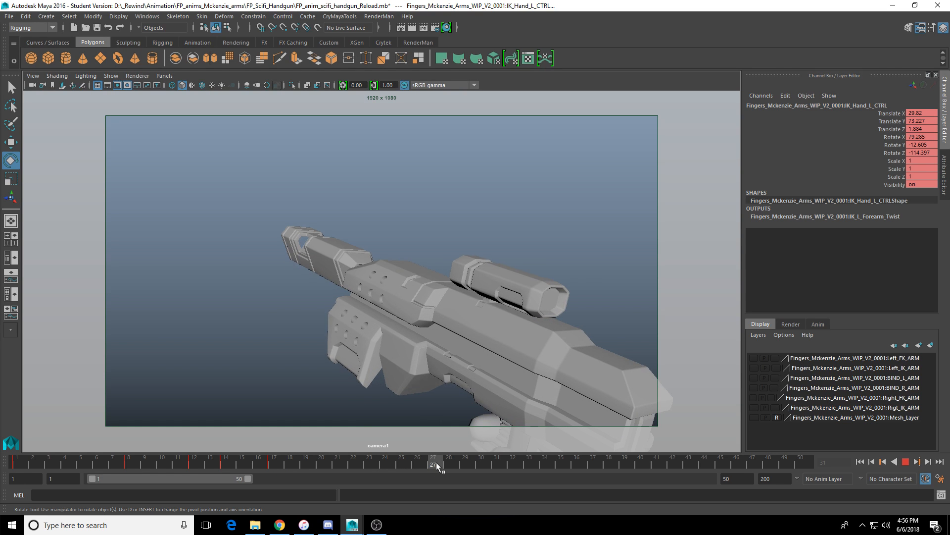
pyautogui.press('space')
pyautogui.press('space')
pyautogui.scroll(-2, 602, 286)
pyautogui.click(613, 262)
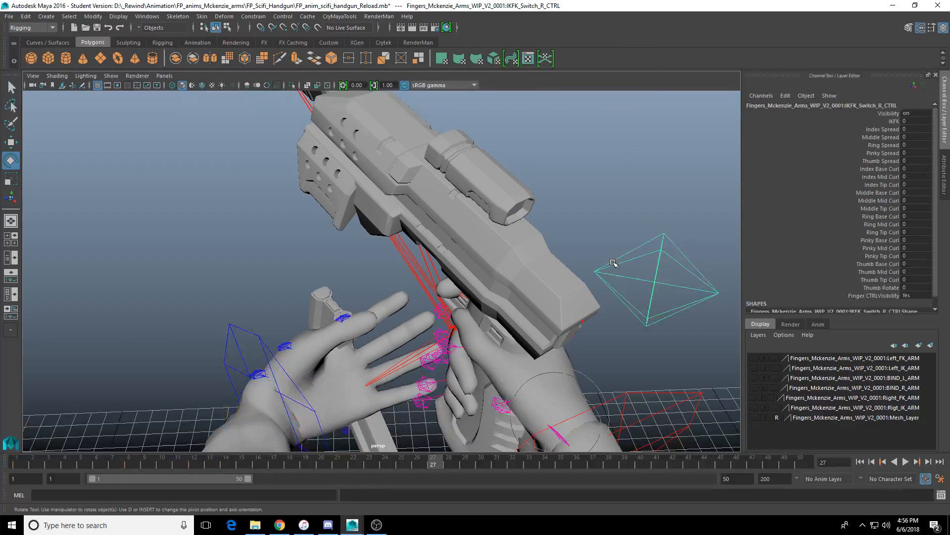
pyautogui.keyDown('alt'); pyautogui.moveTo(583, 313); pyautogui.dragTo(666, 307); pyautogui.keyUp('alt')
pyautogui.click(666, 307)
pyautogui.scroll(3, 666, 307)
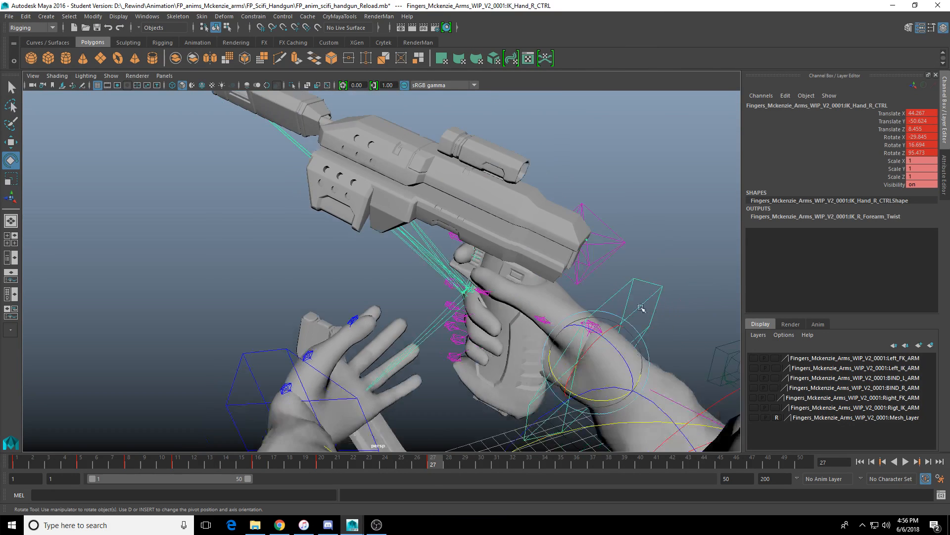
pyautogui.press('space')
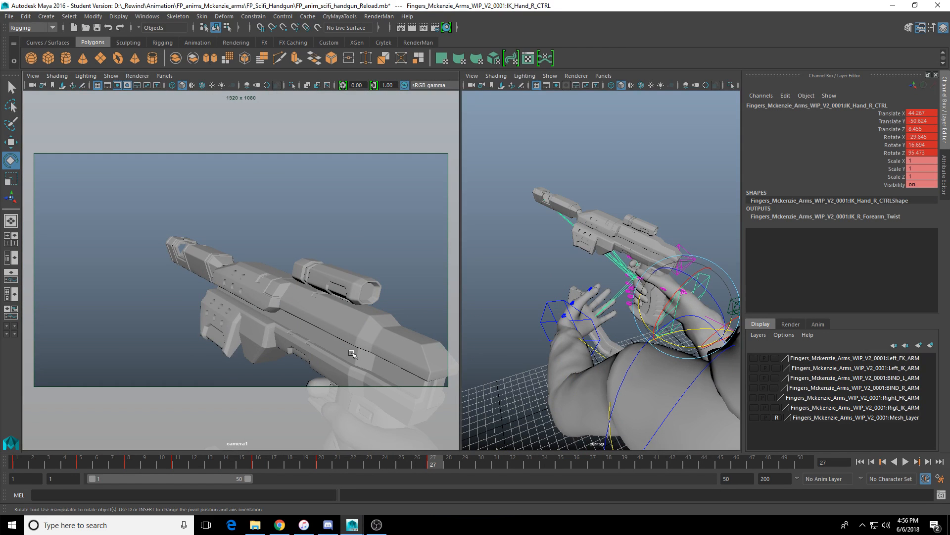
# Step: At frame 32, pose the right hand at about X 44.8, Y -50.5, Z 8.7 with Rotate X -24.179, Y 17.607, Z 97.57
pyautogui.moveTo(342, 462); pyautogui.dragTo(432, 456)
pyautogui.click(335, 466)
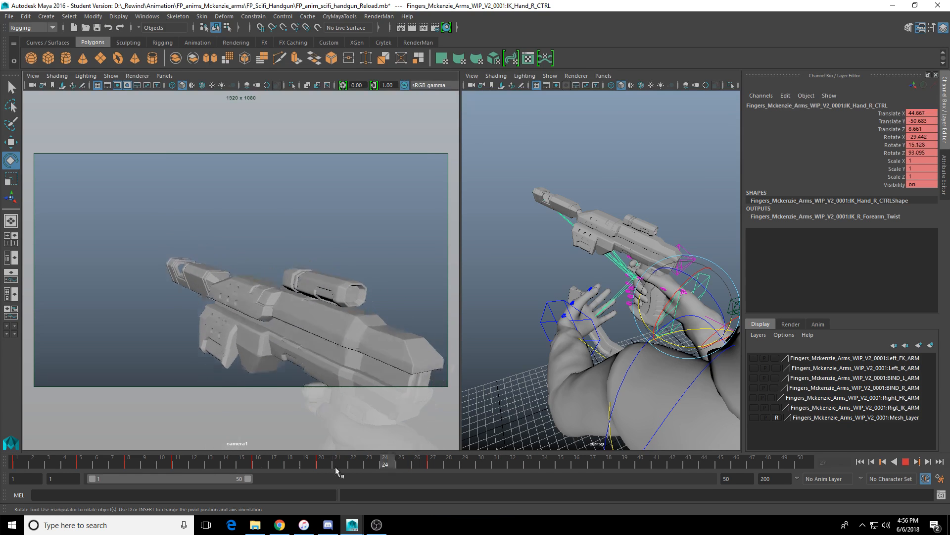
pyautogui.click(909, 464)
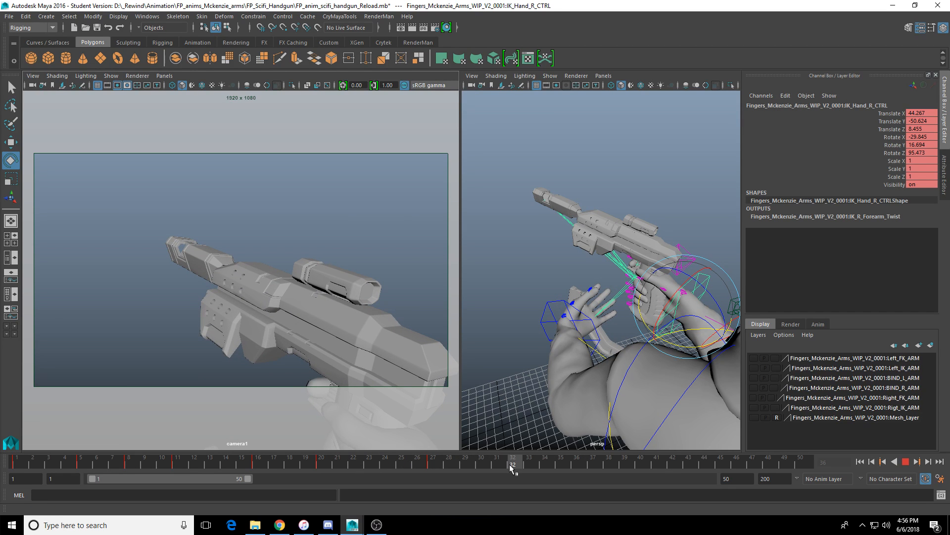
pyautogui.moveTo(510, 466); pyautogui.dragTo(448, 468)
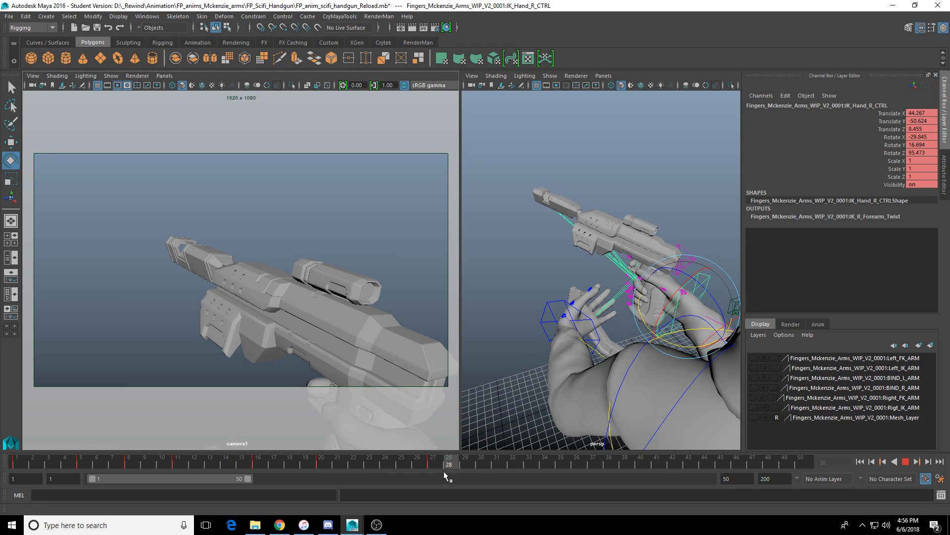
pyautogui.click(512, 468)
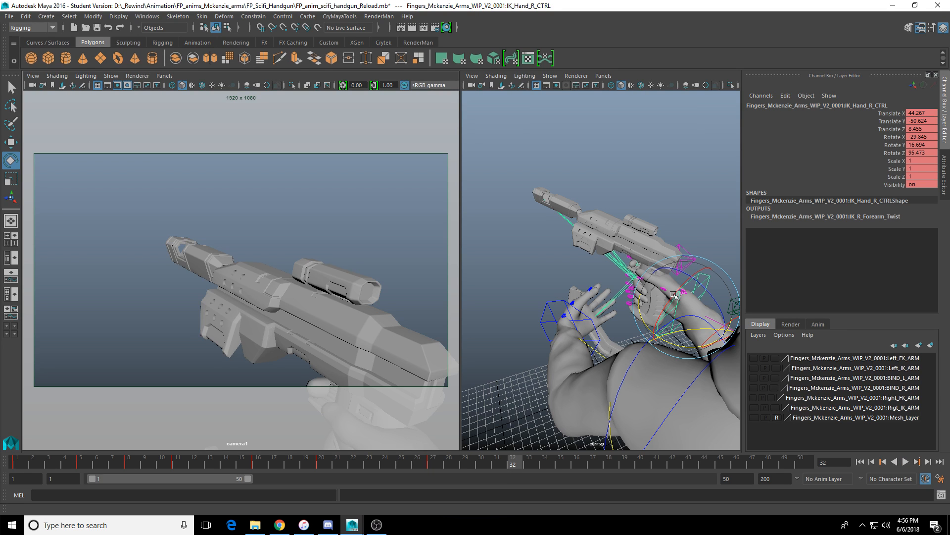
pyautogui.moveTo(674, 295); pyautogui.dragTo(709, 288)
pyautogui.press('w')
pyautogui.press('e')
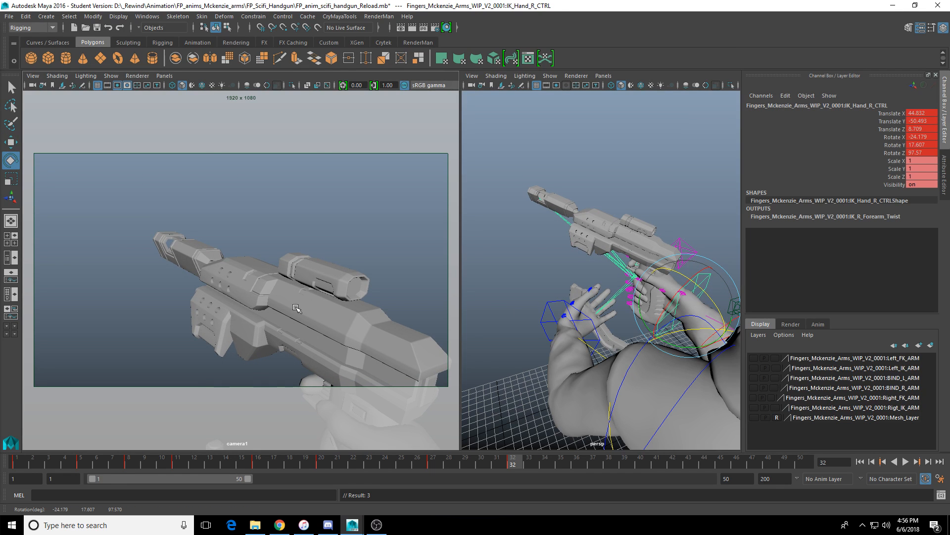
# Step: Adjust the right hand's frame 27 key to Rotate X -26.893 and replay the gun's follow-through up to frame 32
pyautogui.hotkey('alt', 'v')
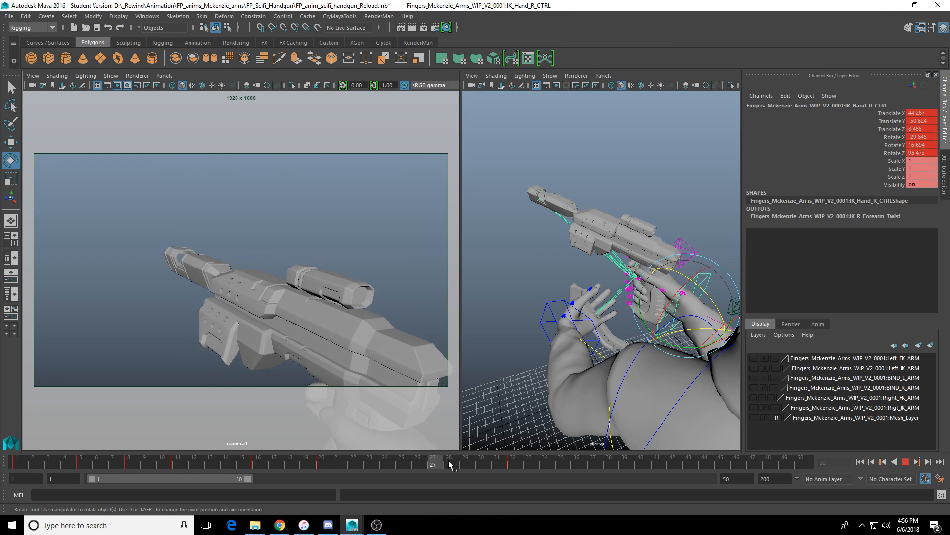
pyautogui.hotkey('alt', 'v')
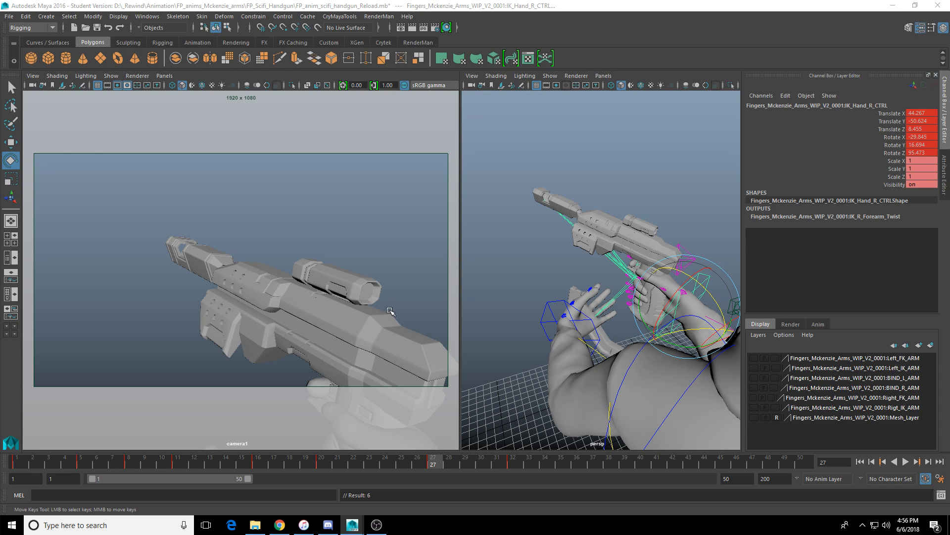
pyautogui.moveTo(342, 462); pyautogui.dragTo(435, 465)
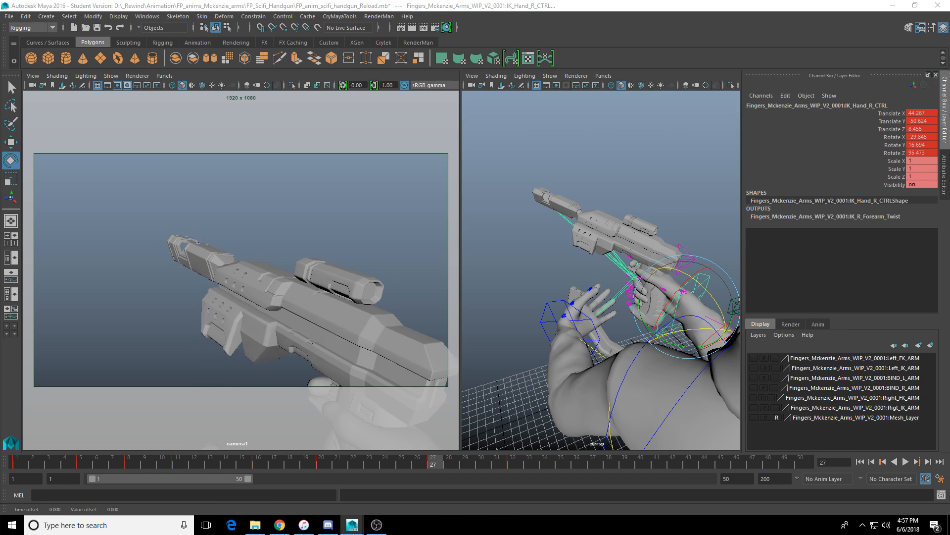
pyautogui.hotkey('ctrl', 'z')
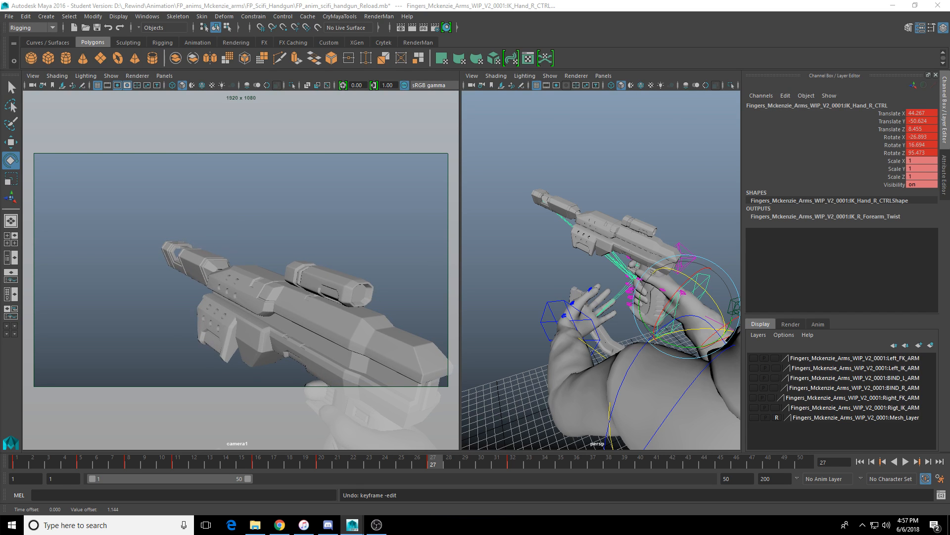
pyautogui.moveTo(300, 464)
pyautogui.mouseDown()
pyautogui.moveTo(526, 456)
pyautogui.moveTo(515, 463)
pyautogui.mouseUp()
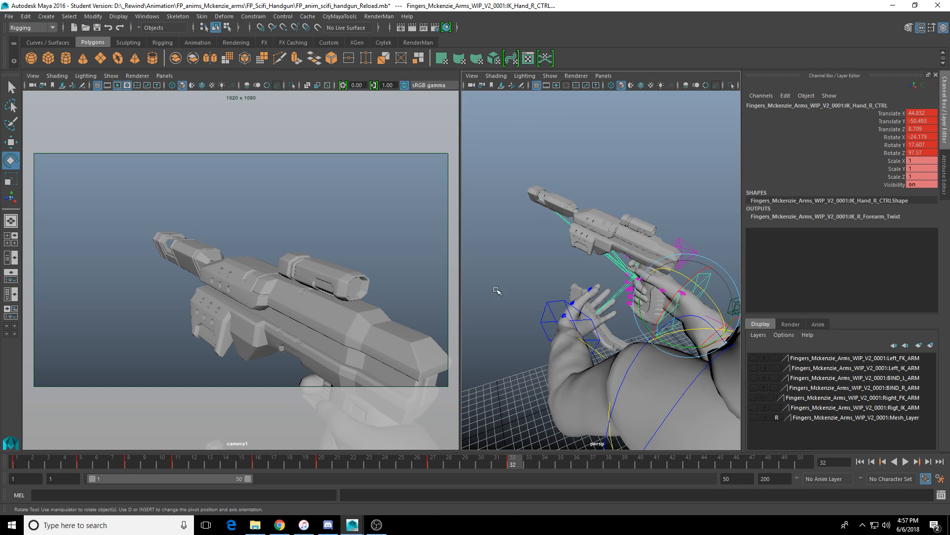
pyautogui.moveTo(377, 461); pyautogui.dragTo(518, 468)
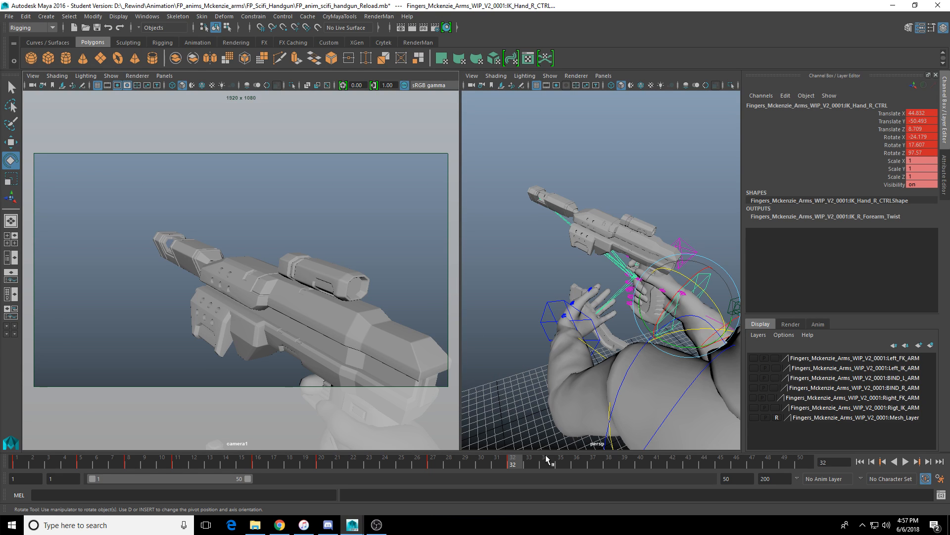
# Step: At frame 36, rotate the right hand to Rotate X -22.875, Y 19.638, Z 101.688 and key its rotation
pyautogui.moveTo(506, 458); pyautogui.dragTo(576, 467)
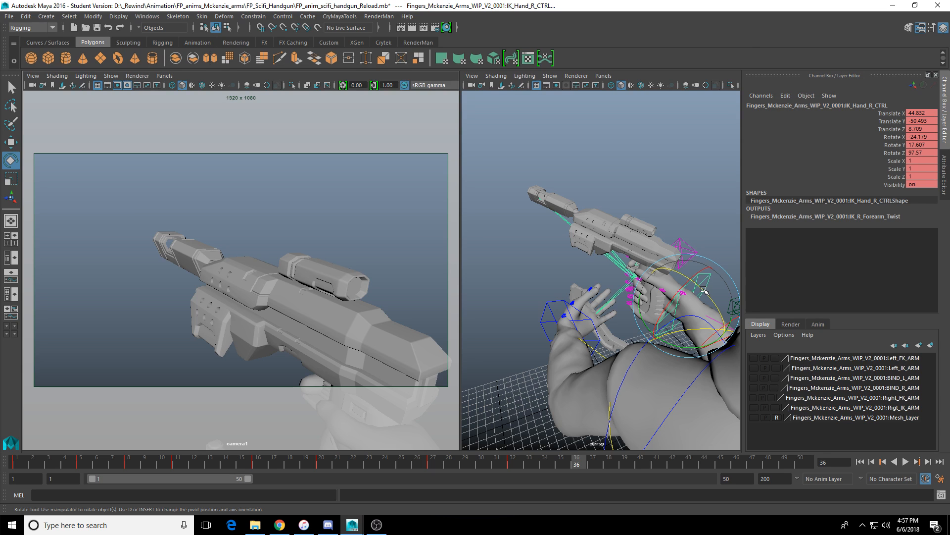
pyautogui.click(704, 290)
pyautogui.moveTo(703, 289); pyautogui.dragTo(707, 293)
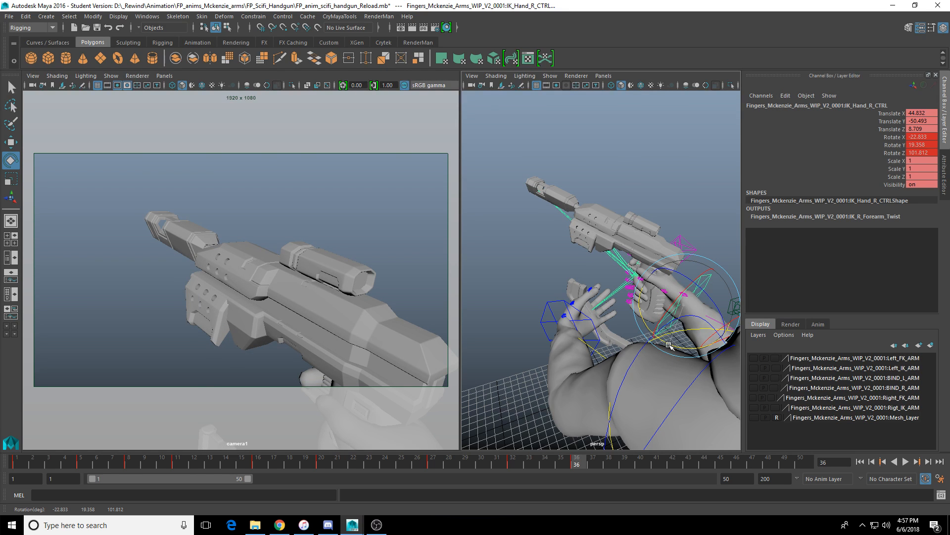
pyautogui.moveTo(670, 344); pyautogui.dragTo(669, 346)
pyautogui.hotkey('shift', 'e')
# Step: Select the left hand's IK control near the detached magazine and activate the Move tool
pyautogui.keyDown('alt'); pyautogui.moveTo(599, 206); pyautogui.dragTo(622, 199); pyautogui.keyUp('alt')
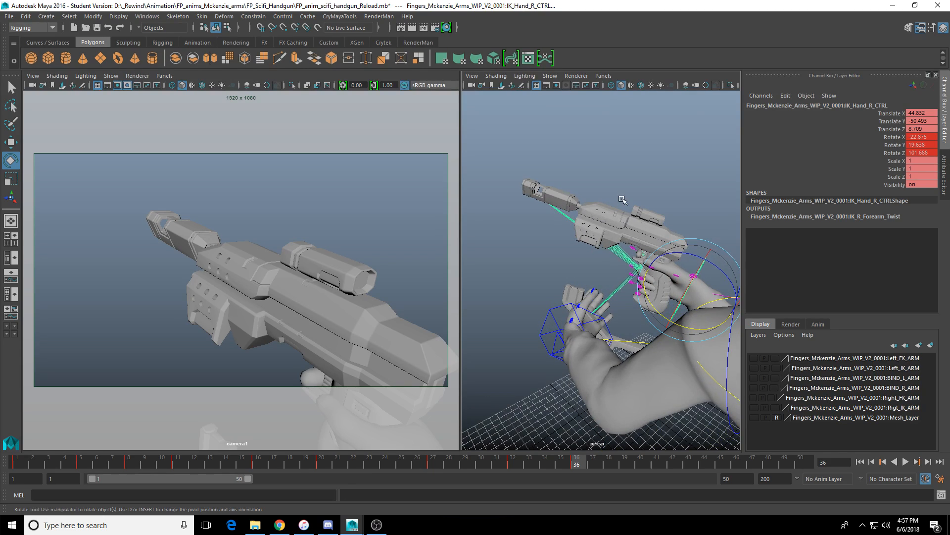
pyautogui.keyDown('alt'); pyautogui.moveTo(612, 296); pyautogui.dragTo(669, 329); pyautogui.keyUp('alt')
pyautogui.click(549, 393)
pyautogui.keyDown('alt'); pyautogui.moveTo(633, 376); pyautogui.dragTo(606, 330); pyautogui.keyUp('alt')
pyautogui.press('w')
pyautogui.click(627, 345)
pyautogui.scroll(5, 606, 337)
pyautogui.scroll(-3, 606, 330)
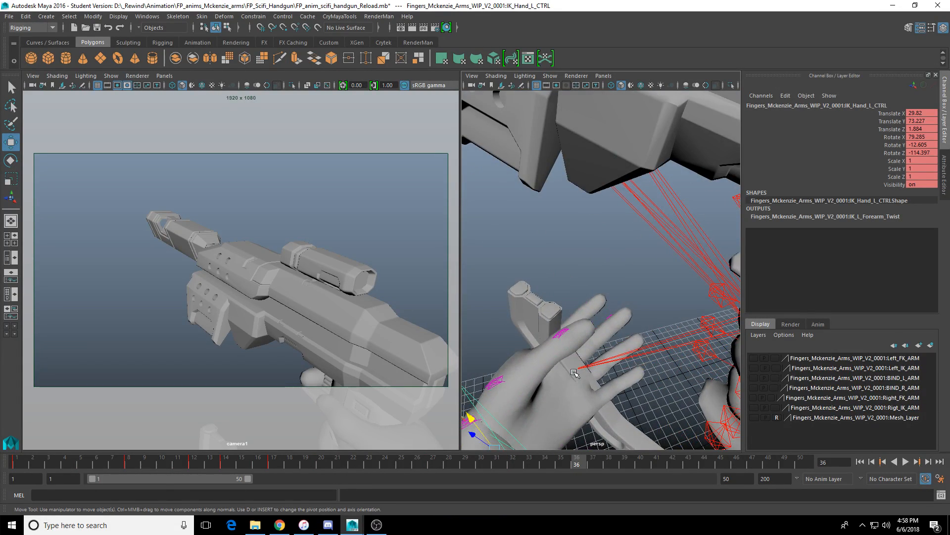
# Step: Switch the perspective view to wireframe and select the magazine joint inside the left hand
pyautogui.press('4')
pyautogui.keyDown('alt'); pyautogui.moveTo(580, 372); pyautogui.dragTo(586, 364); pyautogui.keyUp('alt')
pyautogui.click(573, 376)
pyautogui.scroll(-4, 614, 342)
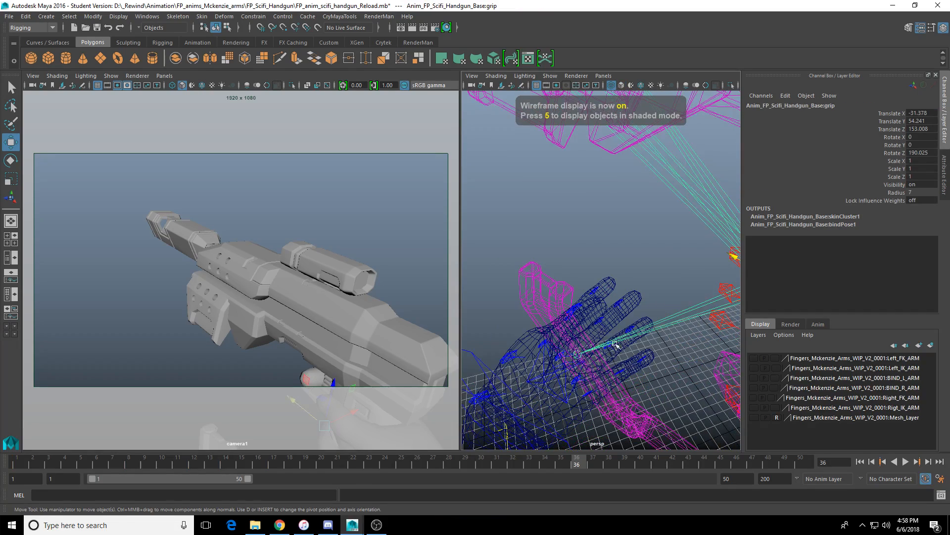
pyautogui.scroll(5, 601, 343)
pyautogui.scroll(-3, 596, 350)
pyautogui.keyDown('alt'); pyautogui.moveTo(596, 351); pyautogui.dragTo(594, 342); pyautogui.keyUp('alt')
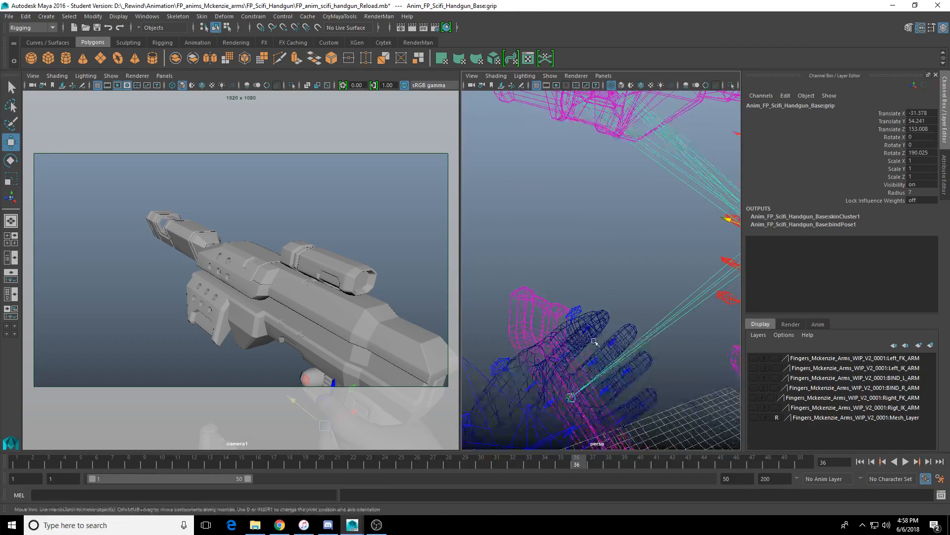
pyautogui.click(571, 396)
pyautogui.scroll(-2, 571, 397)
pyautogui.scroll(2, 571, 397)
pyautogui.keyDown('alt'); pyautogui.moveTo(582, 385); pyautogui.dragTo(639, 297); pyautogui.keyUp('alt')
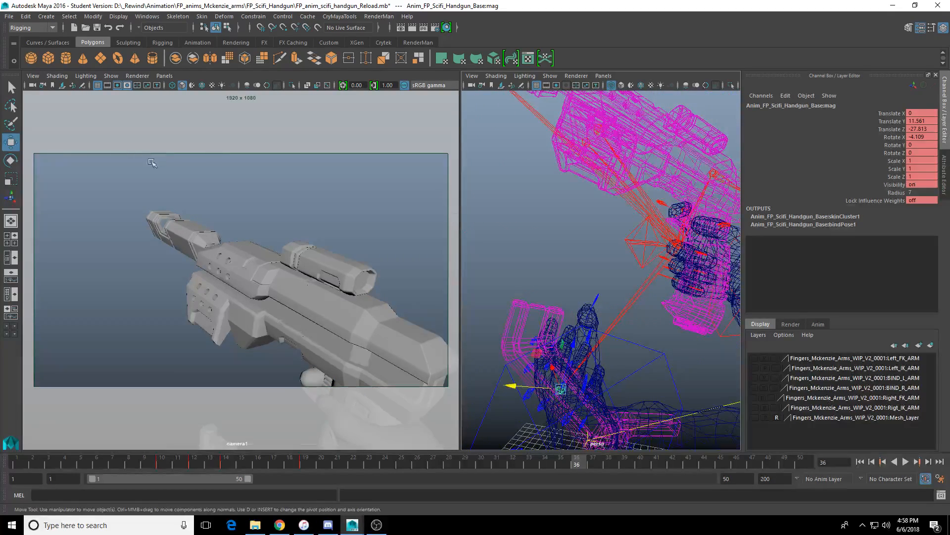
# Step: Key the magazine joint at frame 36 and shift that key to frame 34
pyautogui.doubleClick(13, 142)
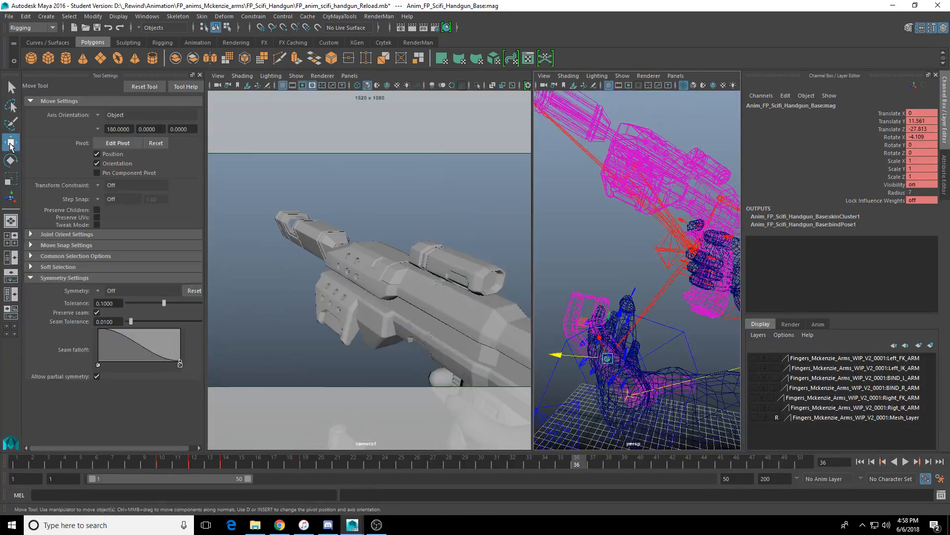
pyautogui.click(203, 75)
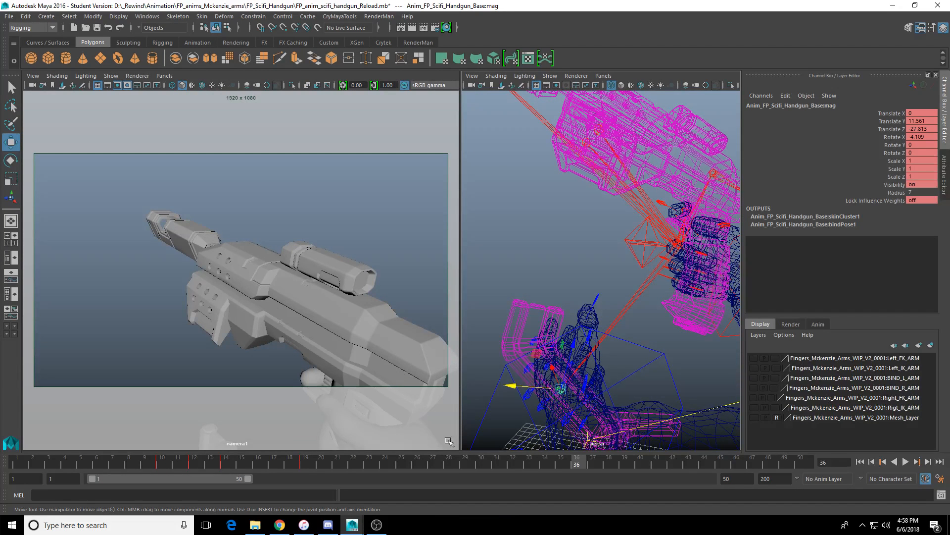
pyautogui.press('s')
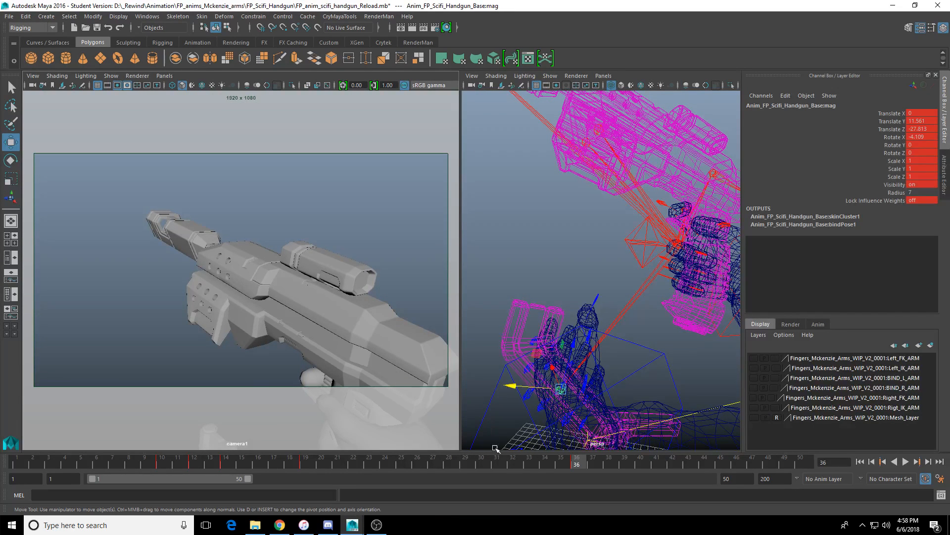
pyautogui.hotkey('alt', 'v')
pyautogui.hotkey('alt', 'v')
pyautogui.click(596, 464)
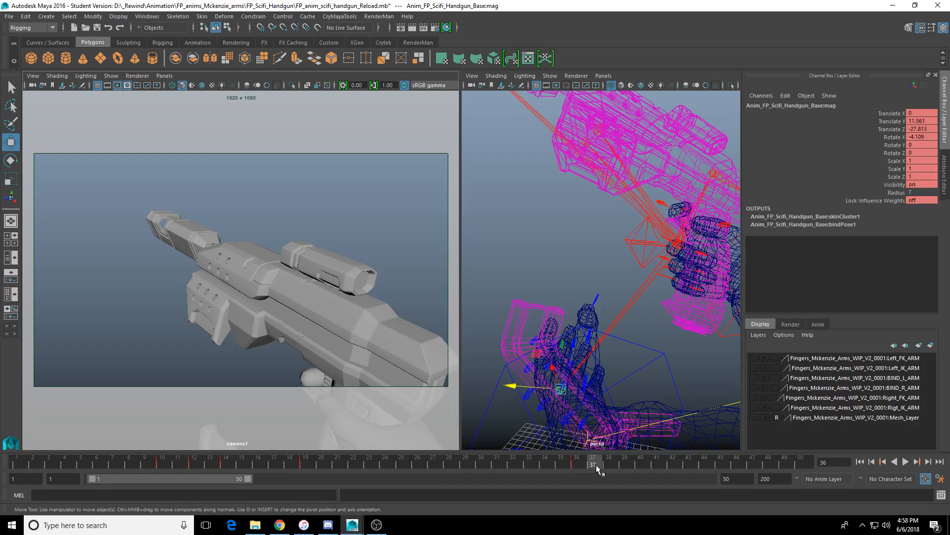
pyautogui.moveTo(596, 464); pyautogui.dragTo(626, 465)
pyautogui.keyDown('shift'); pyautogui.moveTo(544, 464); pyautogui.dragTo(582, 464); pyautogui.keyUp('shift')
pyautogui.hotkey('alt', 'v')
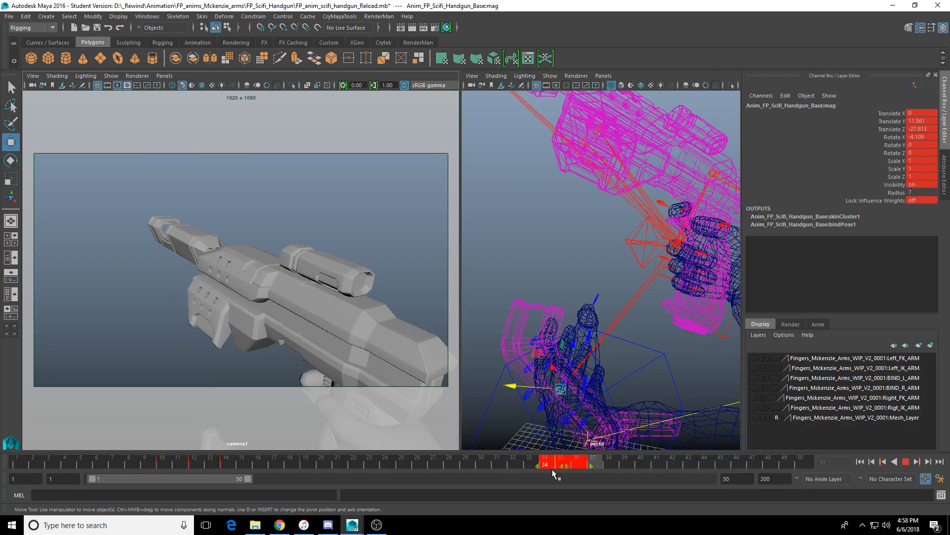
# Step: At frame 42, move the magazine up to the gun at Translate Y 13.059, Z -6.969
pyautogui.click(640, 465)
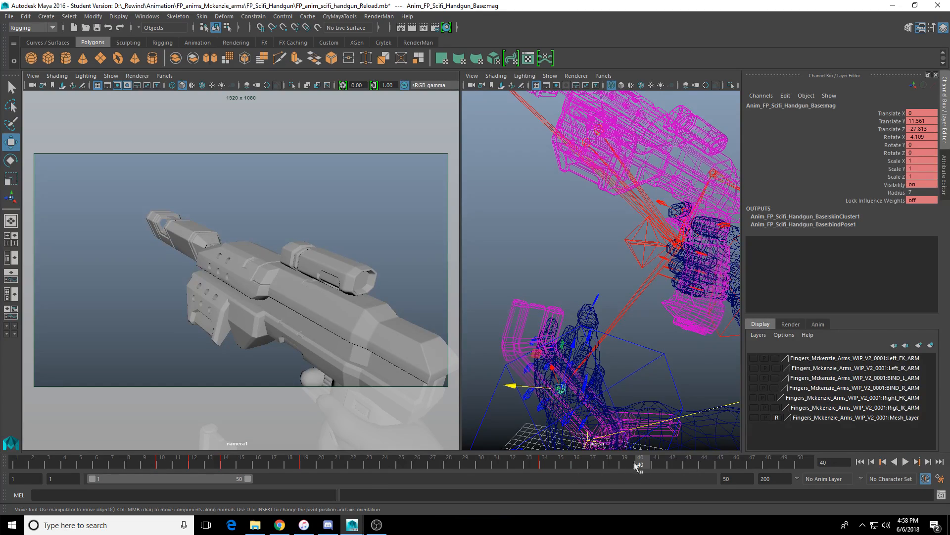
pyautogui.click(671, 463)
pyautogui.scroll(-3, 599, 261)
pyautogui.moveTo(587, 302); pyautogui.dragTo(614, 220)
pyautogui.press('f')
pyautogui.keyDown('alt'); pyautogui.moveTo(625, 275); pyautogui.dragTo(542, 293); pyautogui.keyUp('alt')
# Step: Return the perspective view to shaded display, then copy the magazine's key from frame 10 and paste it at frame 42
pyautogui.press('5')
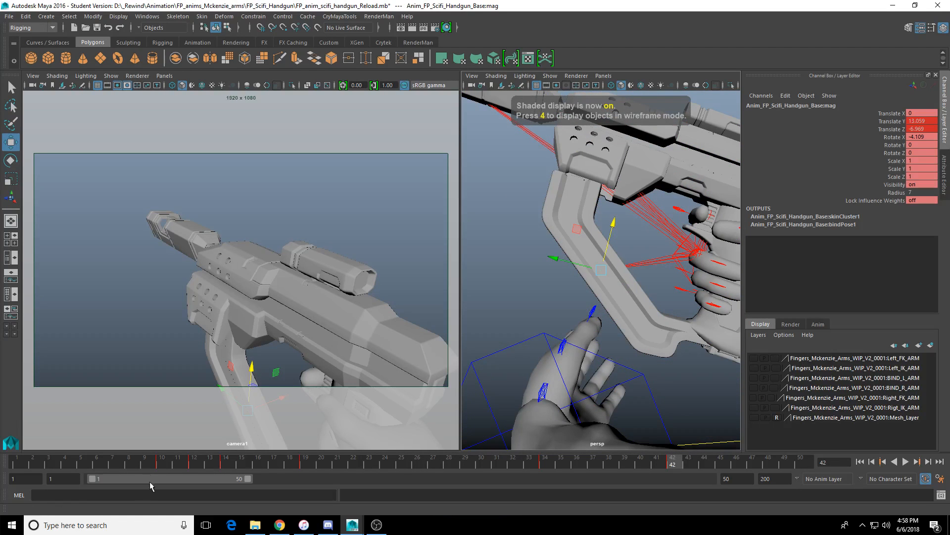
pyautogui.click(160, 463)
pyautogui.rightClick(162, 462)
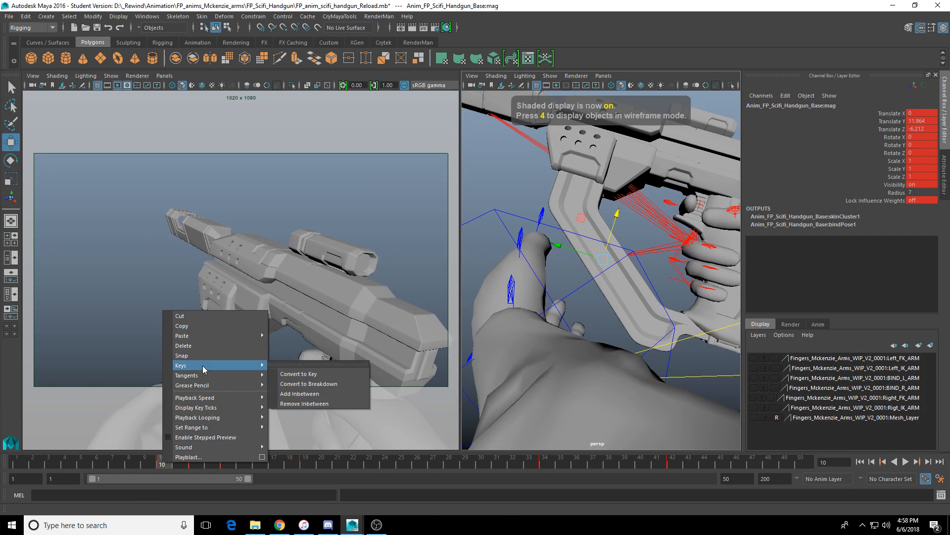
pyautogui.click(219, 327)
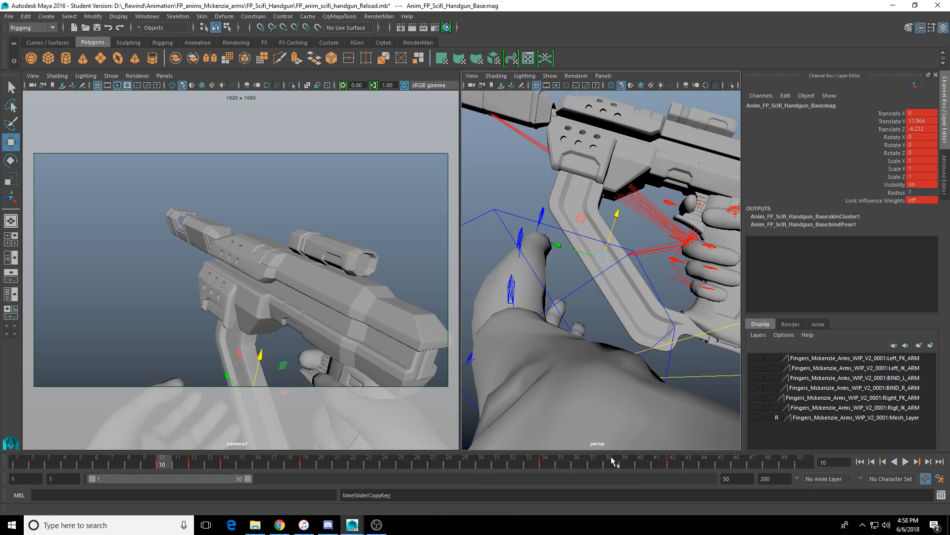
pyautogui.moveTo(613, 461); pyautogui.dragTo(673, 463)
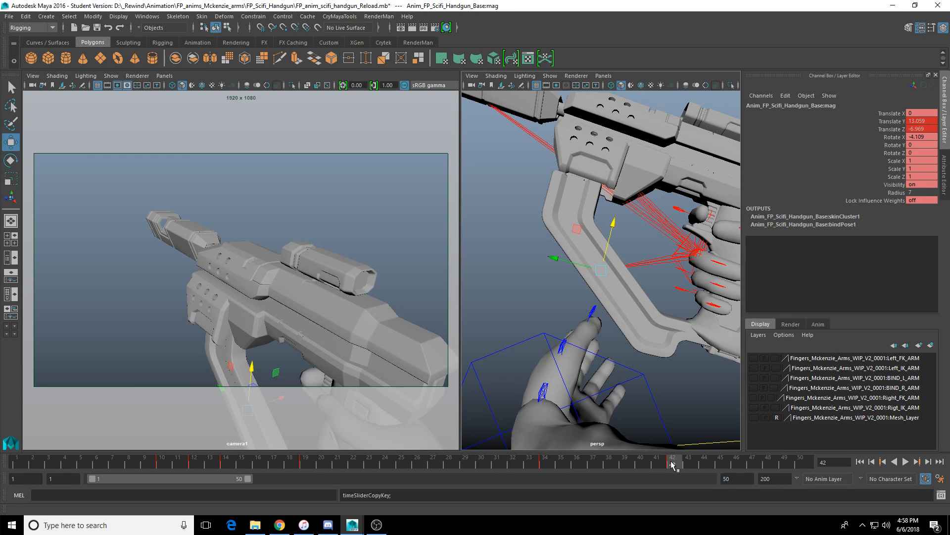
pyautogui.rightClick(672, 464)
pyautogui.moveTo(700, 333)
pyautogui.click(792, 340)
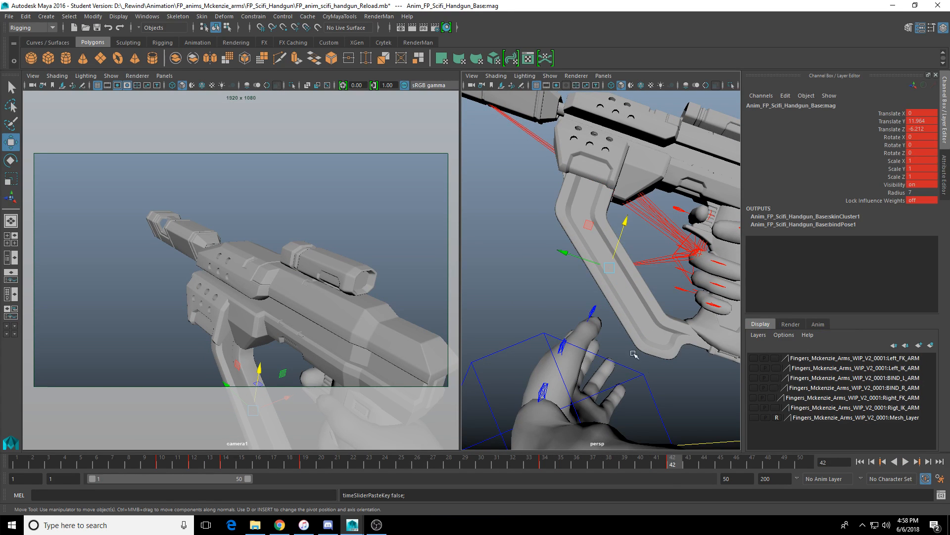
# Step: Scrub the frames leading up to frame 42 to examine the magazine's return into the gun
pyautogui.keyDown('alt'); pyautogui.moveTo(634, 355); pyautogui.dragTo(561, 365); pyautogui.keyUp('alt')
pyautogui.moveTo(622, 467)
pyautogui.mouseDown()
pyautogui.moveTo(609, 461)
pyautogui.moveTo(669, 464)
pyautogui.mouseUp()
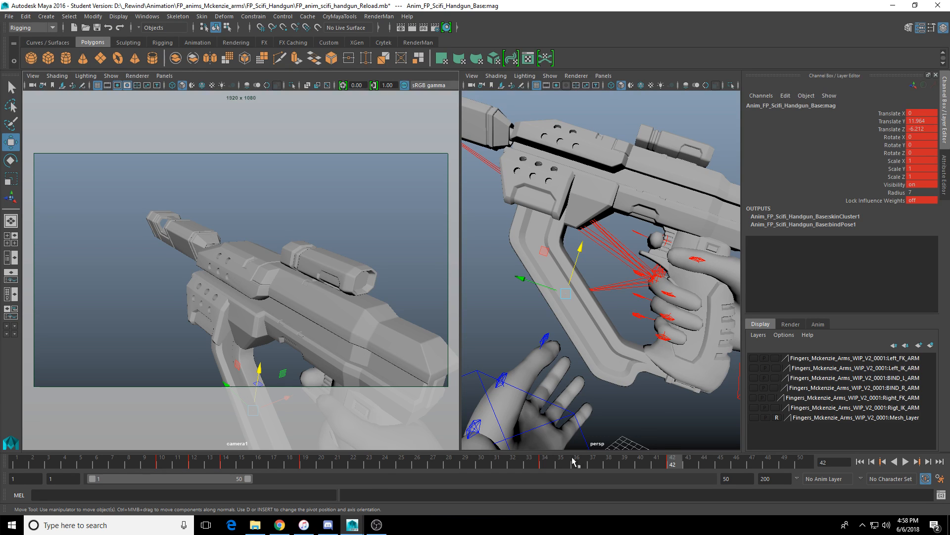
pyautogui.moveTo(625, 463); pyautogui.dragTo(638, 464)
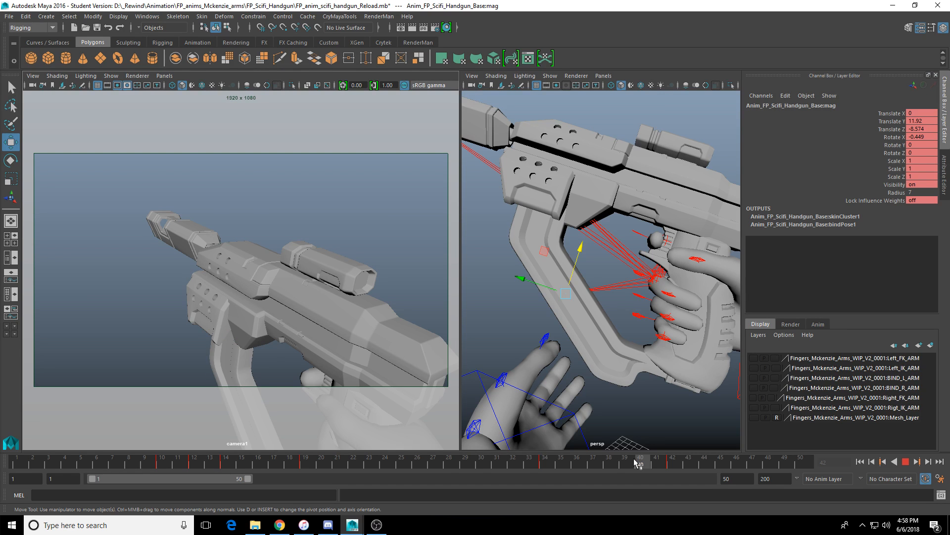
# Step: Play back the reload and scrub the frames between the magazine's last two keys to check its reinsertion timing
pyautogui.click(561, 463)
pyautogui.click(907, 464)
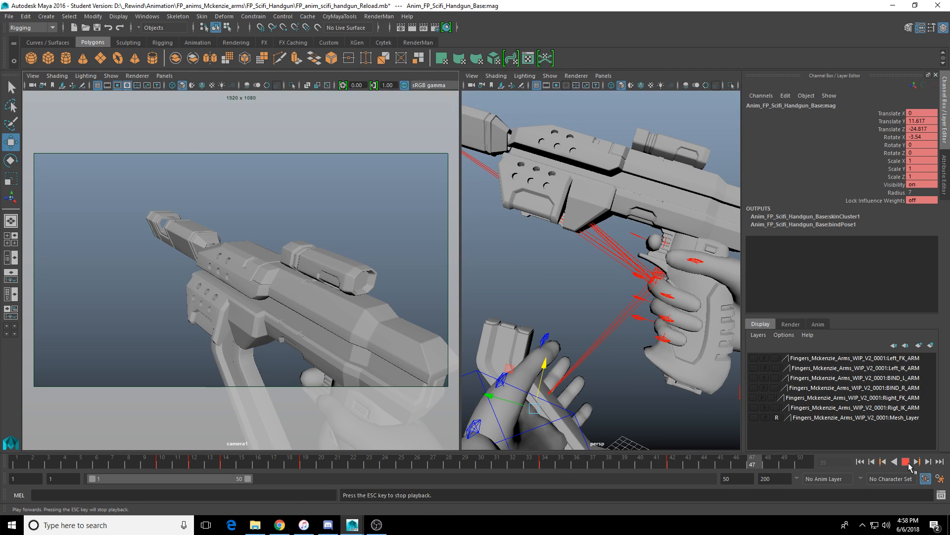
pyautogui.click(909, 465)
pyautogui.moveTo(556, 462); pyautogui.dragTo(619, 464)
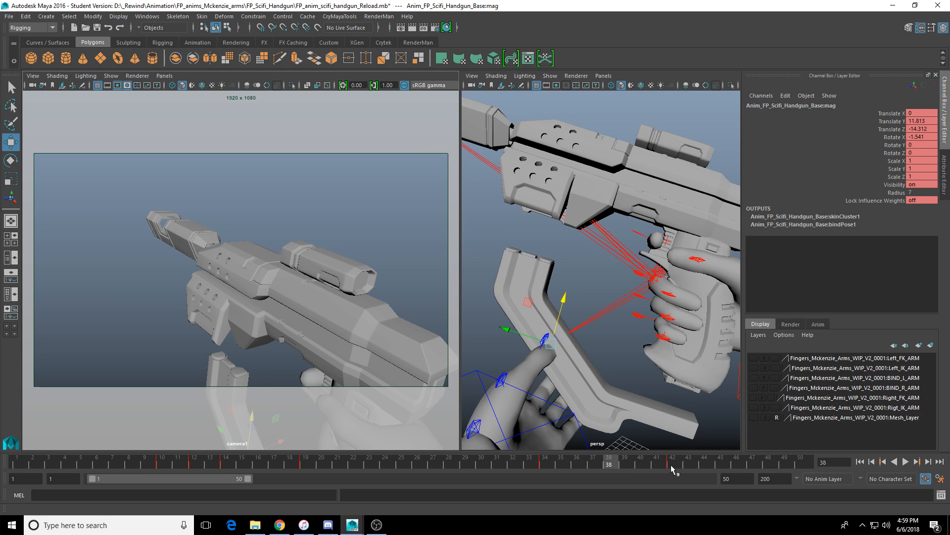
# Step: Copy the magazine's seated key from frame 42 and paste it at frame 38
pyautogui.click(672, 463)
pyautogui.click(611, 463)
pyautogui.click(674, 465)
pyautogui.rightClick(671, 464)
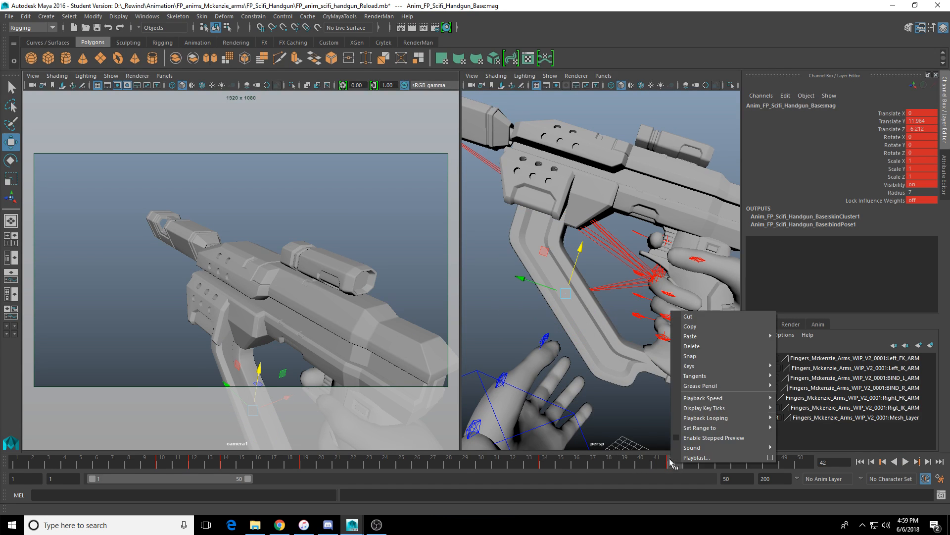
pyautogui.click(691, 325)
pyautogui.click(608, 459)
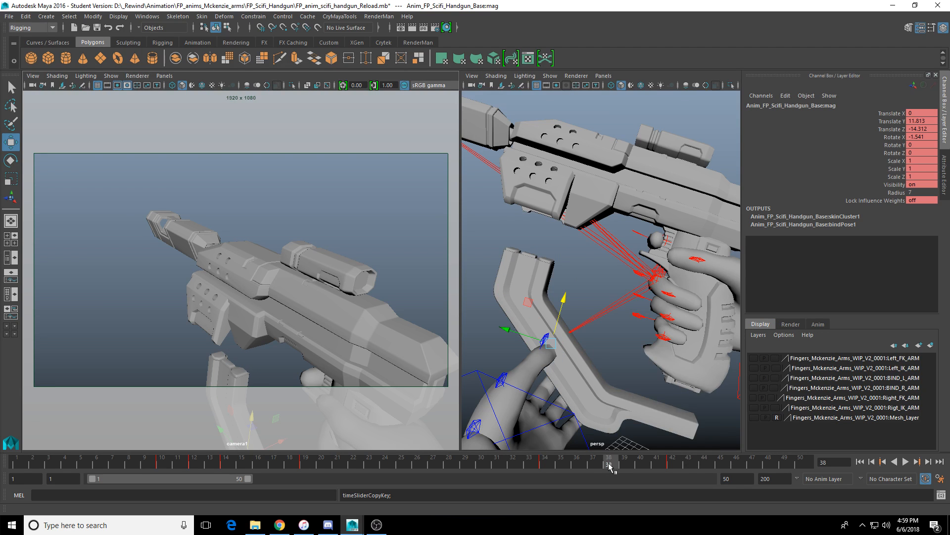
pyautogui.rightClick(612, 465)
pyautogui.click(599, 466)
pyautogui.click(614, 465)
pyautogui.rightClick(611, 465)
pyautogui.moveTo(669, 338)
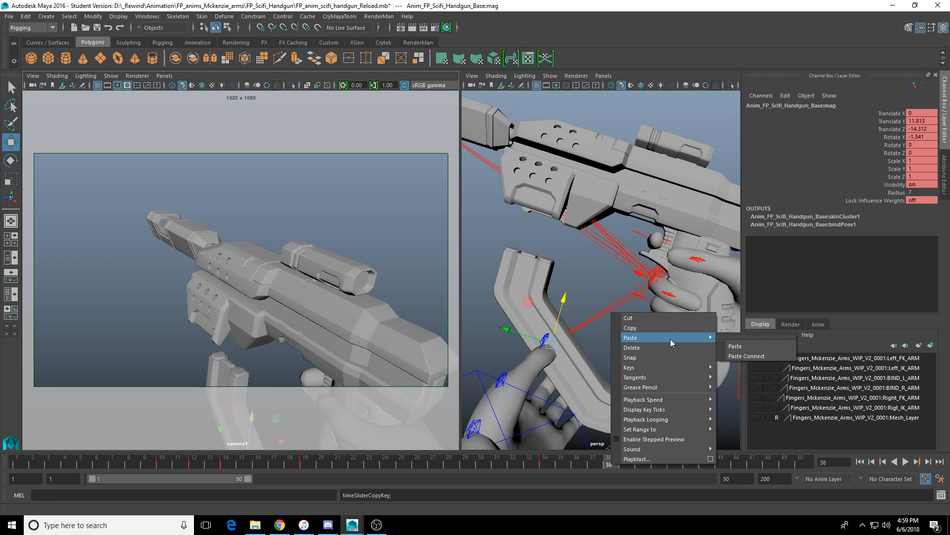
pyautogui.click(732, 345)
# Step: Copy the magazine's key from frame 38, paste it at frame 40, and save the scene
pyautogui.hotkey('alt', 'v')
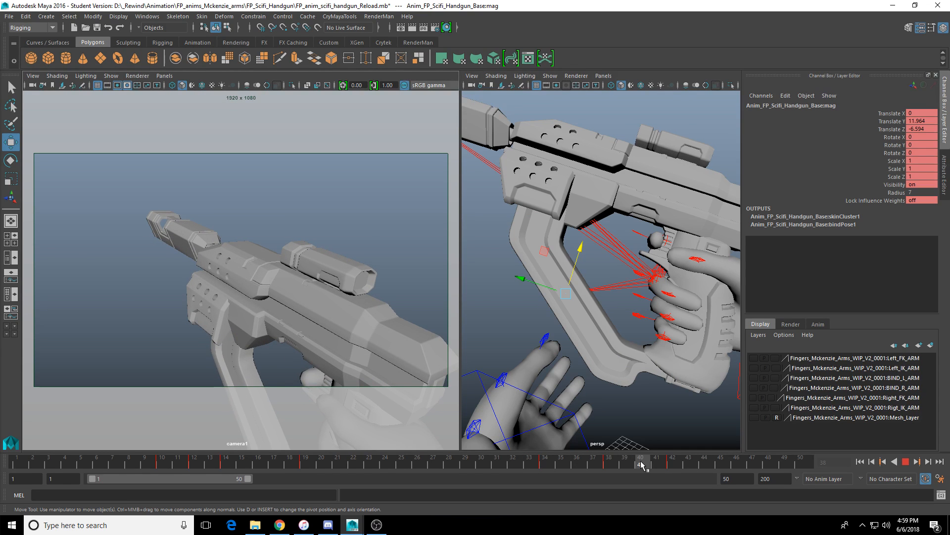
pyautogui.rightClick(616, 465)
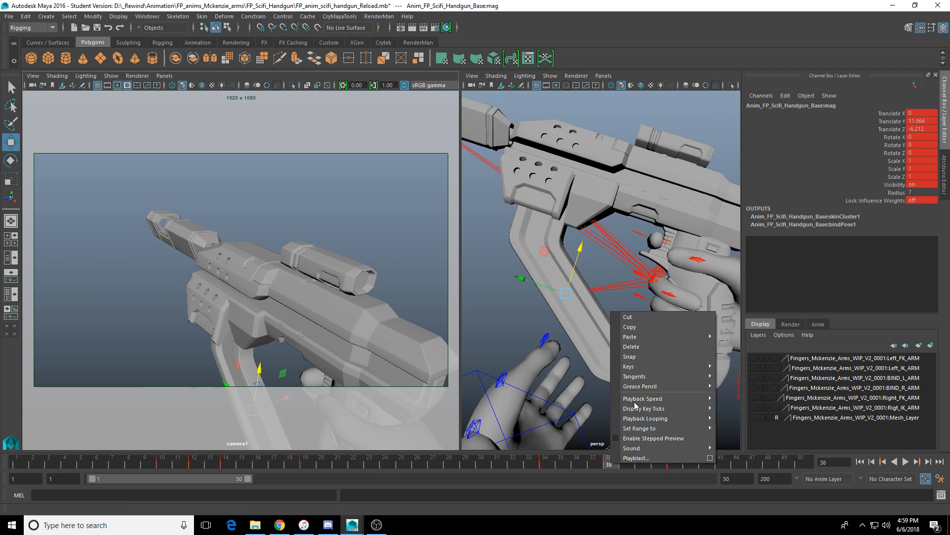
pyautogui.click(644, 326)
pyautogui.click(655, 466)
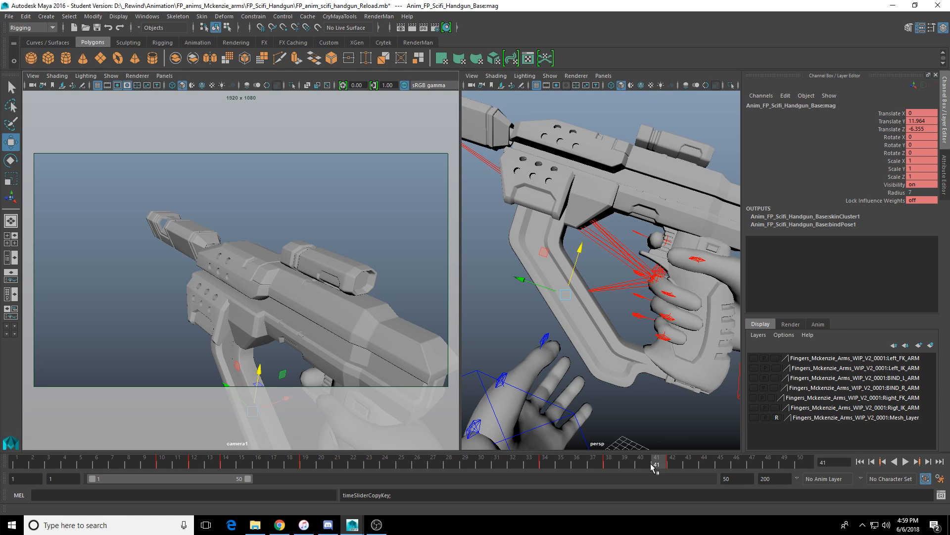
pyautogui.click(649, 467)
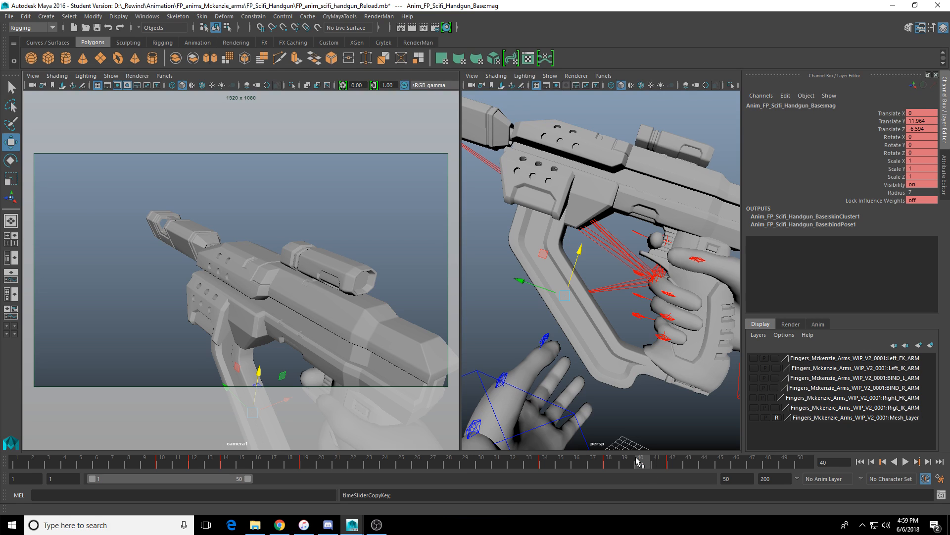
pyautogui.rightClick(639, 463)
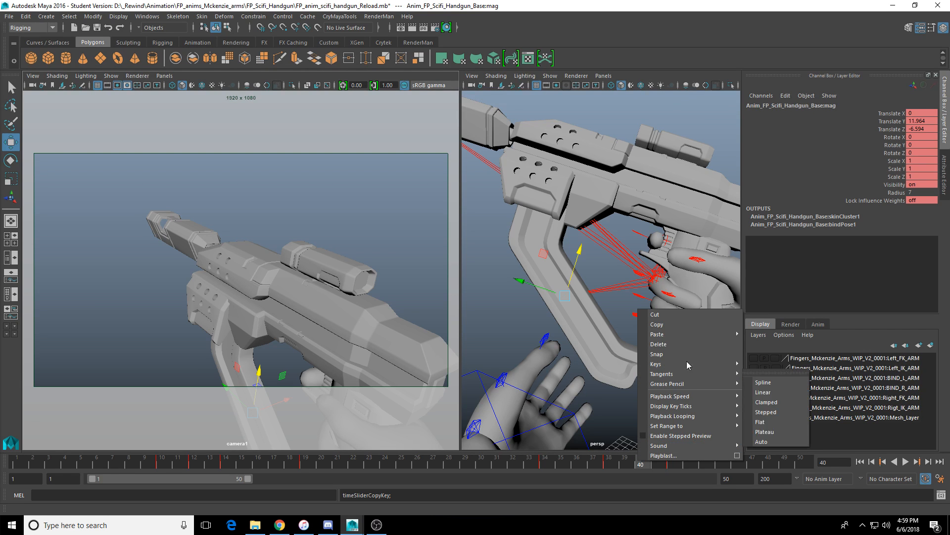
pyautogui.moveTo(693, 334)
pyautogui.click(797, 333)
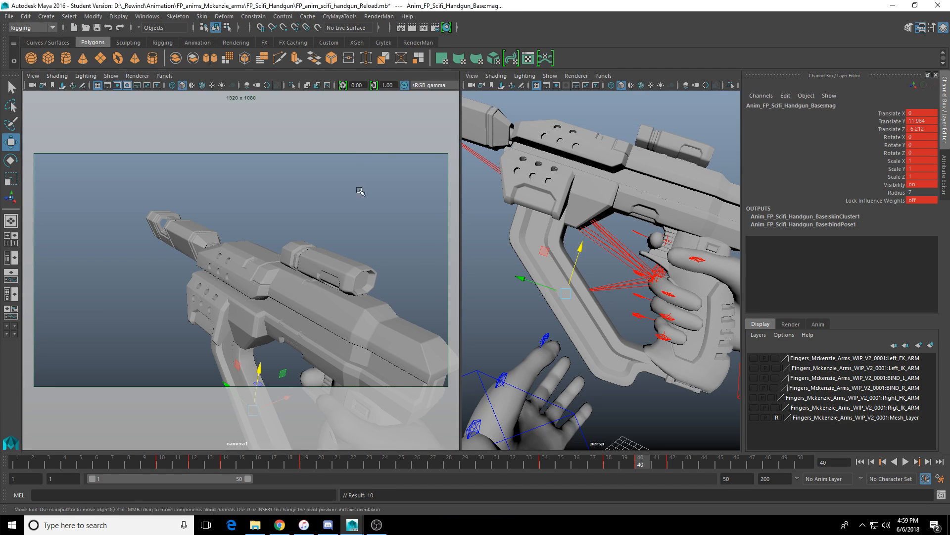
pyautogui.hotkey('ctrl', 's')
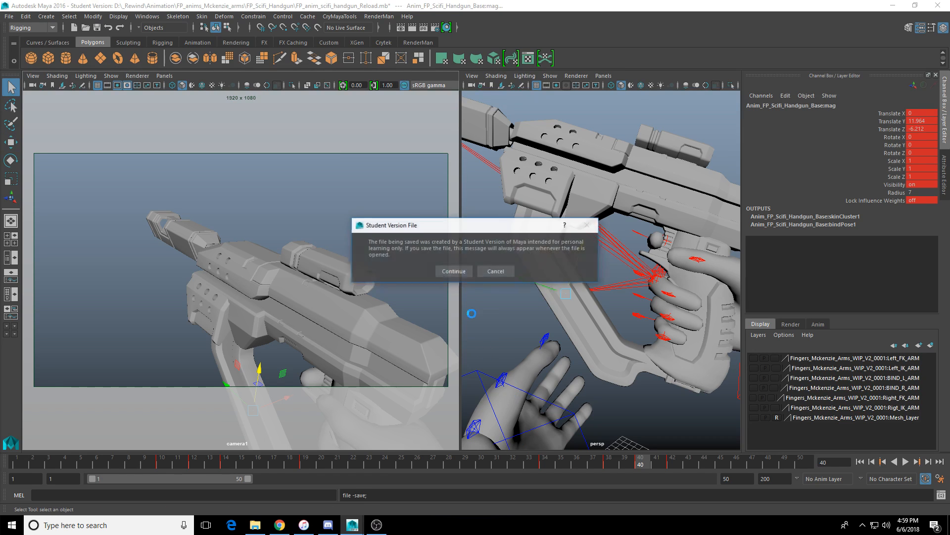
pyautogui.press('Return')
# Step: At frame 38, lower the magazine slightly to Translate Z about -7.4, then copy that key and paste it at frame 40
pyautogui.moveTo(541, 457); pyautogui.dragTo(671, 465)
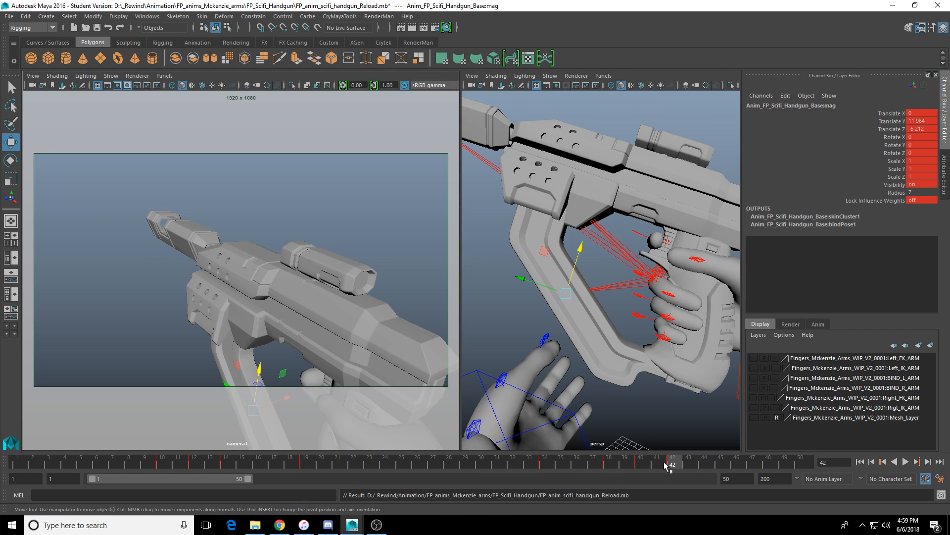
pyautogui.moveTo(609, 465); pyautogui.dragTo(641, 463)
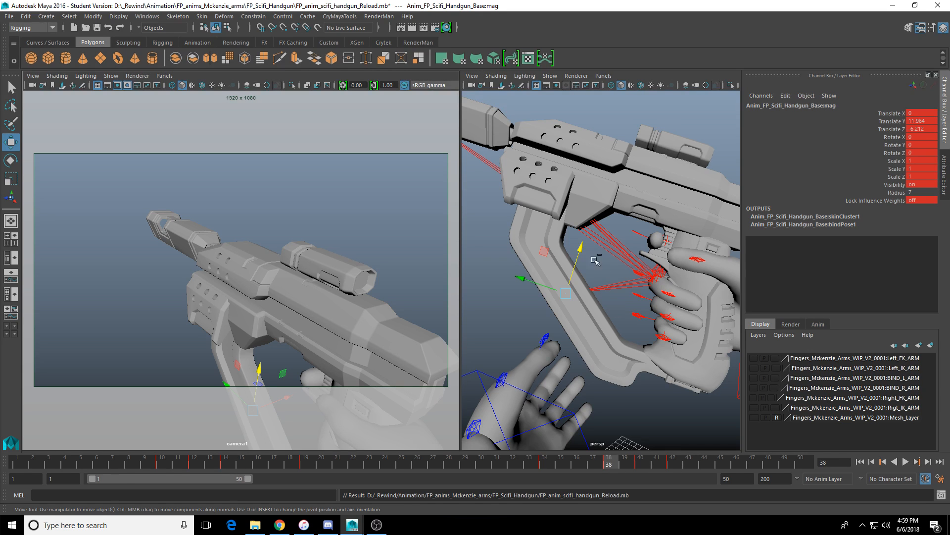
pyautogui.moveTo(578, 247); pyautogui.dragTo(580, 258)
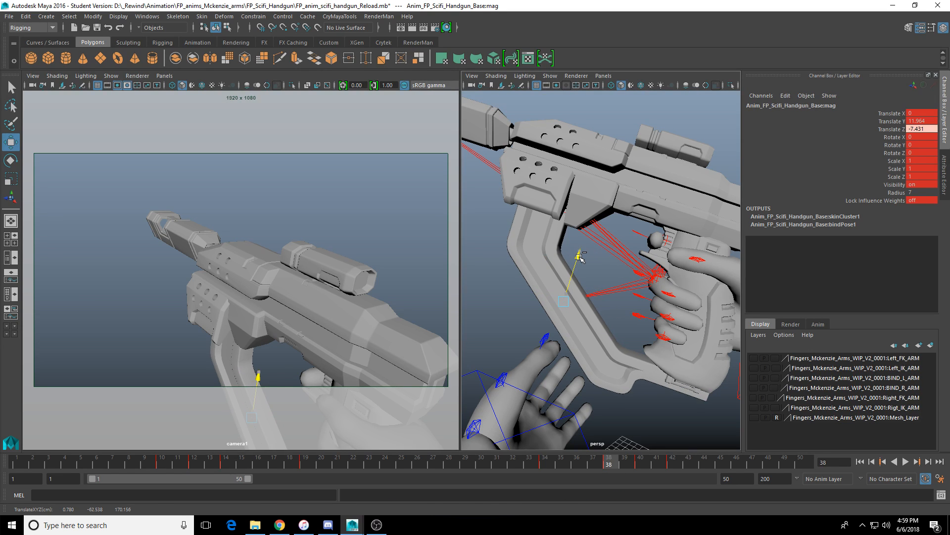
pyautogui.rightClick(617, 469)
pyautogui.click(655, 323)
pyautogui.click(642, 464)
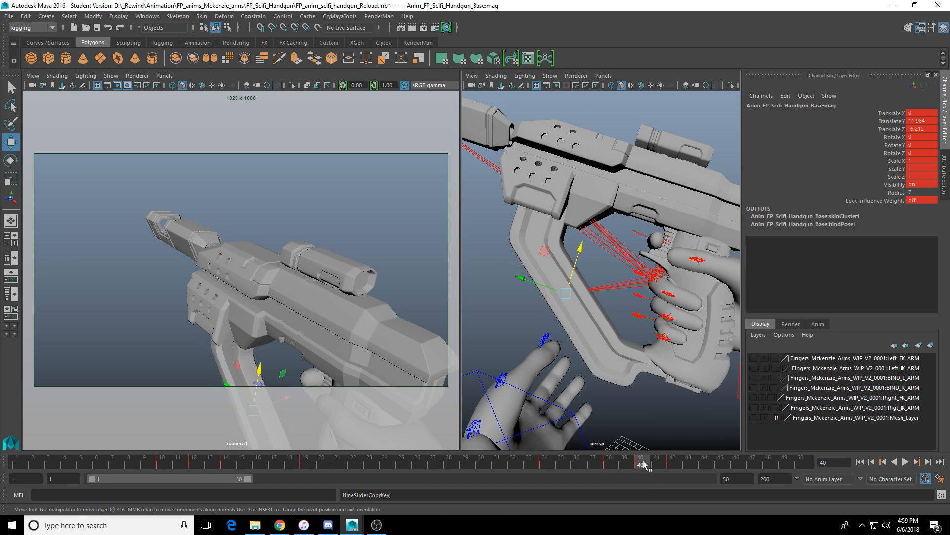
pyautogui.rightClick(643, 464)
pyautogui.moveTo(666, 345)
pyautogui.click(792, 345)
# Step: Review the magazine insertion in playback and shift the magazine's last two keys to frames 42 and 44
pyautogui.click(587, 464)
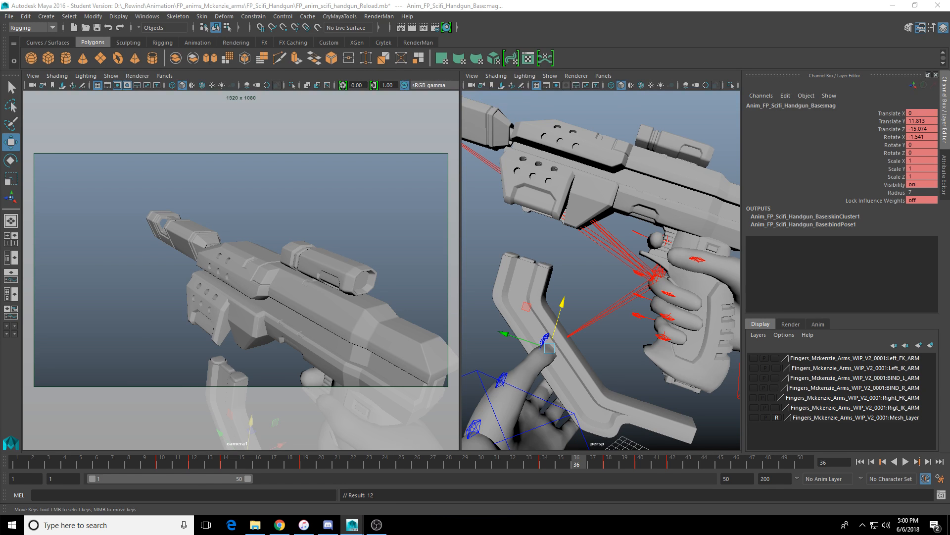
pyautogui.hotkey('alt', 'v')
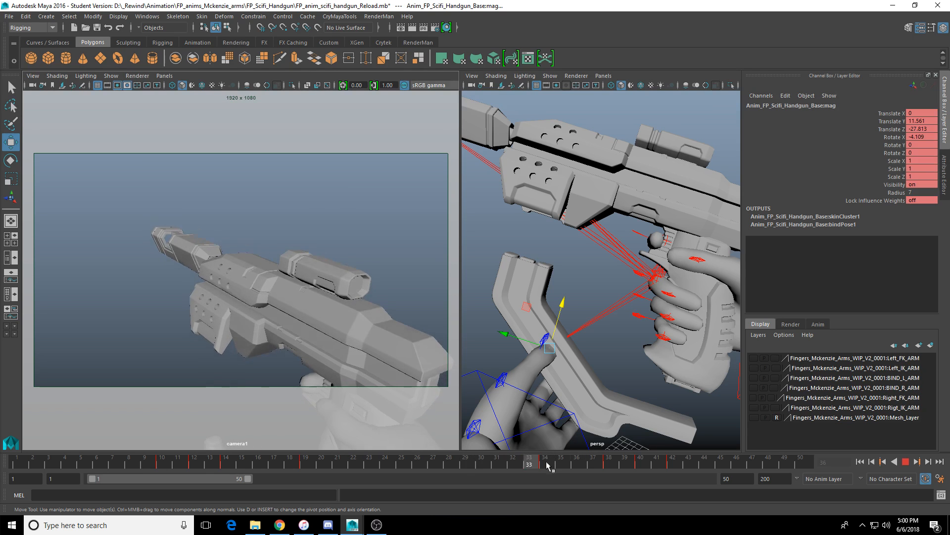
pyautogui.moveTo(672, 464); pyautogui.dragTo(356, 478)
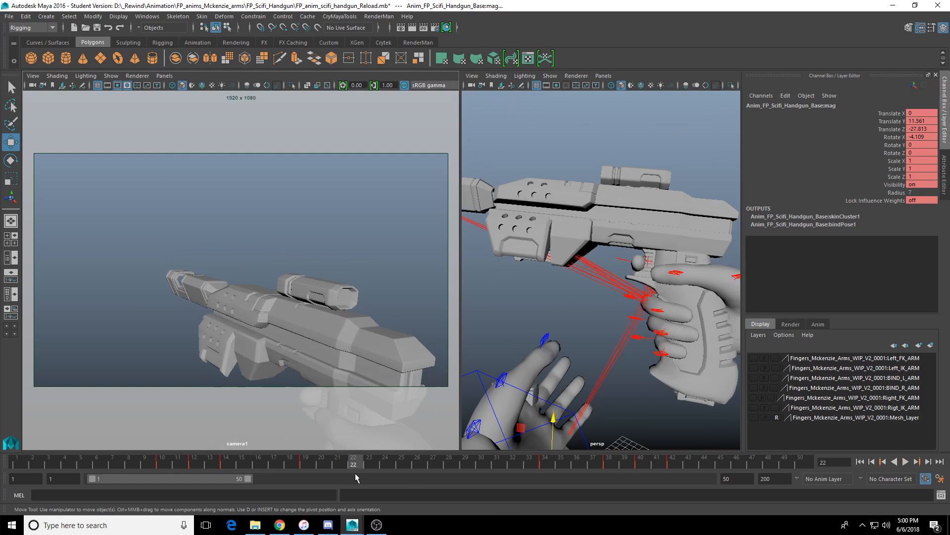
pyautogui.click(906, 464)
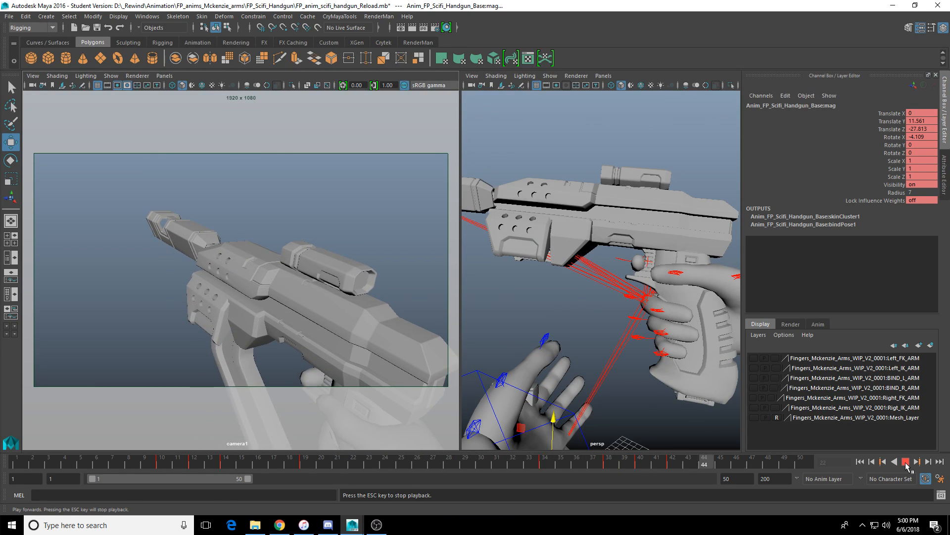
pyautogui.press('Escape')
pyautogui.moveTo(579, 461); pyautogui.dragTo(674, 466)
pyautogui.keyDown('shift'); pyautogui.moveTo(692, 466); pyautogui.dragTo(594, 462); pyautogui.keyUp('shift')
pyautogui.click(667, 468)
# Step: Play the reload from frame 24 to check the retimed magazine seating
pyautogui.moveTo(507, 466); pyautogui.dragTo(386, 466)
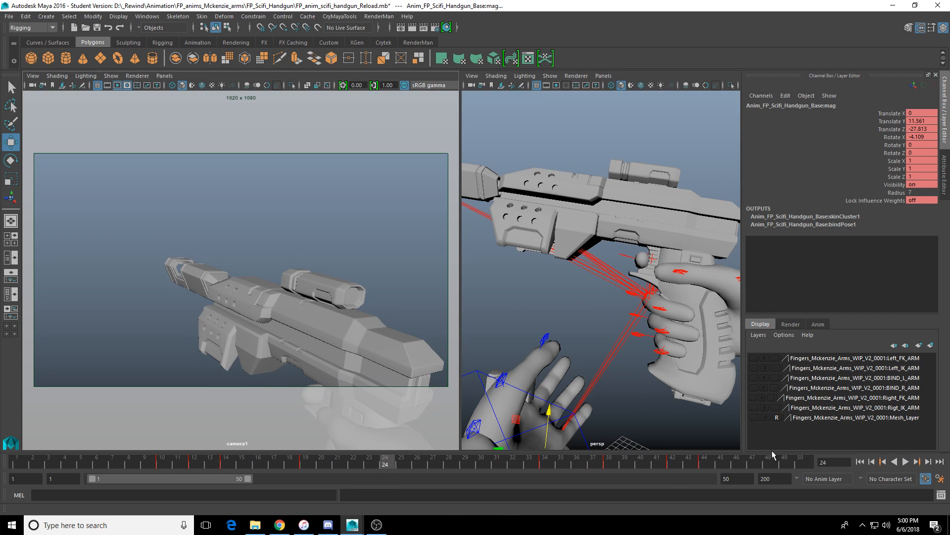
pyautogui.click(907, 463)
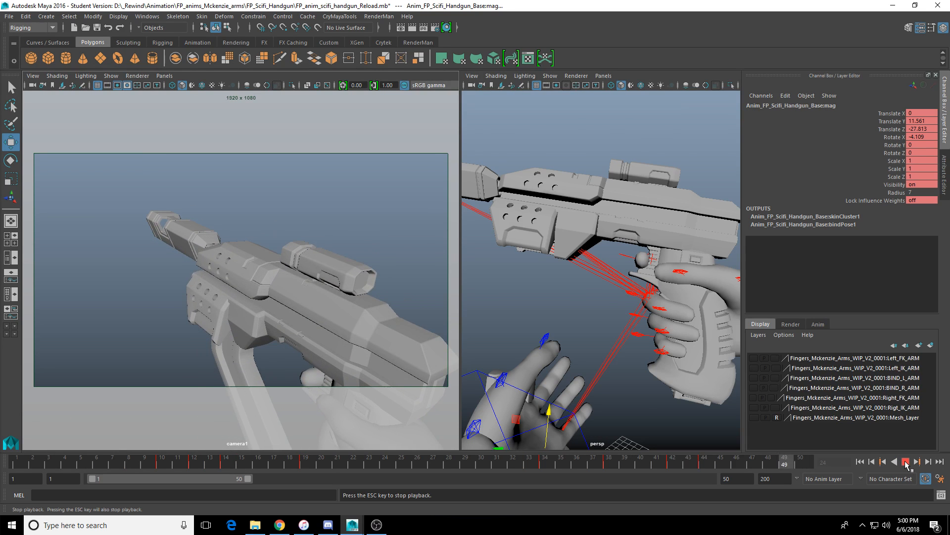
pyautogui.click(905, 461)
pyautogui.click(507, 458)
# Step: Select the right hand IK control, scrub its keys, and maximize the camera view
pyautogui.keyDown('alt'); pyautogui.moveTo(646, 302); pyautogui.dragTo(609, 273); pyautogui.keyUp('alt')
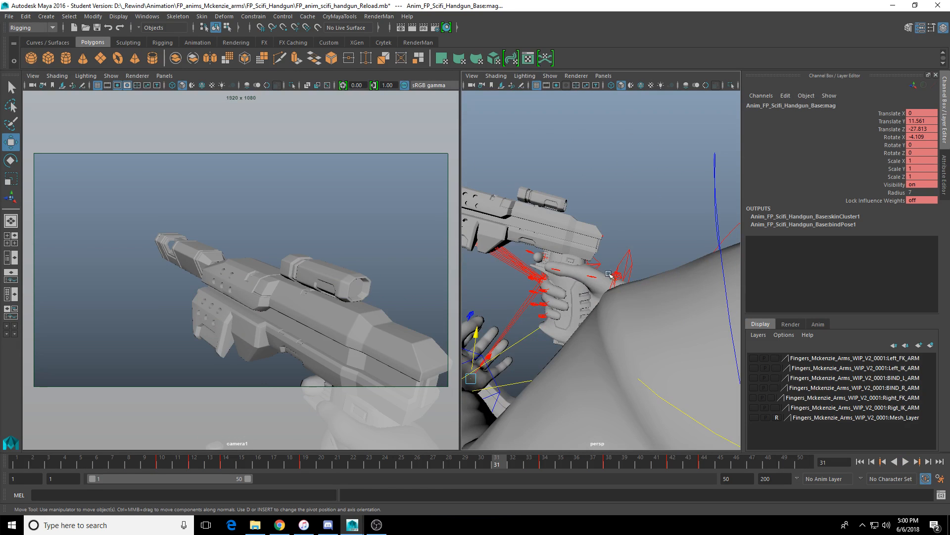
pyautogui.click(630, 254)
pyautogui.hotkey('alt', 'v')
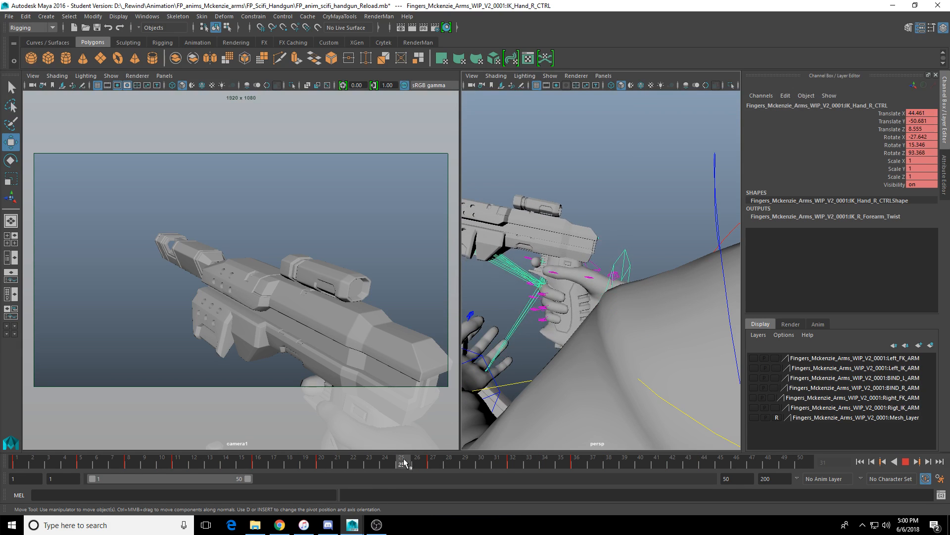
pyautogui.moveTo(474, 463)
pyautogui.mouseDown()
pyautogui.moveTo(510, 464)
pyautogui.moveTo(434, 460)
pyautogui.mouseUp()
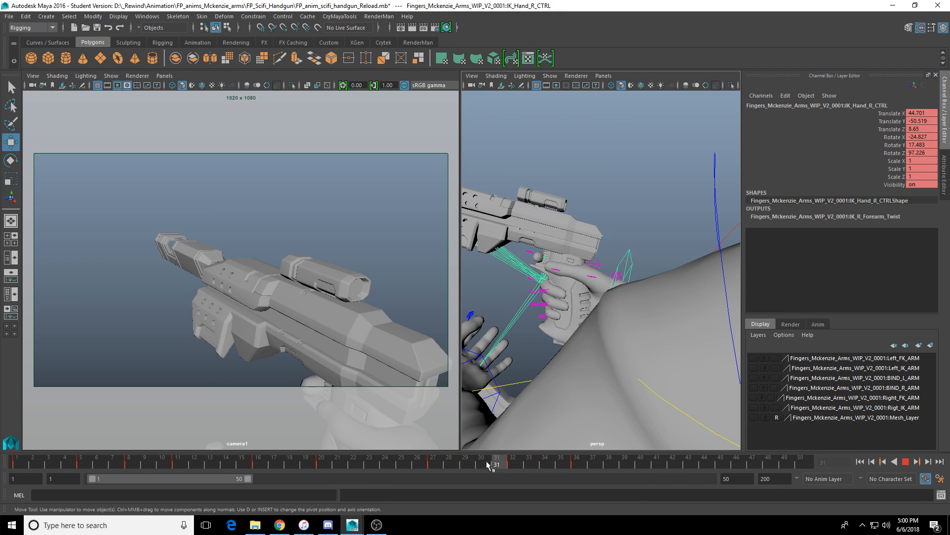
pyautogui.press('space')
pyautogui.moveTo(322, 463); pyautogui.dragTo(178, 463)
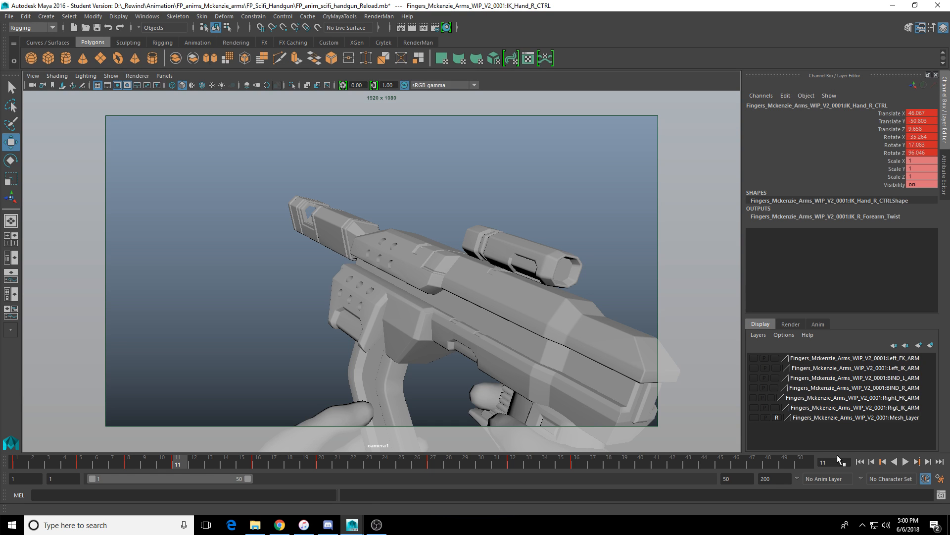
# Step: Play the reload in the camera view and scrub between frames 10 and 32 to examine the gun's motion
pyautogui.click(906, 461)
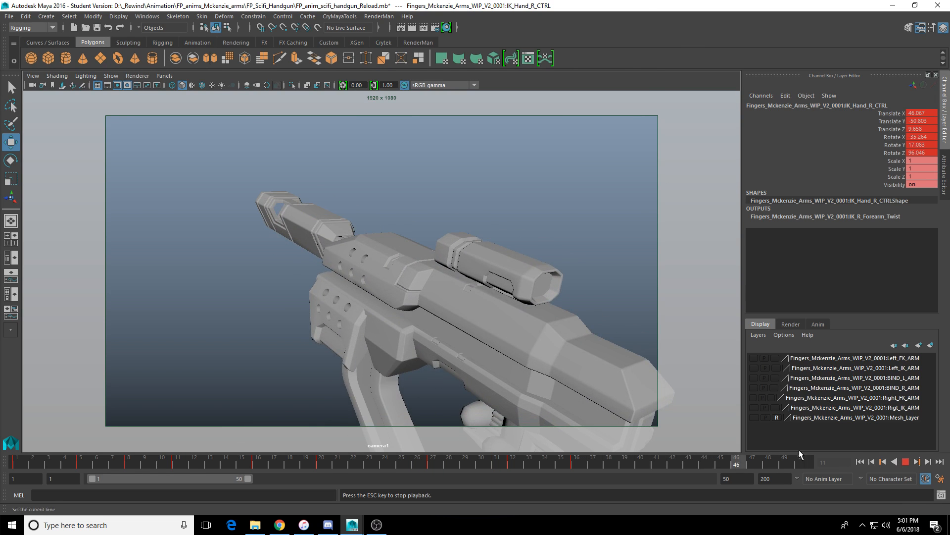
pyautogui.click(906, 461)
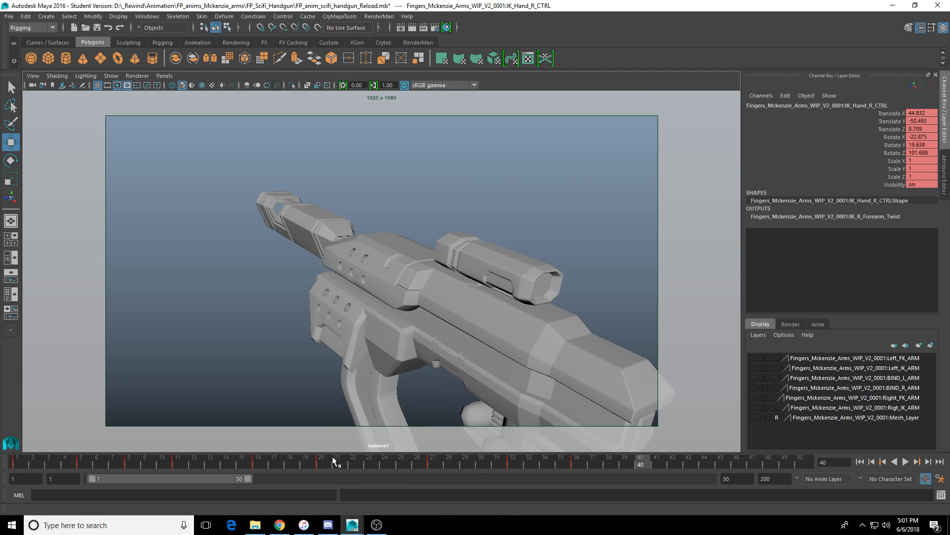
pyautogui.click(334, 462)
pyautogui.hotkey('alt', 'v')
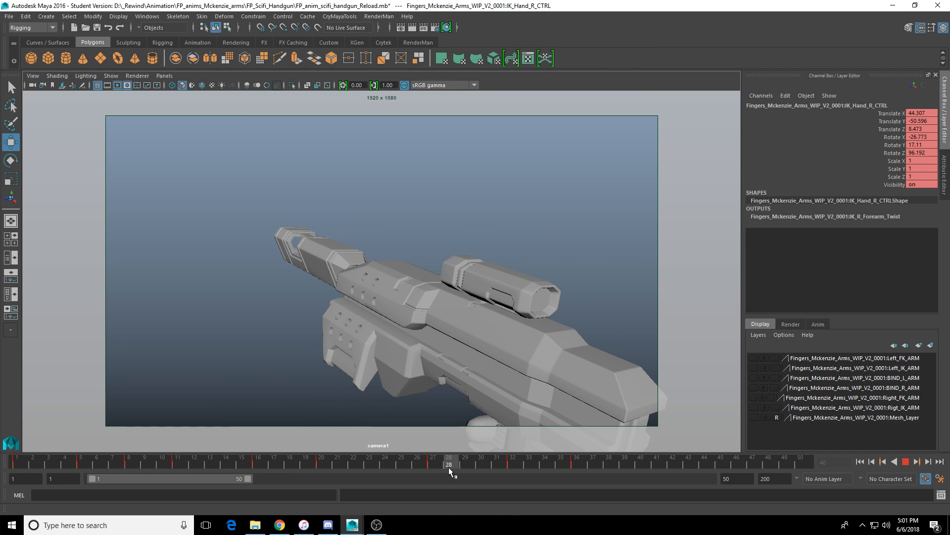
pyautogui.click(163, 464)
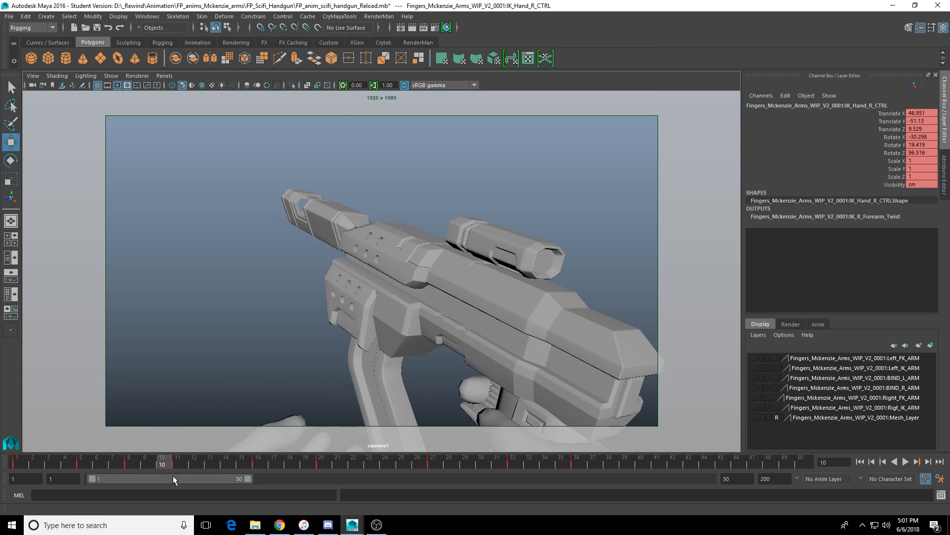
pyautogui.click(905, 461)
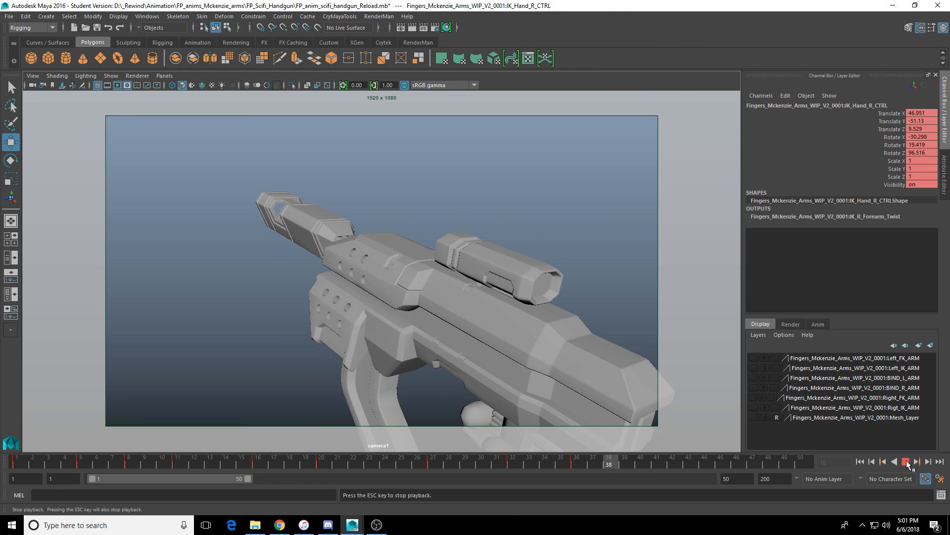
pyautogui.click(906, 462)
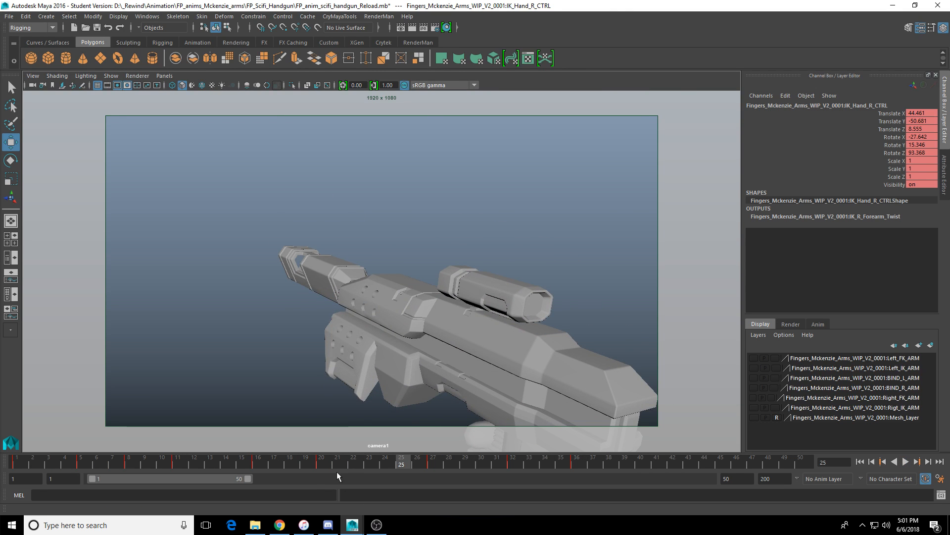
pyautogui.moveTo(337, 466); pyautogui.dragTo(423, 468)
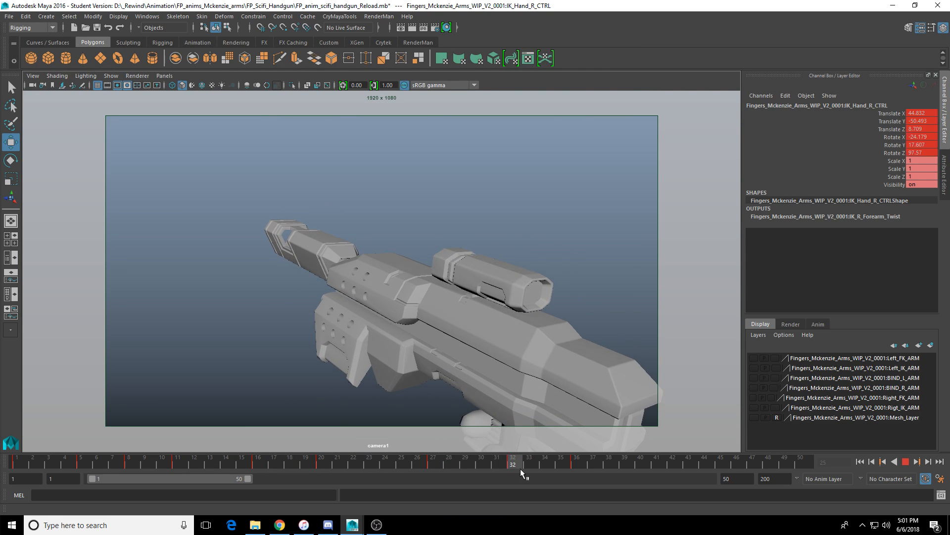
pyautogui.moveTo(521, 468); pyautogui.dragTo(466, 465)
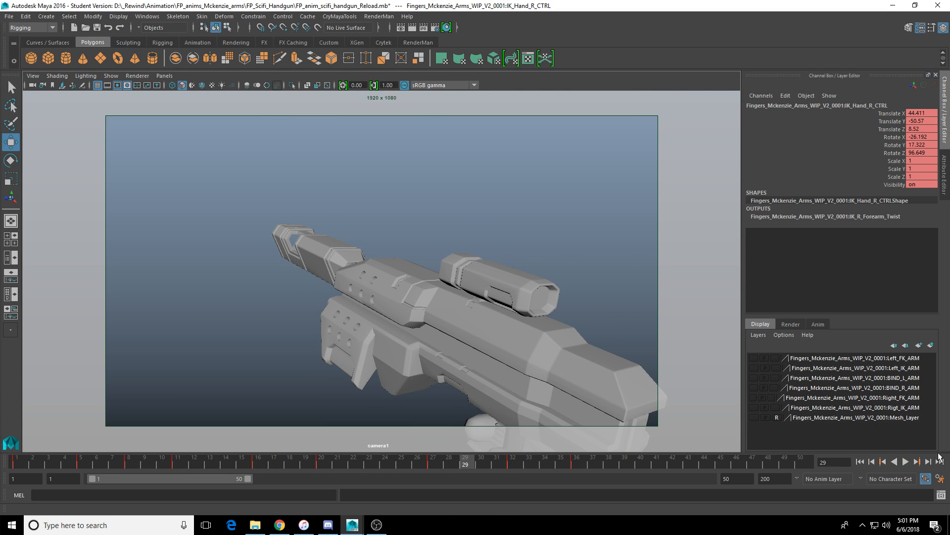
pyautogui.click(906, 461)
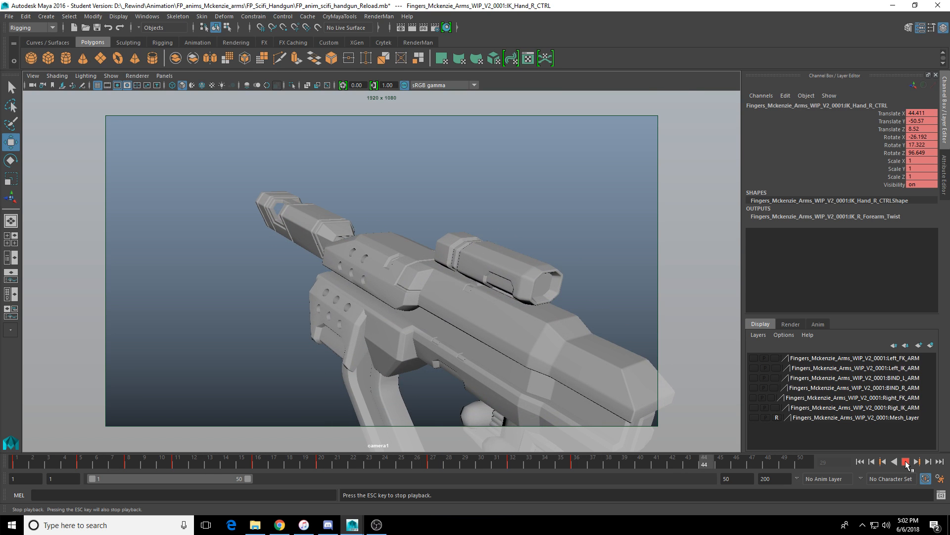
# Step: Delete the right hand IK control's key at frame 27 and play the reload to check the smoother motion
pyautogui.moveTo(407, 468); pyautogui.dragTo(431, 469)
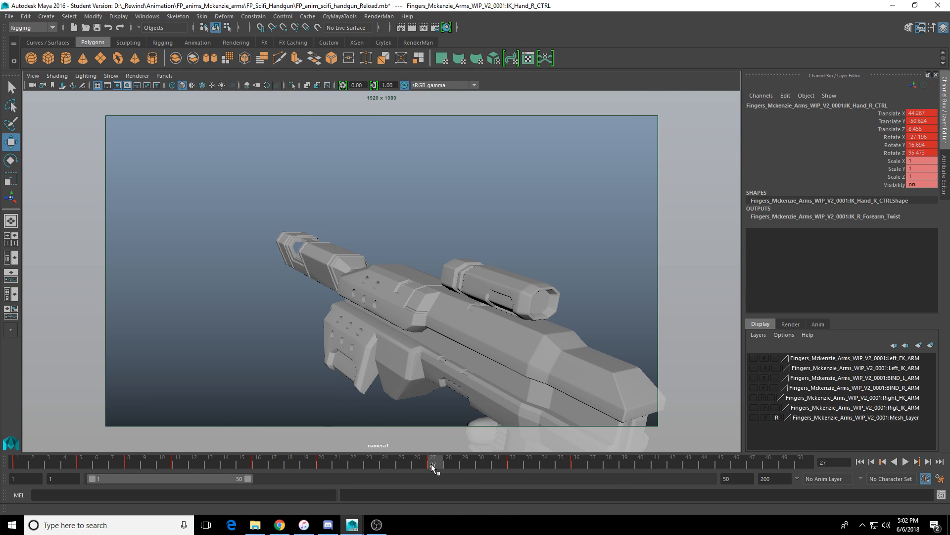
pyautogui.rightClick(432, 465)
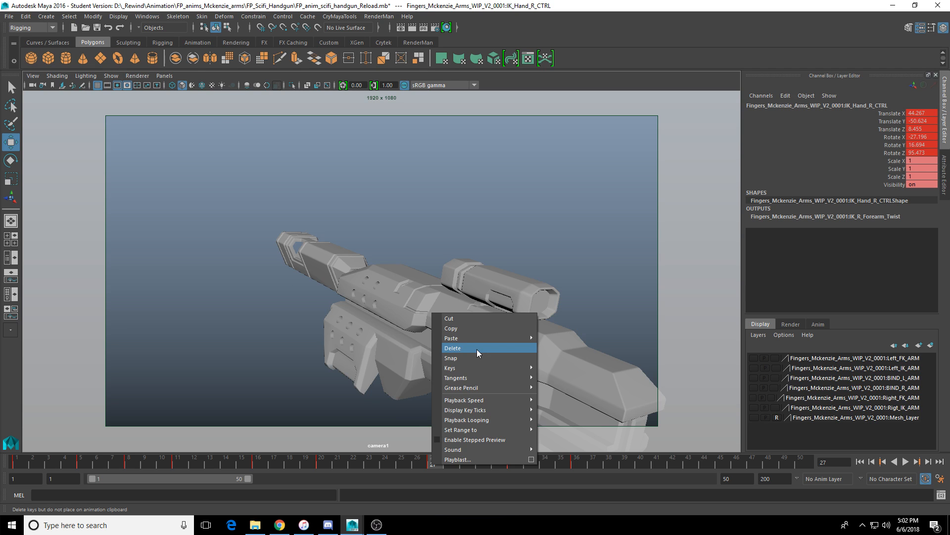
pyautogui.click(477, 349)
pyautogui.moveTo(292, 466); pyautogui.dragTo(465, 463)
pyautogui.click(906, 462)
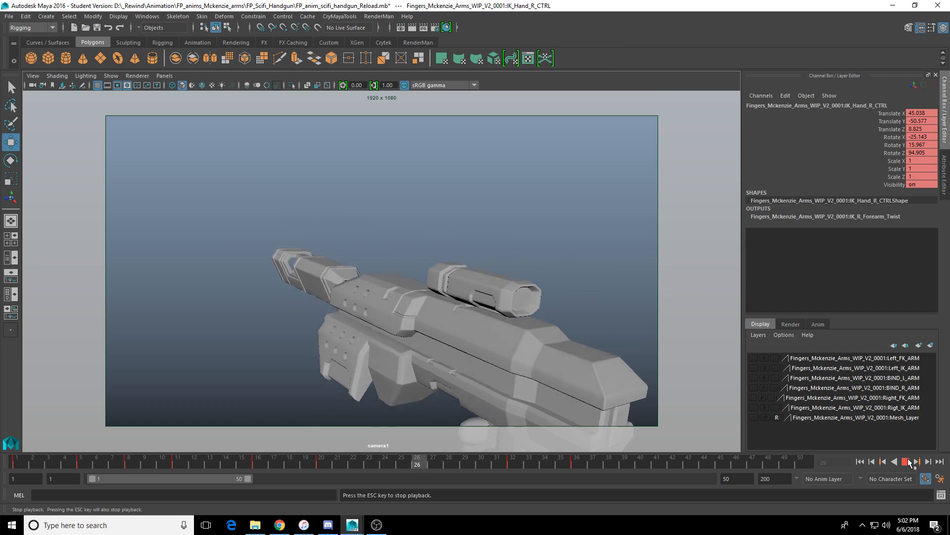
pyautogui.click(906, 461)
# Step: Bring back the perspective view and rotate the right hand IK control at frame 32 to about X -29.2, Y 13.7, Z 89.3
pyautogui.click(368, 462)
pyautogui.moveTo(369, 463); pyautogui.dragTo(512, 469)
pyautogui.press('space')
pyautogui.keyDown('alt'); pyautogui.moveTo(616, 259); pyautogui.dragTo(624, 383); pyautogui.keyUp('alt')
pyautogui.press('e')
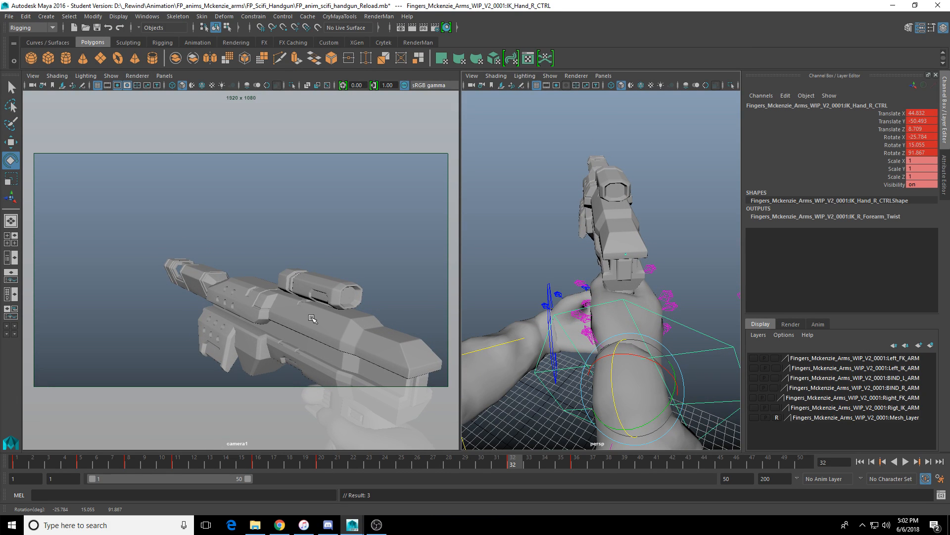
pyautogui.moveTo(198, 465); pyautogui.dragTo(509, 475)
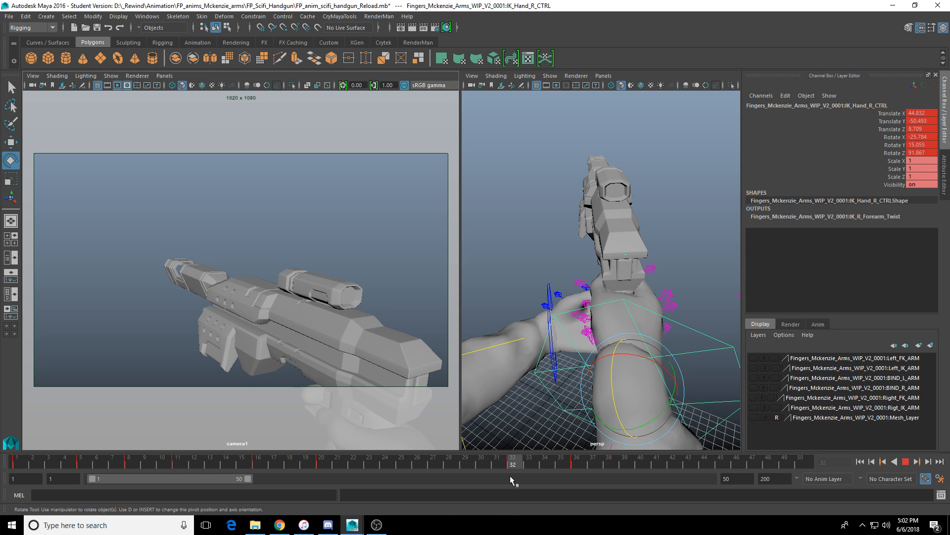
pyautogui.moveTo(613, 359); pyautogui.dragTo(626, 377)
# Step: Play and scrub the reload to examine the gun's motion leading up to frame 32
pyautogui.hotkey('alt', 'v')
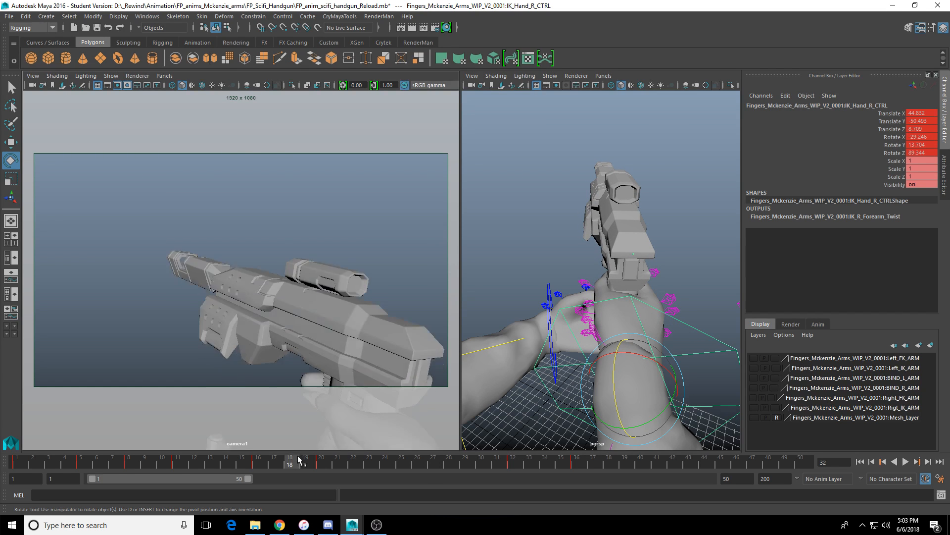
pyautogui.click(464, 463)
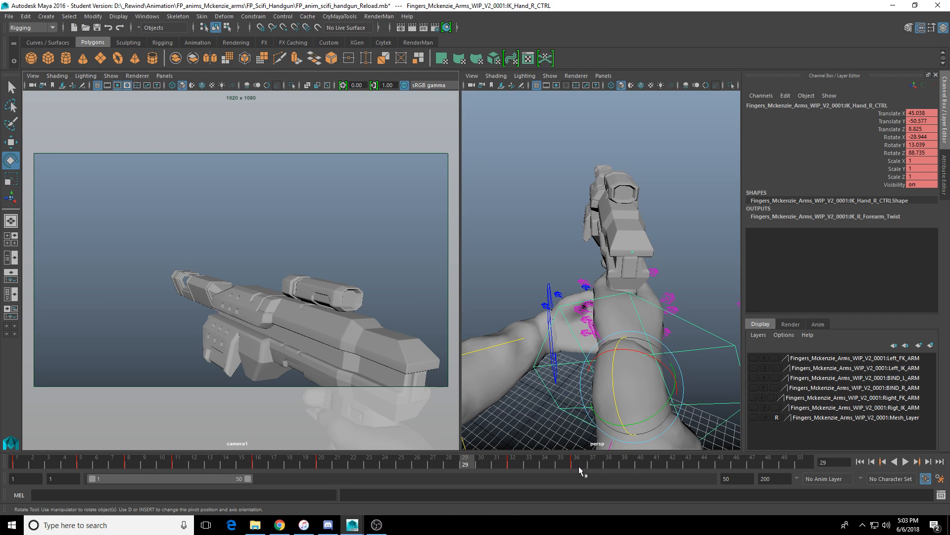
pyautogui.click(907, 462)
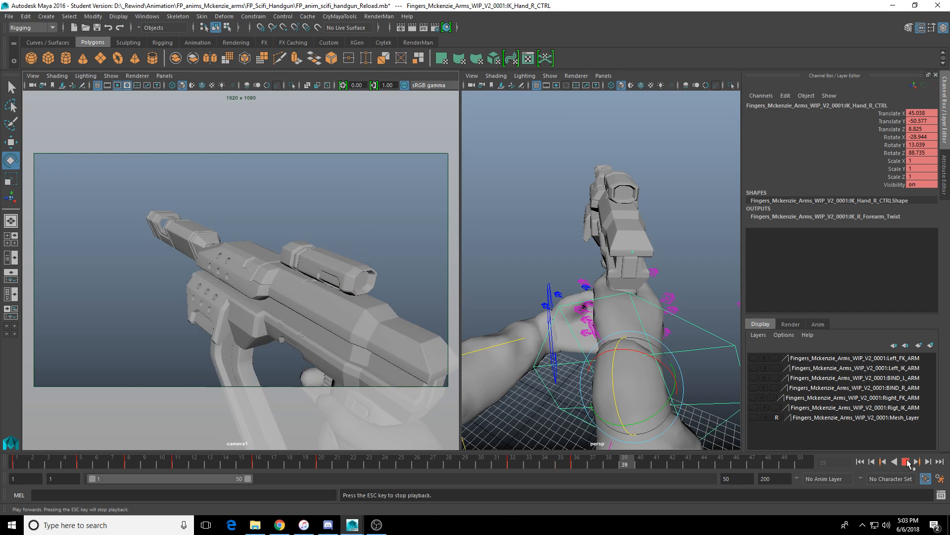
pyautogui.click(907, 461)
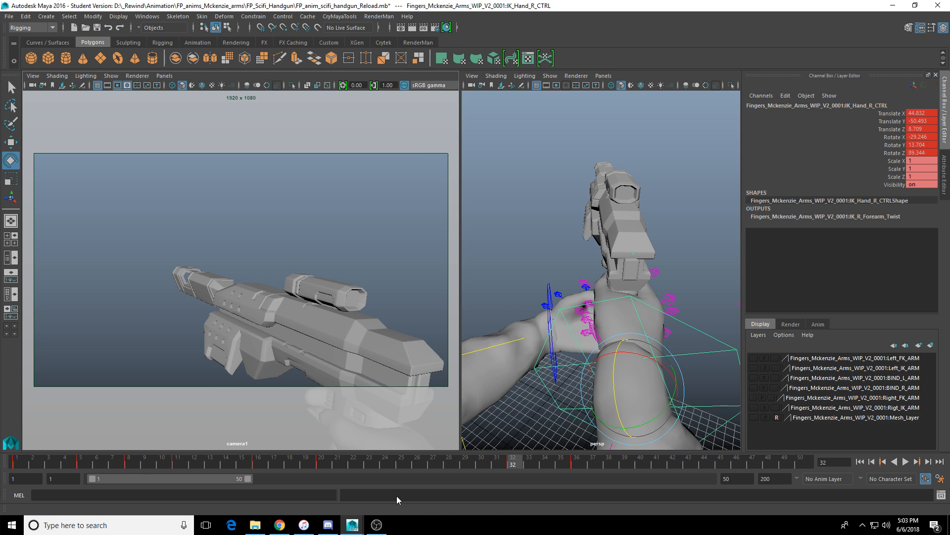
pyautogui.click(266, 465)
pyautogui.hotkey('alt', 'v')
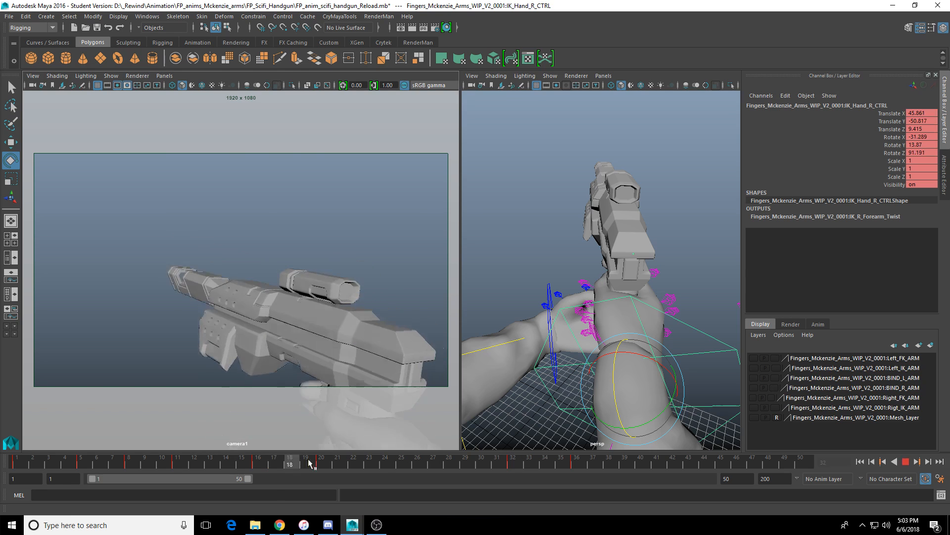
# Step: Rotate the right hand IK control at frame 24 to X -25.504, Y 13.129, Z 90.009, key only its rotation, and play the reload
pyautogui.click(242, 465)
pyautogui.moveTo(242, 466); pyautogui.dragTo(382, 466)
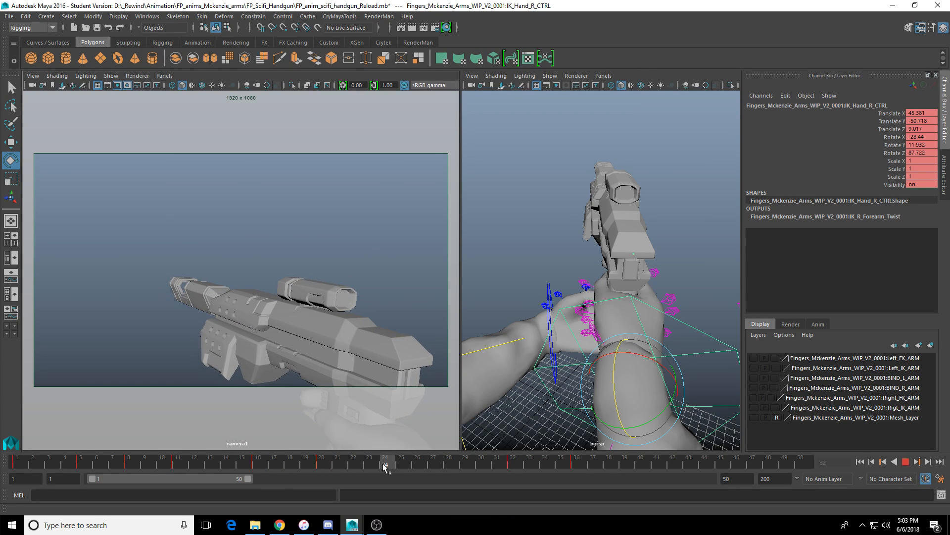
pyautogui.keyDown('alt'); pyautogui.moveTo(675, 356); pyautogui.dragTo(693, 329); pyautogui.keyUp('alt')
pyautogui.hotkey('shift', 'e')
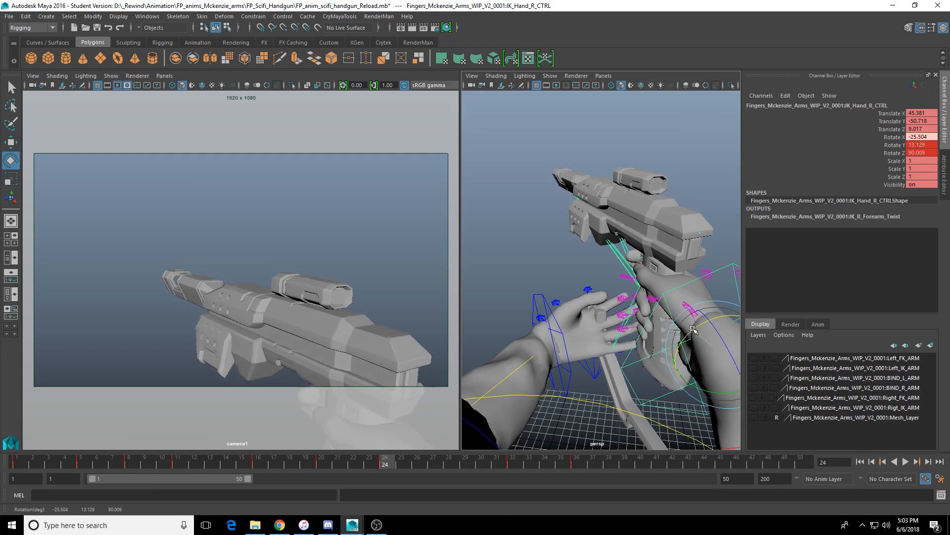
pyautogui.moveTo(303, 465); pyautogui.dragTo(435, 465)
pyautogui.click(861, 462)
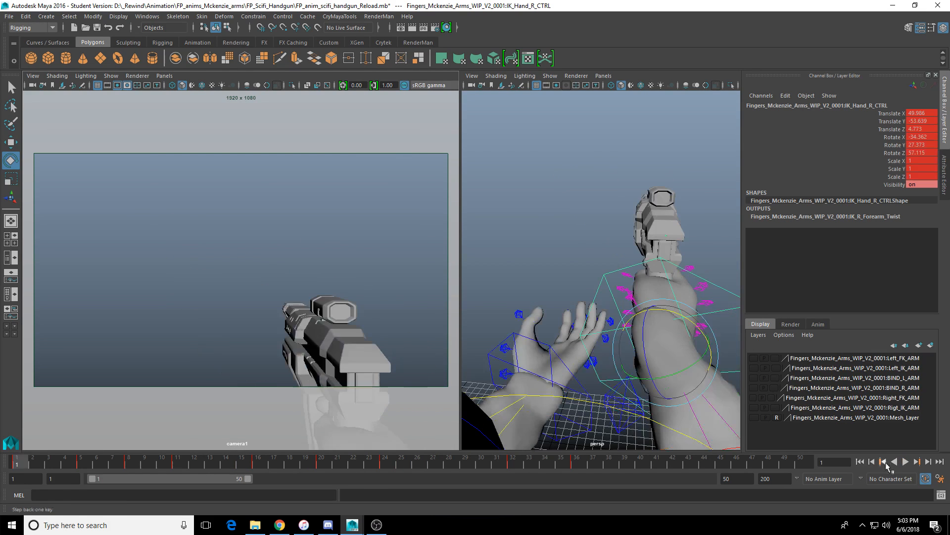
pyautogui.click(905, 462)
pyautogui.click(904, 462)
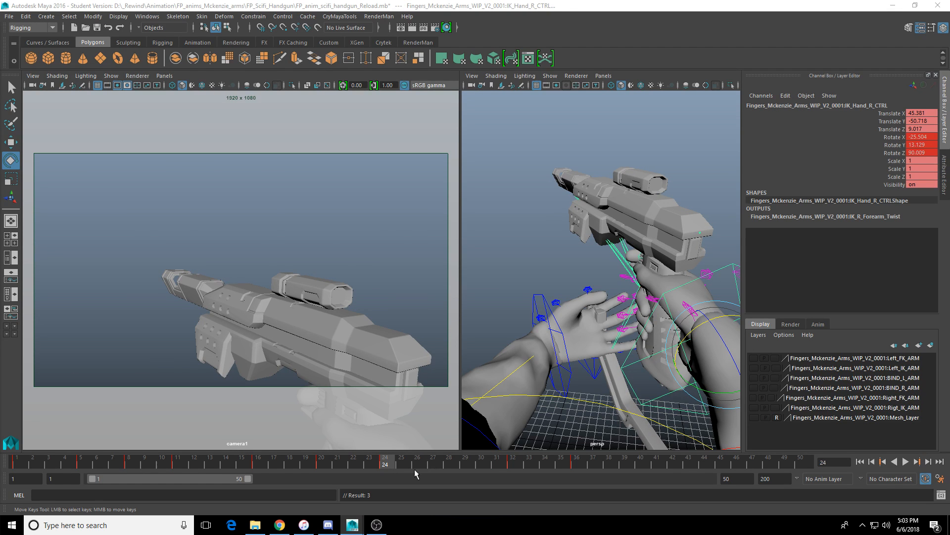
# Step: Copy the right hand IK control's key from frame 24 and paste it onto frame 32
pyautogui.moveTo(250, 464); pyautogui.dragTo(510, 466)
pyautogui.click(383, 465)
pyautogui.rightClick(384, 465)
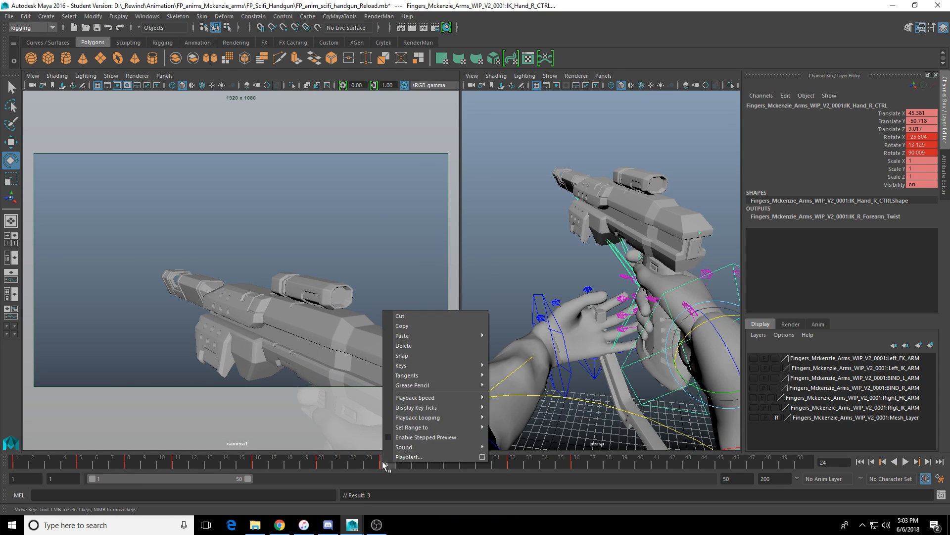
pyautogui.click(414, 326)
pyautogui.click(513, 463)
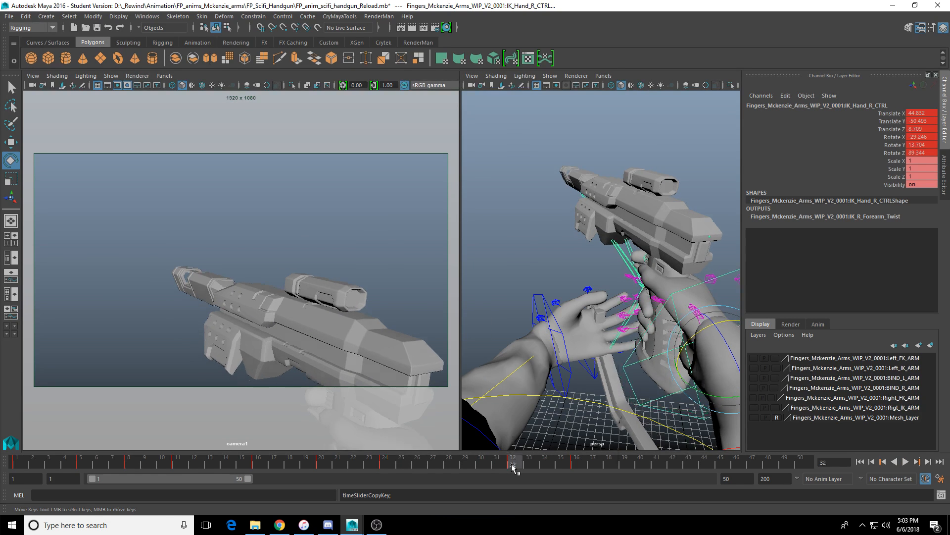
pyautogui.rightClick(513, 463)
pyautogui.click(643, 348)
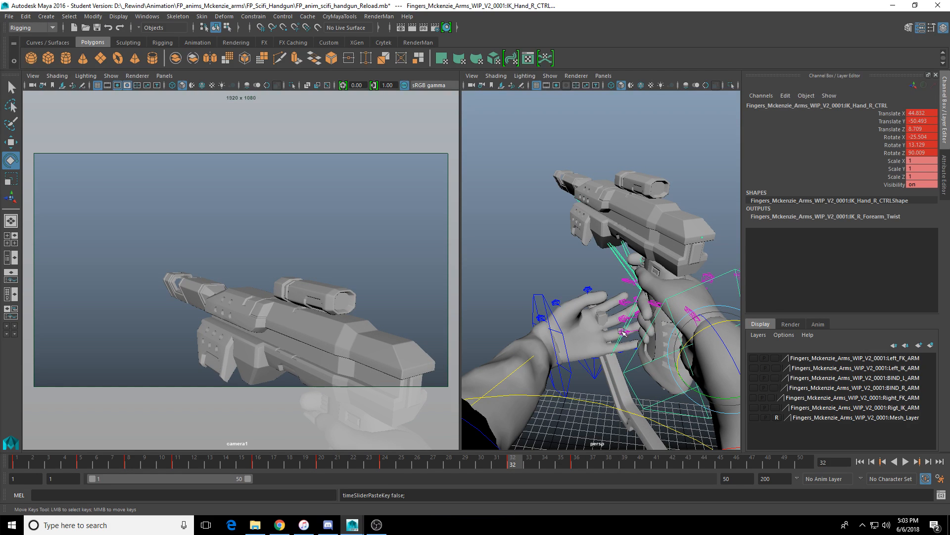
# Step: Rotate the right hand IK control at frame 32 to about X -22.98, Y 15.83, Z 88.67 and play the reload
pyautogui.moveTo(346, 465)
pyautogui.mouseDown()
pyautogui.moveTo(530, 467)
pyautogui.moveTo(514, 468)
pyautogui.mouseUp()
pyautogui.keyDown('alt'); pyautogui.moveTo(631, 354); pyautogui.dragTo(609, 346); pyautogui.keyUp('alt')
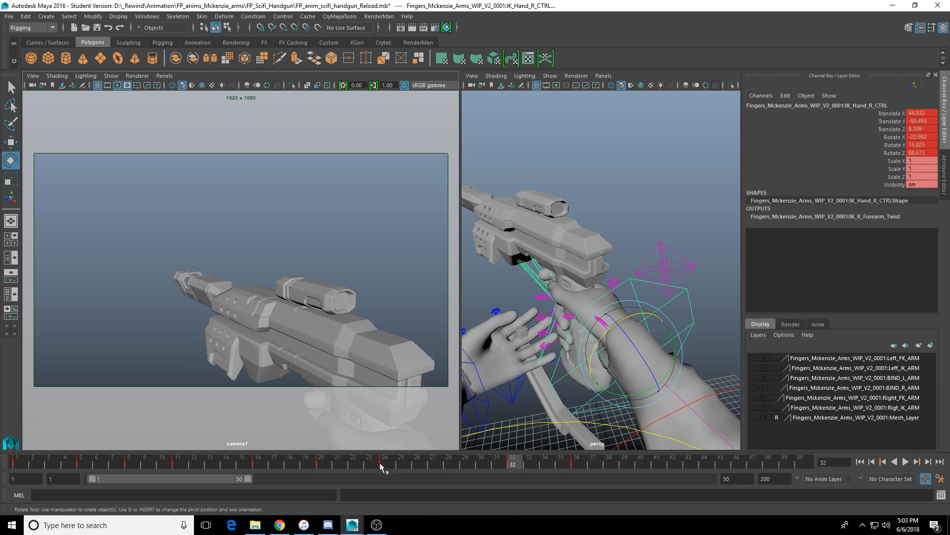
pyautogui.hotkey('alt', '.')
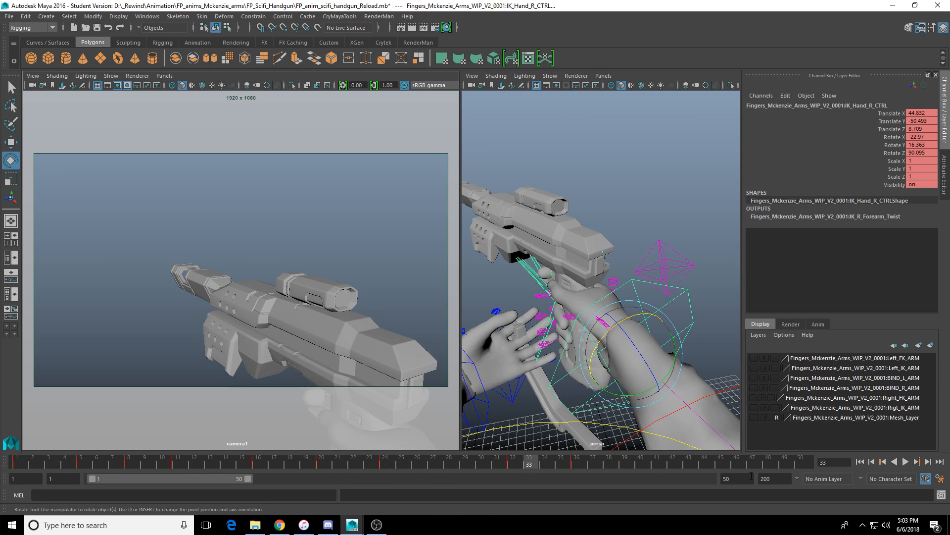
pyautogui.click(904, 464)
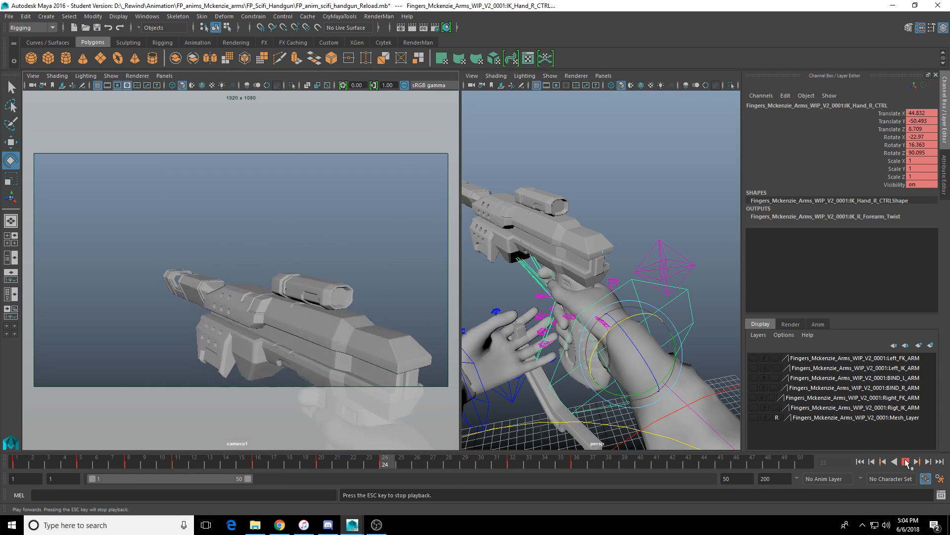
pyautogui.hotkey('alt', 'v')
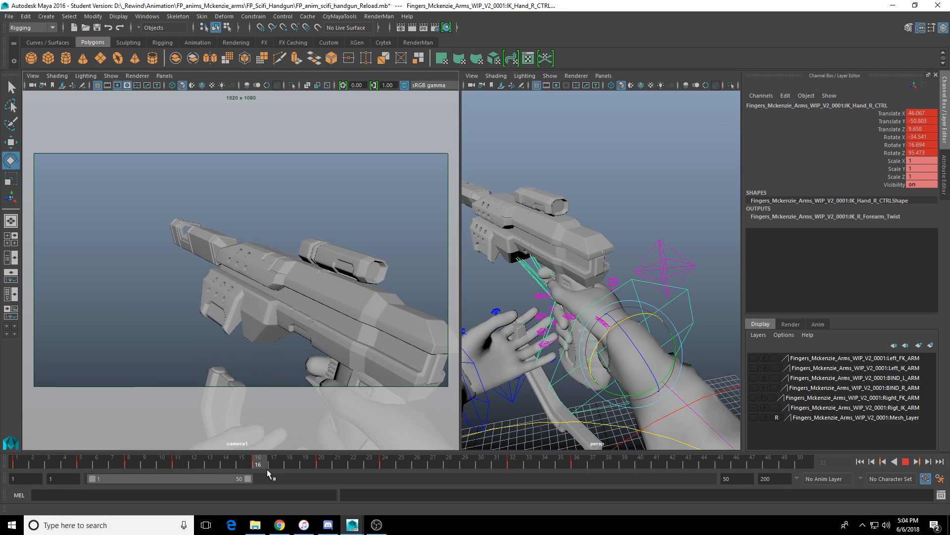
# Step: Shift the right hand IK control's keys at frames 16, 20 and 24 one frame earlier and review the playback
pyautogui.moveTo(262, 469)
pyautogui.mouseDown()
pyautogui.moveTo(321, 469)
pyautogui.moveTo(188, 473)
pyautogui.moveTo(390, 466)
pyautogui.mouseUp()
pyautogui.moveTo(317, 465)
pyautogui.mouseDown()
pyautogui.moveTo(206, 465)
pyautogui.moveTo(349, 466)
pyautogui.mouseUp()
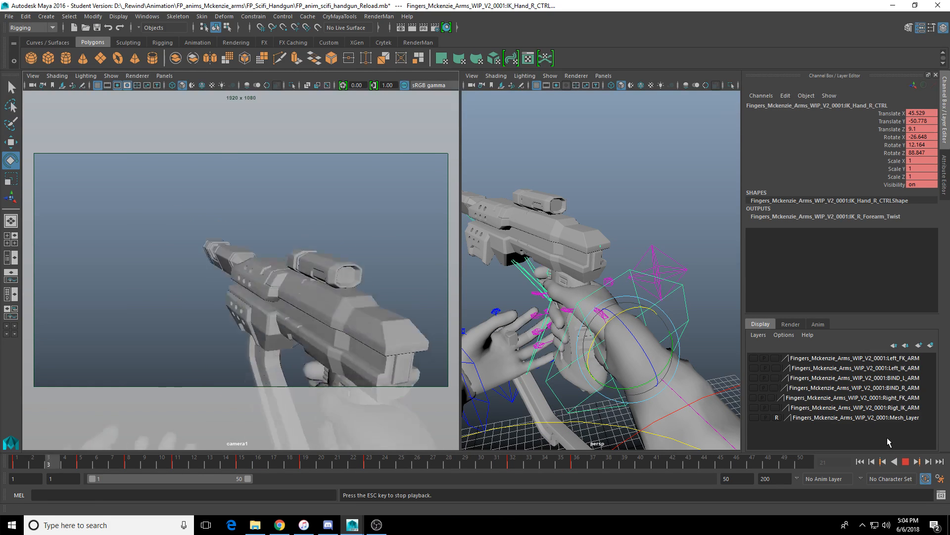
pyautogui.click(906, 462)
# Step: Move and rotate the right hand IK control at frame 19 so the gun dips lower, and review the motion in playback
pyautogui.moveTo(361, 466)
pyautogui.mouseDown()
pyautogui.moveTo(166, 468)
pyautogui.moveTo(302, 468)
pyautogui.mouseUp()
pyautogui.press('w')
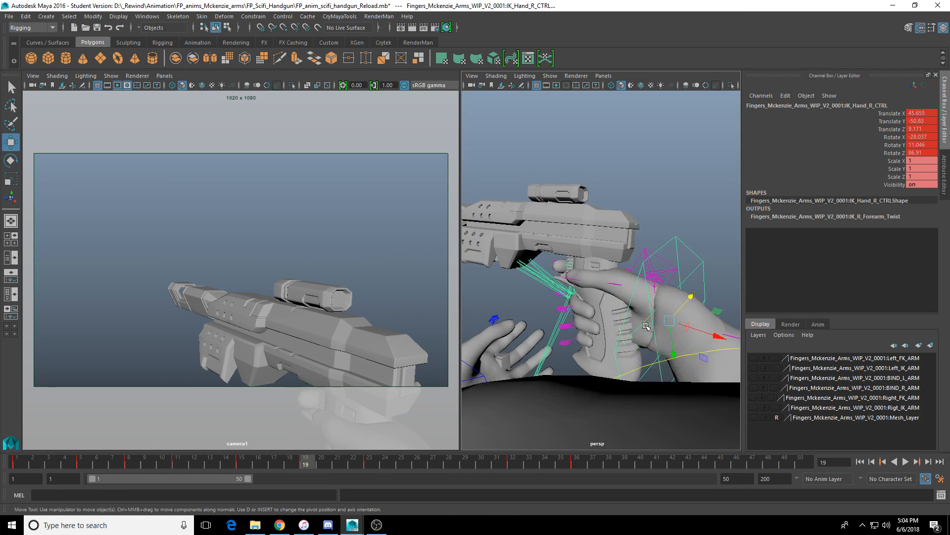
pyautogui.moveTo(673, 350); pyautogui.dragTo(643, 308)
pyautogui.press('e')
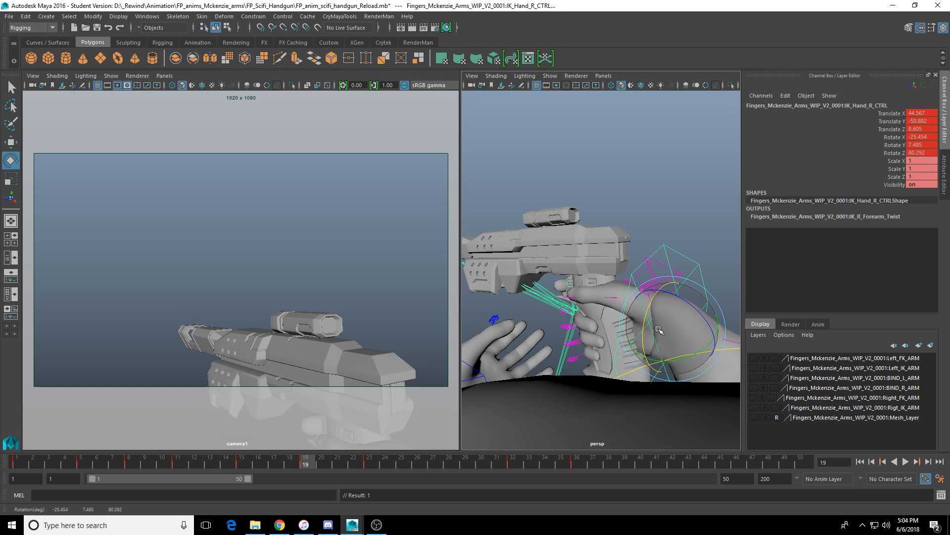
pyautogui.moveTo(226, 461); pyautogui.dragTo(367, 469)
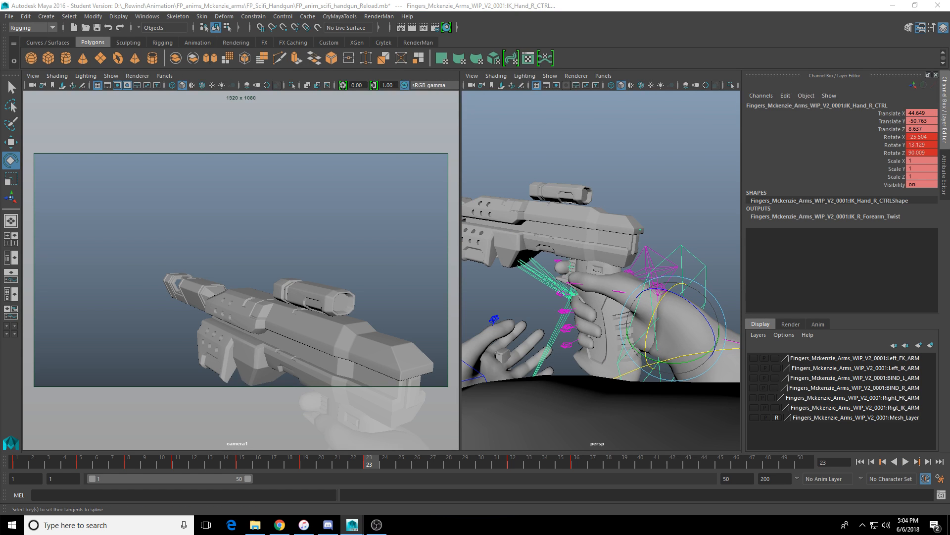
pyautogui.moveTo(241, 466); pyautogui.dragTo(210, 464)
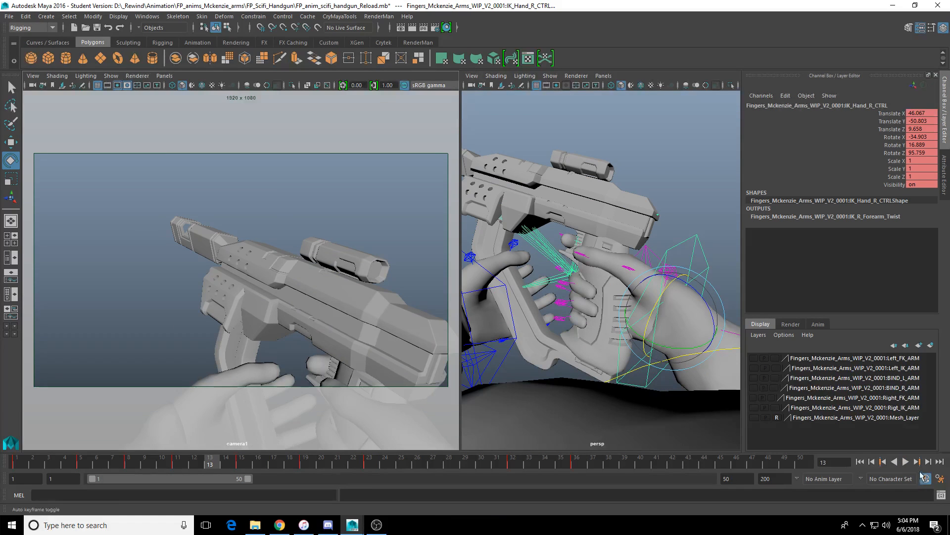
pyautogui.click(905, 463)
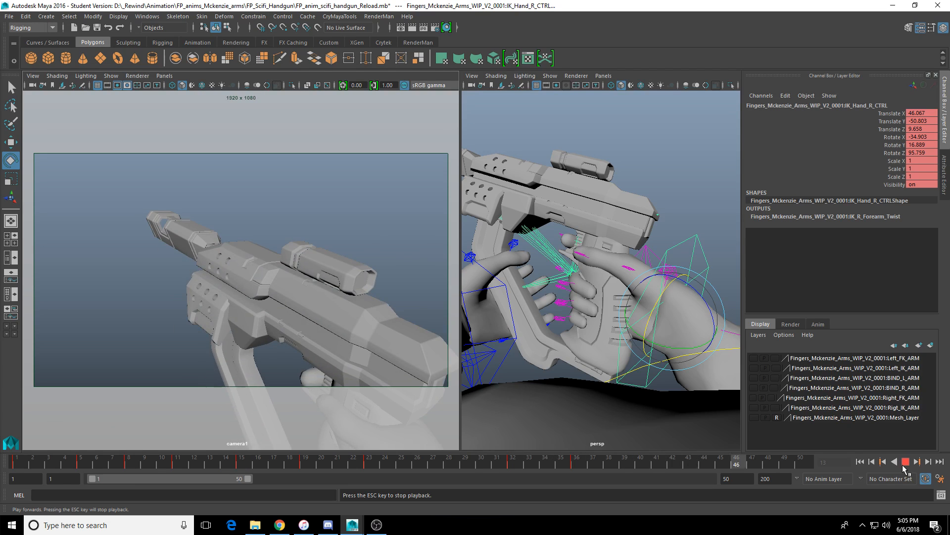
pyautogui.click(906, 462)
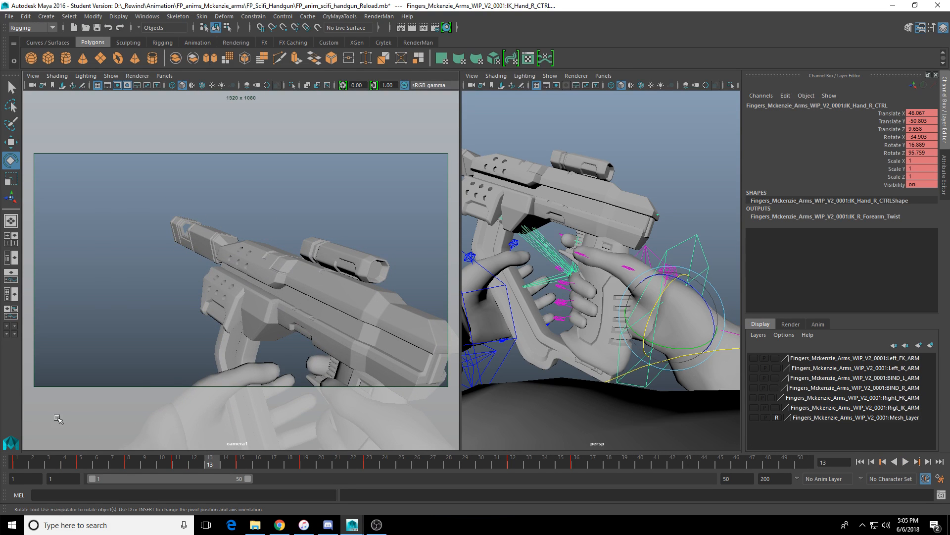
# Step: Select the left hand IK control, copy its key from frame 1, and paste it onto frame 7
pyautogui.keyDown('alt'); pyautogui.moveTo(486, 352); pyautogui.dragTo(545, 349); pyautogui.keyUp('alt')
pyautogui.keyDown('alt'); pyautogui.moveTo(545, 348); pyautogui.dragTo(561, 346, button='right'); pyautogui.keyUp('alt')
pyautogui.keyDown('alt'); pyautogui.moveTo(561, 345); pyautogui.dragTo(571, 339); pyautogui.keyUp('alt')
pyautogui.moveTo(536, 285); pyautogui.dragTo(549, 299)
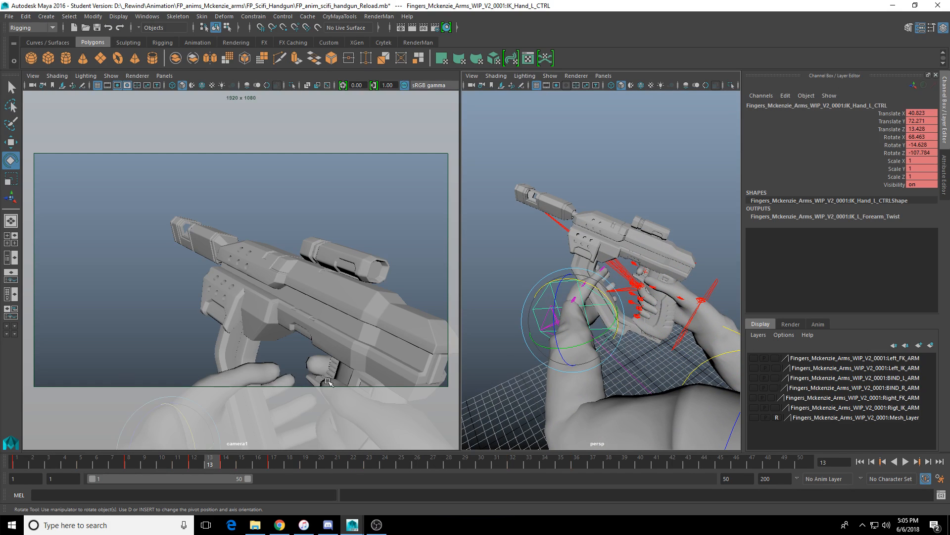
pyautogui.moveTo(187, 462); pyautogui.dragTo(17, 463)
pyautogui.rightClick(18, 463)
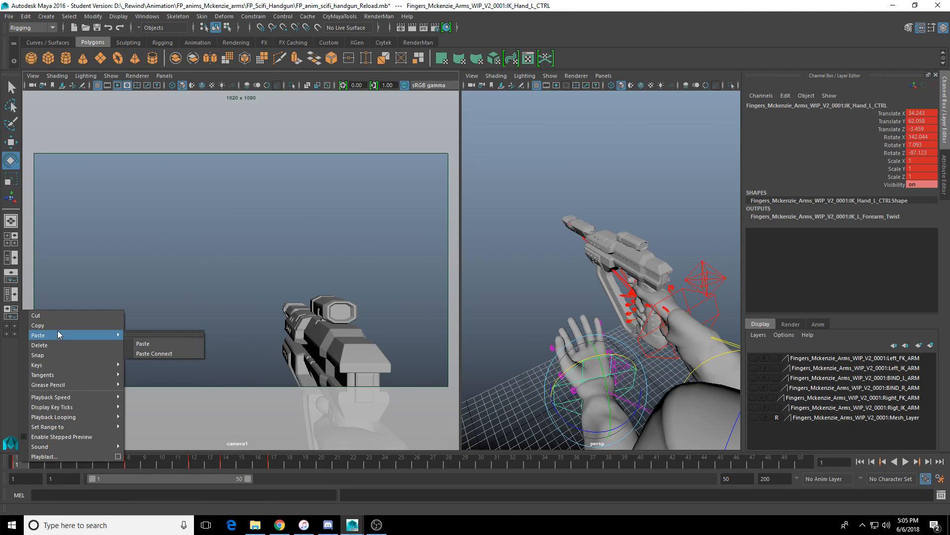
pyautogui.click(39, 325)
pyautogui.click(111, 463)
pyautogui.rightClick(111, 464)
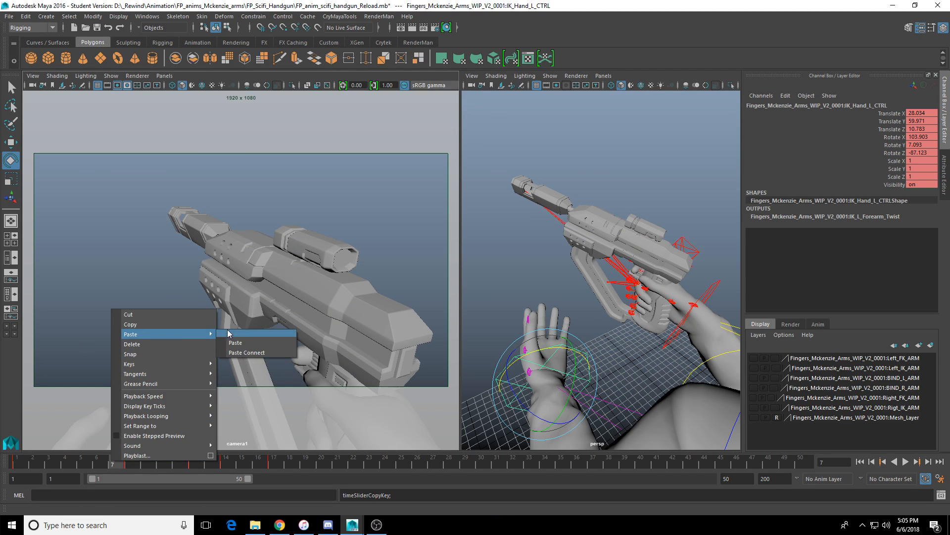
pyautogui.click(236, 341)
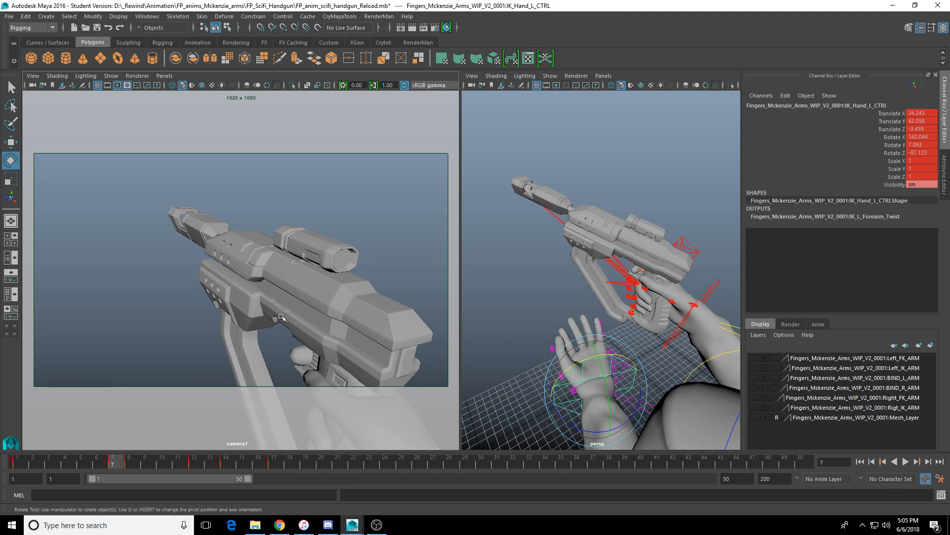
# Step: Scrub and play the reload to check the left hand's delayed start, and select the right hand IK control
pyautogui.moveTo(57, 460); pyautogui.dragTo(97, 462)
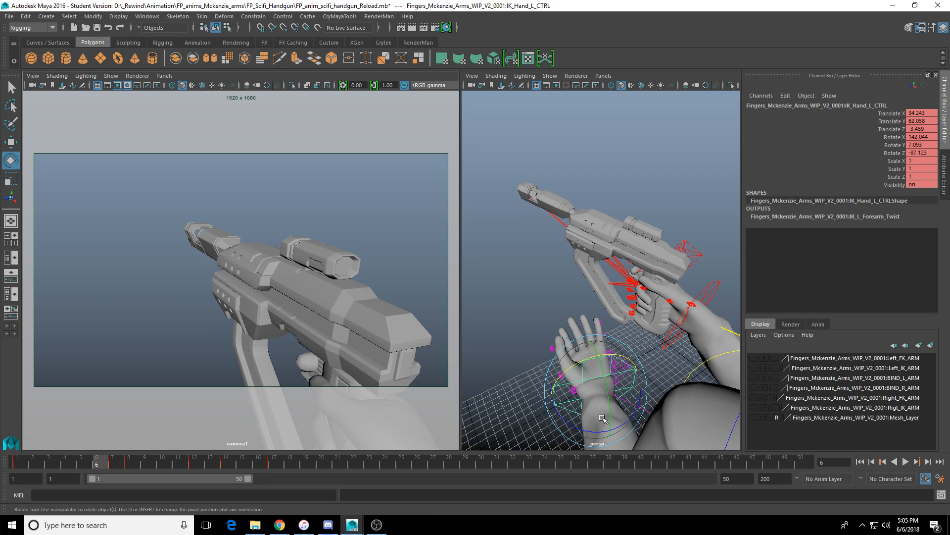
pyautogui.click(908, 461)
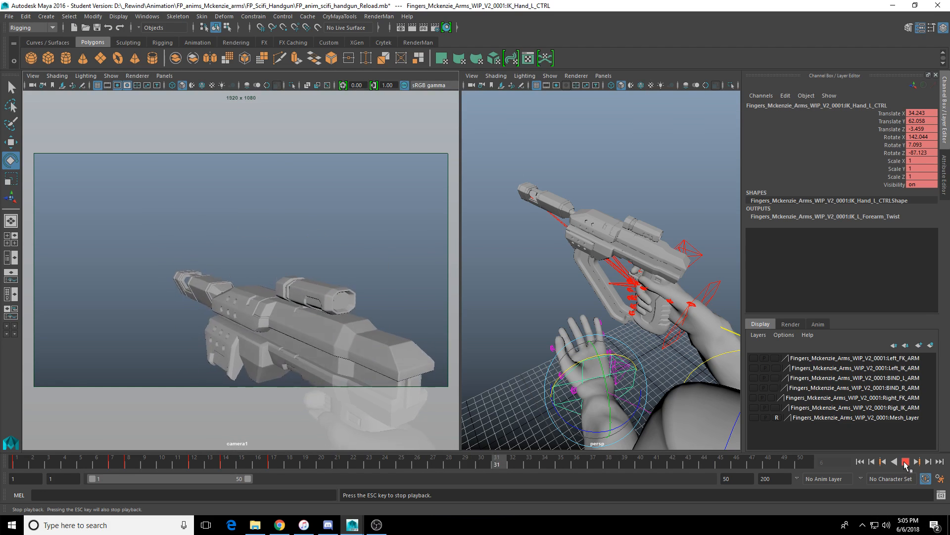
pyautogui.click(905, 461)
pyautogui.click(707, 307)
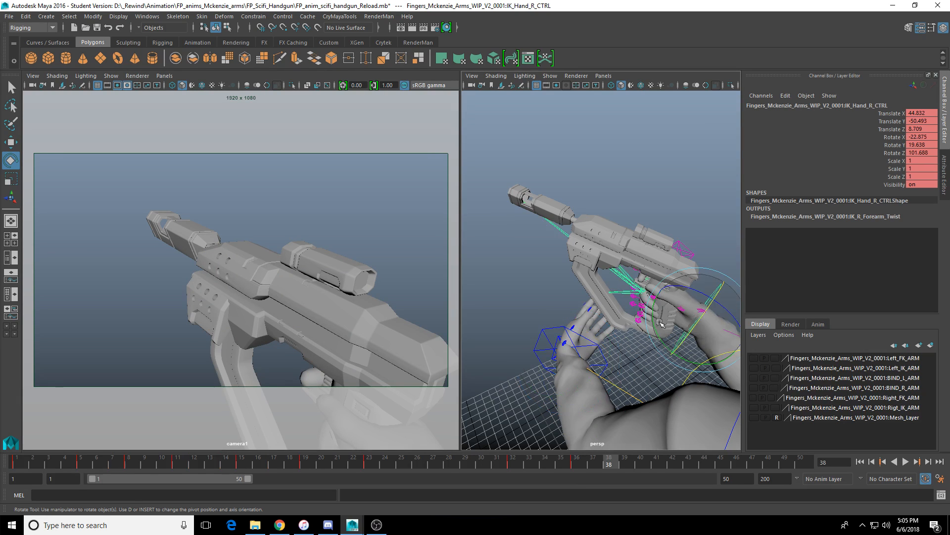
# Step: Rotate the right hand IK control at frame 13 to about -37.556 in X, and review the reload in playback
pyautogui.moveTo(169, 464); pyautogui.dragTo(210, 466)
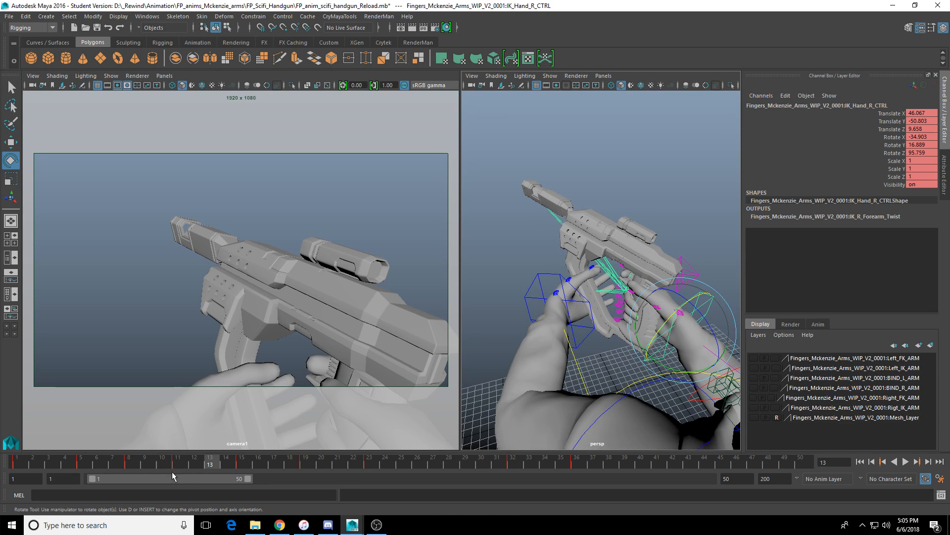
pyautogui.click(202, 466)
pyautogui.click(211, 465)
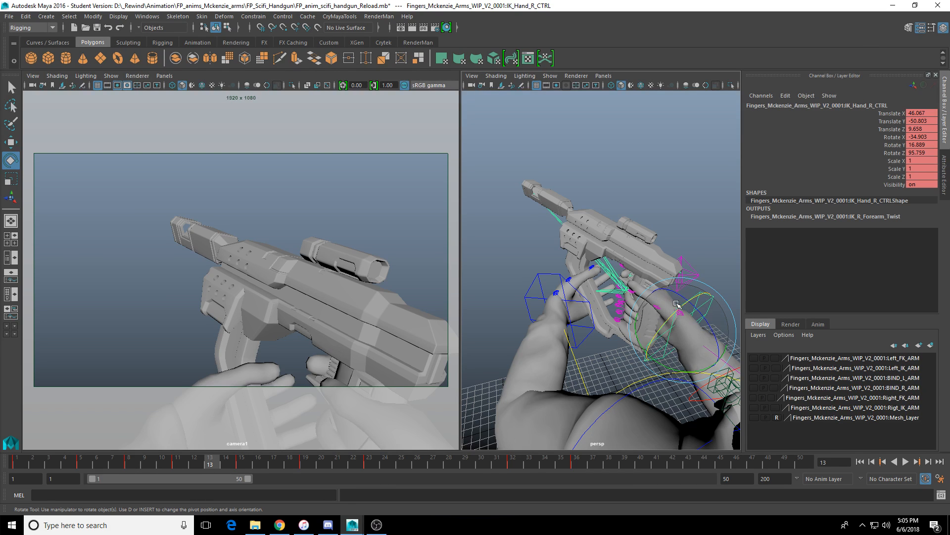
pyautogui.moveTo(668, 323); pyautogui.dragTo(671, 321)
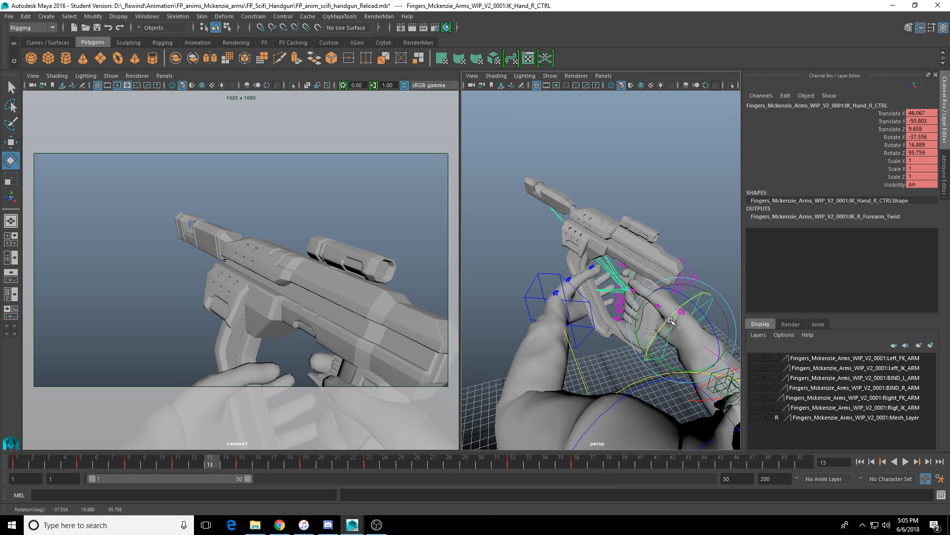
pyautogui.moveTo(688, 319); pyautogui.dragTo(704, 318)
pyautogui.moveTo(210, 462)
pyautogui.mouseDown()
pyautogui.moveTo(148, 461)
pyautogui.moveTo(210, 462)
pyautogui.mouseUp()
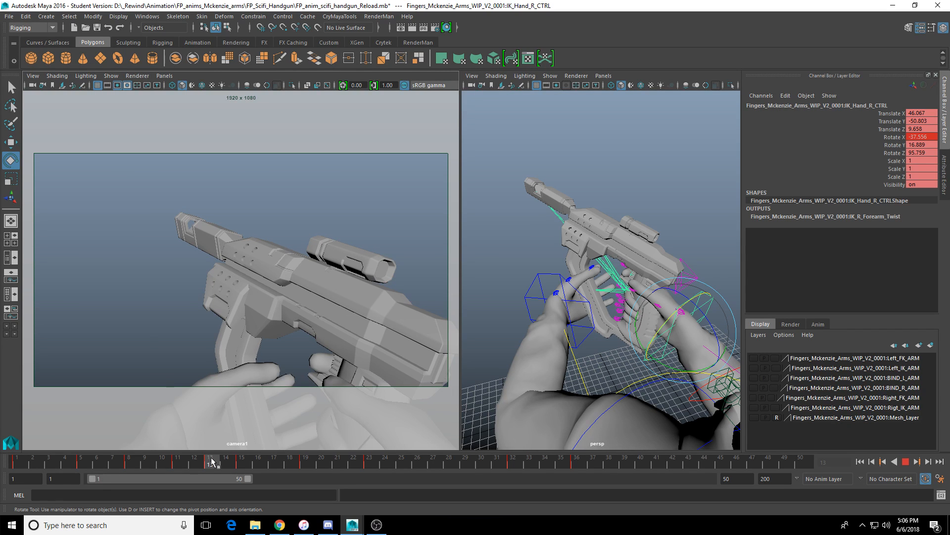
pyautogui.moveTo(212, 462); pyautogui.dragTo(112, 463)
pyautogui.click(904, 463)
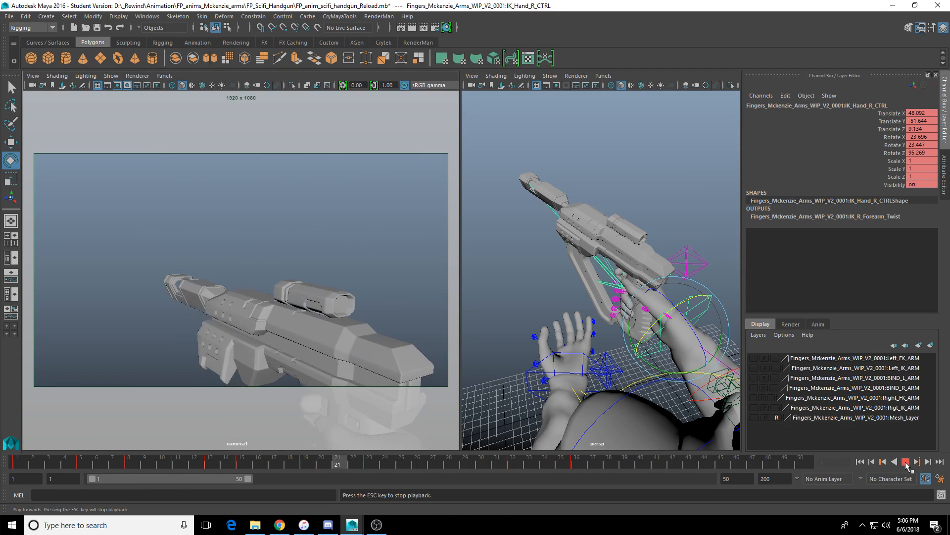
pyautogui.click(905, 462)
# Step: Scrub the reload between frames 13 and 23, and shift the right hand IK control's frame 13 key to frame 12
pyautogui.click(352, 463)
pyautogui.moveTo(352, 463)
pyautogui.mouseDown()
pyautogui.moveTo(325, 462)
pyautogui.moveTo(366, 462)
pyautogui.mouseUp()
pyautogui.keyDown('alt'); pyautogui.moveTo(668, 332); pyautogui.dragTo(636, 303); pyautogui.keyUp('alt')
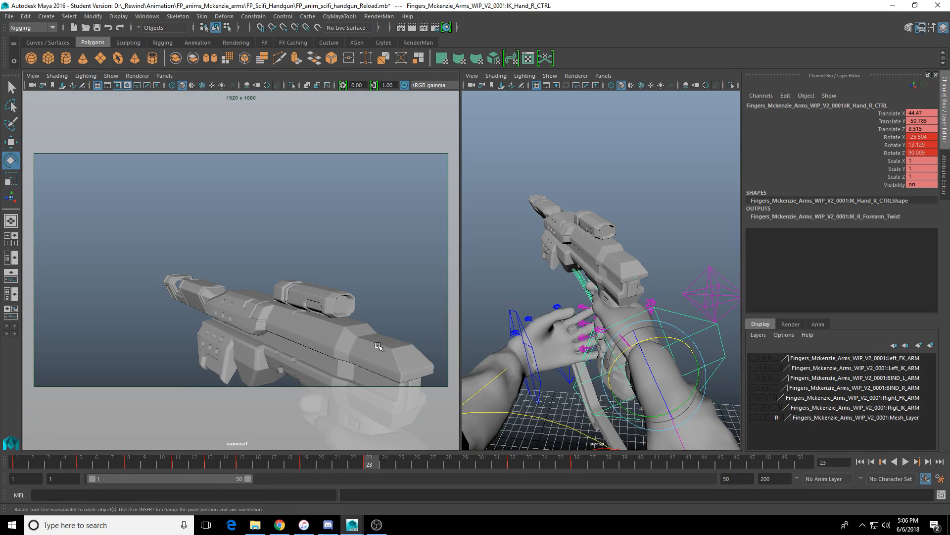
pyautogui.moveTo(266, 452); pyautogui.dragTo(240, 463)
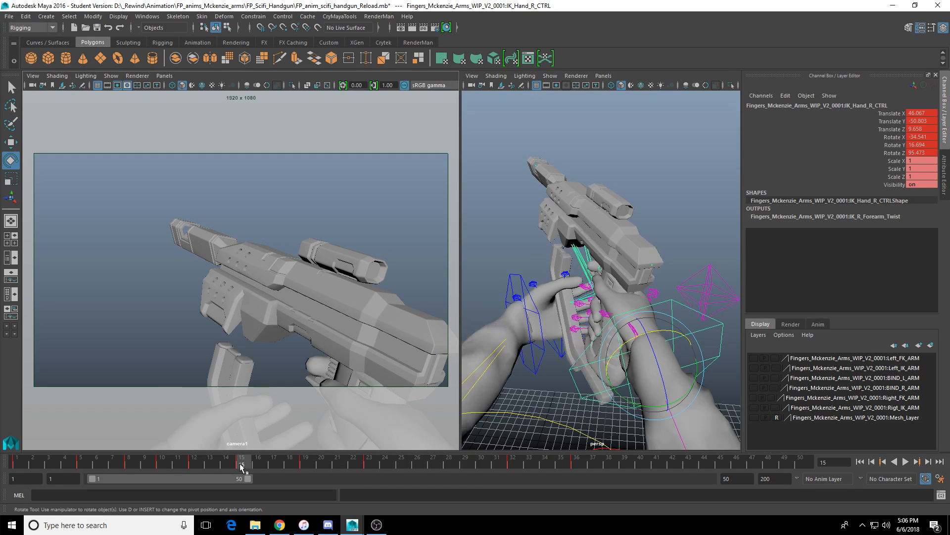
pyautogui.click(223, 462)
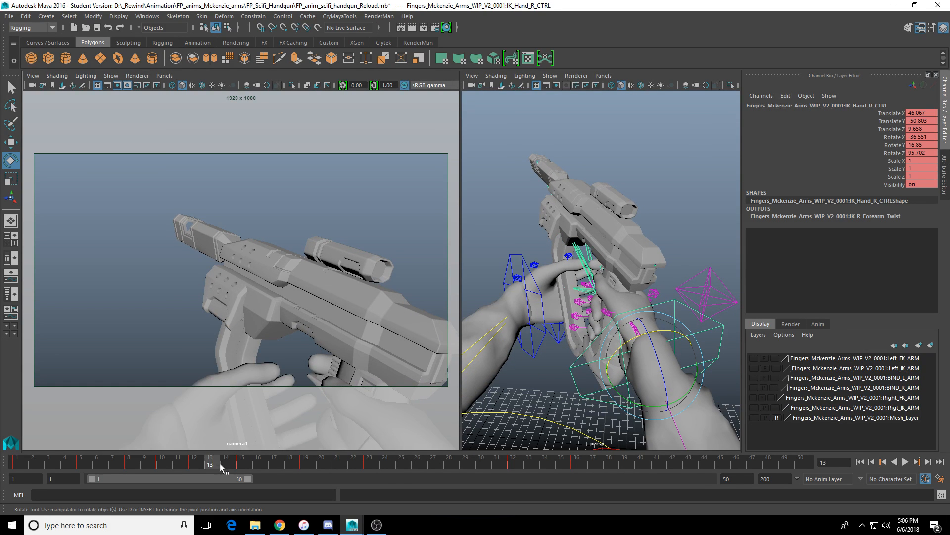
pyautogui.moveTo(221, 467)
pyautogui.mouseDown()
pyautogui.moveTo(258, 464)
pyautogui.moveTo(195, 462)
pyautogui.moveTo(225, 462)
pyautogui.mouseUp()
pyautogui.keyDown('alt'); pyautogui.moveTo(639, 386); pyautogui.dragTo(658, 384); pyautogui.keyUp('alt')
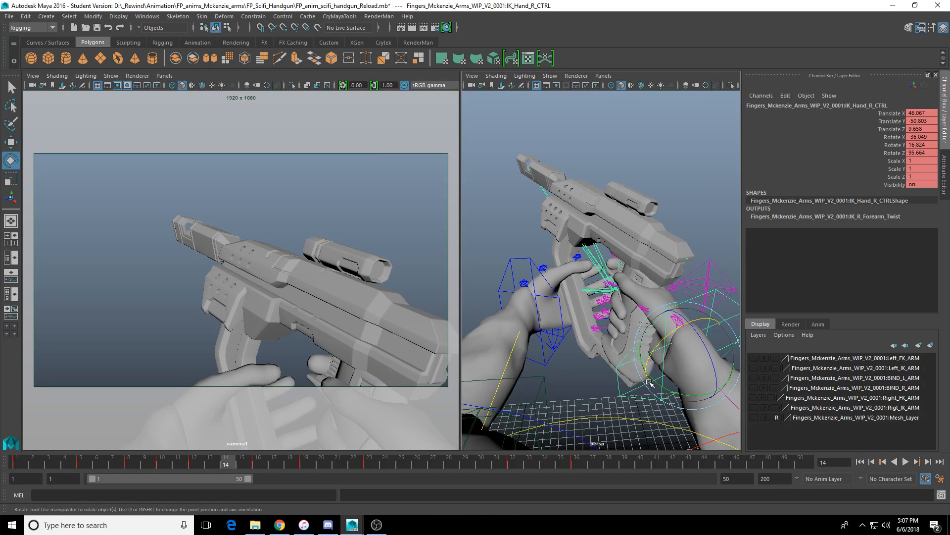
pyautogui.press('w')
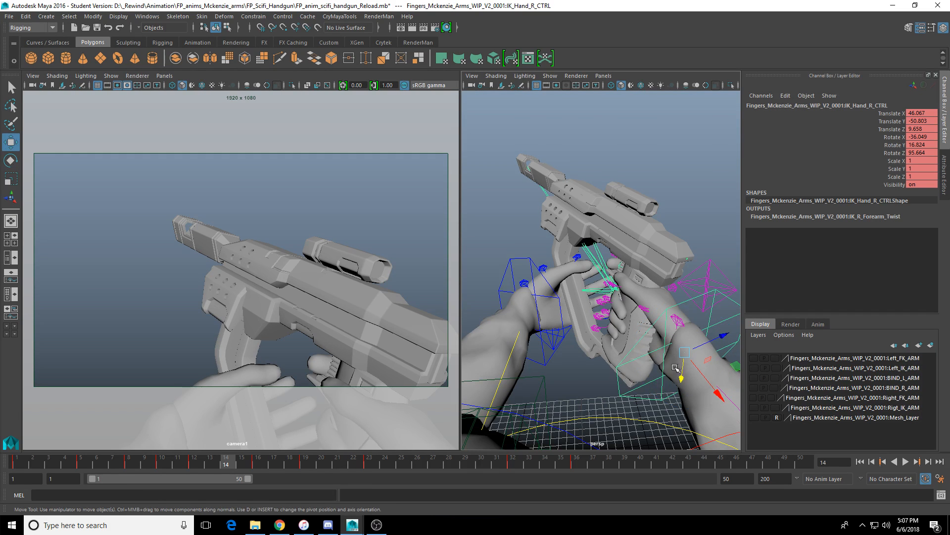
pyautogui.keyDown('alt'); pyautogui.moveTo(673, 342); pyautogui.dragTo(725, 343); pyautogui.keyUp('alt')
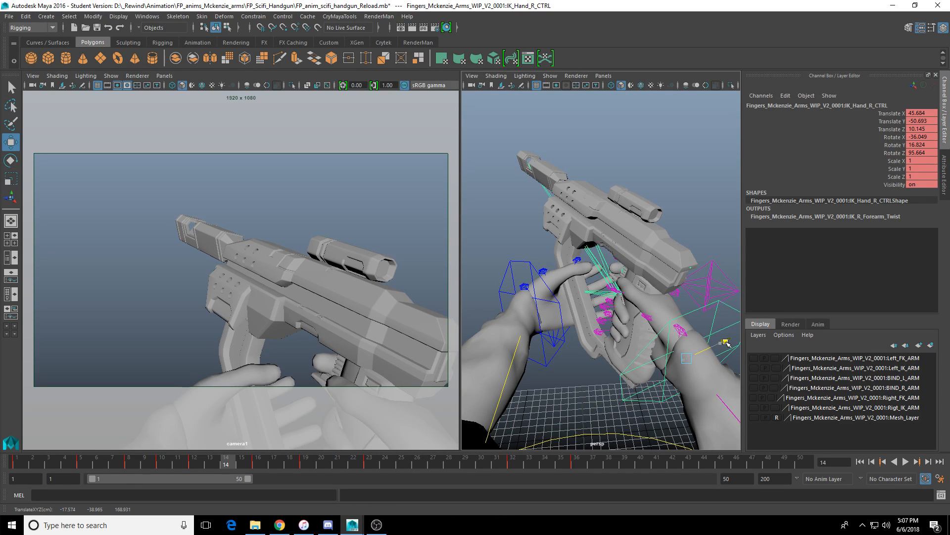
pyautogui.hotkey('shift', 'w')
pyautogui.hotkey('ctrl', 'z')
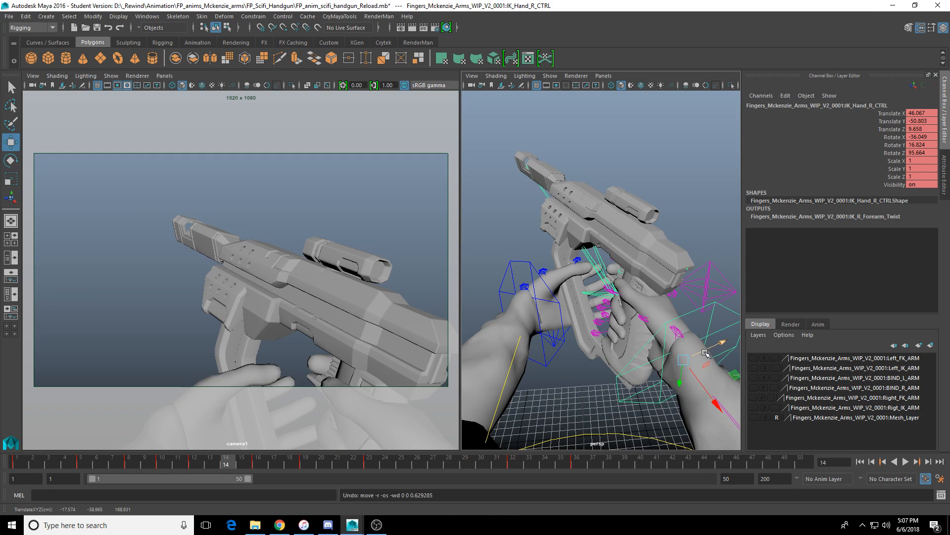
# Step: Rotate the right hand IK control at frame 14 to about -36.239, 17.664, 95.021 and key its rotation
pyautogui.press('e')
pyautogui.moveTo(679, 402); pyautogui.dragTo(677, 401)
pyautogui.hotkey('shift', 'e')
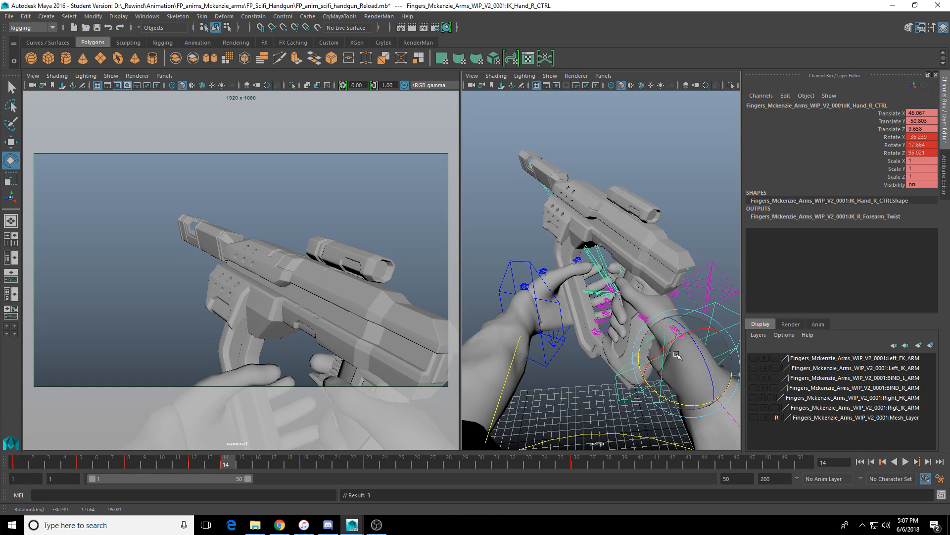
# Step: Try rotating the right hand IK control further in X at frame 14, review the playback, and undo that rotation
pyautogui.moveTo(673, 339); pyautogui.dragTo(676, 340)
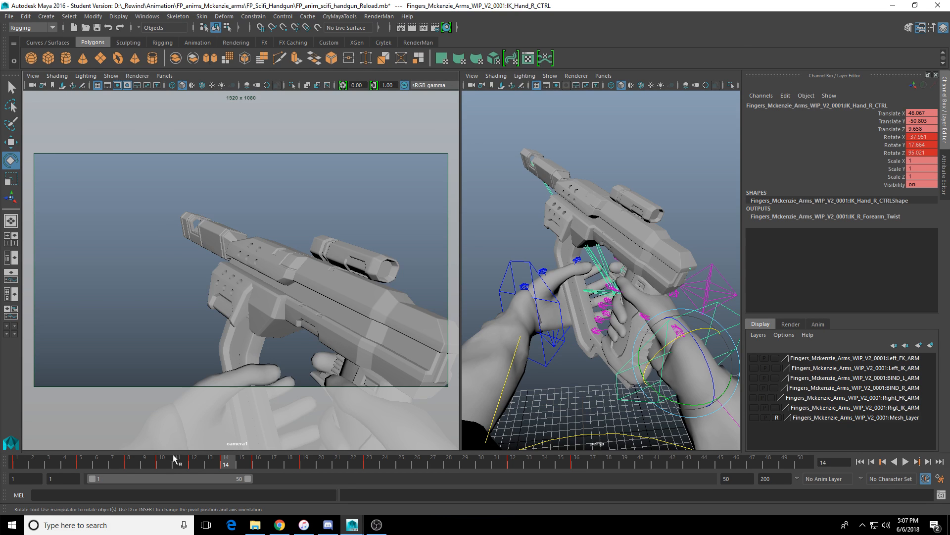
pyautogui.moveTo(175, 459); pyautogui.dragTo(258, 461)
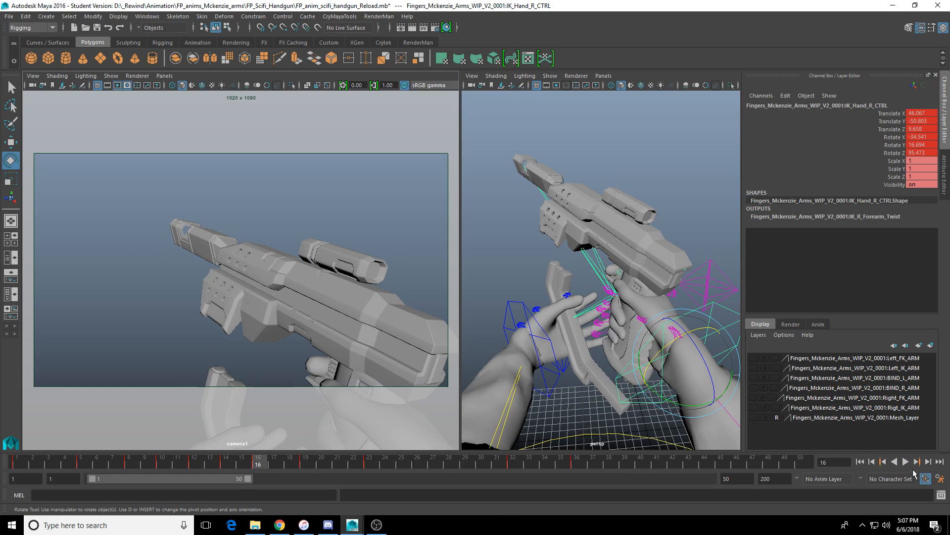
pyautogui.click(906, 461)
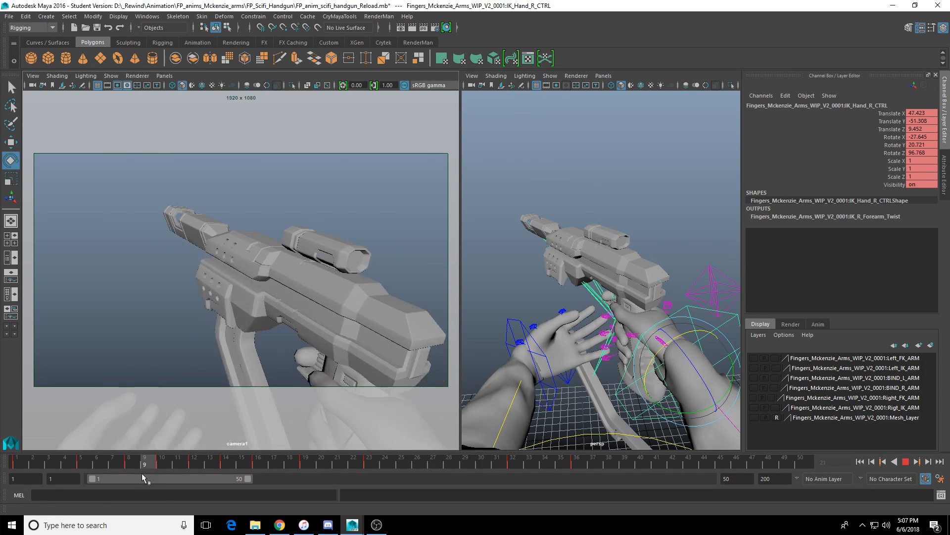
pyautogui.hotkey('ctrl', 'z')
# Step: Rotate the right hand IK control at frame 12 to about -39.292, 16.458, 94.357, and review the motion in playback
pyautogui.moveTo(143, 473); pyautogui.dragTo(197, 469)
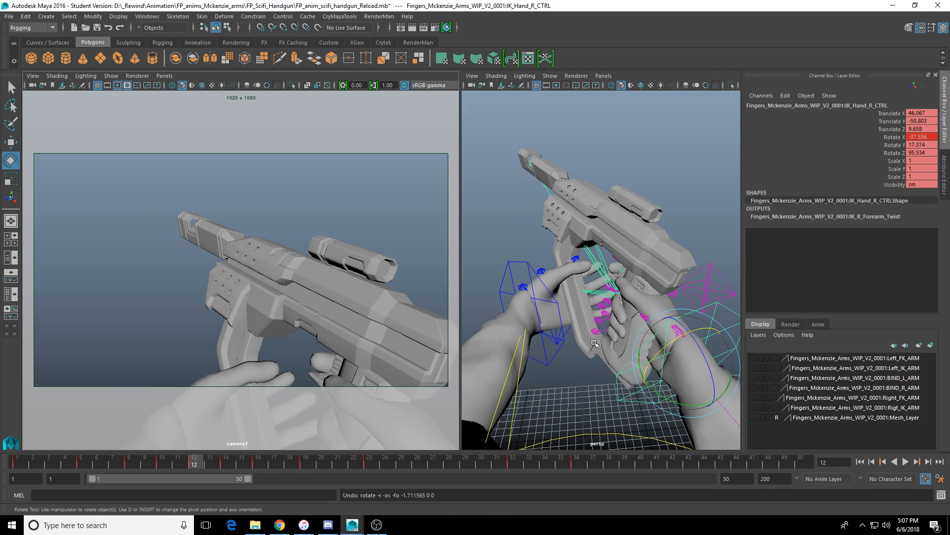
pyautogui.moveTo(666, 346); pyautogui.dragTo(699, 344)
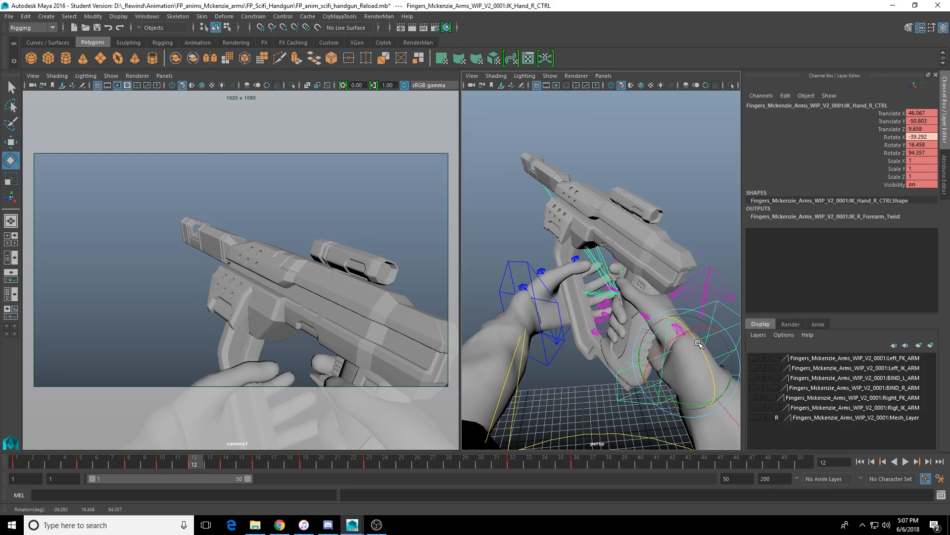
pyautogui.moveTo(186, 466); pyautogui.dragTo(178, 466)
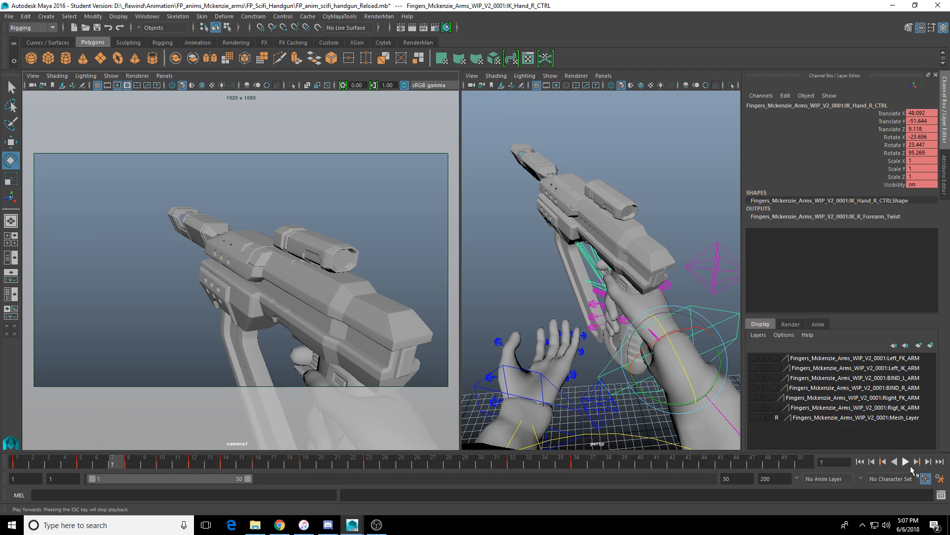
pyautogui.click(905, 462)
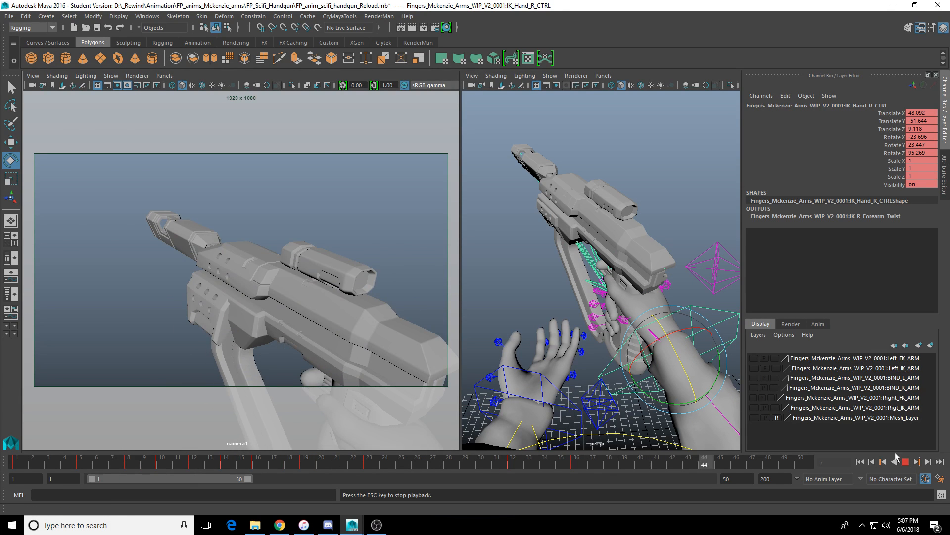
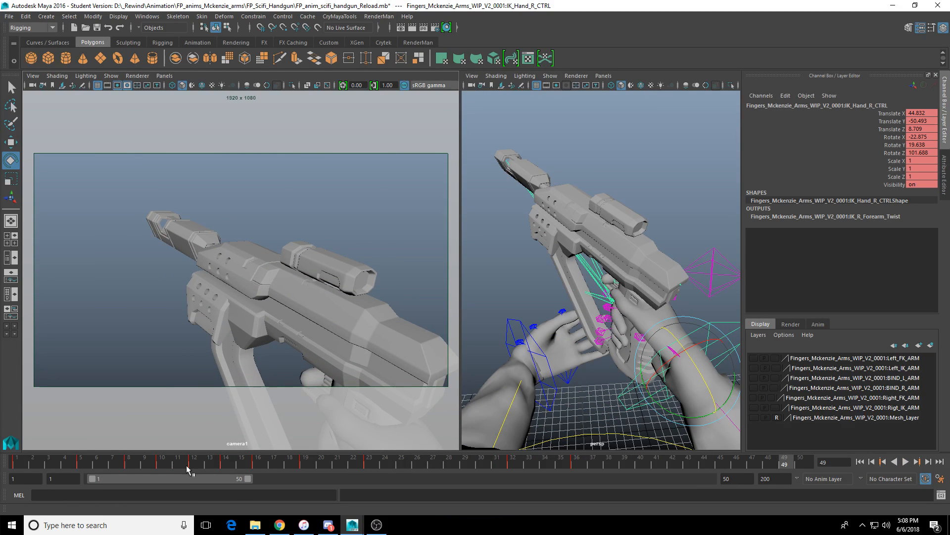
pyautogui.moveTo(187, 465); pyautogui.dragTo(212, 466)
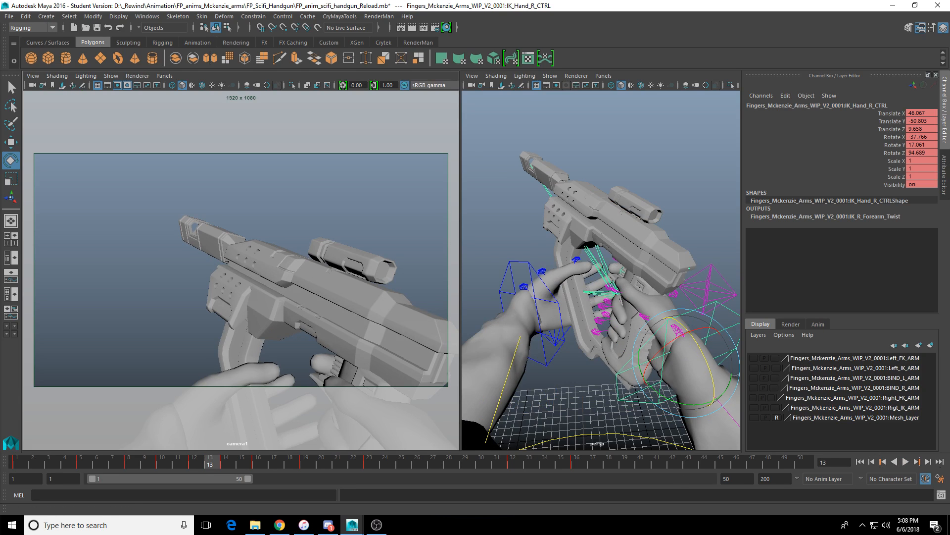
pyautogui.click(904, 461)
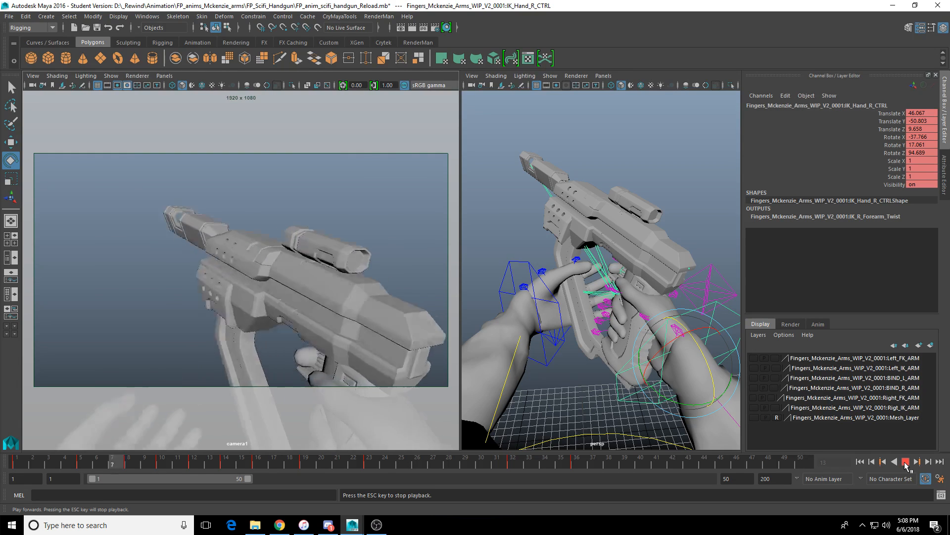
# Step: Rotate the right hand IK control at frame 14 to about -37.696 in X, and scrub and play the reload to check it
pyautogui.moveTo(318, 468); pyautogui.dragTo(226, 465)
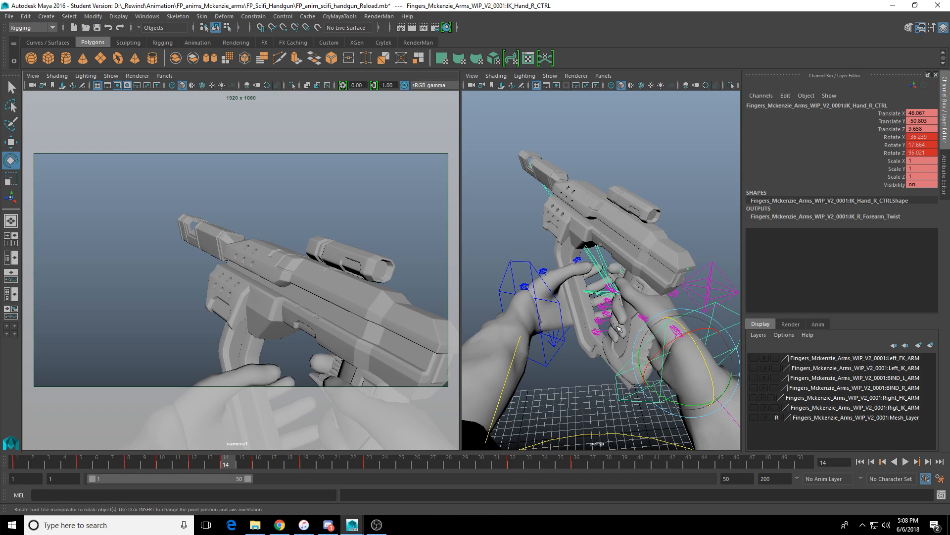
pyautogui.moveTo(662, 349); pyautogui.dragTo(664, 350)
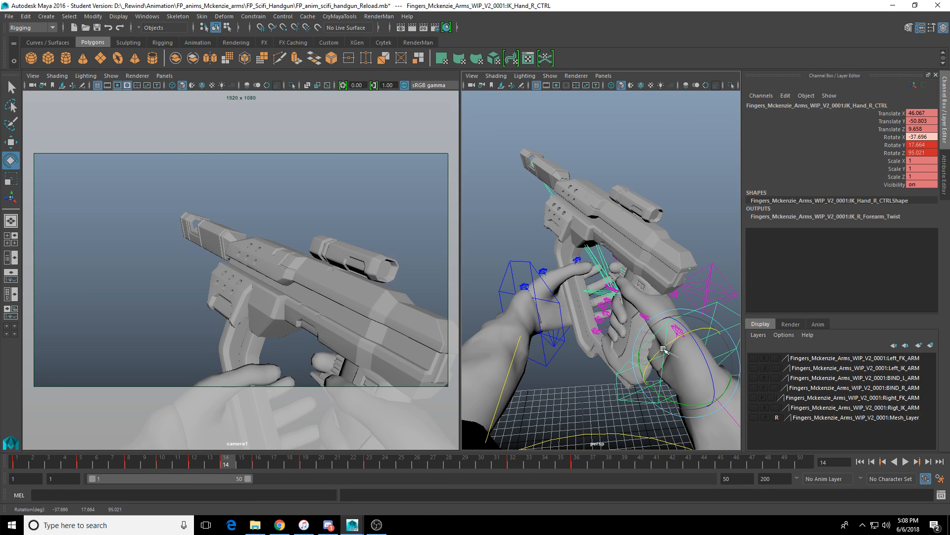
pyautogui.click(176, 464)
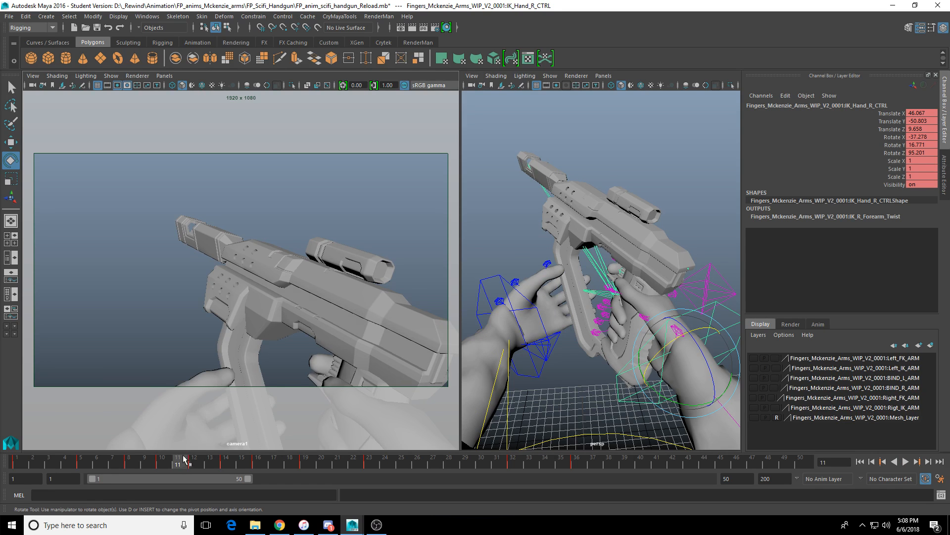
pyautogui.moveTo(183, 459); pyautogui.dragTo(245, 464)
pyautogui.click(162, 463)
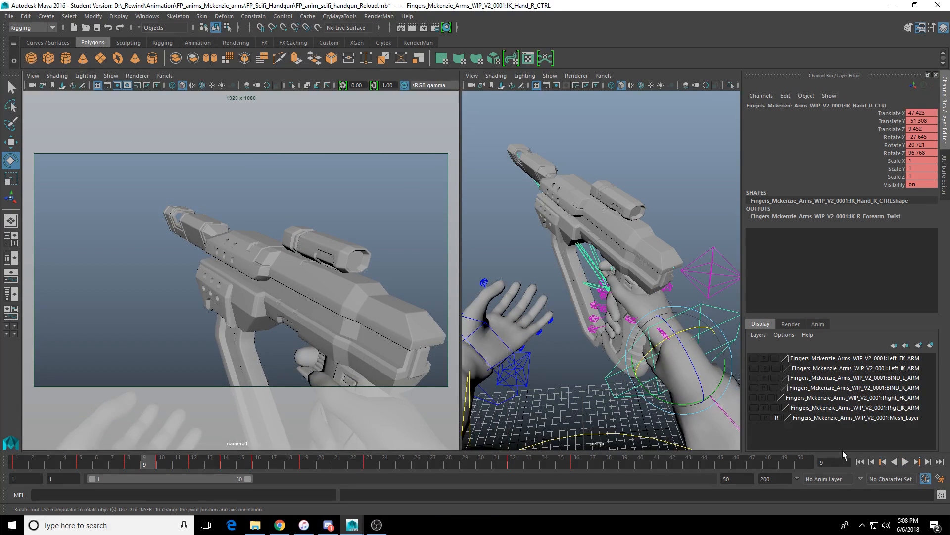
pyautogui.click(905, 461)
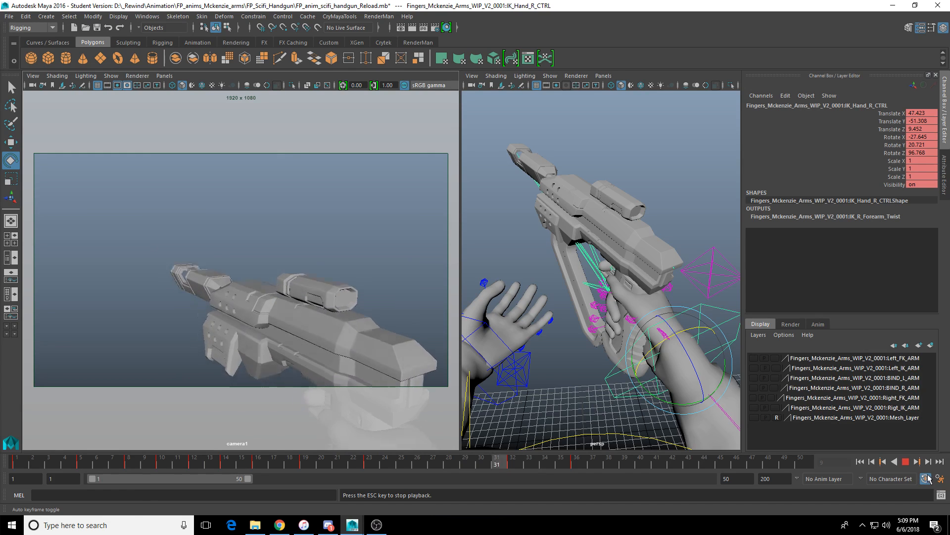
pyautogui.click(905, 461)
# Step: Review the motion from frame 23 onward, and rotate the right hand IK control at frame 32 to about -25.543 in X
pyautogui.moveTo(299, 463); pyautogui.dragTo(366, 464)
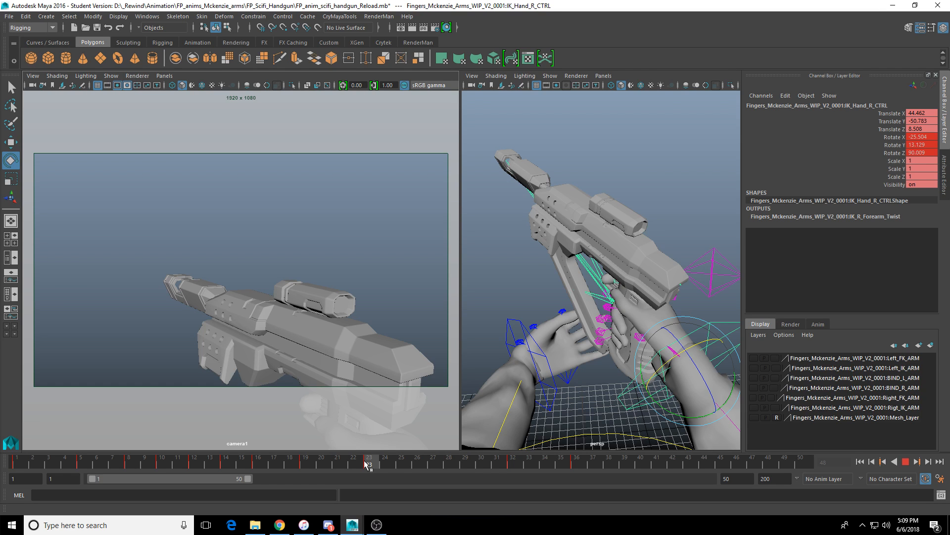
pyautogui.moveTo(366, 464); pyautogui.dragTo(365, 463)
pyautogui.hotkey('alt', 'v')
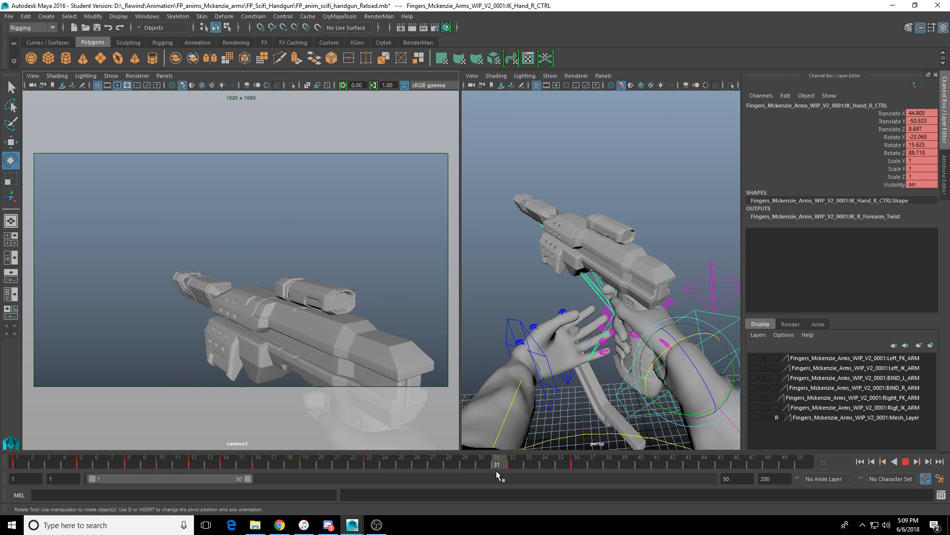
pyautogui.click(513, 463)
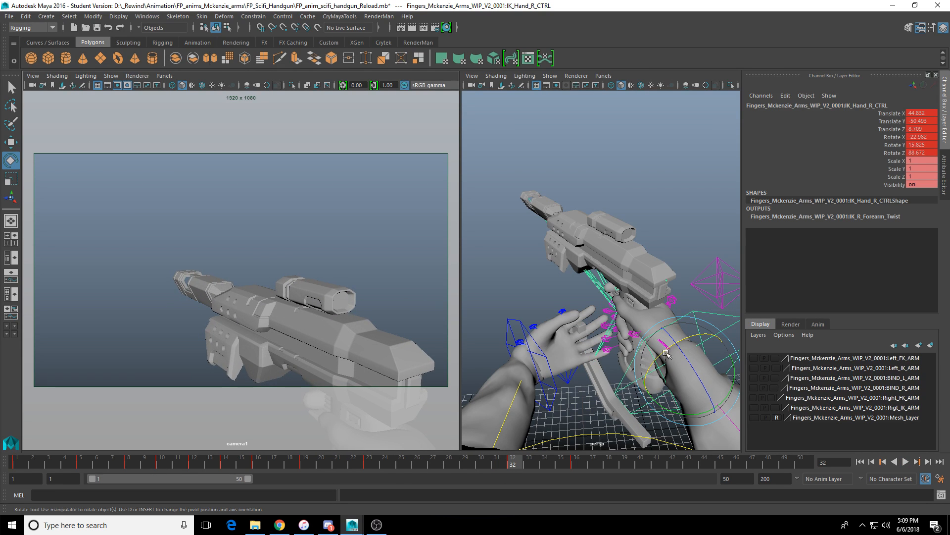
pyautogui.moveTo(666, 354); pyautogui.dragTo(662, 354)
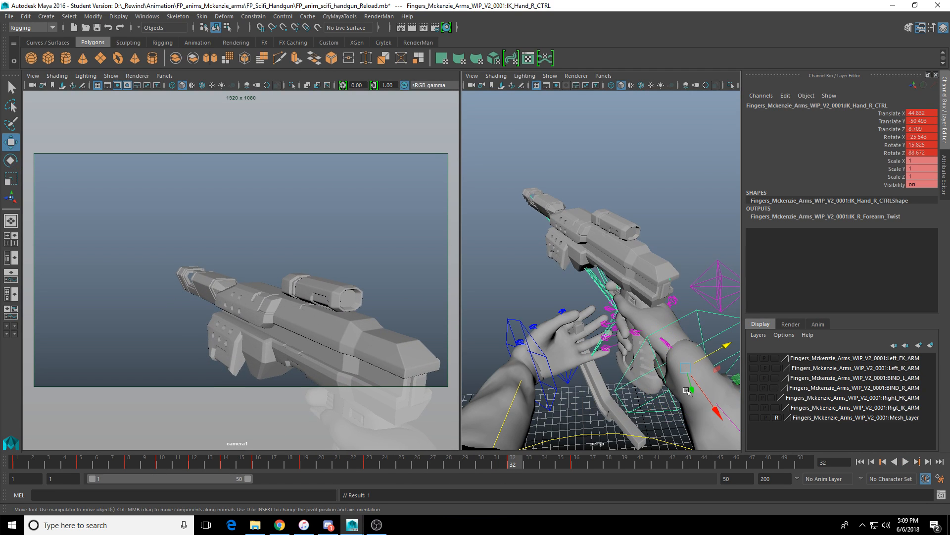
# Step: Try rotating the right hand IK control to about 18.442 in Y and 87.352 in Z at frame 32, and undo that rotation
pyautogui.moveTo(683, 414); pyautogui.dragTo(682, 415)
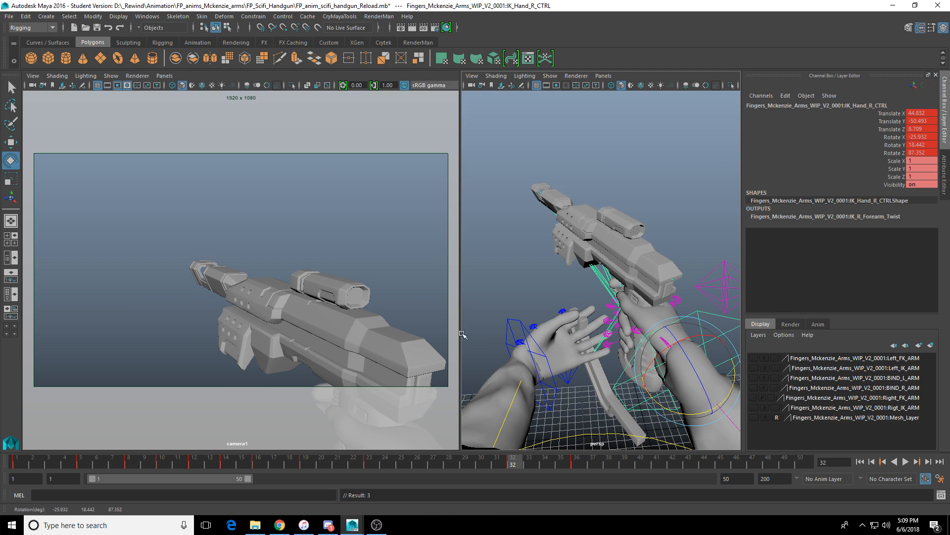
pyautogui.moveTo(335, 468); pyautogui.dragTo(513, 467)
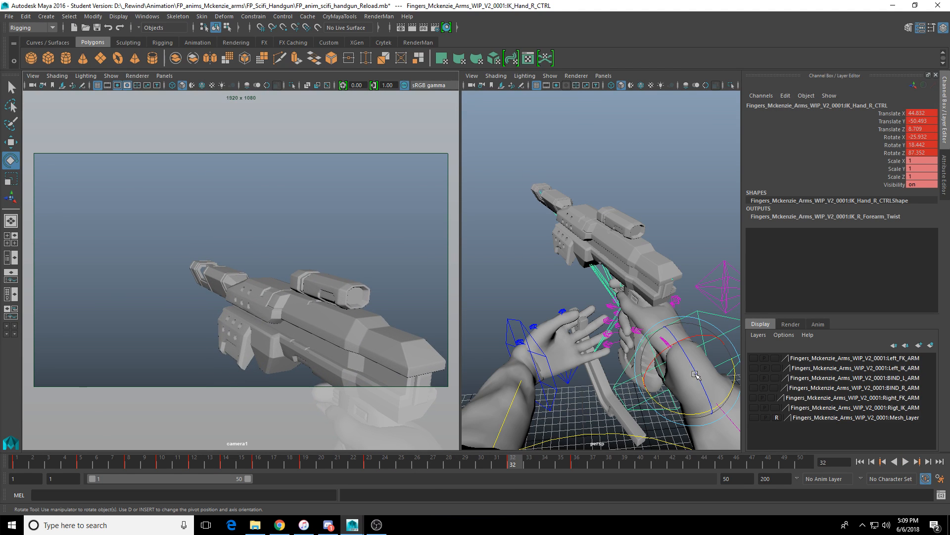
pyautogui.hotkey('ctrl', 'z')
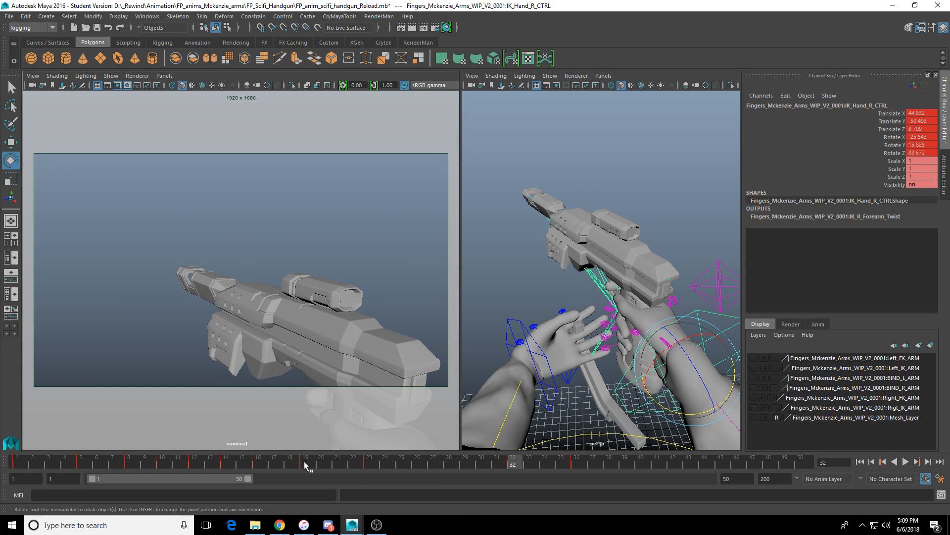
# Step: Scrub the motion from frame 19 to 32, and play the reload from the first frame to check it
pyautogui.moveTo(305, 465); pyautogui.dragTo(504, 469)
pyautogui.click(861, 461)
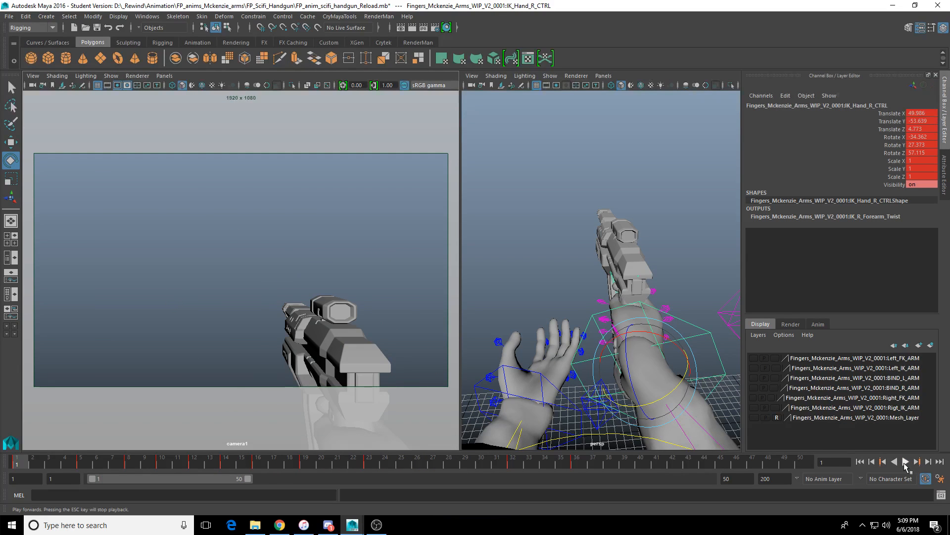
pyautogui.click(906, 461)
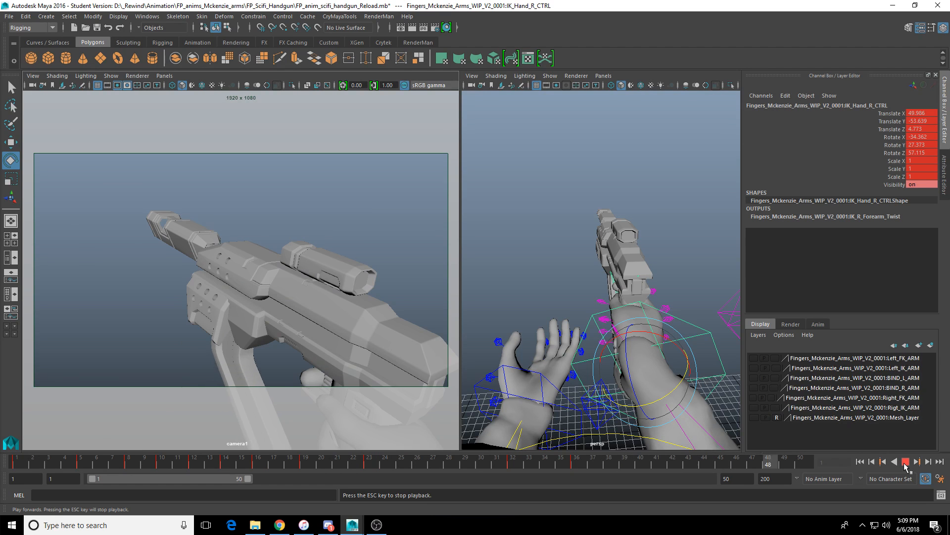
pyautogui.click(906, 461)
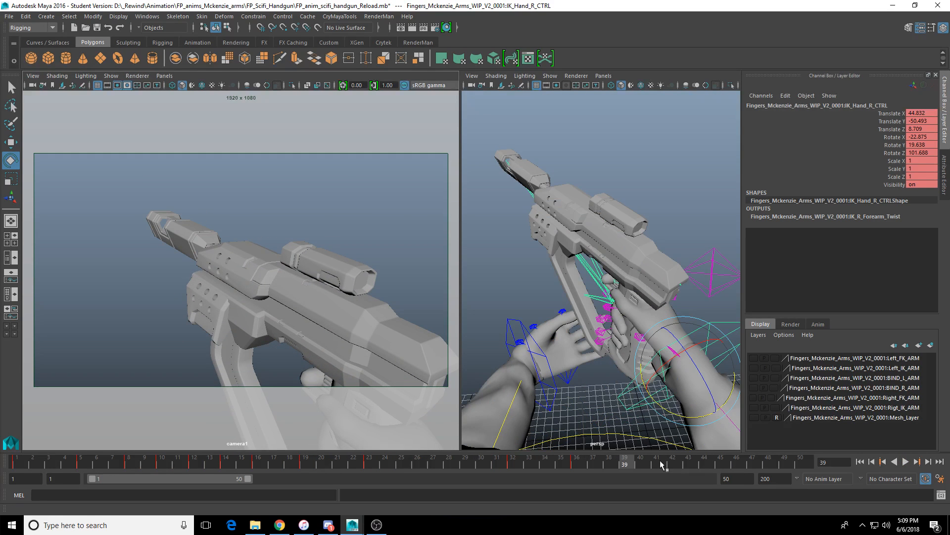
# Step: Delete the right hand IK control's key at frame 36, and review the motion from about frame 21 onward
pyautogui.click(576, 465)
pyautogui.rightClick(577, 465)
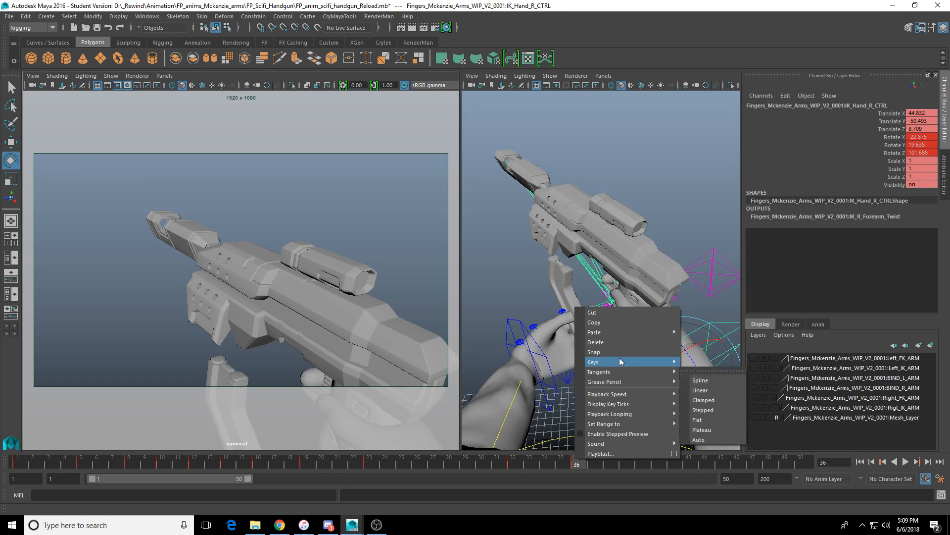
pyautogui.click(623, 341)
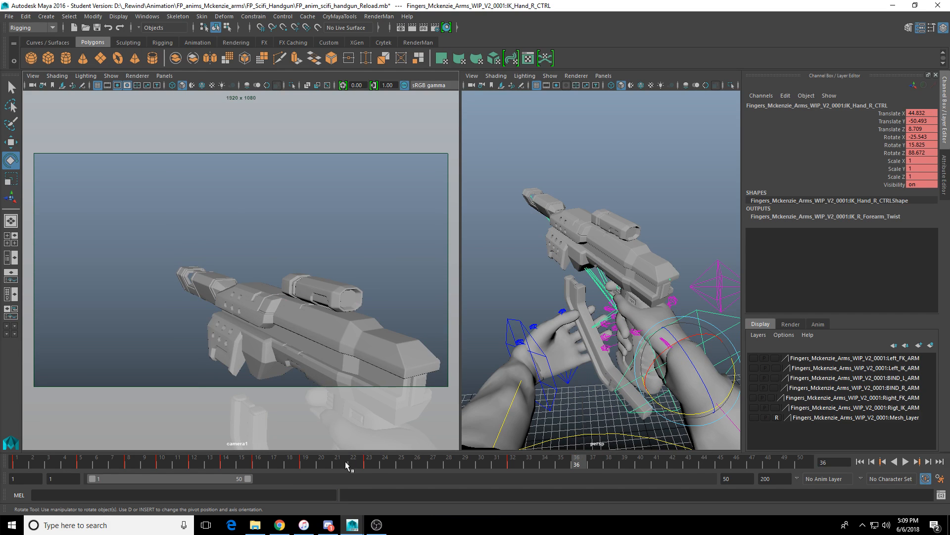
pyautogui.click(346, 463)
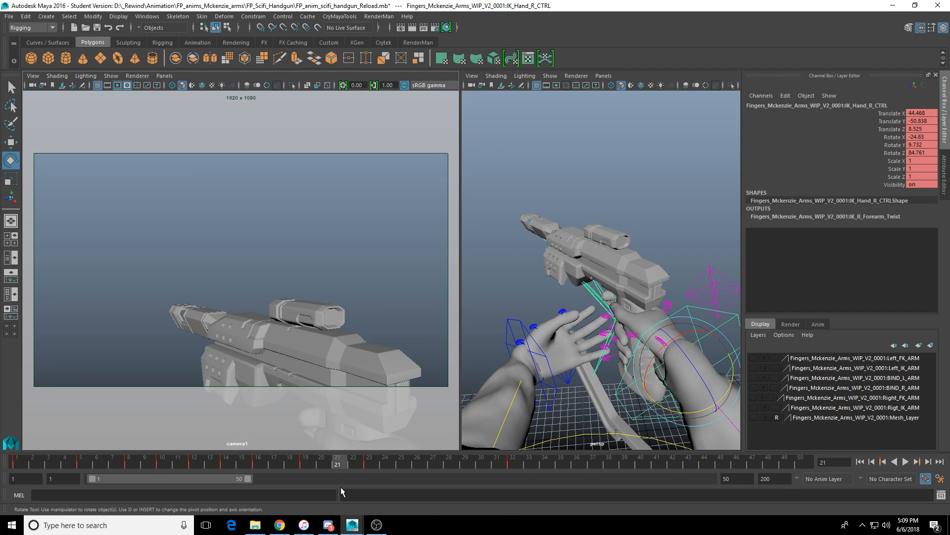
pyautogui.moveTo(333, 463); pyautogui.dragTo(480, 463)
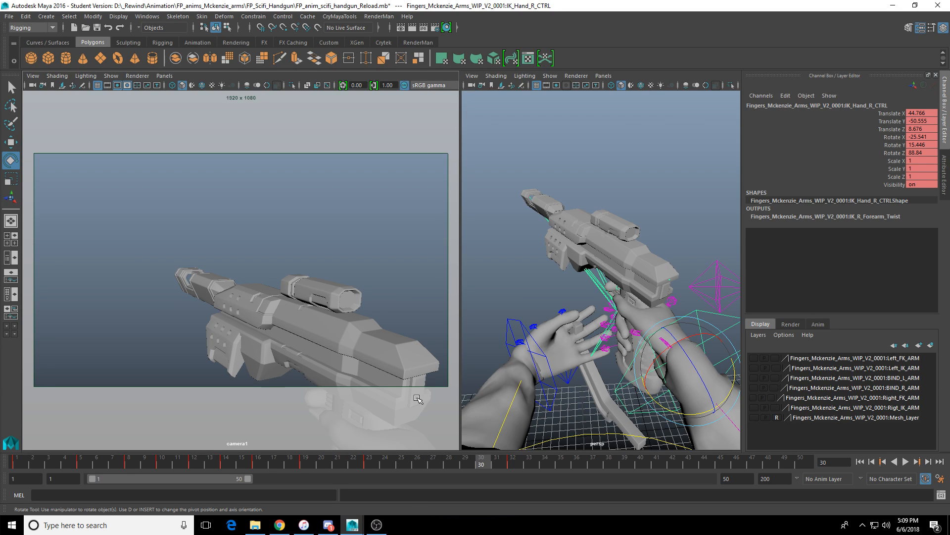
pyautogui.hotkey('alt', 'v')
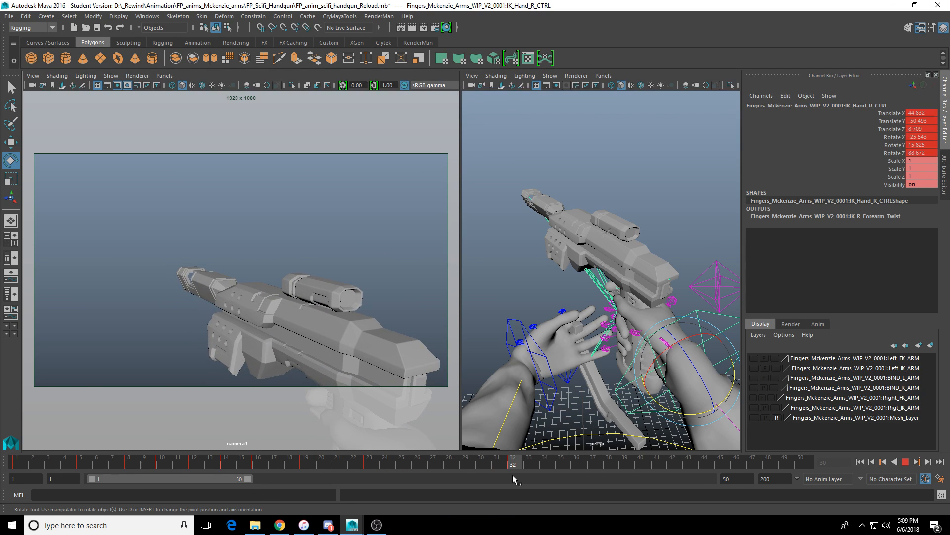
pyautogui.hotkey('alt', 'v')
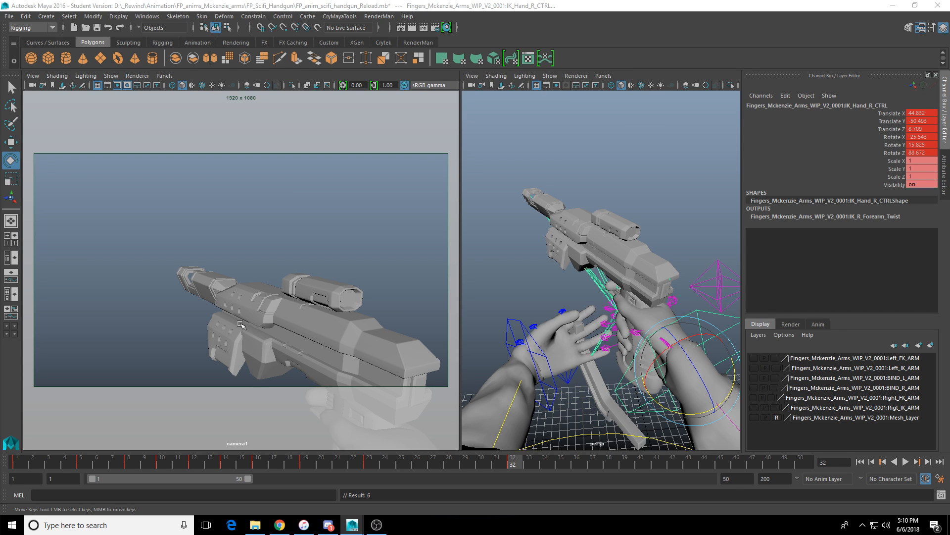
# Step: Review the hold in playback, and move the right hand IK control's key from frame 32 to frame 37
pyautogui.click(325, 307)
pyautogui.moveTo(384, 462); pyautogui.dragTo(340, 462)
pyautogui.click(906, 461)
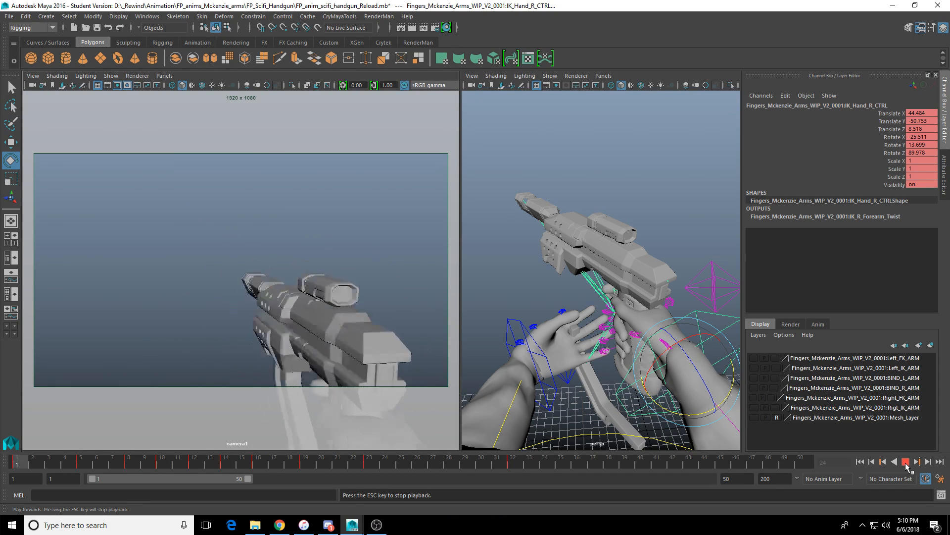
pyautogui.click(517, 467)
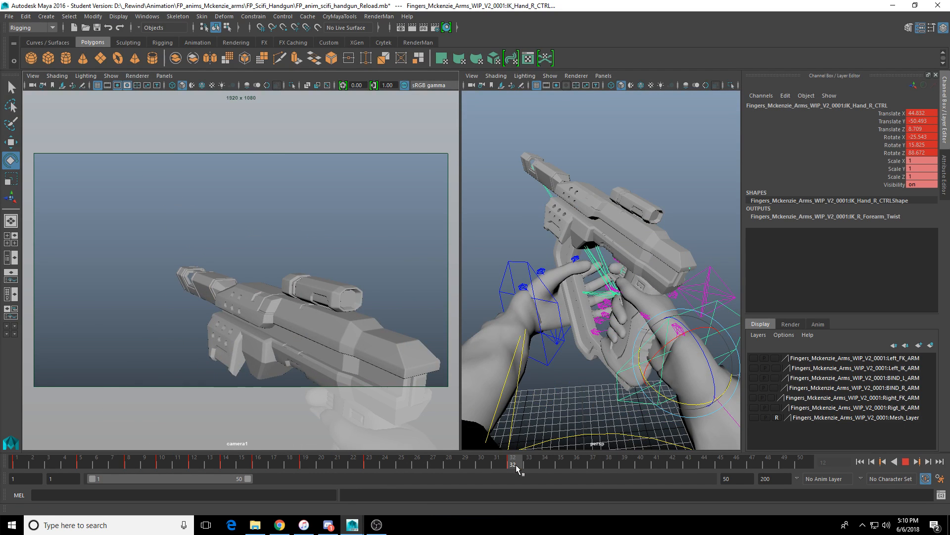
pyautogui.moveTo(516, 468); pyautogui.dragTo(608, 466)
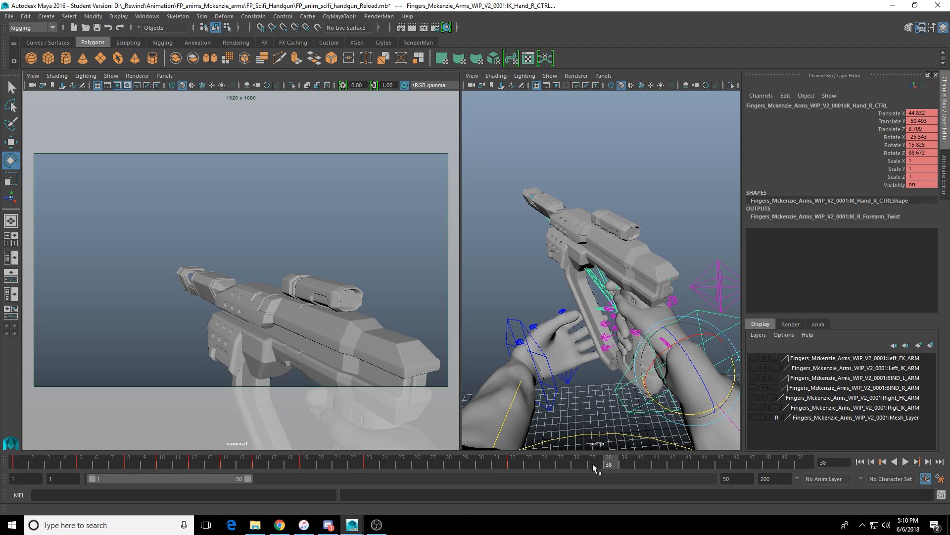
pyautogui.moveTo(497, 465)
pyautogui.keyDown('shift'); pyautogui.mouseDown()
pyautogui.moveTo(593, 463)
pyautogui.moveTo(549, 466)
pyautogui.moveTo(576, 466)
pyautogui.mouseUp(); pyautogui.keyUp('shift')
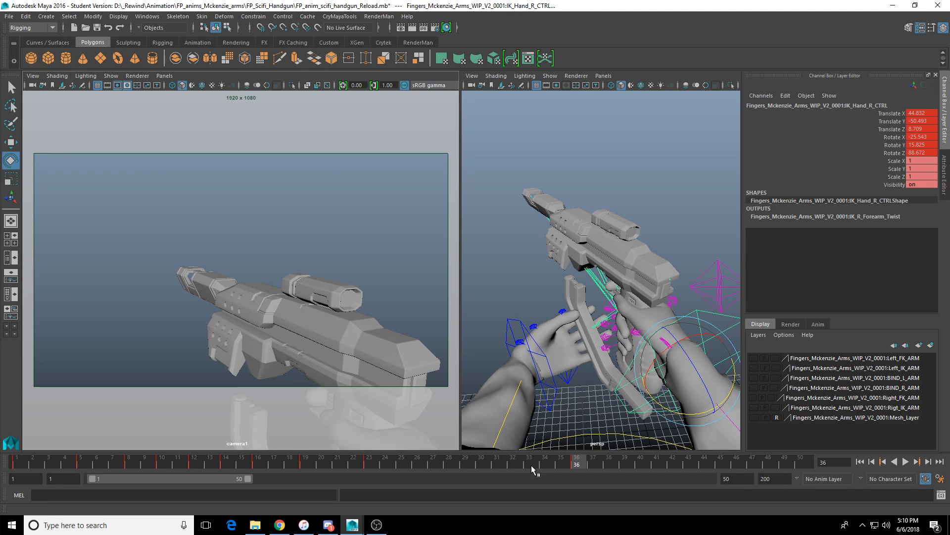
pyautogui.keyDown('shift'); pyautogui.moveTo(553, 464); pyautogui.dragTo(575, 471); pyautogui.keyUp('shift')
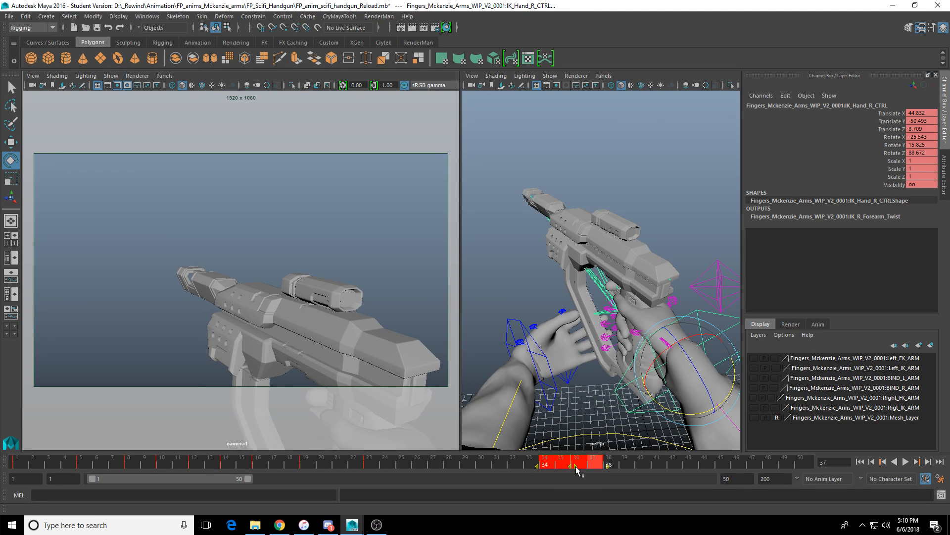
# Step: Shift the visible playback range to frames 9–58, and scrub and play the reload to check the retimed key
pyautogui.moveTo(482, 466); pyautogui.dragTo(354, 467)
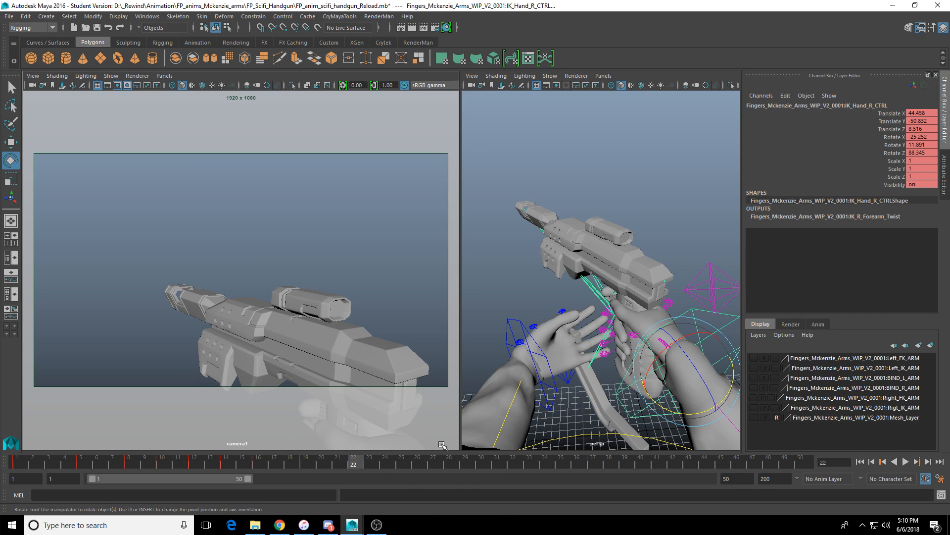
pyautogui.hotkey('alt', 'v')
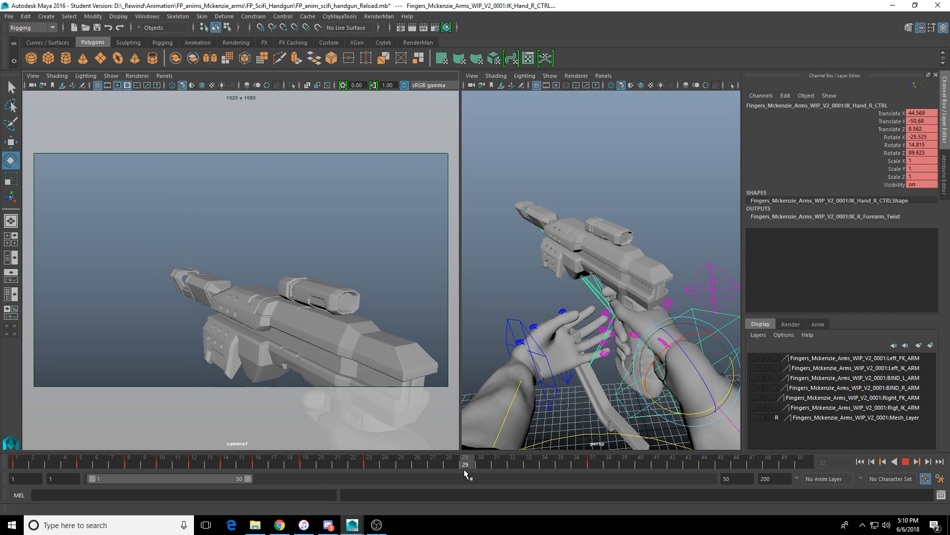
pyautogui.click(595, 468)
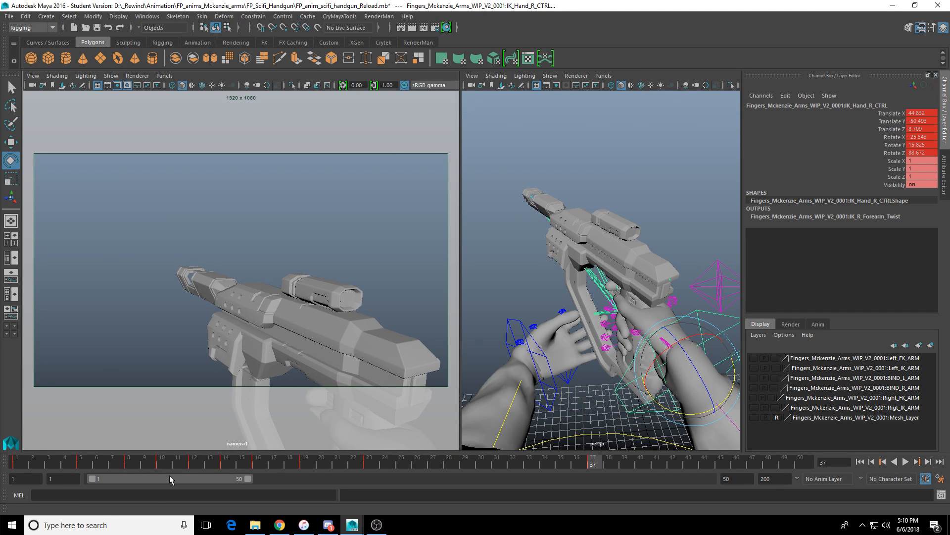
pyautogui.moveTo(169, 475); pyautogui.dragTo(195, 479)
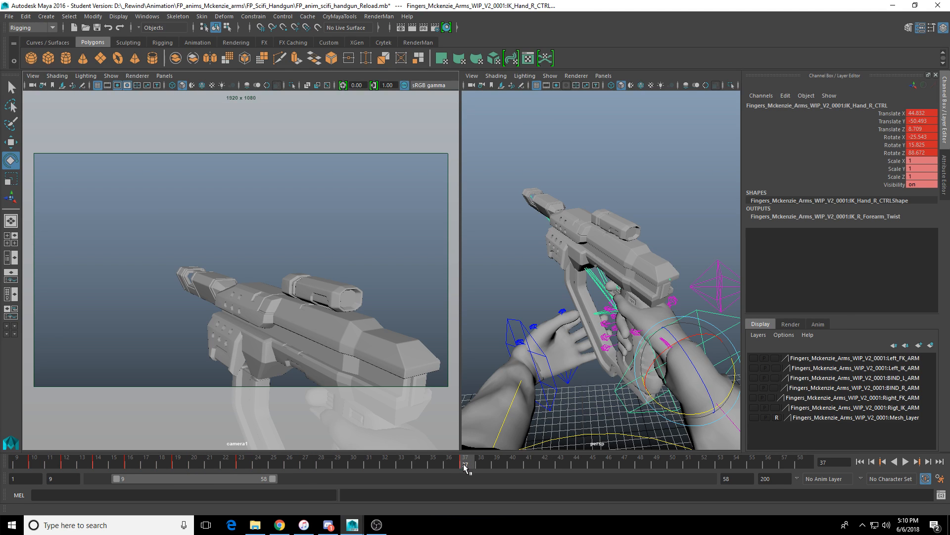
pyautogui.moveTo(469, 465); pyautogui.dragTo(195, 462)
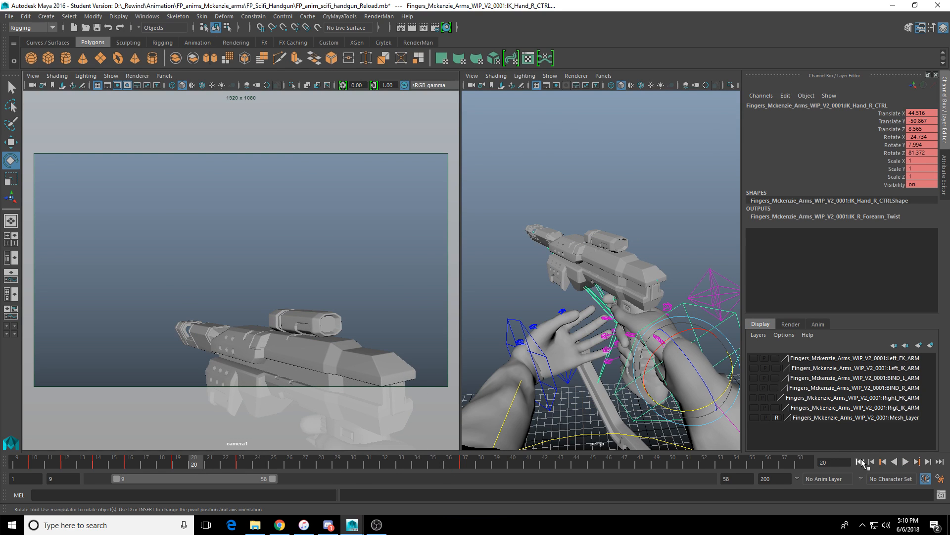
pyautogui.click(861, 462)
pyautogui.click(905, 461)
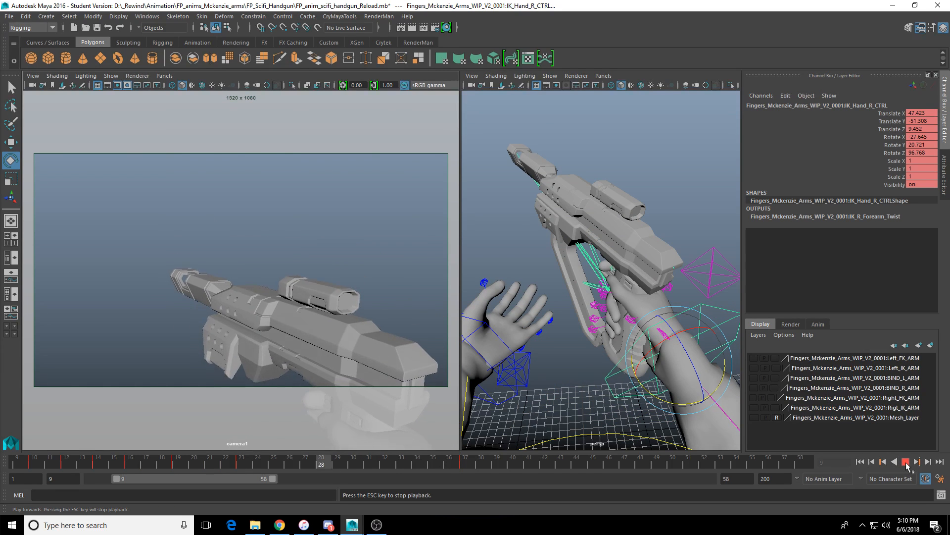
# Step: Rotate the right hand IK control at frame 37 to about 14.987 in Y, key it, and play the motion back
pyautogui.moveTo(339, 466); pyautogui.dragTo(470, 462)
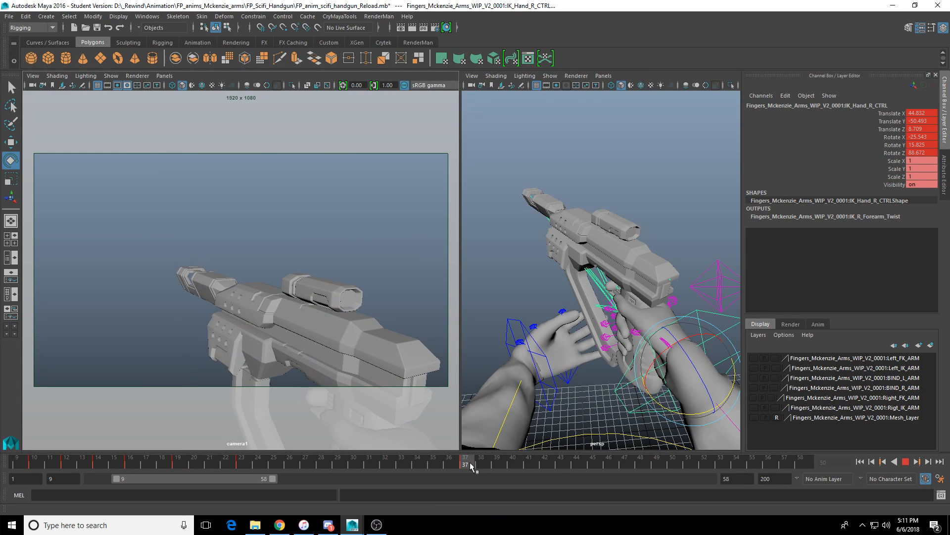
pyautogui.keyDown('alt'); pyautogui.moveTo(576, 366); pyautogui.dragTo(565, 391); pyautogui.keyUp('alt')
pyautogui.press('s')
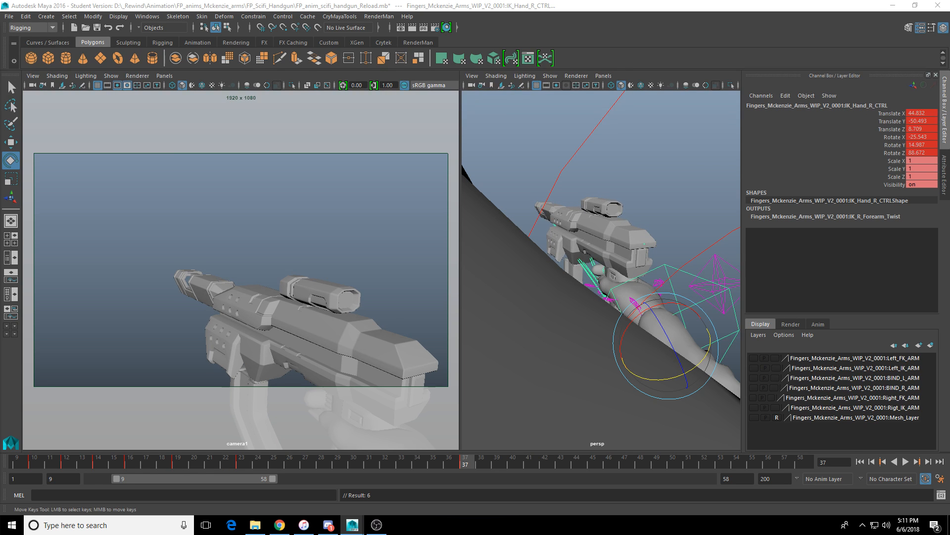
pyautogui.middleClick(313, 290)
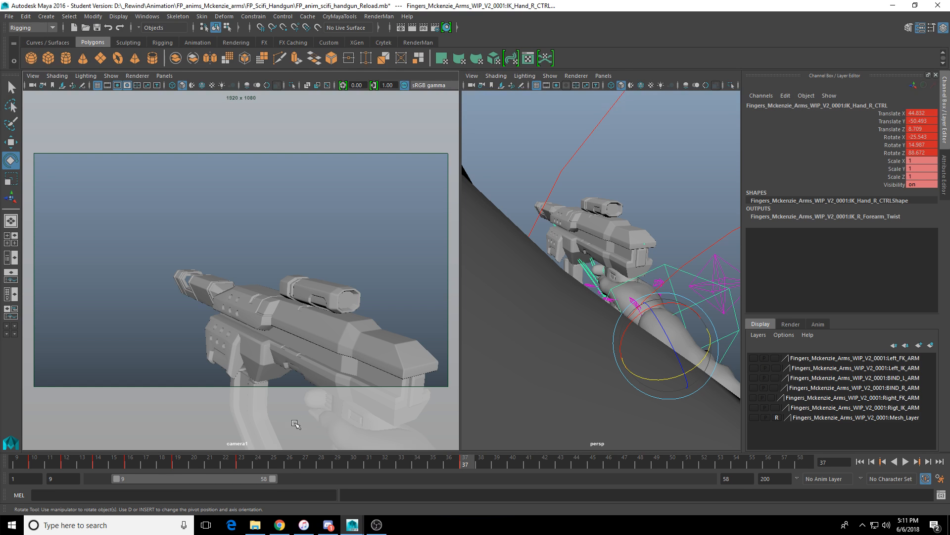
pyautogui.moveTo(280, 456); pyautogui.dragTo(263, 475)
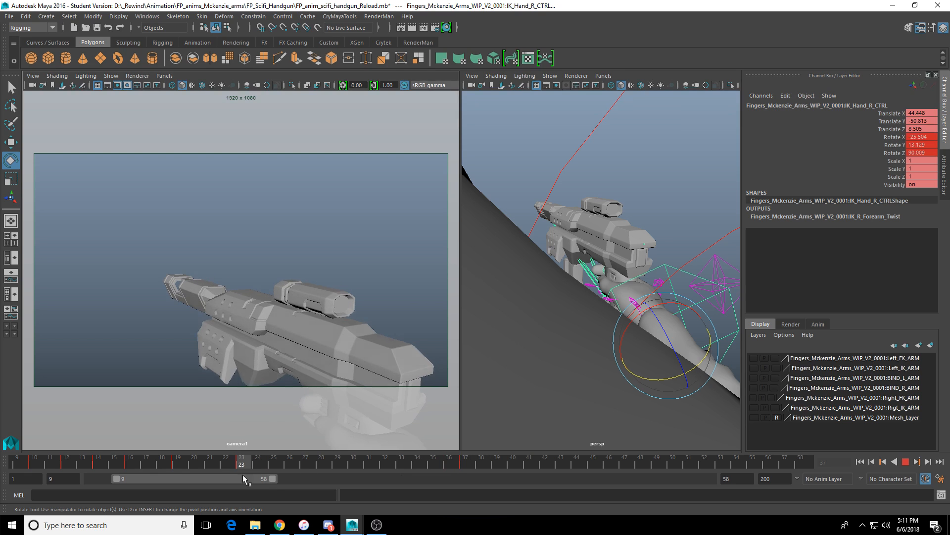
pyautogui.click(906, 461)
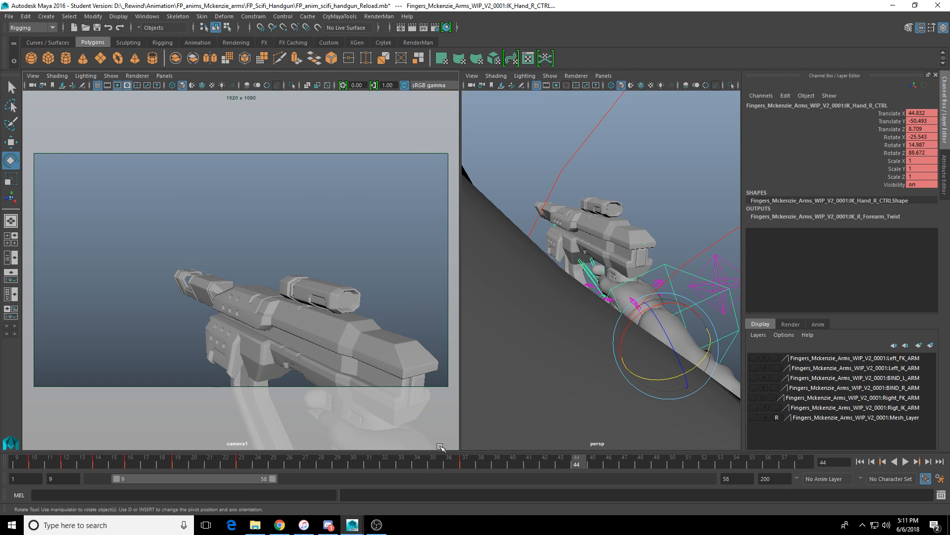
pyautogui.click(906, 461)
# Step: Try moving the right hand IK control at frame 37 to about 45.591, -50.417, 9.059, and undo that move
pyautogui.keyDown('alt'); pyautogui.moveTo(642, 305); pyautogui.dragTo(568, 319); pyautogui.keyUp('alt')
pyautogui.press('w')
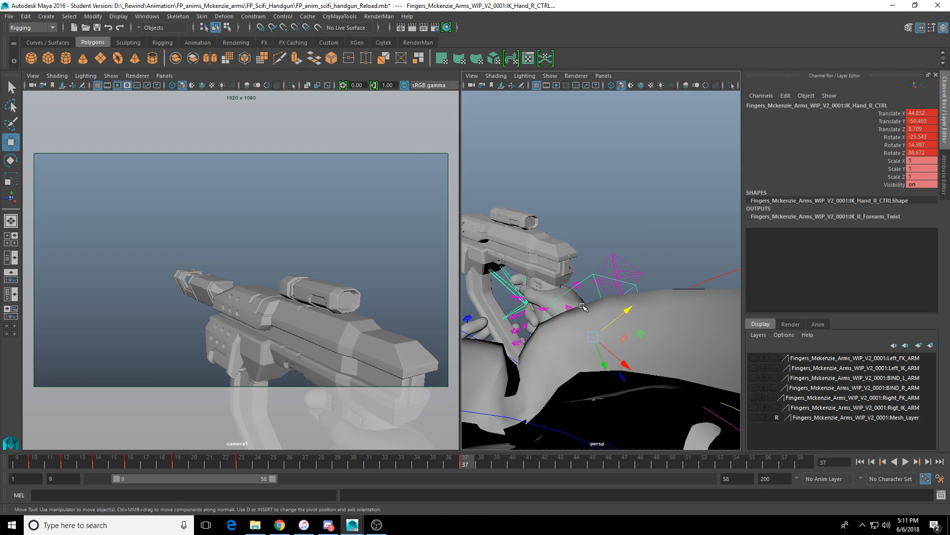
pyautogui.moveTo(602, 362); pyautogui.dragTo(600, 358)
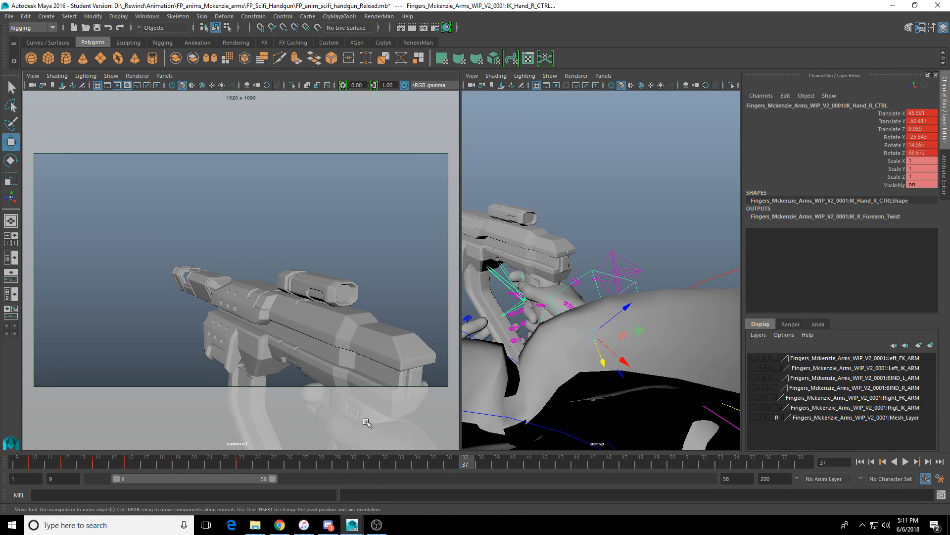
pyautogui.hotkey('alt', 'v')
pyautogui.hotkey('alt', 'v')
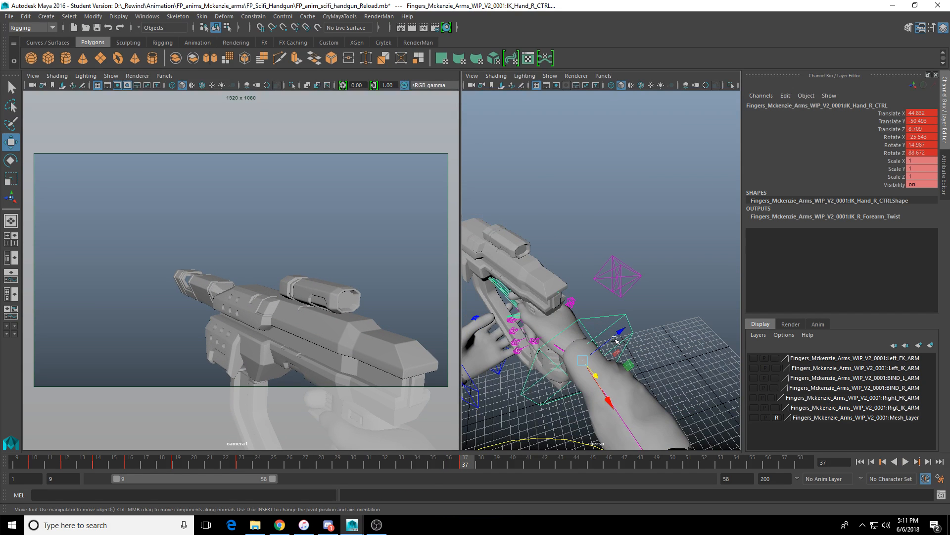
# Step: At frame 40, move the right hand IK control to about 47.523, -50.223, 9.948 and rotate it to about -24.872, 18.456, 91.237
pyautogui.keyDown('alt'); pyautogui.moveTo(626, 349); pyautogui.dragTo(574, 349); pyautogui.keyUp('alt')
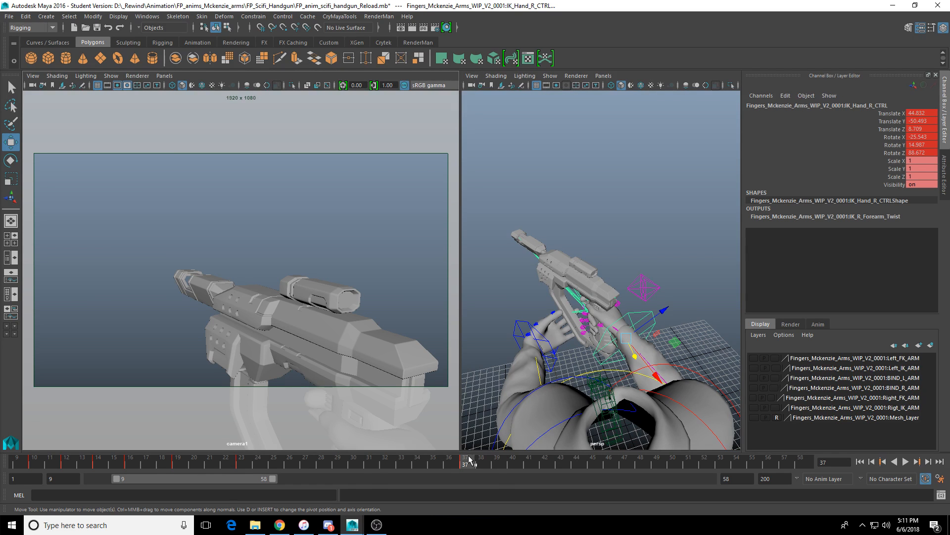
pyautogui.moveTo(469, 460); pyautogui.dragTo(497, 463)
pyautogui.click(512, 465)
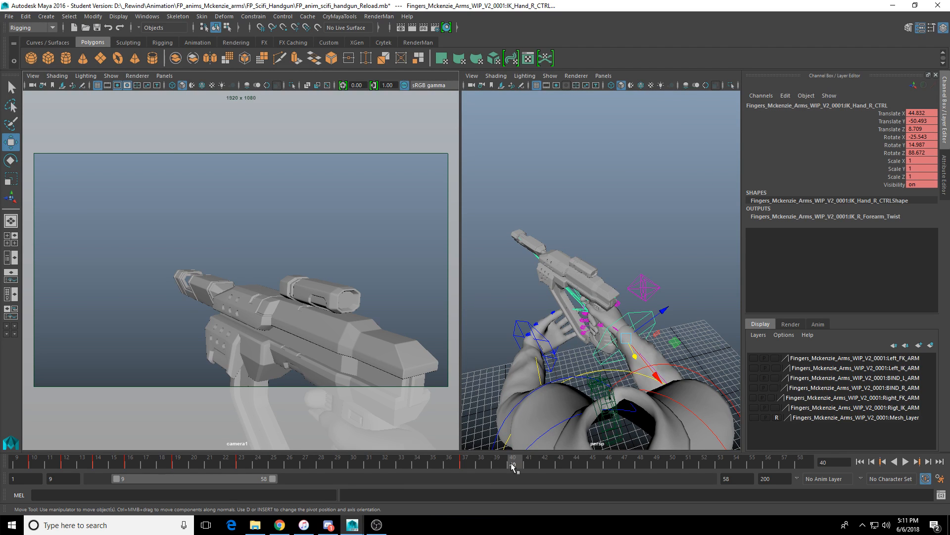
pyautogui.click(529, 464)
pyautogui.keyDown('alt'); pyautogui.moveTo(589, 259); pyautogui.dragTo(644, 248); pyautogui.keyUp('alt')
pyautogui.moveTo(500, 460)
pyautogui.mouseDown()
pyautogui.moveTo(449, 461)
pyautogui.moveTo(490, 464)
pyautogui.mouseUp()
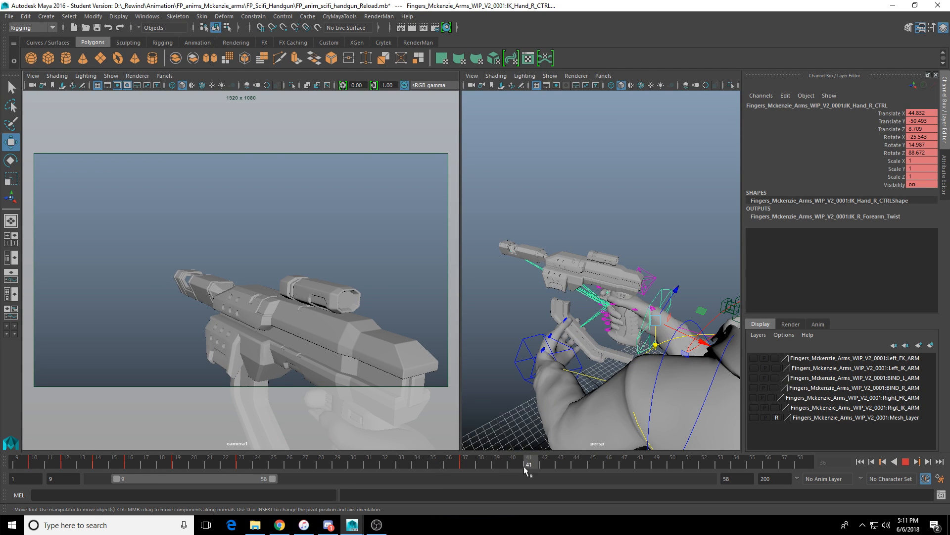
pyautogui.moveTo(518, 467)
pyautogui.mouseDown()
pyautogui.moveTo(526, 465)
pyautogui.moveTo(515, 465)
pyautogui.mouseUp()
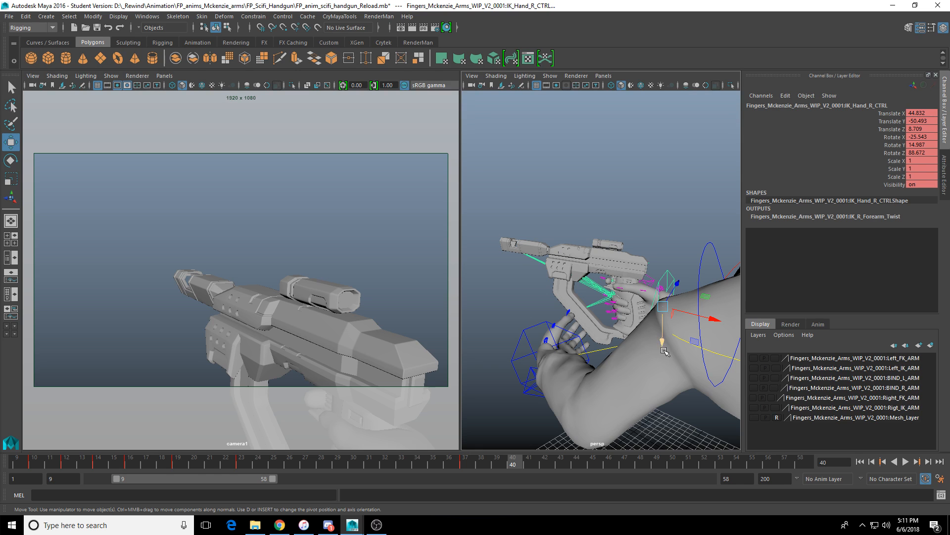
pyautogui.moveTo(665, 351); pyautogui.dragTo(618, 348)
pyautogui.press('e')
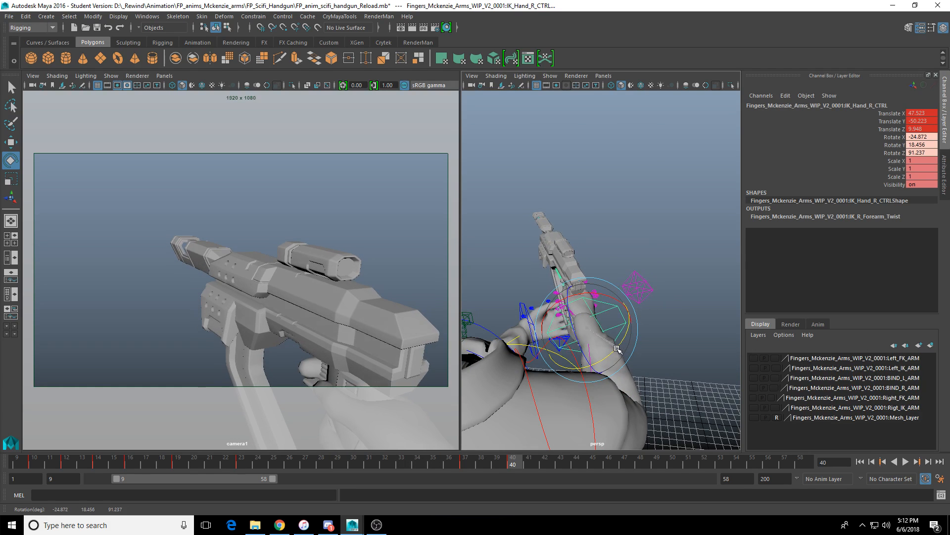
# Step: Play and scrub the motion leading into frame 40 to check the gun hand's new pose
pyautogui.hotkey('alt', 'v')
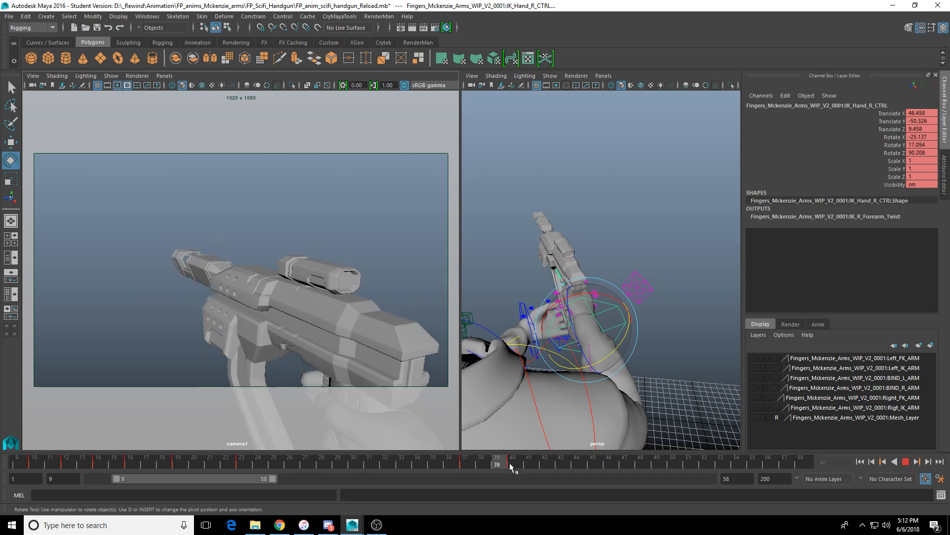
pyautogui.click(456, 466)
pyautogui.keyDown('alt'); pyautogui.moveTo(603, 354); pyautogui.dragTo(524, 370); pyautogui.keyUp('alt')
pyautogui.moveTo(434, 468); pyautogui.dragTo(521, 464)
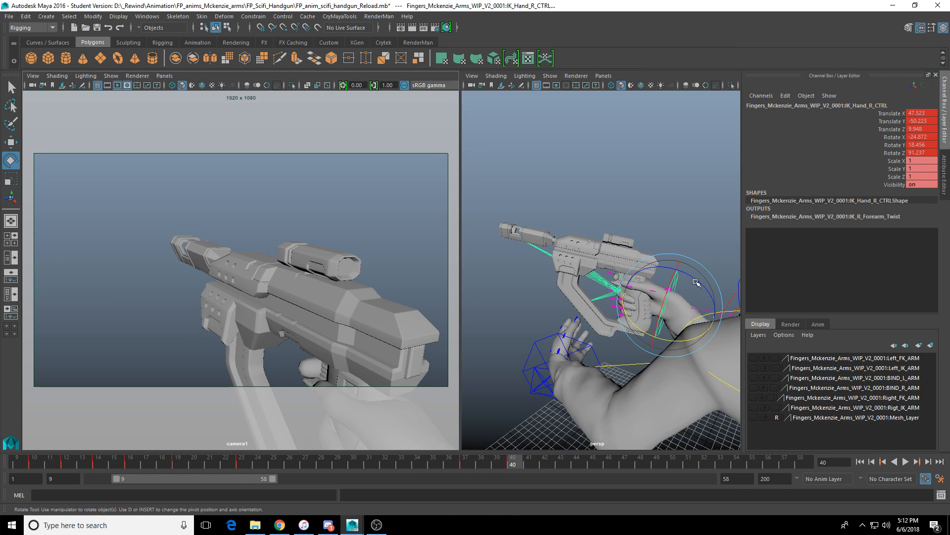
# Step: At frame 40, rotate the right hand IK control to about -23.618, 22.796, 95.105 and move it to about 48.11, -50.069, 10.19
pyautogui.moveTo(698, 281); pyautogui.dragTo(697, 300)
pyautogui.moveTo(664, 355); pyautogui.dragTo(659, 354)
pyautogui.press('w')
pyautogui.keyDown('alt'); pyautogui.moveTo(680, 299); pyautogui.dragTo(683, 273); pyautogui.keyUp('alt')
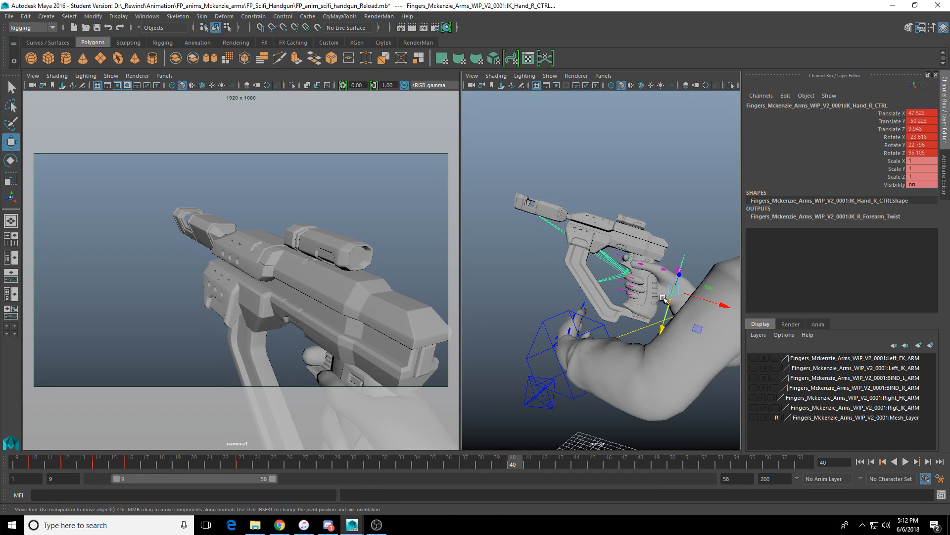
pyautogui.moveTo(660, 327); pyautogui.dragTo(661, 325)
pyautogui.middleClick(445, 406)
pyautogui.moveTo(458, 464); pyautogui.dragTo(510, 461)
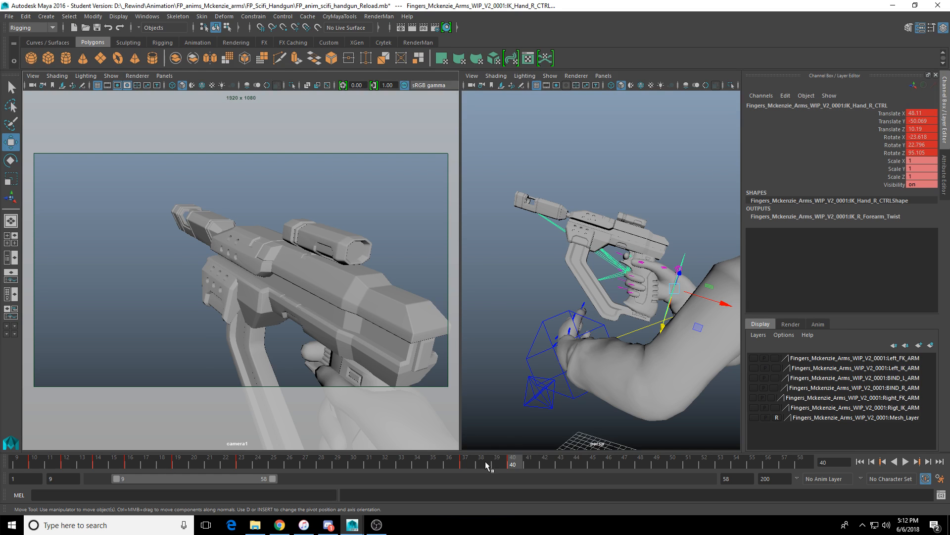
# Step: Play and scrub the motion around frames 40 to 42 to check the gun hand's adjusted pose
pyautogui.hotkey('alt', 'v')
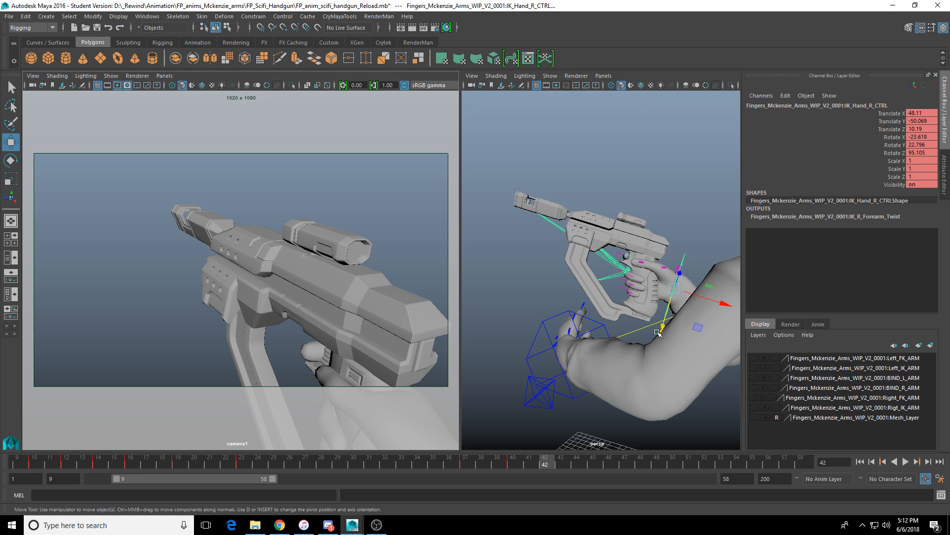
pyautogui.keyDown('alt'); pyautogui.moveTo(525, 396); pyautogui.dragTo(508, 406); pyautogui.keyUp('alt')
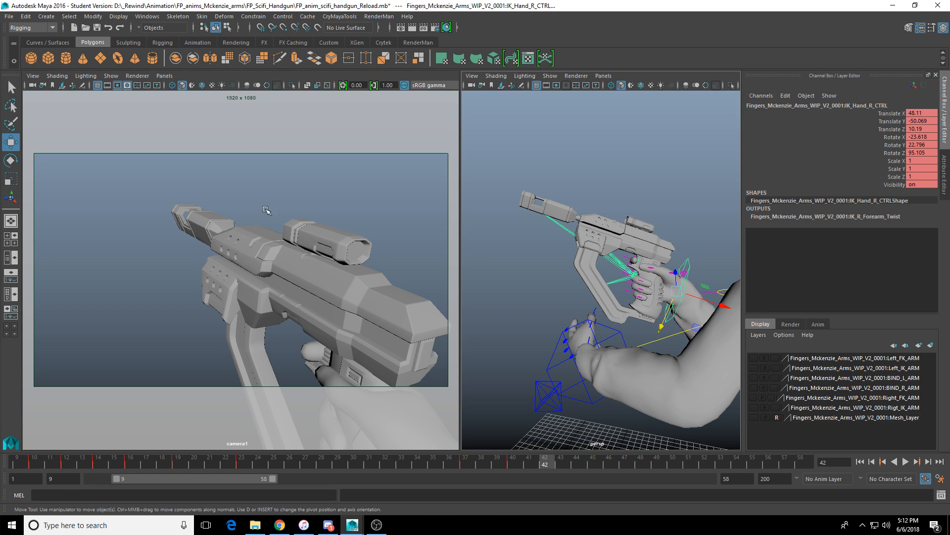
pyautogui.keyDown('alt'); pyautogui.moveTo(643, 369); pyautogui.dragTo(659, 358); pyautogui.keyUp('alt')
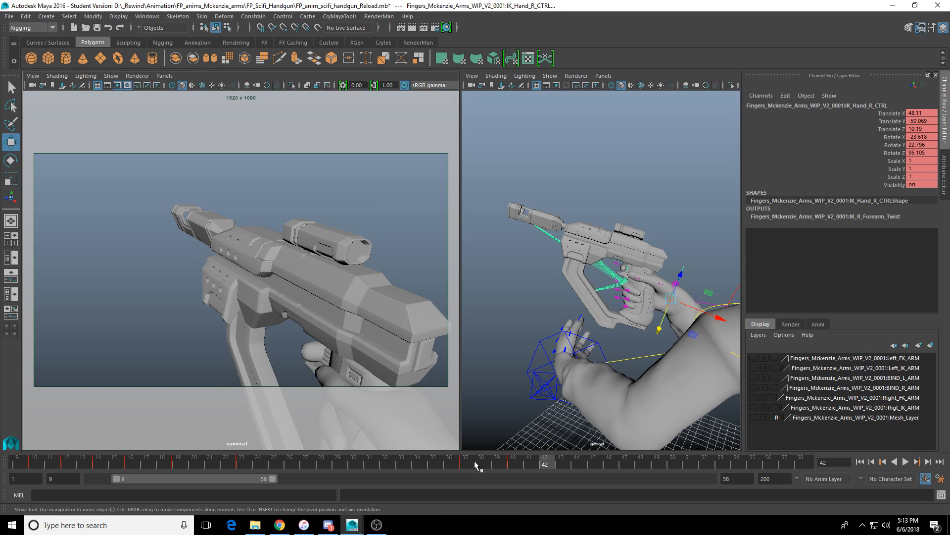
pyautogui.hotkey('alt', 'v')
pyautogui.hotkey('alt', 'v')
pyautogui.moveTo(558, 466); pyautogui.dragTo(525, 470)
pyautogui.hotkey('alt', 'v')
# Step: At frame 42, move the right hand IK control to about 45.904, -50.649, 9.283 and rotate it to about -21.434, 22.951, 95.829
pyautogui.click(551, 468)
pyautogui.moveTo(658, 331); pyautogui.dragTo(675, 308)
pyautogui.press('e')
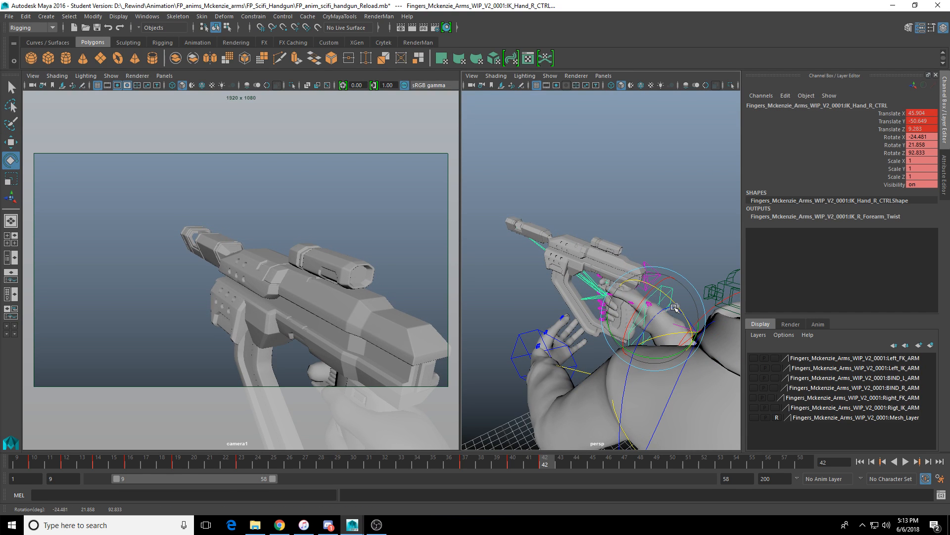
pyautogui.hotkey('shift', 'e')
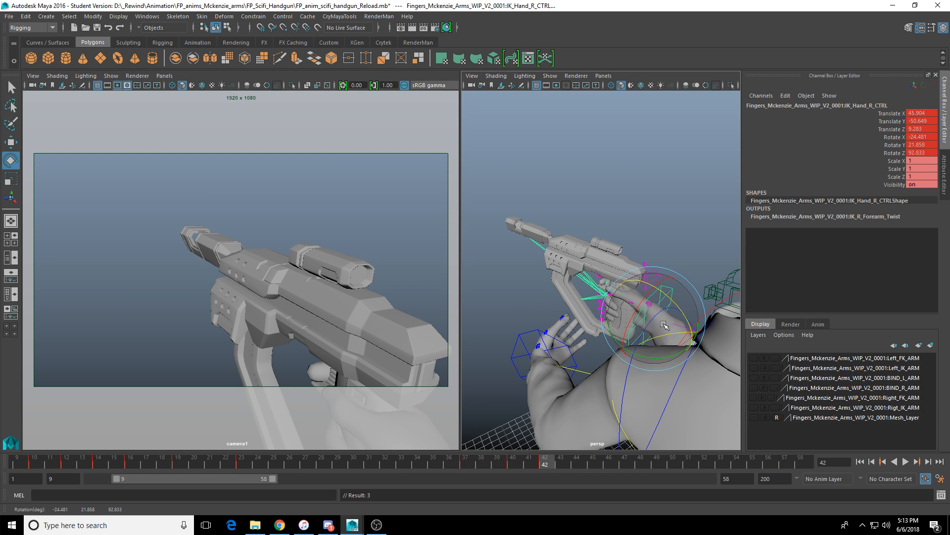
pyautogui.moveTo(676, 306); pyautogui.dragTo(641, 303)
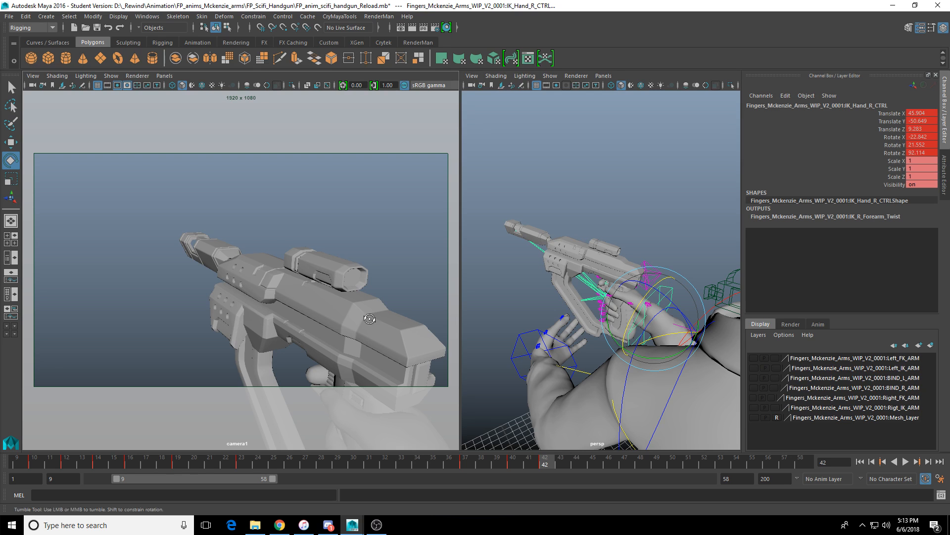
pyautogui.moveTo(453, 465); pyautogui.dragTo(544, 469)
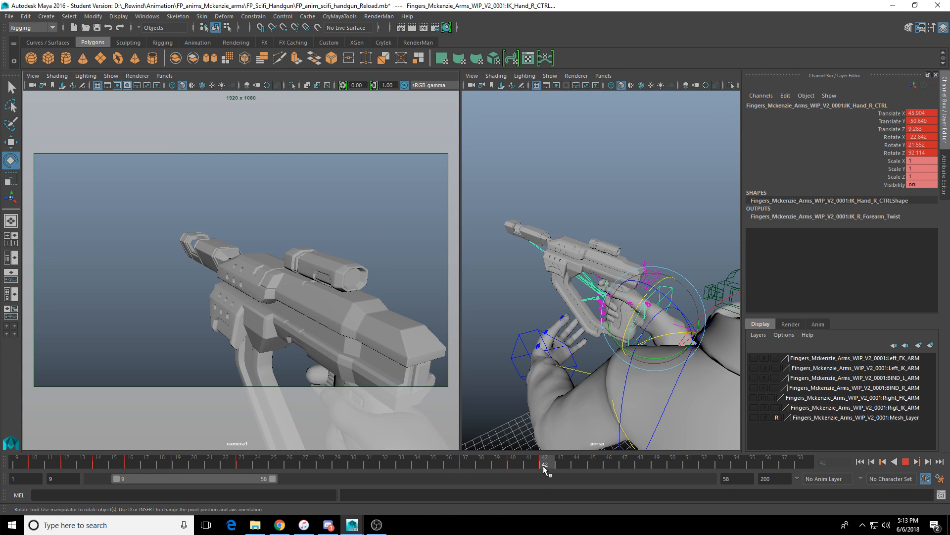
pyautogui.moveTo(684, 317); pyautogui.dragTo(688, 299)
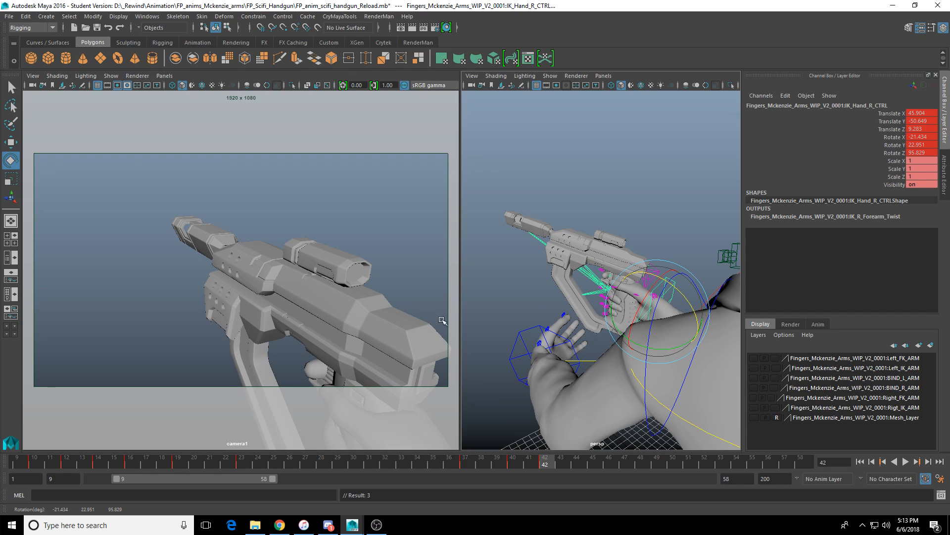
pyautogui.moveTo(458, 461); pyautogui.dragTo(540, 465)
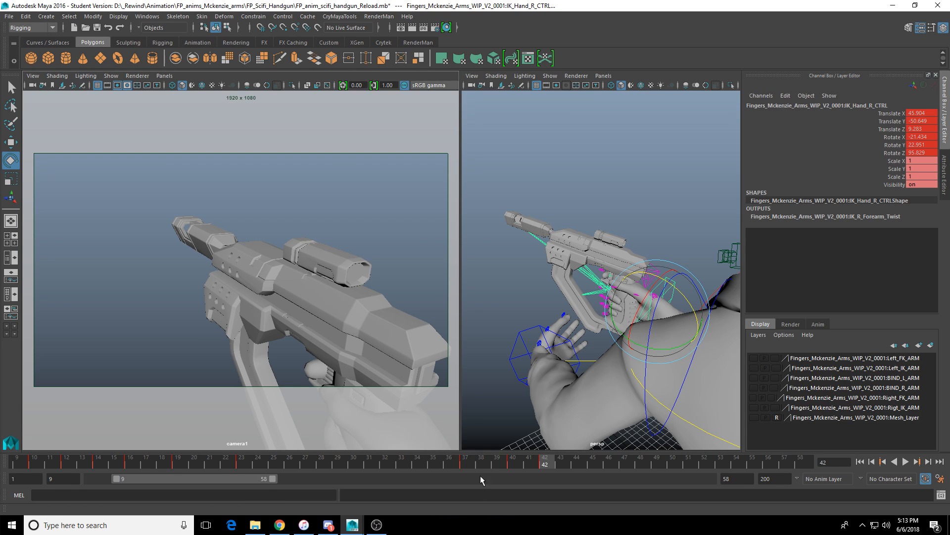
pyautogui.hotkey('alt', 'v')
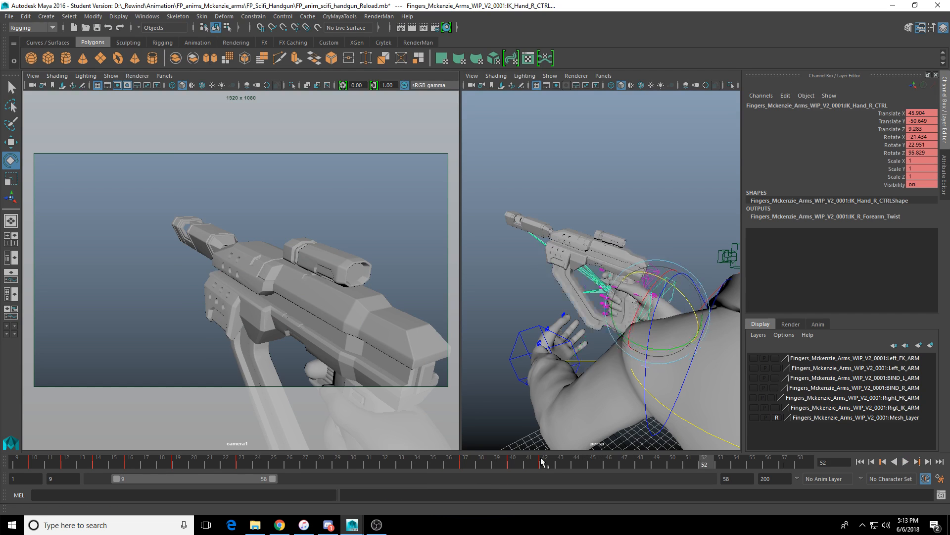
# Step: Return to frame 40 and set a key on the right hand IK control
pyautogui.click(512, 470)
pyautogui.moveTo(513, 466)
pyautogui.mouseDown()
pyautogui.moveTo(533, 465)
pyautogui.moveTo(512, 465)
pyautogui.mouseUp()
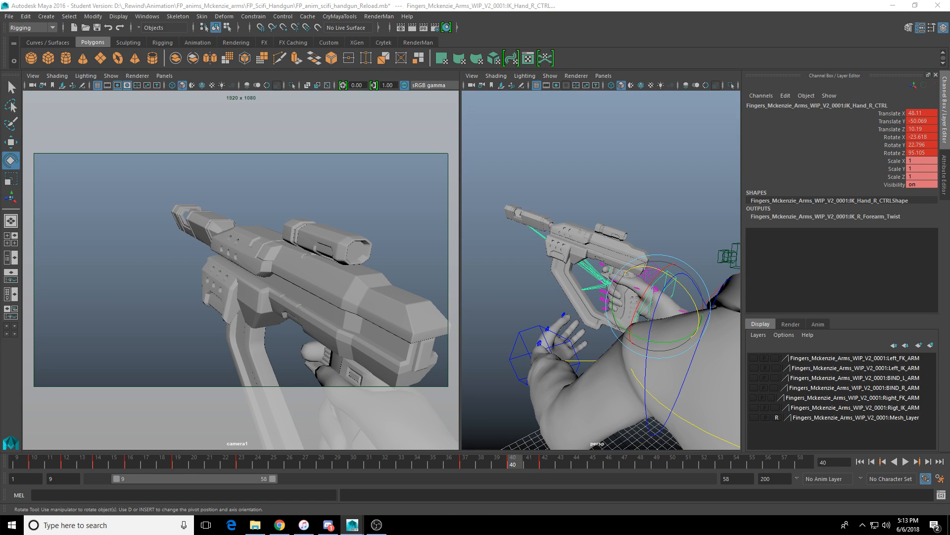
pyautogui.press('s')
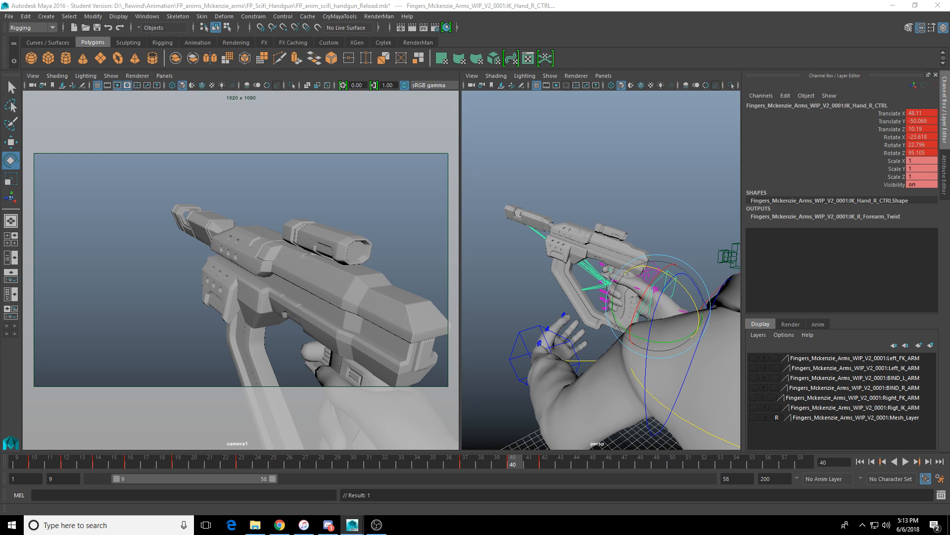
pyautogui.middleClick(404, 385)
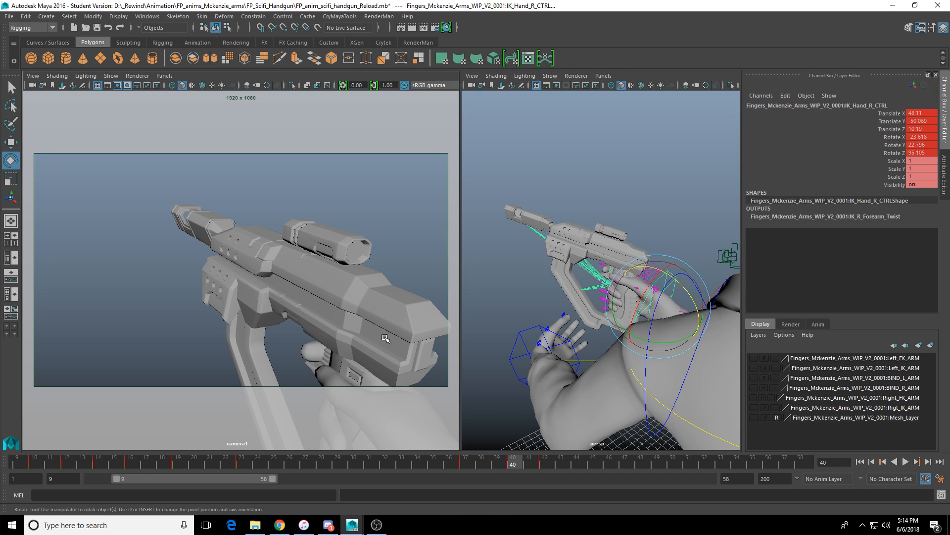
# Step: Play and scrub the motion from frame 36 to 42, examining the gun hand up close
pyautogui.hotkey('alt', 'v')
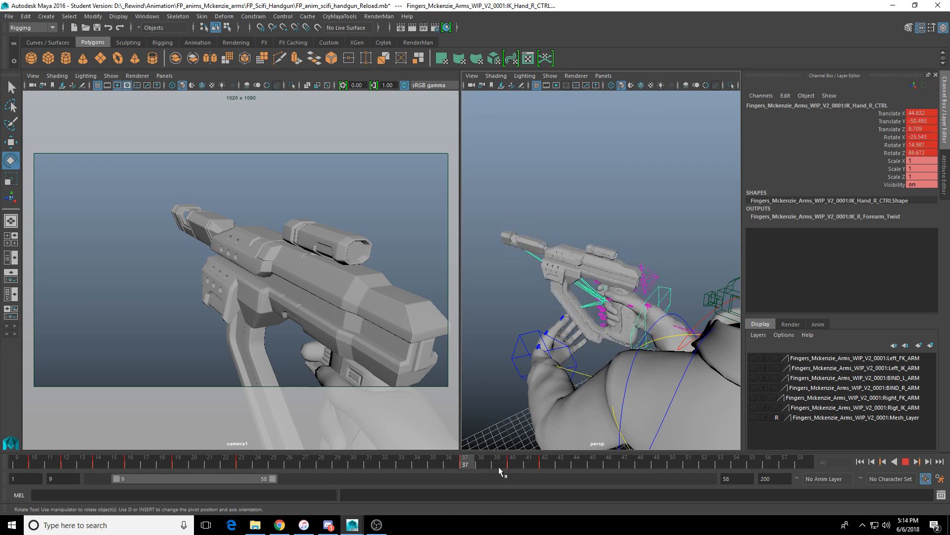
pyautogui.middleClick(450, 441)
pyautogui.moveTo(448, 464); pyautogui.dragTo(540, 472)
pyautogui.scroll(4, 621, 336)
pyautogui.scroll(3, 621, 336)
pyautogui.scroll(-3, 578, 393)
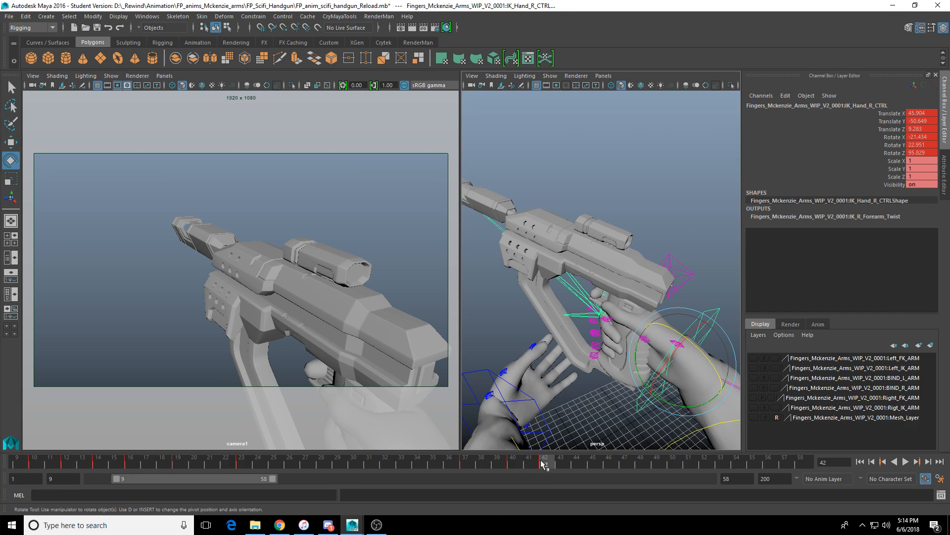
# Step: At frame 46, move the right hand IK control to about 48.323, -50.021, 10.176 and rotate it to about -19.933, 29.48, 92.181
pyautogui.hotkey('alt', 'v')
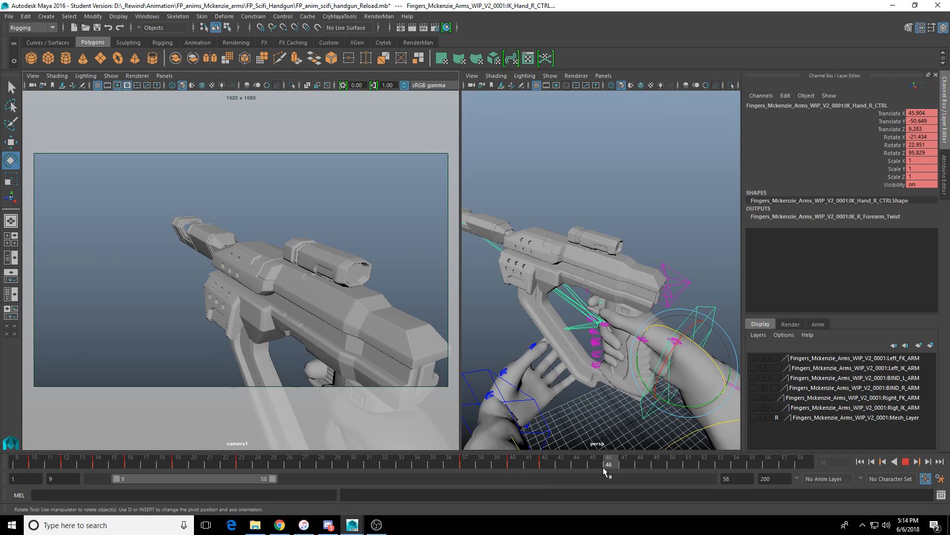
pyautogui.hotkey('alt', 'v')
pyautogui.press('w')
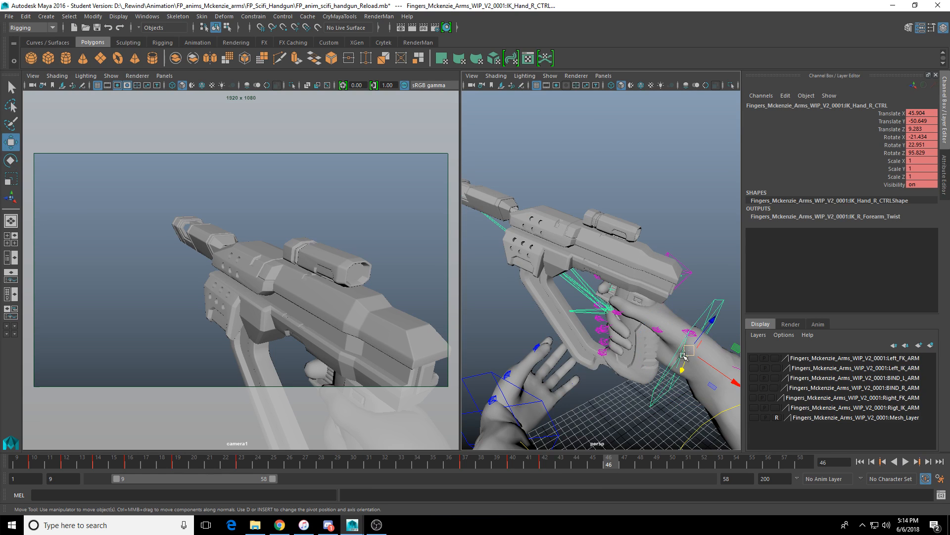
pyautogui.moveTo(682, 370); pyautogui.dragTo(631, 302)
pyautogui.press('e')
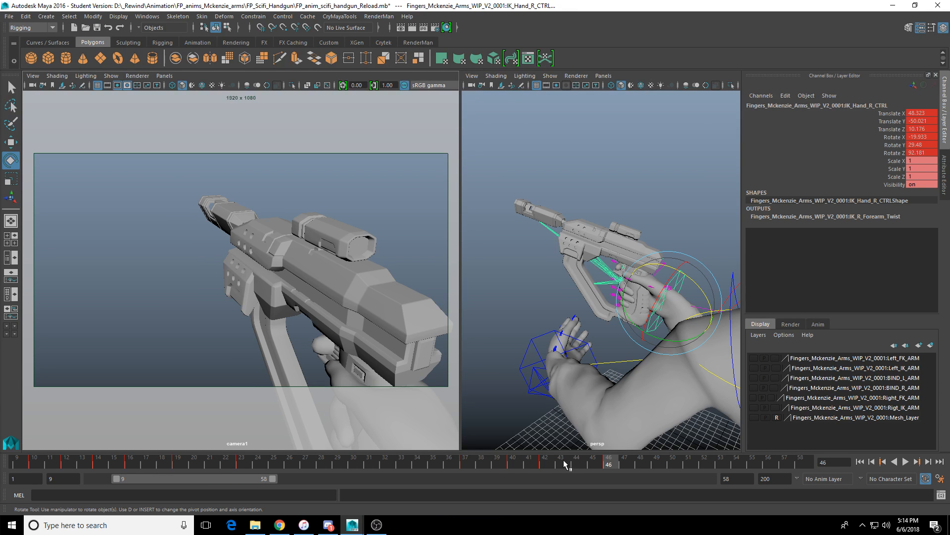
pyautogui.click(513, 464)
pyautogui.click(454, 464)
pyautogui.moveTo(463, 463); pyautogui.dragTo(655, 467)
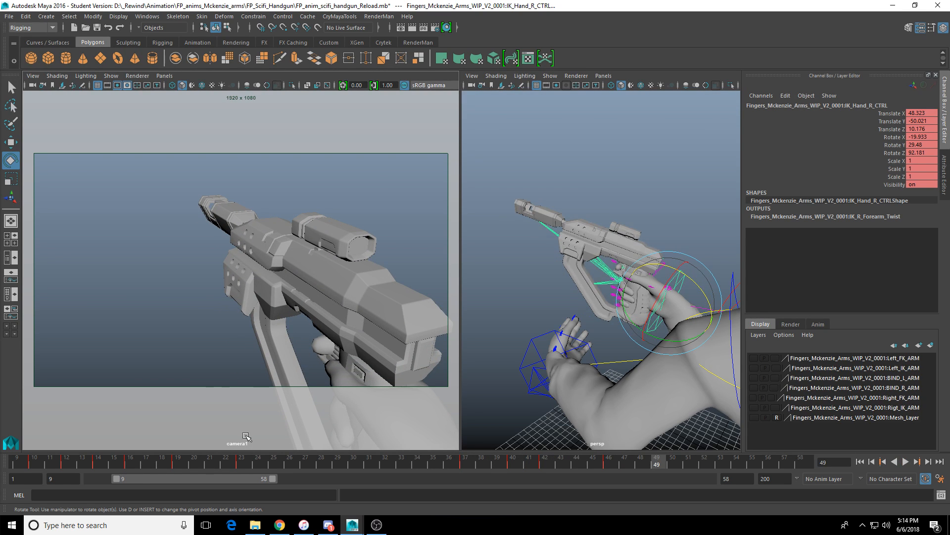
# Step: Extend the playback range back to frame 1 and paste the right hand IK control's frame 1 key at frame 52
pyautogui.moveTo(120, 479); pyautogui.dragTo(30, 480)
pyautogui.click(17, 465)
pyautogui.rightClick(18, 465)
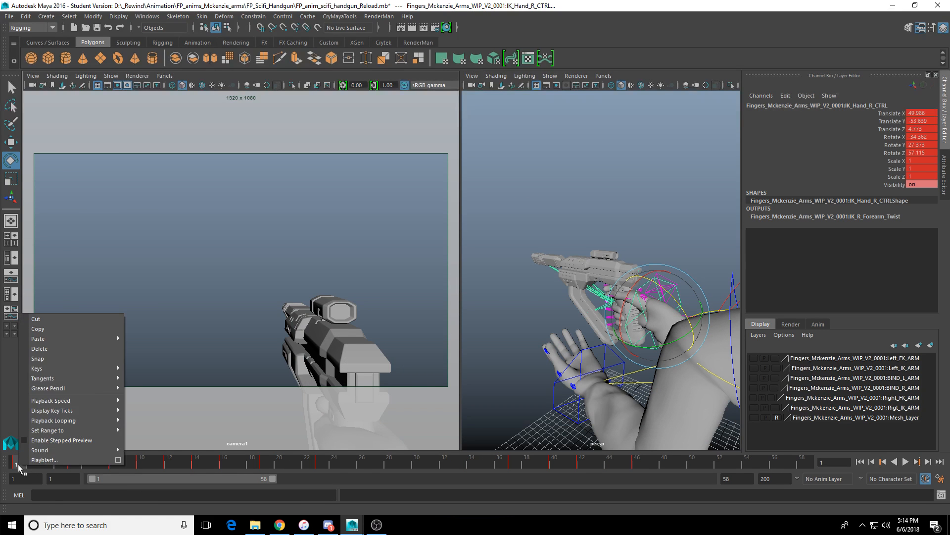
pyautogui.click(68, 329)
pyautogui.moveTo(544, 464); pyautogui.dragTo(721, 458)
pyautogui.rightClick(720, 458)
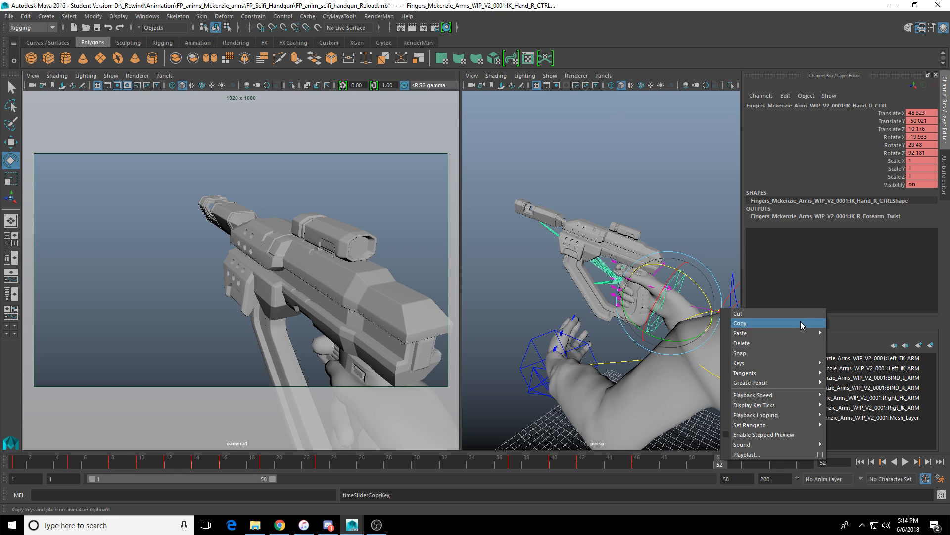
pyautogui.click(839, 341)
pyautogui.keyDown('shift'); pyautogui.moveTo(712, 467); pyautogui.dragTo(746, 465); pyautogui.keyUp('shift')
# Step: Scrub and play the reload to check the gun hand's return to the rest pose
pyautogui.click(691, 466)
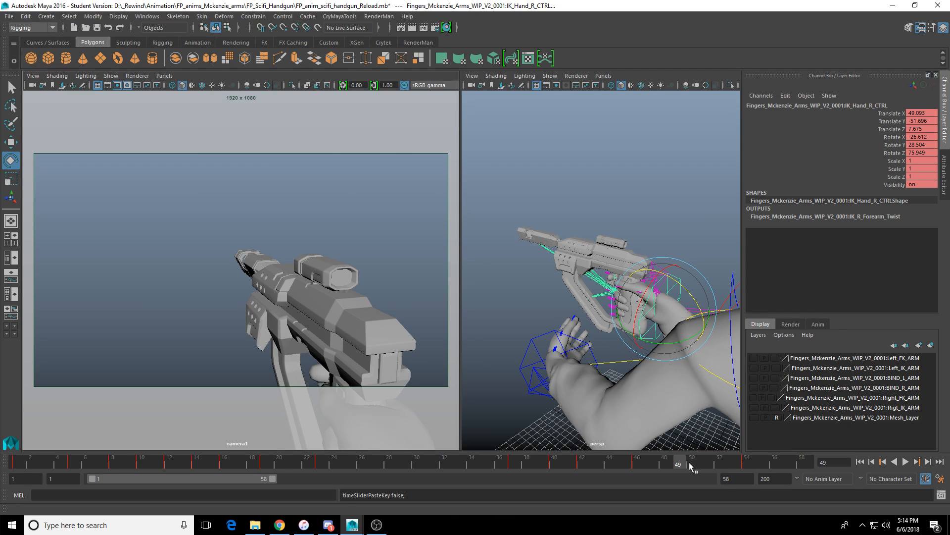
pyautogui.moveTo(689, 462); pyautogui.dragTo(393, 464)
pyautogui.click(906, 462)
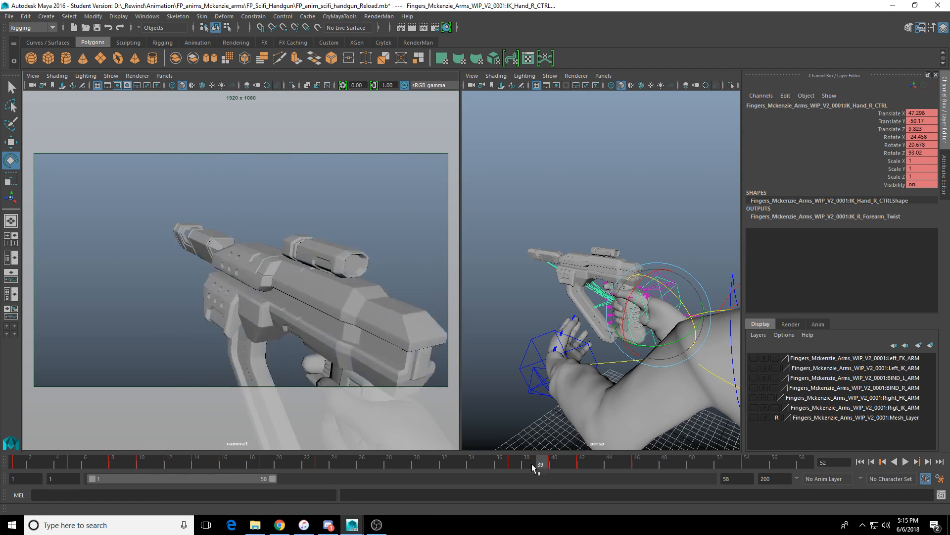
pyautogui.click(582, 463)
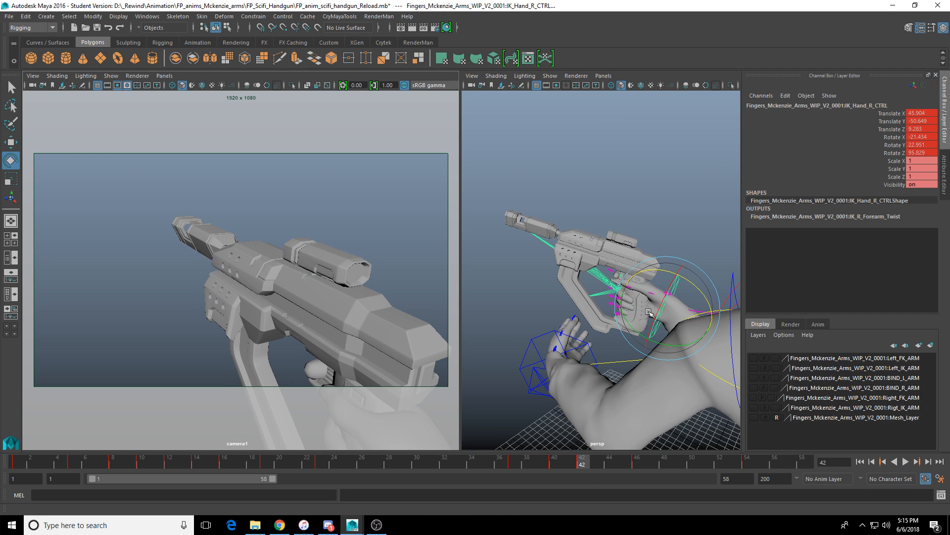
pyautogui.moveTo(700, 272); pyautogui.dragTo(645, 290)
pyautogui.middleClick(436, 315)
# Step: At frame 46, rotate the right hand IK control to about -24.793, 30.25, 94.716 and key it
pyautogui.moveTo(502, 462); pyautogui.dragTo(637, 467)
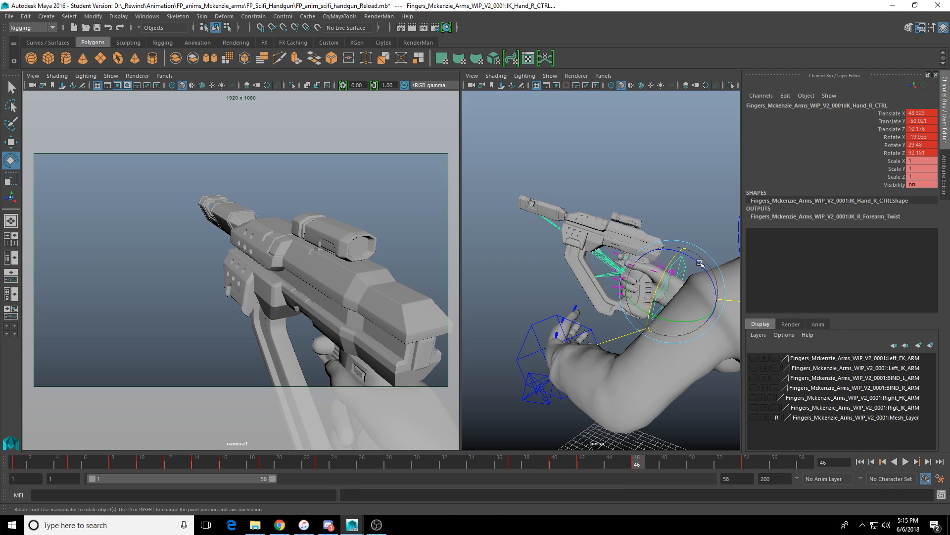
pyautogui.moveTo(701, 264); pyautogui.dragTo(673, 276)
pyautogui.press('s')
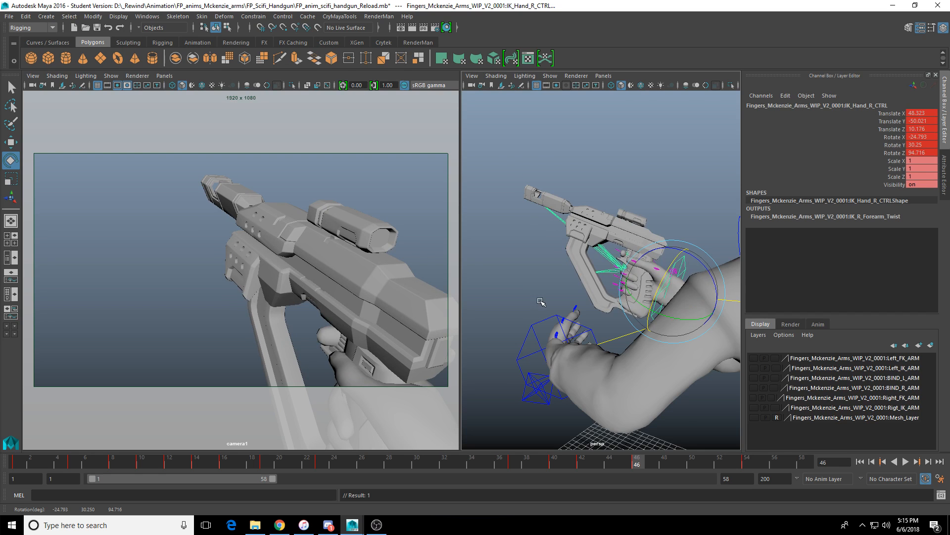
# Step: Show the perspective view in wireframe and key the gun's left magazine latch joint at frame 46
pyautogui.scroll(6, 589, 247)
pyautogui.scroll(-2, 554, 311)
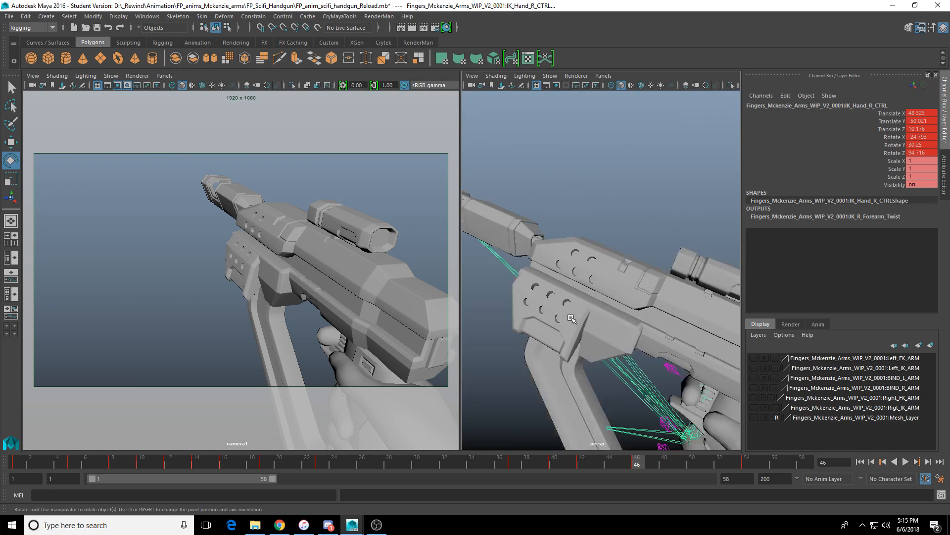
pyautogui.press('4')
pyautogui.moveTo(555, 311)
pyautogui.keyDown('alt'); pyautogui.mouseDown()
pyautogui.moveTo(509, 308)
pyautogui.moveTo(550, 312)
pyautogui.mouseUp(); pyautogui.keyUp('alt')
pyautogui.click(504, 298)
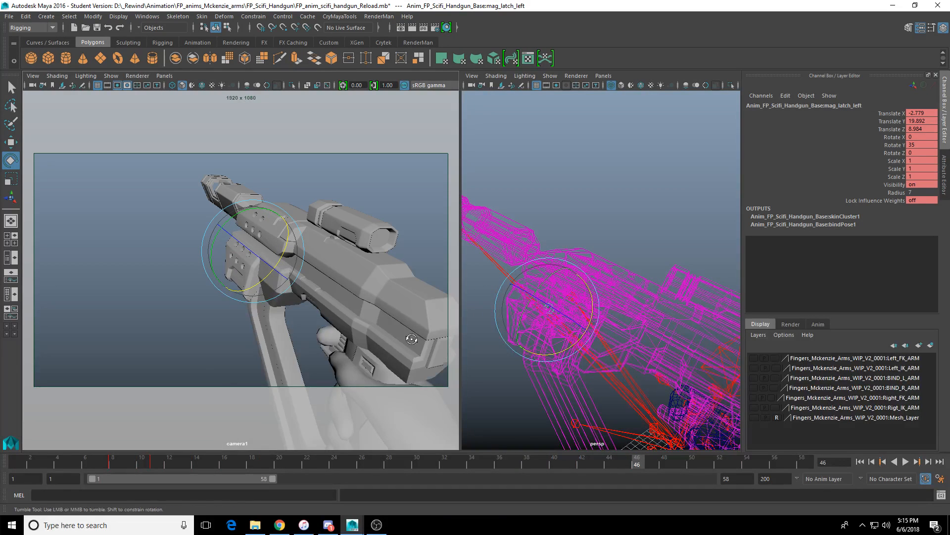
pyautogui.hotkey('alt', 'v')
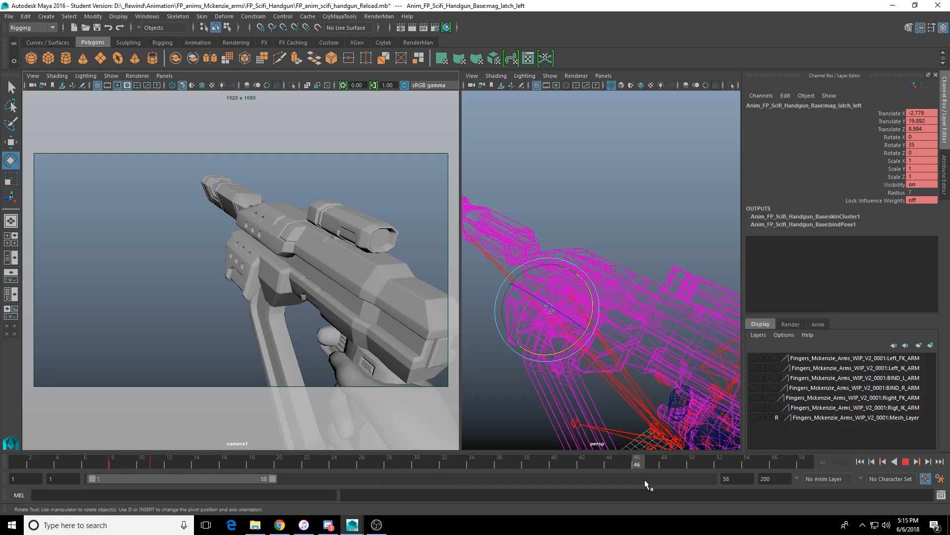
pyautogui.hotkey('alt', 'v')
pyautogui.press('s')
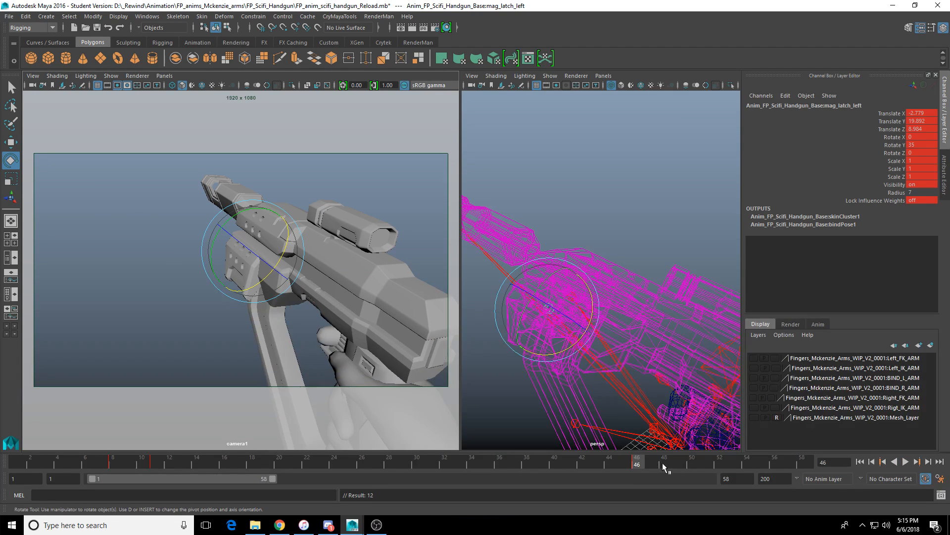
# Step: Play the reload, stop at frame 49 and set the left magazine latch joint's Rotate Y to 0
pyautogui.hotkey('alt', 'v')
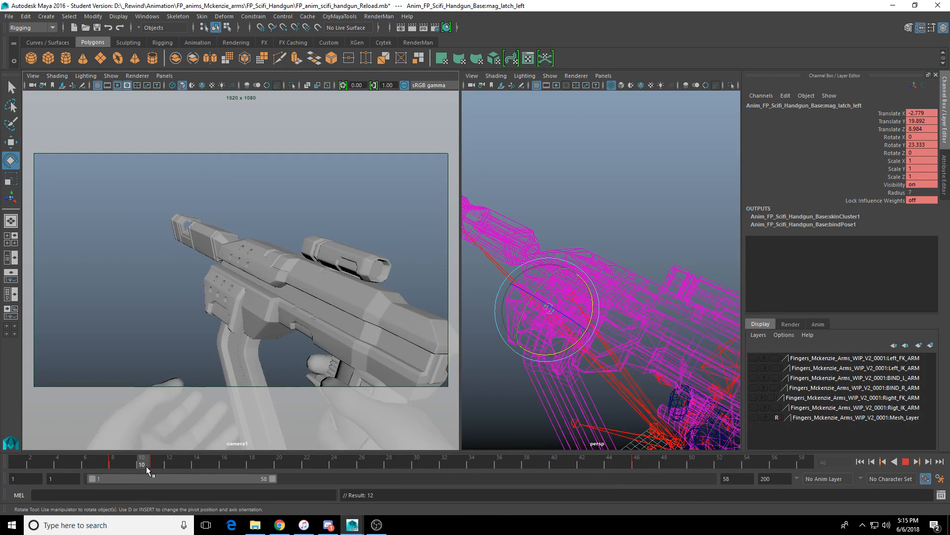
pyautogui.hotkey('alt', 'v')
pyautogui.moveTo(640, 462); pyautogui.dragTo(679, 463)
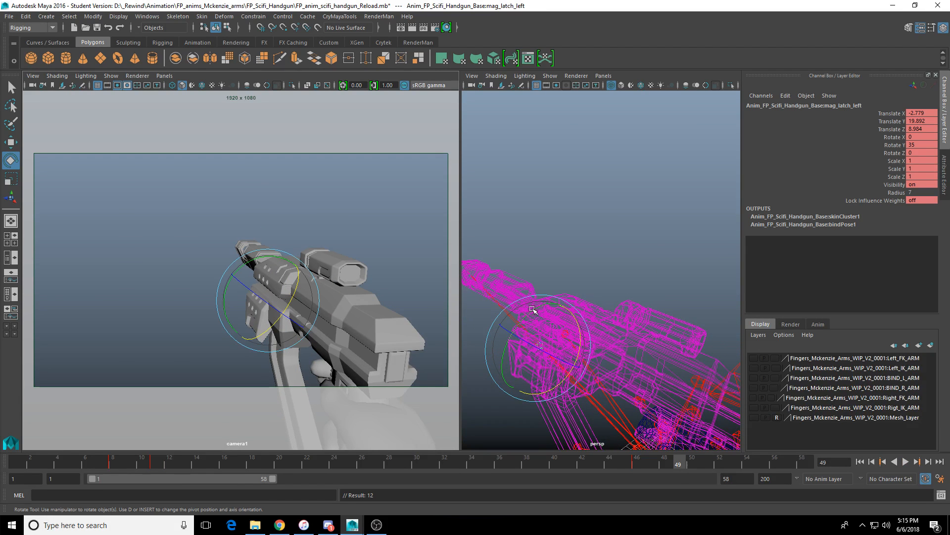
pyautogui.moveTo(535, 313); pyautogui.dragTo(524, 346)
pyautogui.click(924, 144)
pyautogui.write('0')
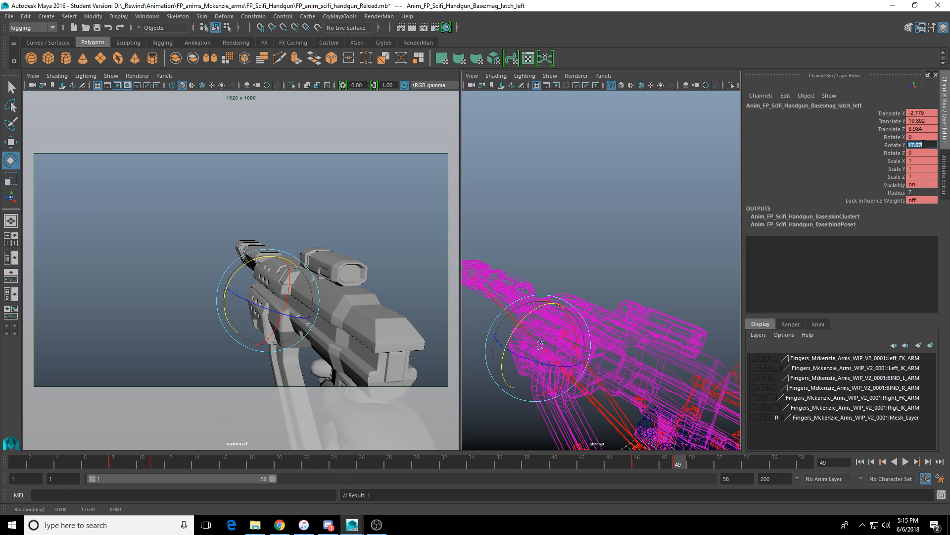
pyautogui.press('Return')
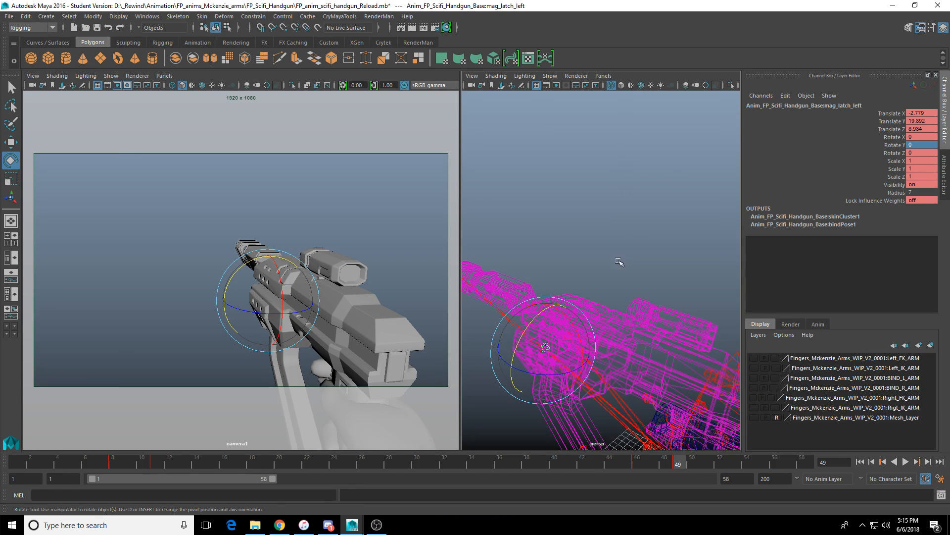
pyautogui.scroll(-4, 626, 268)
pyautogui.scroll(4, 625, 269)
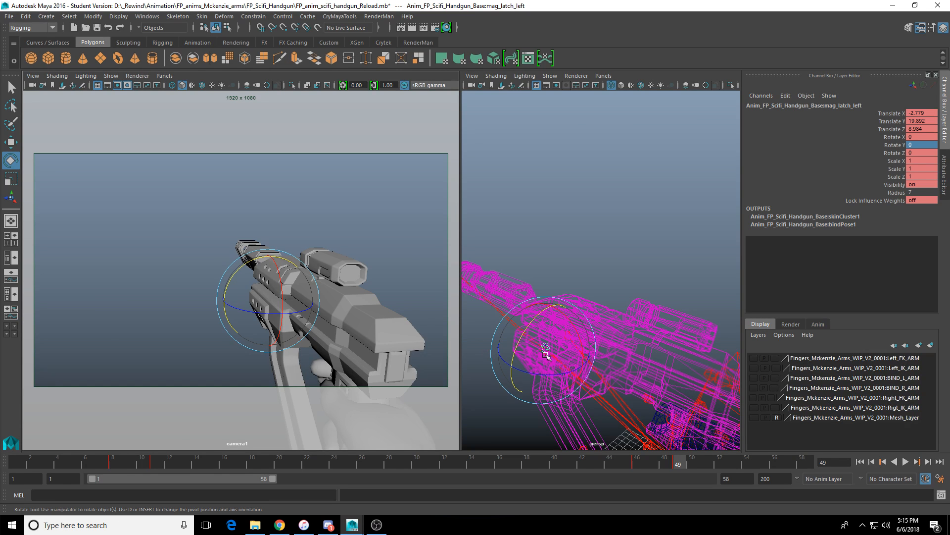
# Step: Enlarge the camera view with nothing selected and play the reload to check the latch closing
pyautogui.press('space')
pyautogui.click(334, 320)
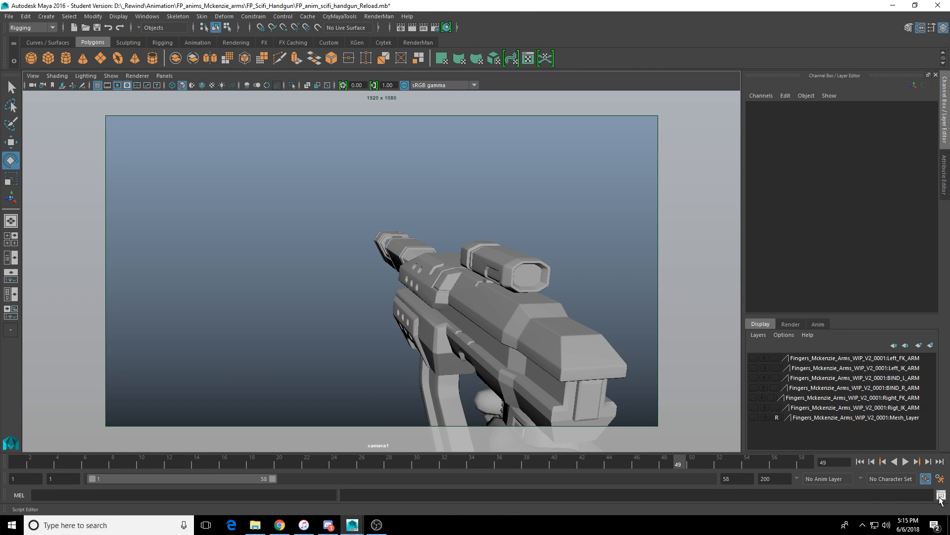
pyautogui.click(905, 461)
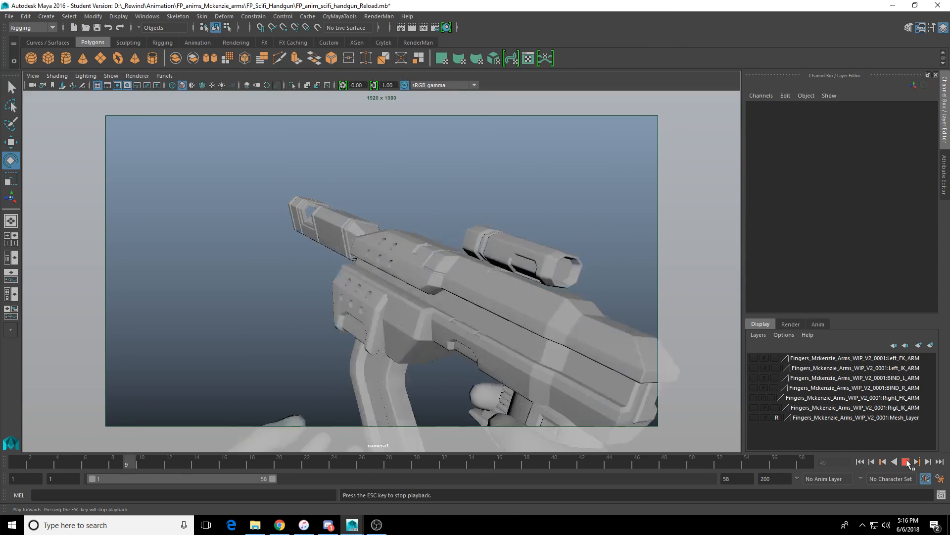
pyautogui.click(906, 461)
pyautogui.press('space')
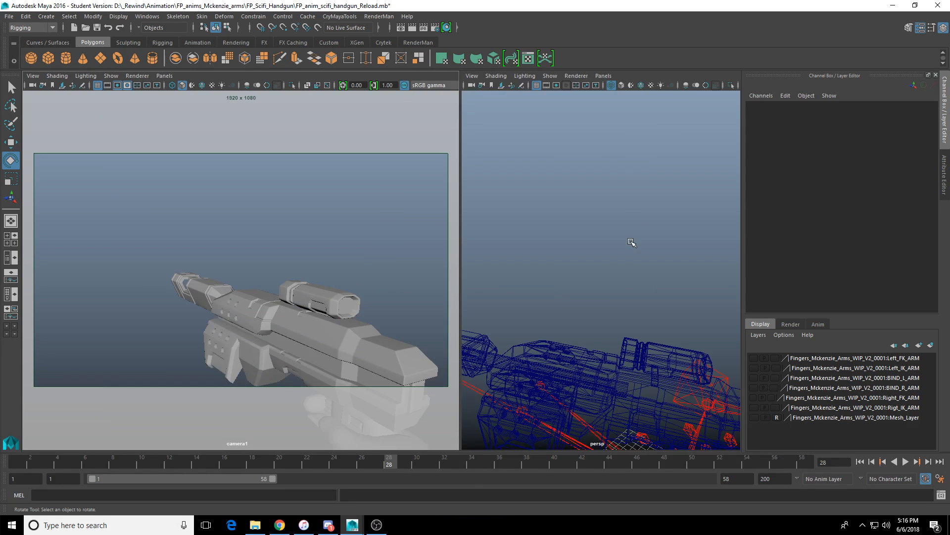
# Step: Select the left hand IK control and settle on frame 40 by scrubbing and playing the magazine insertion
pyautogui.keyDown('alt'); pyautogui.moveTo(610, 302); pyautogui.dragTo(579, 386, button='right'); pyautogui.keyUp('alt')
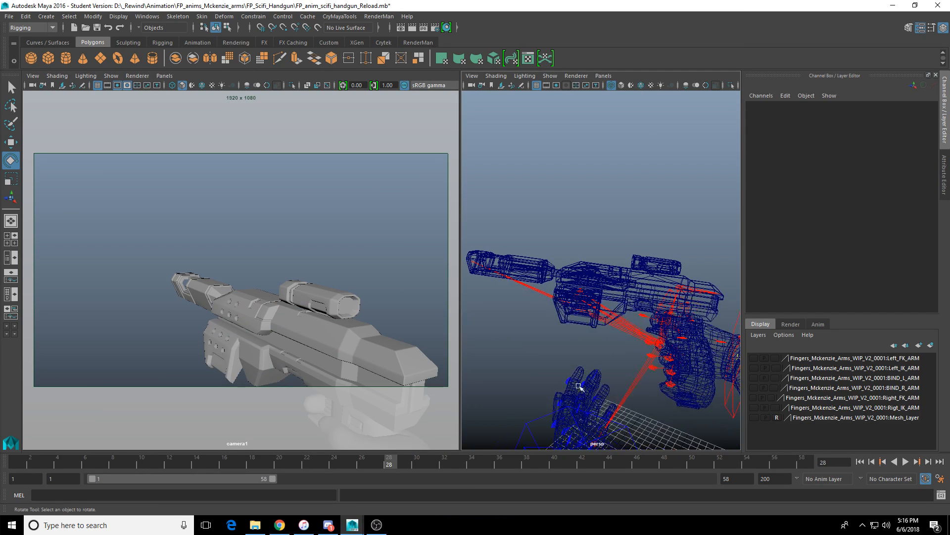
pyautogui.click(532, 419)
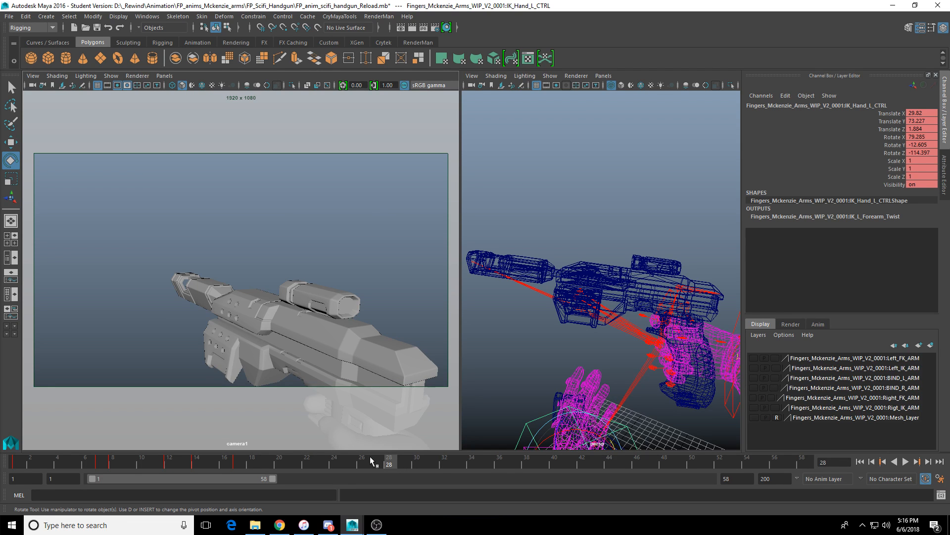
pyautogui.moveTo(376, 462)
pyautogui.mouseDown()
pyautogui.moveTo(295, 462)
pyautogui.moveTo(556, 474)
pyautogui.moveTo(513, 473)
pyautogui.moveTo(538, 471)
pyautogui.mouseUp()
pyautogui.keyDown('alt'); pyautogui.moveTo(569, 376); pyautogui.dragTo(524, 425, button='right'); pyautogui.keyUp('alt')
pyautogui.keyDown('alt'); pyautogui.moveTo(524, 426); pyautogui.dragTo(556, 464); pyautogui.keyUp('alt')
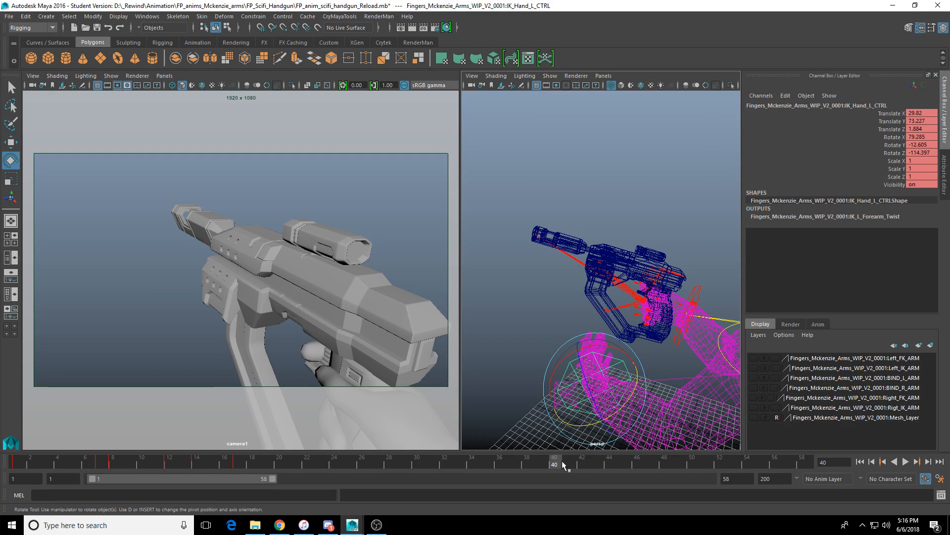
pyautogui.click(564, 460)
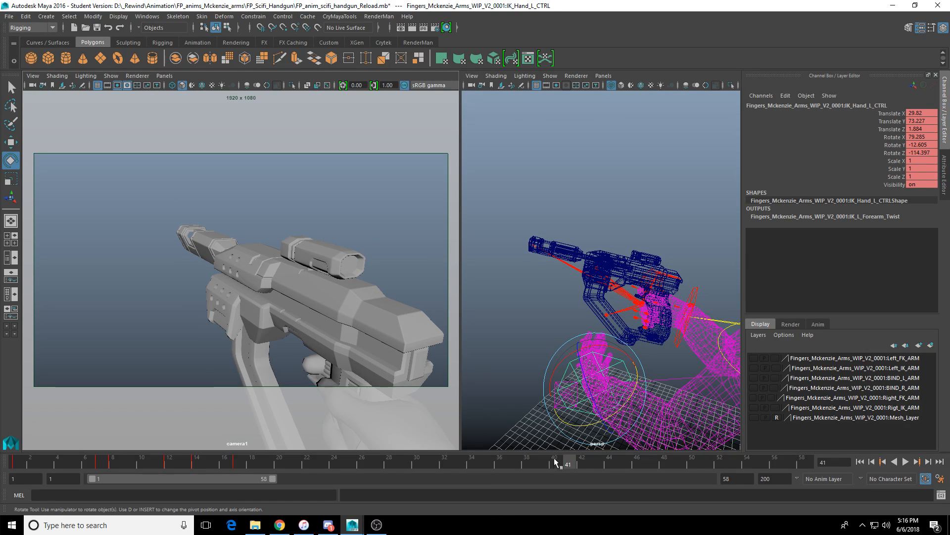
pyautogui.hotkey('alt', 'v')
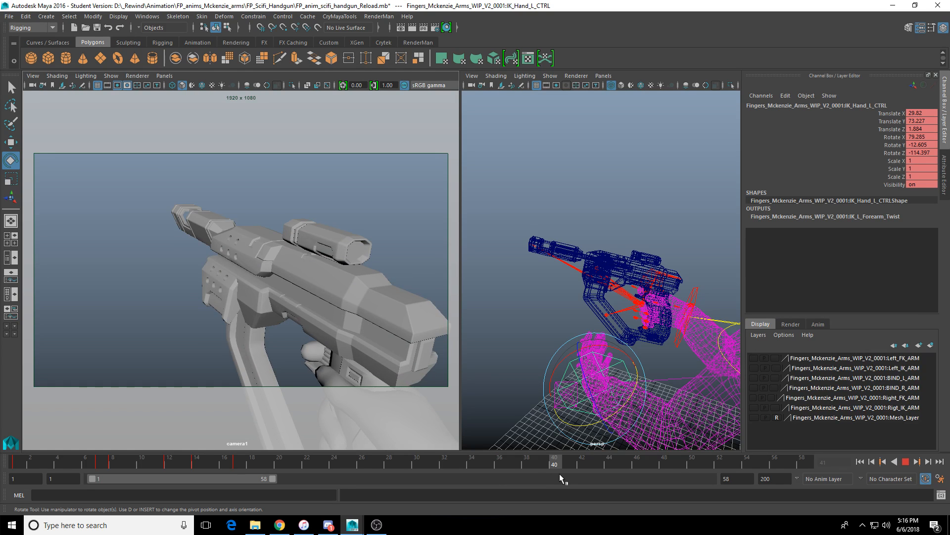
pyautogui.hotkey('alt', 'v')
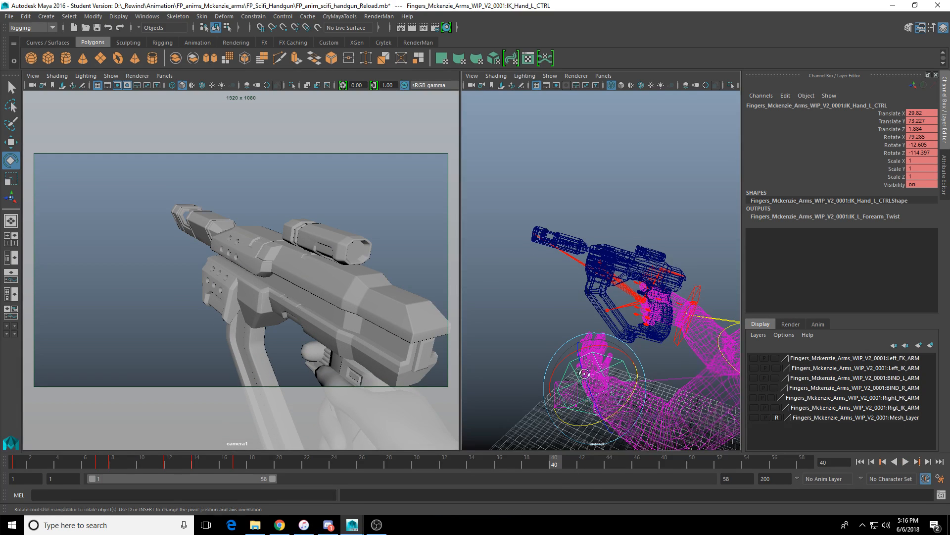
# Step: At frame 40, bring the left hand IK control up to the magazine at about 47.179, 77.607, 12.296, rotated 76.973, -10.195, -102.743
pyautogui.press('w')
pyautogui.keyDown('alt'); pyautogui.moveTo(585, 374); pyautogui.dragTo(585, 405); pyautogui.keyUp('alt')
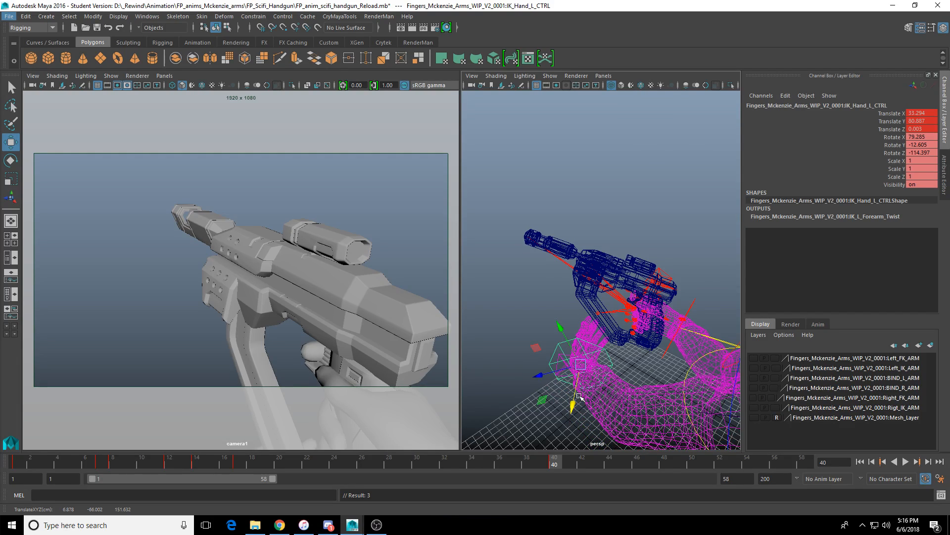
pyautogui.scroll(3, 579, 396)
pyautogui.keyDown('alt'); pyautogui.moveTo(579, 396); pyautogui.dragTo(614, 349); pyautogui.keyUp('alt')
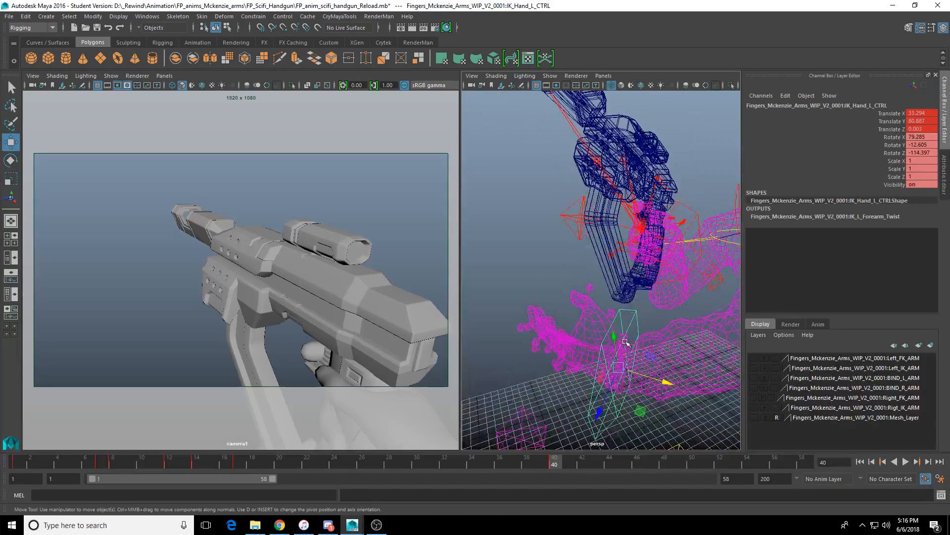
pyautogui.moveTo(614, 349)
pyautogui.keyDown('alt'); pyautogui.mouseDown()
pyautogui.moveTo(574, 350)
pyautogui.moveTo(594, 348)
pyautogui.mouseUp(); pyautogui.keyUp('alt')
pyautogui.keyDown('alt'); pyautogui.moveTo(594, 347); pyautogui.dragTo(573, 335); pyautogui.keyUp('alt')
pyautogui.press('5')
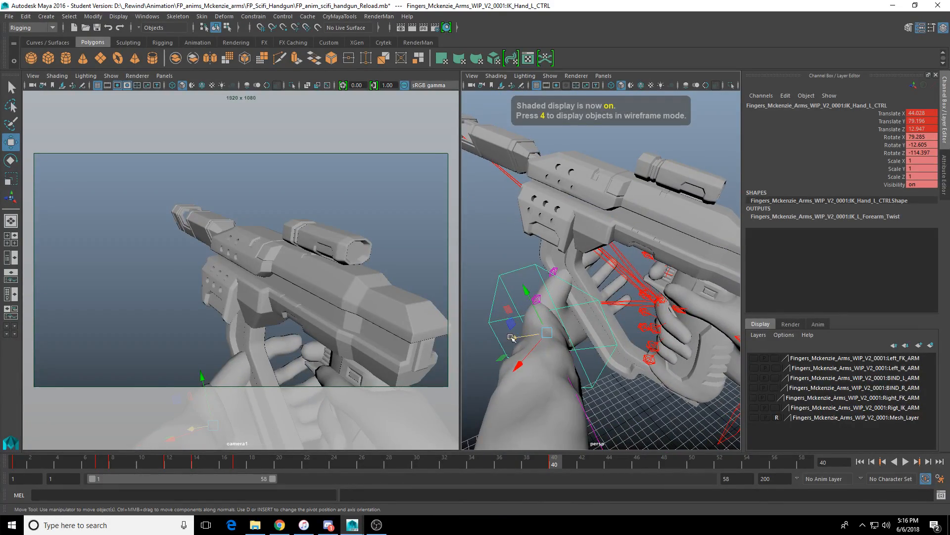
pyautogui.moveTo(512, 338); pyautogui.dragTo(564, 320)
pyautogui.press('e')
pyautogui.keyDown('alt'); pyautogui.moveTo(564, 320); pyautogui.dragTo(610, 312); pyautogui.keyUp('alt')
pyautogui.press('w')
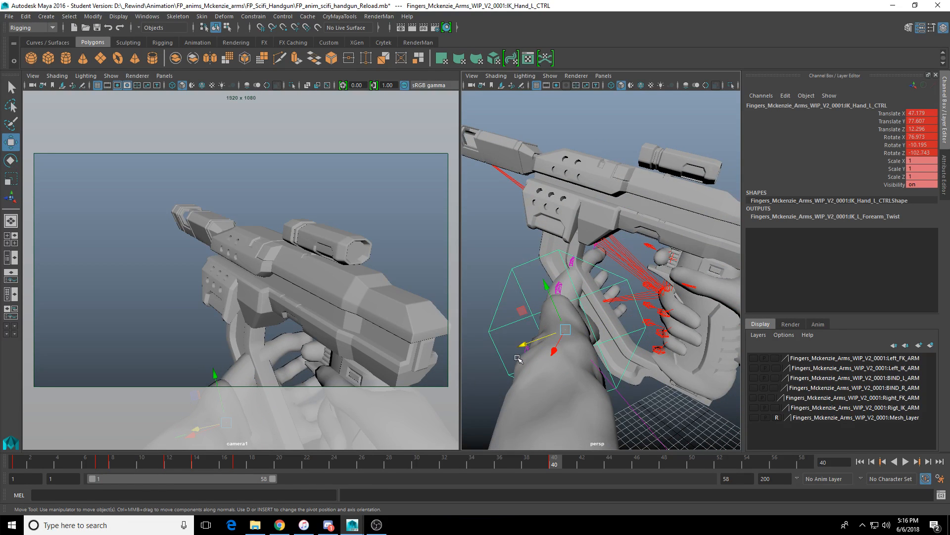
# Step: Refine the left hand IK control's frame 40 pose against the magazine to about 44.139, 73.931, 13.726, rotated 70.122, -10.746, -105.211
pyautogui.keyDown('alt'); pyautogui.moveTo(544, 277); pyautogui.dragTo(617, 319); pyautogui.keyUp('alt')
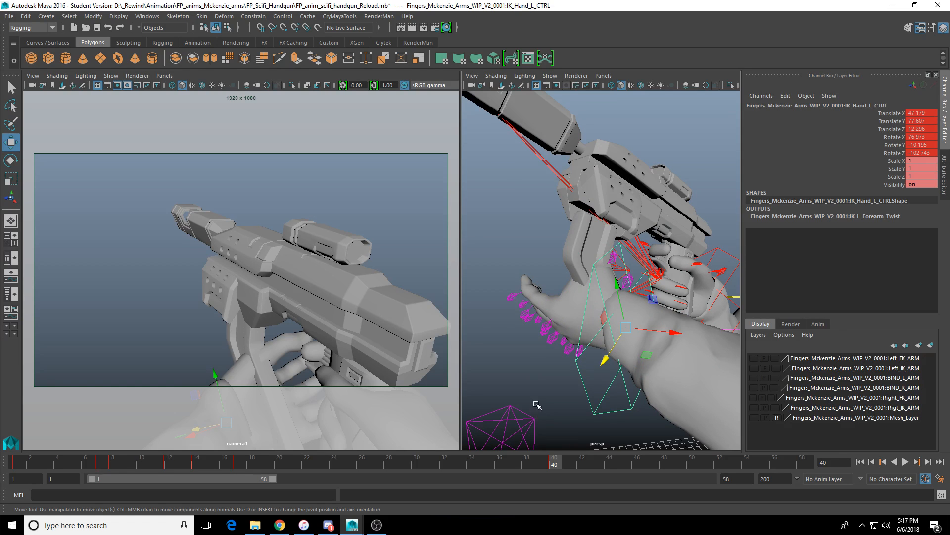
pyautogui.keyDown('alt'); pyautogui.moveTo(539, 396); pyautogui.dragTo(716, 363); pyautogui.keyUp('alt')
pyautogui.keyDown('alt'); pyautogui.moveTo(713, 364); pyautogui.dragTo(624, 374); pyautogui.keyUp('alt')
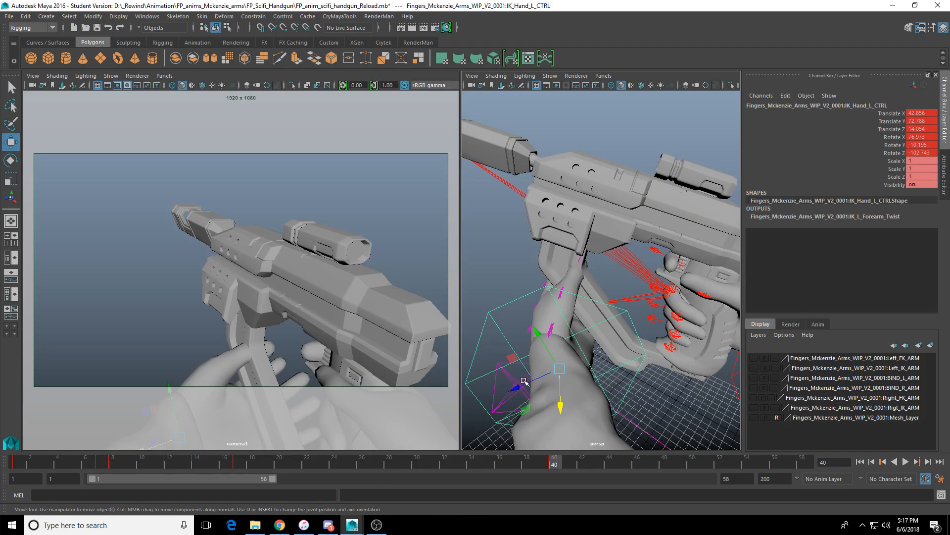
pyautogui.moveTo(524, 384); pyautogui.dragTo(525, 383)
pyautogui.keyDown('alt'); pyautogui.moveTo(525, 383); pyautogui.dragTo(535, 350); pyautogui.keyUp('alt')
pyautogui.press('e')
pyautogui.keyDown('alt'); pyautogui.moveTo(534, 349); pyautogui.dragTo(577, 345); pyautogui.keyUp('alt')
pyautogui.press('w')
pyautogui.middleClick(378, 299)
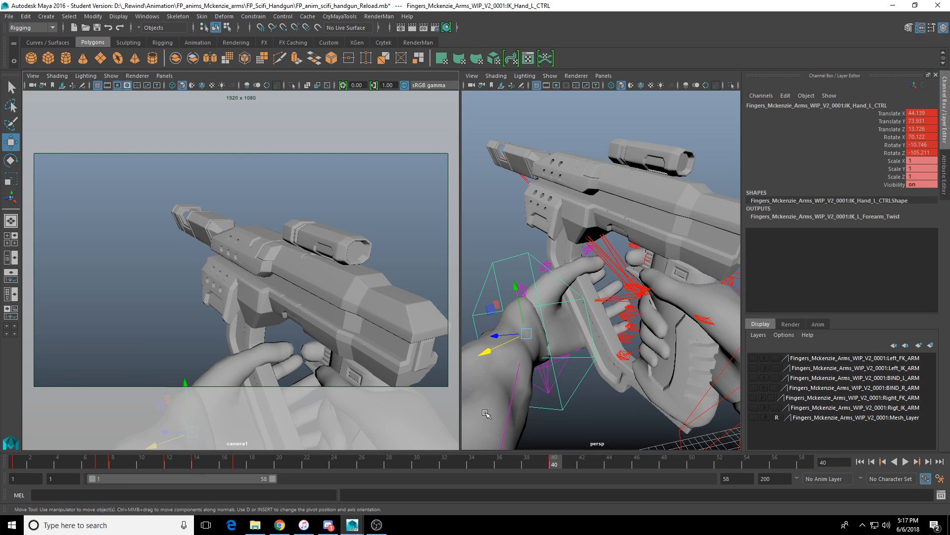
# Step: At frame 38, pose the left hand IK control at about 40.905, 73.422, 7.62 with rotation 71.045, -8.793, -106.75
pyautogui.click(540, 464)
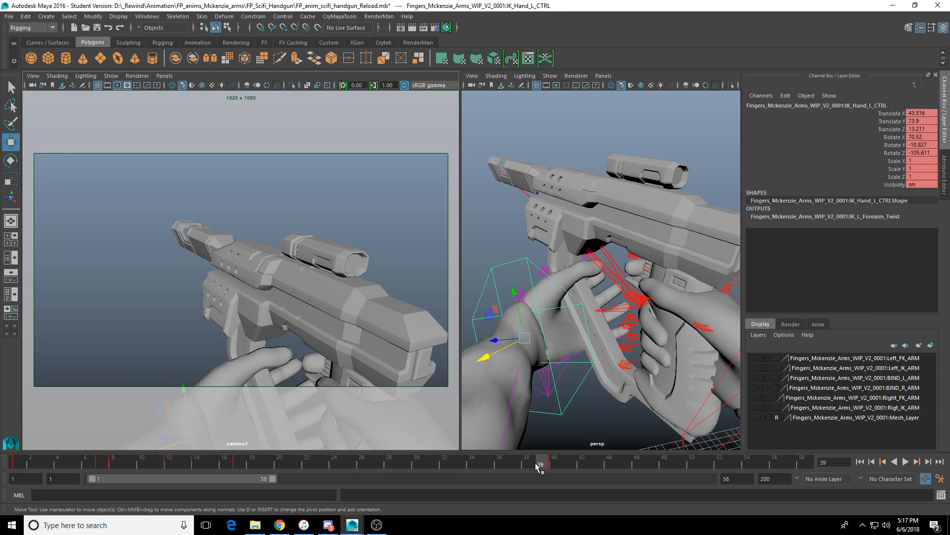
pyautogui.click(527, 465)
pyautogui.keyDown('alt'); pyautogui.moveTo(564, 354); pyautogui.dragTo(582, 336); pyautogui.keyUp('alt')
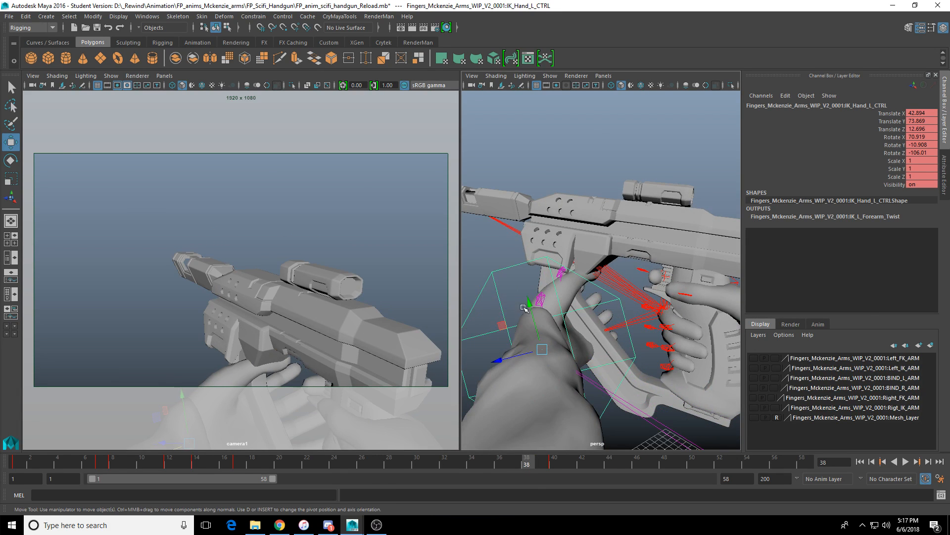
pyautogui.moveTo(523, 308); pyautogui.dragTo(490, 351)
pyautogui.press('e')
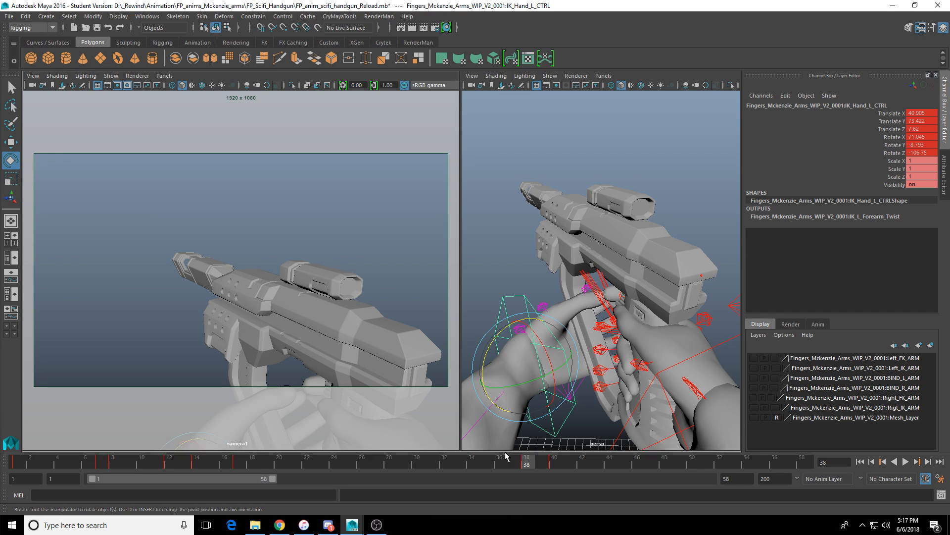
# Step: Copy the left hand IK control's frame 17 key and paste it at frame 36
pyautogui.click(485, 461)
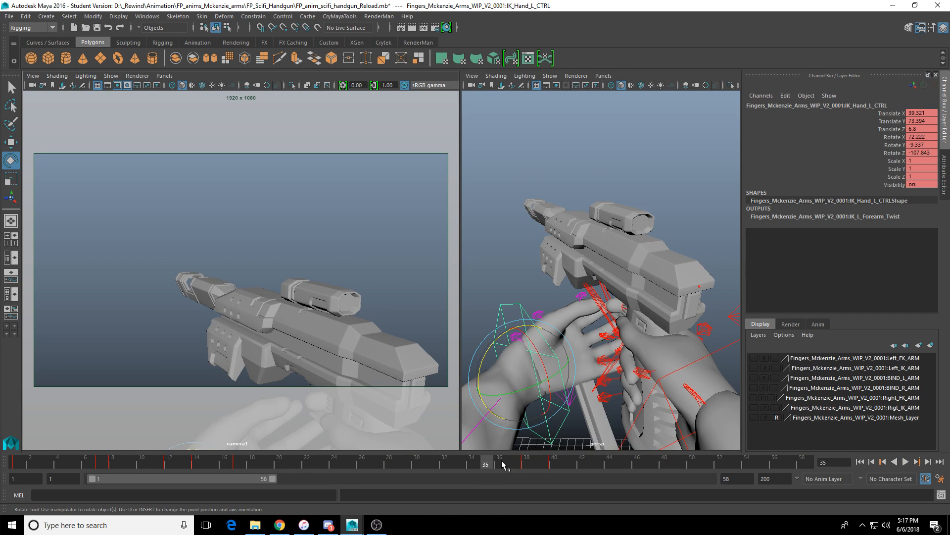
pyautogui.keyDown('alt'); pyautogui.moveTo(532, 396); pyautogui.dragTo(554, 361); pyautogui.keyUp('alt')
pyautogui.press('w')
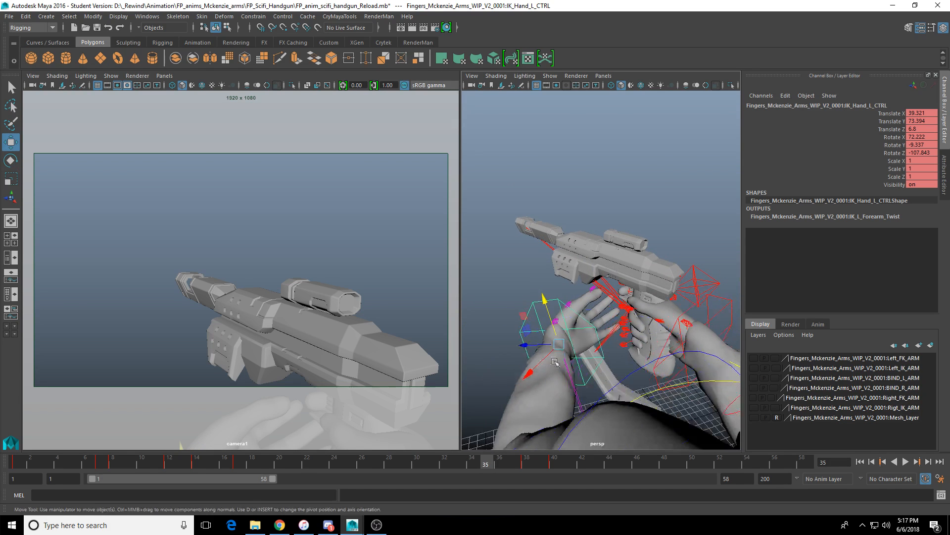
pyautogui.click(238, 465)
pyautogui.rightClick(238, 465)
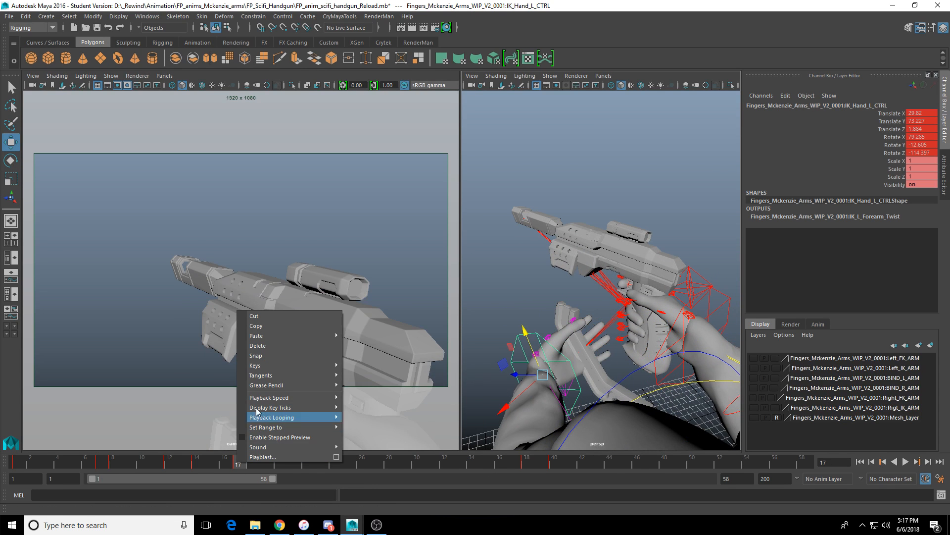
pyautogui.click(281, 329)
pyautogui.click(486, 464)
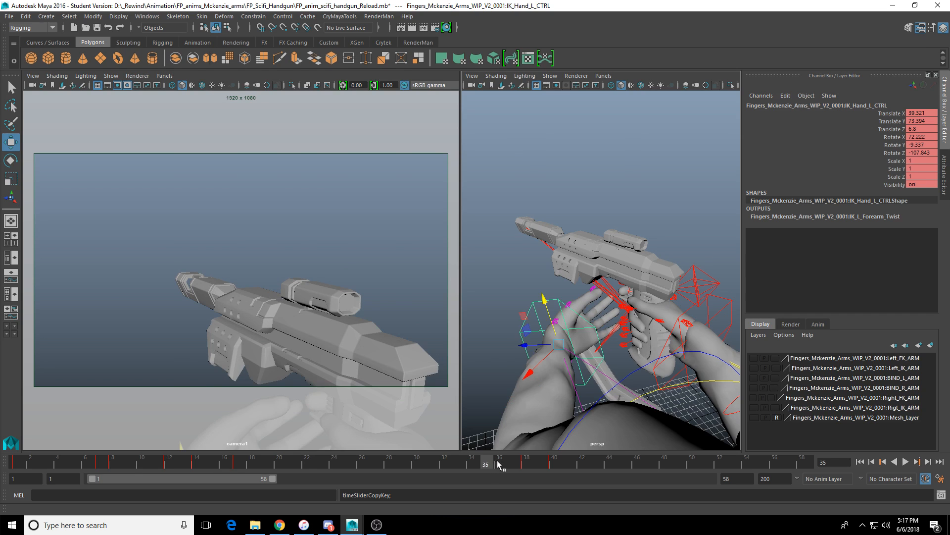
pyautogui.click(499, 466)
pyautogui.rightClick(499, 465)
pyautogui.moveTo(539, 333)
pyautogui.click(631, 343)
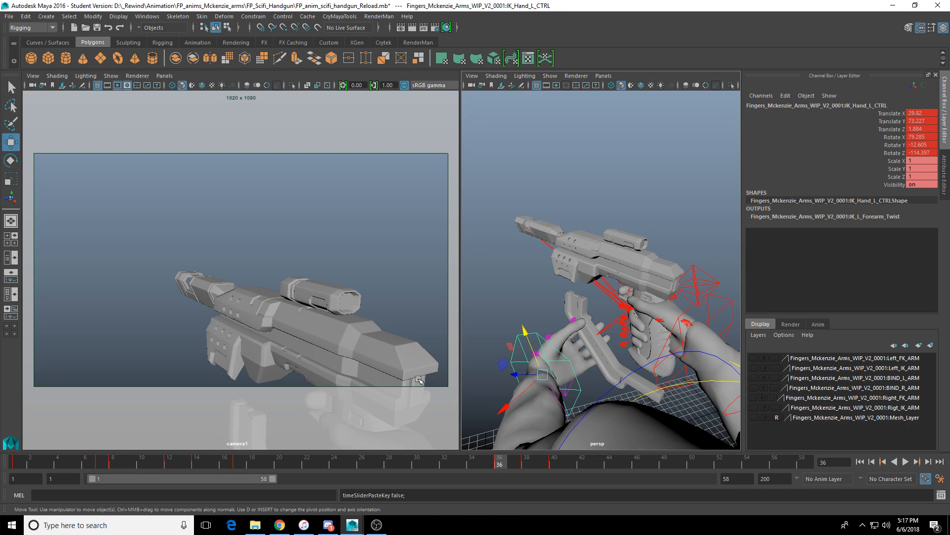
# Step: Scrub the left hand's motion and straighten its animation curves to hold the position between frames 17 and 36
pyautogui.moveTo(359, 468); pyautogui.dragTo(293, 463)
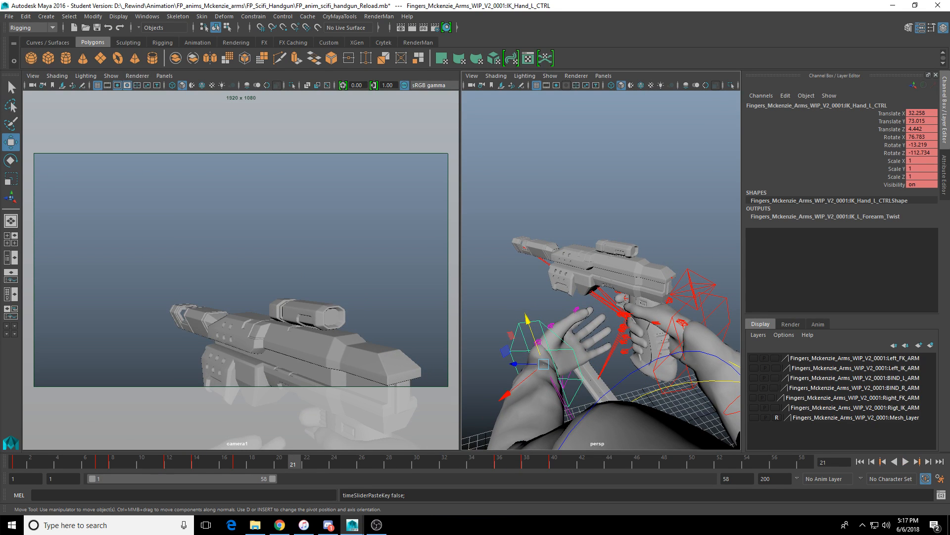
pyautogui.moveTo(211, 460); pyautogui.dragTo(375, 463)
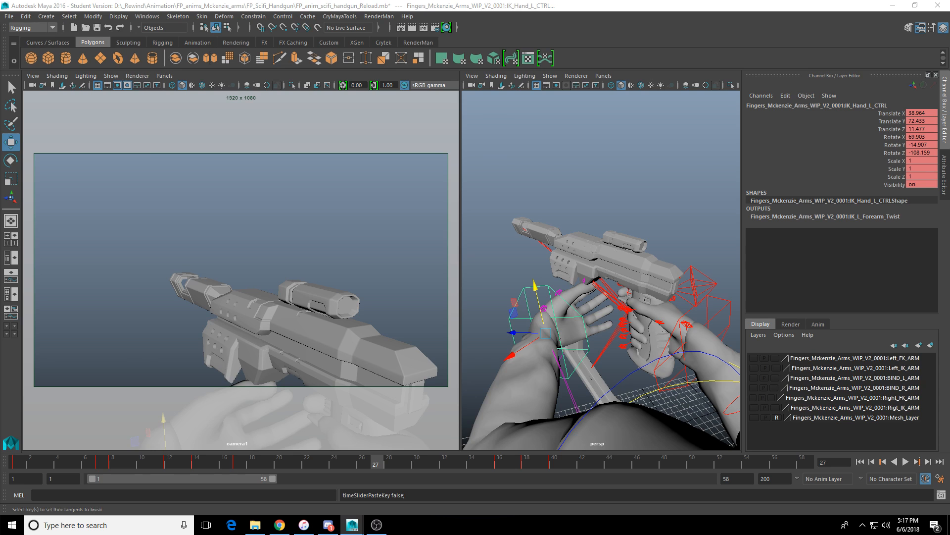
pyautogui.press('Delete')
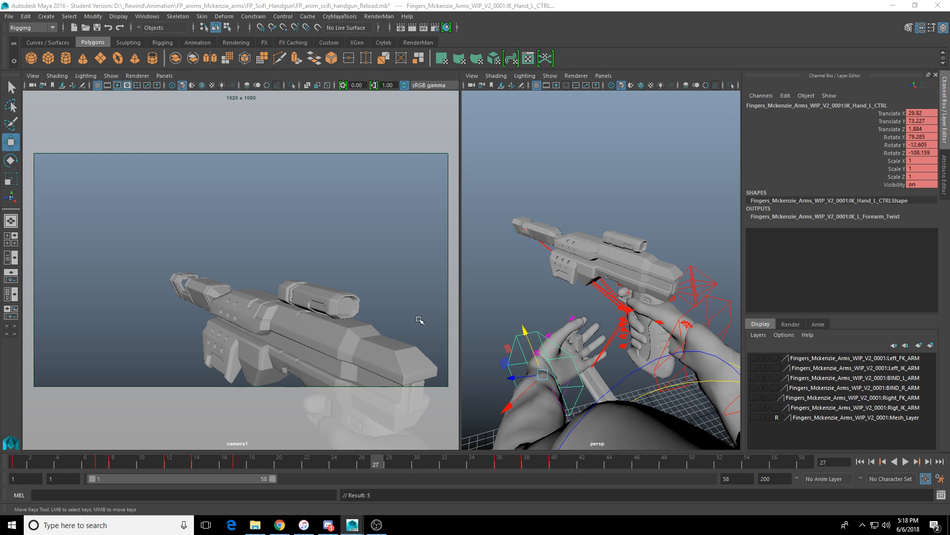
# Step: Play and scrub the reload to check the left hand's motion into the magazine around frames 36 to 46
pyautogui.hotkey('alt', 'v')
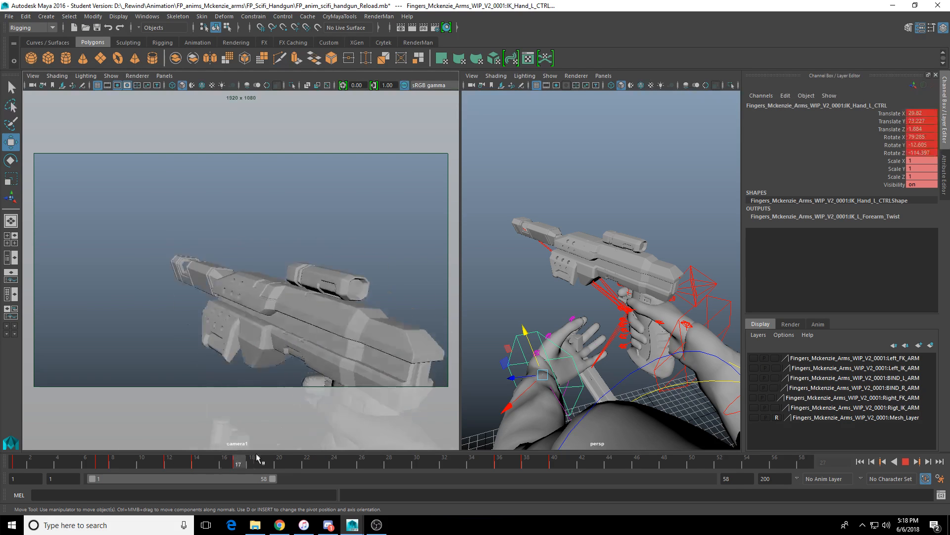
pyautogui.moveTo(257, 459); pyautogui.dragTo(473, 465)
pyautogui.click(905, 462)
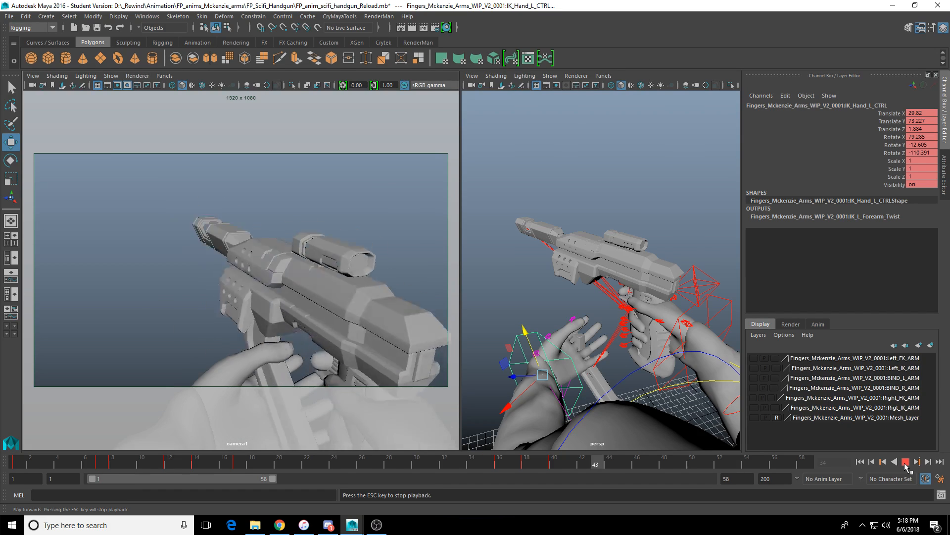
pyautogui.click(652, 464)
pyautogui.moveTo(654, 468)
pyautogui.mouseDown()
pyautogui.moveTo(515, 457)
pyautogui.moveTo(569, 467)
pyautogui.moveTo(555, 476)
pyautogui.moveTo(569, 465)
pyautogui.moveTo(536, 467)
pyautogui.mouseUp()
pyautogui.moveTo(609, 463); pyautogui.dragTo(533, 469)
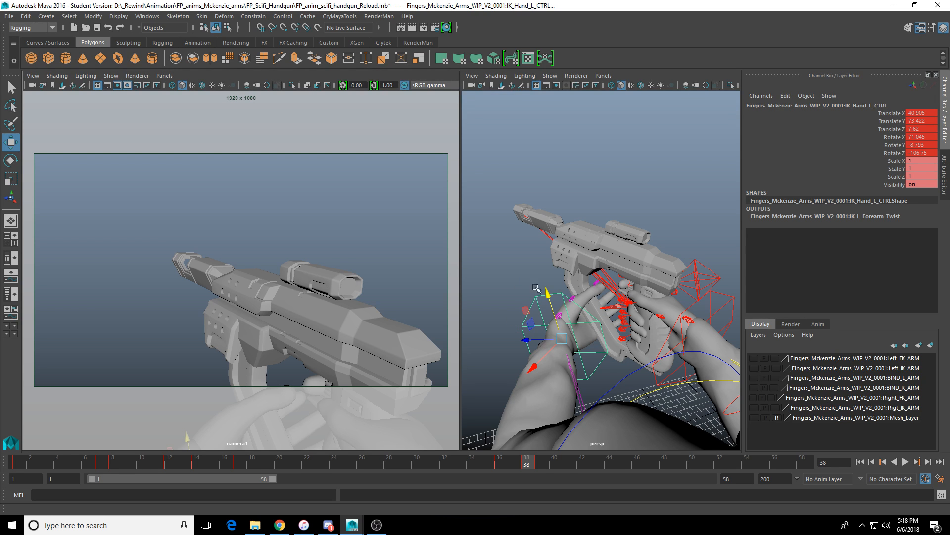
# Step: Scrub and play the reload to check the left hand's motion around frames 35 to 40
pyautogui.keyDown('alt'); pyautogui.moveTo(536, 288); pyautogui.dragTo(542, 410); pyautogui.keyUp('alt')
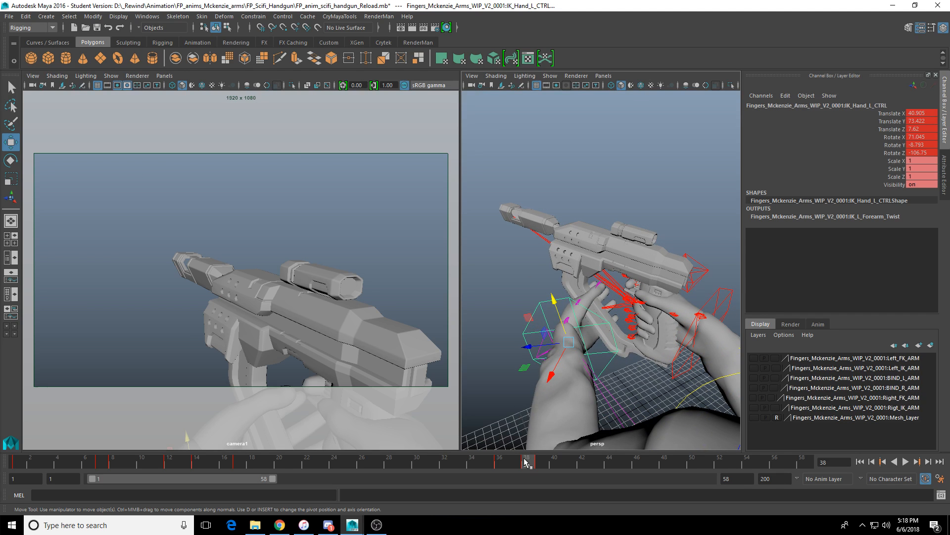
pyautogui.moveTo(526, 462); pyautogui.dragTo(486, 462)
pyautogui.hotkey('alt', 'v')
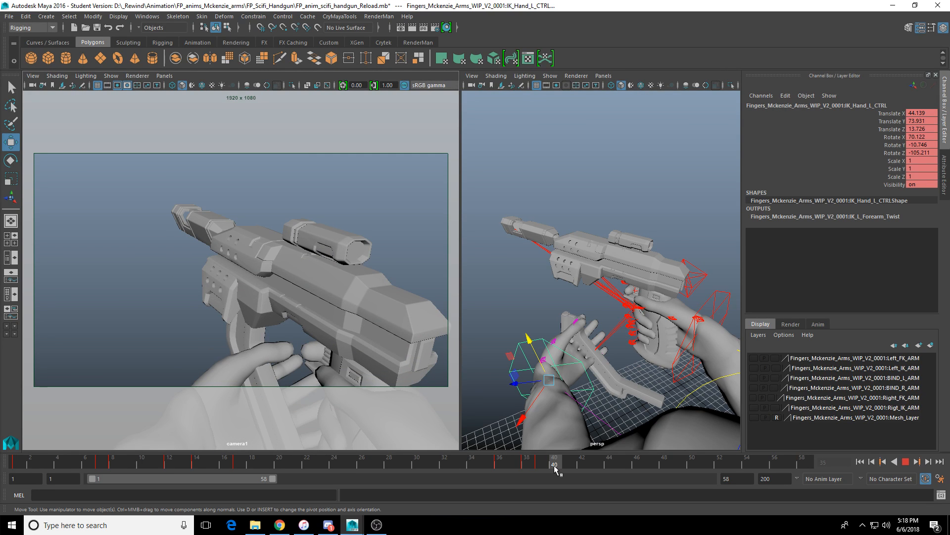
# Step: At frame 40, pose and key the left hand IK control at about 36.668, 66.301, 16.597 with rotation 76.5, -8.608, -99.375
pyautogui.moveTo(554, 466)
pyautogui.mouseDown()
pyautogui.moveTo(569, 467)
pyautogui.moveTo(557, 469)
pyautogui.mouseUp()
pyautogui.keyDown('alt'); pyautogui.moveTo(604, 360); pyautogui.dragTo(614, 359); pyautogui.keyUp('alt')
pyautogui.keyDown('alt'); pyautogui.moveTo(574, 328); pyautogui.dragTo(528, 368); pyautogui.keyUp('alt')
pyautogui.press('e')
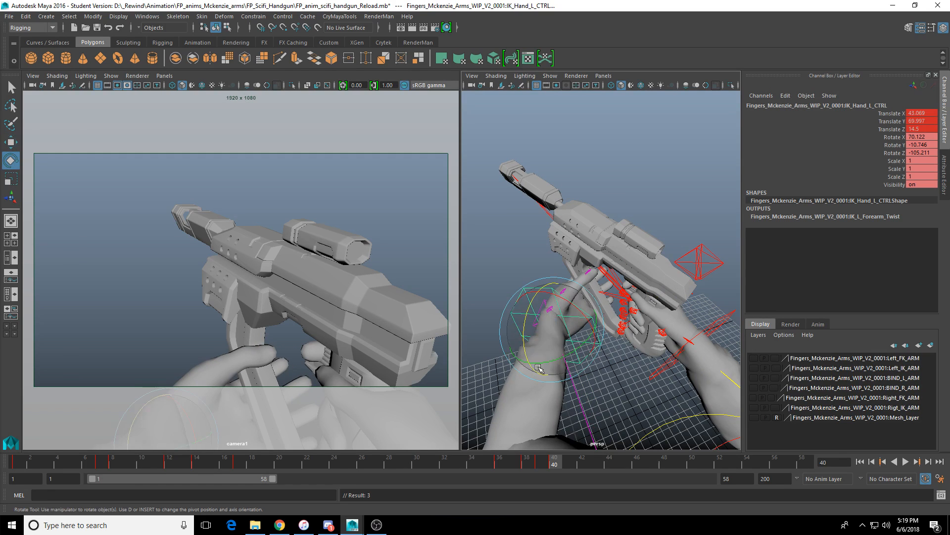
pyautogui.moveTo(580, 307); pyautogui.dragTo(692, 371)
pyautogui.press('w')
pyautogui.keyDown('alt'); pyautogui.moveTo(692, 370); pyautogui.dragTo(604, 371); pyautogui.keyUp('alt')
pyautogui.moveTo(569, 371); pyautogui.dragTo(561, 418)
pyautogui.click(558, 408)
pyautogui.click(584, 366)
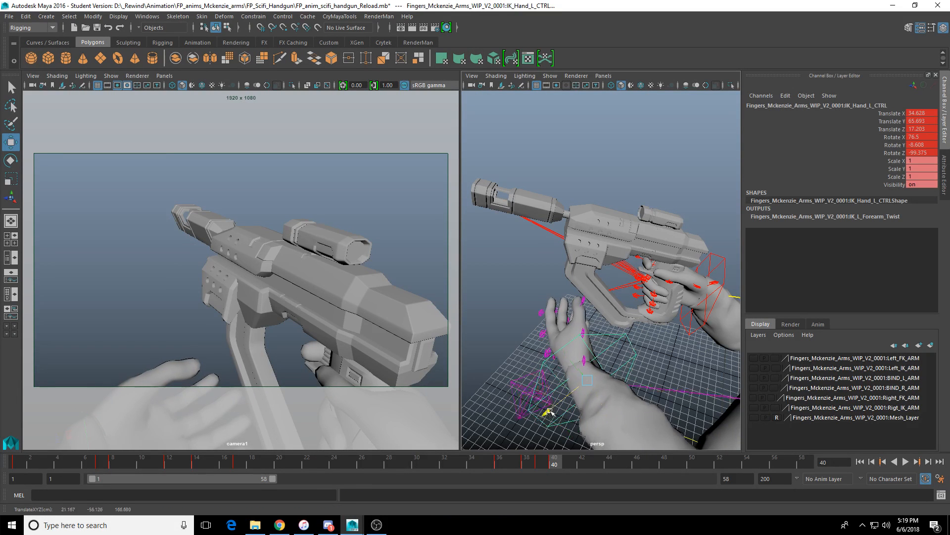
pyautogui.moveTo(592, 391); pyautogui.dragTo(614, 407)
pyautogui.press('s')
pyautogui.keyDown('alt'); pyautogui.moveTo(614, 407); pyautogui.dragTo(554, 386); pyautogui.keyUp('alt')
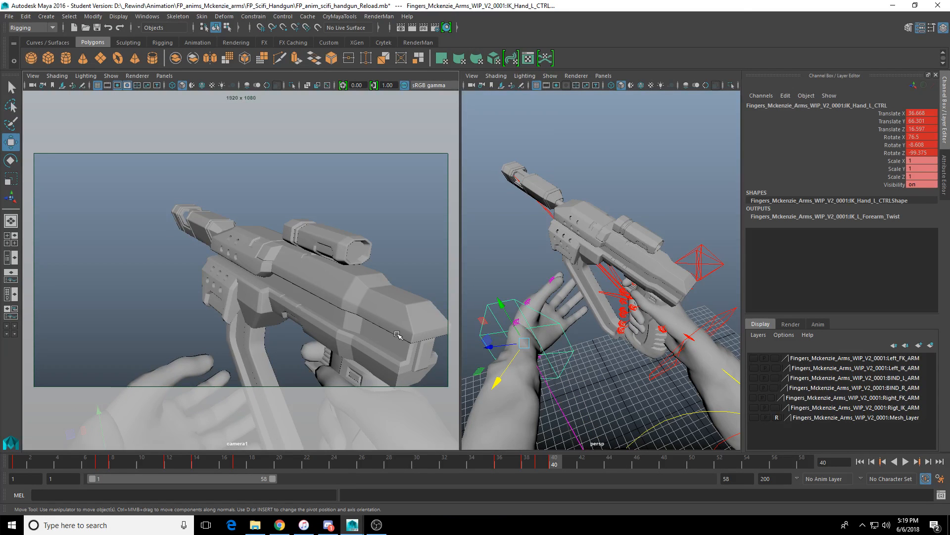
# Step: At frame 42, pose the left hand IK control at about 37.364, 75.165, 13.771 with rotation 82.764, -19.873, -89.922
pyautogui.hotkey('alt', 'v')
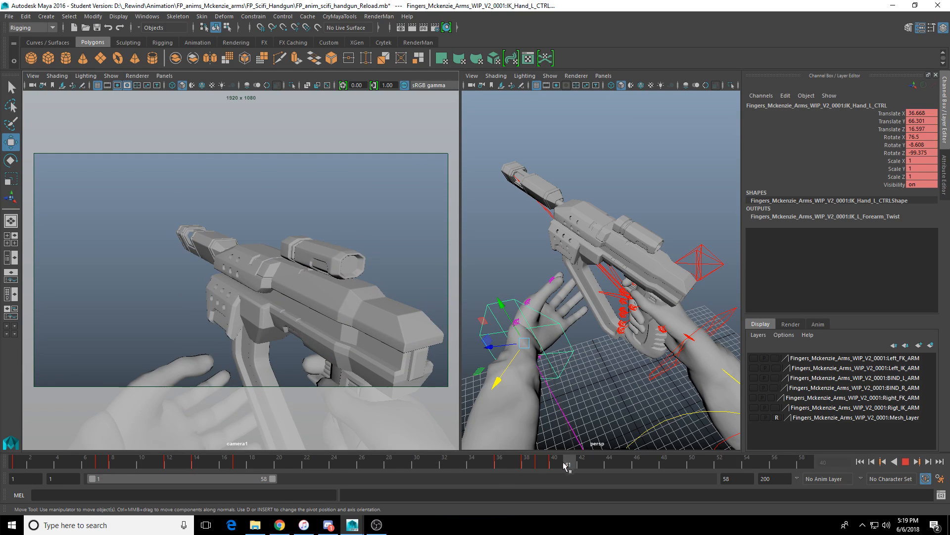
pyautogui.moveTo(562, 468)
pyautogui.mouseDown()
pyautogui.moveTo(599, 468)
pyautogui.moveTo(558, 465)
pyautogui.moveTo(579, 468)
pyautogui.mouseUp()
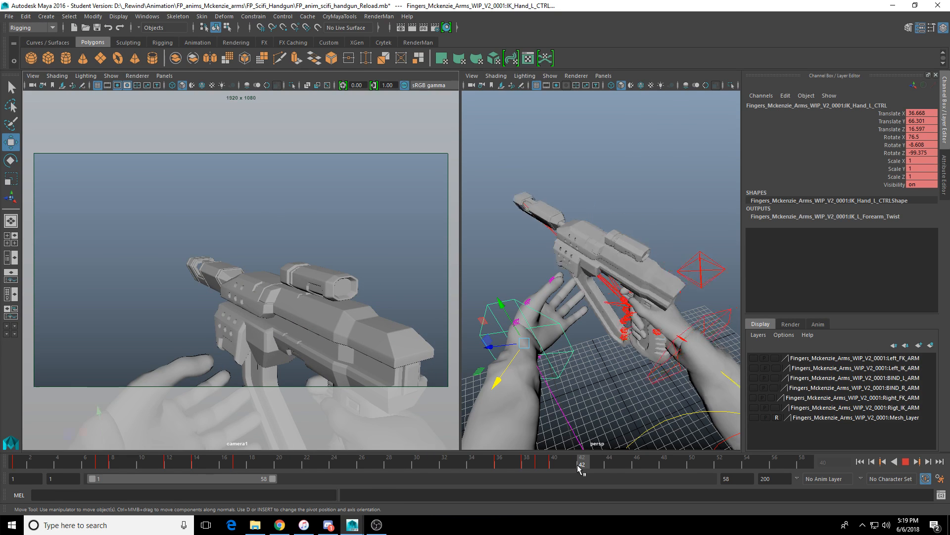
pyautogui.keyDown('alt'); pyautogui.moveTo(575, 376); pyautogui.dragTo(664, 317); pyautogui.keyUp('alt')
pyautogui.press('e')
pyautogui.press('w')
pyautogui.keyDown('alt'); pyautogui.moveTo(643, 356); pyautogui.dragTo(539, 400); pyautogui.keyUp('alt')
pyautogui.press('e')
pyautogui.moveTo(550, 347); pyautogui.dragTo(646, 337)
pyautogui.press('w')
pyautogui.keyDown('alt'); pyautogui.moveTo(646, 336); pyautogui.dragTo(549, 336); pyautogui.keyUp('alt')
pyautogui.keyDown('alt'); pyautogui.moveTo(550, 336); pyautogui.dragTo(433, 325); pyautogui.keyUp('alt')
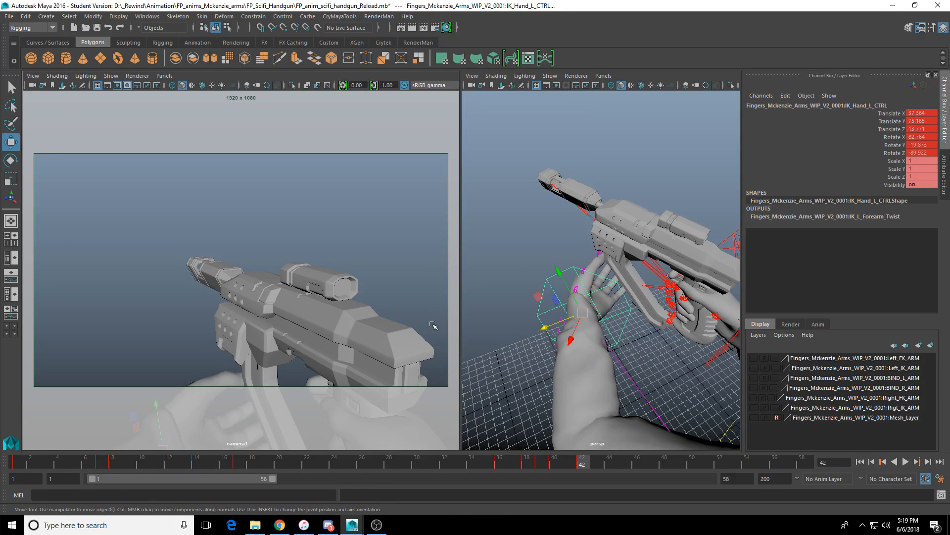
# Step: Review the playback and move the left hand IK control at frame 42 to about 35.273, 74.666, 12.398
pyautogui.hotkey('alt', 'v')
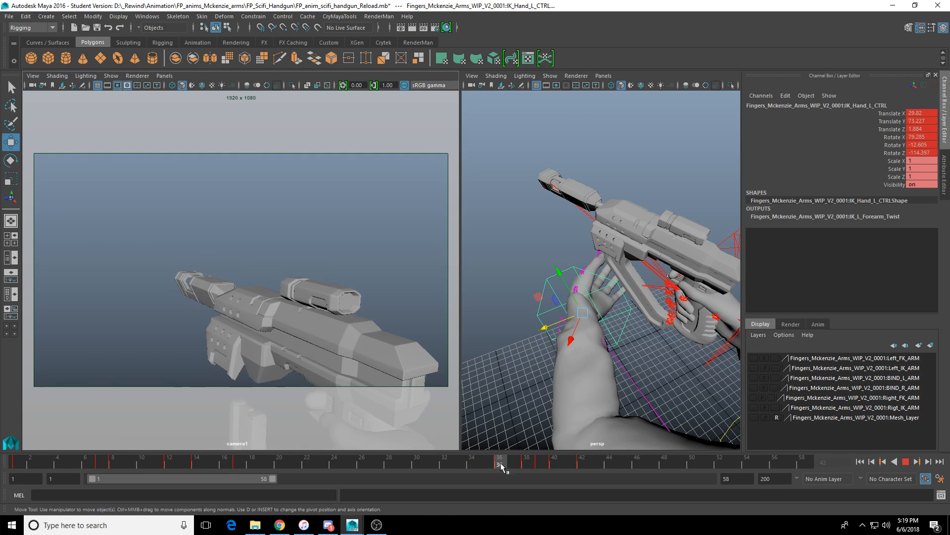
pyautogui.moveTo(568, 466)
pyautogui.mouseDown()
pyautogui.moveTo(503, 476)
pyautogui.moveTo(582, 468)
pyautogui.mouseUp()
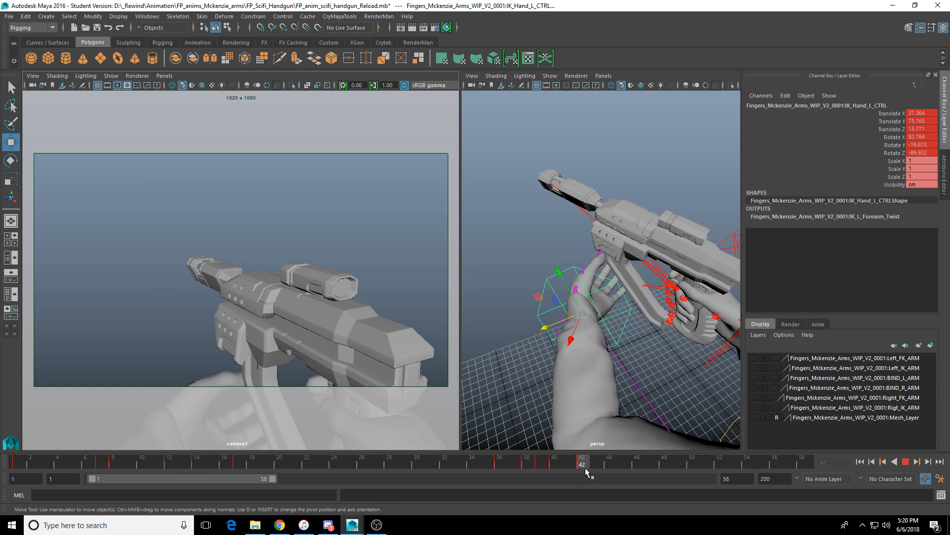
pyautogui.keyDown('alt'); pyautogui.moveTo(594, 376); pyautogui.dragTo(599, 325); pyautogui.keyUp('alt')
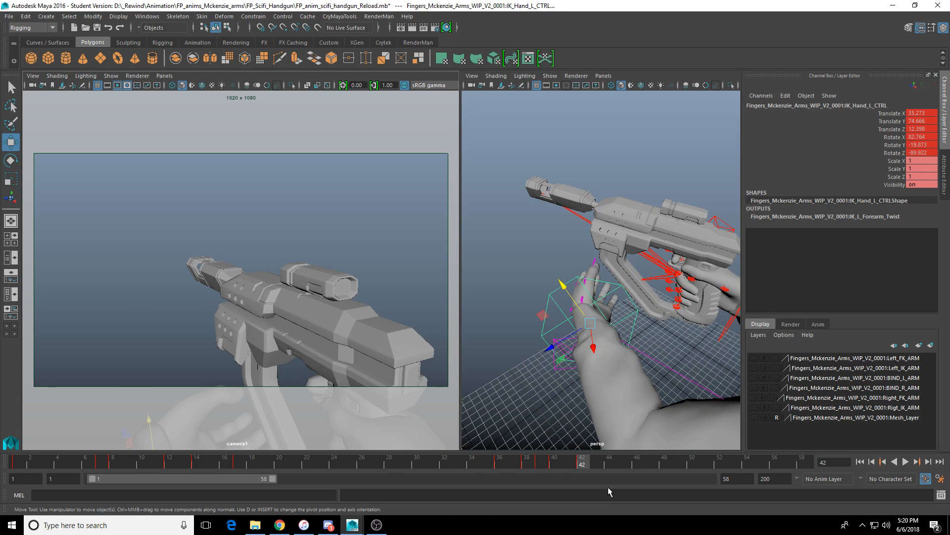
# Step: At frame 44, raise the left hand toward the magazine with its IK control rotated to about 92.789, 6.066, -106.459
pyautogui.moveTo(553, 464); pyautogui.dragTo(608, 466)
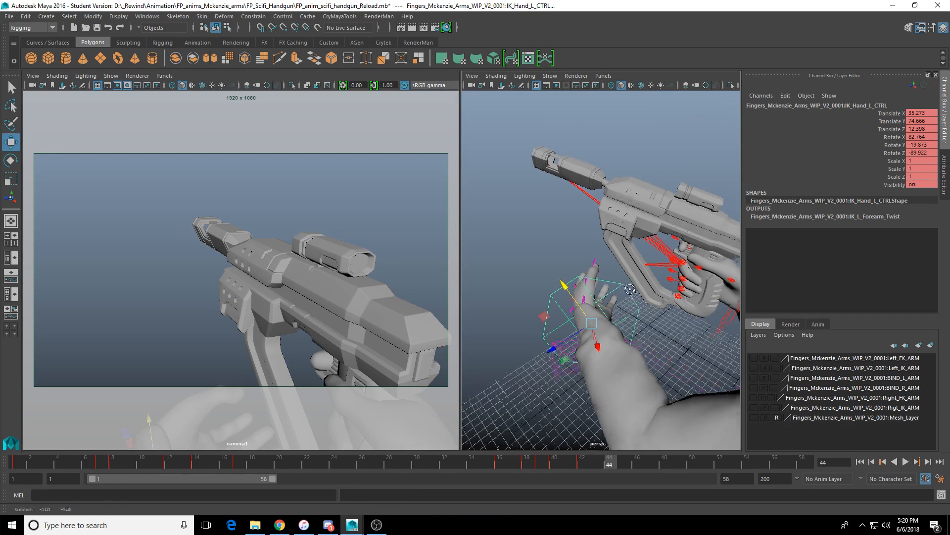
pyautogui.moveTo(558, 353); pyautogui.dragTo(555, 303)
pyautogui.press('e')
pyautogui.keyDown('alt'); pyautogui.moveTo(554, 303); pyautogui.dragTo(626, 310); pyautogui.keyUp('alt')
pyautogui.press('w')
pyautogui.press('e')
pyautogui.moveTo(603, 273); pyautogui.dragTo(578, 276)
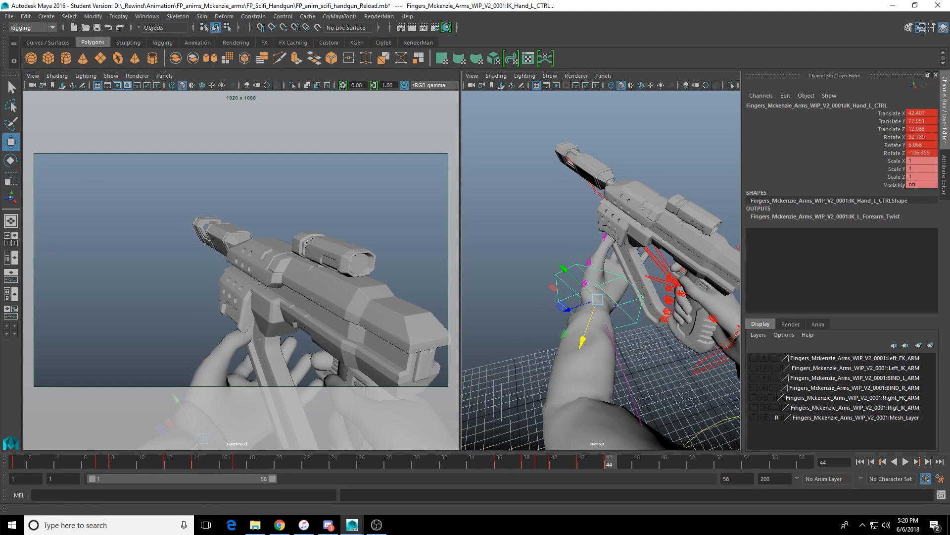
# Step: Refine the left hand IK control at frame 44 to about 44.385, 77.367, 12.73 with rotation 83.363, 4.437, -108.3
pyautogui.hotkey('alt', 'Tab')
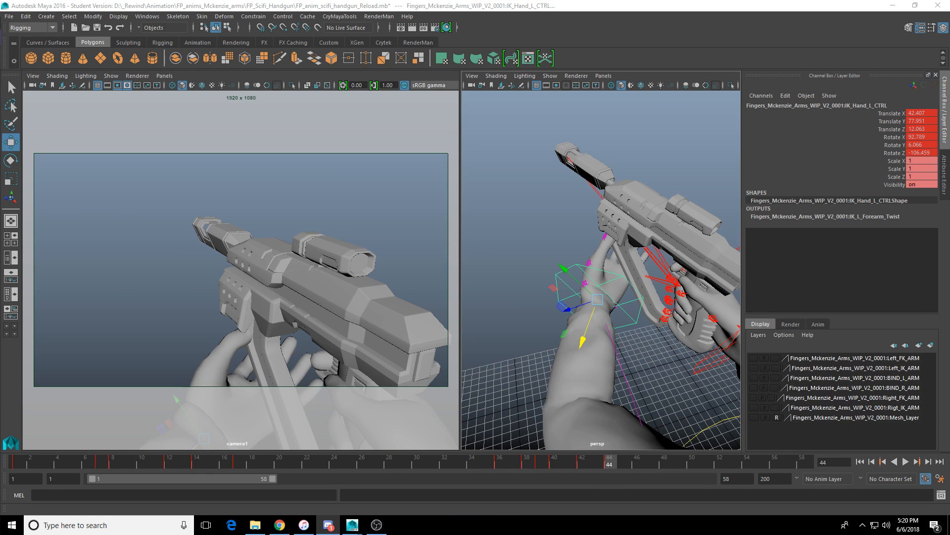
pyautogui.click(298, 5)
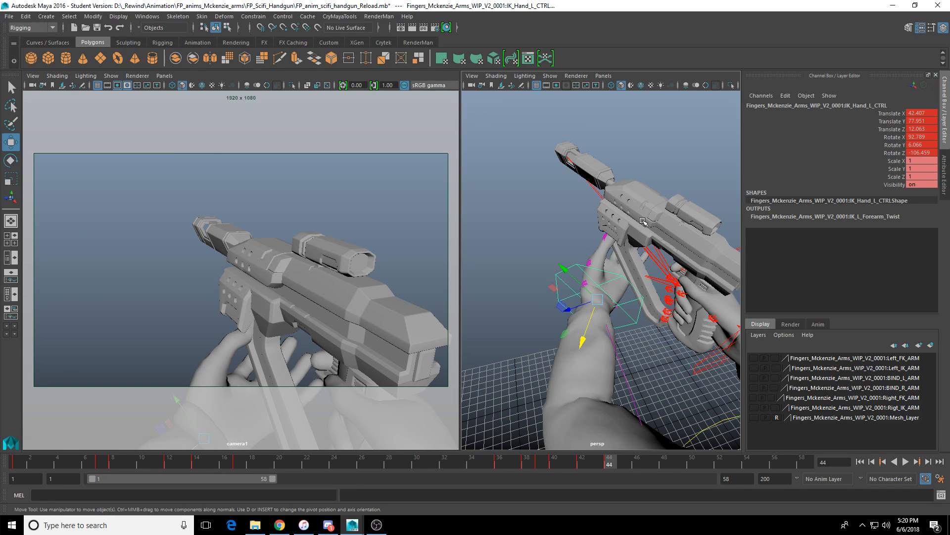
pyautogui.keyDown('alt'); pyautogui.moveTo(635, 233); pyautogui.dragTo(657, 307); pyautogui.keyUp('alt')
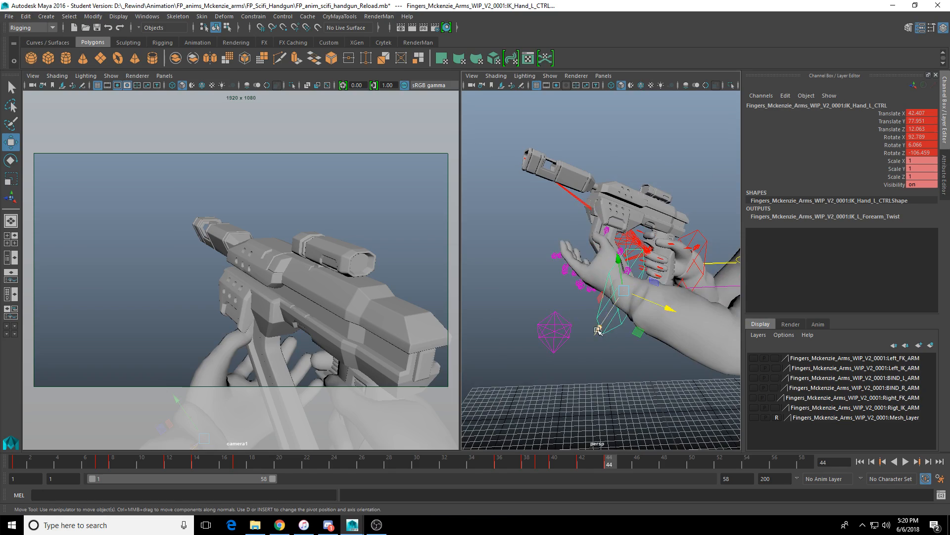
pyautogui.moveTo(598, 331); pyautogui.dragTo(618, 322)
pyautogui.press('f')
pyautogui.keyDown('alt'); pyautogui.moveTo(550, 283); pyautogui.dragTo(625, 283); pyautogui.keyUp('alt')
pyautogui.press('e')
pyautogui.keyDown('alt'); pyautogui.moveTo(625, 284); pyautogui.dragTo(652, 282); pyautogui.keyUp('alt')
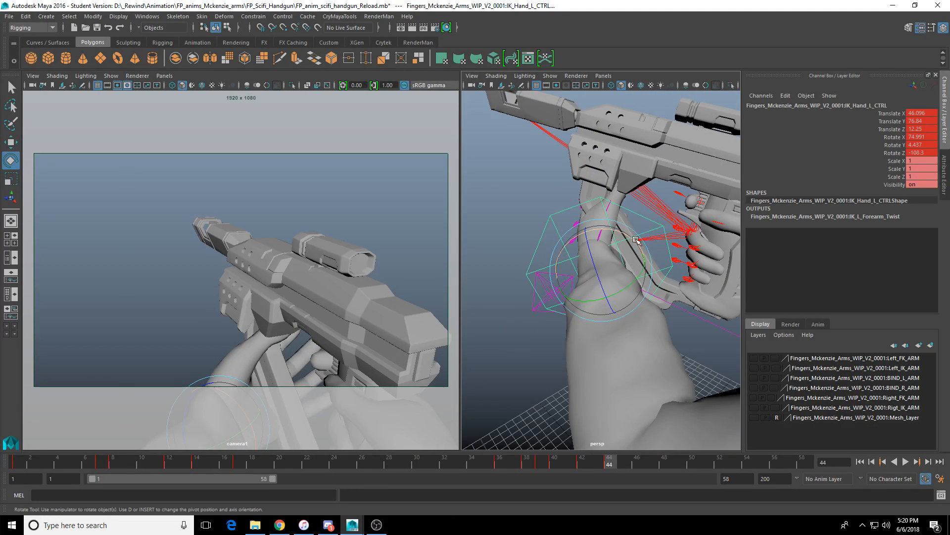
pyautogui.press('w')
pyautogui.keyDown('alt'); pyautogui.moveTo(636, 241); pyautogui.dragTo(649, 252); pyautogui.keyUp('alt')
pyautogui.moveTo(560, 286); pyautogui.dragTo(549, 291)
pyautogui.keyDown('alt'); pyautogui.moveTo(549, 291); pyautogui.dragTo(523, 291); pyautogui.keyUp('alt')
pyautogui.press('e')
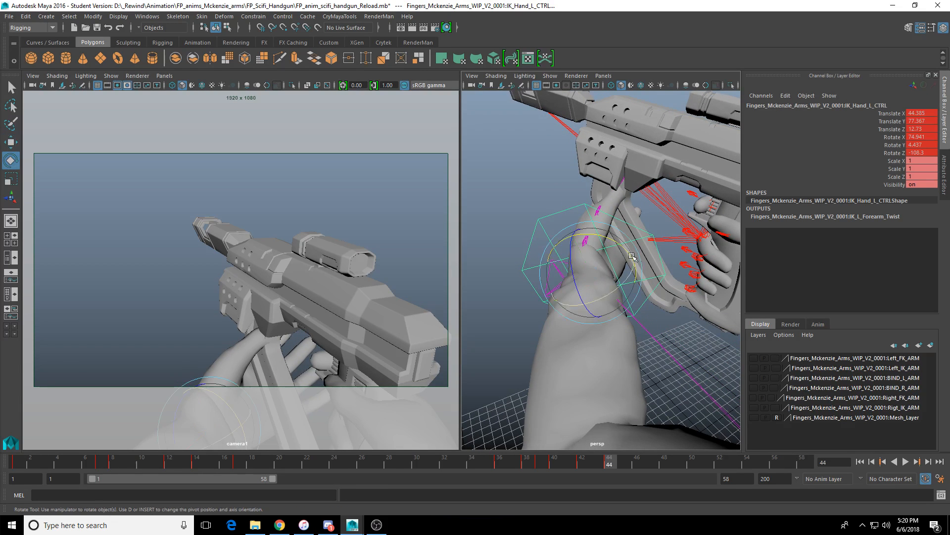
pyautogui.moveTo(626, 253); pyautogui.dragTo(614, 269)
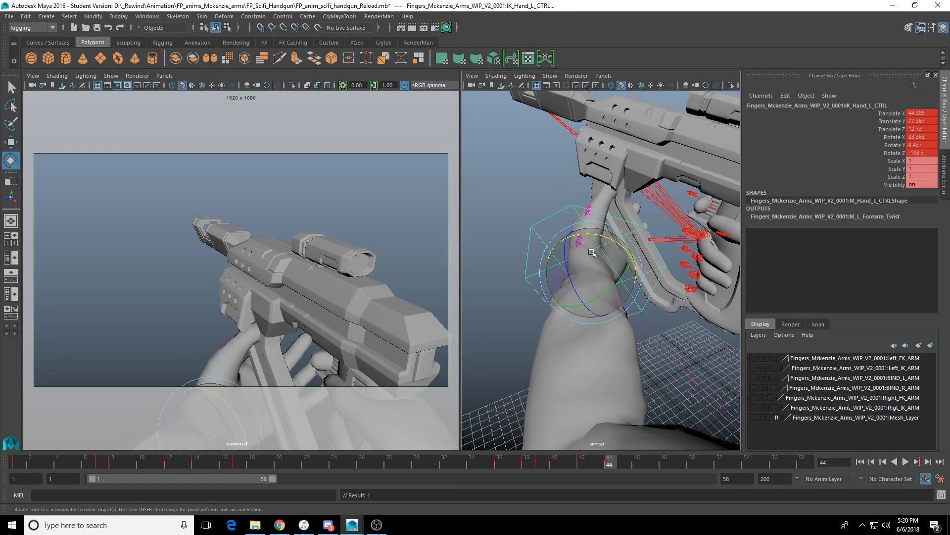
# Step: Play and scrub the reload through the camera to check the left hand's push between frames 38 and 44
pyautogui.keyDown('alt'); pyautogui.click(424, 328); pyautogui.keyUp('alt')
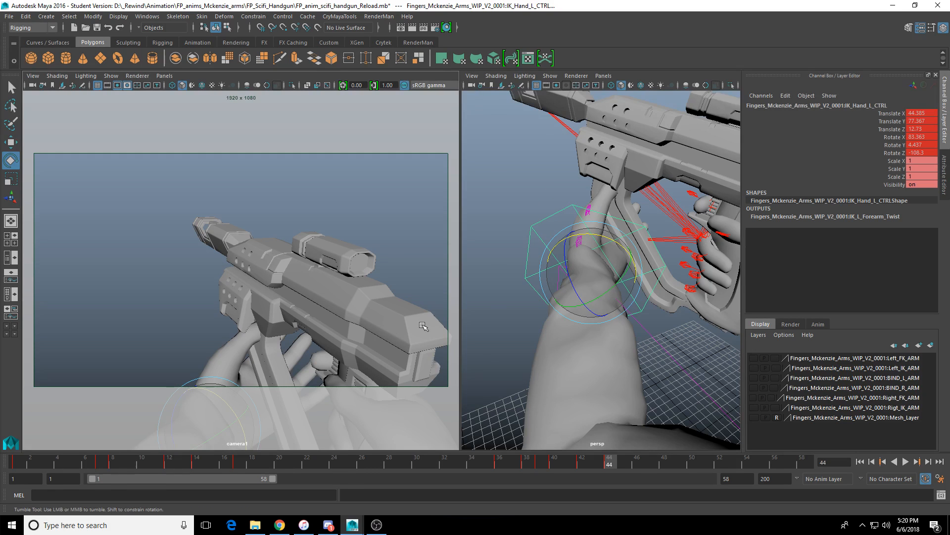
pyautogui.hotkey('alt', 'v')
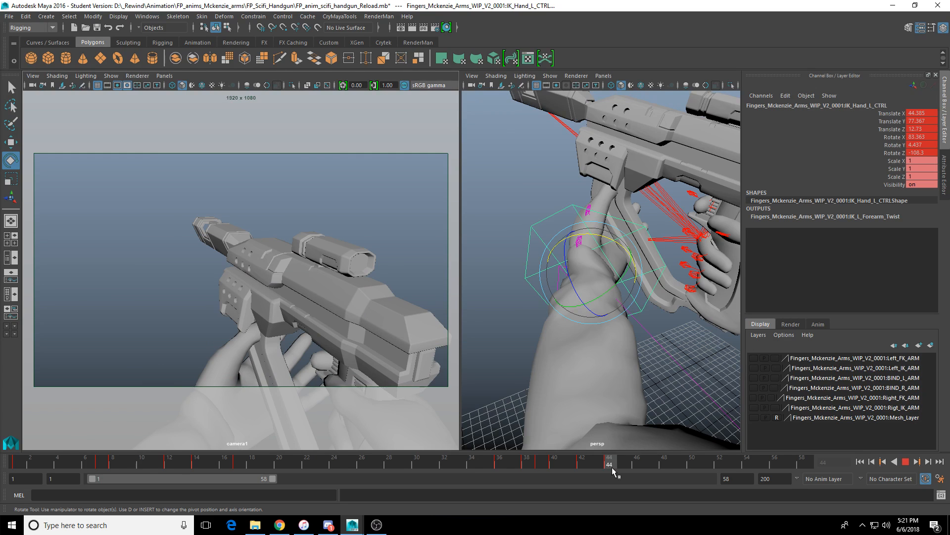
pyautogui.click(904, 462)
pyautogui.click(904, 462)
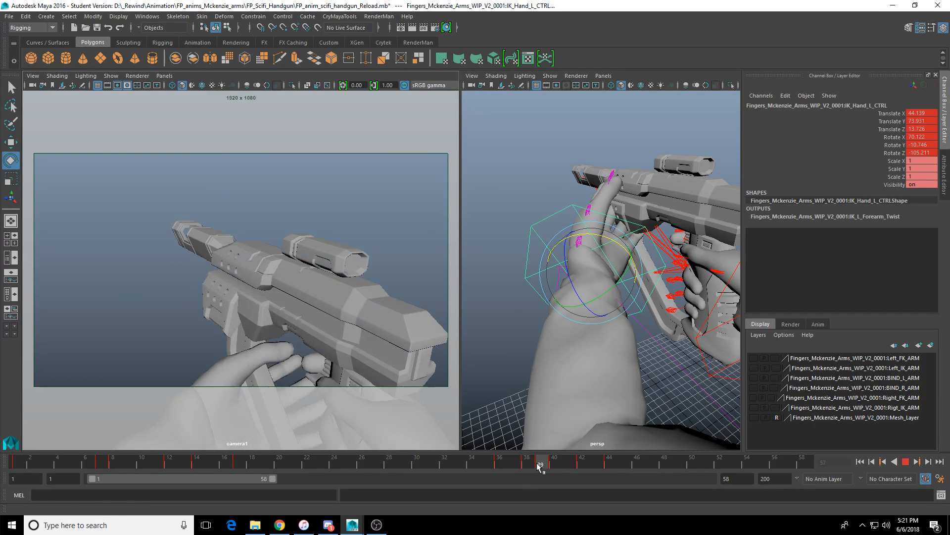
pyautogui.moveTo(542, 468); pyautogui.dragTo(554, 467)
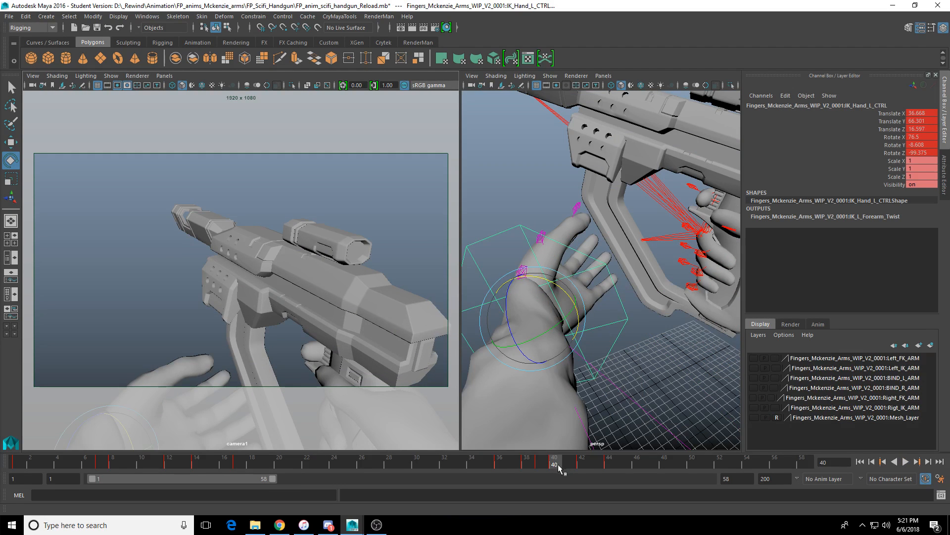
# Step: Shift the left hand IK control's keys at frames 40, 42 and 44 one frame later and play back the timing
pyautogui.moveTo(242, 483); pyautogui.dragTo(243, 479)
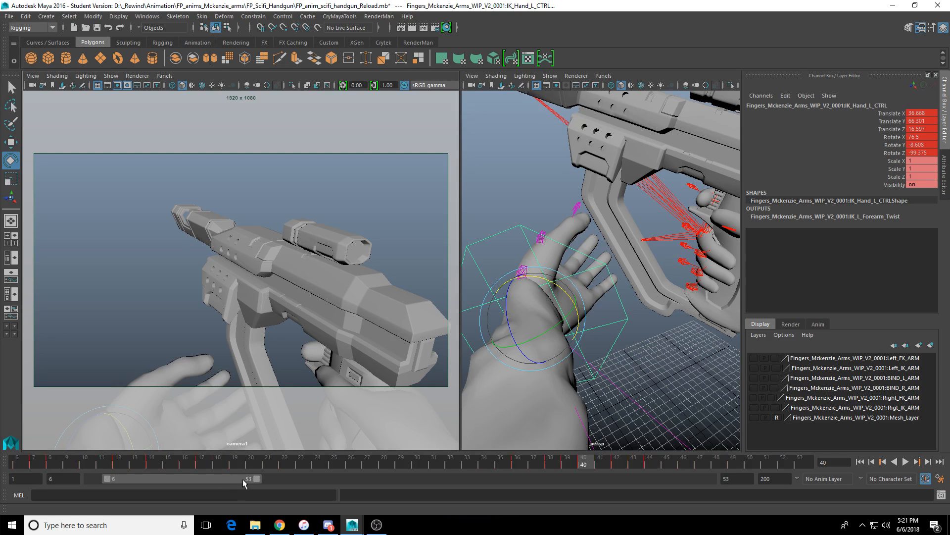
pyautogui.keyDown('shift'); pyautogui.moveTo(642, 464); pyautogui.dragTo(615, 469); pyautogui.keyUp('shift')
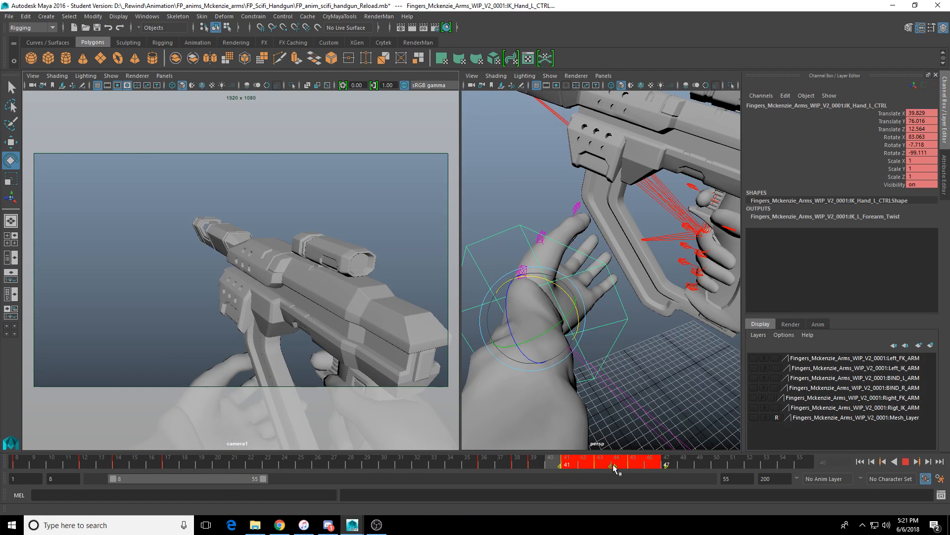
pyautogui.moveTo(697, 464)
pyautogui.mouseDown()
pyautogui.moveTo(486, 468)
pyautogui.moveTo(481, 461)
pyautogui.moveTo(614, 465)
pyautogui.moveTo(444, 476)
pyautogui.moveTo(601, 470)
pyautogui.mouseUp()
pyautogui.click(905, 463)
pyautogui.click(905, 463)
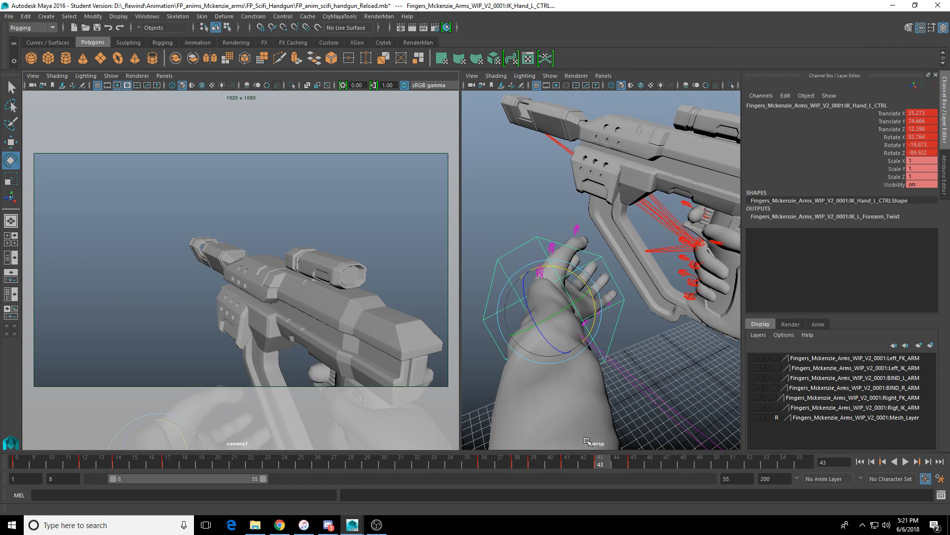
# Step: Play and scrub frames 40 to 46 to check the left hand's retimed contact with the magazine
pyautogui.moveTo(579, 466); pyautogui.dragTo(554, 464)
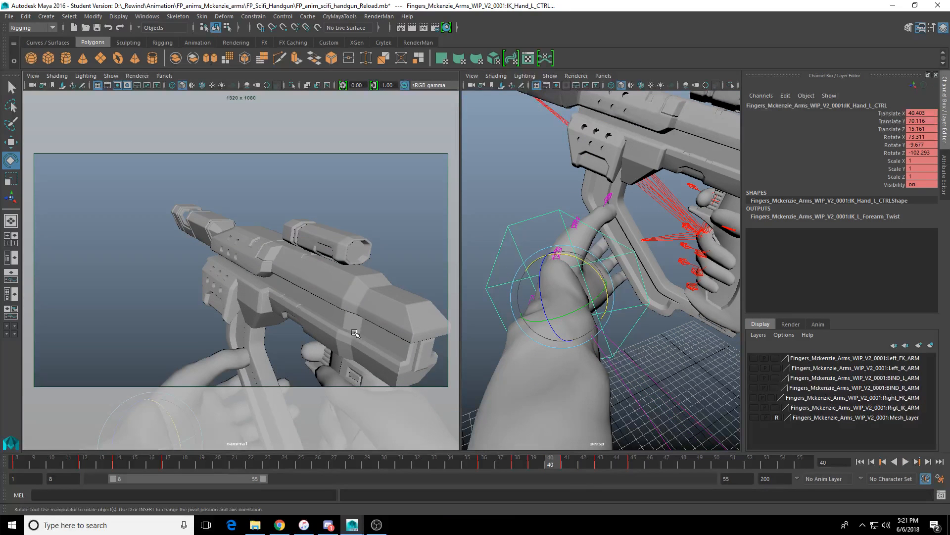
pyautogui.hotkey('alt', 'v')
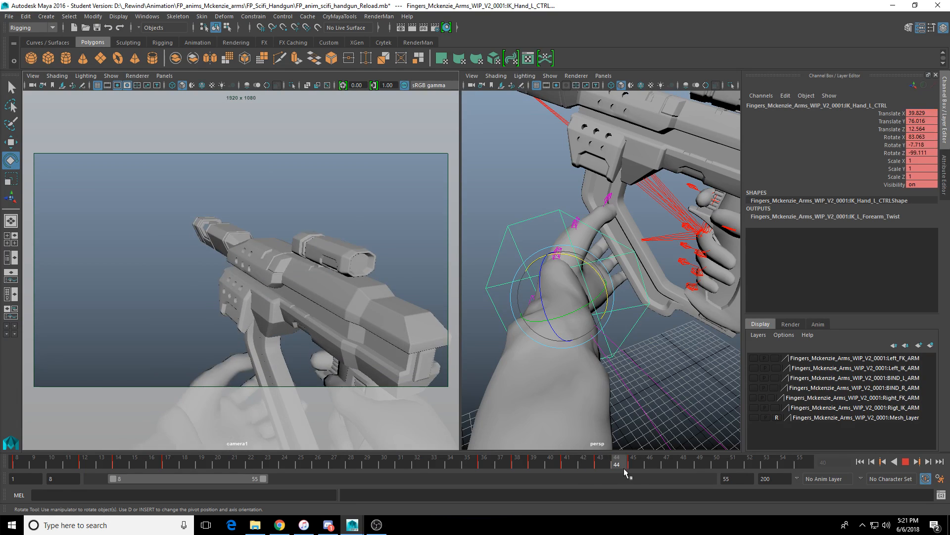
pyautogui.moveTo(628, 468); pyautogui.dragTo(647, 467)
pyautogui.keyDown('alt'); pyautogui.moveTo(590, 340); pyautogui.dragTo(617, 364); pyautogui.keyUp('alt')
pyautogui.moveTo(592, 458); pyautogui.dragTo(639, 464)
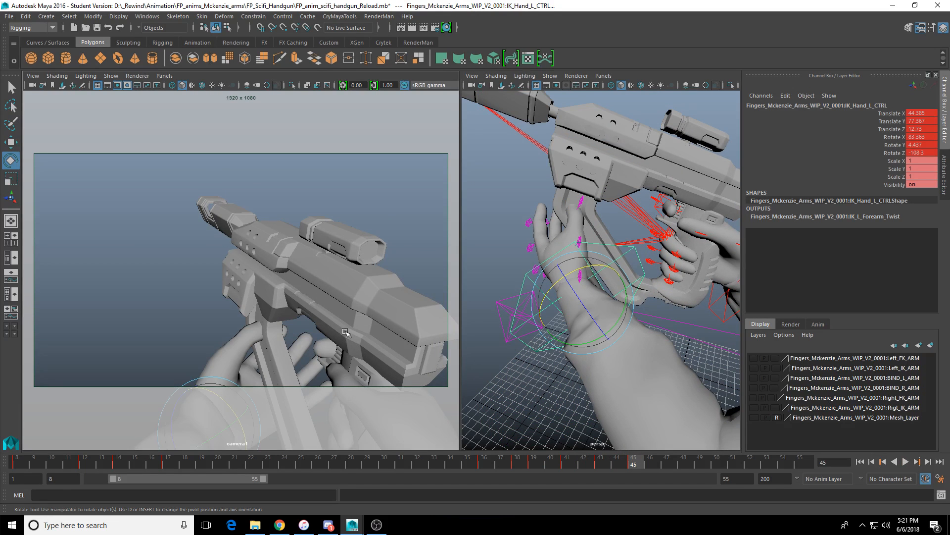
# Step: At frame 46, pose the left hand IK control at about 47.011, 76.361, 14.41 with rotation 88.212, 0.288, -103.865
pyautogui.moveTo(494, 458)
pyautogui.mouseDown()
pyautogui.moveTo(664, 462)
pyautogui.moveTo(655, 464)
pyautogui.mouseUp()
pyautogui.keyDown('alt'); pyautogui.moveTo(659, 376); pyautogui.dragTo(544, 304); pyautogui.keyUp('alt')
pyautogui.press('w')
pyautogui.press('e')
pyautogui.press('w')
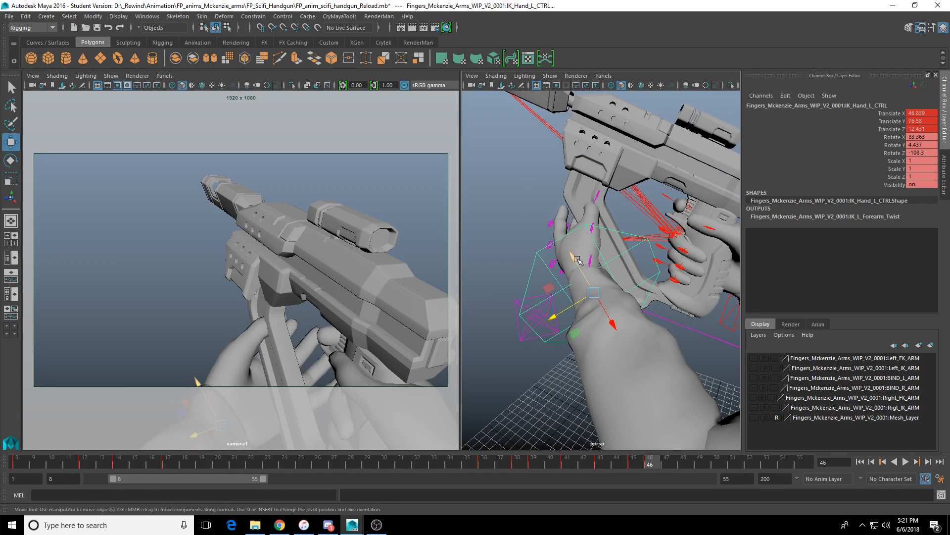
pyautogui.moveTo(577, 260); pyautogui.dragTo(569, 250)
pyautogui.press('e')
pyautogui.keyDown('alt'); pyautogui.moveTo(550, 296); pyautogui.dragTo(590, 265); pyautogui.keyUp('alt')
pyautogui.hotkey('shift', 'e')
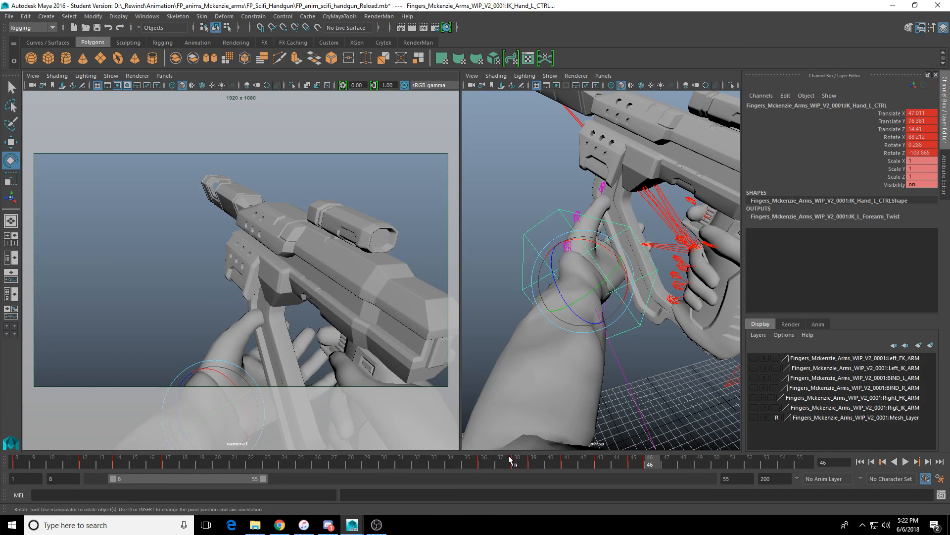
# Step: At frame 48, pose the left hand IK control at about 33.142, 69.418, 15.155 with rotation 72.109, -0.074, -115.341
pyautogui.moveTo(509, 459); pyautogui.dragTo(705, 461)
pyautogui.keyDown('alt'); pyautogui.moveTo(560, 282); pyautogui.dragTo(622, 297); pyautogui.keyUp('alt')
pyautogui.keyDown('alt'); pyautogui.moveTo(663, 292); pyautogui.dragTo(636, 288, button='right'); pyautogui.keyUp('alt')
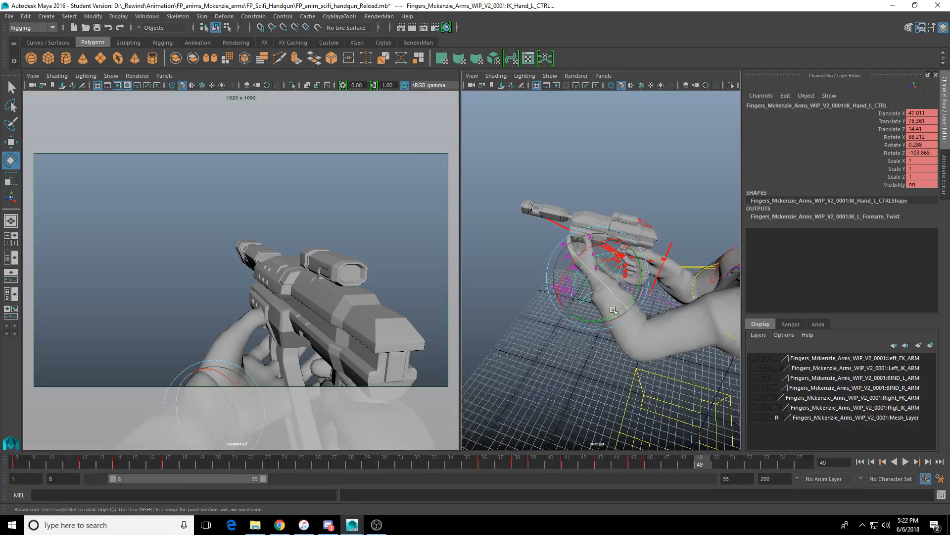
pyautogui.keyDown('alt'); pyautogui.moveTo(613, 310); pyautogui.dragTo(647, 437); pyautogui.keyUp('alt')
pyautogui.click(668, 463)
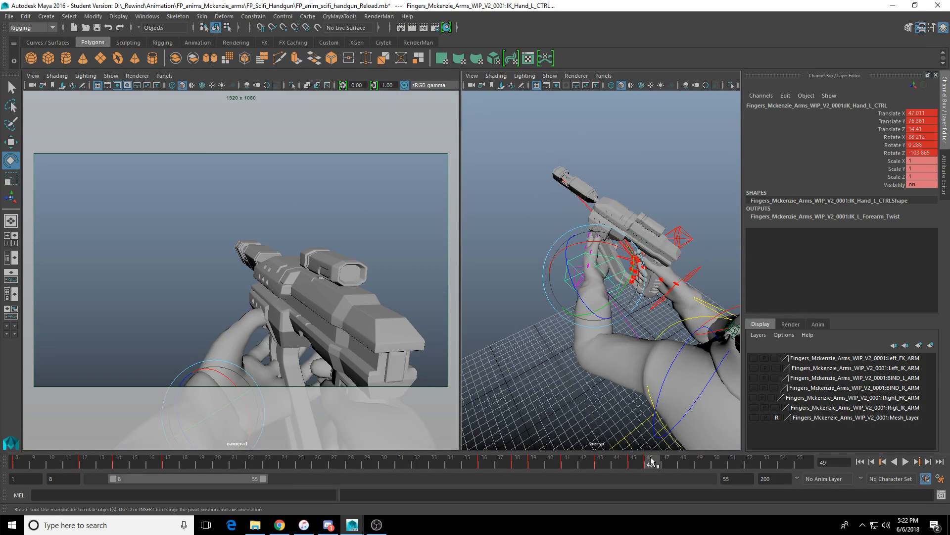
pyautogui.click(681, 464)
pyautogui.keyDown('alt'); pyautogui.moveTo(641, 383); pyautogui.dragTo(610, 306); pyautogui.keyUp('alt')
pyautogui.press('w')
pyautogui.press('e')
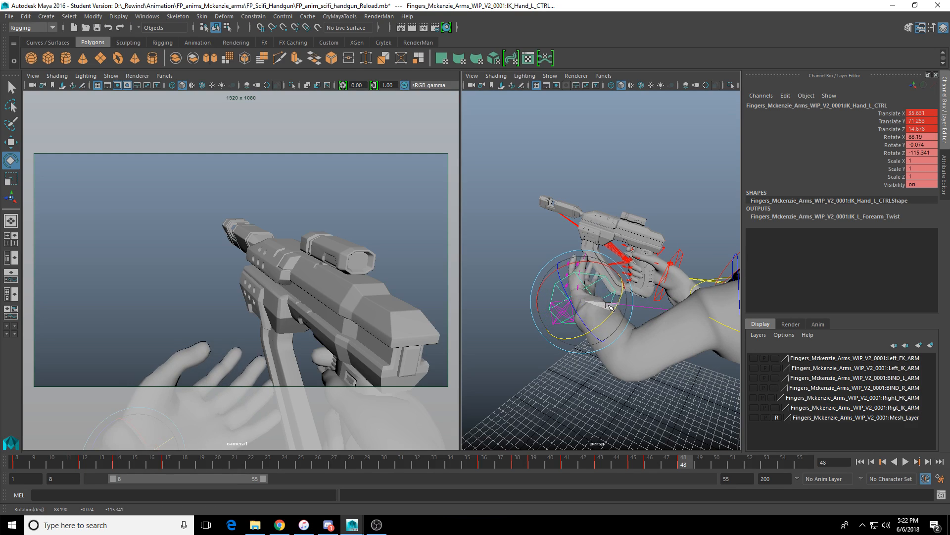
pyautogui.moveTo(596, 262); pyautogui.dragTo(540, 306)
pyautogui.press('w')
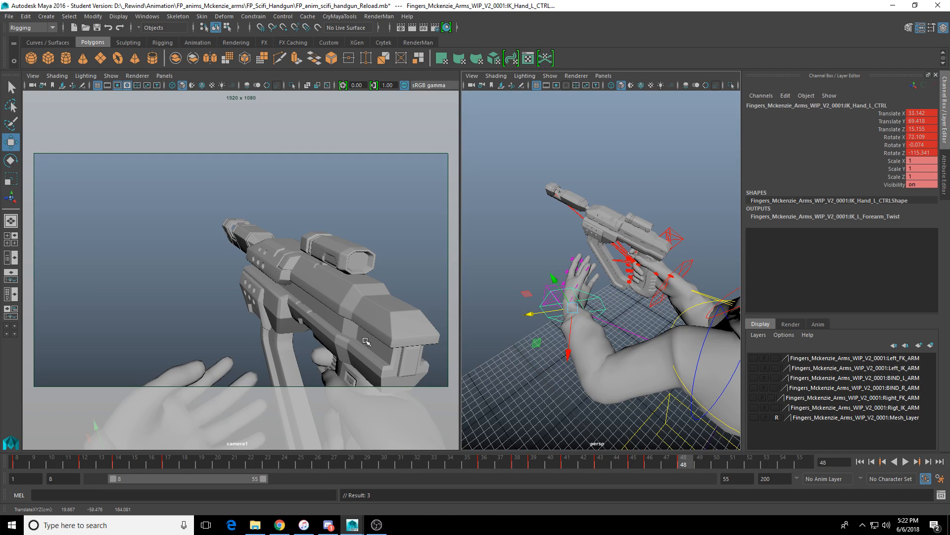
# Step: Scrub and play frames 41 to 52 to check the left hand's move away from the magazine
pyautogui.moveTo(577, 465); pyautogui.dragTo(668, 463)
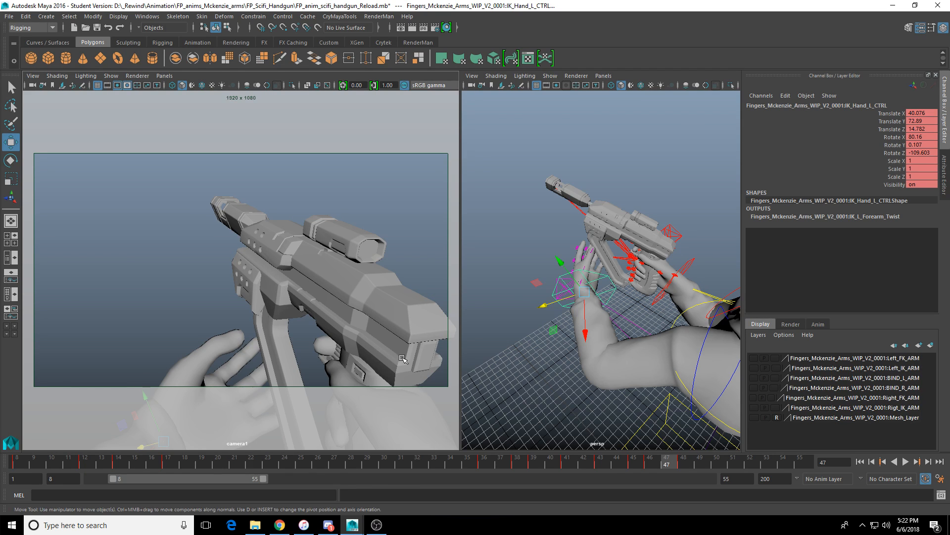
pyautogui.hotkey('alt', 'v')
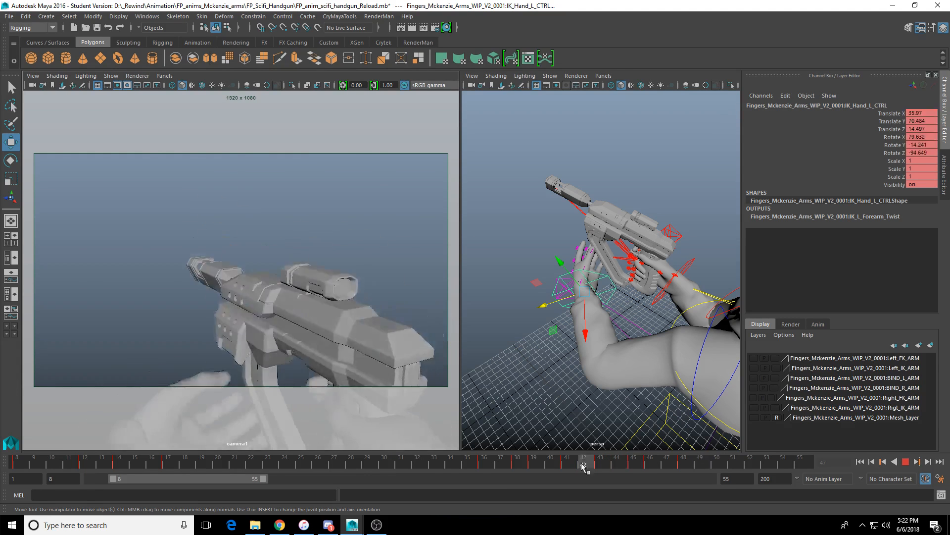
pyautogui.moveTo(659, 467); pyautogui.dragTo(750, 467)
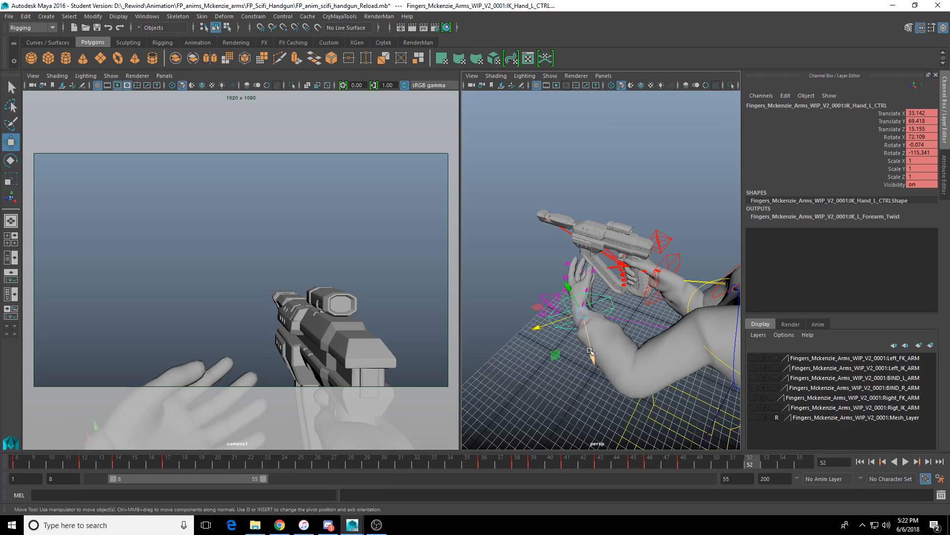
# Step: At frame 52, pose the left hand IK control at about 45.367, 62.98, -10.133 with rotation 142.21, -33.836, -120.362
pyautogui.moveTo(590, 350); pyautogui.dragTo(643, 312)
pyautogui.press('e')
pyautogui.press('w')
pyautogui.moveTo(633, 375); pyautogui.dragTo(663, 374)
pyautogui.keyDown('alt'); pyautogui.moveTo(663, 374); pyautogui.dragTo(616, 338); pyautogui.keyUp('alt')
pyautogui.press('e')
pyautogui.moveTo(617, 338)
pyautogui.keyDown('alt'); pyautogui.mouseDown()
pyautogui.moveTo(643, 346)
pyautogui.moveTo(613, 374)
pyautogui.moveTo(609, 351)
pyautogui.mouseUp(); pyautogui.keyUp('alt')
pyautogui.press('w')
pyautogui.moveTo(583, 309); pyautogui.dragTo(596, 312)
pyautogui.keyDown('alt'); pyautogui.moveTo(596, 312); pyautogui.dragTo(680, 267); pyautogui.keyUp('alt')
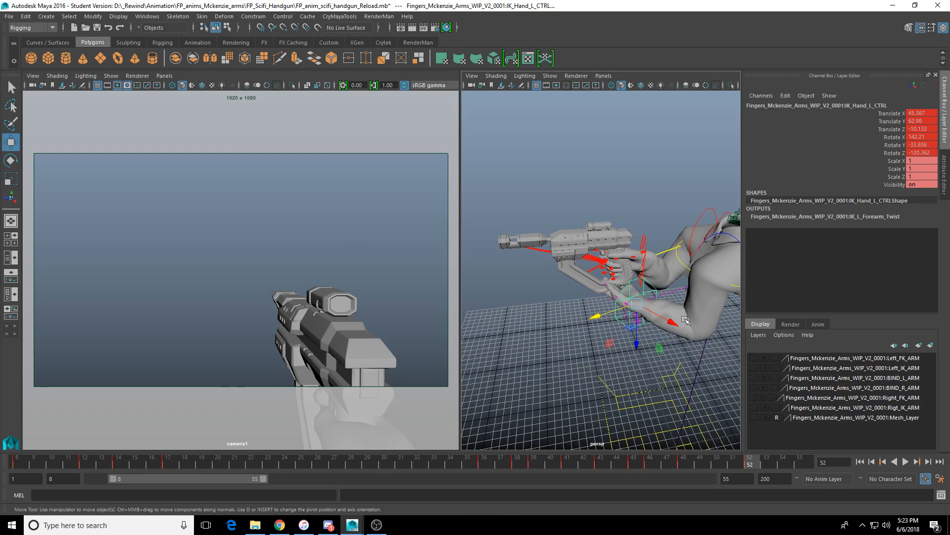
pyautogui.keyDown('alt'); pyautogui.moveTo(685, 321); pyautogui.dragTo(678, 341); pyautogui.keyUp('alt')
# Step: Play the reload in the enlarged camera view and scrub frames 42 to 49 to review the left hand's exit
pyautogui.press('space')
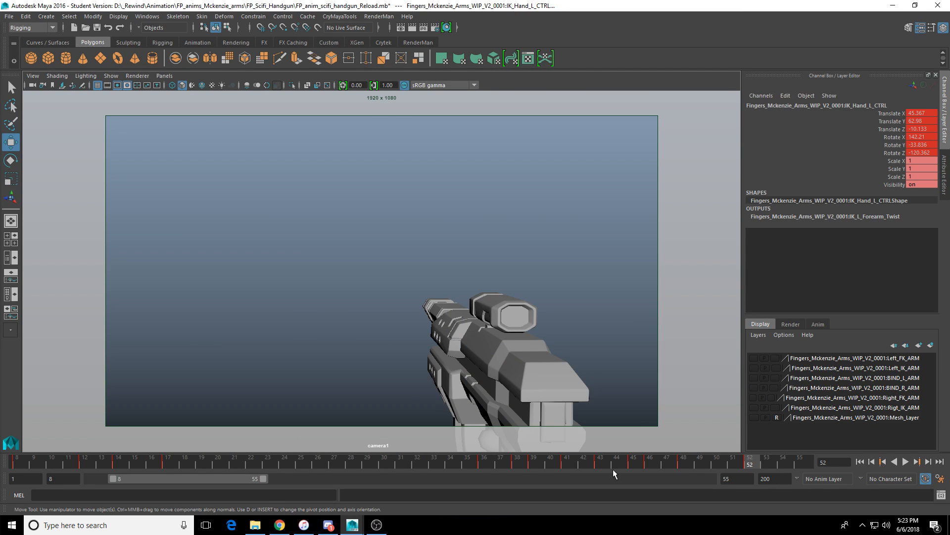
pyautogui.moveTo(612, 468); pyautogui.dragTo(699, 462)
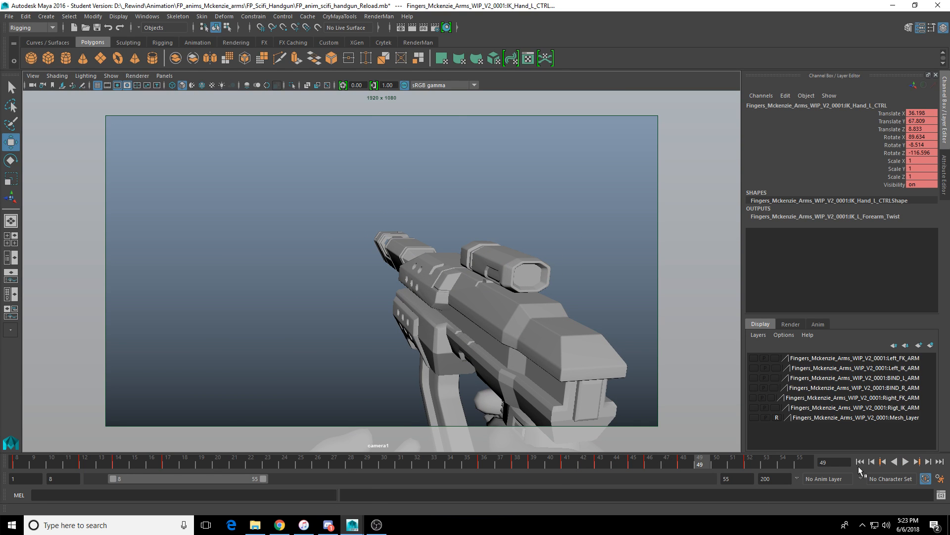
pyautogui.click(905, 462)
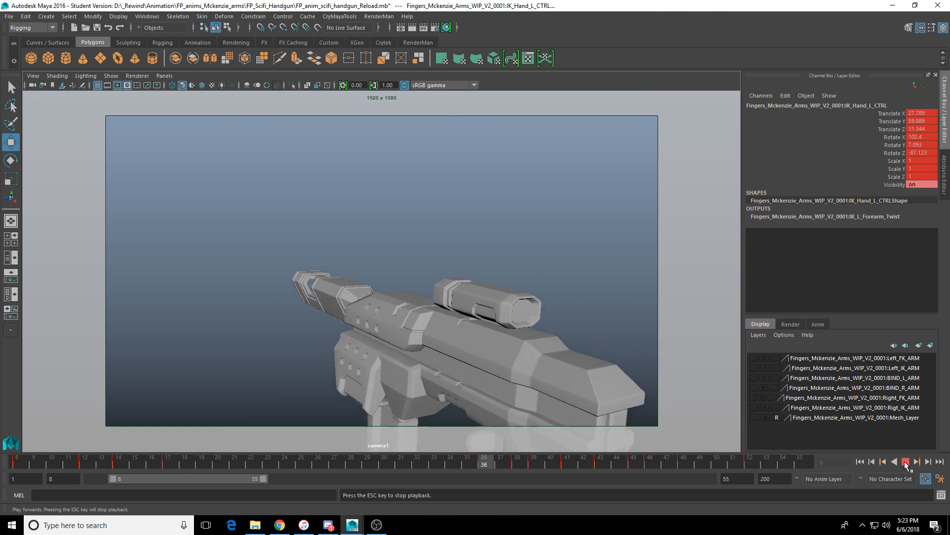
pyautogui.click(906, 461)
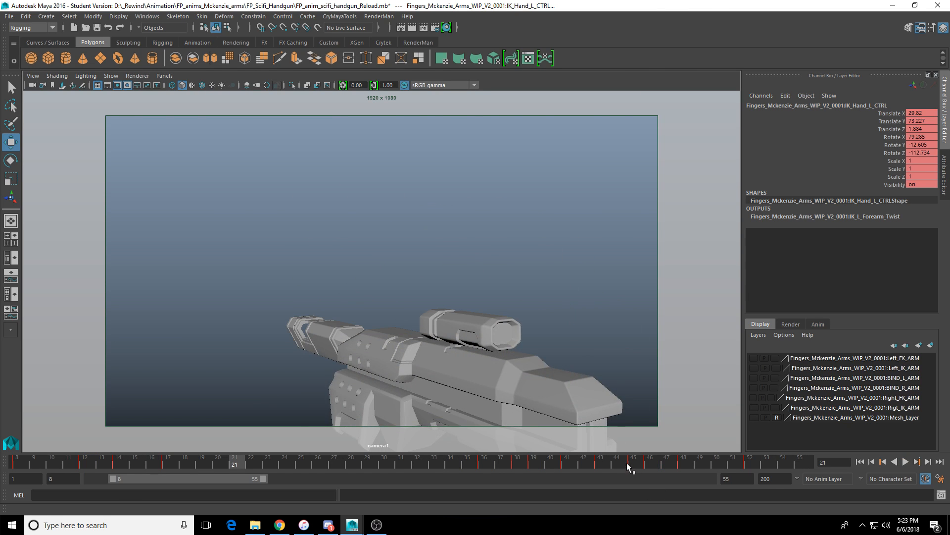
pyautogui.hotkey('alt', 'v')
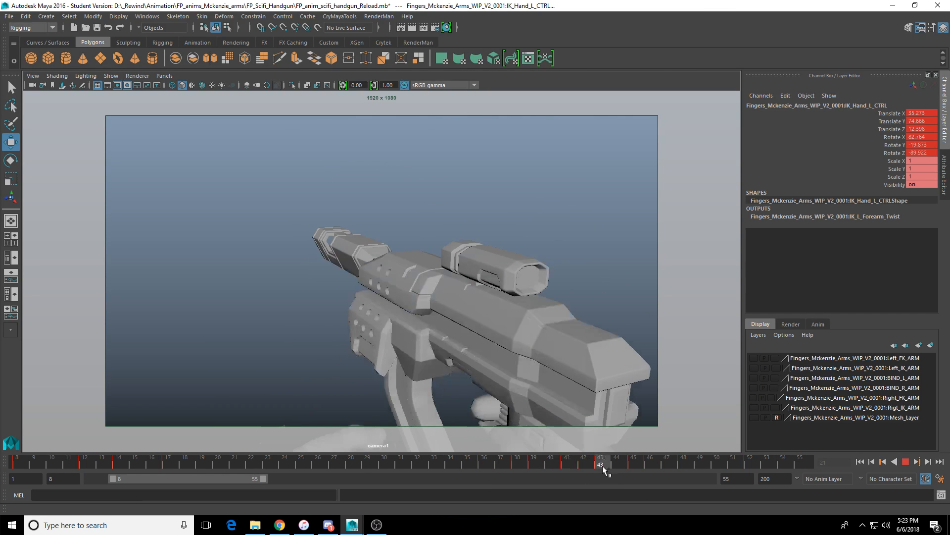
pyautogui.moveTo(601, 466); pyautogui.dragTo(634, 464)
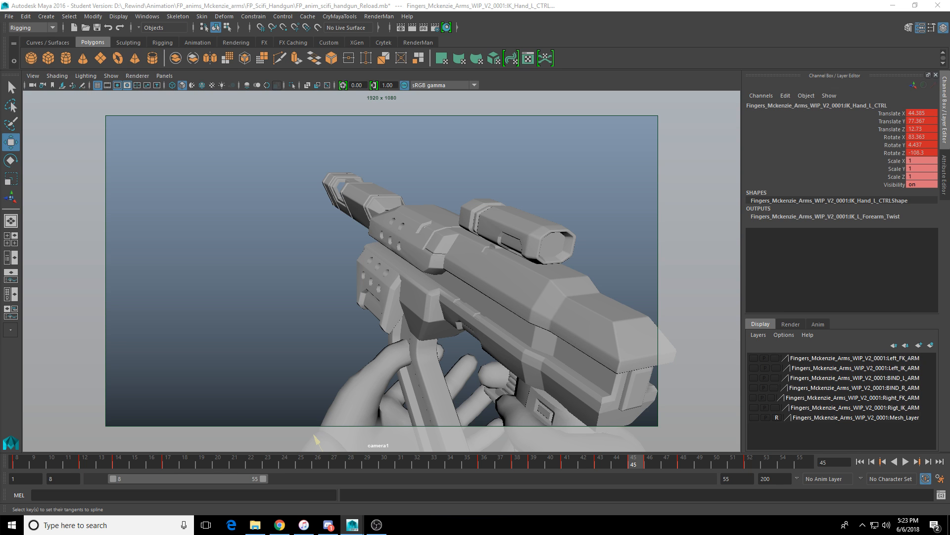
# Step: Extend the playback range to start at frame 1 while playing back the reload
pyautogui.click(906, 462)
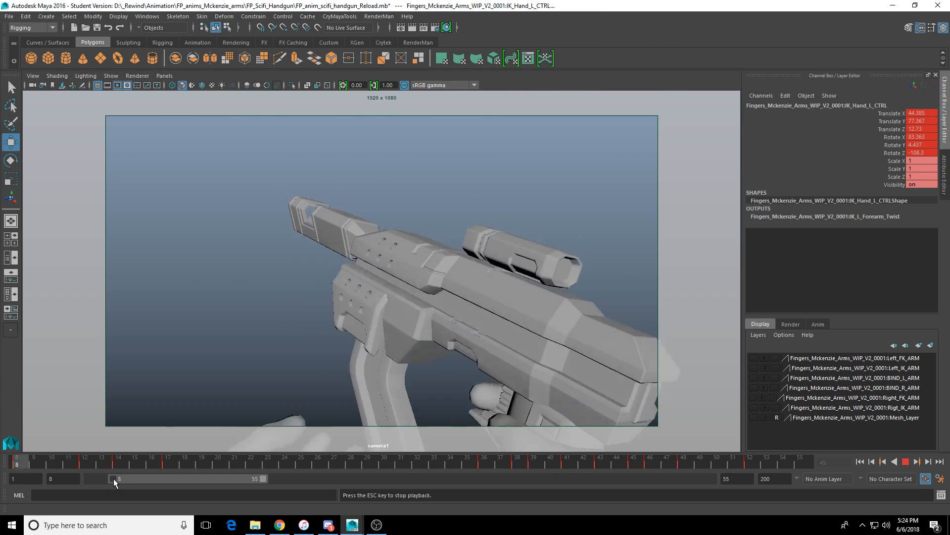
pyautogui.moveTo(114, 478); pyautogui.dragTo(64, 480)
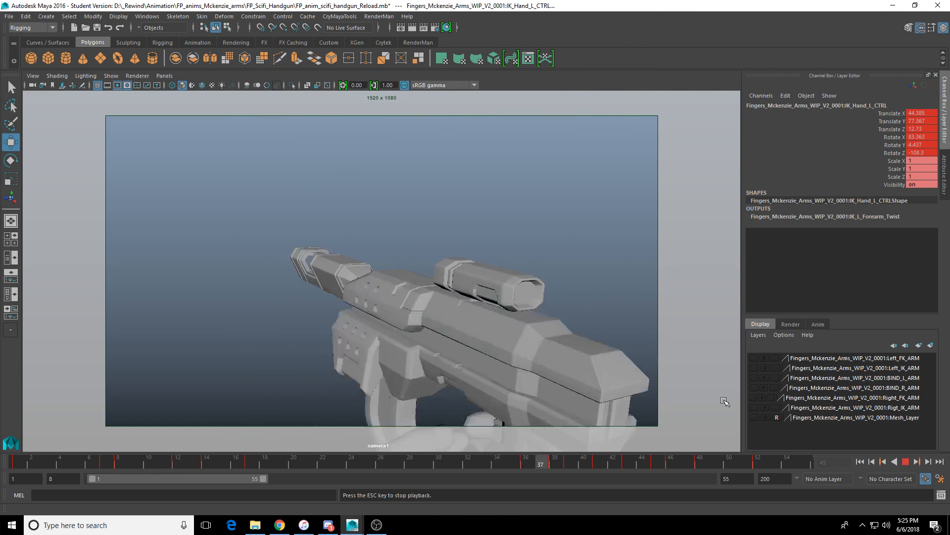
pyautogui.click(907, 463)
# Step: Scrub and step through frames 7 to 12 to examine how the left hand approaches the old magazine
pyautogui.moveTo(168, 463)
pyautogui.mouseDown()
pyautogui.moveTo(41, 465)
pyautogui.moveTo(162, 462)
pyautogui.moveTo(52, 476)
pyautogui.moveTo(177, 468)
pyautogui.mouseUp()
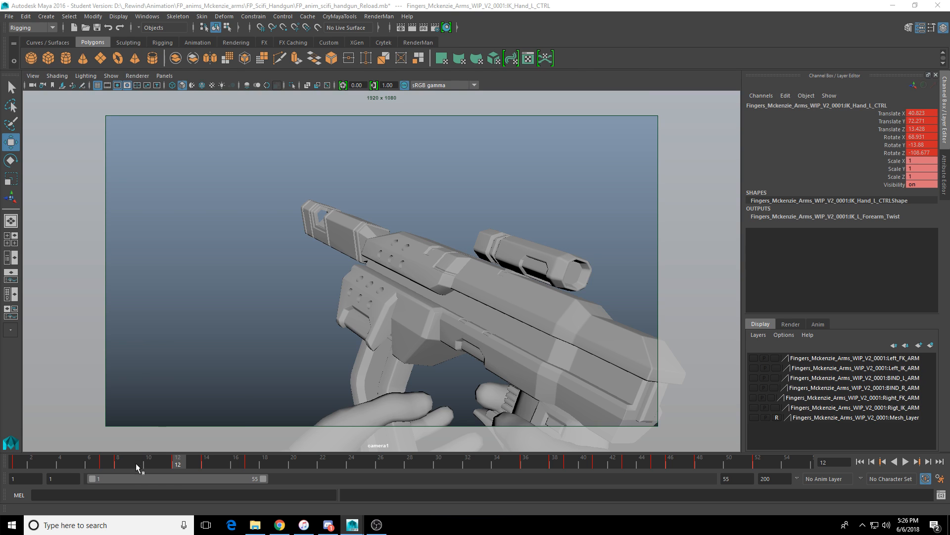
pyautogui.moveTo(136, 463)
pyautogui.mouseDown()
pyautogui.moveTo(108, 469)
pyautogui.moveTo(145, 465)
pyautogui.moveTo(132, 467)
pyautogui.mouseUp()
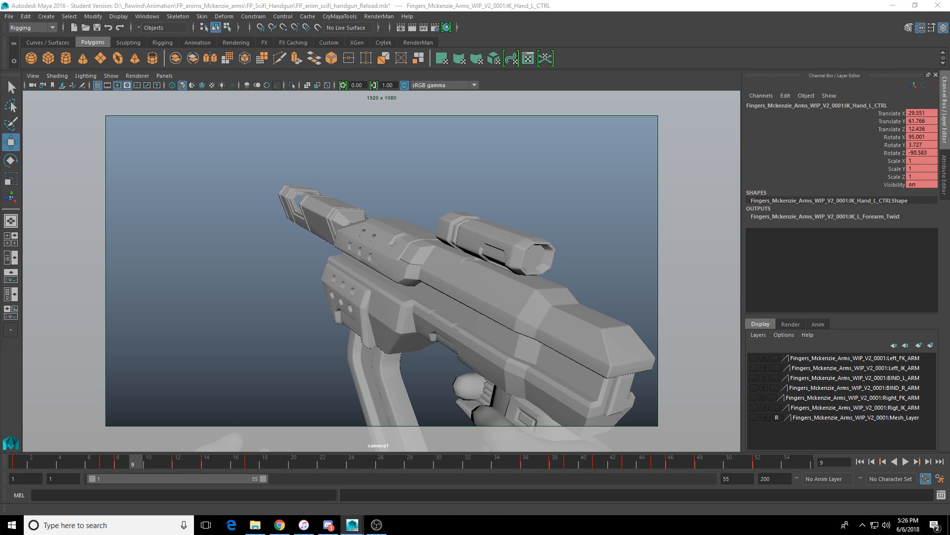
pyautogui.moveTo(159, 459); pyautogui.dragTo(135, 471)
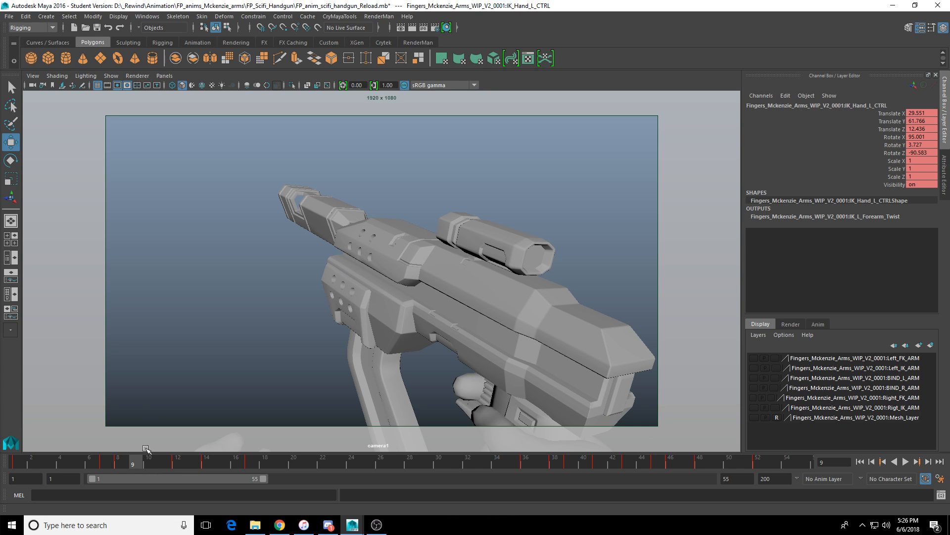
pyautogui.click(148, 462)
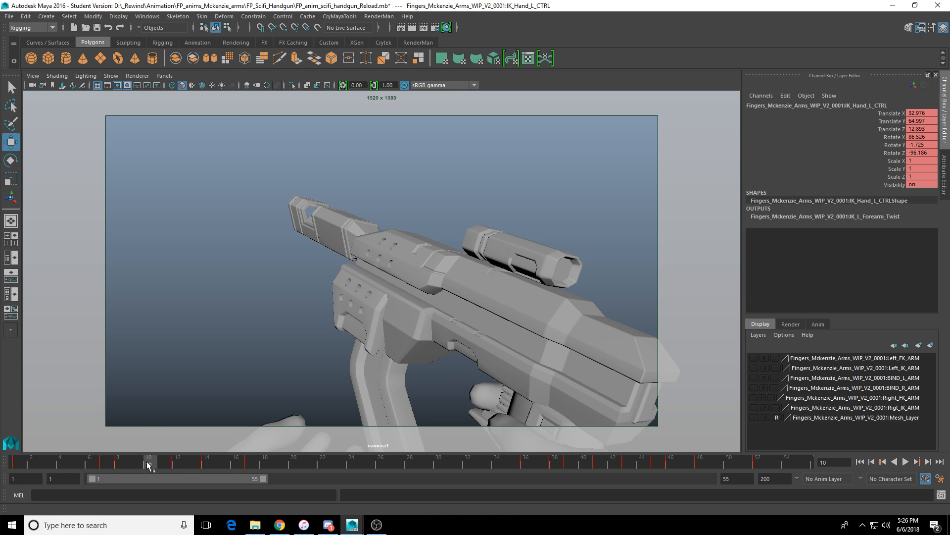
pyautogui.press('.')
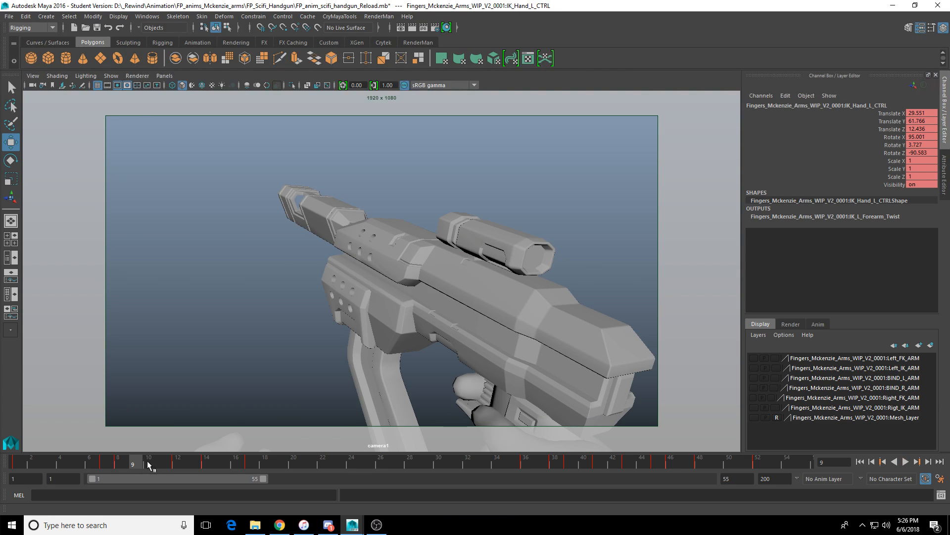
pyautogui.press(',')
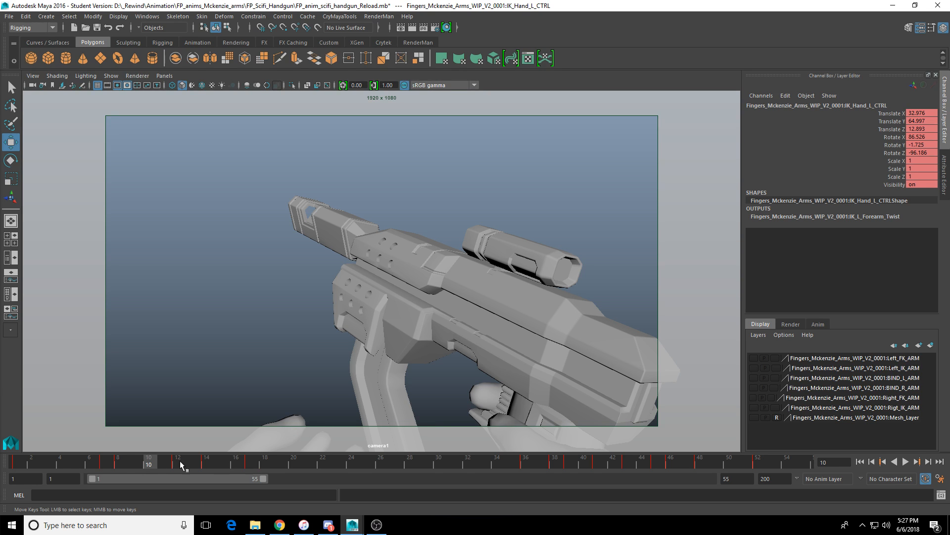
pyautogui.moveTo(155, 464); pyautogui.dragTo(104, 466)
# Step: Select the right hand IK control in the perspective view and scrub frames 5 to 12 to check the gun's rotation
pyautogui.press('space')
pyautogui.keyDown('alt'); pyautogui.moveTo(593, 276); pyautogui.dragTo(614, 282); pyautogui.keyUp('alt')
pyautogui.click(683, 256)
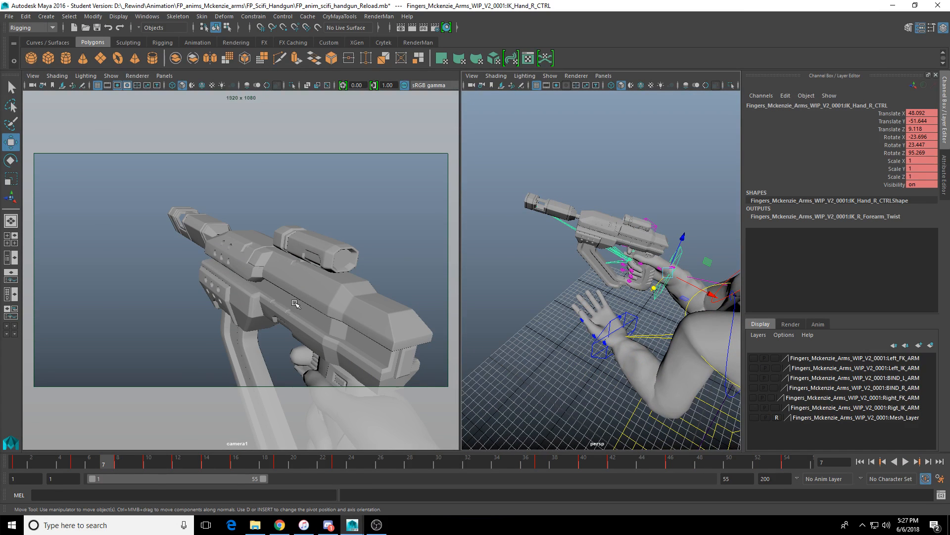
pyautogui.moveTo(77, 465); pyautogui.dragTo(177, 466)
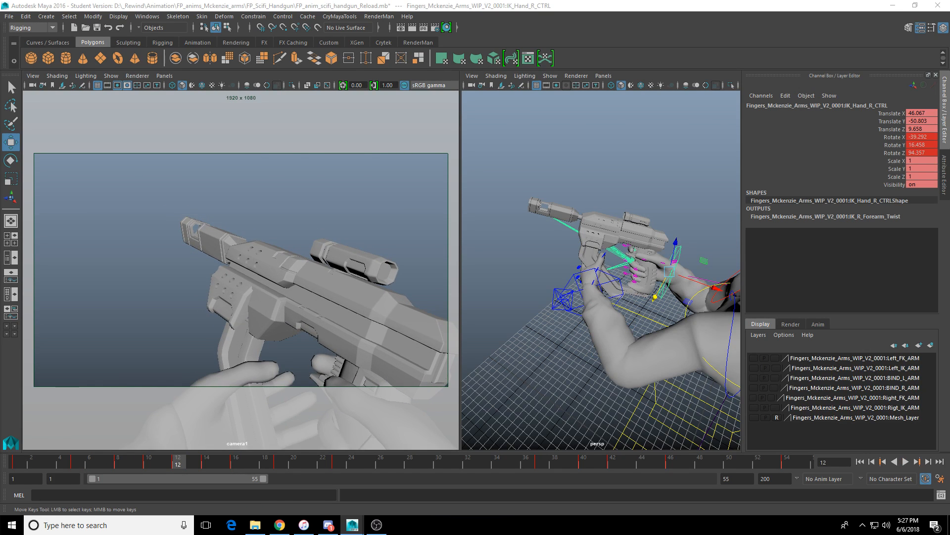
pyautogui.moveTo(74, 465); pyautogui.dragTo(134, 471)
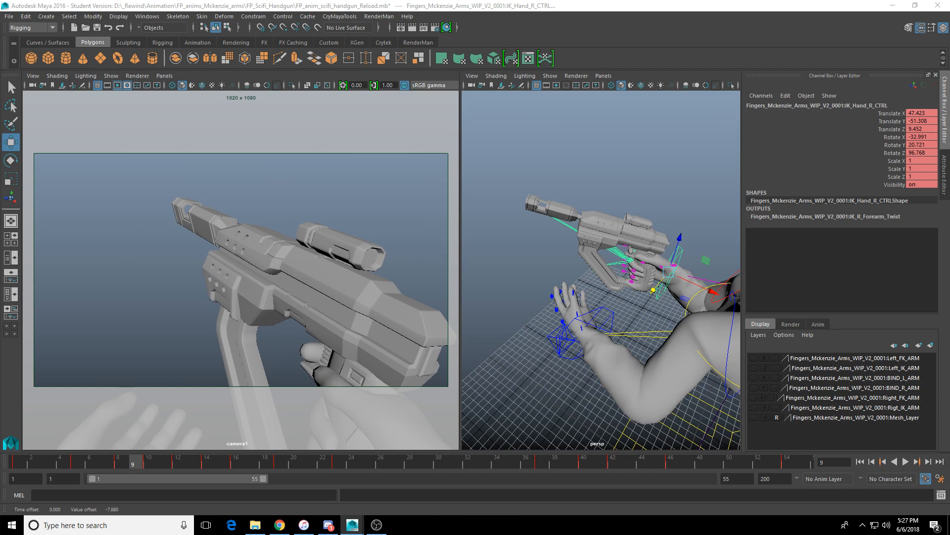
pyautogui.moveTo(94, 463); pyautogui.dragTo(180, 479)
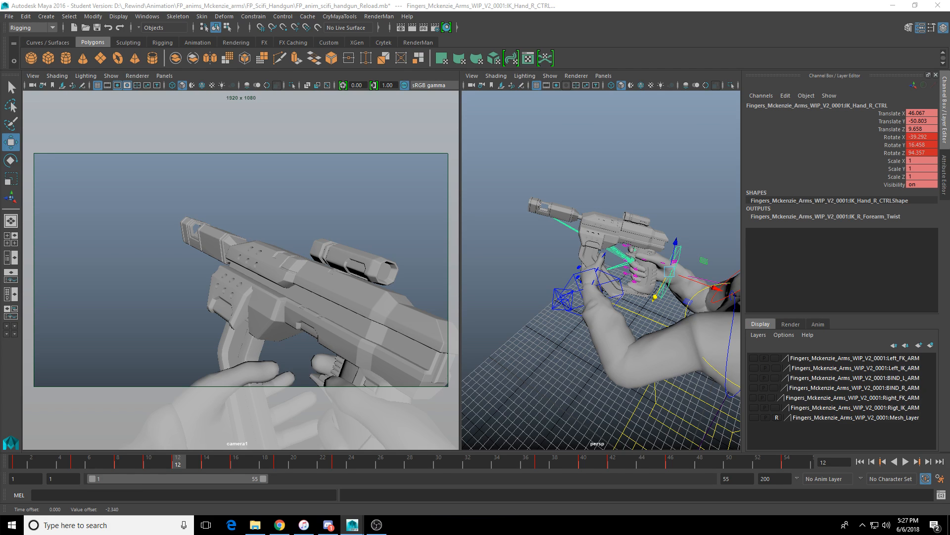
pyautogui.moveTo(146, 463); pyautogui.dragTo(178, 467)
pyautogui.middleClick(184, 323)
# Step: Scrub back to frame 2, play the animation, and inspect the gun's motion around frames 11 to 14
pyautogui.moveTo(139, 464); pyautogui.dragTo(32, 465)
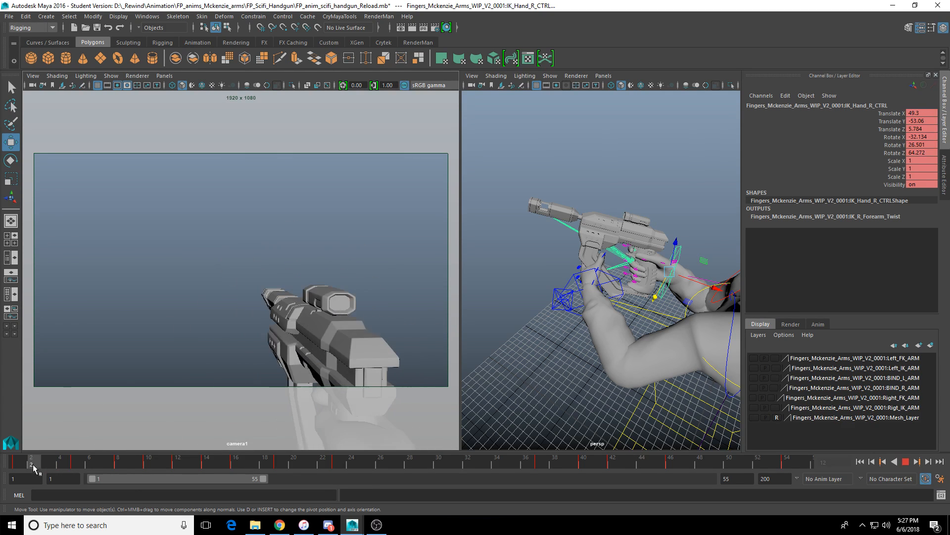
pyautogui.click(906, 462)
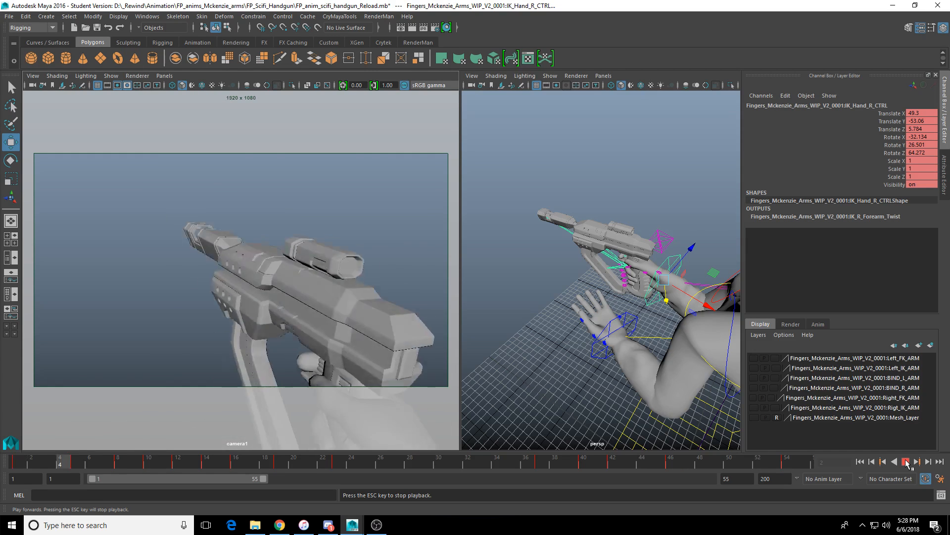
pyautogui.click(906, 462)
pyautogui.moveTo(169, 464); pyautogui.dragTo(207, 465)
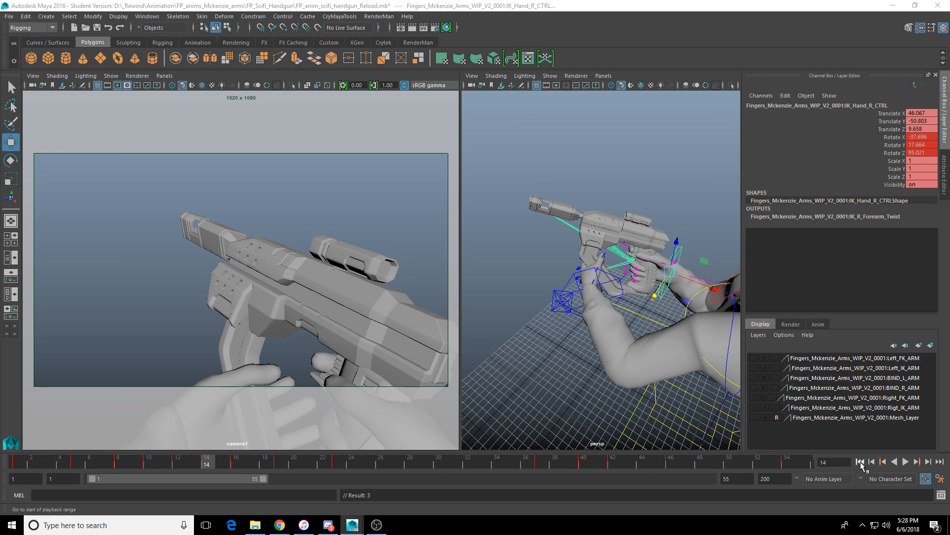
# Step: Replay the reload and scrub frames 6 to 13 to check the right hand's rotation before the magazine drops
pyautogui.click(906, 461)
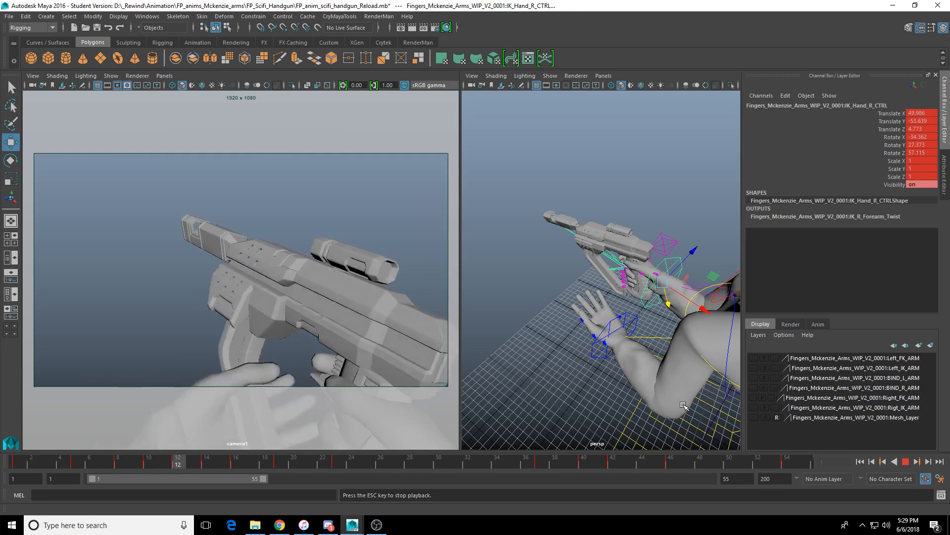
pyautogui.click(905, 461)
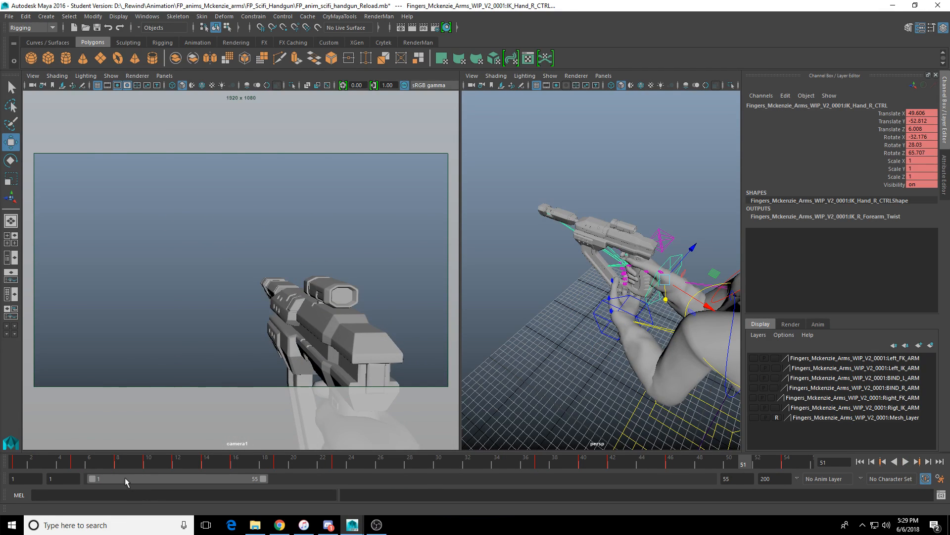
pyautogui.click(159, 465)
pyautogui.moveTo(160, 465); pyautogui.dragTo(80, 476)
pyautogui.moveTo(121, 470); pyautogui.dragTo(116, 471)
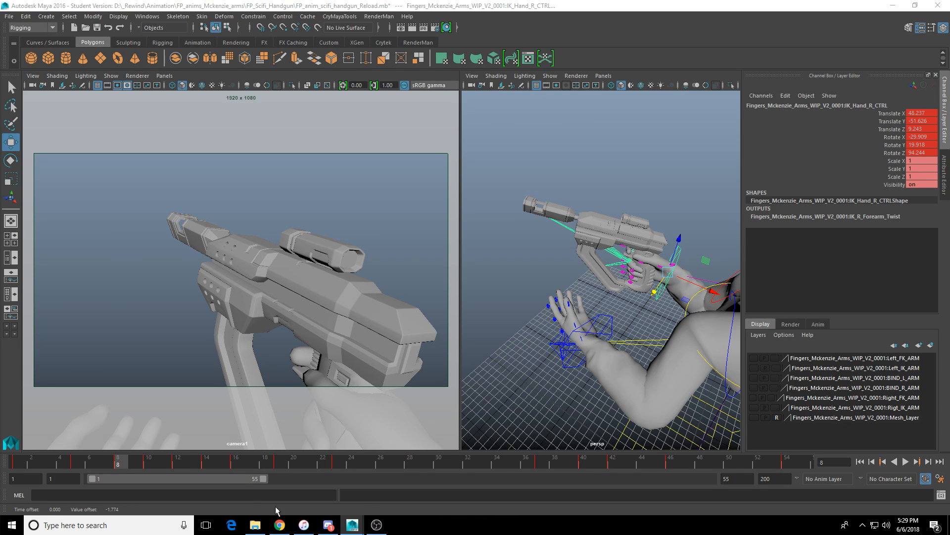
pyautogui.moveTo(133, 464); pyautogui.dragTo(193, 464)
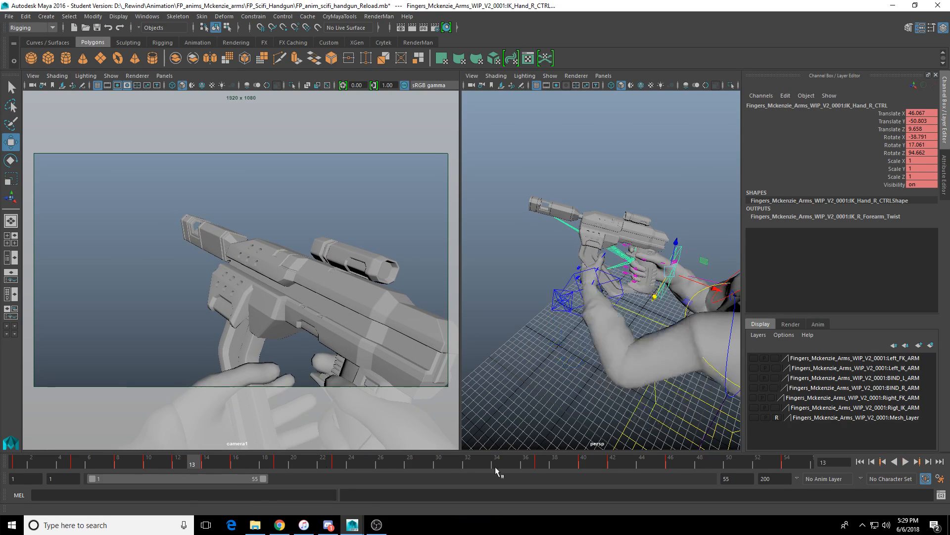
# Step: Play the reload from the first frame, then save the scene as FP_anim_scifi_handgun_Reload.mb
pyautogui.click(860, 461)
pyautogui.click(906, 462)
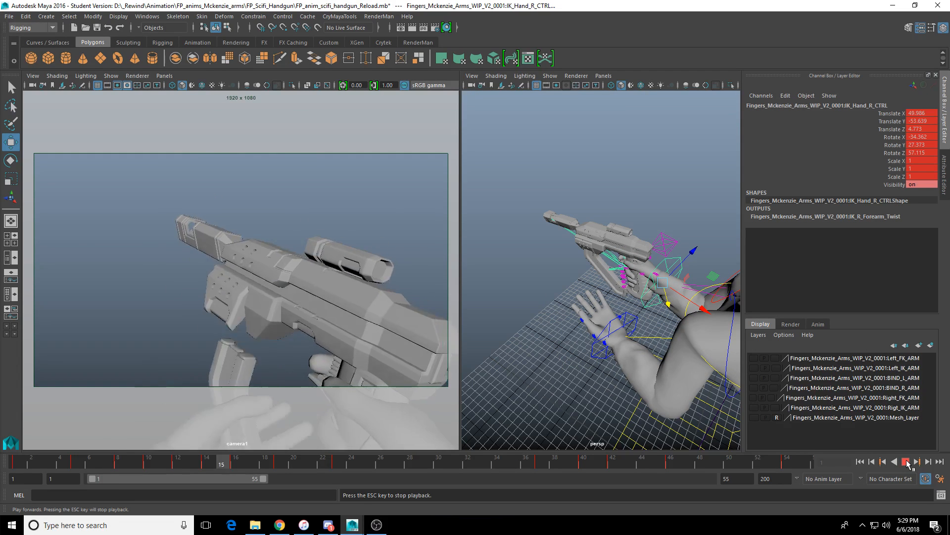
pyautogui.click(906, 461)
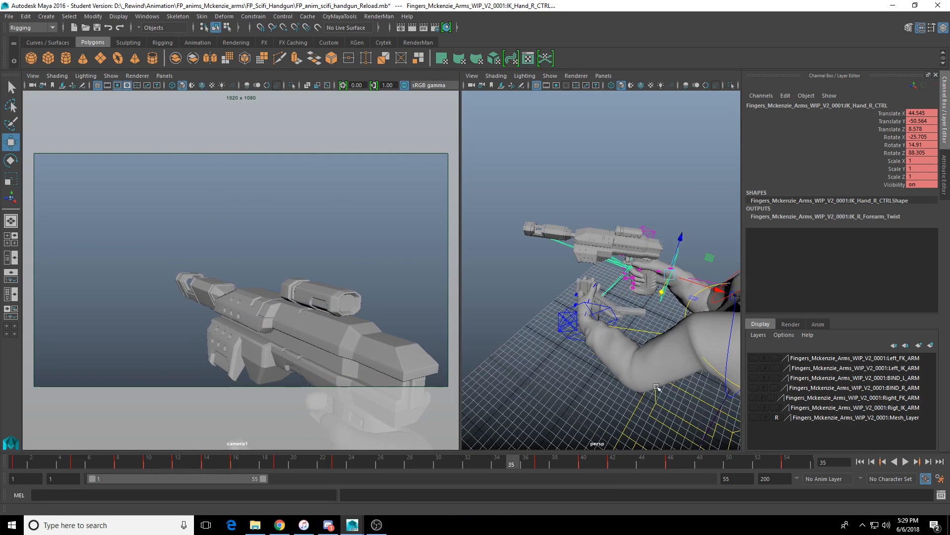
pyautogui.click(97, 28)
pyautogui.click(454, 271)
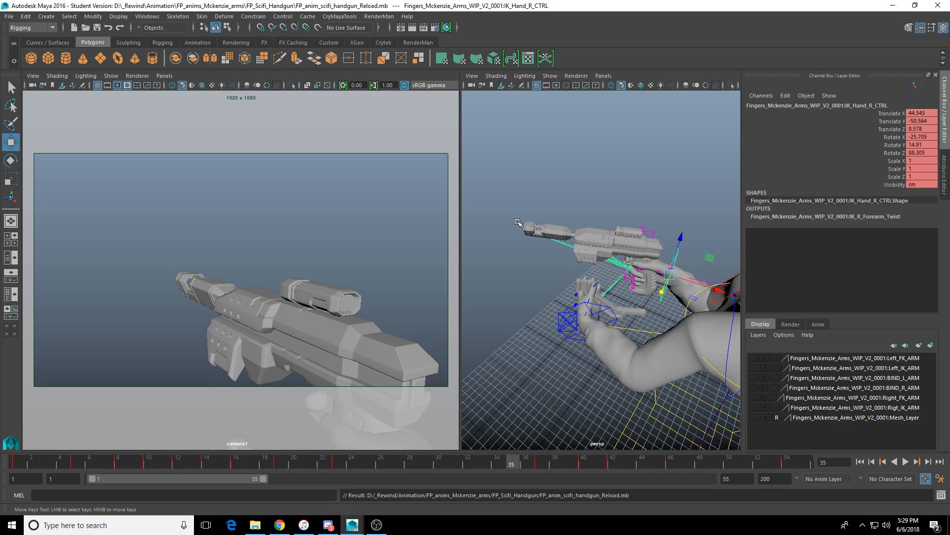
# Step: Enlarge the camera view and play the full frame range to review the complete reload
pyautogui.scroll(-4, 622, 290)
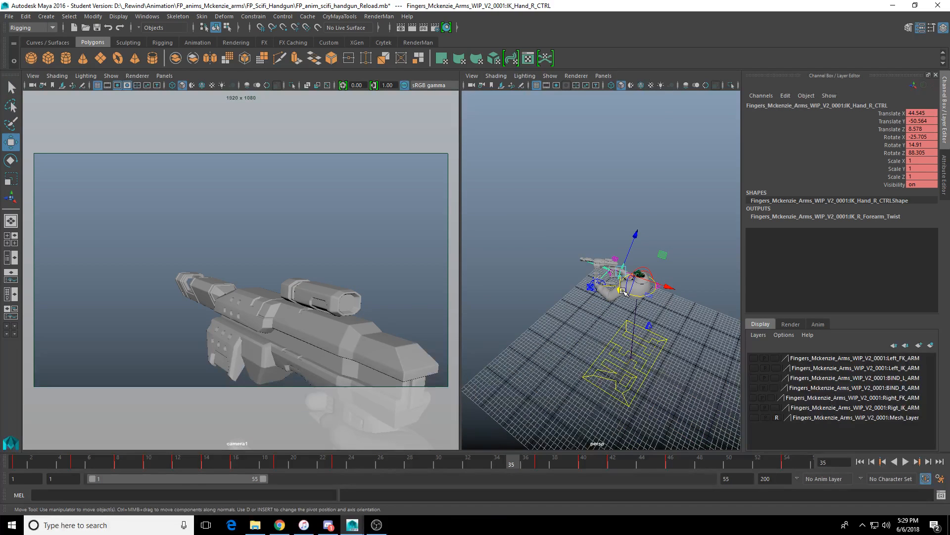
pyautogui.scroll(3, 611, 289)
pyautogui.press('space')
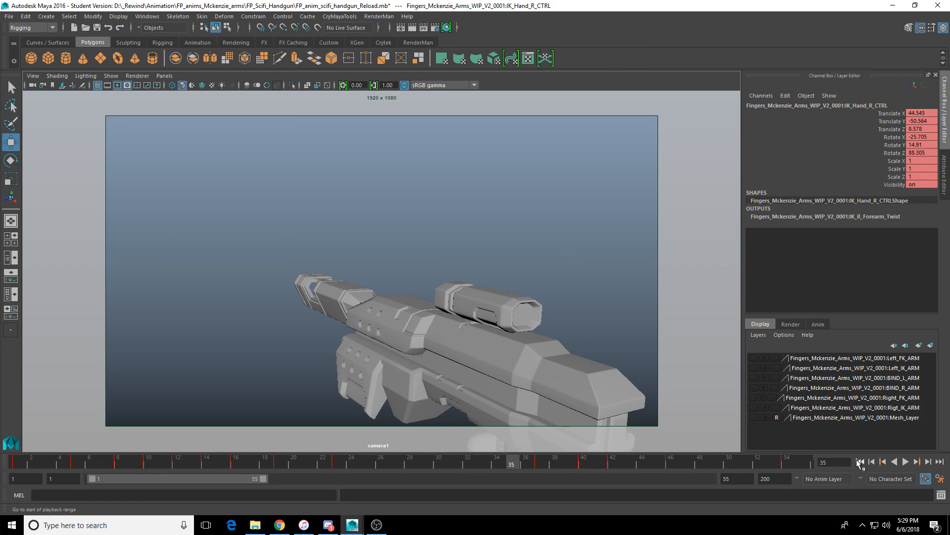
pyautogui.click(906, 461)
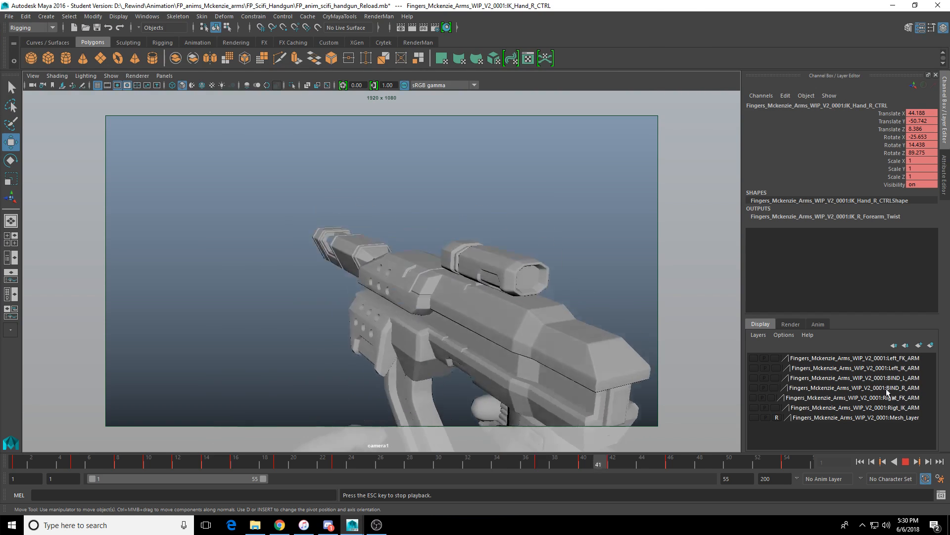
pyautogui.click(905, 461)
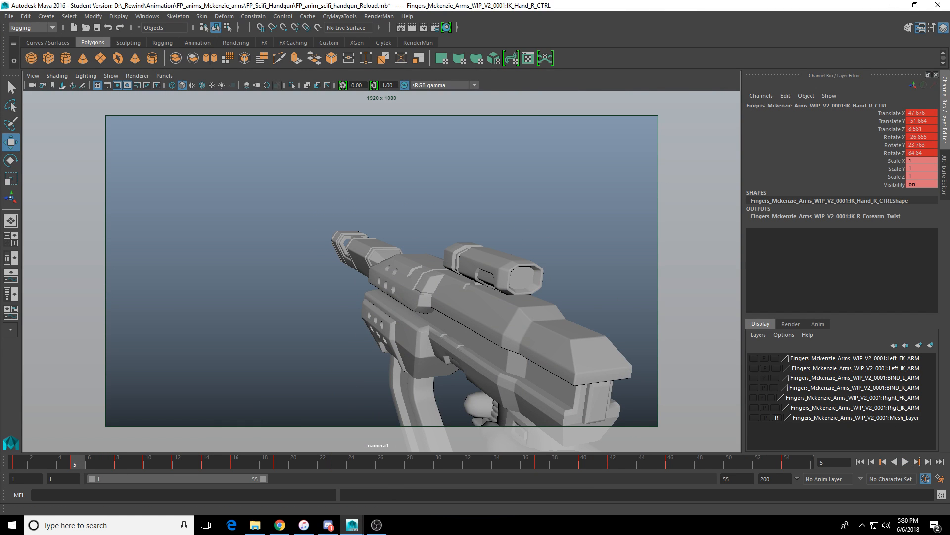